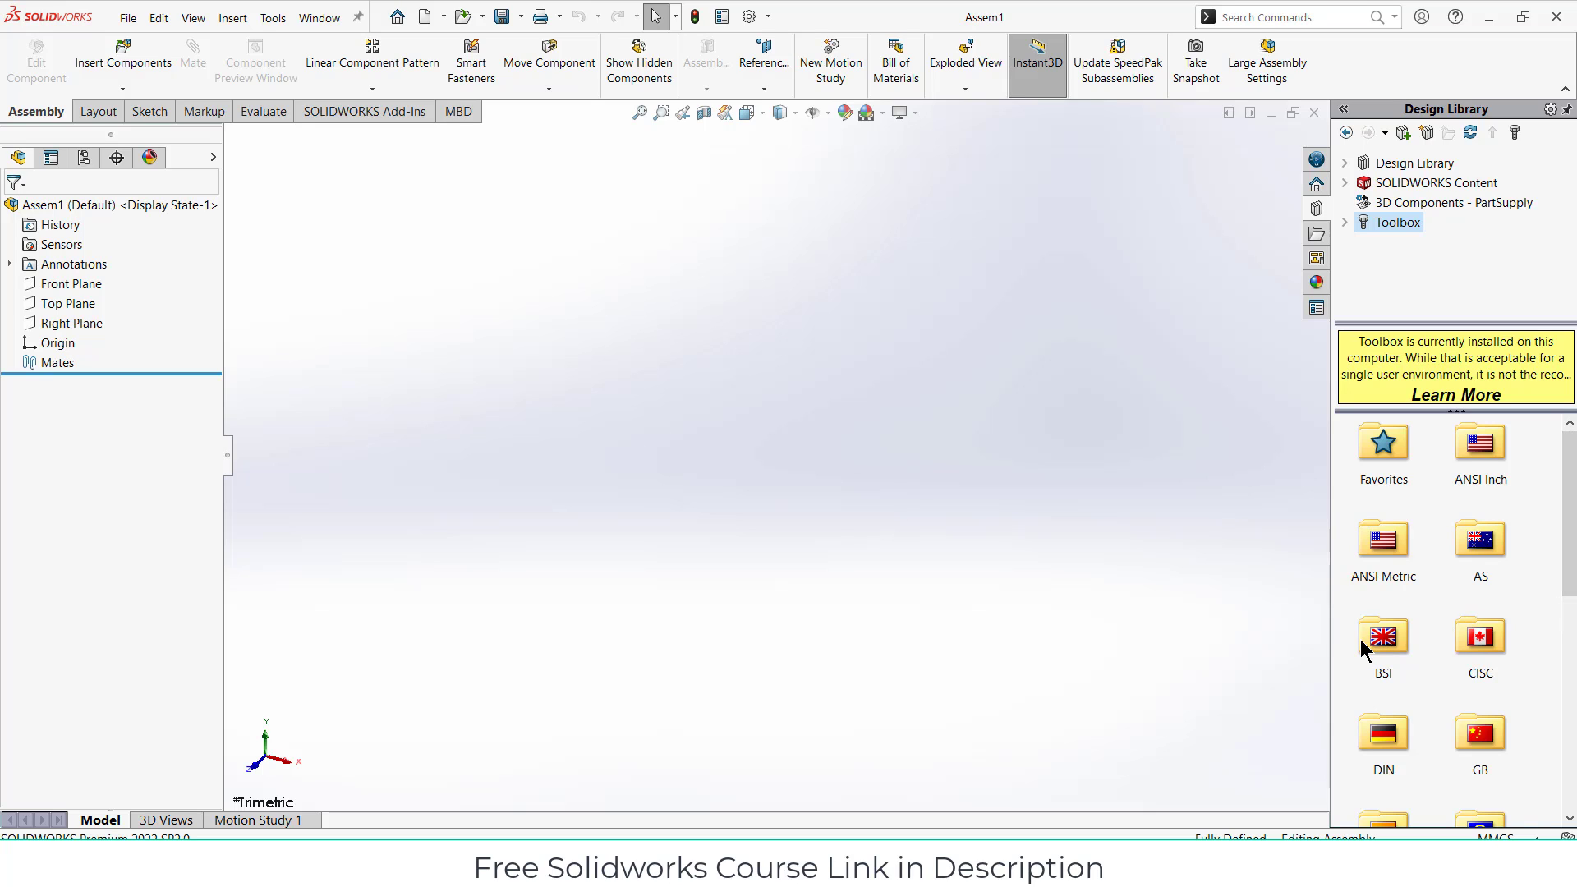
# Step: Browse the Toolbox library to the ANSI Metric Power Transmission gears
pyautogui.doubleClick(1399, 548)
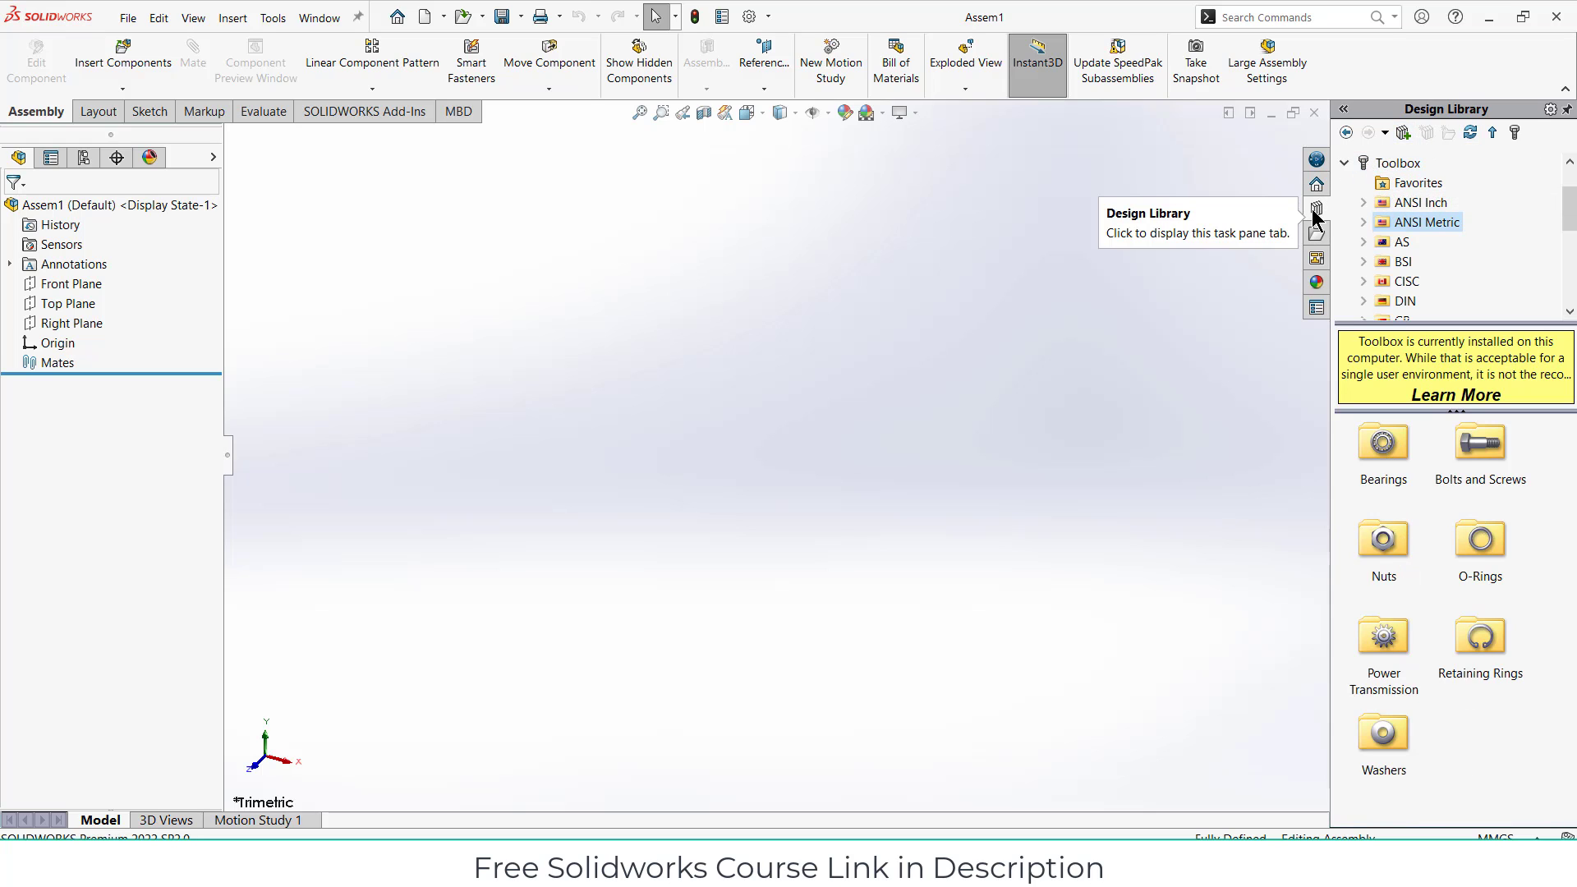
pyautogui.click(1381, 167)
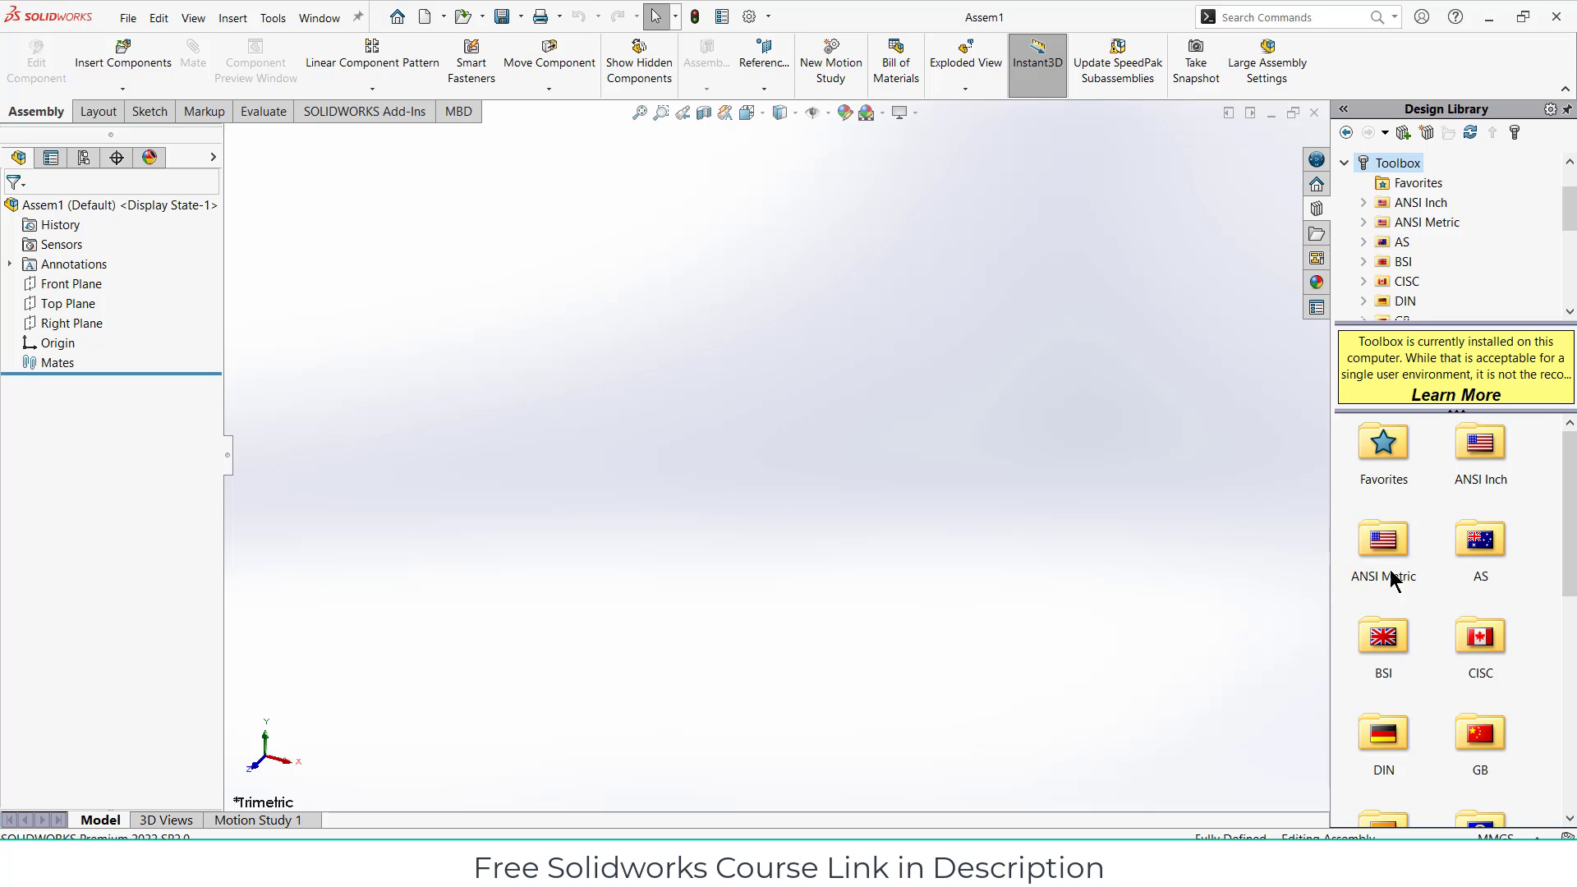
pyautogui.doubleClick(1397, 546)
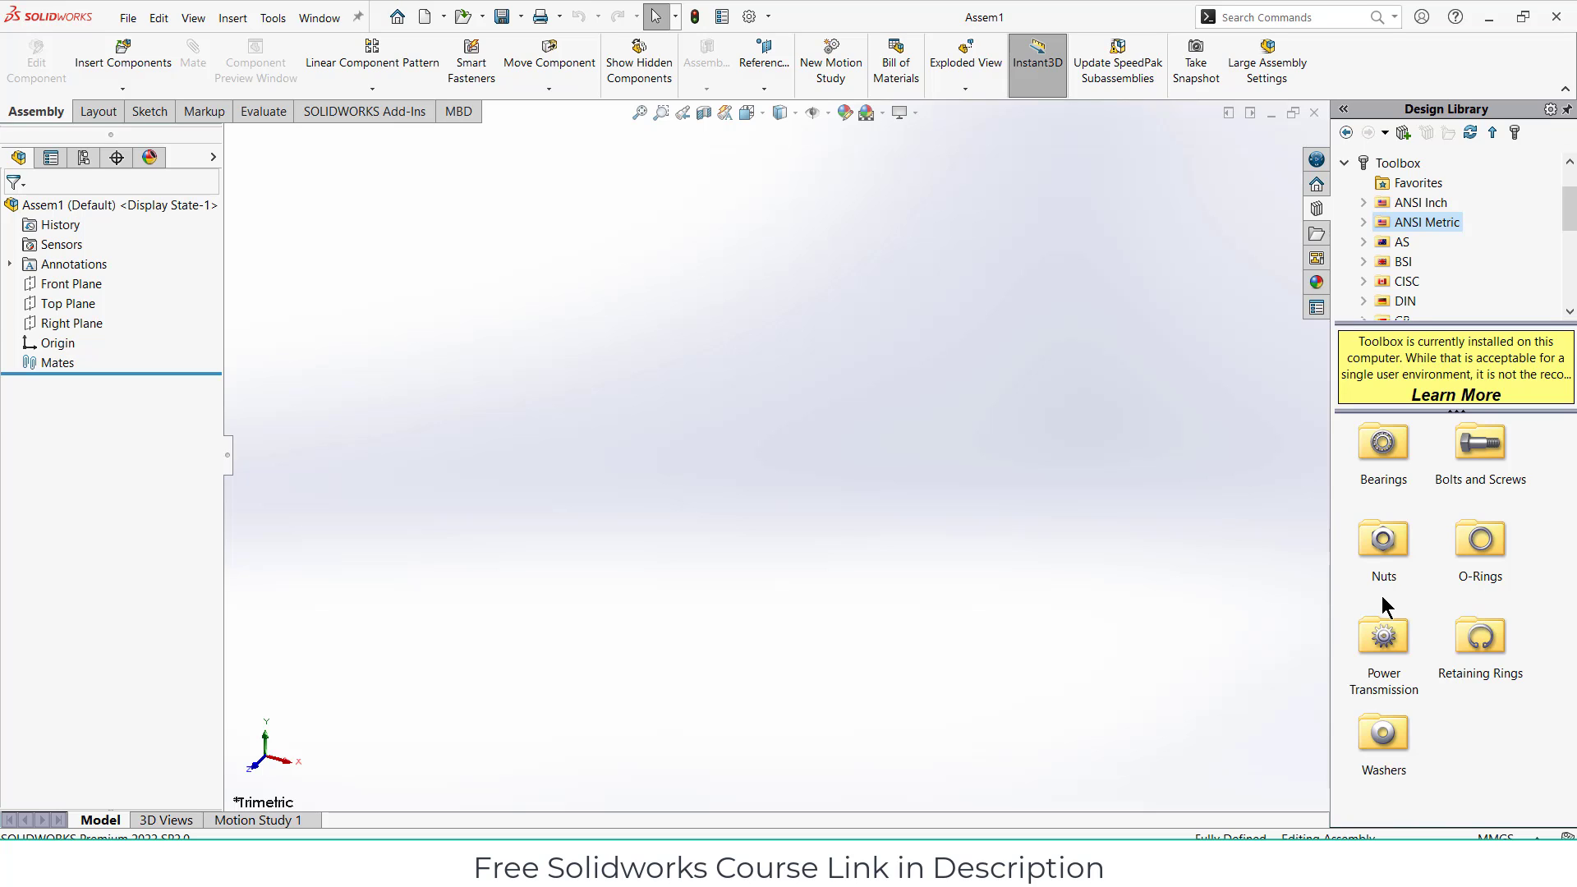
pyautogui.doubleClick(1392, 632)
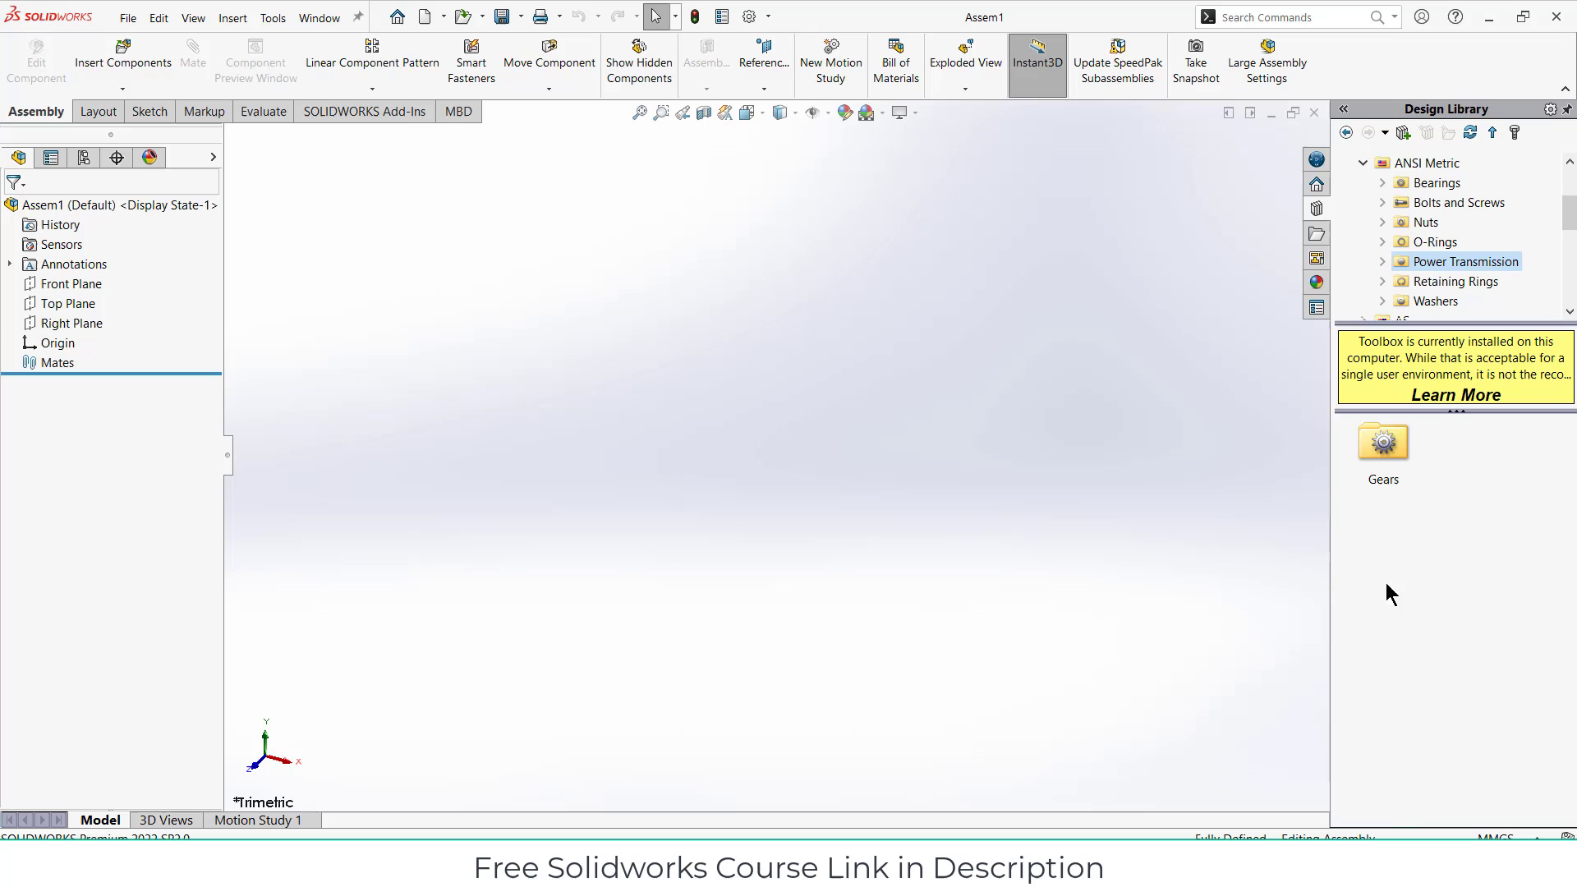
pyautogui.doubleClick(1379, 448)
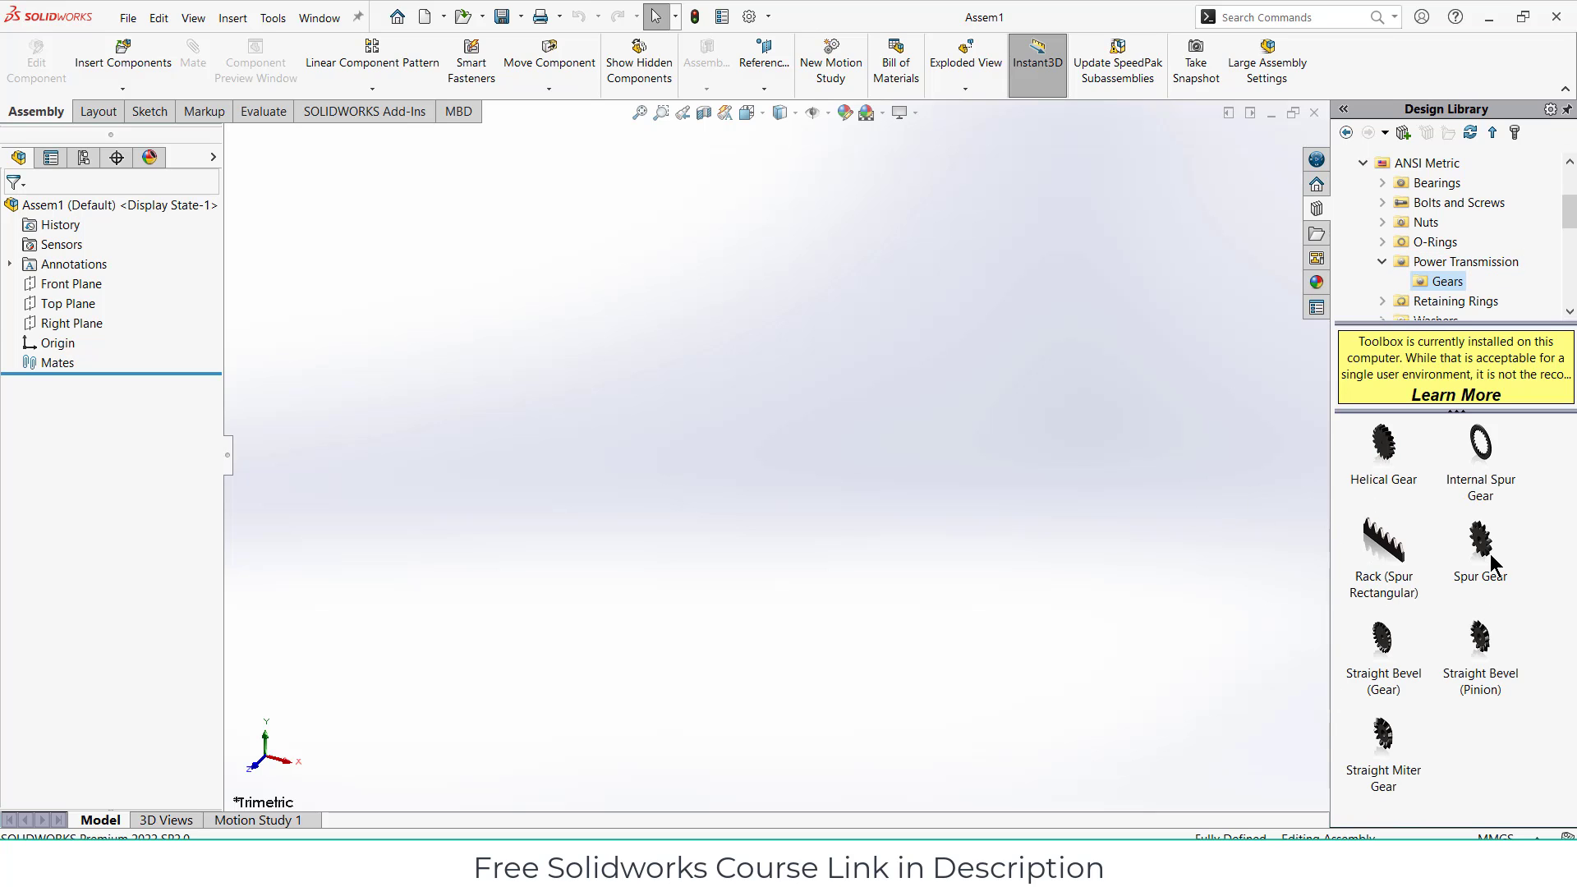
# Step: Insert one Spur Gear into the assembly with module 1, 30 teeth, pressure angle 20 and face width 10
pyautogui.moveTo(1491, 548)
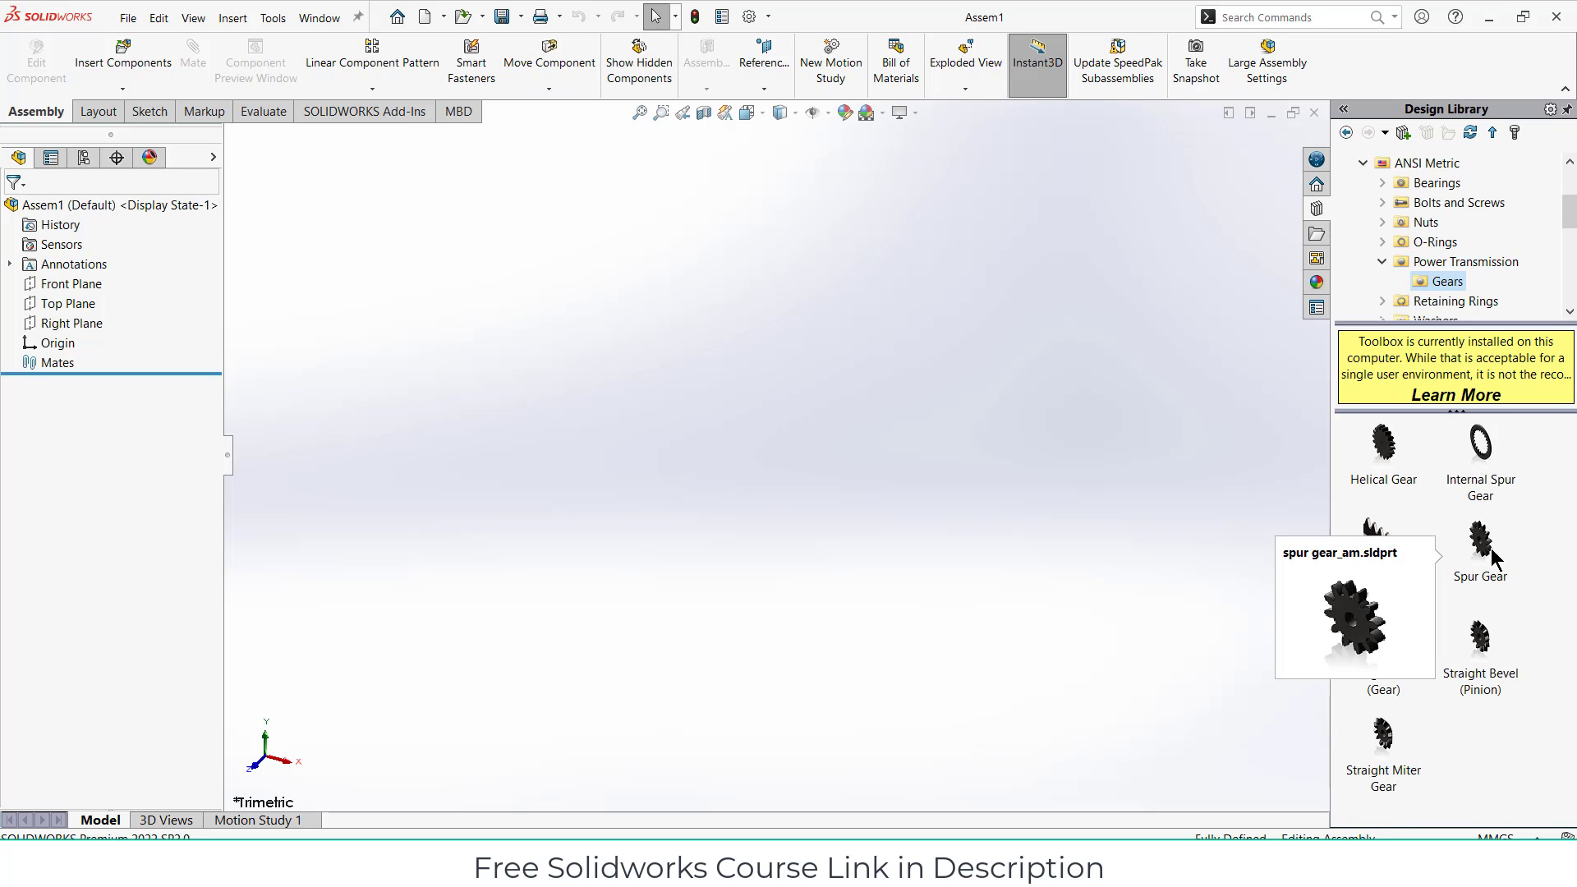
pyautogui.moveTo(1488, 551); pyautogui.dragTo(806, 490)
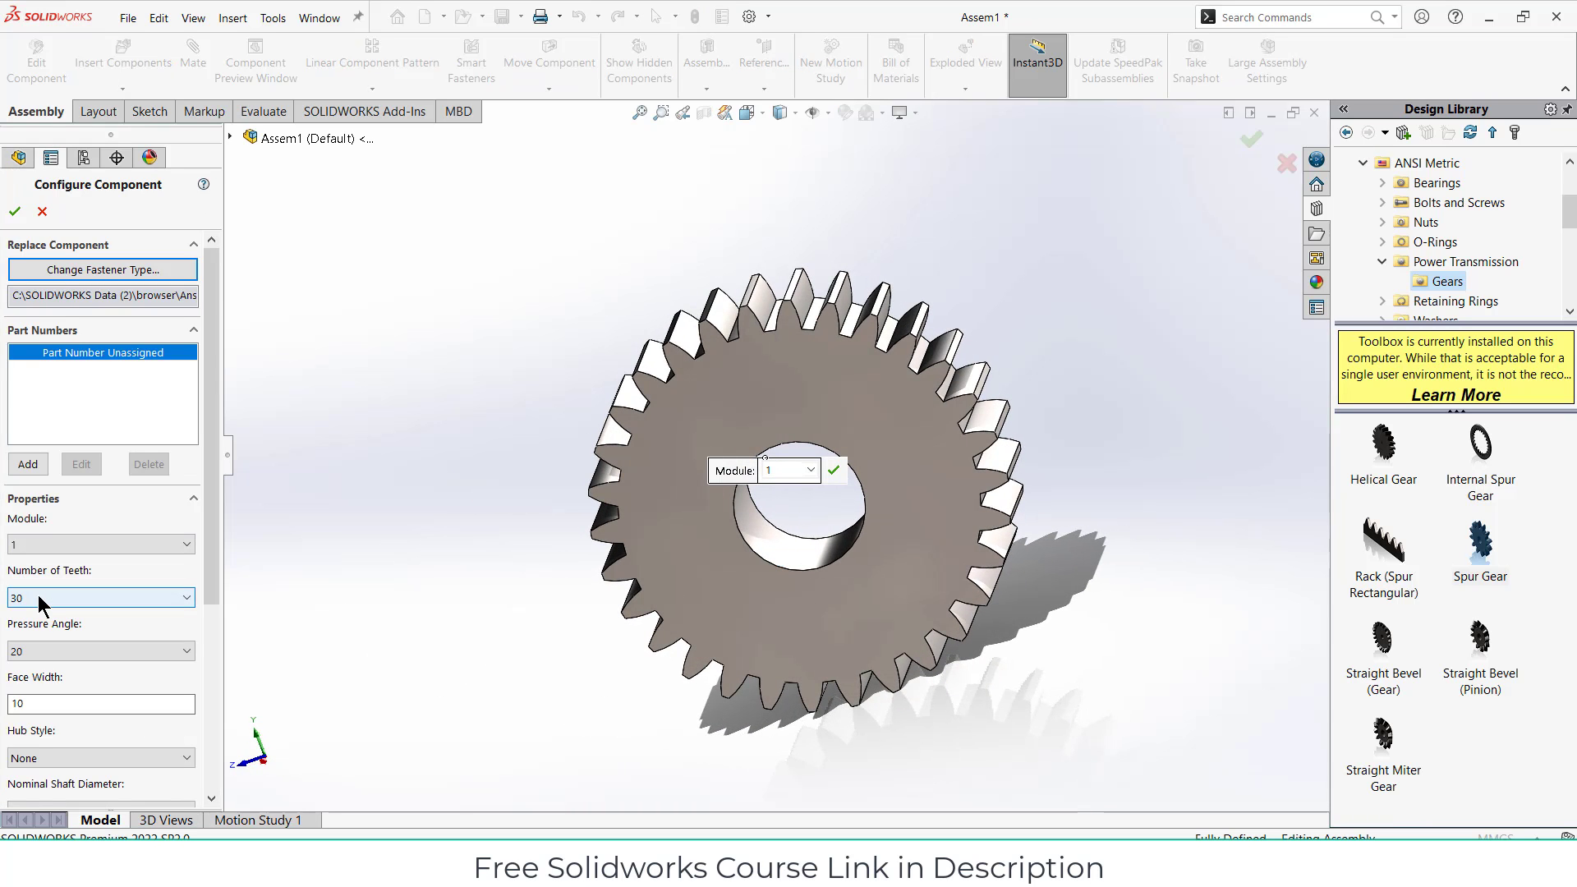
pyautogui.click(15, 212)
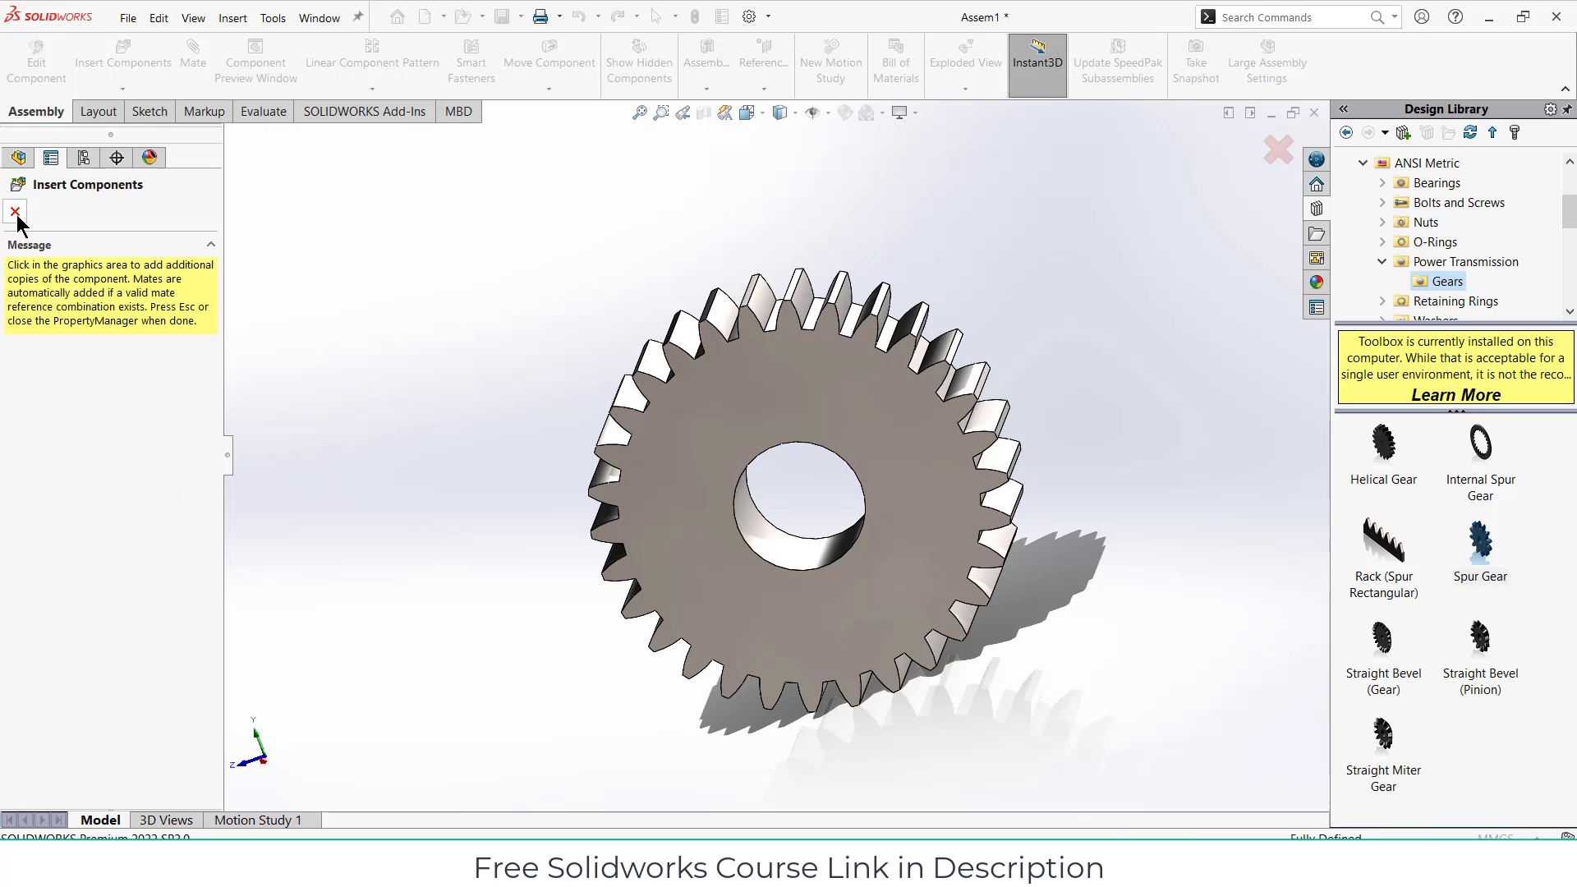
pyautogui.click(15, 212)
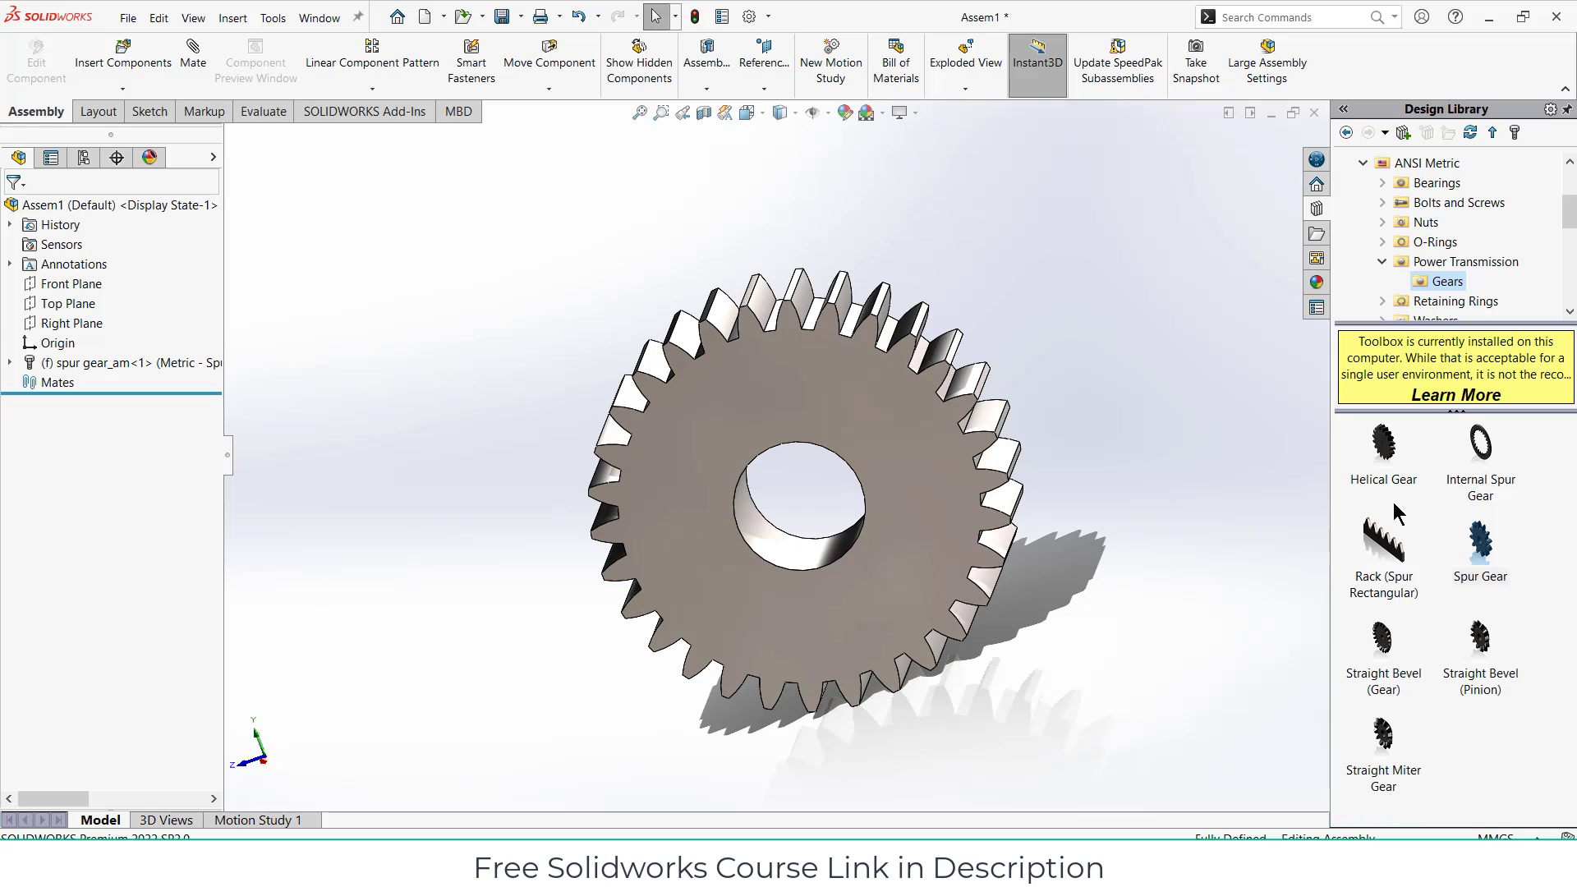
# Step: Insert a second Spur Gear beside the first, with module 1 and 40 teeth
pyautogui.moveTo(1495, 551); pyautogui.dragTo(415, 201)
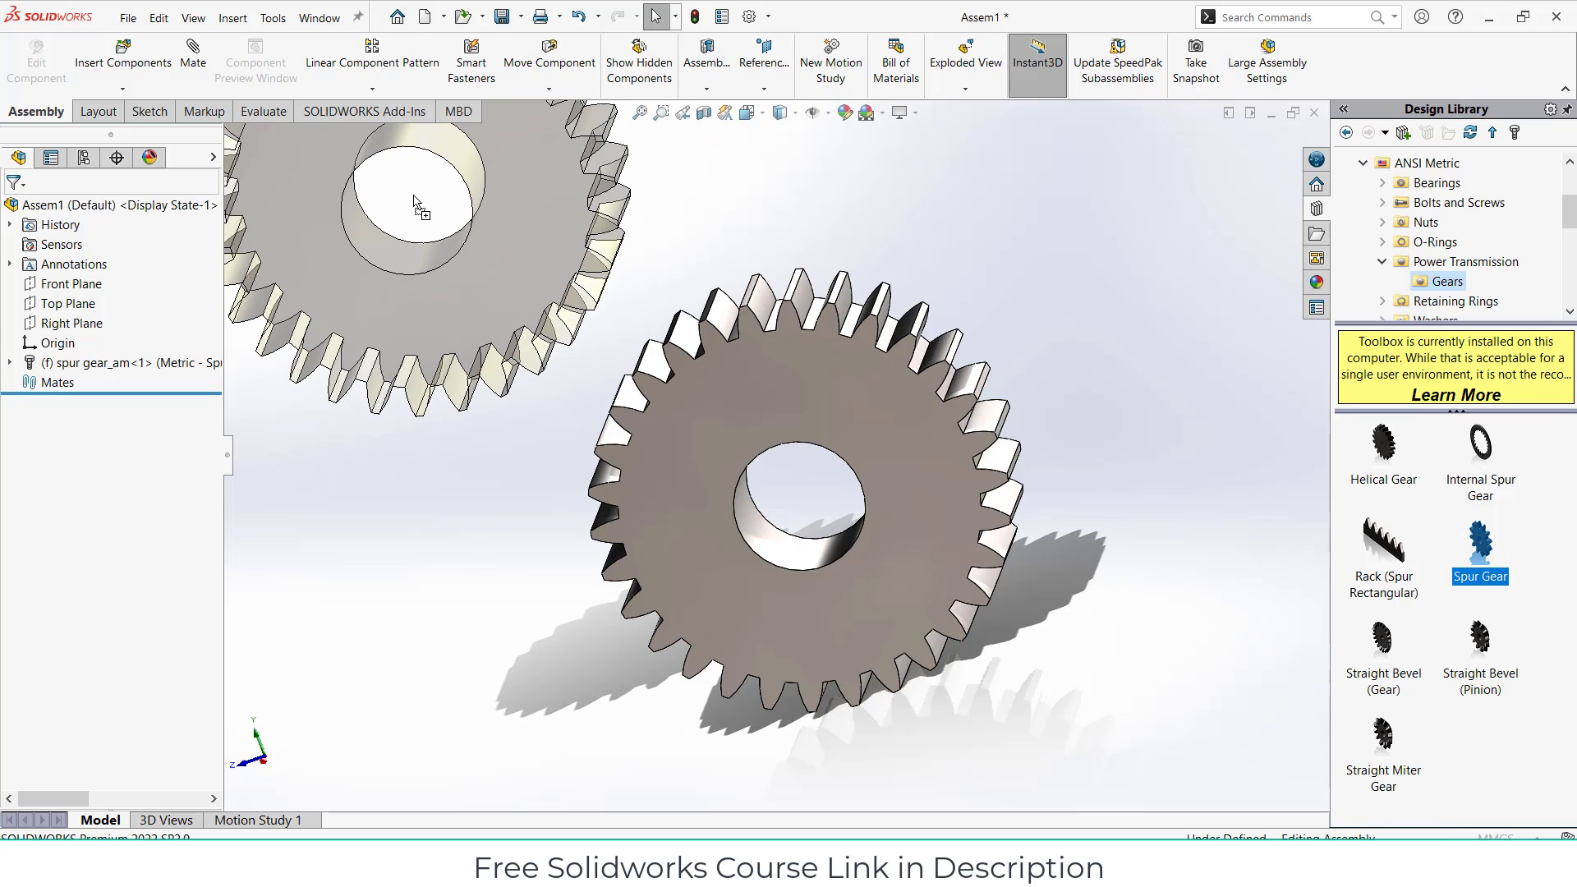
pyautogui.moveTo(499, 253); pyautogui.dragTo(500, 253)
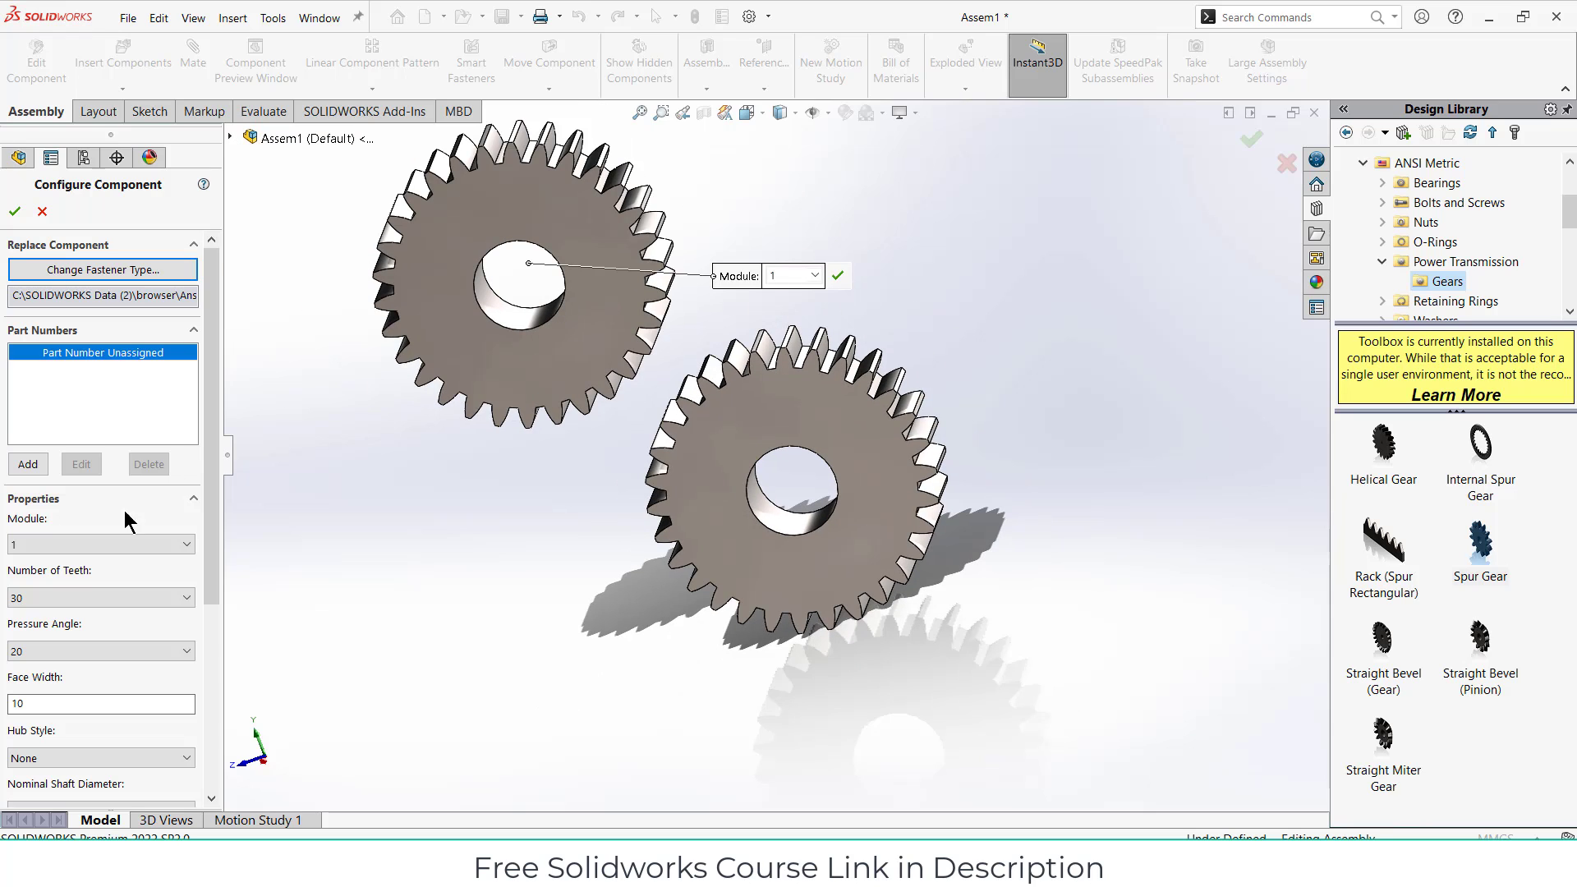
pyautogui.click(125, 598)
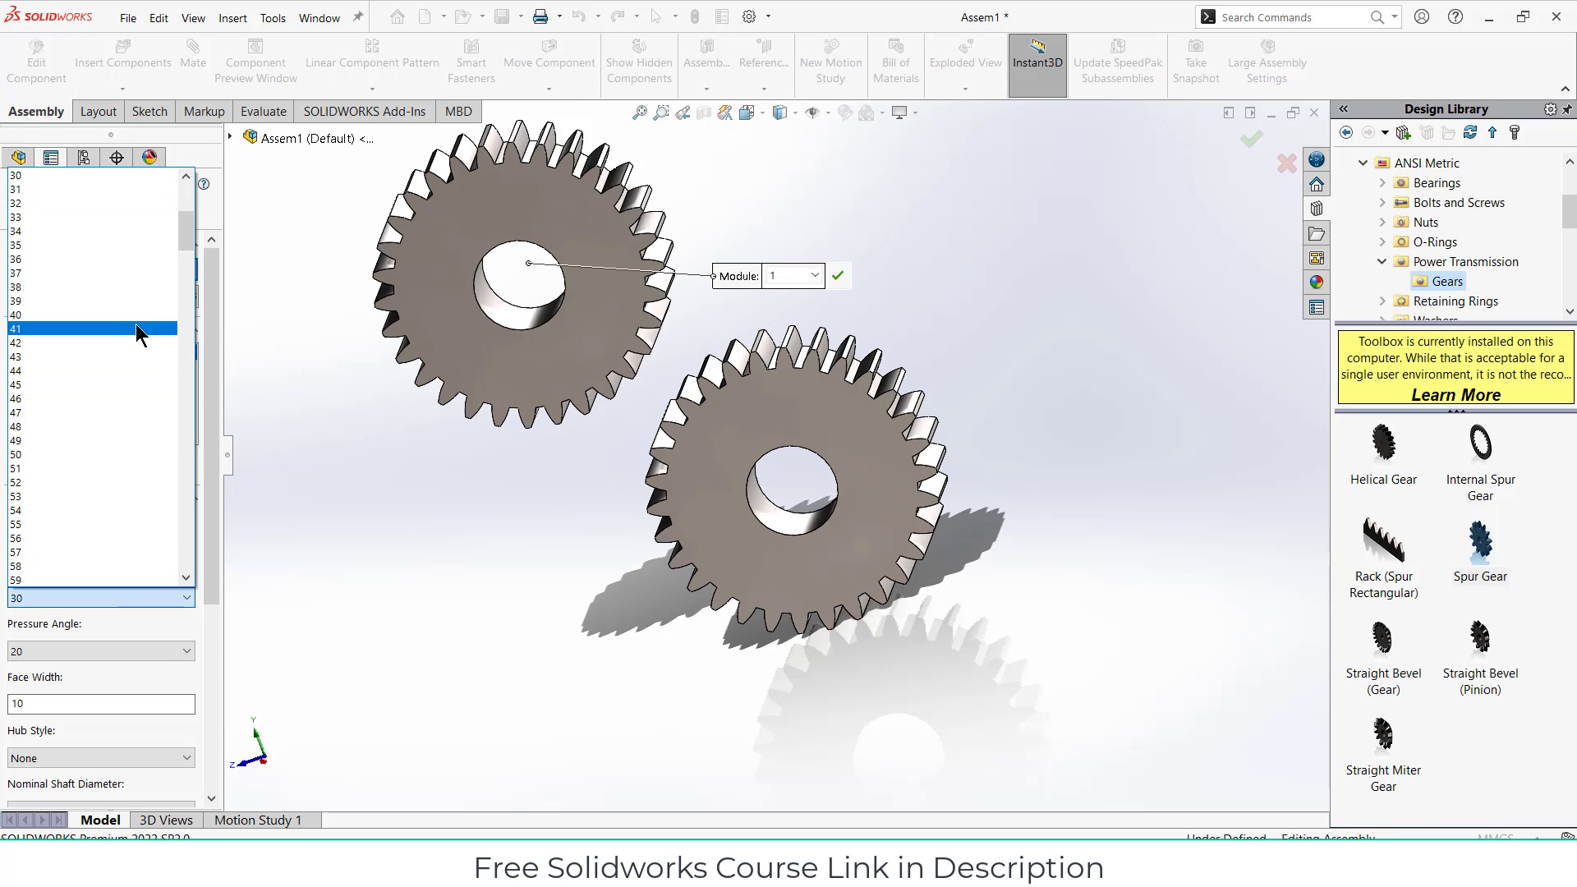
pyautogui.click(136, 316)
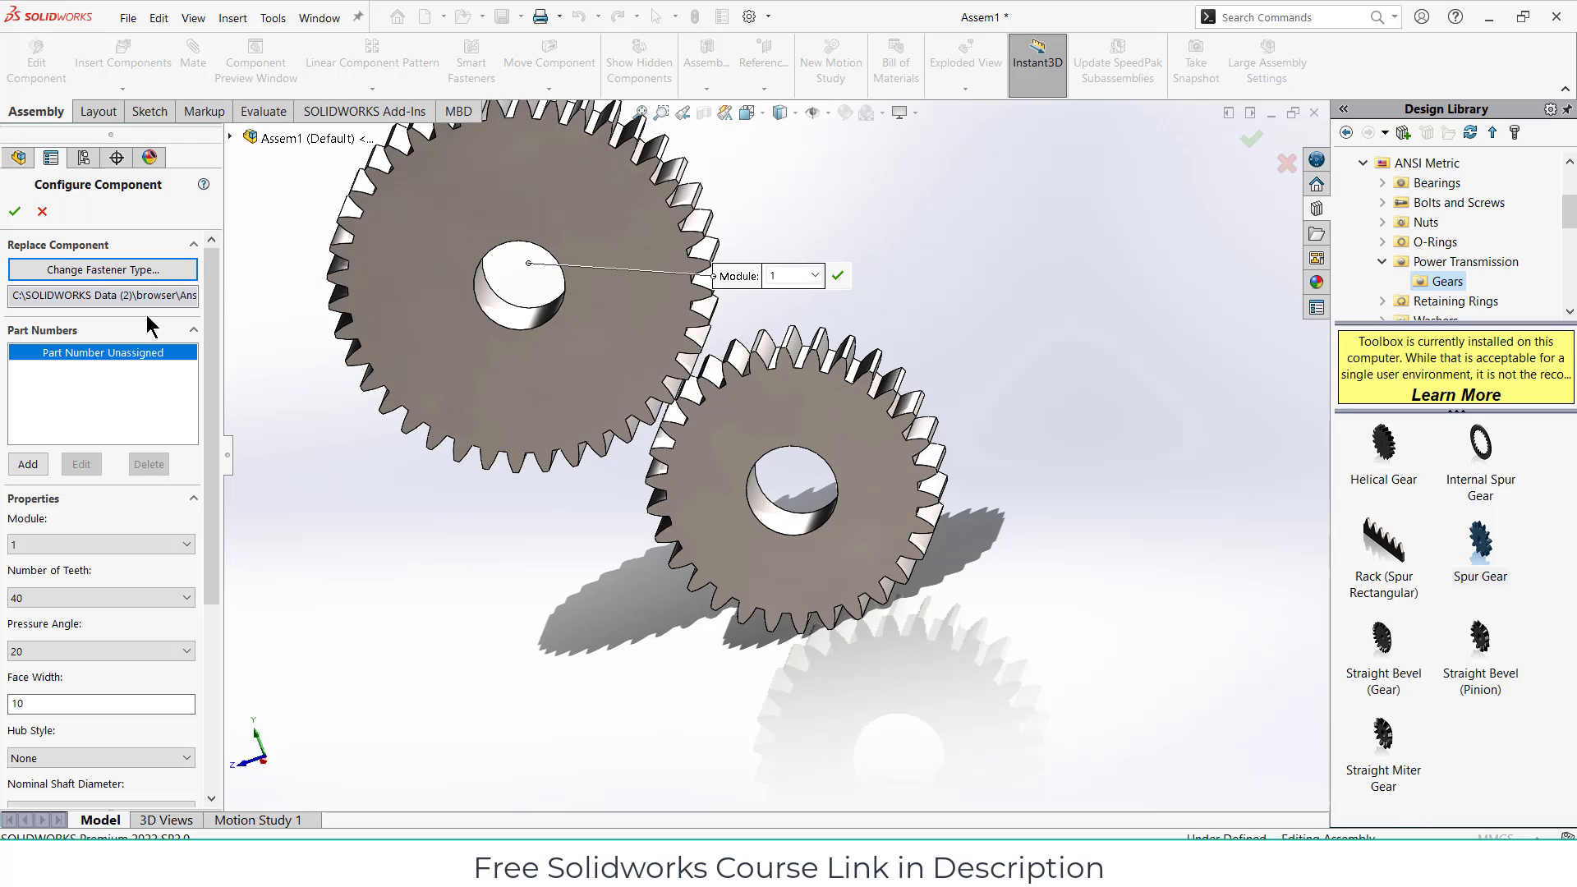
pyautogui.scroll(3, 665, 479)
pyautogui.moveTo(665, 481)
pyautogui.mouseDown(button='middle')
pyautogui.moveTo(632, 477)
pyautogui.moveTo(667, 475)
pyautogui.mouseUp(button='middle')
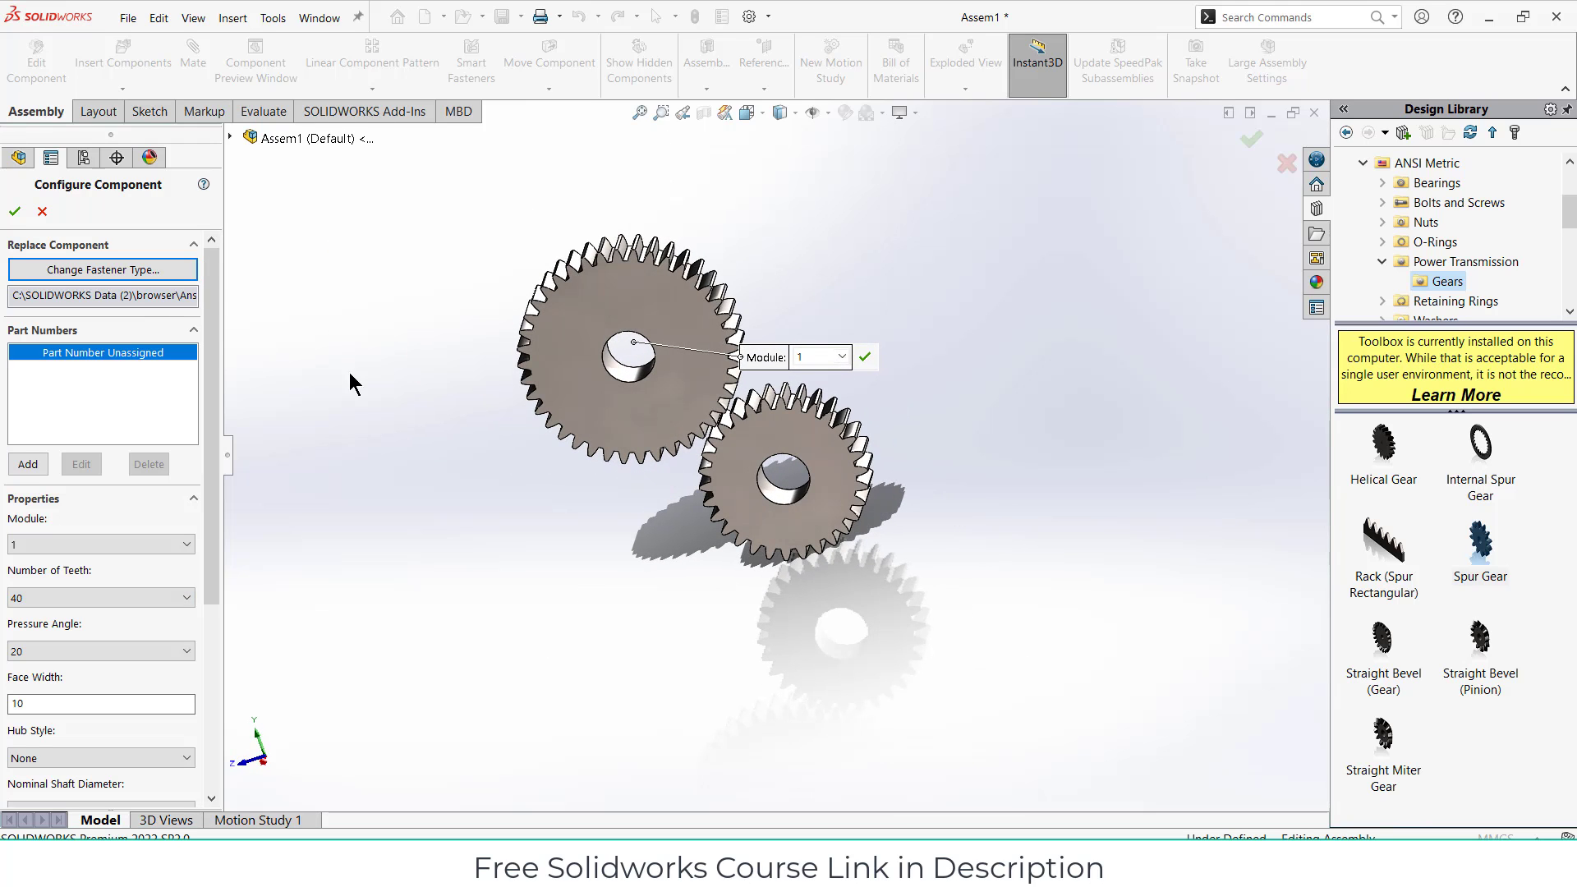
pyautogui.click(14, 214)
pyautogui.click(14, 214)
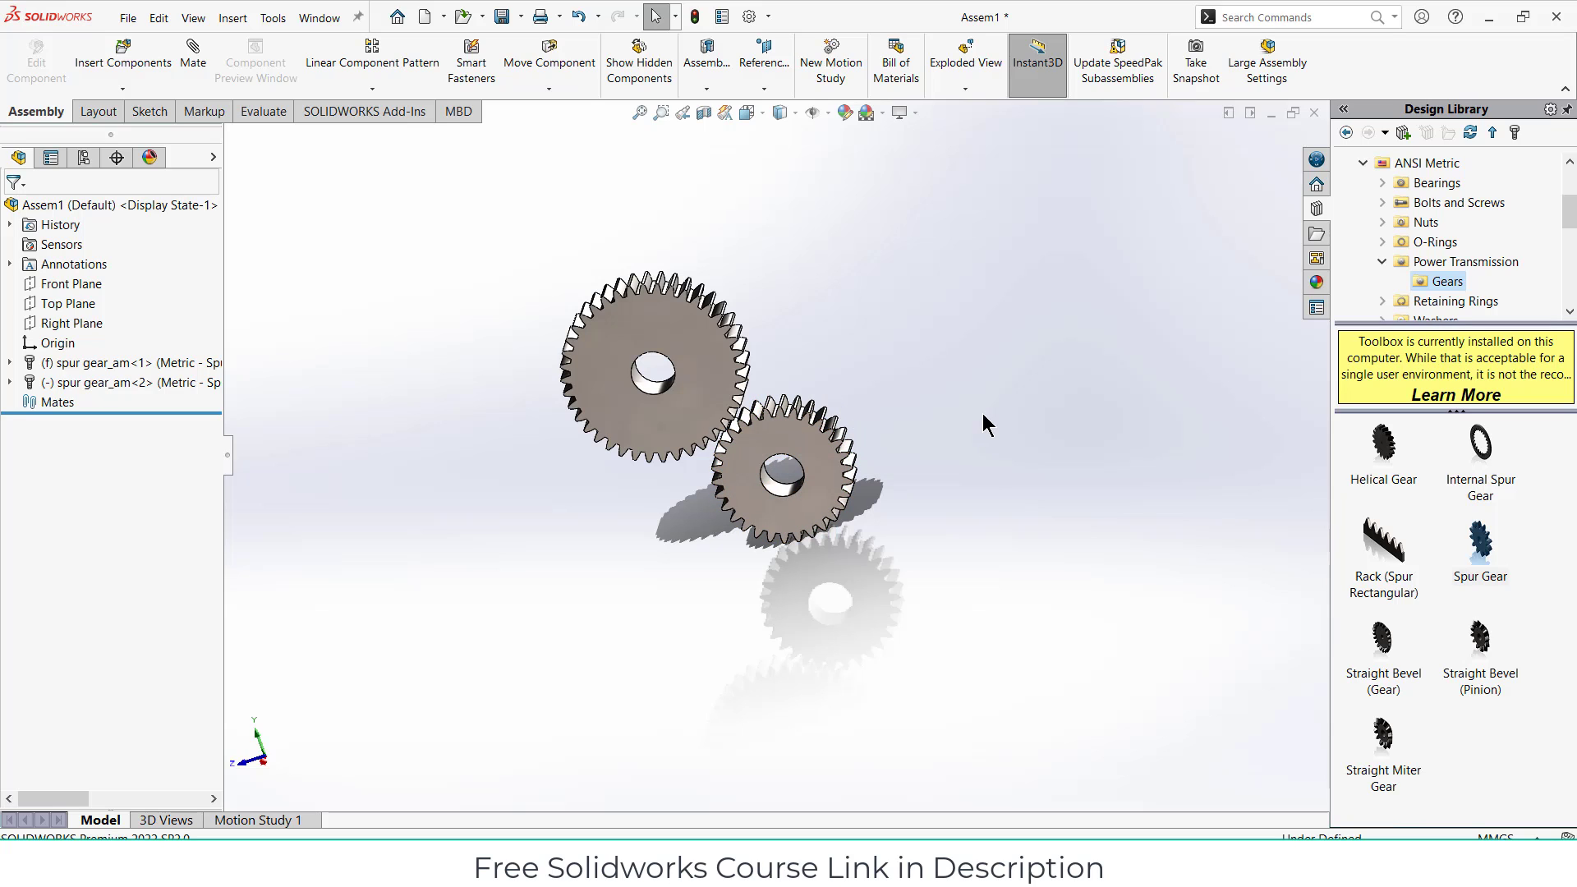
# Step: Start a sketch on the assembly's Top Plane and draw a horizontal centerline about 40 mm long, clear of both gears
pyautogui.click(68, 302)
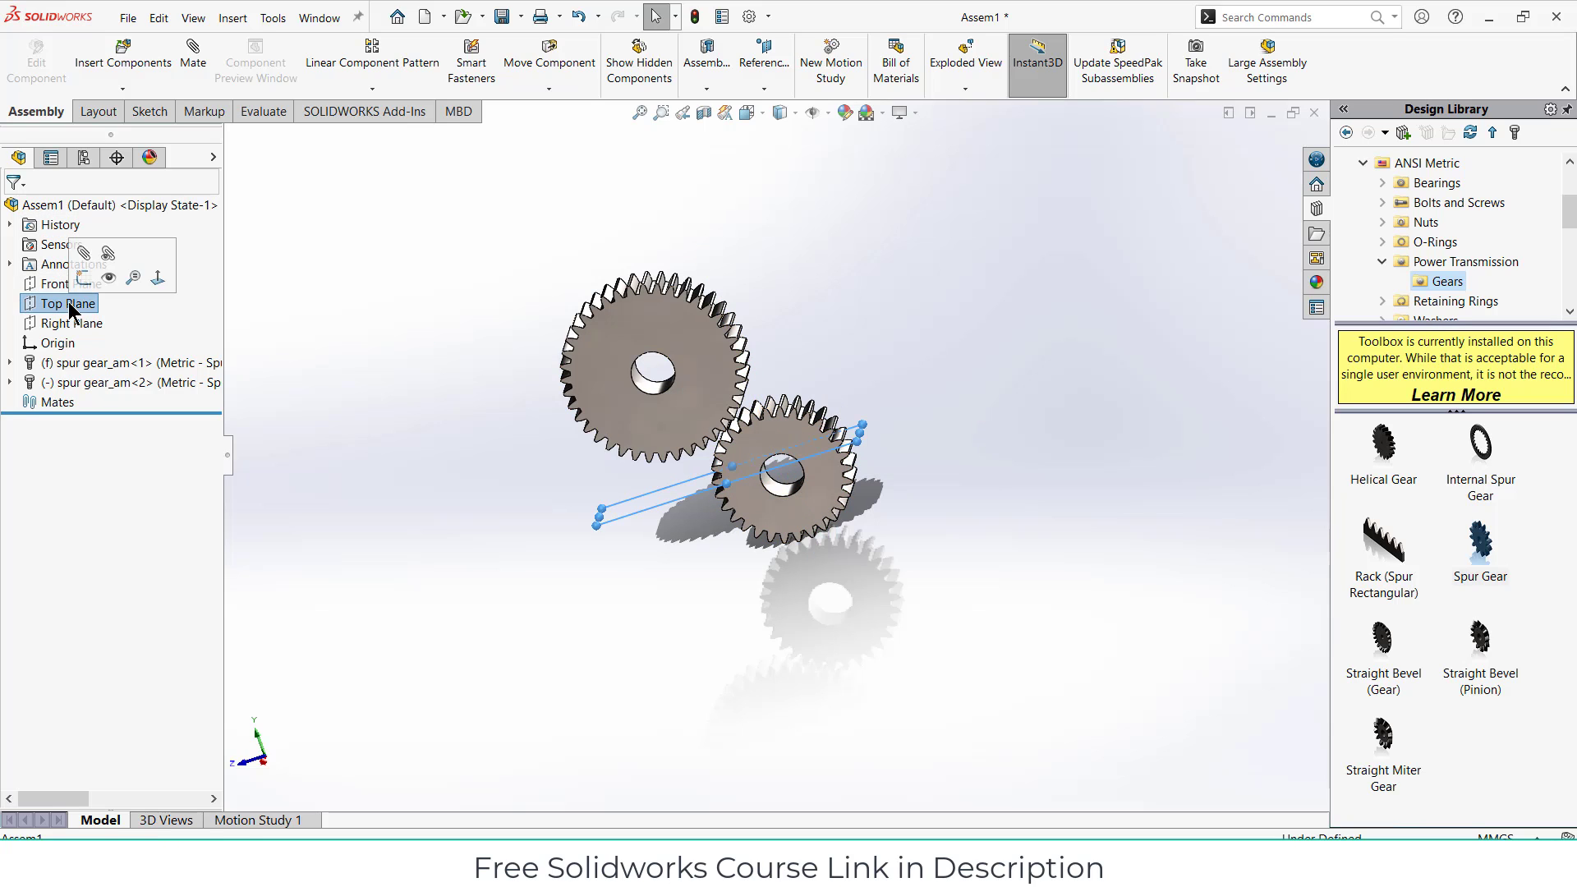
pyautogui.click(87, 265)
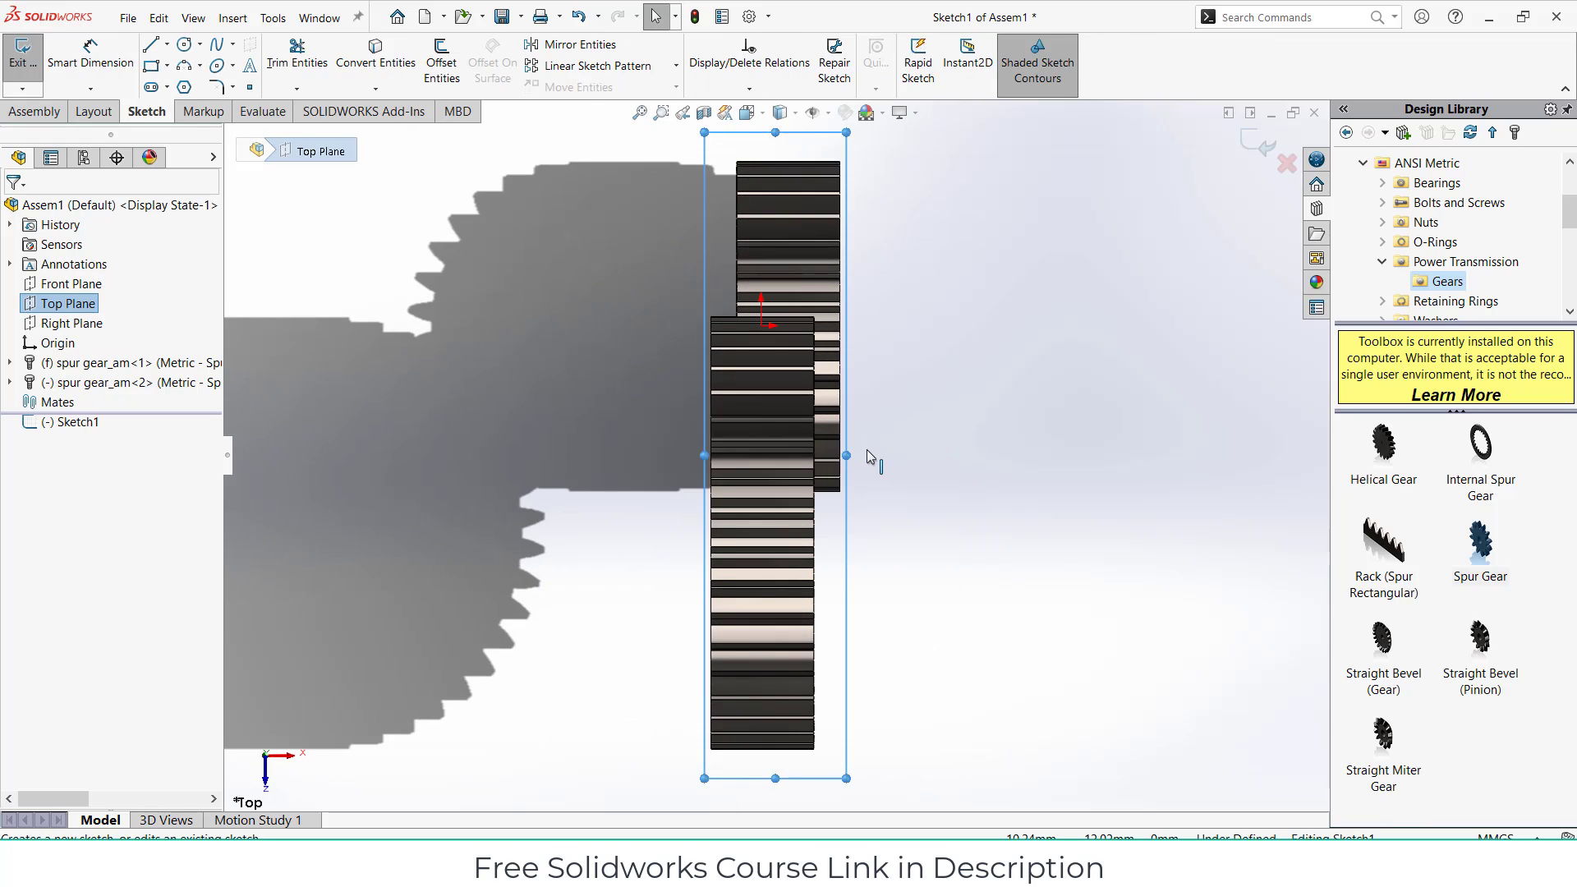
pyautogui.scroll(3, 866, 451)
pyautogui.scroll(-2, 737, 234)
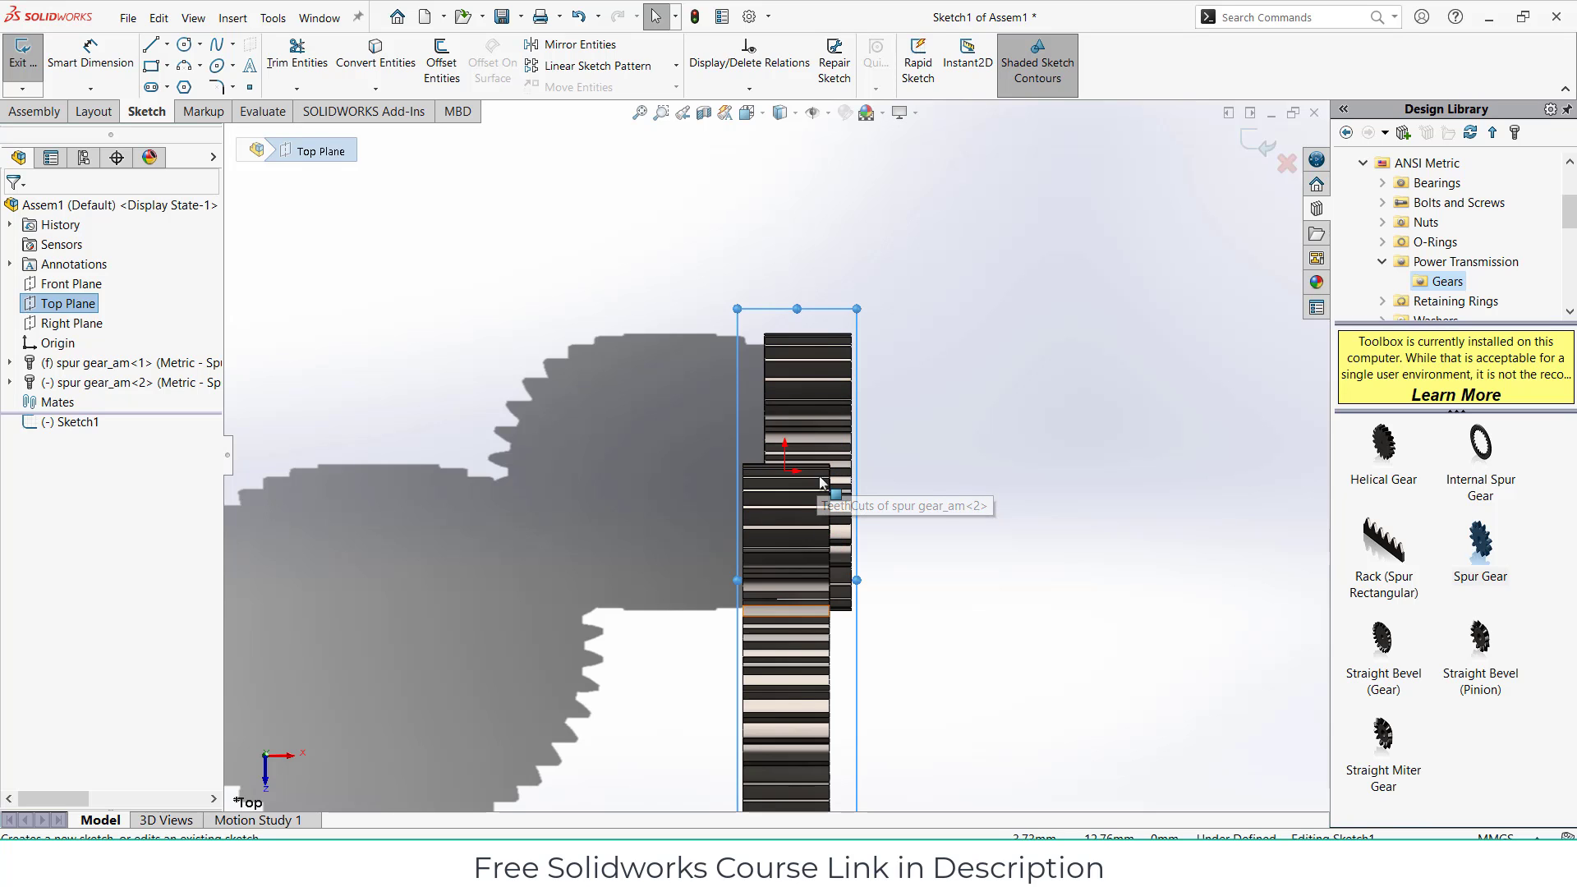
pyautogui.moveTo(818, 470); pyautogui.dragTo(733, 555, button='middle')
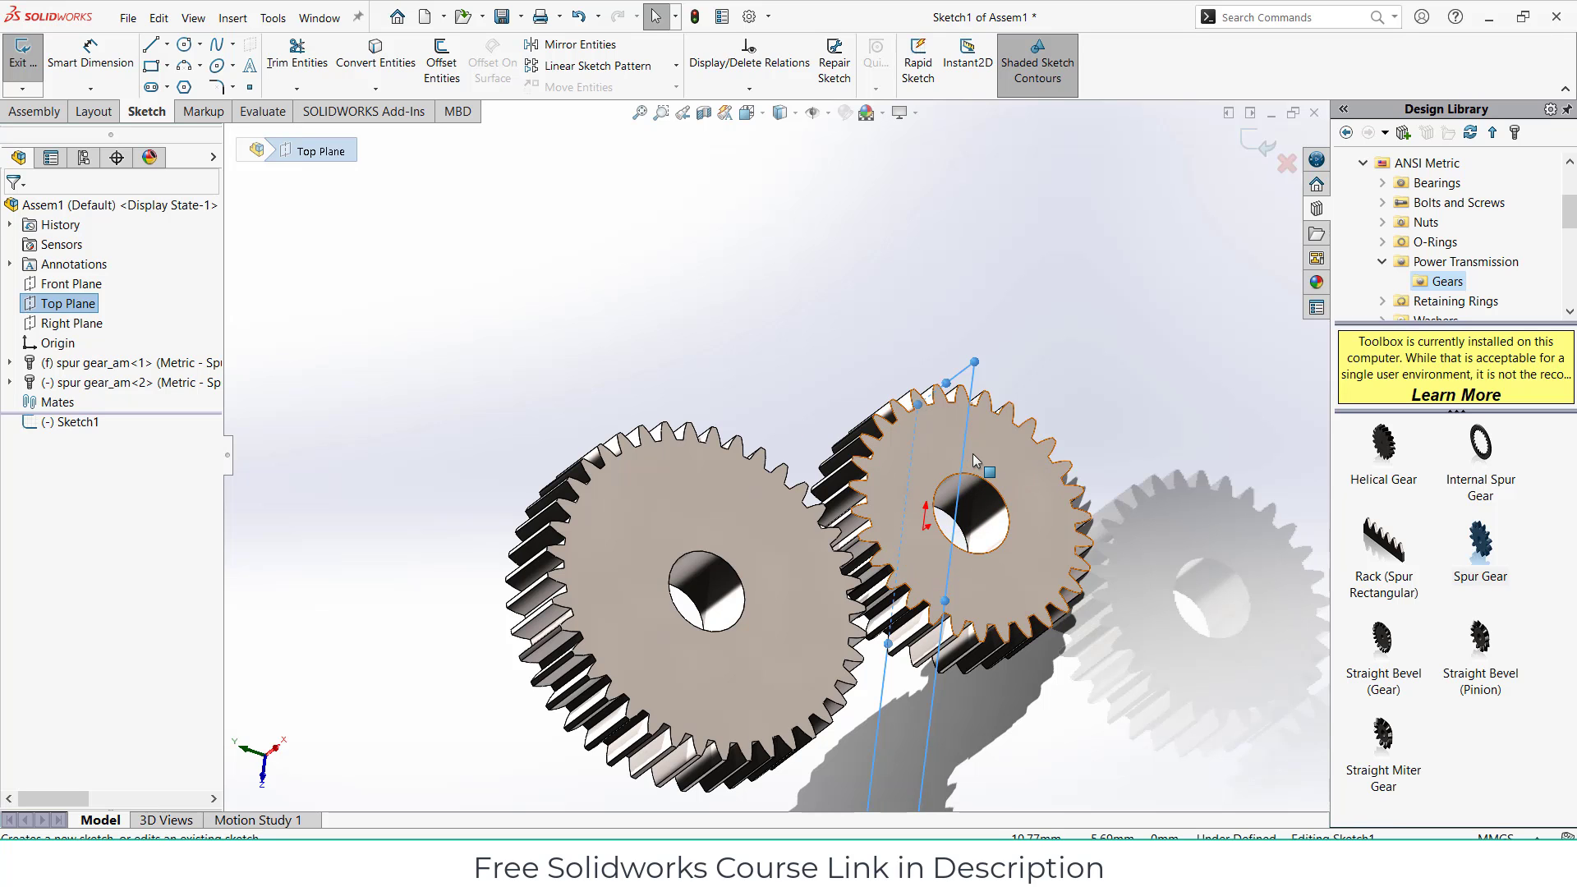
pyautogui.hotkey('ctrl', '8')
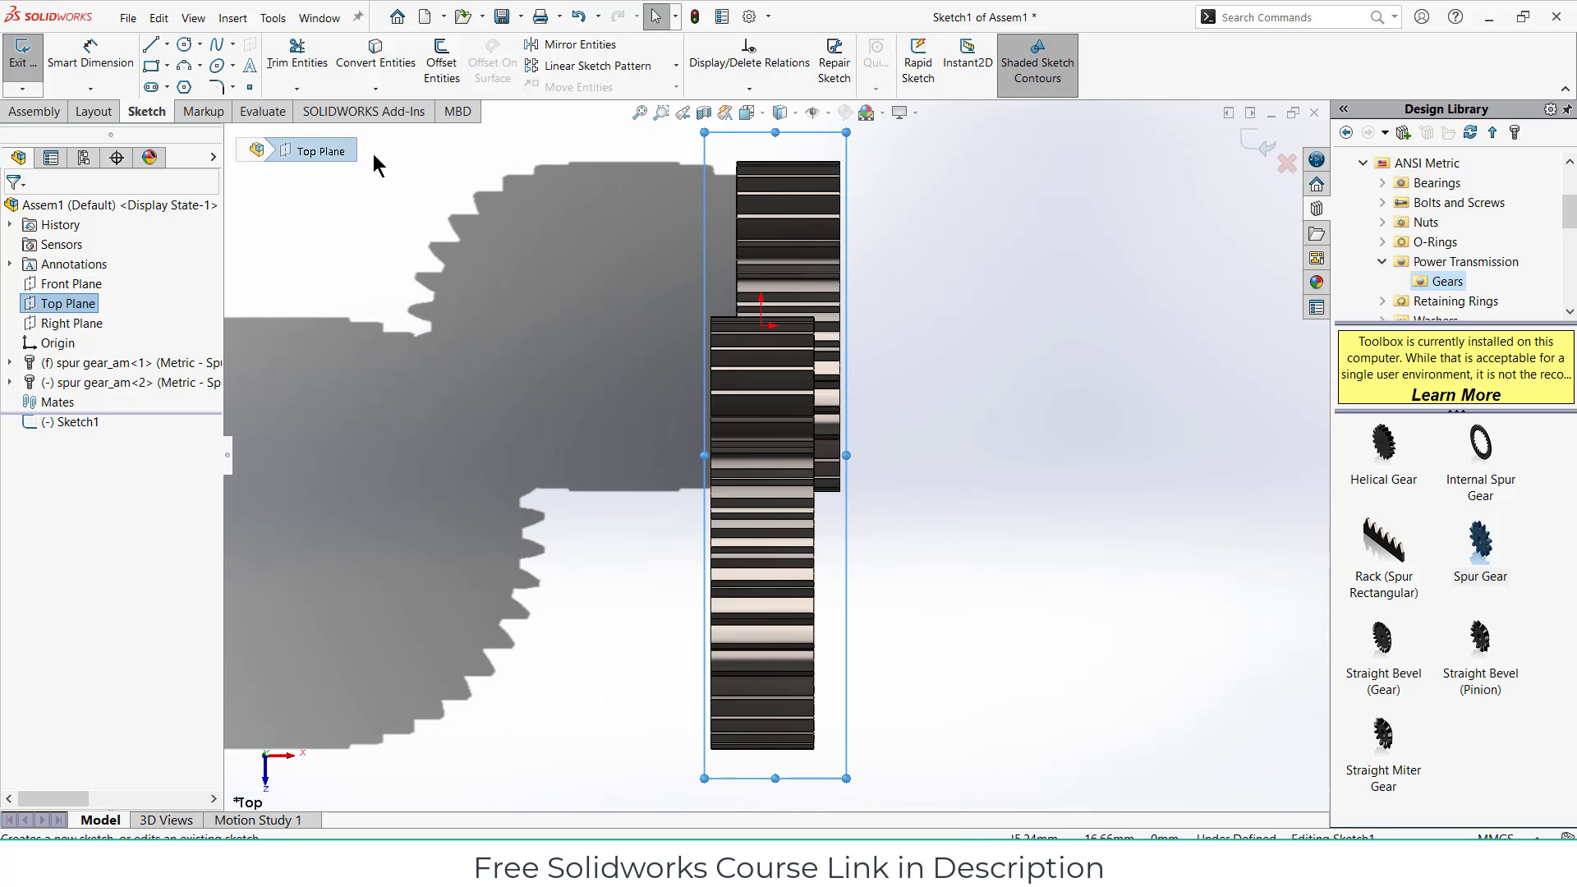
pyautogui.click(167, 43)
pyautogui.click(195, 87)
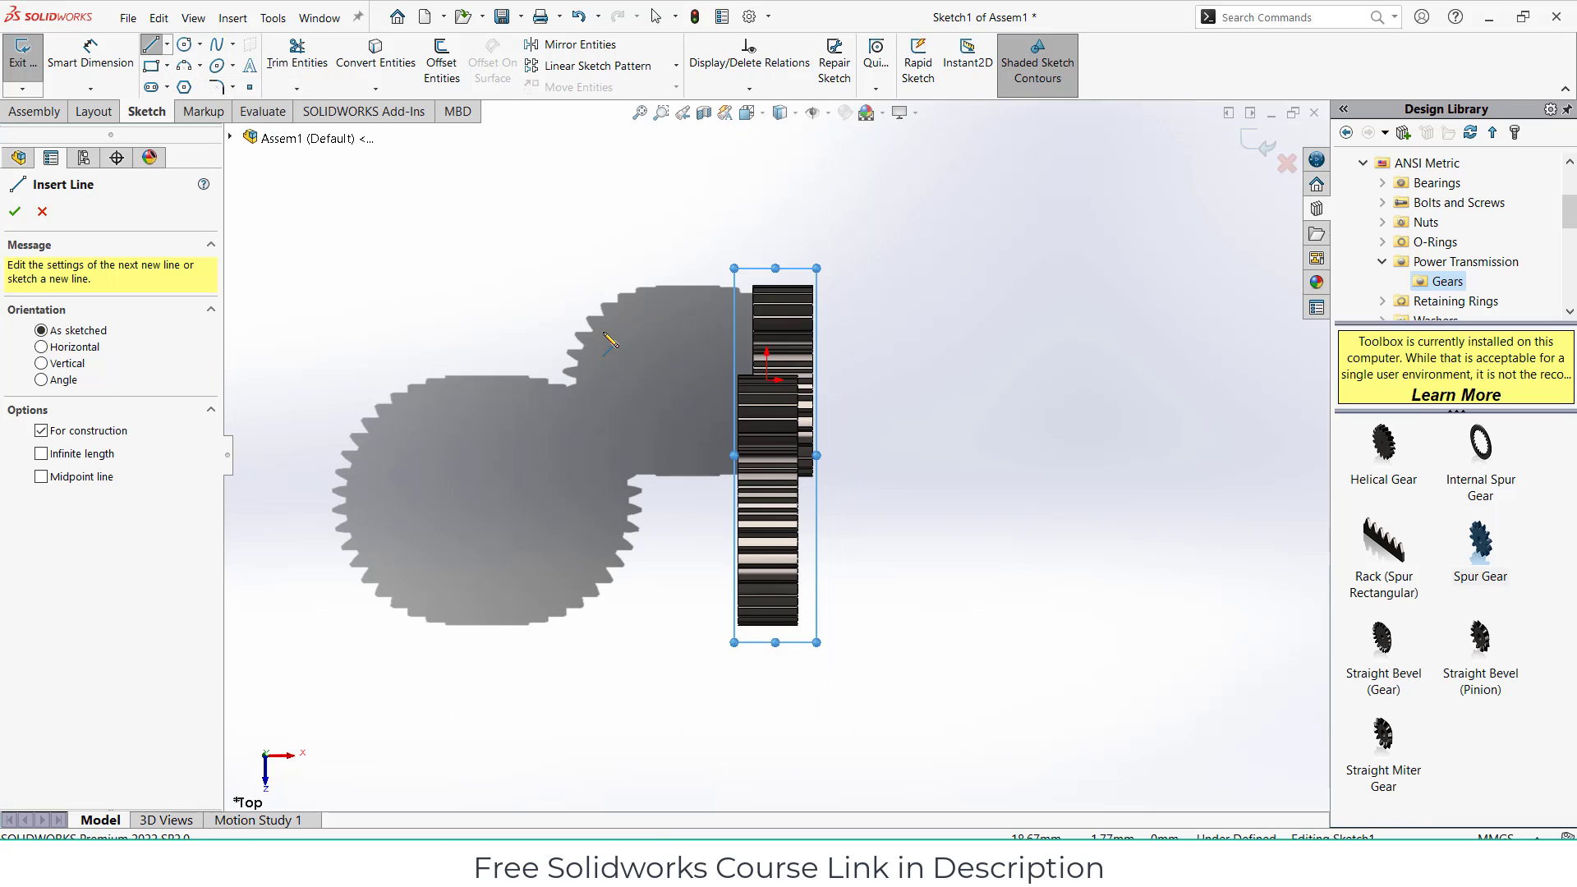
pyautogui.click(536, 255)
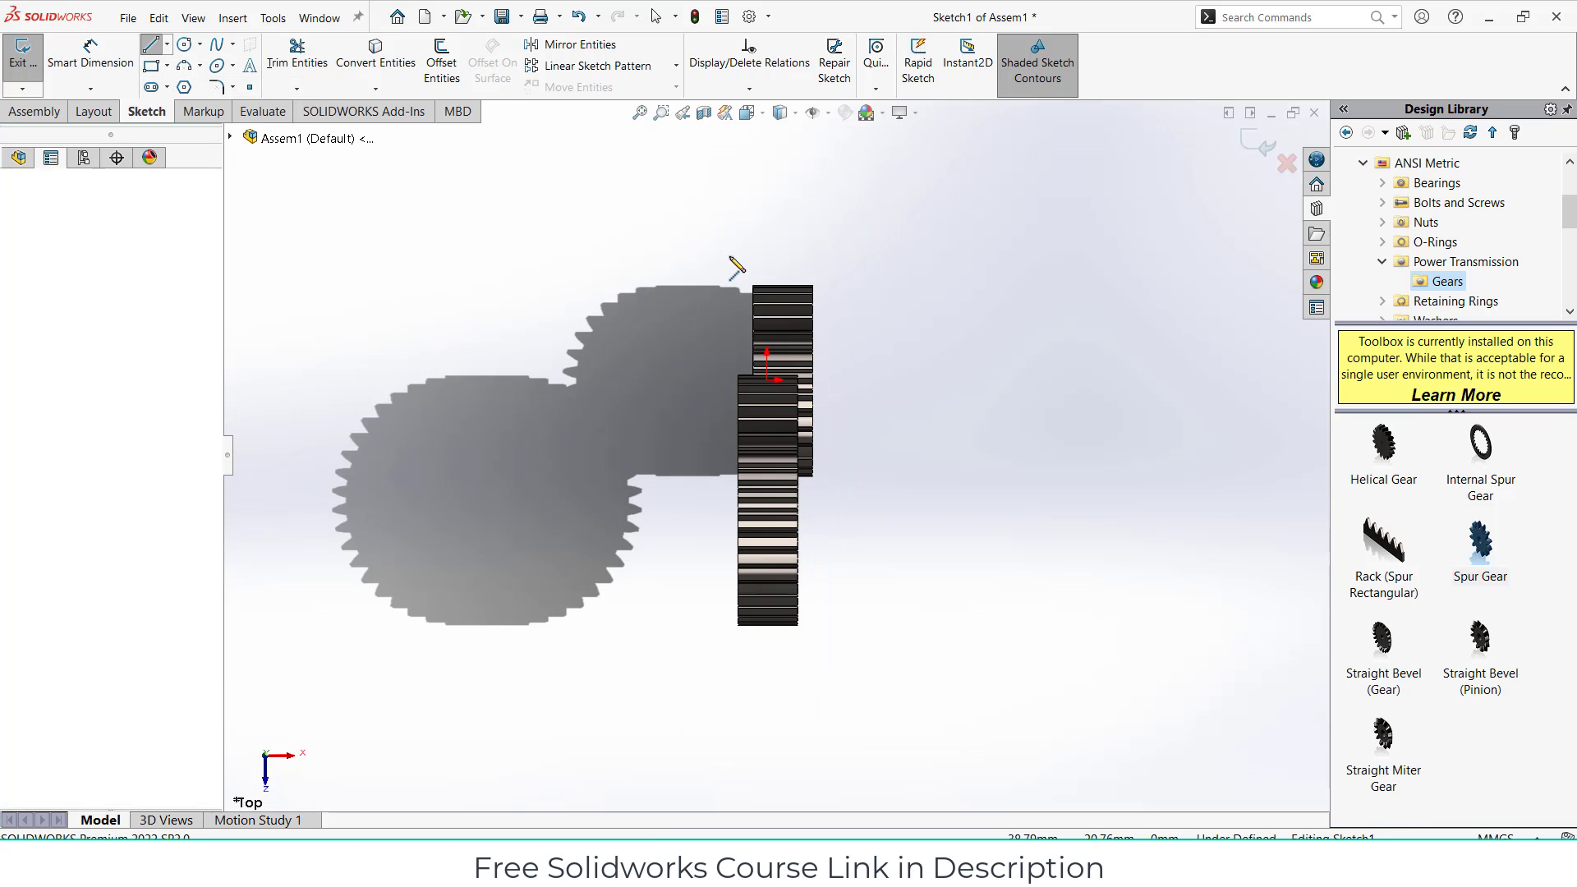
pyautogui.click(775, 255)
pyautogui.press('Escape')
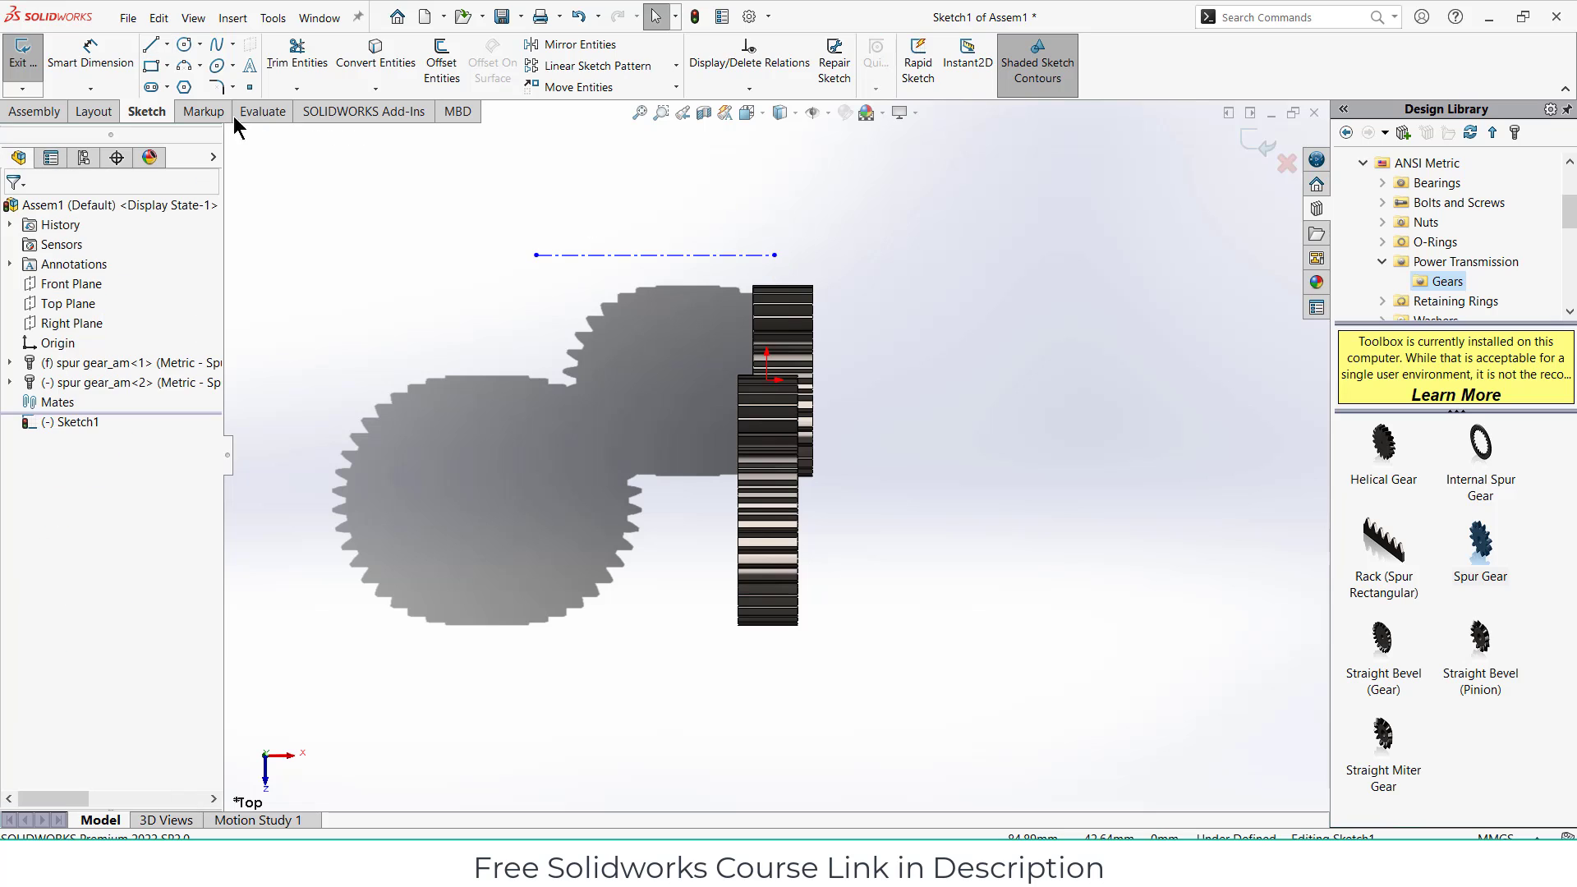
# Step: Dimension the centerline 20 mm from the origin and exit the sketch
pyautogui.click(119, 51)
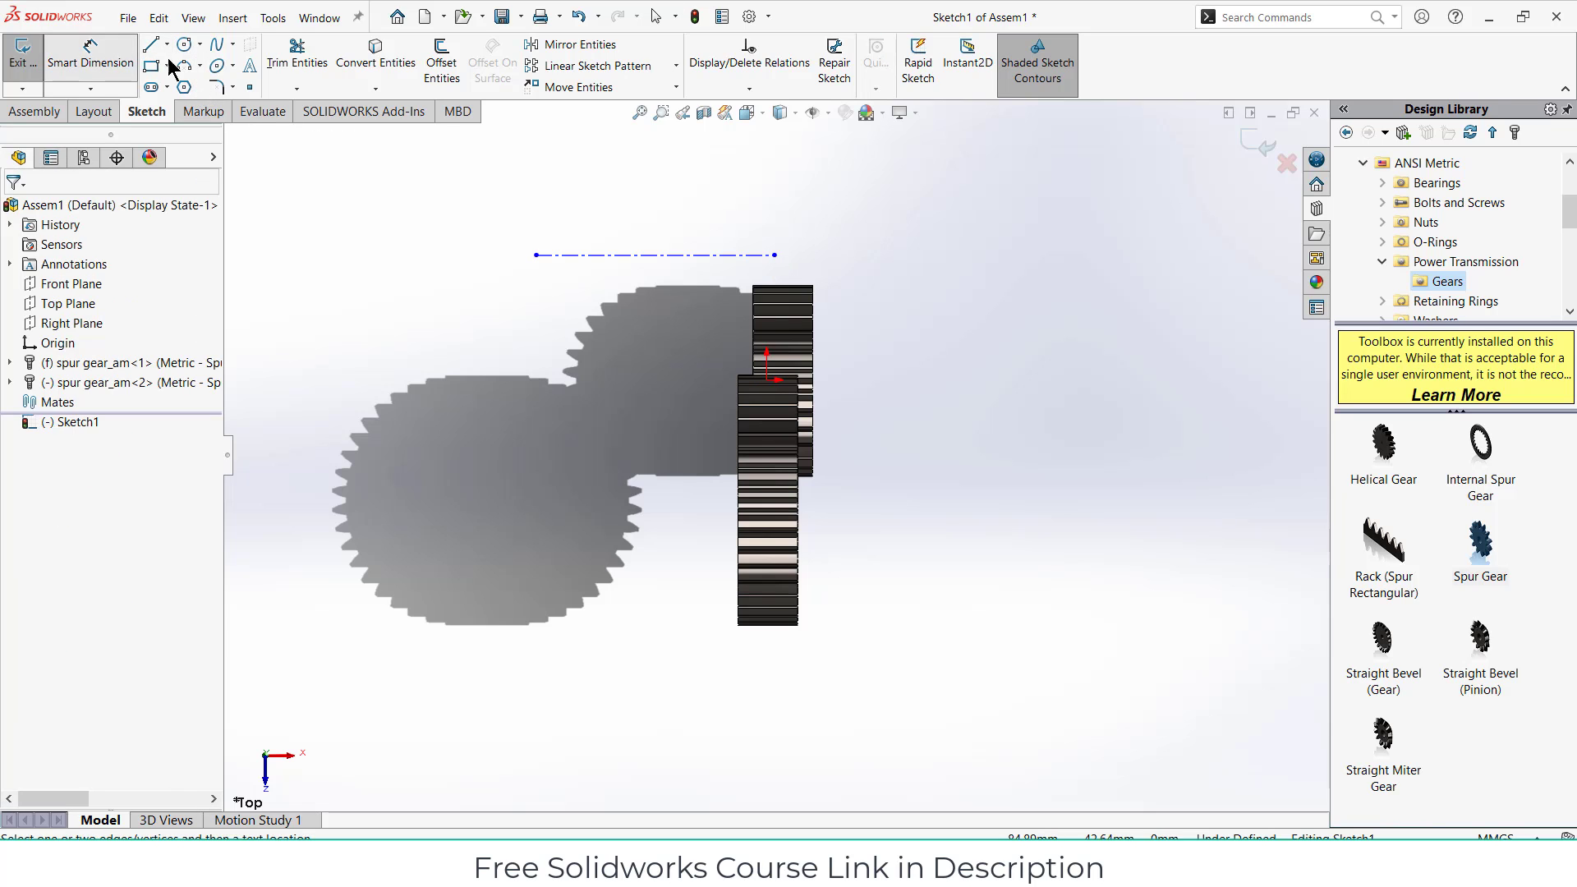
pyautogui.click(768, 379)
pyautogui.click(732, 258)
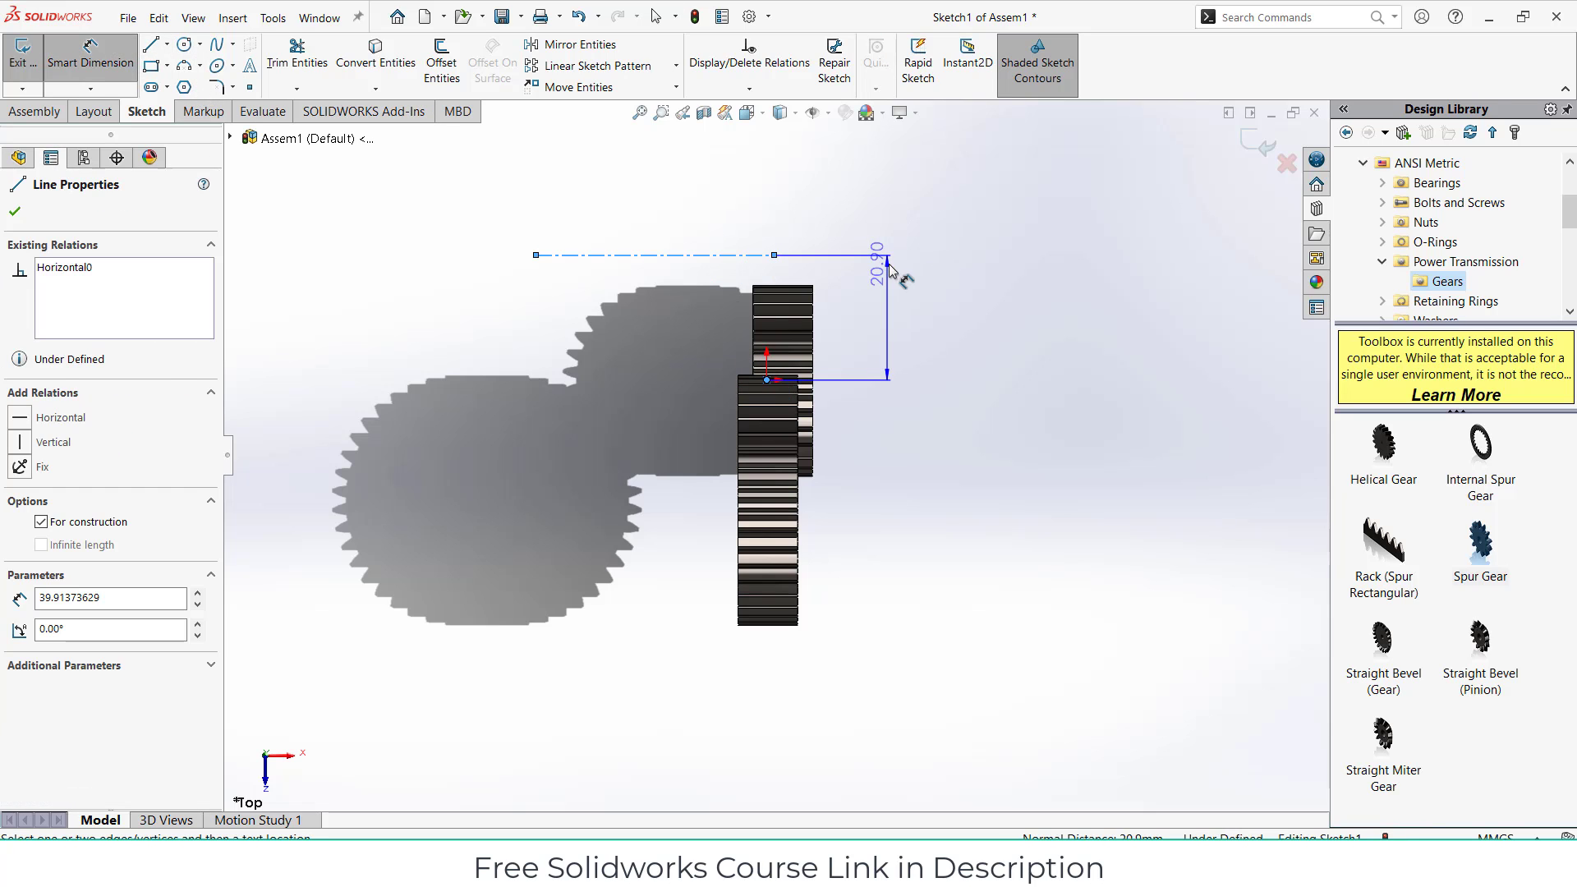
pyautogui.click(892, 272)
pyautogui.write('20')
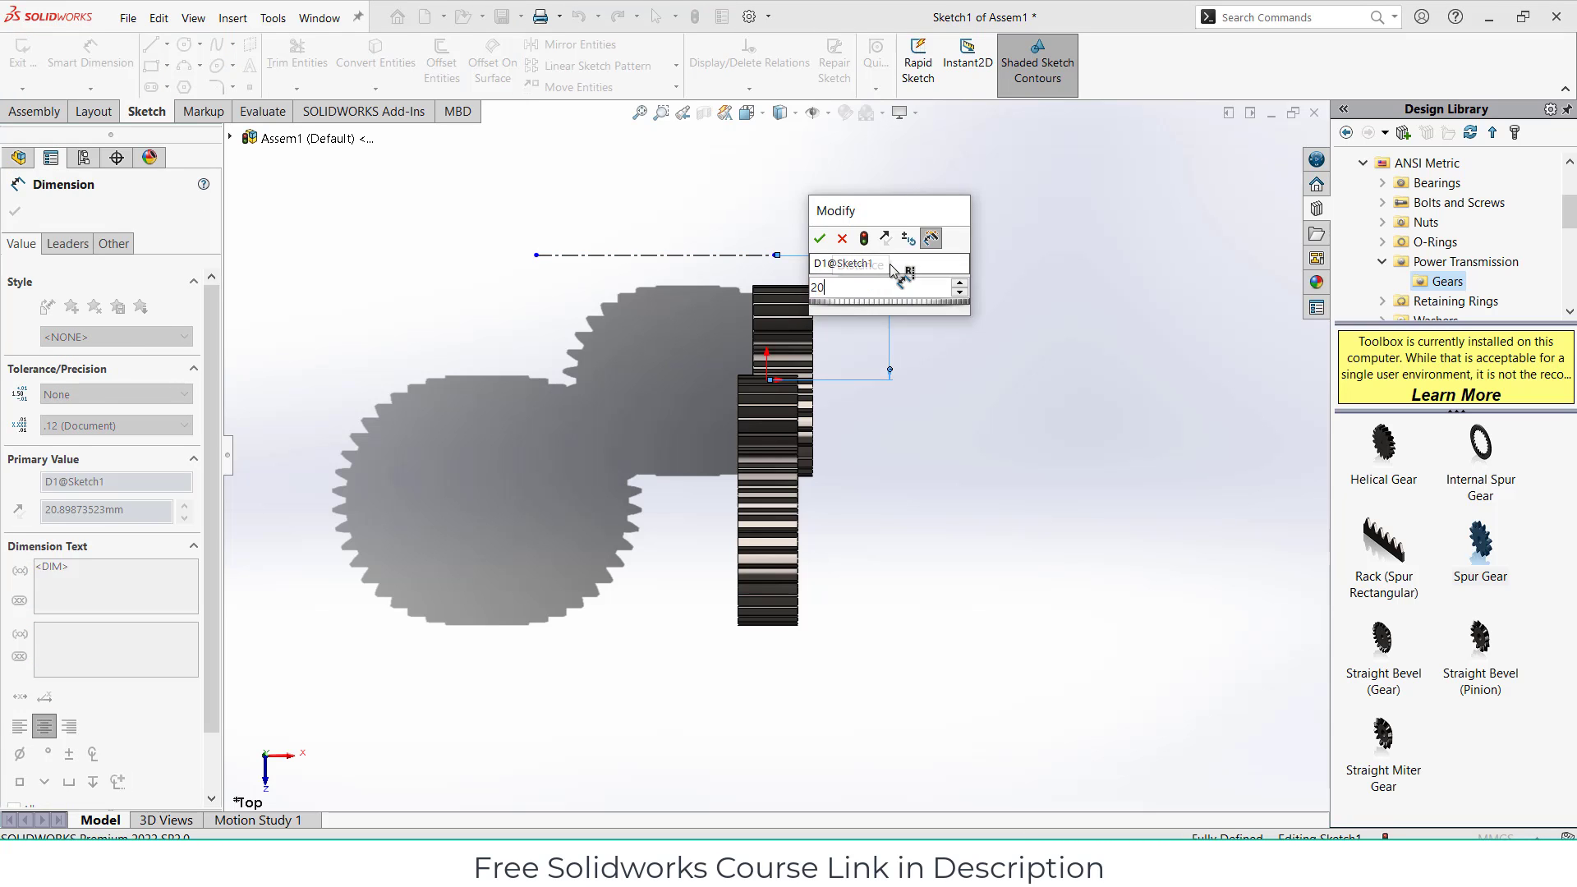
pyautogui.press('Return')
pyautogui.moveTo(914, 443); pyautogui.dragTo(876, 450, button='middle')
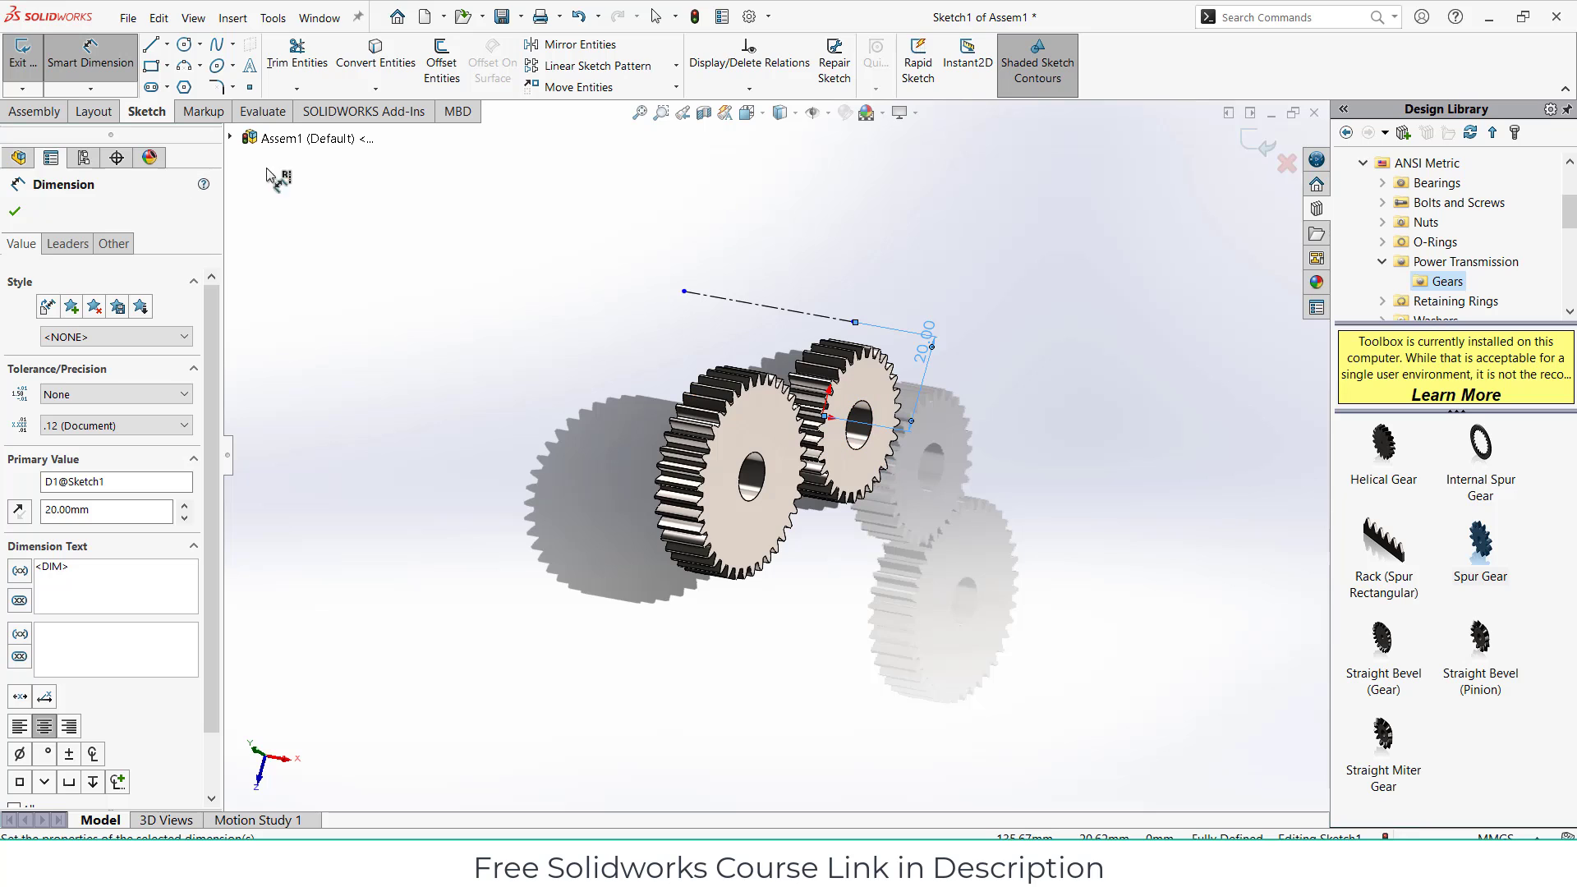
pyautogui.click(1257, 147)
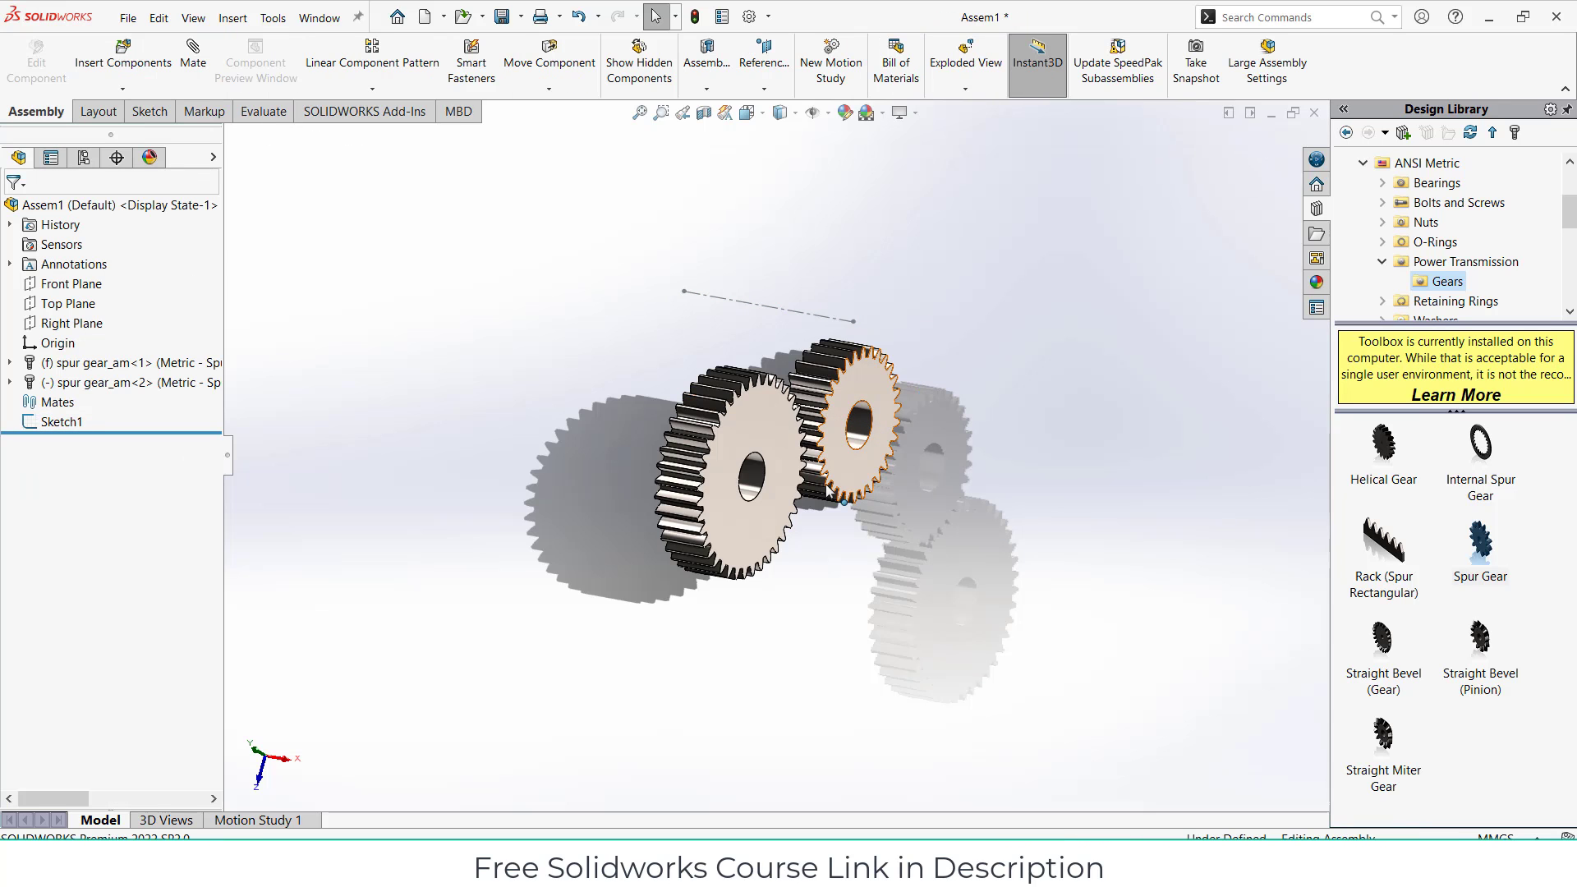
# Step: Add a concentric mate between the 40-tooth gear's bore and the sketched centerline
pyautogui.click(751, 477)
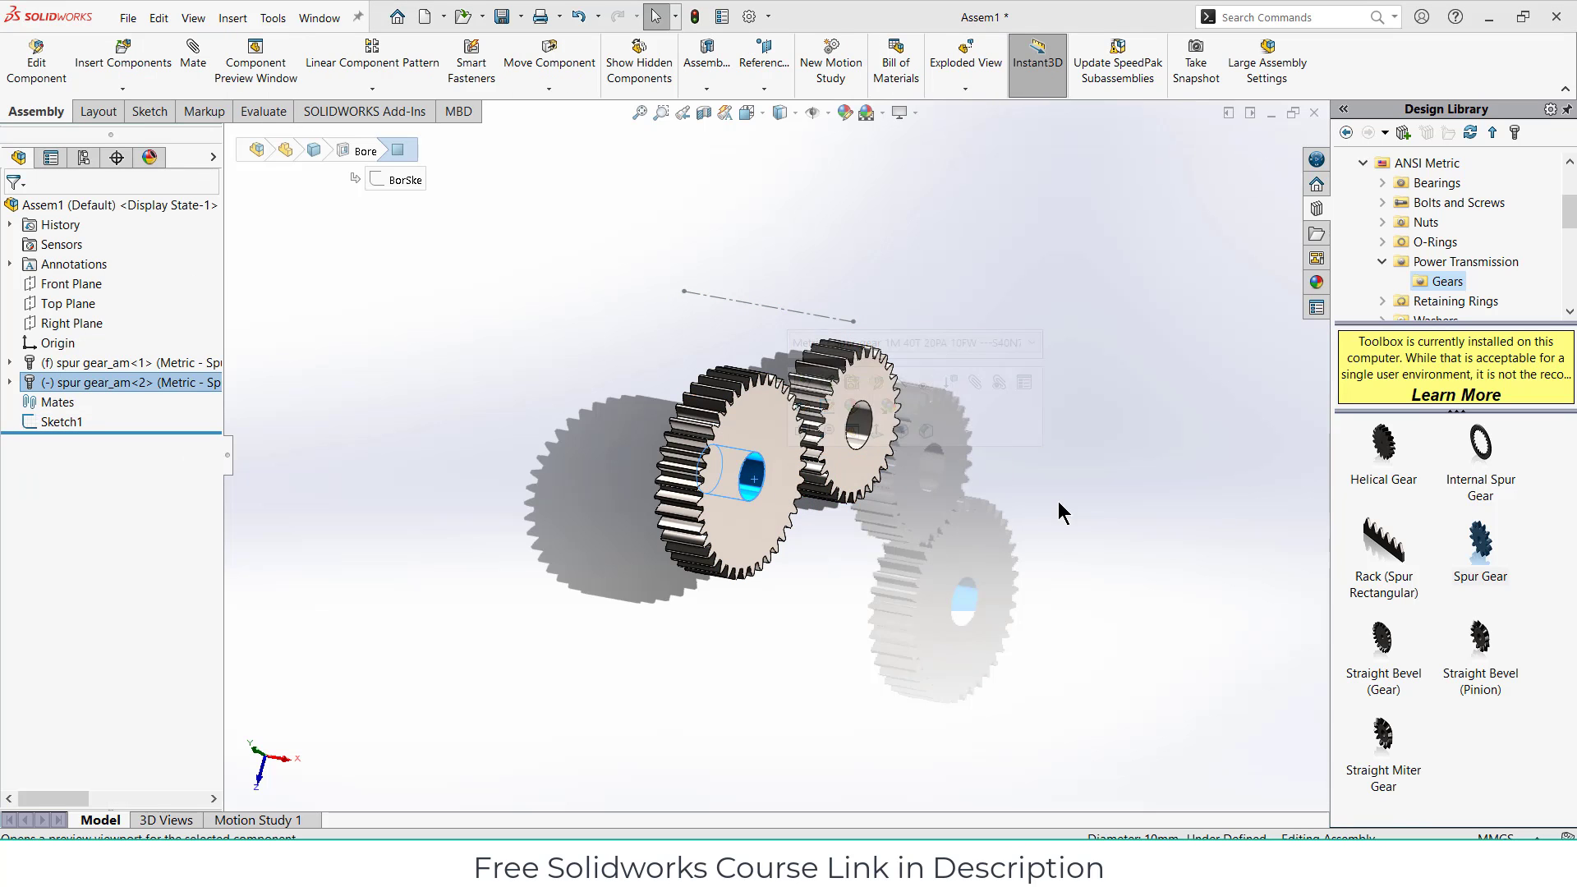
pyautogui.click(800, 310)
pyautogui.click(949, 298)
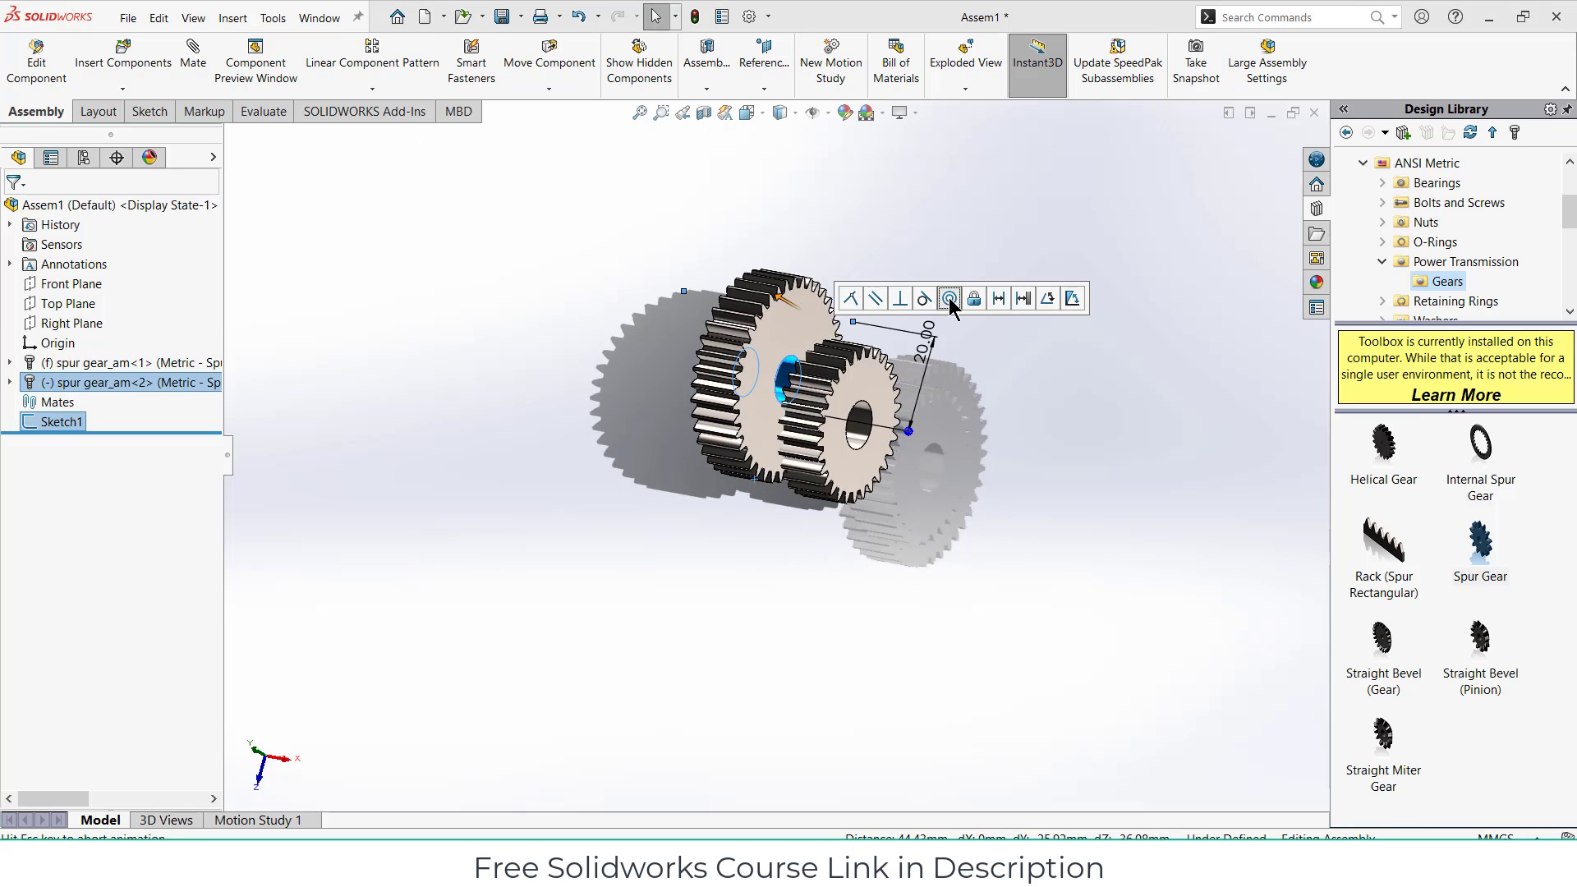
# Step: Add a coincident mate between the 40-tooth gear's side face and the assembly's Right Plane
pyautogui.moveTo(871, 387)
pyautogui.mouseDown(button='middle')
pyautogui.moveTo(893, 411)
pyautogui.moveTo(827, 707)
pyautogui.moveTo(792, 595)
pyautogui.moveTo(819, 647)
pyautogui.moveTo(810, 593)
pyautogui.mouseUp(button='middle')
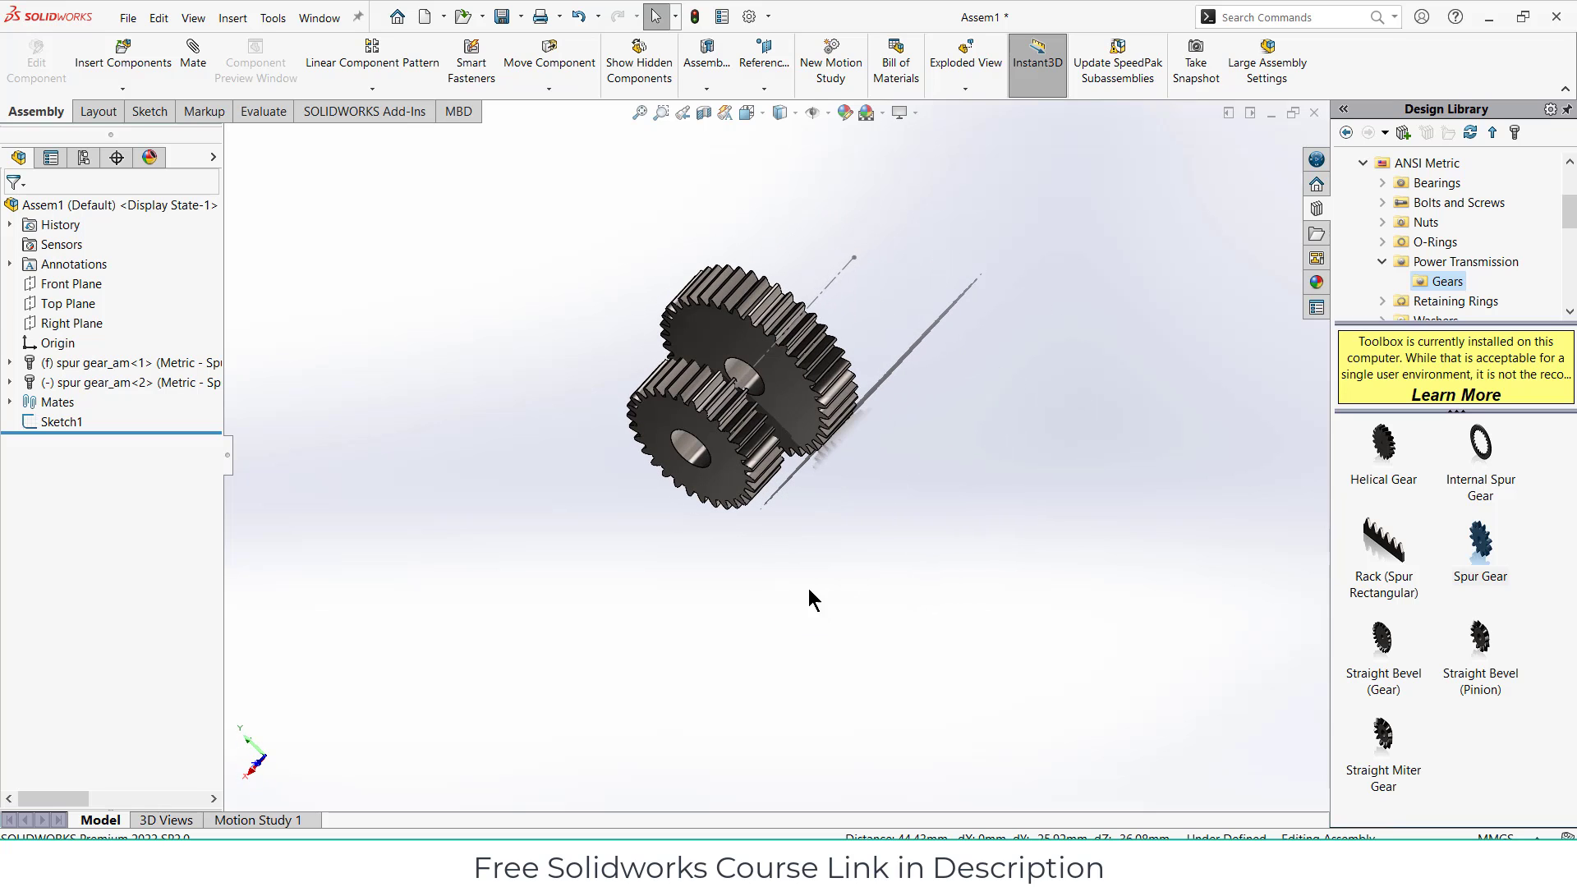
pyautogui.click(693, 400)
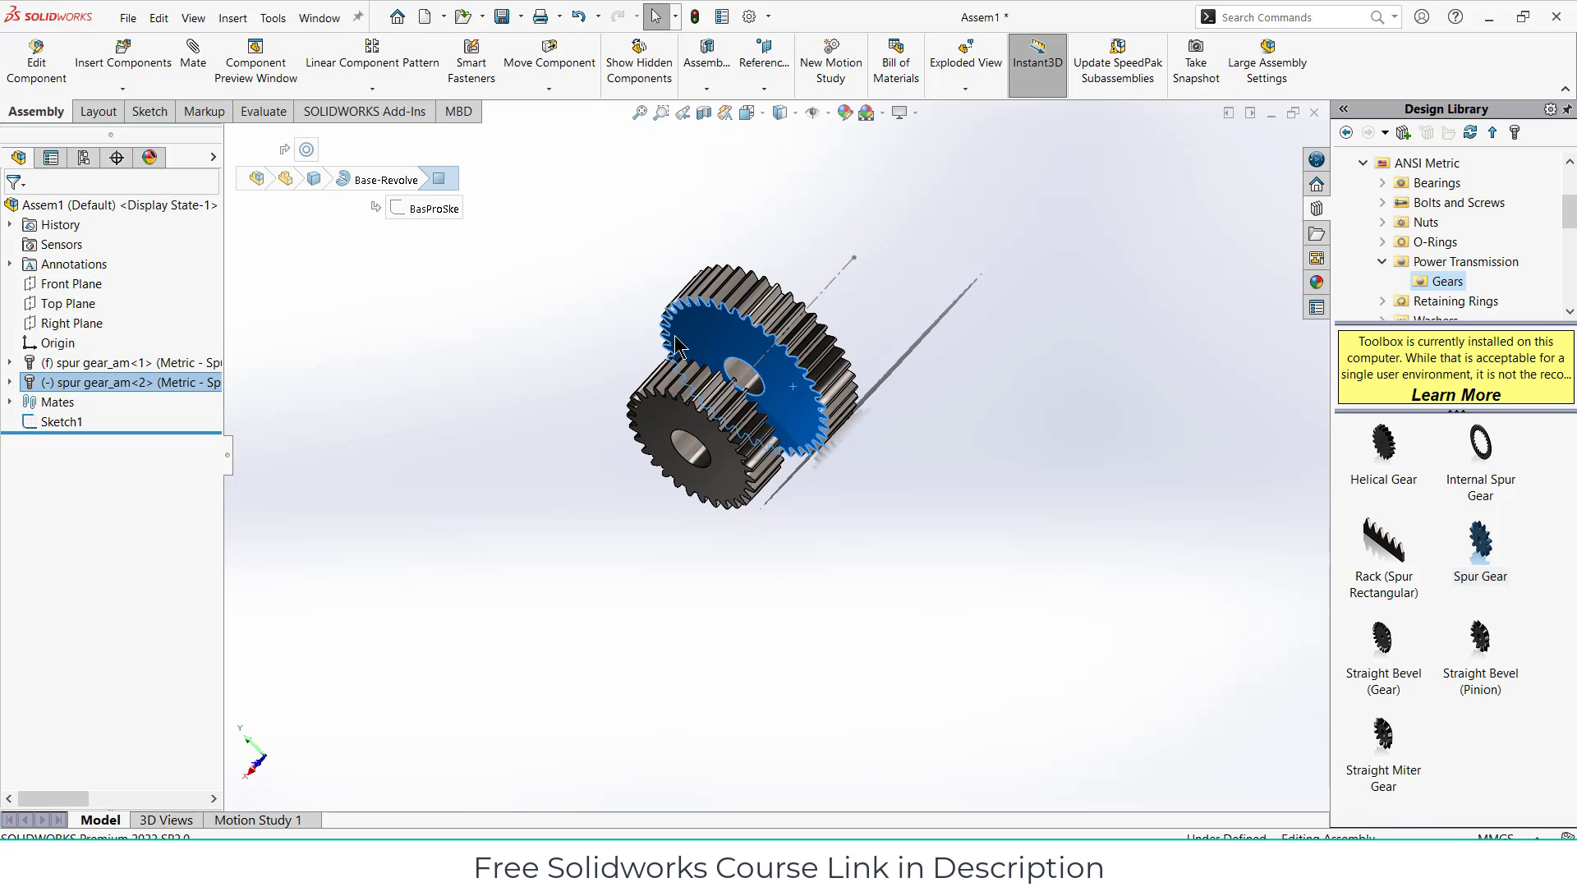
pyautogui.moveTo(626, 332); pyautogui.dragTo(643, 523, button='middle')
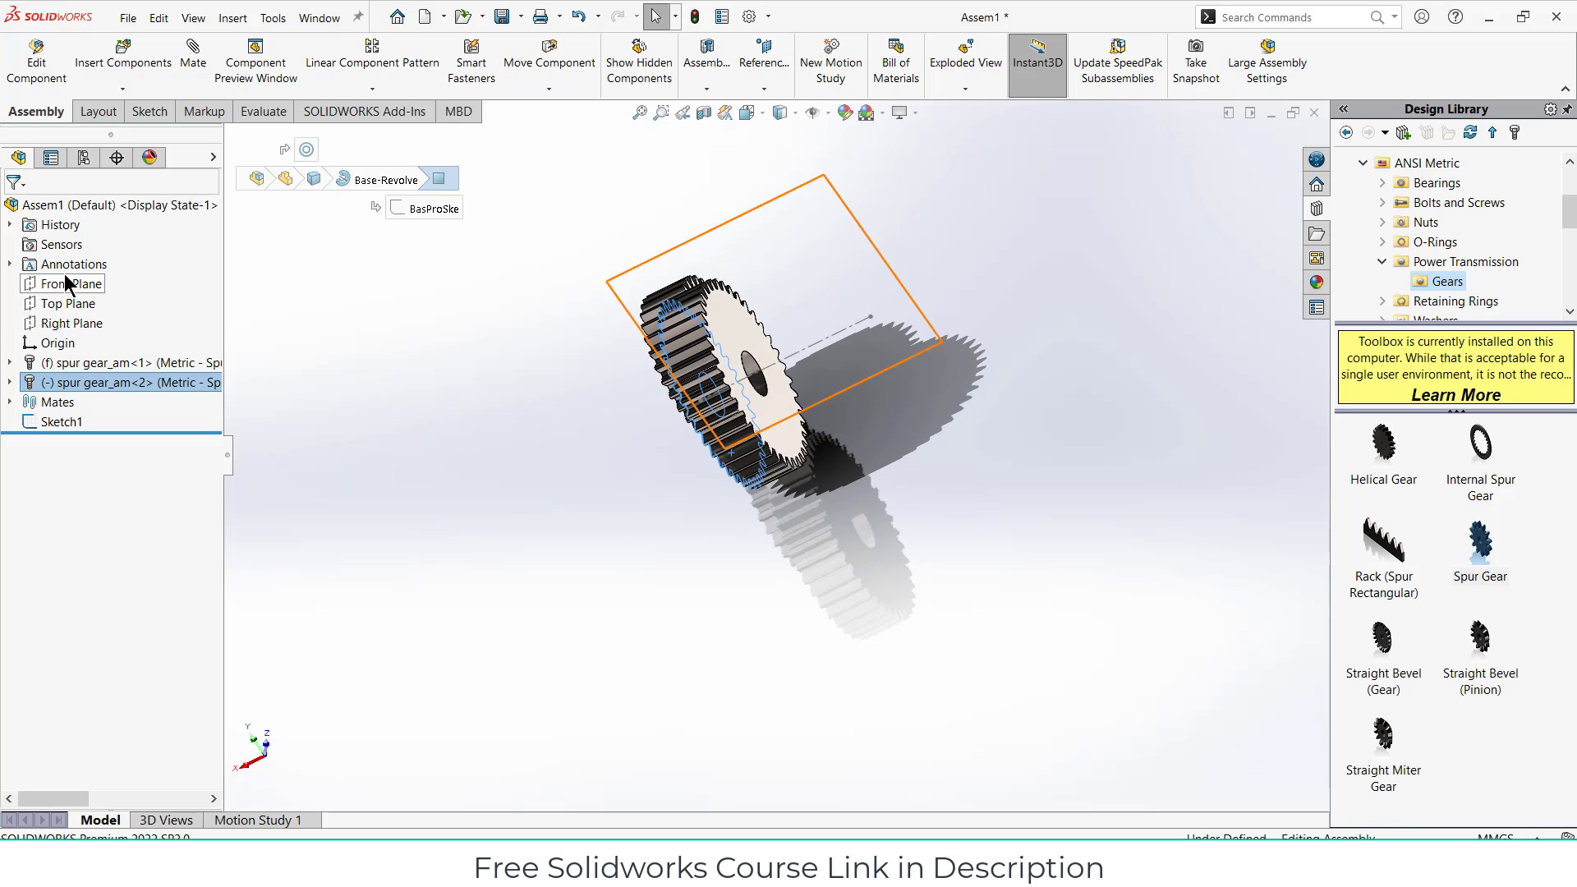
pyautogui.click(69, 323)
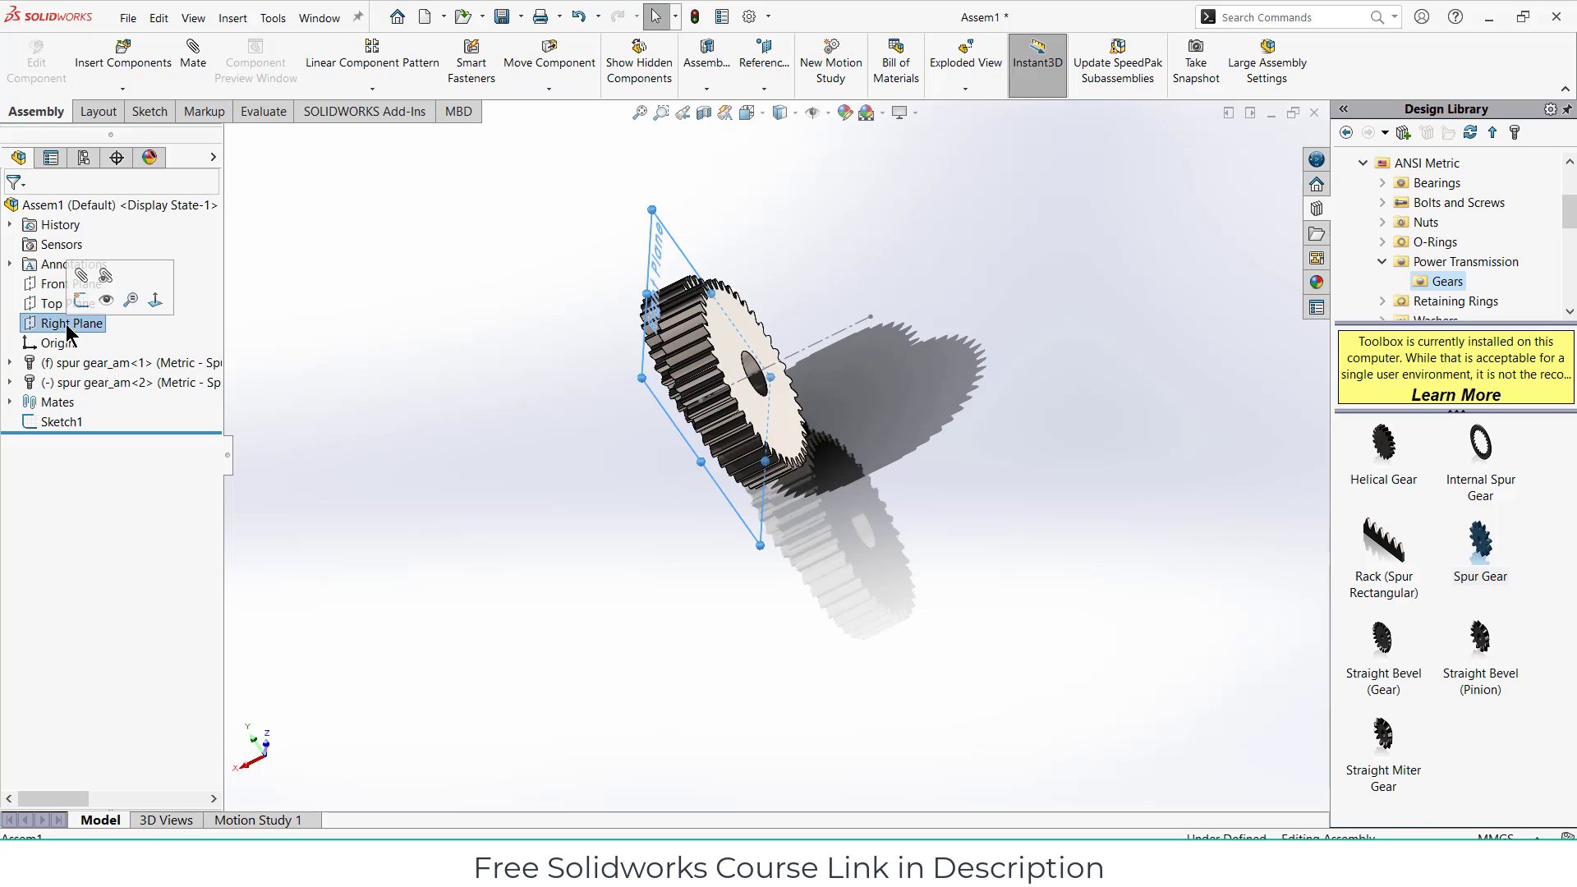
pyautogui.moveTo(537, 356); pyautogui.dragTo(739, 341, button='middle')
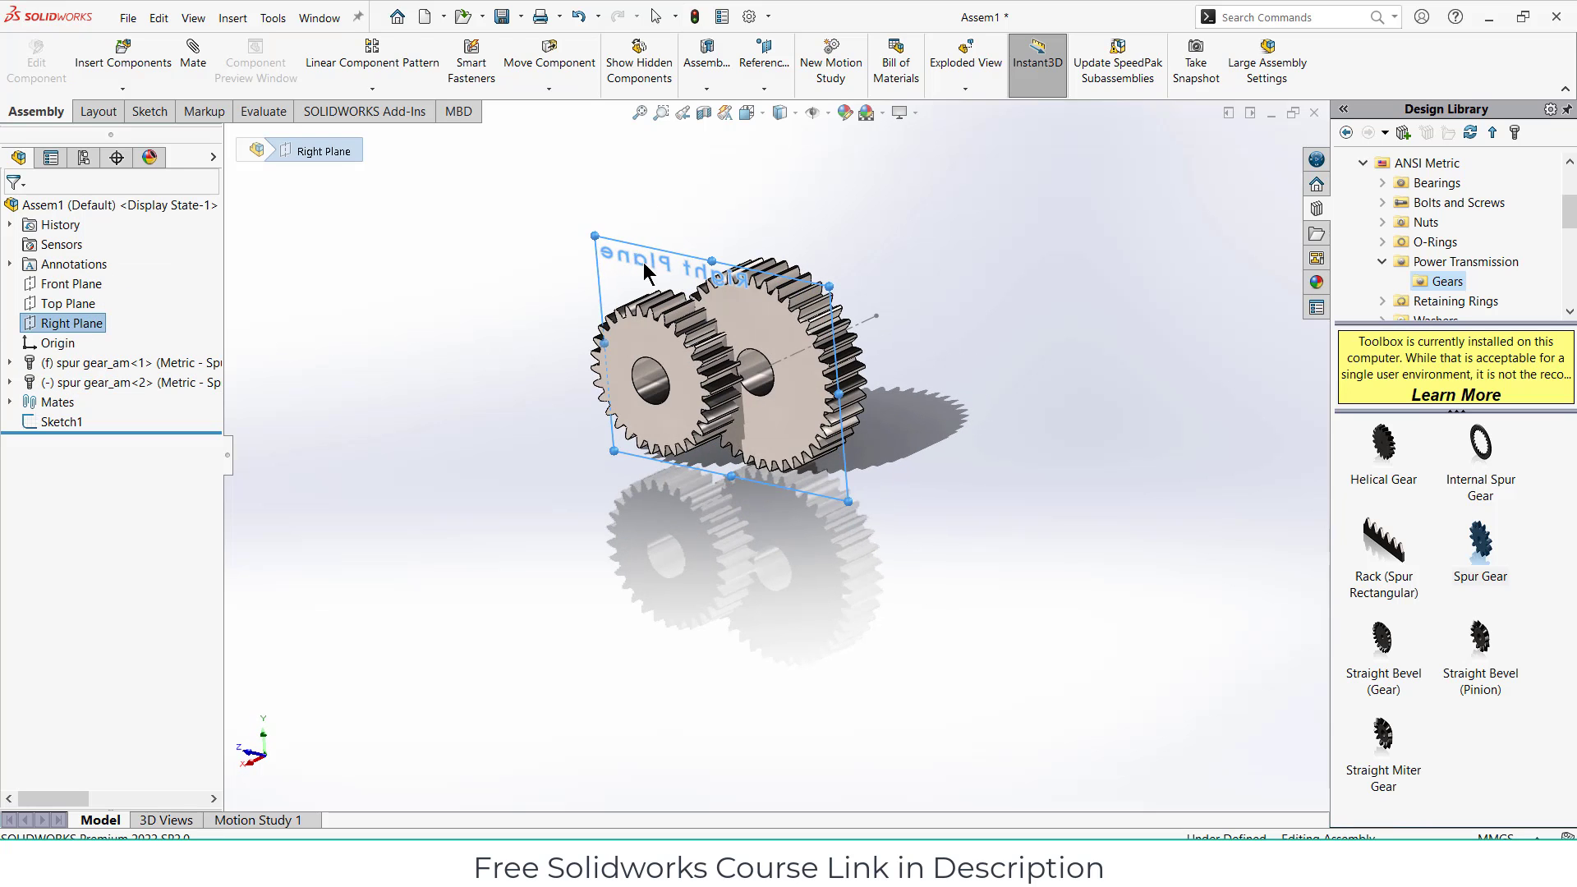
pyautogui.keyDown('ctrl'); pyautogui.click(790, 340); pyautogui.keyUp('ctrl')
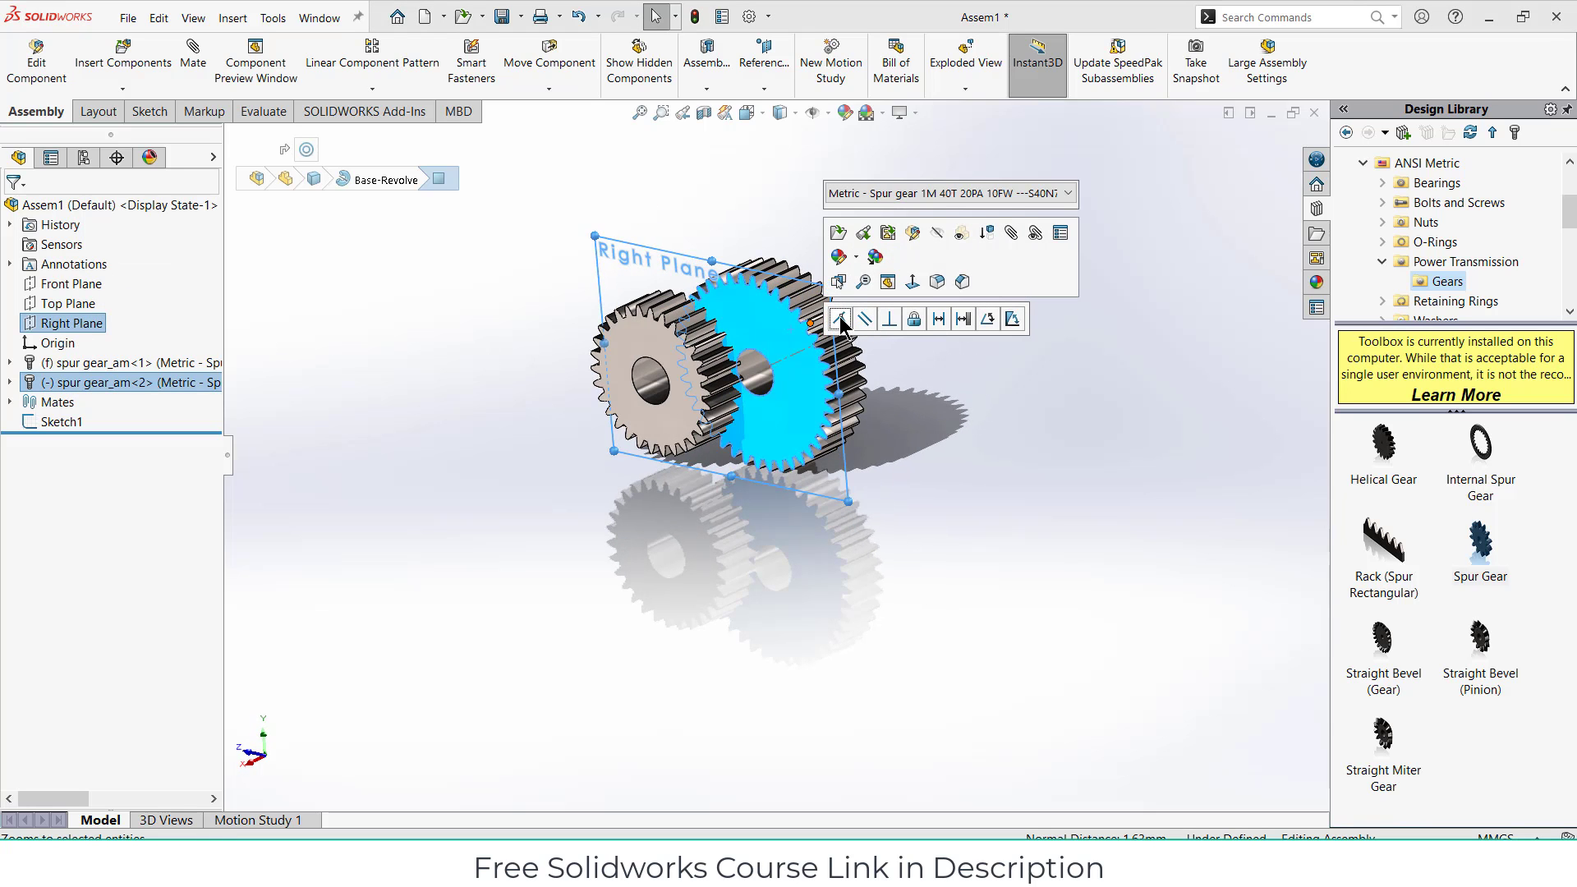
pyautogui.click(839, 318)
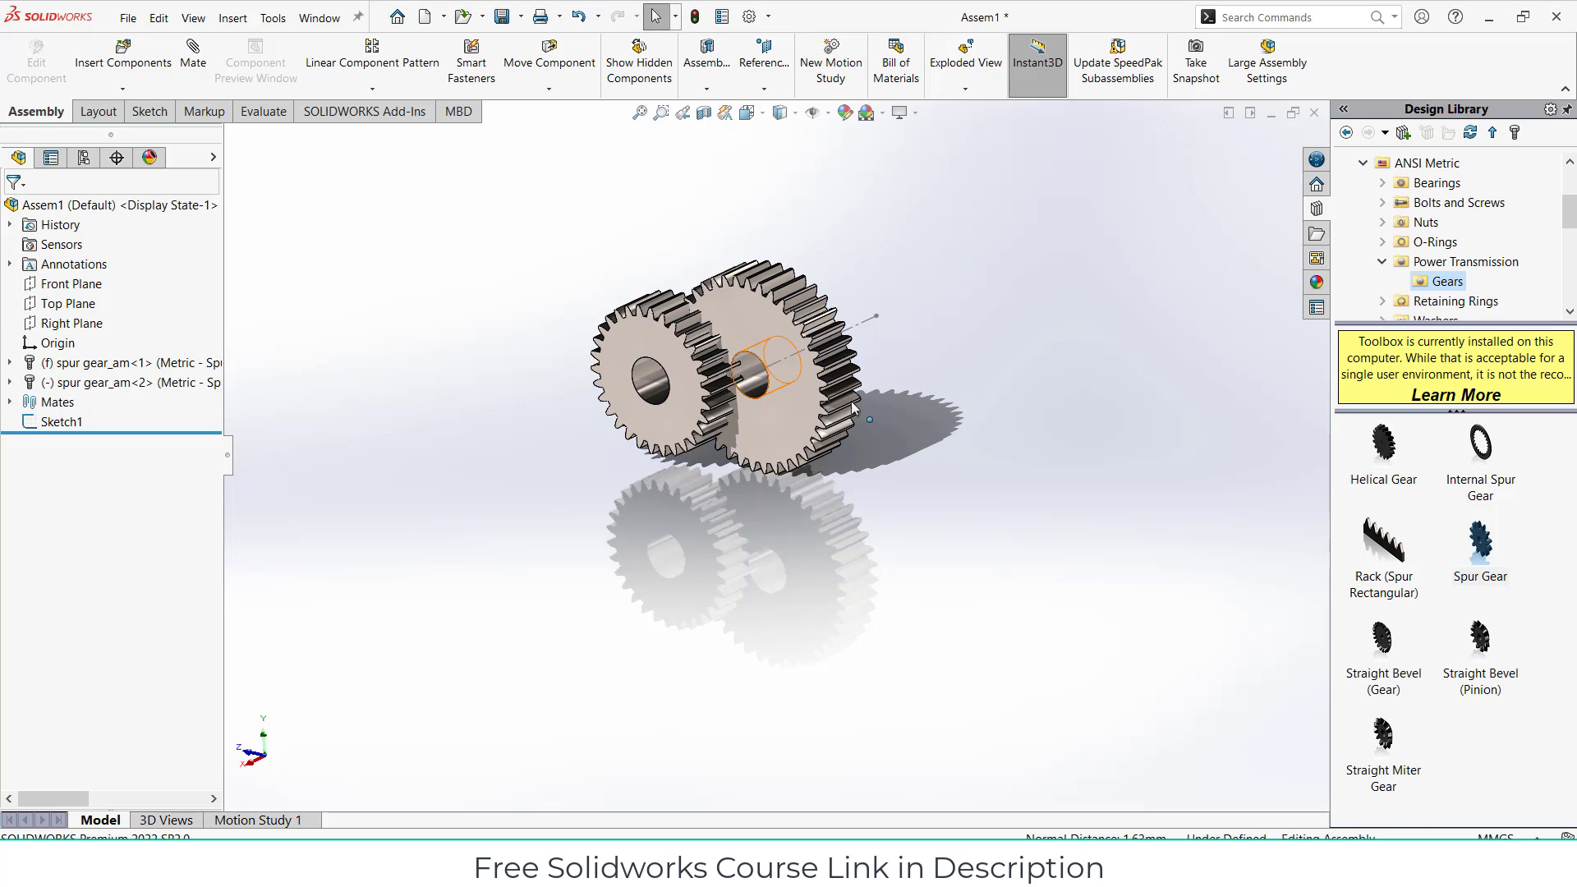
# Step: Change the 30-tooth gear from fixed to floating
pyautogui.moveTo(697, 397); pyautogui.dragTo(733, 631)
pyautogui.click(549, 352)
pyautogui.moveTo(621, 328); pyautogui.dragTo(382, 377)
pyautogui.click(120, 381)
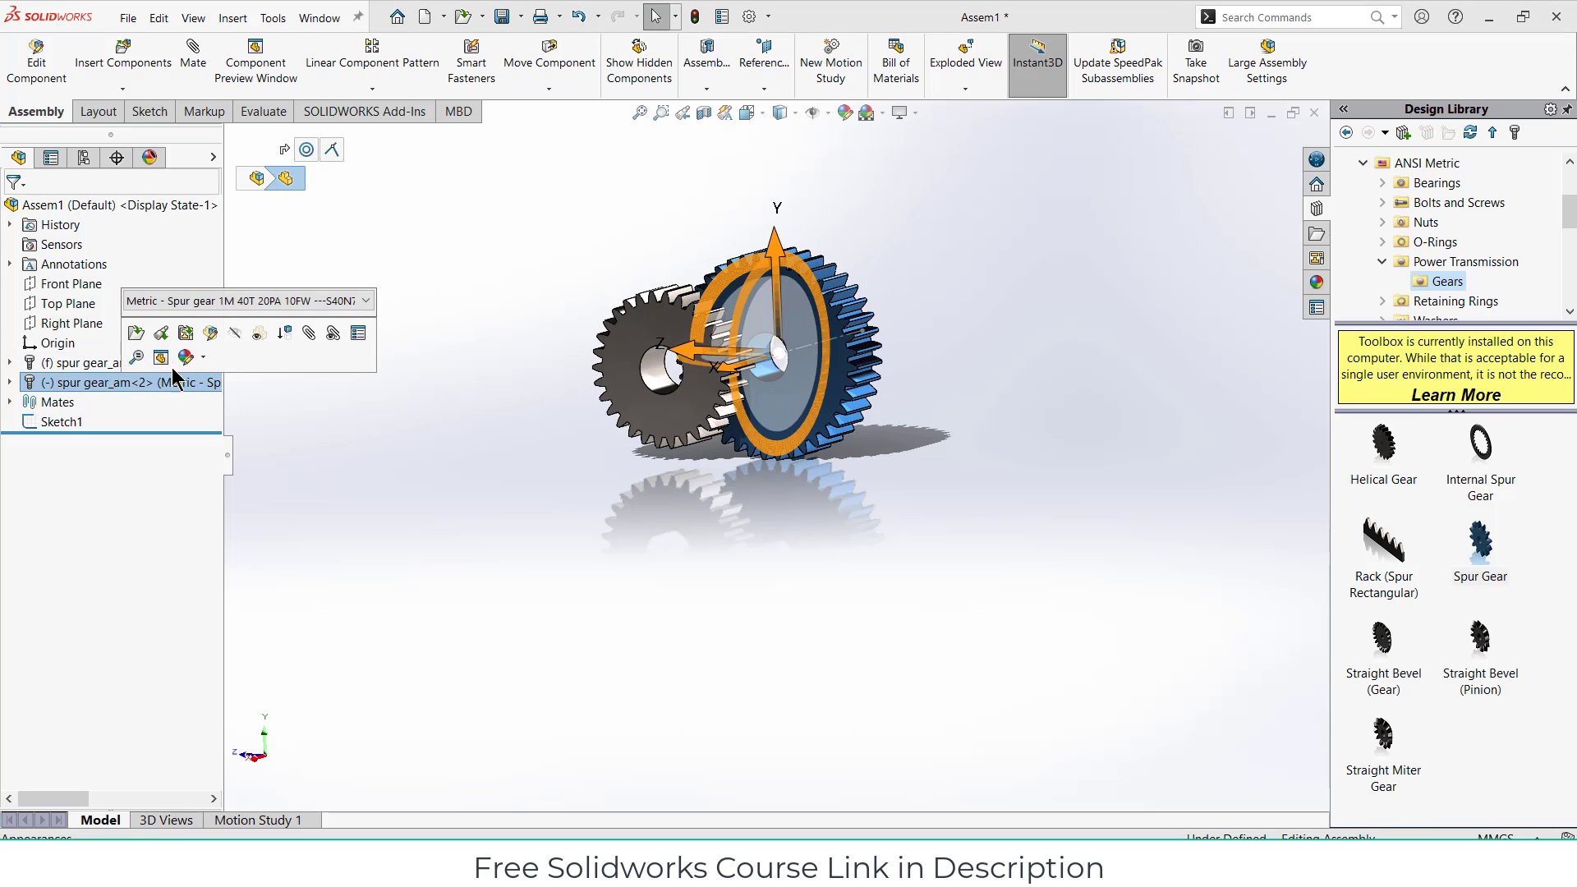
pyautogui.click(79, 364)
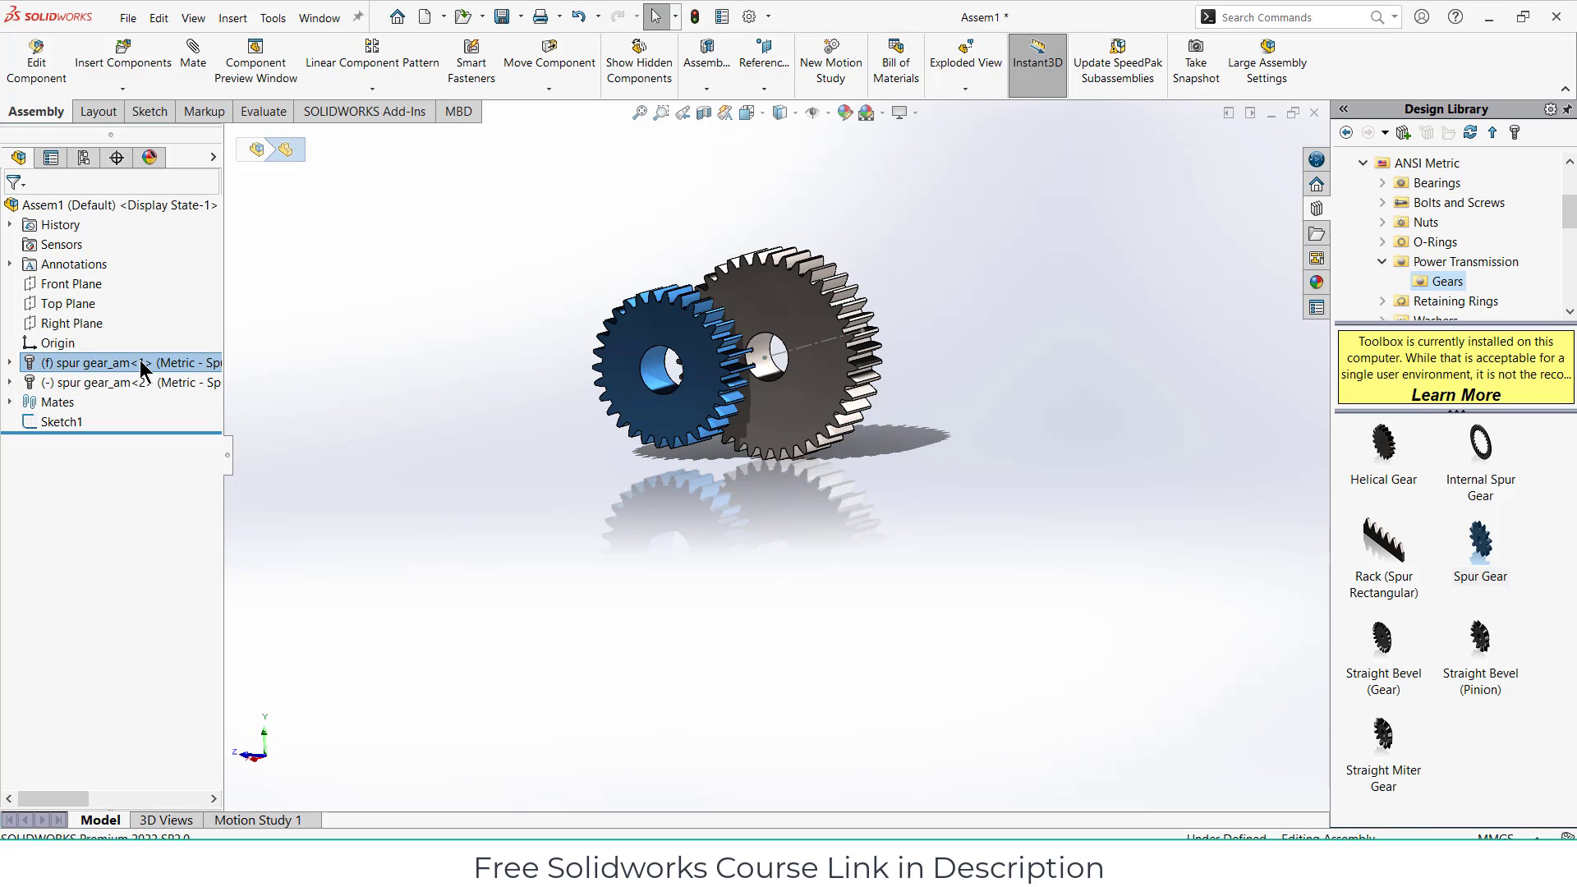
pyautogui.click(624, 408)
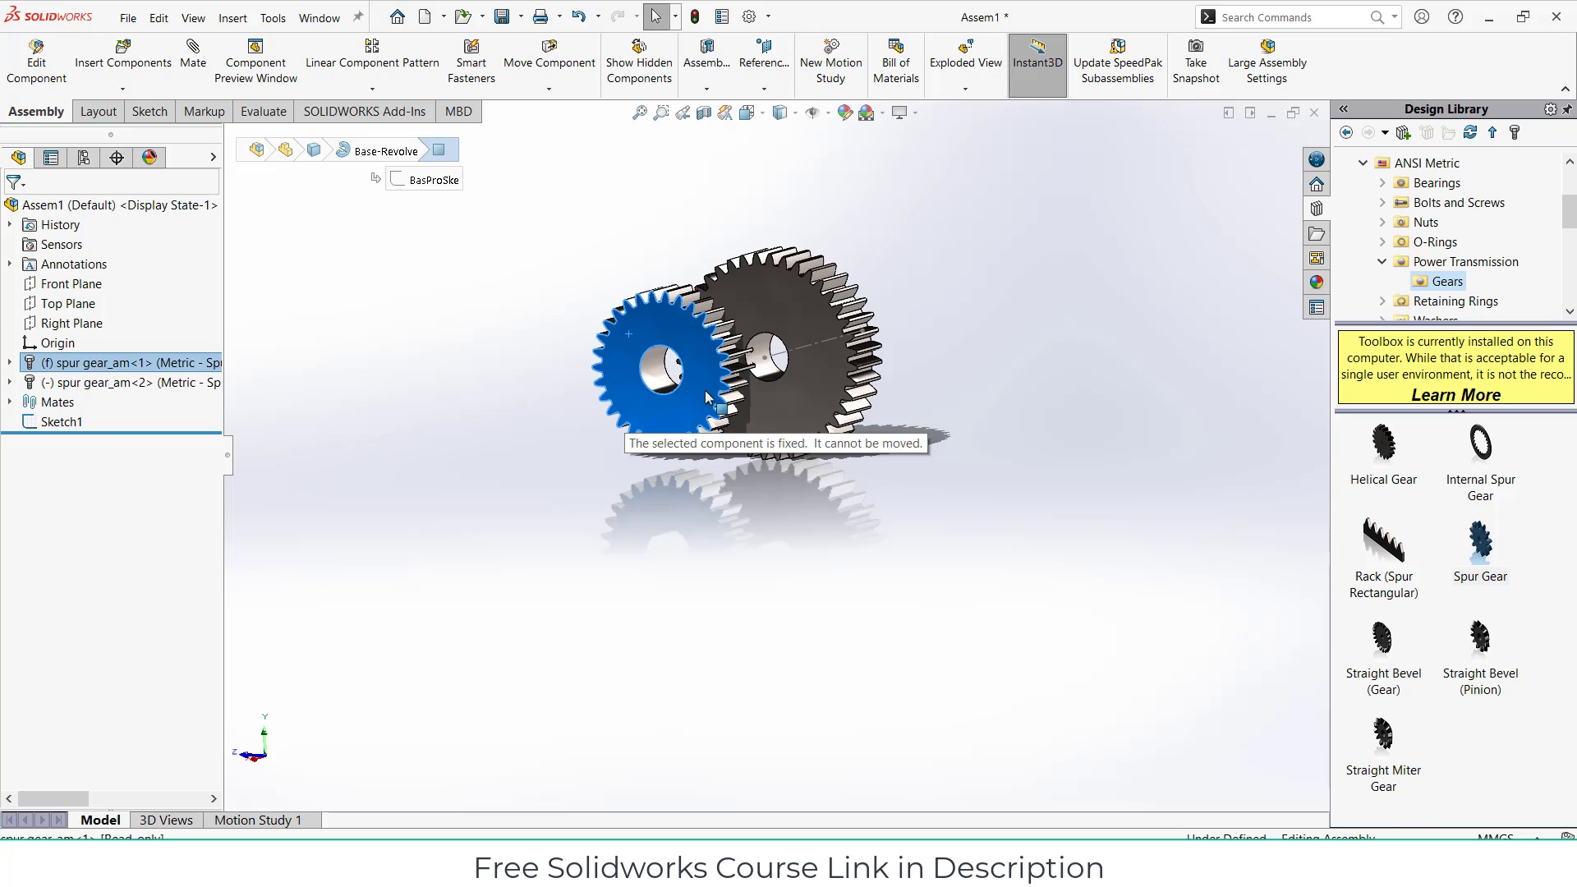
pyautogui.click(621, 330)
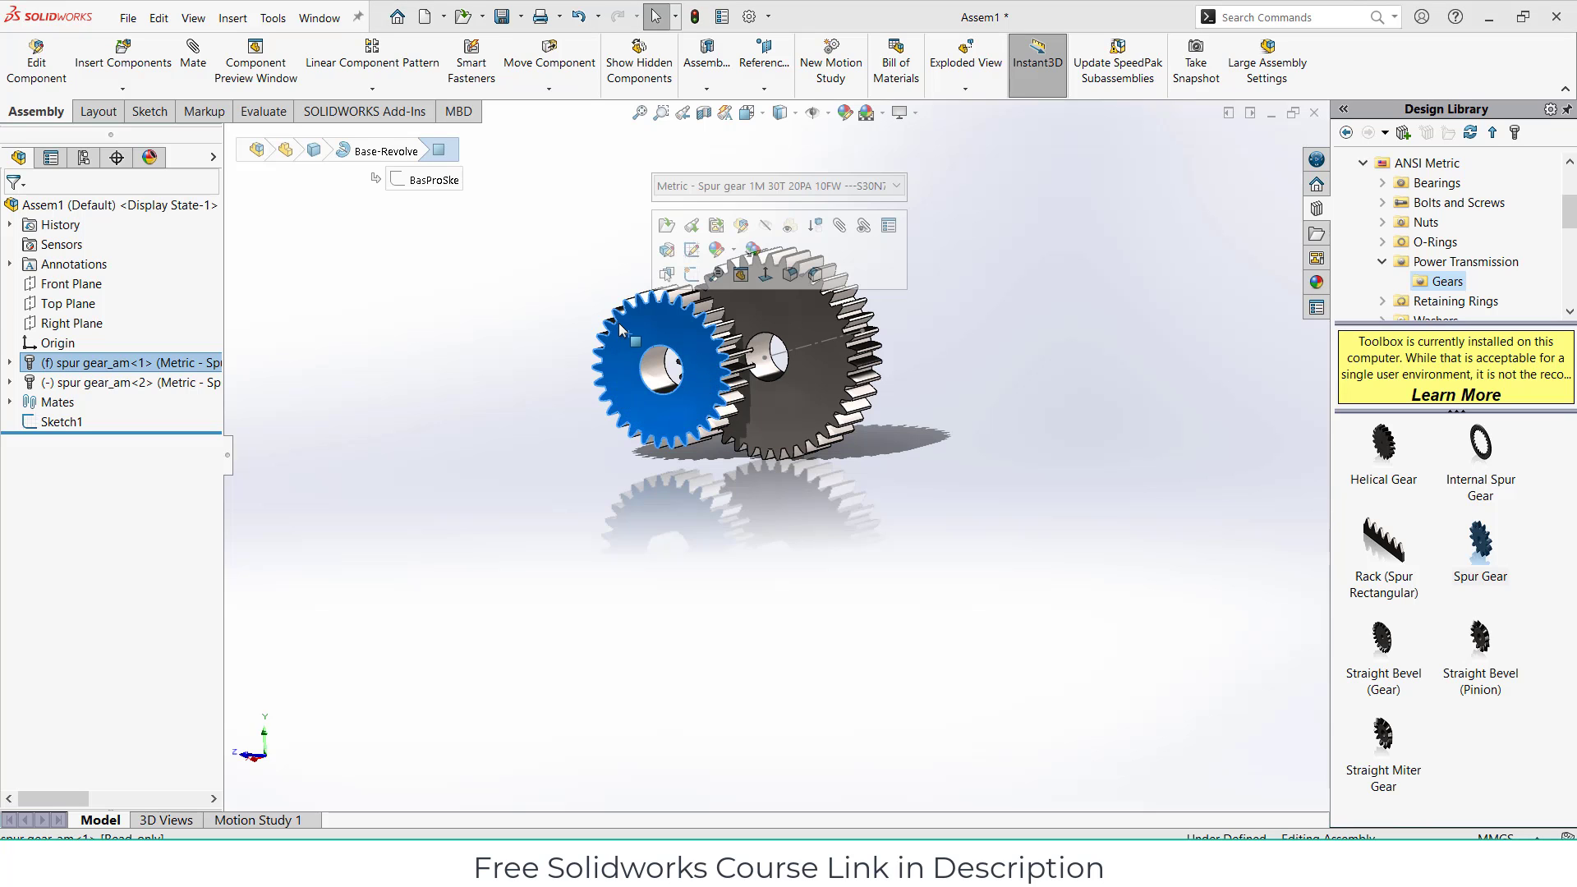
pyautogui.rightClick(625, 331)
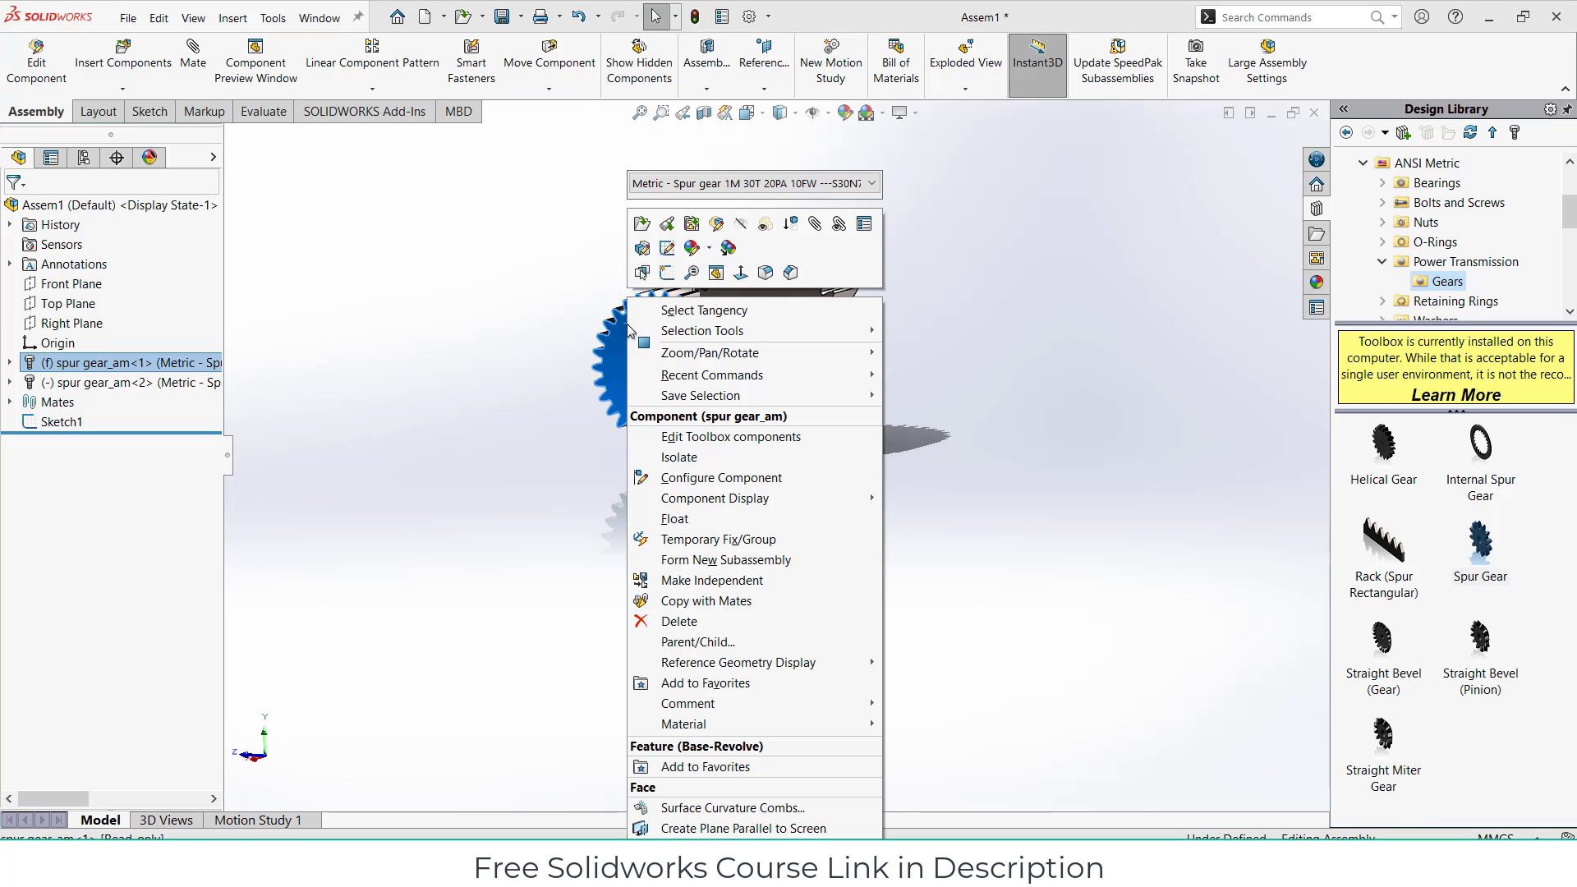
pyautogui.click(675, 520)
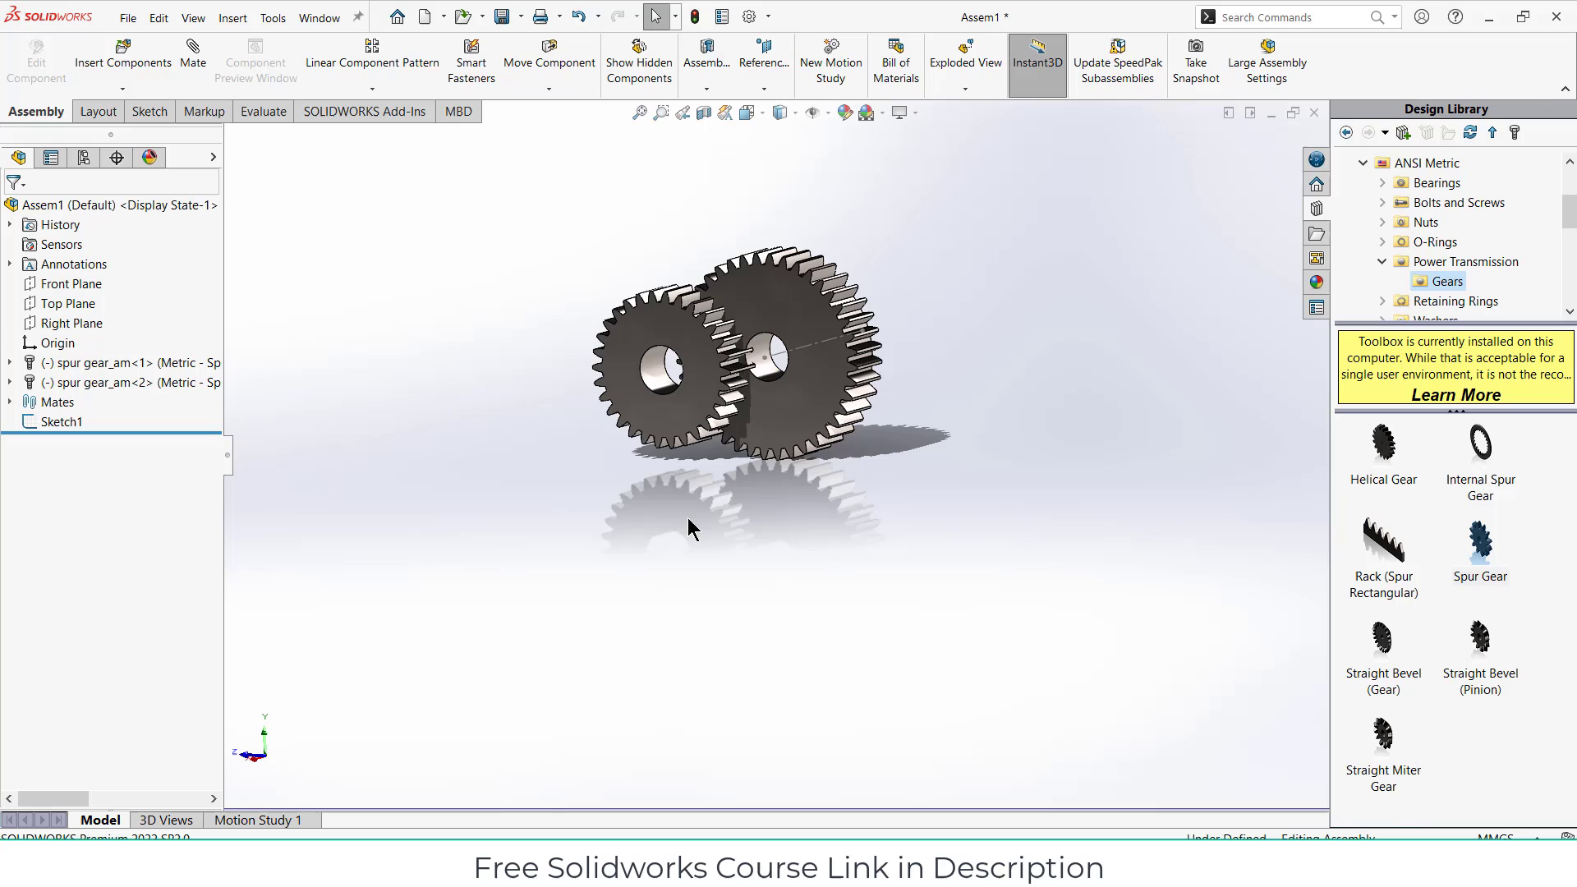
# Step: Move the 30-tooth gear down along Y by about 29 mm, clear of the 40-tooth gear
pyautogui.click(165, 370)
pyautogui.moveTo(673, 253); pyautogui.dragTo(705, 407)
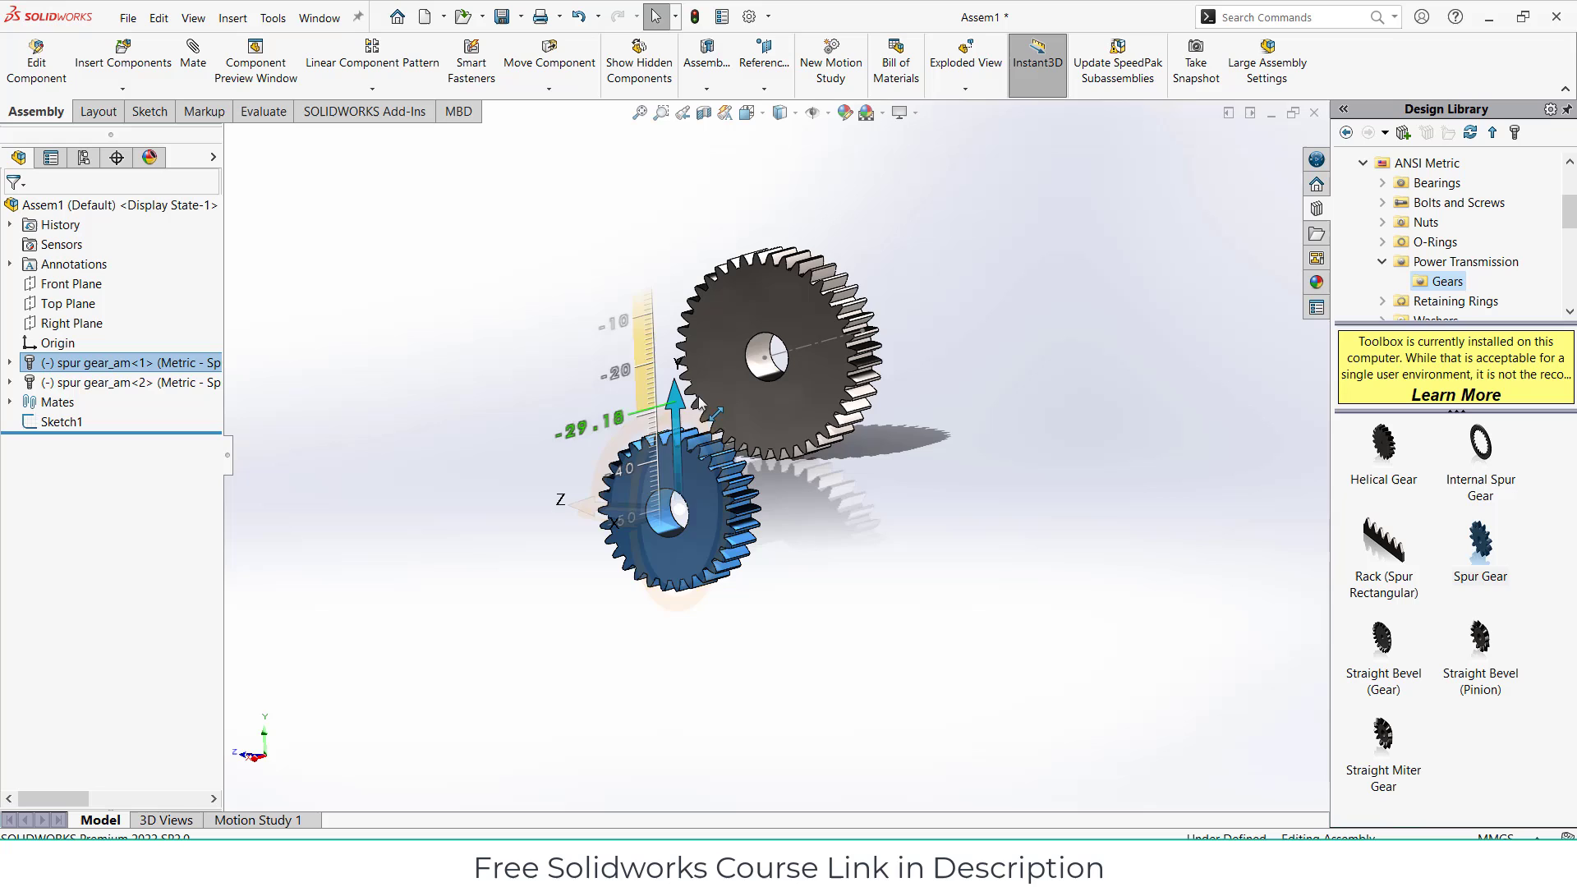
pyautogui.click(910, 480)
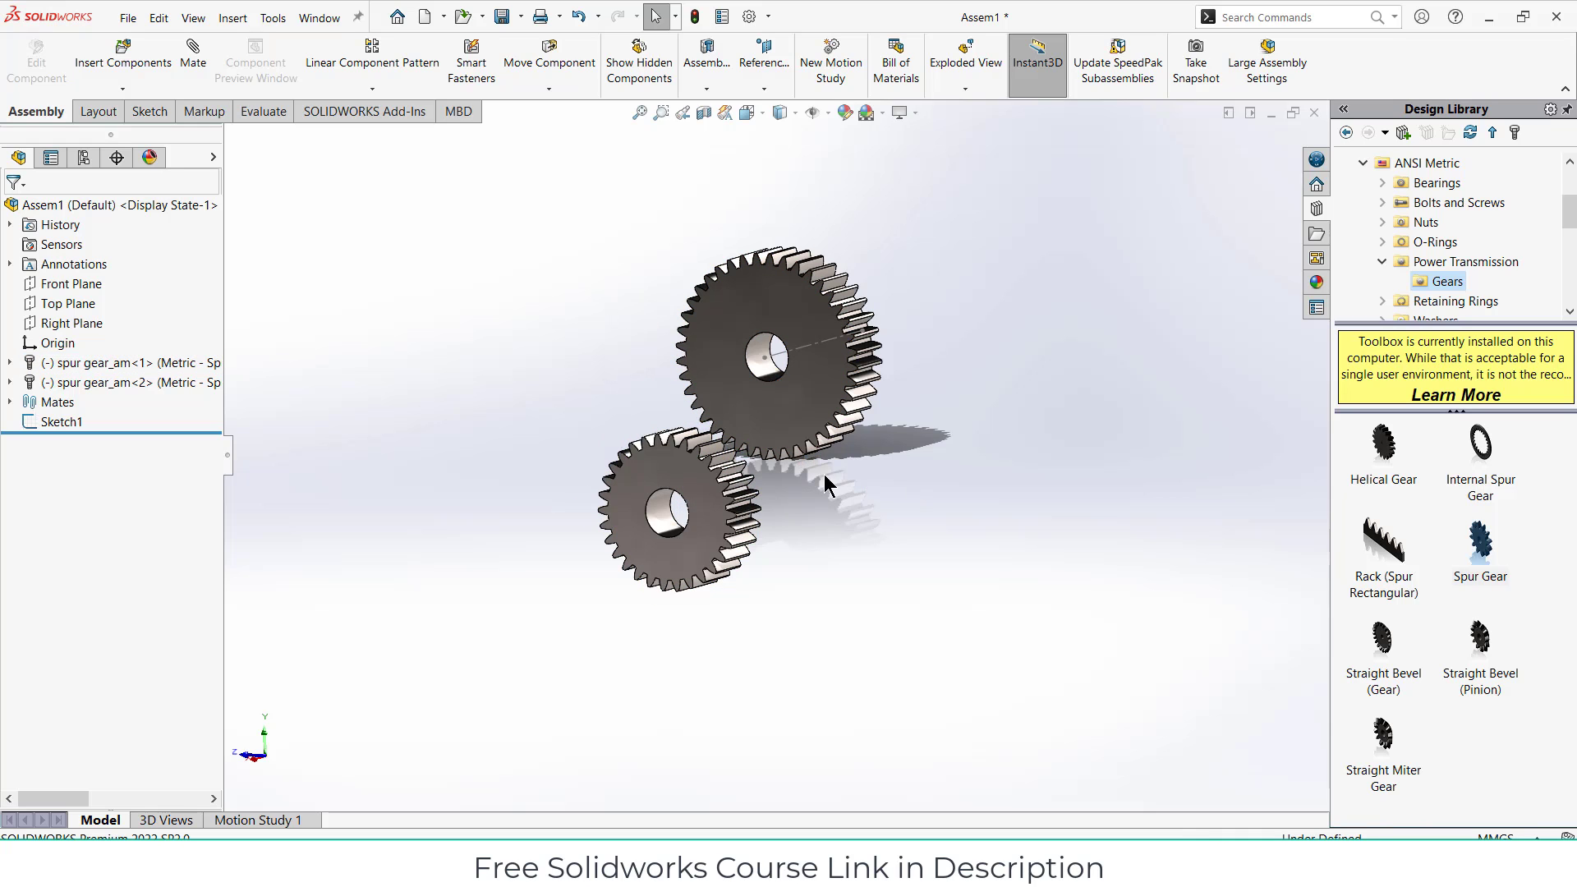
pyautogui.moveTo(825, 487)
pyautogui.mouseDown(button='middle')
pyautogui.moveTo(873, 511)
pyautogui.moveTo(857, 479)
pyautogui.mouseUp(button='middle')
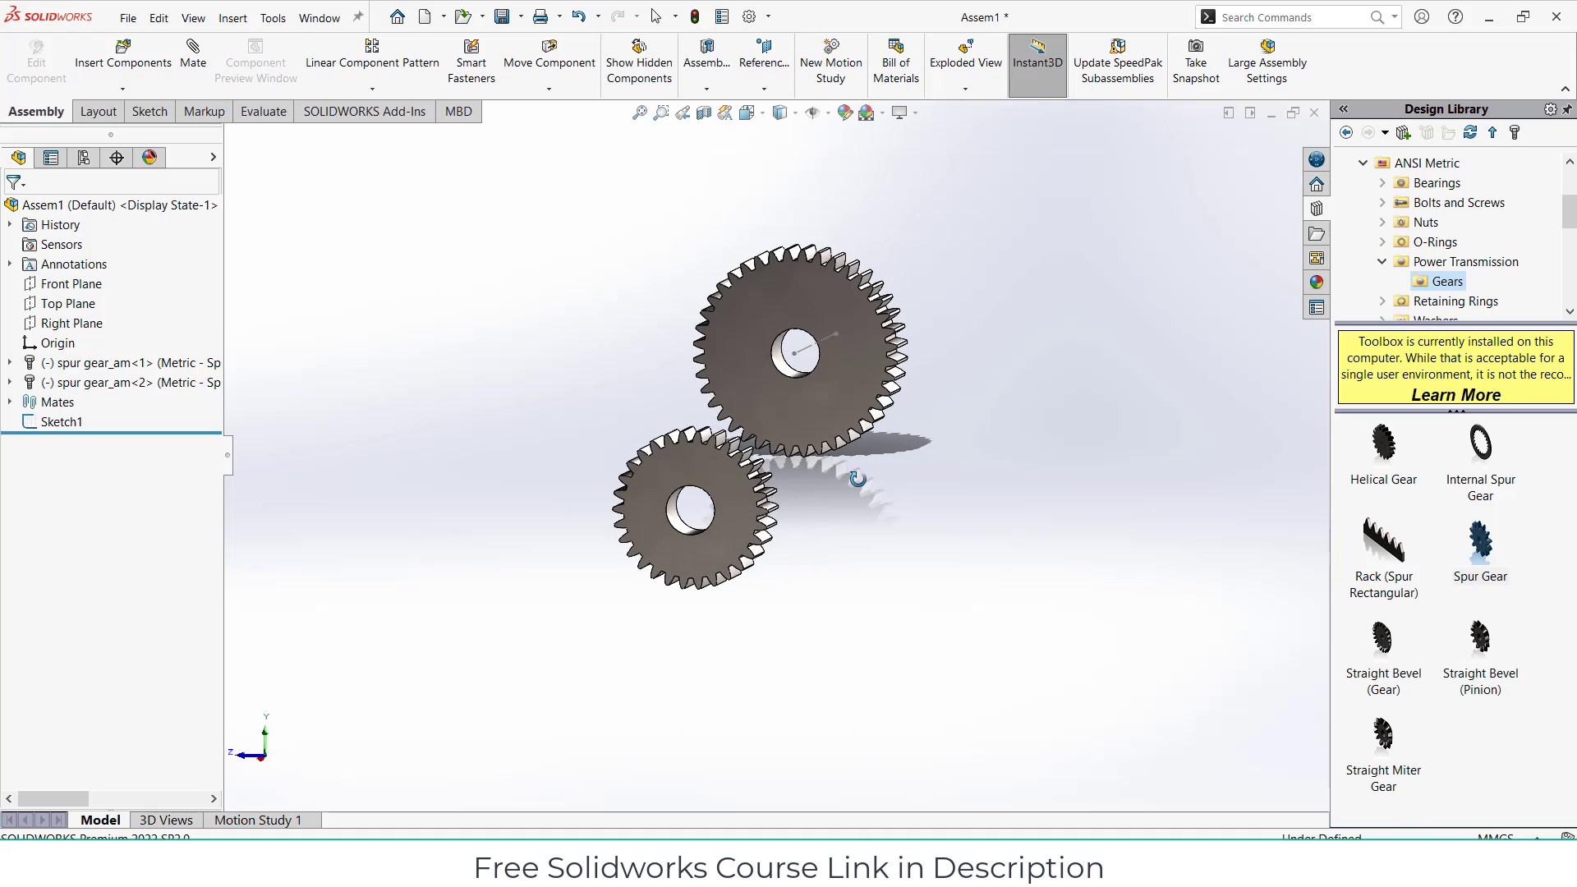
# Step: Turn on the display of temporary axes for the gears
pyautogui.click(828, 116)
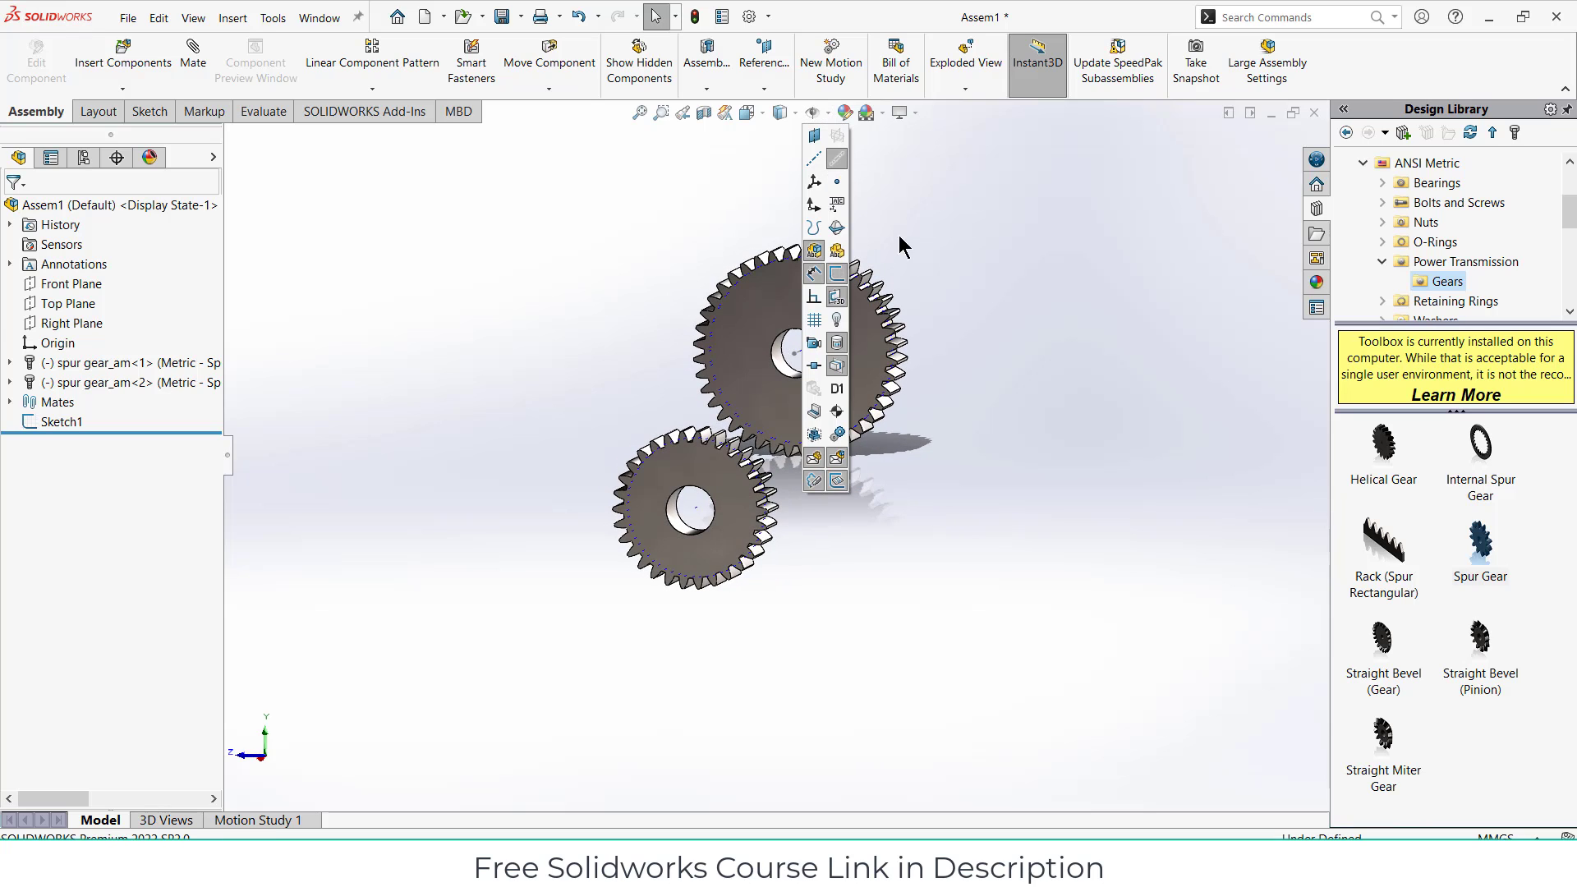
pyautogui.click(1063, 330)
pyautogui.scroll(-4, 716, 541)
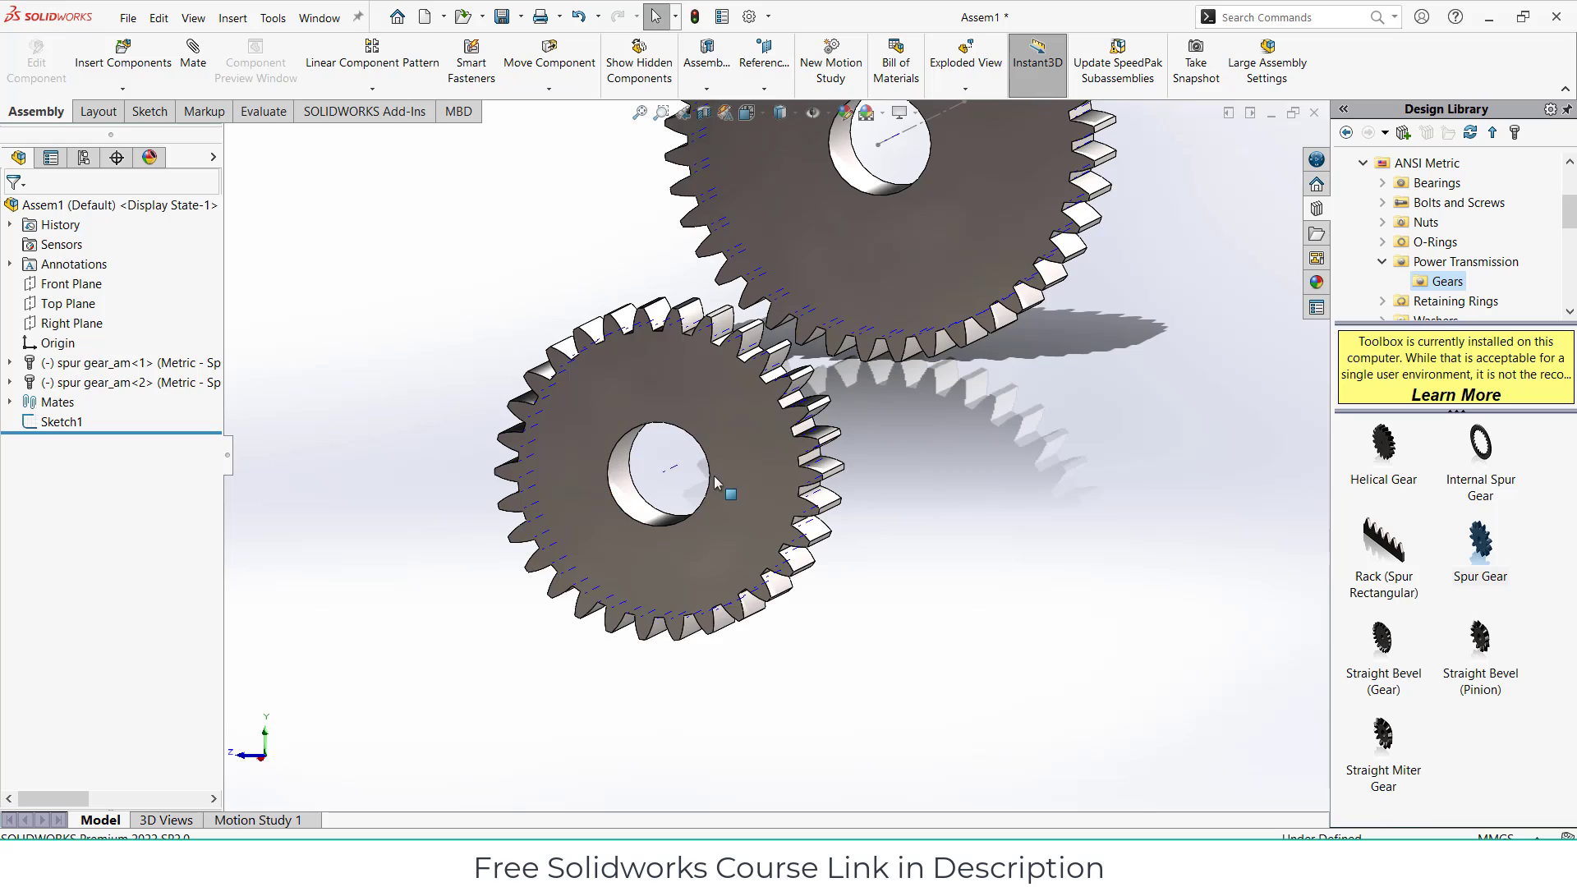
# Step: Start a distance mate between the 30-tooth gear's temporary axis and the sketched centerline
pyautogui.moveTo(723, 486); pyautogui.dragTo(689, 516, button='middle')
pyautogui.click(679, 467)
pyautogui.scroll(3, 678, 467)
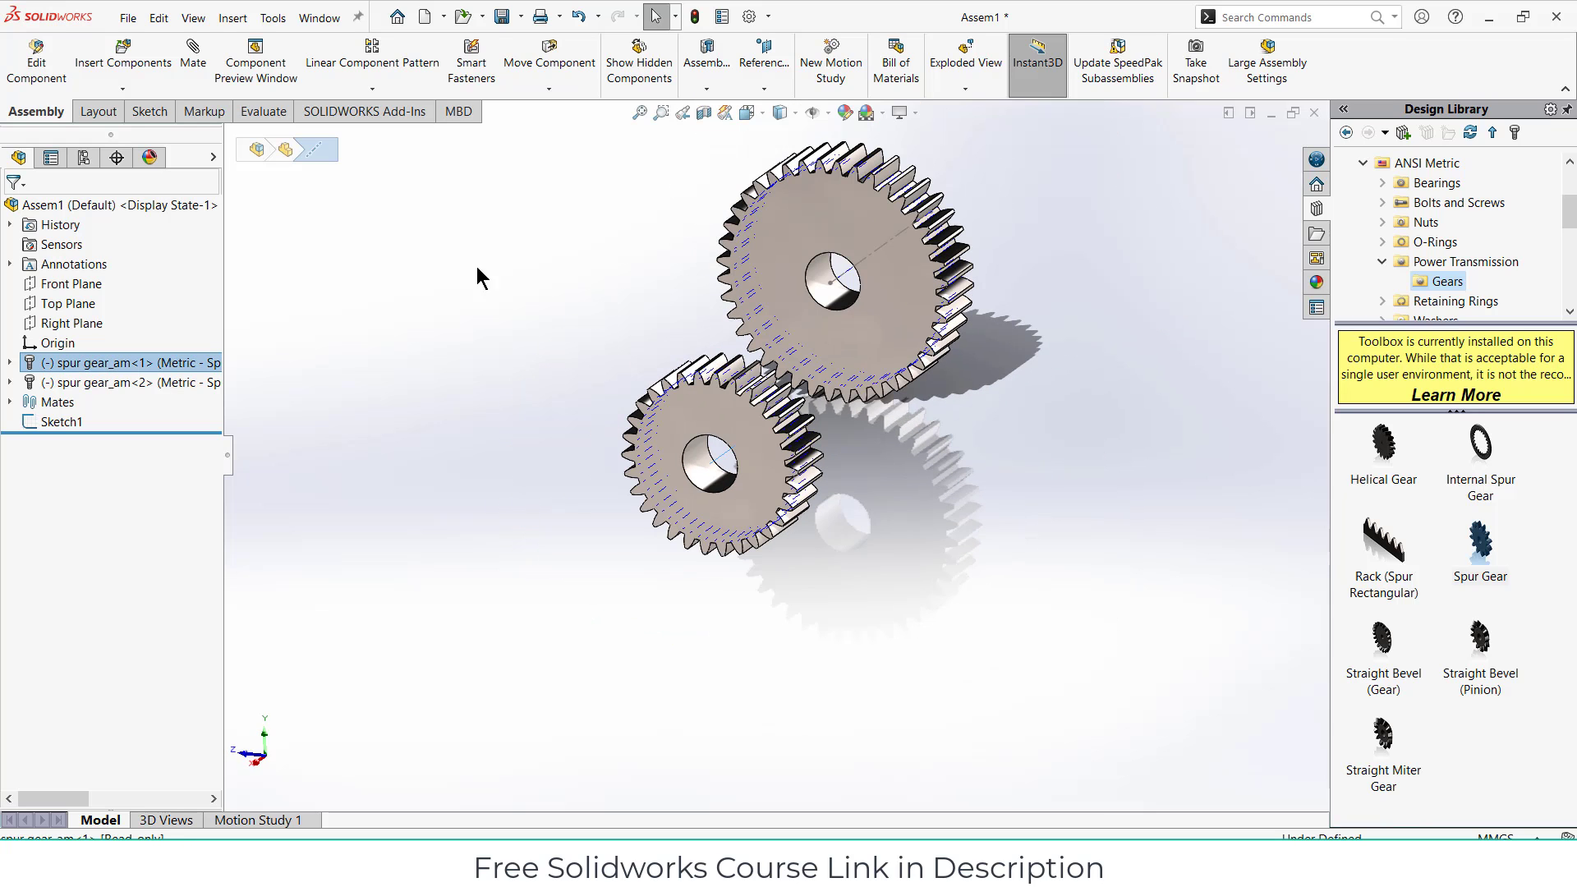
pyautogui.click(197, 58)
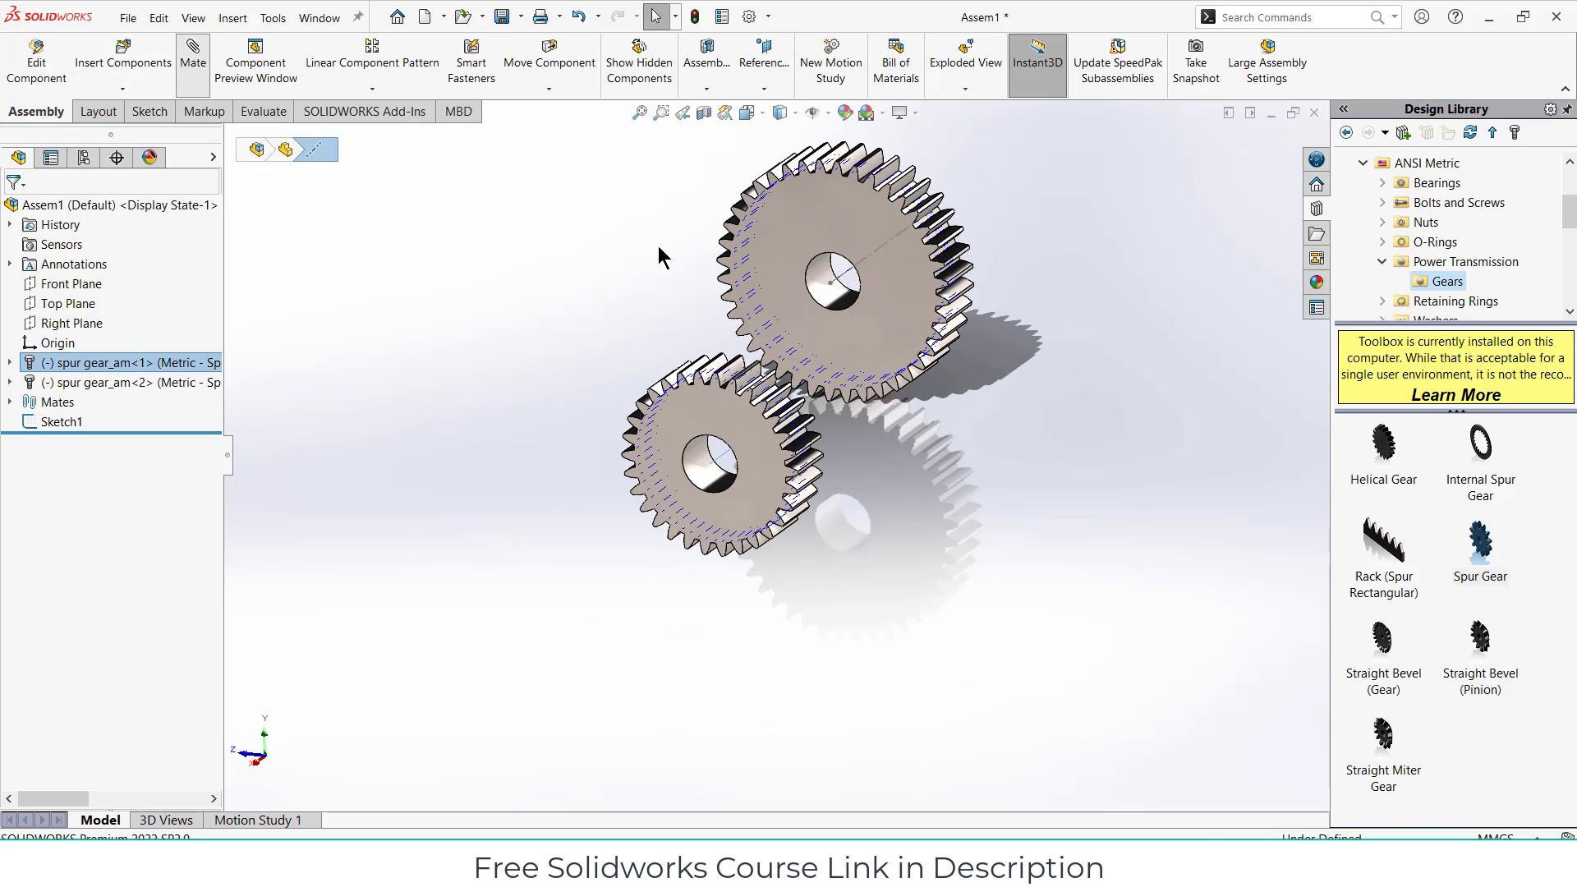
pyautogui.click(846, 282)
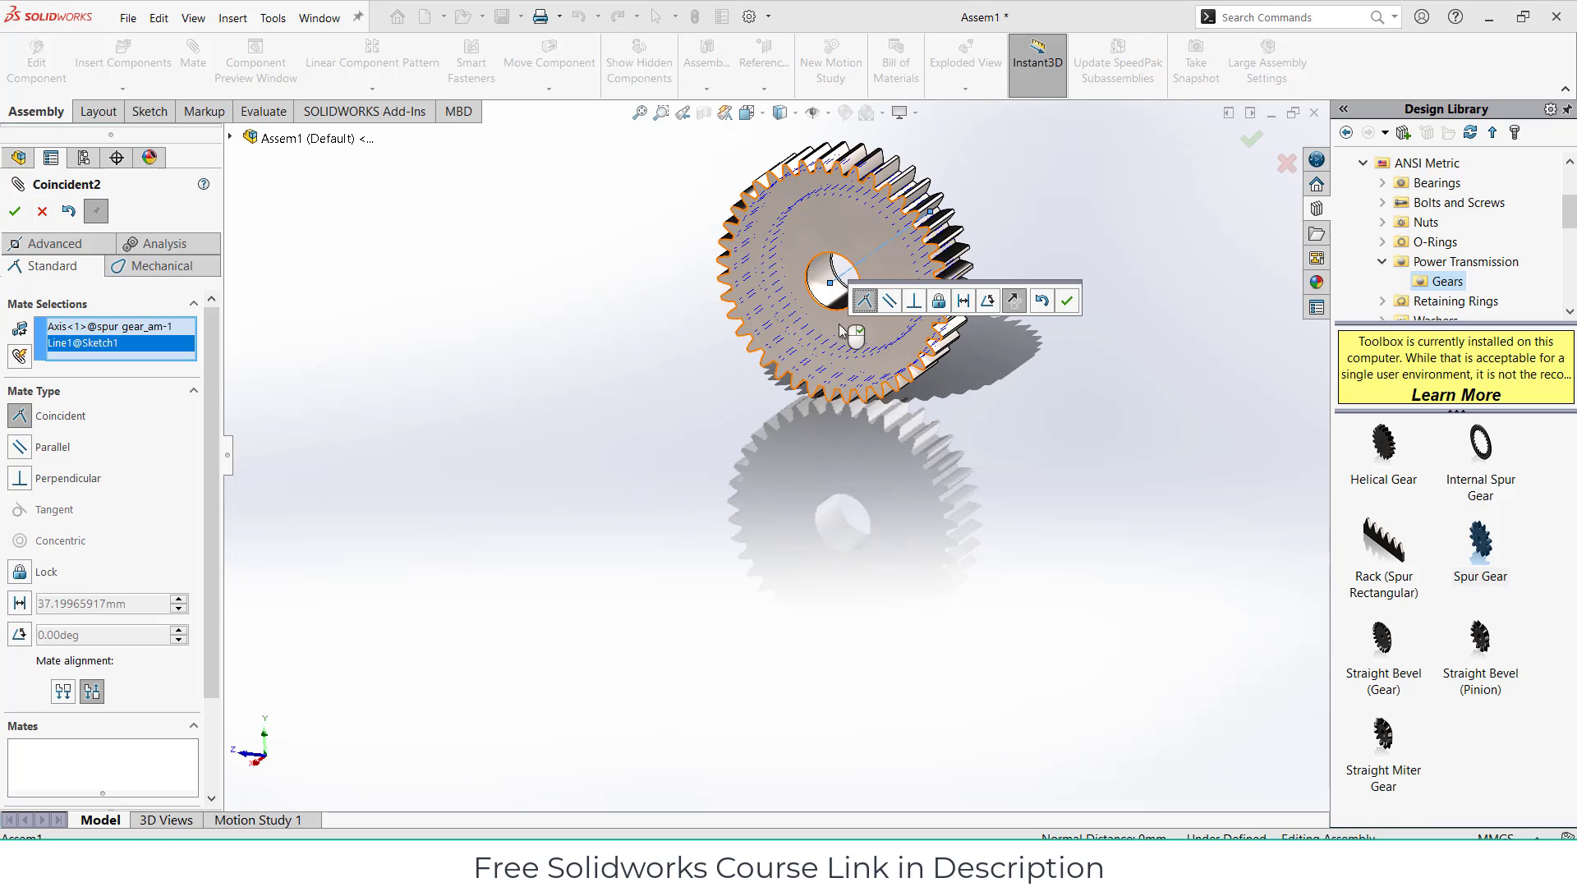
pyautogui.click(964, 300)
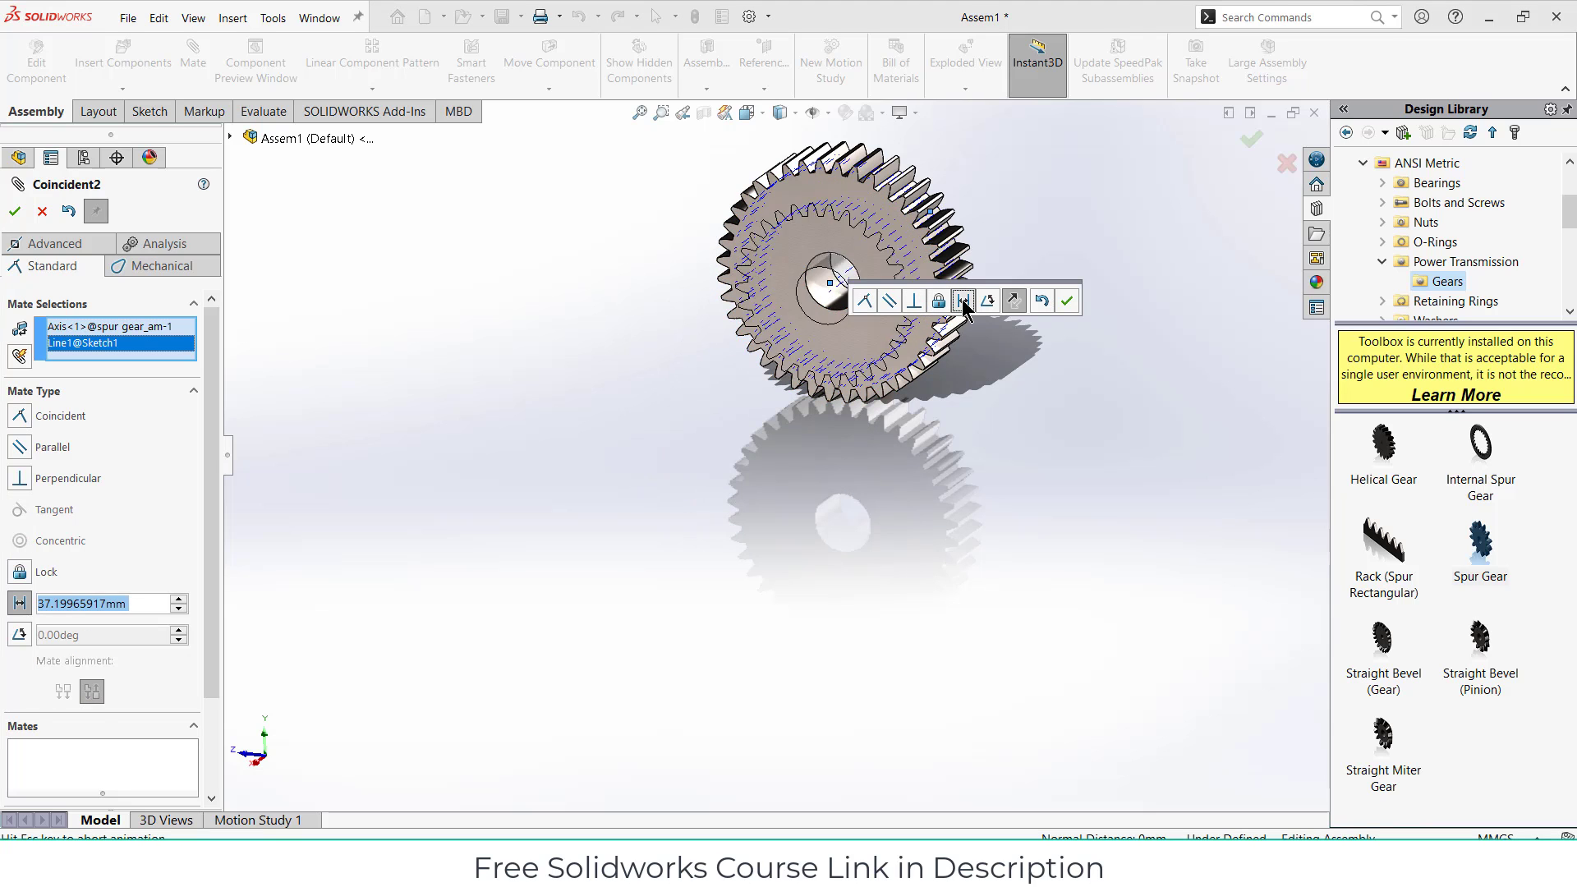
pyautogui.moveTo(757, 424); pyautogui.dragTo(854, 406, button='middle')
pyautogui.doubleClick(961, 332)
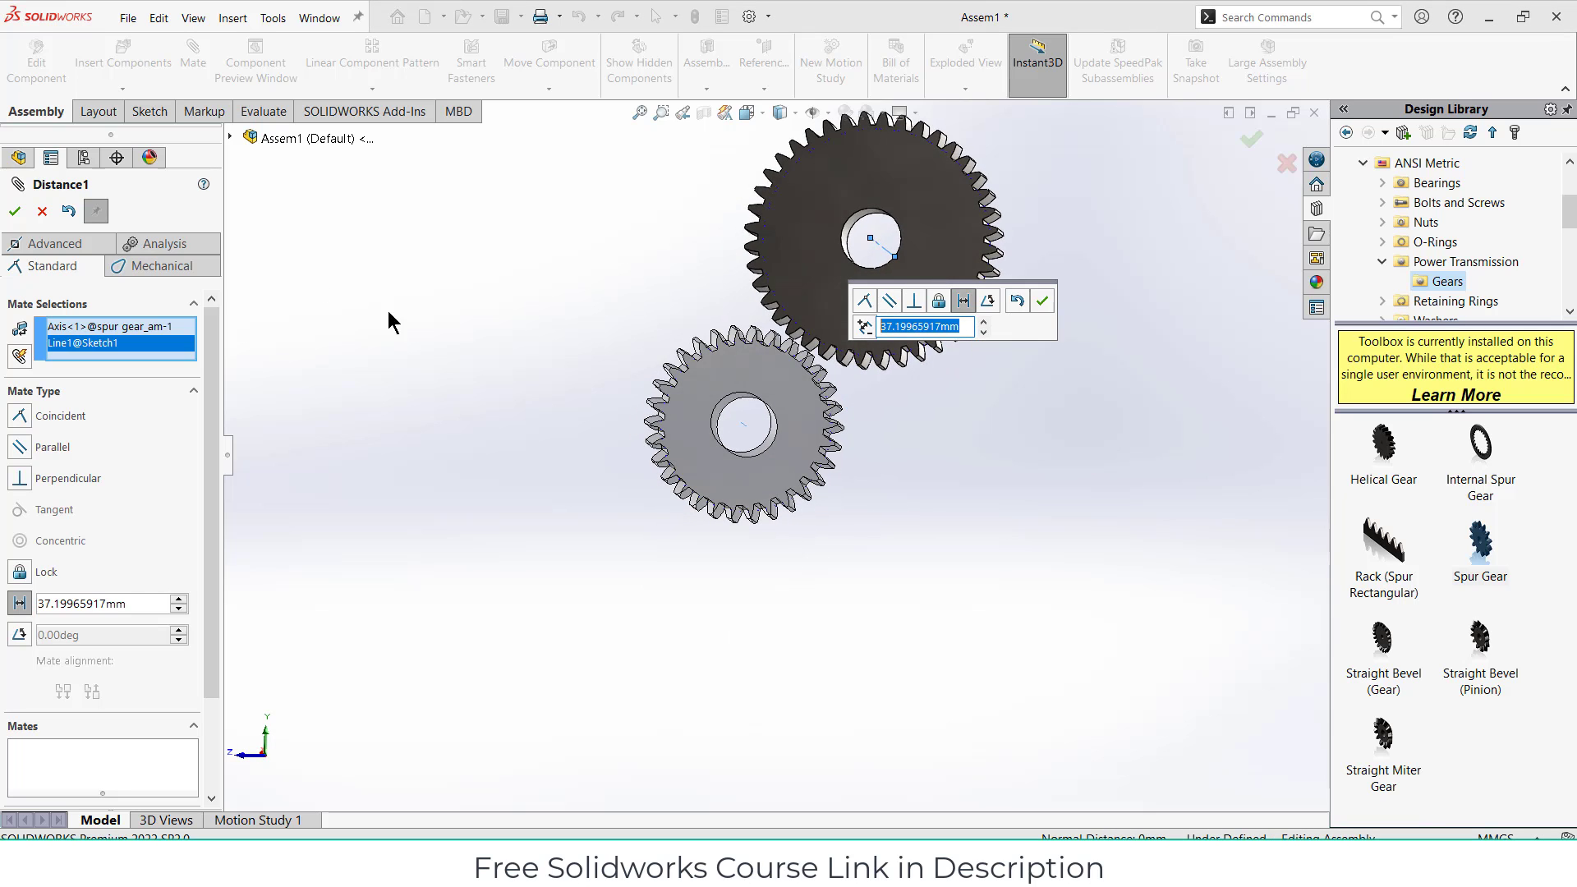
# Step: Try mate distances of 20 mm and 40 mm between the gear axis and the centerline
pyautogui.write('20')
pyautogui.press('Return')
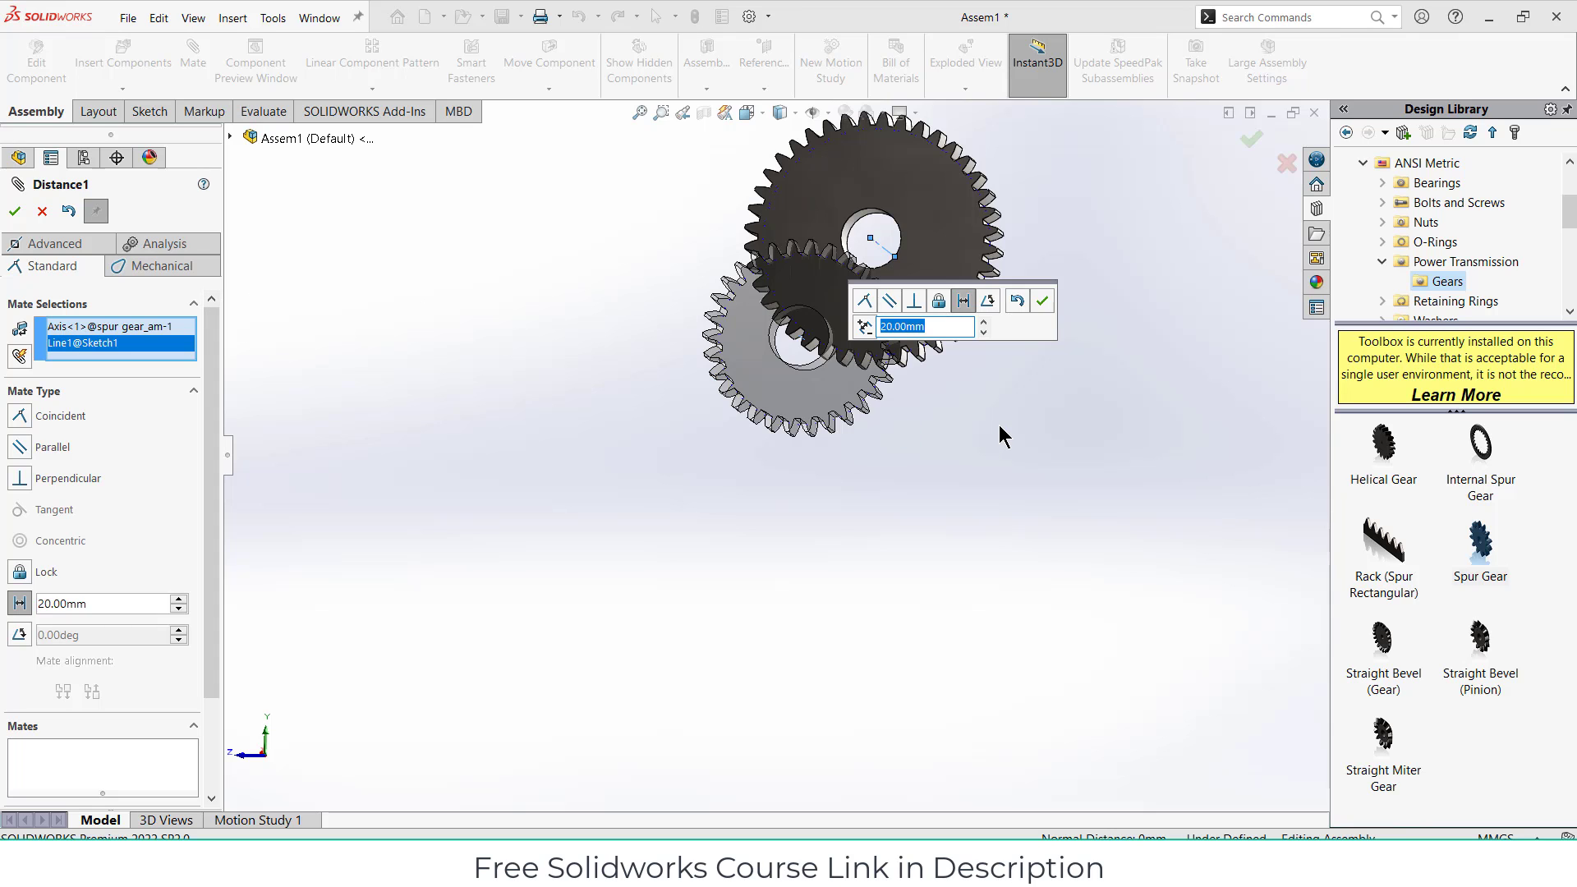
pyautogui.write('40')
pyautogui.press('Return')
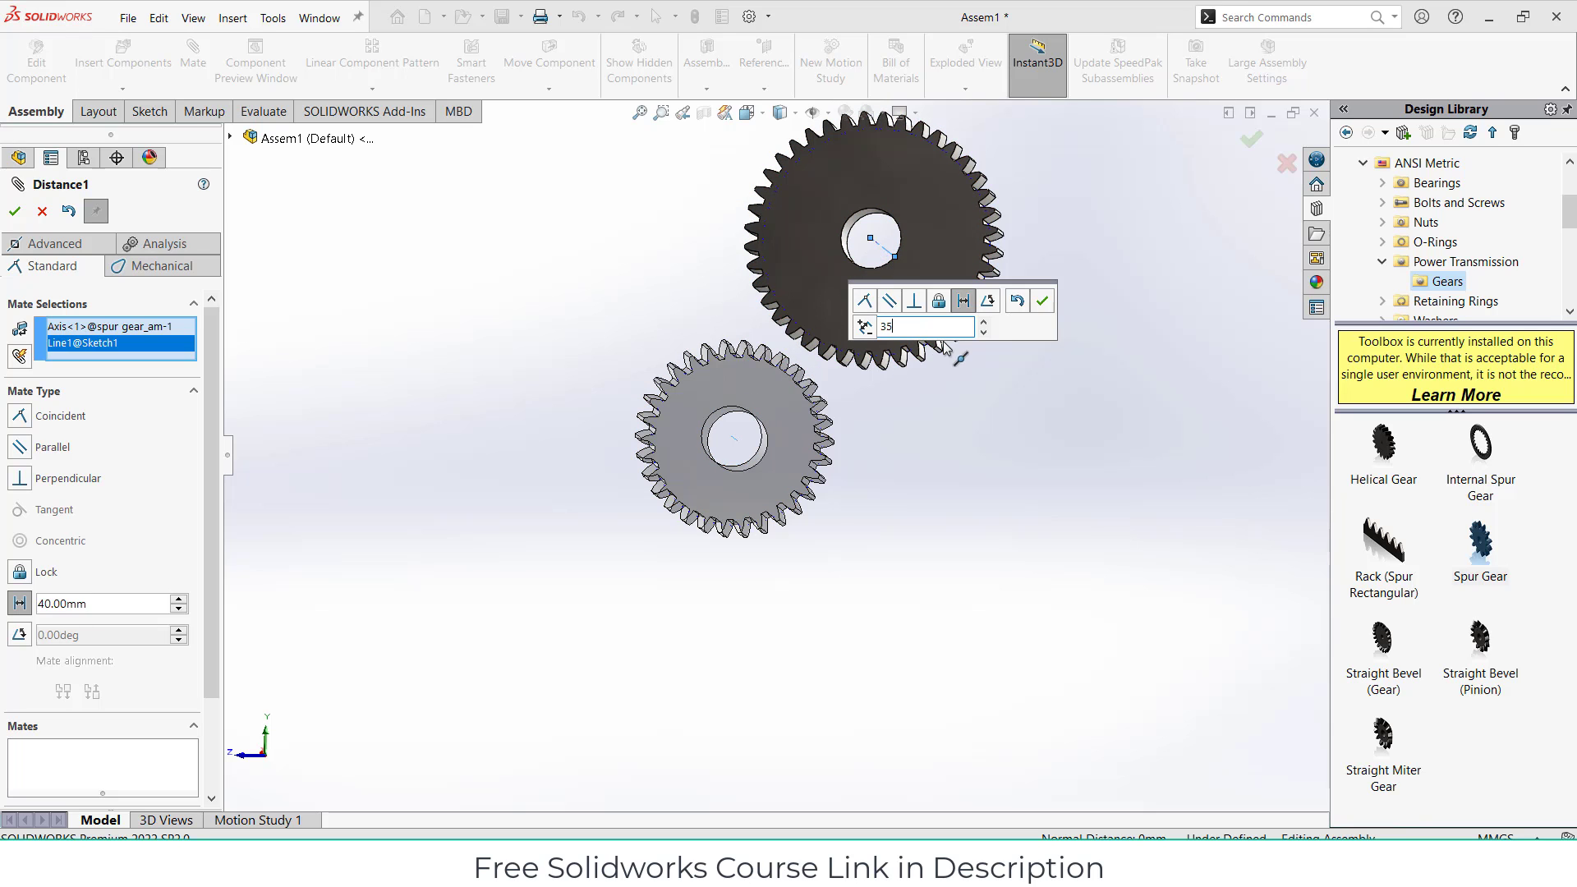
# Step: Set the mate distance to 35 mm, accept it, and swing the 30-tooth gear beneath the 40-tooth gear
pyautogui.write('35')
pyautogui.press('Return')
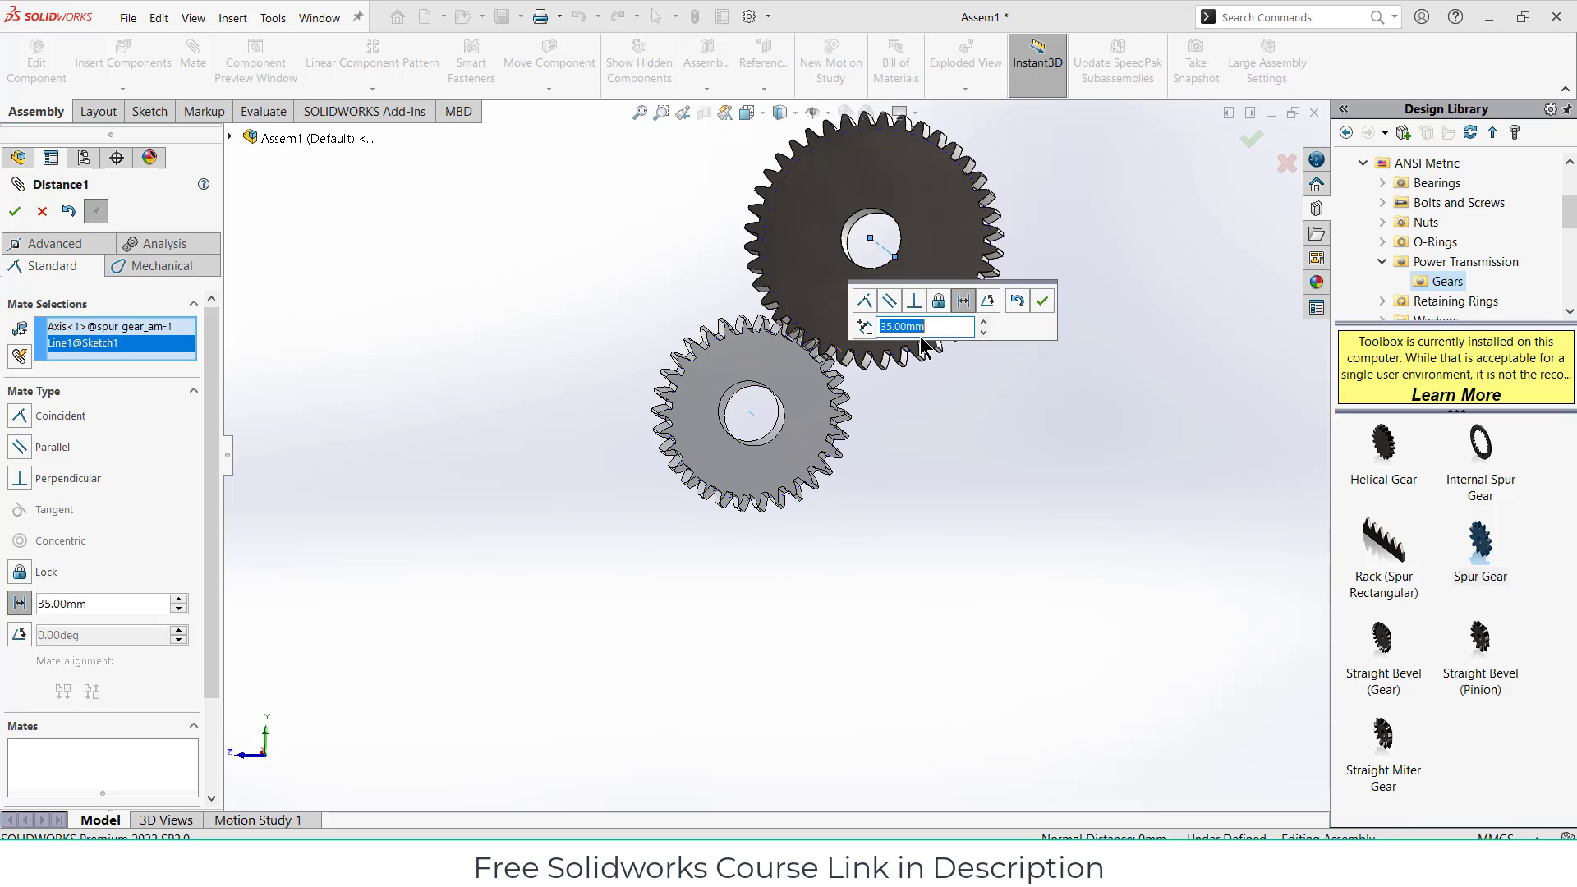
pyautogui.click(1042, 302)
pyautogui.moveTo(791, 402); pyautogui.dragTo(943, 435)
pyautogui.moveTo(940, 429); pyautogui.dragTo(1033, 405, button='middle')
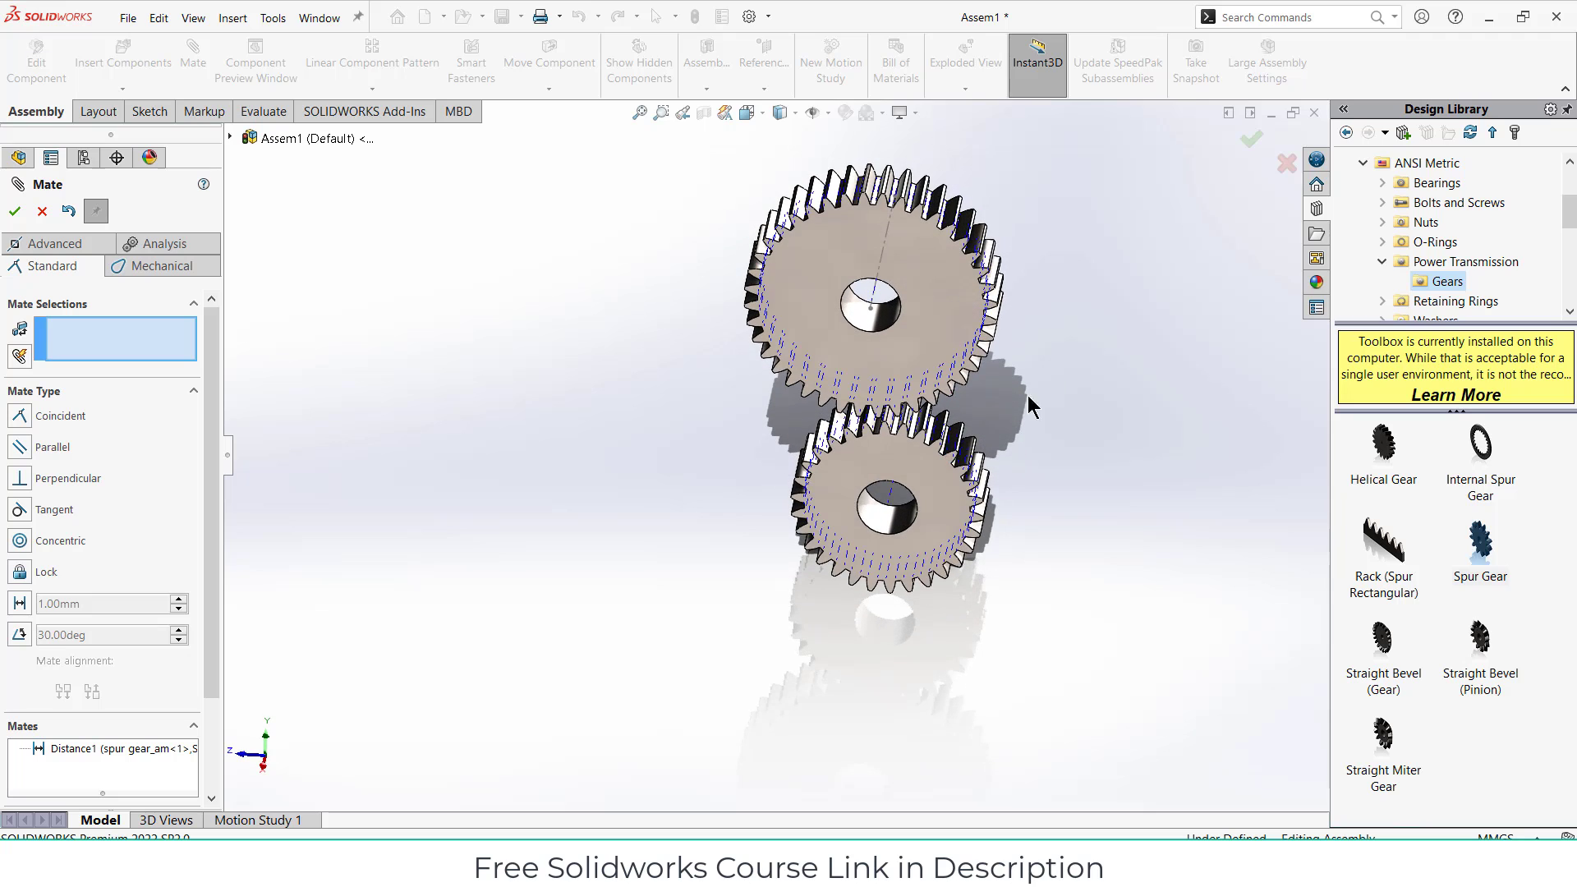
# Step: Add a parallel mate between the 30-tooth gear's axis and the sketched centerline, and finish mating
pyautogui.click(893, 498)
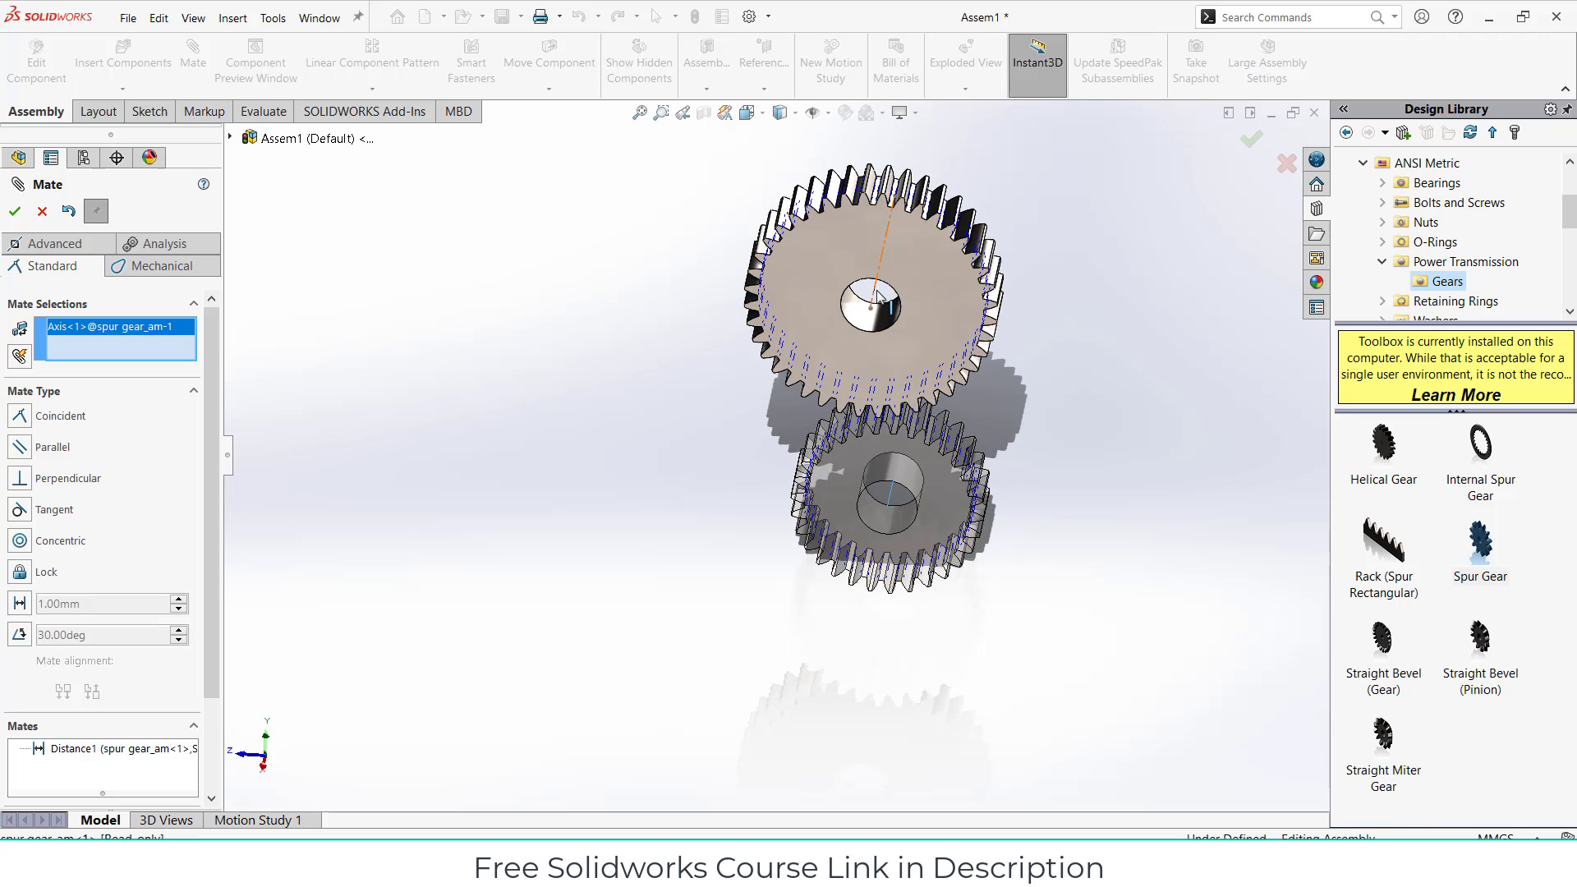
pyautogui.click(877, 292)
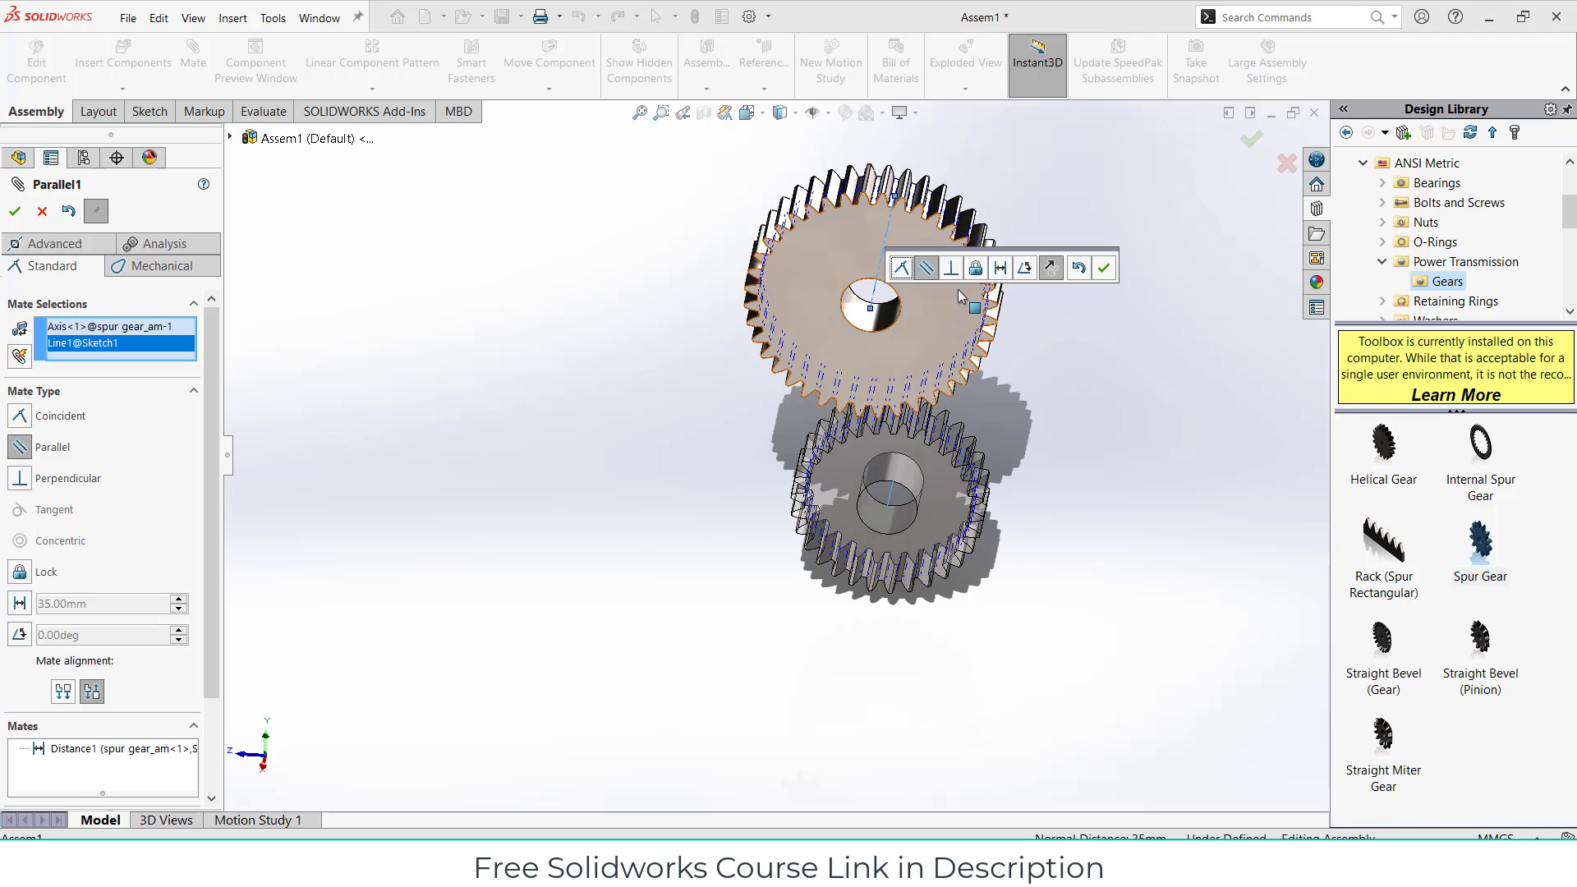
pyautogui.click(926, 270)
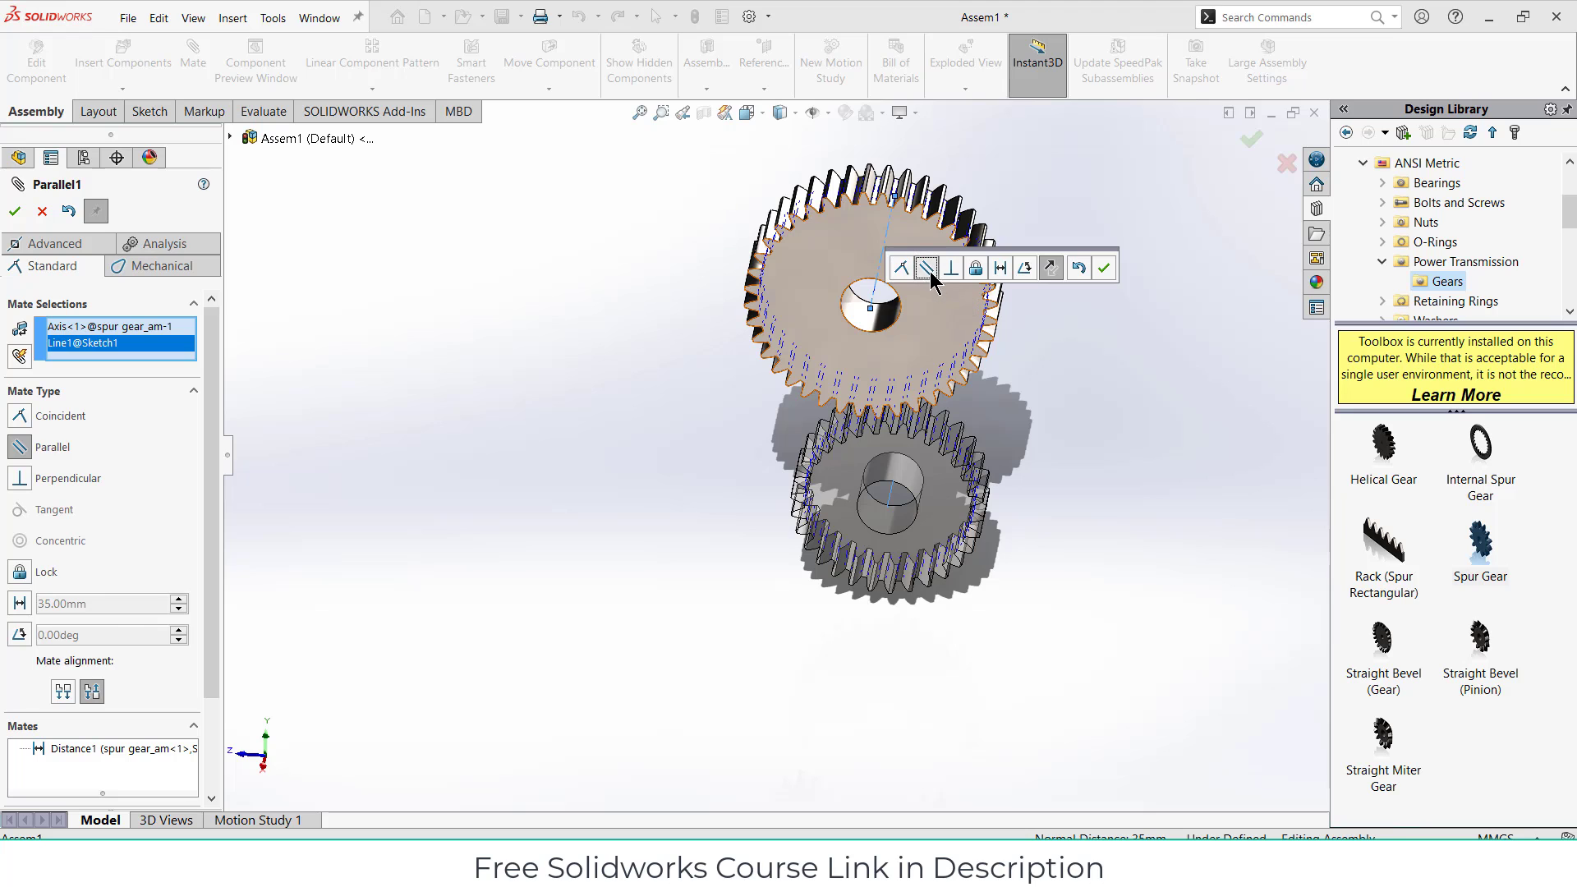
pyautogui.click(1104, 271)
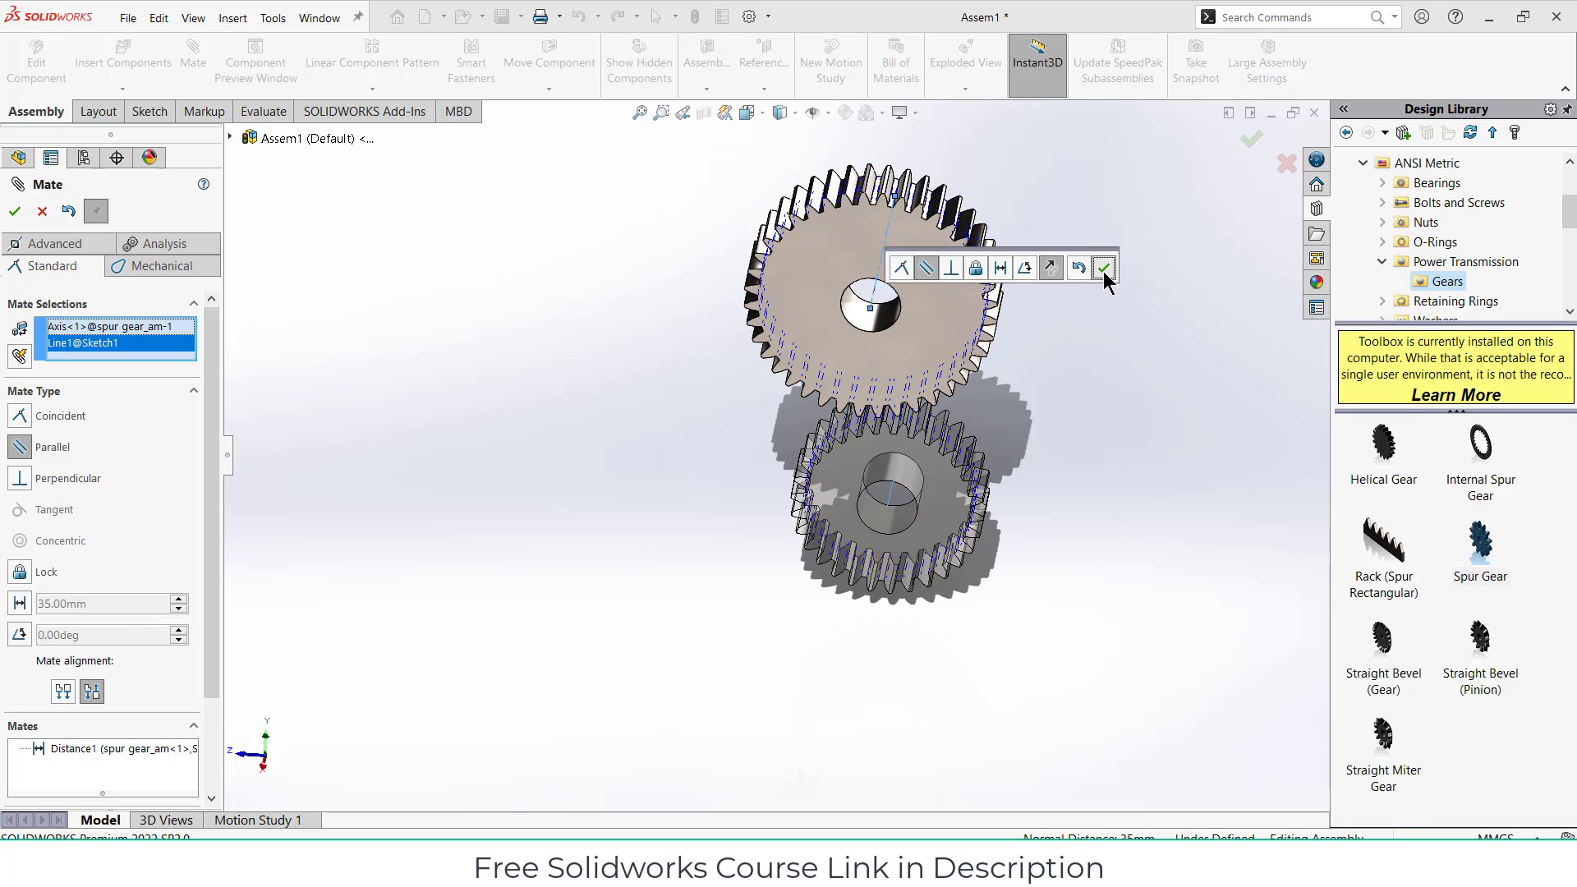
pyautogui.click(14, 212)
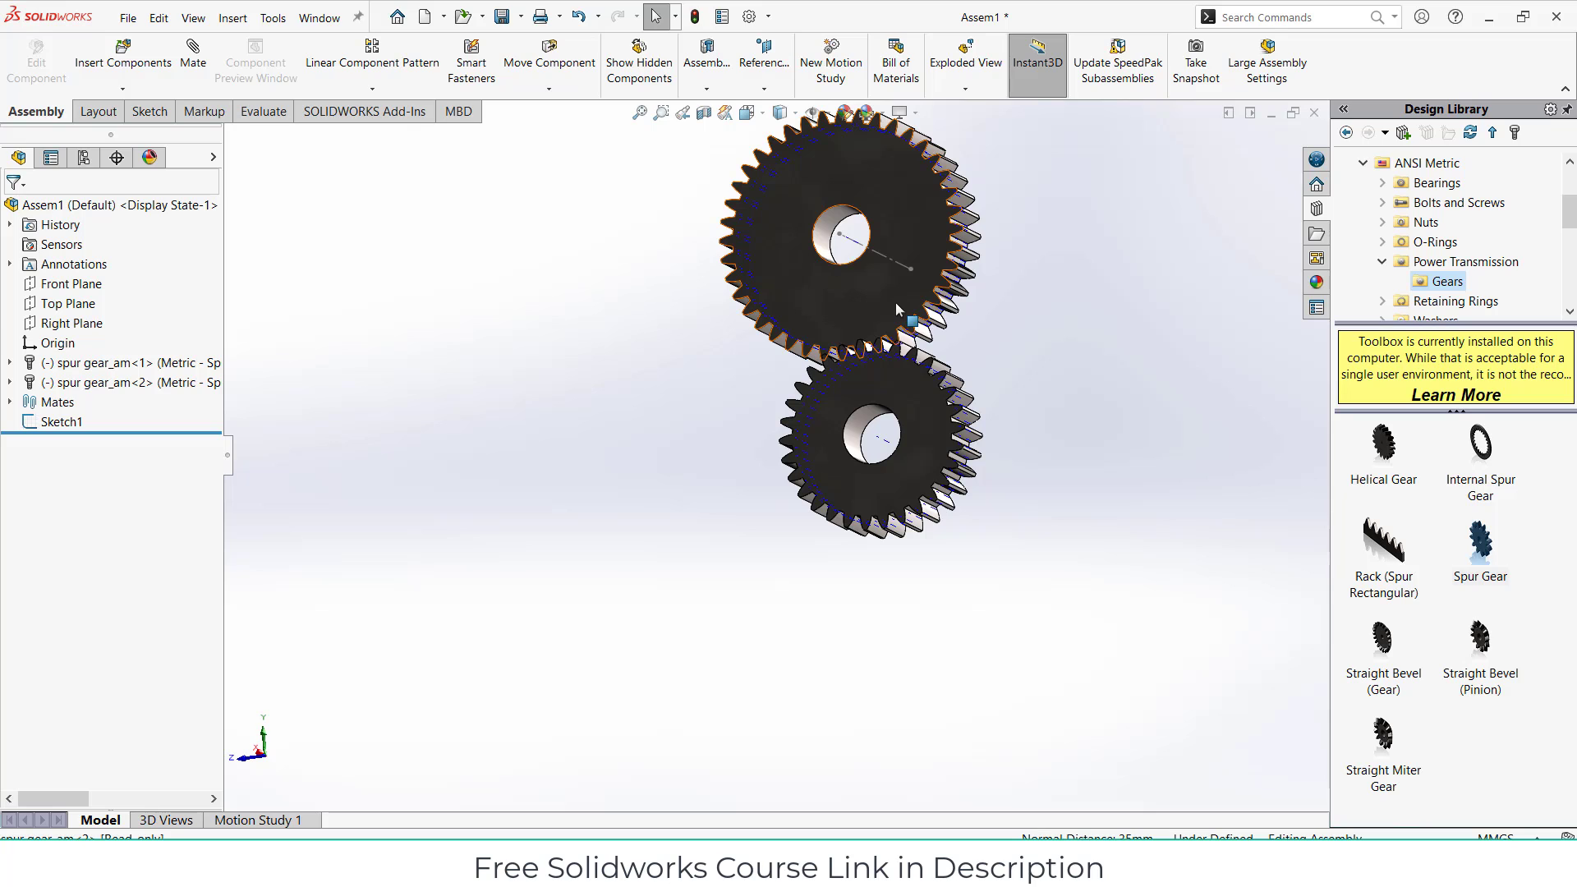
# Step: Add a coincident mate between the matching side faces of the 40-tooth and 30-tooth gears
pyautogui.click(895, 303)
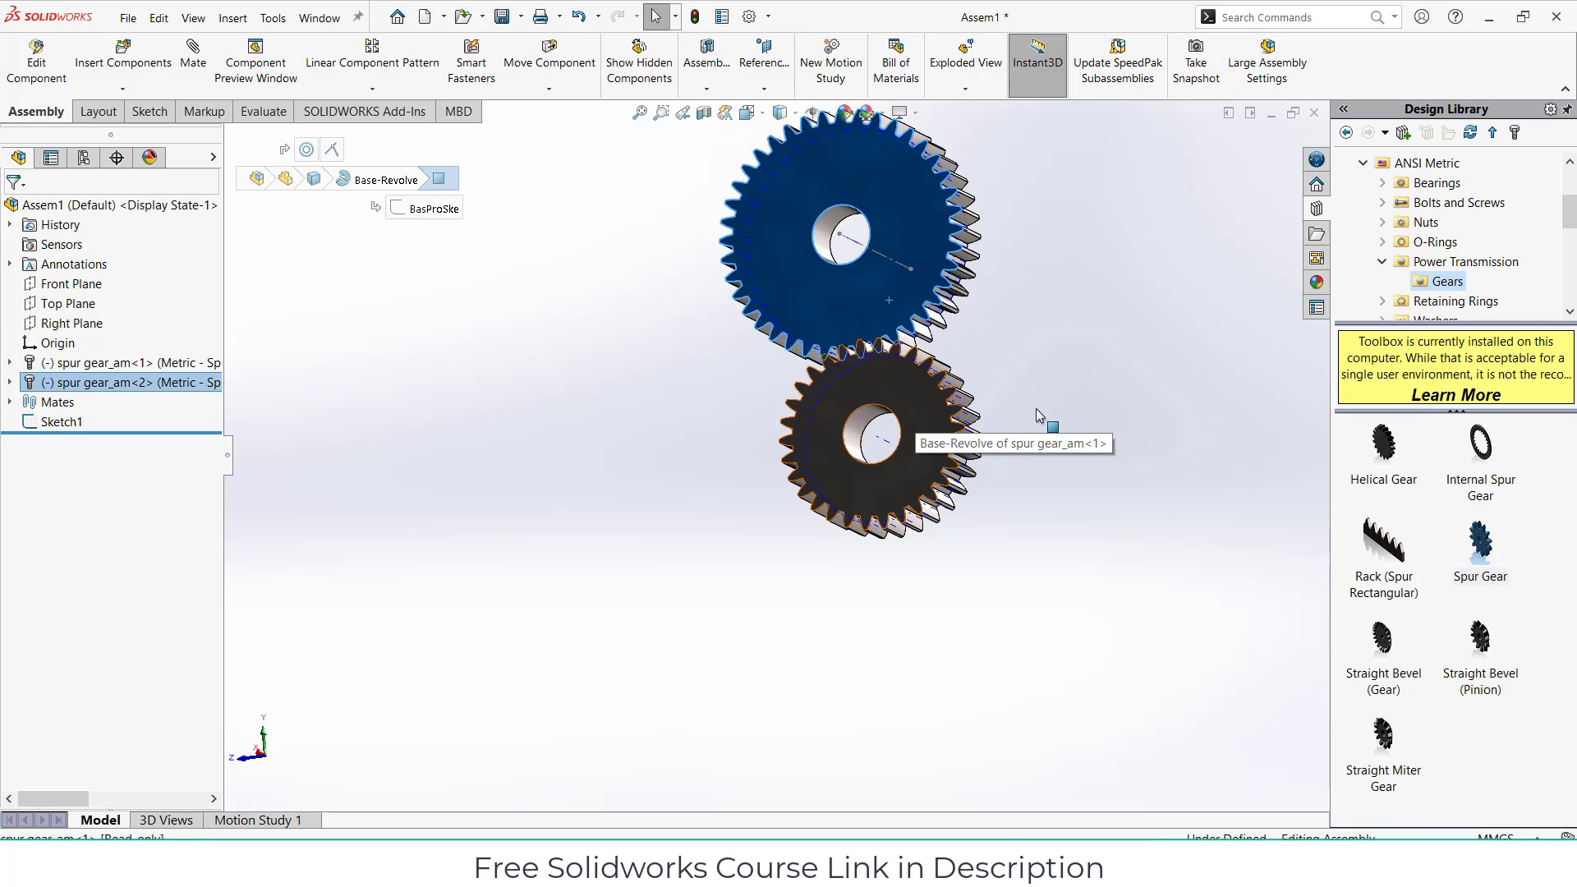
pyautogui.keyDown('ctrl'); pyautogui.click(973, 406); pyautogui.keyUp('ctrl')
pyautogui.click(964, 399)
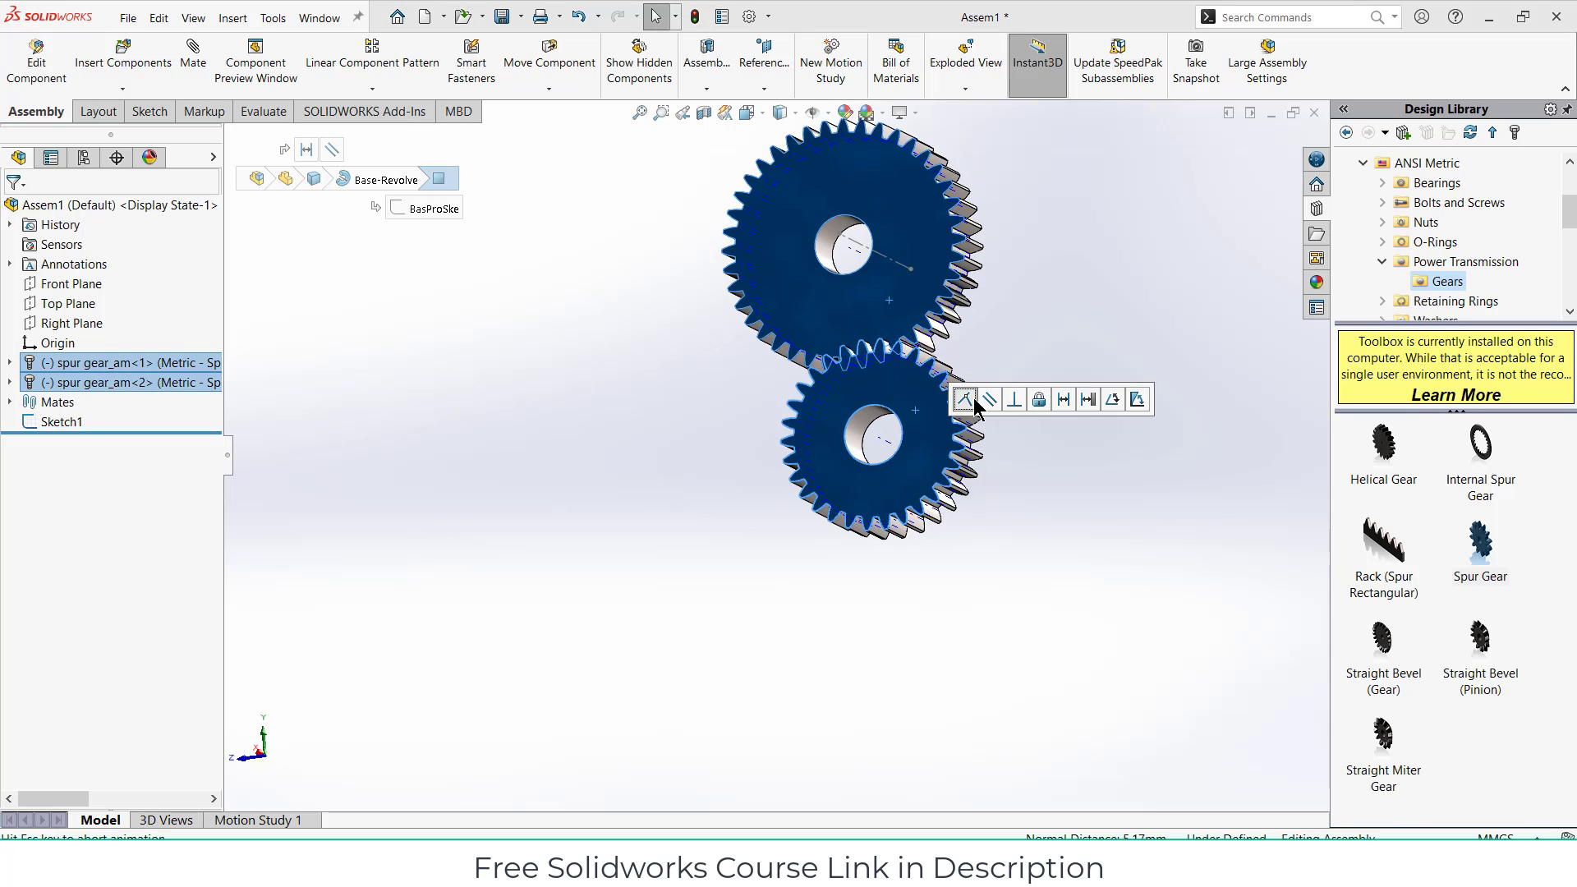
pyautogui.click(1167, 401)
pyautogui.moveTo(1090, 382); pyautogui.dragTo(1111, 433, button='middle')
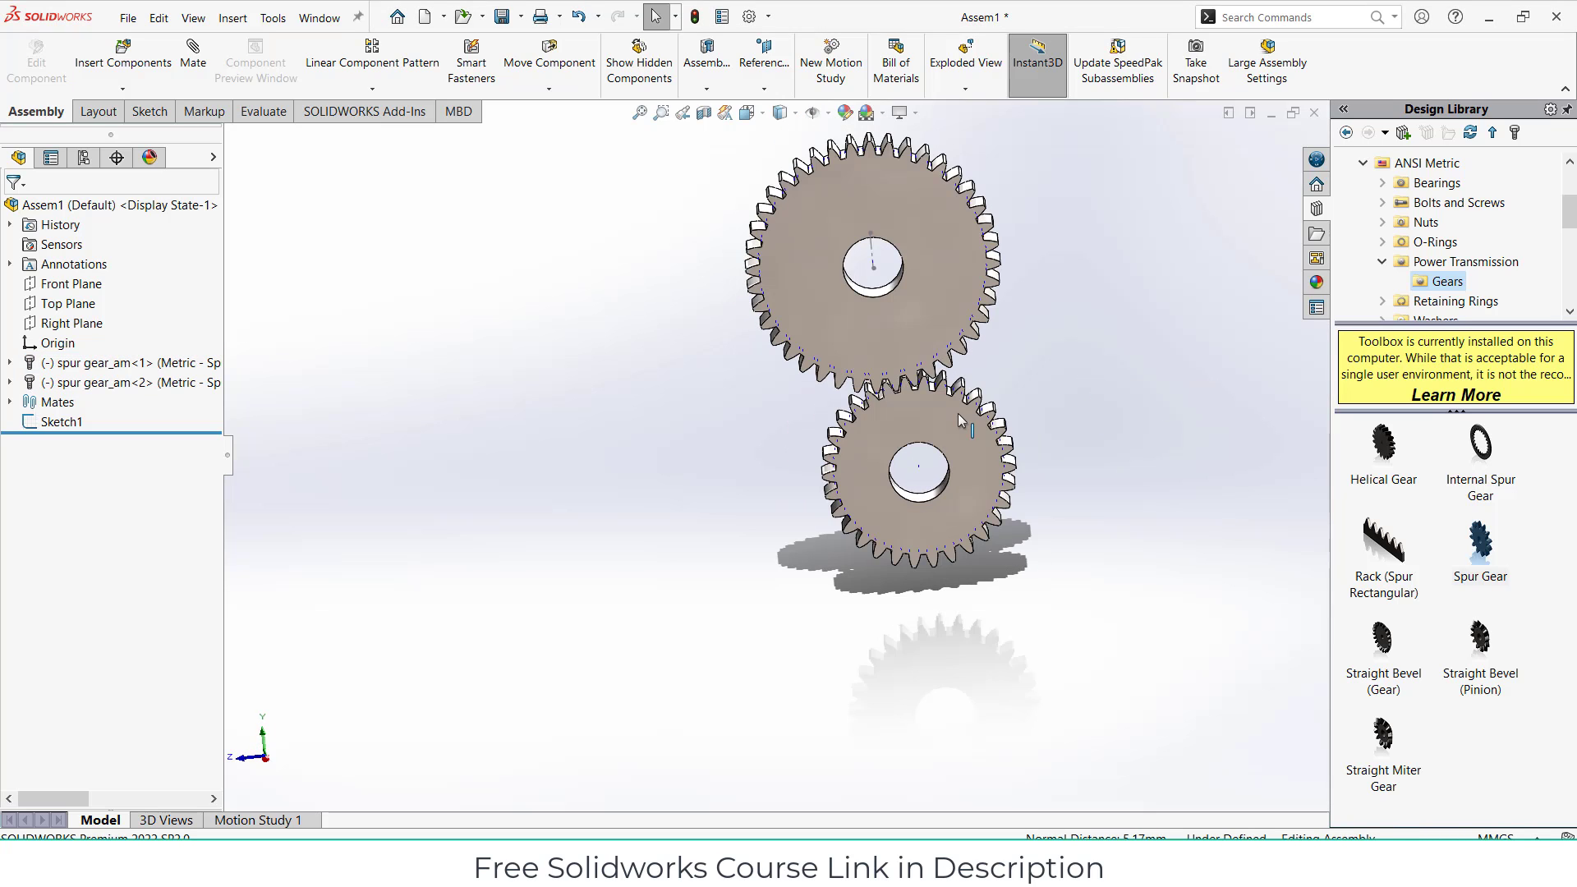
# Step: Start a mechanical gear mate, selecting the 40-tooth gear's bore edge and setting its teeth value to 40
pyautogui.scroll(-3, 962, 418)
pyautogui.scroll(2, 945, 382)
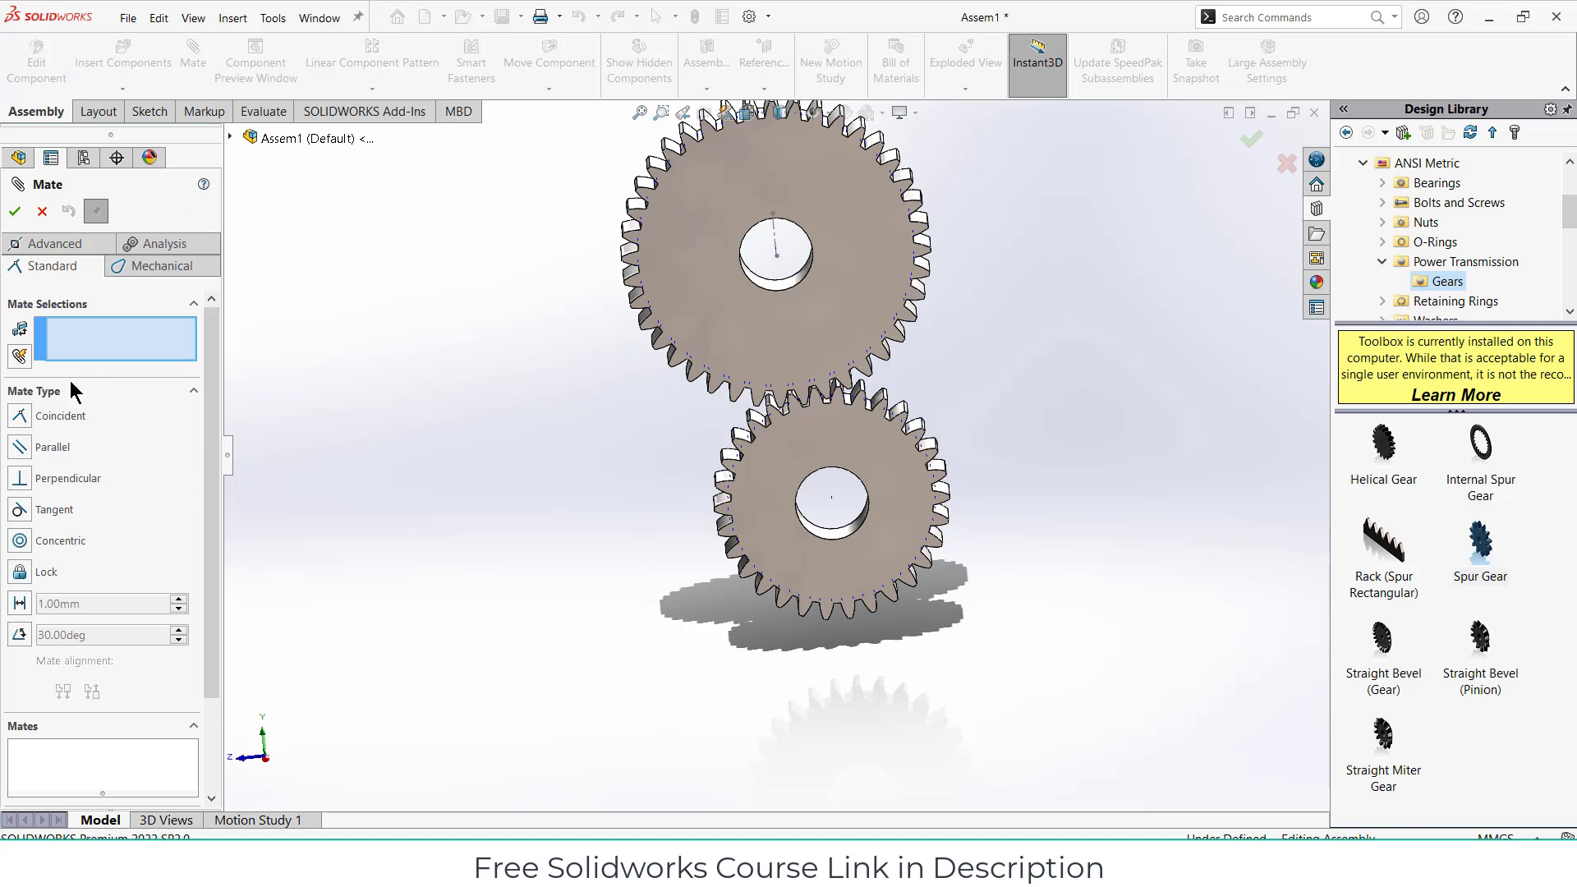
pyautogui.click(146, 268)
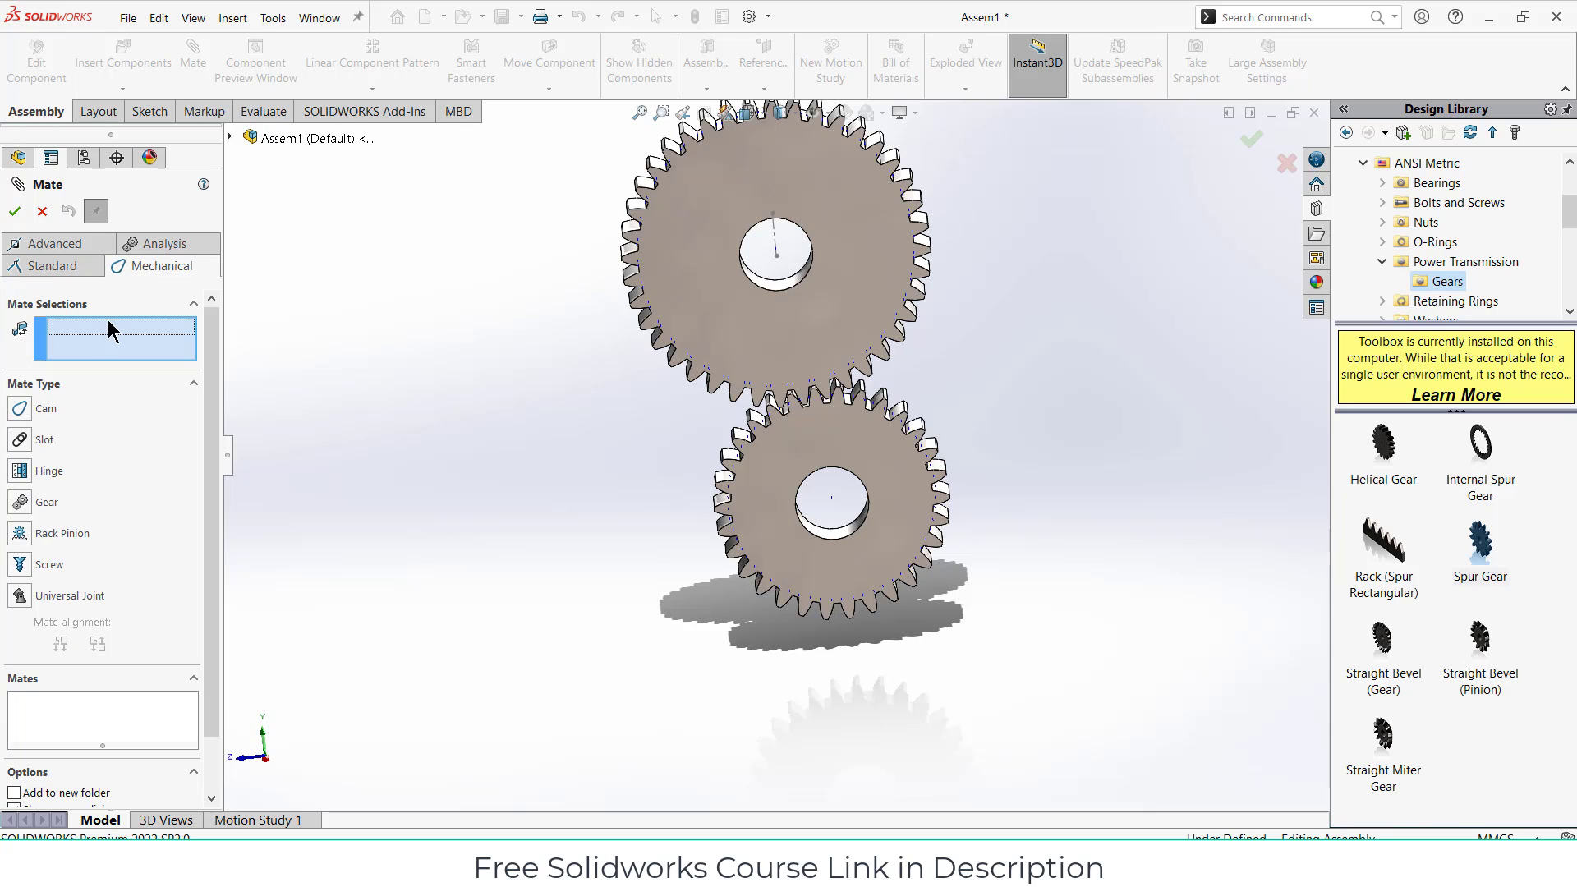
pyautogui.click(21, 503)
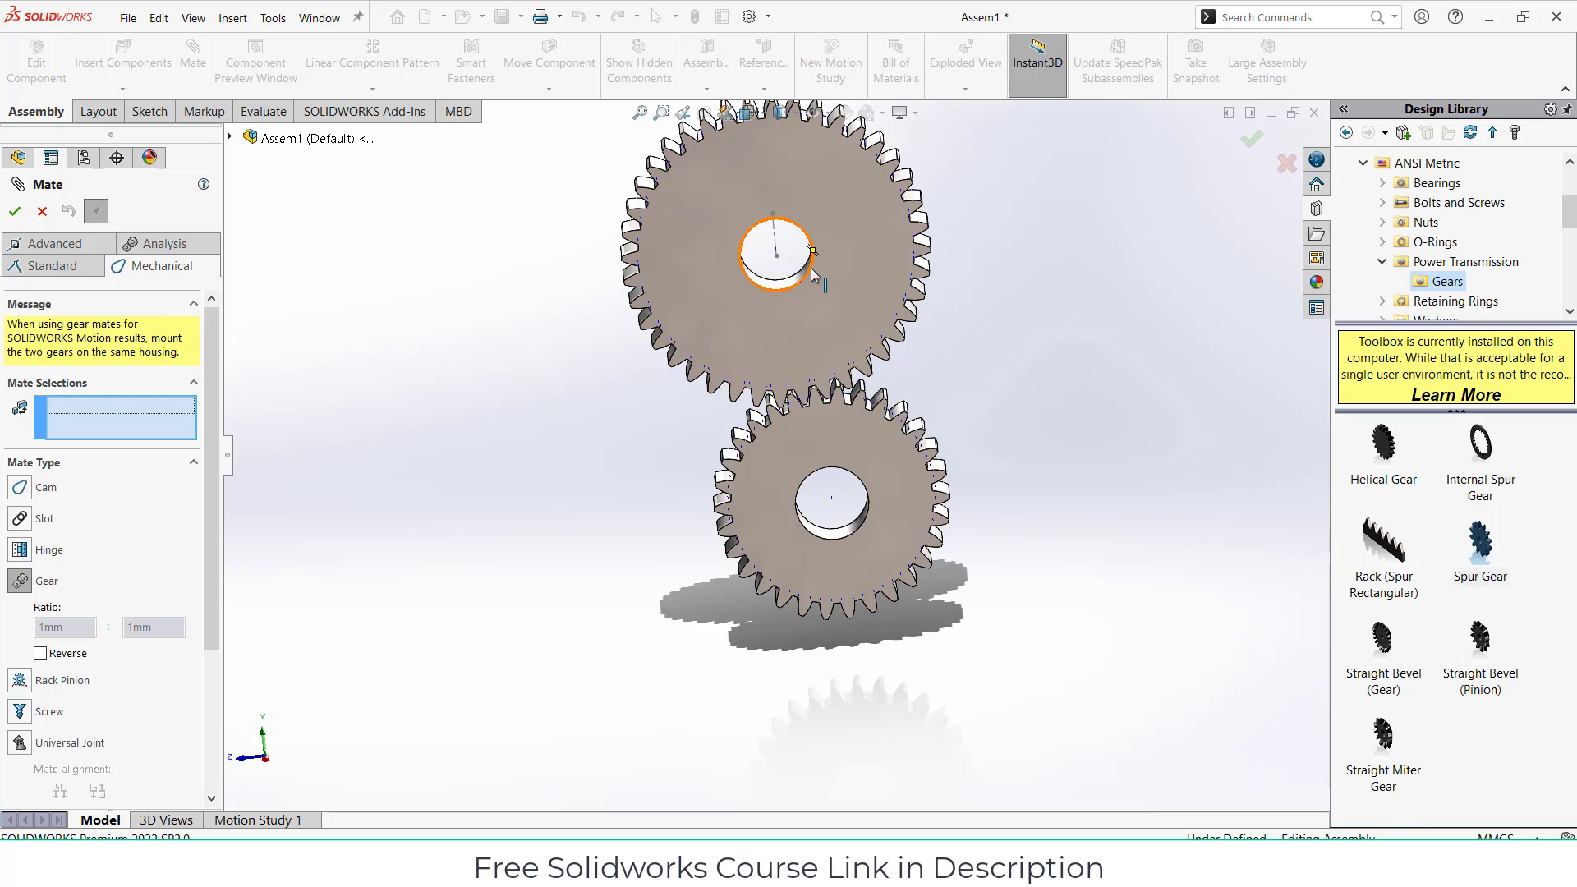
pyautogui.click(749, 238)
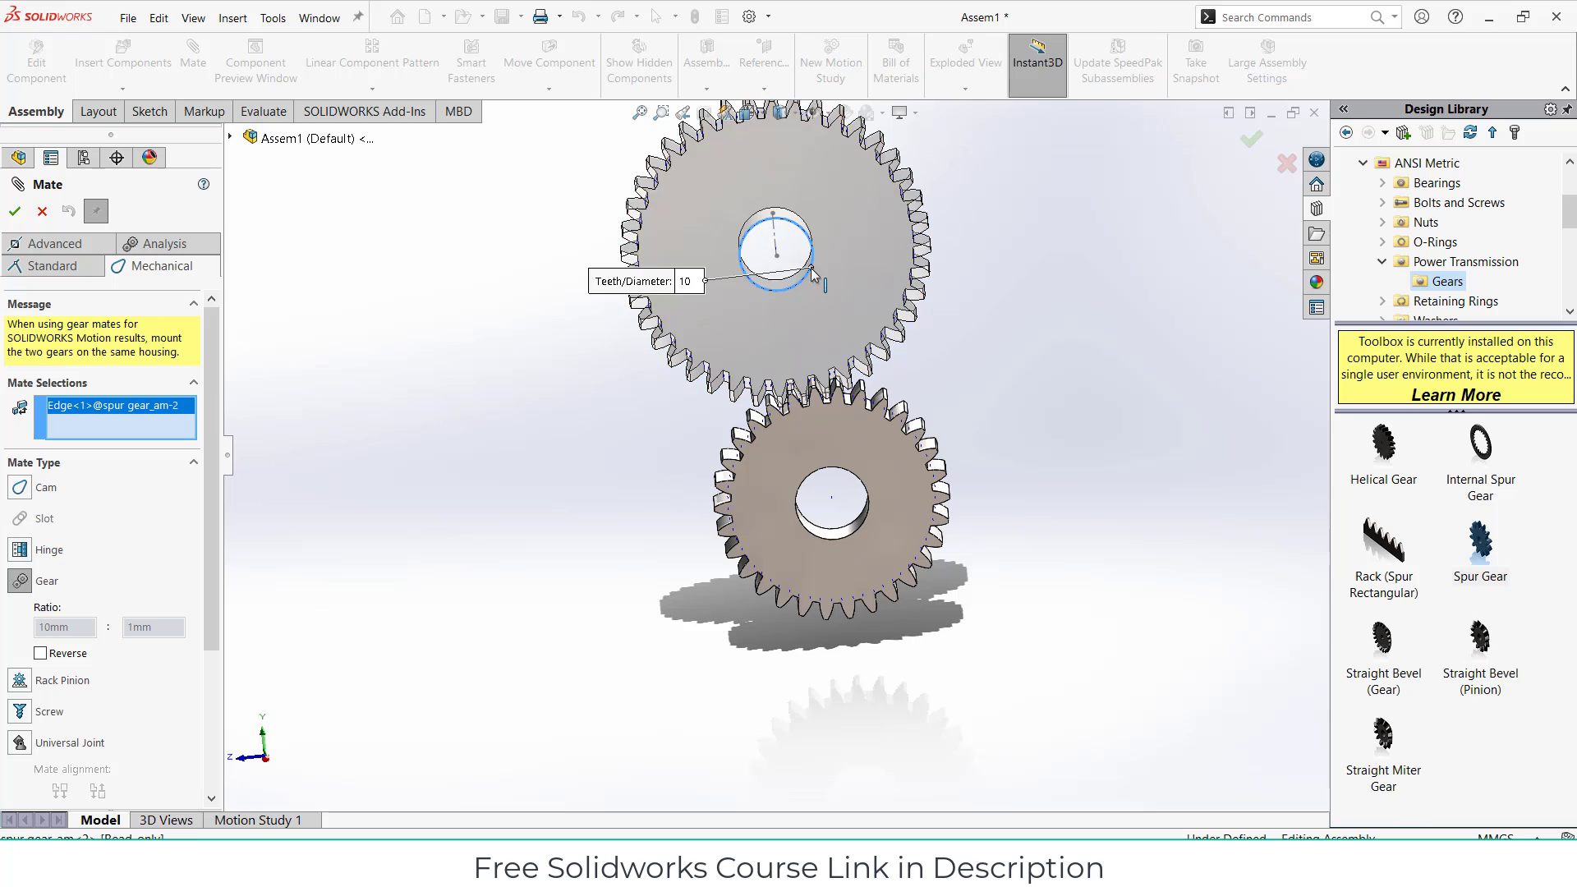
pyautogui.click(685, 282)
pyautogui.write('40')
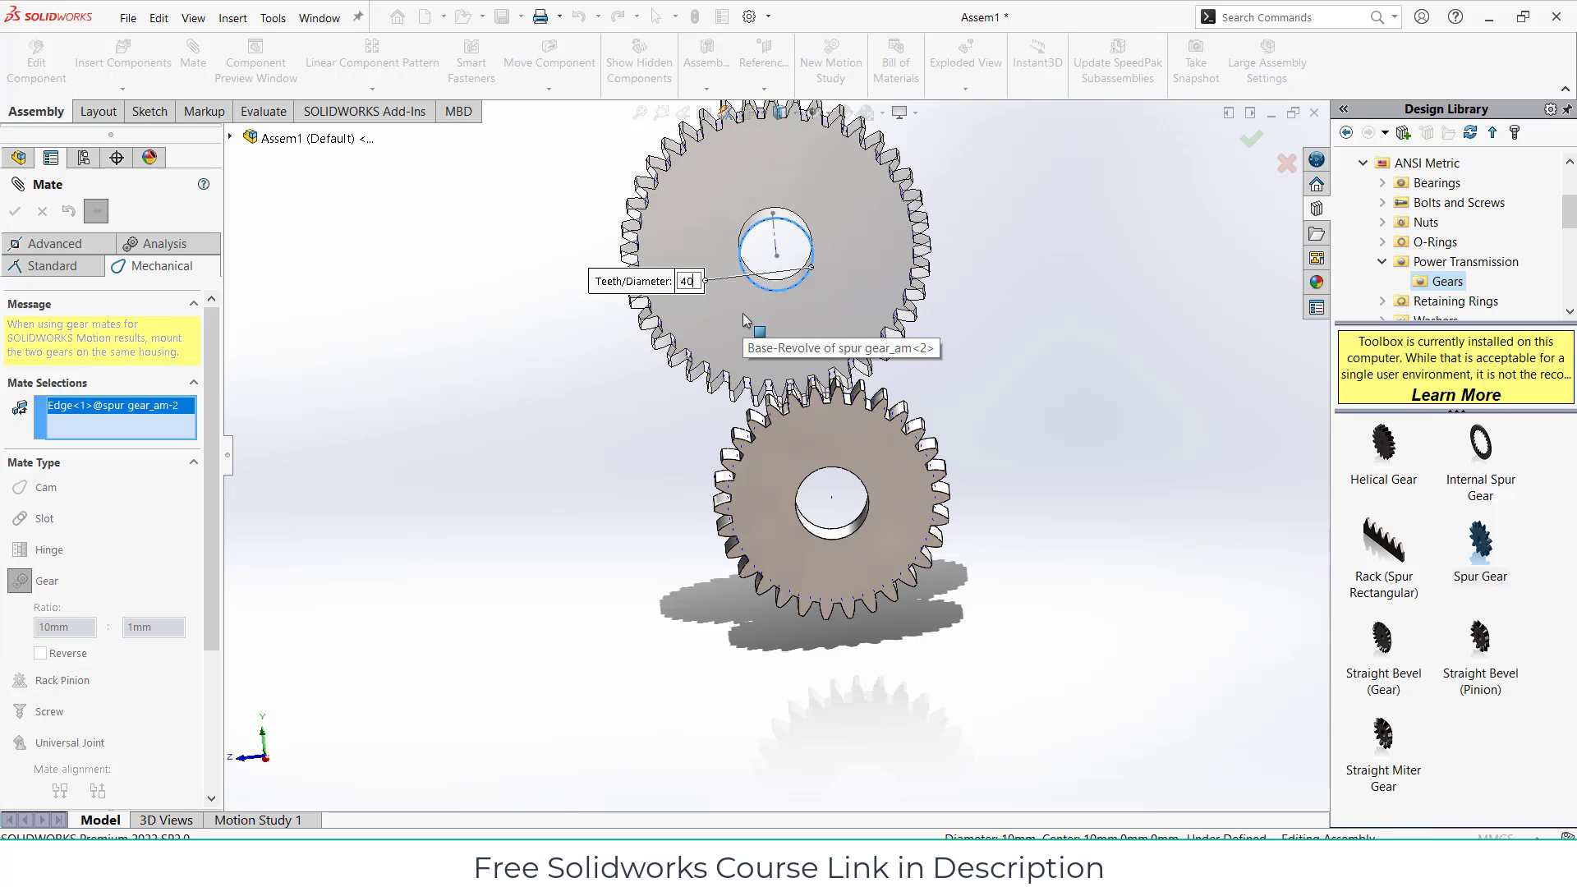
pyautogui.press('Return')
# Step: Add the 30-tooth gear's bore edge to the gear mate, set its teeth value to 30, and accept the mate
pyautogui.click(805, 525)
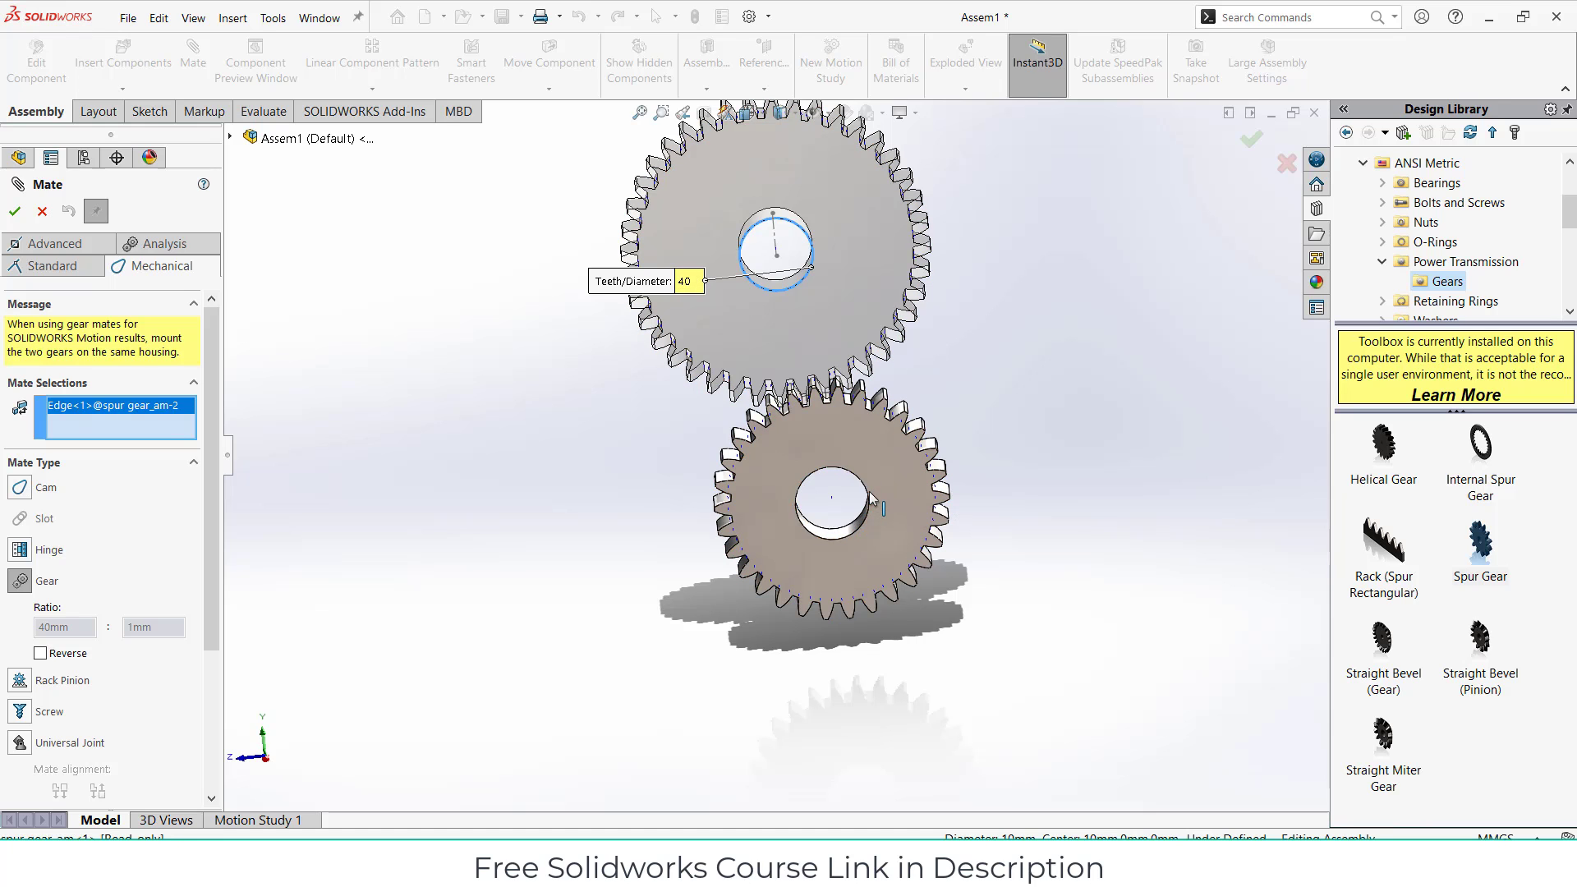
pyautogui.click(748, 543)
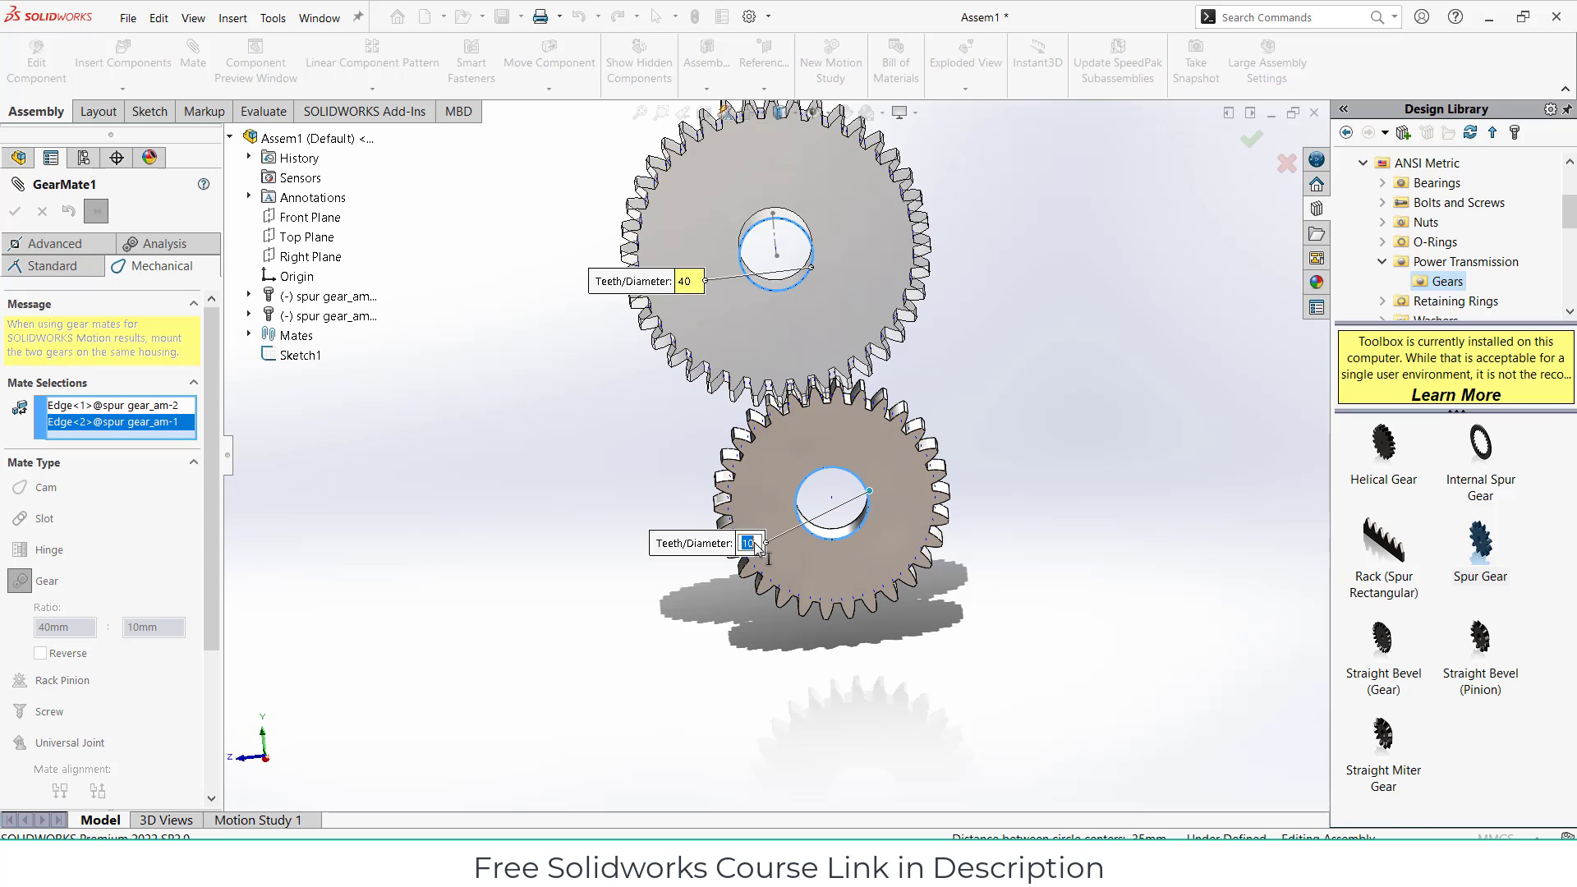
pyautogui.write('30')
pyautogui.press('Return')
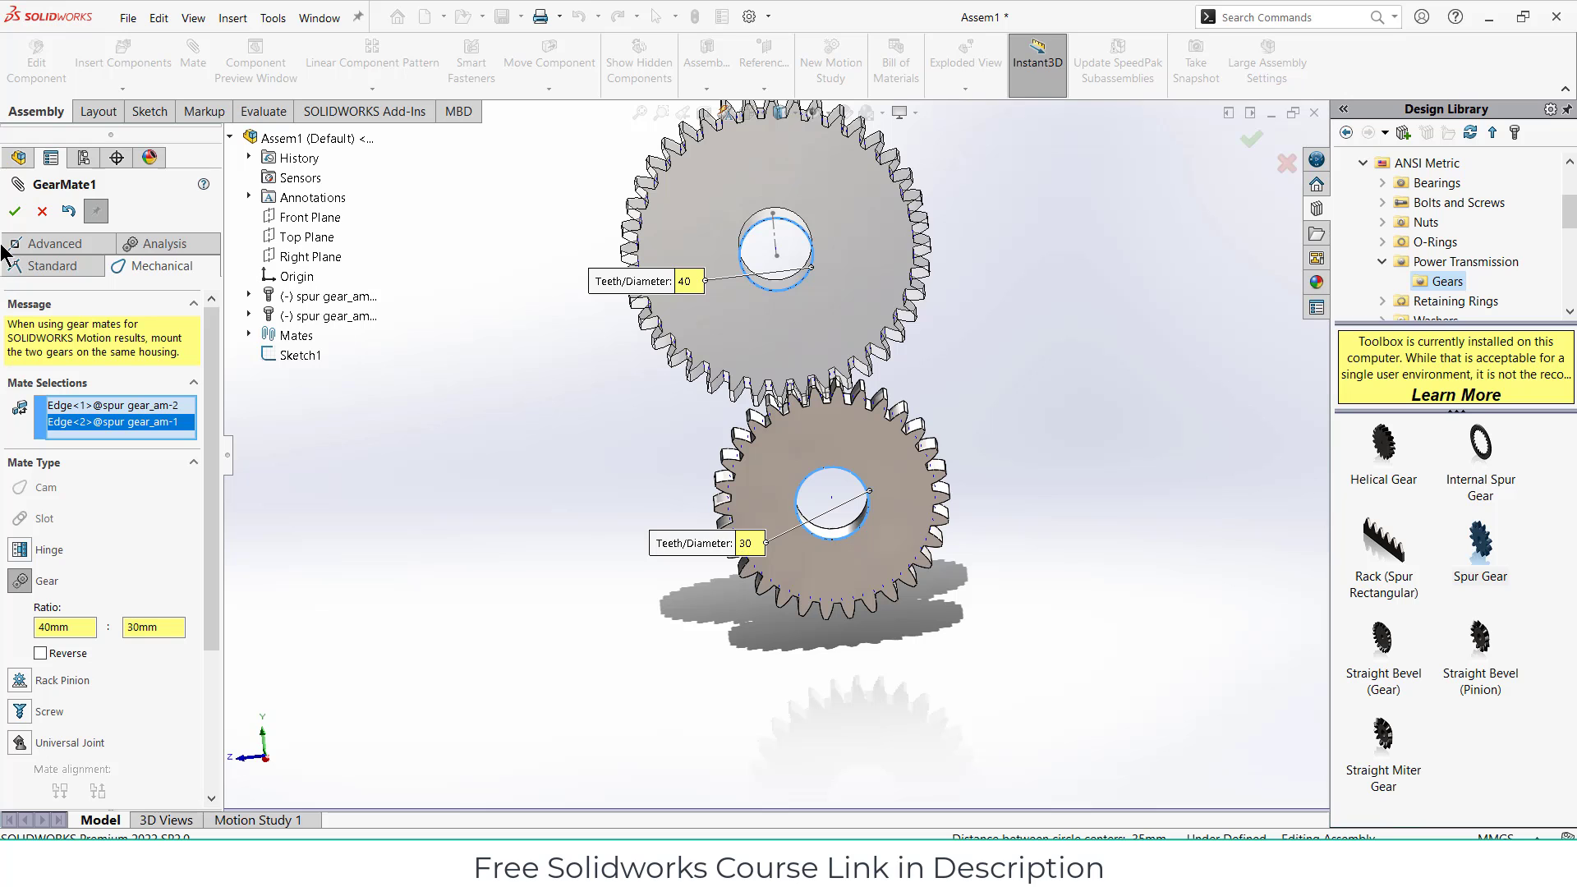
pyautogui.click(15, 211)
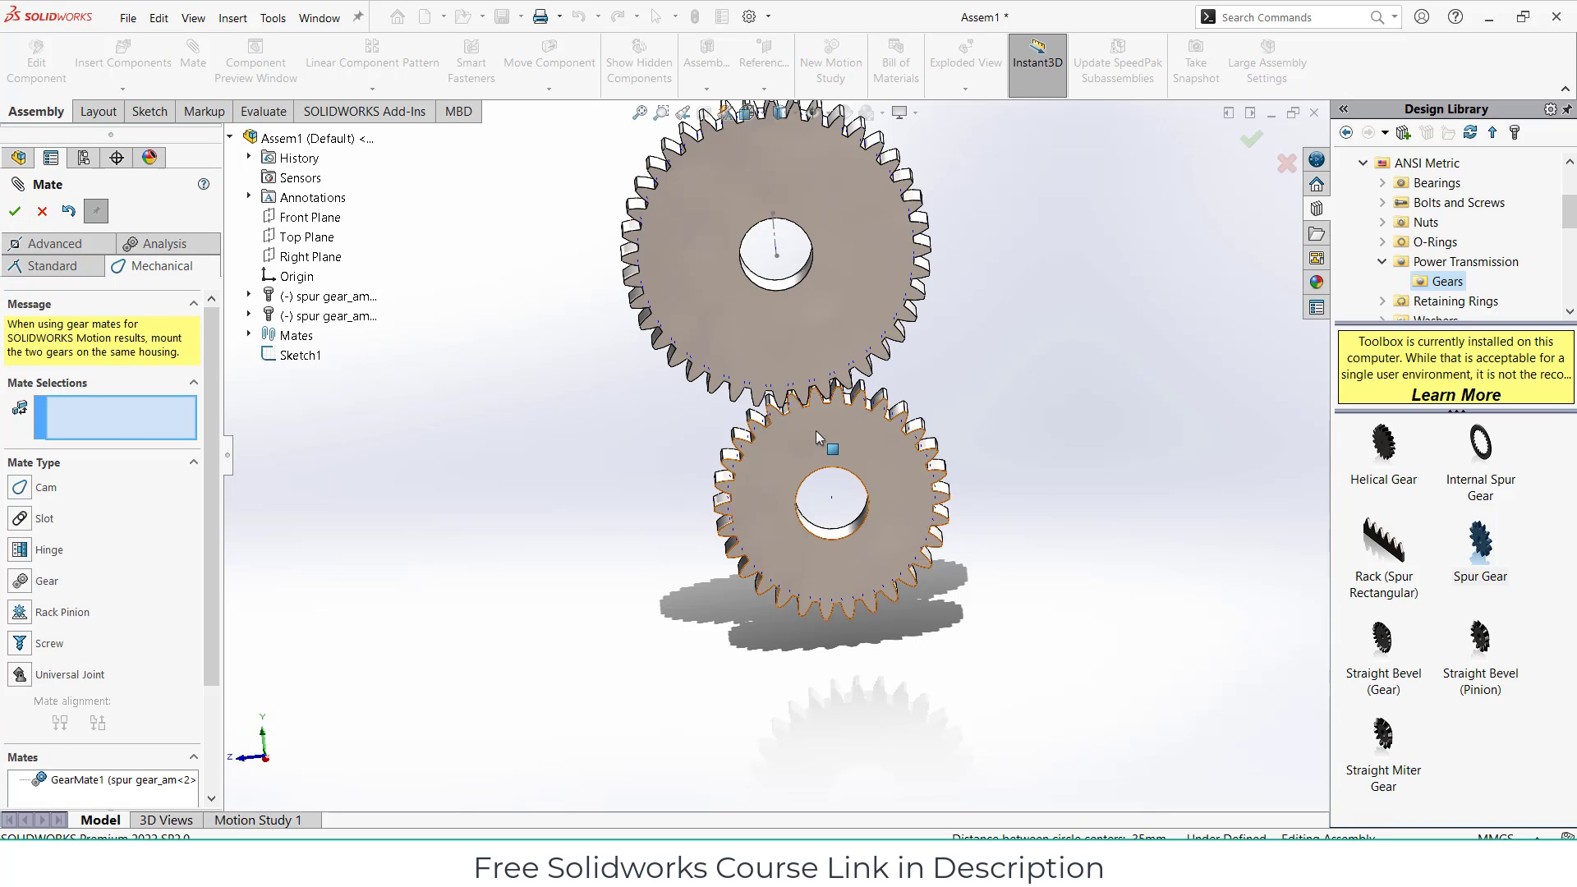
# Step: Swing the 30-tooth gear slightly to test the gear mate, and finish mating
pyautogui.moveTo(816, 430); pyautogui.dragTo(833, 525)
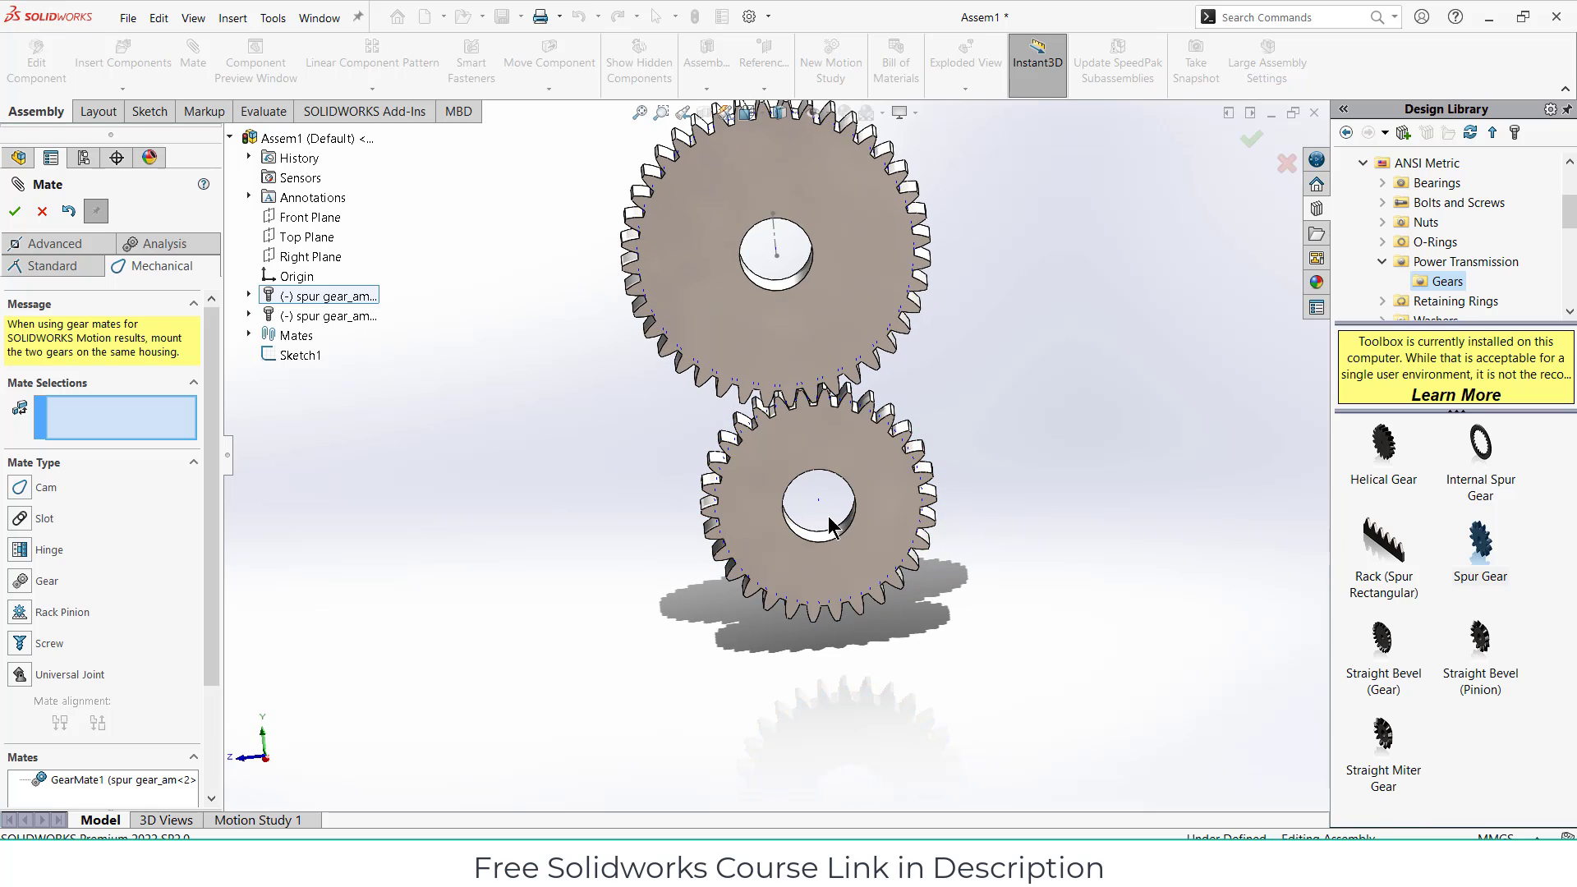
pyautogui.hotkey('ctrl', '7')
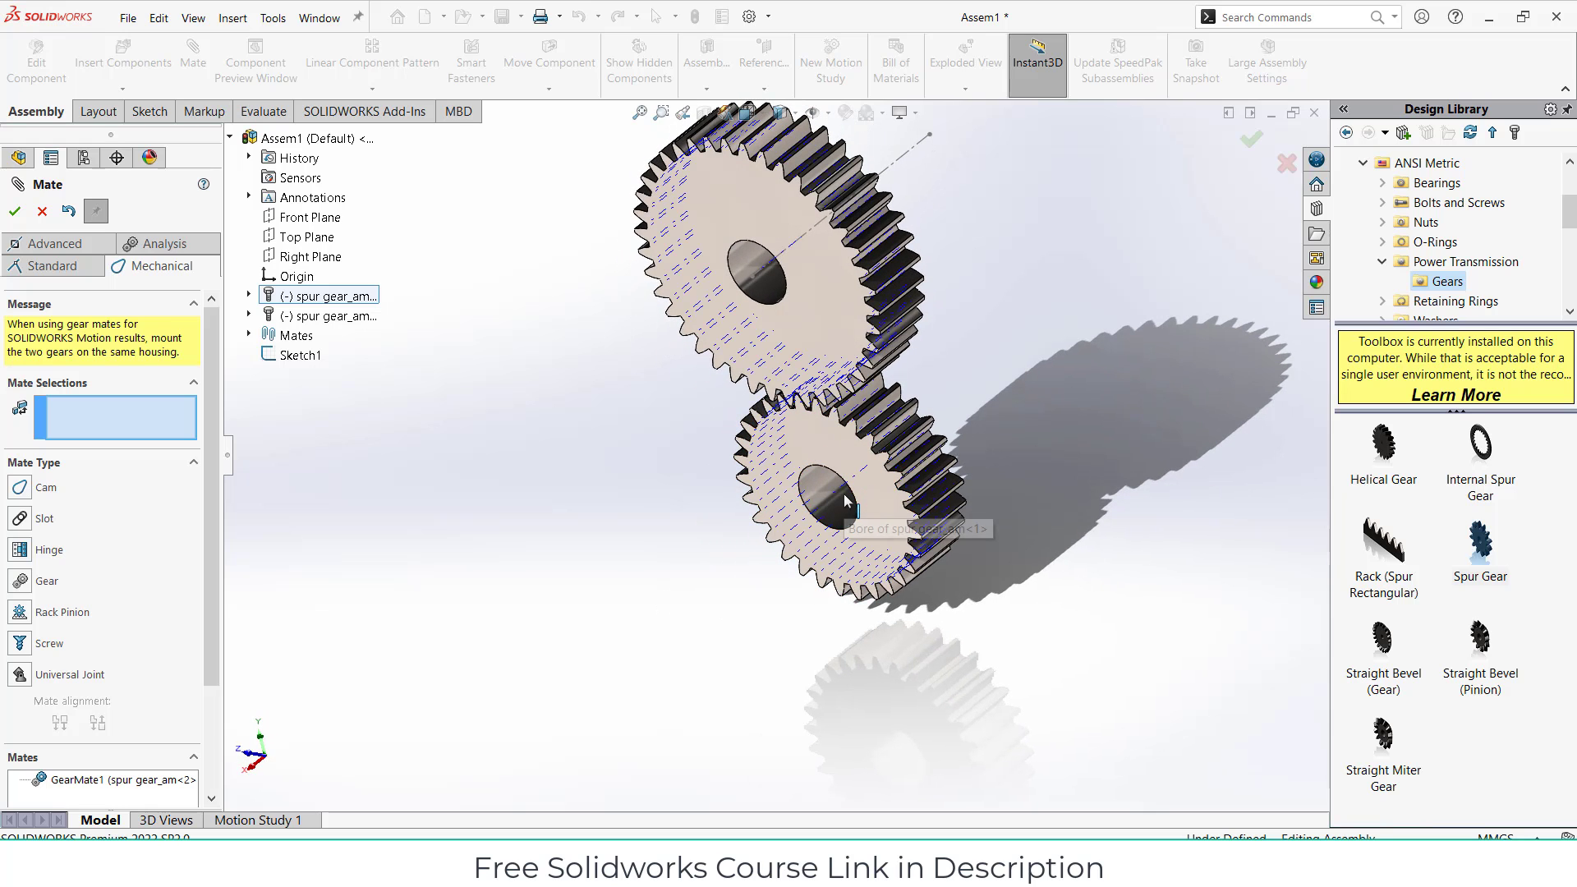
pyautogui.moveTo(976, 471); pyautogui.dragTo(929, 412, button='middle')
pyautogui.click(40, 215)
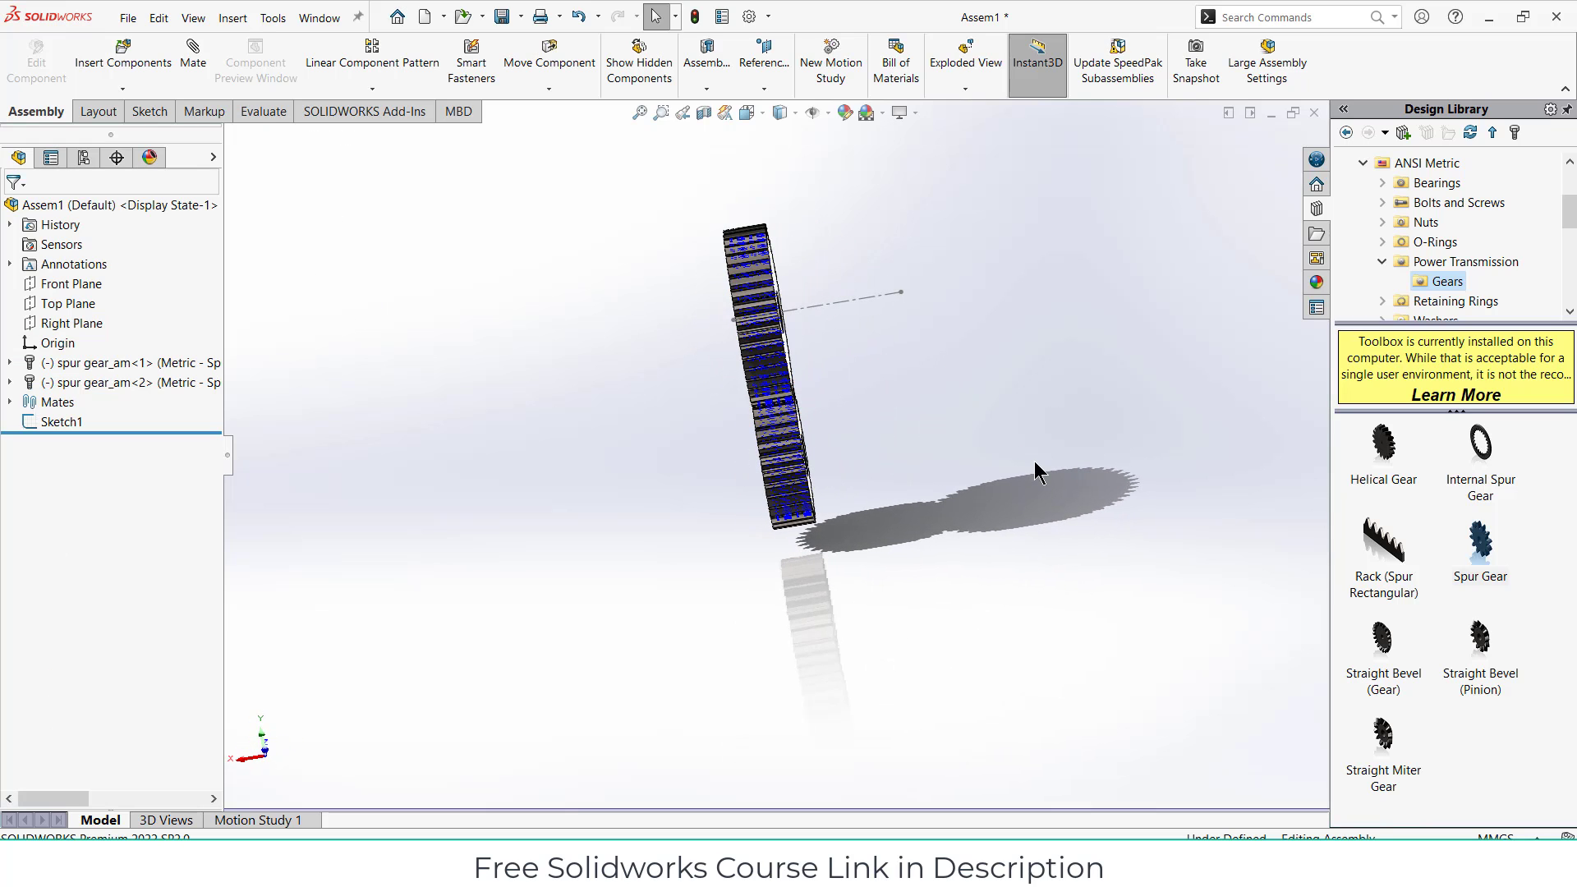
pyautogui.moveTo(1037, 463)
pyautogui.mouseDown(button='middle')
pyautogui.moveTo(895, 402)
pyautogui.moveTo(811, 333)
pyautogui.moveTo(842, 432)
pyautogui.moveTo(986, 422)
pyautogui.mouseUp(button='middle')
pyautogui.click(840, 310)
pyautogui.click(986, 423)
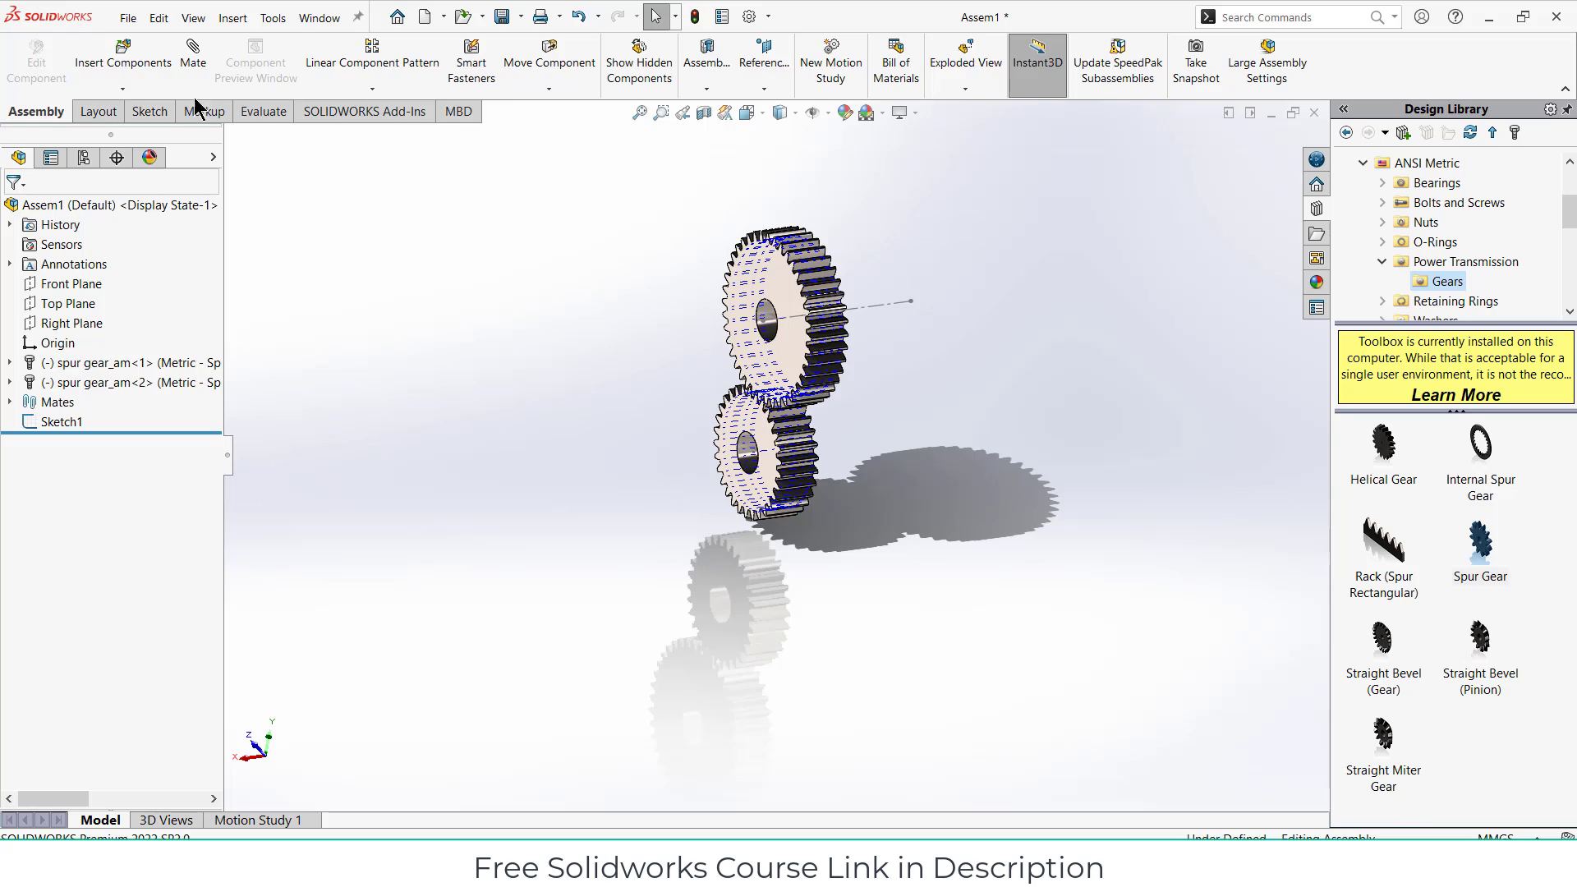
pyautogui.click(150, 111)
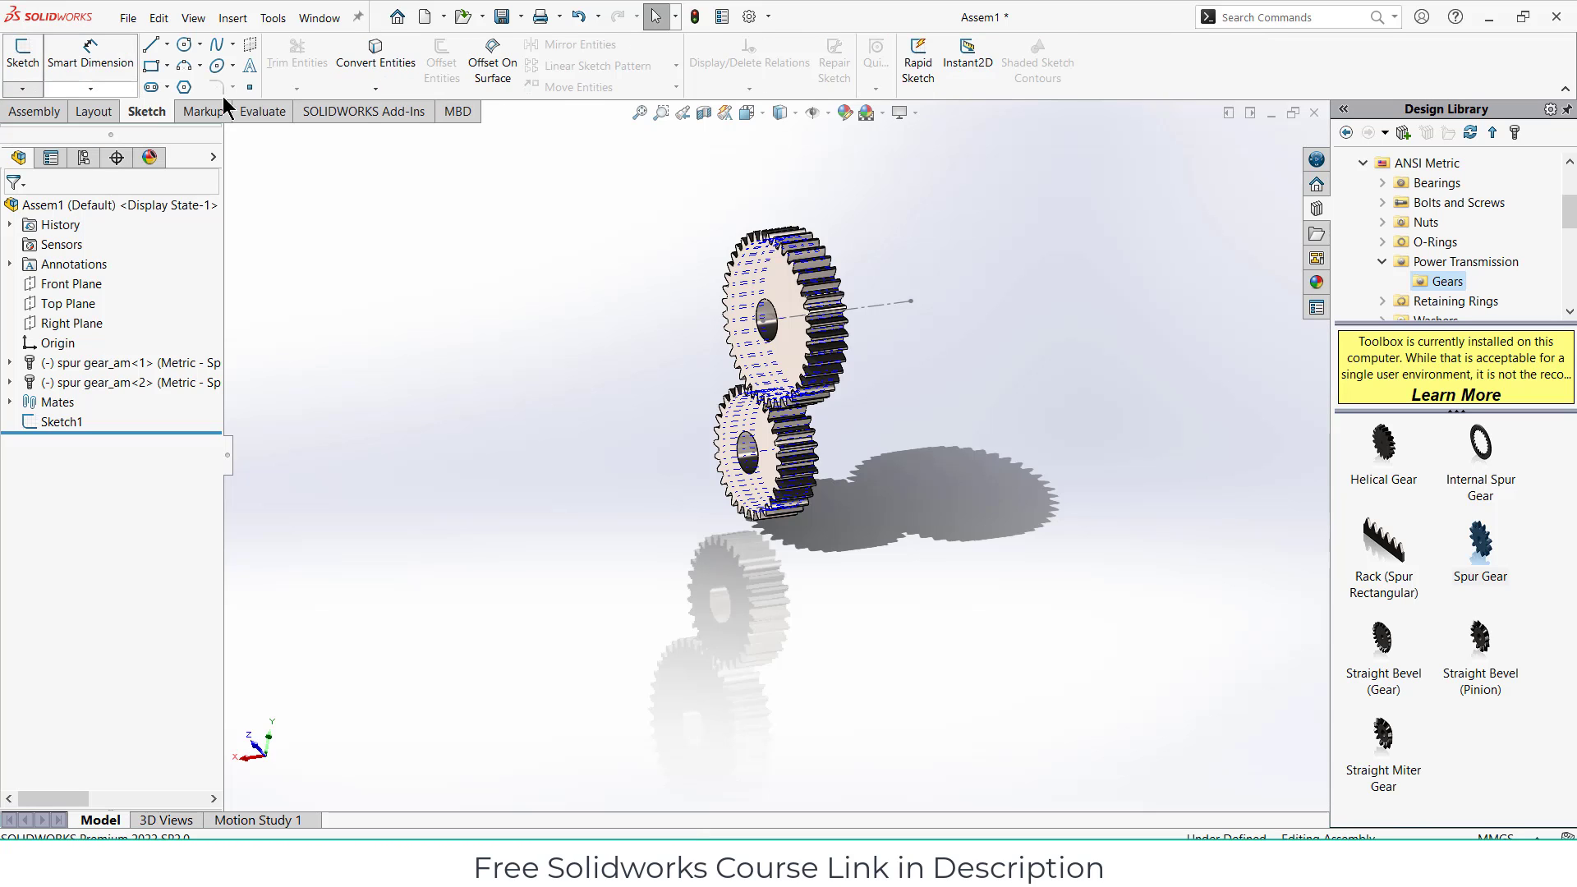
pyautogui.click(167, 87)
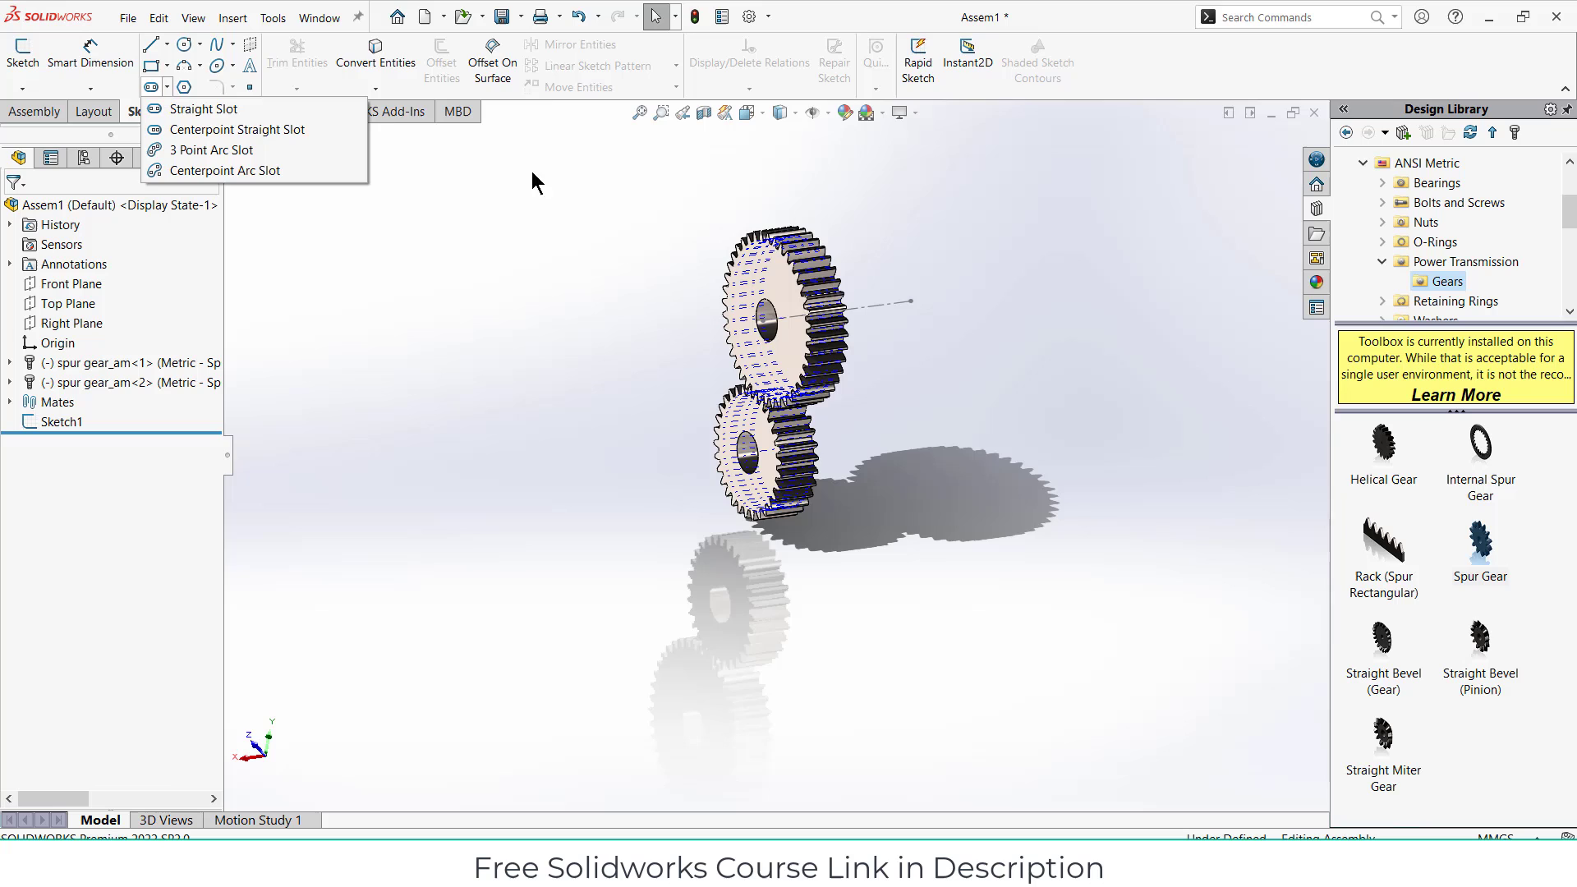
pyautogui.click(35, 111)
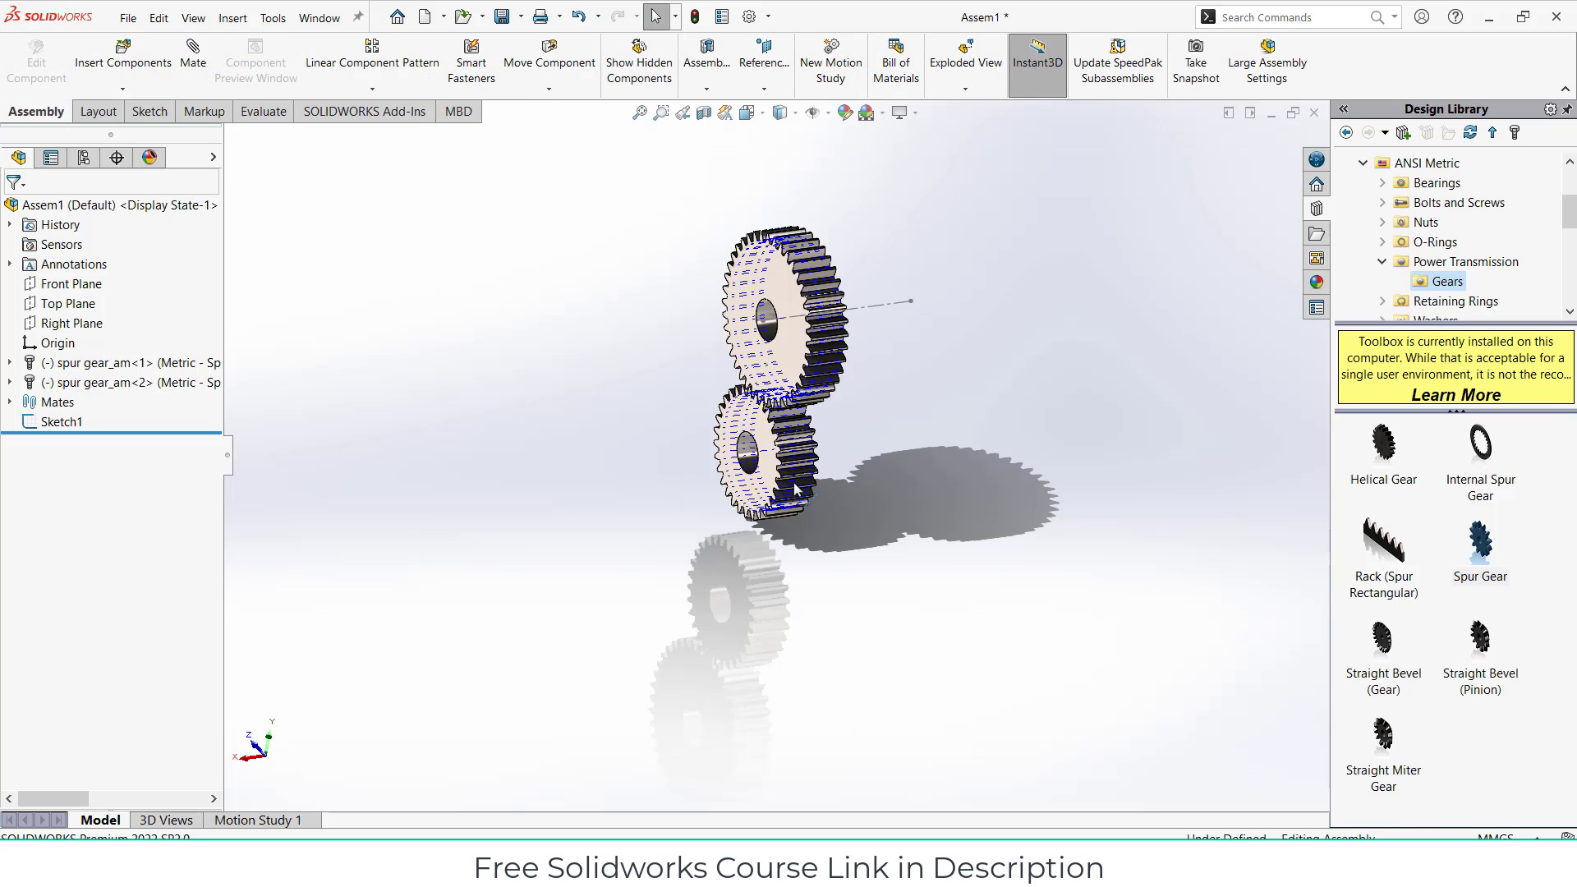
# Step: Create a reference plane offset 20 mm from the Front Plane, with the offset direction flipped
pyautogui.click(764, 62)
pyautogui.click(776, 110)
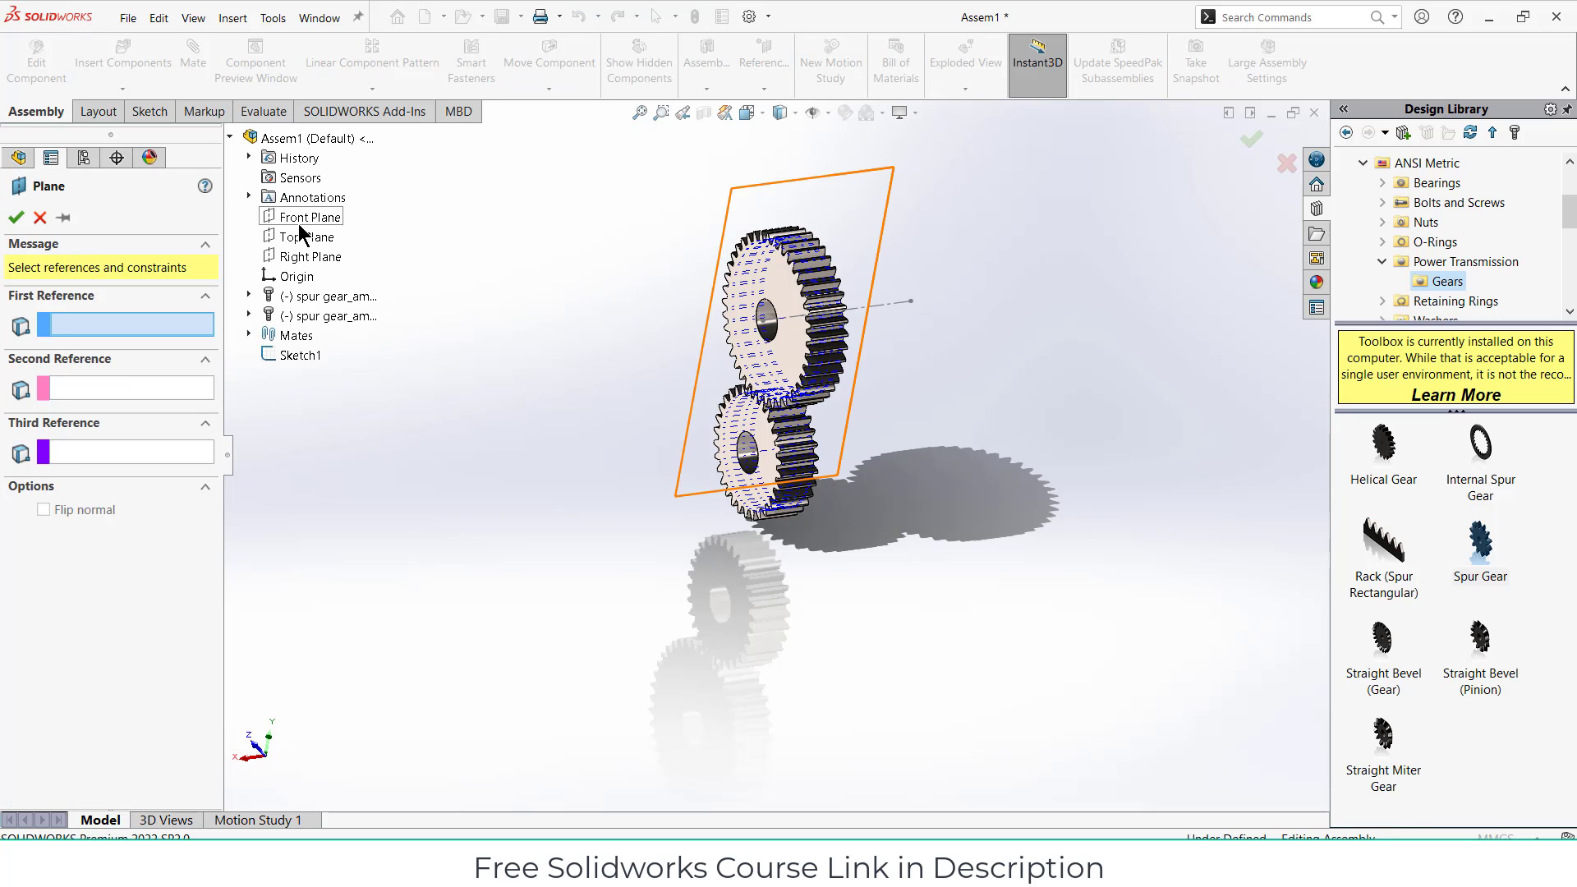
pyautogui.click(298, 220)
pyautogui.doubleClick(130, 470)
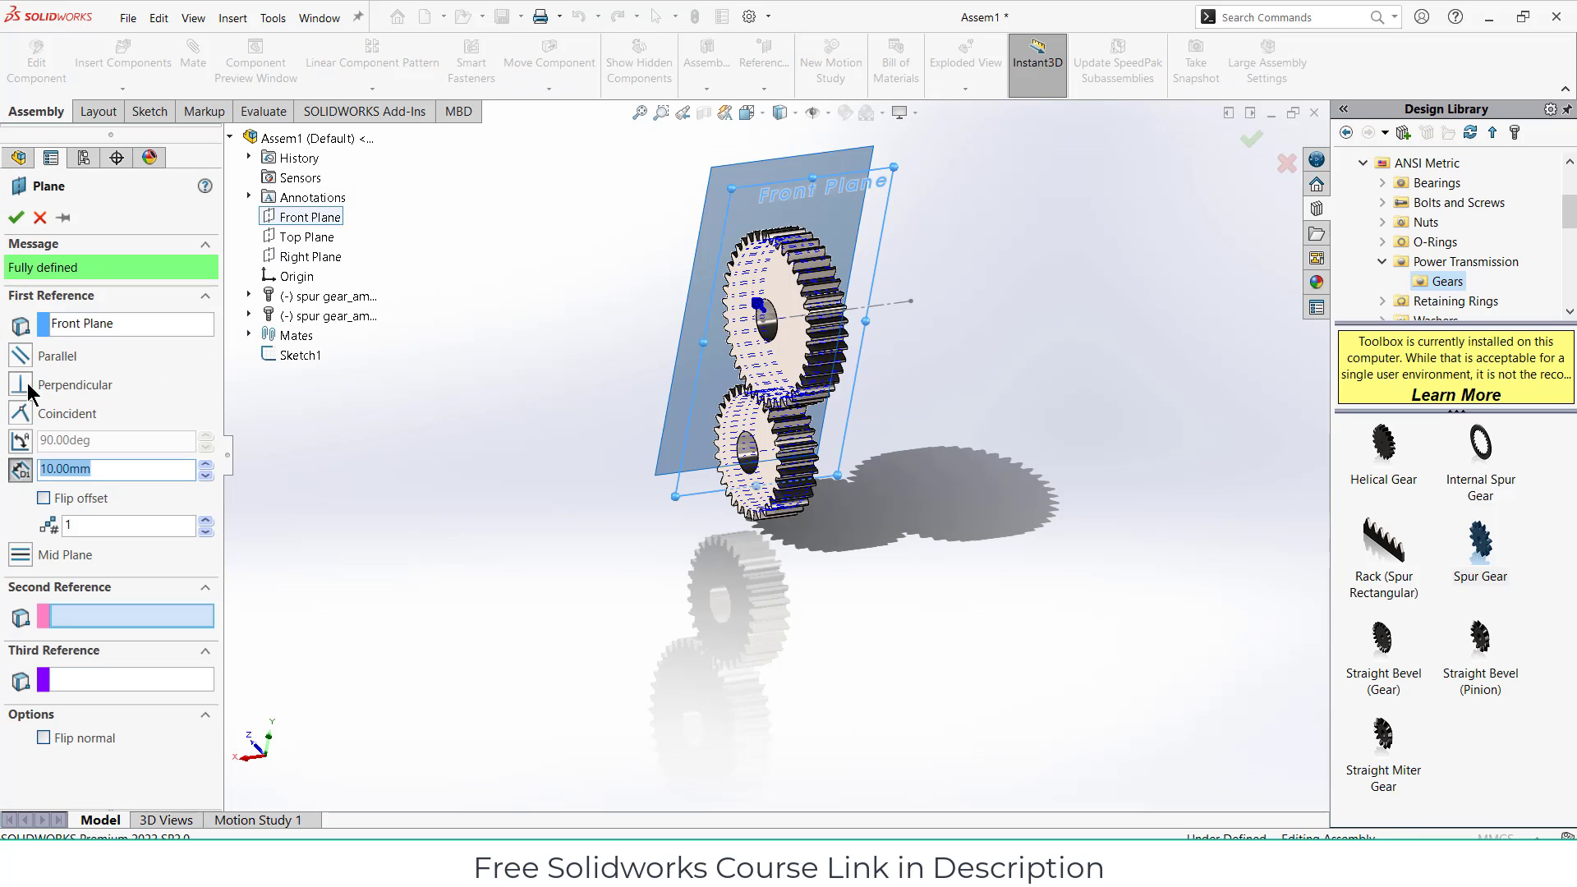
pyautogui.write('2')
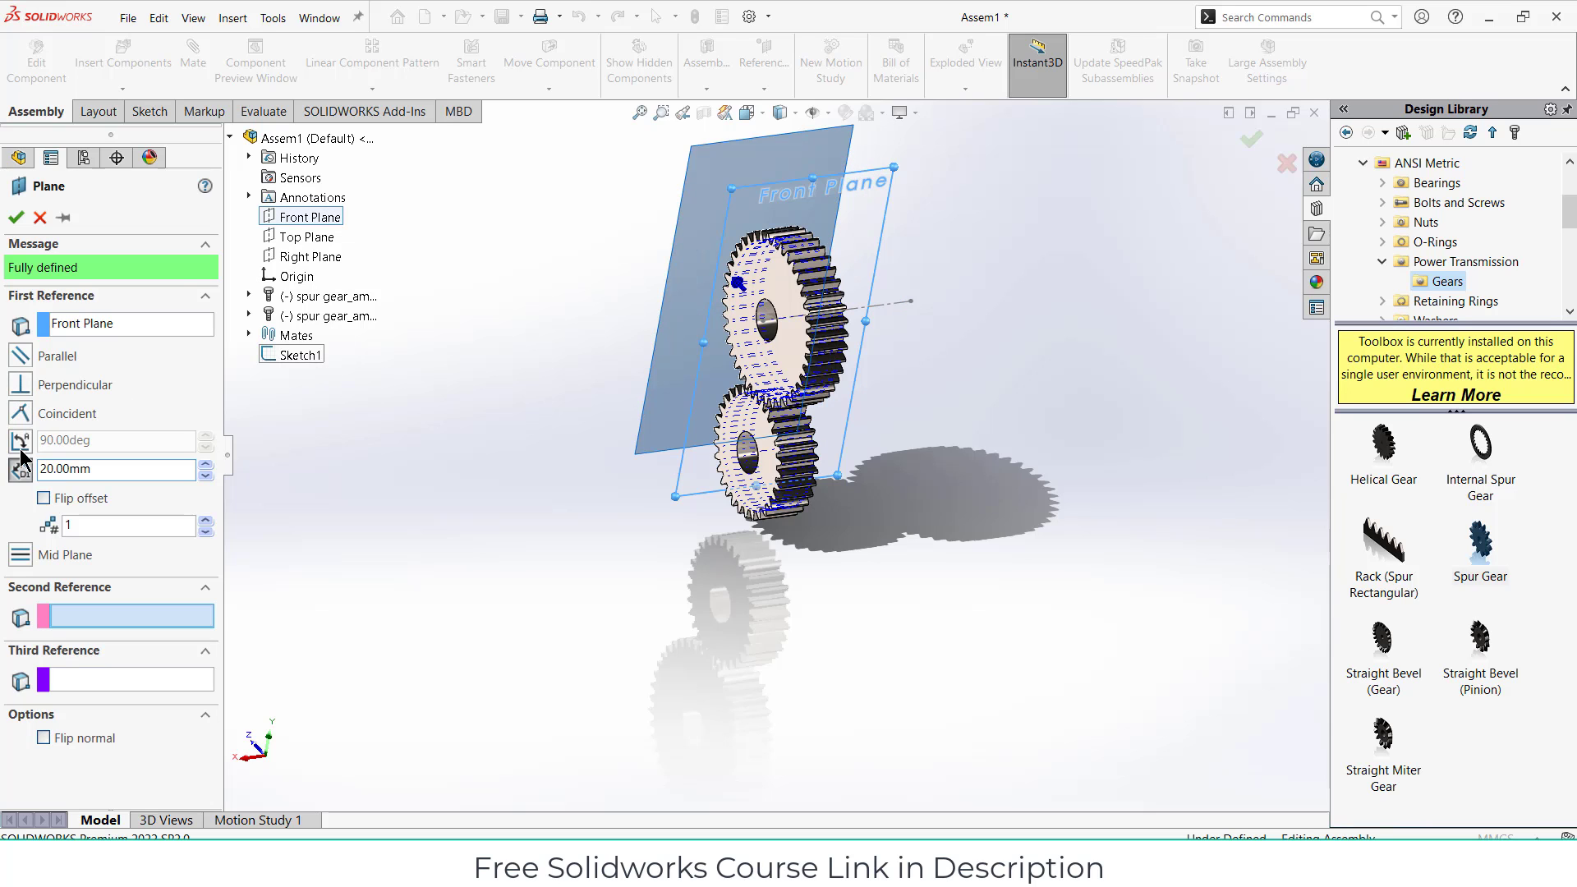
pyautogui.click(46, 499)
pyautogui.moveTo(557, 334); pyautogui.dragTo(595, 373, button='middle')
pyautogui.click(15, 218)
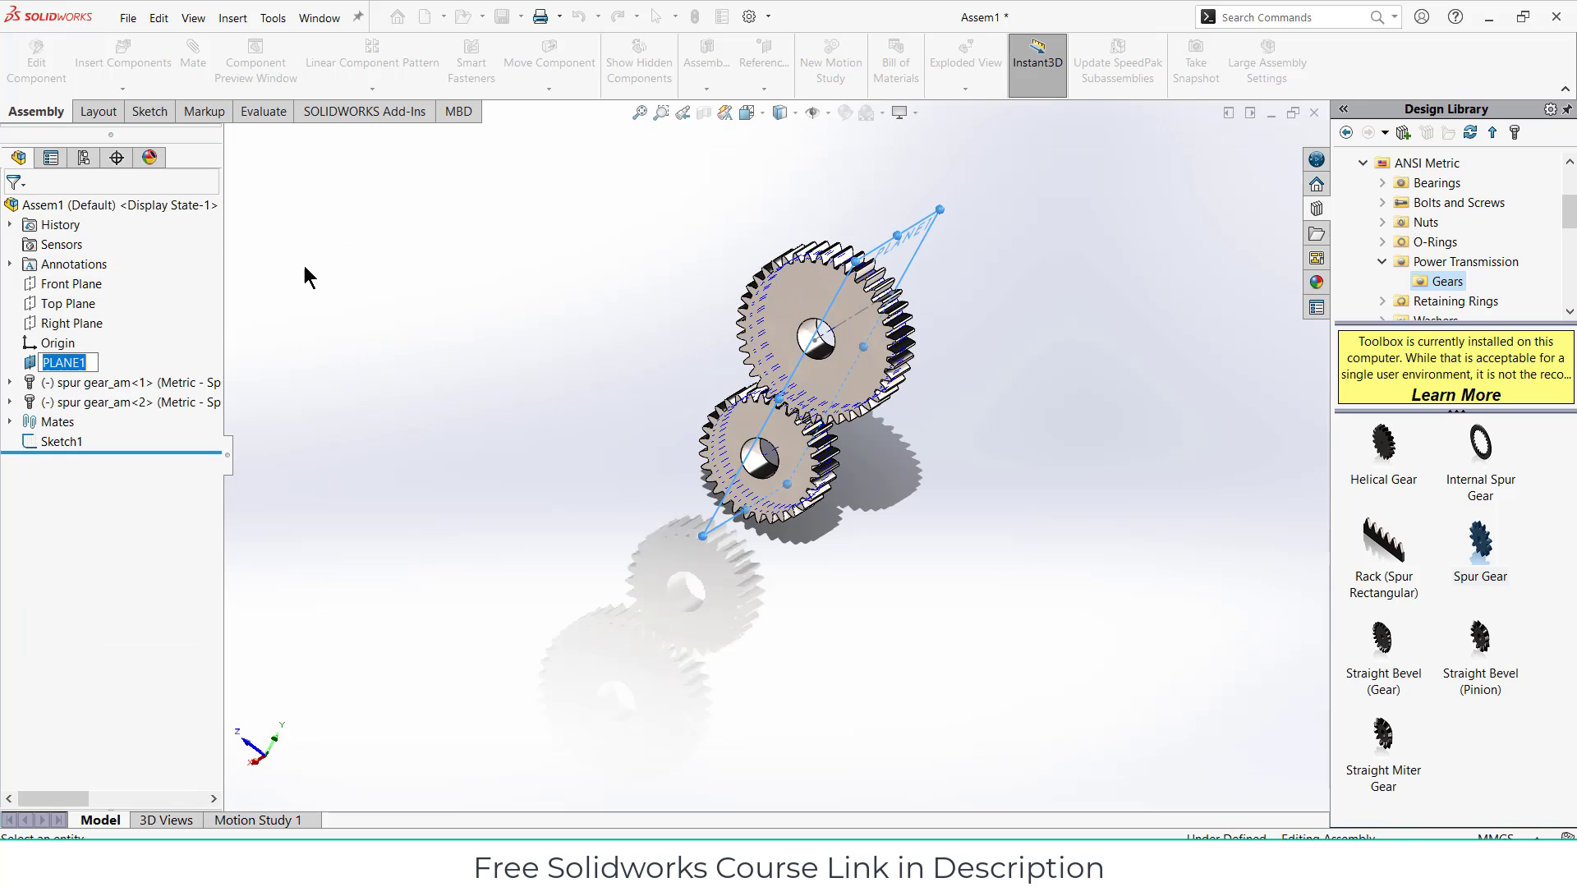
# Step: Open the existing centerline sketch to check its position and dimension, and exit it unchanged
pyautogui.moveTo(869, 415); pyautogui.dragTo(801, 357, button='middle')
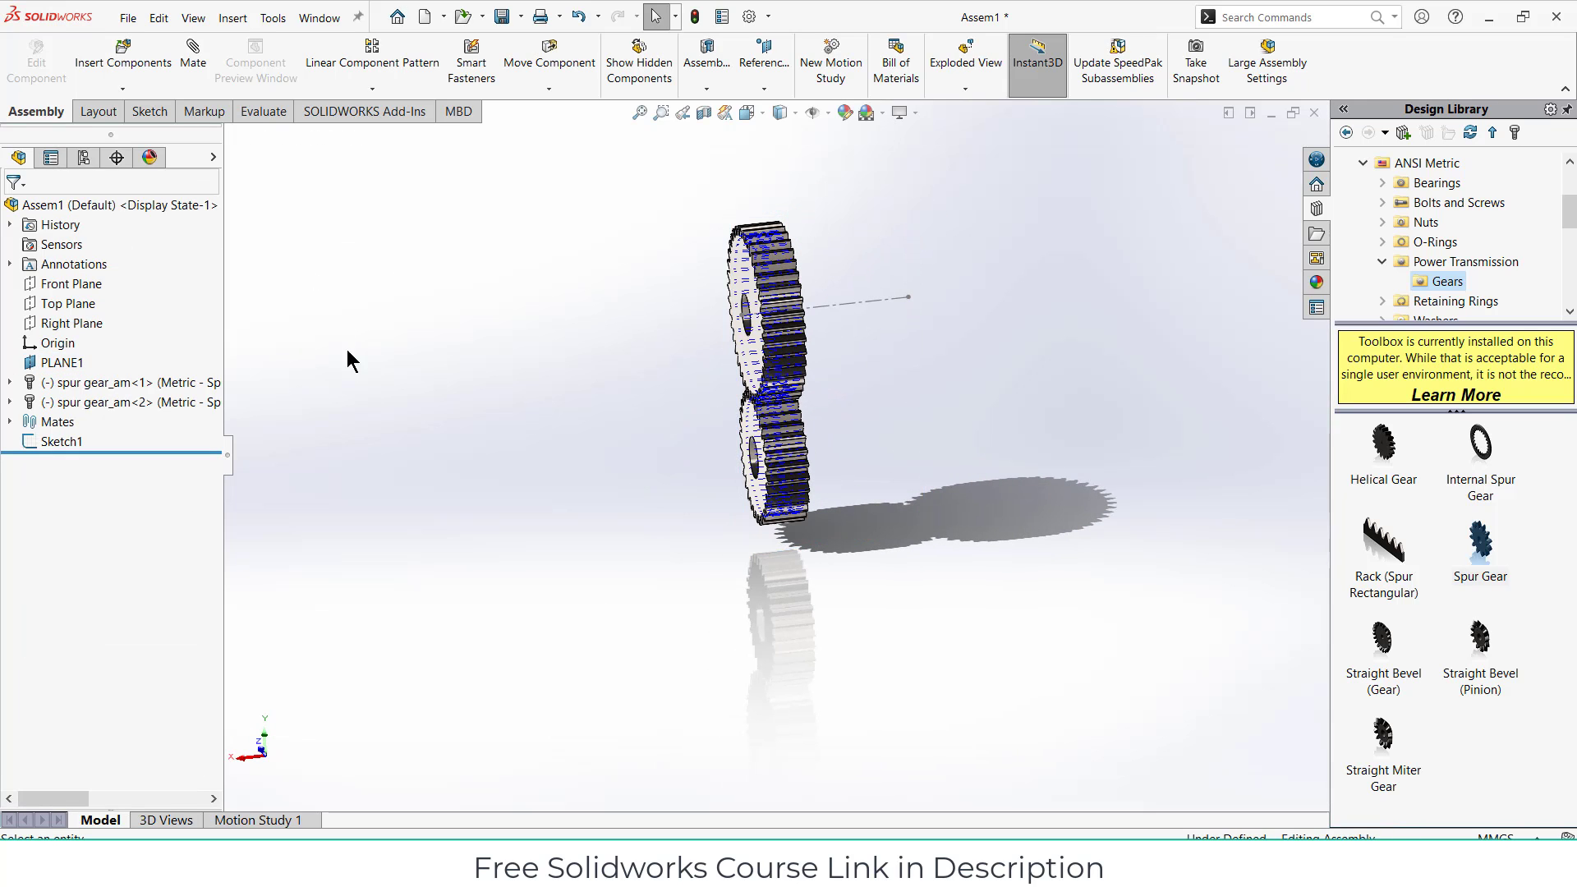
pyautogui.rightClick(60, 441)
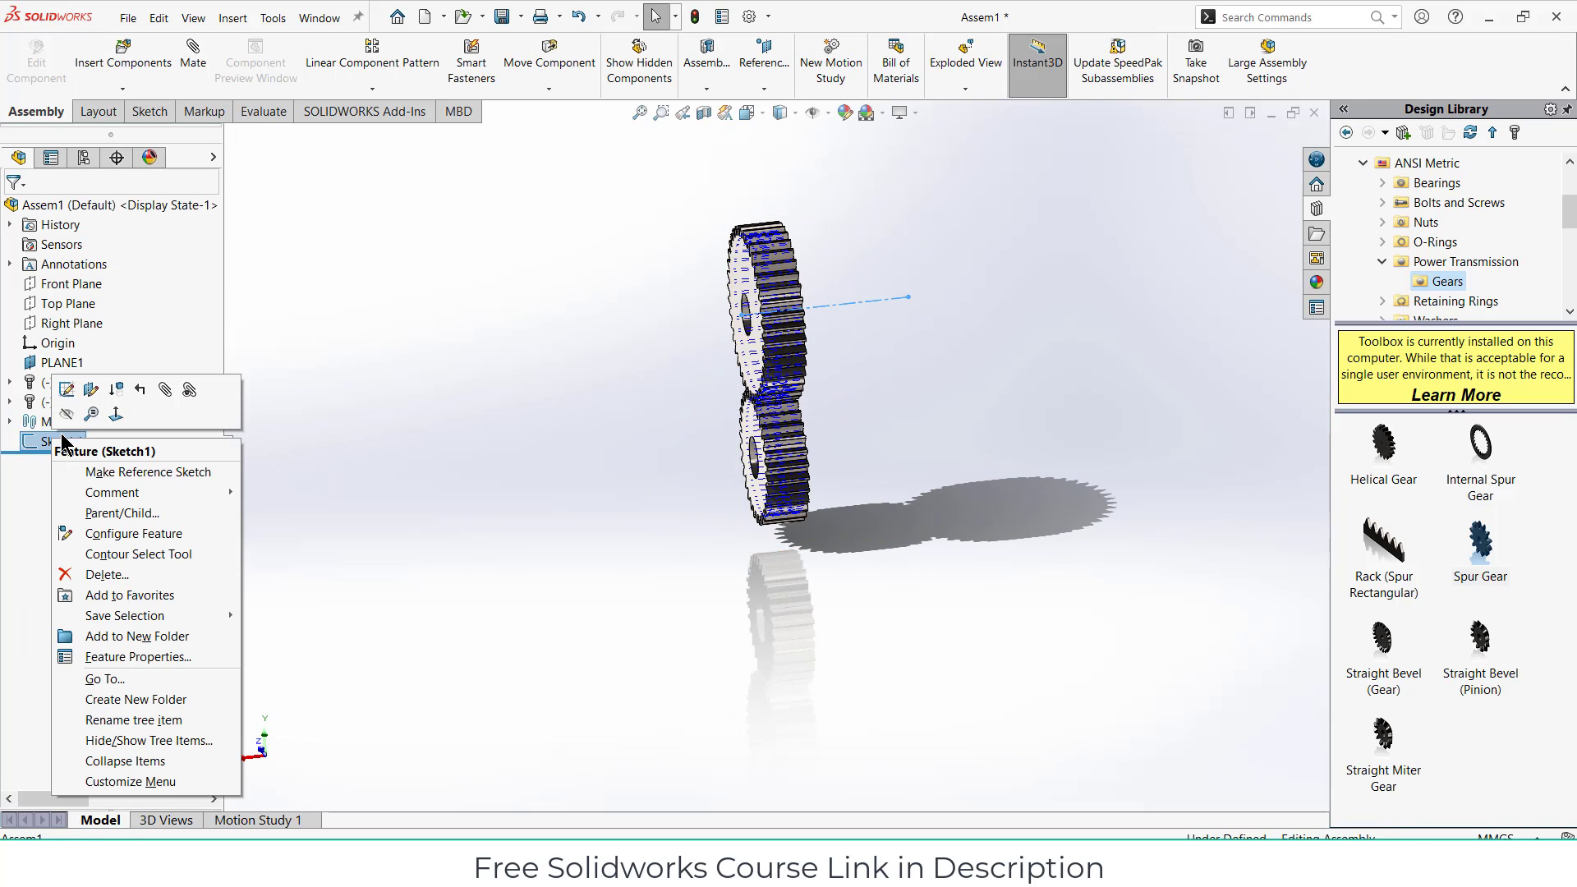
pyautogui.click(66, 390)
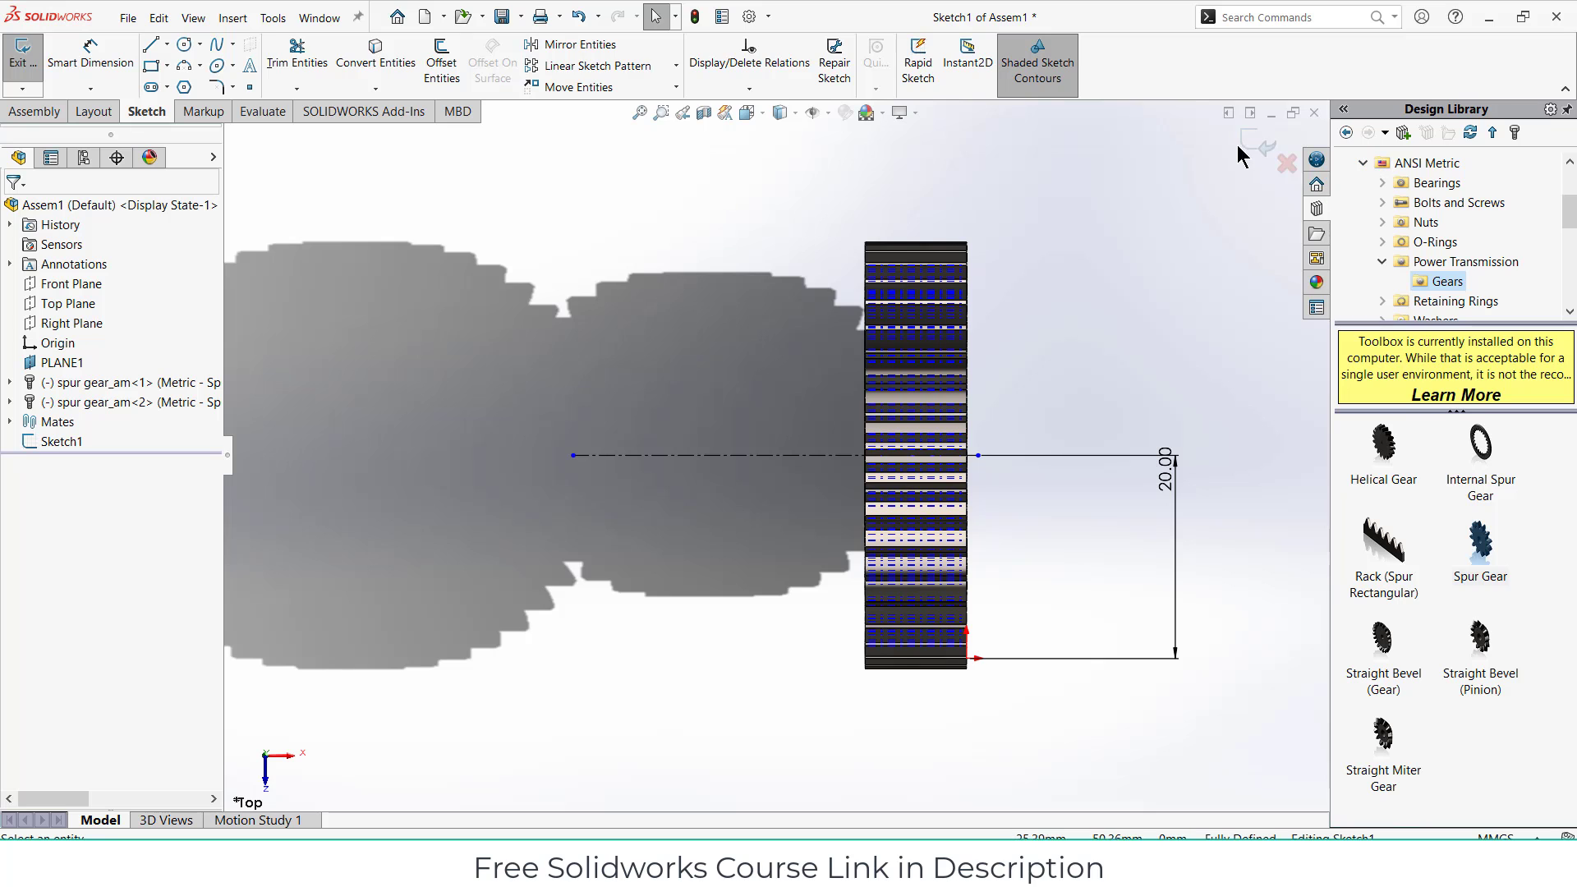
pyautogui.click(22, 53)
# Step: Start a sketch on the new offset plane and draw a horizontal centerline about 44 mm long across the 30-tooth gear
pyautogui.click(59, 362)
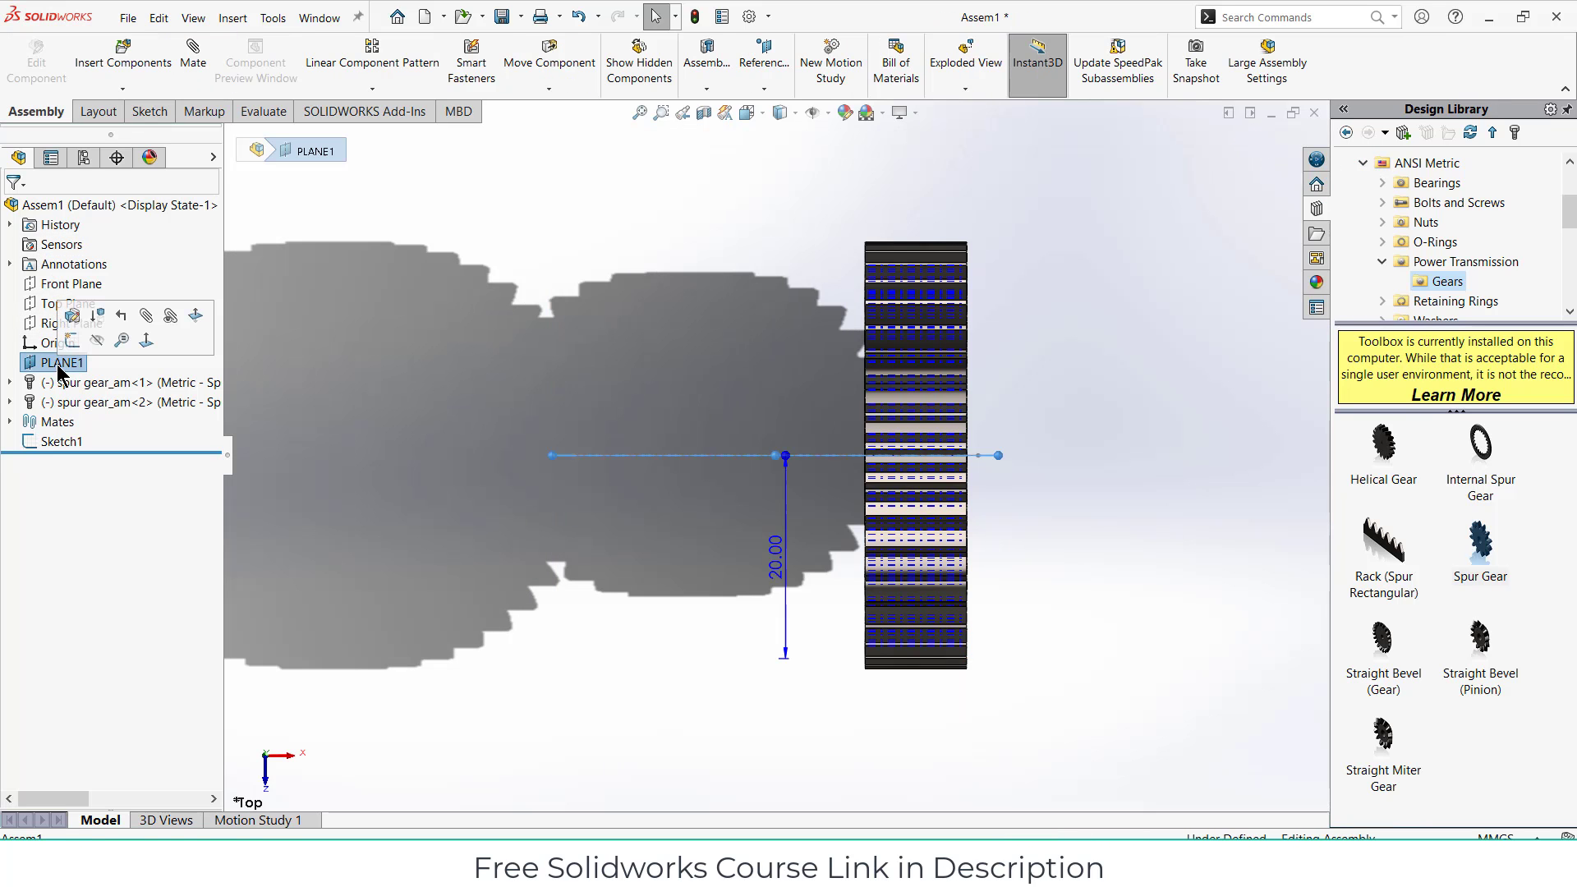
pyautogui.click(71, 342)
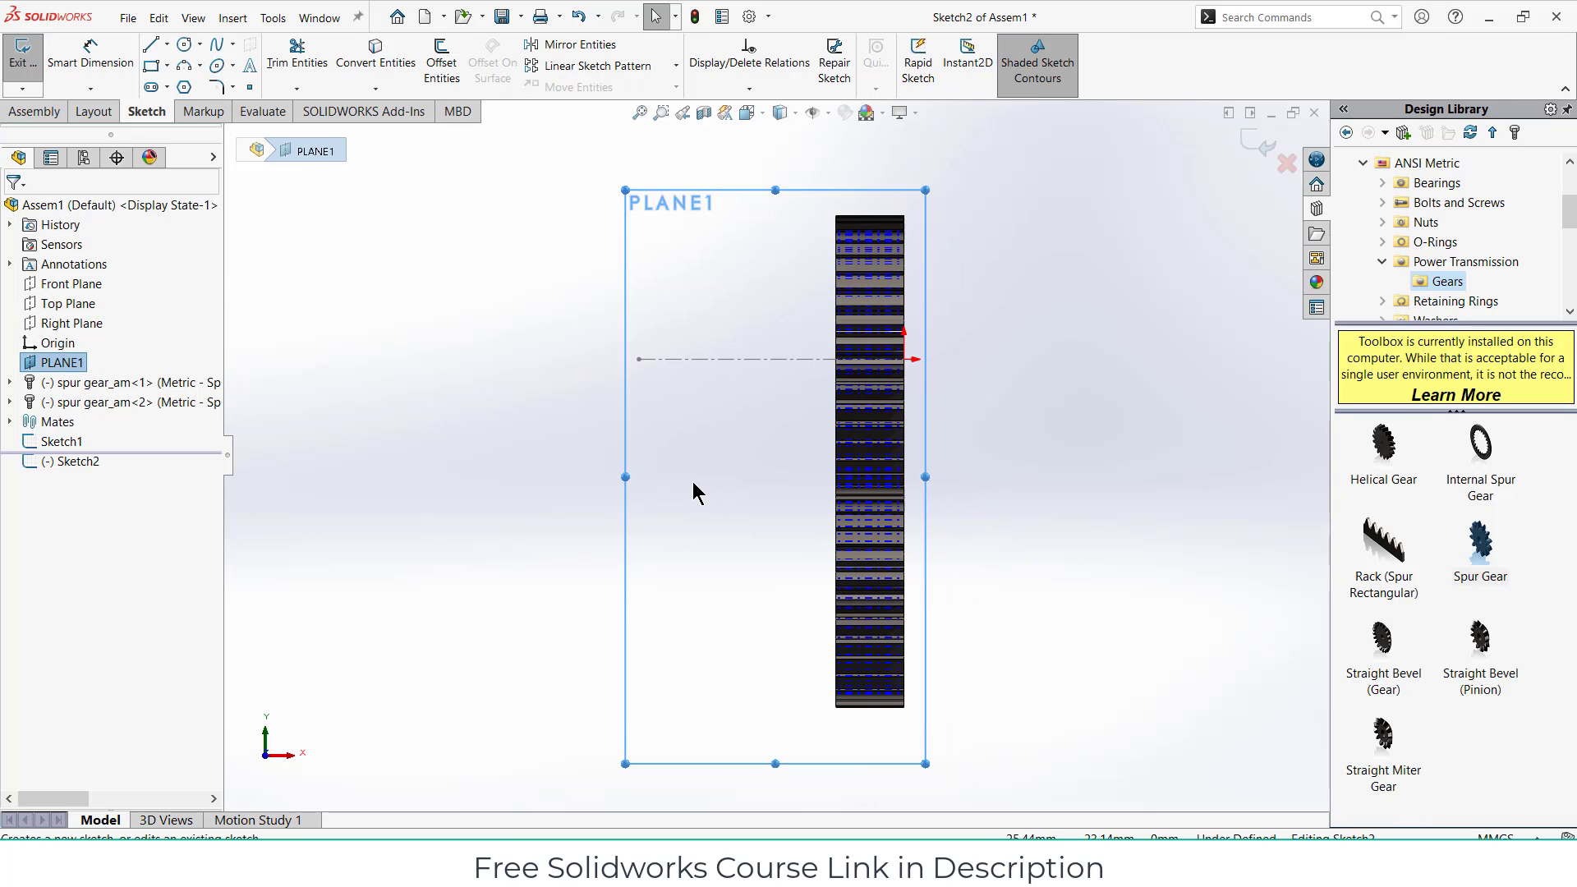
pyautogui.click(167, 44)
pyautogui.click(185, 83)
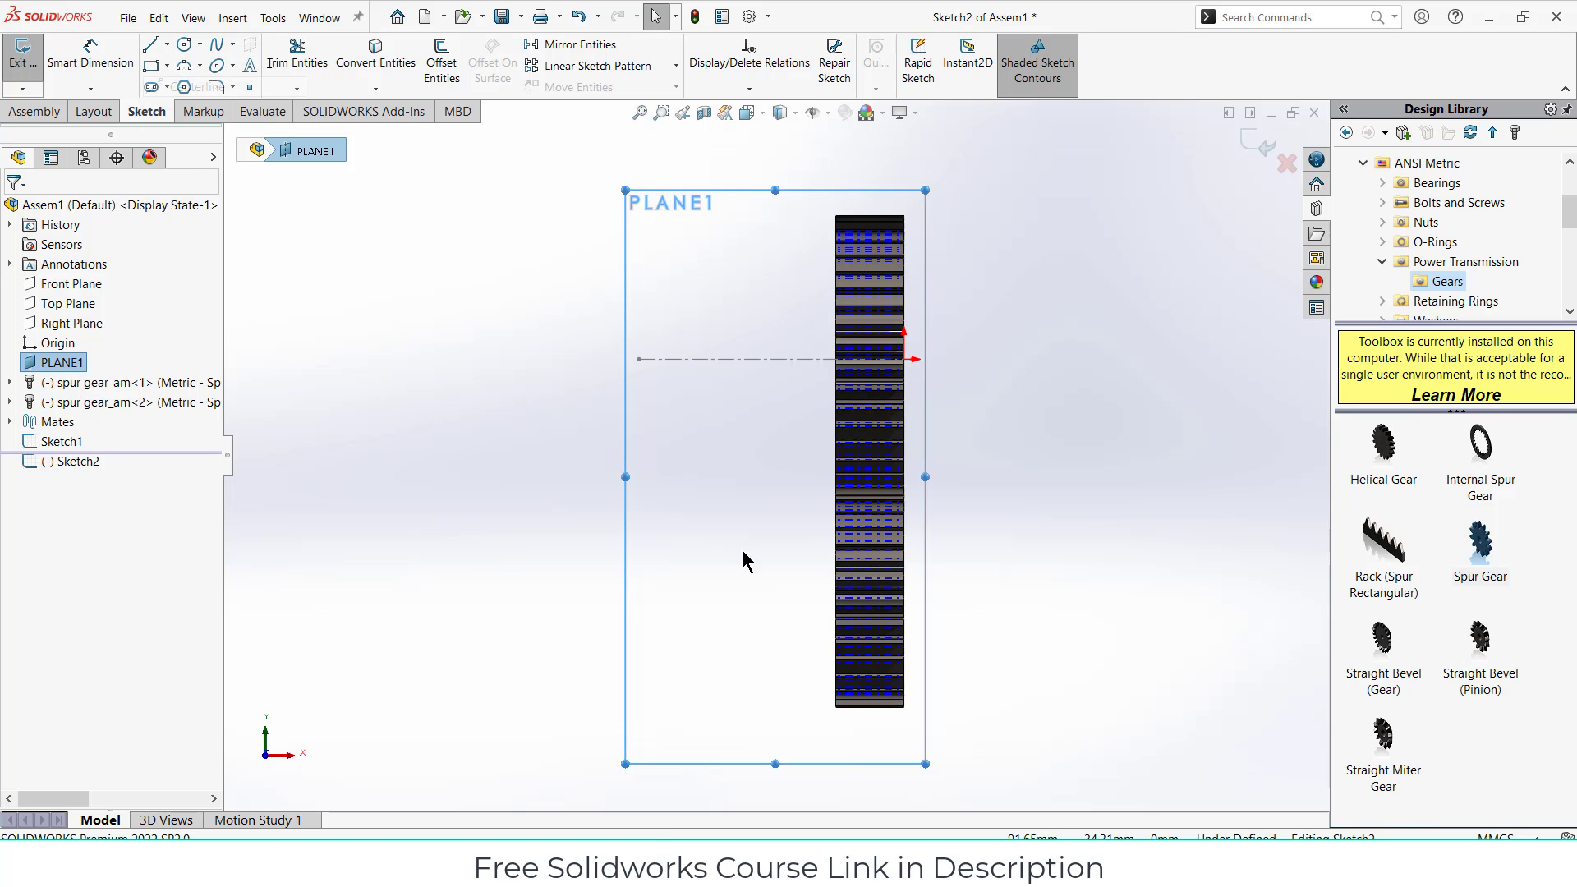
pyautogui.click(633, 598)
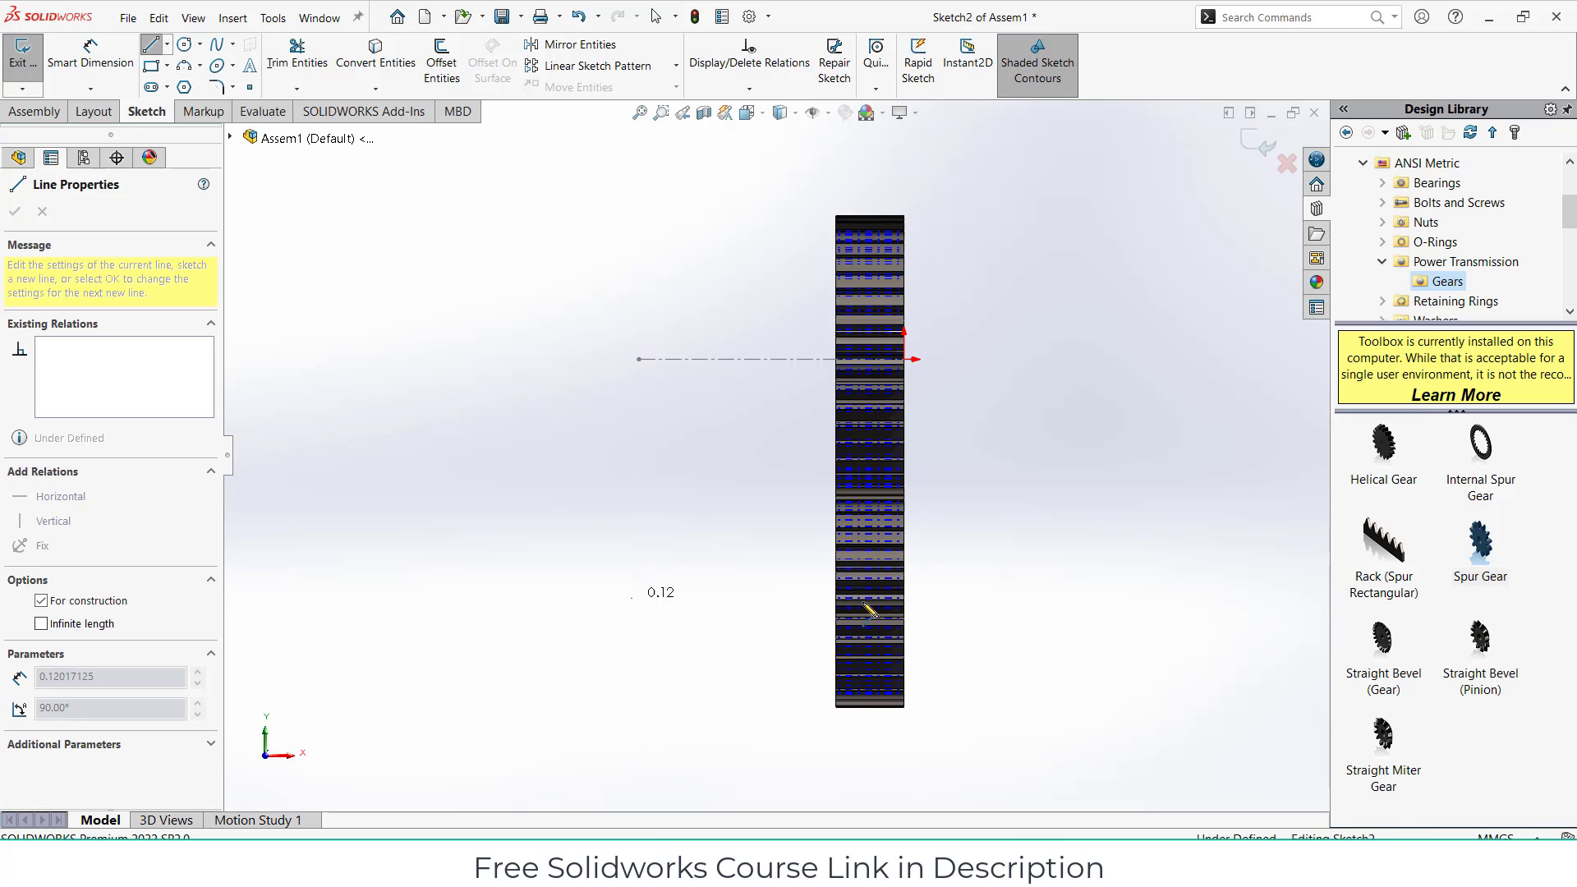
pyautogui.click(936, 598)
pyautogui.press('Escape')
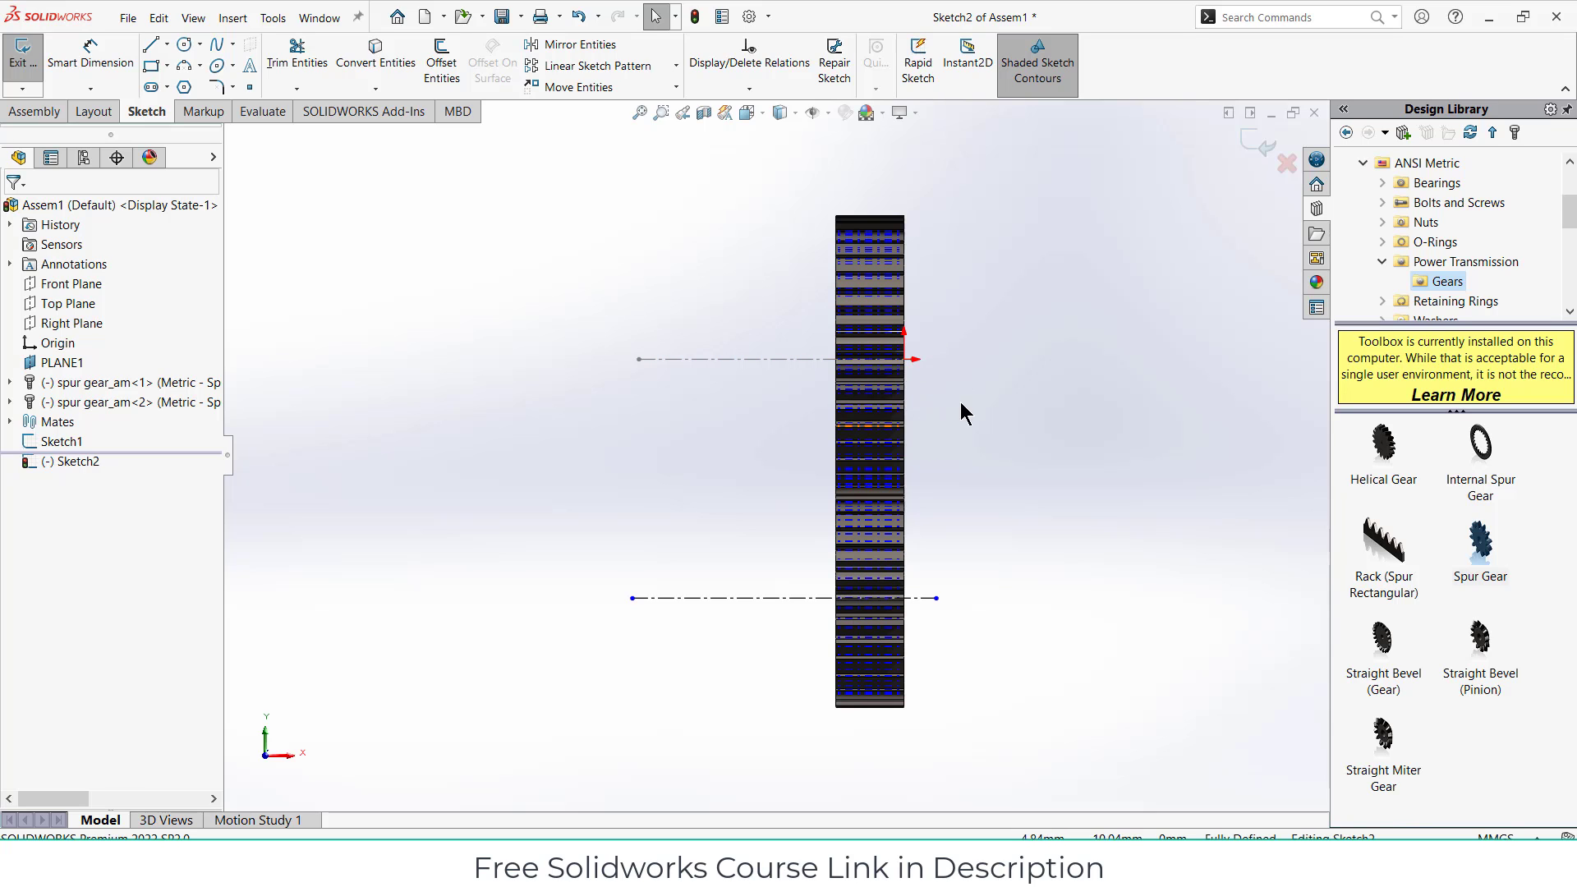
# Step: Try to dimension the vertical distance between the existing centerline and the new lower centerline
pyautogui.click(90, 56)
pyautogui.click(790, 360)
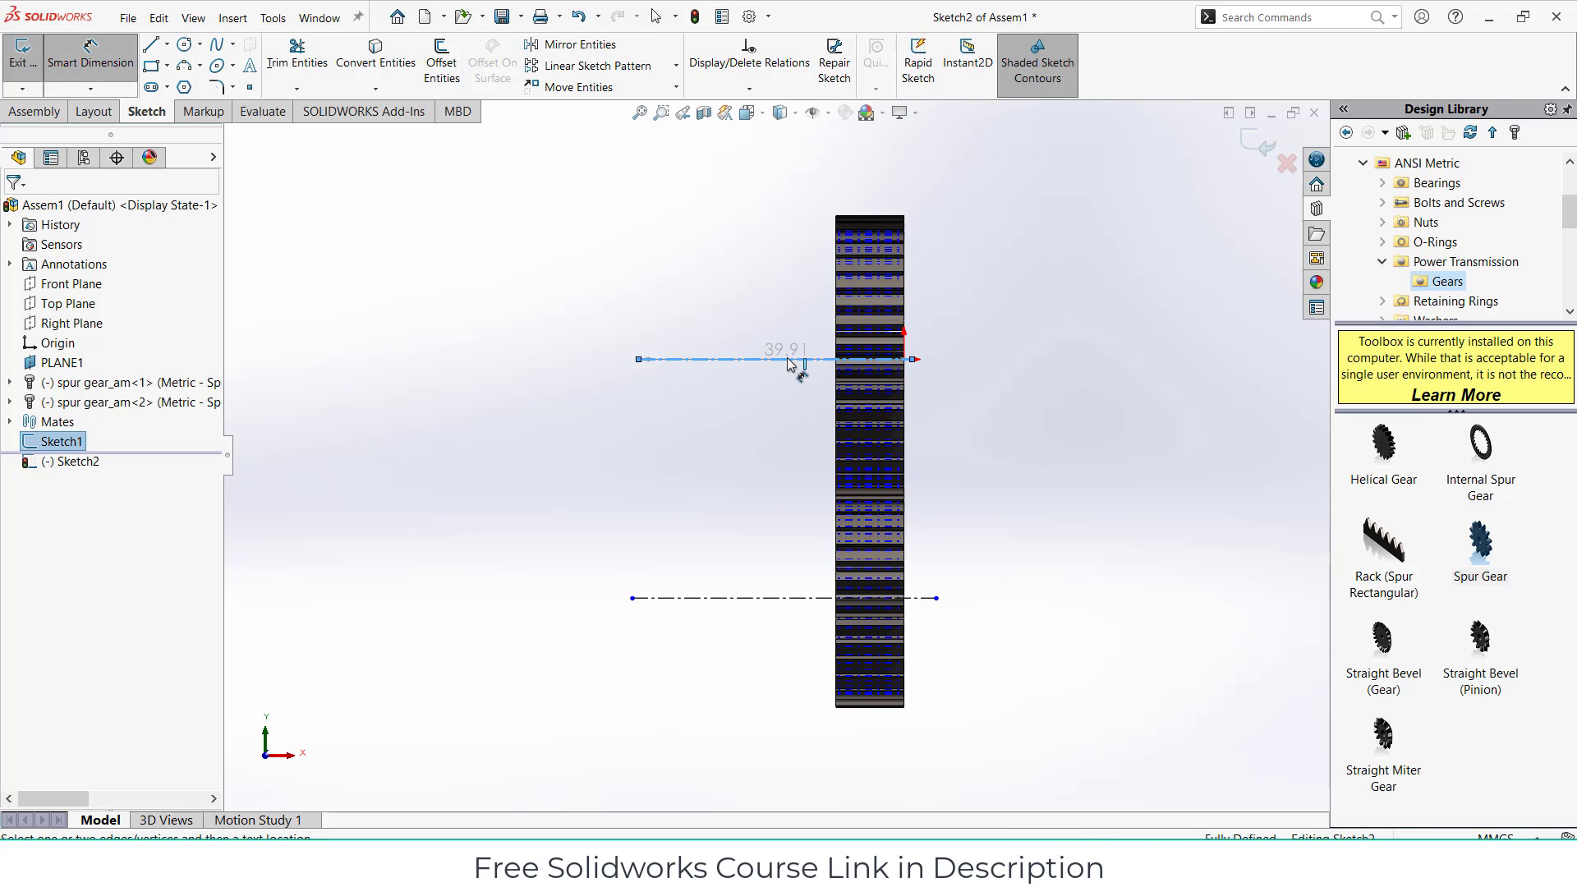
pyautogui.click(782, 598)
pyautogui.click(683, 528)
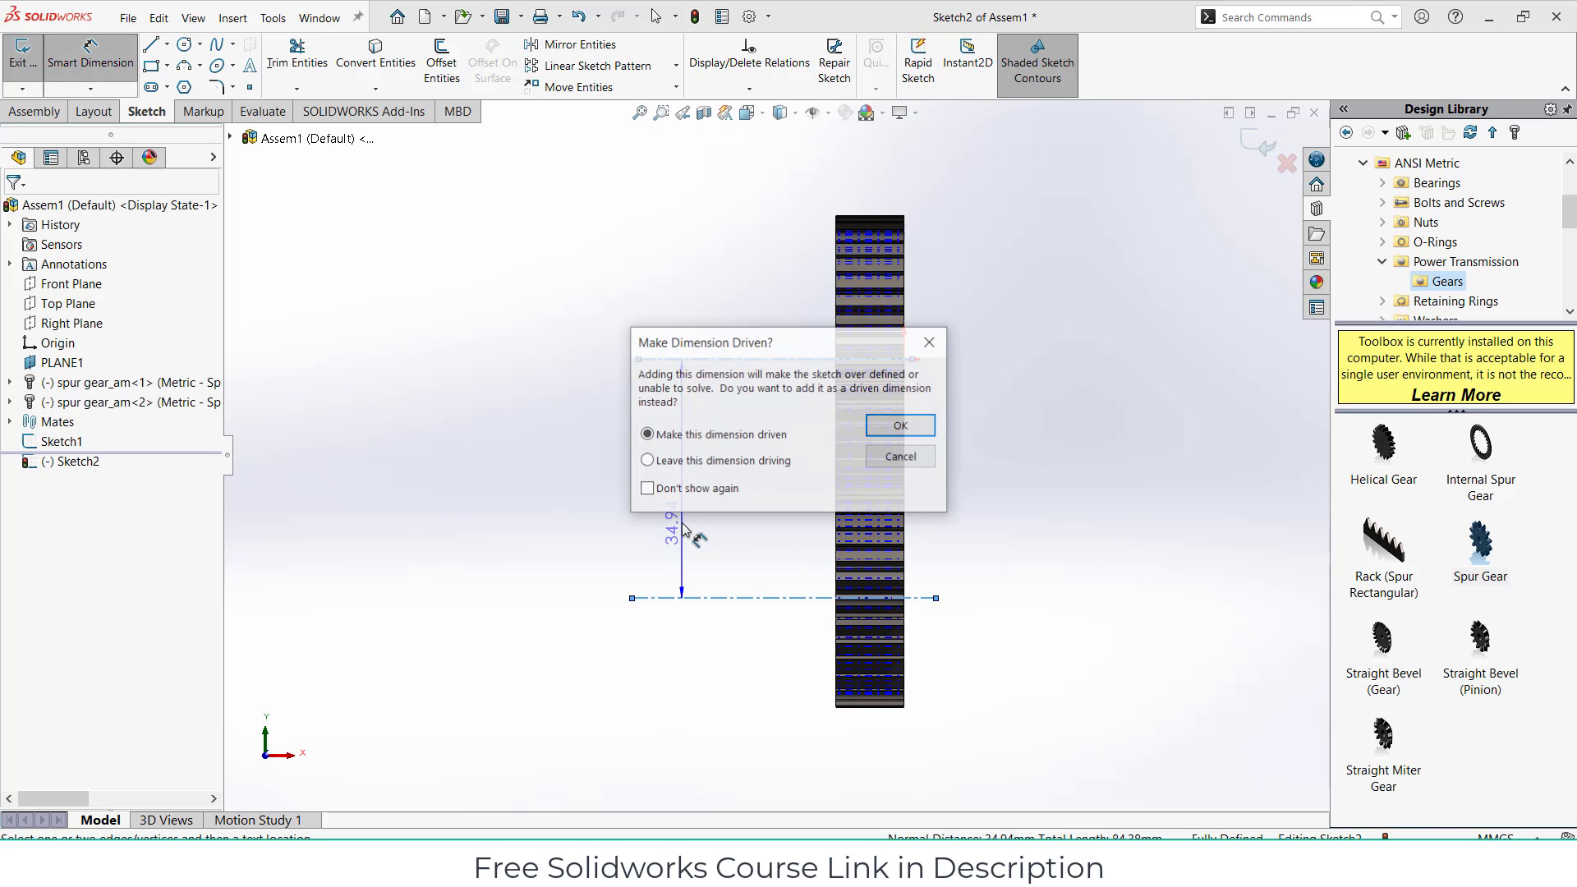
pyautogui.click(912, 462)
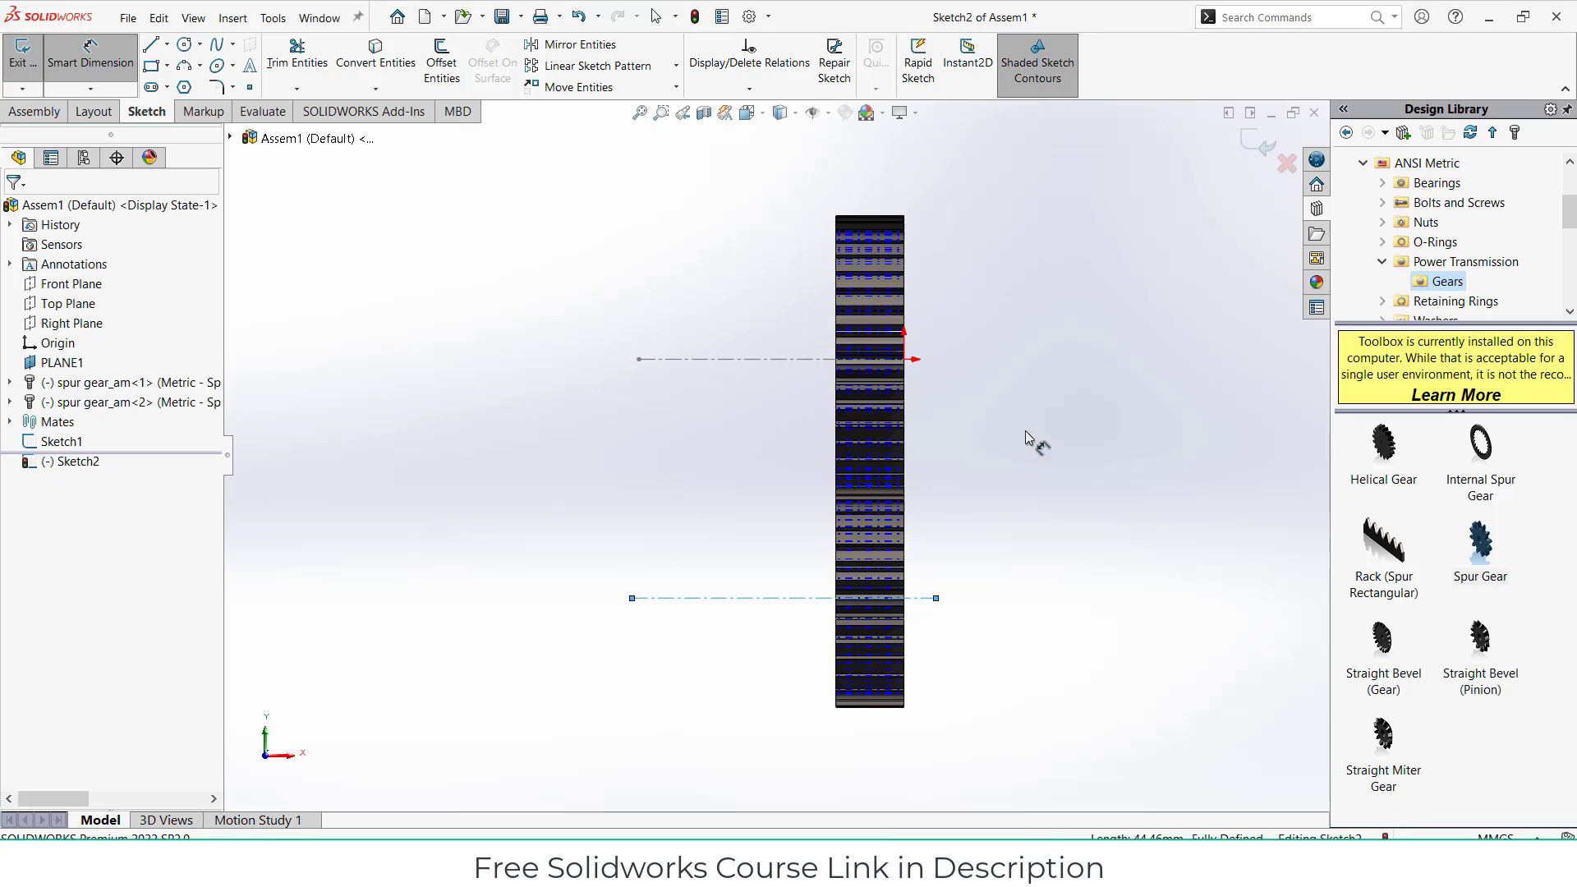
# Step: Try to dimension the new lower centerline from the assembly origin
pyautogui.click(931, 599)
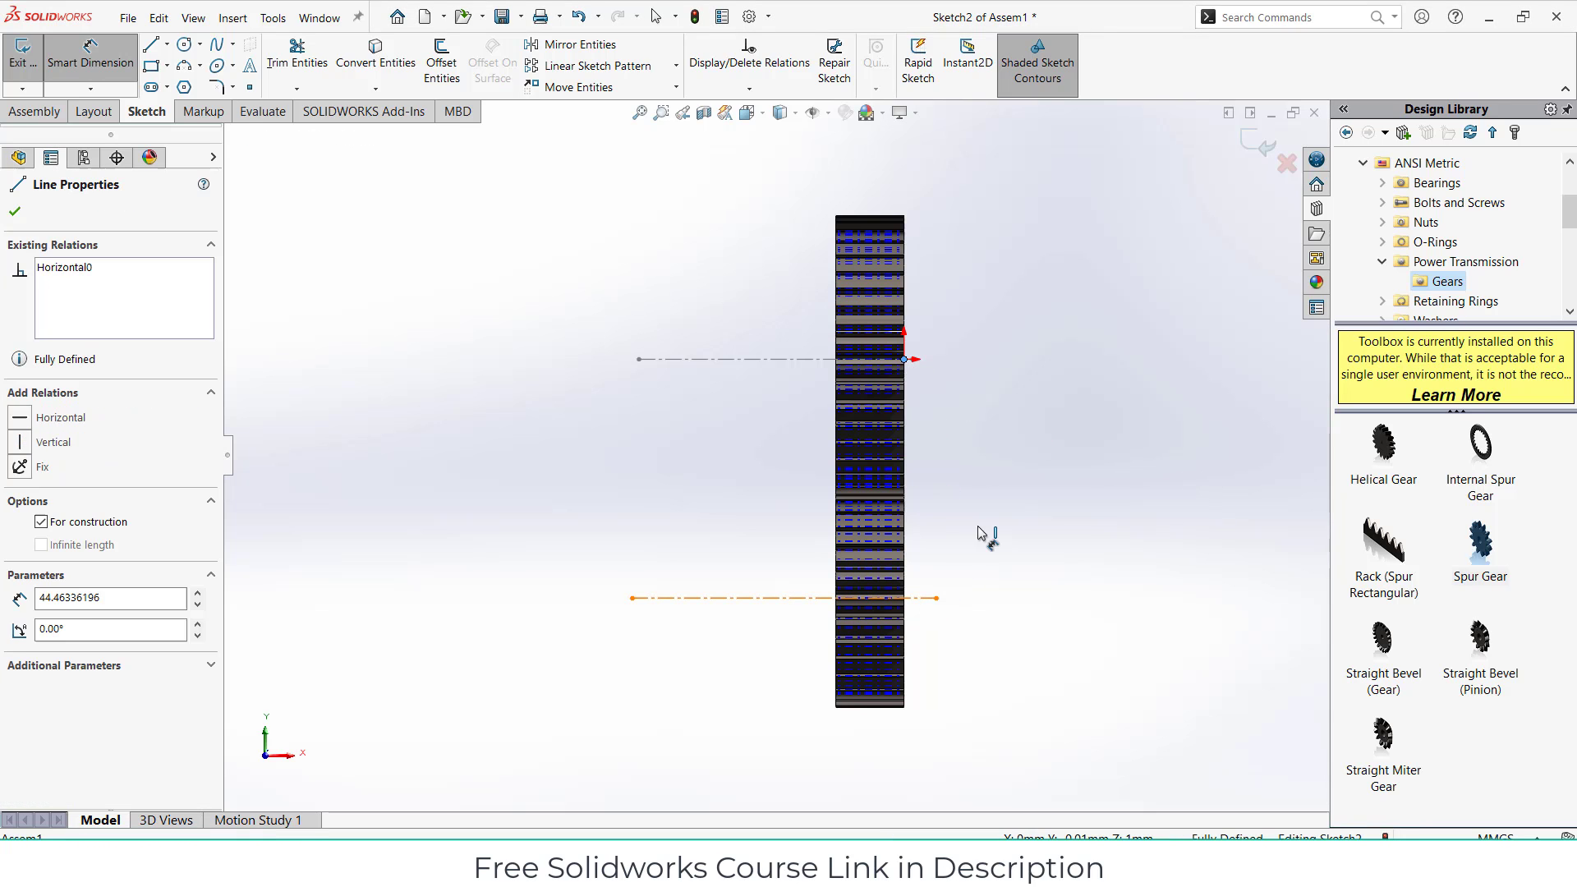
pyautogui.click(994, 528)
pyautogui.click(901, 457)
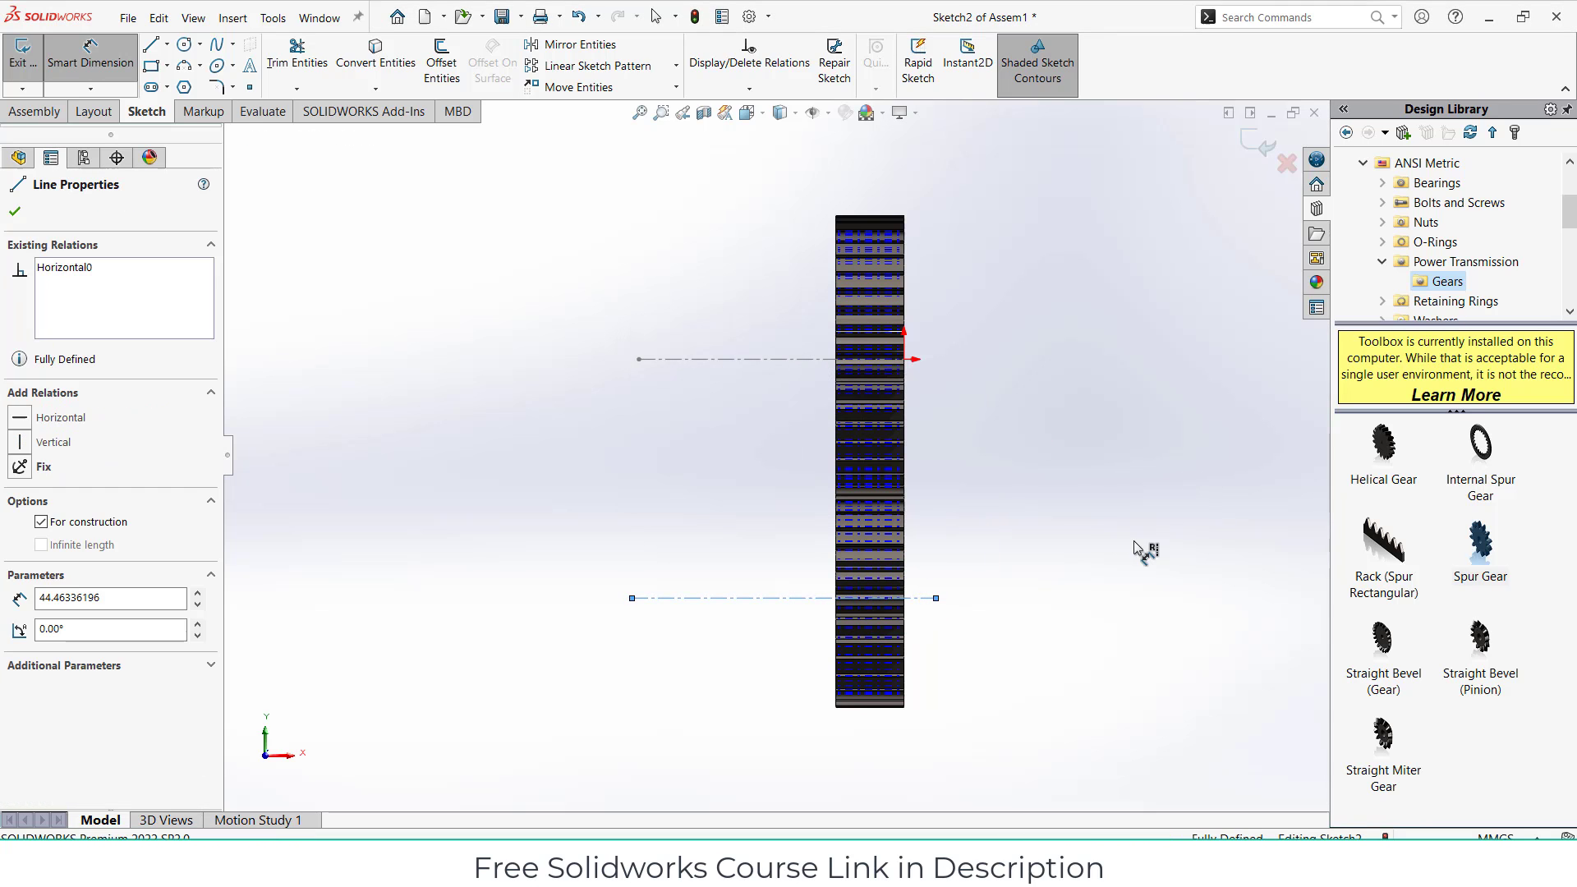
# Step: Try to dimension the distance between the lower centerline and the existing centerline with the gears seen at an angle
pyautogui.moveTo(1142, 553); pyautogui.dragTo(1085, 567, button='middle')
pyautogui.moveTo(1084, 562); pyautogui.dragTo(1083, 546, button='right')
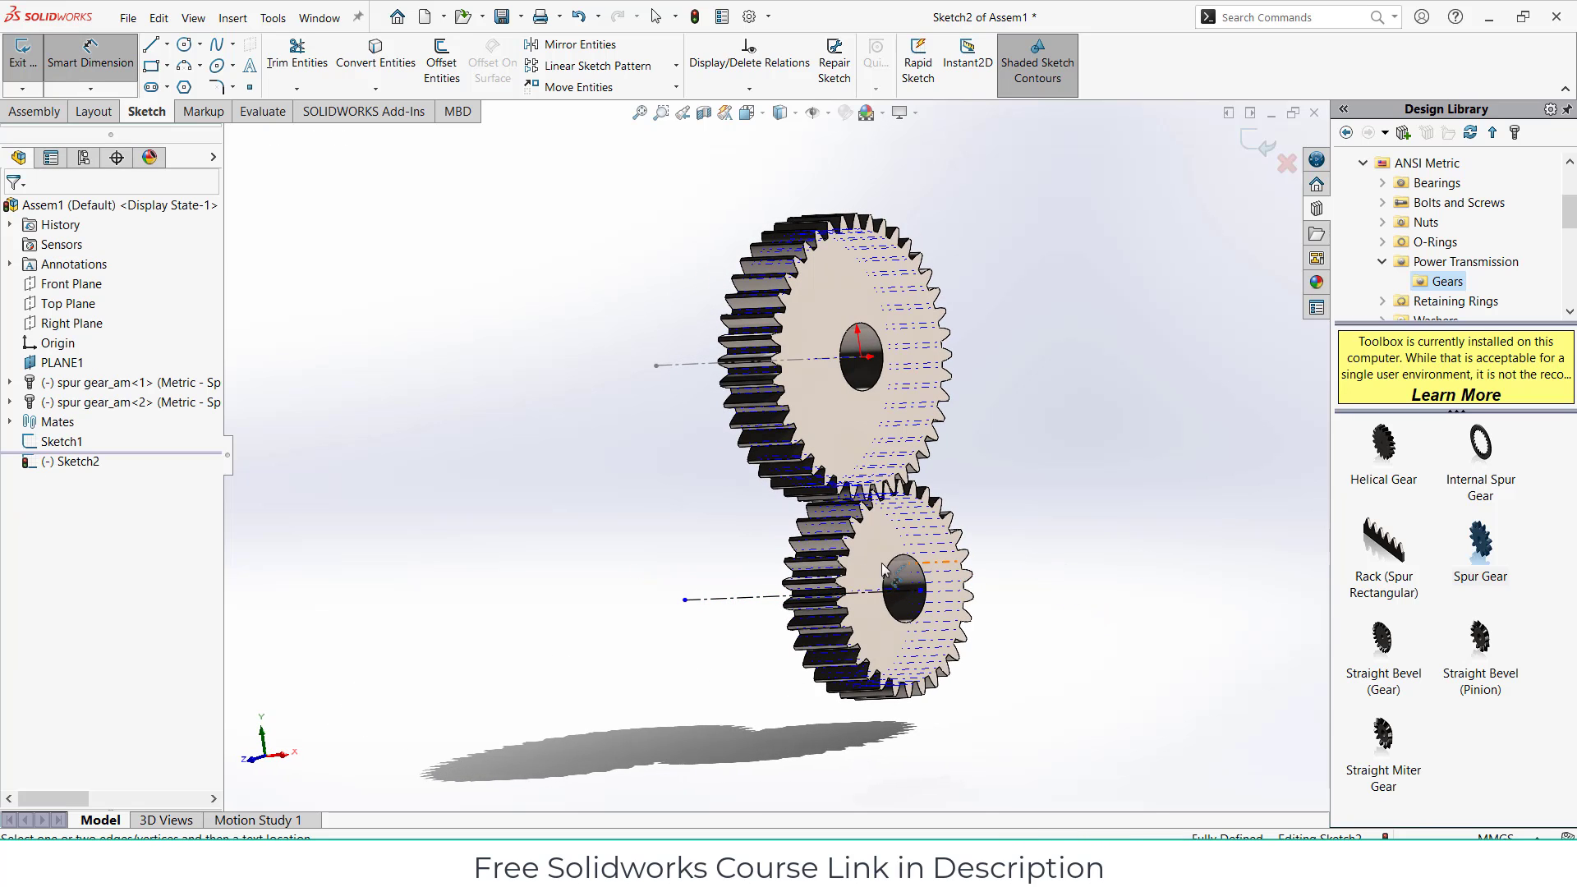
pyautogui.click(760, 598)
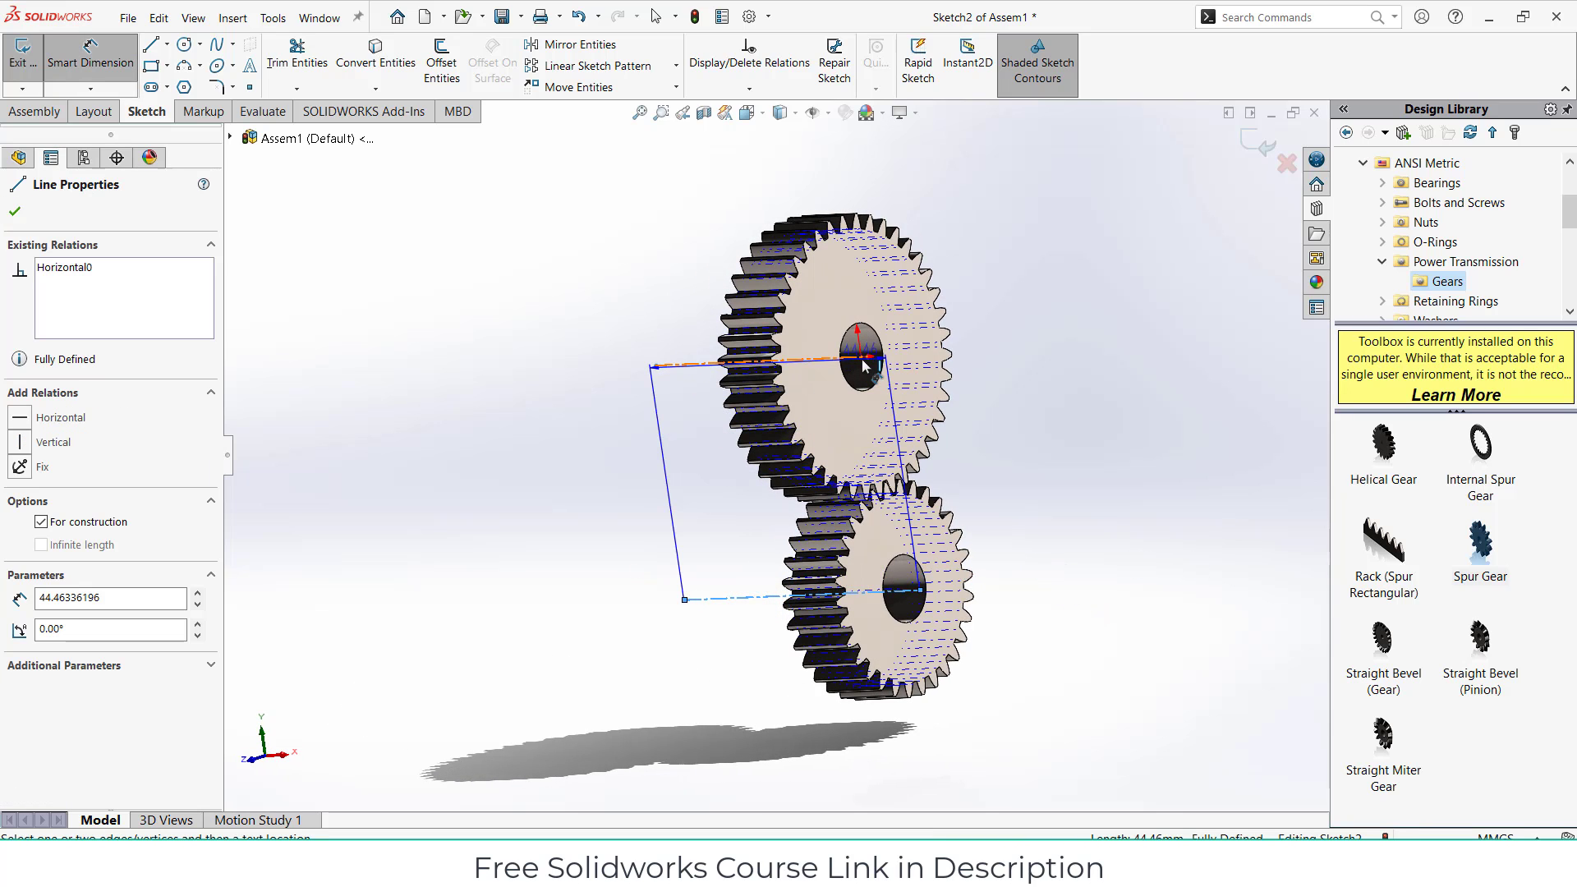
pyautogui.click(865, 362)
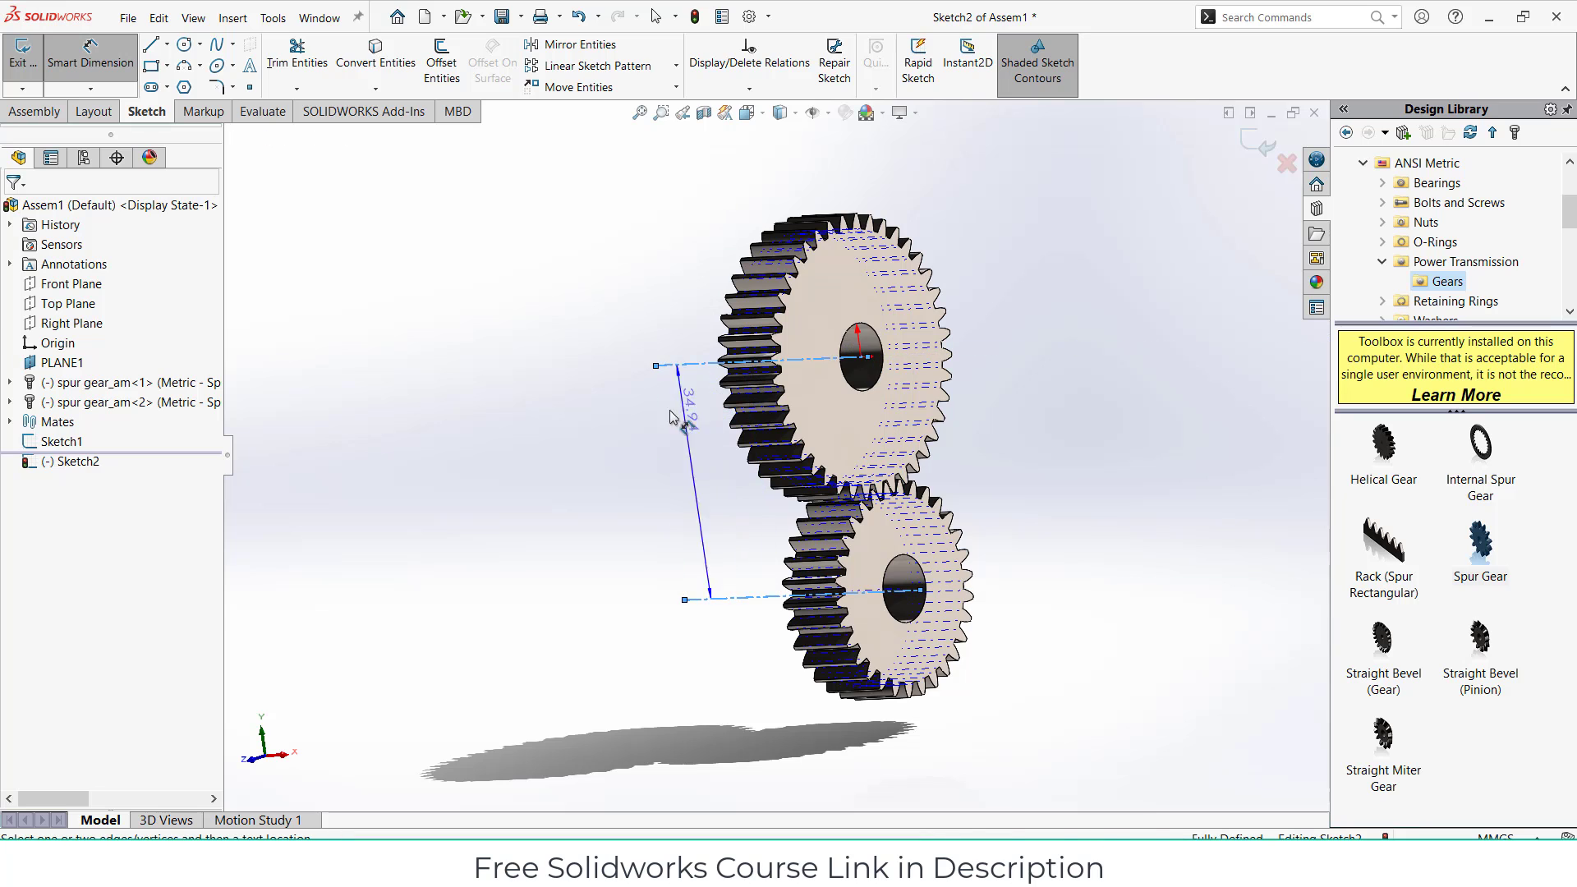
pyautogui.click(656, 417)
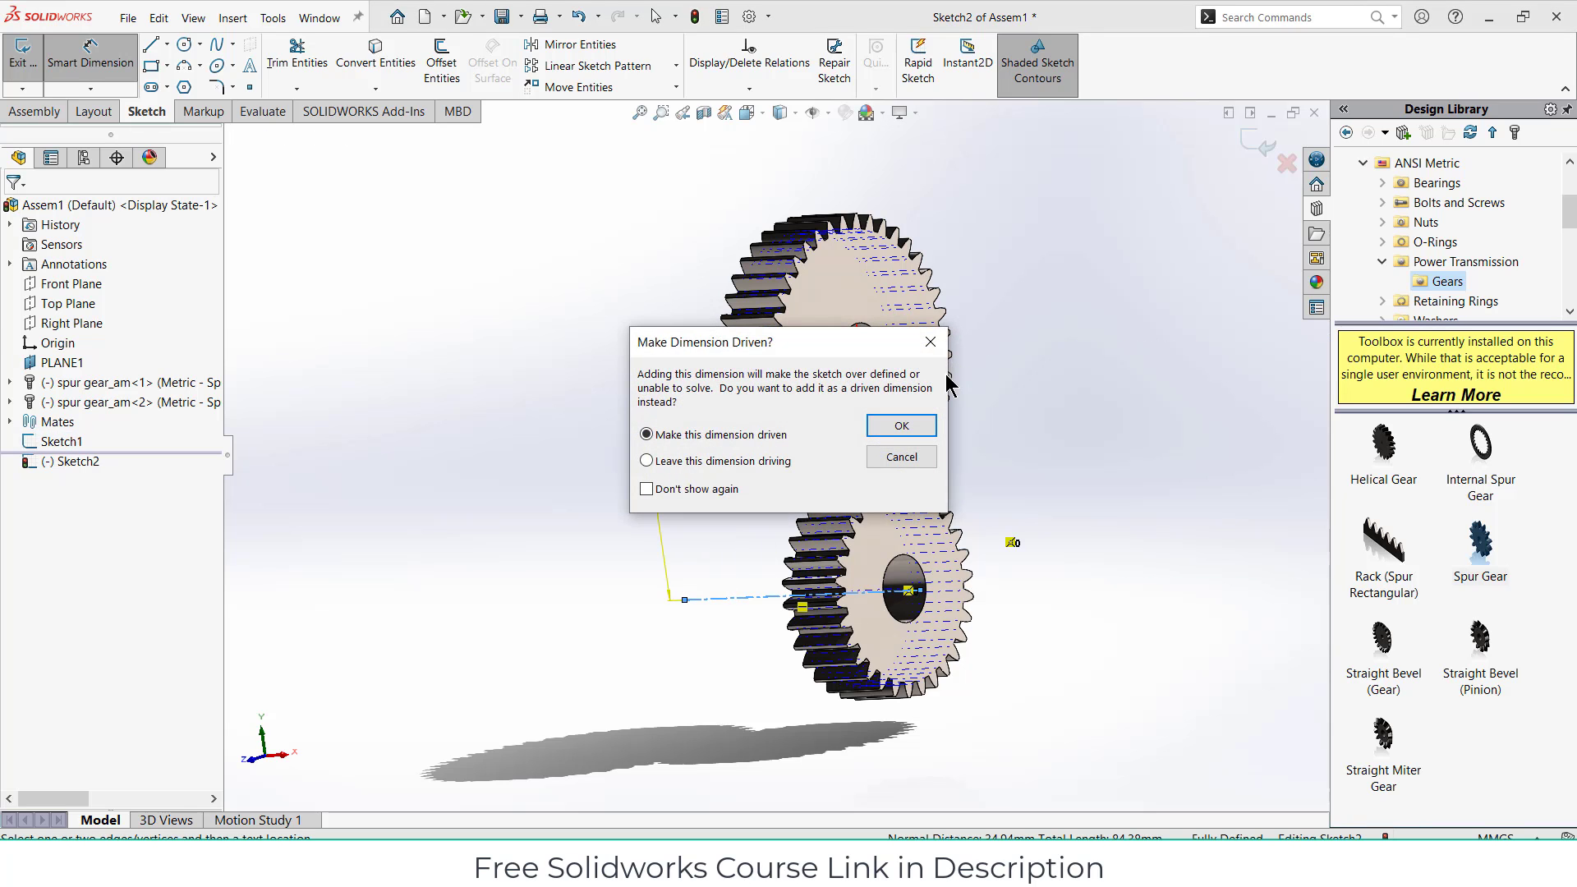
pyautogui.click(936, 342)
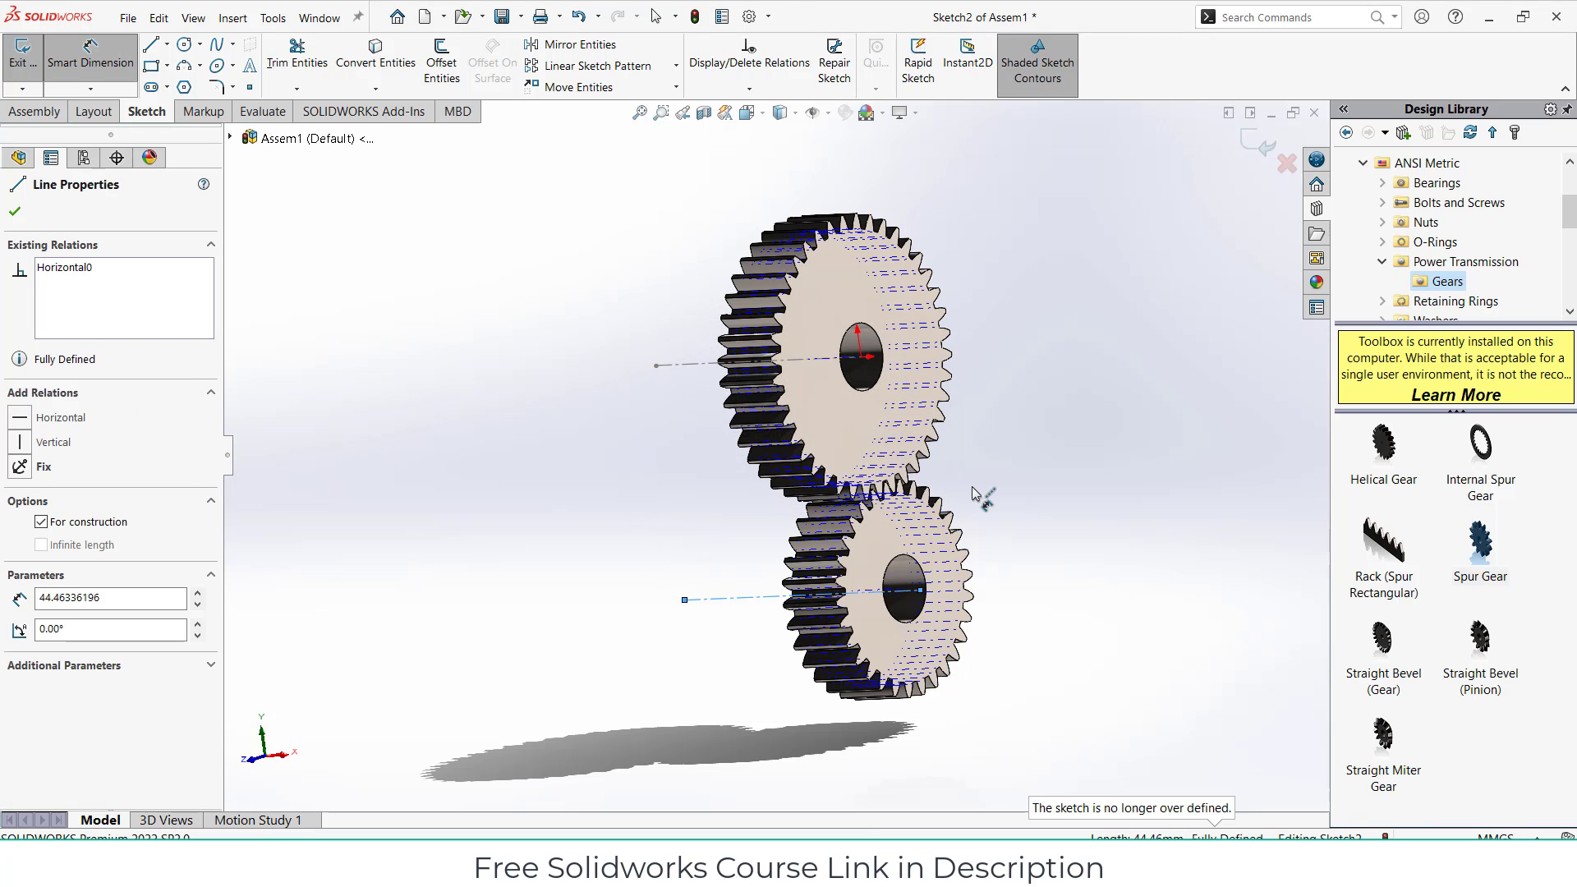
pyautogui.hotkey('ctrl', '8')
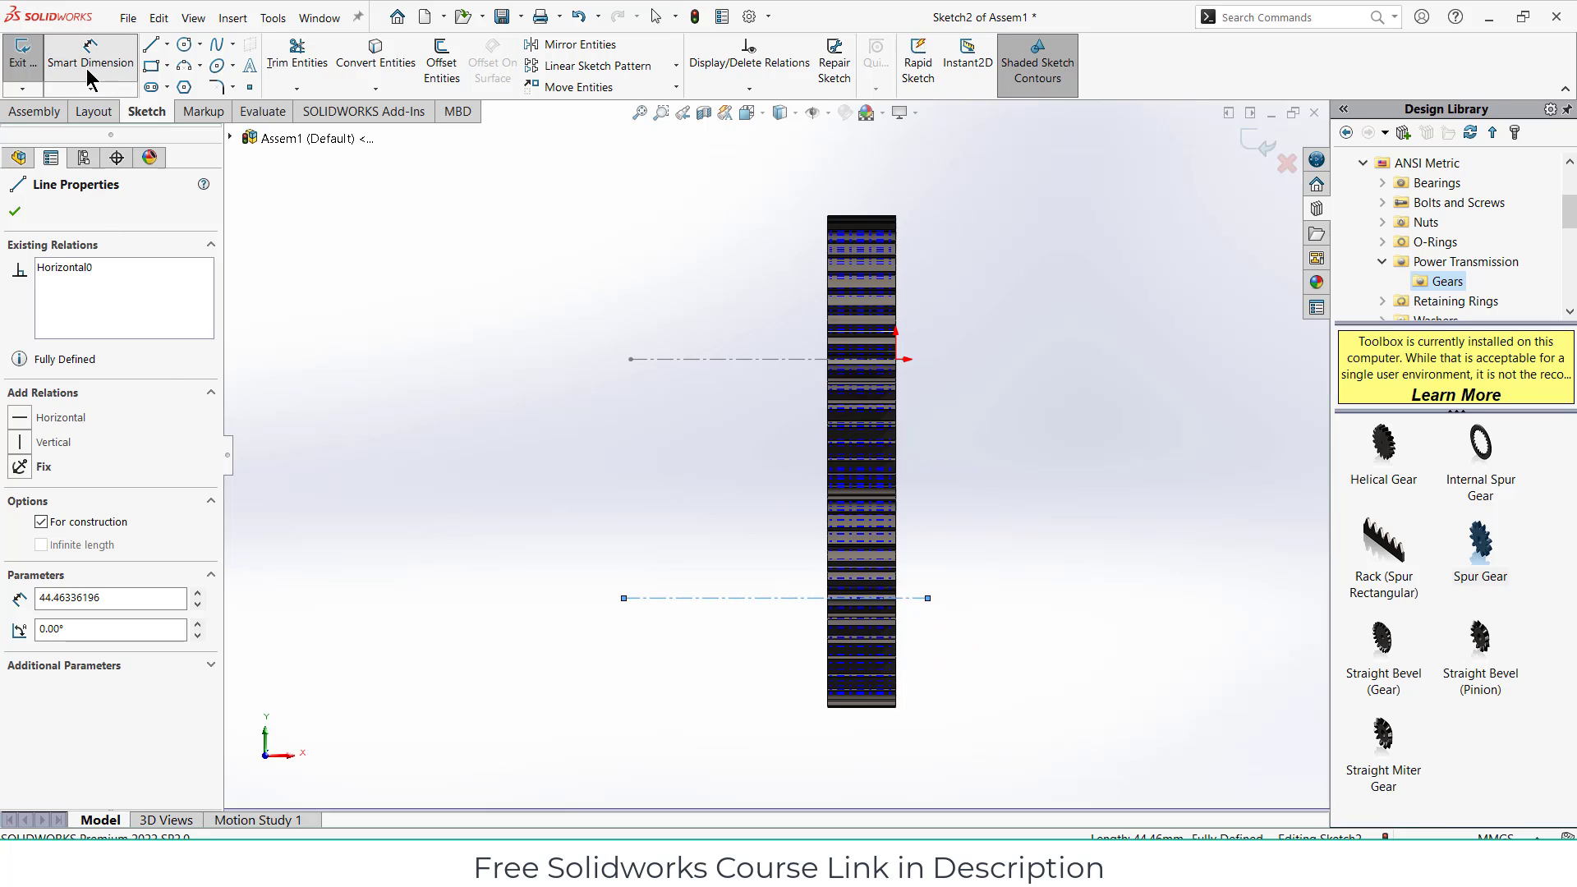
# Step: Remove the coincident relations from the lower centerline and move the line slightly downward
pyautogui.click(723, 605)
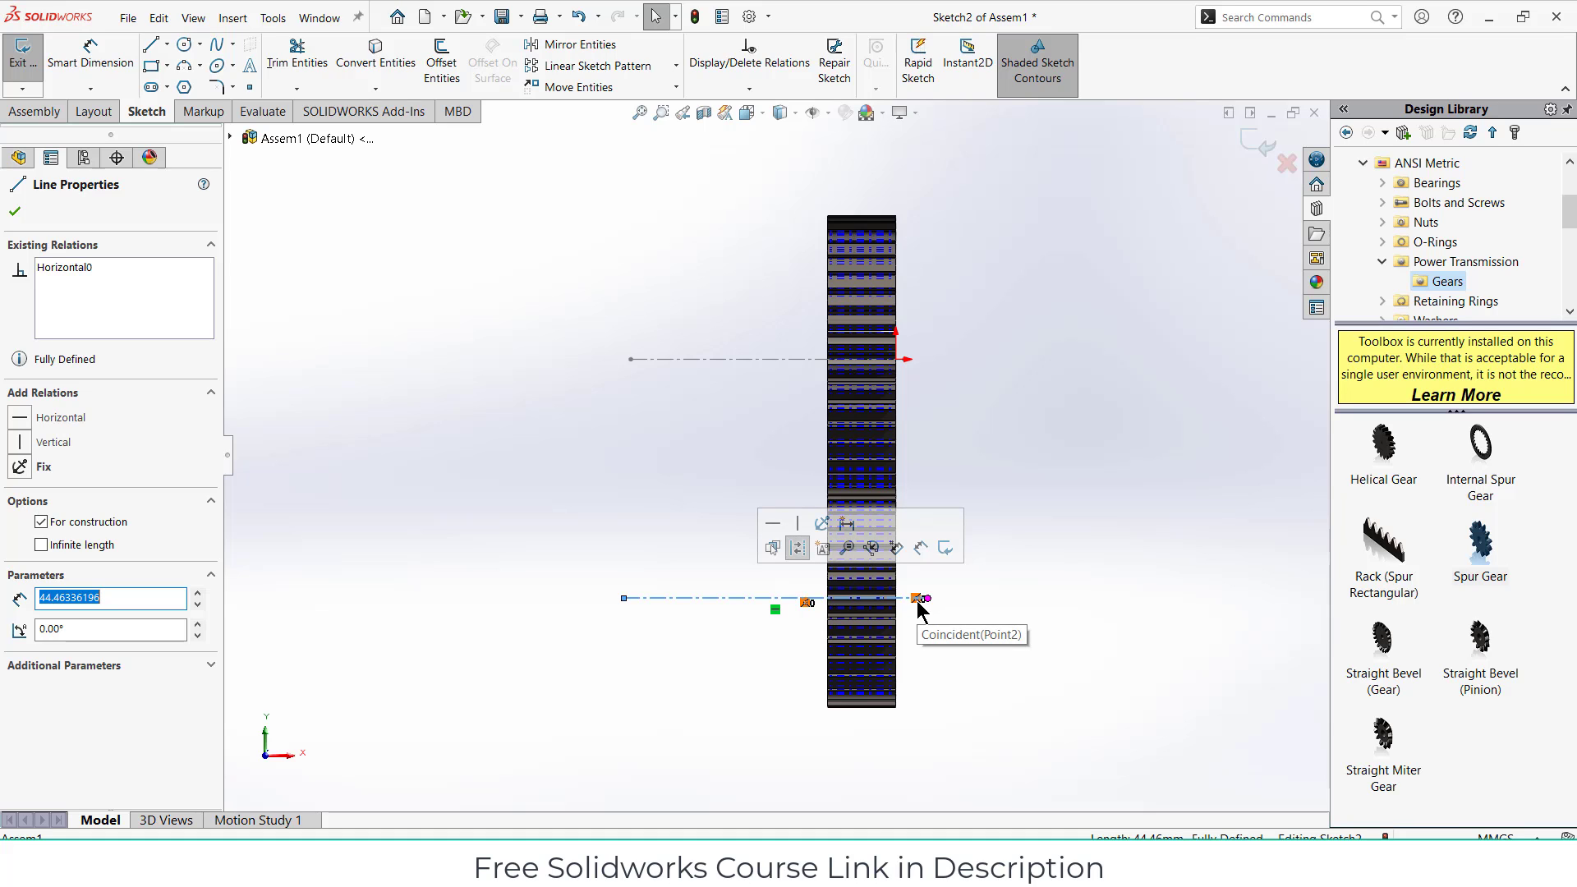
pyautogui.press('Escape')
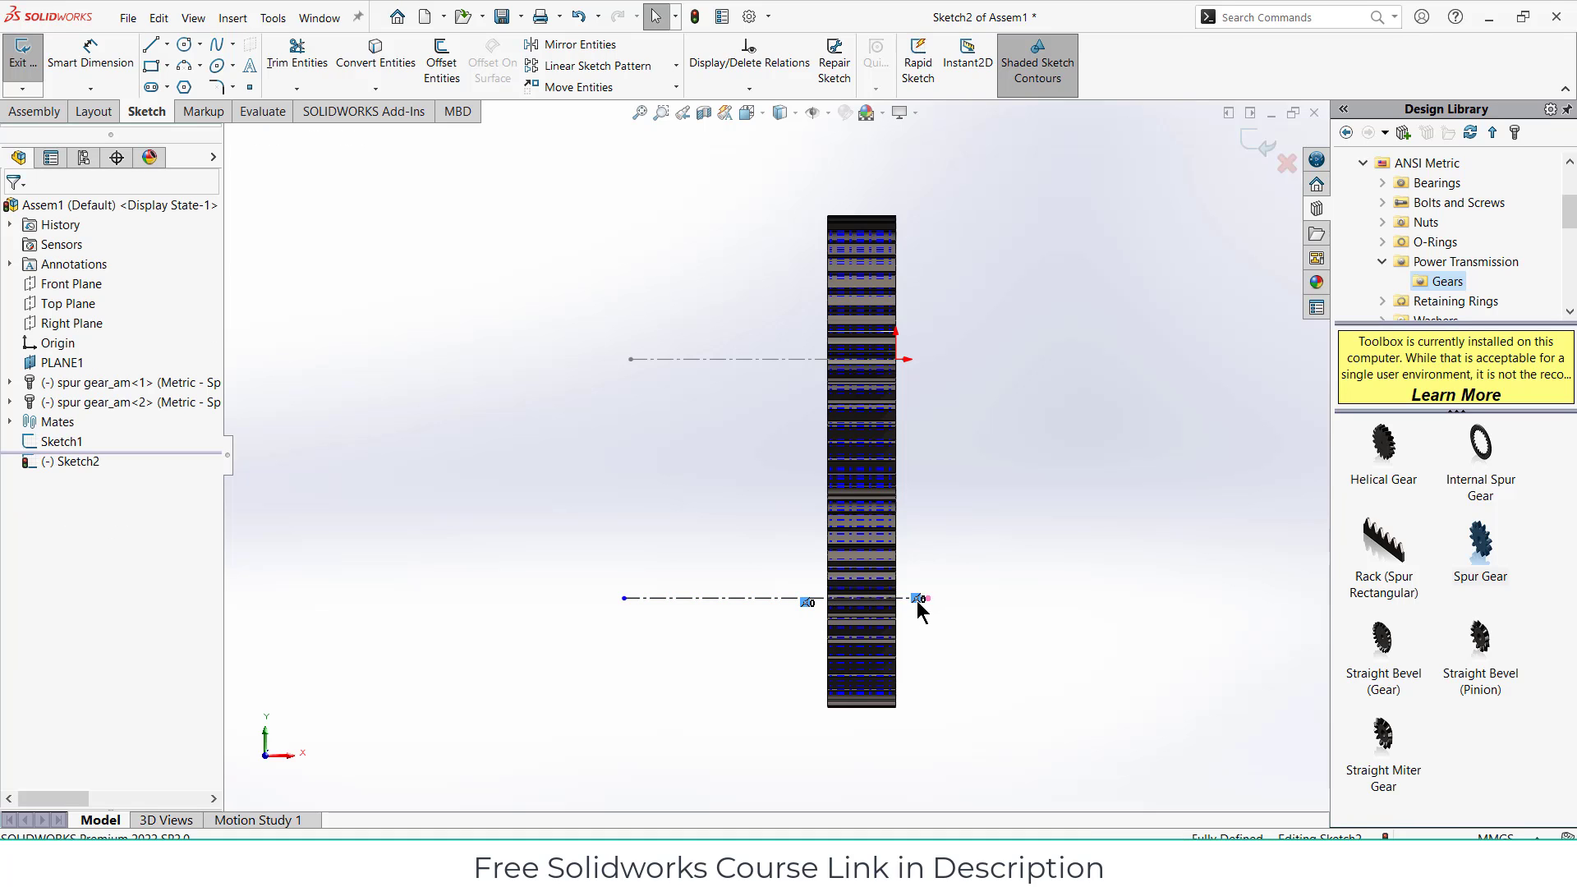
pyautogui.moveTo(779, 606)
pyautogui.mouseDown()
pyautogui.moveTo(781, 554)
pyautogui.moveTo(784, 615)
pyautogui.mouseUp()
pyautogui.click(655, 473)
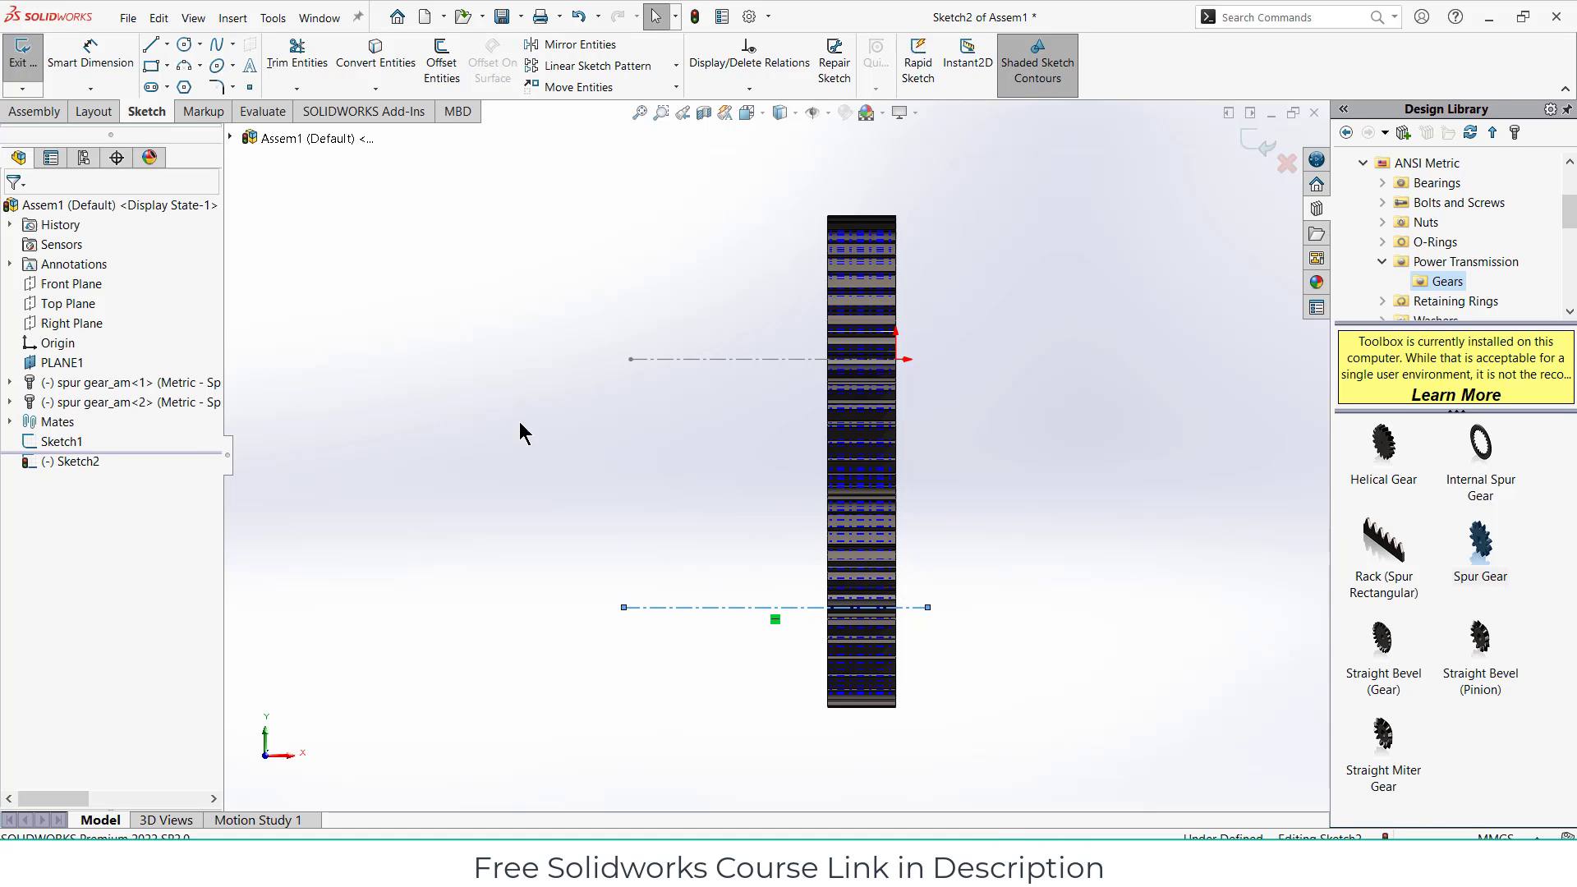
# Step: Dimension the vertical distance between the two centerlines as 35 mm and exit the sketch
pyautogui.click(90, 56)
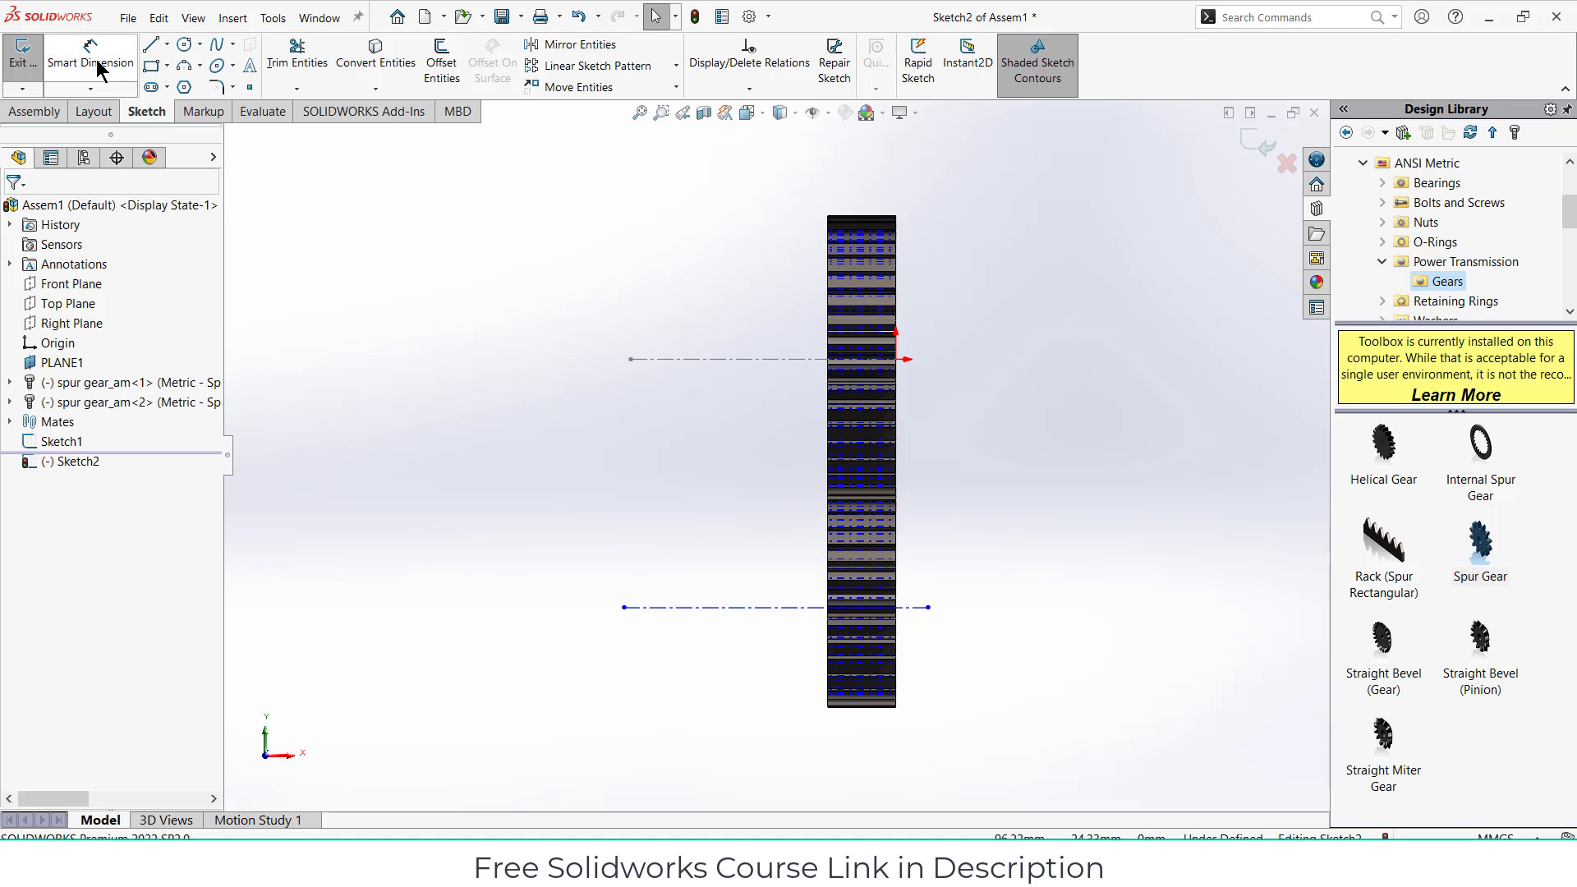
pyautogui.click(754, 360)
pyautogui.click(792, 607)
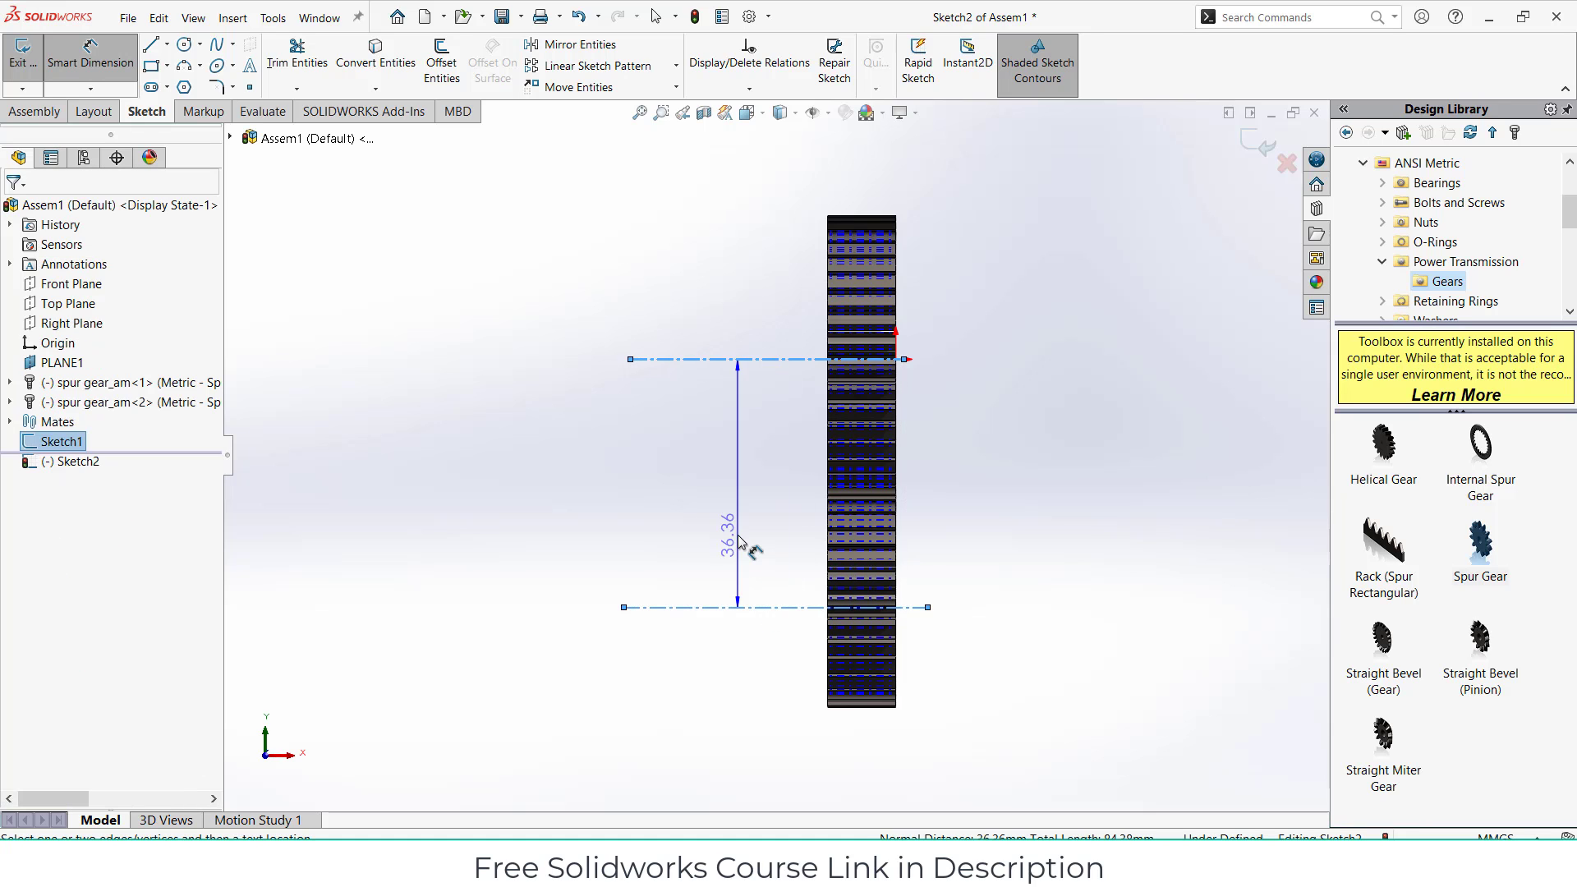
pyautogui.click(738, 540)
pyautogui.write('35')
pyautogui.press('Return')
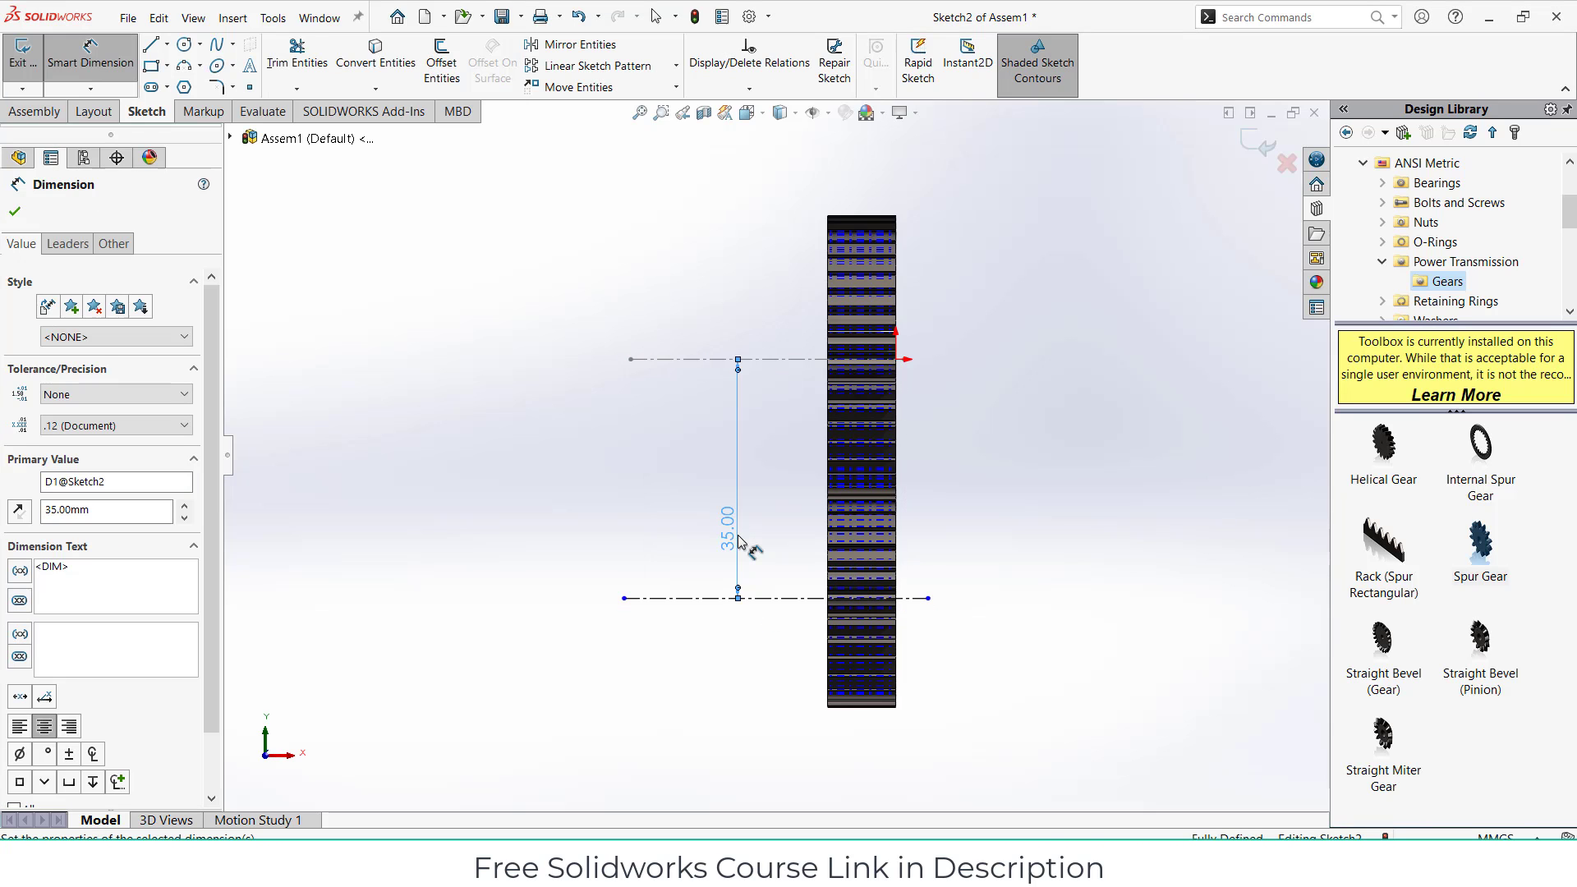
pyautogui.click(1250, 142)
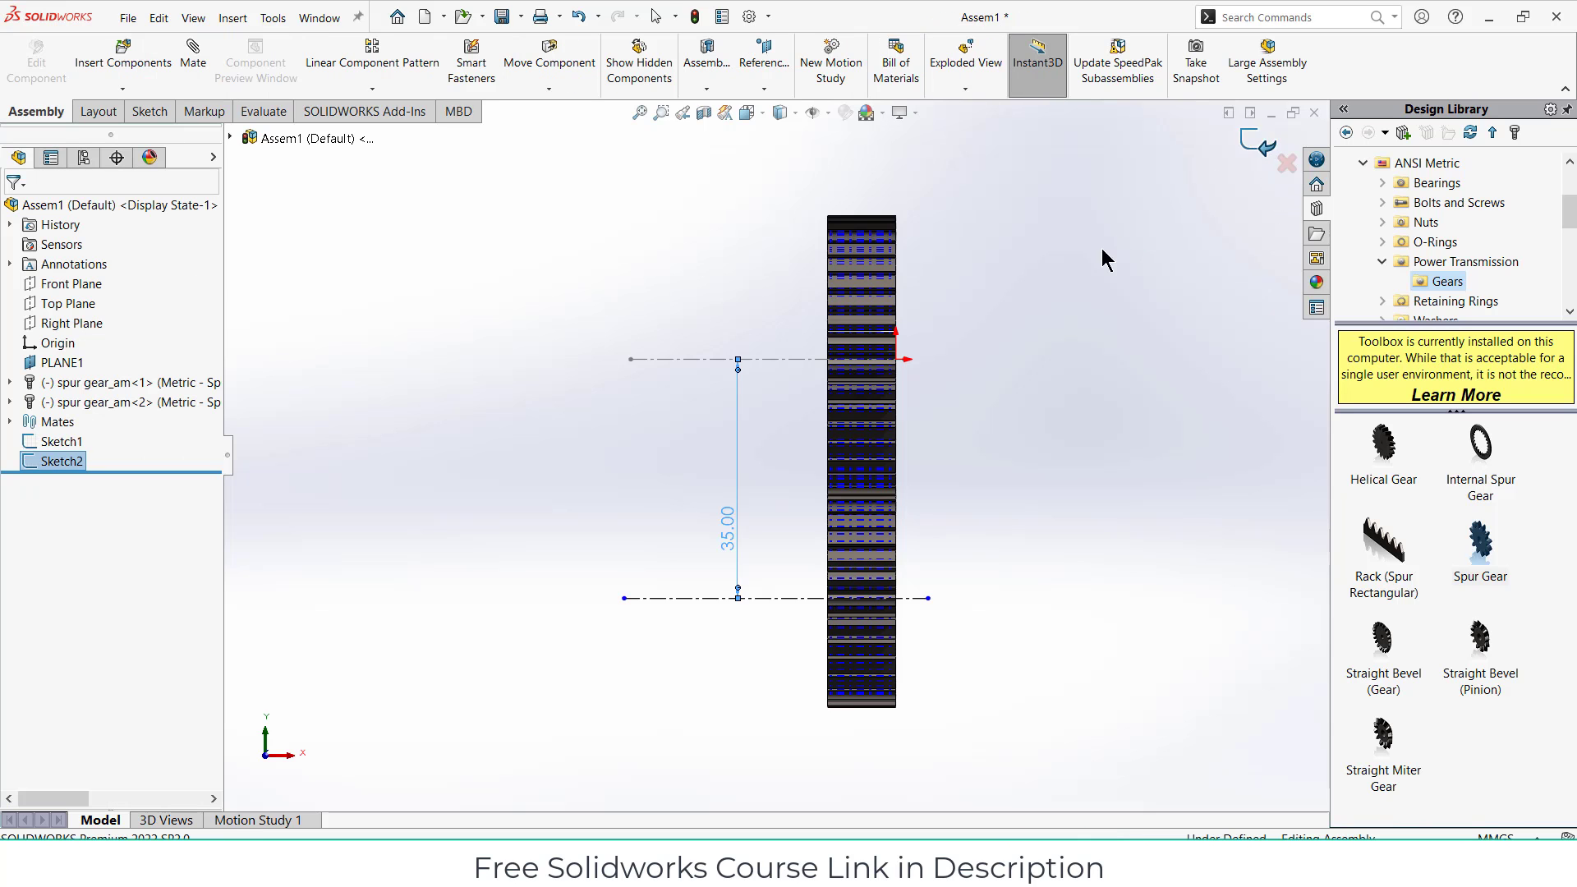
# Step: Add a concentric mate between the 30-tooth gear's bore and the lower centerline, choosing to break other mates to satisfy it
pyautogui.moveTo(1127, 423); pyautogui.dragTo(1092, 363, button='middle')
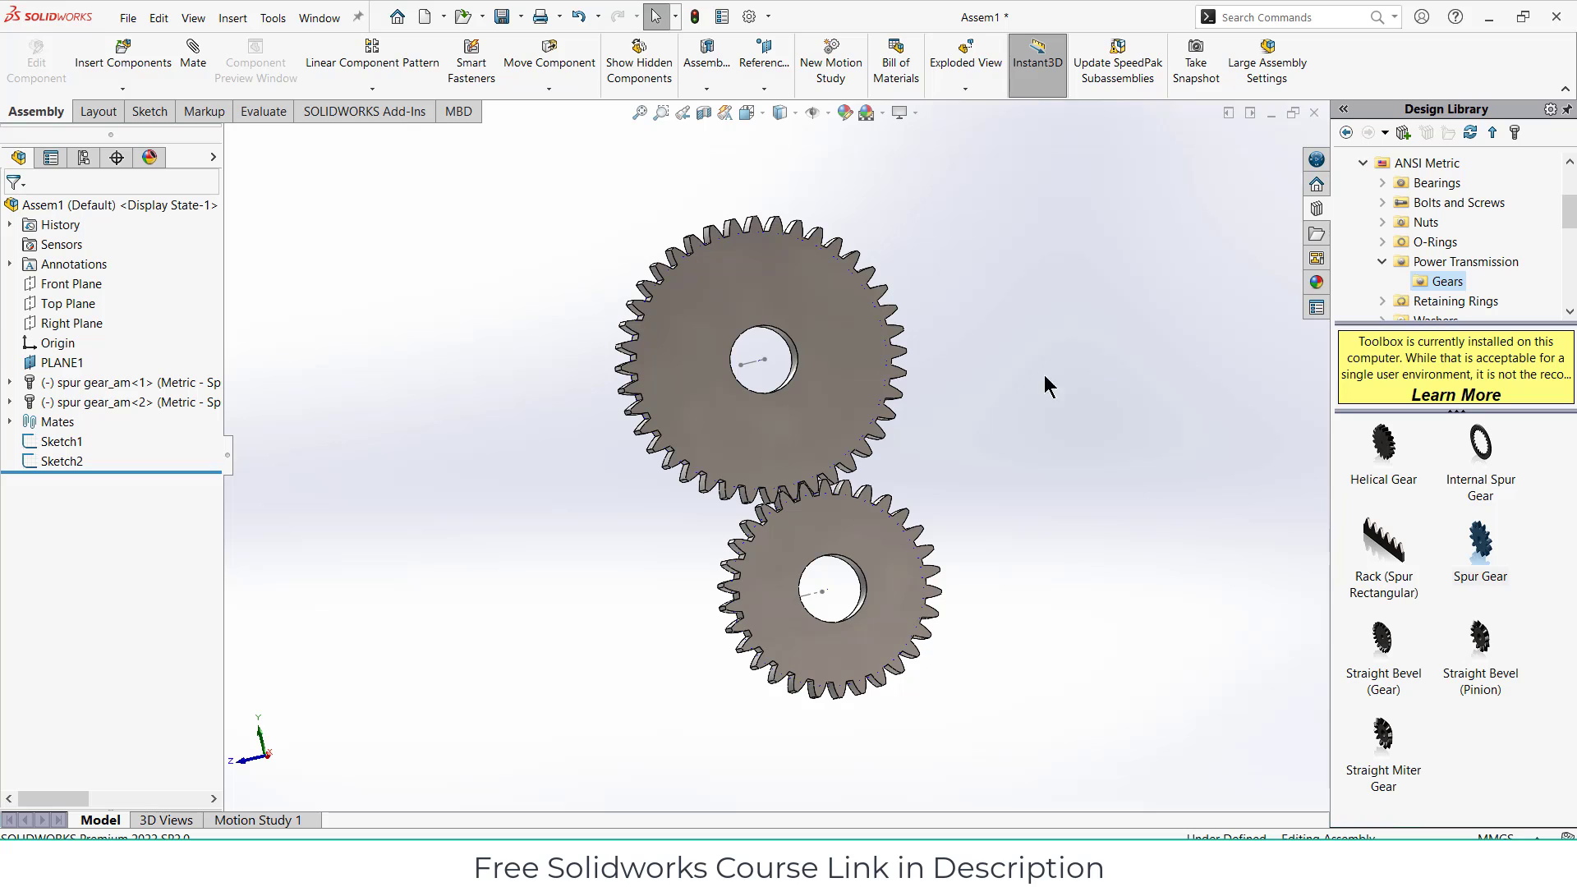
pyautogui.click(195, 52)
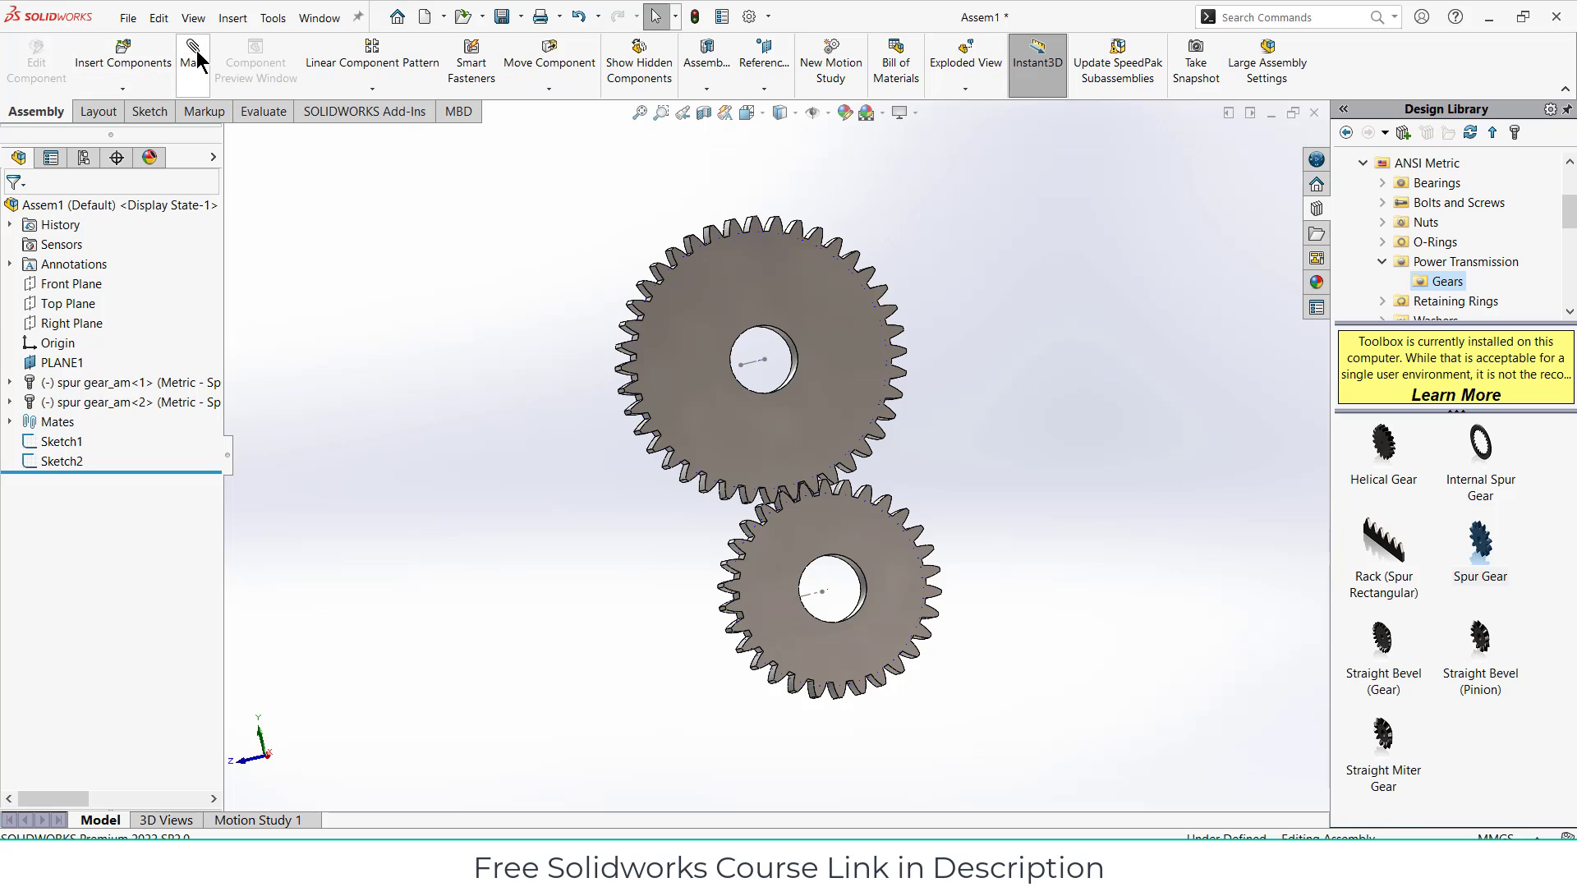
pyautogui.scroll(-4, 850, 567)
pyautogui.click(855, 547)
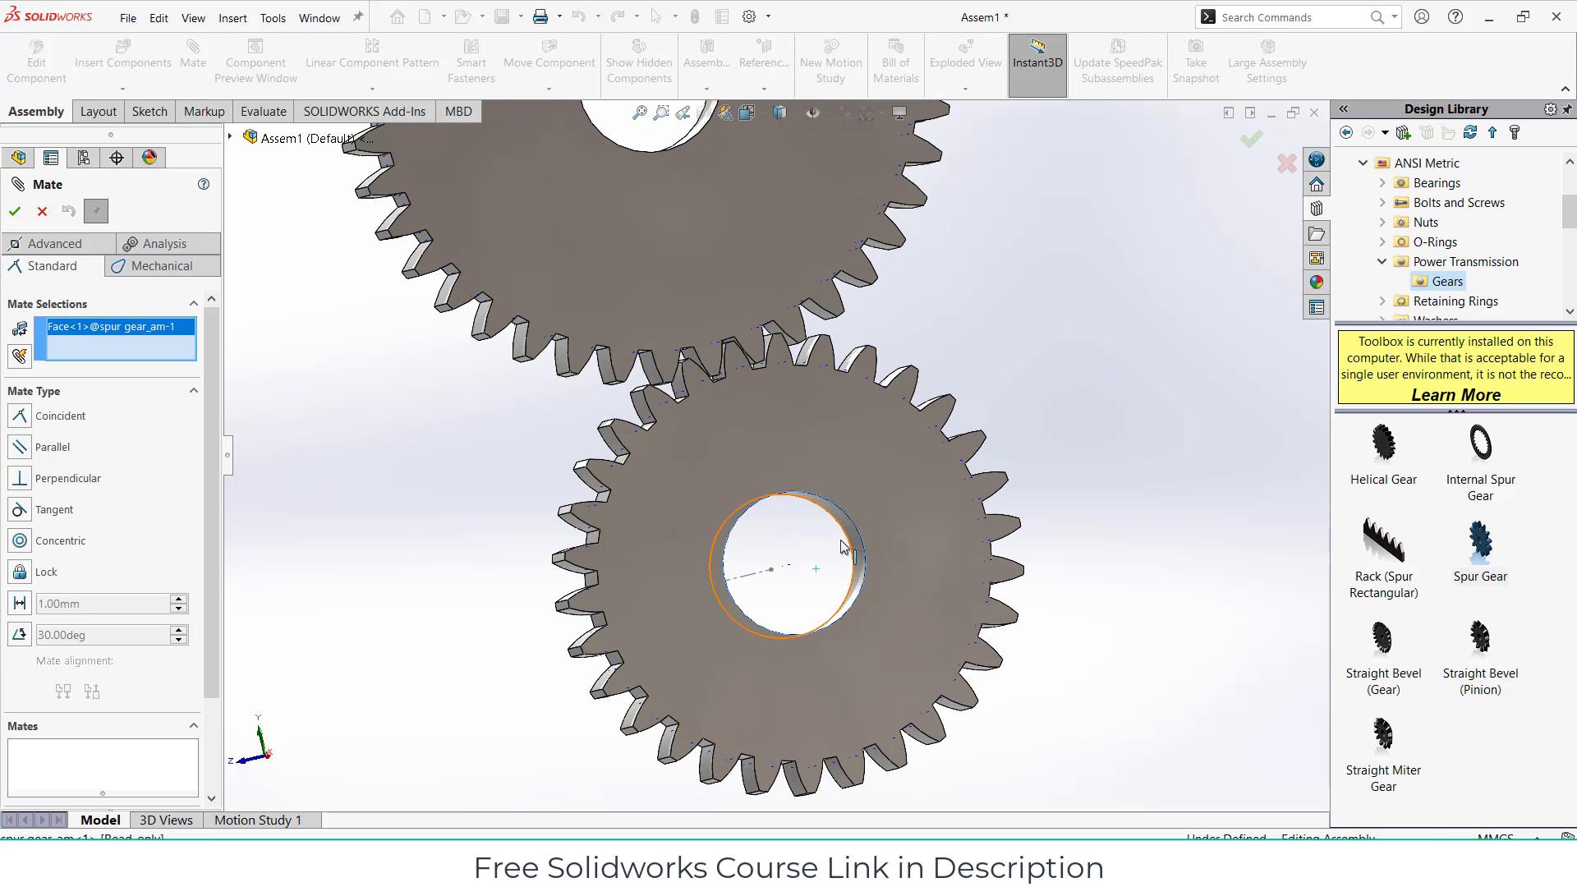
pyautogui.click(753, 577)
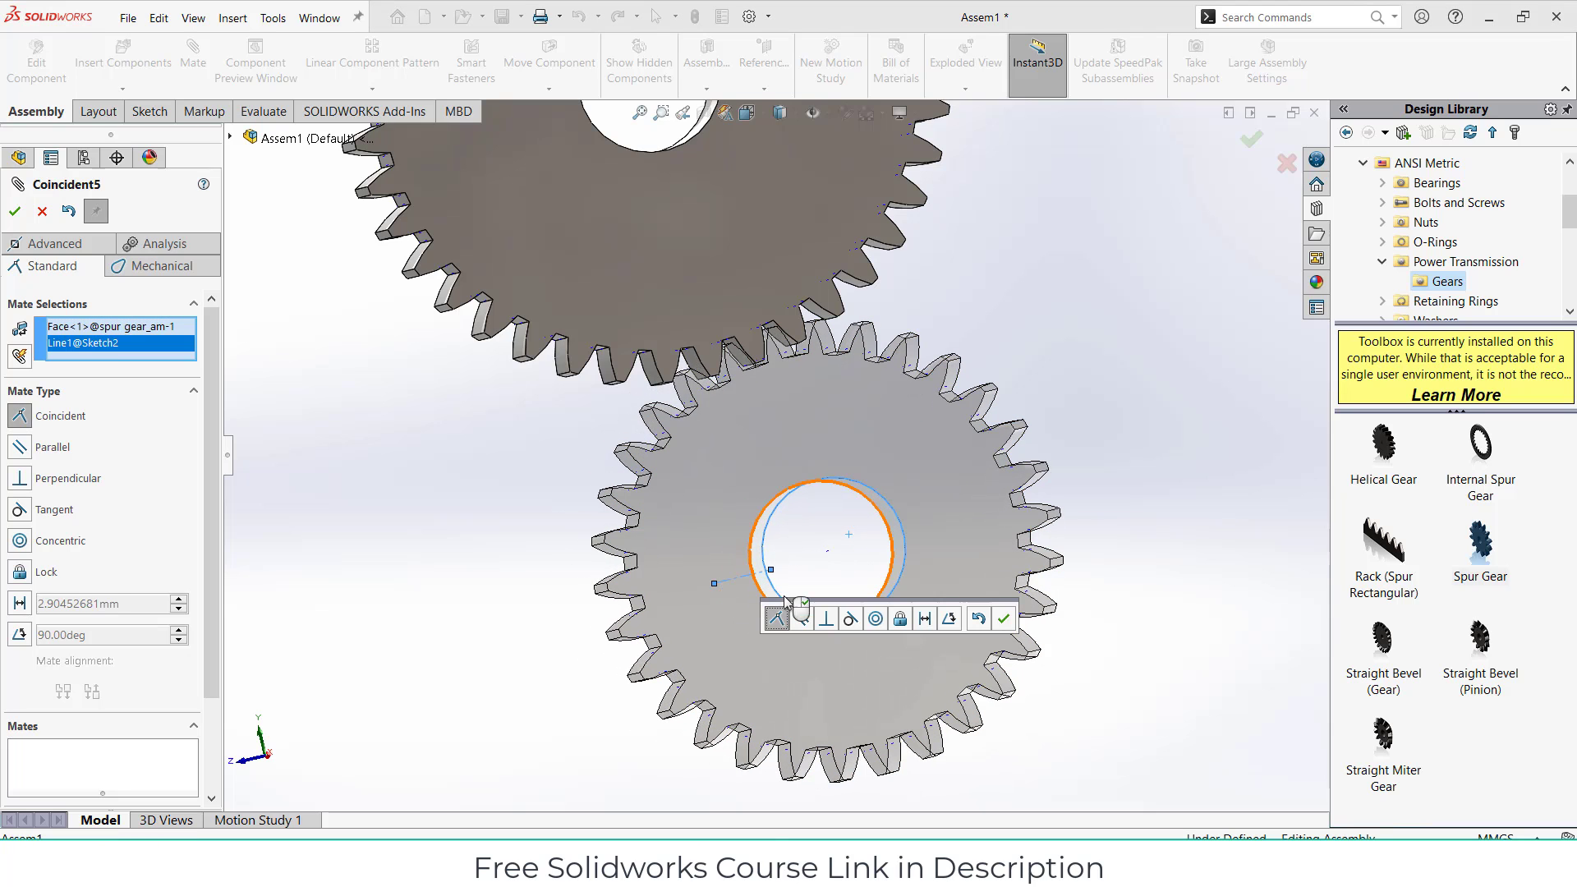
pyautogui.click(876, 619)
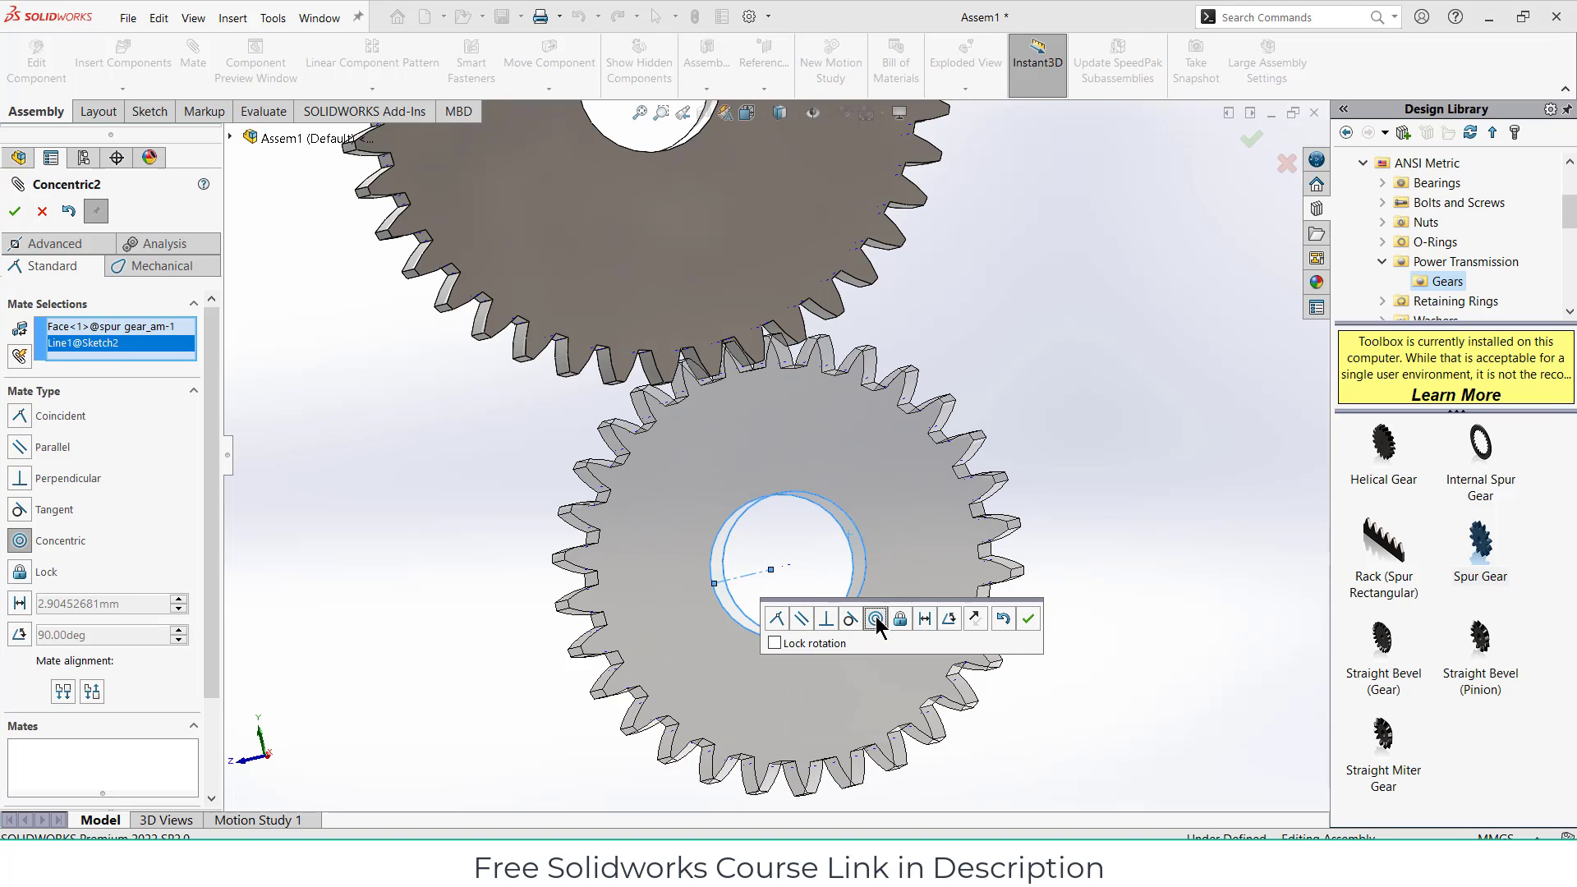
pyautogui.click(1028, 621)
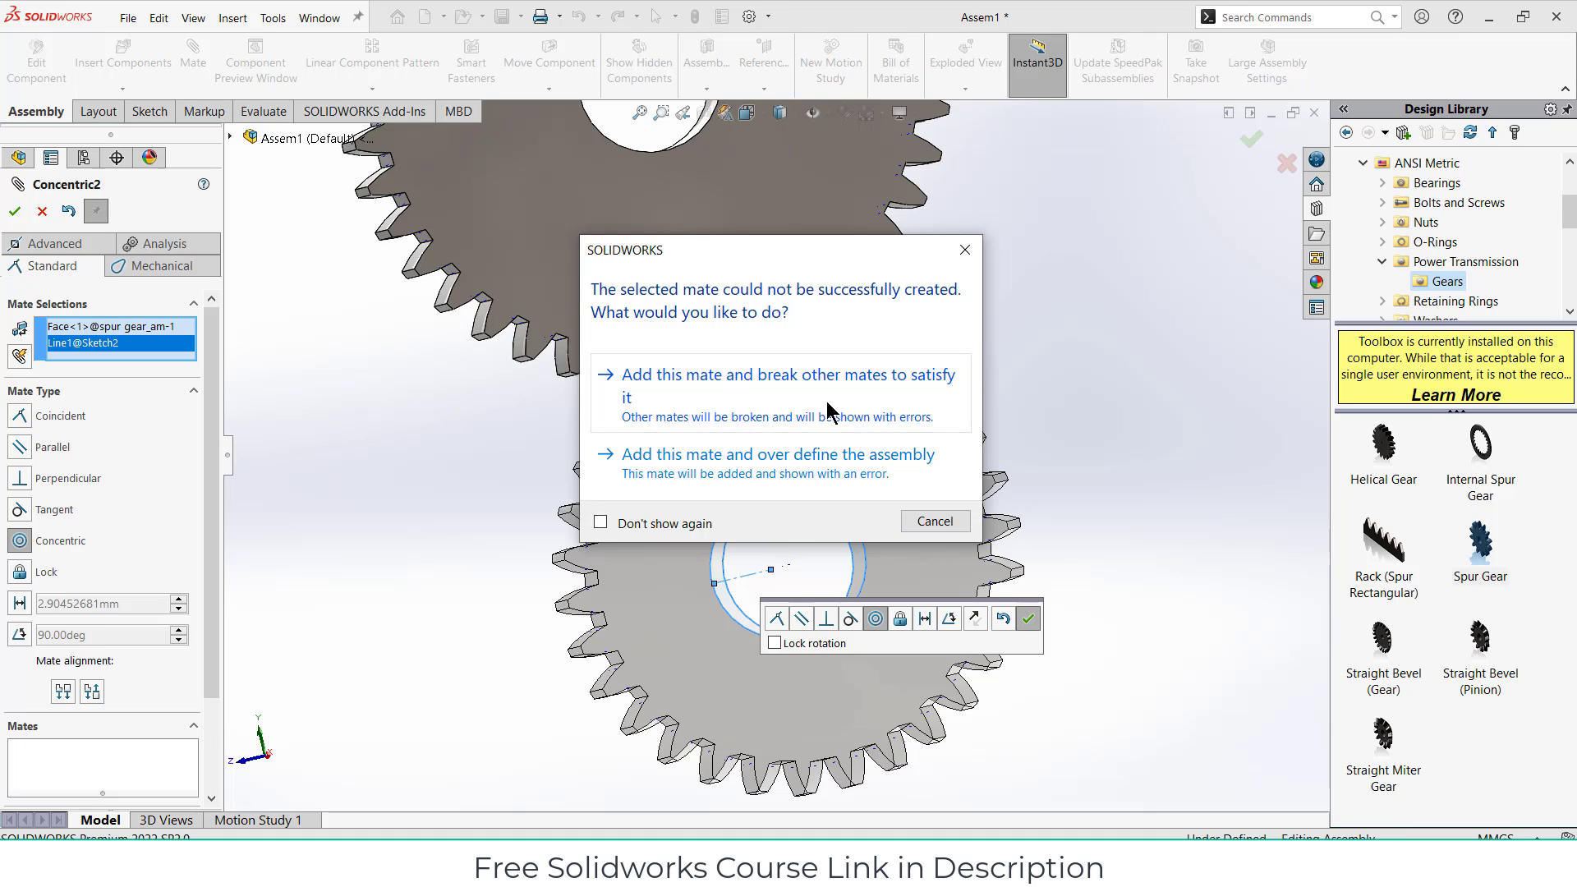
pyautogui.click(783, 401)
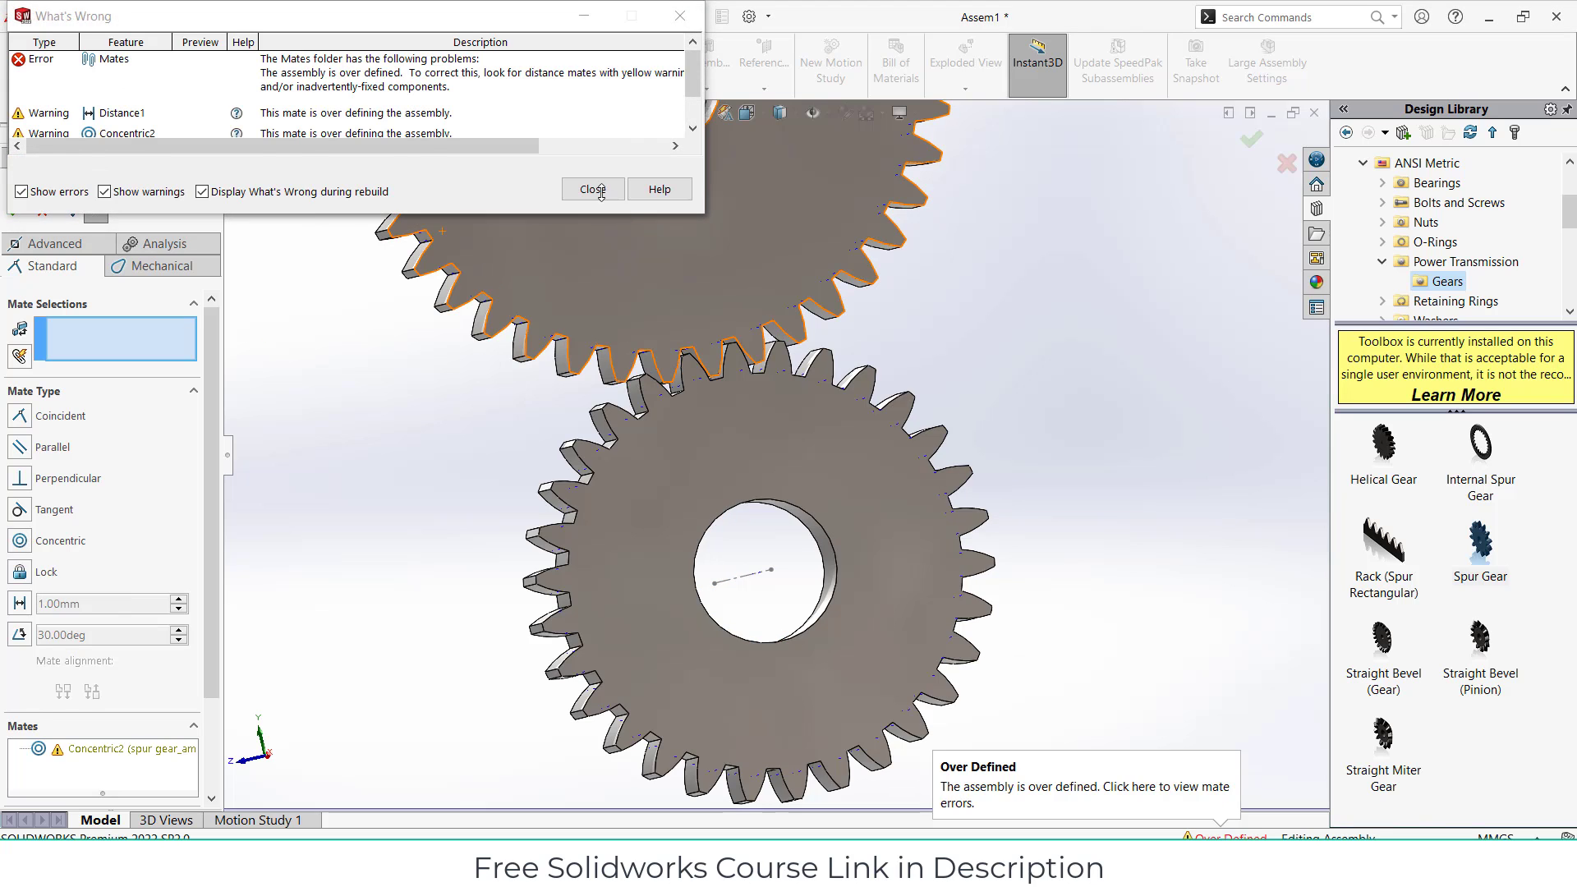
pyautogui.click(593, 190)
pyautogui.click(15, 212)
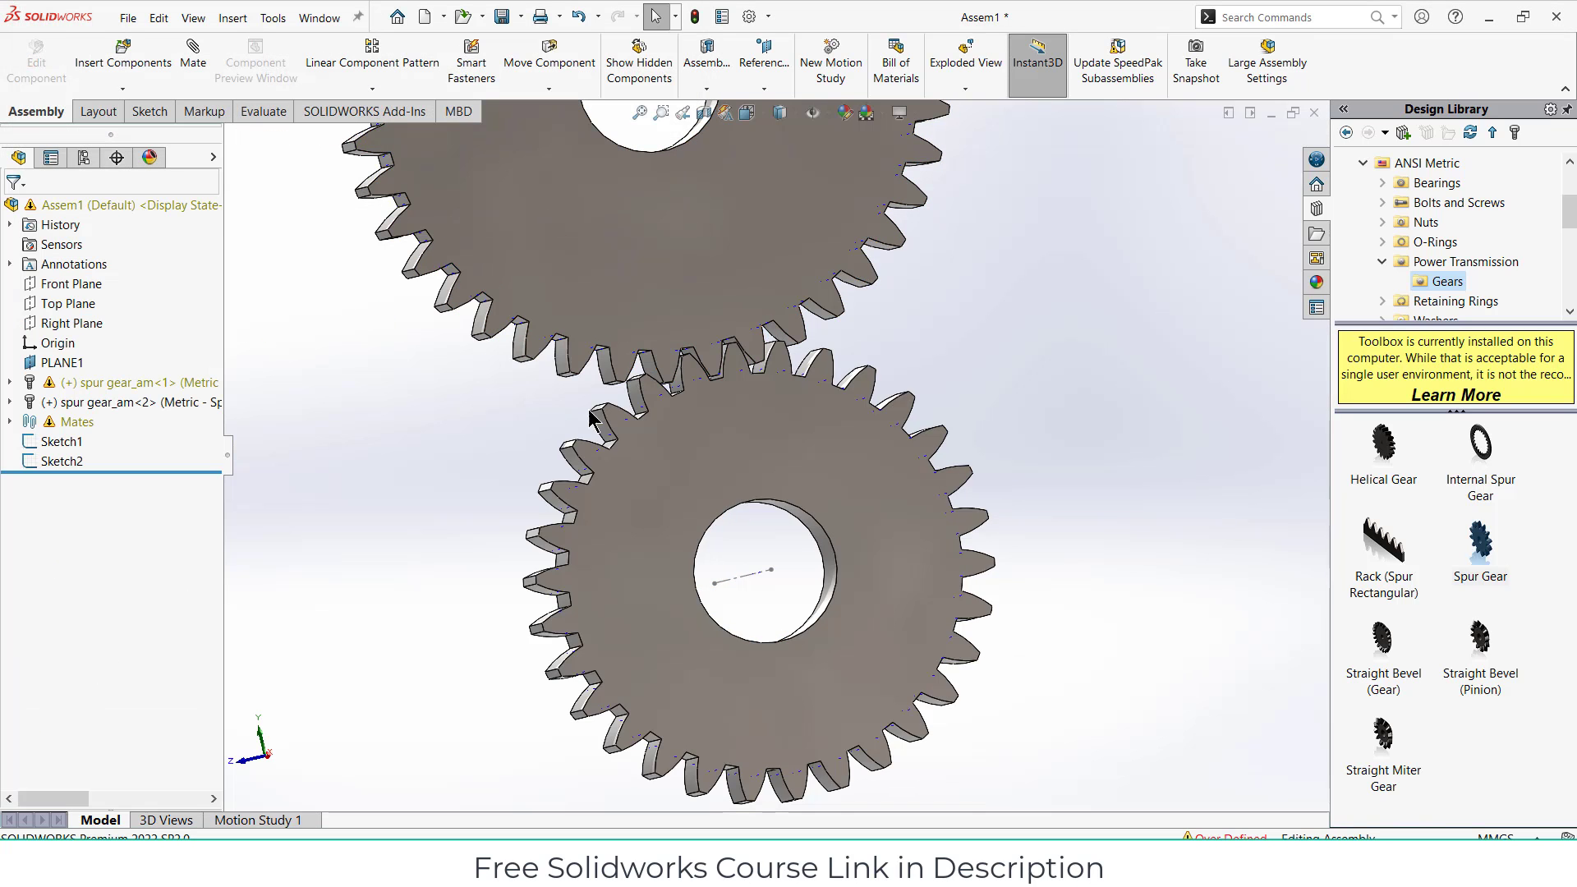
# Step: Delete the conflicting Distance1 mate from the assembly's mates
pyautogui.click(10, 422)
pyautogui.click(96, 483)
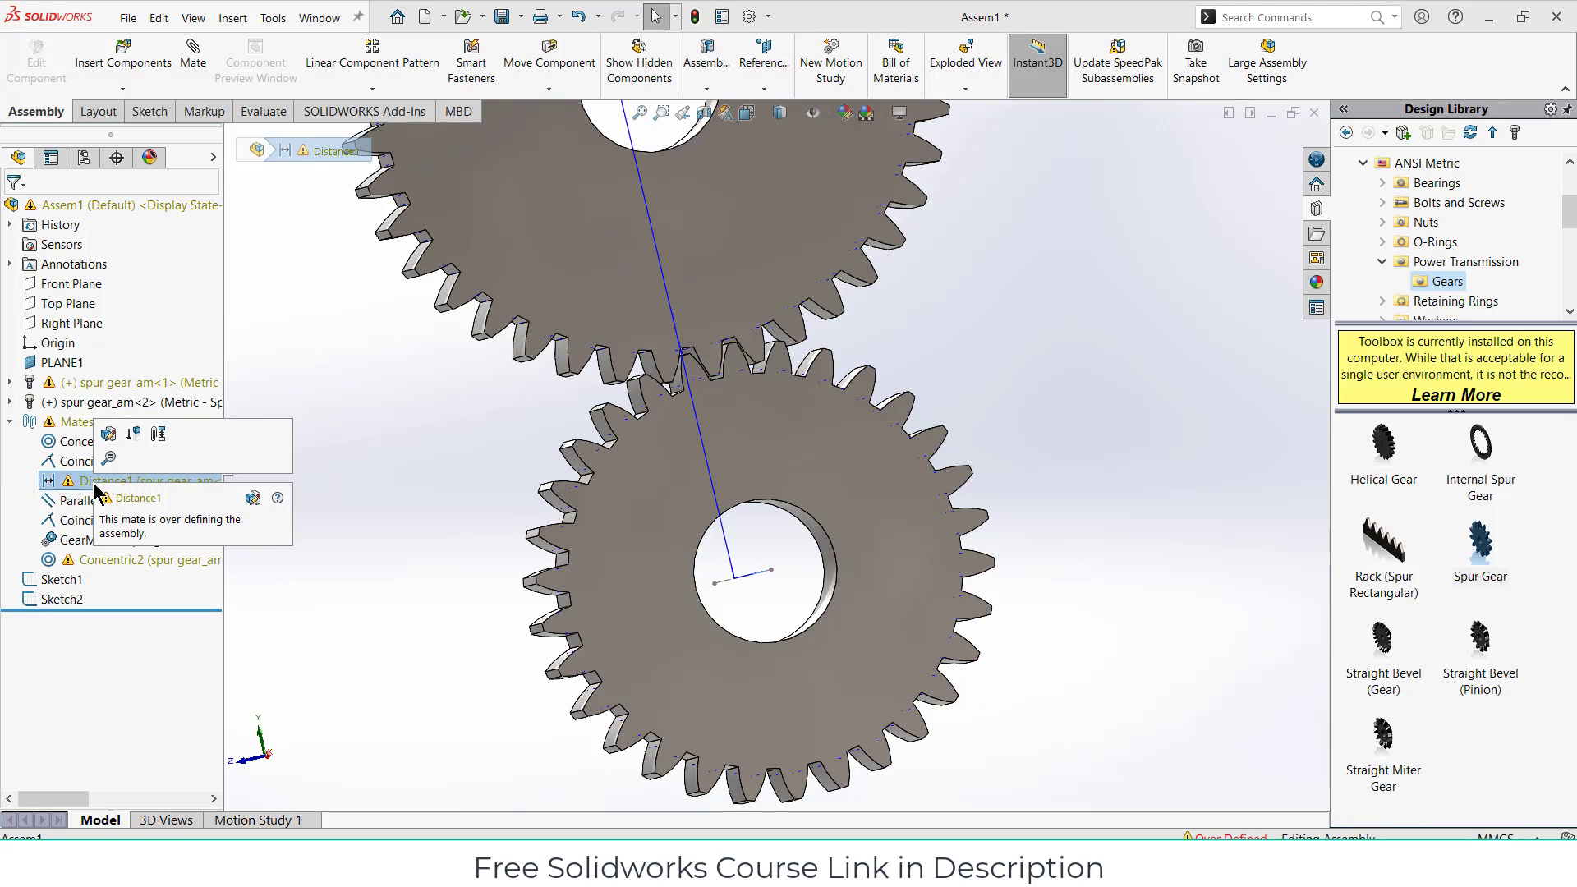
pyautogui.moveTo(830, 575); pyautogui.dragTo(721, 538, button='middle')
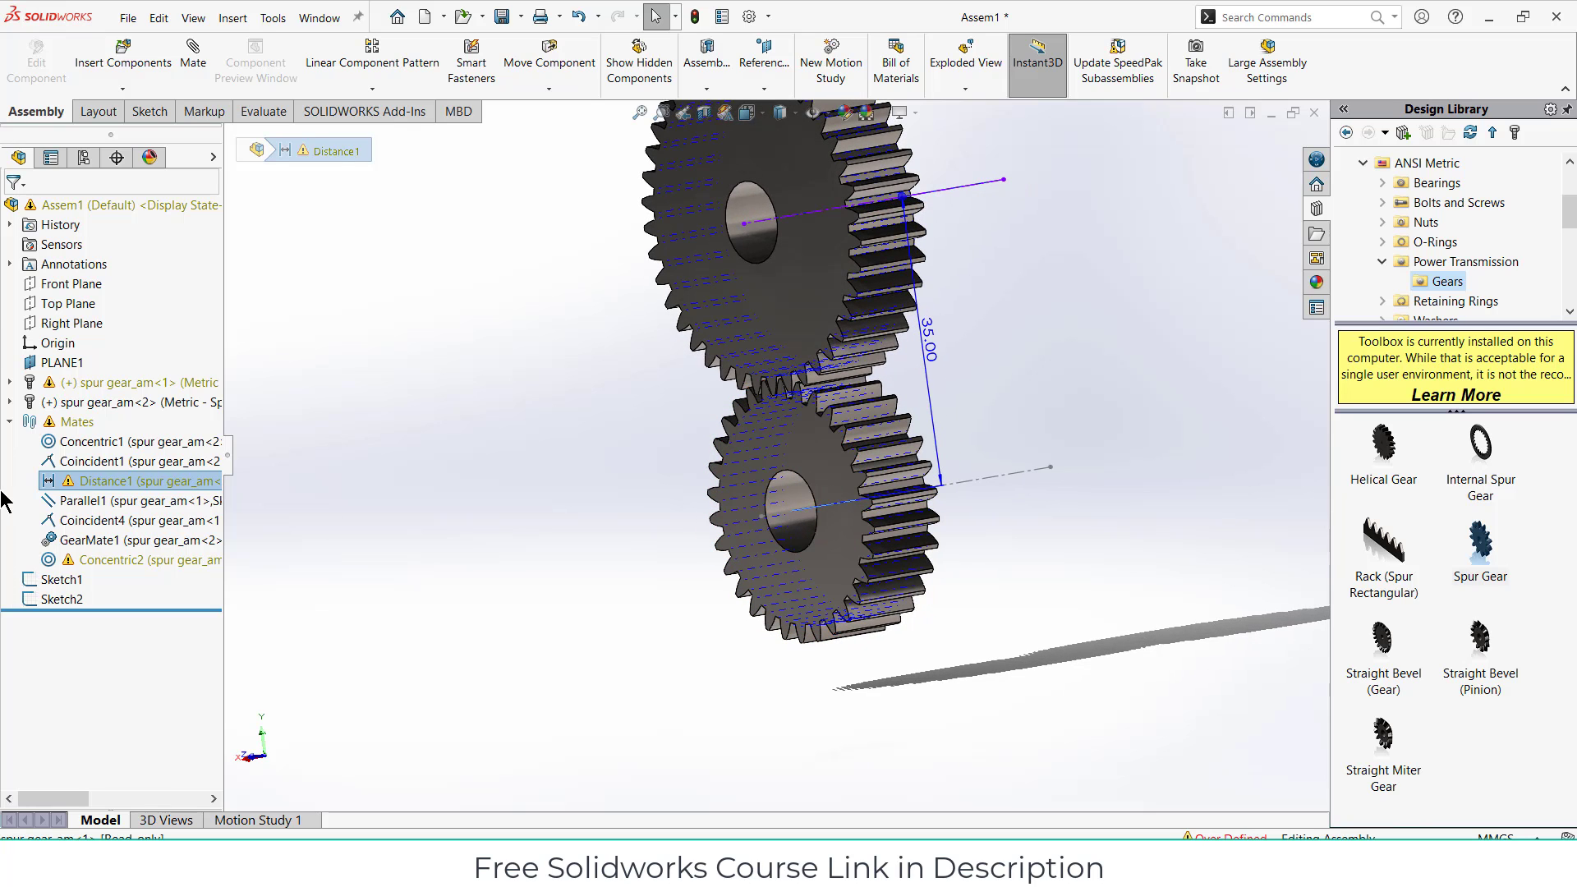
pyautogui.moveTo(85, 491)
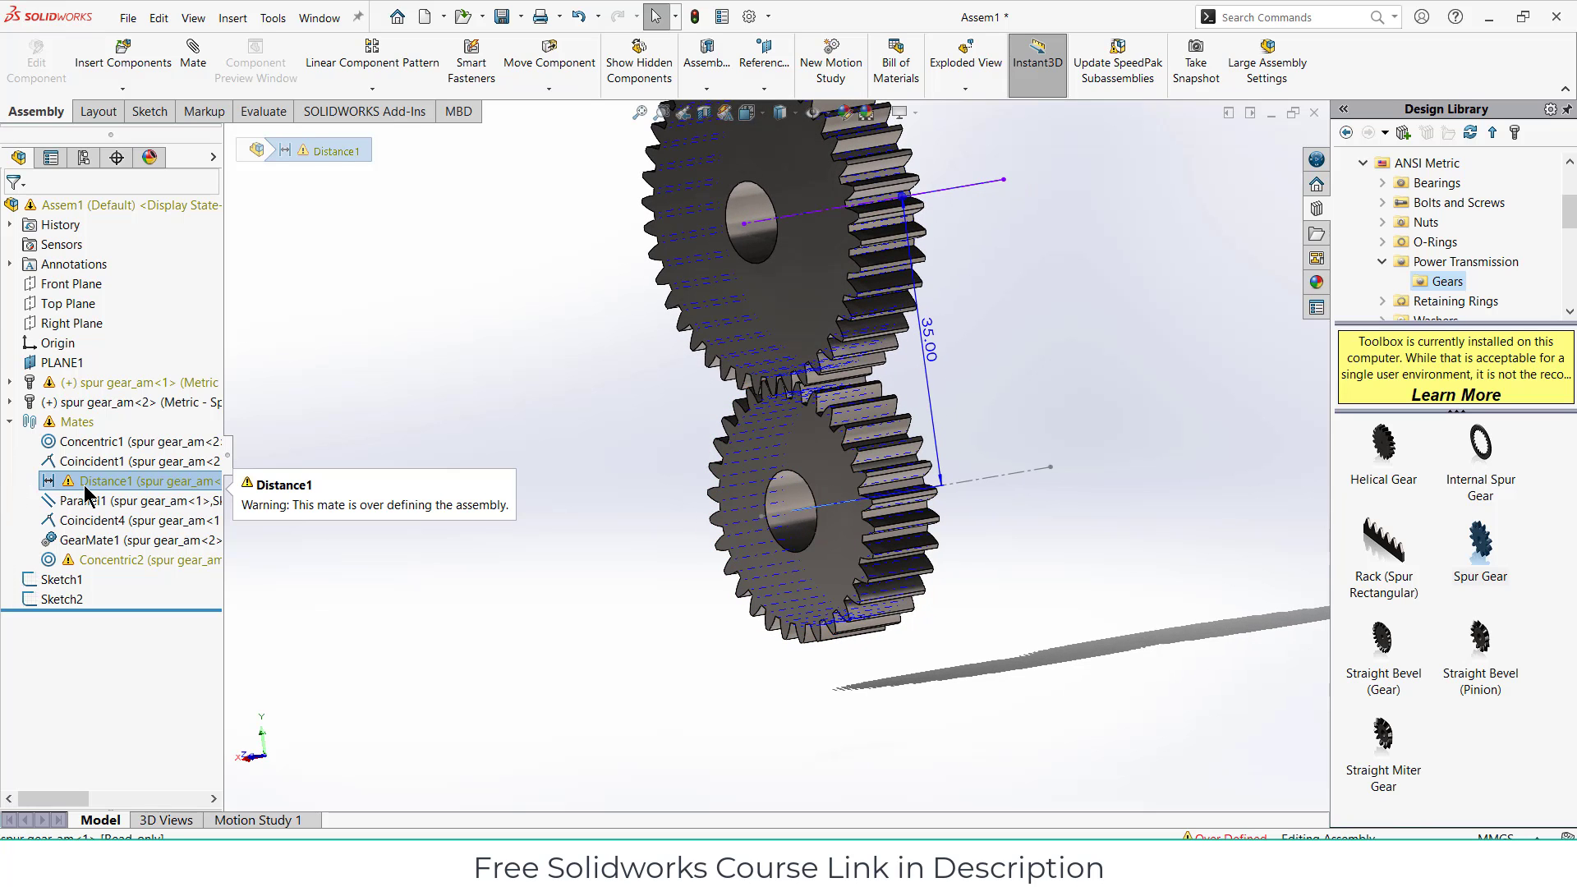
pyautogui.rightClick(97, 488)
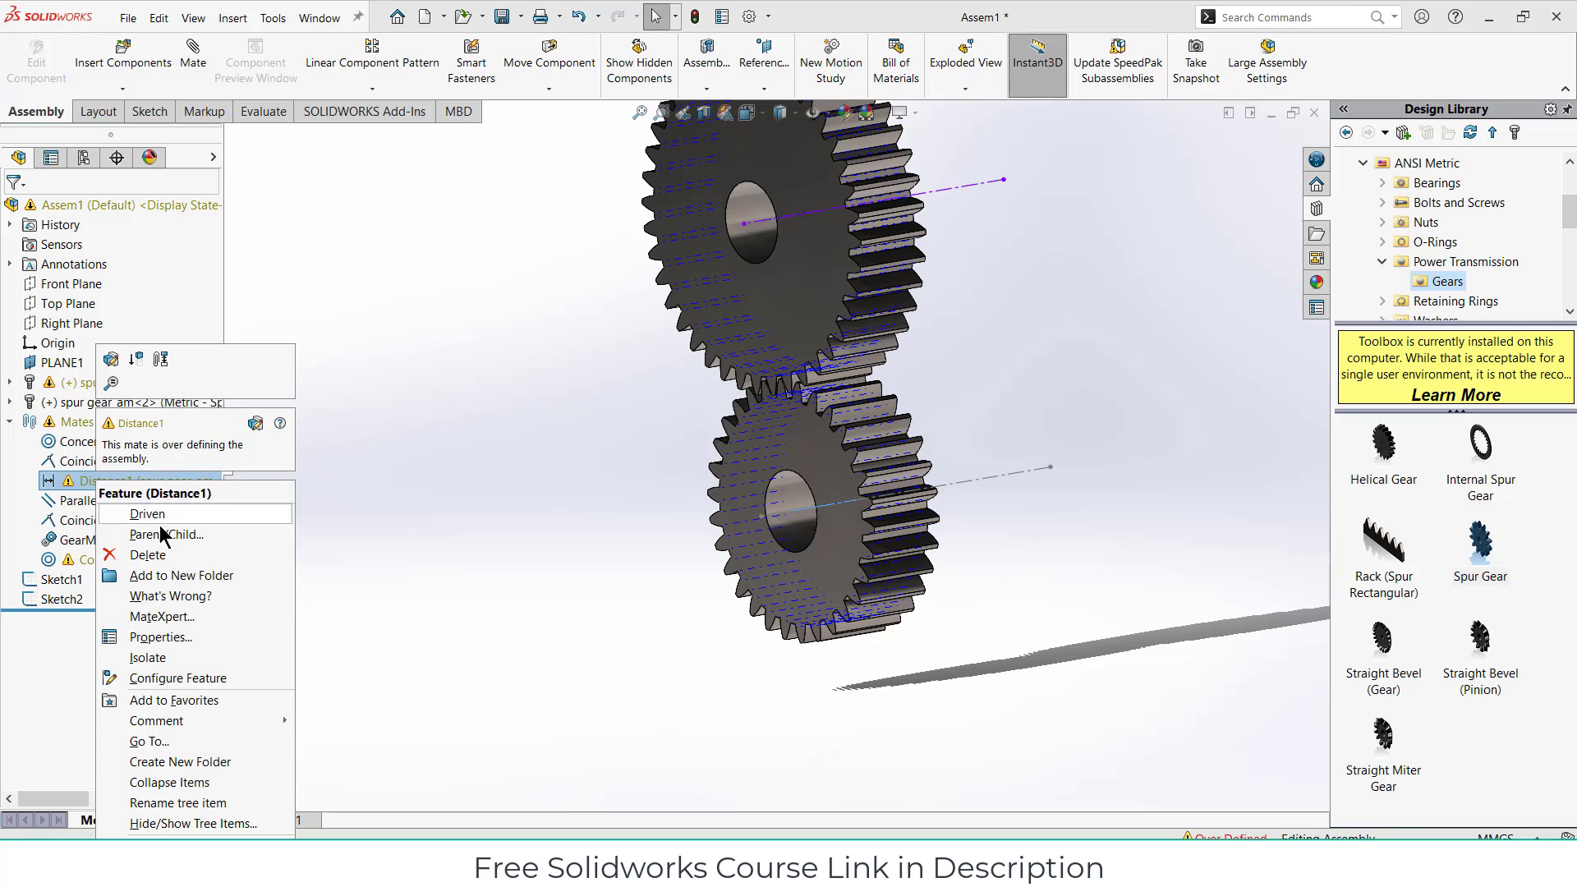
pyautogui.click(131, 427)
pyautogui.click(907, 327)
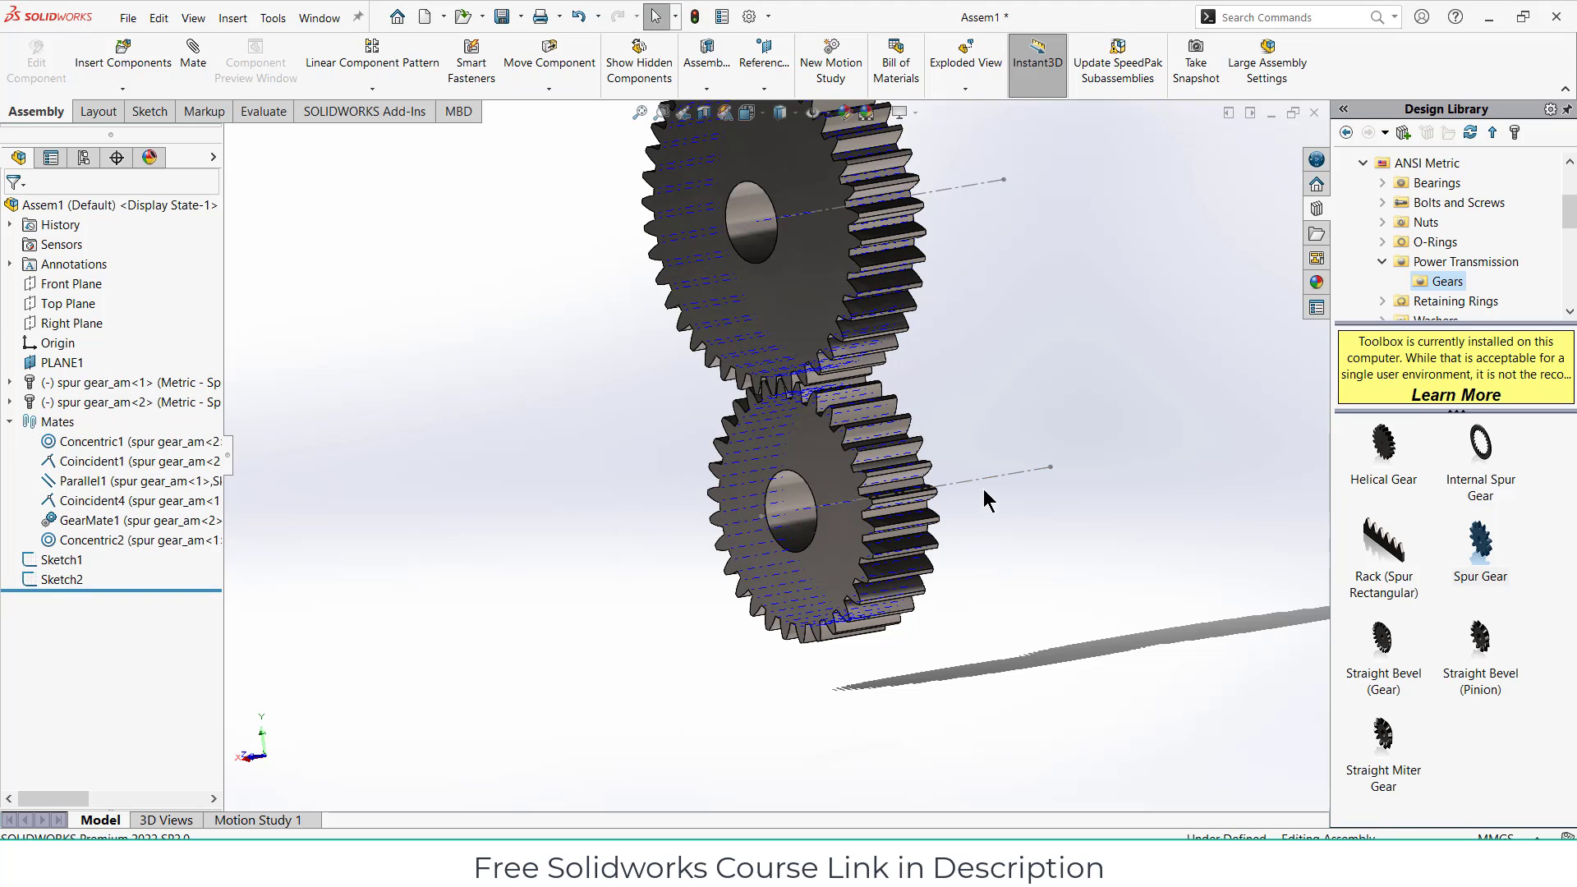
# Step: Rotate the 30-tooth gear to check how the meshed pair moves
pyautogui.moveTo(869, 428); pyautogui.dragTo(969, 423, button='middle')
pyautogui.moveTo(951, 421); pyautogui.dragTo(689, 511)
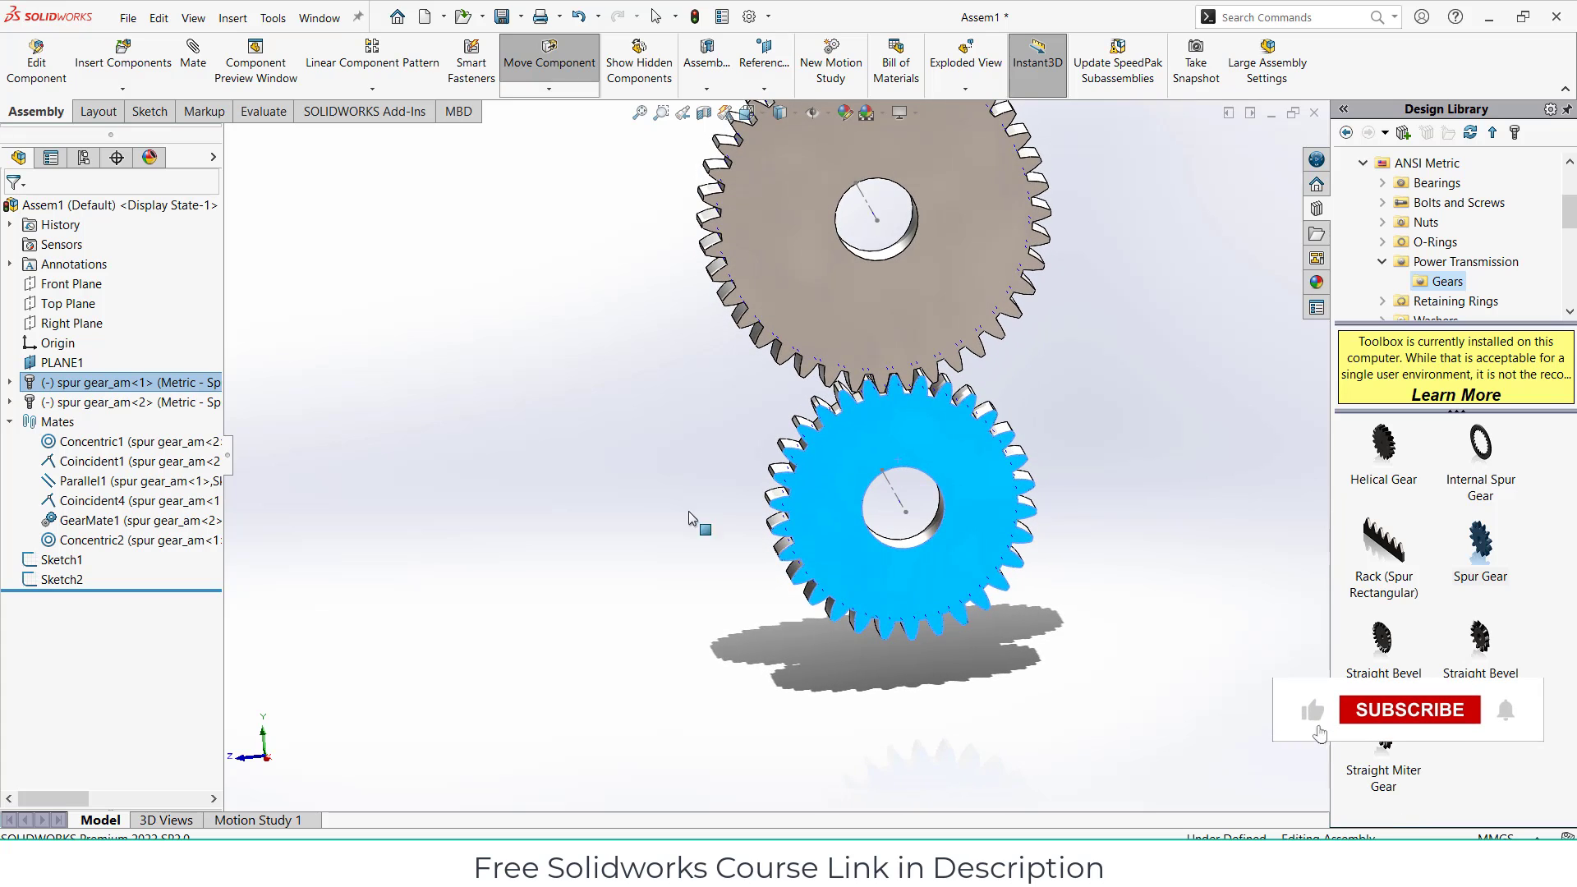
pyautogui.scroll(2, 500, 465)
pyautogui.click(589, 532)
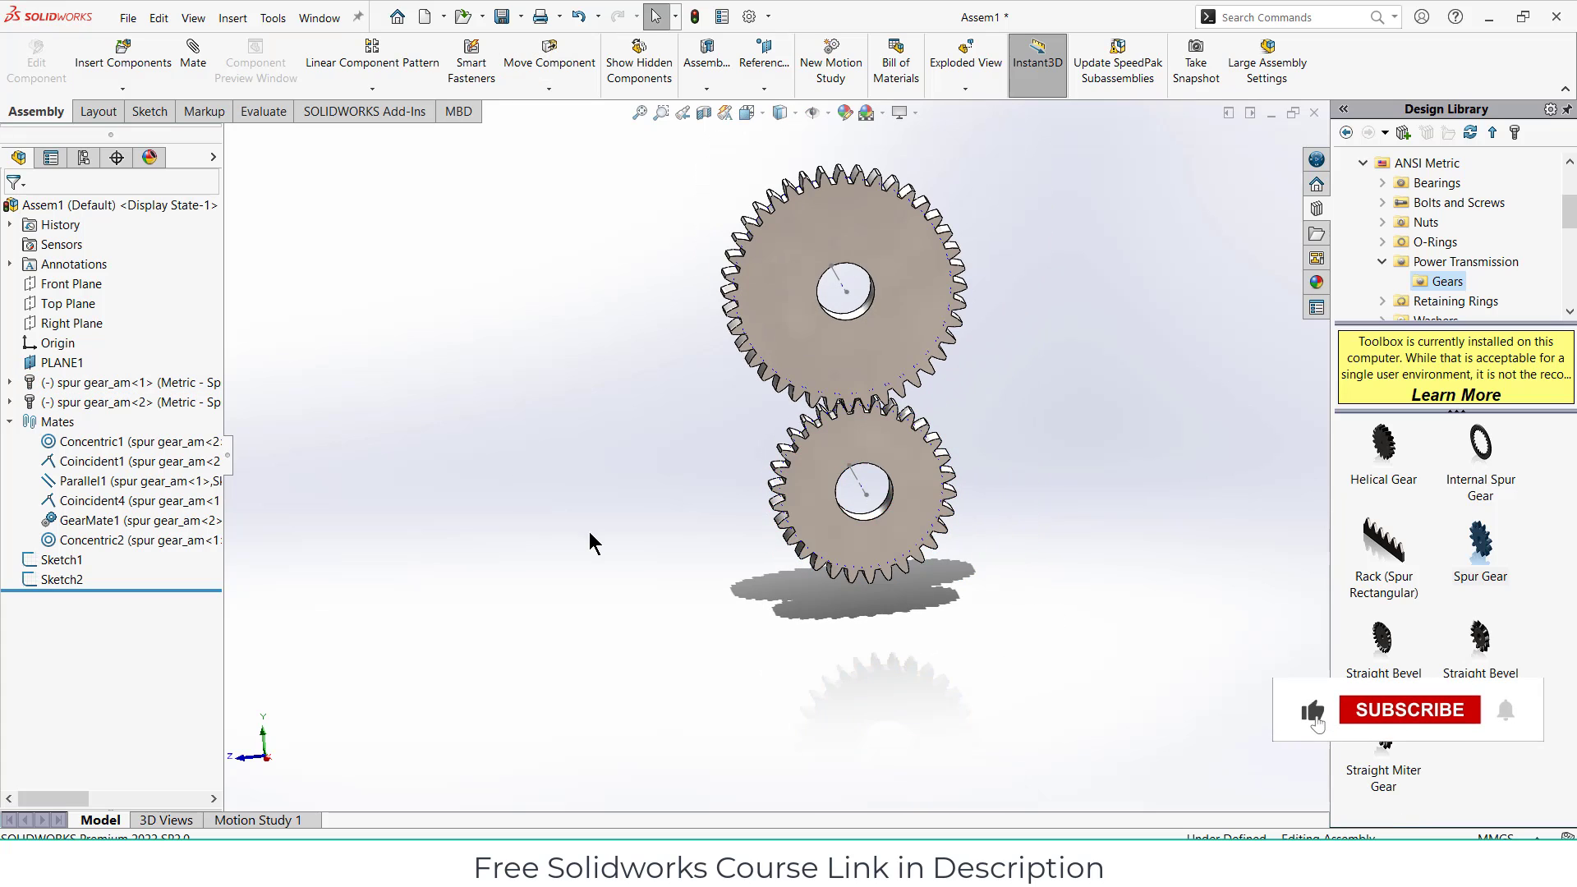
# Step: Rename Sketch1 as "40mm gear distance"
pyautogui.click(62, 562)
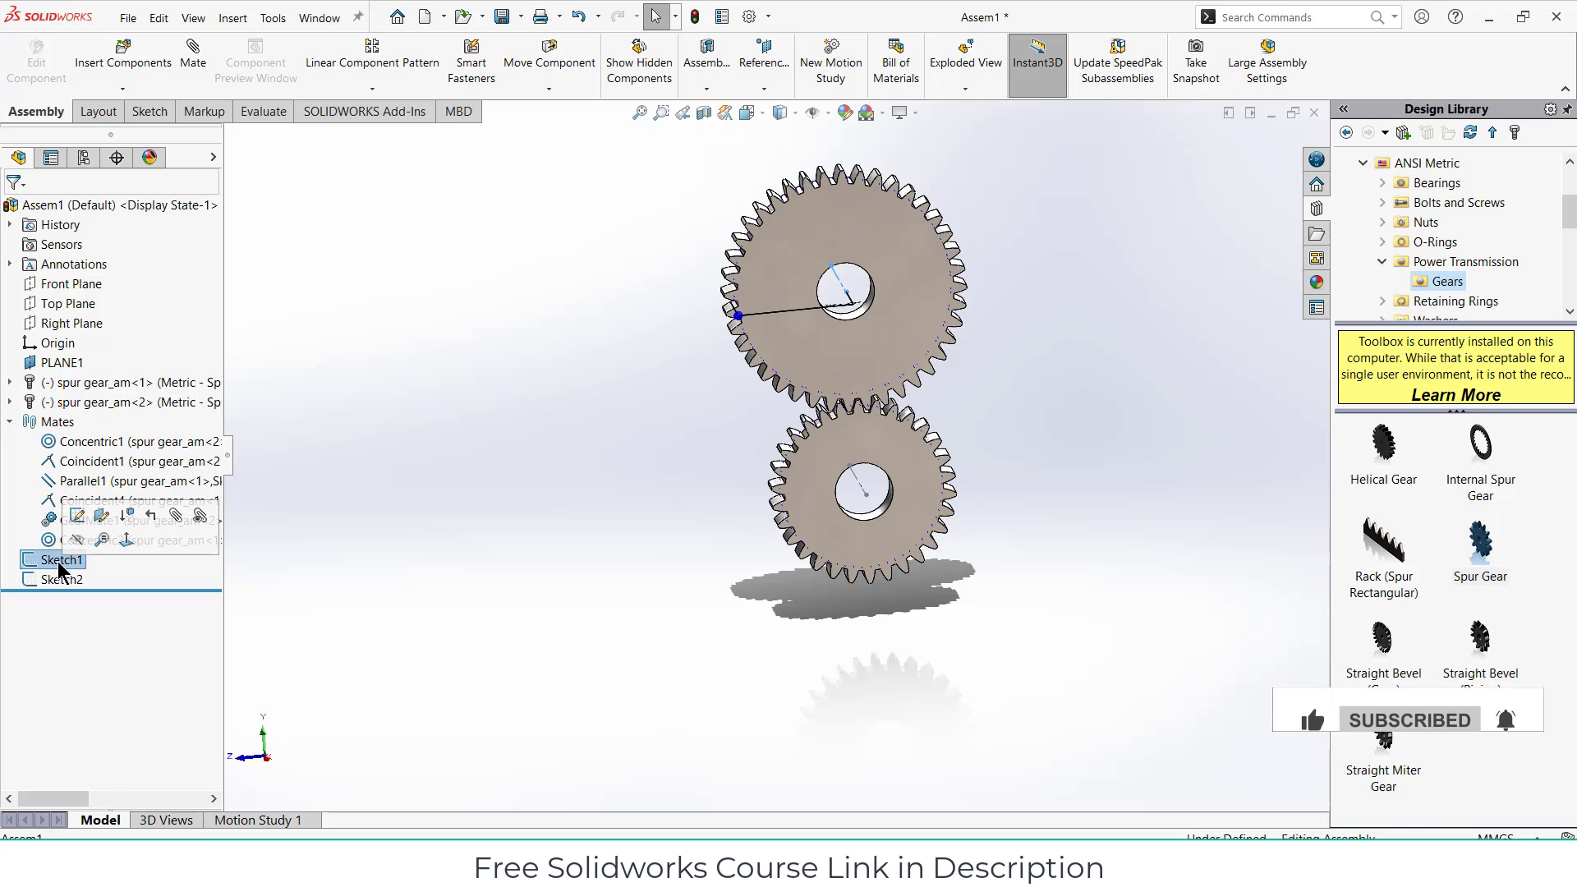
pyautogui.click(59, 562)
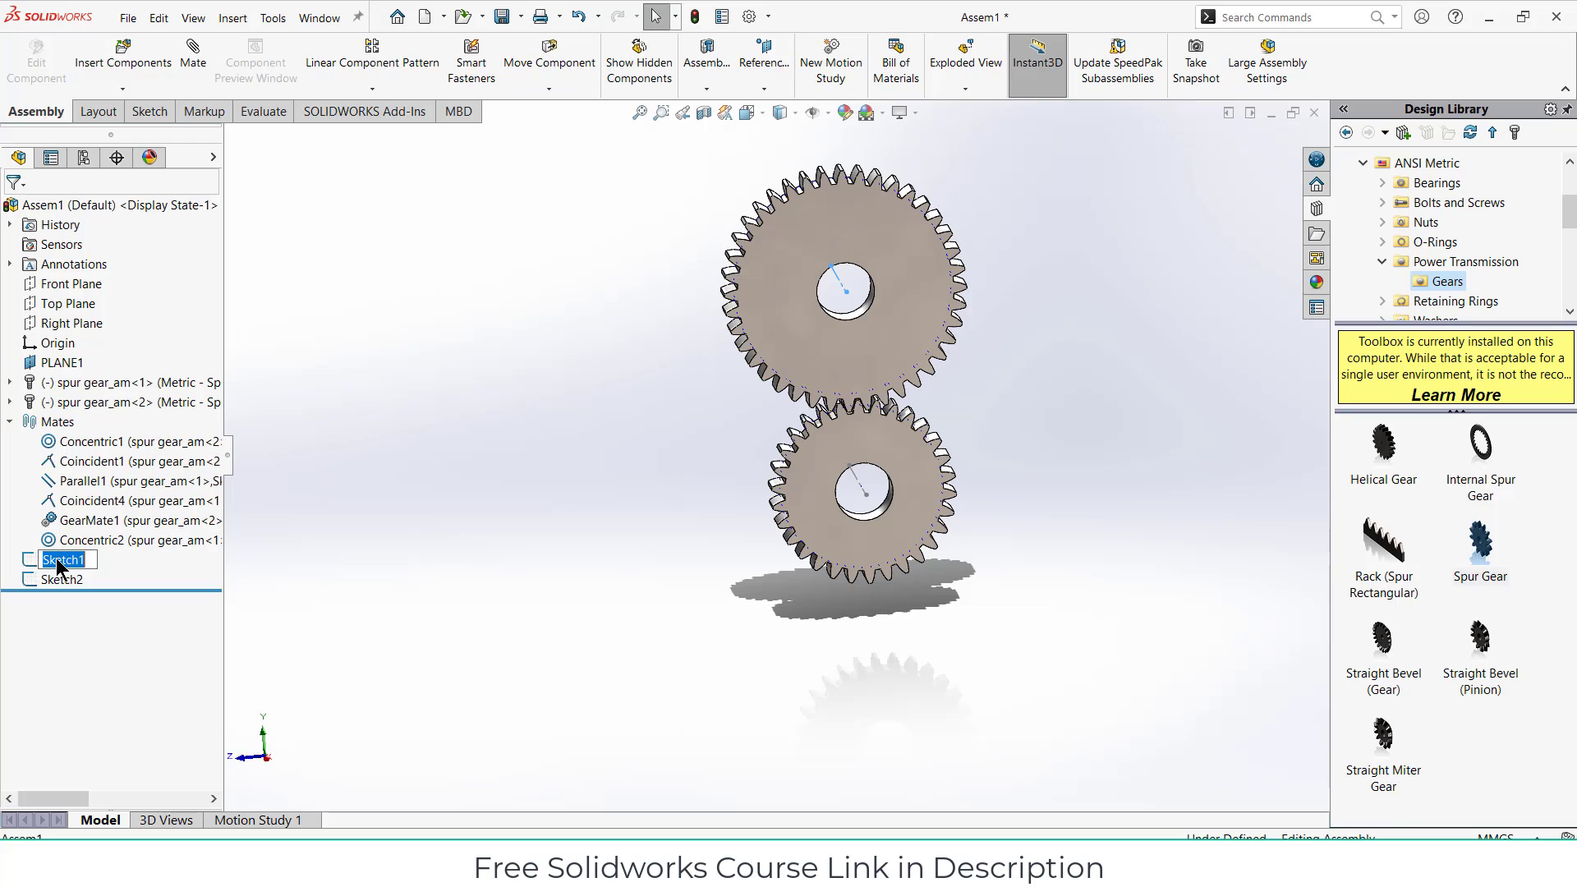
pyautogui.write('40mm gear distance')
pyautogui.press('Return')
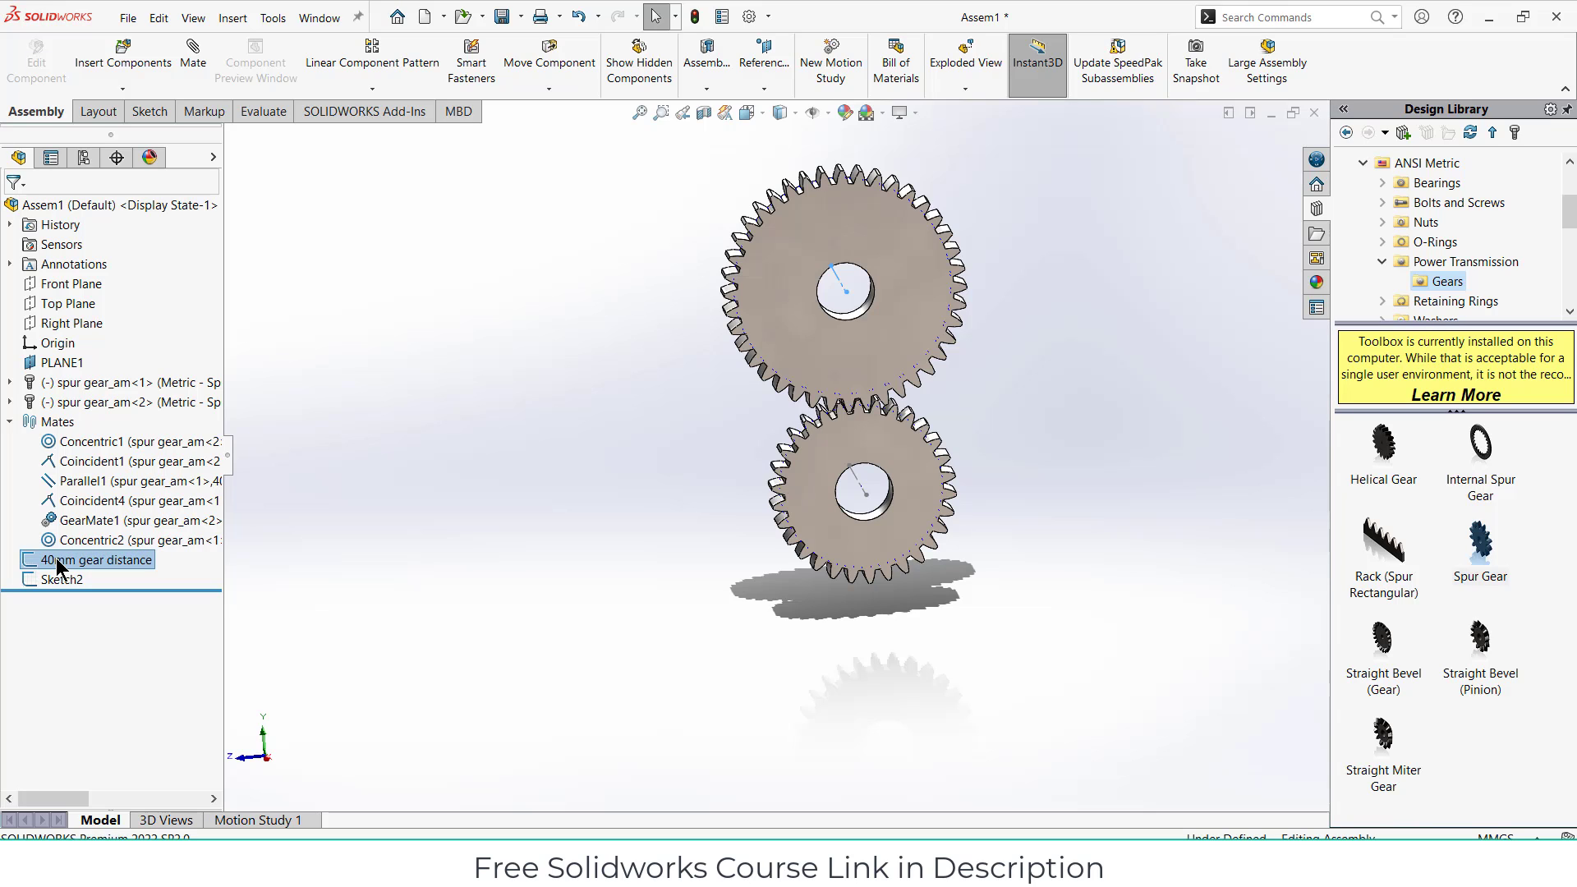
# Step: Rename Sketch2 as "power gear"
pyautogui.click(72, 579)
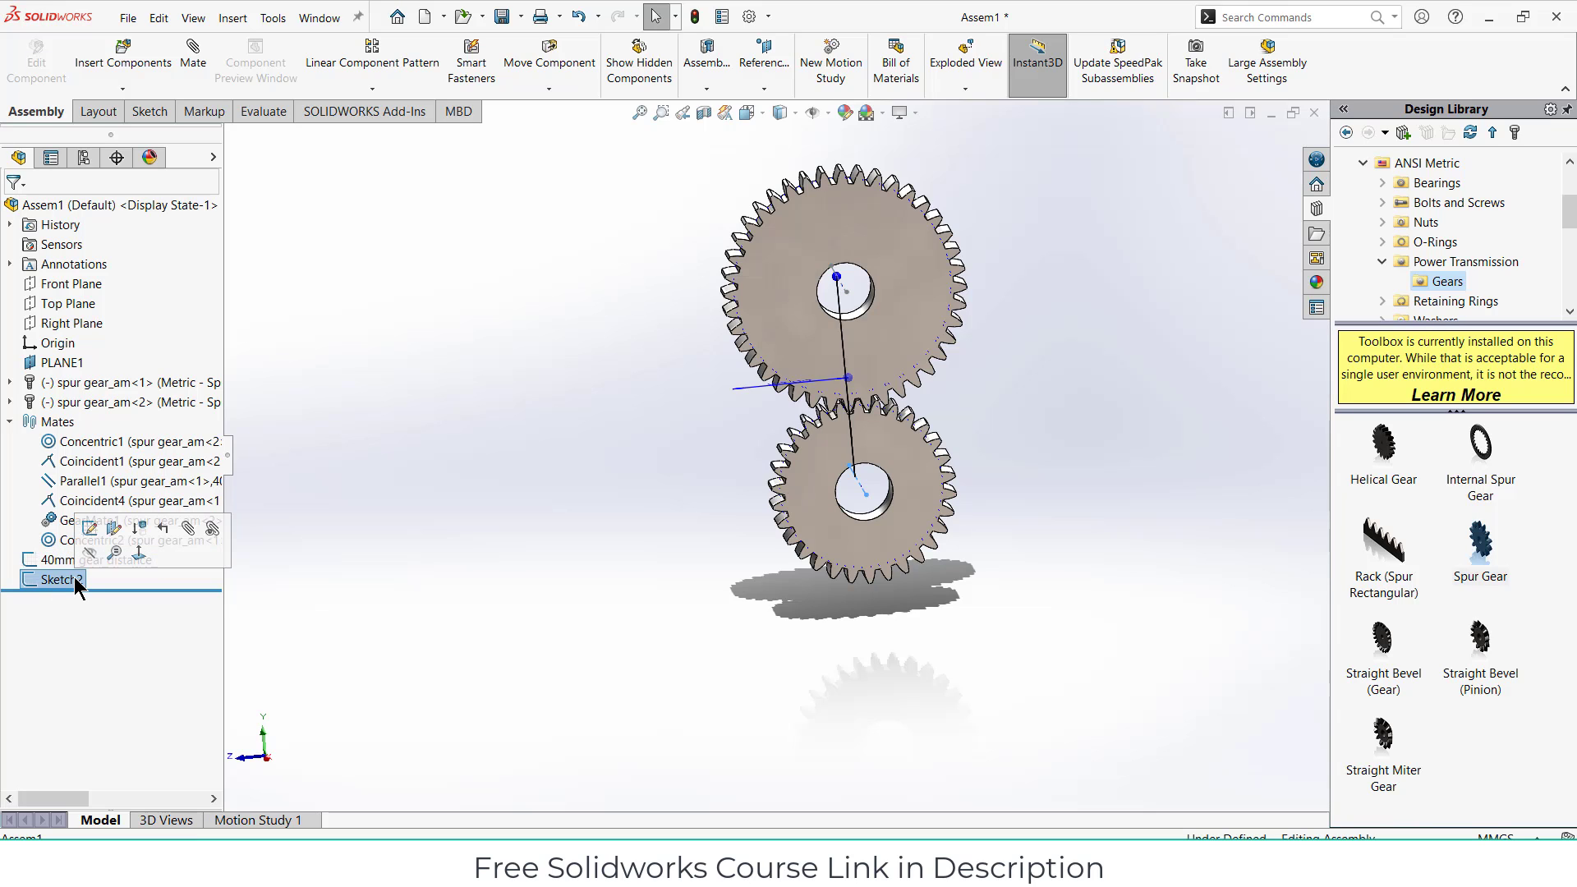
pyautogui.click(74, 579)
pyautogui.write('p')
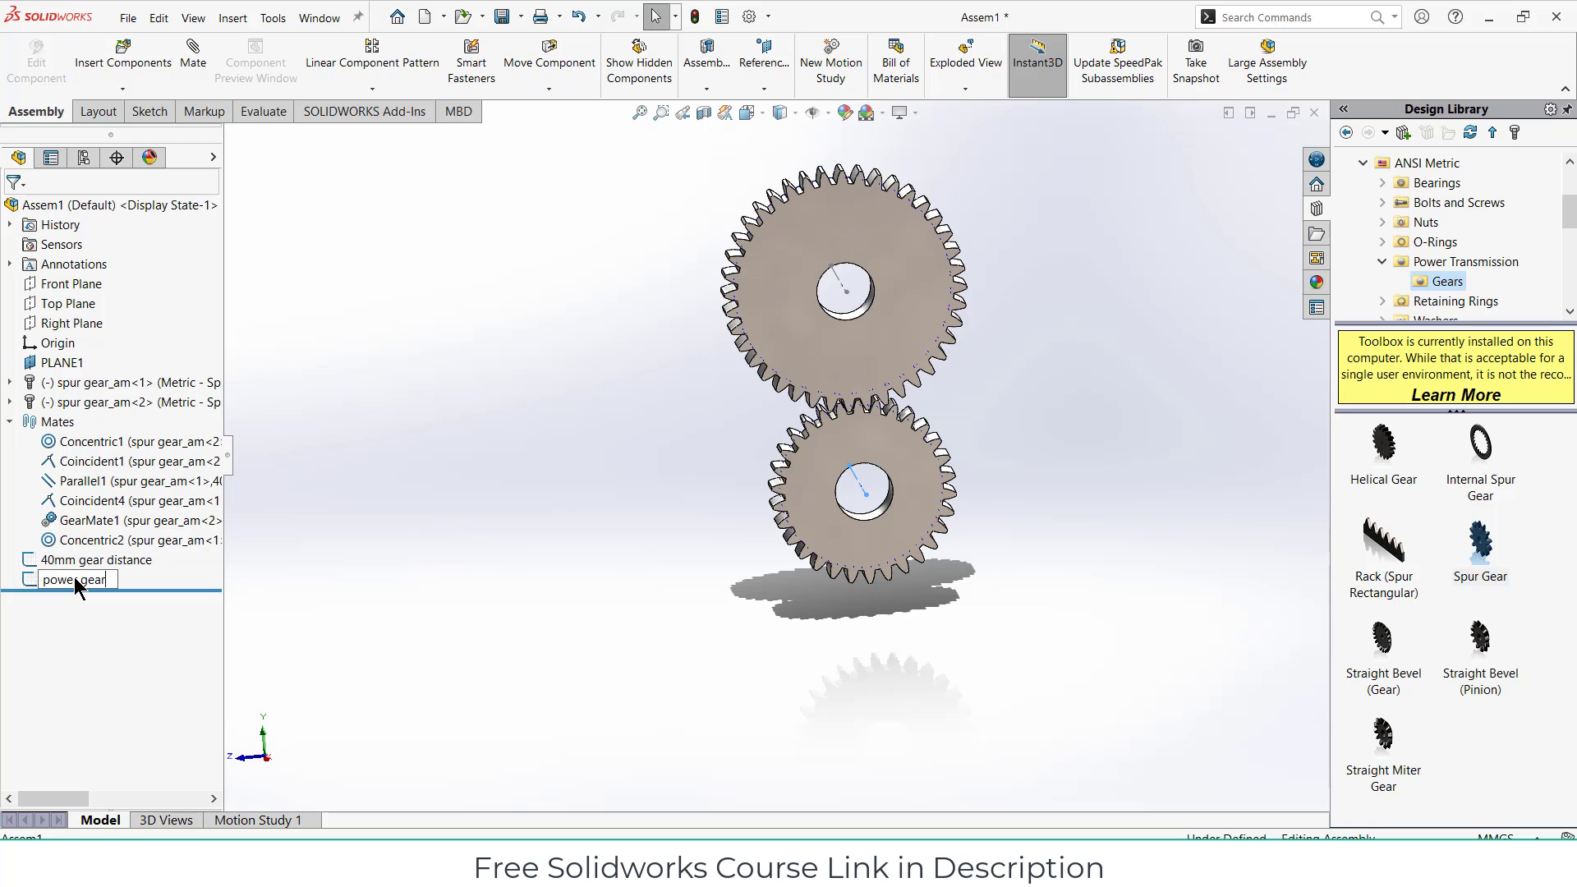
pyautogui.write('ower gear')
pyautogui.press('Return')
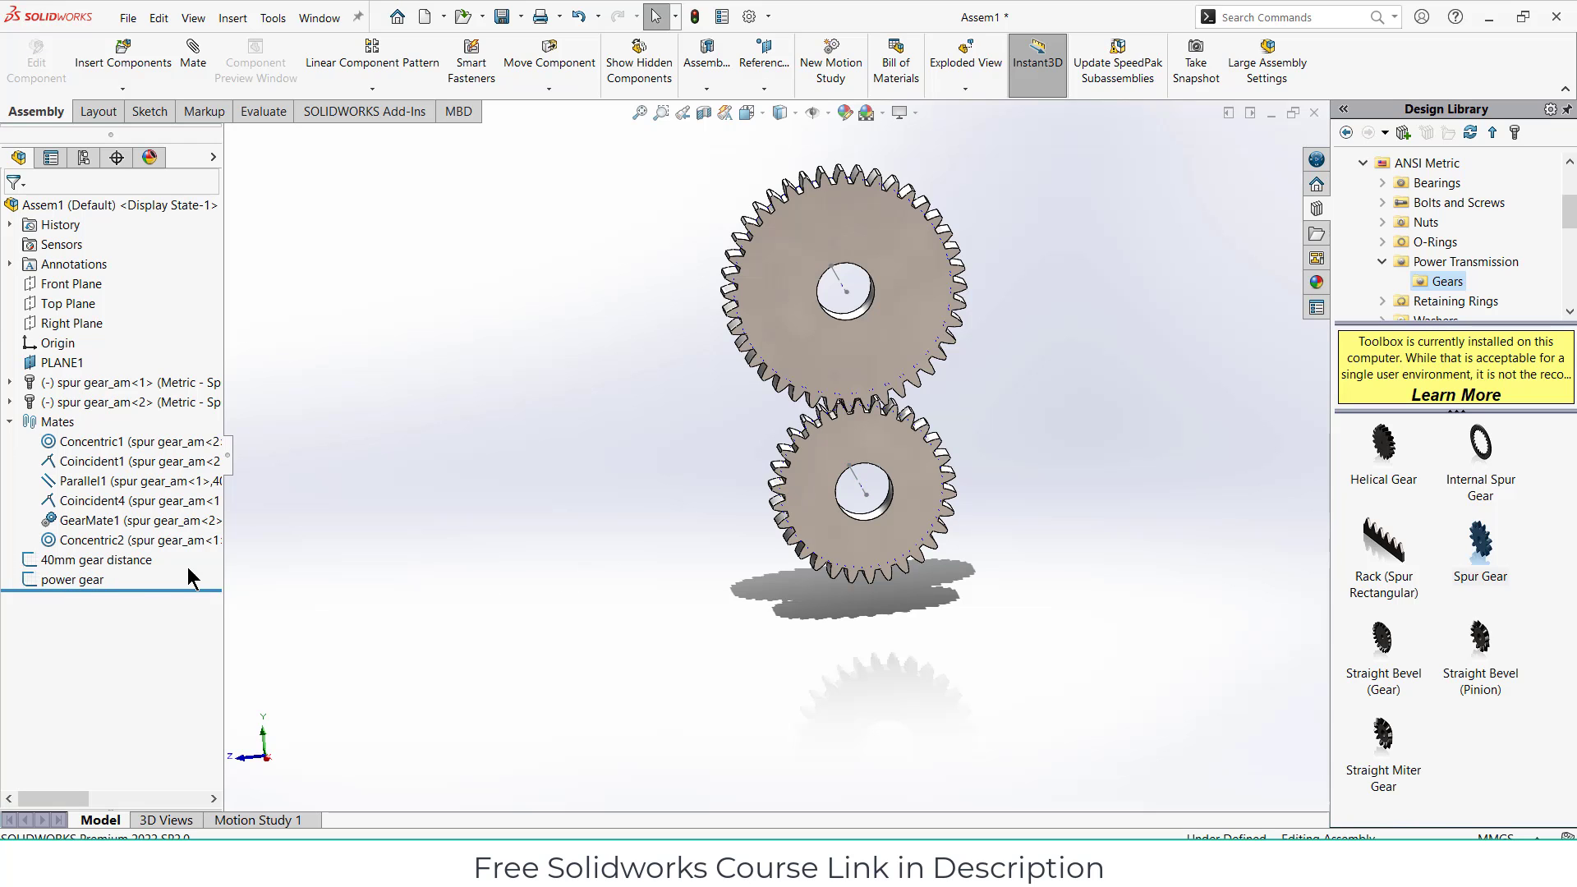
# Step: Edit the "40mm gear distance" sketch and draw a horizontal construction line about 37 mm long below the existing centerline
pyautogui.click(129, 562)
pyautogui.click(143, 511)
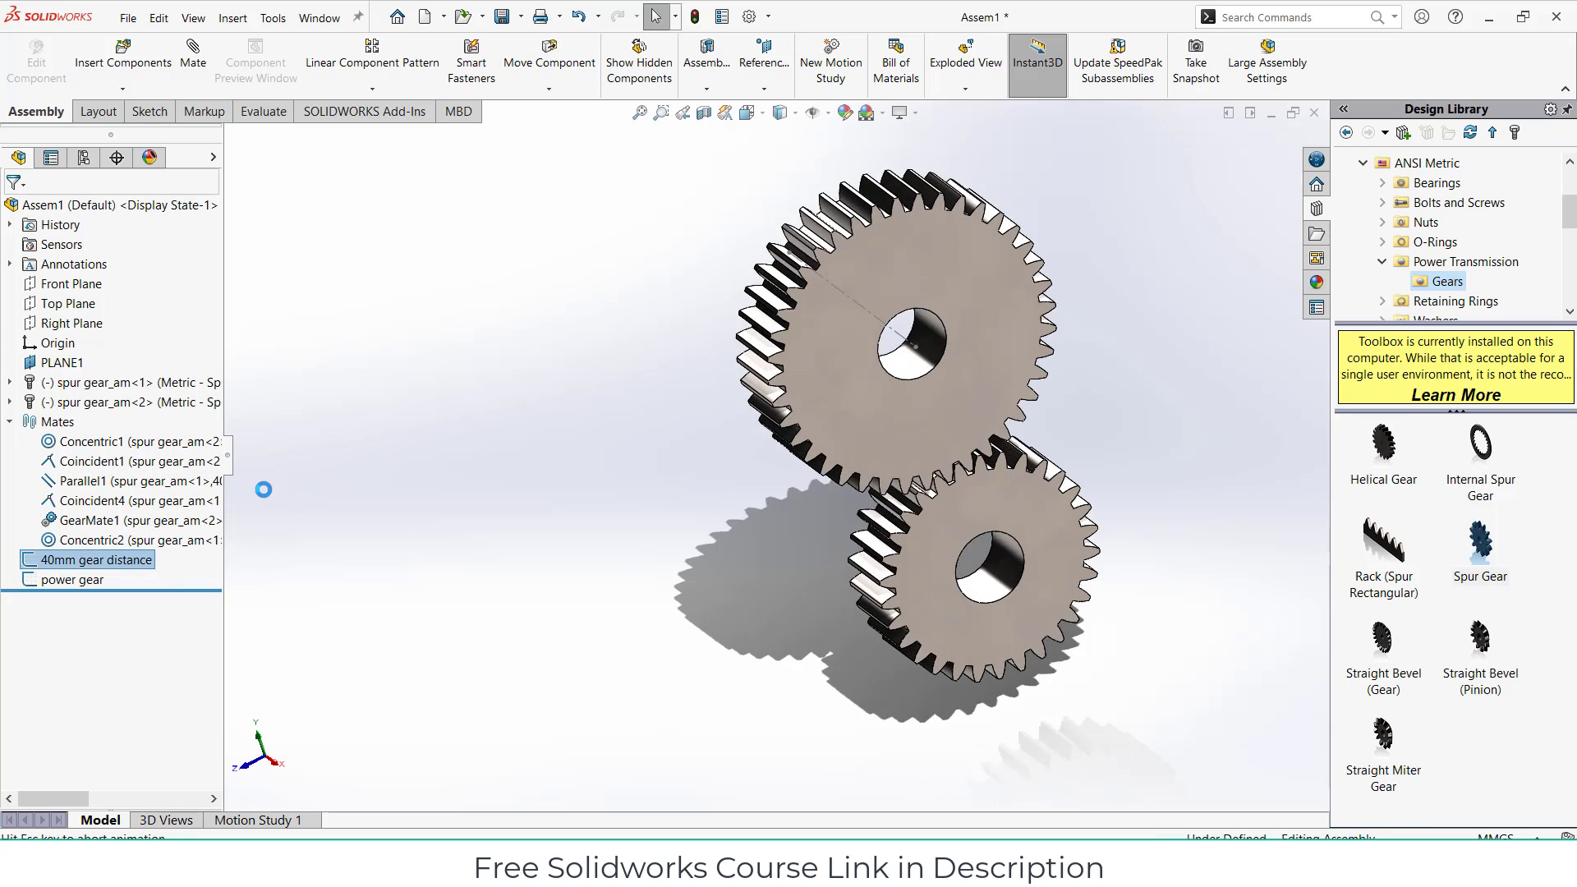
pyautogui.scroll(-4, 836, 646)
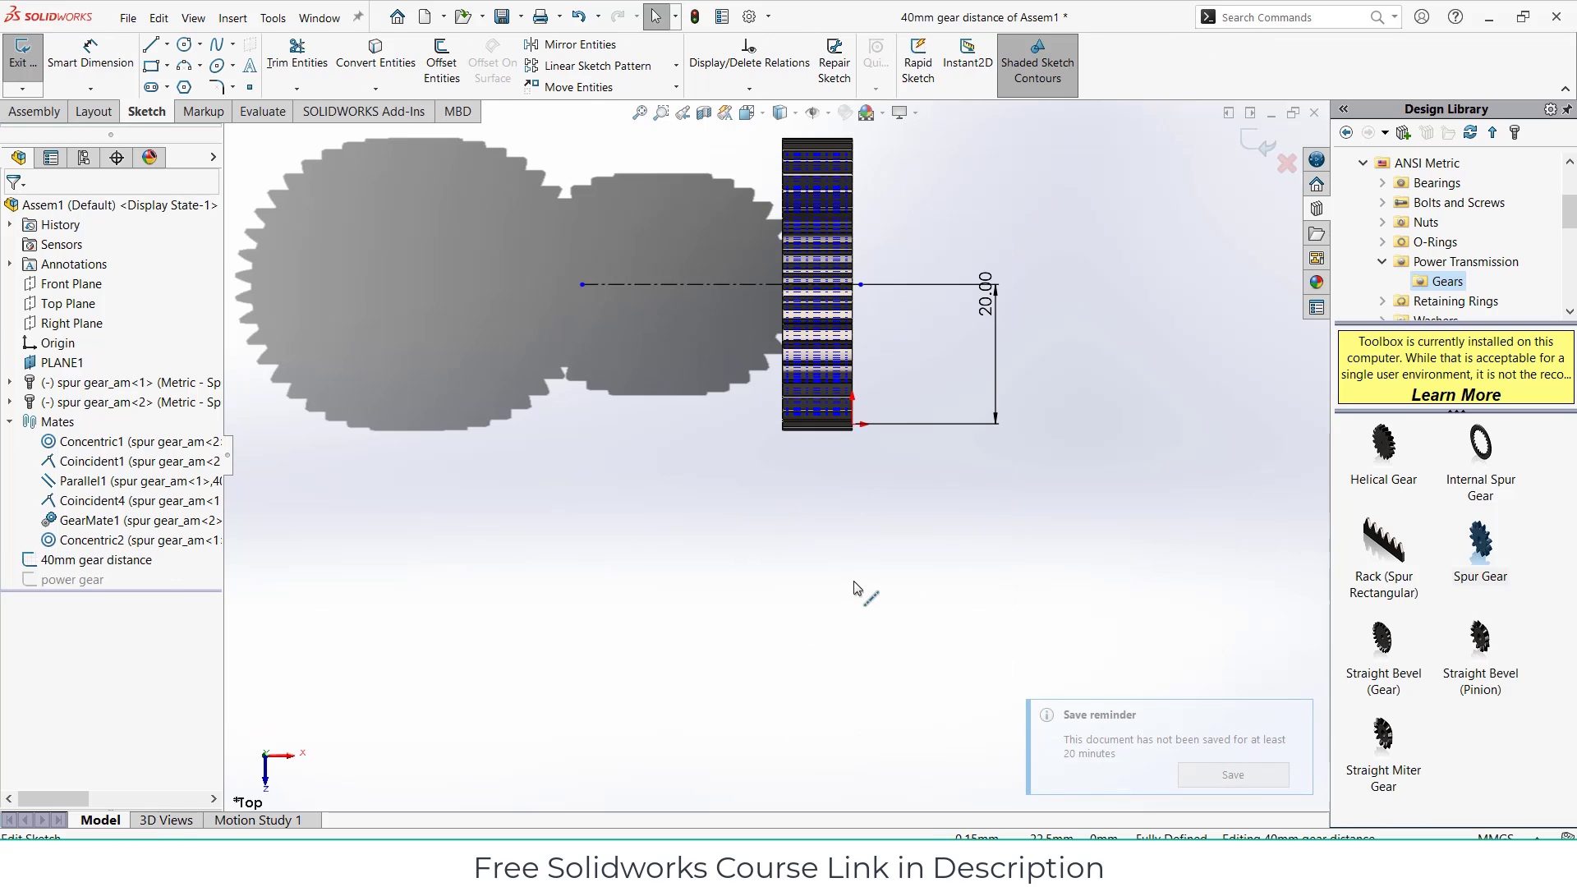
pyautogui.click(166, 44)
pyautogui.click(185, 85)
pyautogui.click(593, 546)
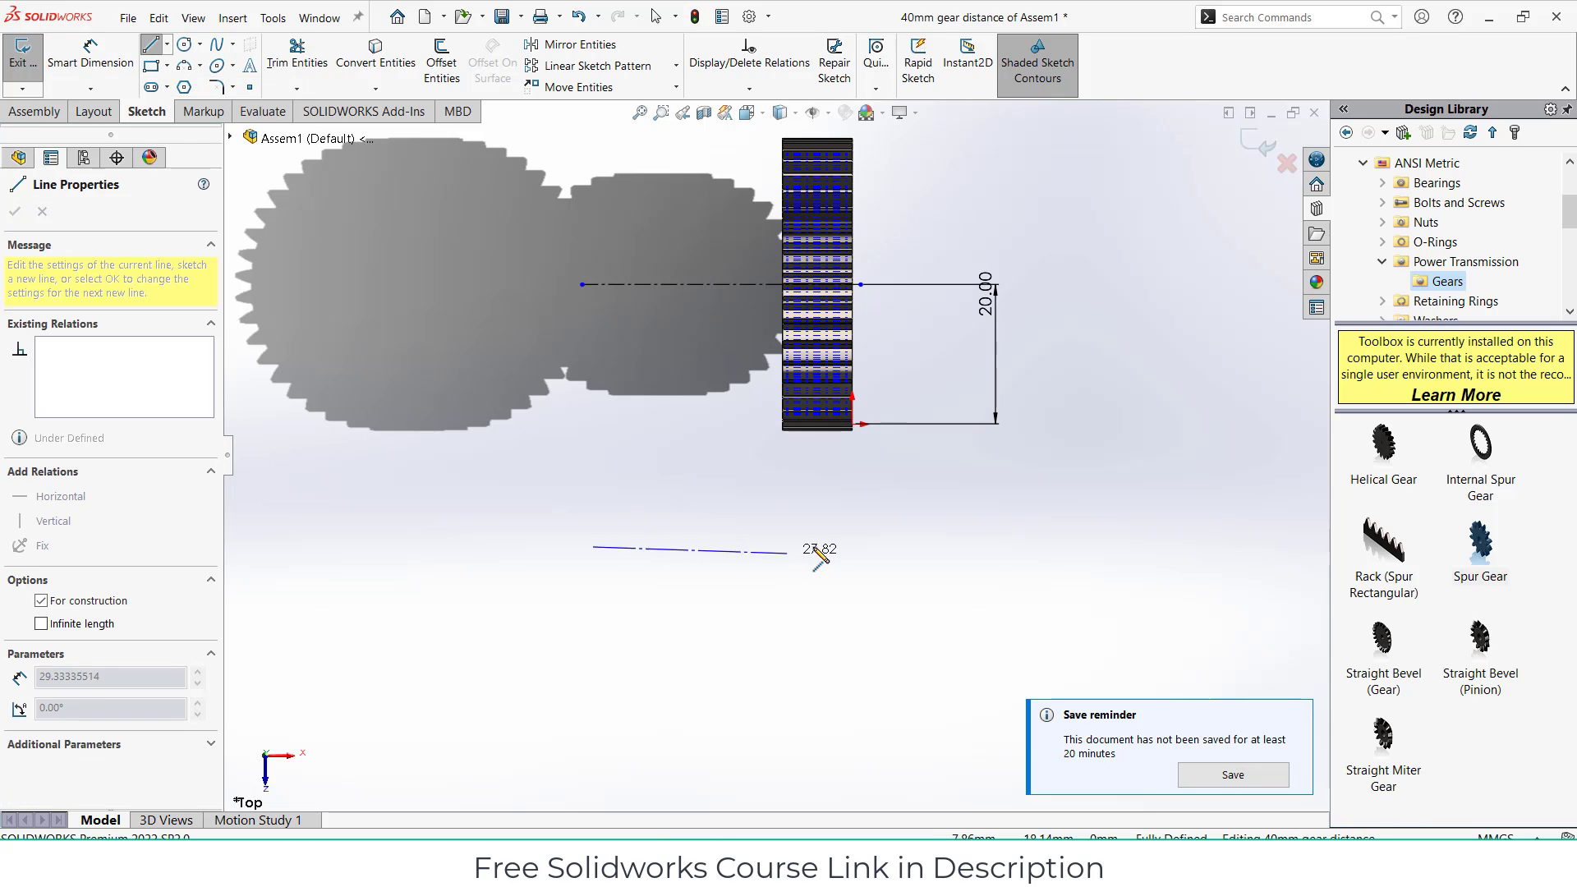
pyautogui.click(852, 546)
pyautogui.press('Escape')
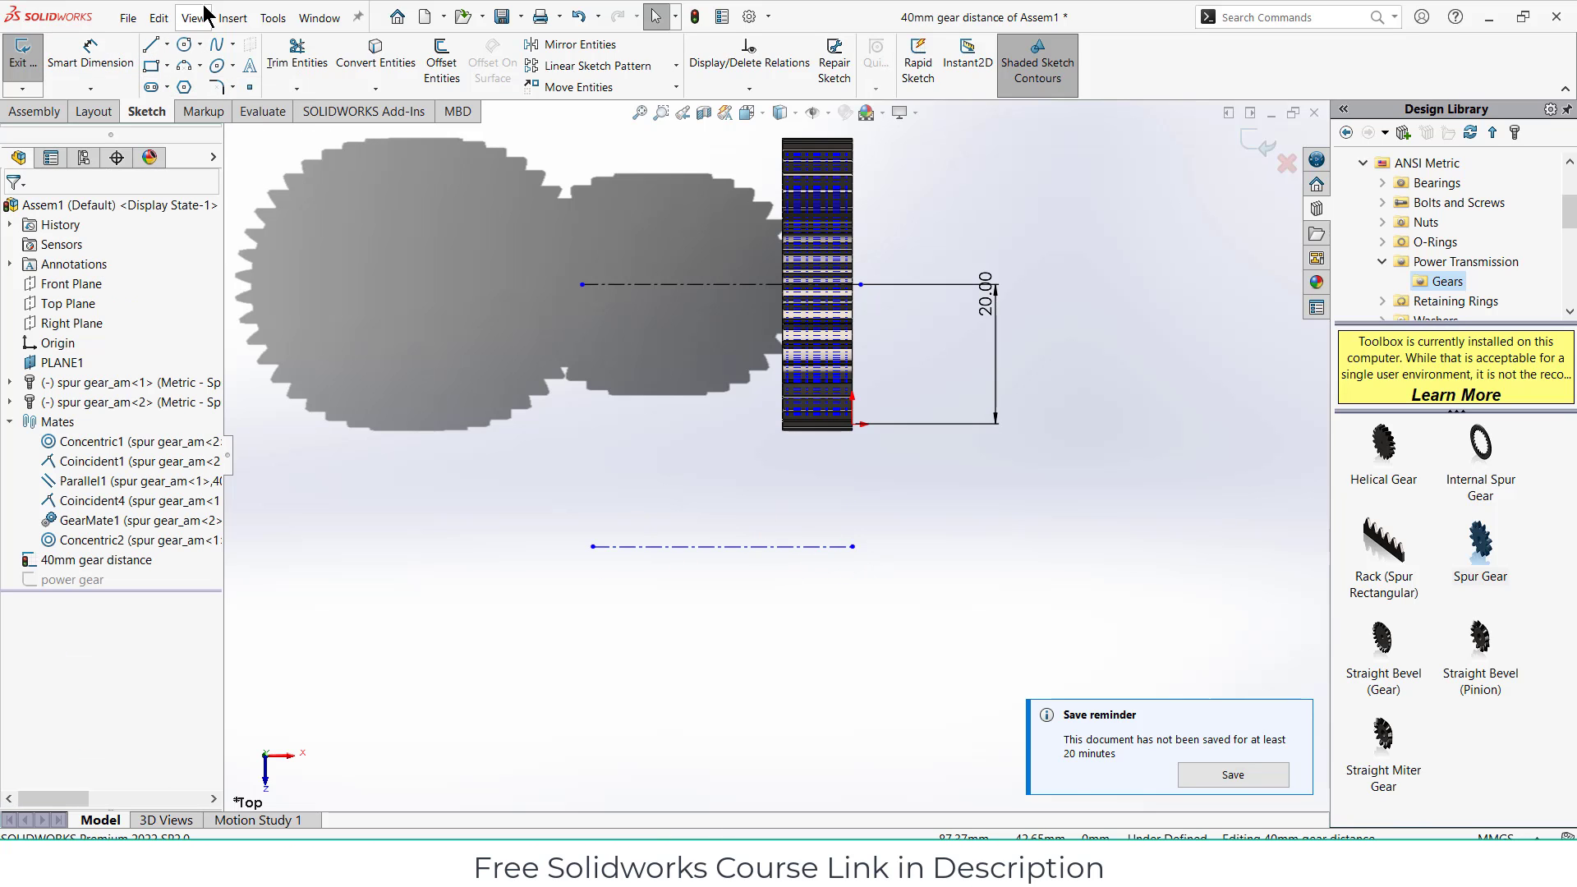
pyautogui.click(91, 58)
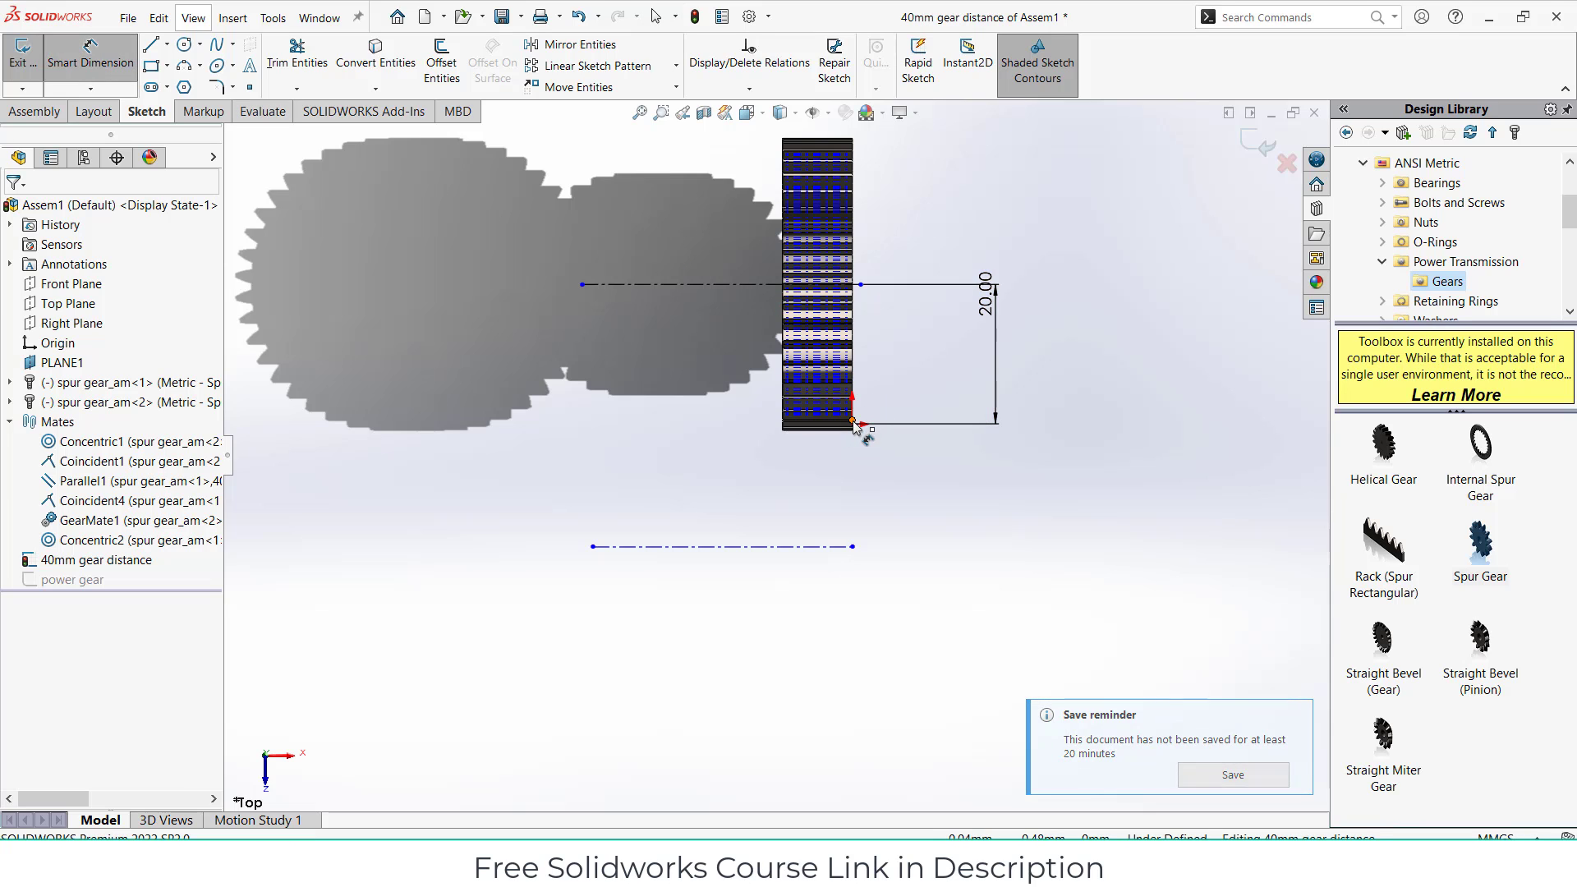
pyautogui.click(718, 287)
pyautogui.click(763, 550)
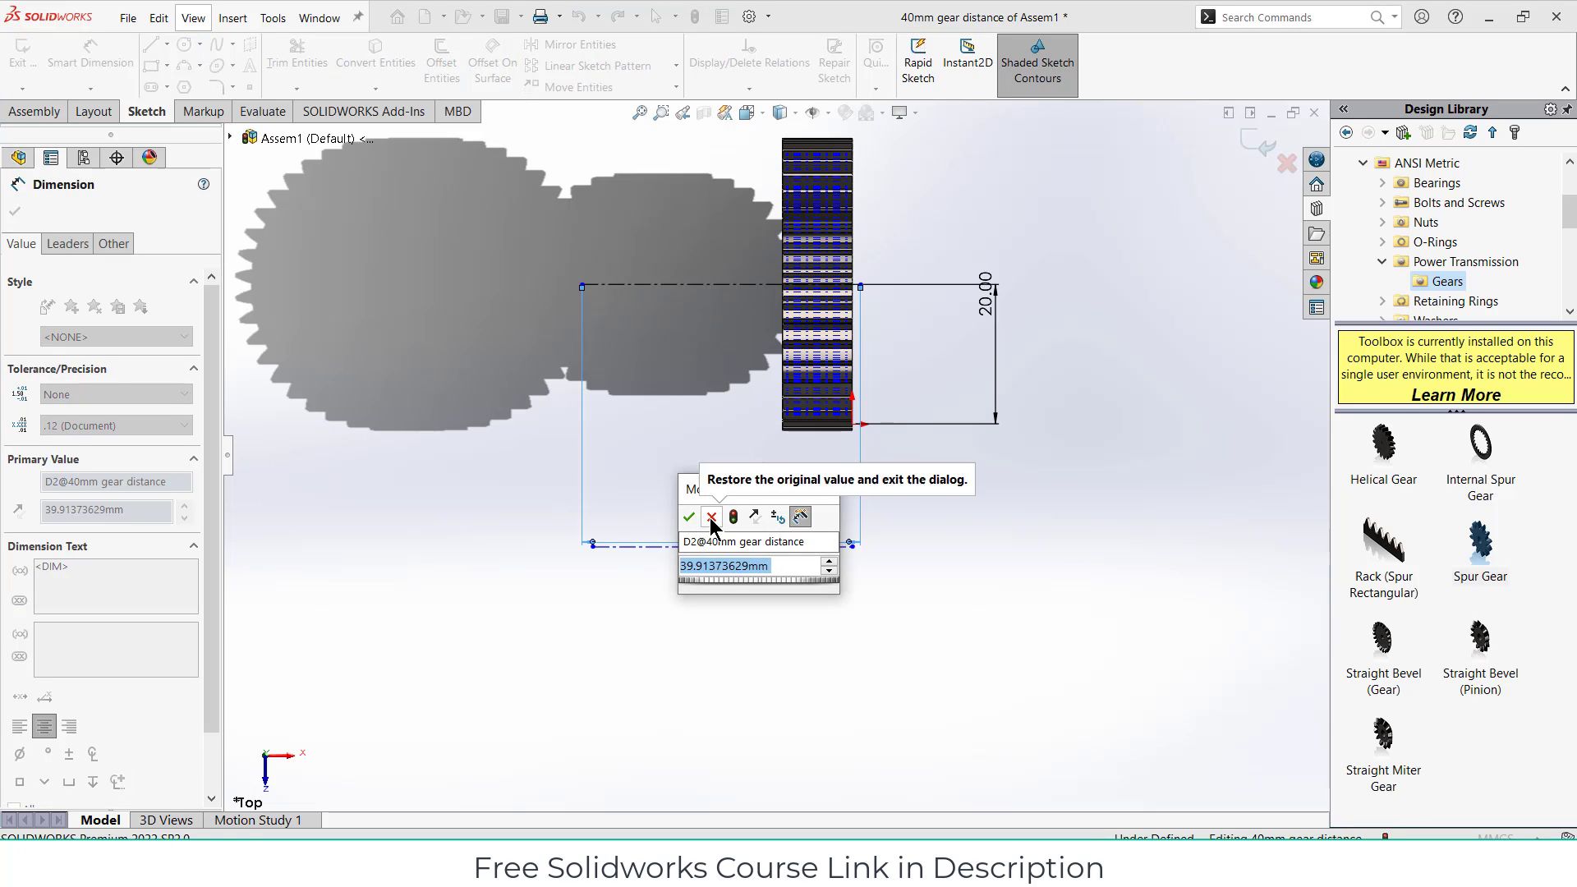
pyautogui.click(713, 519)
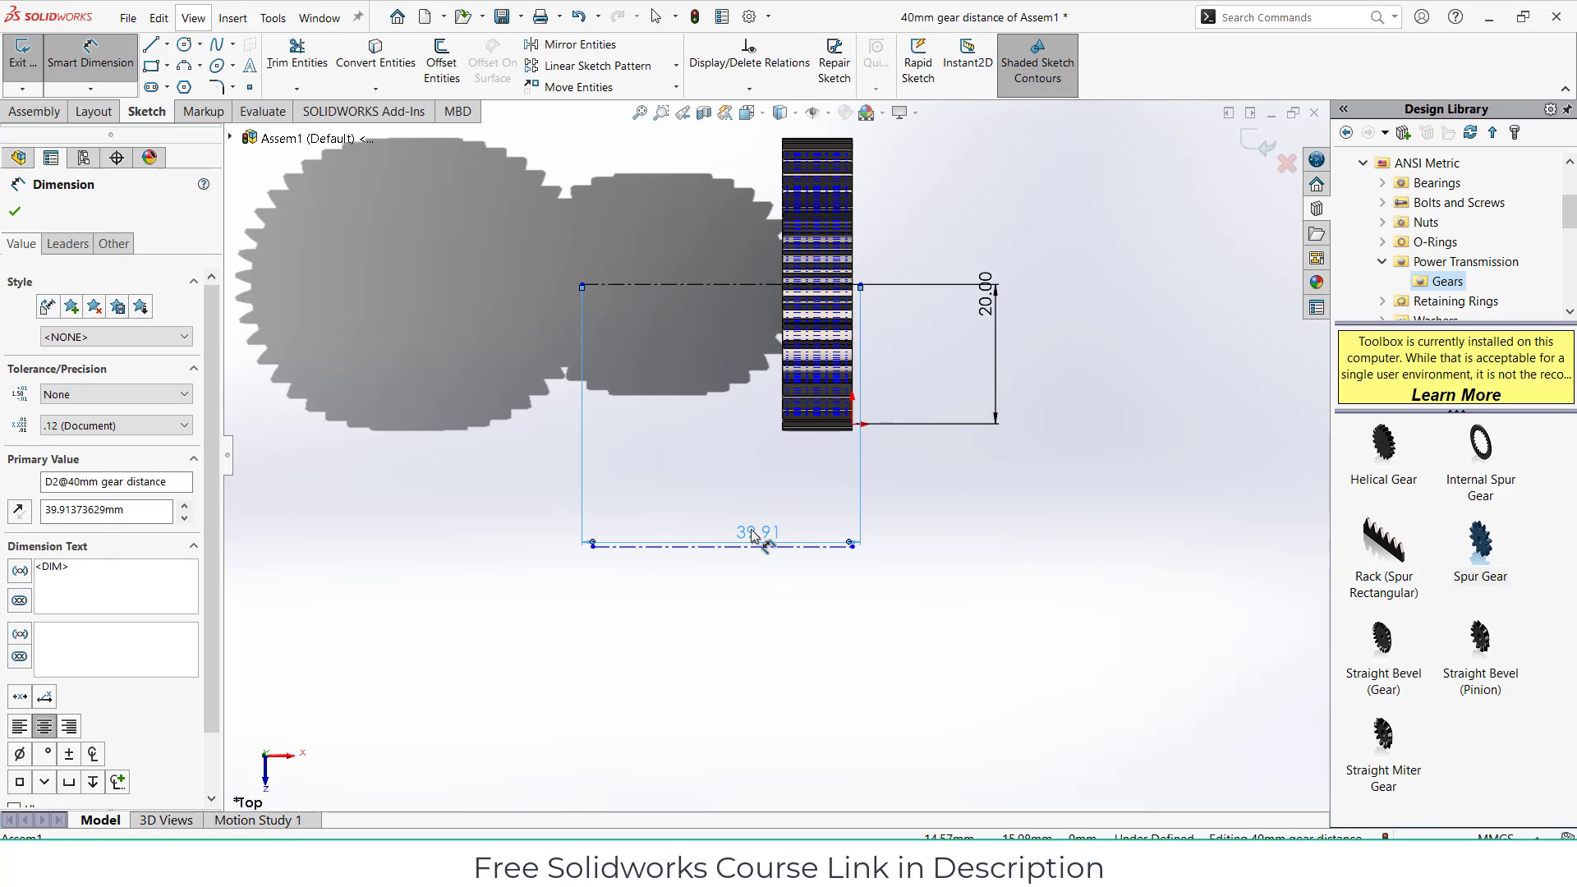
pyautogui.press('Escape')
# Step: Dimension the spacing between the two horizontal construction lines as 40 mm and exit the sketch
pyautogui.click(649, 284)
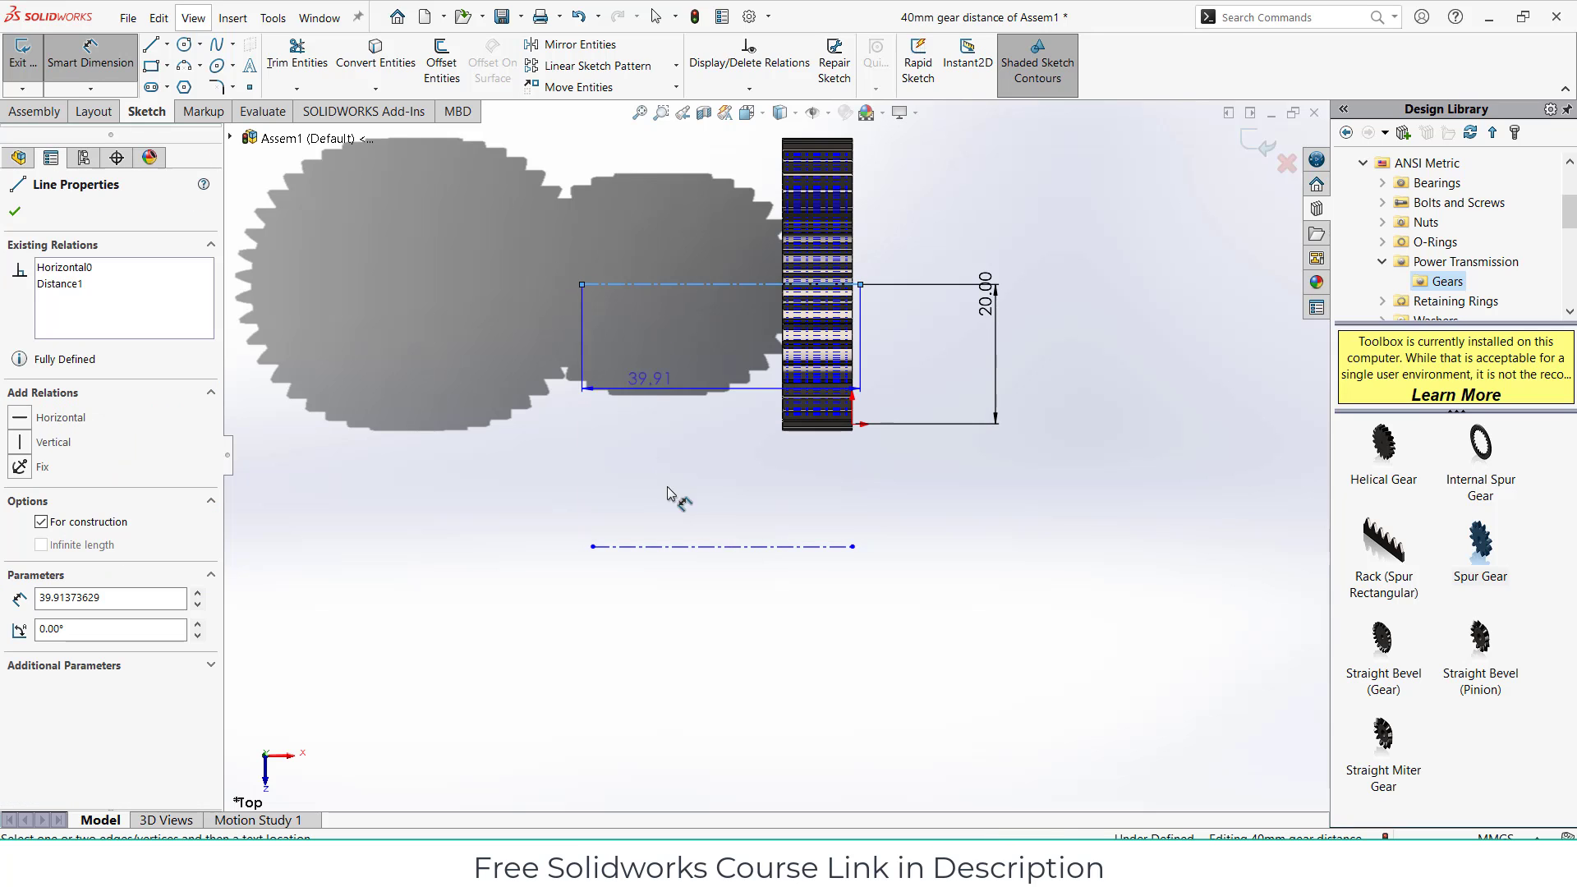
pyautogui.click(697, 547)
pyautogui.click(536, 499)
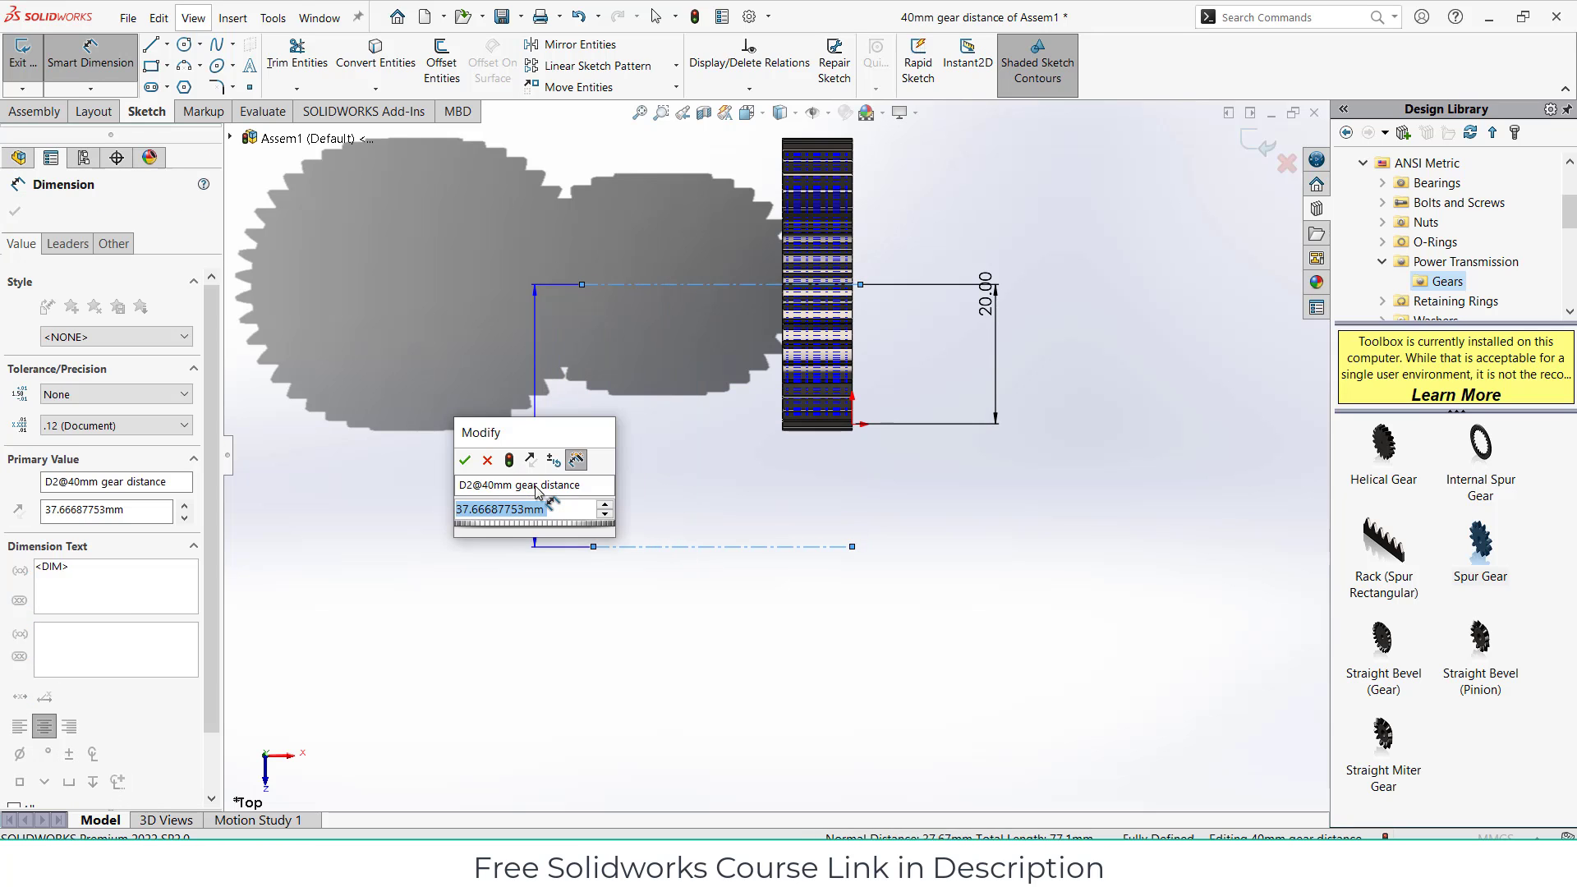
pyautogui.write('40')
pyautogui.press('Return')
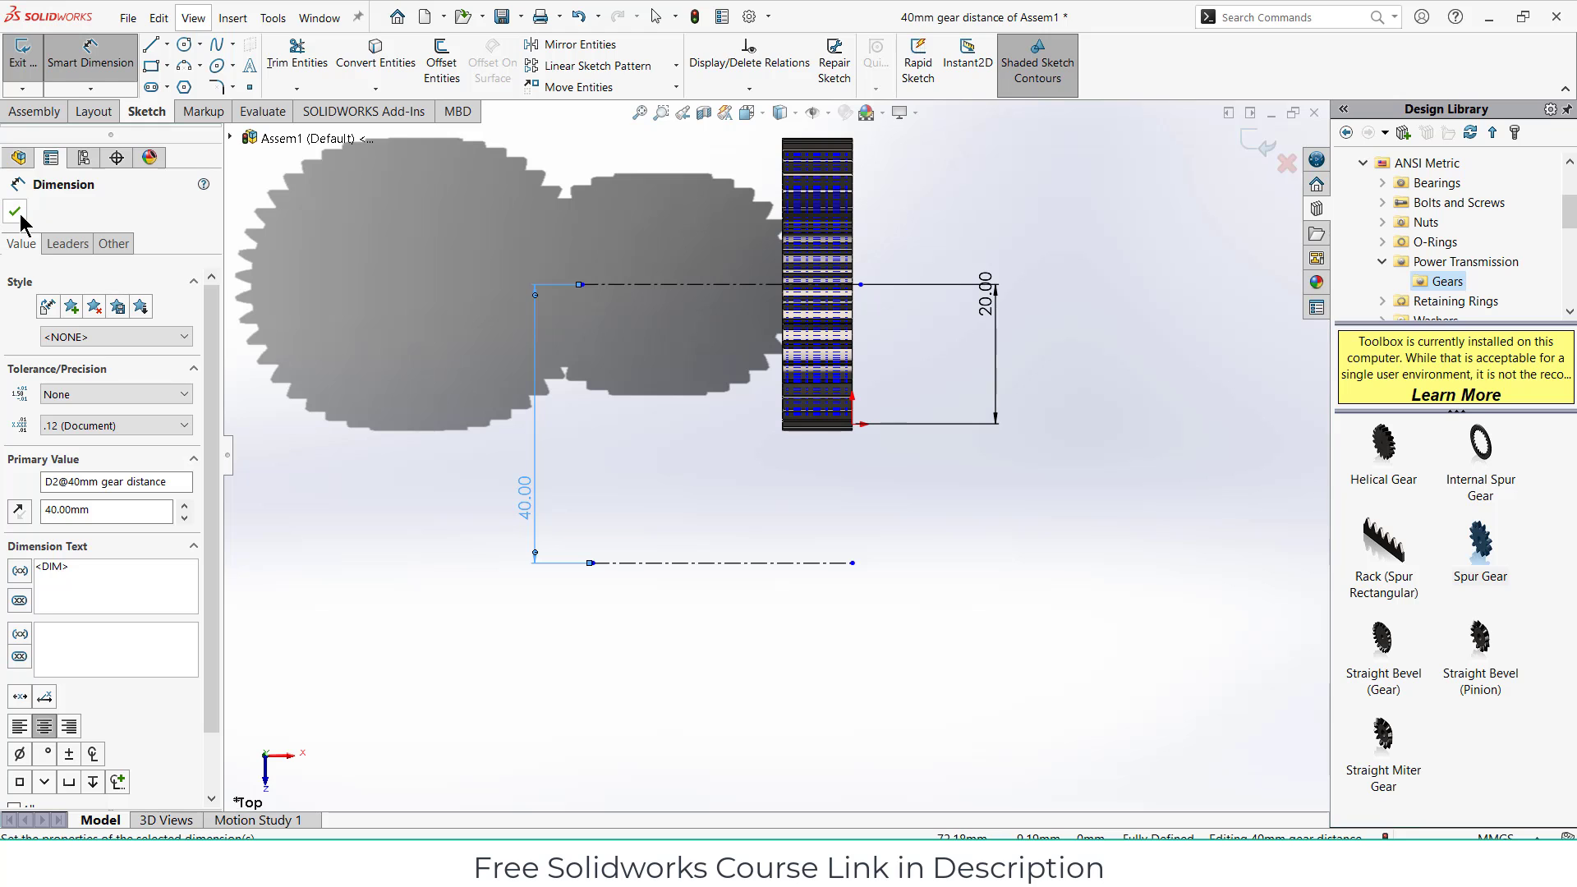
pyautogui.click(16, 212)
pyautogui.moveTo(834, 429); pyautogui.dragTo(801, 289, button='middle')
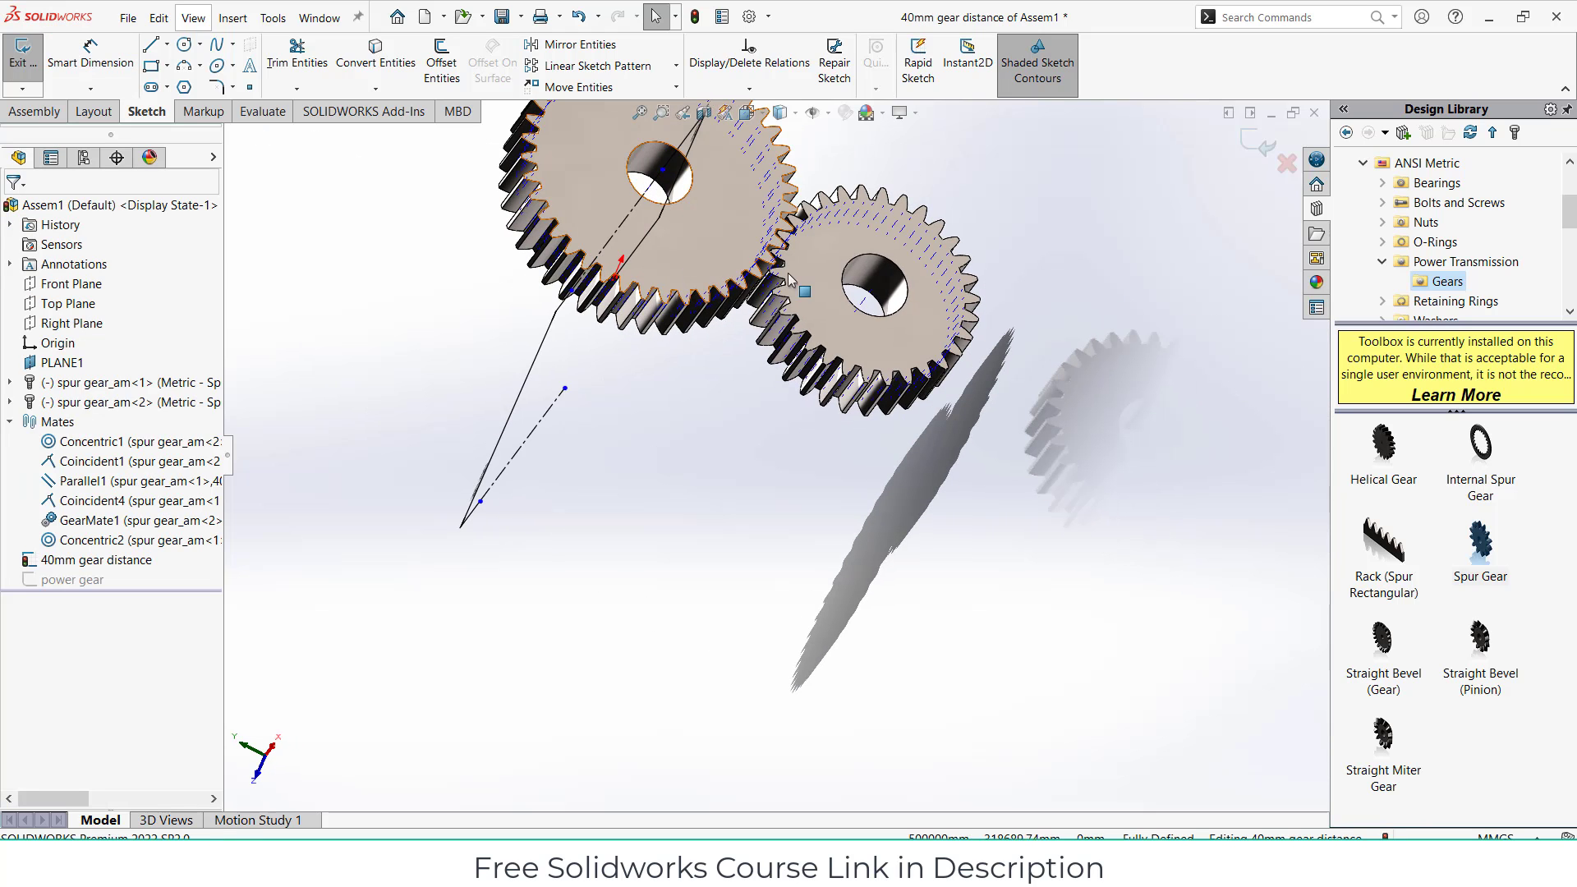
pyautogui.click(1252, 151)
# Step: Copy the 40-tooth gear and place the copy near the new construction line
pyautogui.scroll(3, 1116, 319)
pyautogui.moveTo(1116, 321)
pyautogui.mouseDown(button='middle')
pyautogui.moveTo(986, 493)
pyautogui.moveTo(1057, 440)
pyautogui.mouseUp(button='middle')
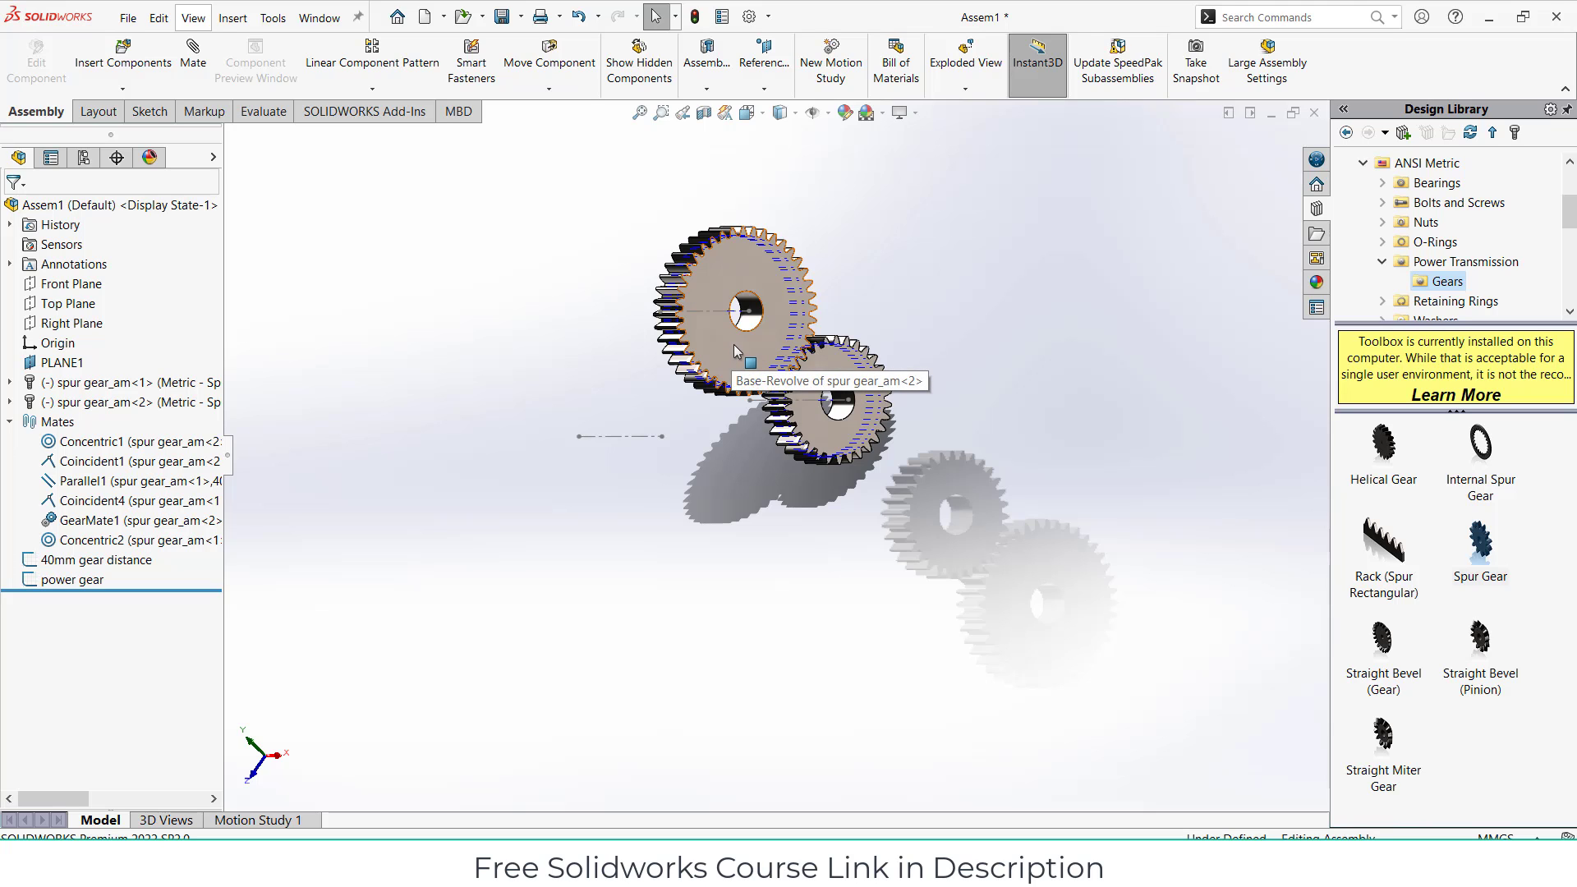
pyautogui.keyDown('ctrl'); pyautogui.moveTo(737, 352); pyautogui.dragTo(569, 429); pyautogui.keyUp('ctrl')
pyautogui.click(467, 300)
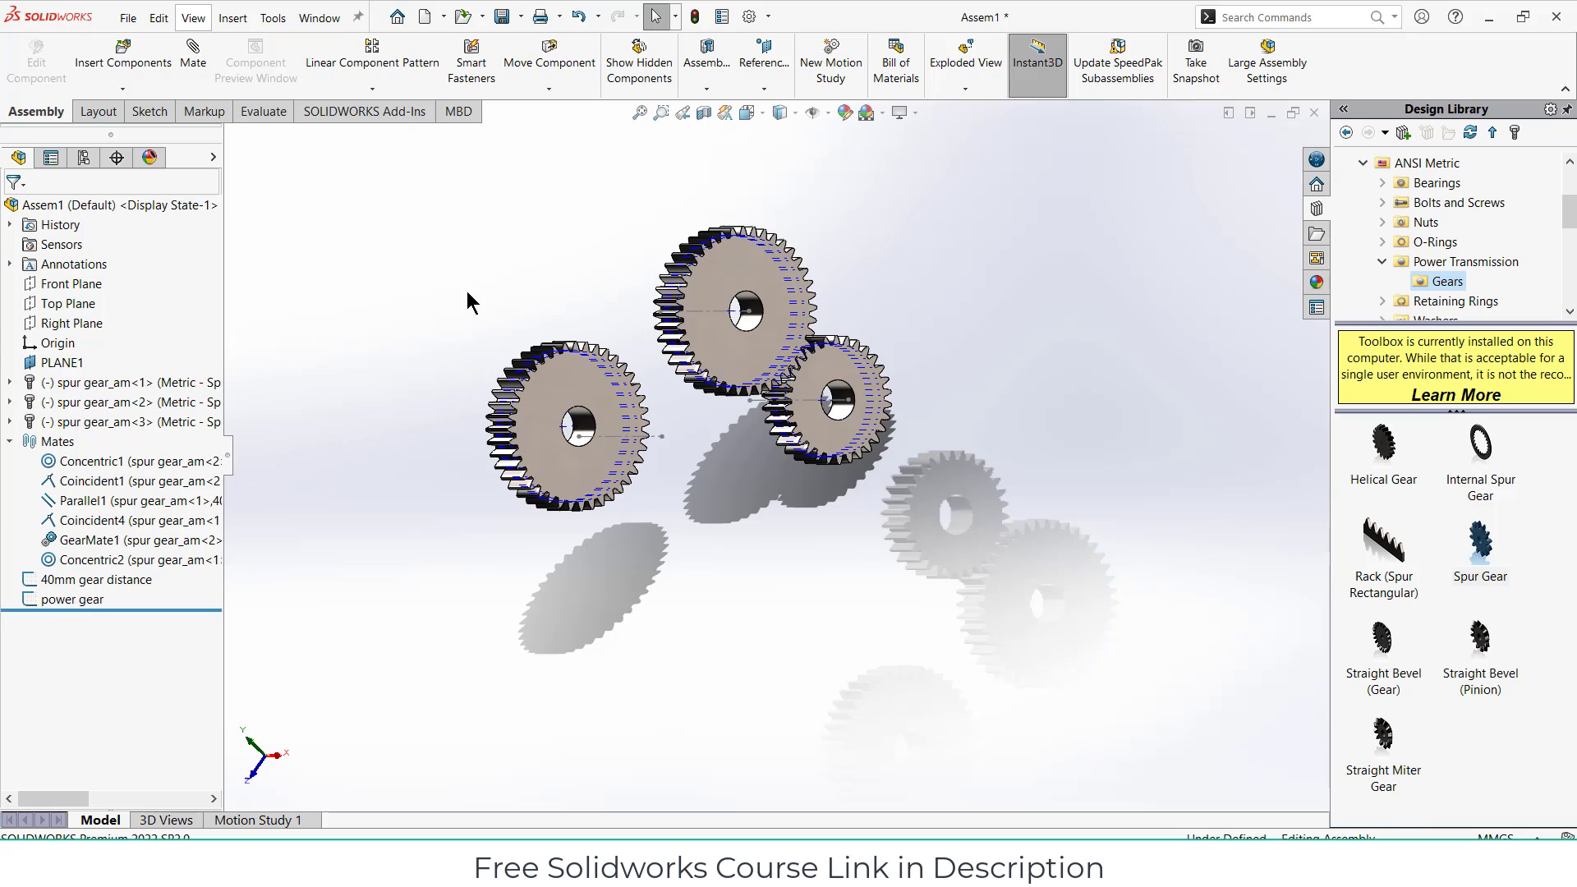
# Step: Mate the copied gear's bore edge concentric with the new construction line of the "40mm gear distance" sketch
pyautogui.scroll(-3, 584, 411)
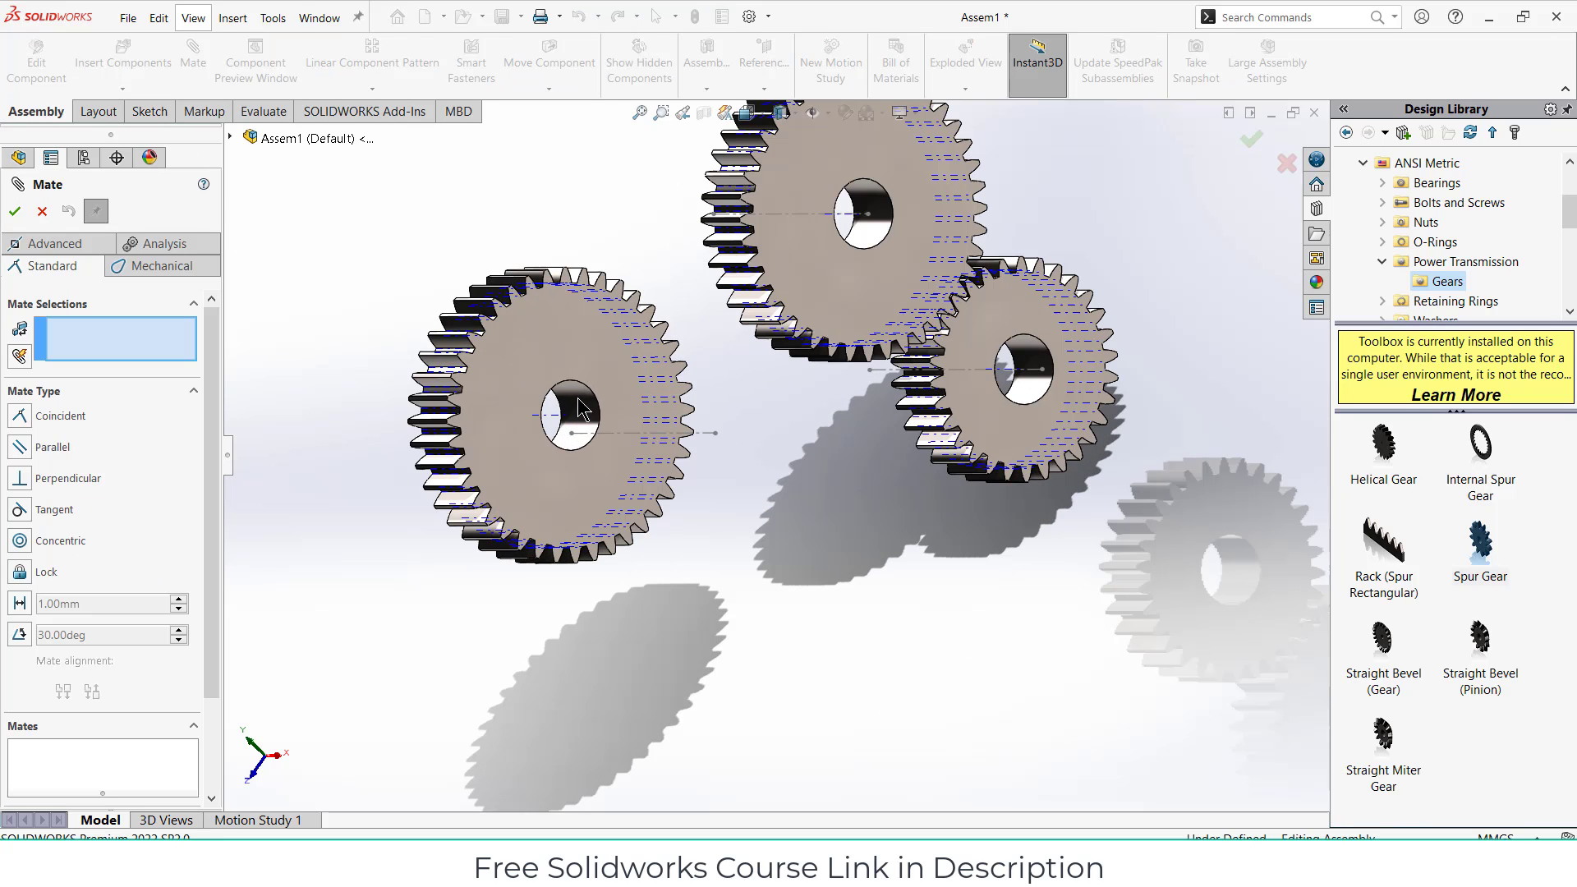
pyautogui.click(593, 404)
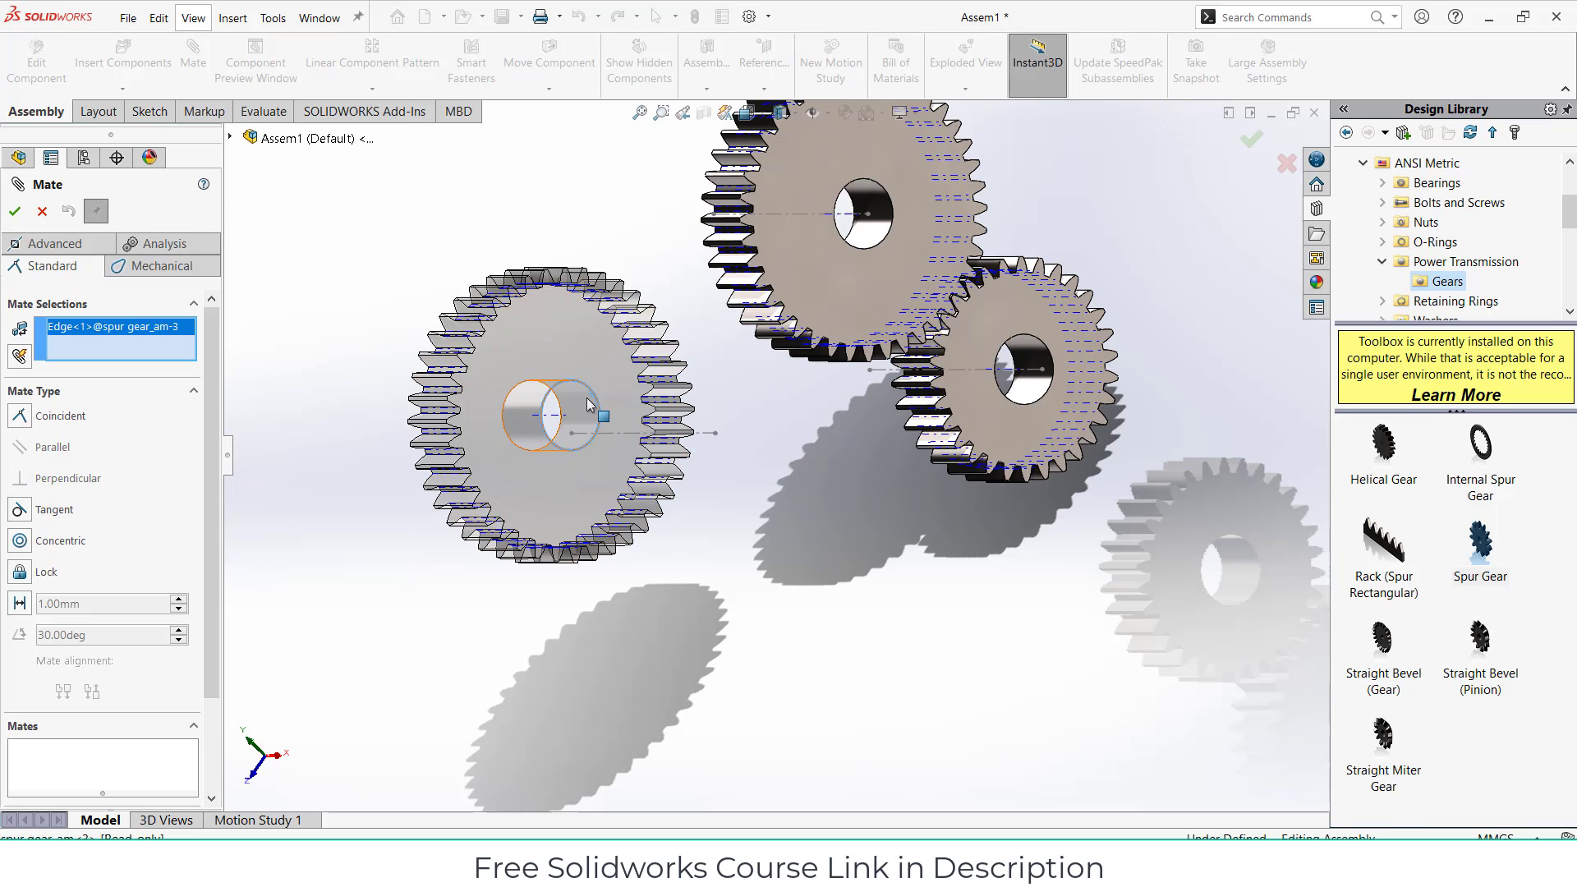
pyautogui.click(707, 436)
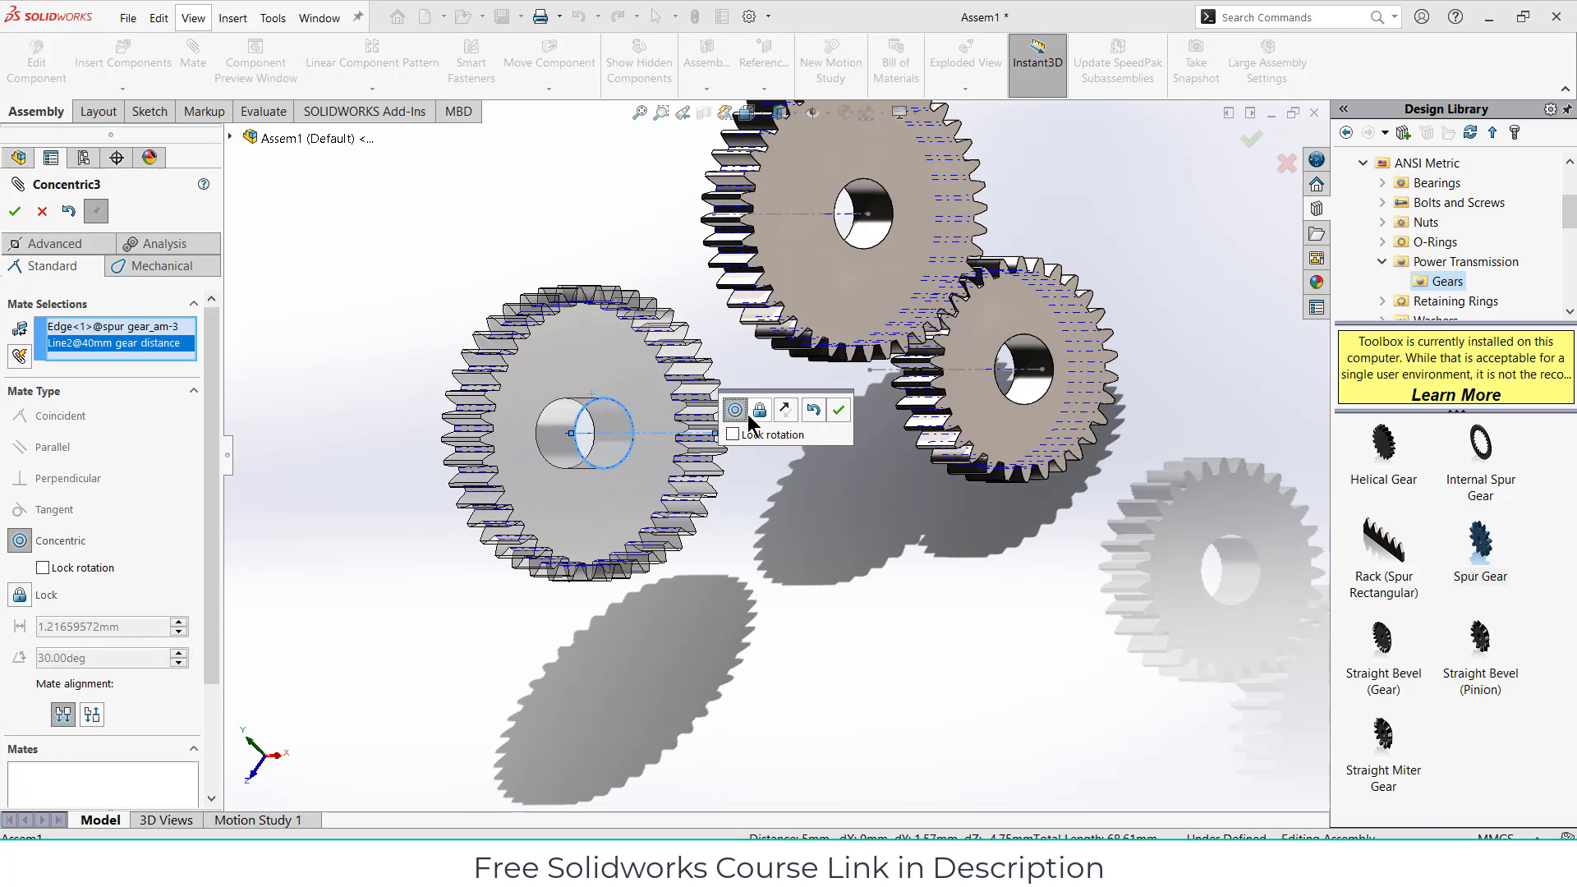
pyautogui.click(838, 410)
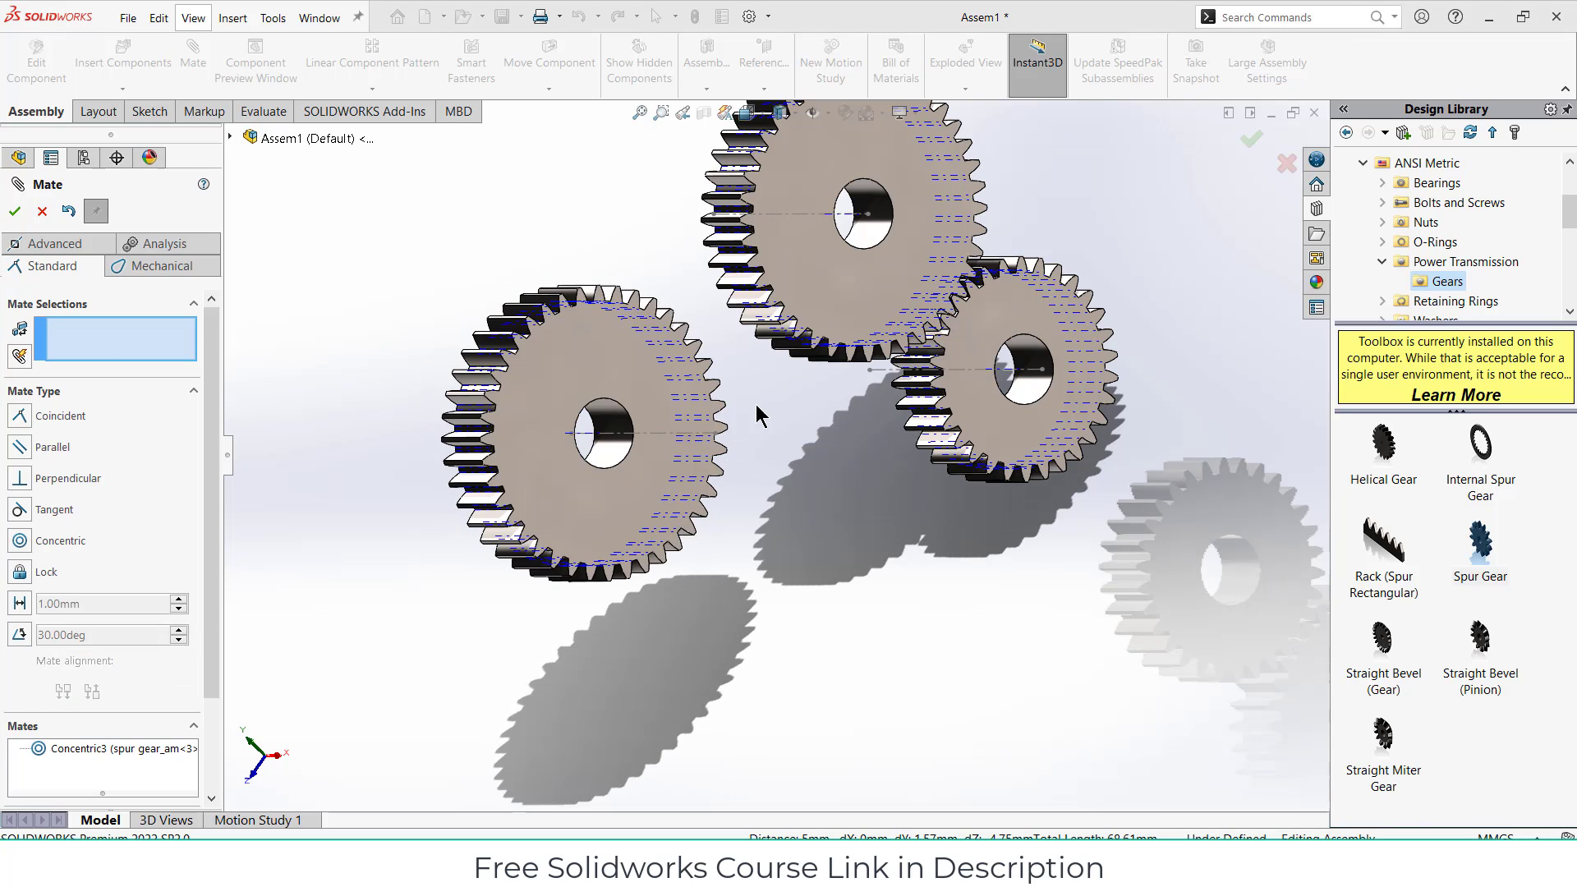
# Step: Add a coincident mate between the front faces of the copied gear and the original 40-tooth gear
pyautogui.click(636, 366)
pyautogui.click(821, 284)
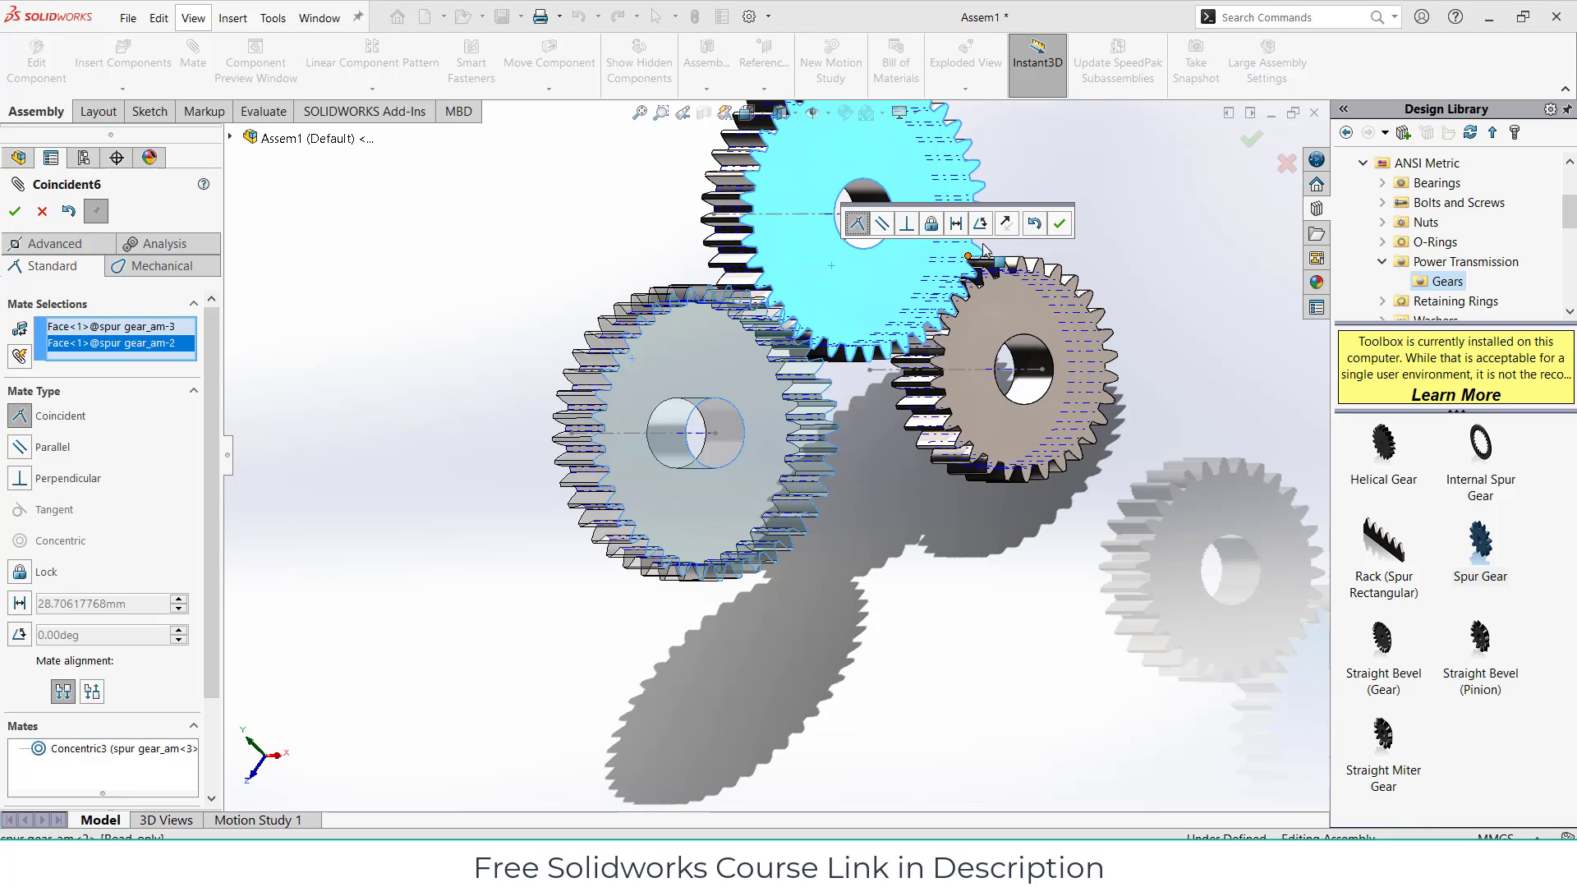
pyautogui.click(1057, 224)
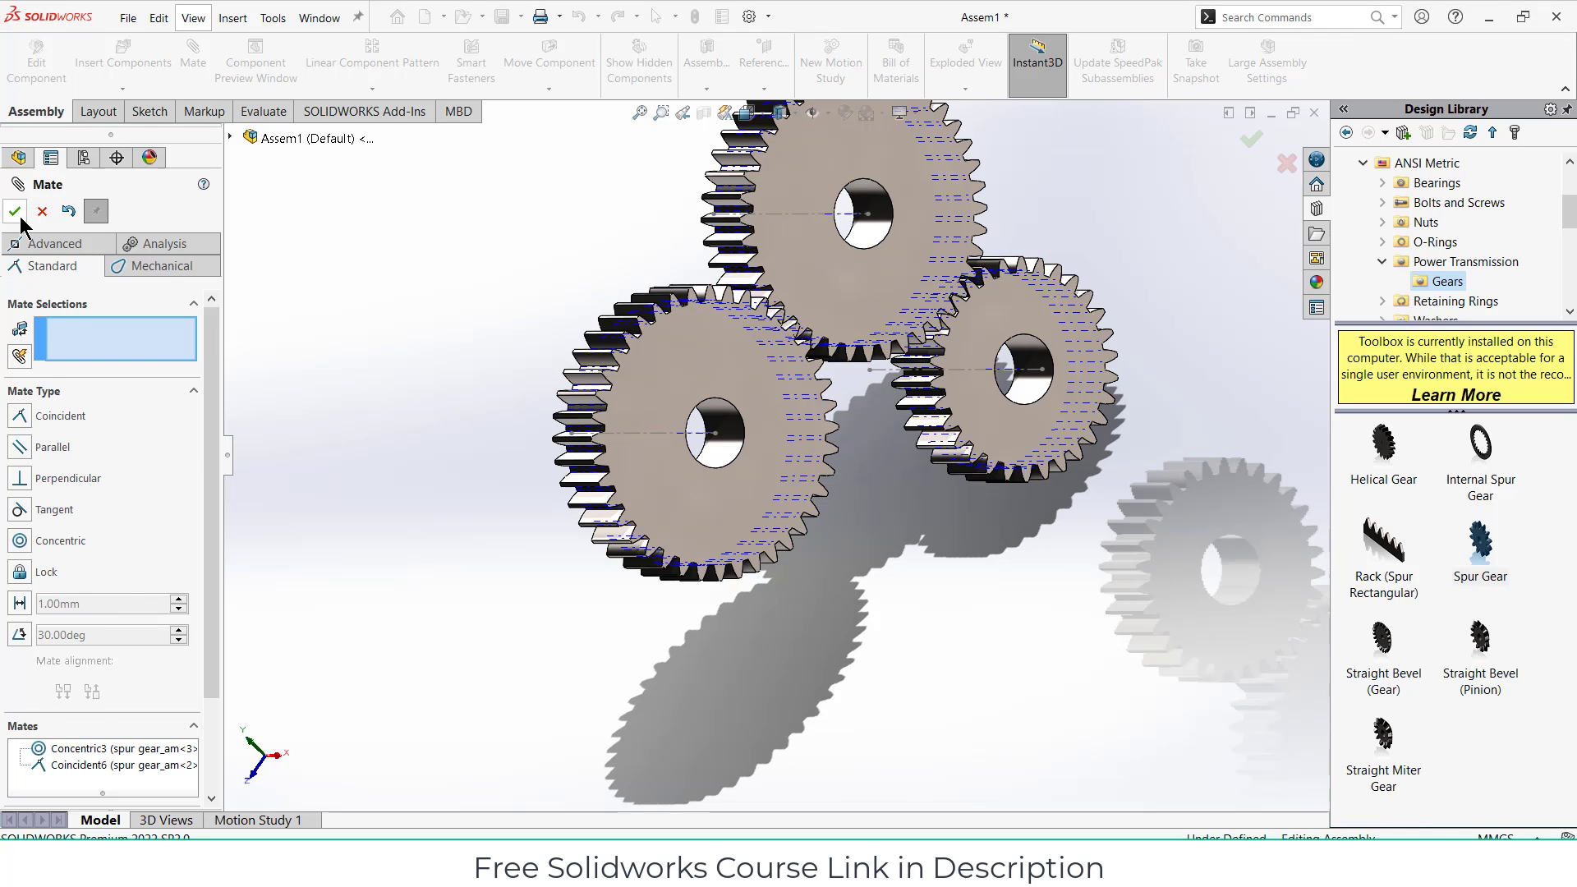
pyautogui.click(16, 212)
# Step: View the gears face-on and rotate the copied gear until its teeth mesh with the original 40-tooth gear
pyautogui.click(736, 349)
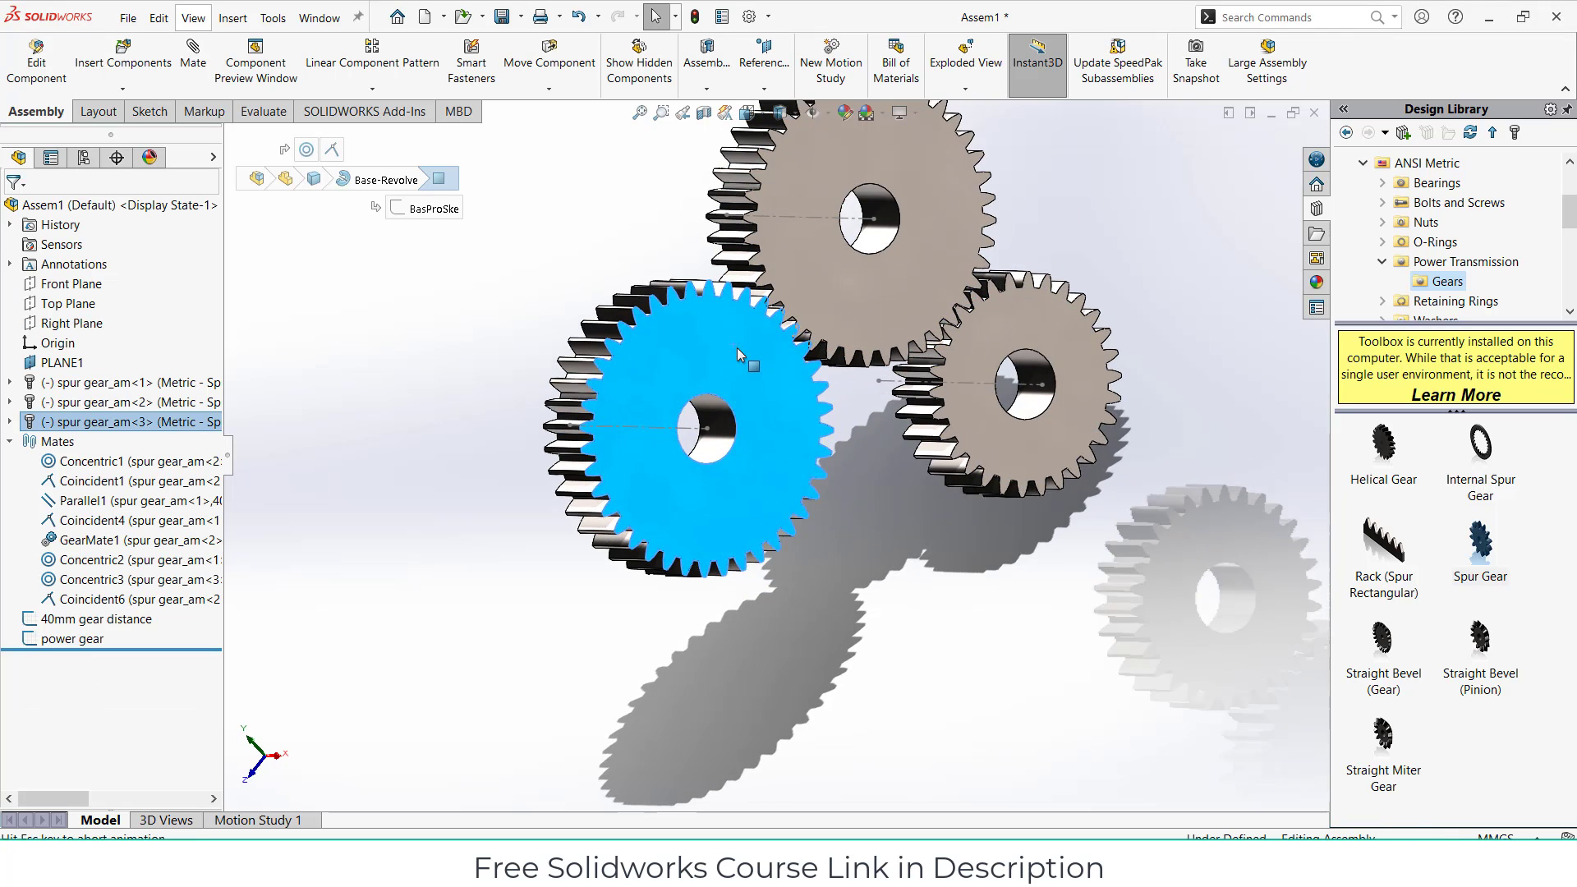
pyautogui.click(1225, 424)
pyautogui.scroll(-5, 764, 354)
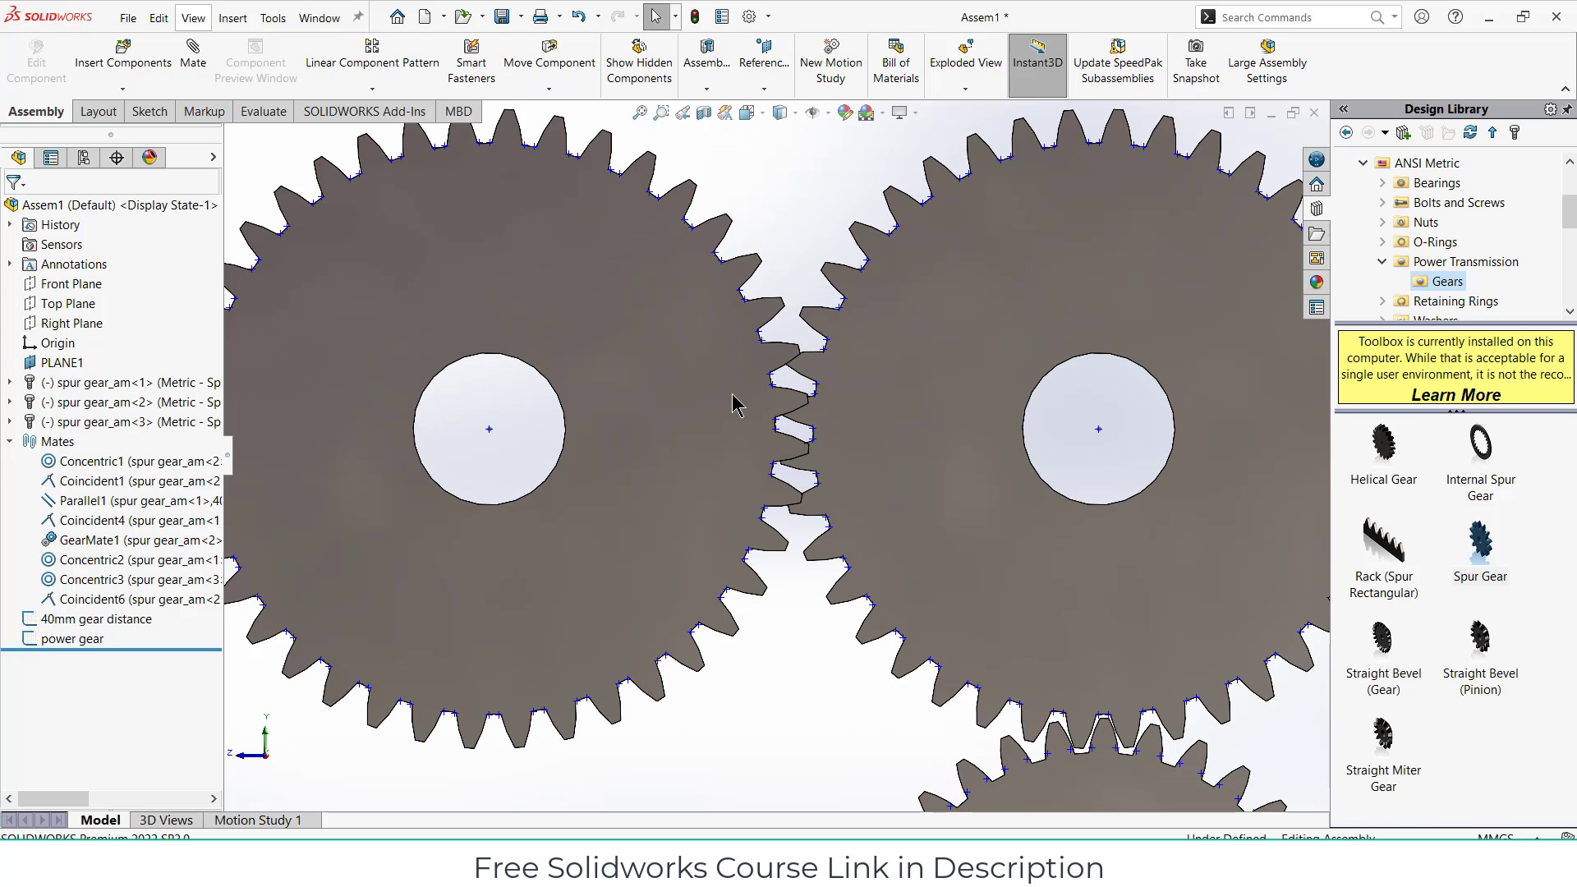
pyautogui.moveTo(715, 457); pyautogui.dragTo(722, 416)
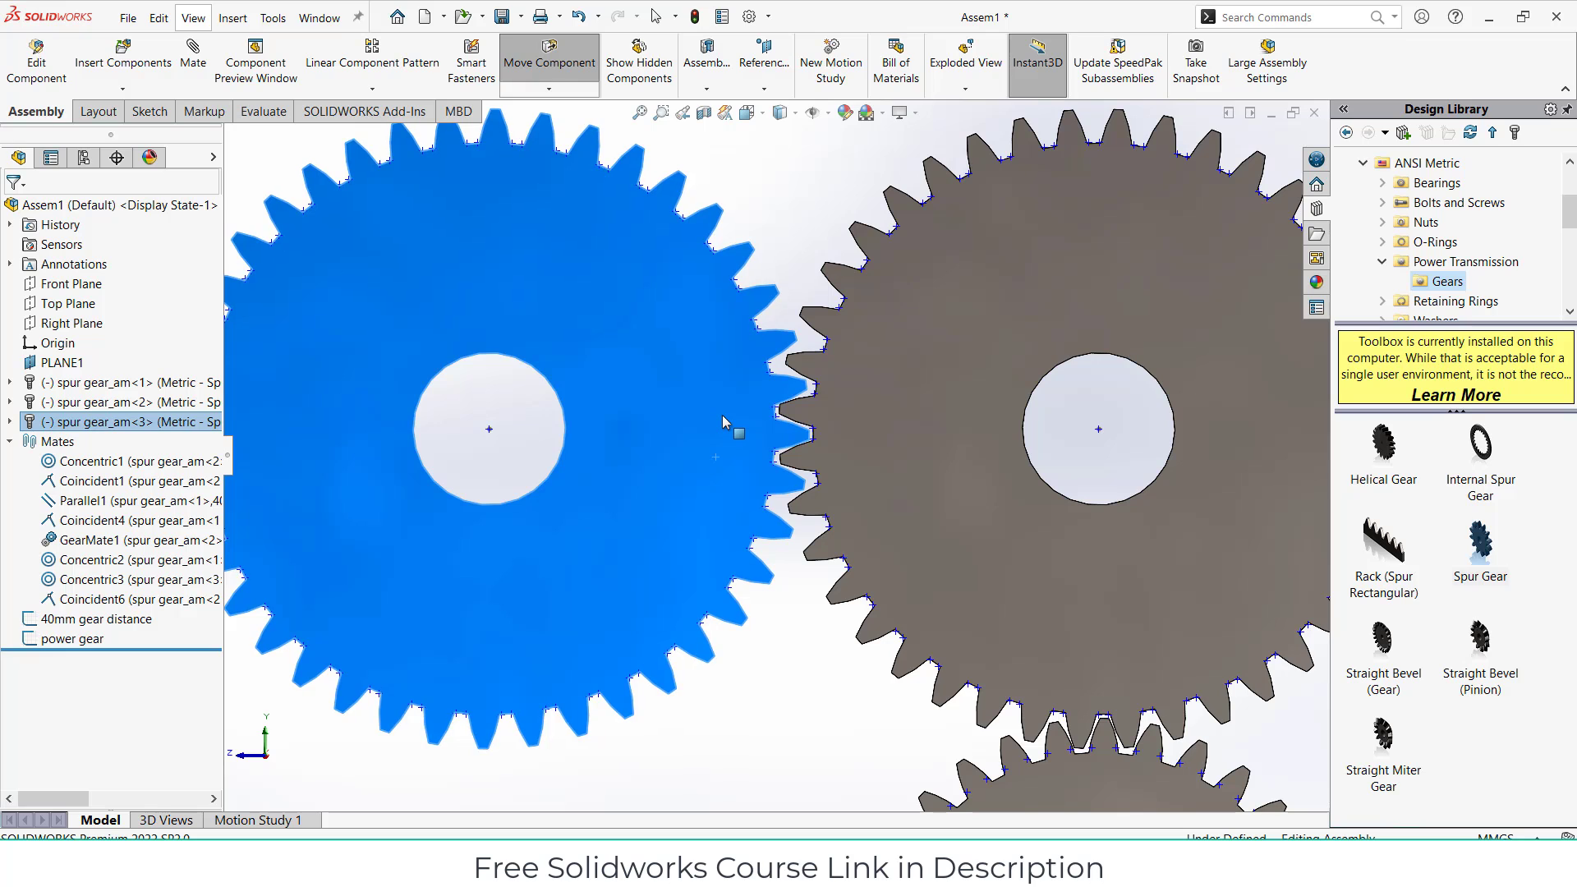
pyautogui.press('Escape')
pyautogui.click(818, 218)
pyautogui.scroll(2, 804, 238)
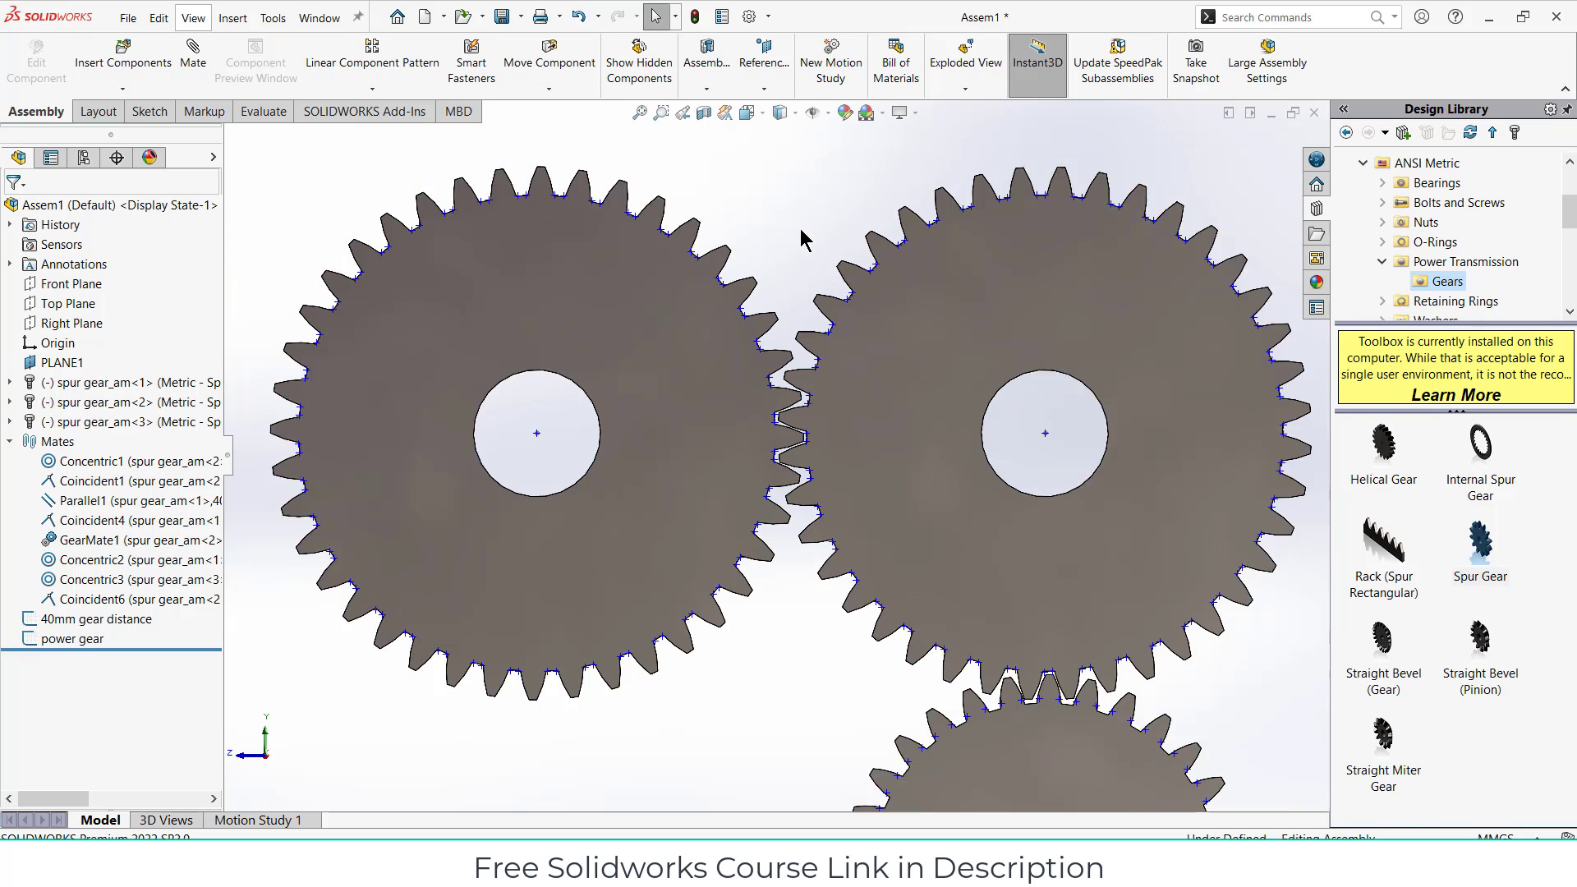
# Step: Add a gear mate between the bore edges of the two 40-tooth gears with a 10 mm to 10 mm ratio
pyautogui.click(193, 56)
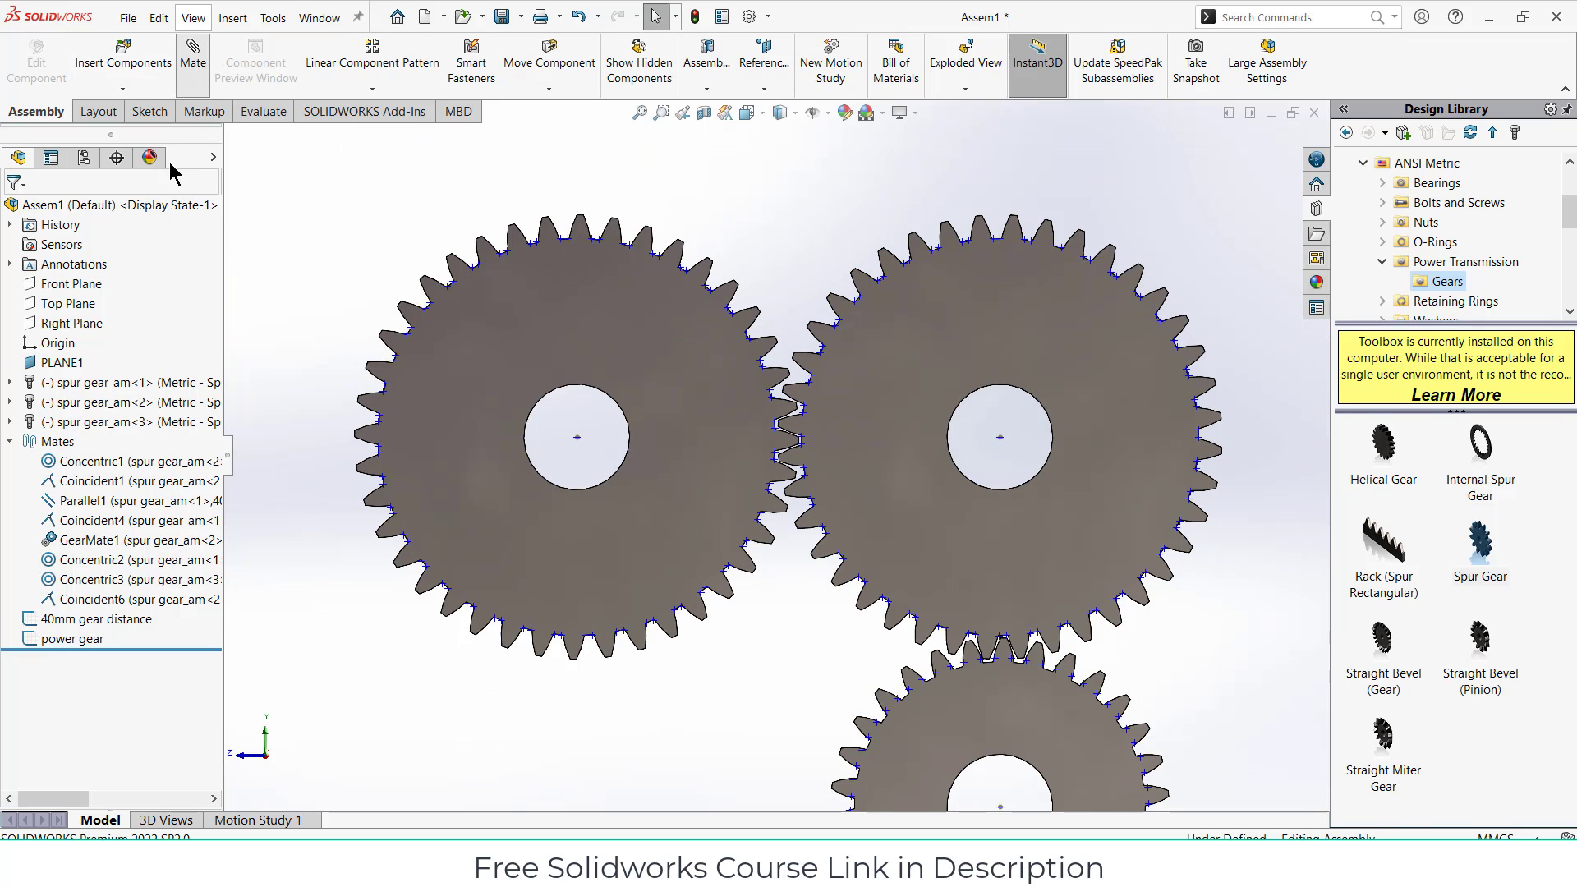
pyautogui.click(158, 268)
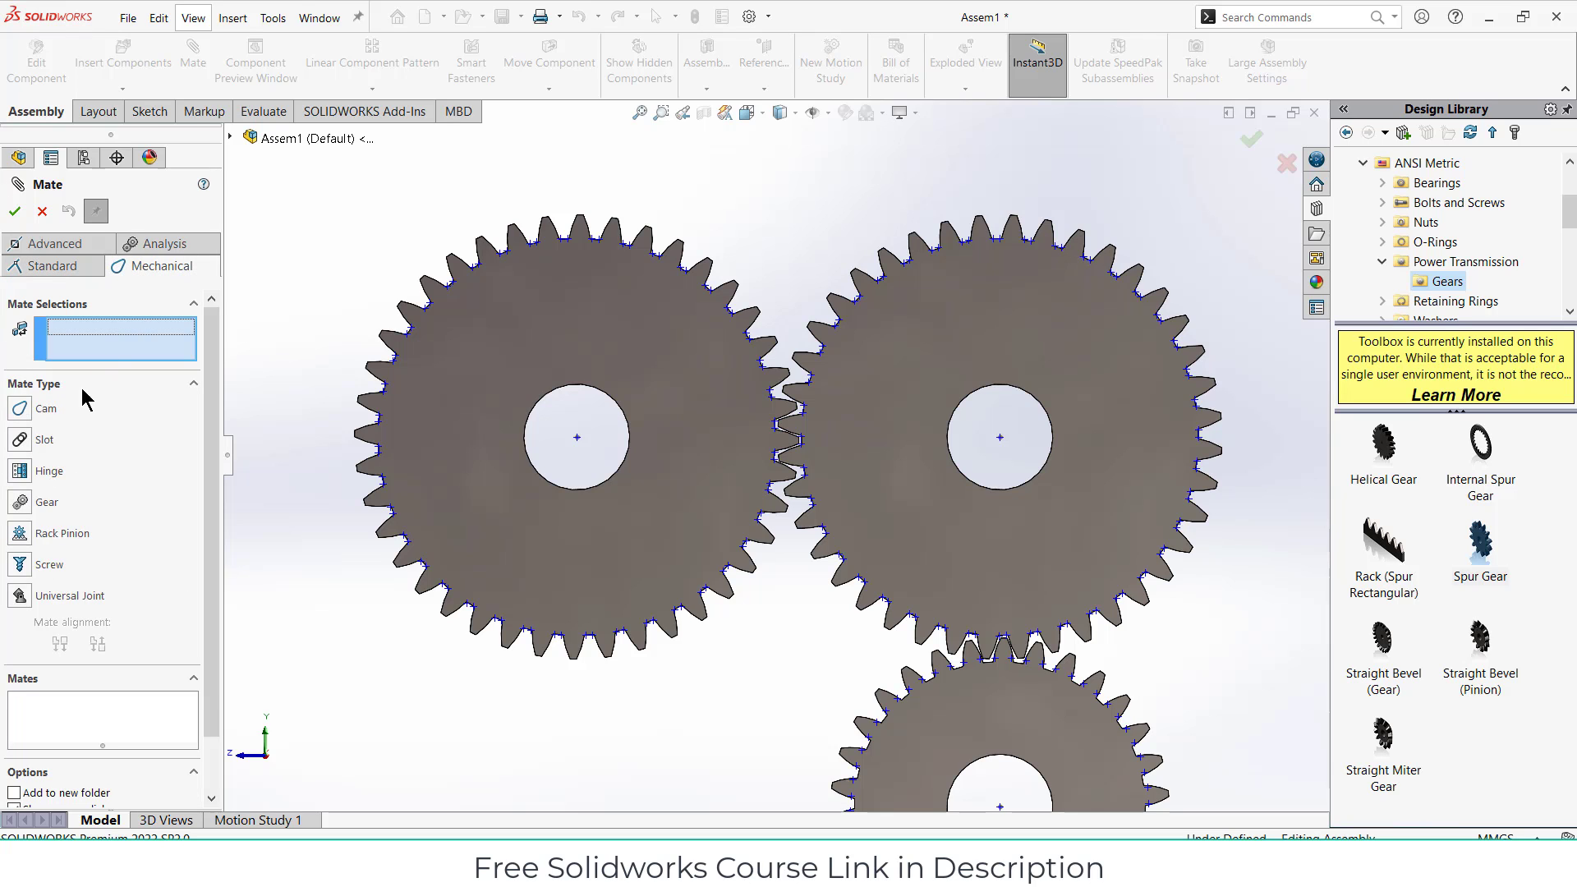
pyautogui.click(15, 503)
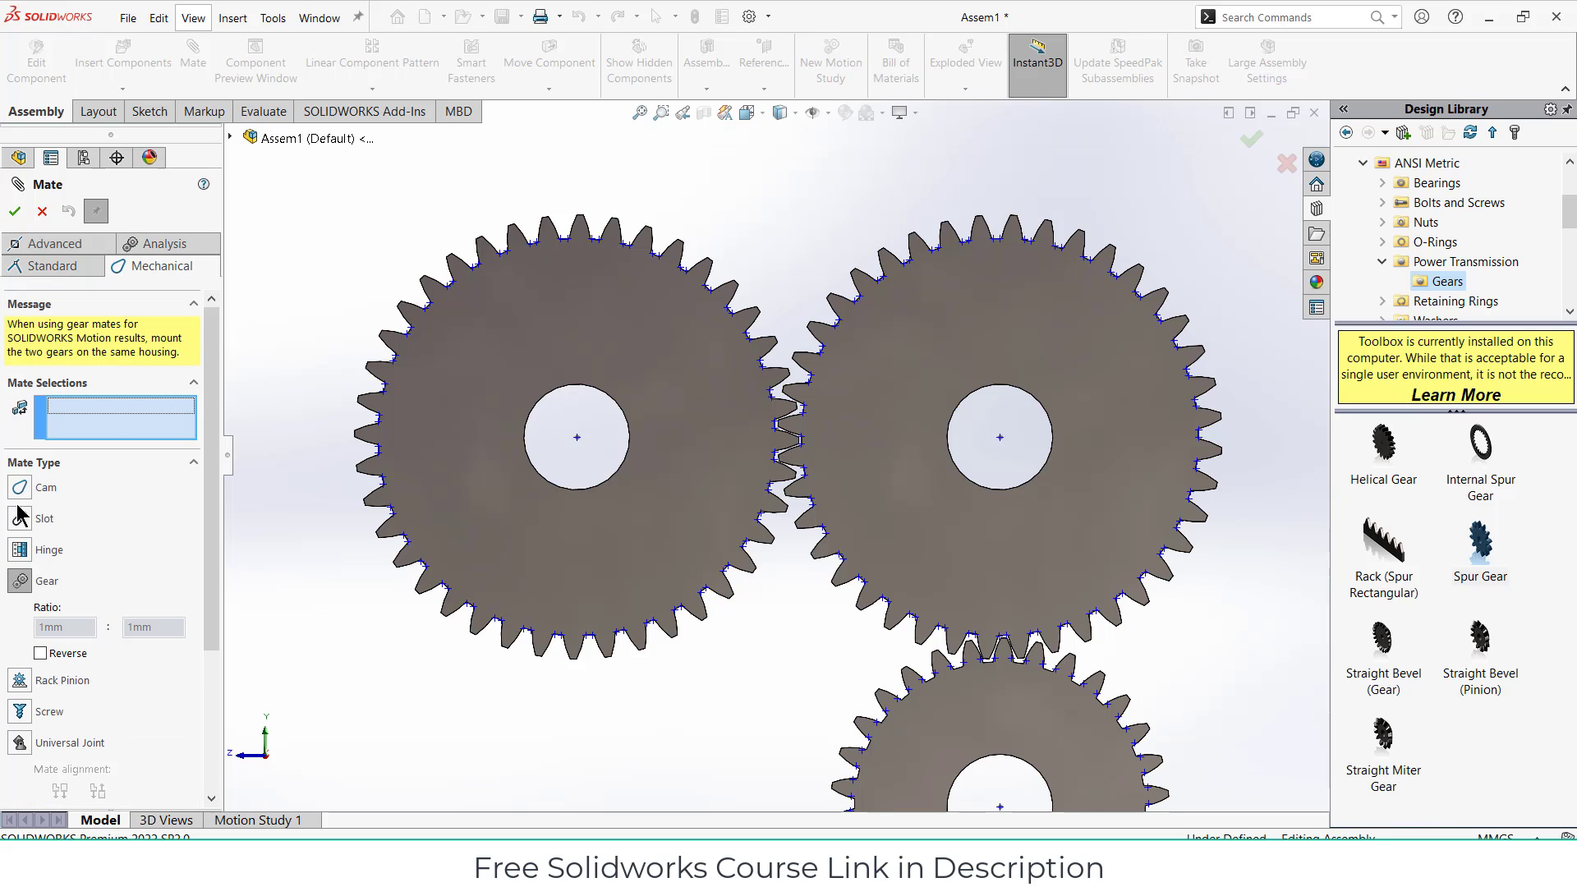
pyautogui.click(629, 455)
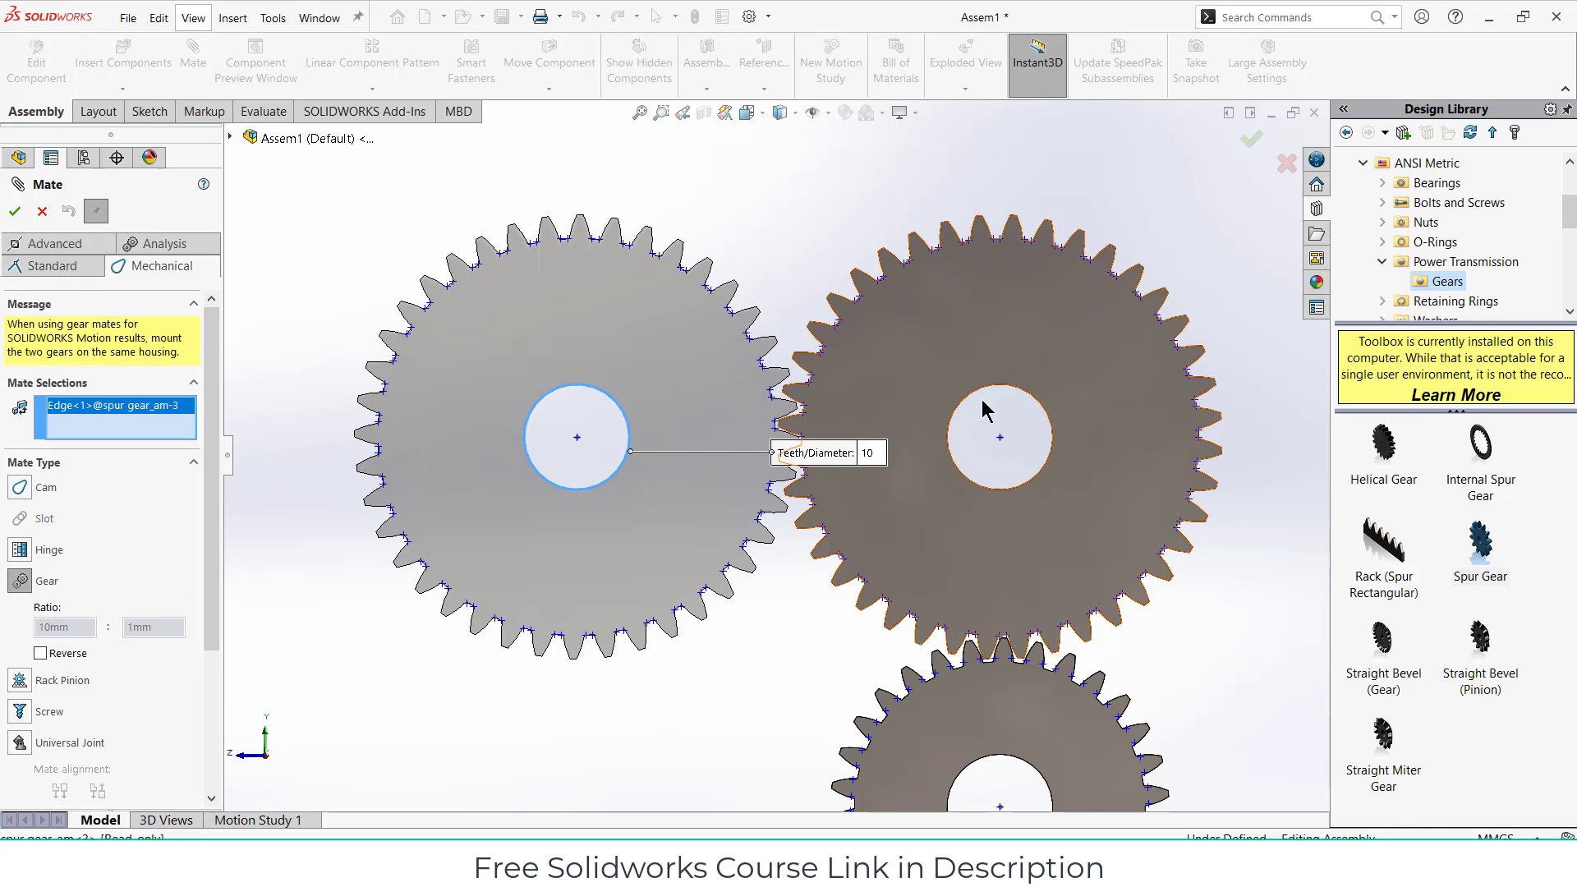
pyautogui.click(1051, 438)
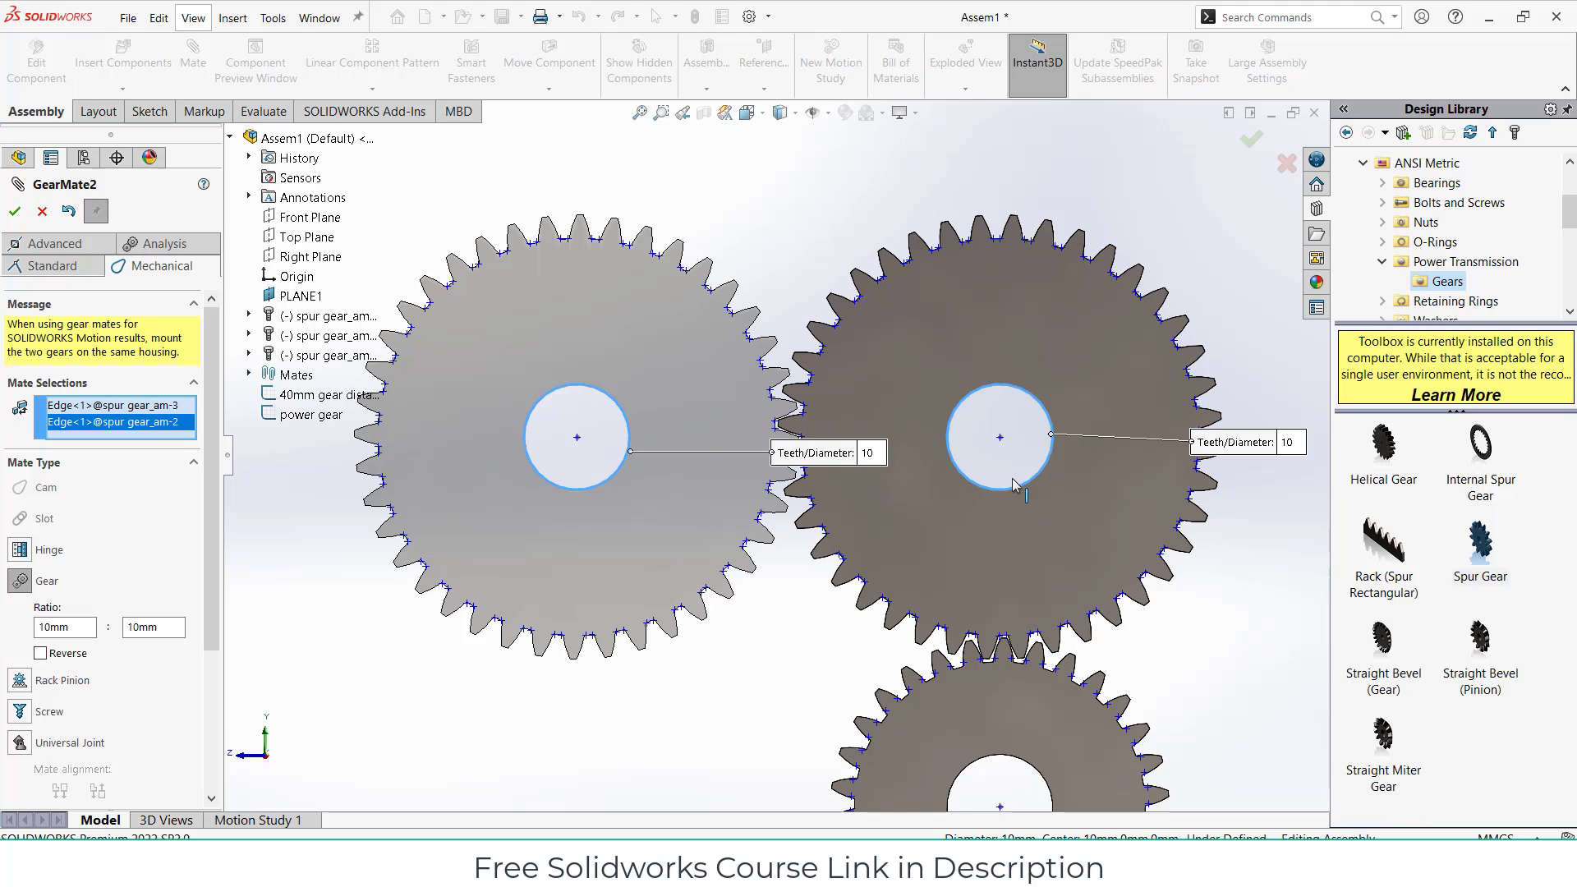
pyautogui.click(15, 211)
# Step: Rotate the copied gear to check how the gear train moves, and finish mating
pyautogui.moveTo(674, 349); pyautogui.dragTo(602, 382)
pyautogui.scroll(3, 602, 382)
pyautogui.moveTo(602, 382); pyautogui.dragTo(754, 465, button='middle')
pyautogui.click(15, 211)
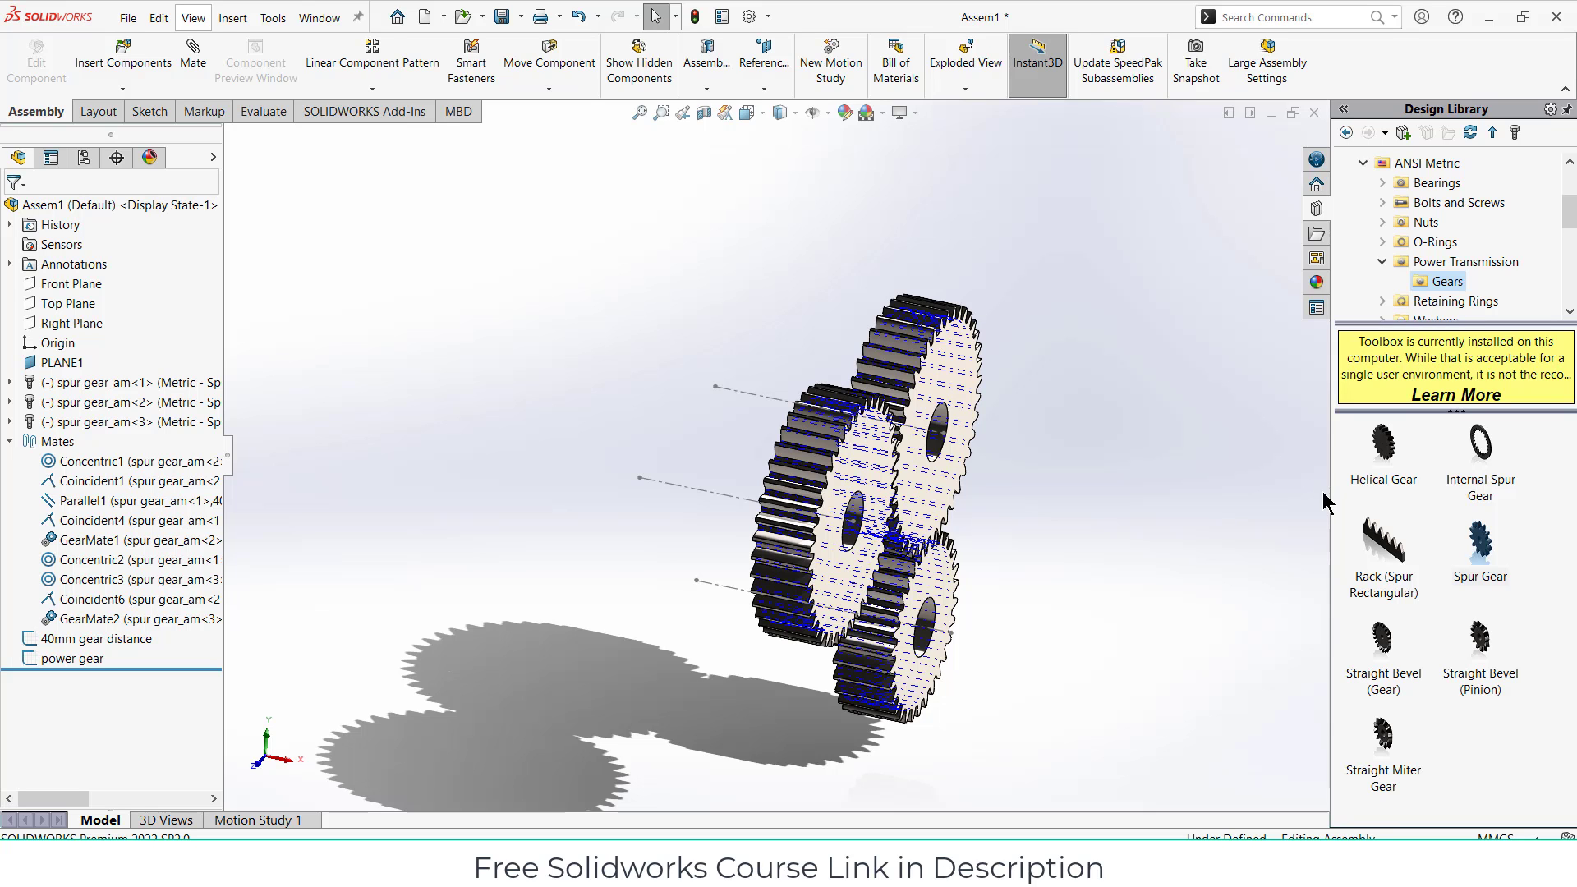
# Step: Insert a straight bevel gear beside the spur gears, with 30 teeth and a pinion tooth count of 30
pyautogui.moveTo(1188, 423); pyautogui.dragTo(996, 521, button='middle')
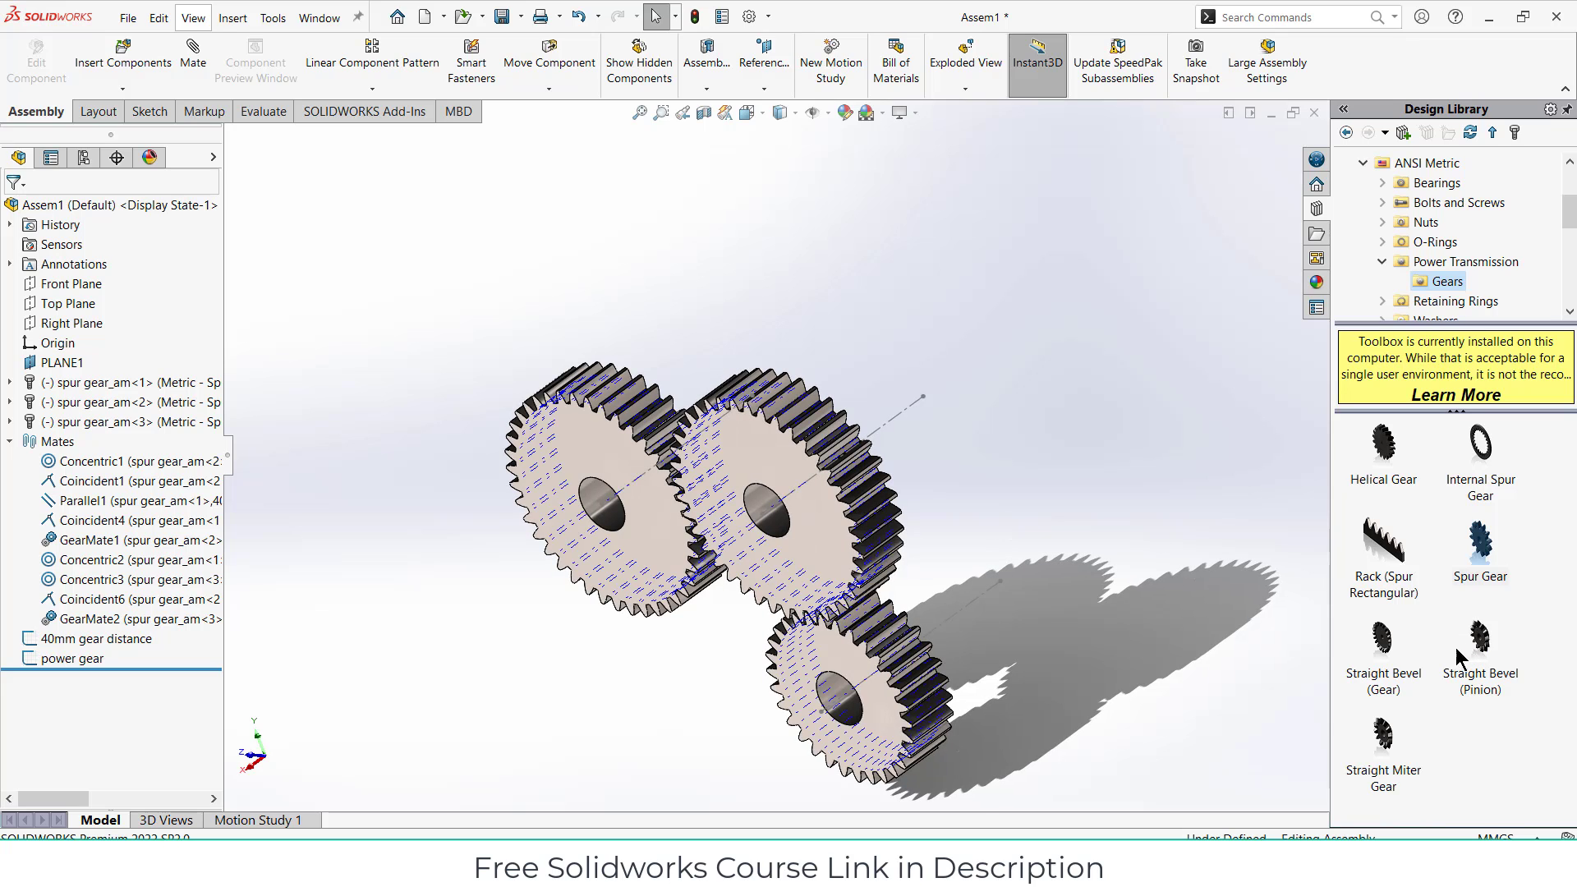
pyautogui.moveTo(1386, 649); pyautogui.dragTo(1030, 470)
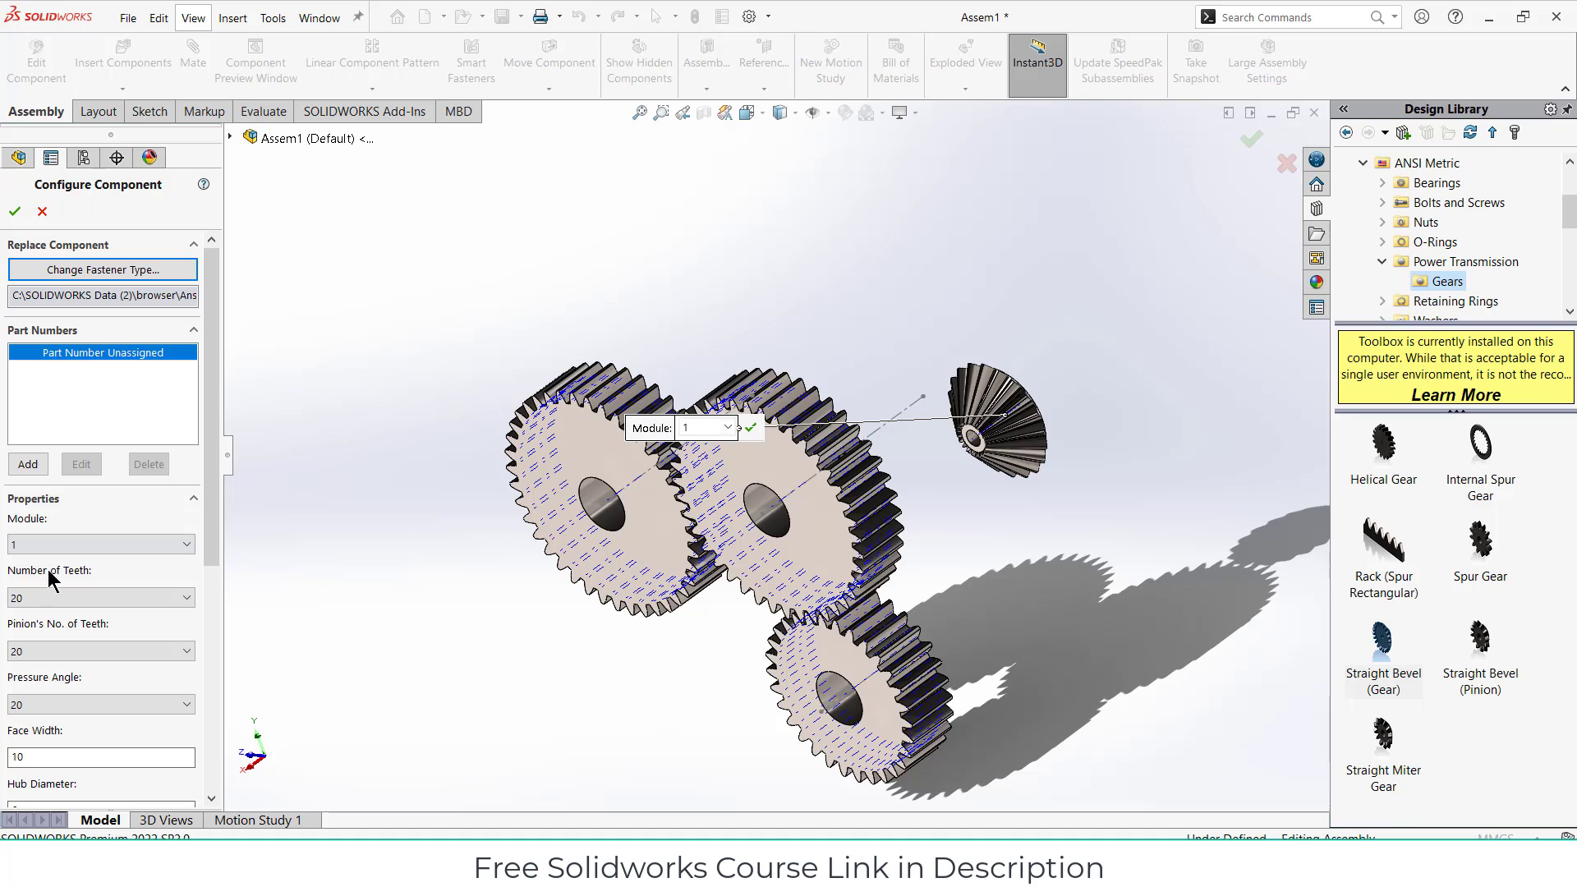
pyautogui.click(57, 598)
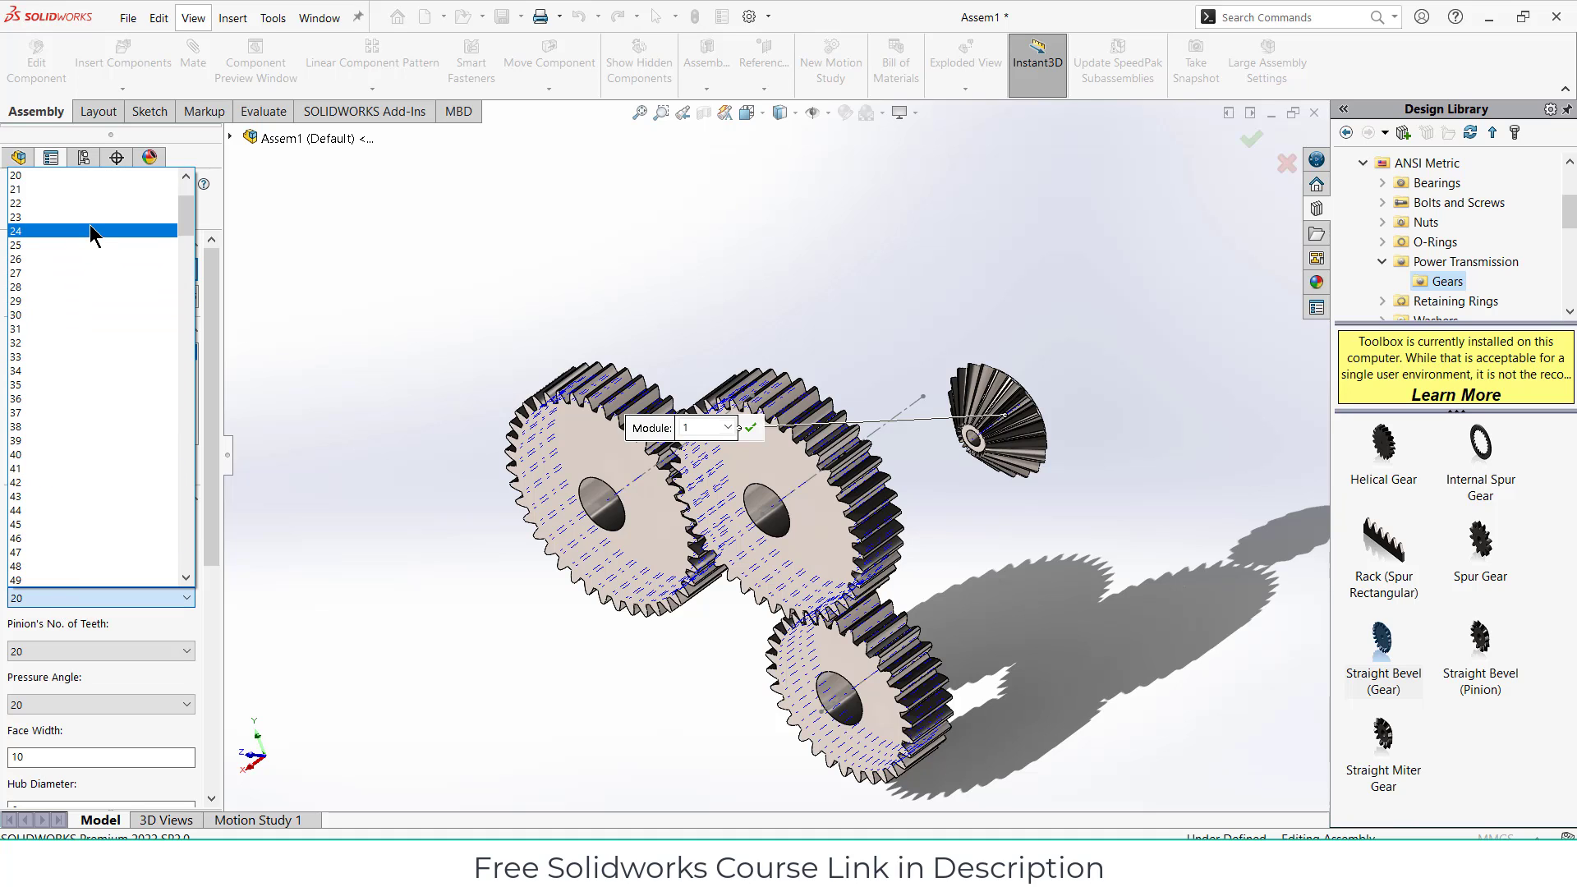
pyautogui.click(81, 314)
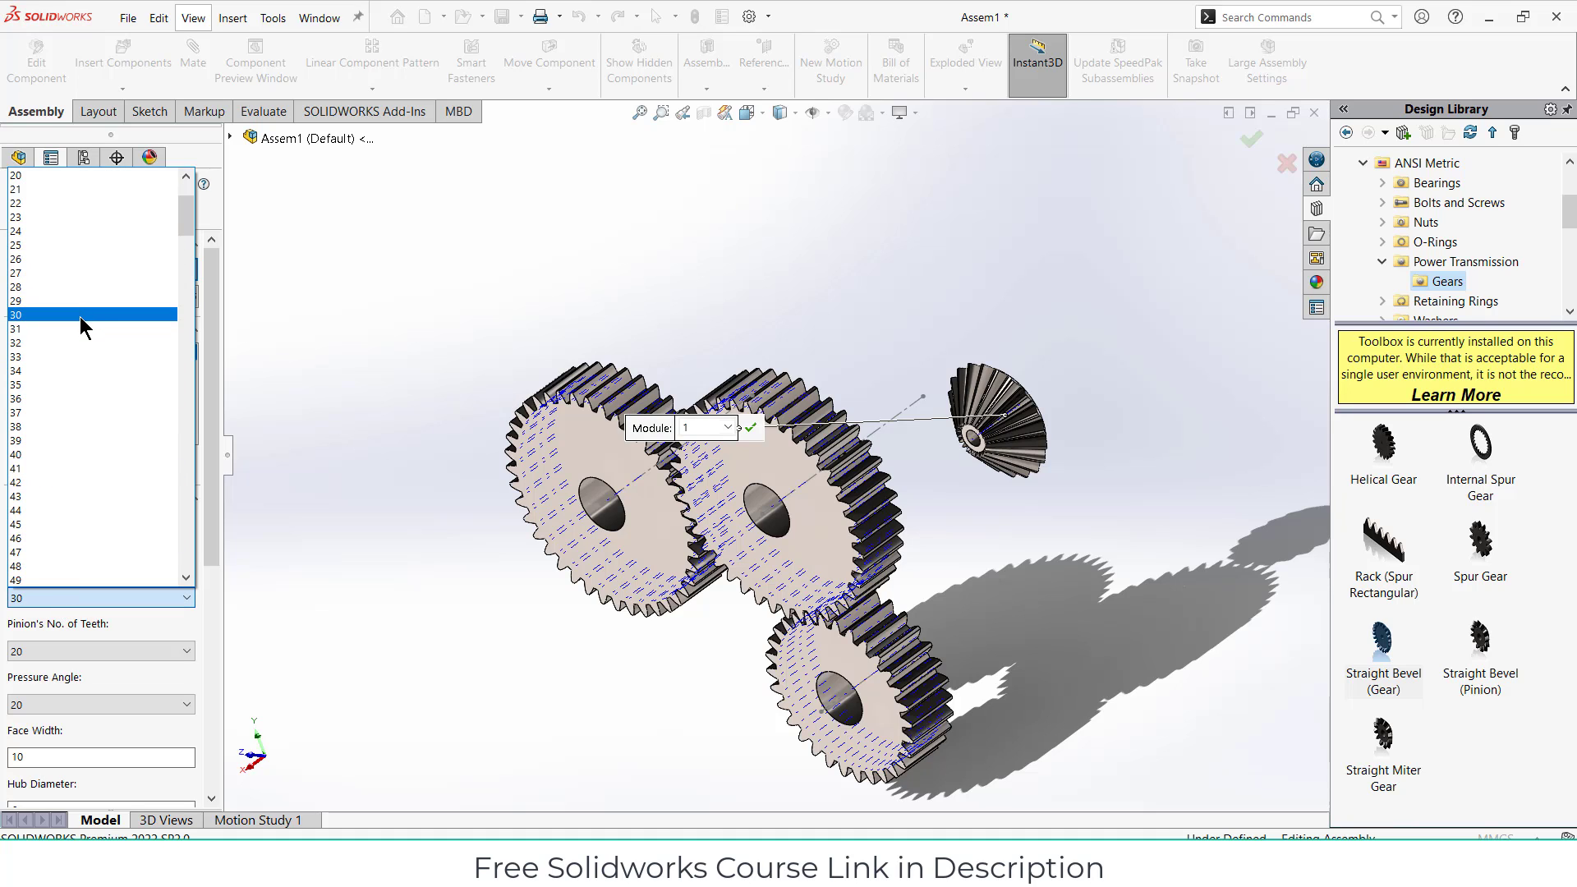
pyautogui.click(82, 315)
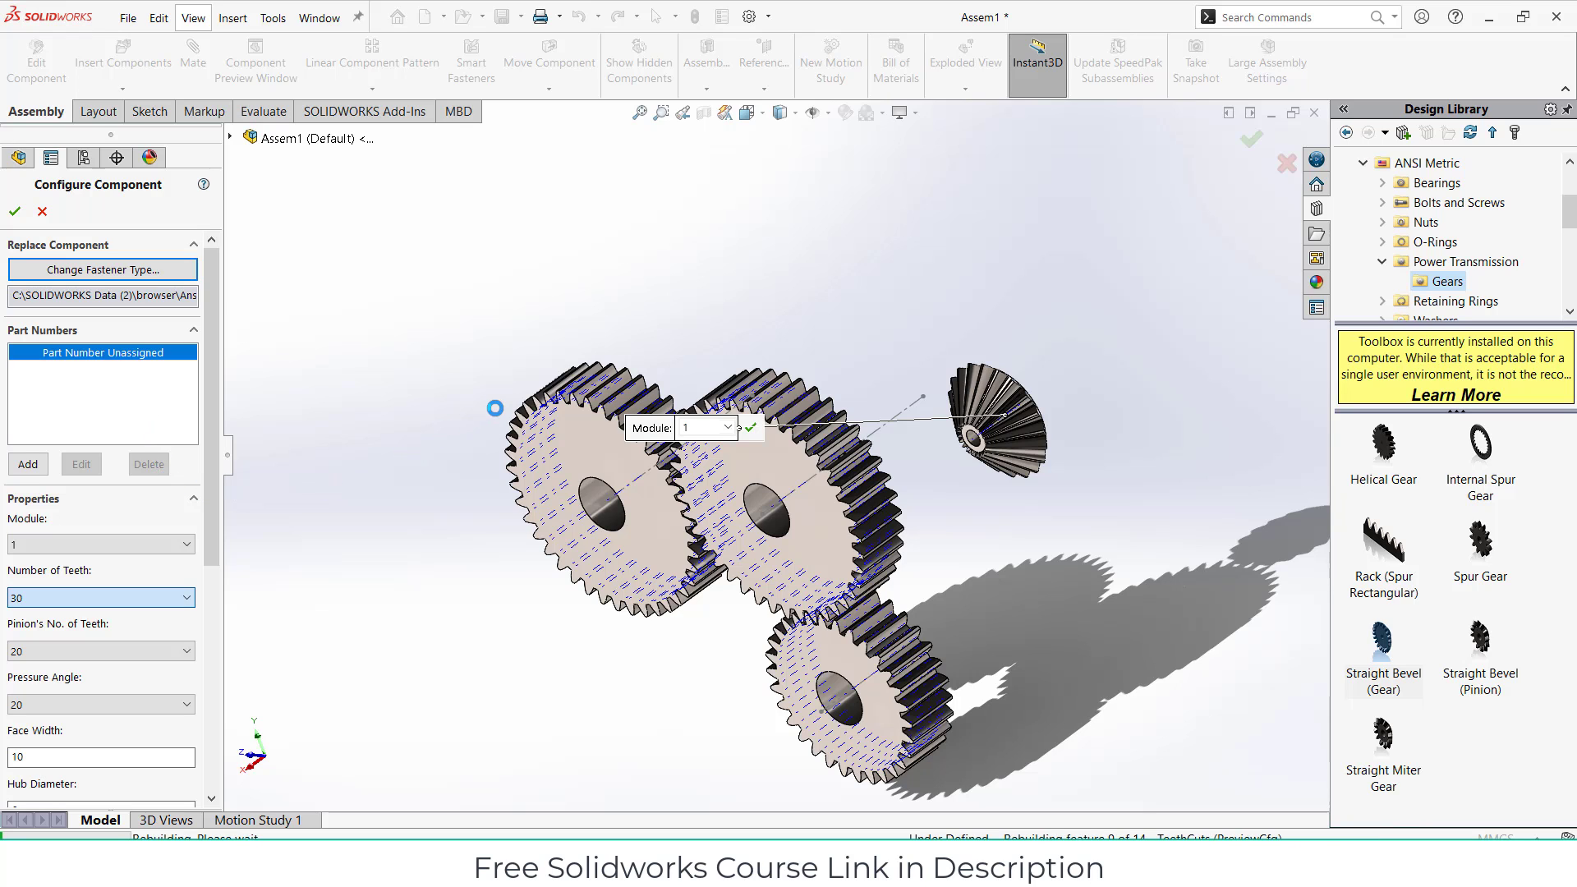
pyautogui.moveTo(497, 406); pyautogui.dragTo(585, 567, button='middle')
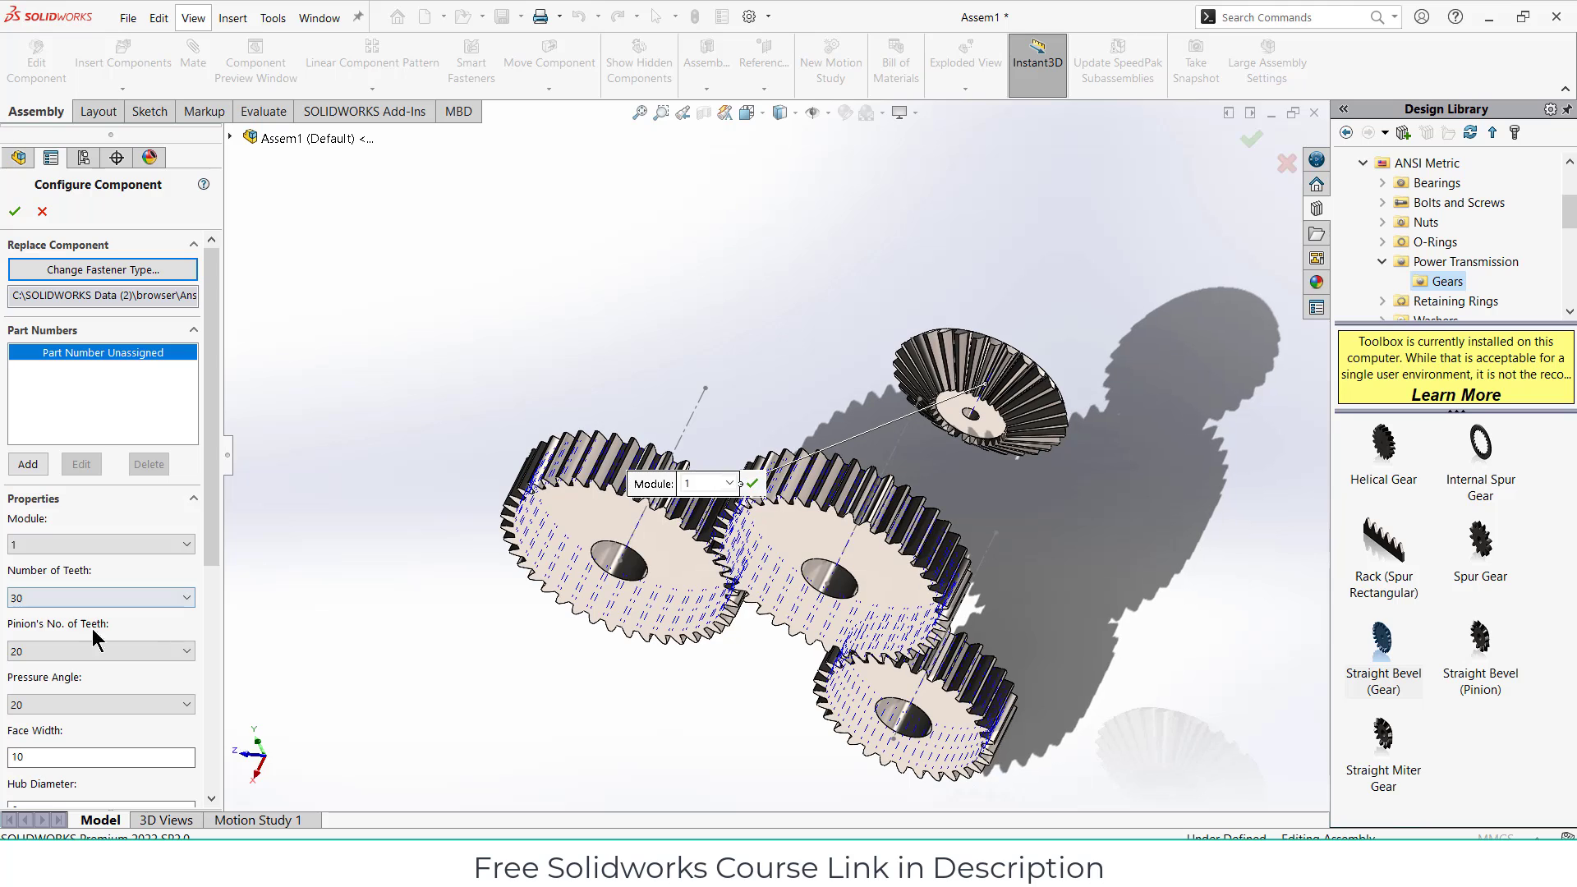
pyautogui.click(119, 651)
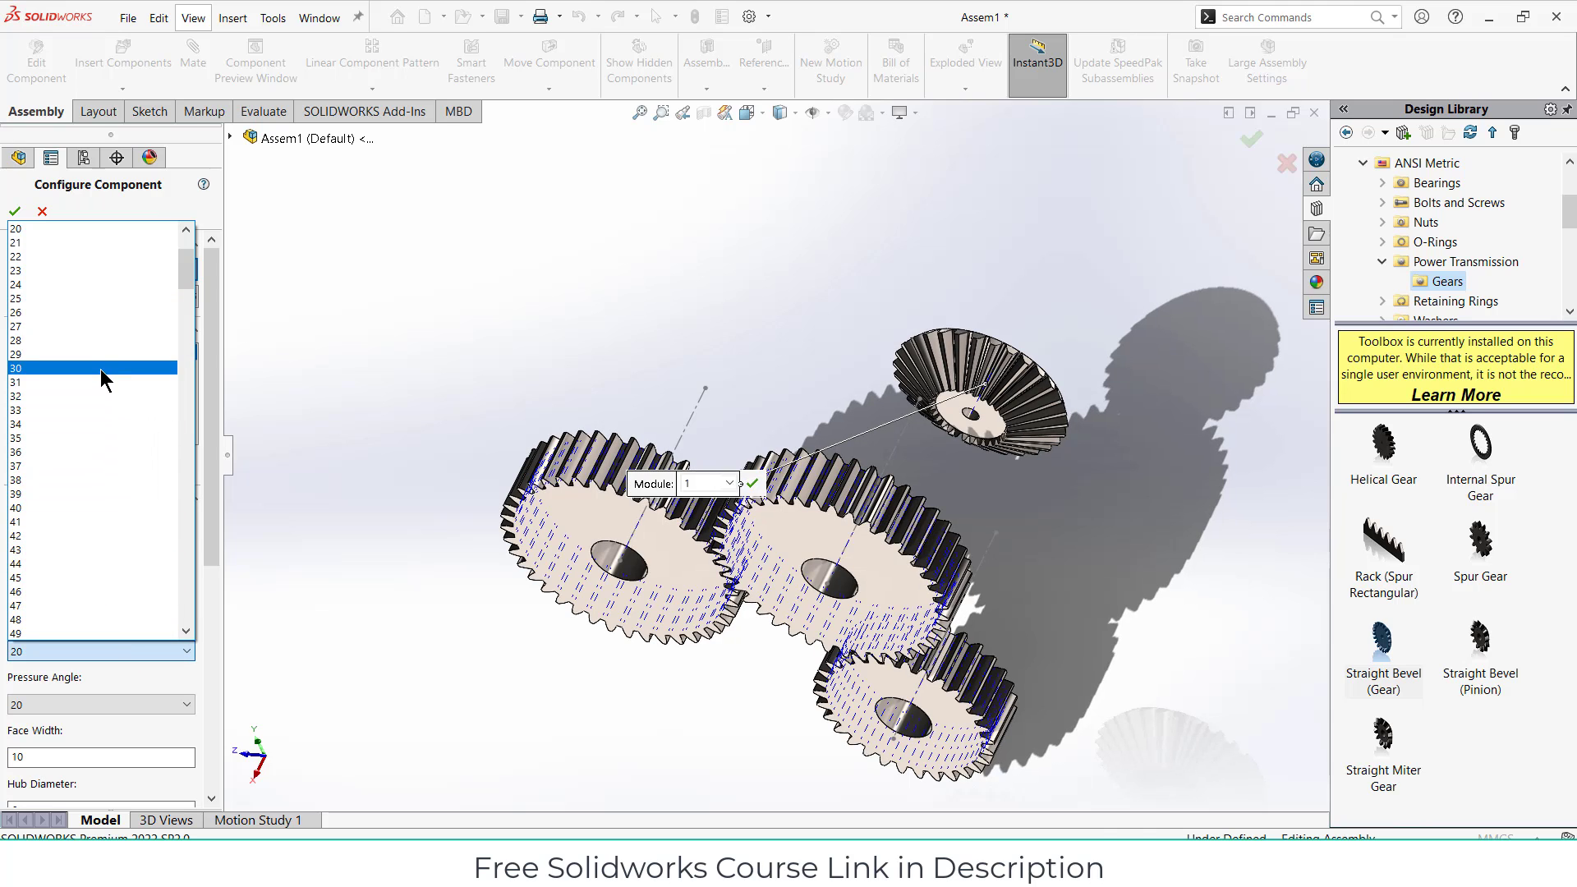
pyautogui.click(113, 432)
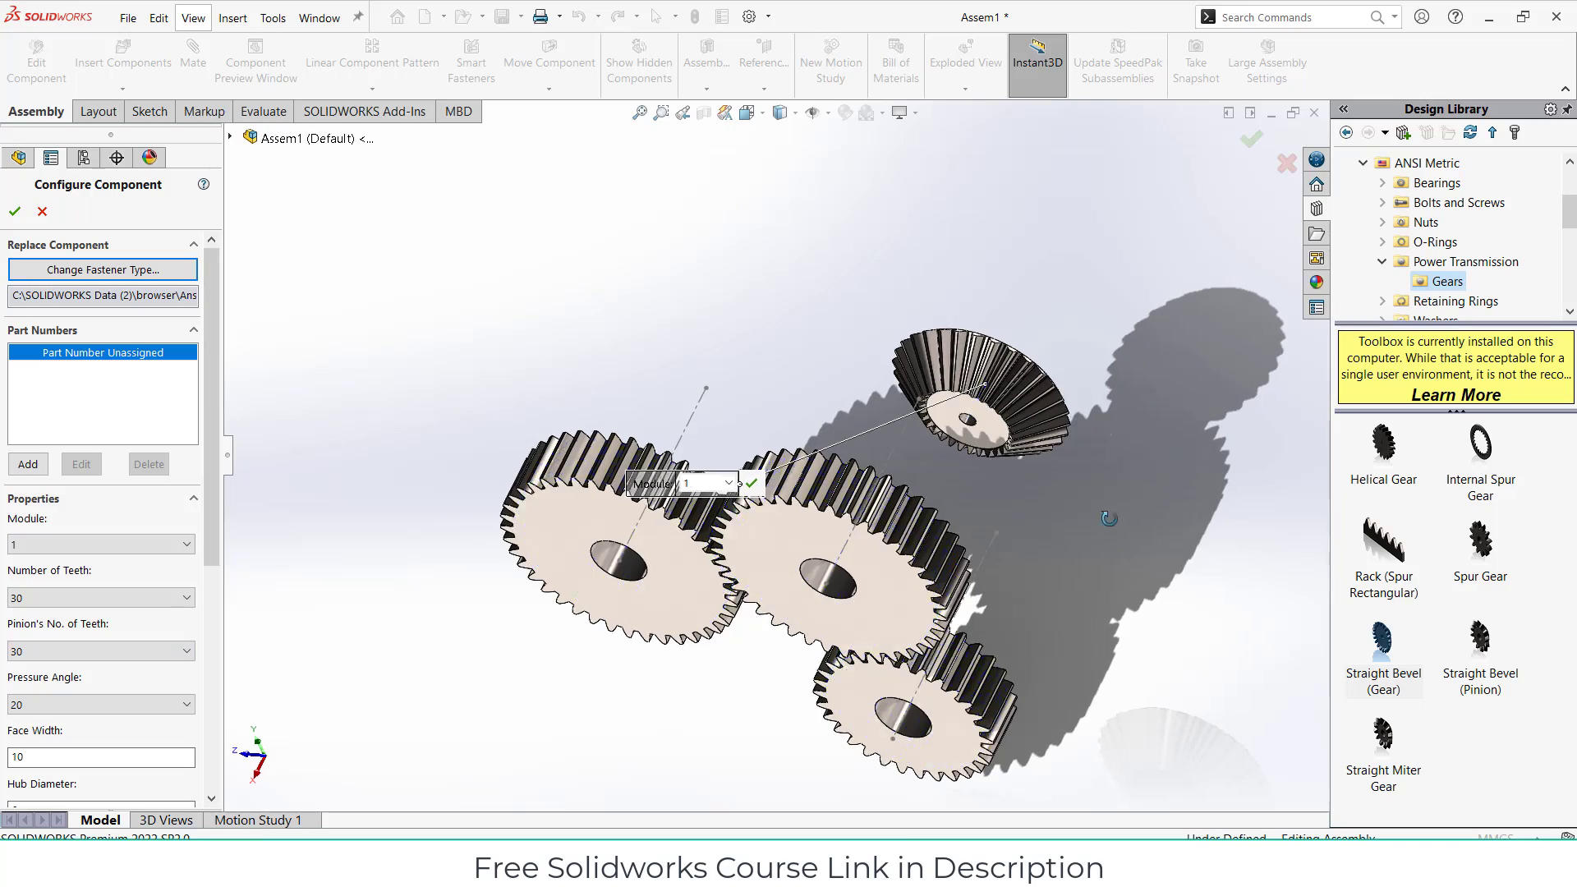
pyautogui.moveTo(1161, 462); pyautogui.dragTo(977, 419, button='middle')
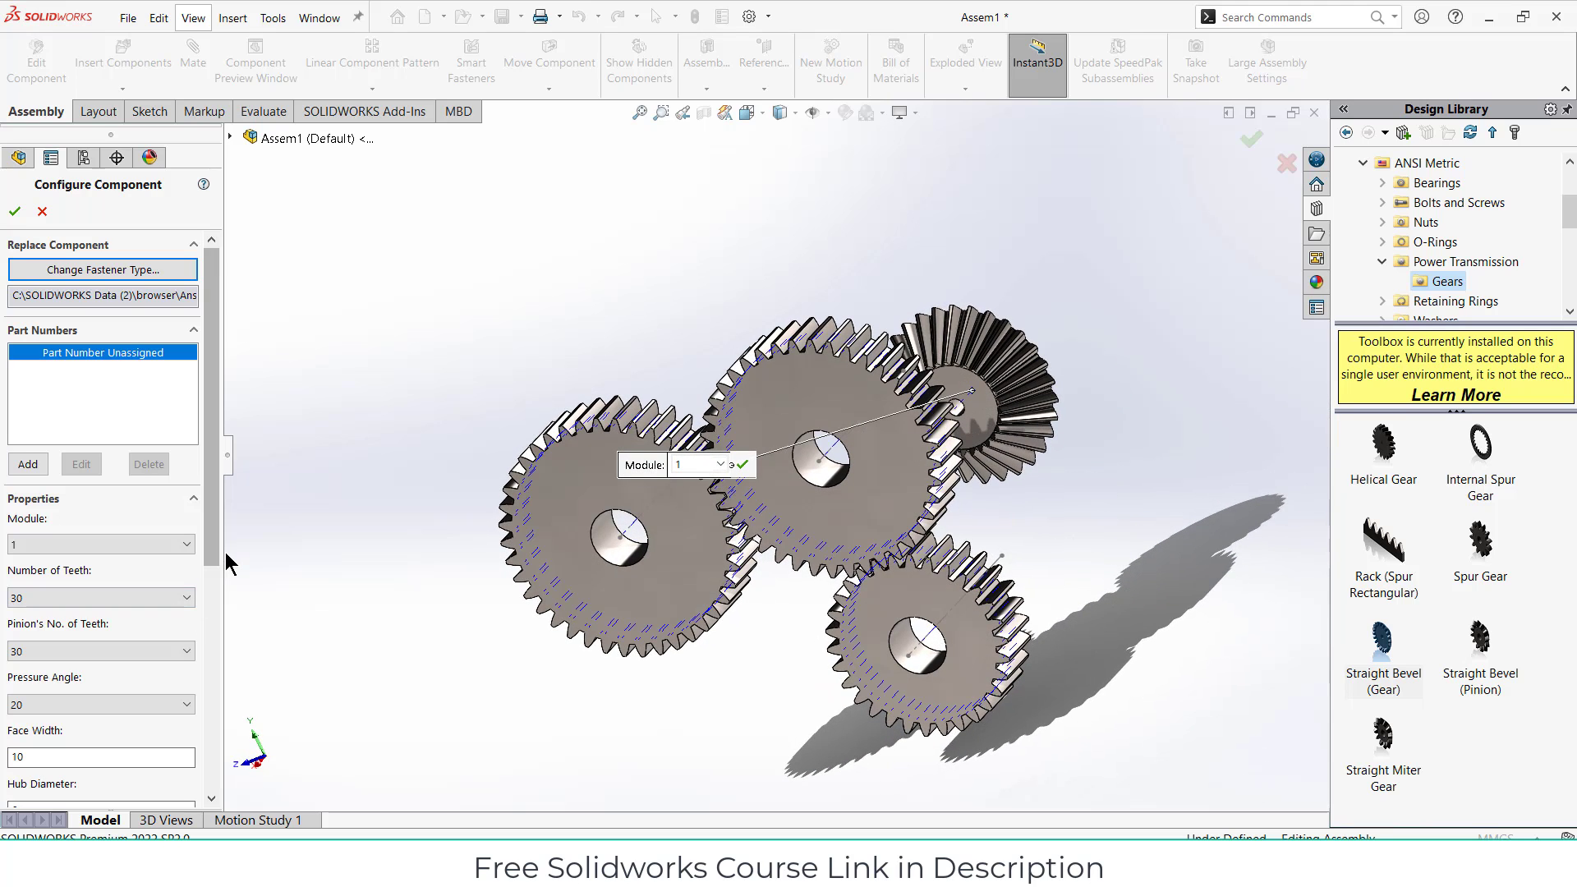
# Step: Set the bevel gear's hub diameter to 20 mm and review its other properties
pyautogui.moveTo(218, 548); pyautogui.dragTo(217, 687)
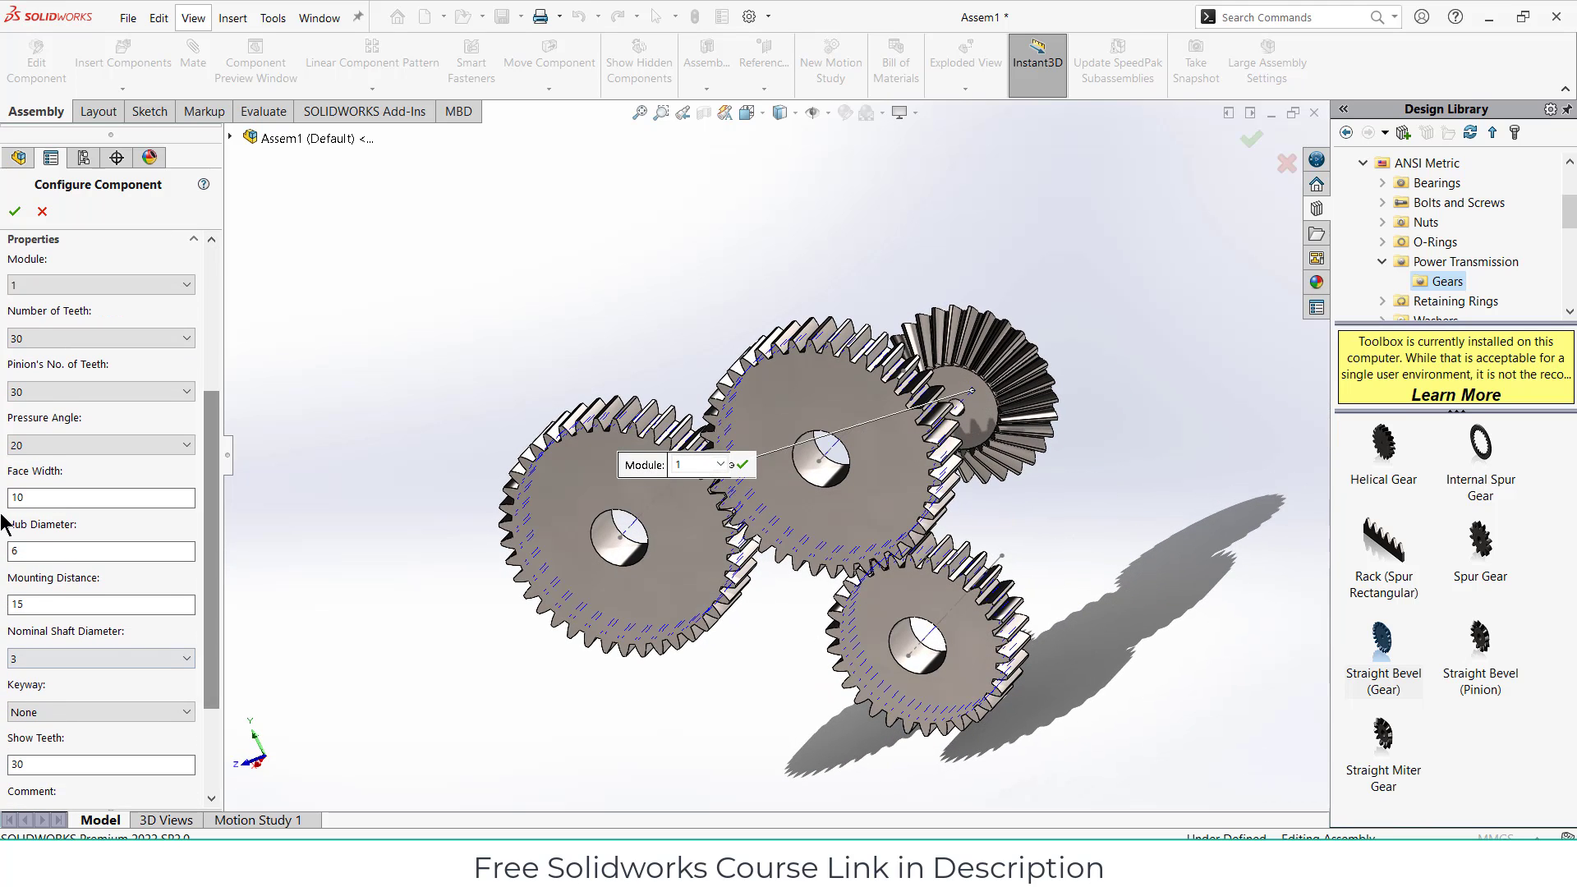
pyautogui.doubleClick(7, 549)
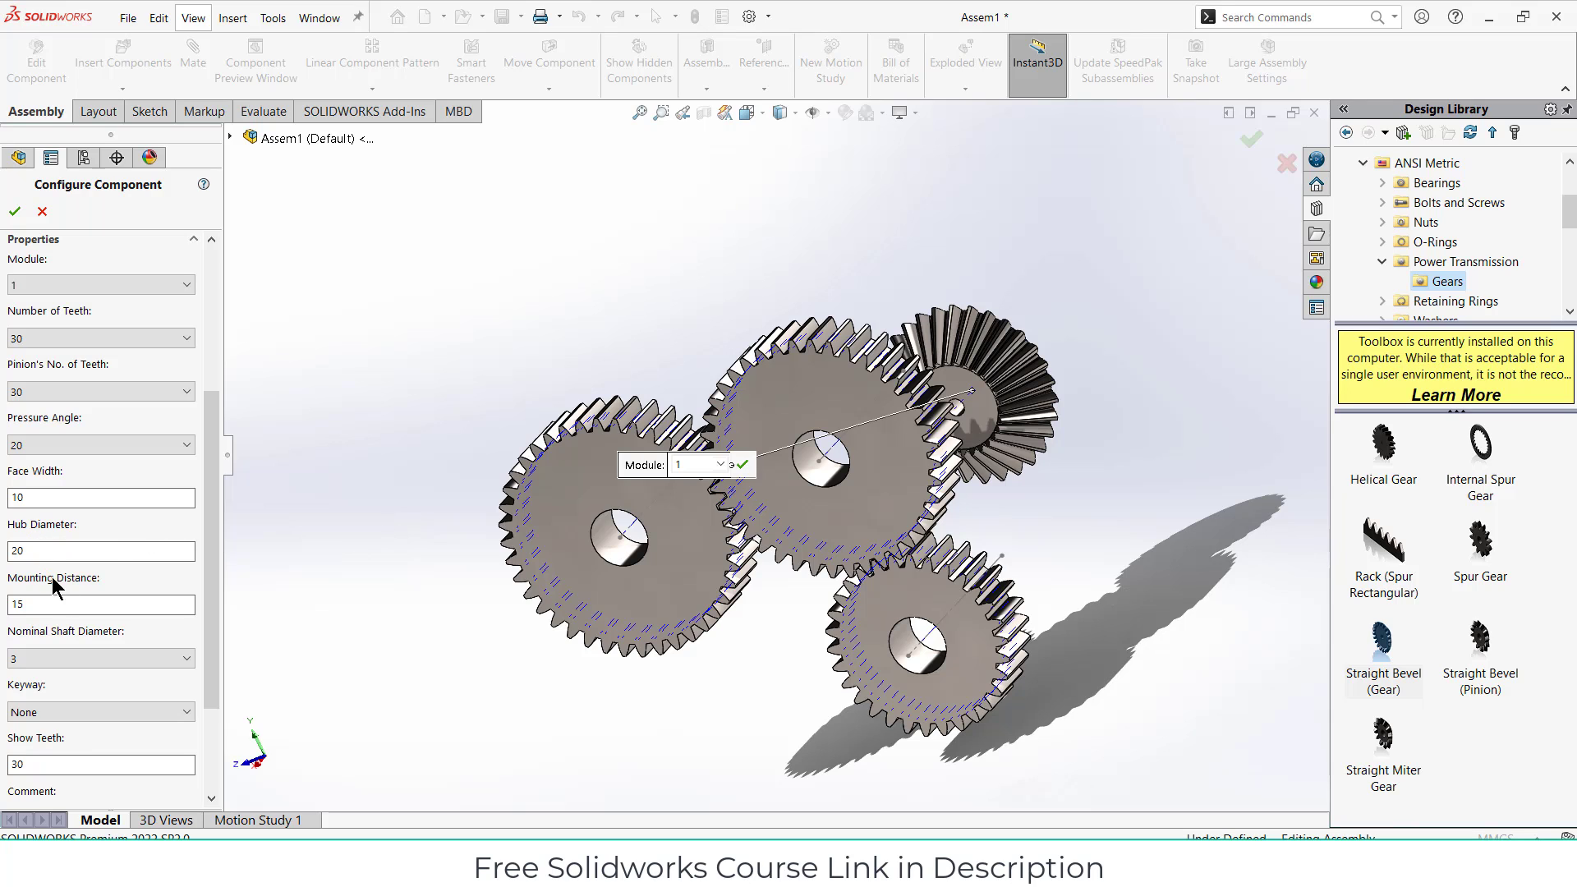
pyautogui.moveTo(541, 452); pyautogui.dragTo(526, 485, button='middle')
pyautogui.scroll(-1, 206, 577)
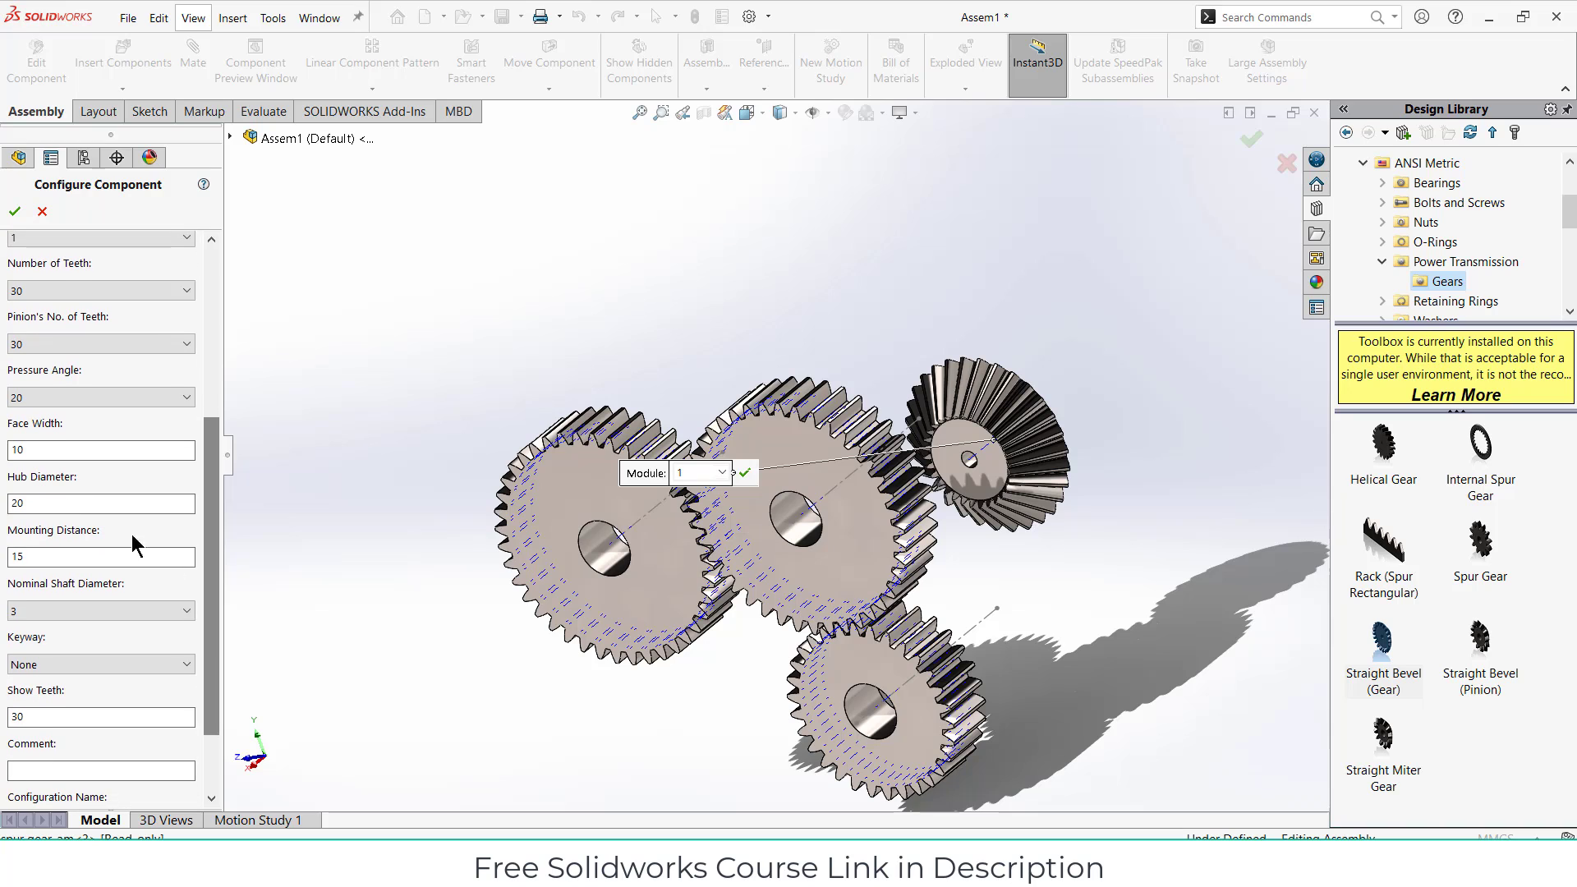
pyautogui.scroll(-2, 197, 633)
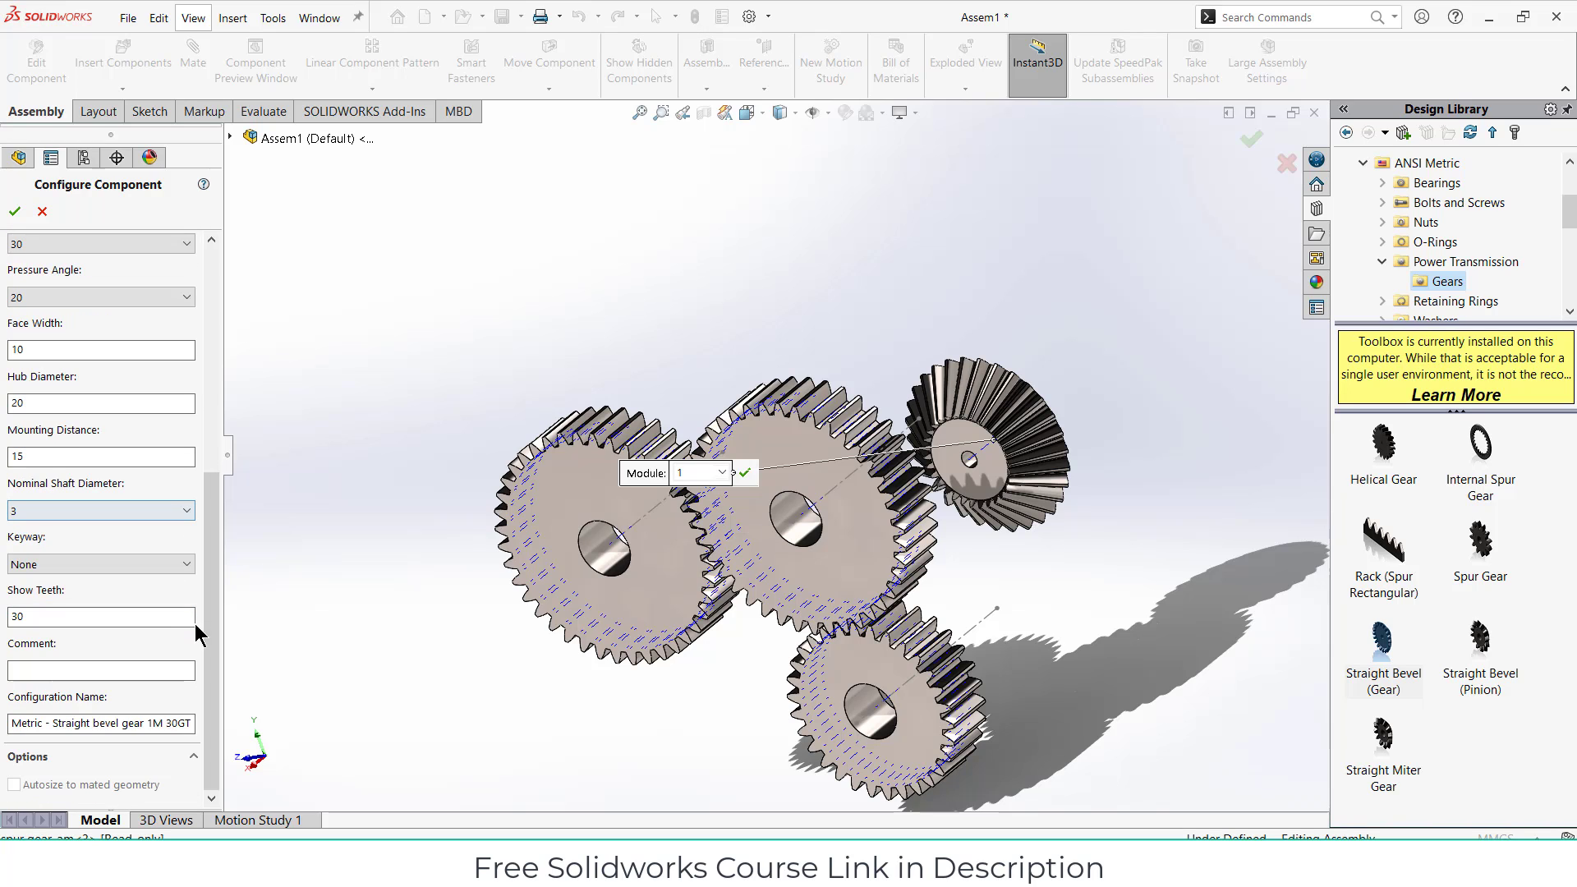
pyautogui.scroll(6, 197, 629)
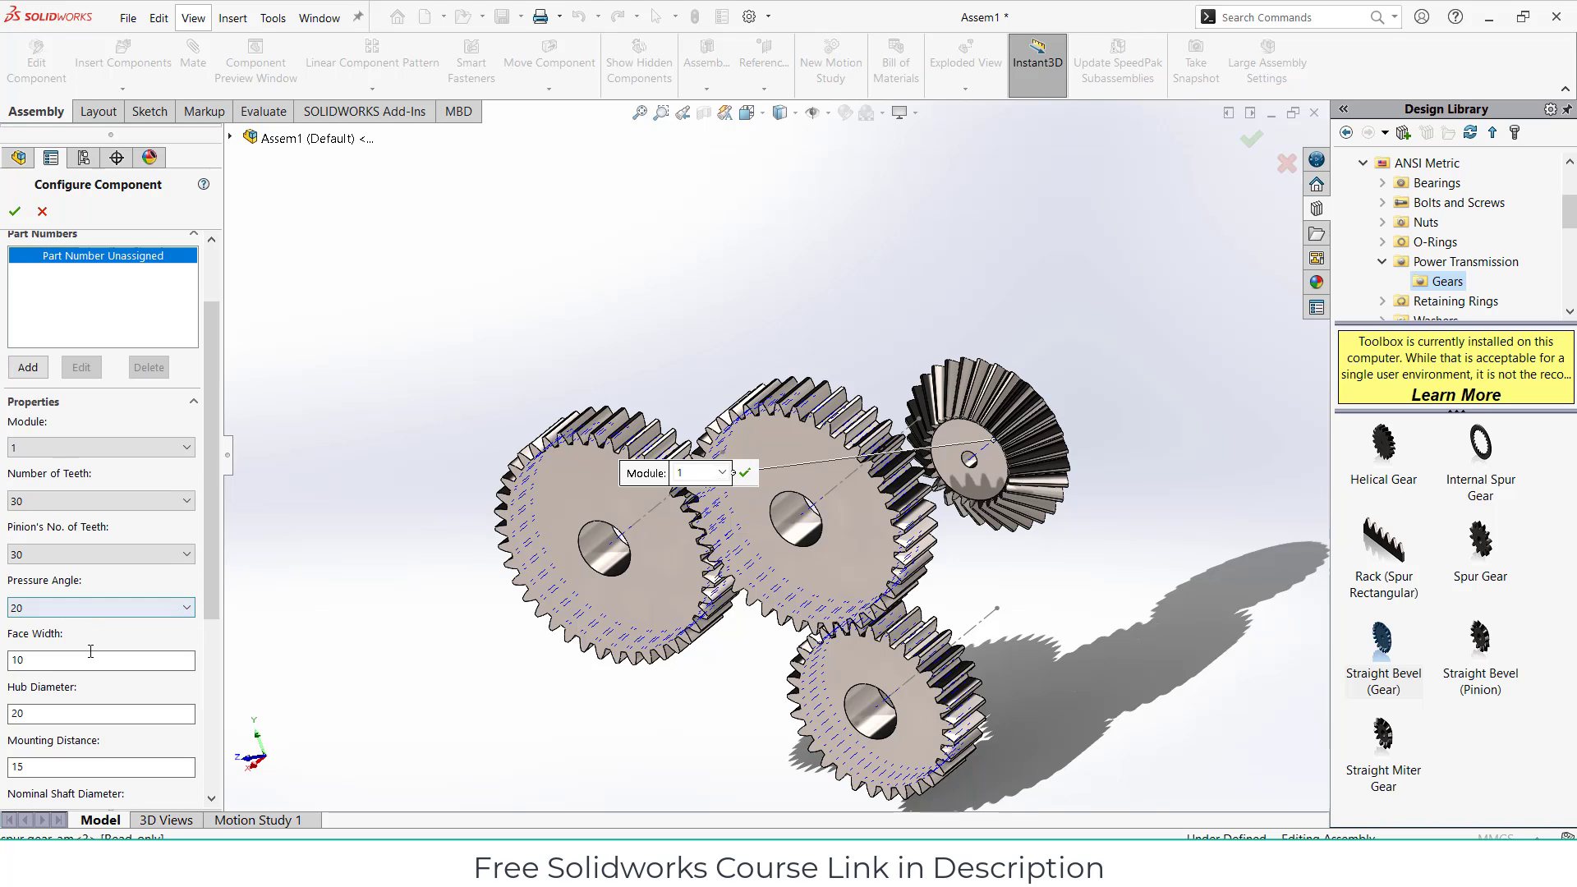
# Step: View the bevel gear from its hub side and set the hub diameter to 15 mm
pyautogui.moveTo(1101, 441)
pyautogui.mouseDown(button='middle')
pyautogui.moveTo(1109, 378)
pyautogui.moveTo(1093, 415)
pyautogui.moveTo(1014, 470)
pyautogui.mouseUp(button='middle')
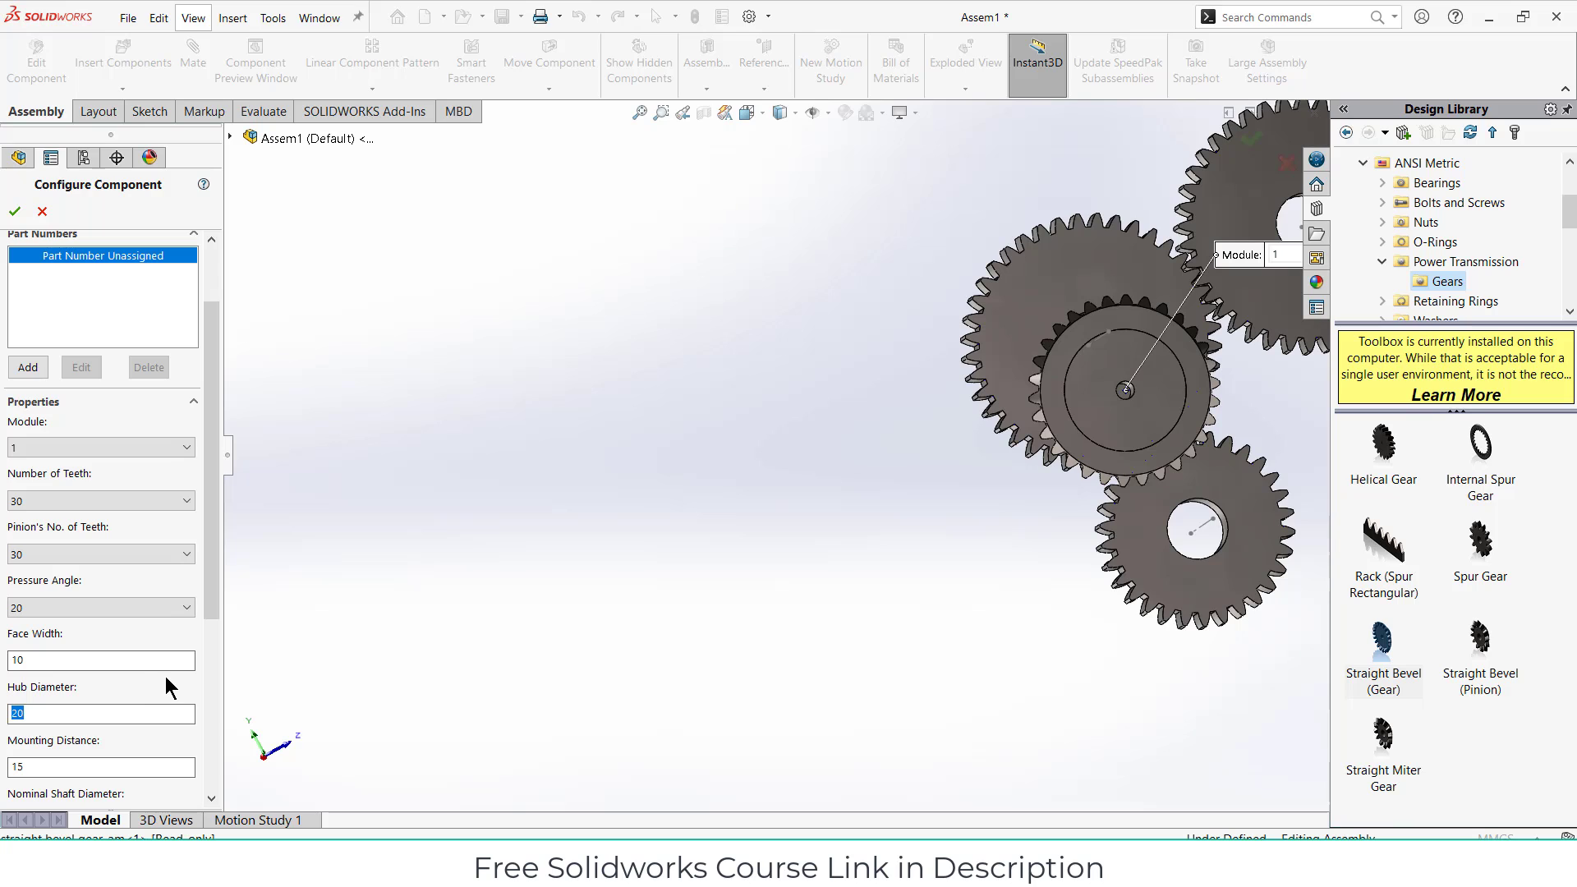
pyautogui.write('15')
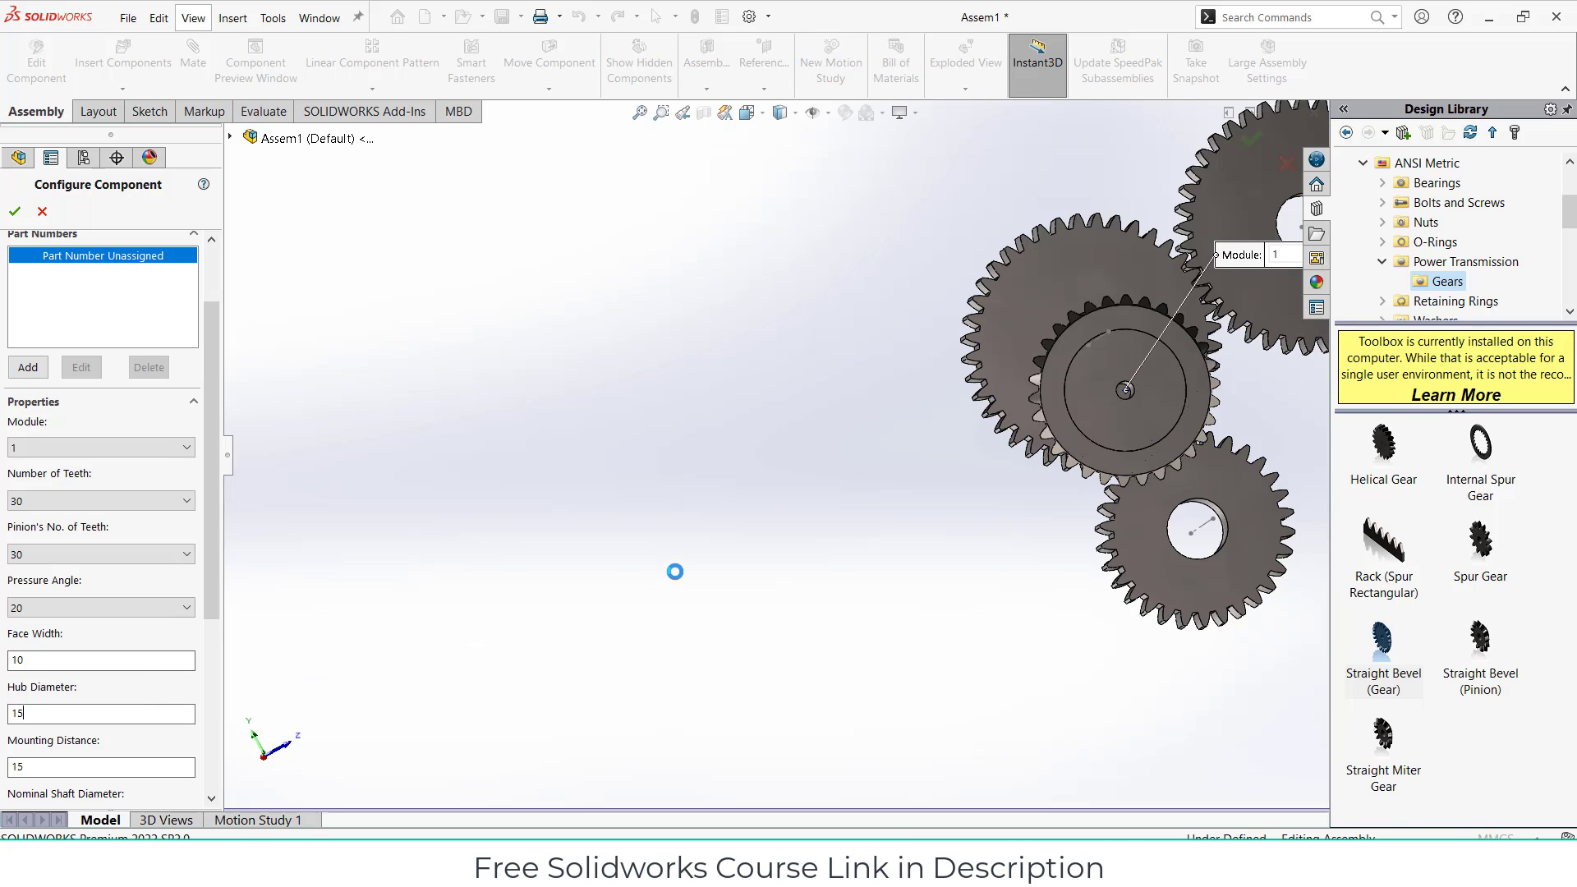
pyautogui.moveTo(824, 530)
pyautogui.mouseDown(button='middle')
pyautogui.moveTo(849, 440)
pyautogui.moveTo(813, 461)
pyautogui.moveTo(829, 483)
pyautogui.mouseUp(button='middle')
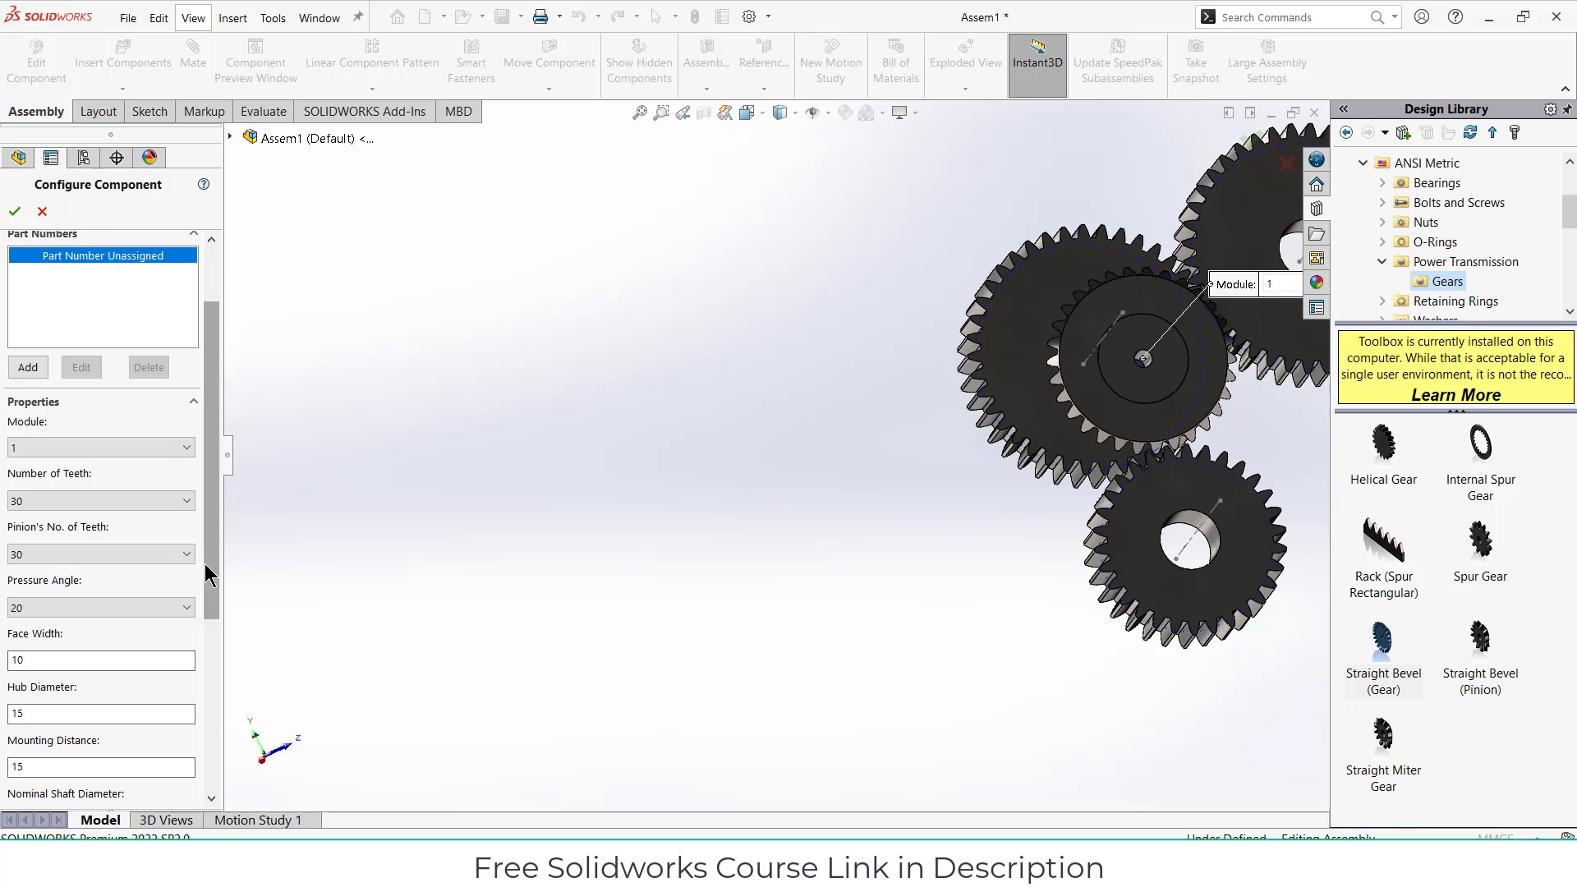
# Step: Set the bevel gear's nominal shaft diameter to 10 mm
pyautogui.scroll(-2, 201, 600)
pyautogui.scroll(-2, 201, 629)
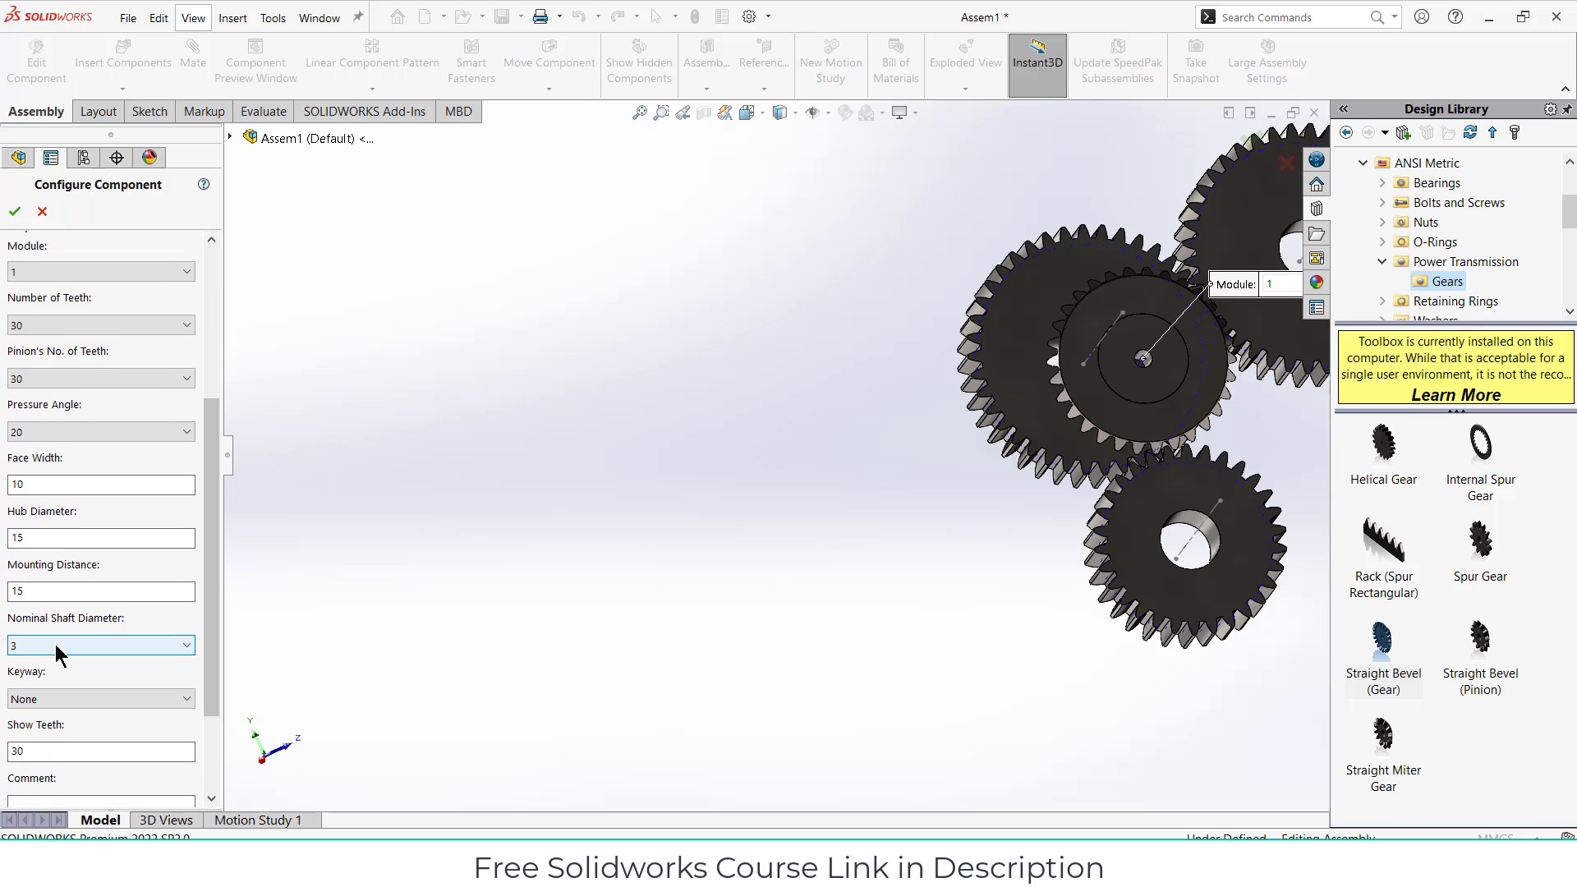
pyautogui.click(64, 647)
pyautogui.click(105, 321)
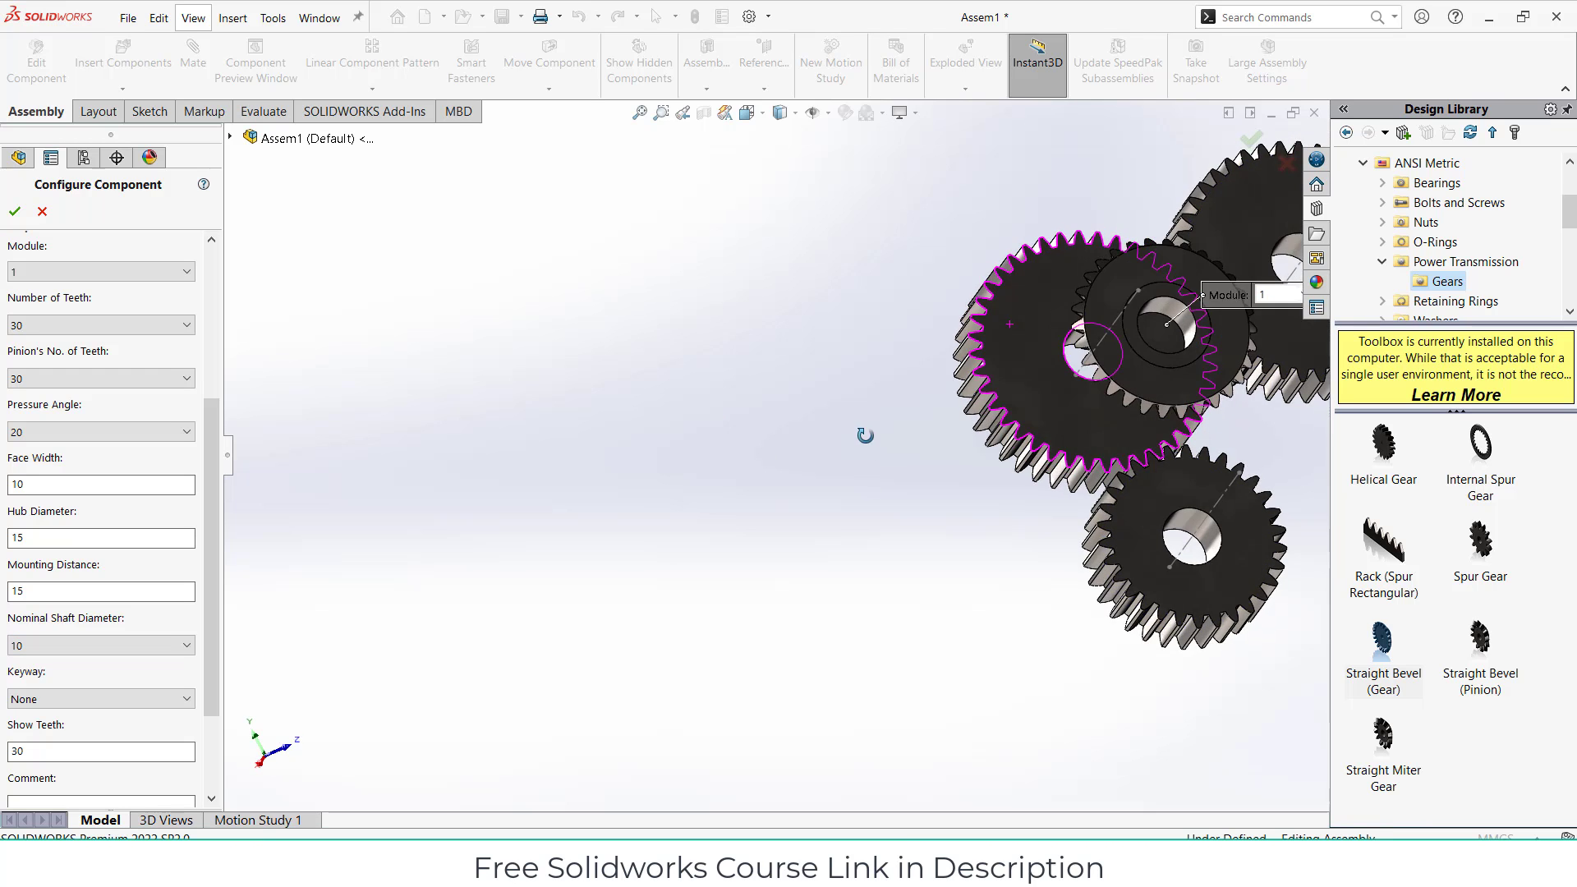
# Step: Set the bevel gear's mounting distance to 20 mm and accept the component configuration
pyautogui.moveTo(865, 435); pyautogui.dragTo(710, 533, button='middle')
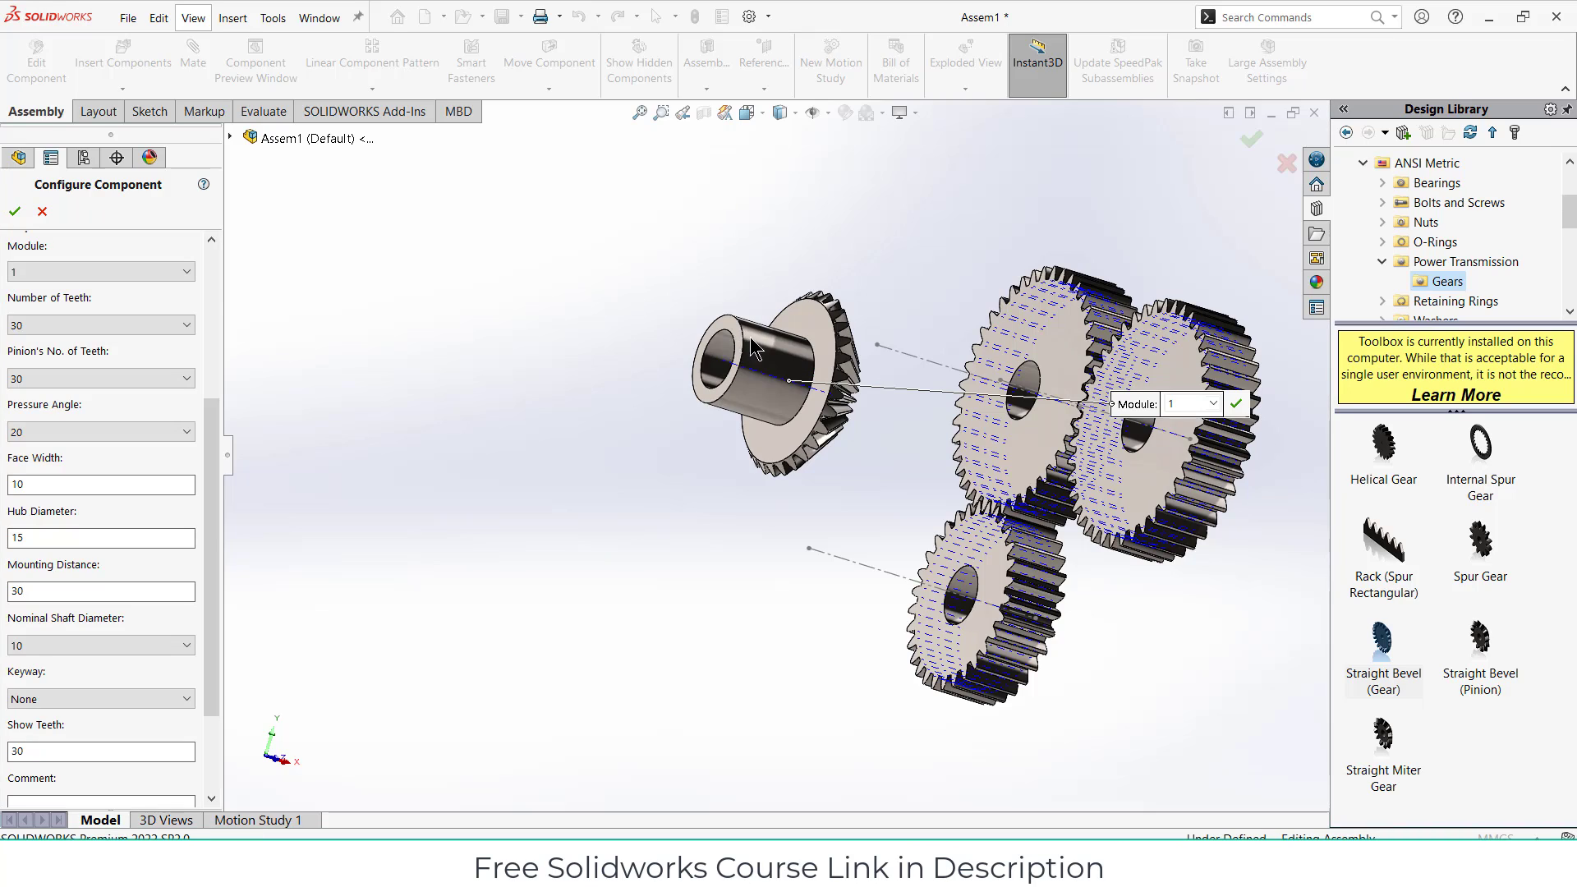
pyautogui.moveTo(755, 349); pyautogui.dragTo(902, 542, button='middle')
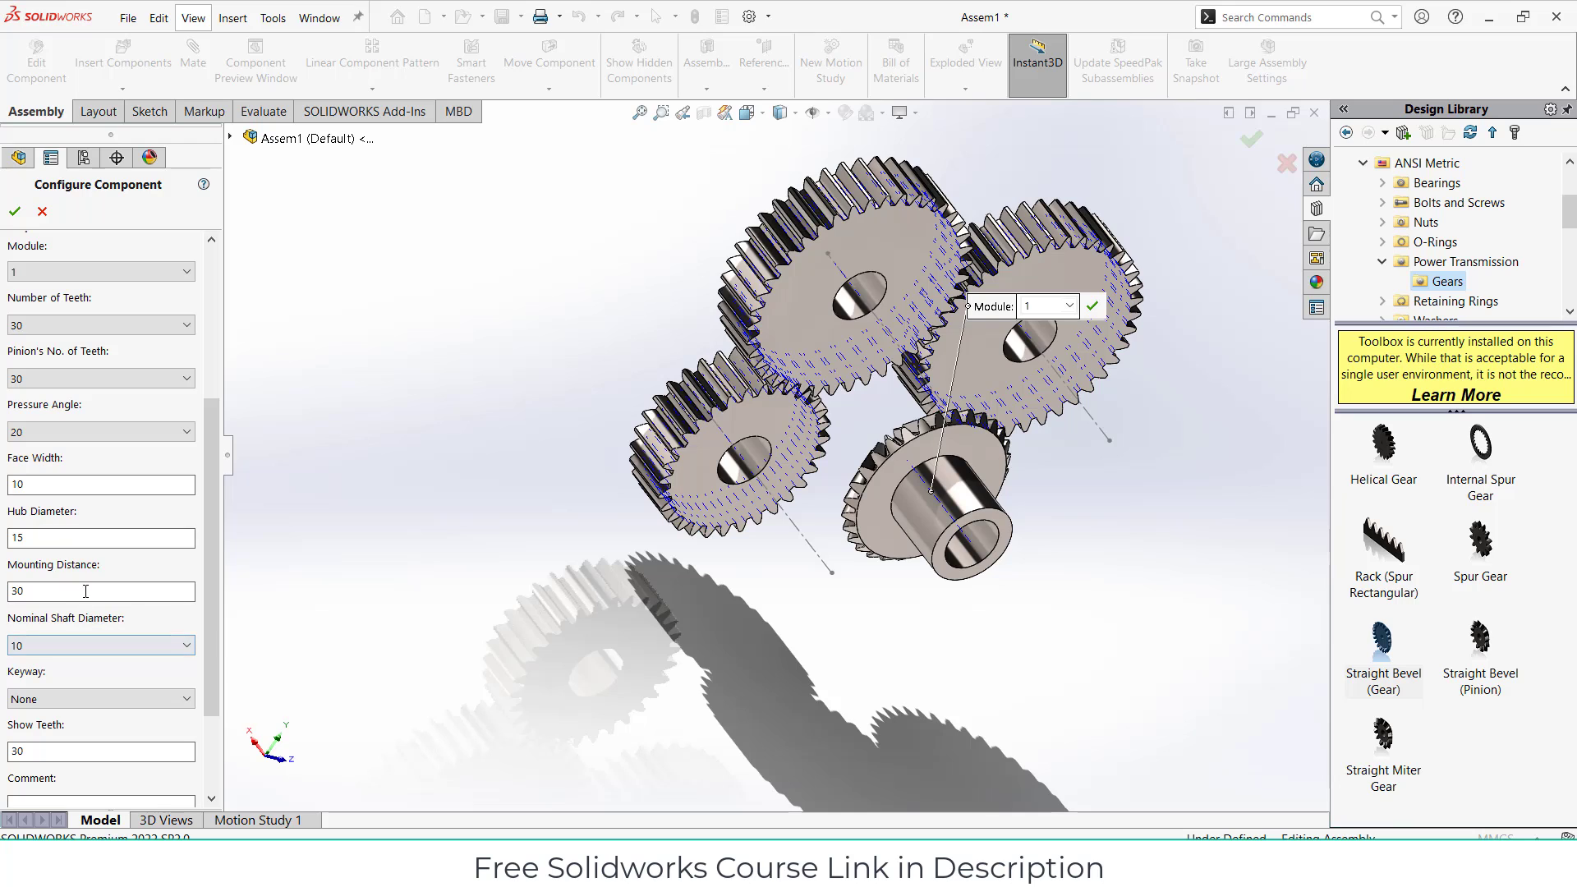
pyautogui.write('20')
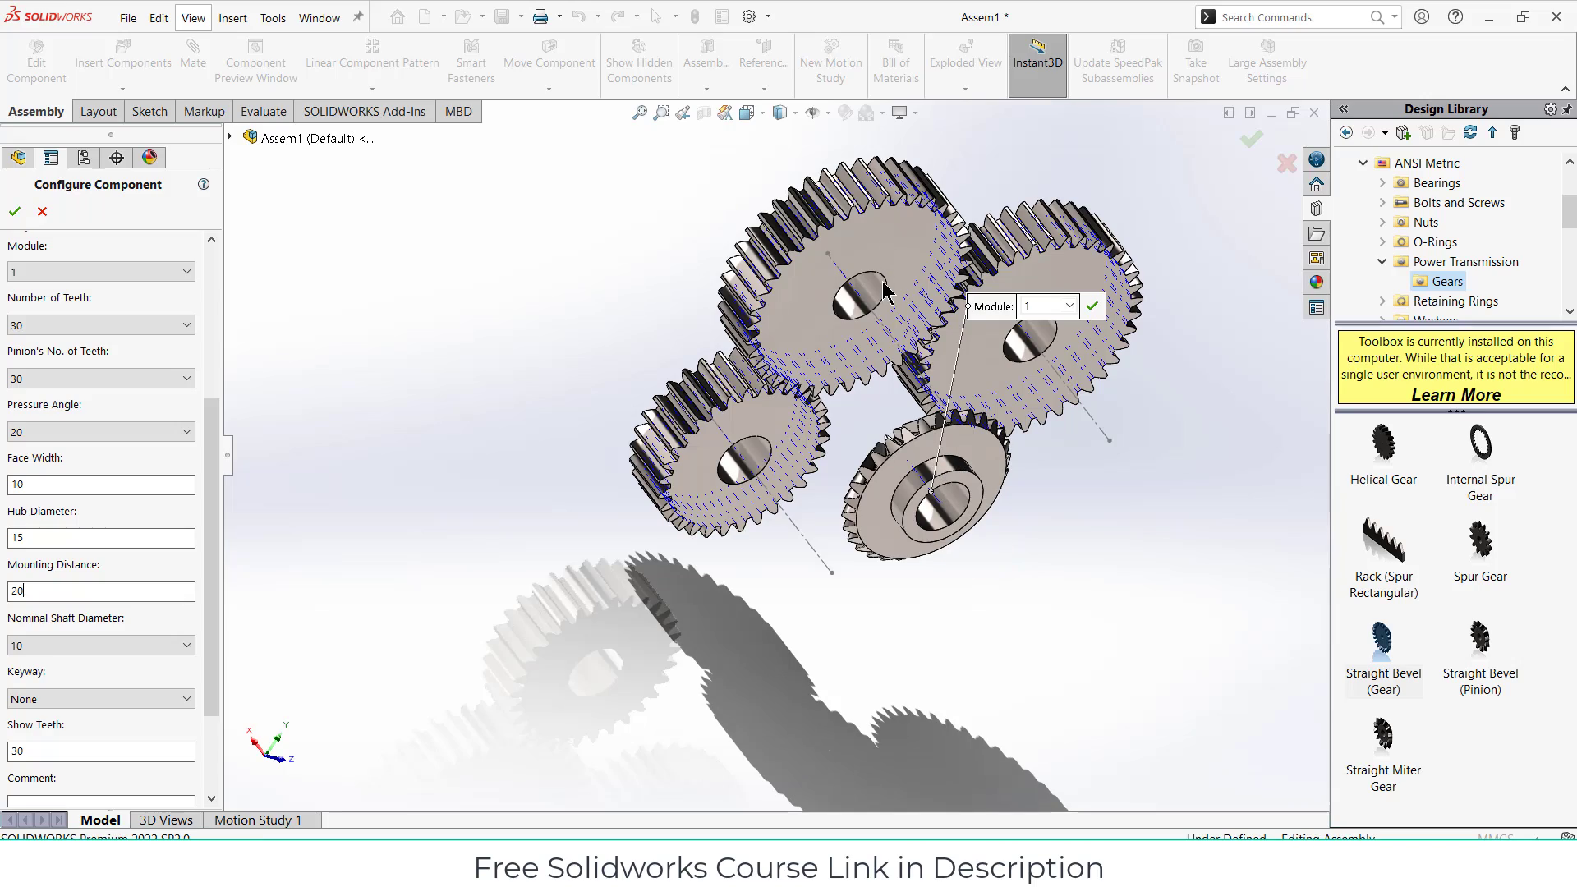
pyautogui.moveTo(1076, 530); pyautogui.dragTo(1050, 577, button='middle')
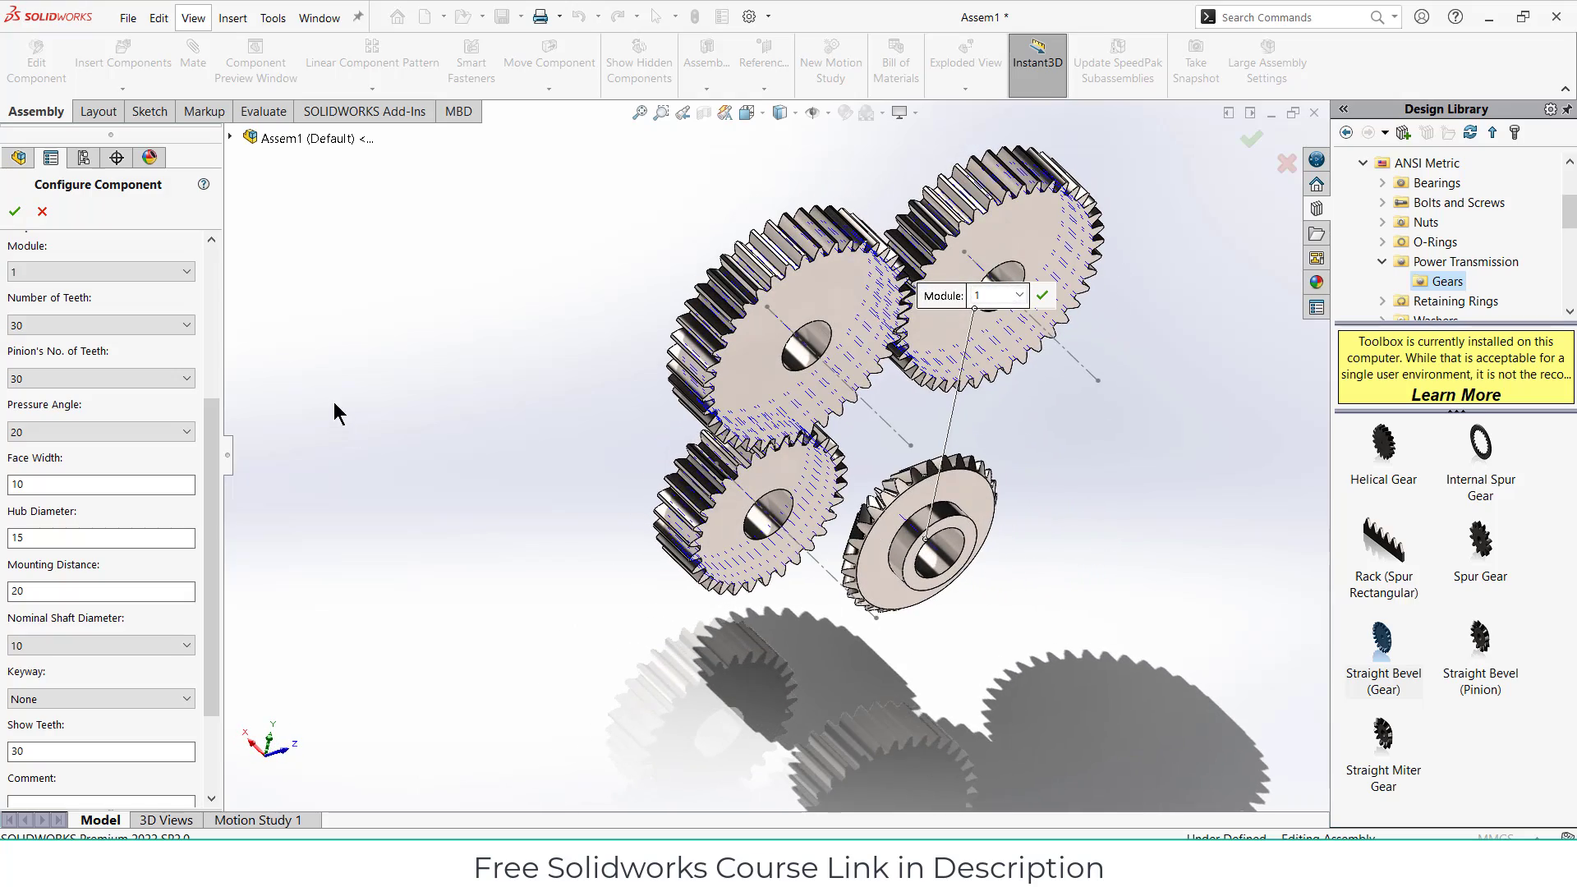
pyautogui.moveTo(1029, 465); pyautogui.dragTo(649, 368, button='middle')
pyautogui.click(14, 213)
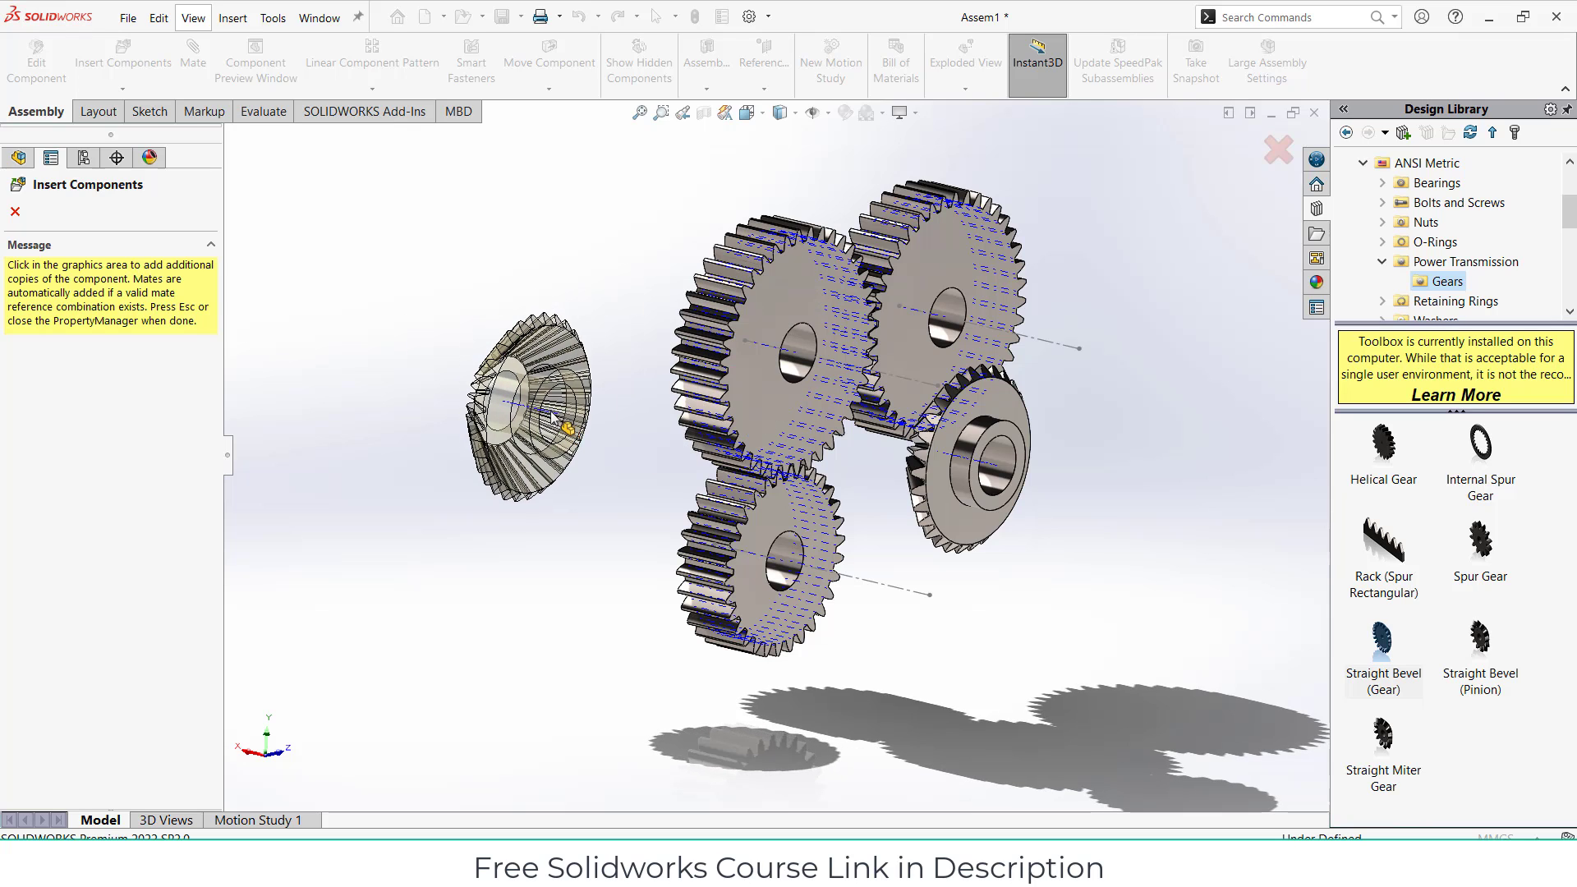
# Step: Place three more copies of the bevel gear on the other side of the spur gears and finish inserting
pyautogui.click(505, 435)
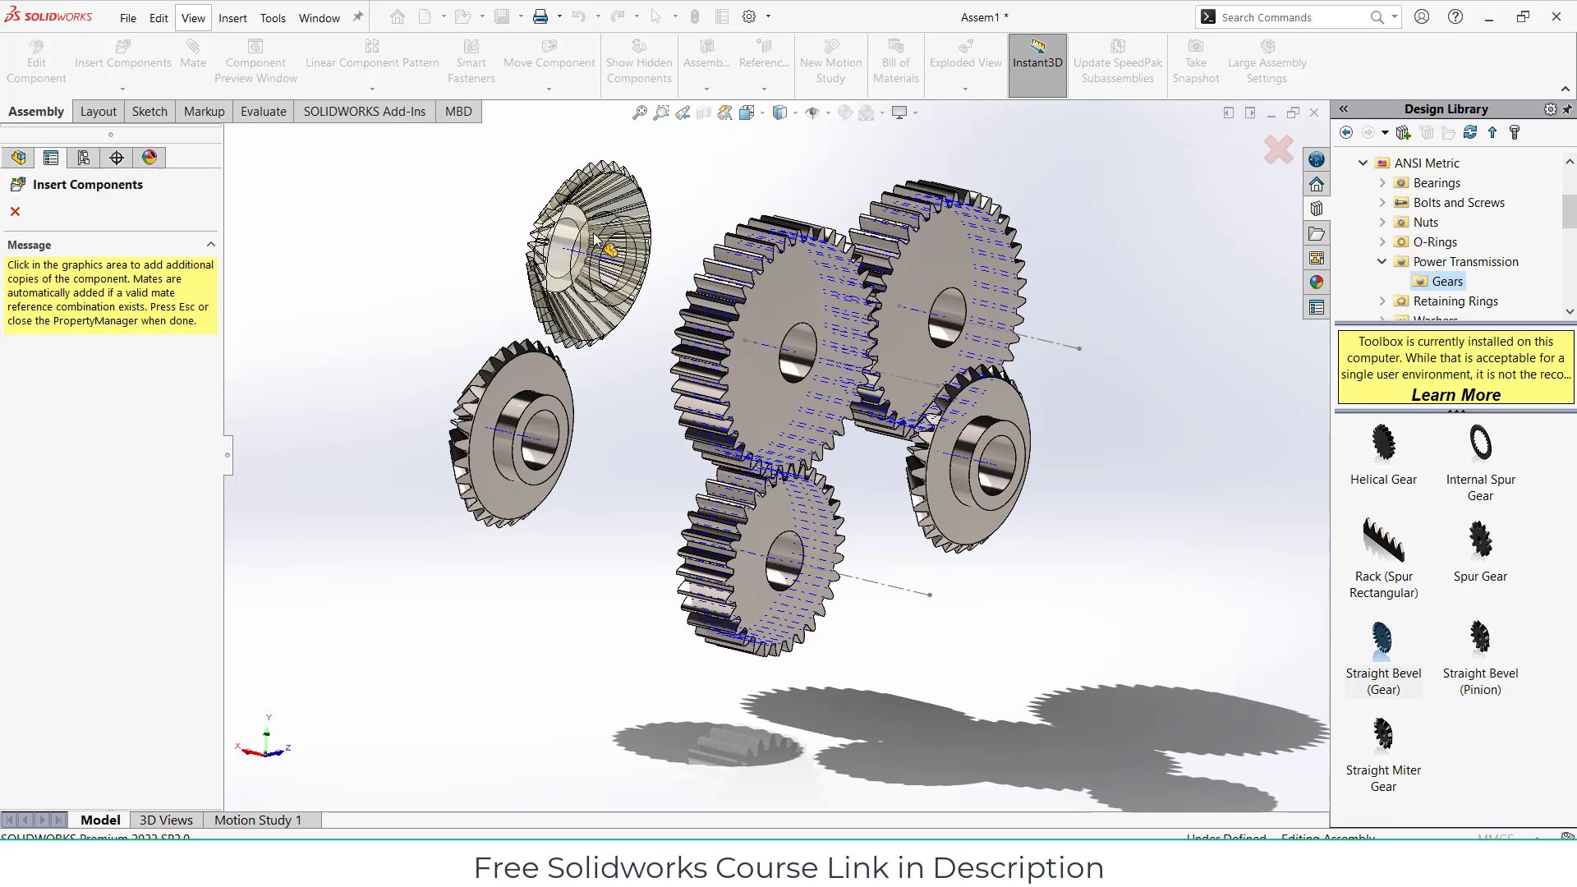
pyautogui.click(530, 239)
pyautogui.click(419, 261)
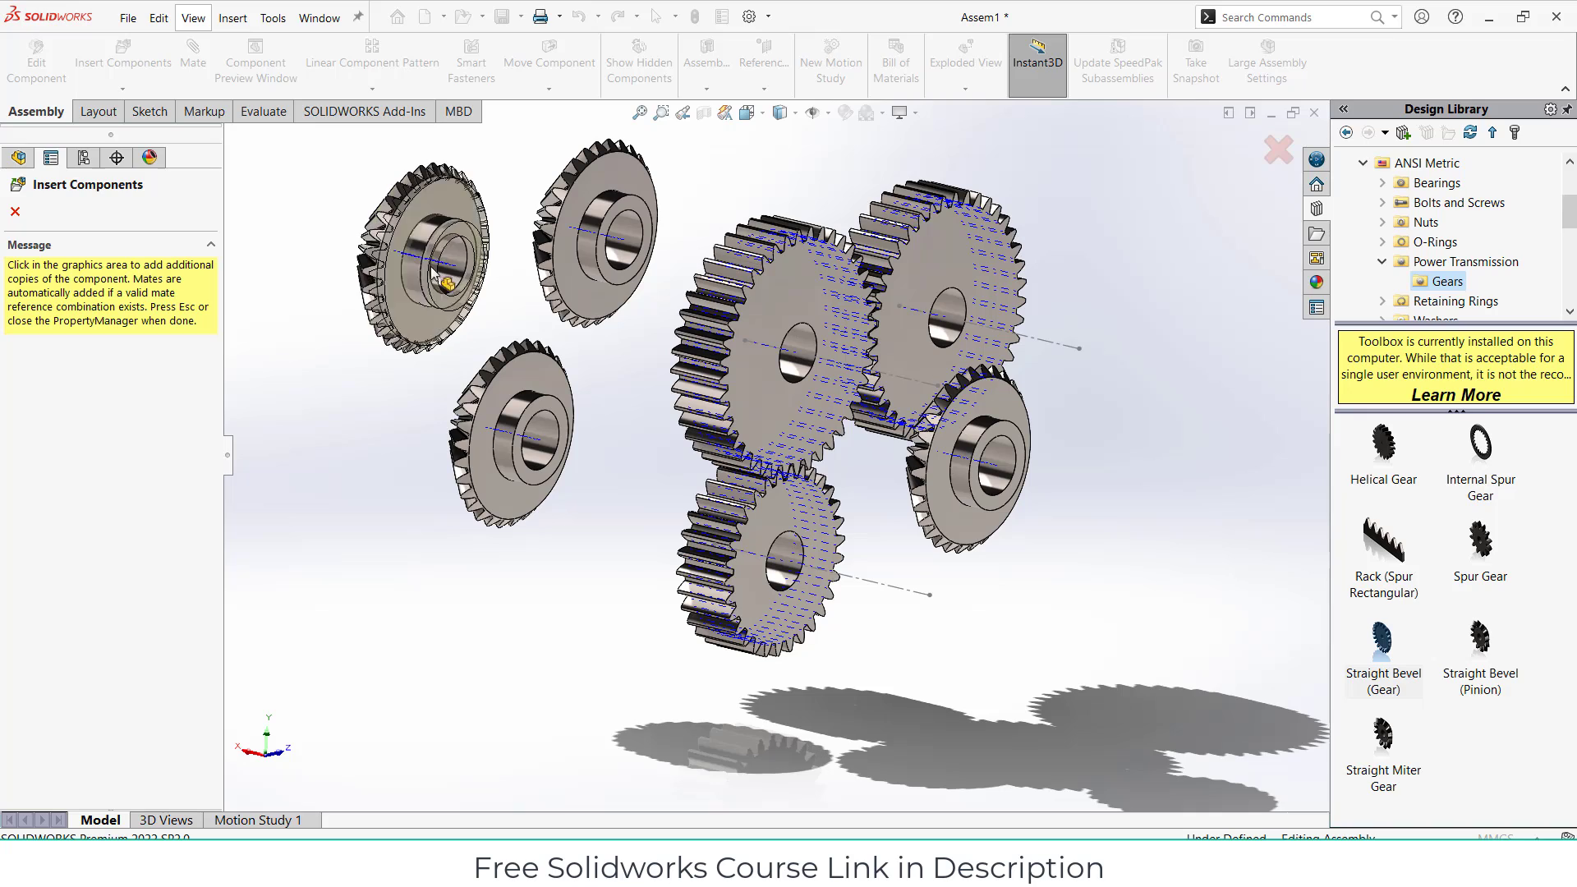
pyautogui.click(15, 212)
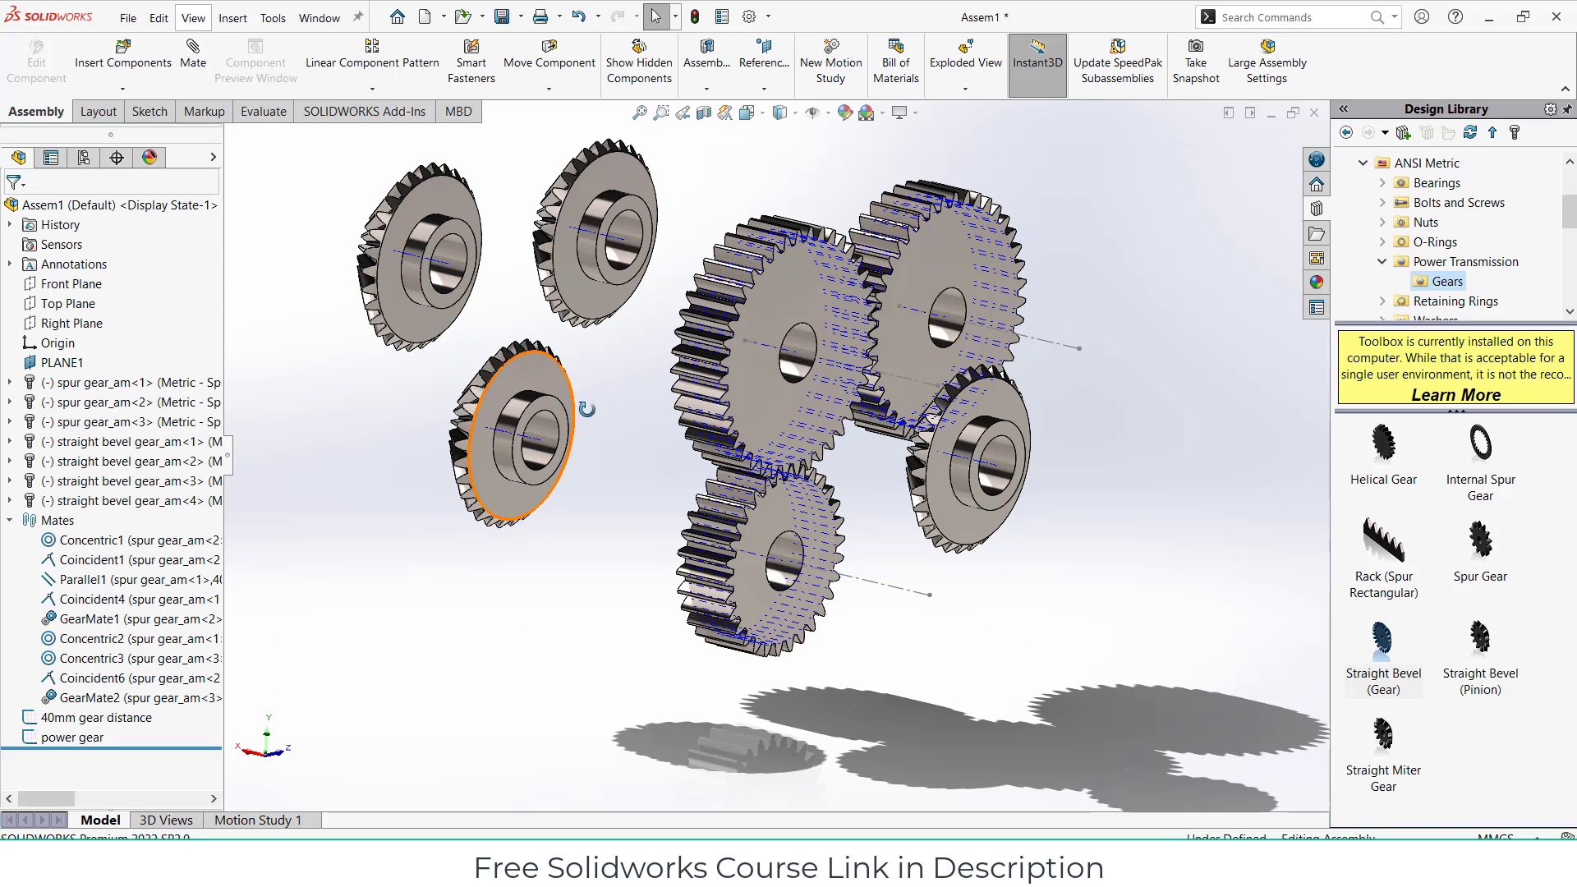
# Step: Hide the blue dashed reference lines displayed on the gears
pyautogui.moveTo(477, 427); pyautogui.dragTo(856, 518, button='middle')
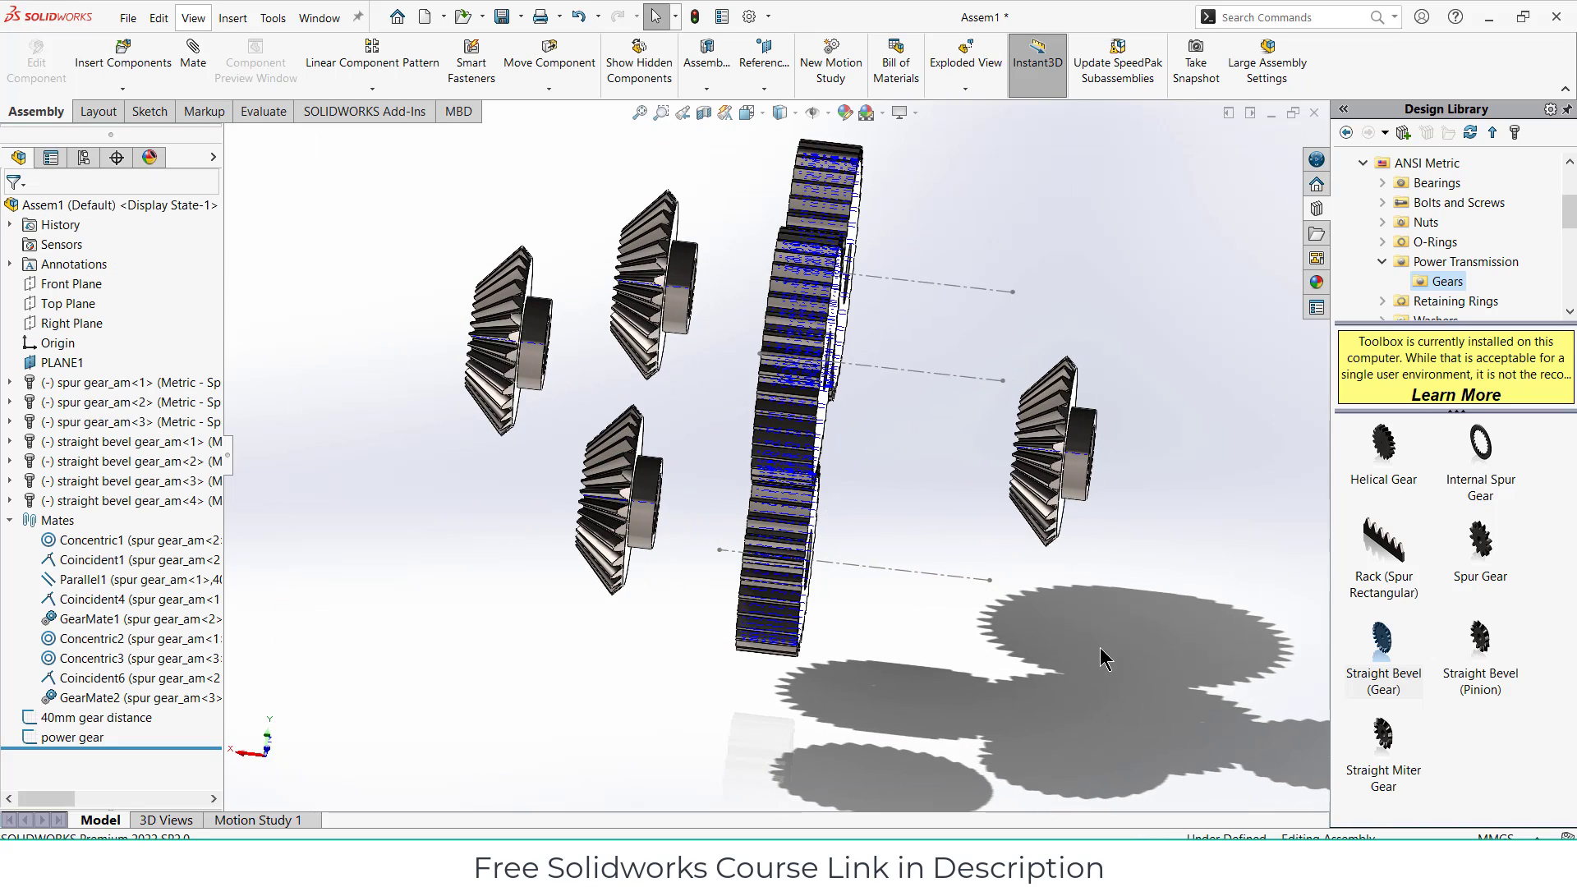
pyautogui.click(828, 113)
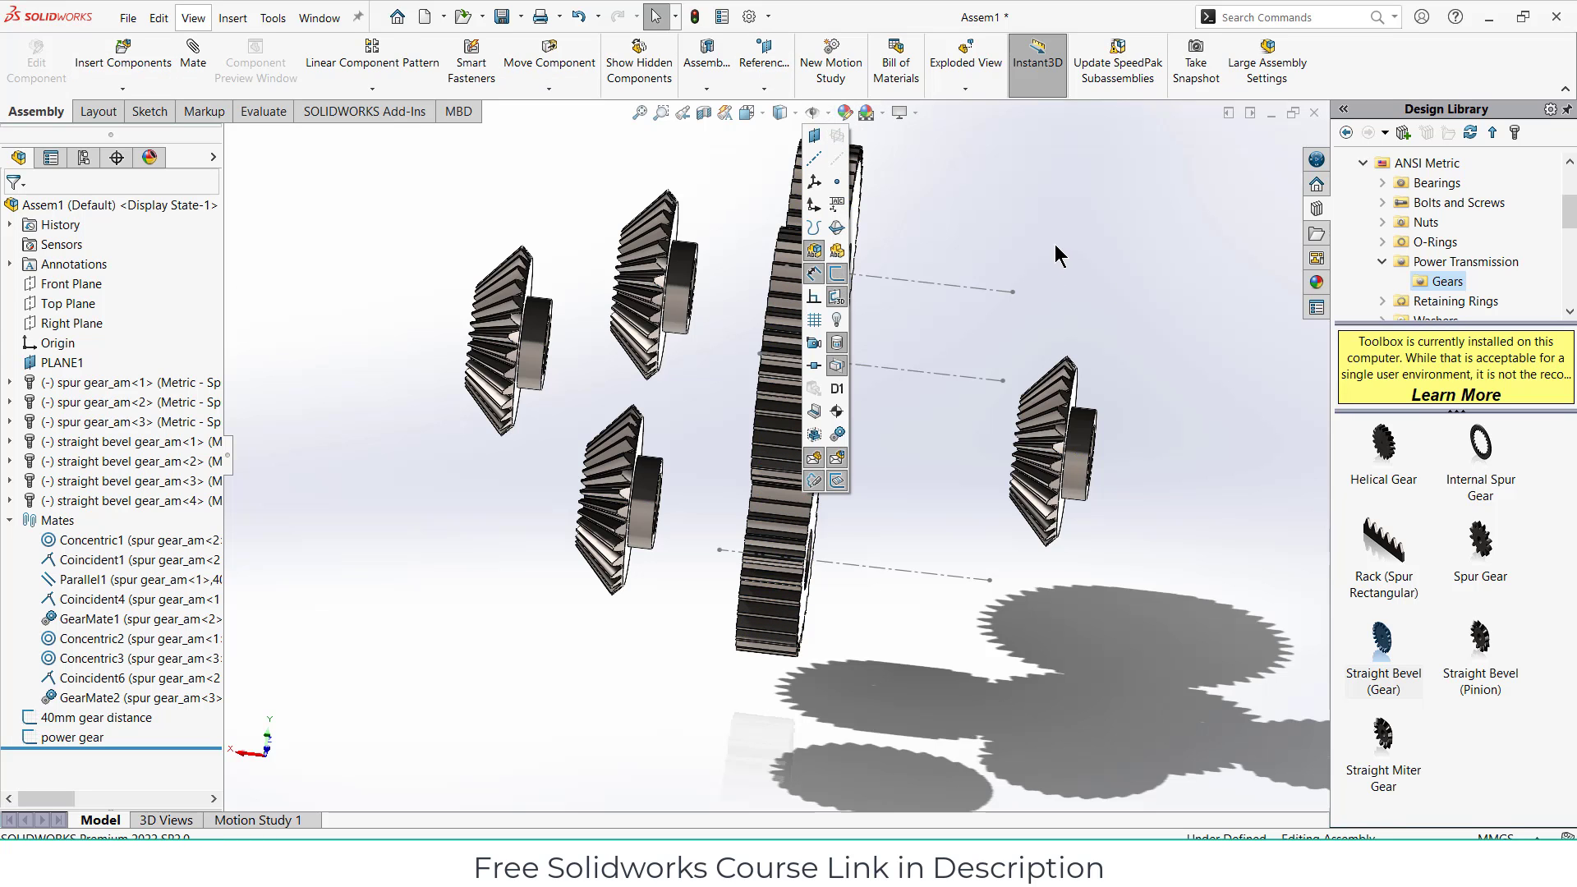
pyautogui.moveTo(1015, 340); pyautogui.dragTo(1215, 380, button='middle')
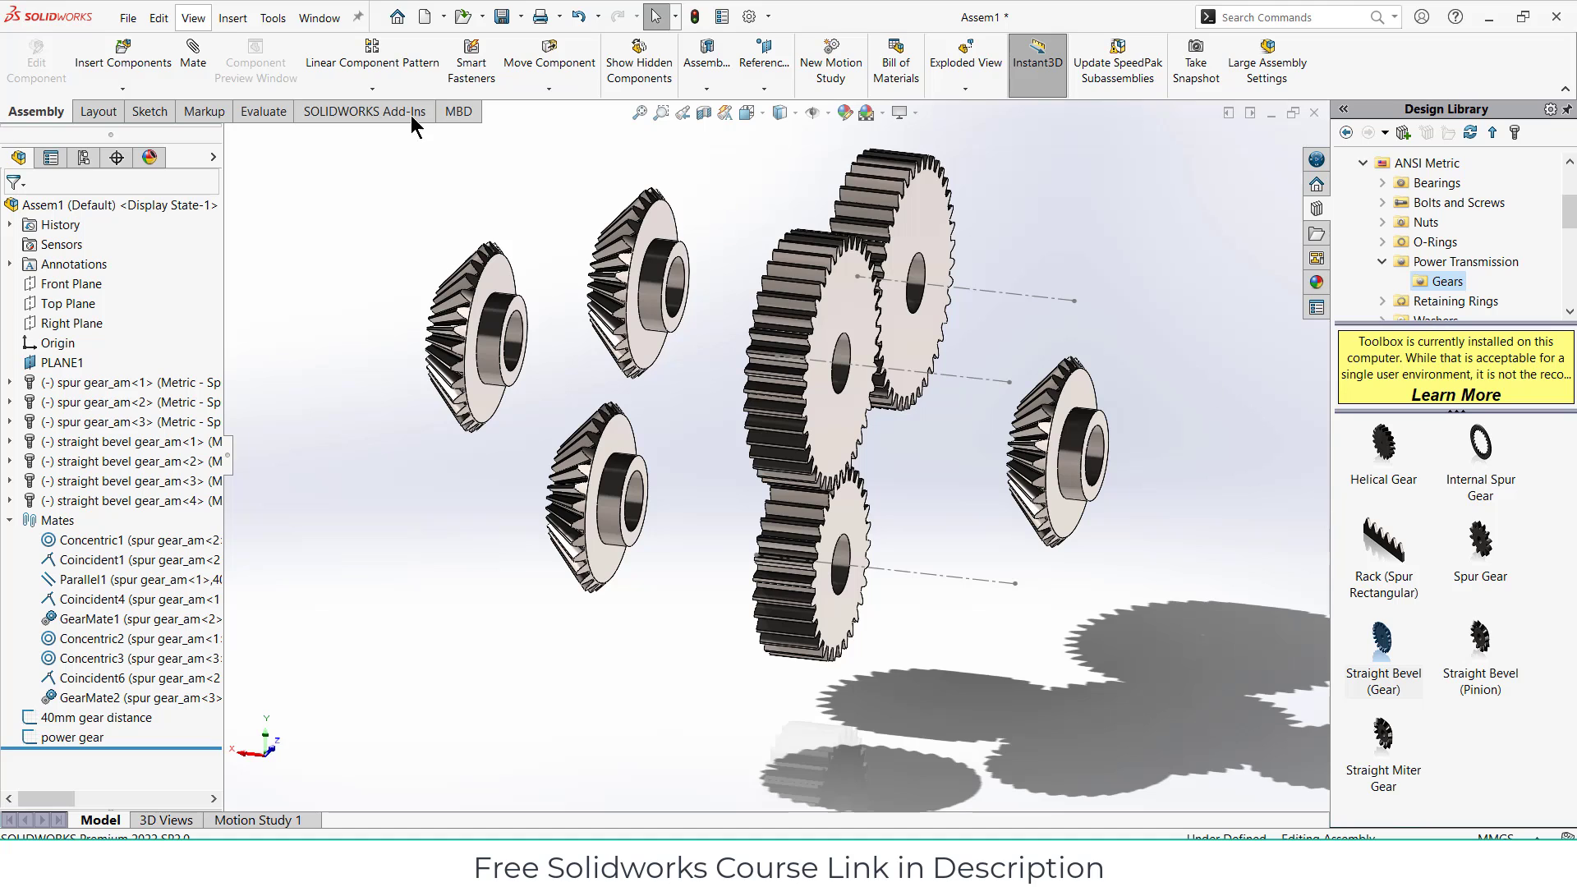
# Step: Move the first bevel gear with the triad, flipping it so its hub faces the spur gears
pyautogui.click(193, 53)
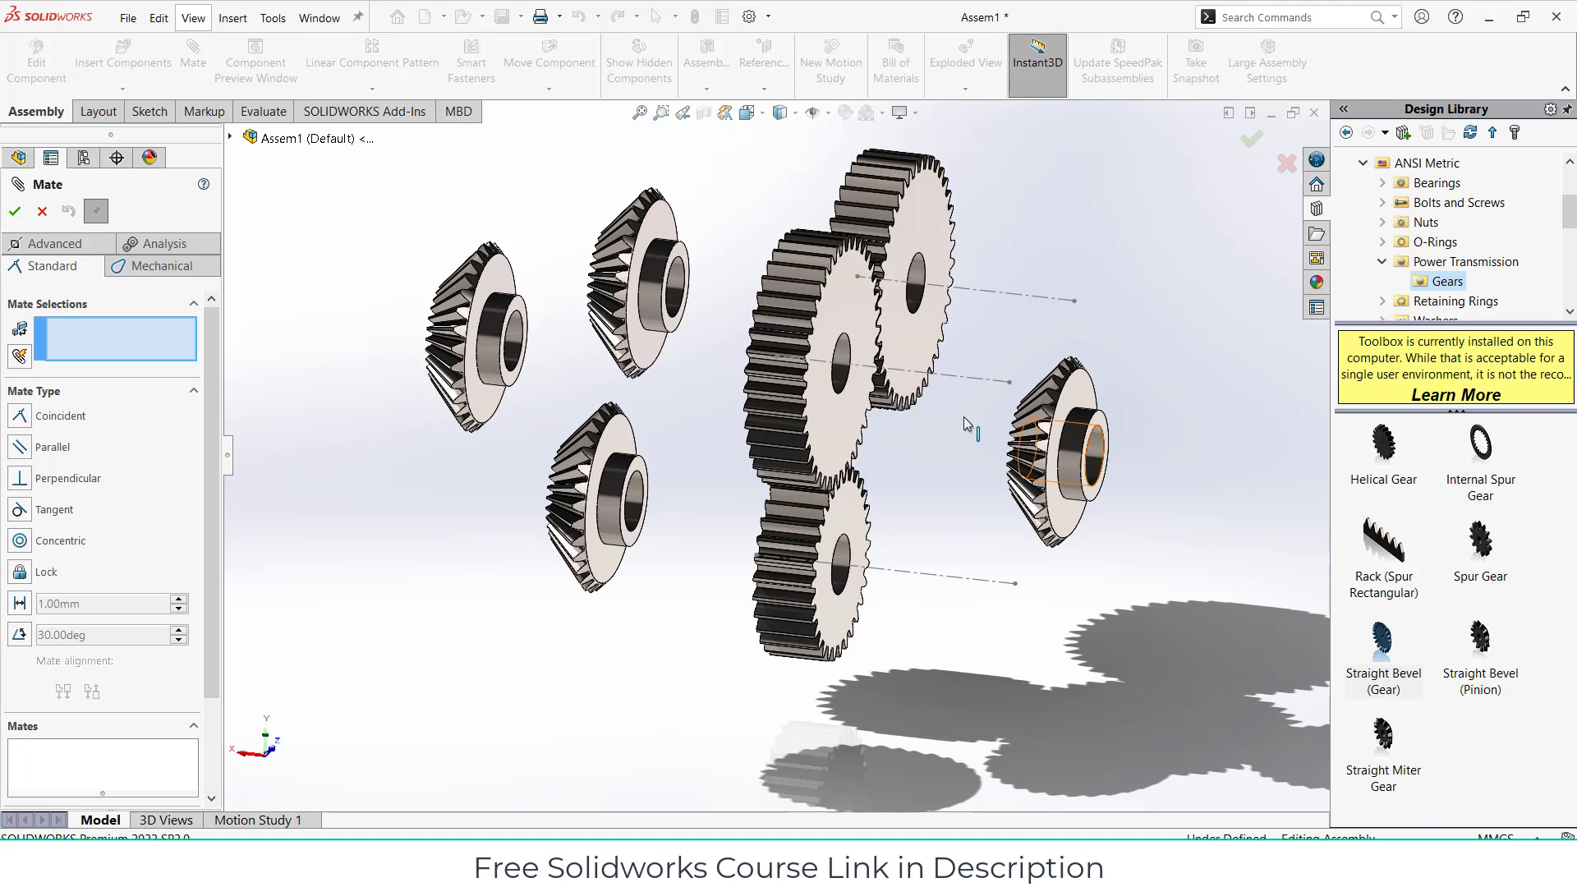
pyautogui.click(42, 212)
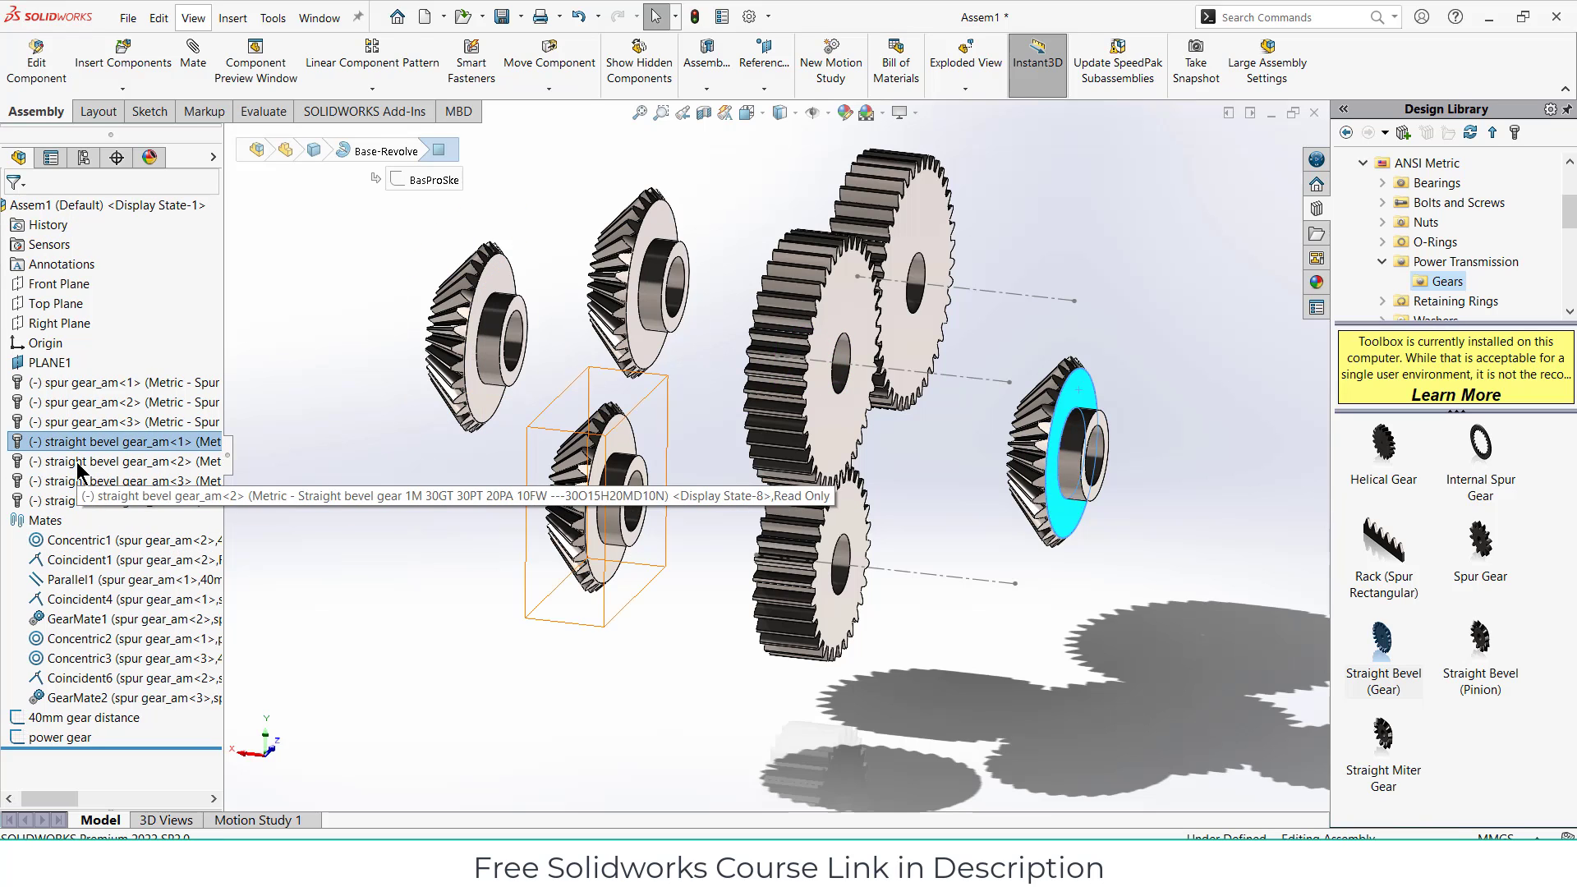
pyautogui.click(286, 494)
pyautogui.click(161, 443)
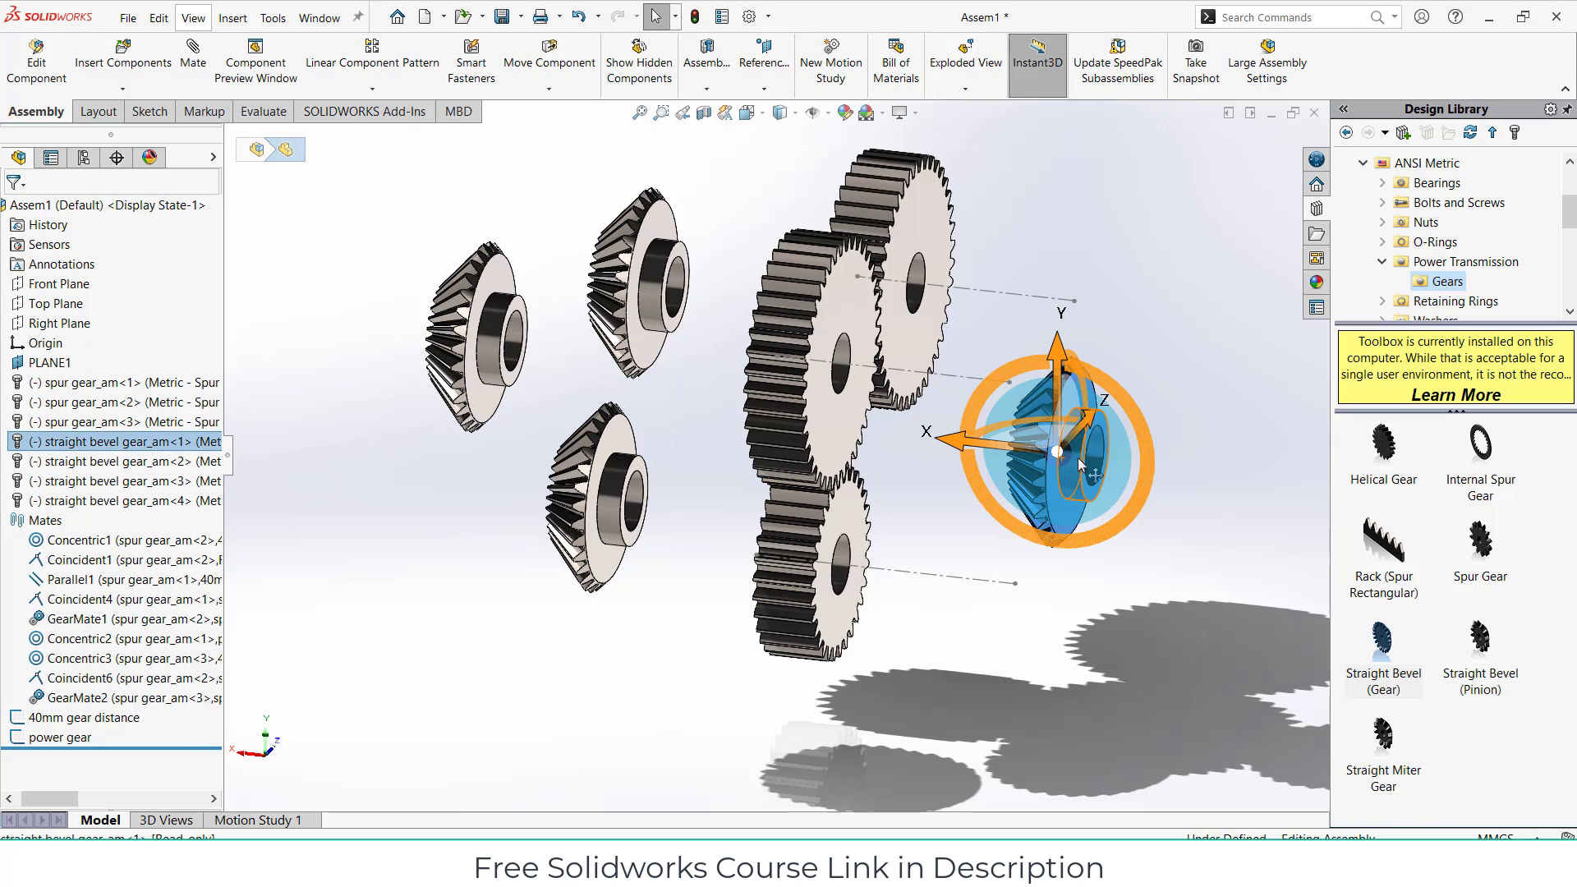
pyautogui.moveTo(1000, 437); pyautogui.dragTo(1103, 487)
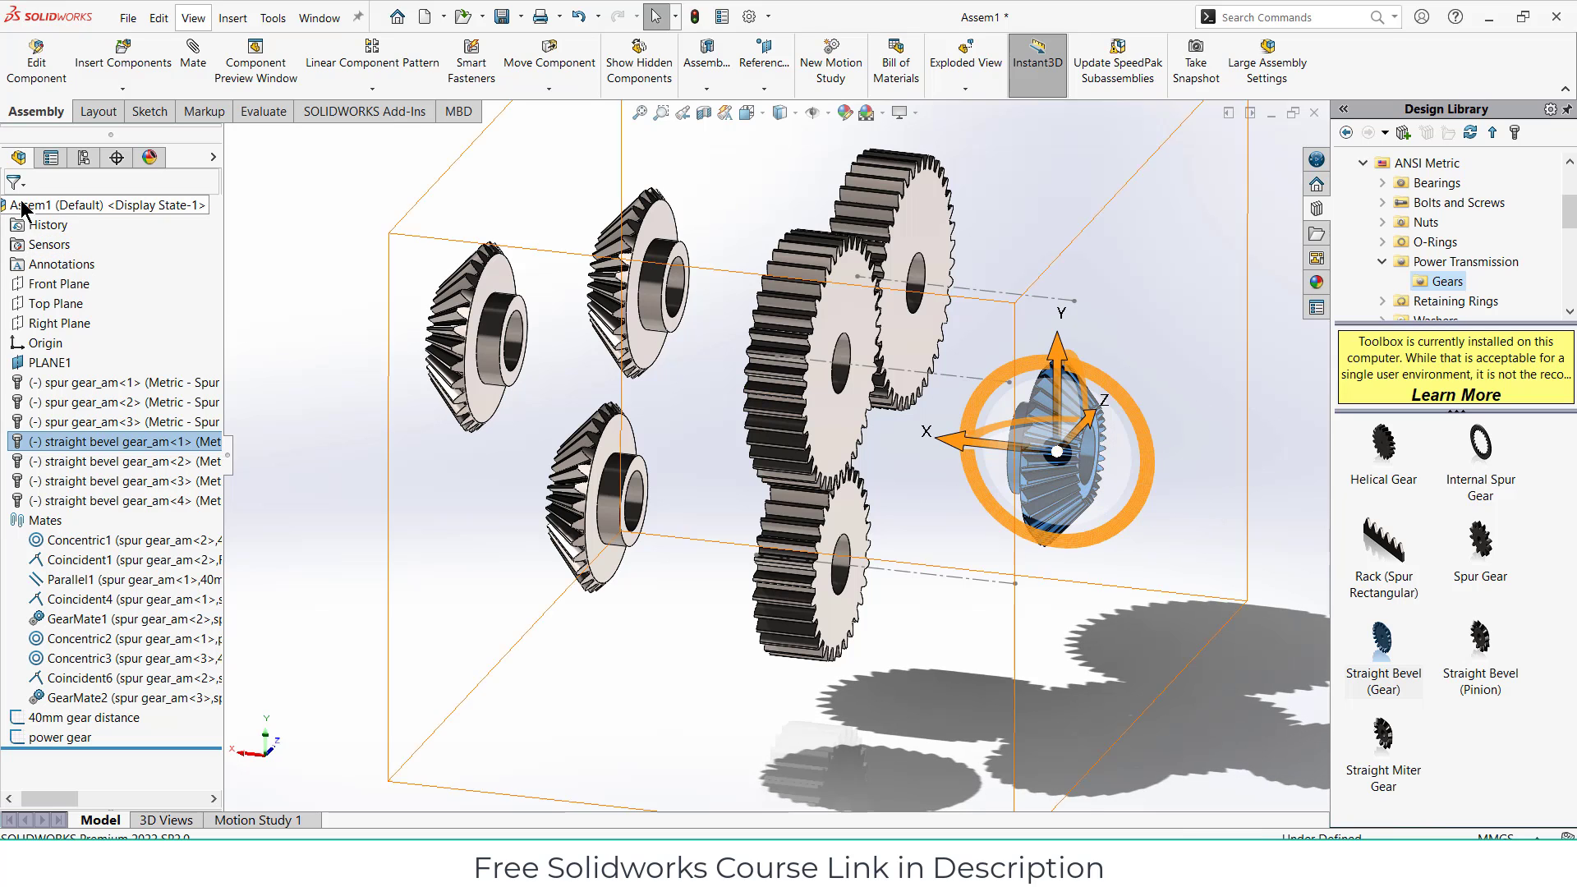
pyautogui.click(338, 214)
pyautogui.click(204, 81)
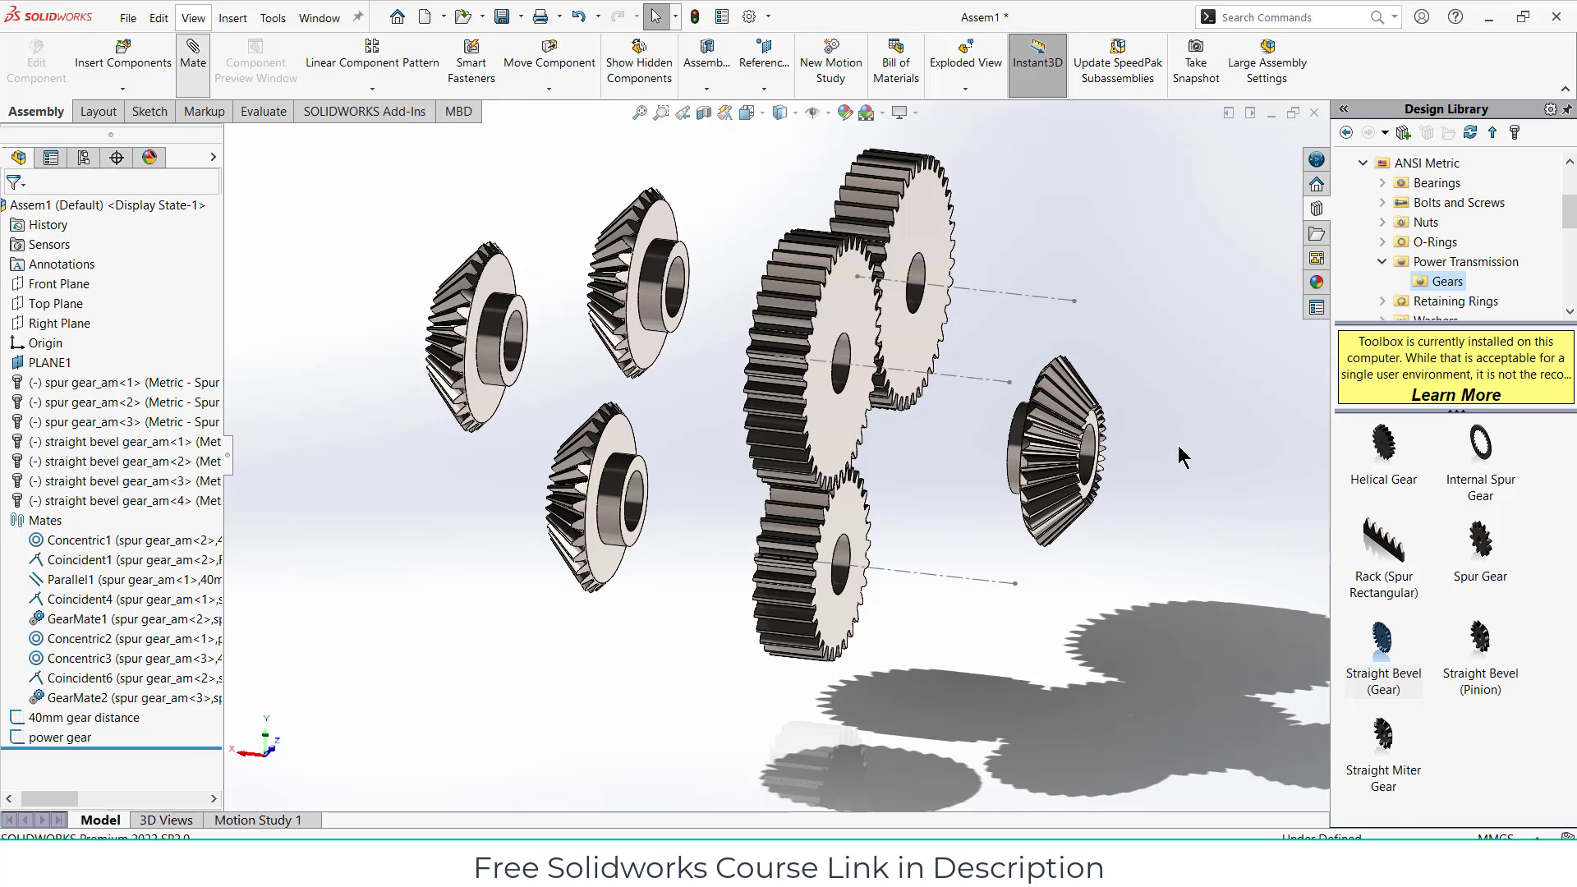
pyautogui.scroll(-4, 1179, 458)
pyautogui.click(912, 454)
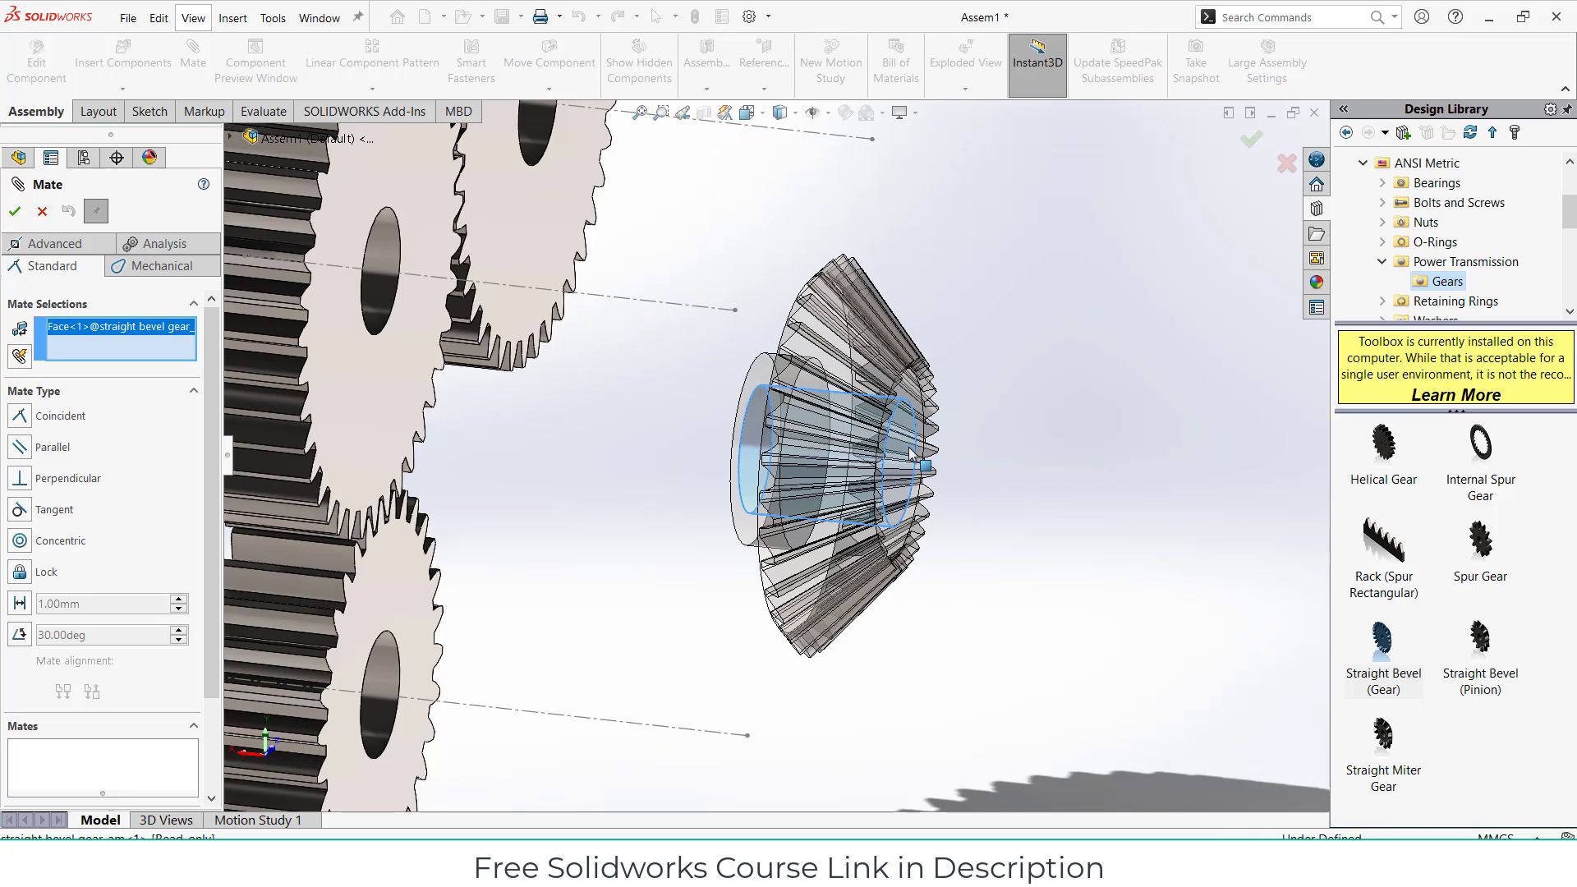
pyautogui.click(392, 253)
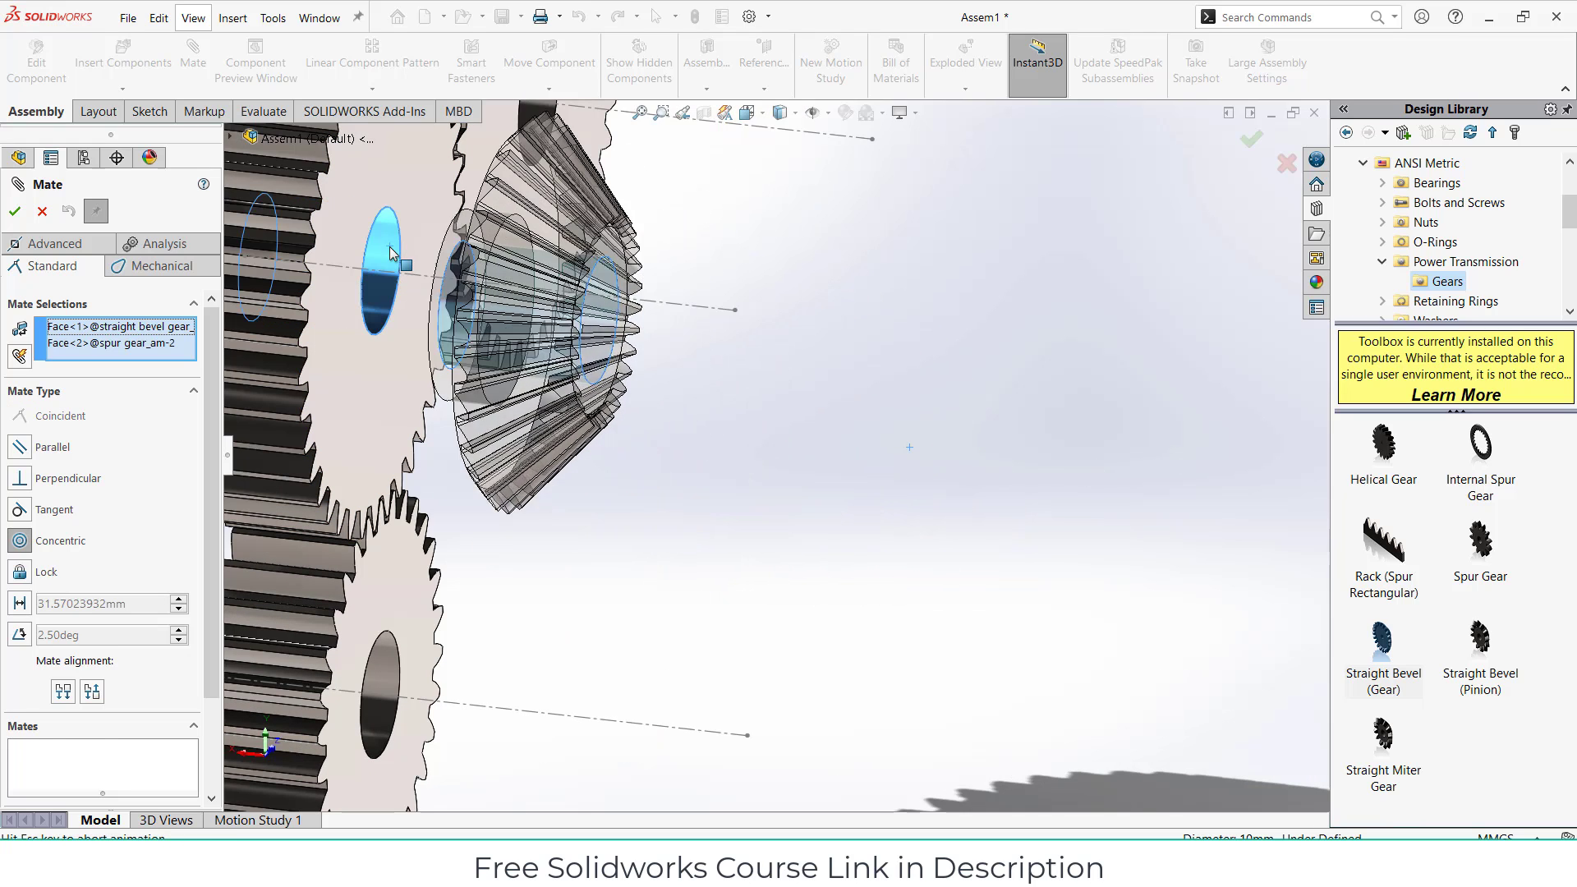
pyautogui.scroll(3, 1046, 499)
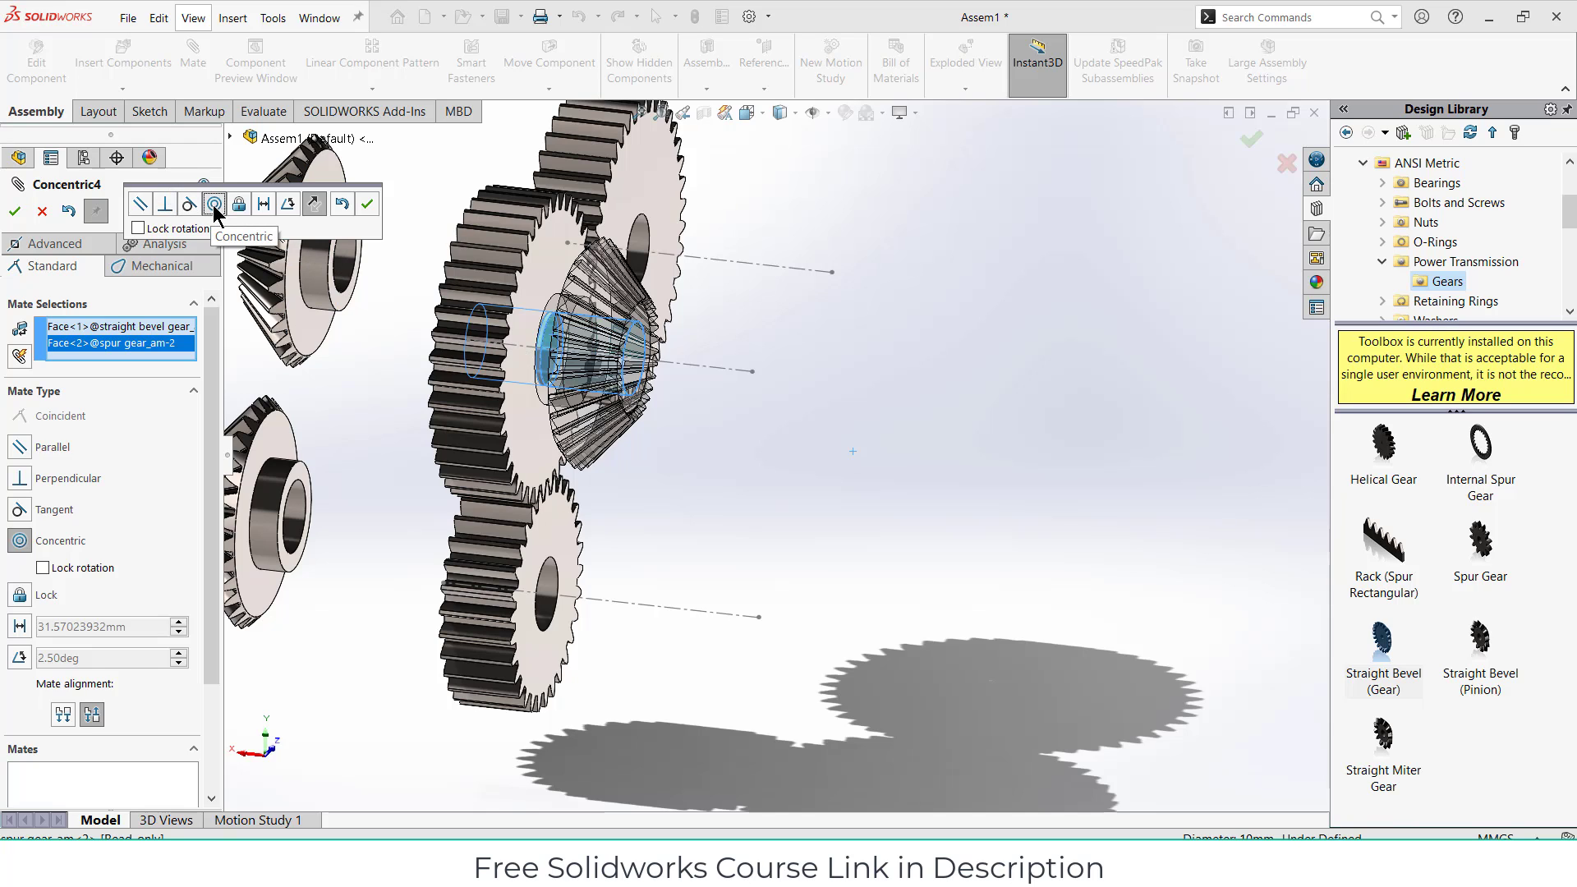
pyautogui.click(139, 229)
pyautogui.moveTo(483, 344)
pyautogui.mouseDown(button='middle')
pyautogui.moveTo(516, 376)
pyautogui.moveTo(492, 372)
pyautogui.mouseUp(button='middle')
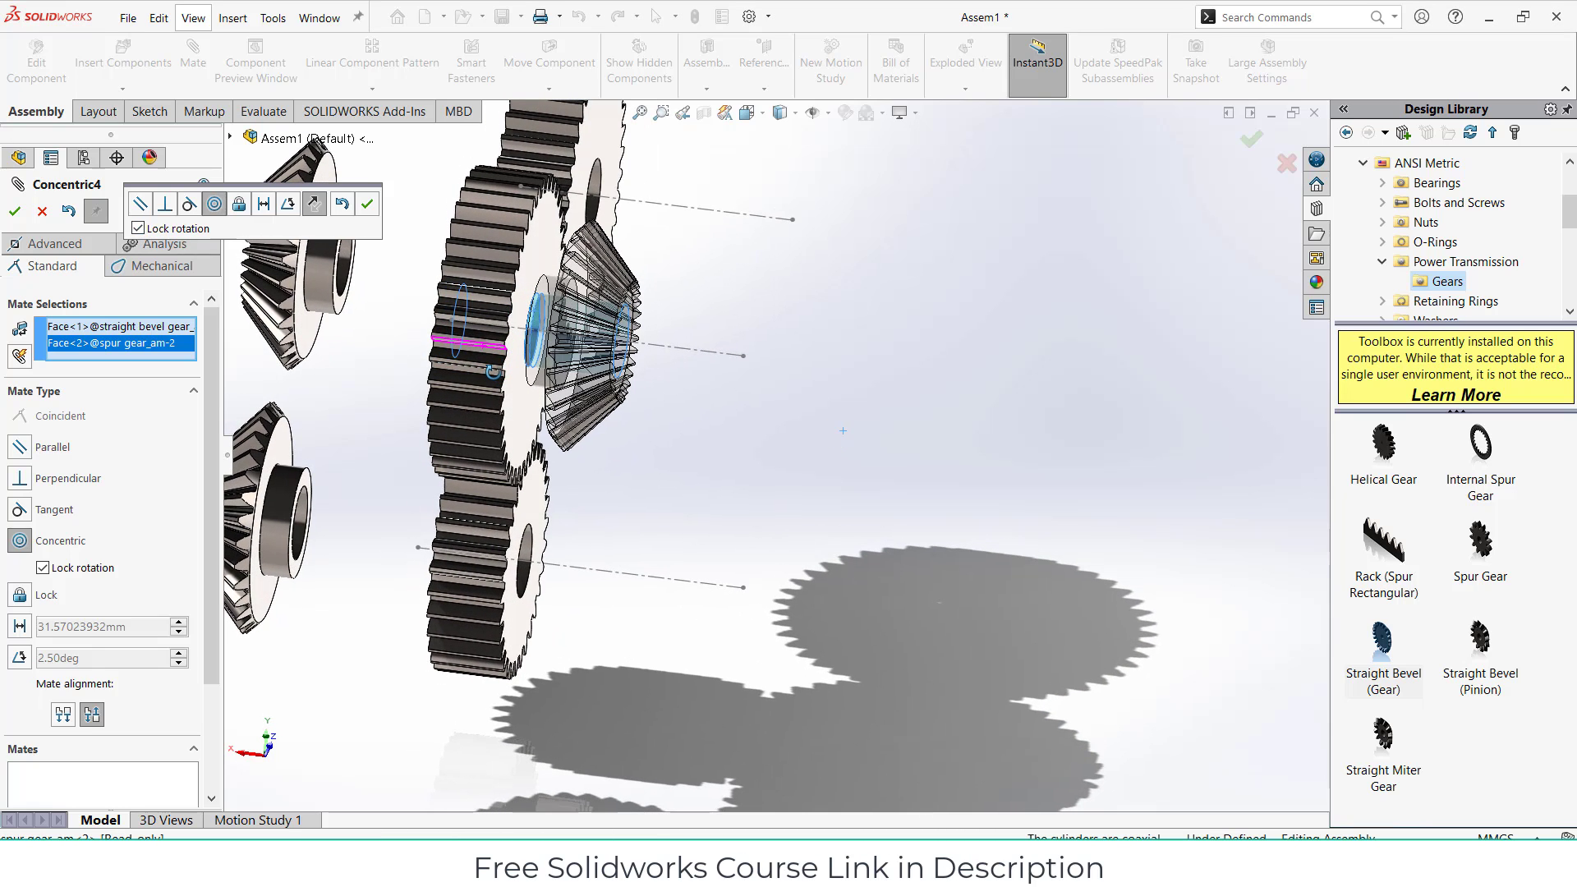
pyautogui.click(41, 211)
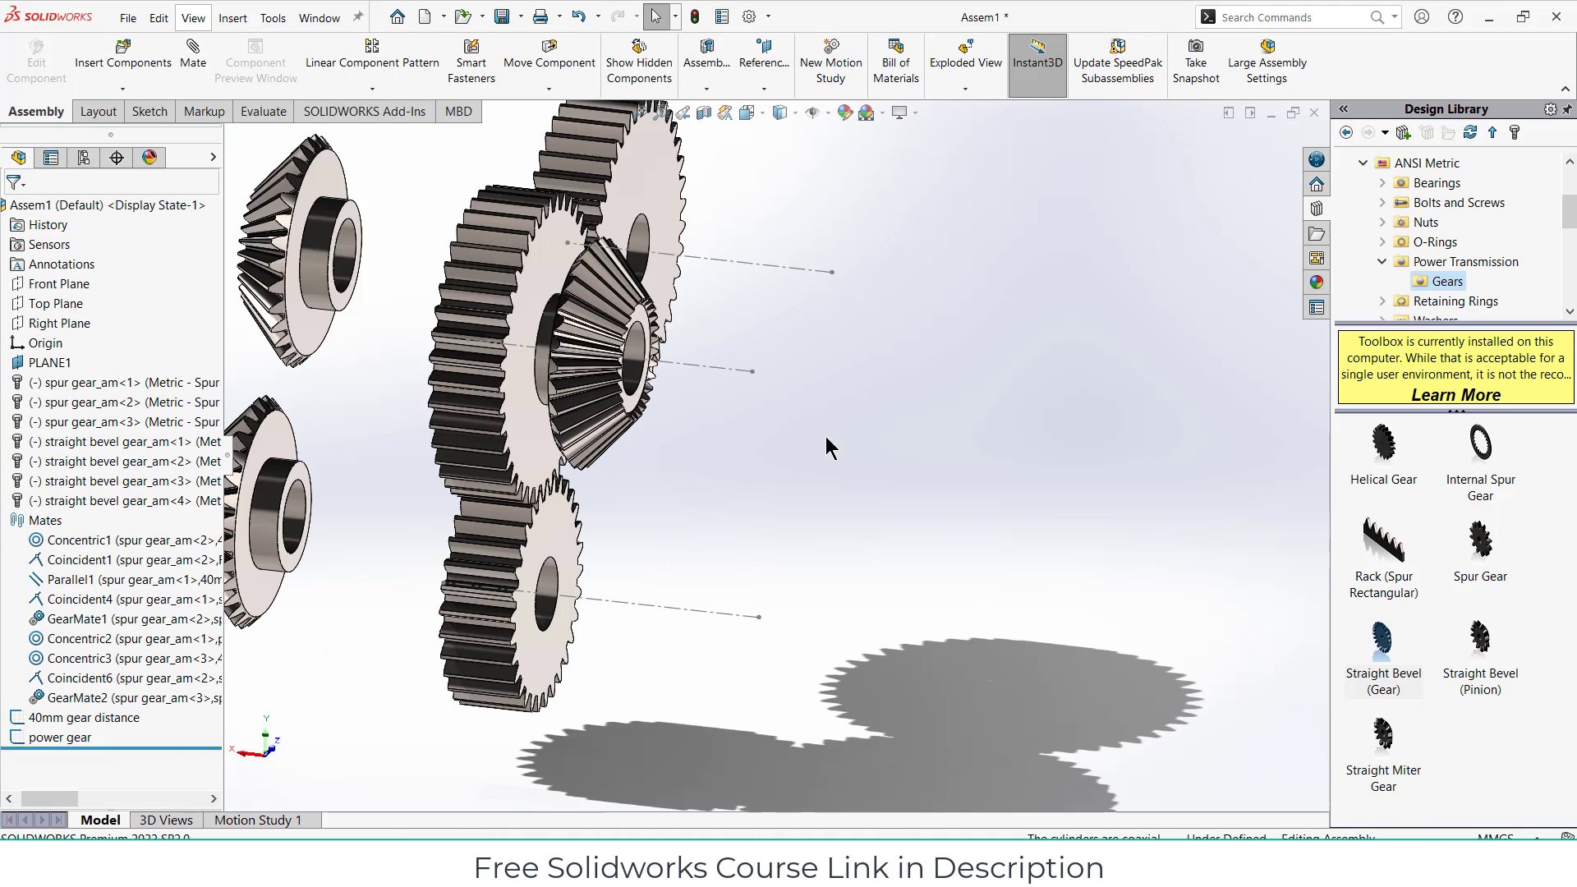
# Step: Move the first straight bevel gear along its axis, away from the middle spur gear
pyautogui.click(90, 461)
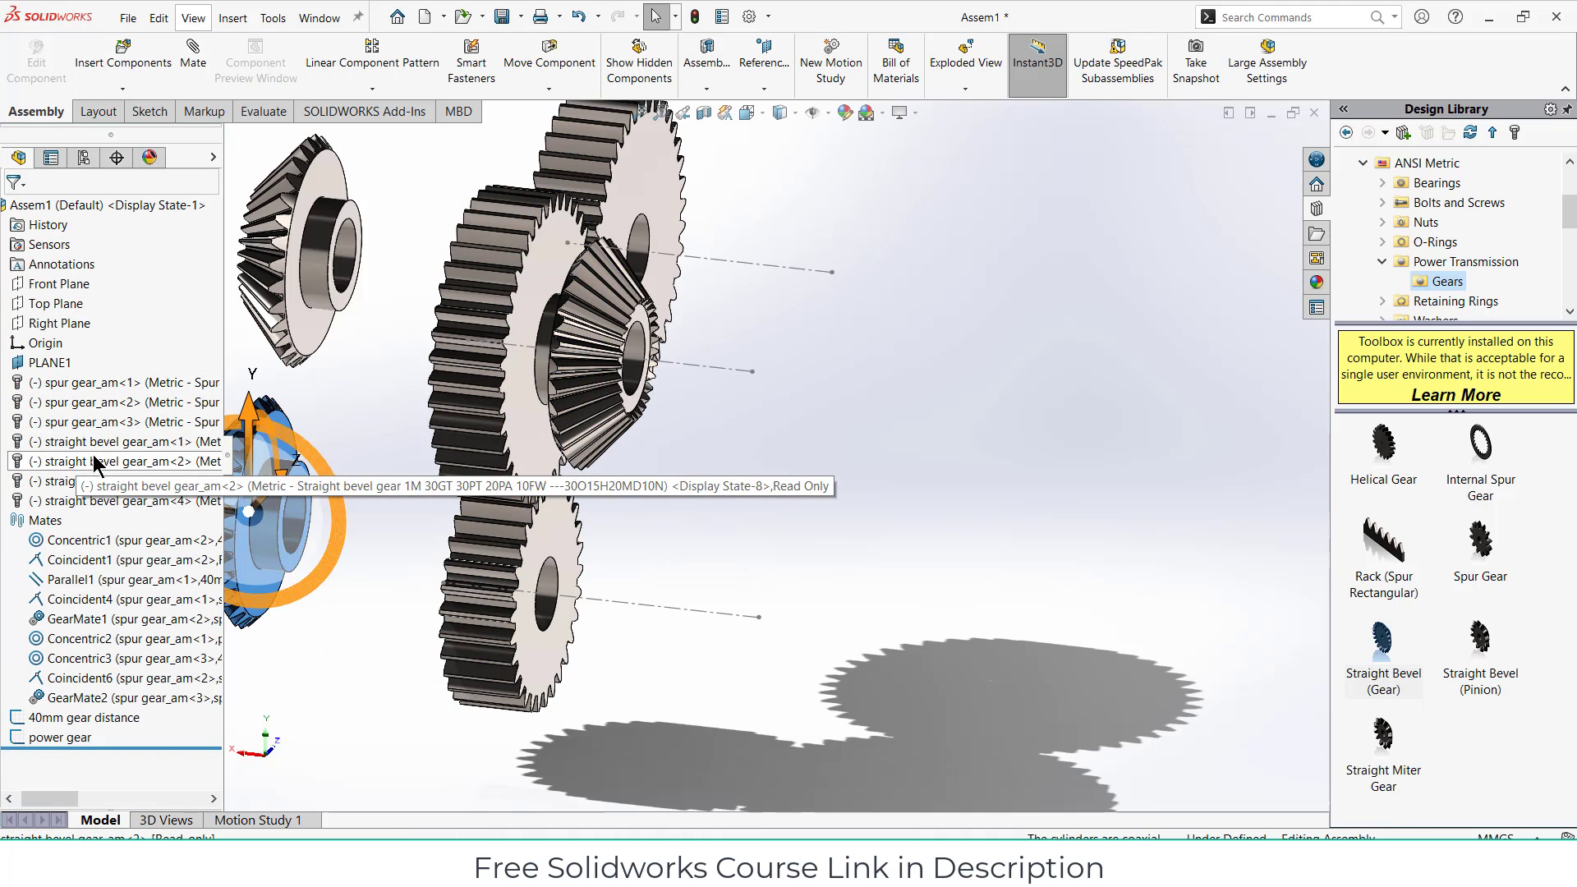
pyautogui.click(92, 441)
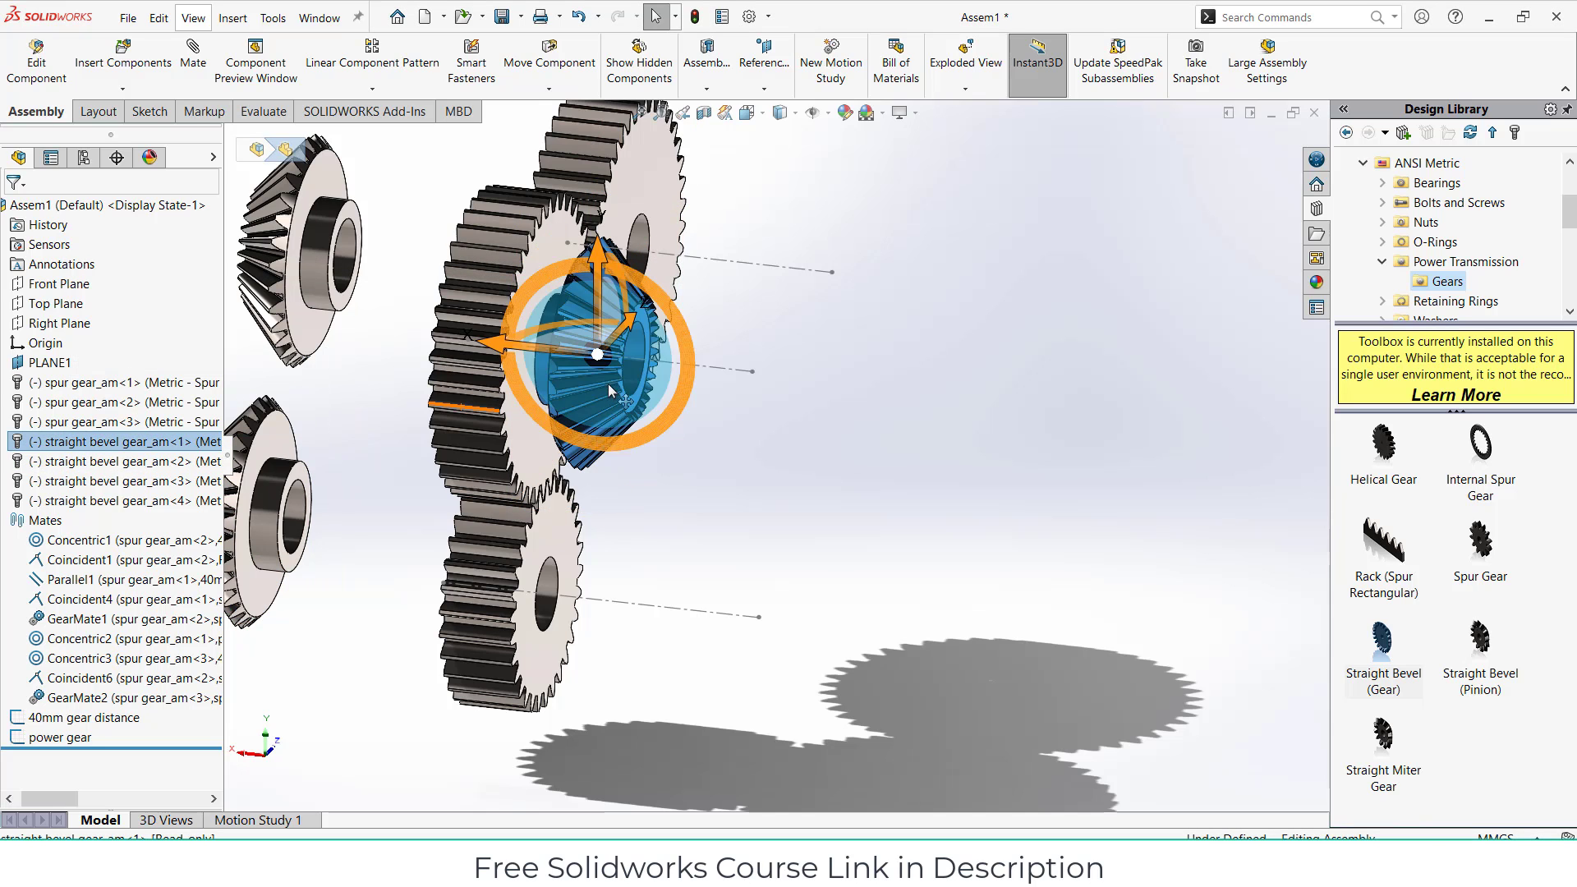
pyautogui.moveTo(541, 353); pyautogui.dragTo(832, 376)
pyautogui.press('Escape')
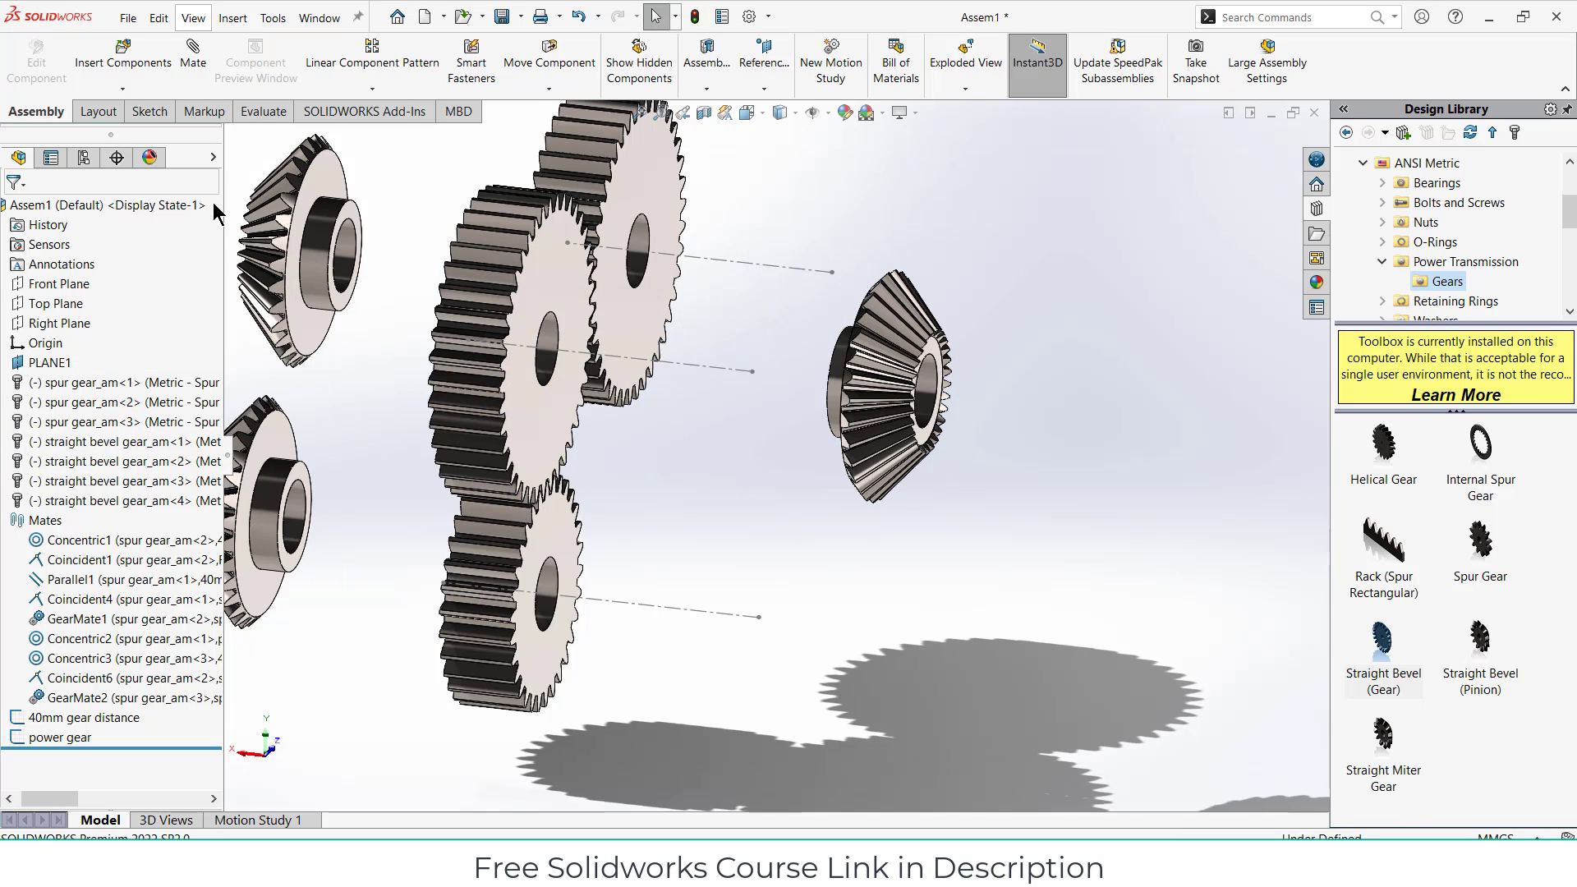
# Step: Add a coincident mate between the first bevel gear's hub end face and the adjacent side face of the middle spur gear
pyautogui.moveTo(875, 457); pyautogui.dragTo(971, 462, button='middle')
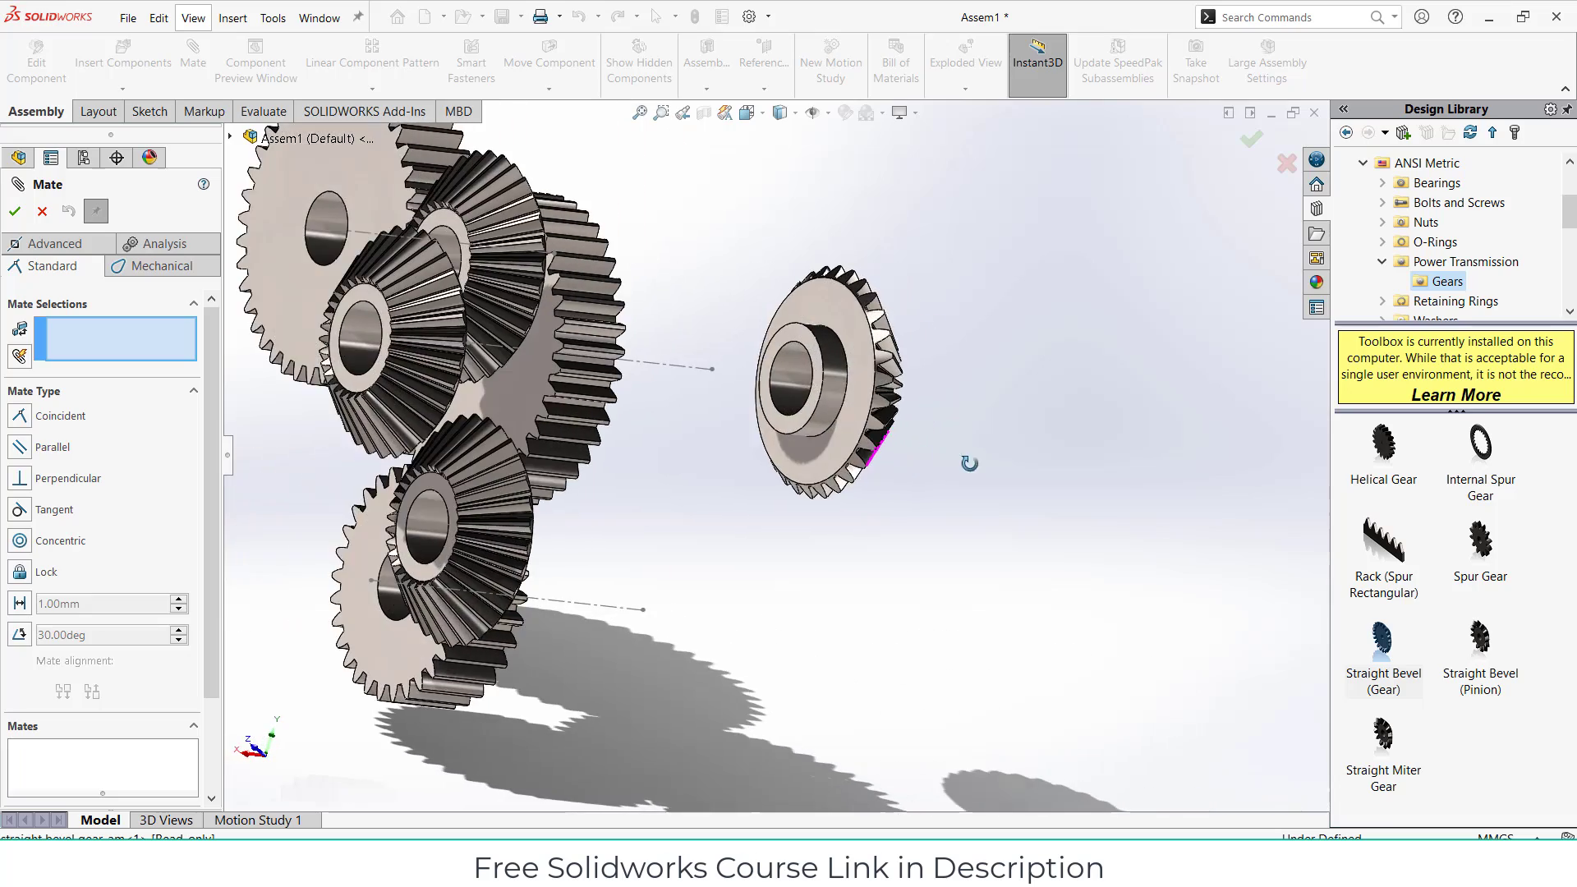
pyautogui.scroll(-3, 759, 333)
pyautogui.click(810, 357)
pyautogui.moveTo(723, 401); pyautogui.dragTo(575, 397, button='middle')
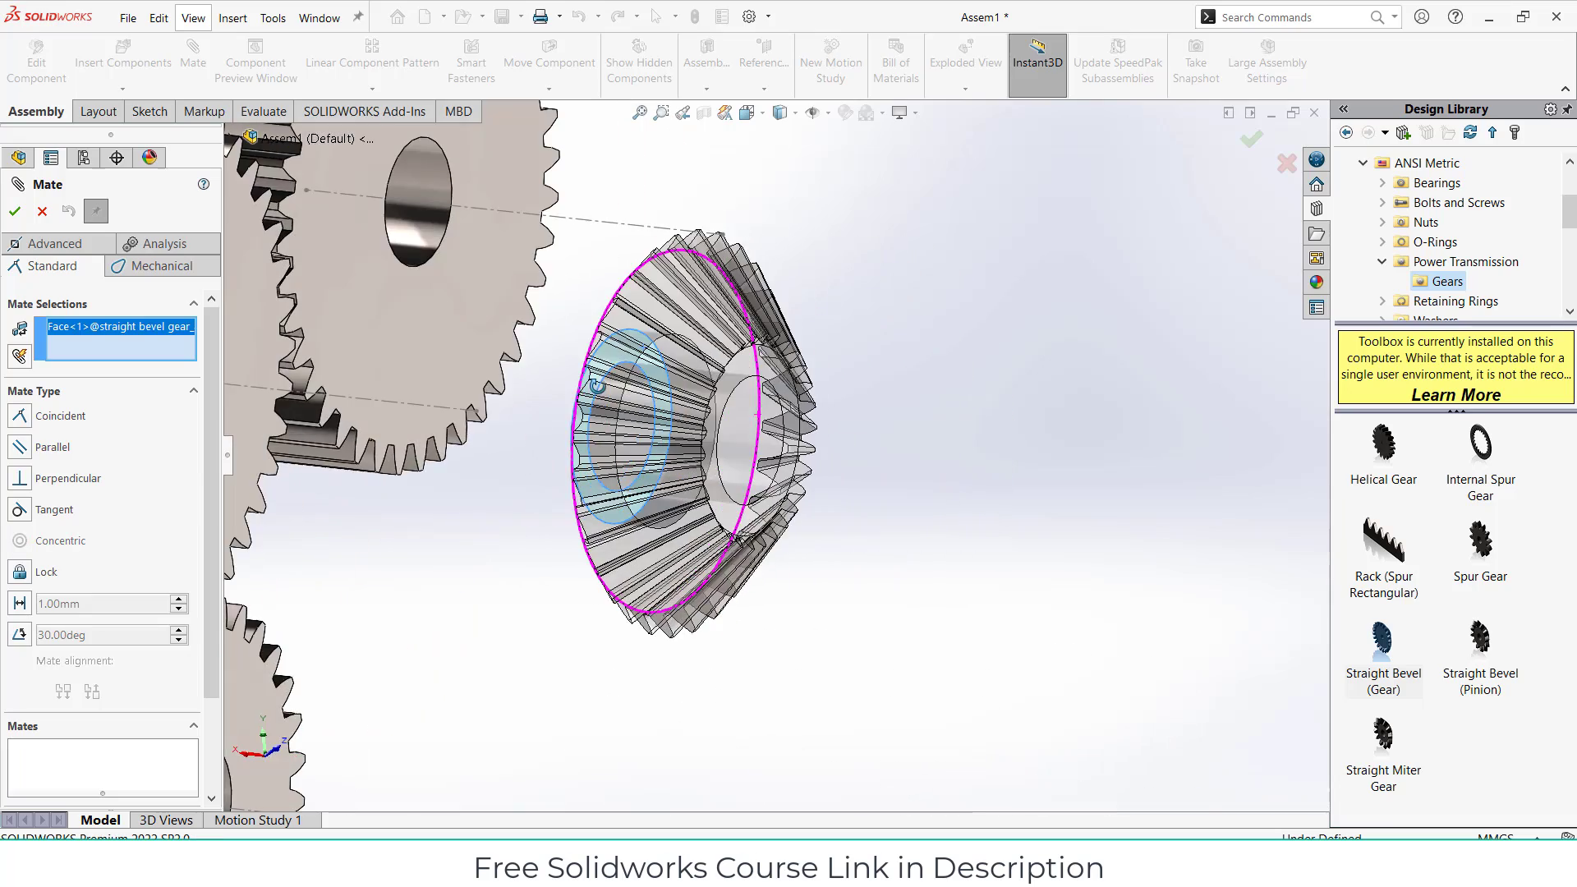
pyautogui.scroll(3, 539, 386)
pyautogui.click(436, 351)
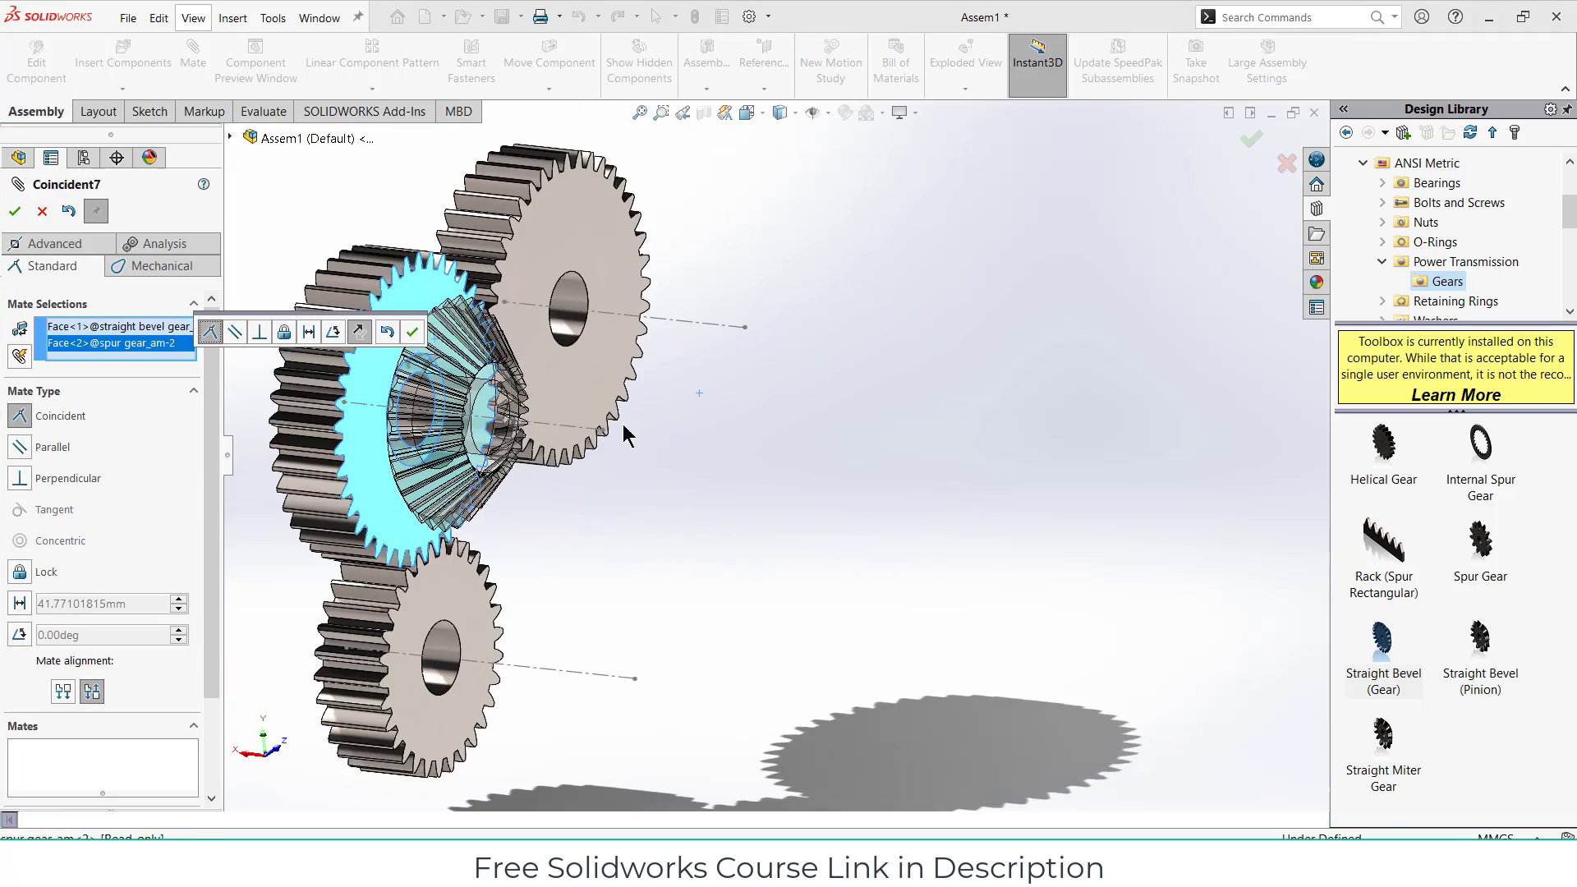
pyautogui.click(413, 332)
# Step: Add a concentric mate with rotation locked between the first bevel gear's bore and the middle spur gear's bore, and finish mating
pyautogui.scroll(2, 835, 504)
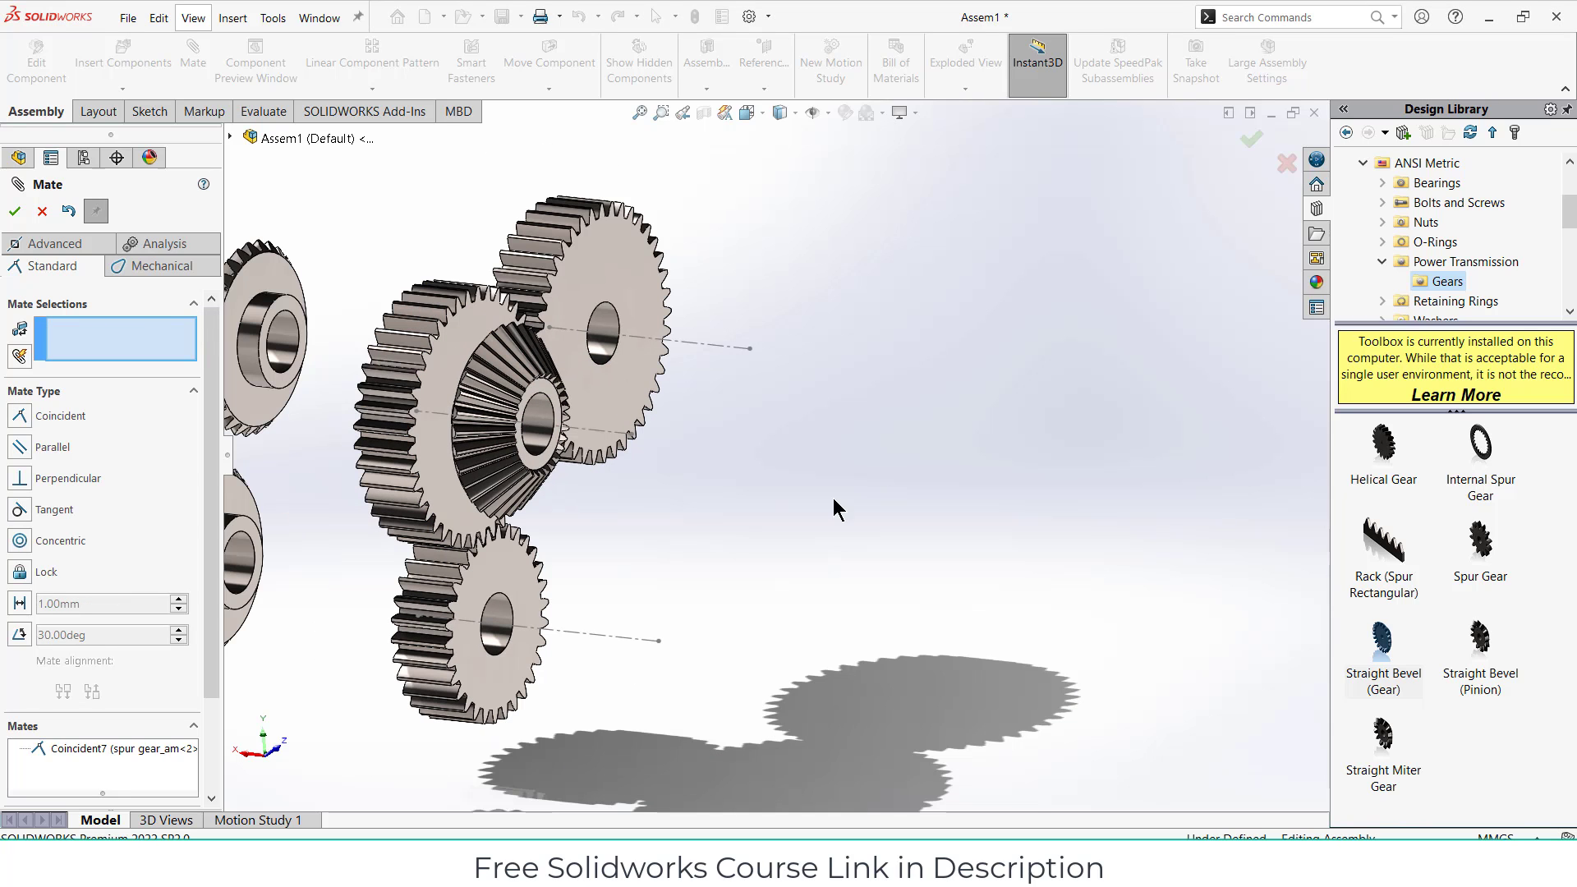
pyautogui.click(544, 418)
pyautogui.moveTo(695, 539); pyautogui.dragTo(795, 530, button='middle')
pyautogui.scroll(3, 695, 411)
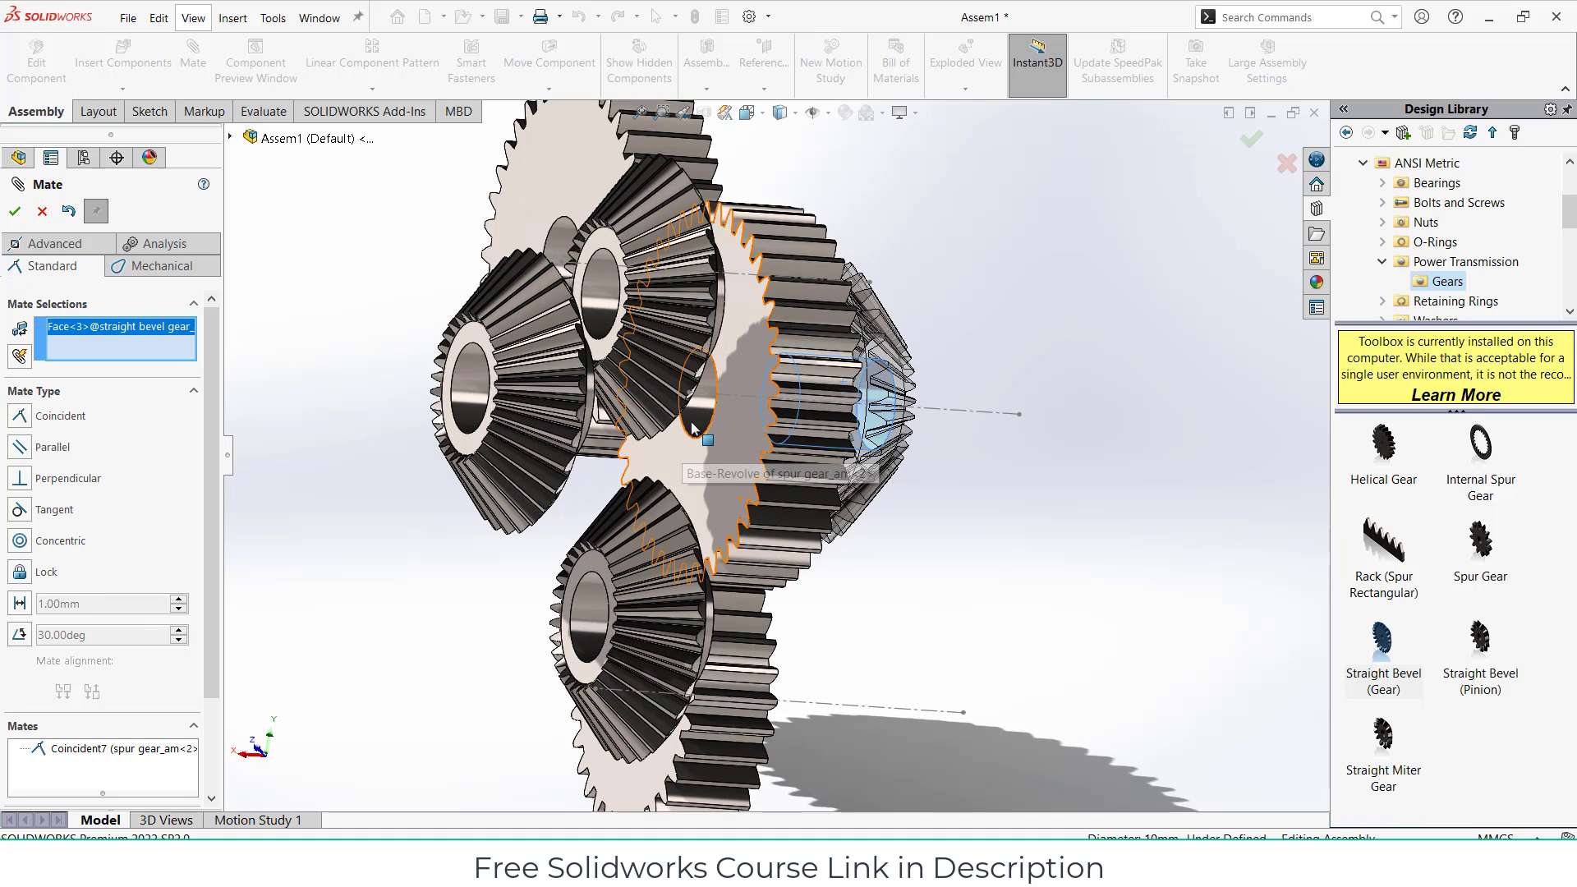
pyautogui.click(695, 415)
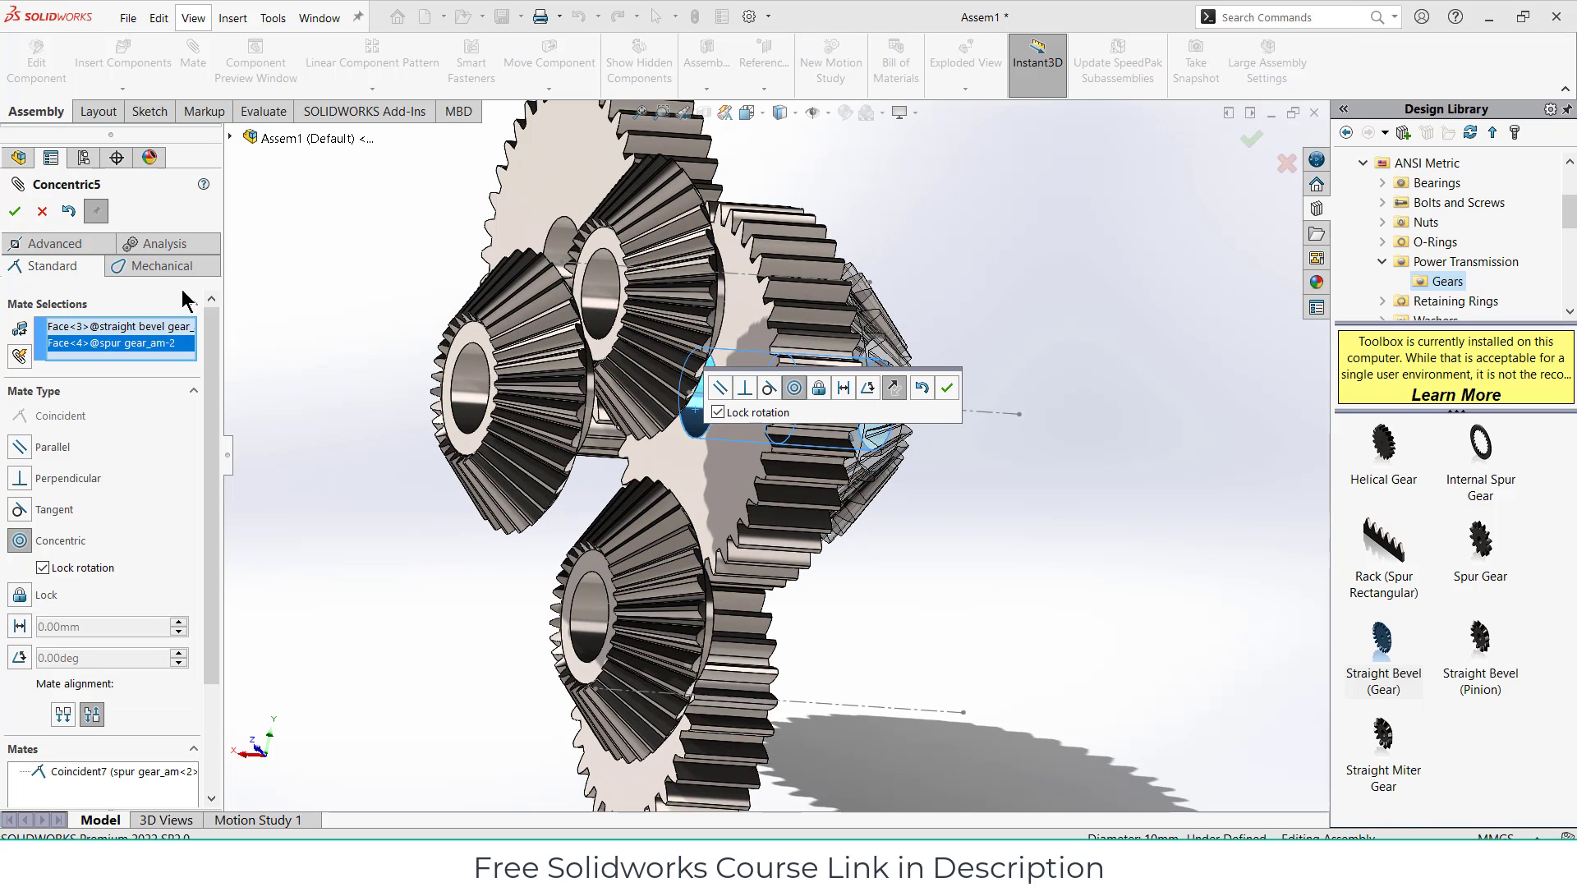
pyautogui.click(15, 212)
# Step: Turn the small spur gear by hand to test how the meshing spur gears and the mated bevel gear move together
pyautogui.scroll(5, 810, 457)
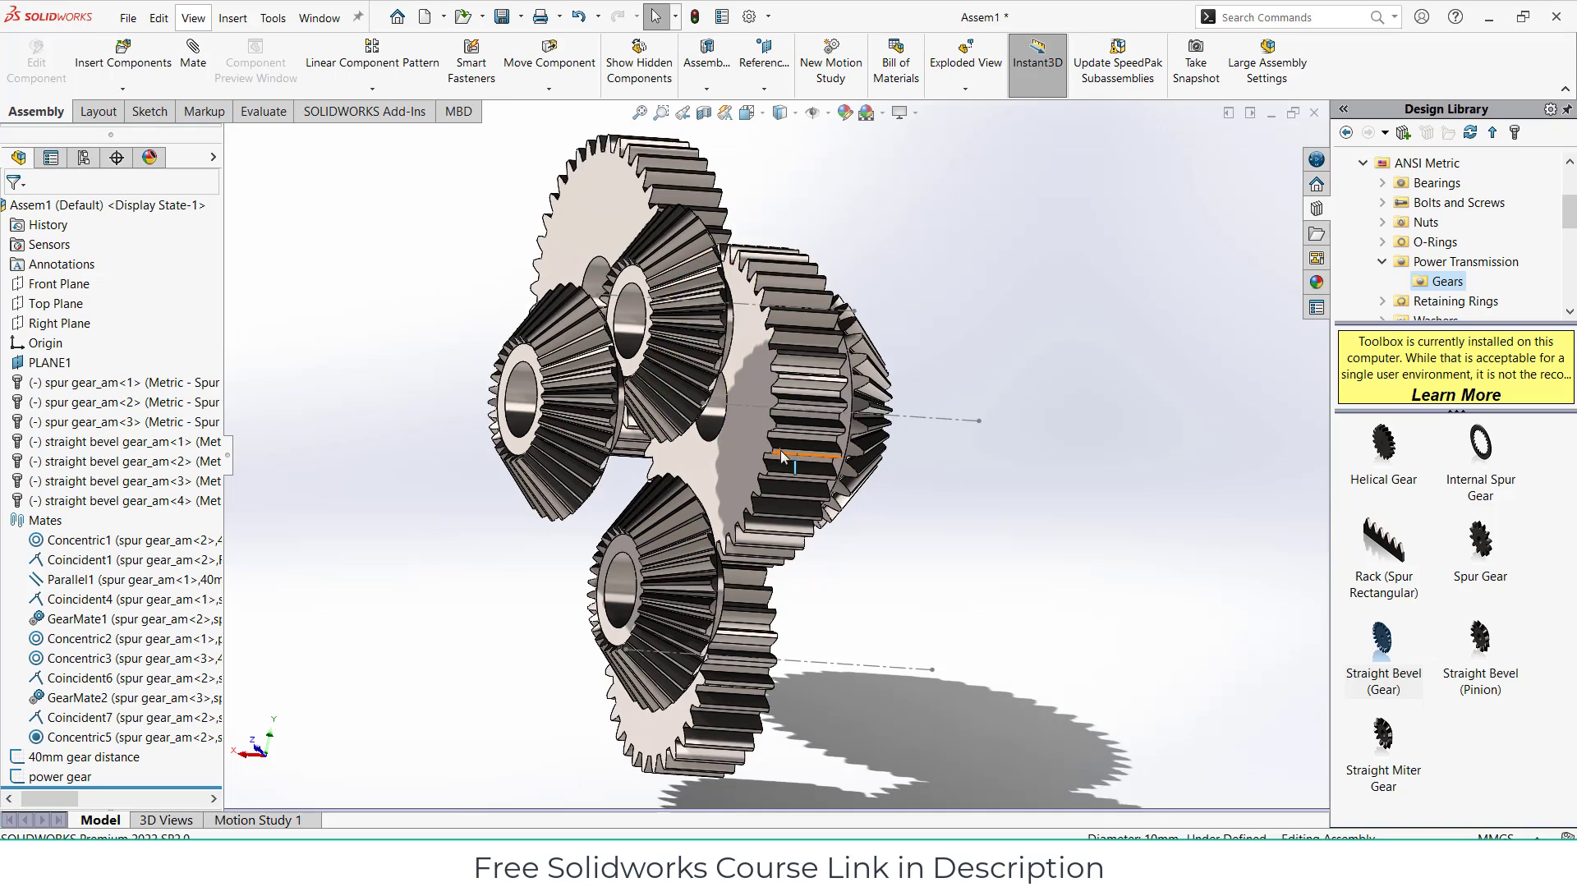
pyautogui.moveTo(813, 460); pyautogui.dragTo(990, 550, button='middle')
pyautogui.scroll(-2, 797, 559)
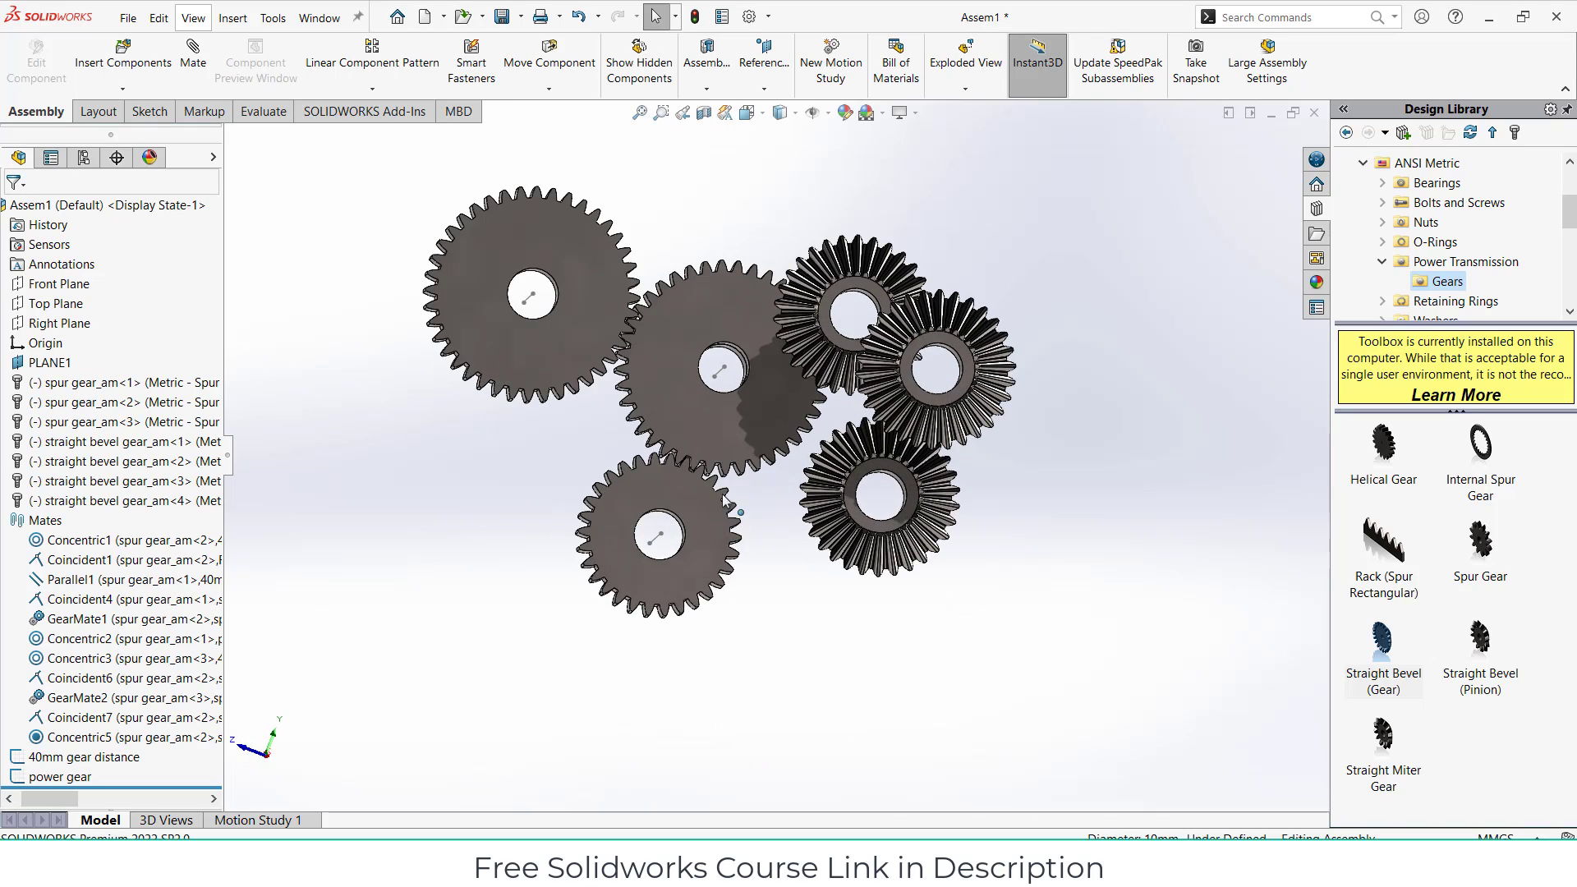
pyautogui.moveTo(724, 499); pyautogui.dragTo(720, 520)
pyautogui.moveTo(657, 572); pyautogui.dragTo(696, 560)
pyautogui.moveTo(772, 544); pyautogui.dragTo(659, 506, button='middle')
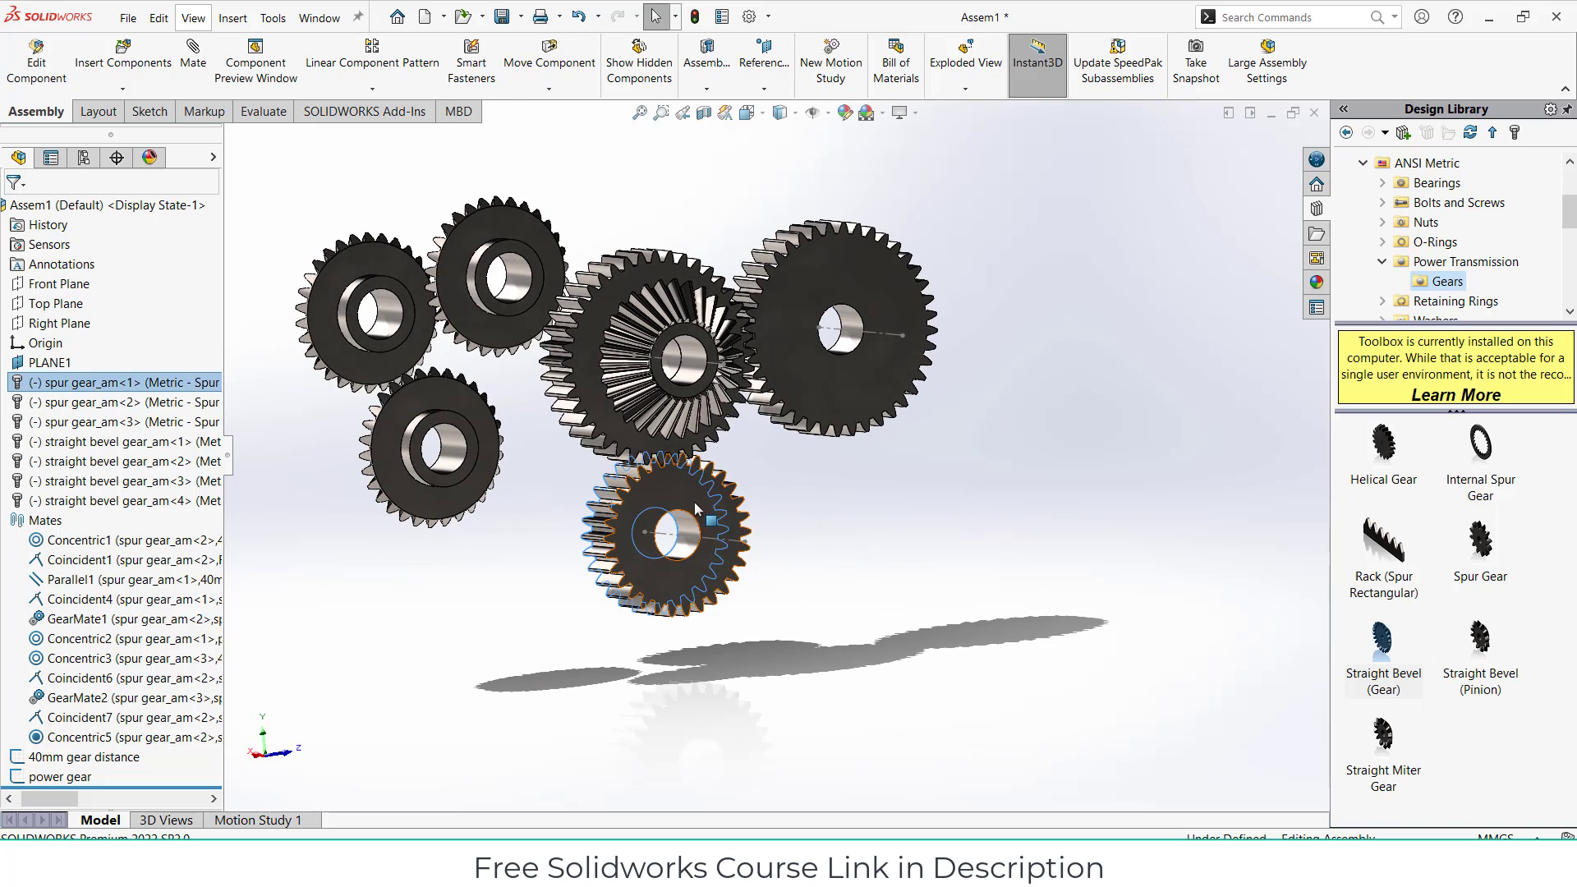
pyautogui.moveTo(668, 508); pyautogui.dragTo(698, 567)
pyautogui.moveTo(852, 485); pyautogui.dragTo(815, 529, button='middle')
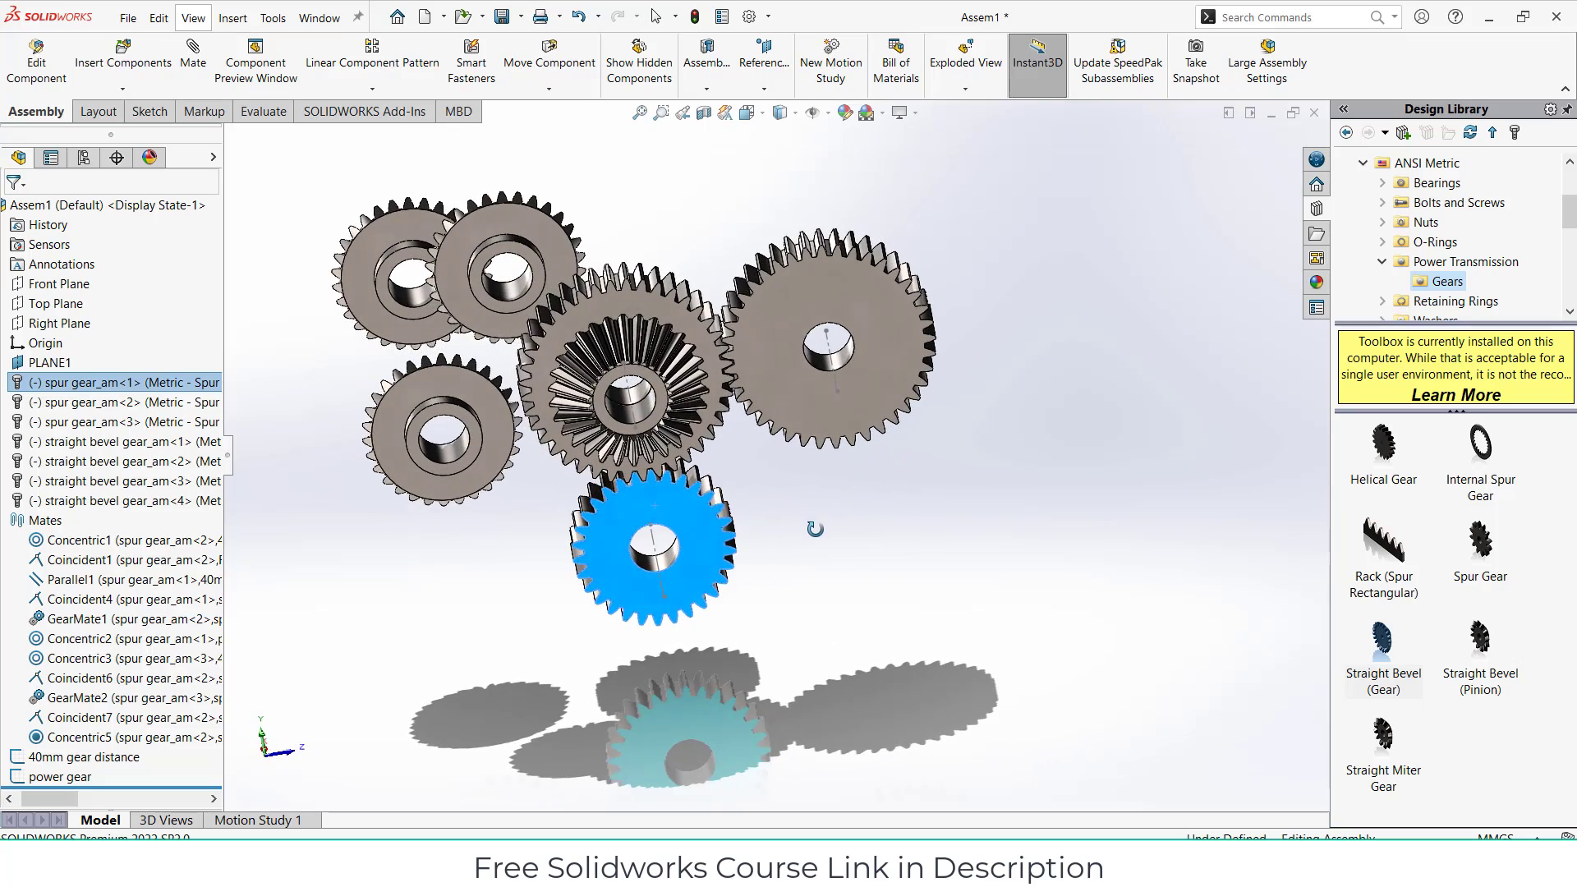
pyautogui.click(966, 513)
# Step: Examine the sketches under the first bevel gear's Hub and ToothCut features to find the cone reference geometry
pyautogui.moveTo(966, 512); pyautogui.dragTo(704, 460, button='middle')
pyautogui.scroll(-4, 686, 508)
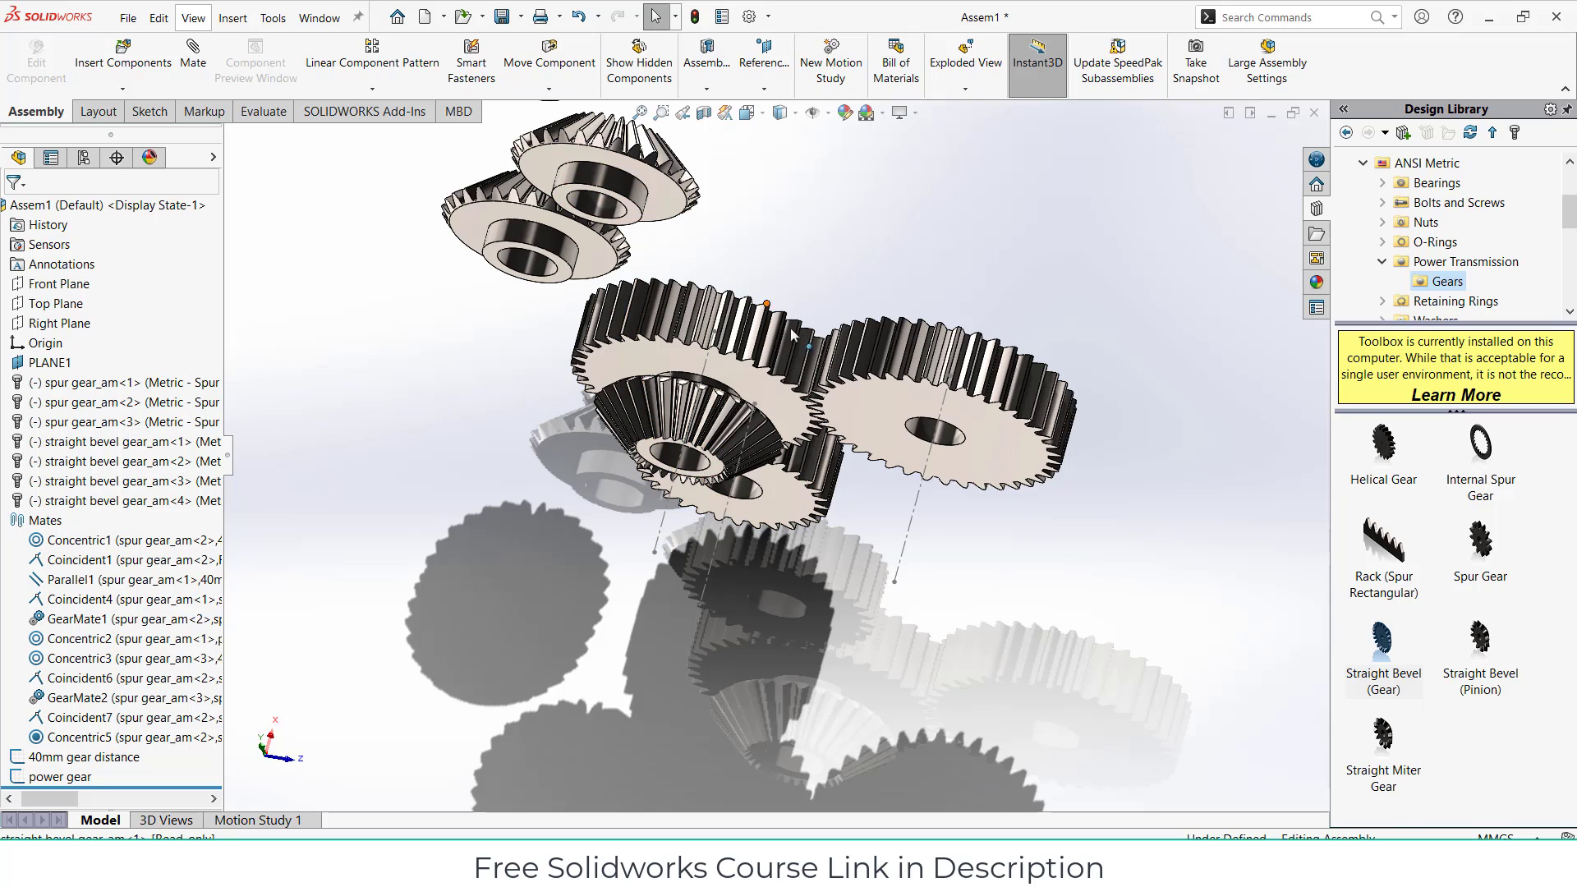
pyautogui.moveTo(816, 489); pyautogui.dragTo(686, 405, button='middle')
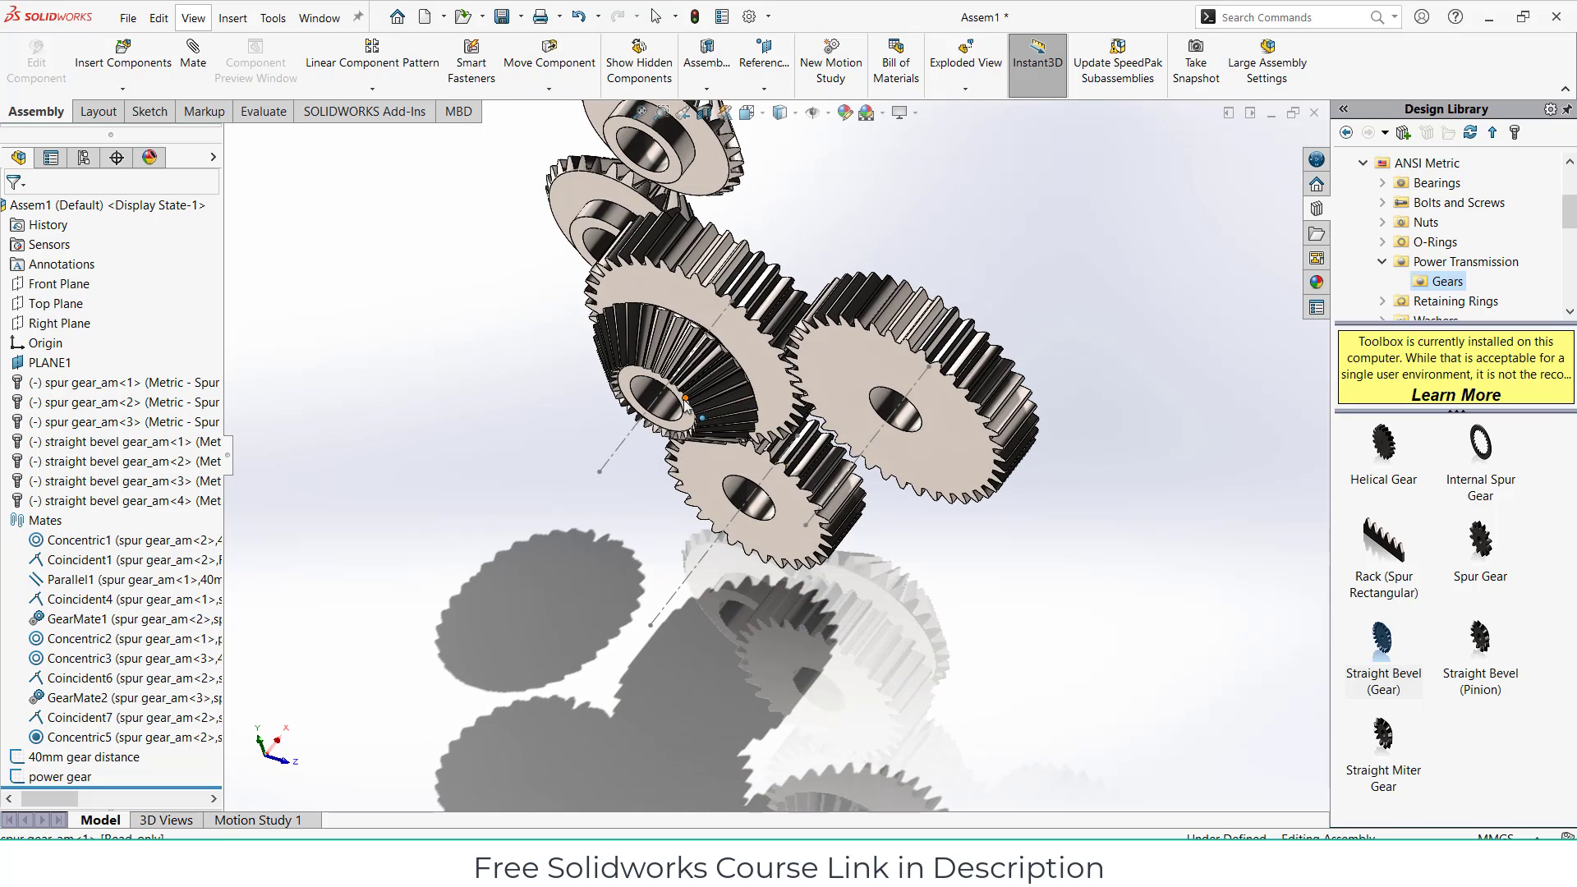
pyautogui.scroll(-2, 698, 373)
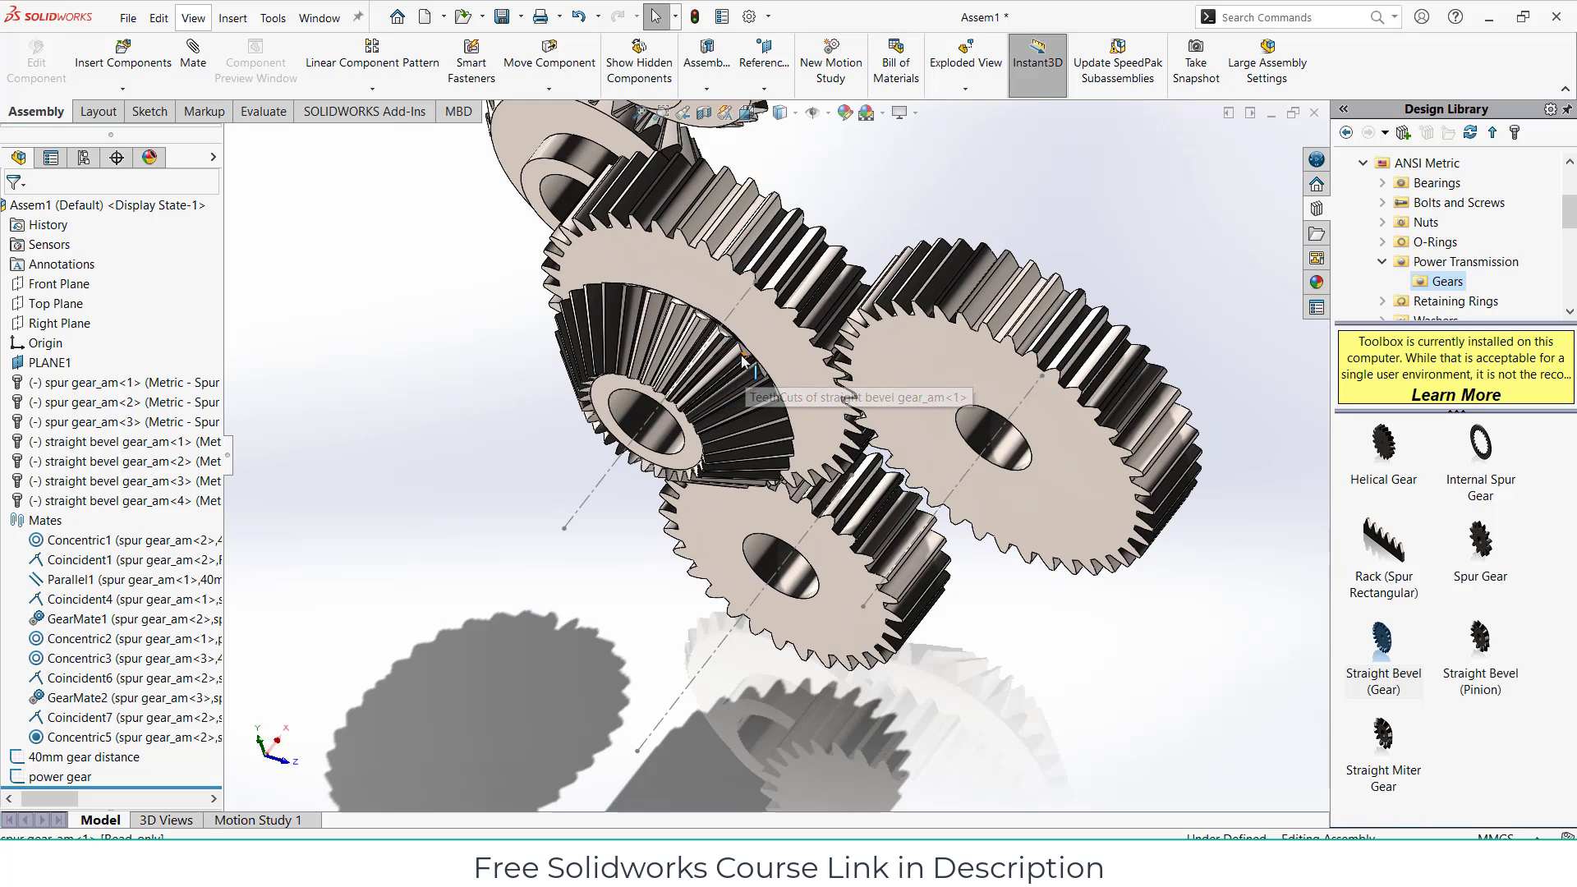
pyautogui.click(728, 362)
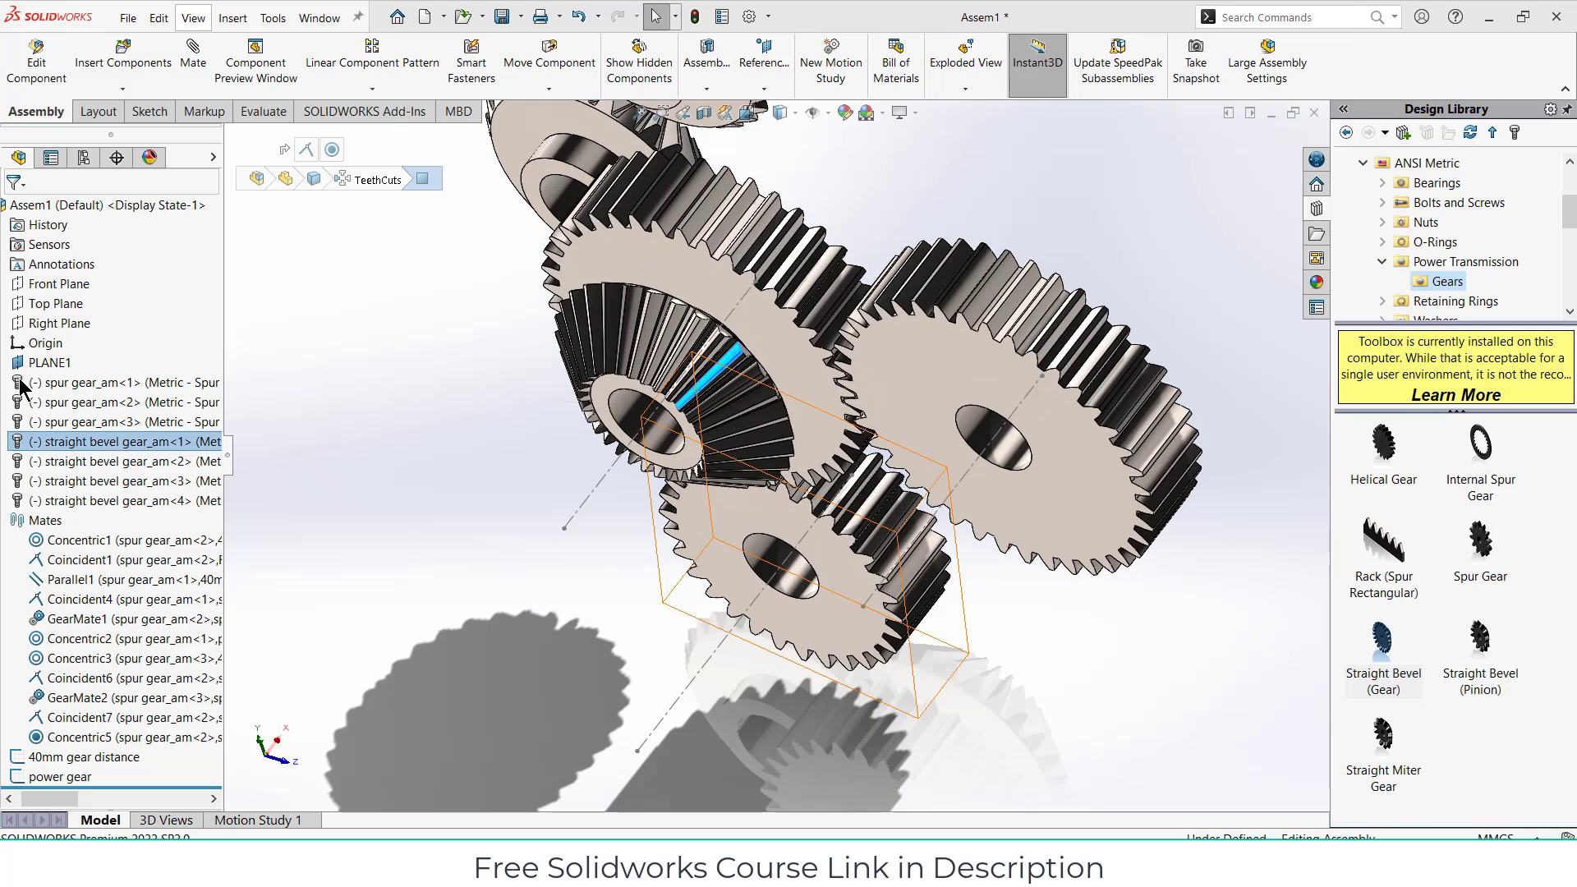
pyautogui.moveTo(37, 802); pyautogui.dragTo(27, 802)
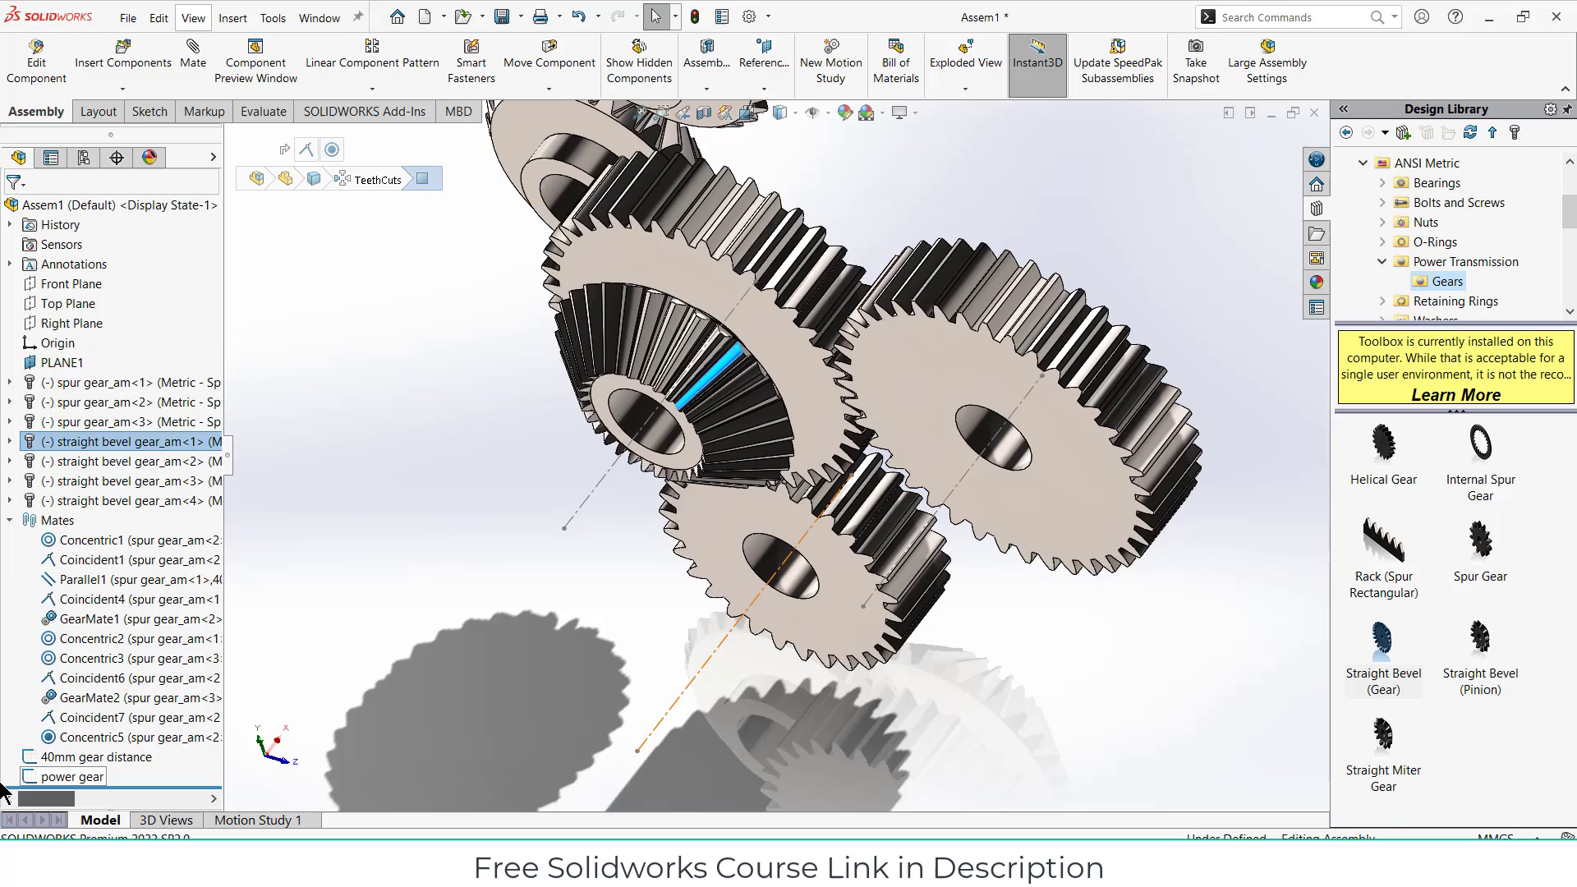
pyautogui.click(11, 442)
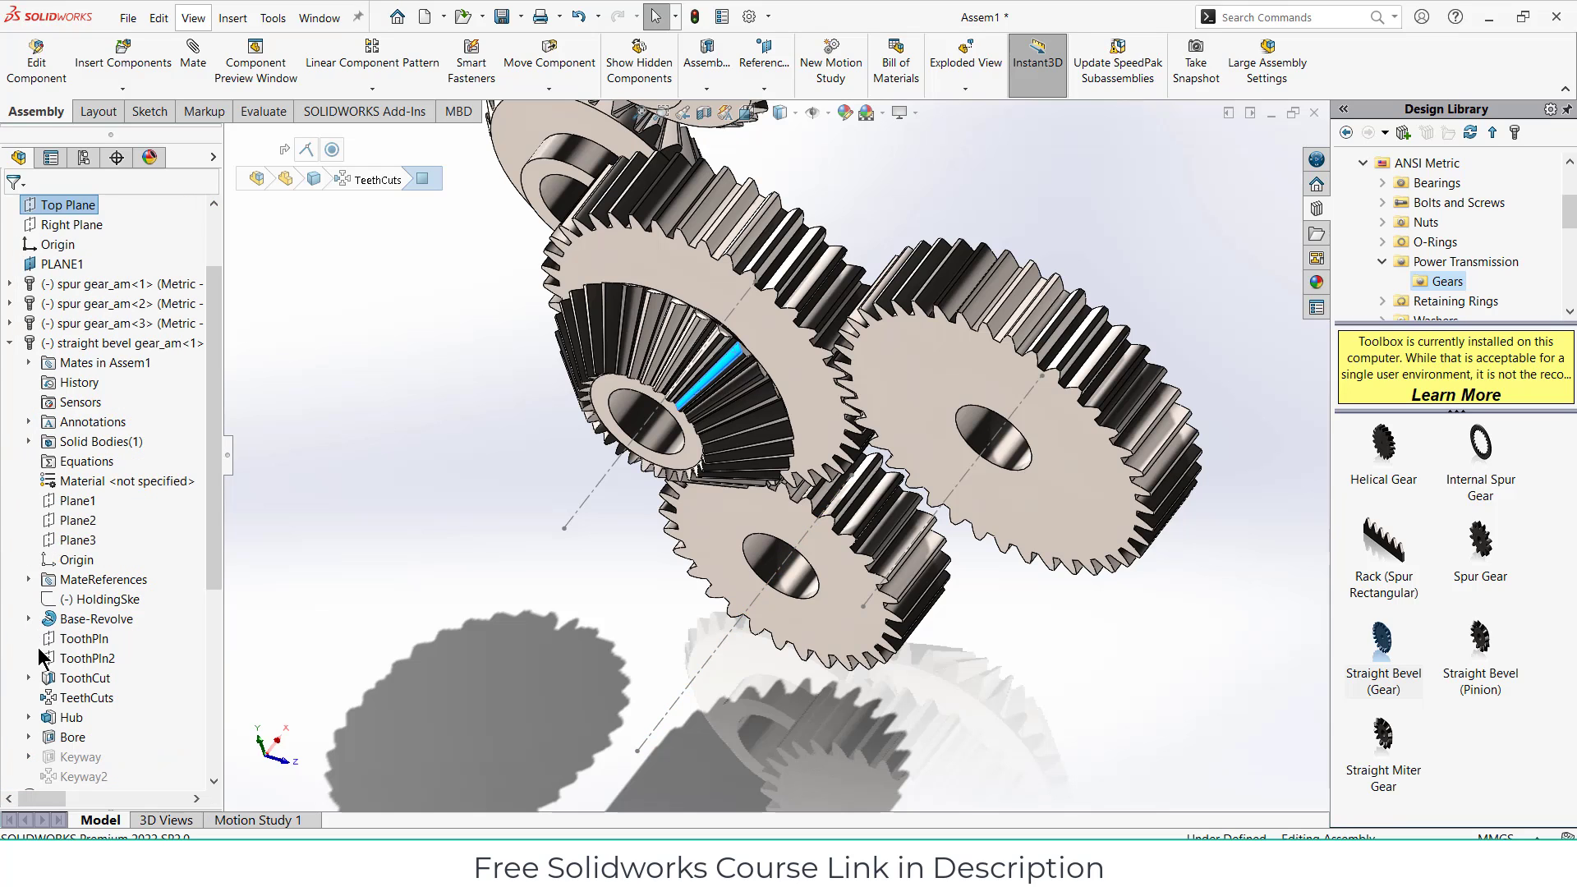
pyautogui.click(34, 725)
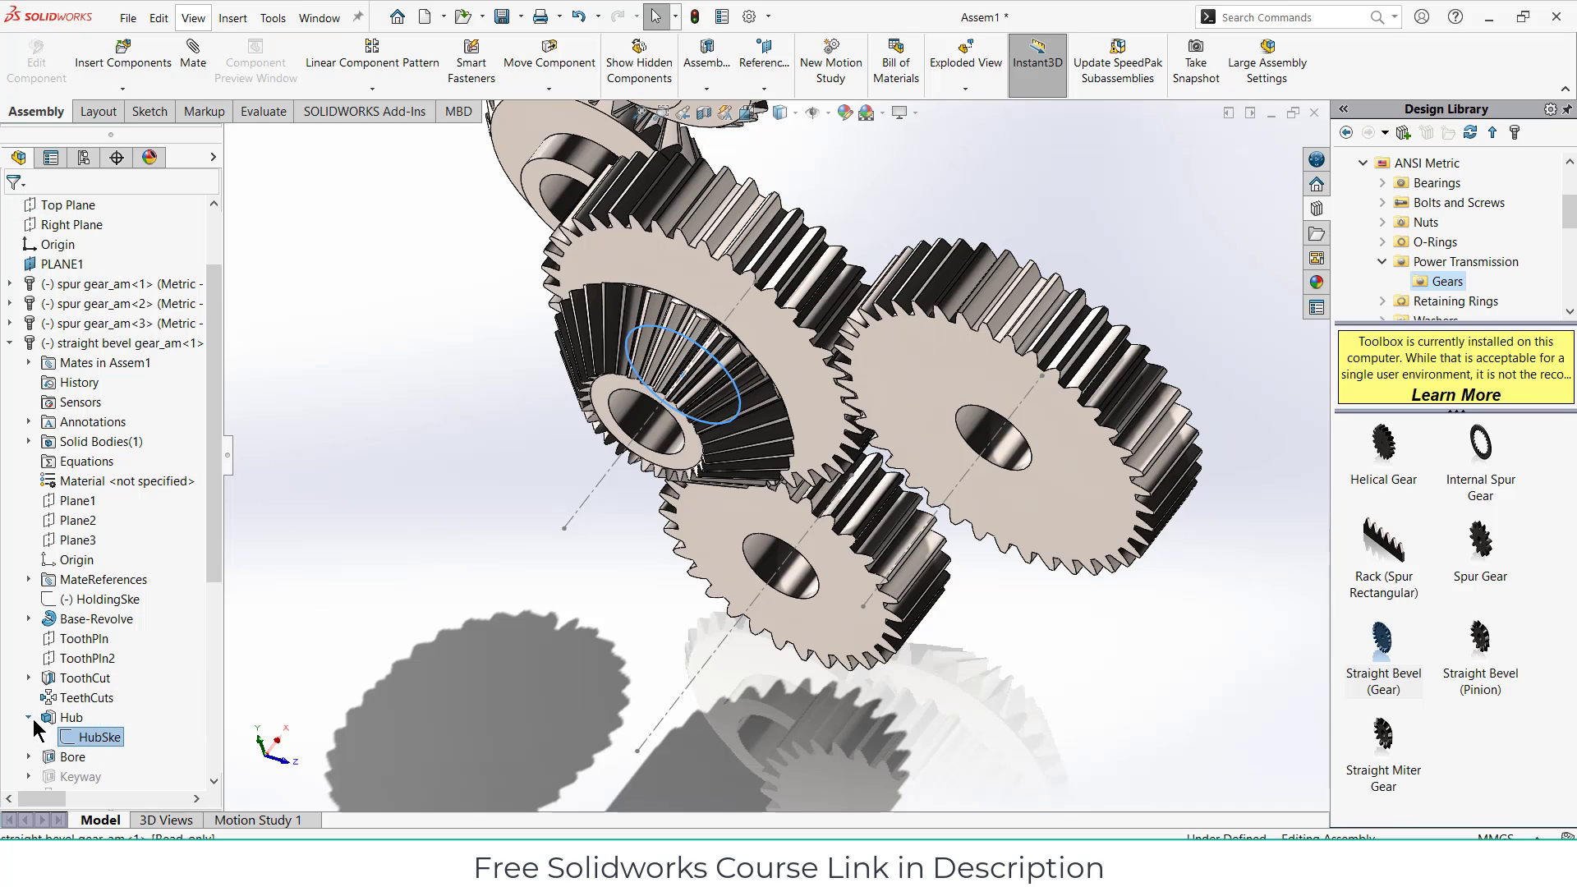
pyautogui.click(29, 678)
pyautogui.click(88, 718)
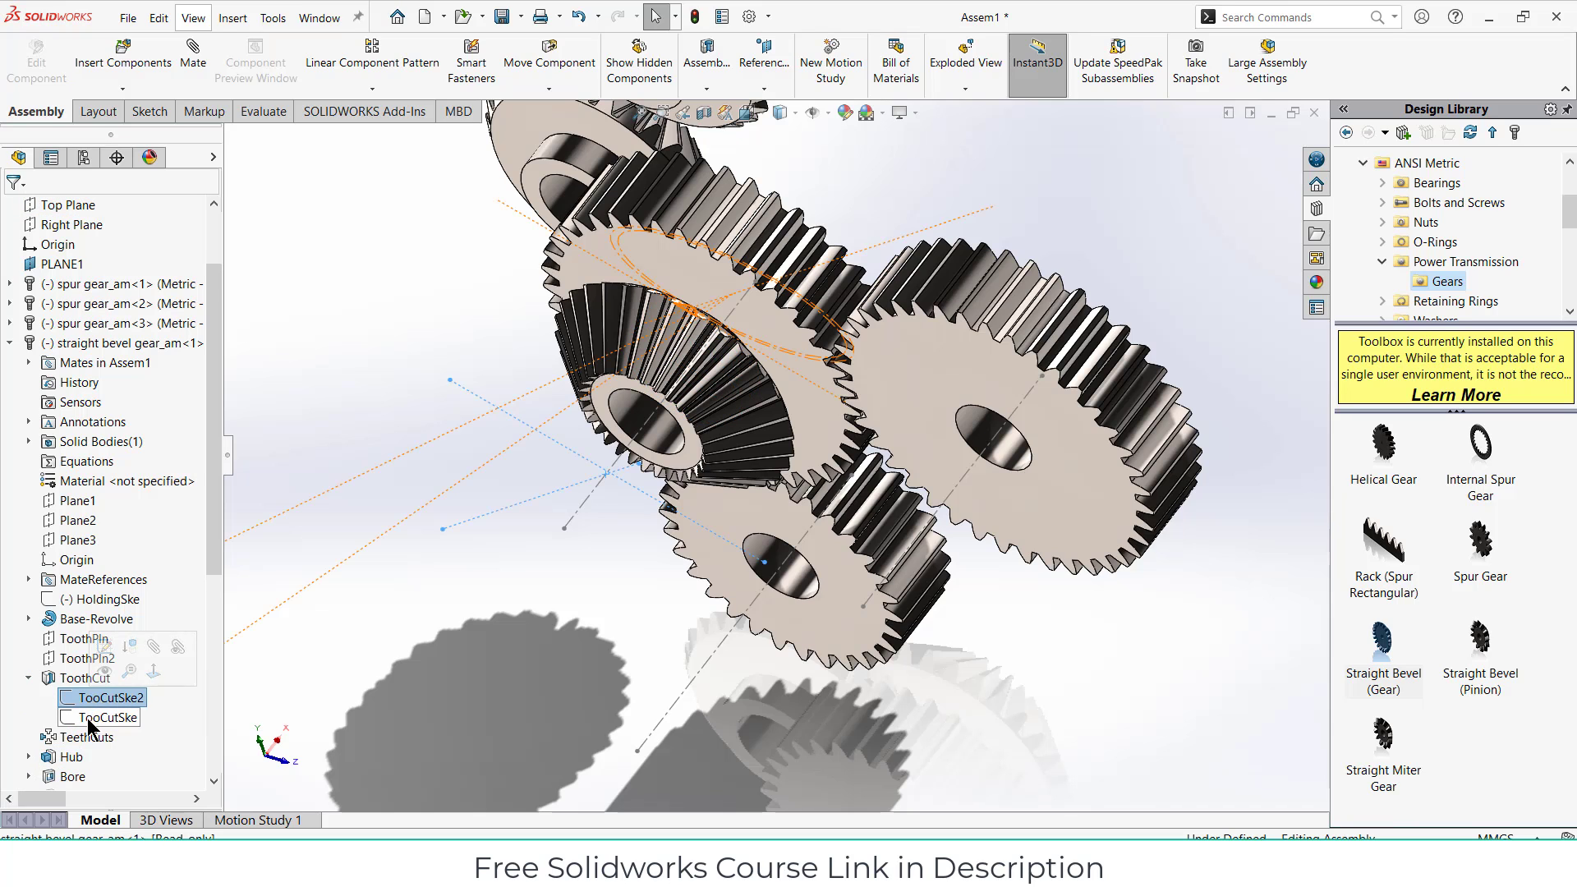
pyautogui.click(31, 679)
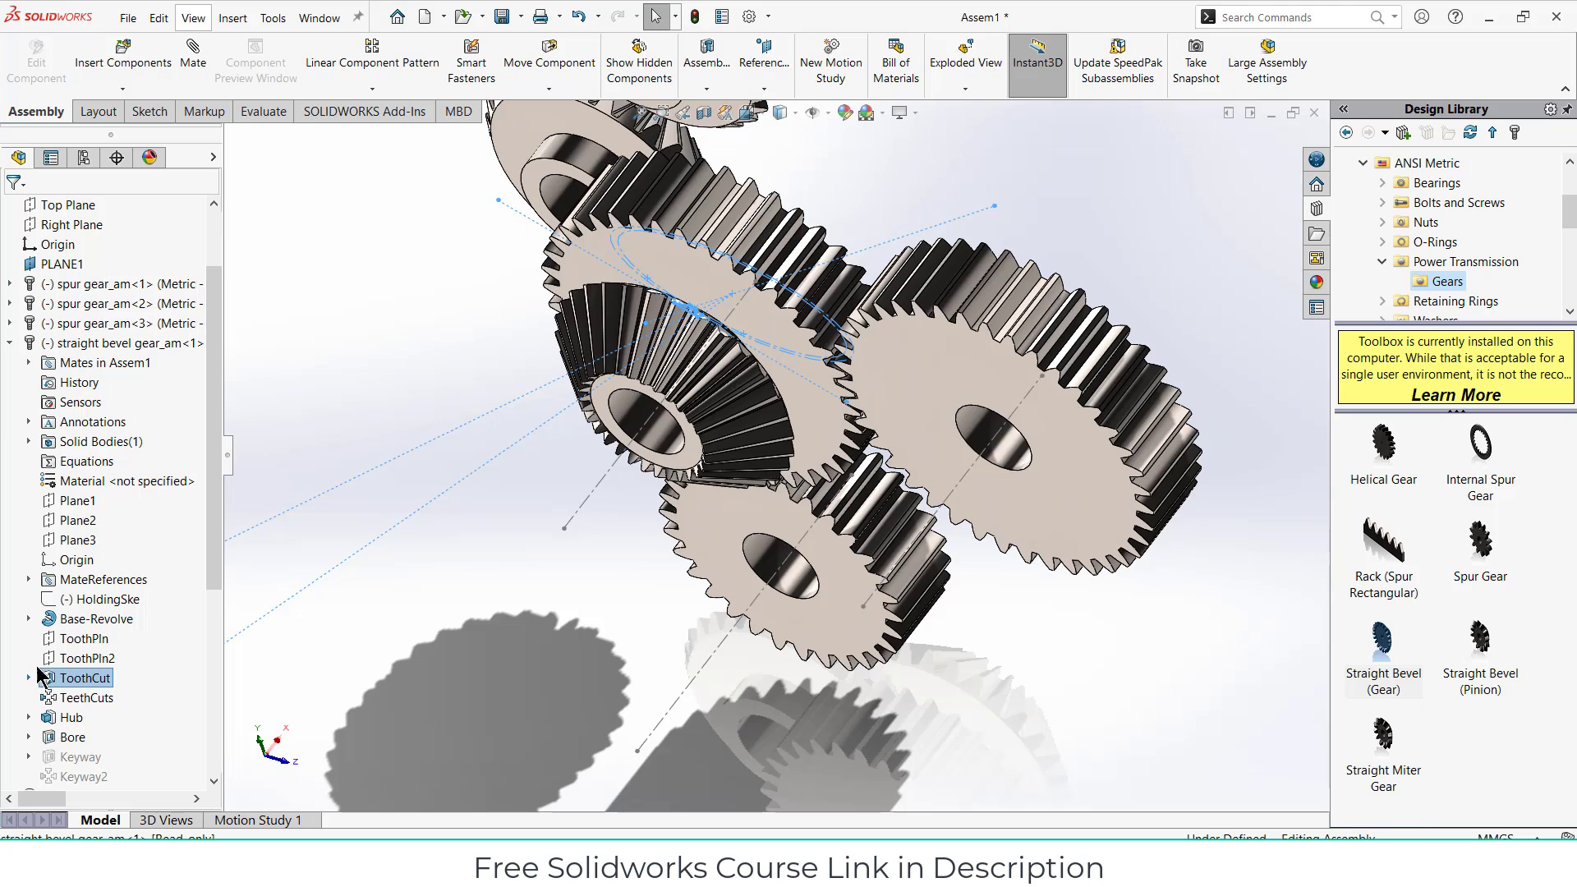
# Step: Show the BasProSke sketch under the first bevel gear's Base-Revolve feature
pyautogui.click(31, 620)
pyautogui.click(99, 641)
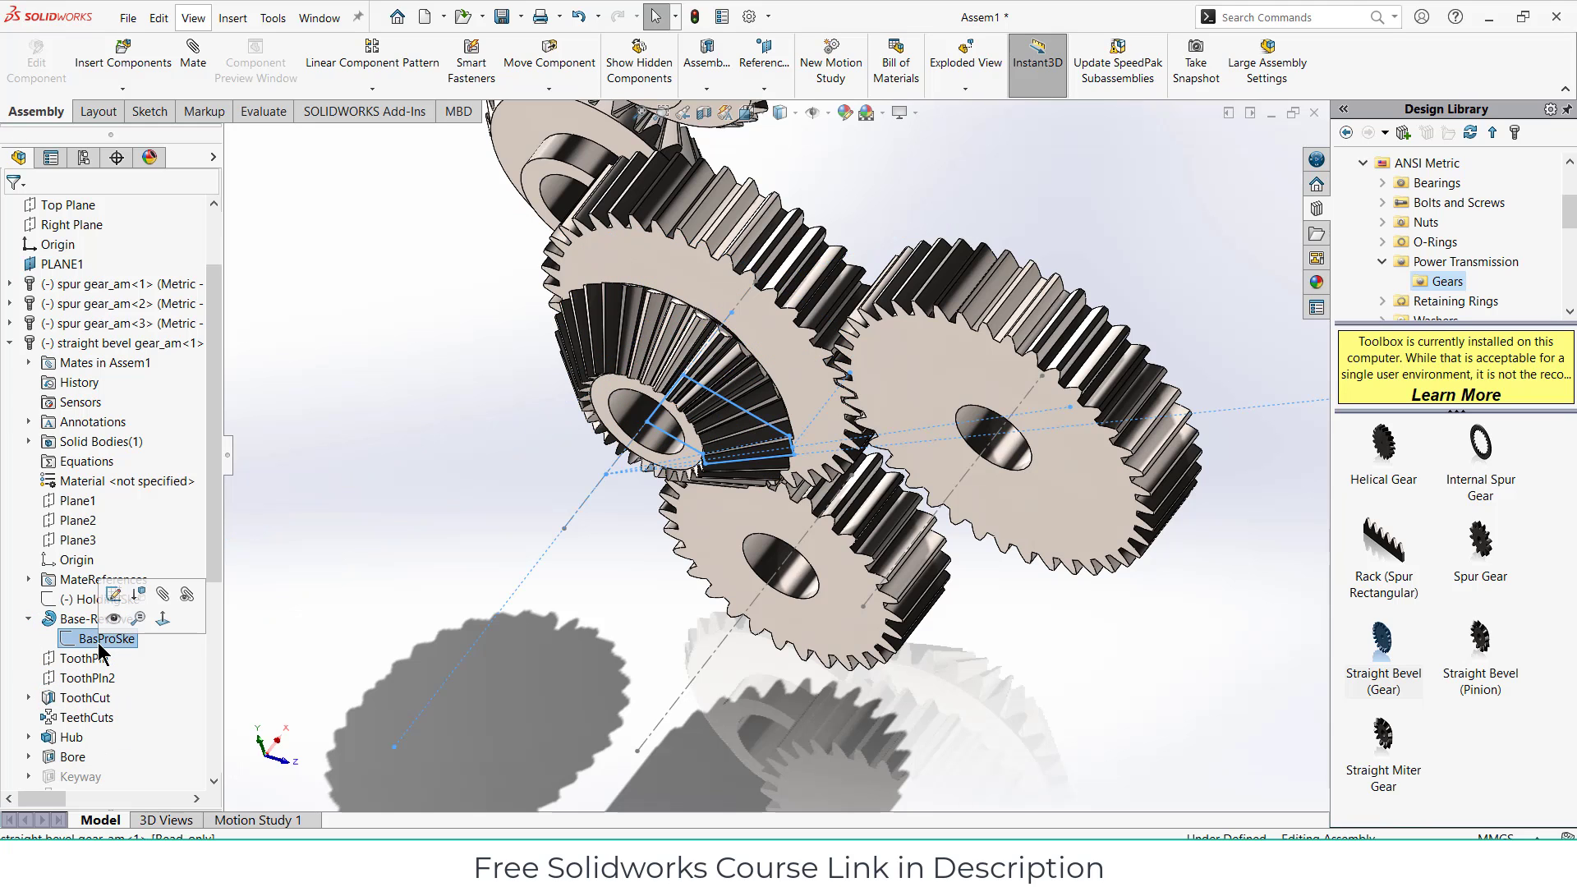
pyautogui.click(116, 622)
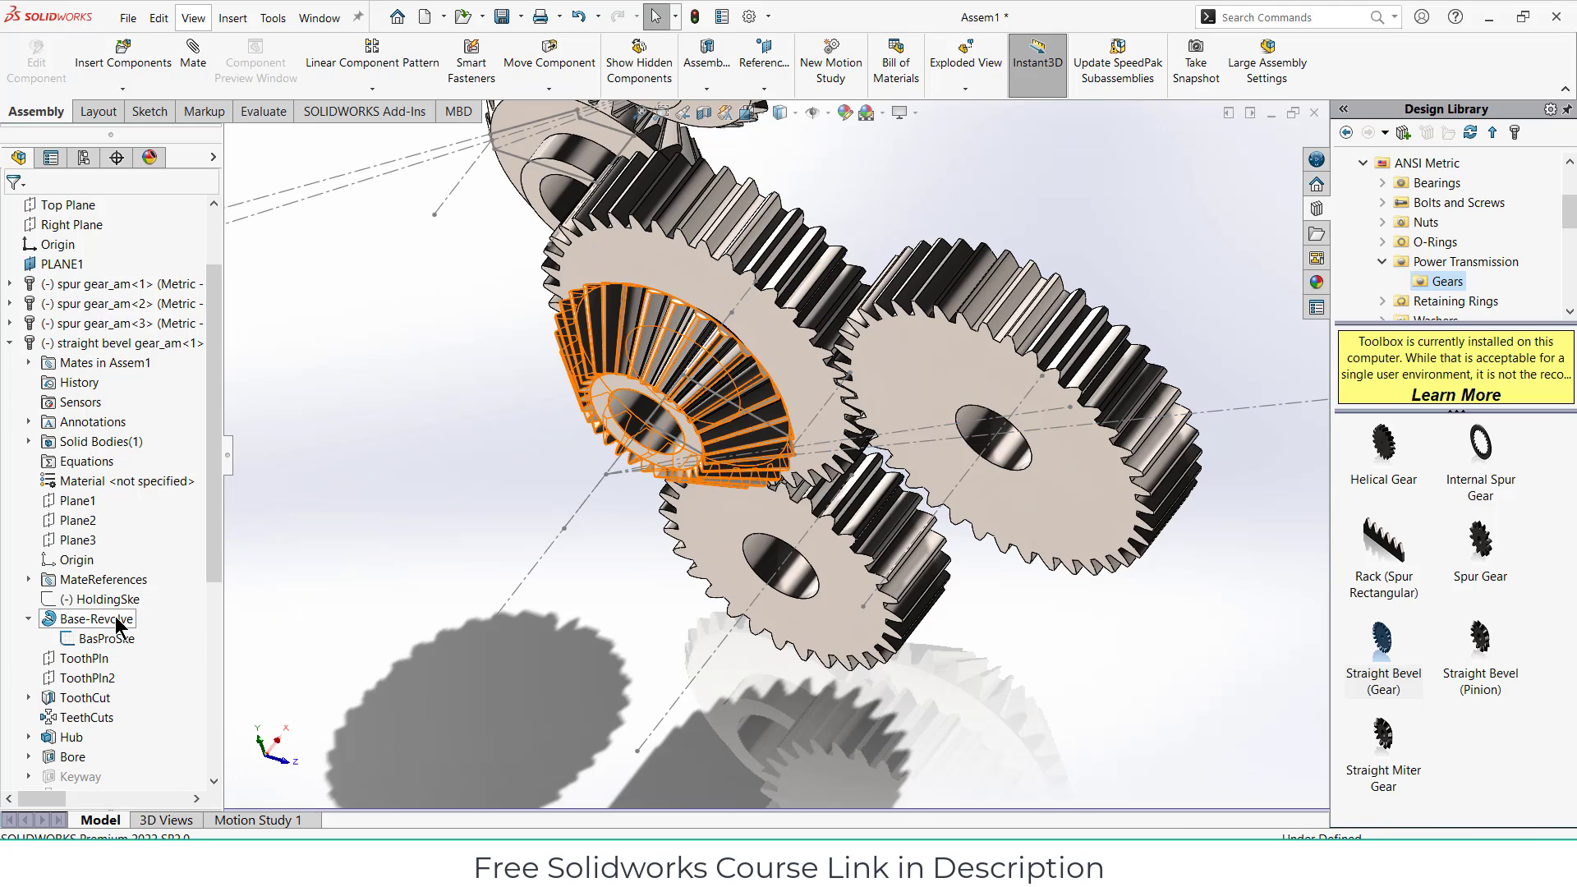
# Step: Measure the distance from the apex point of the bevel gear's BasProSke sketch to the middle spur gear's far side face
pyautogui.moveTo(524, 510)
pyautogui.mouseDown(button='middle')
pyautogui.moveTo(542, 413)
pyautogui.moveTo(423, 447)
pyautogui.moveTo(451, 534)
pyautogui.moveTo(547, 525)
pyautogui.mouseUp(button='middle')
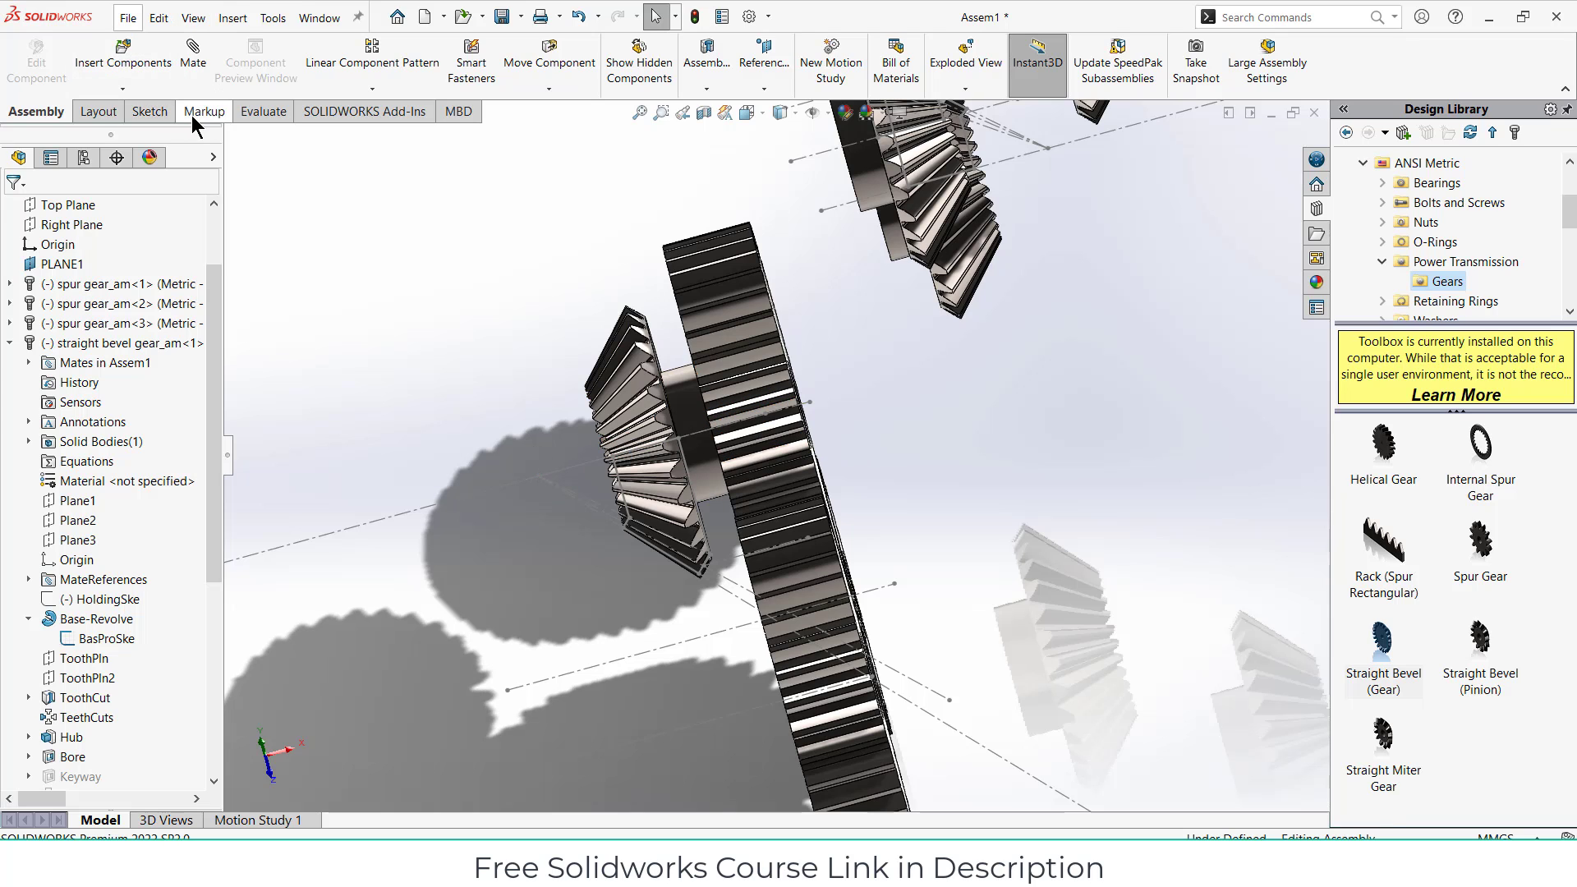
pyautogui.click(247, 115)
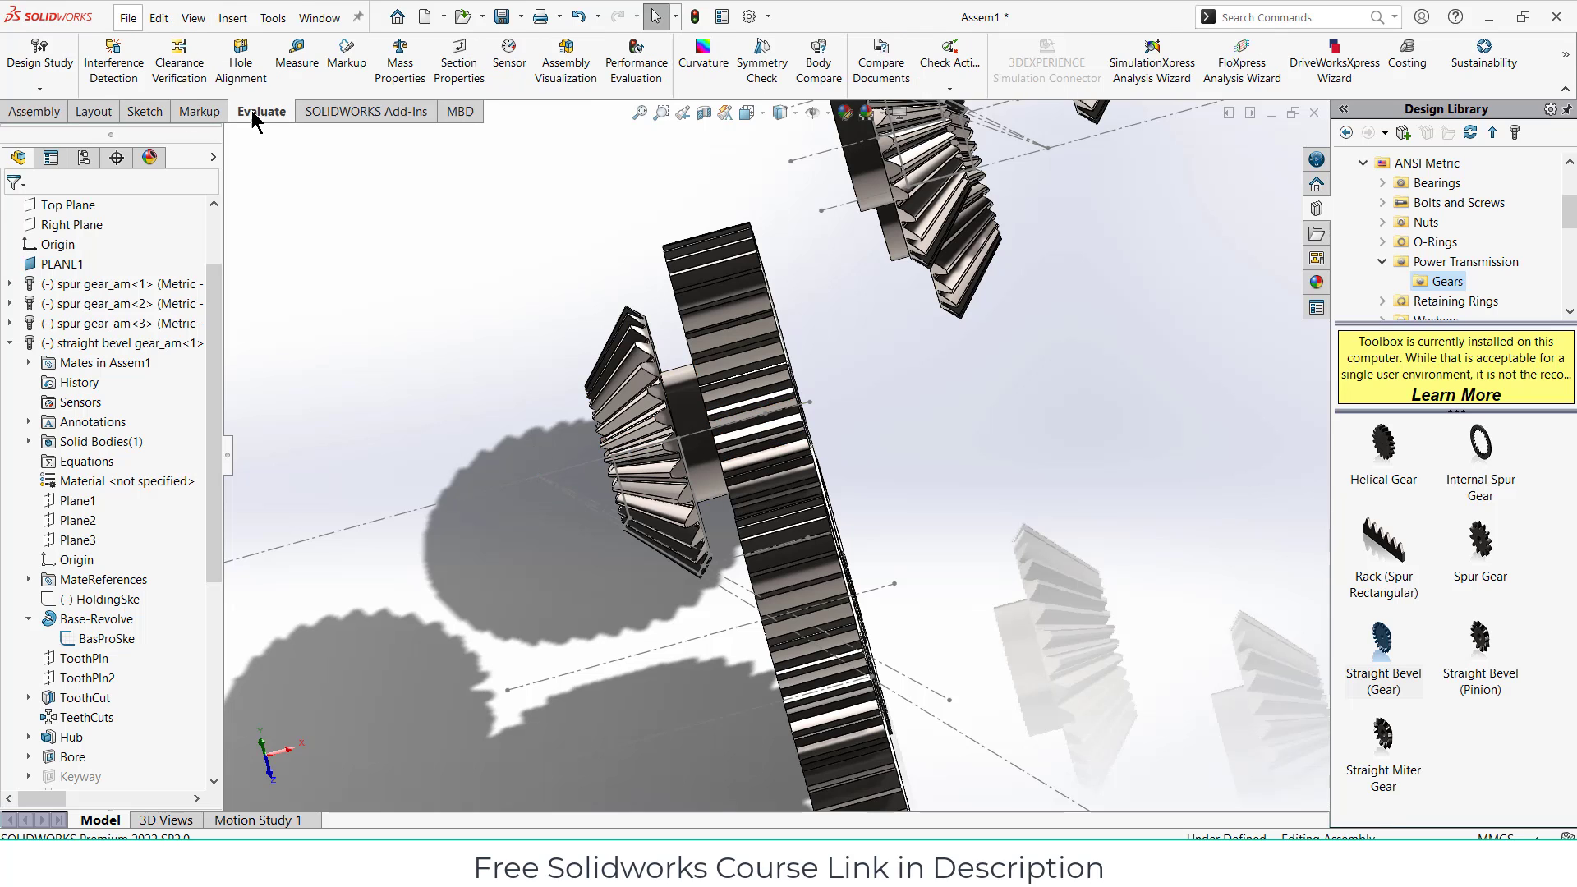
pyautogui.click(294, 59)
pyautogui.click(536, 474)
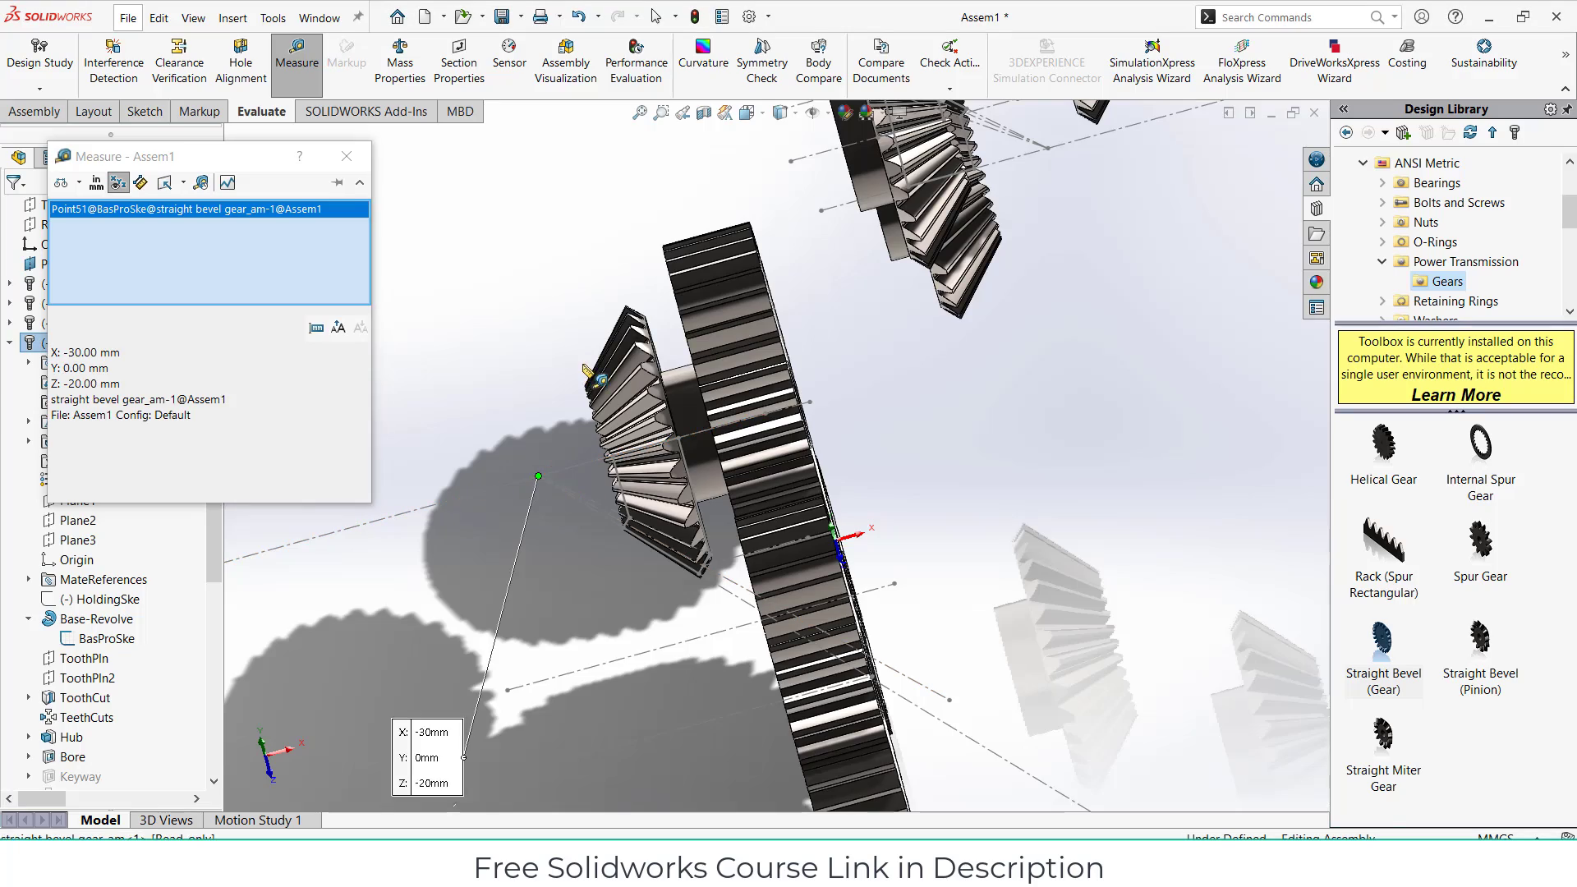
pyautogui.moveTo(595, 376); pyautogui.dragTo(525, 567, button='middle')
pyautogui.click(738, 334)
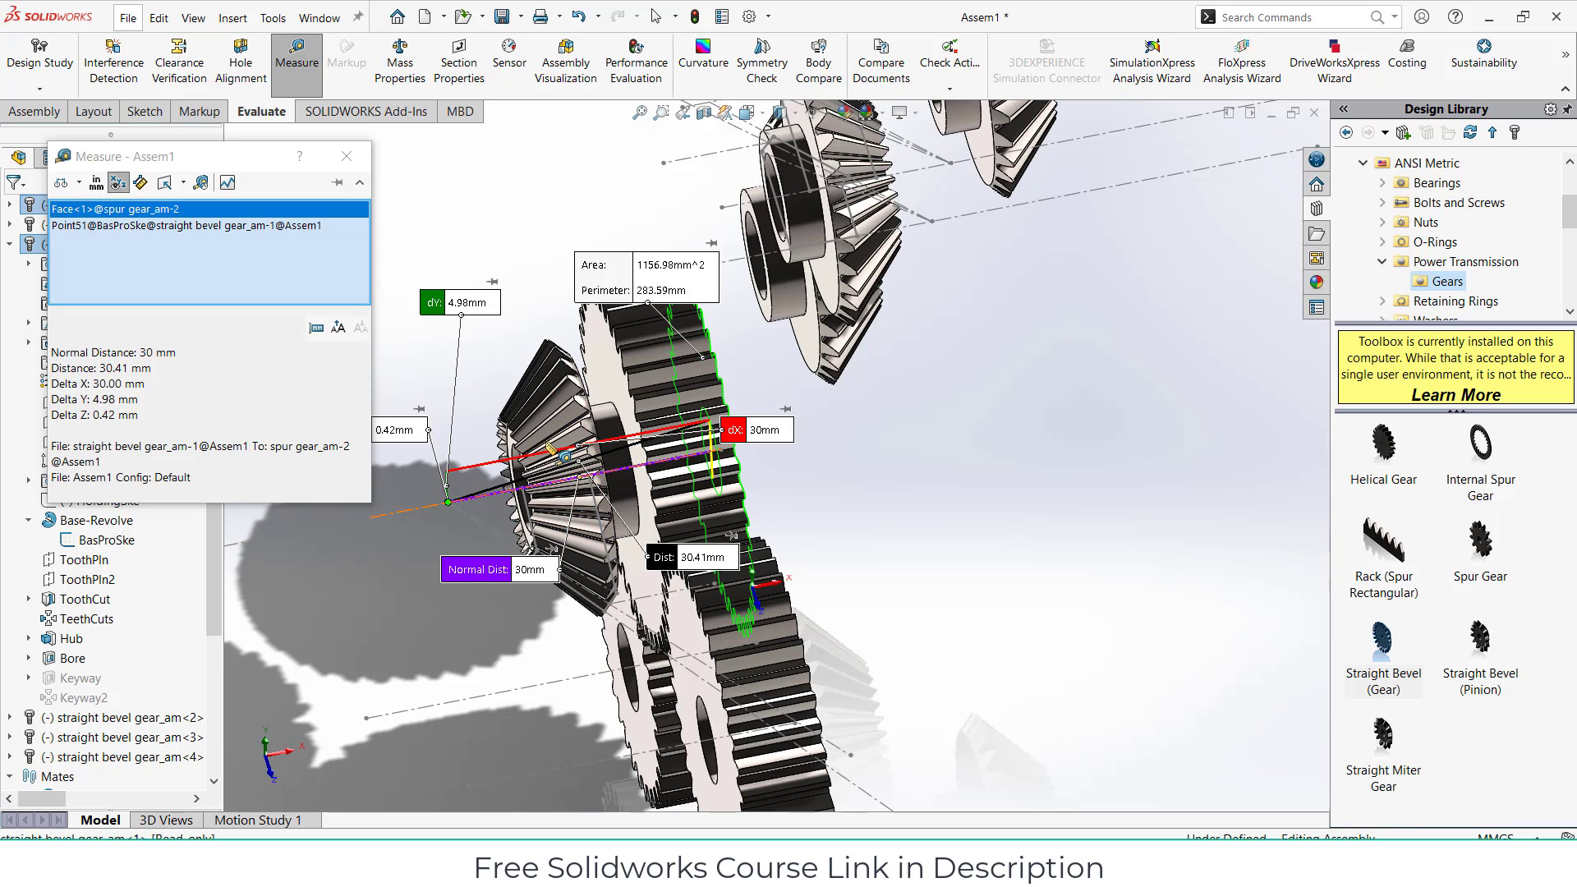
pyautogui.click(347, 157)
pyautogui.moveTo(808, 496); pyautogui.dragTo(521, 493, button='middle')
pyautogui.click(505, 316)
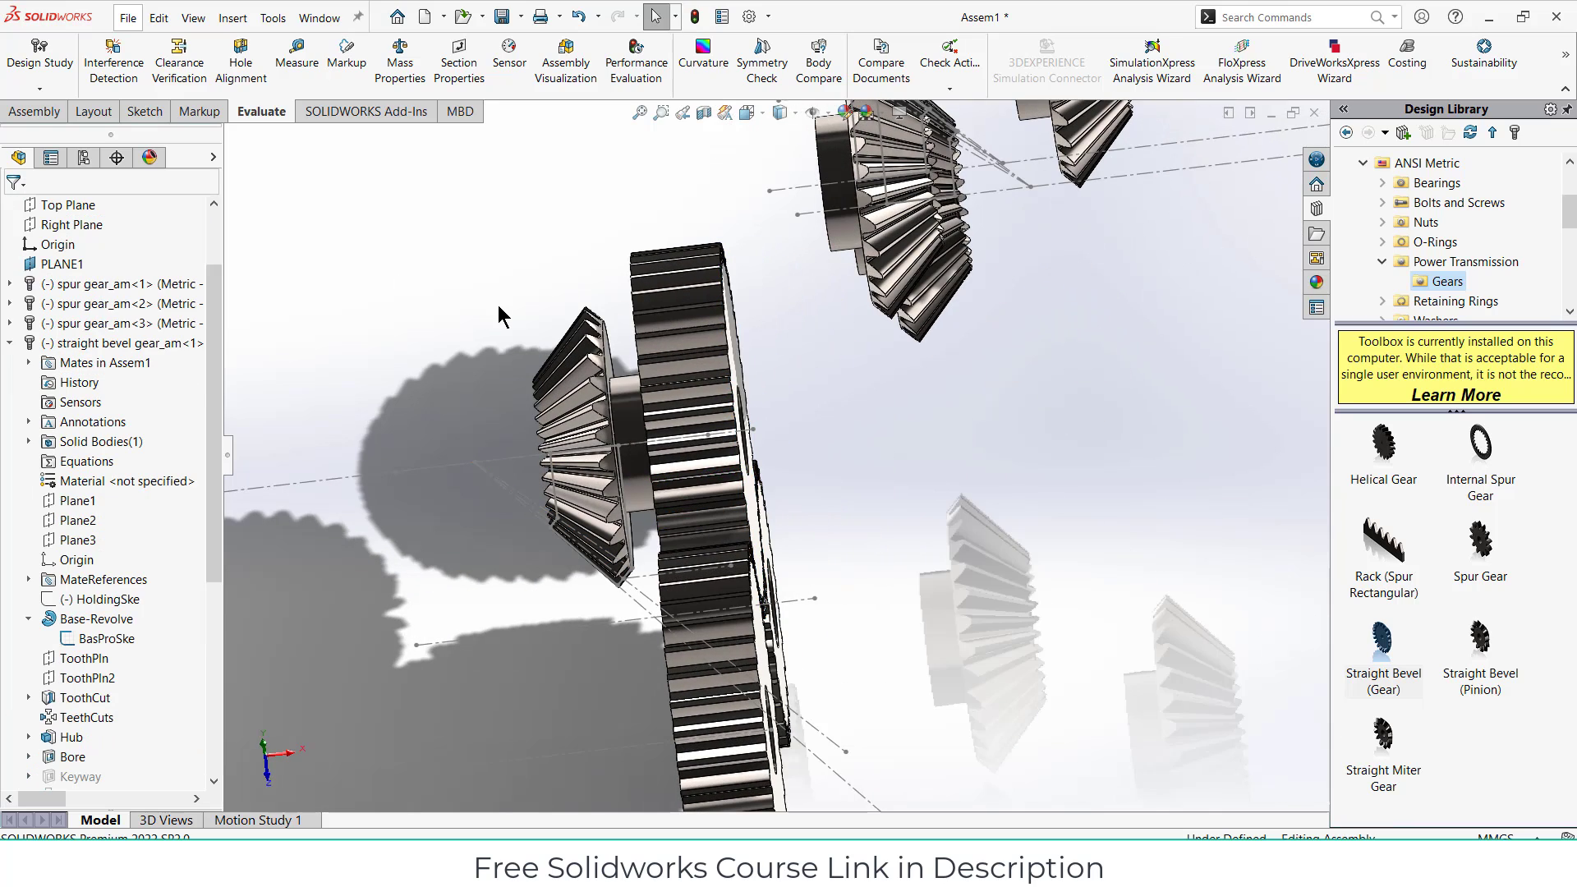
# Step: Create a reference plane offset 30 mm from the middle spur gear's far side face, with the offset flipped towards the mated bevel gear
pyautogui.moveTo(1203, 480); pyautogui.dragTo(1226, 485, button='middle')
pyautogui.click(41, 110)
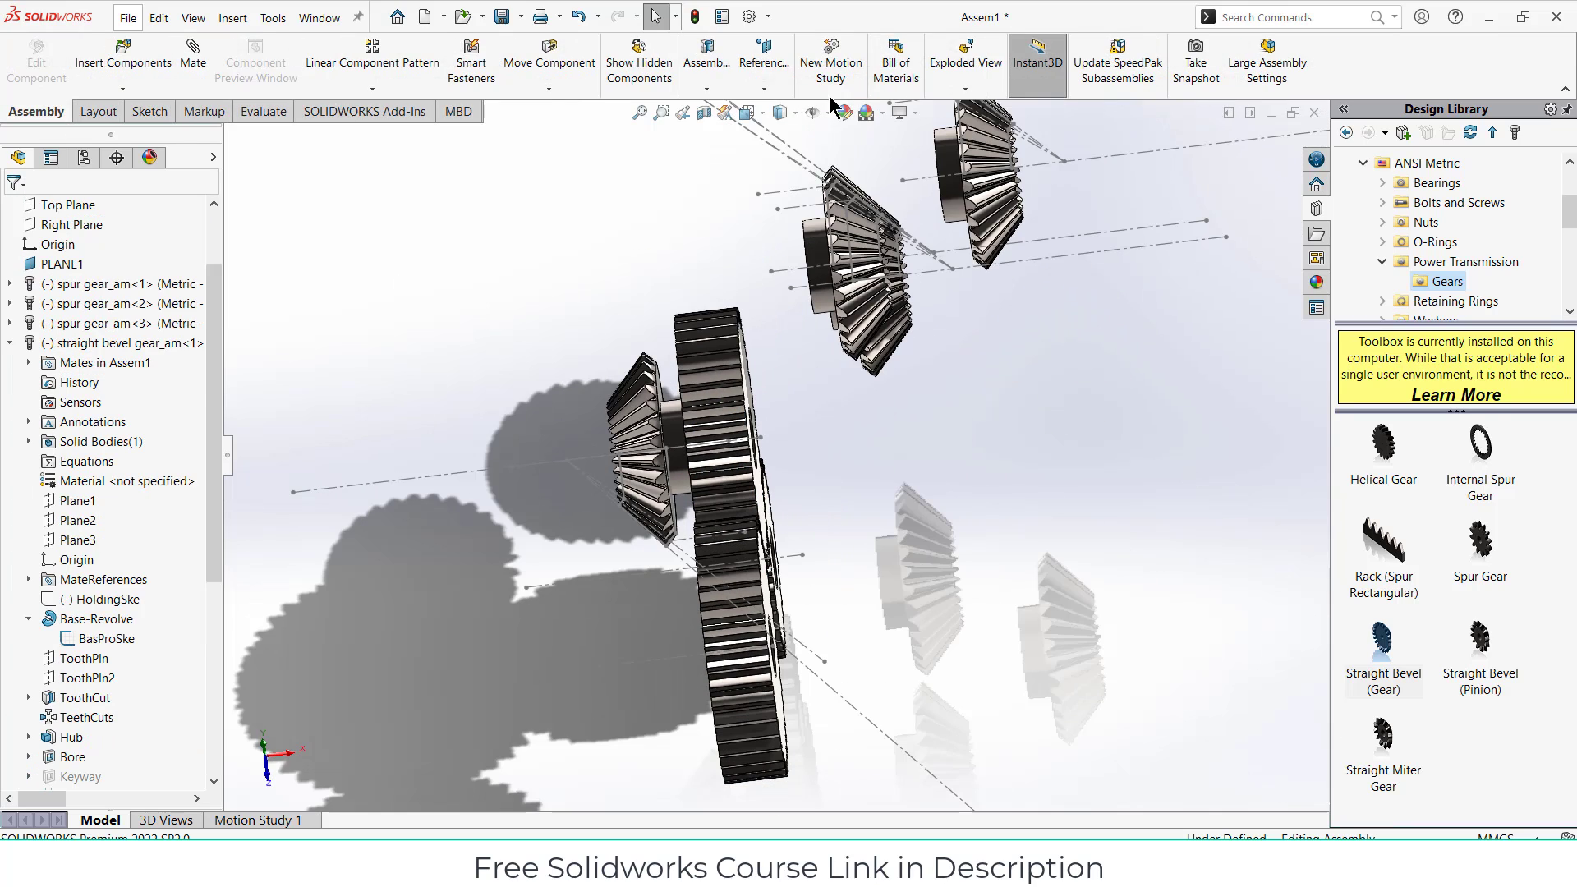
pyautogui.click(764, 66)
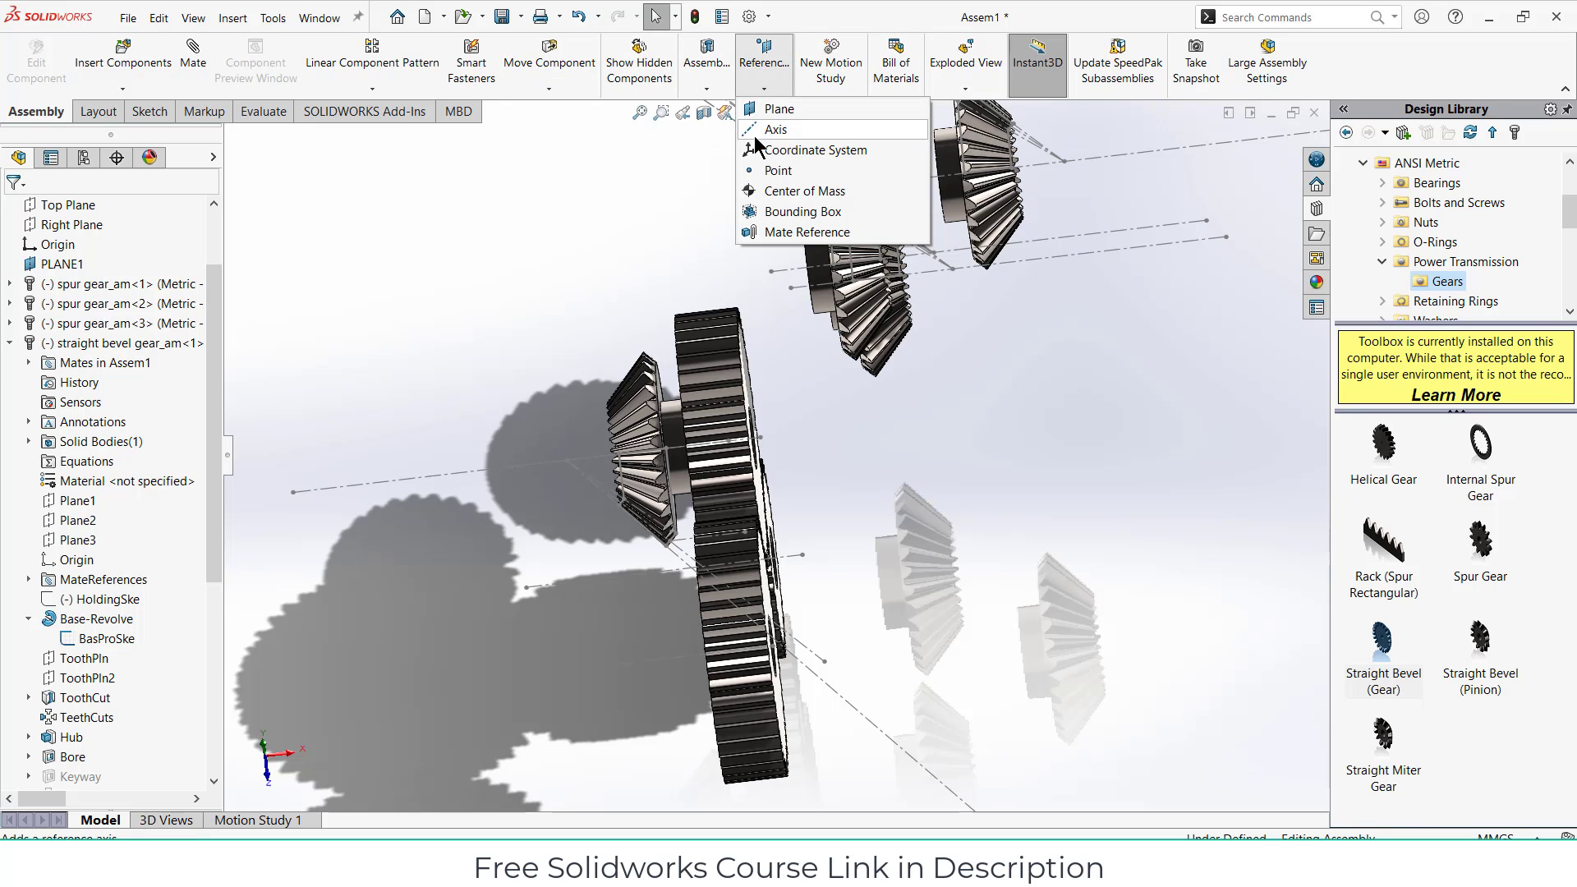
pyautogui.click(776, 113)
pyautogui.moveTo(773, 147); pyautogui.dragTo(733, 378, button='middle')
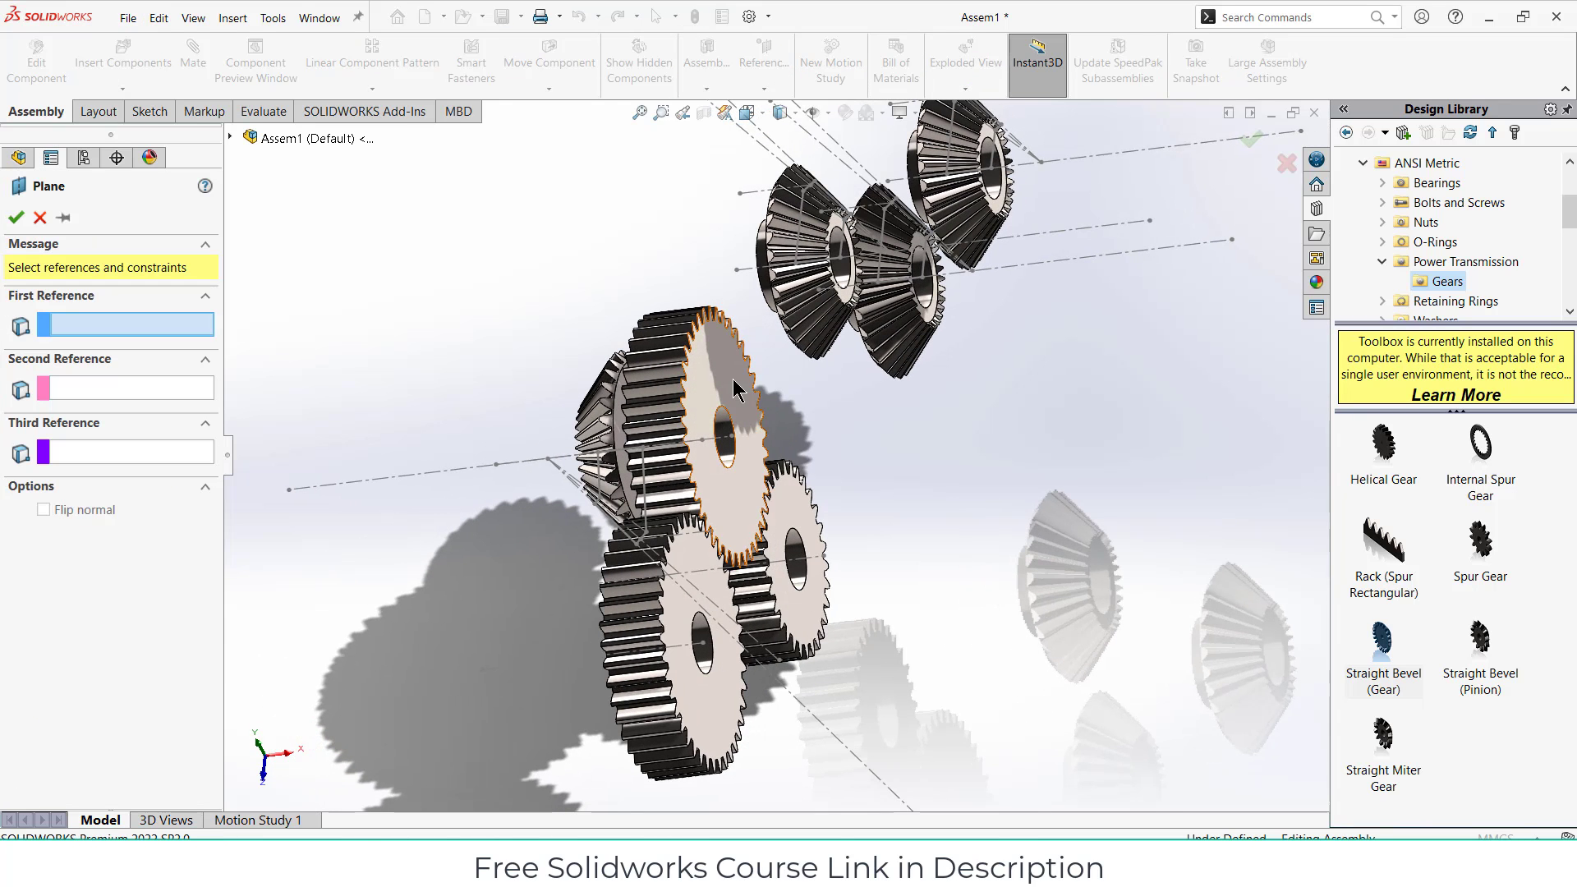
pyautogui.click(720, 377)
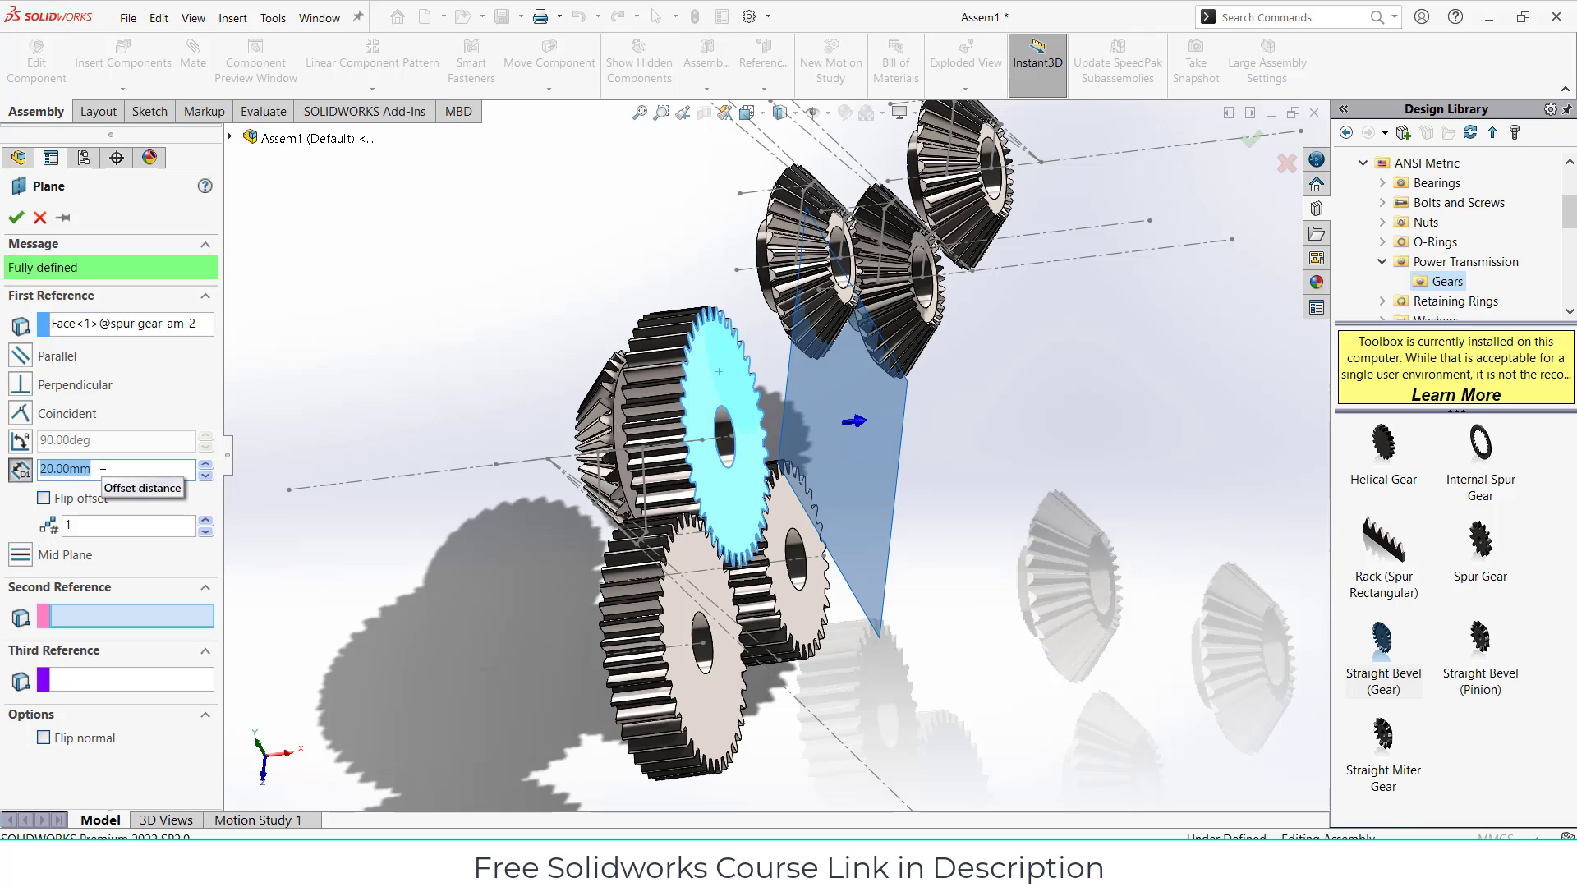
pyautogui.press('Return')
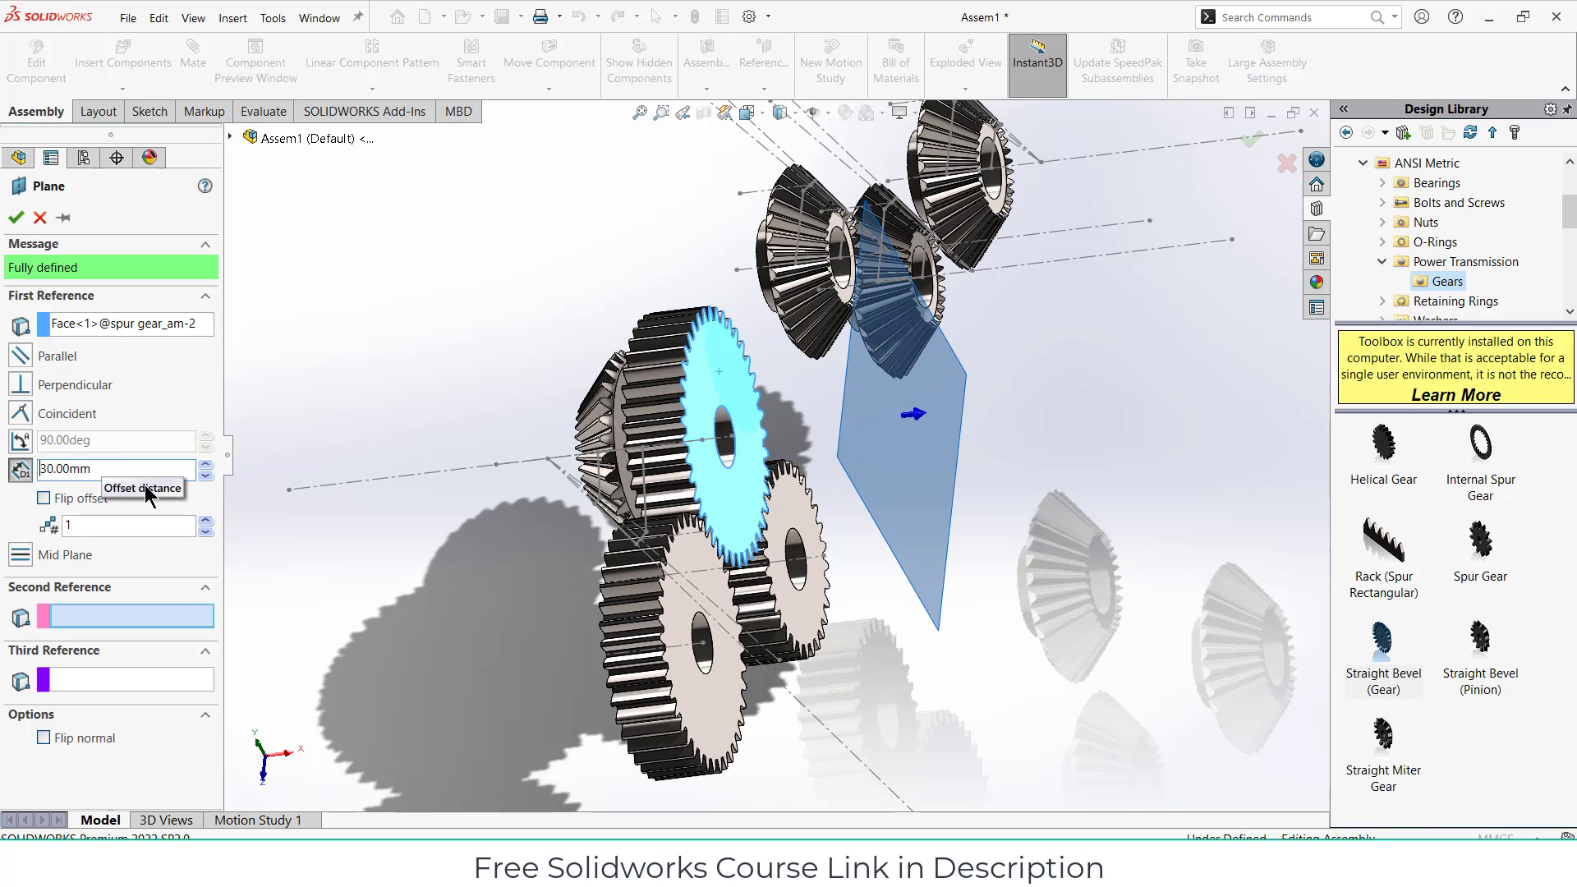
pyautogui.click(48, 499)
pyautogui.moveTo(340, 487); pyautogui.dragTo(347, 529, button='middle')
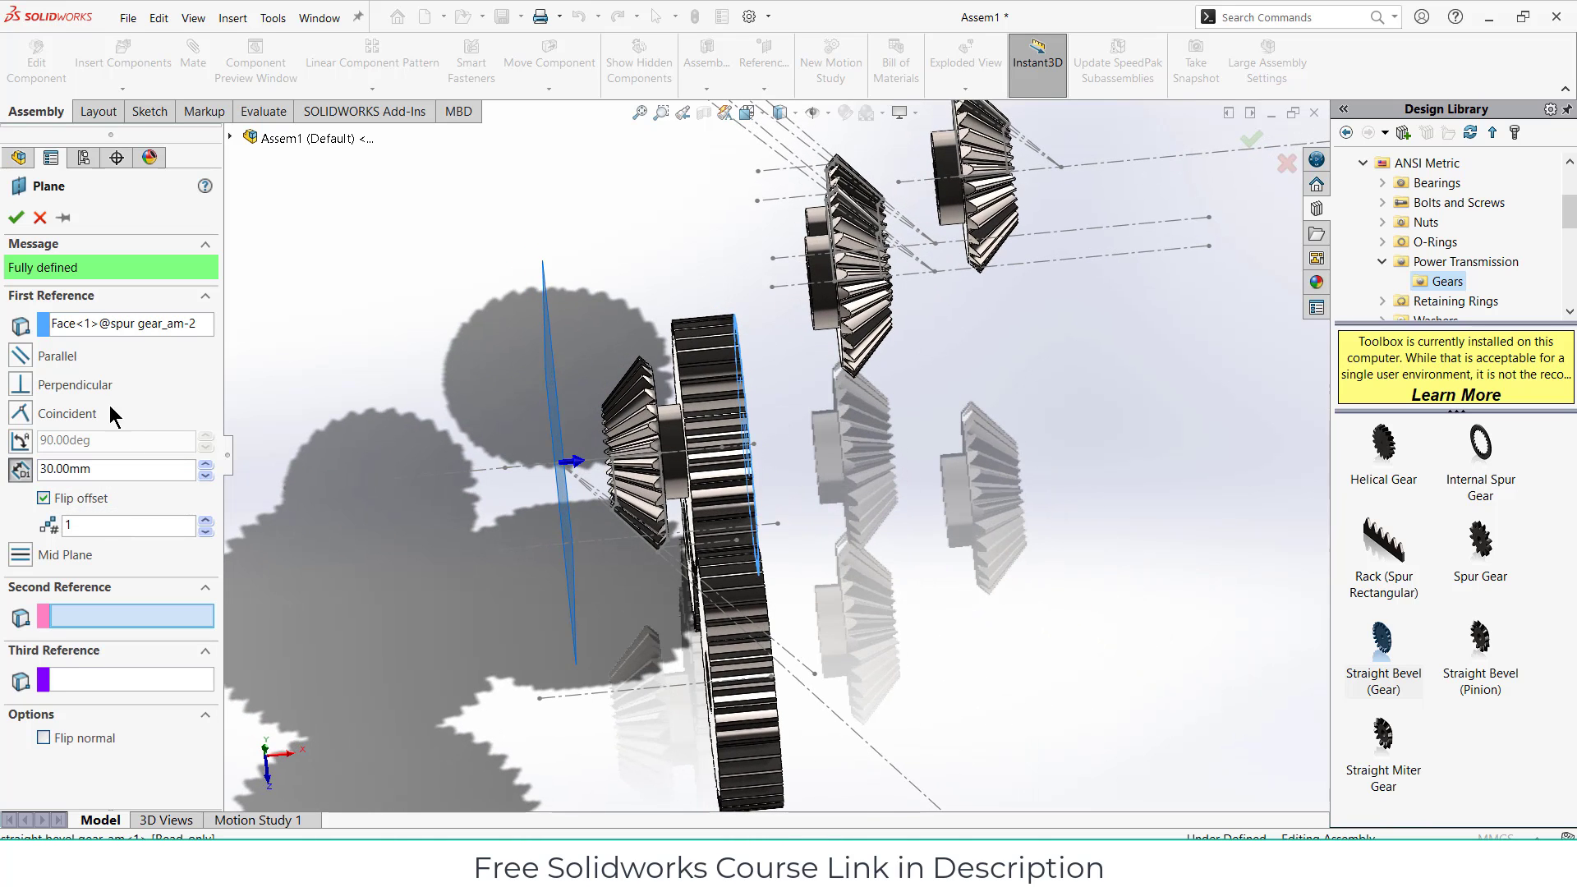
pyautogui.click(15, 218)
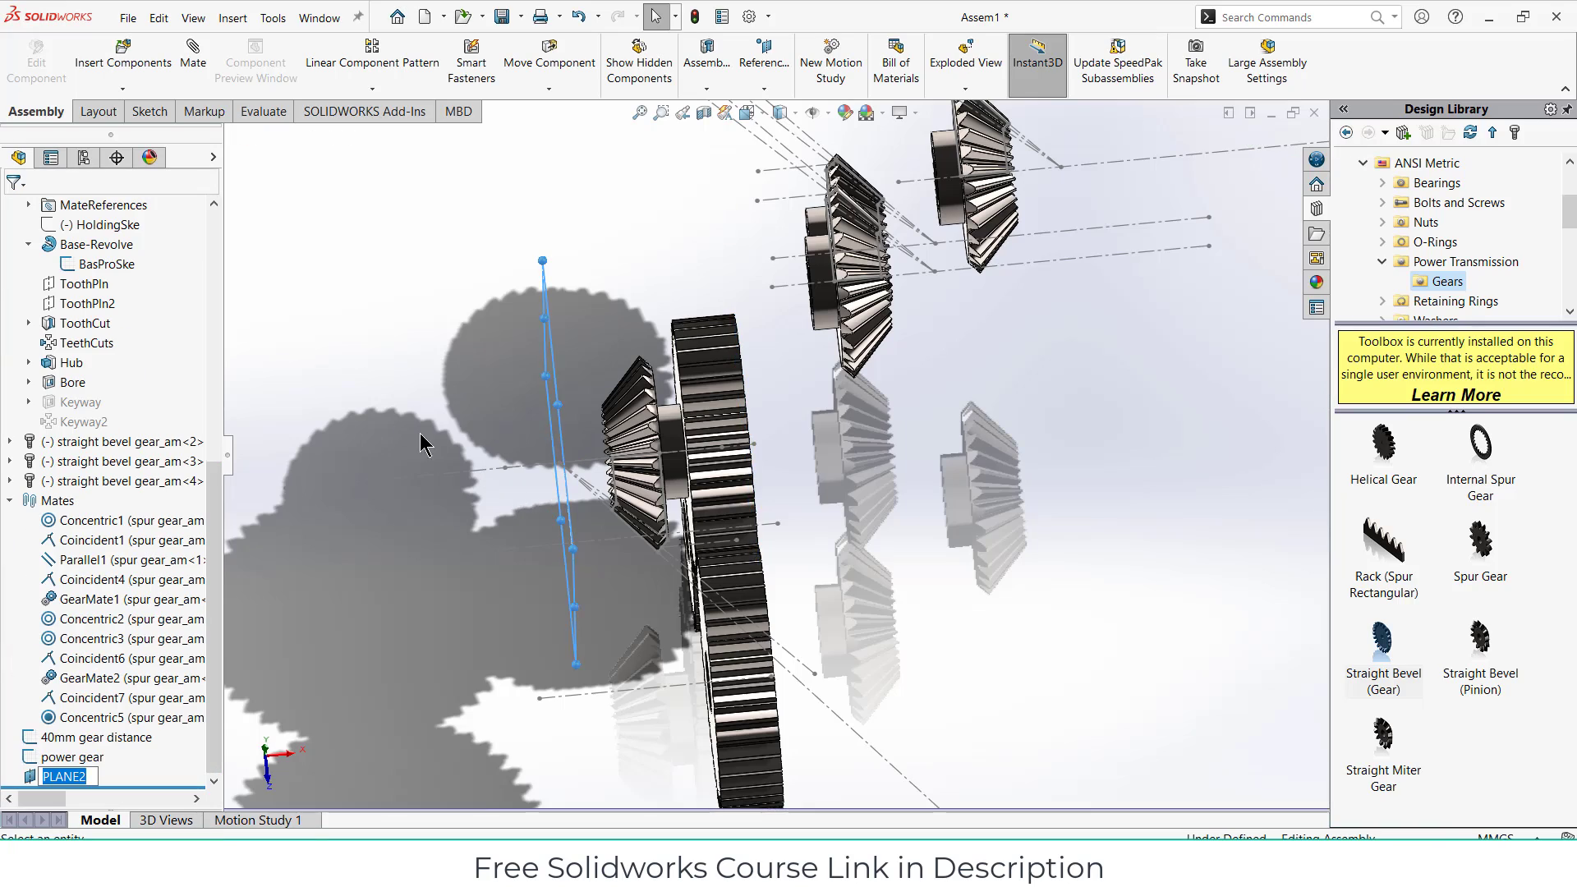
# Step: Rename the new offset plane as "inclined Gear plane"
pyautogui.moveTo(410, 374); pyautogui.dragTo(403, 409, button='middle')
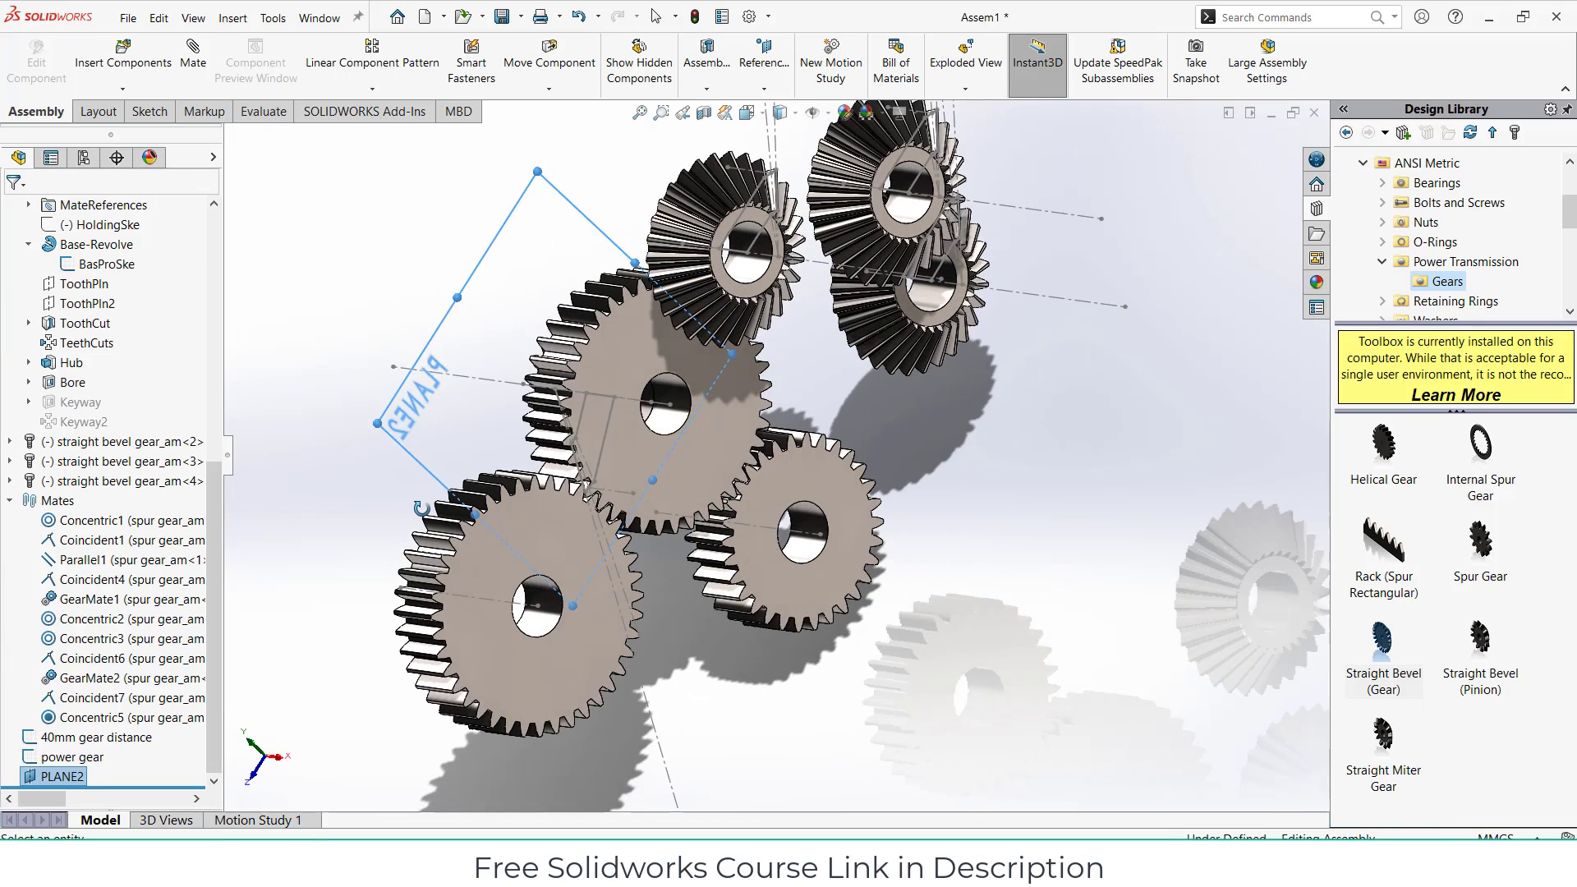
pyautogui.doubleClick(73, 778)
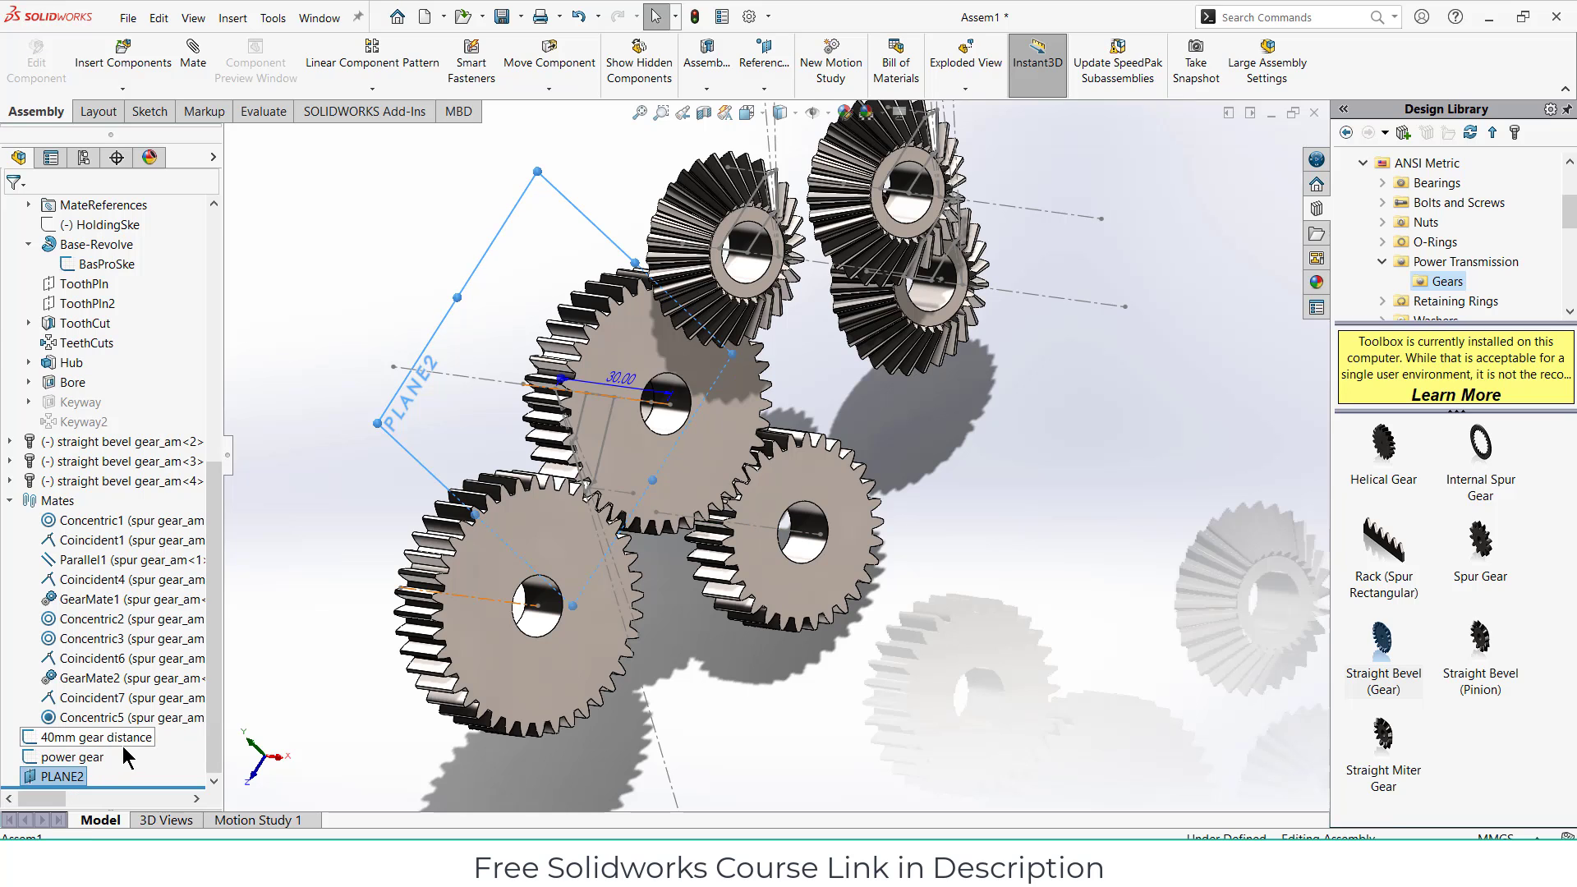
pyautogui.click(360, 712)
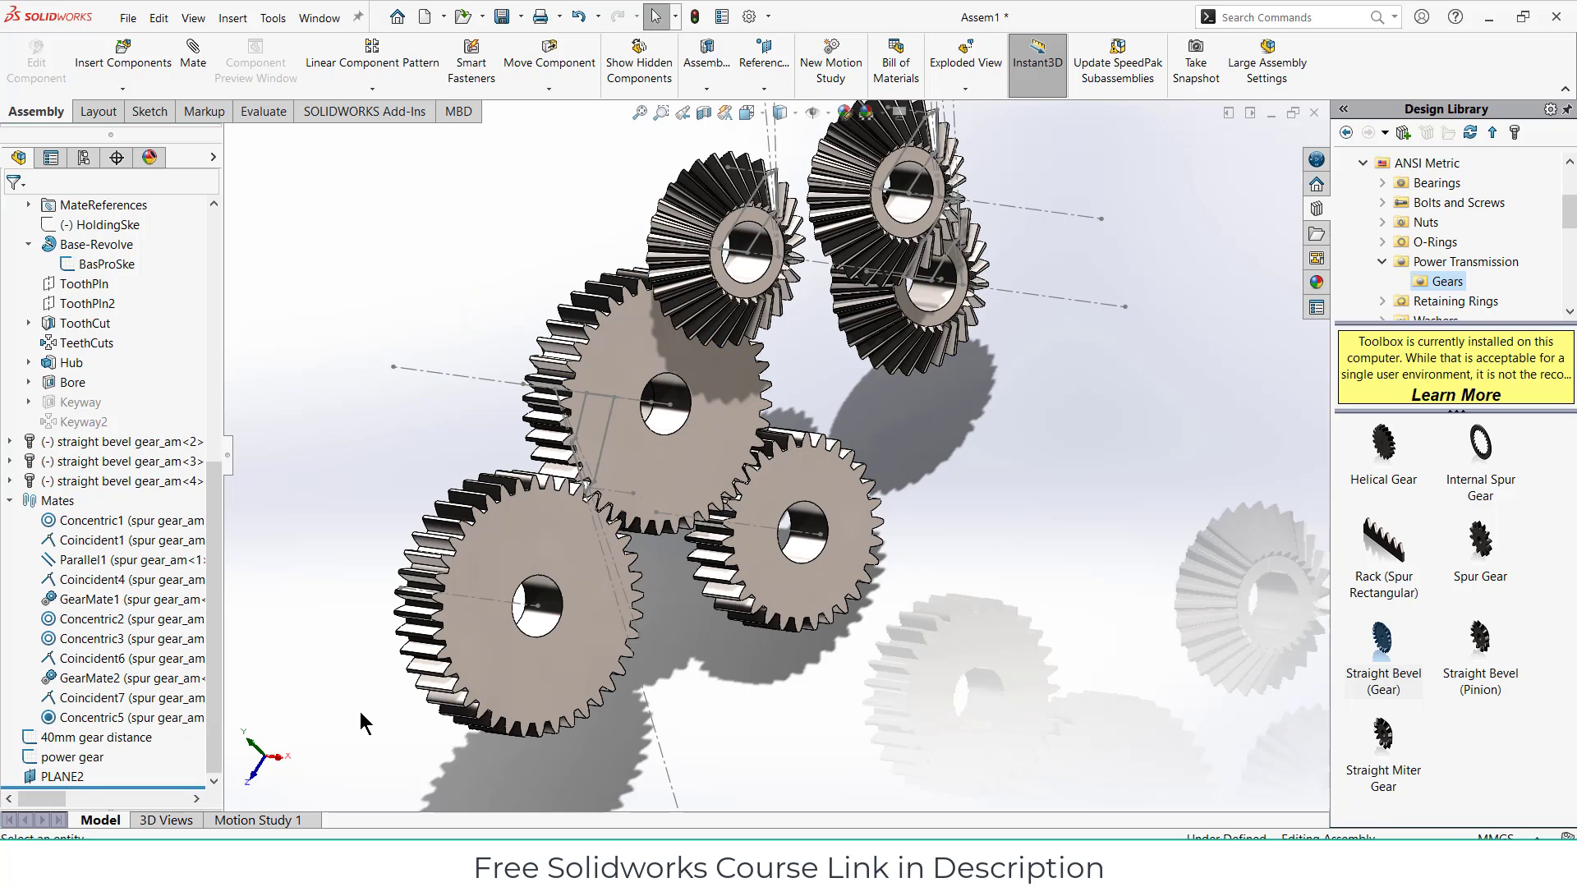
pyautogui.click(66, 778)
pyautogui.click(66, 777)
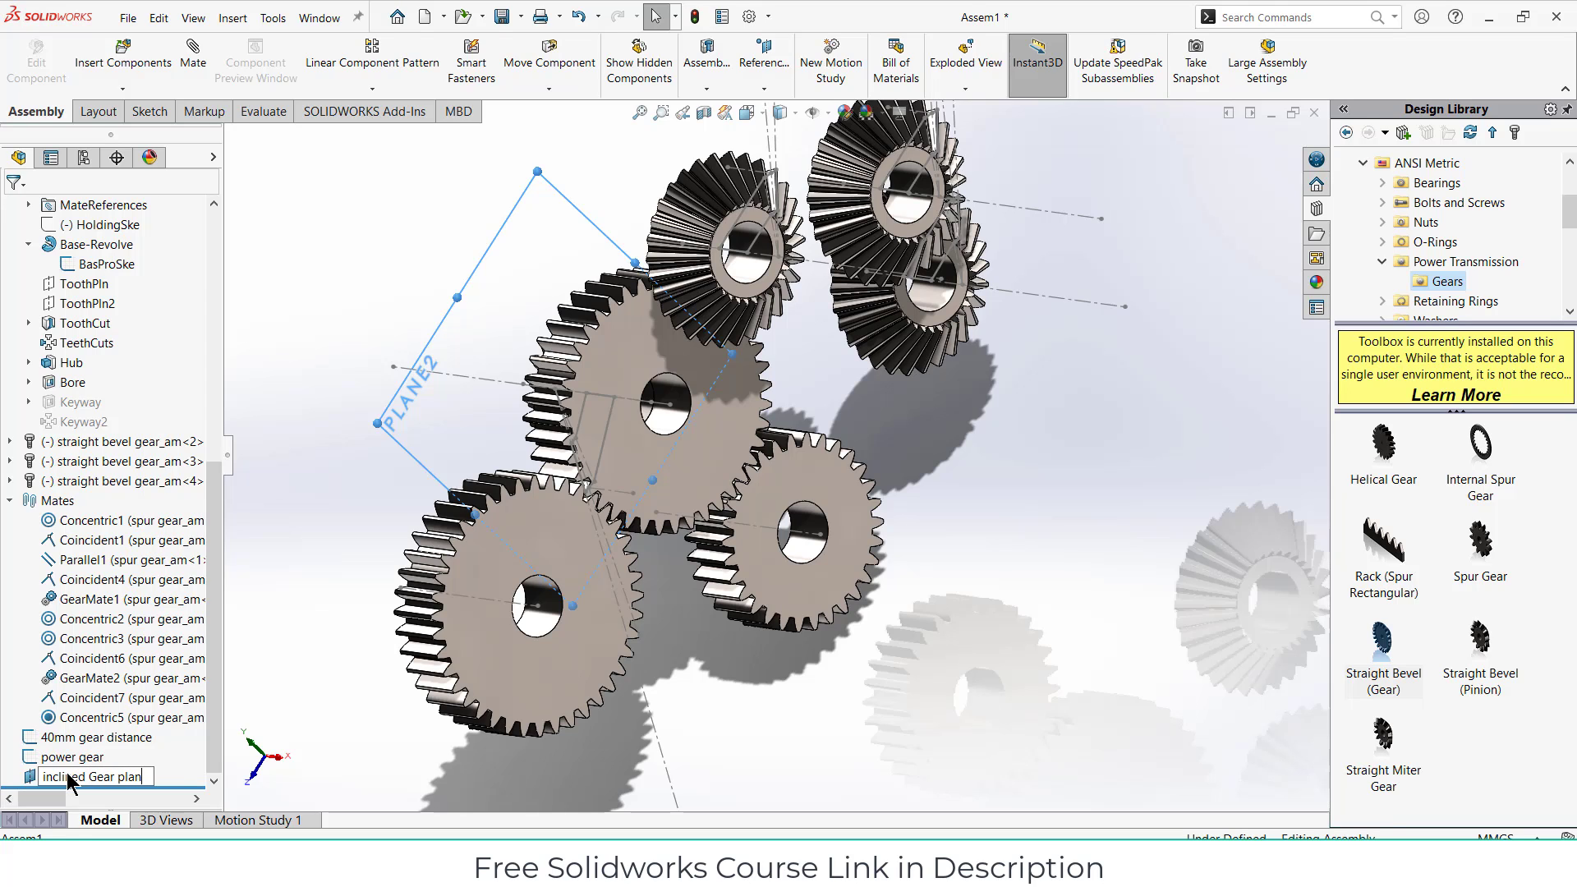
pyautogui.write('e')
pyautogui.press('Return')
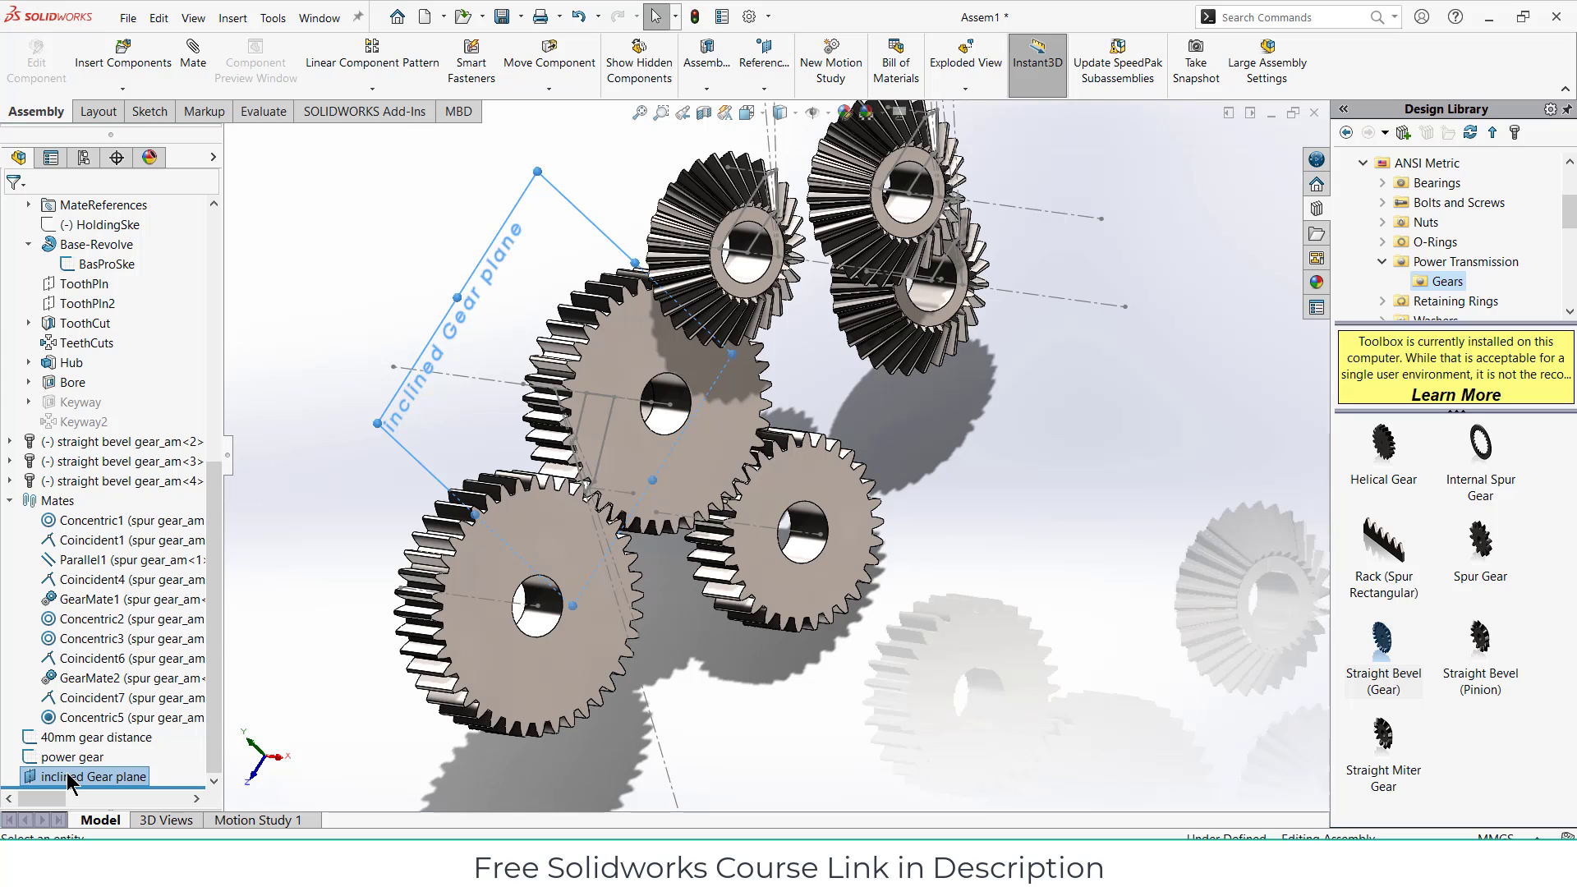
pyautogui.click(1109, 462)
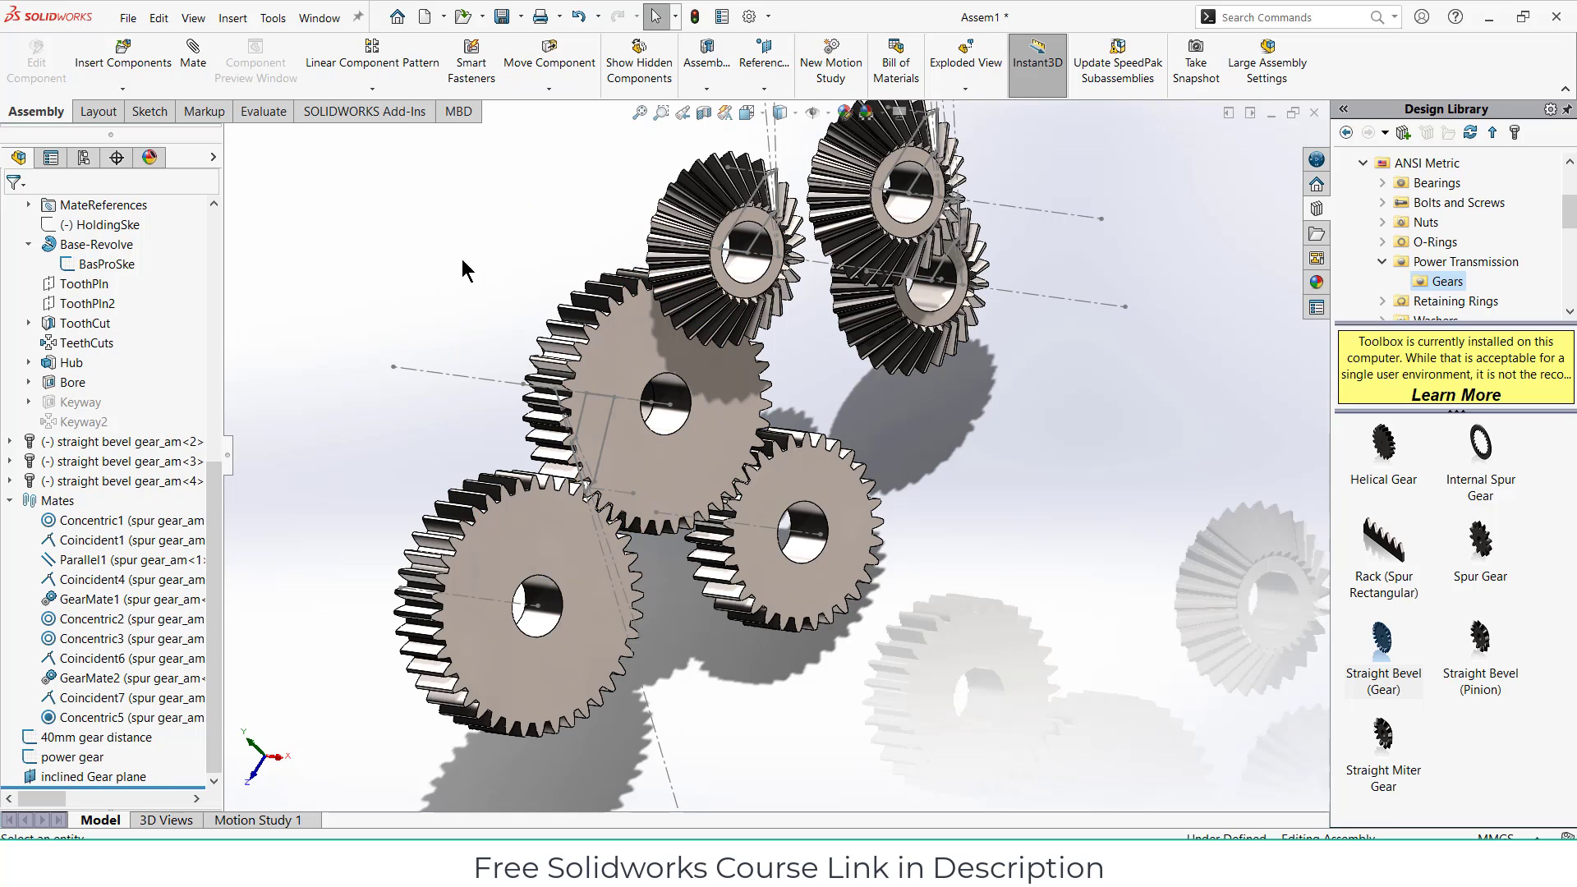
# Step: Start a sketch on the inclined Gear plane and draw a vertical construction line about 45 mm long upwards from the middle spur gear's centre
pyautogui.rightClick(115, 779)
pyautogui.click(128, 503)
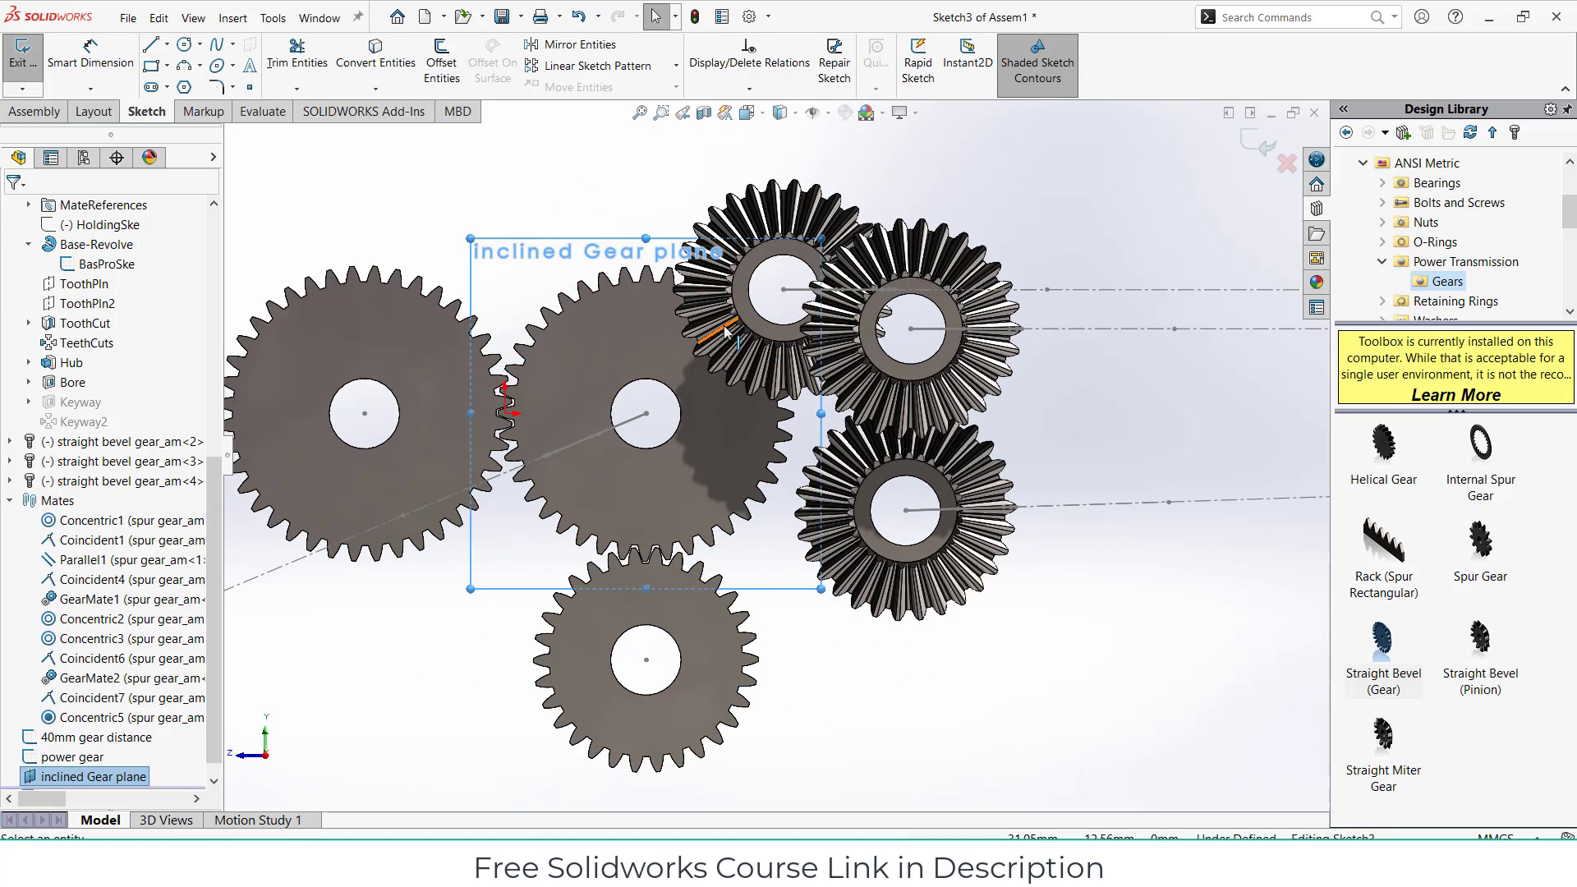
pyautogui.scroll(2, 682, 386)
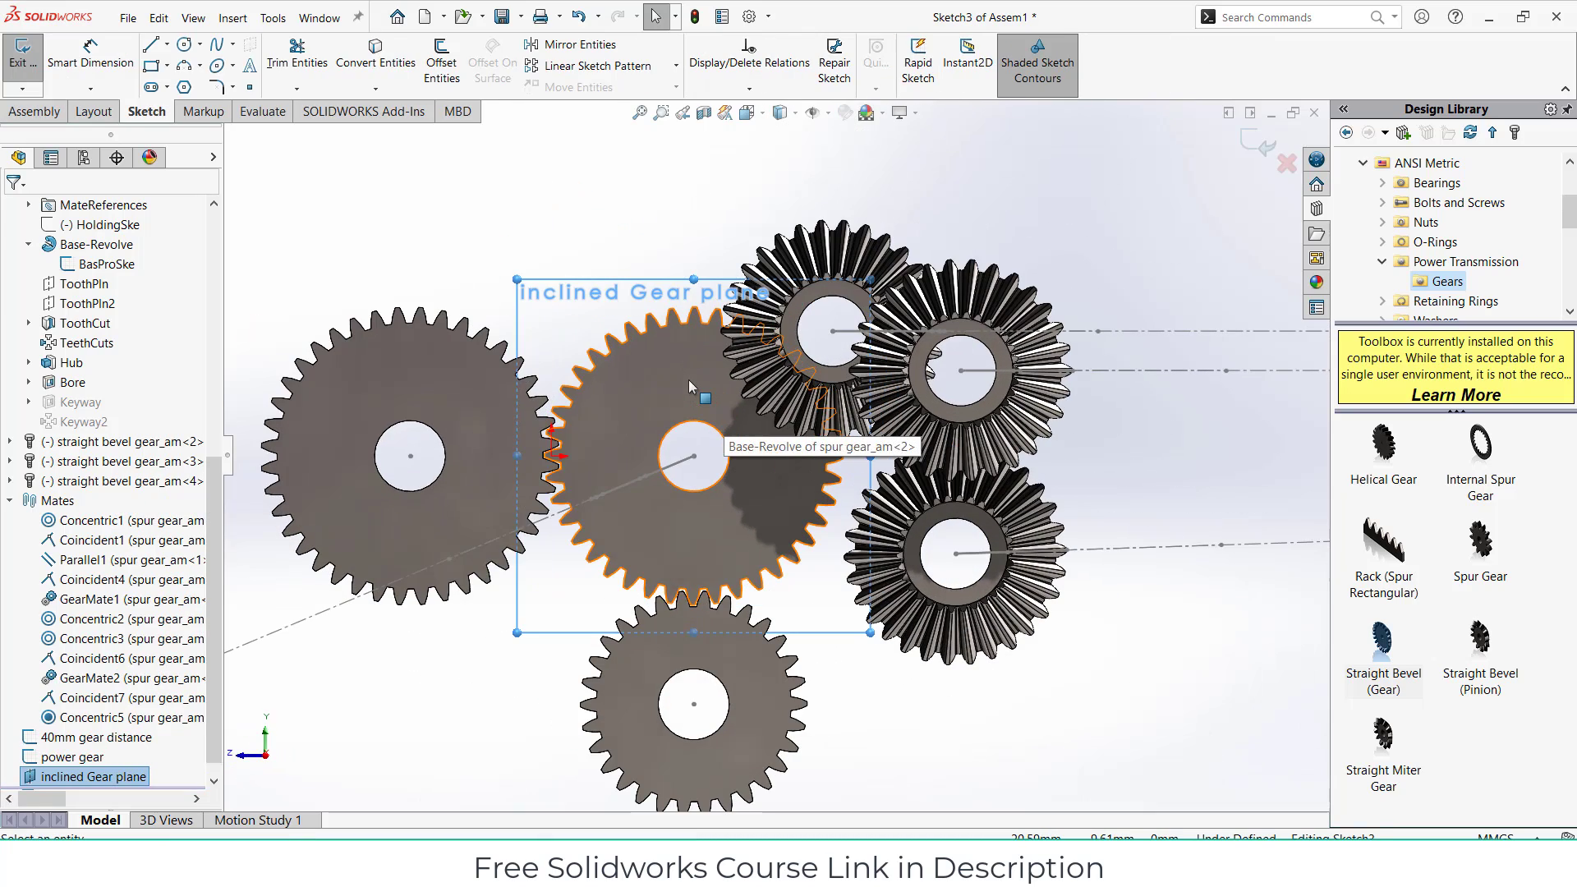
pyautogui.click(168, 45)
pyautogui.click(181, 66)
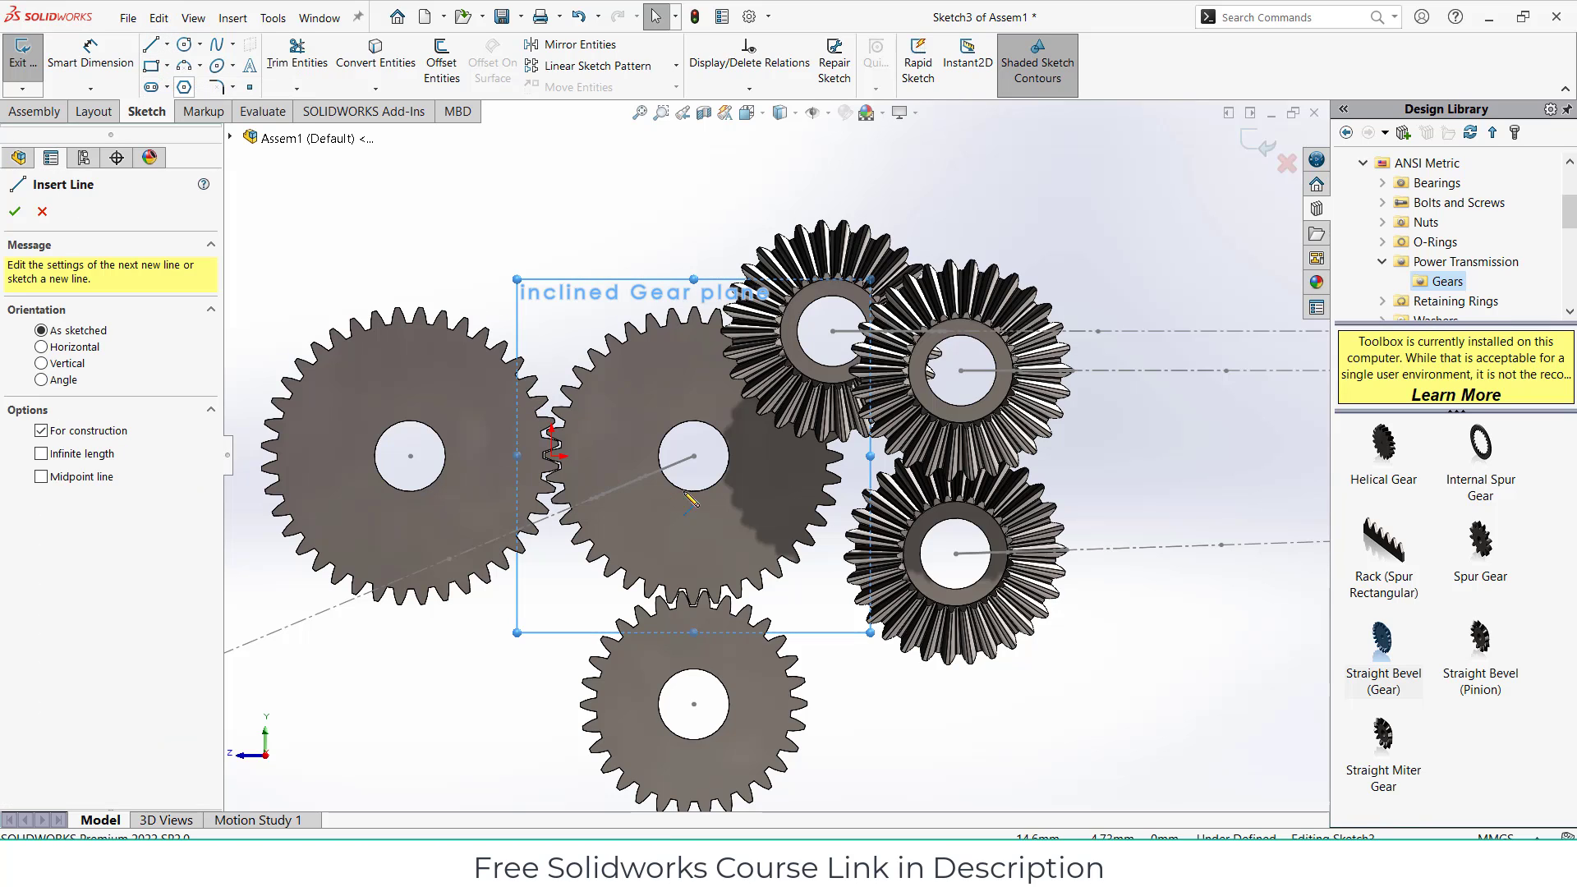
pyautogui.click(695, 456)
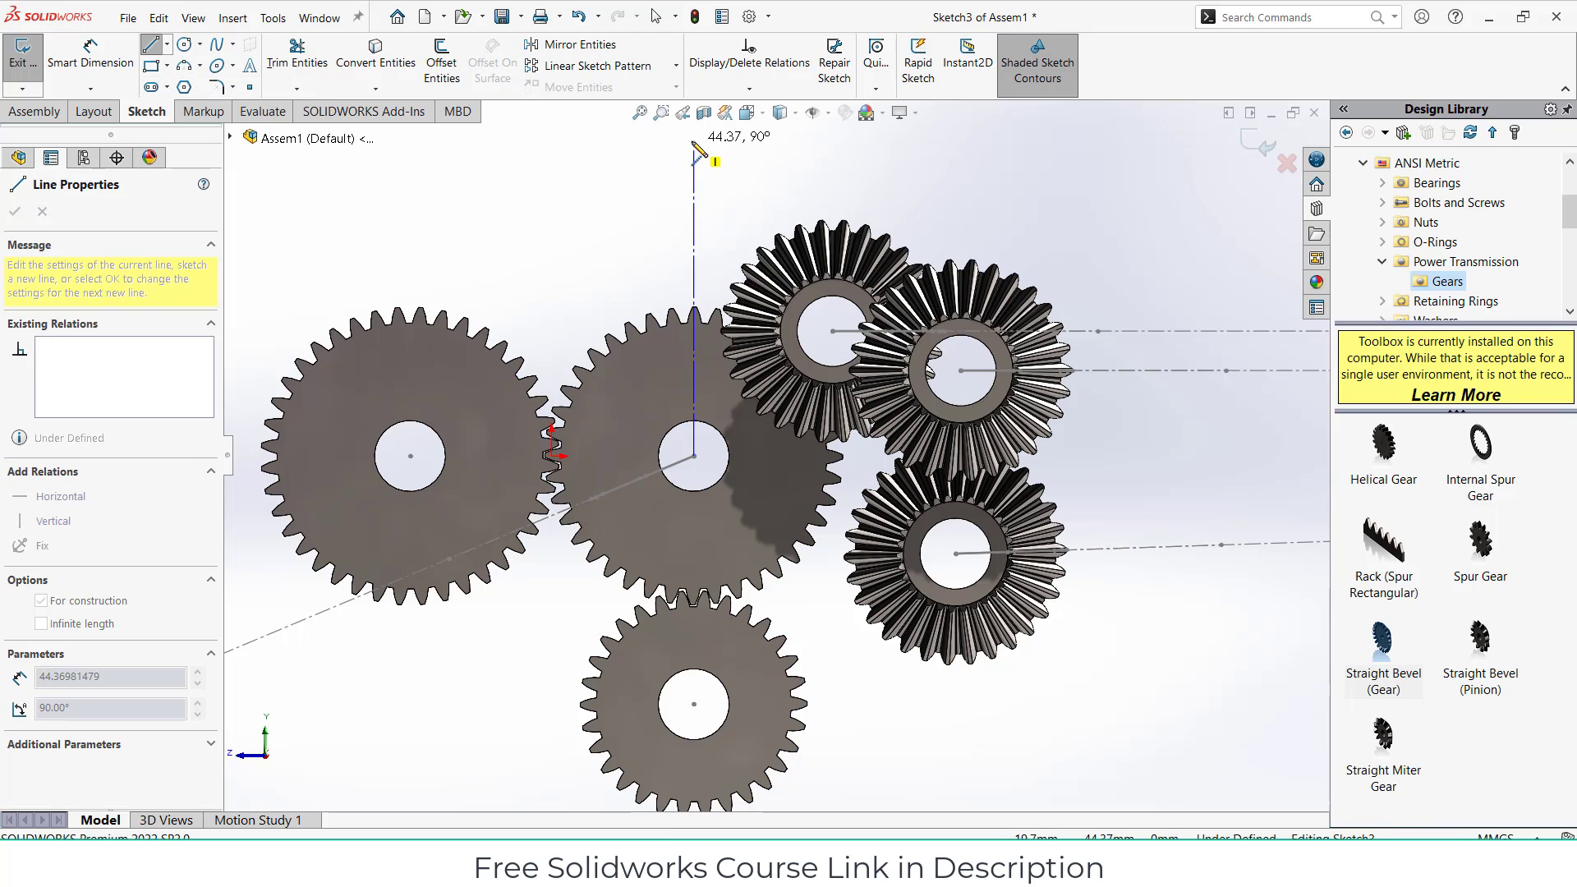
pyautogui.click(694, 130)
pyautogui.press('Escape')
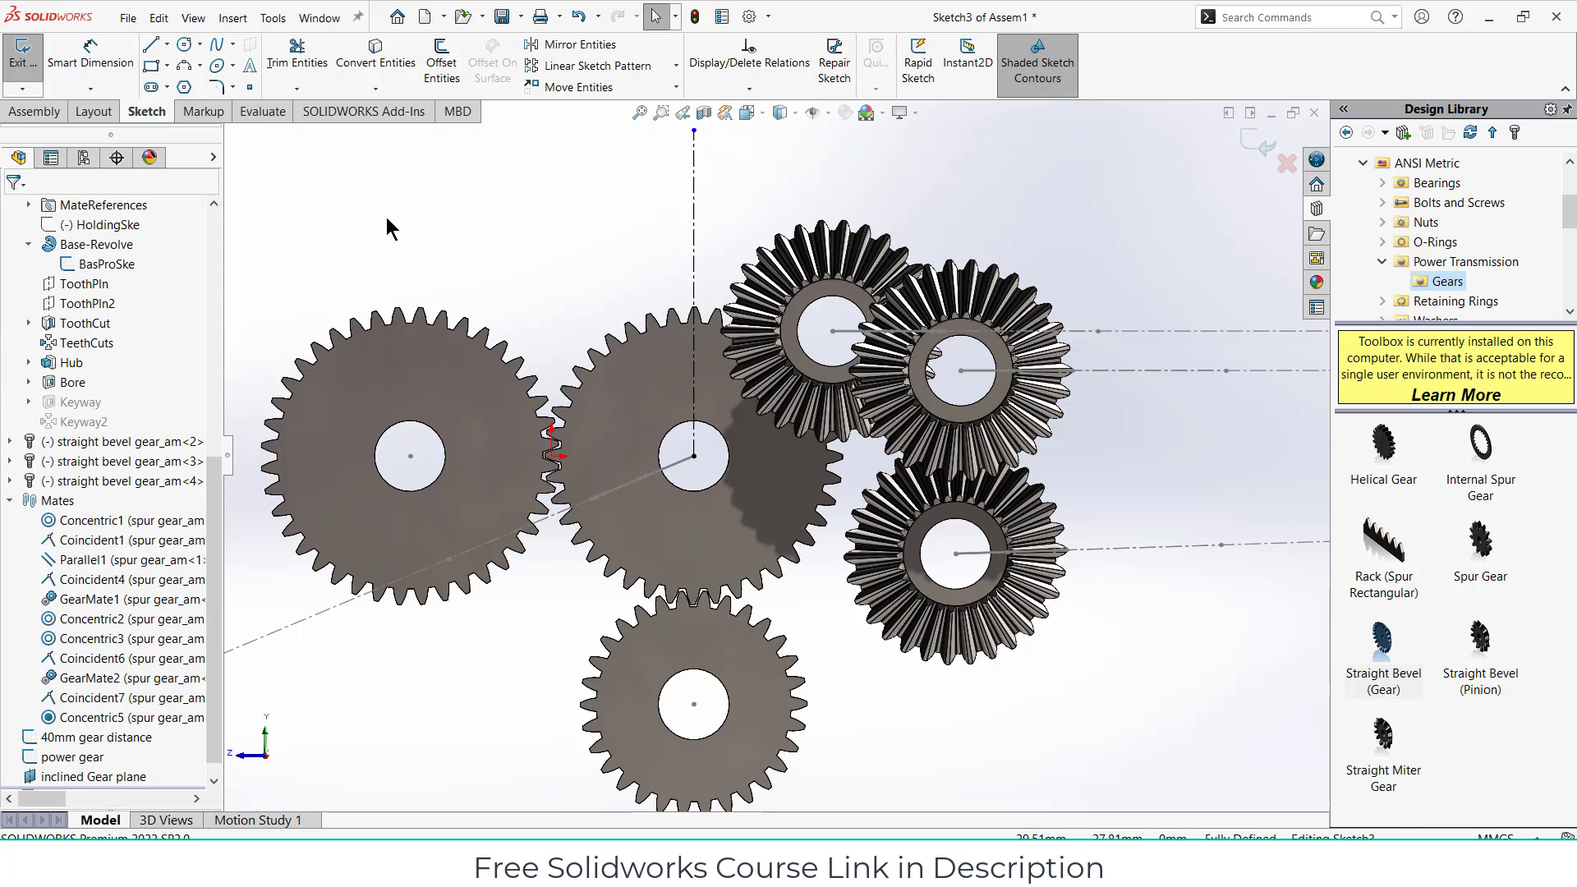
# Step: Draw a second construction line from the middle spur gear's centre, slanting upwards towards the loose bevel gears
pyautogui.click(168, 45)
pyautogui.click(187, 84)
pyautogui.click(695, 457)
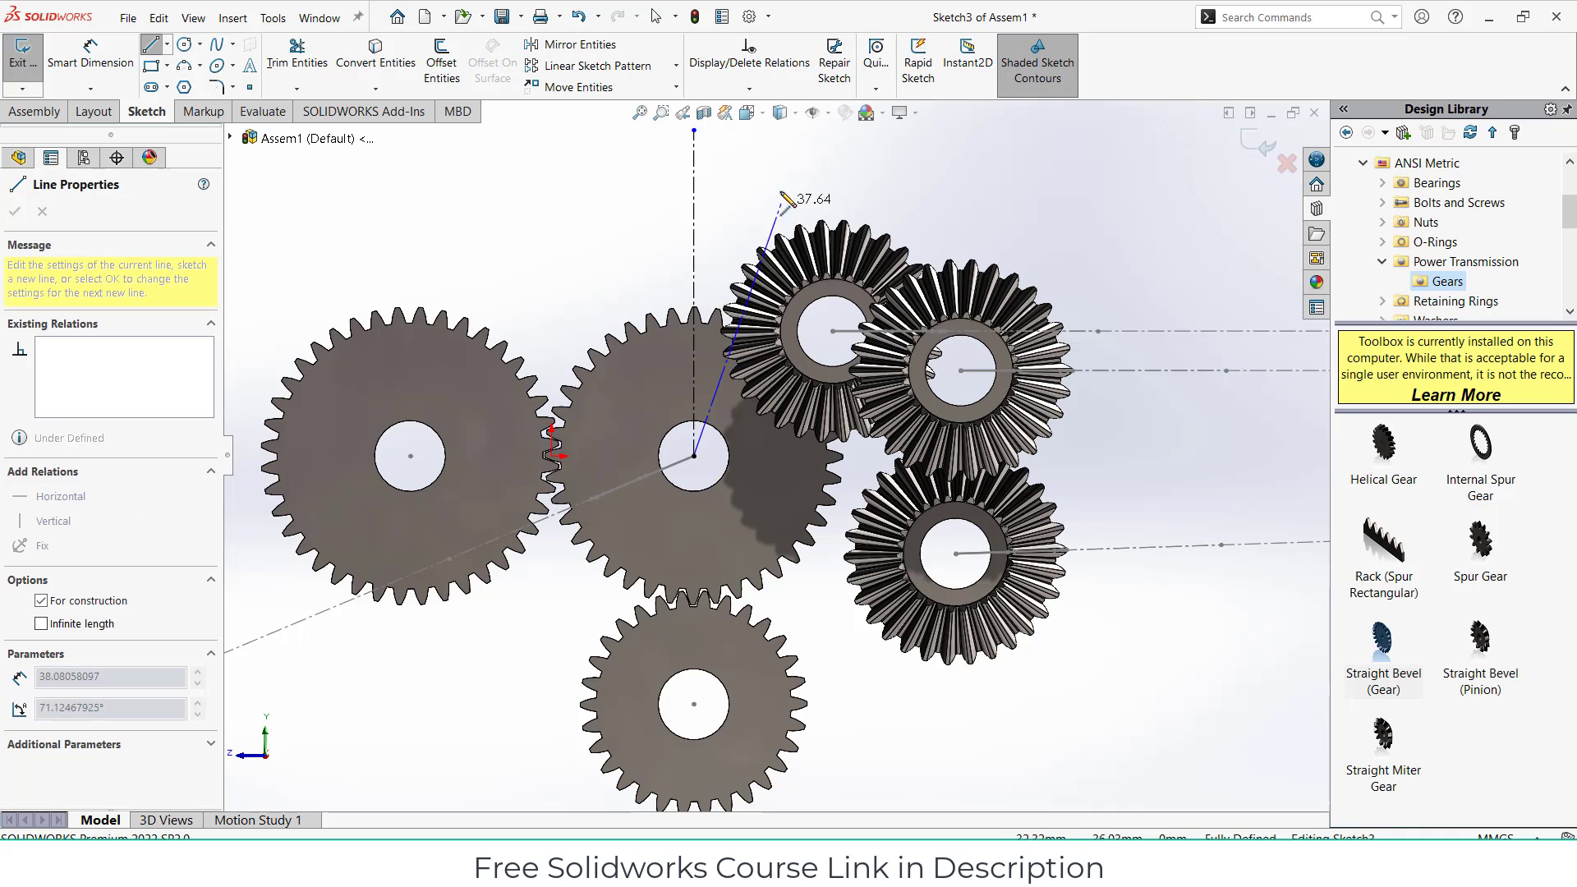
pyautogui.click(815, 140)
pyautogui.press('Escape')
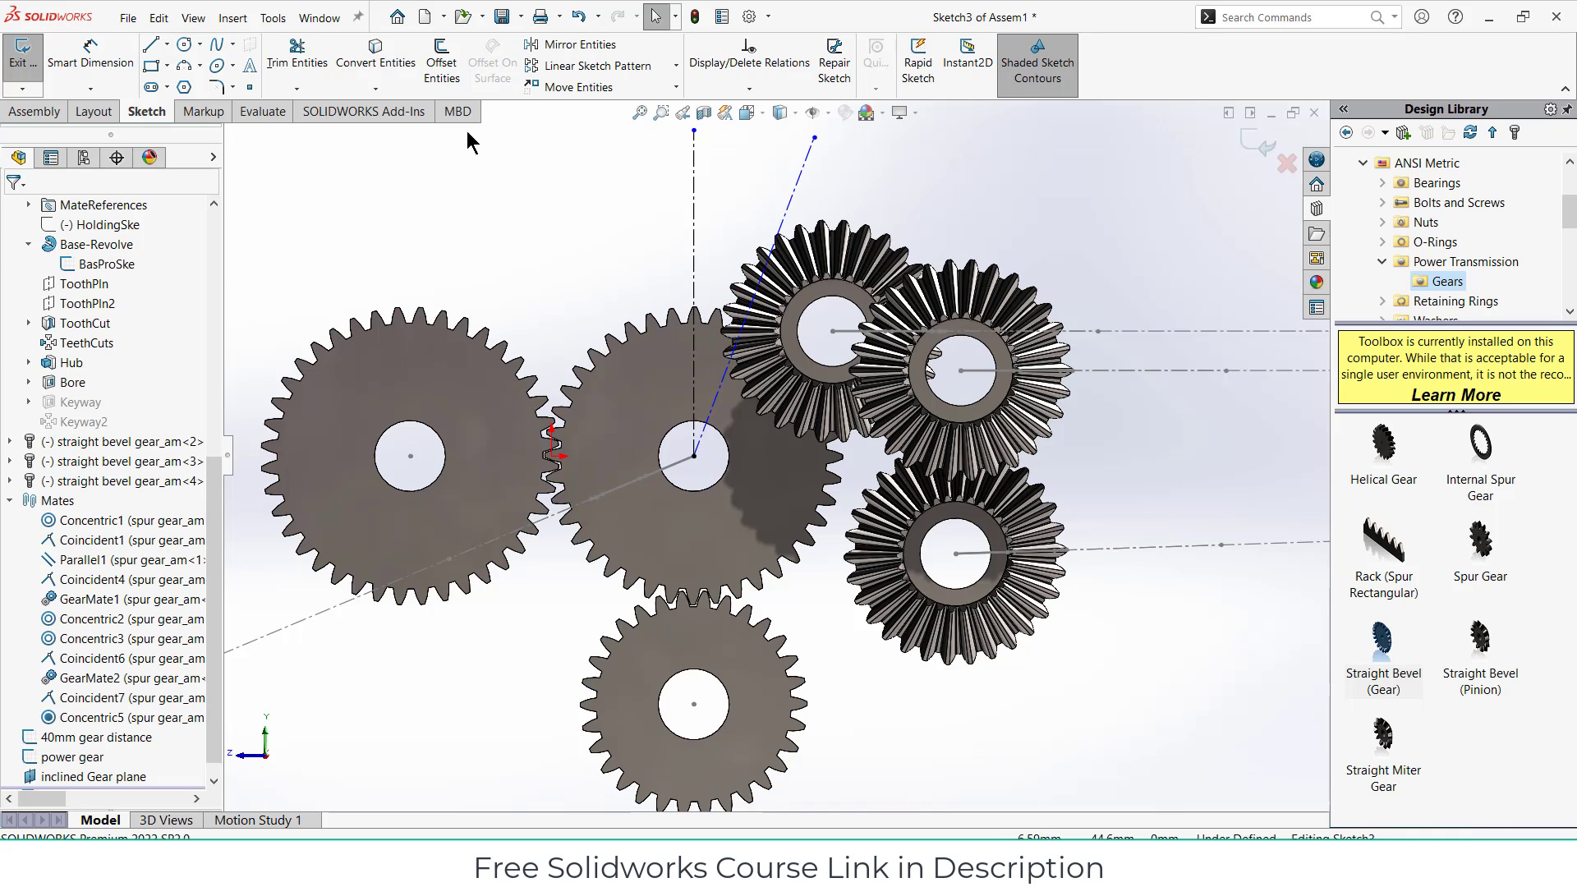
# Step: Dimension the angle between the two construction lines as 20 degrees and finish the sketch
pyautogui.click(92, 51)
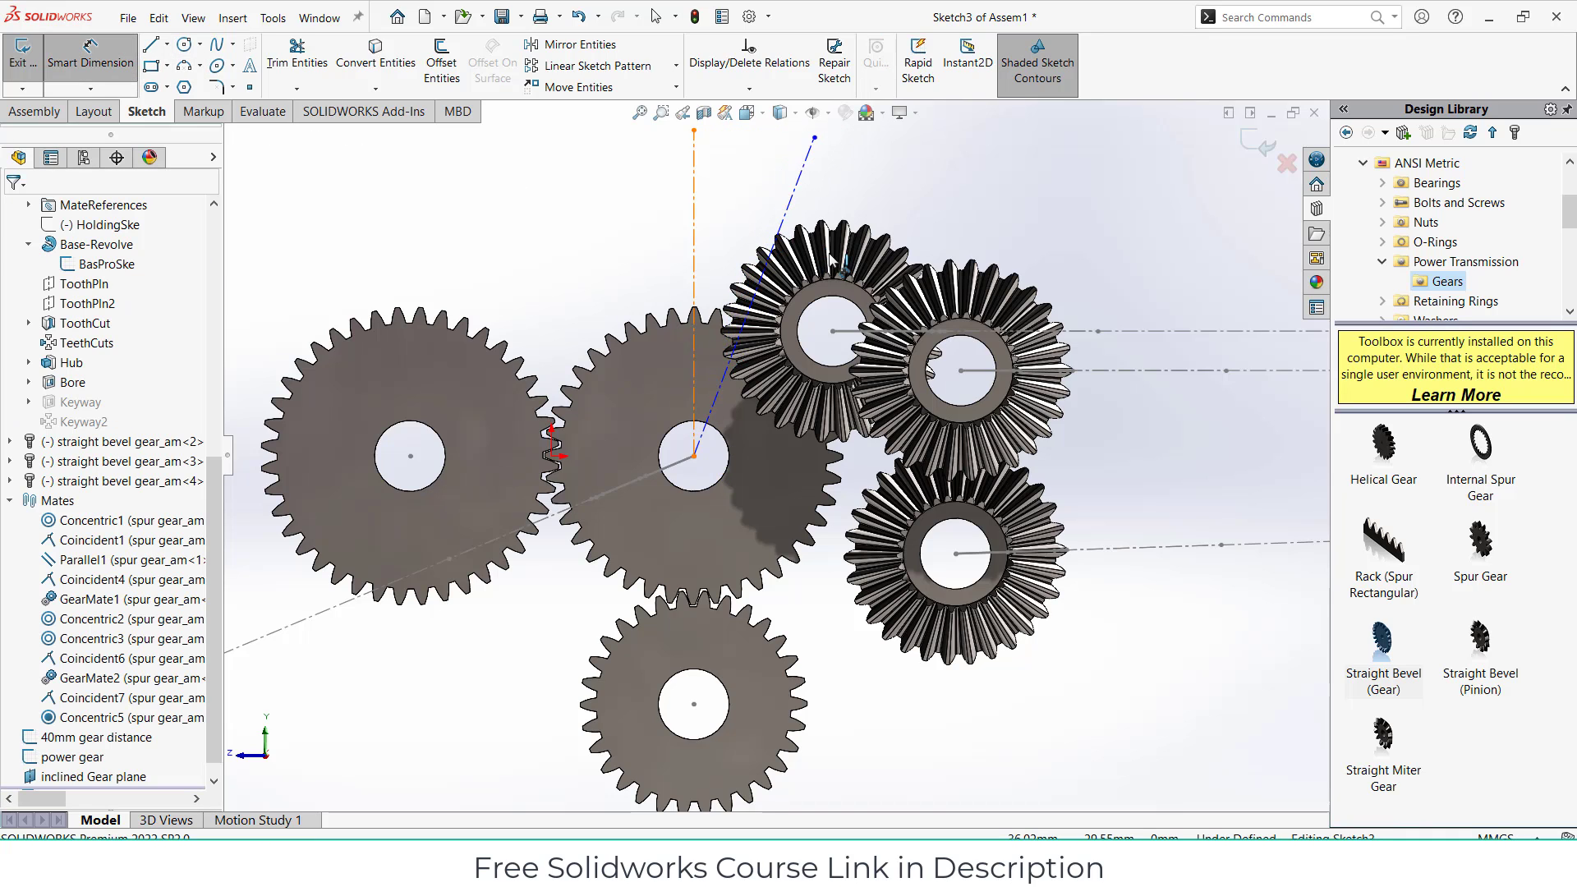
pyautogui.click(779, 217)
pyautogui.click(695, 168)
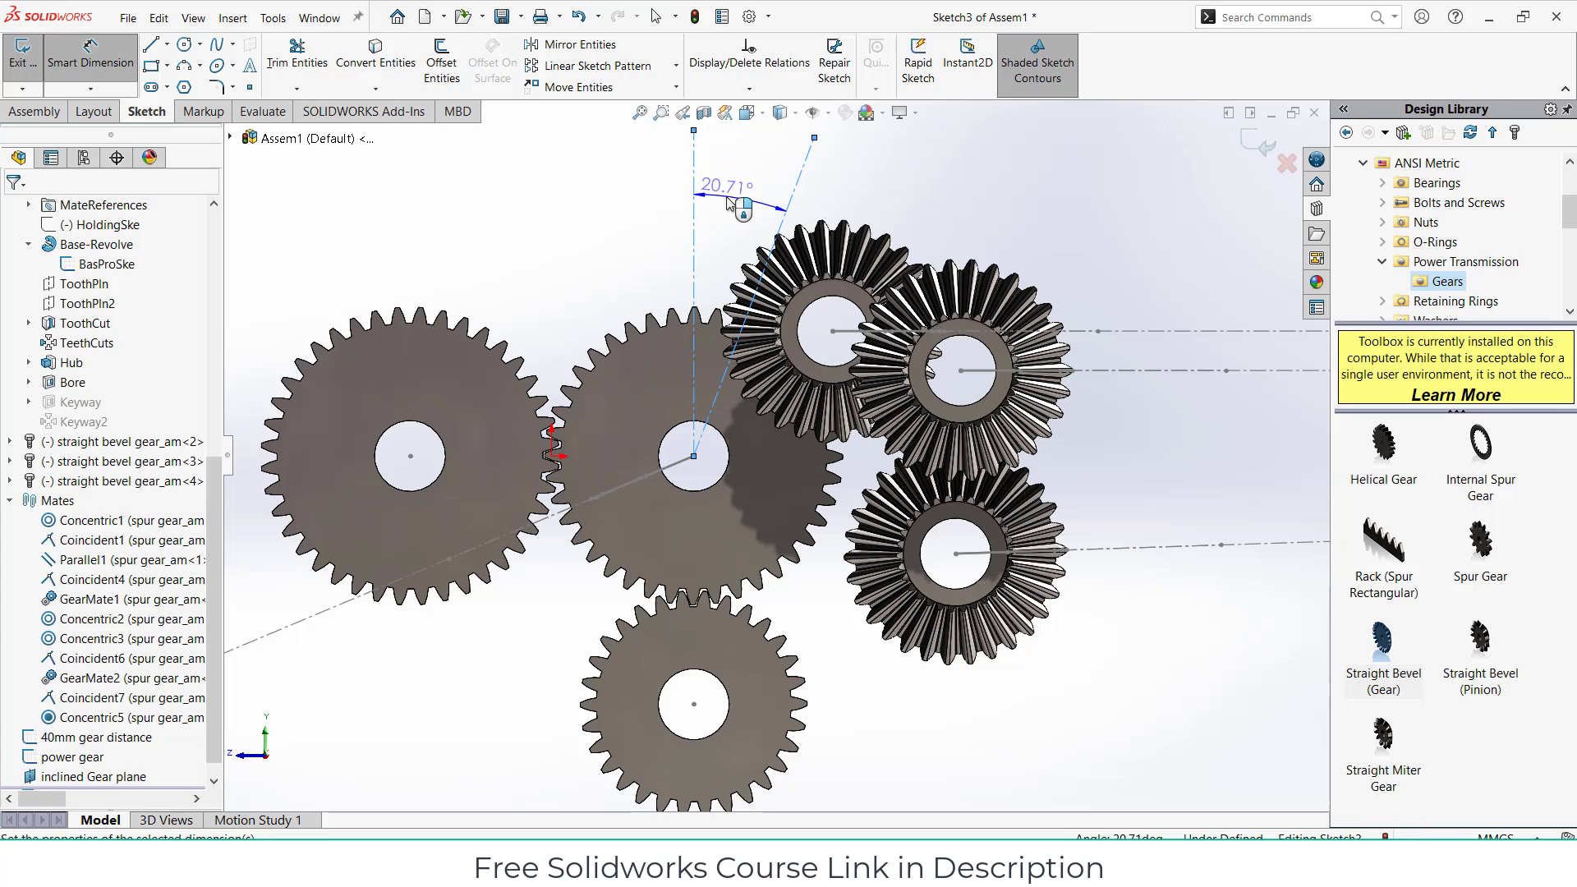
pyautogui.click(727, 202)
pyautogui.write('20.00deg')
pyautogui.press('Return')
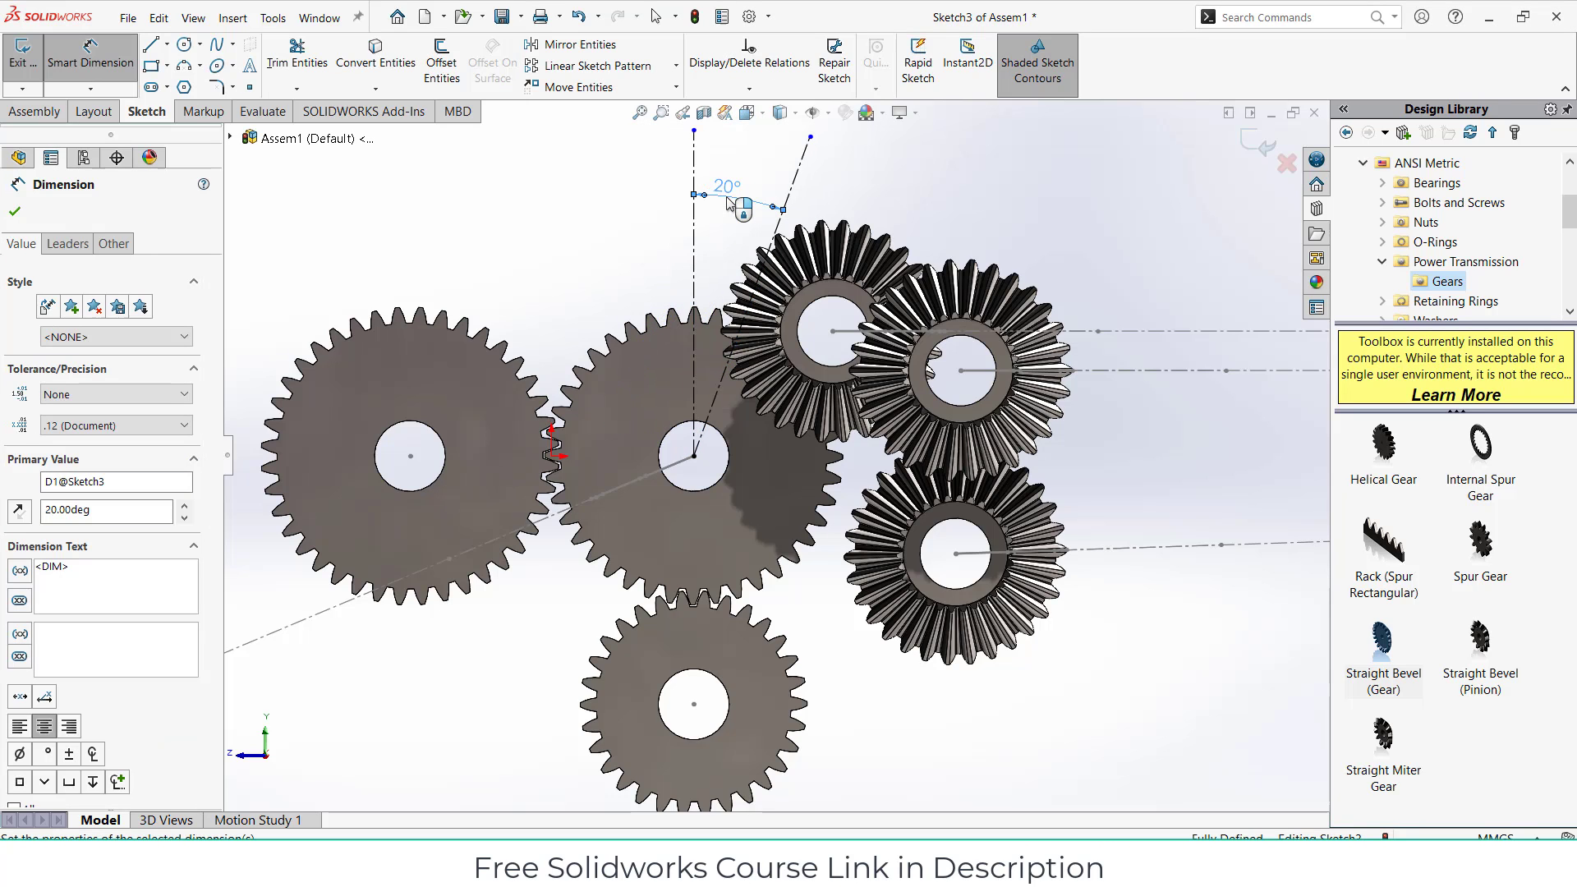
pyautogui.scroll(3, 712, 322)
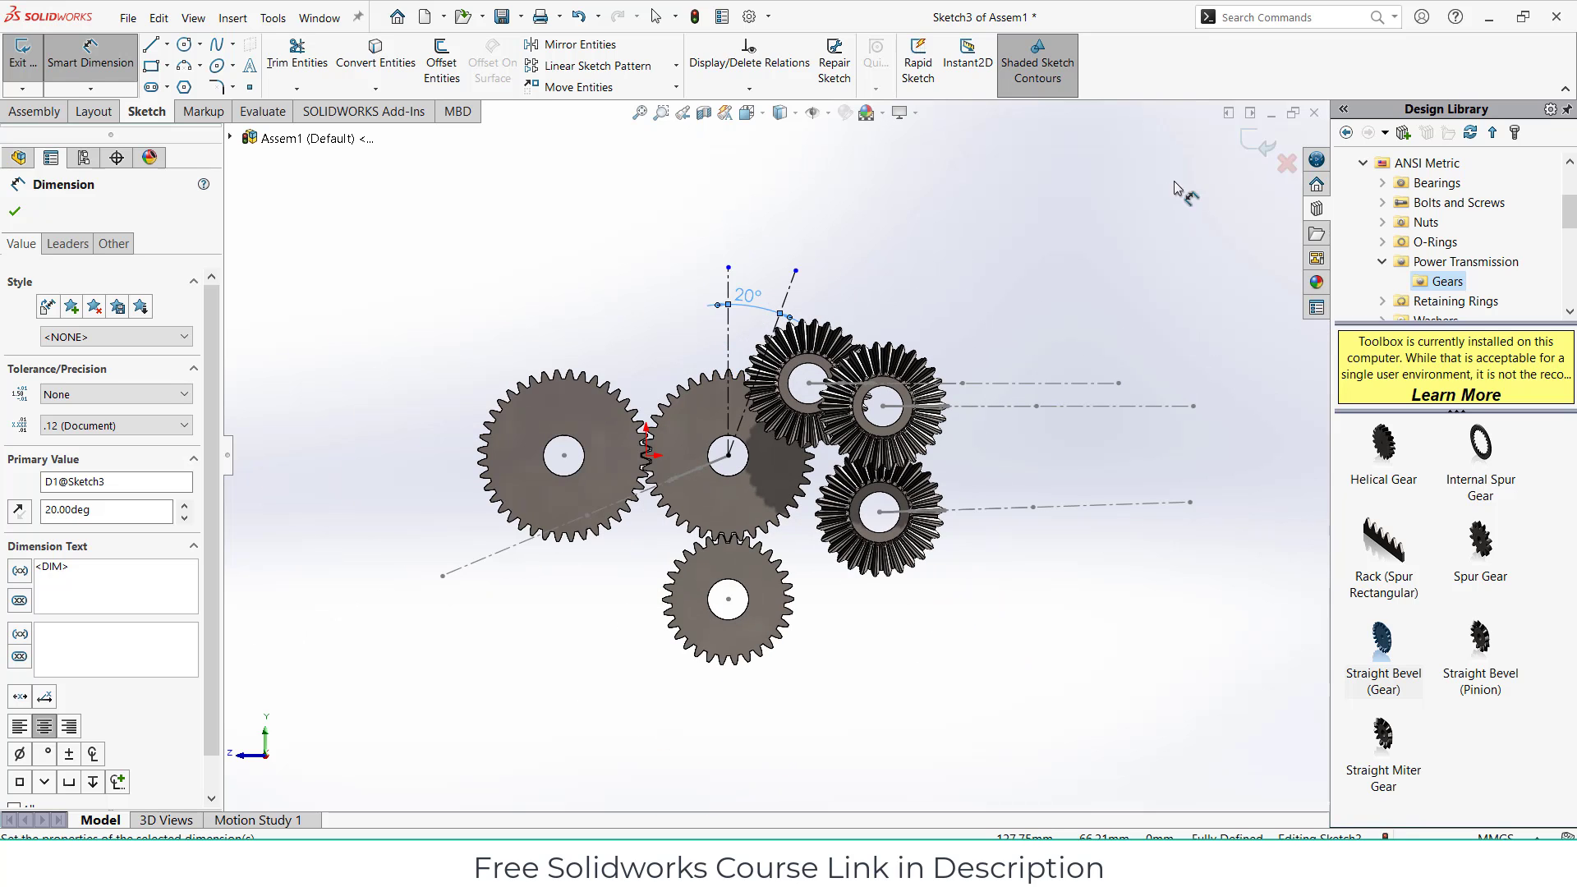
pyautogui.click(1266, 145)
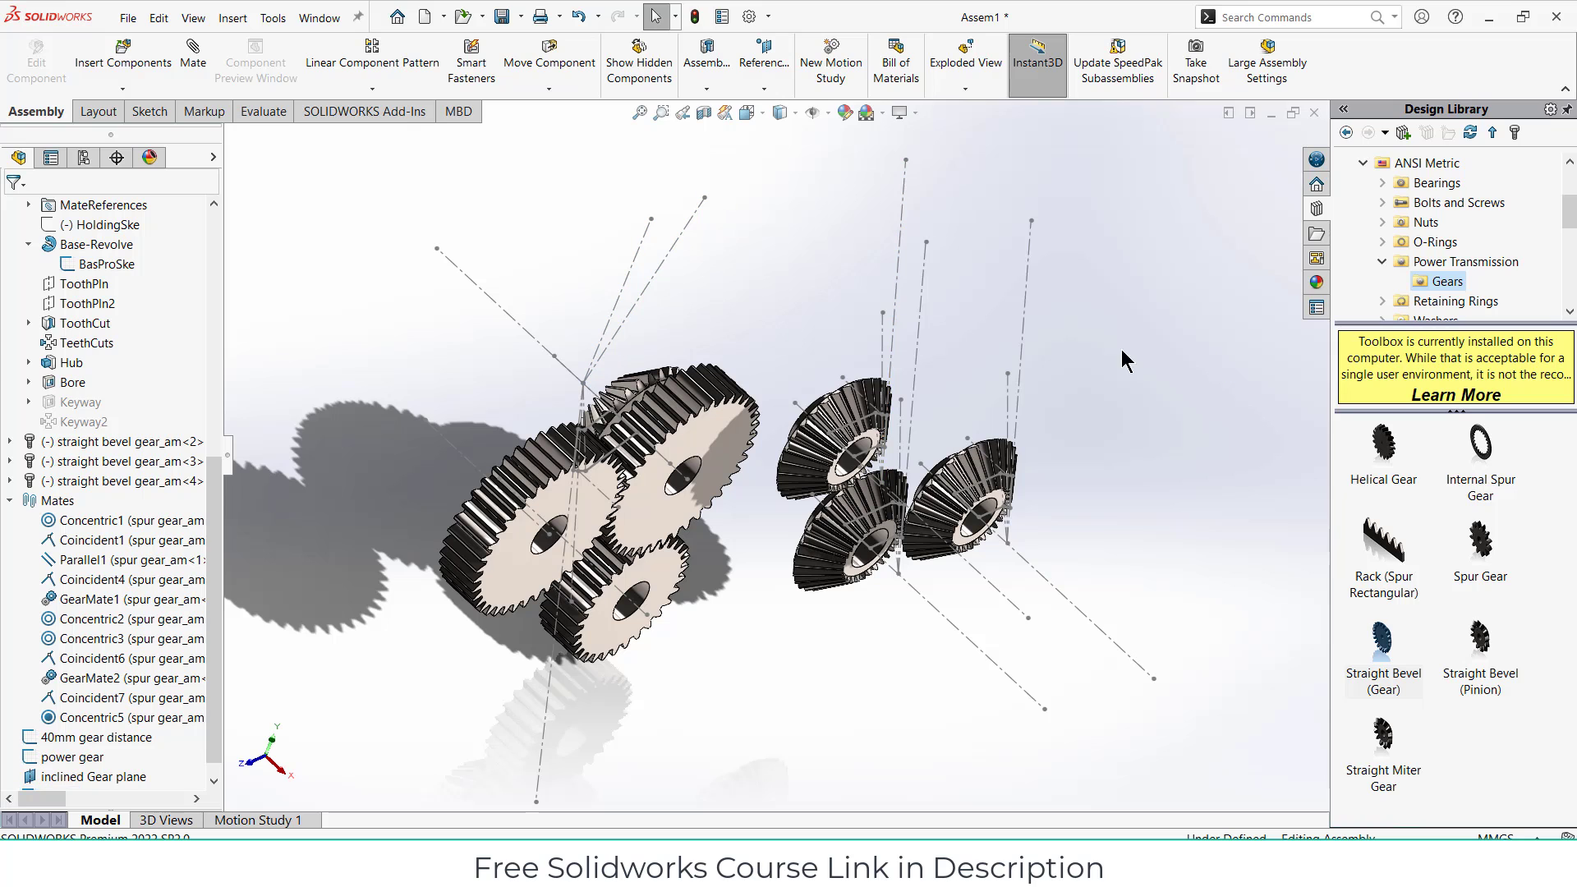
# Step: Move the second bevel gear away from the other loose ones and rotate it so its teeth point down towards the first bevel gear
pyautogui.scroll(-3, 786, 391)
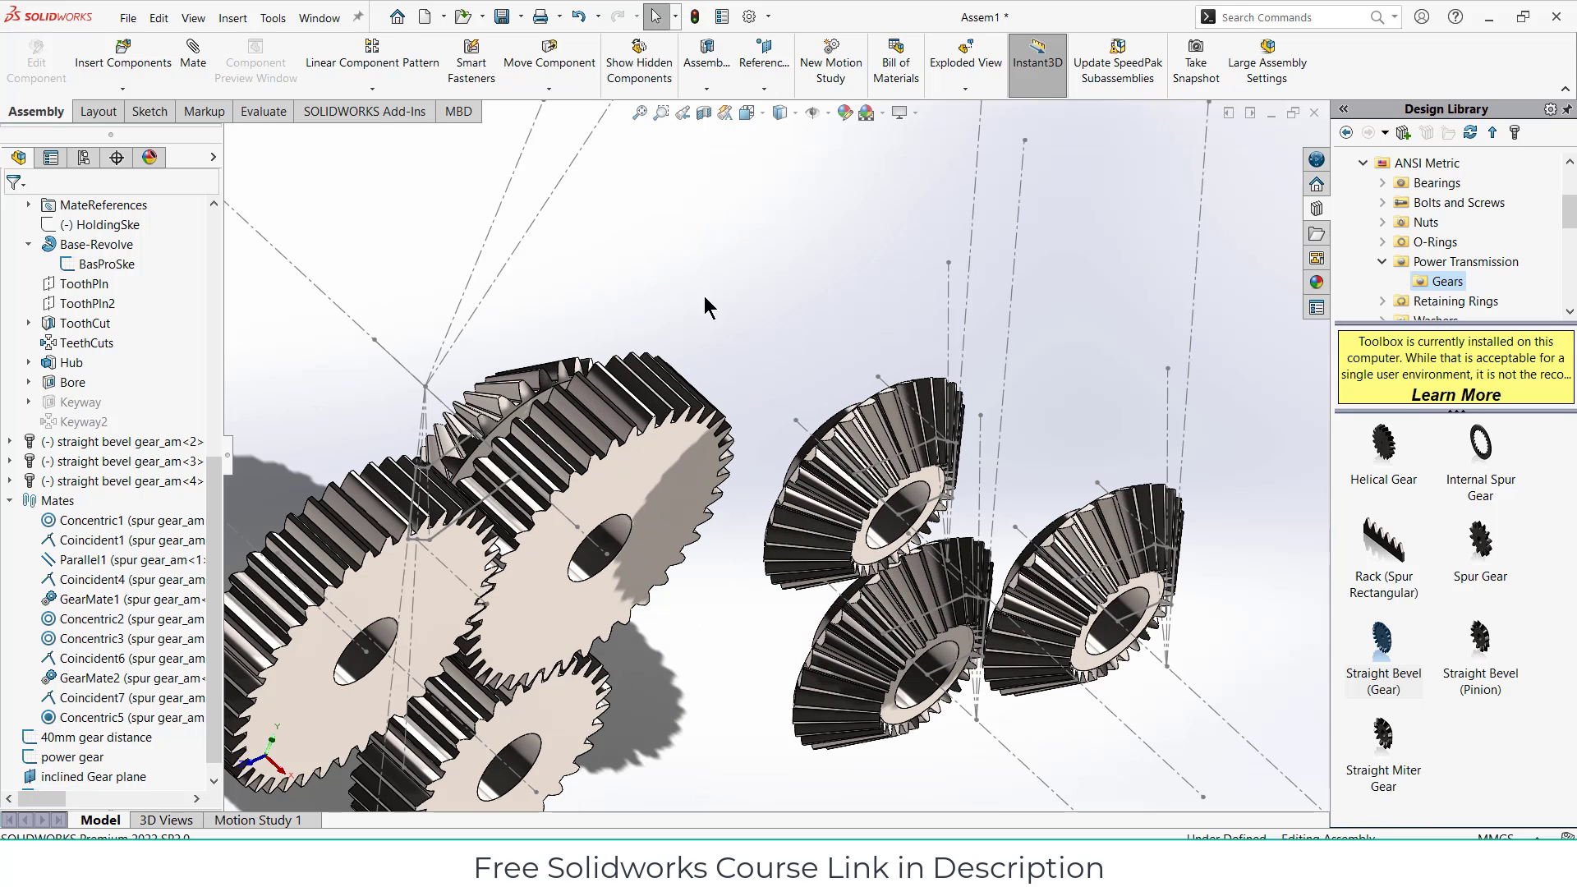
pyautogui.scroll(6, 108, 381)
pyautogui.click(99, 323)
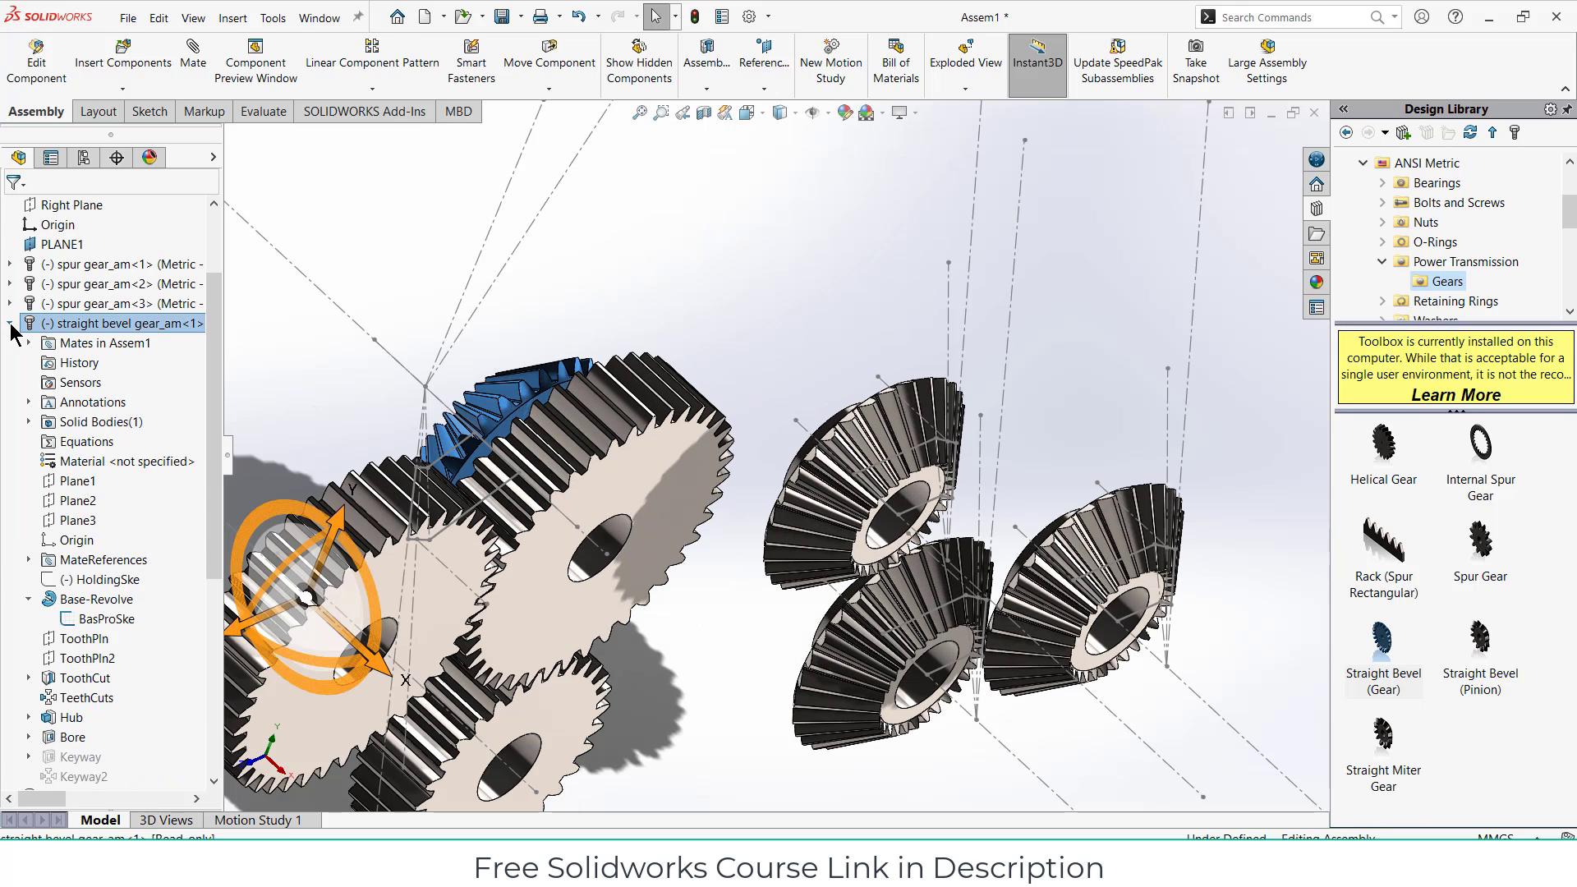
pyautogui.click(9, 323)
pyautogui.click(96, 428)
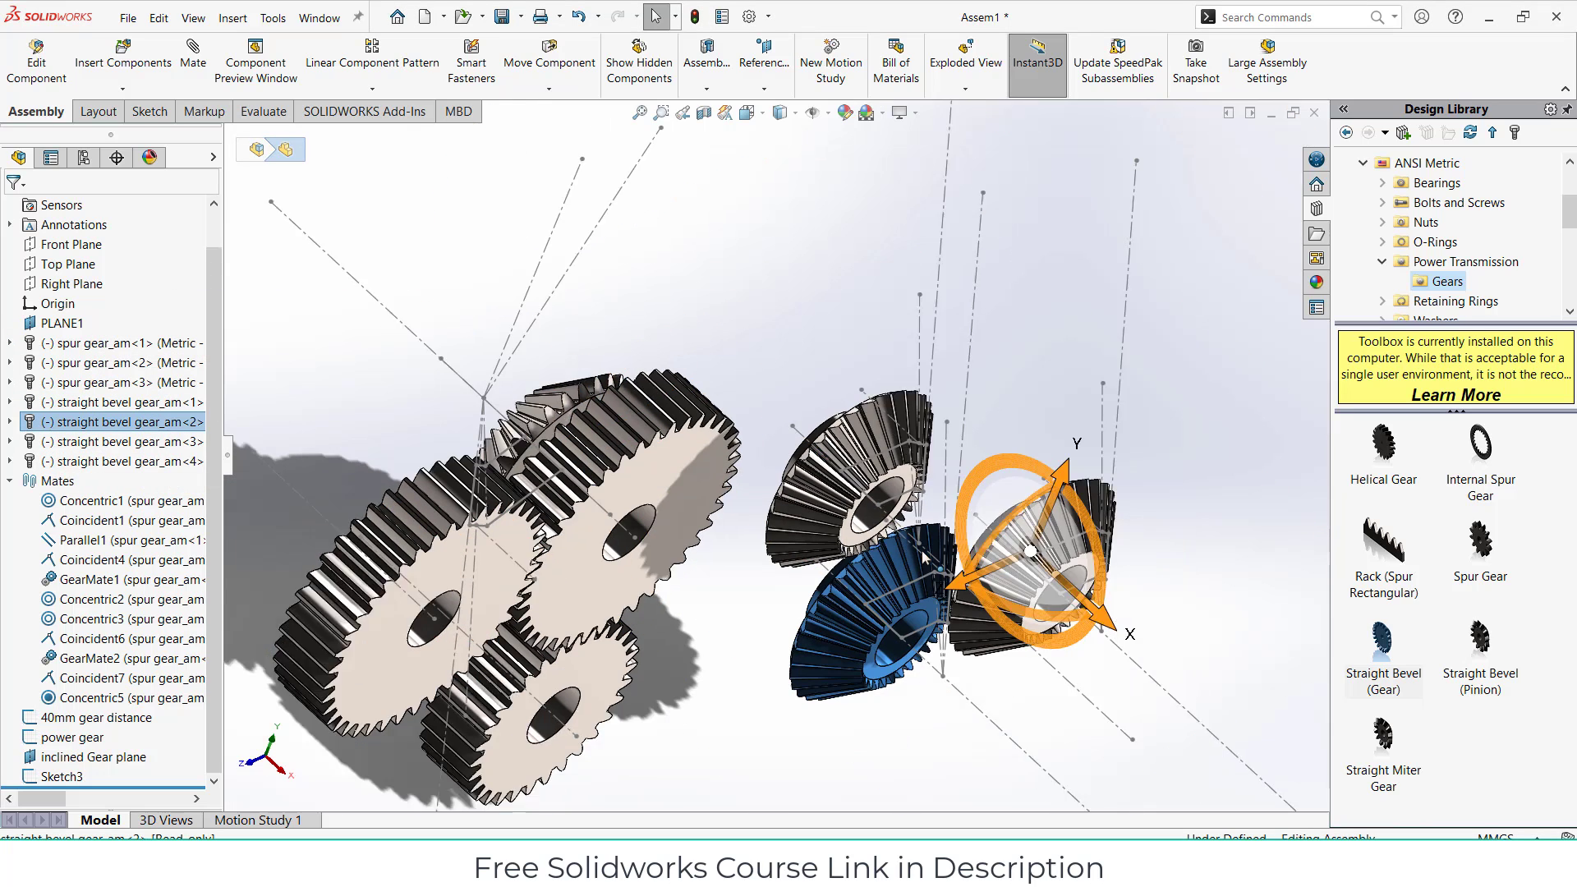
pyautogui.moveTo(1053, 517); pyautogui.dragTo(1034, 791)
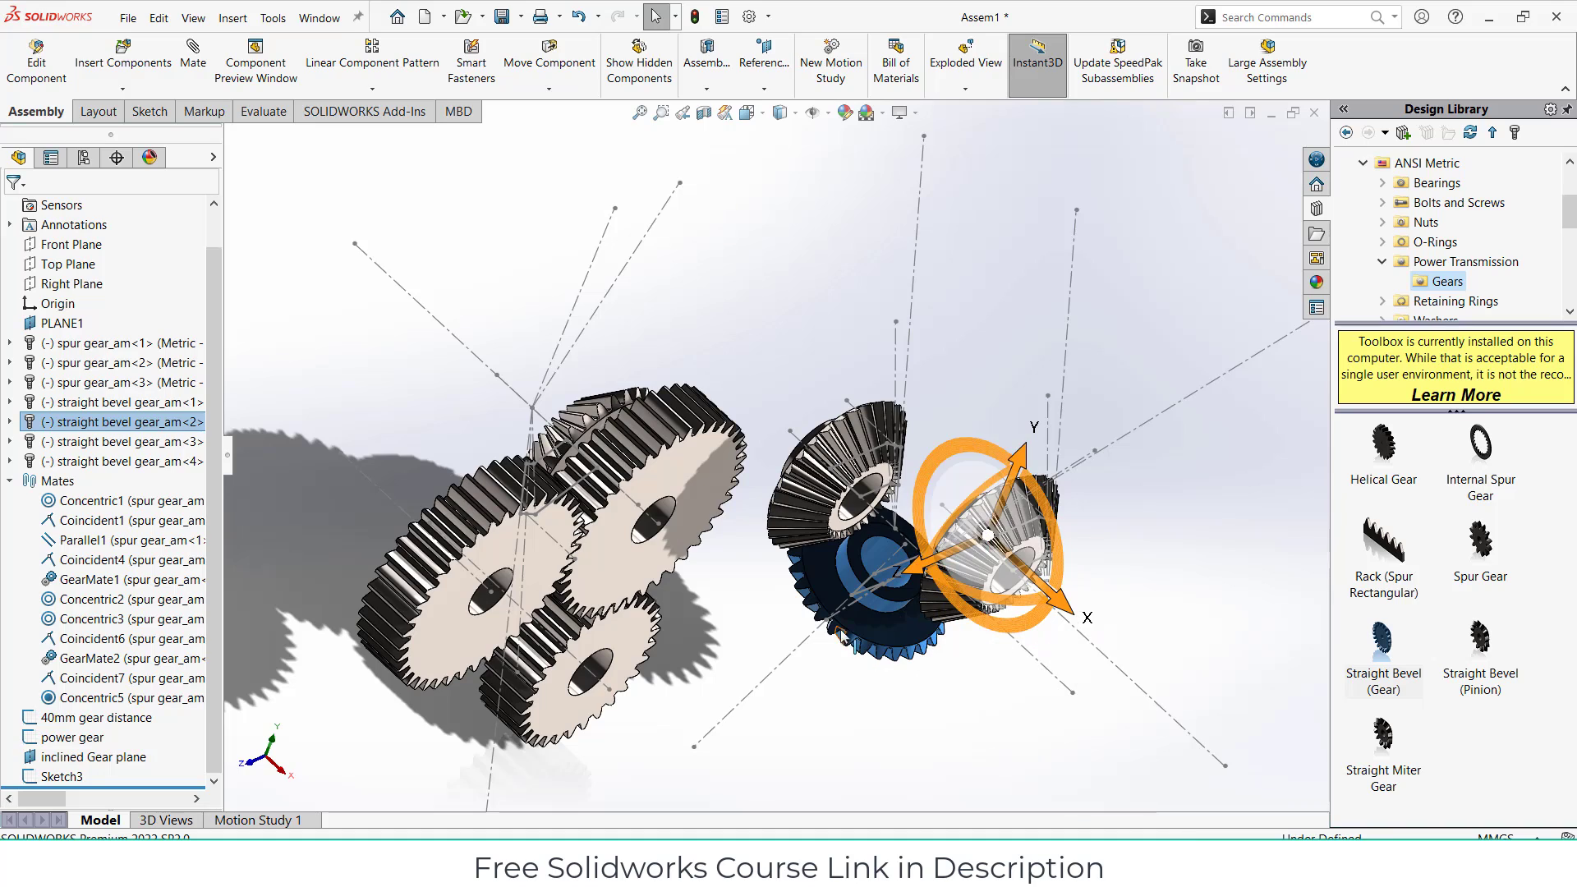
pyautogui.moveTo(1082, 618); pyautogui.dragTo(781, 321, button='middle')
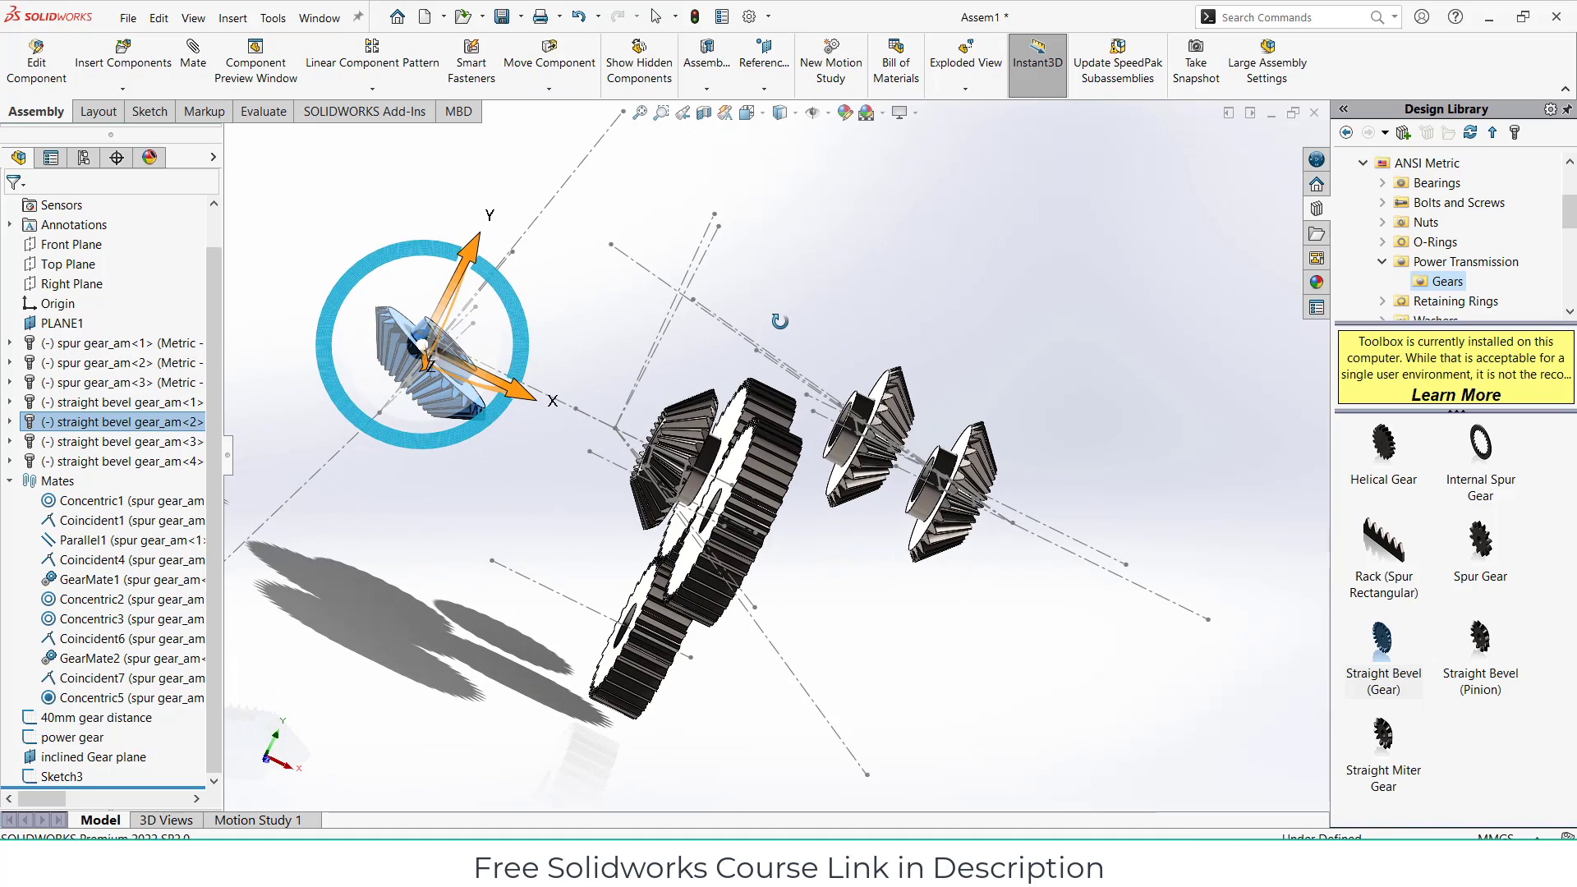
pyautogui.moveTo(511, 320); pyautogui.dragTo(511, 268)
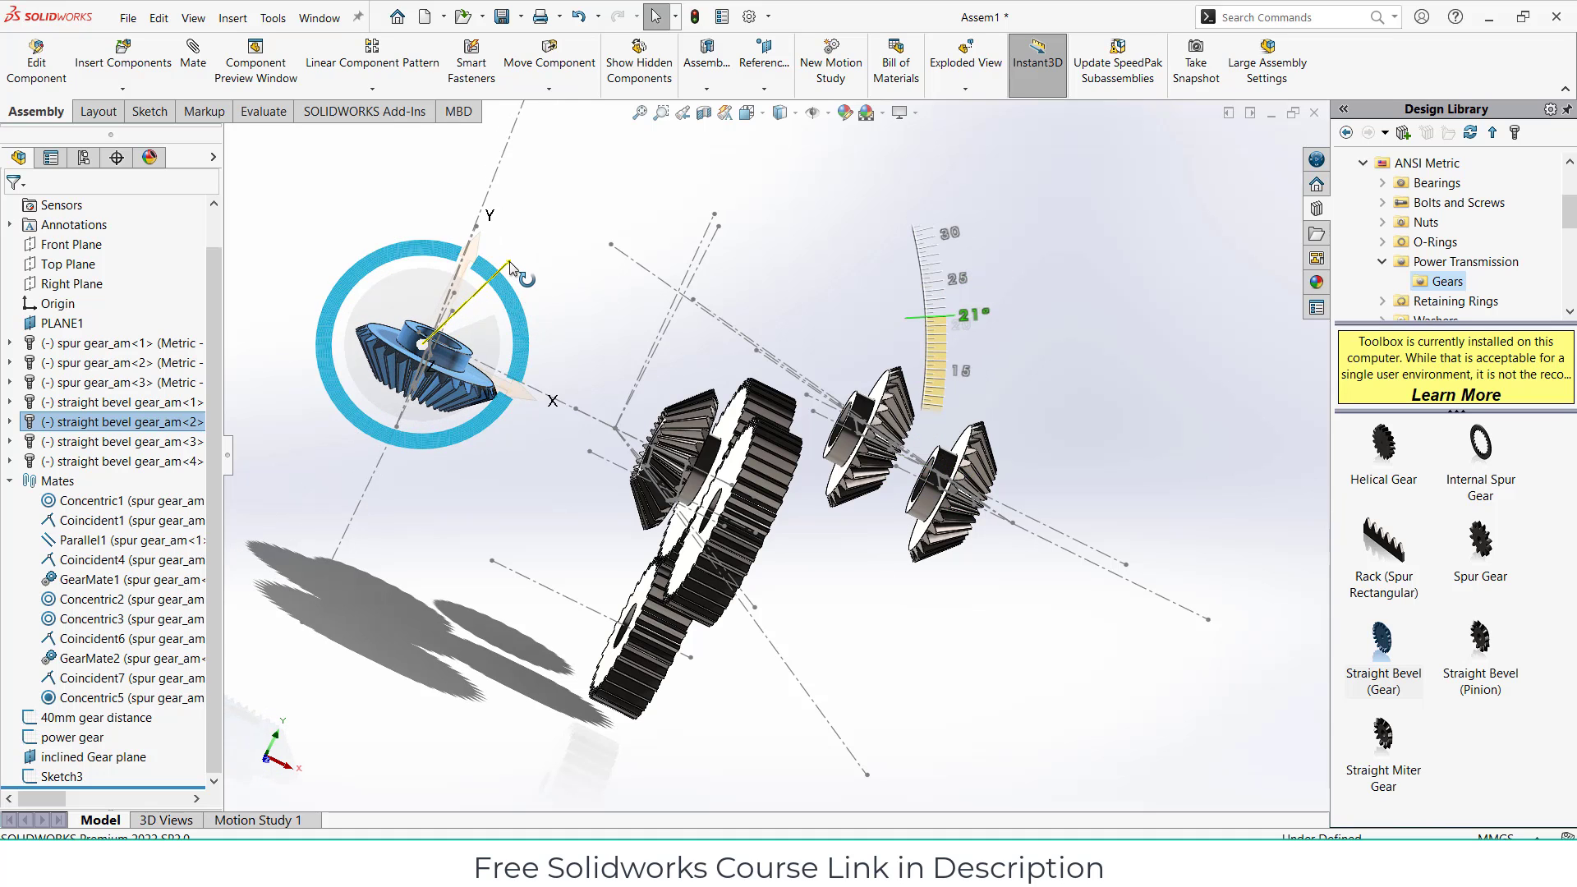
pyautogui.click(573, 310)
pyautogui.moveTo(573, 311); pyautogui.dragTo(379, 328, button='middle')
# Step: Add a coincident mate between the BasProSke apex points of the second and first bevel gears
pyautogui.click(193, 51)
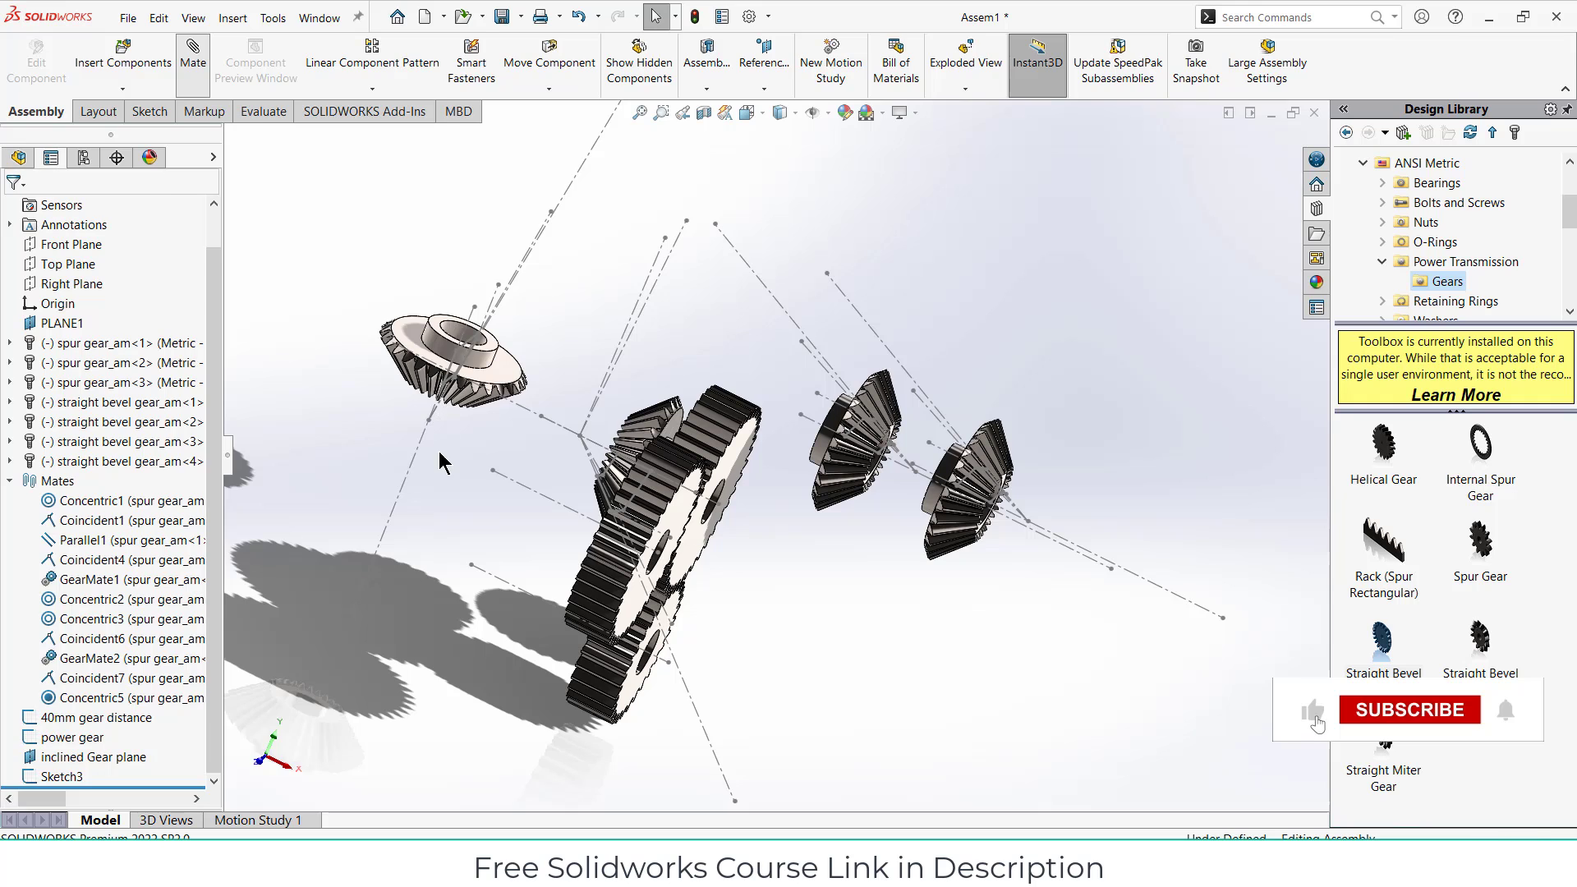
pyautogui.scroll(-5, 457, 436)
pyautogui.click(474, 422)
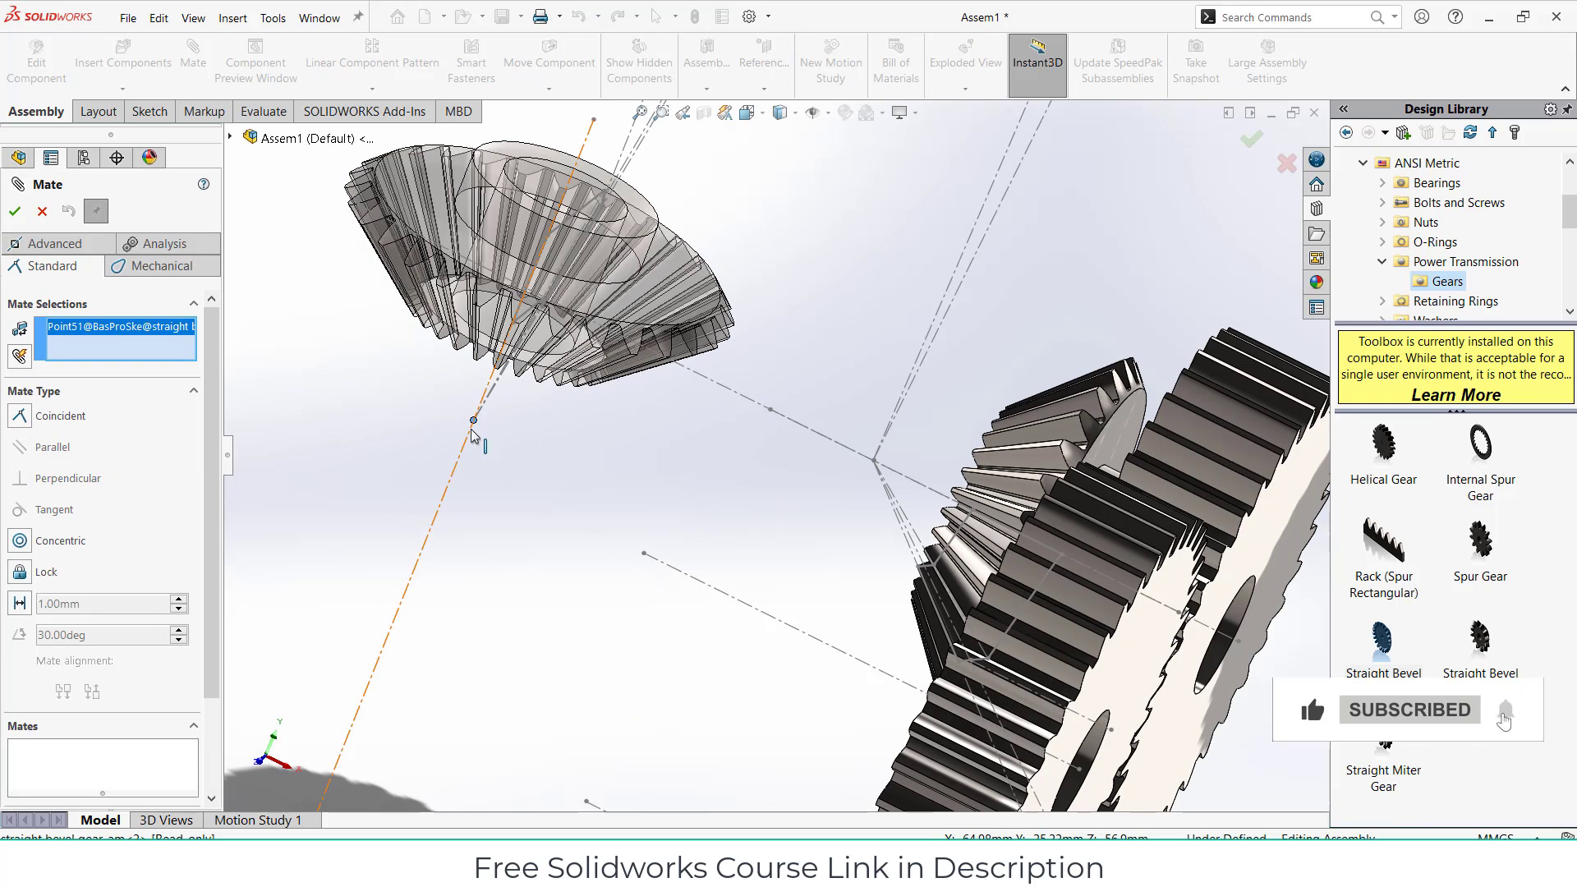
pyautogui.click(874, 461)
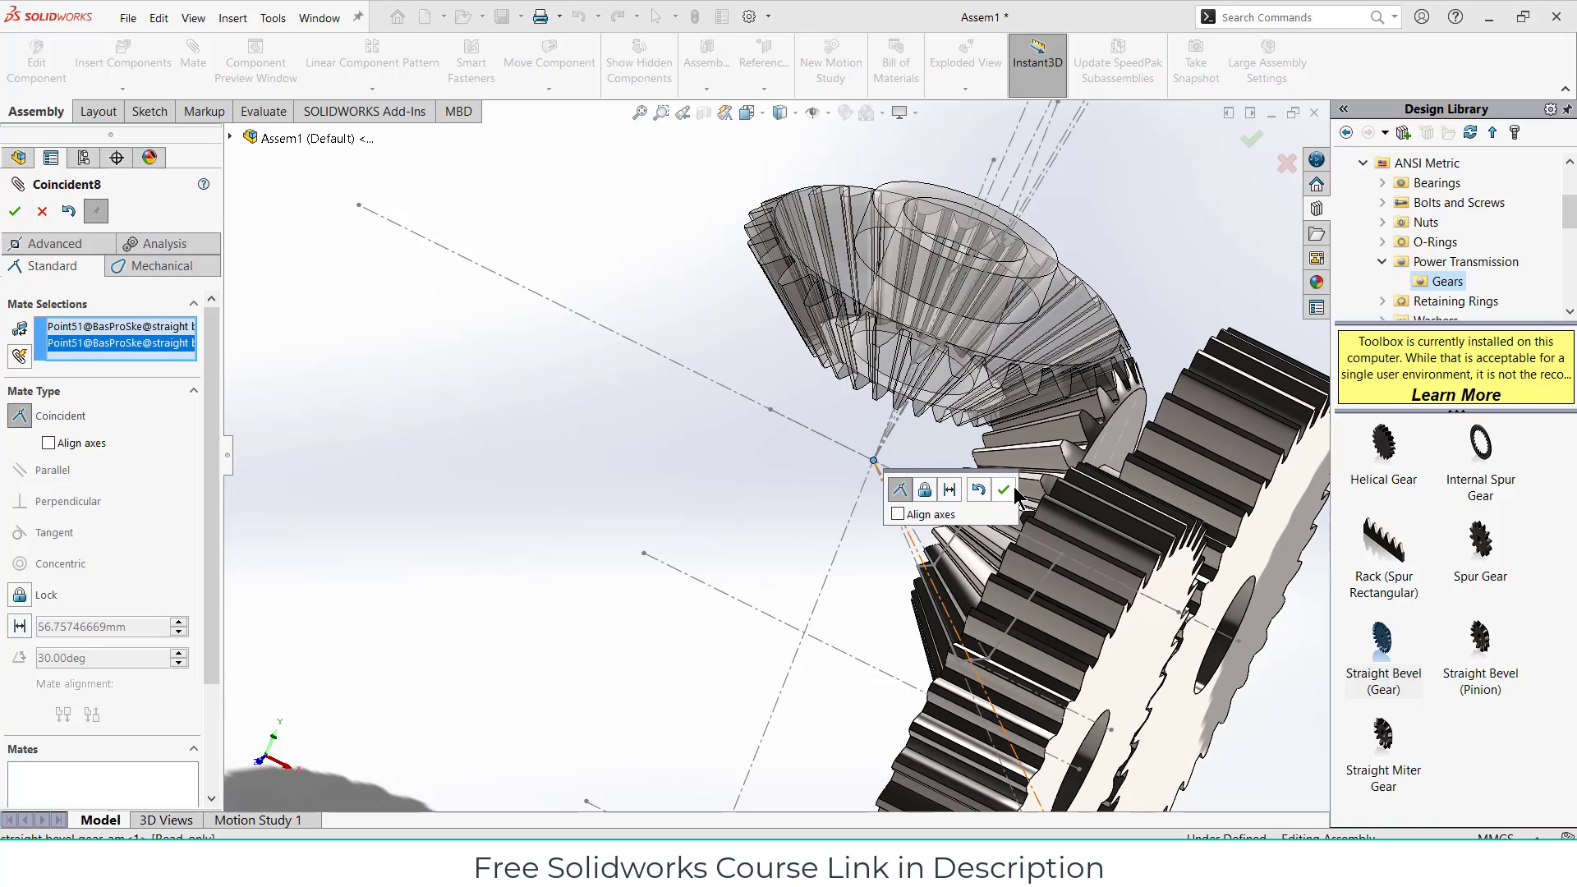
pyautogui.click(1006, 491)
# Step: Add a parallel mate to fix the second bevel gear's axis direction above the first bevel gear
pyautogui.moveTo(988, 370)
pyautogui.mouseDown(button='middle')
pyautogui.moveTo(909, 367)
pyautogui.moveTo(892, 349)
pyautogui.moveTo(923, 295)
pyautogui.moveTo(905, 476)
pyautogui.moveTo(984, 579)
pyautogui.mouseUp(button='middle')
pyautogui.scroll(3, 988, 331)
pyautogui.scroll(-3, 926, 319)
pyautogui.click(927, 316)
pyautogui.scroll(3, 936, 324)
pyautogui.click(915, 347)
pyautogui.scroll(-4, 657, 416)
pyautogui.moveTo(663, 415); pyautogui.dragTo(1113, 393, button='middle')
pyautogui.click(1167, 325)
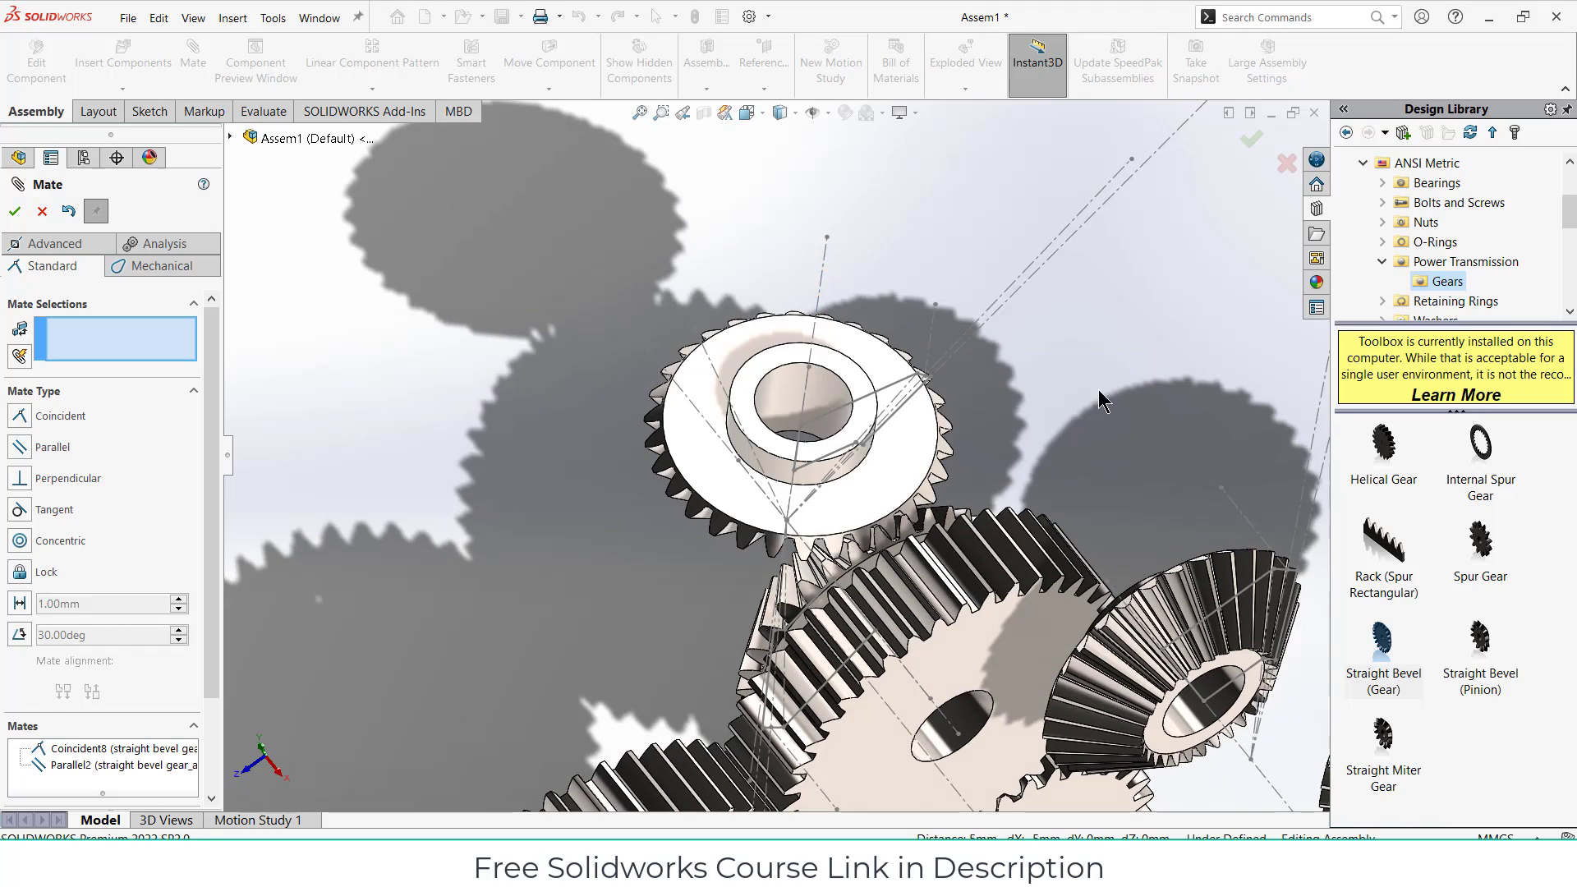
# Step: Rotate the second bevel gear slightly so its teeth fit between the teeth of the first bevel gear
pyautogui.scroll(-6, 834, 549)
pyautogui.scroll(-3, 830, 544)
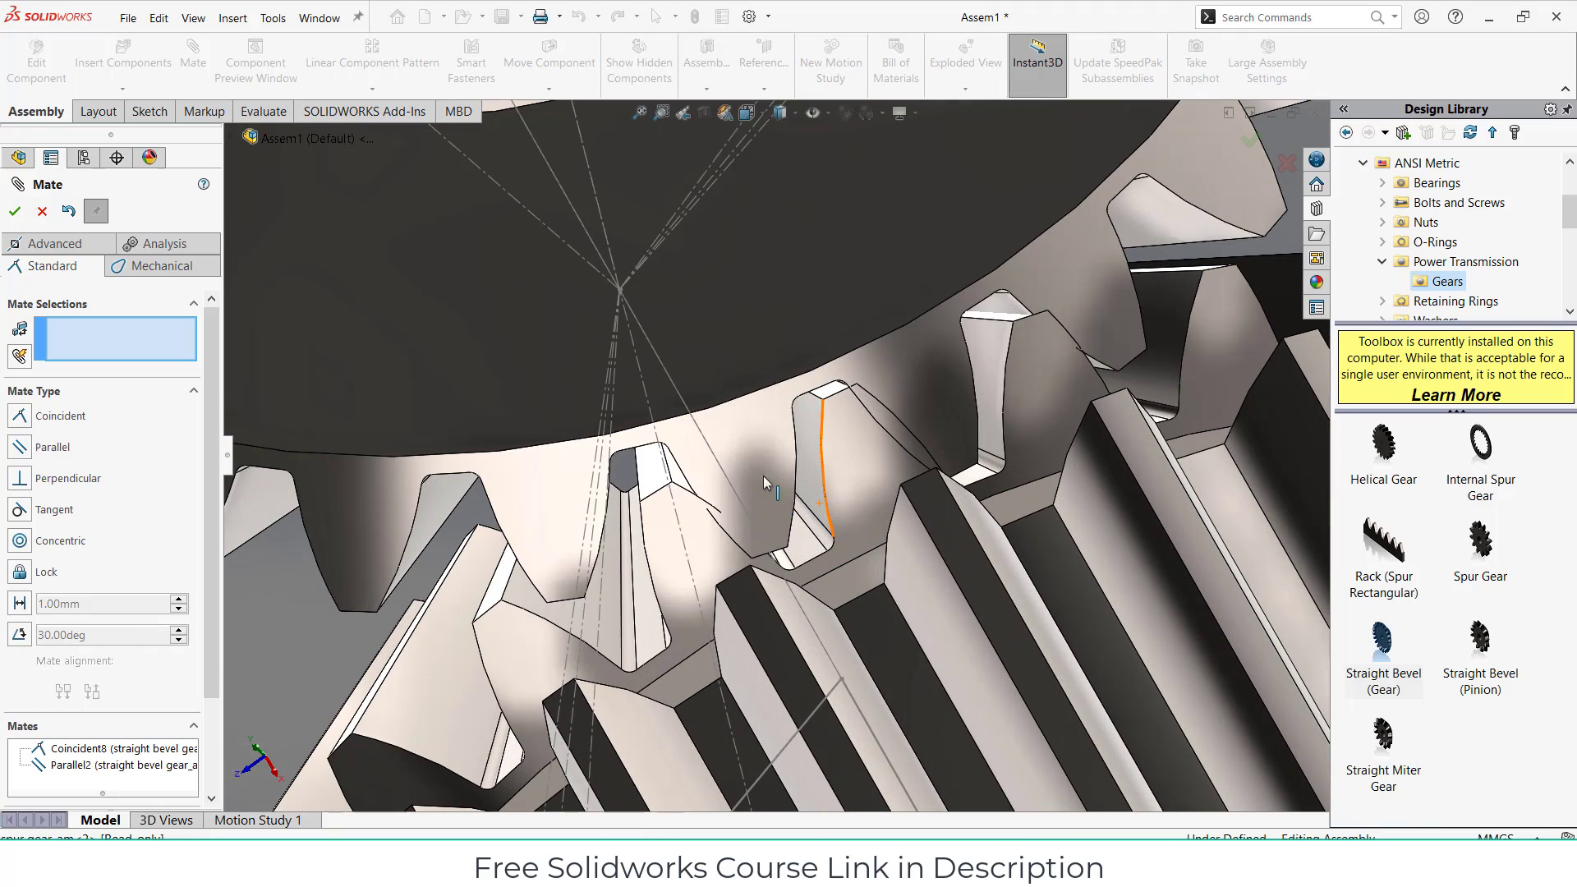
pyautogui.moveTo(761, 442); pyautogui.dragTo(784, 437)
pyautogui.scroll(5, 784, 440)
pyautogui.scroll(6, 780, 449)
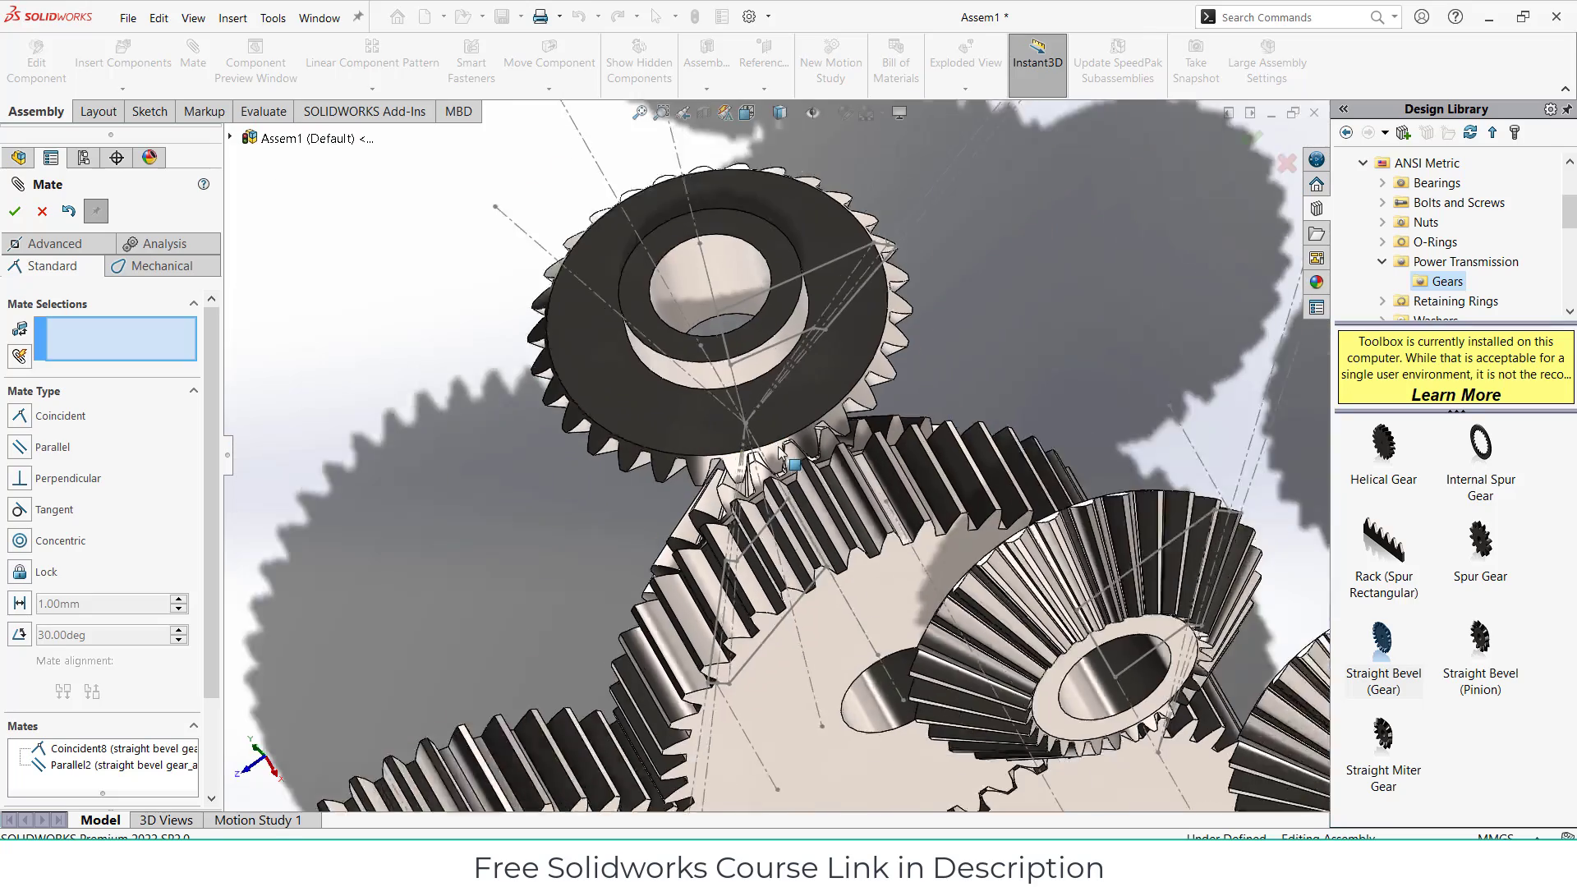
# Step: Add a gear mate between the hub edges of the two meshing bevel gears with a 15mm : 15mm ratio
pyautogui.moveTo(671, 493); pyautogui.dragTo(621, 351, button='middle')
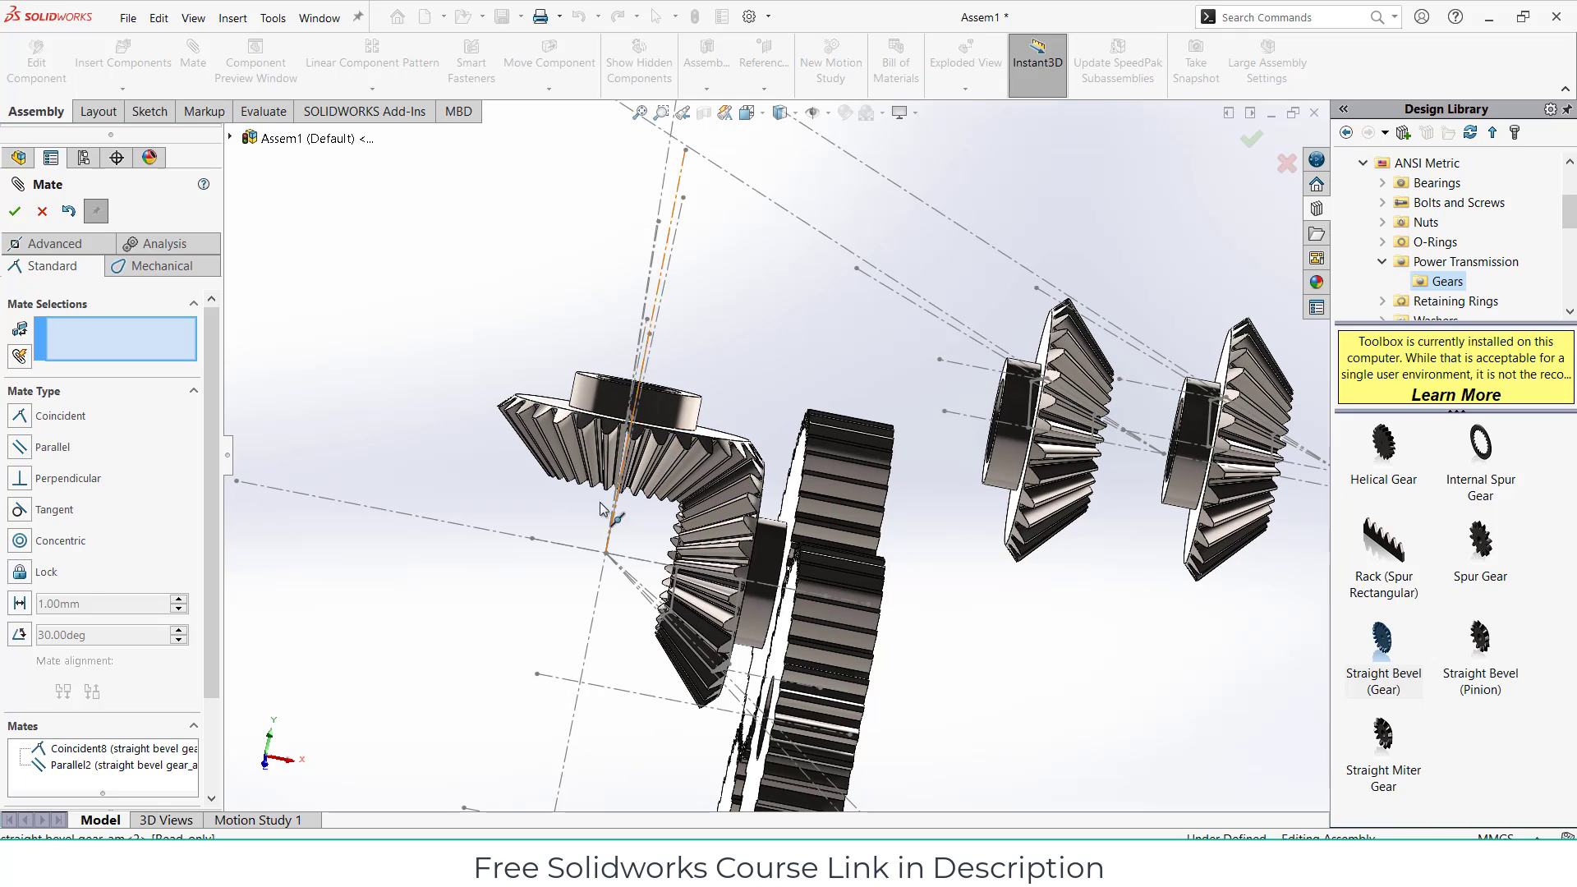
pyautogui.moveTo(717, 493); pyautogui.dragTo(611, 532, button='middle')
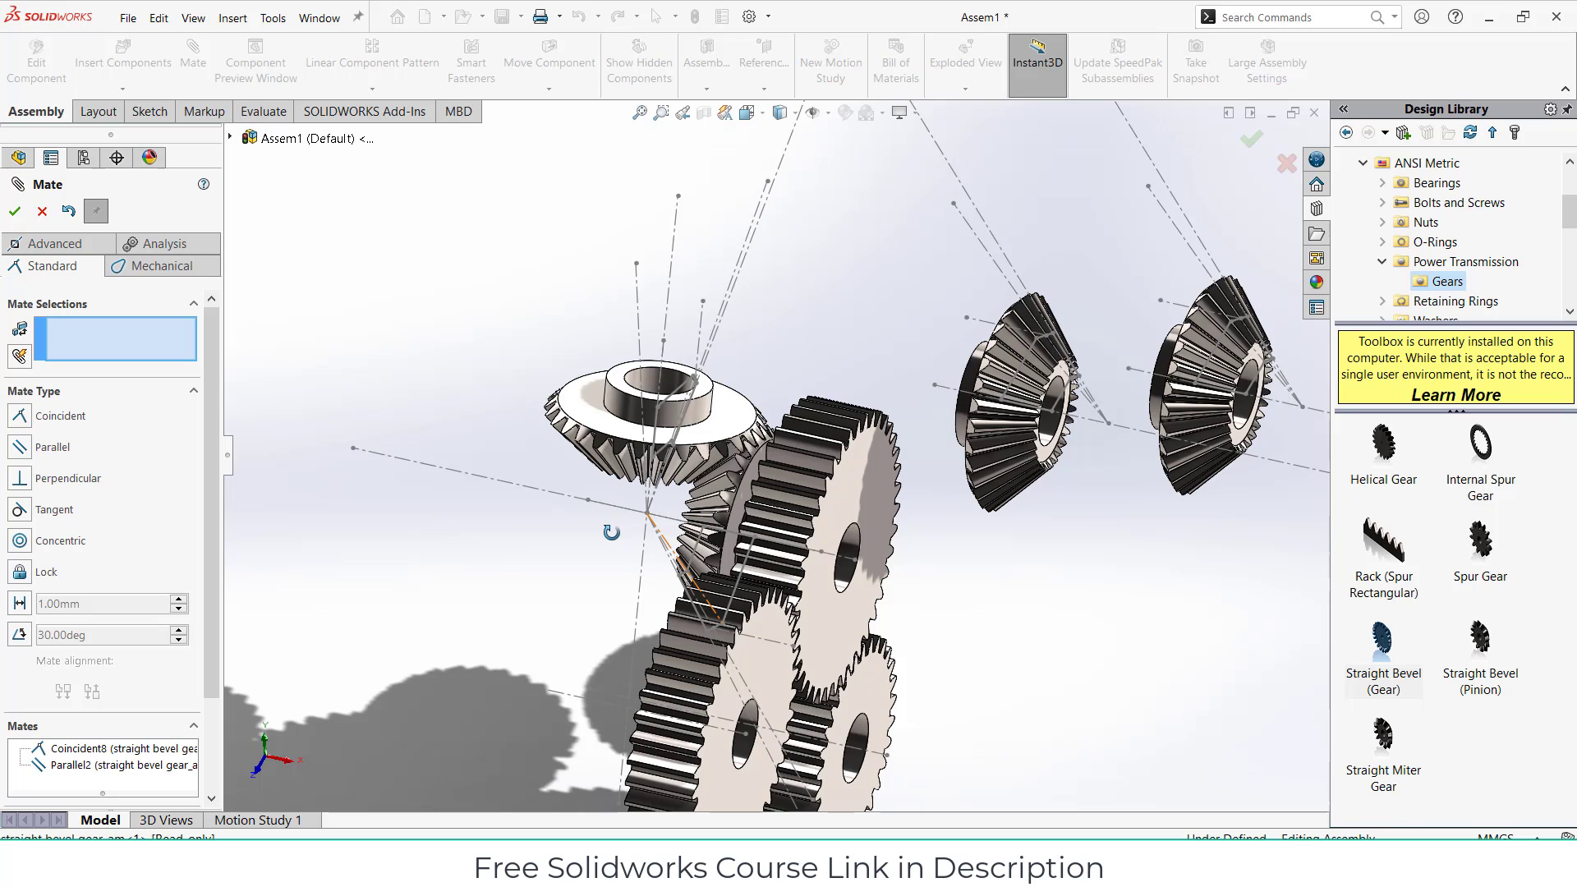
pyautogui.moveTo(653, 457)
pyautogui.mouseDown(button='middle')
pyautogui.moveTo(670, 498)
pyautogui.moveTo(660, 477)
pyautogui.mouseUp(button='middle')
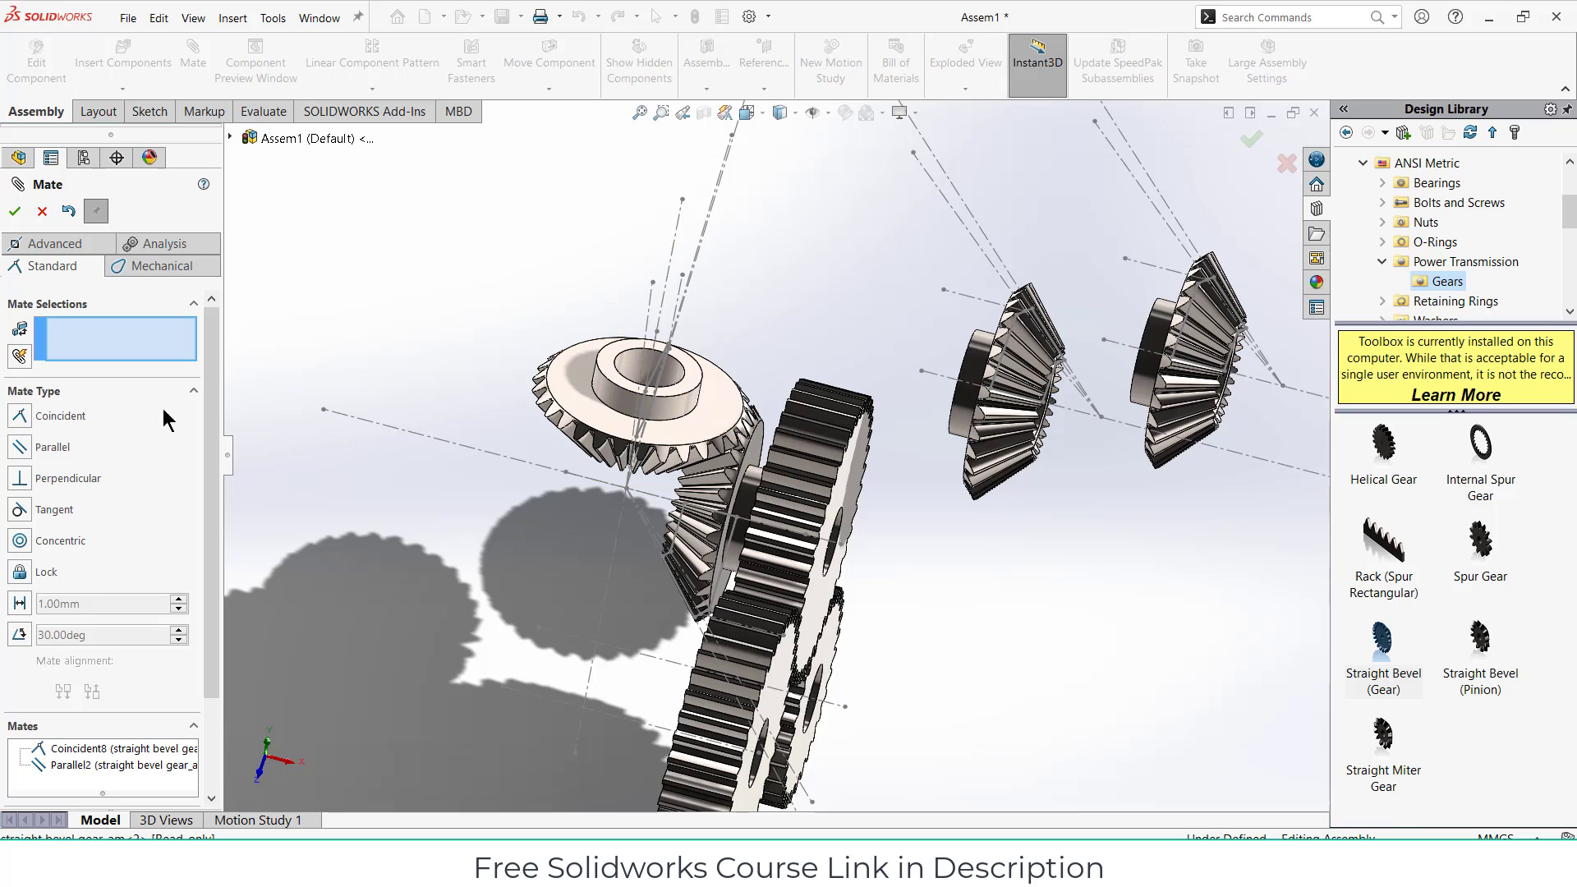
pyautogui.click(165, 276)
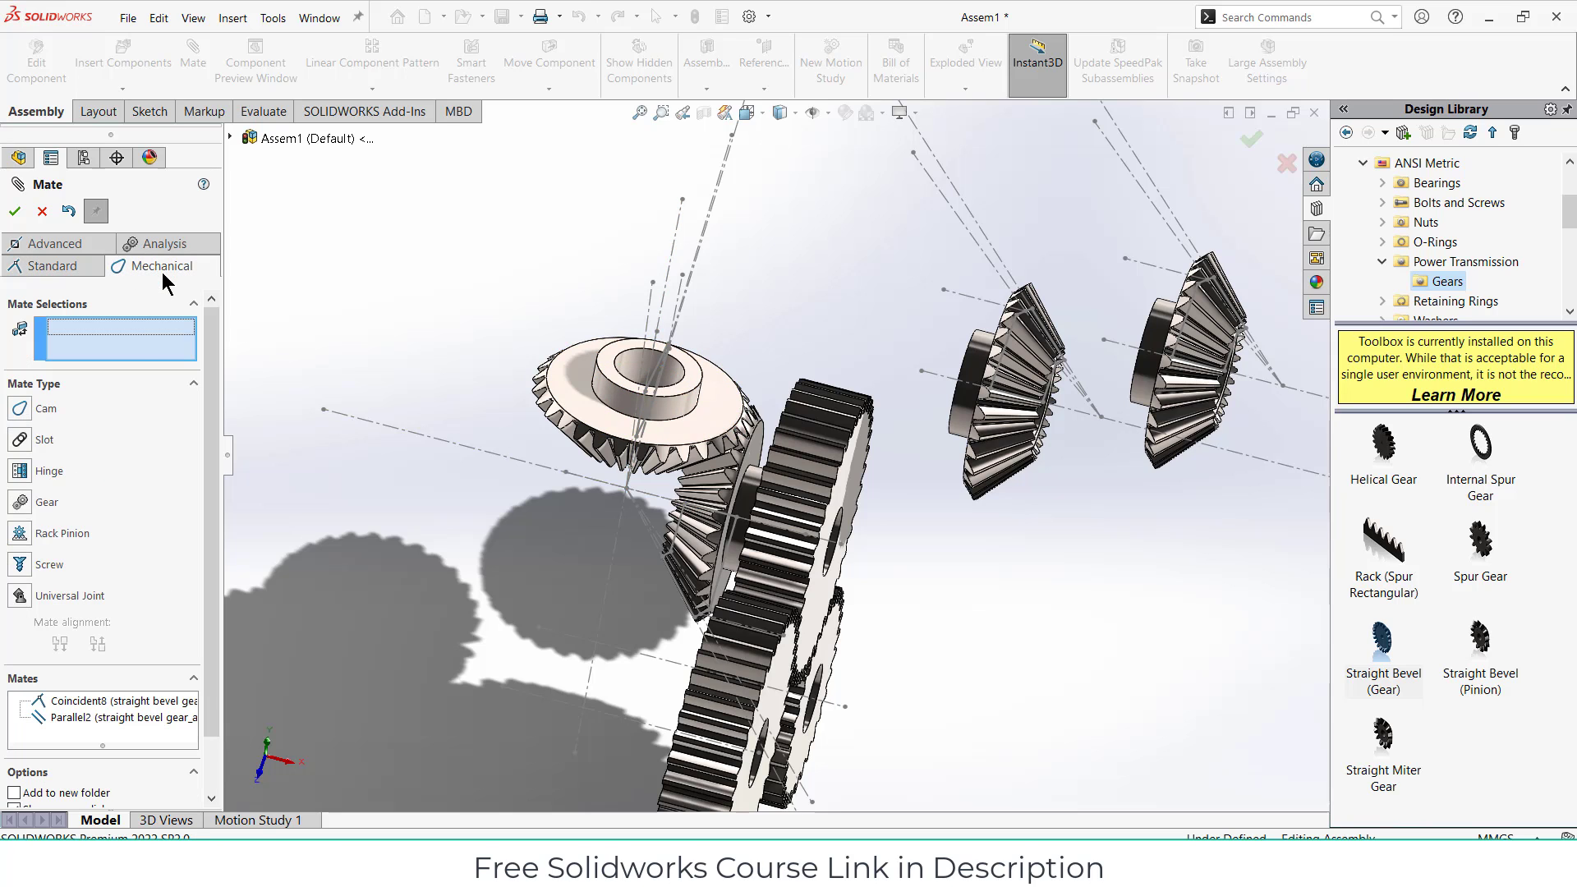
pyautogui.click(20, 503)
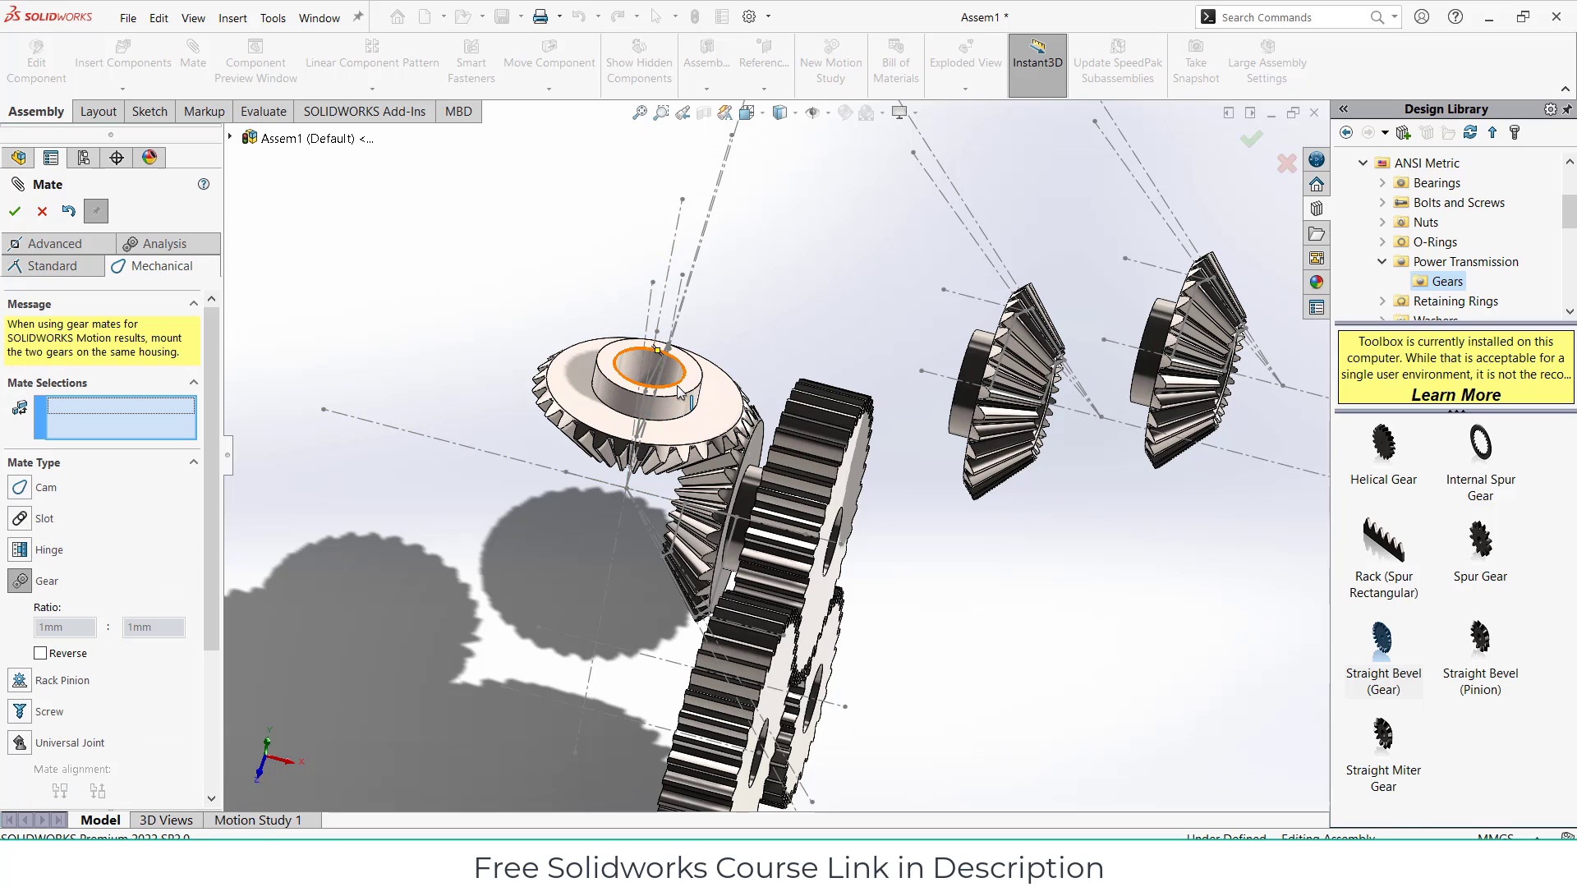
pyautogui.click(681, 392)
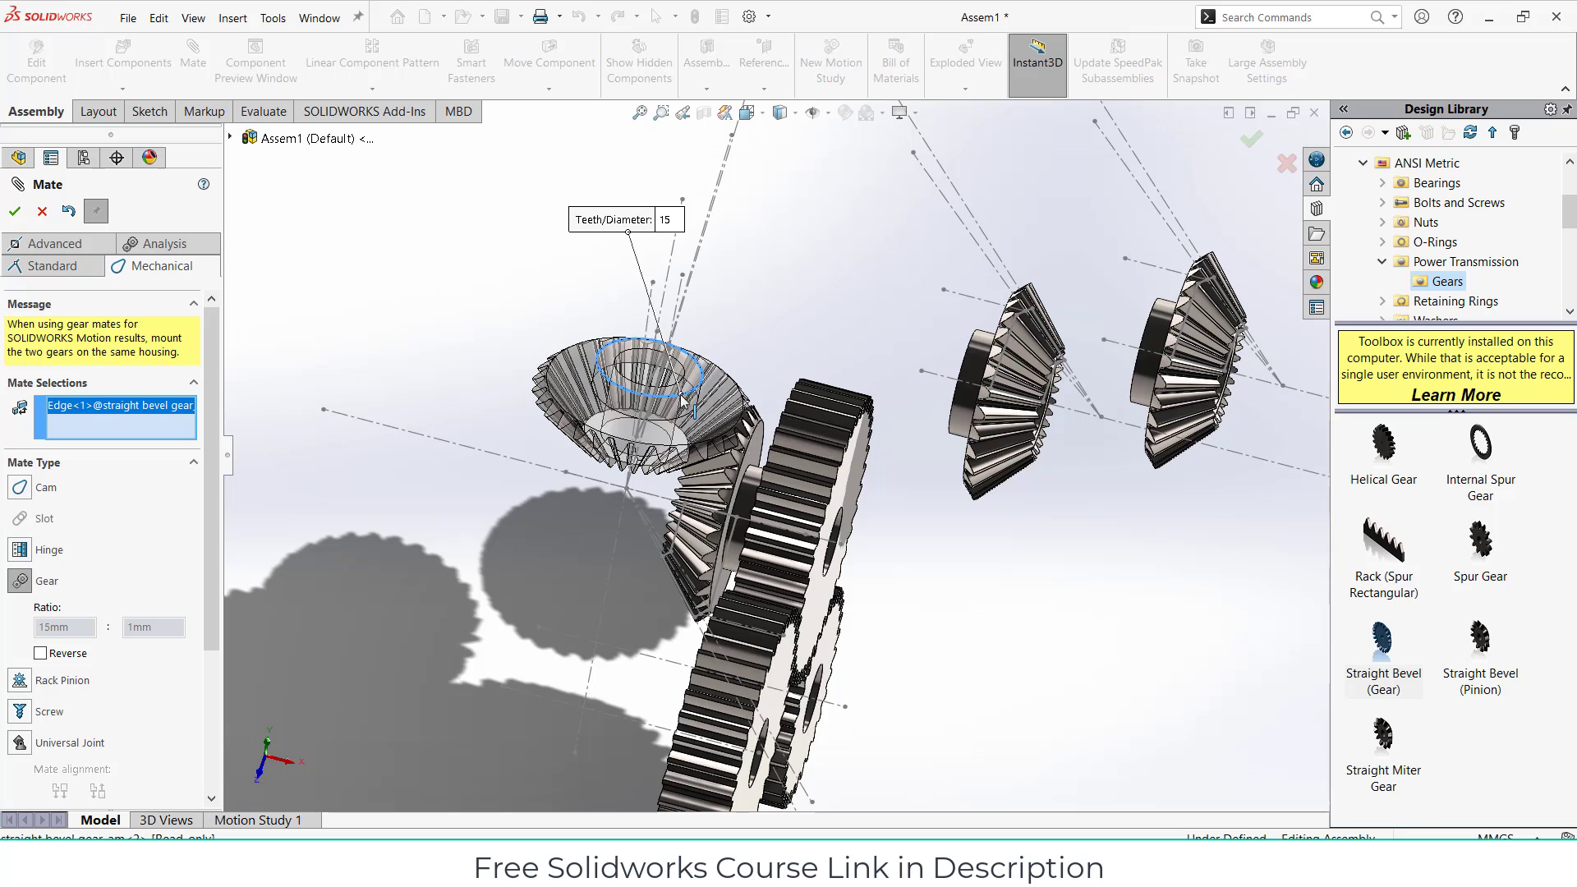
pyautogui.click(749, 480)
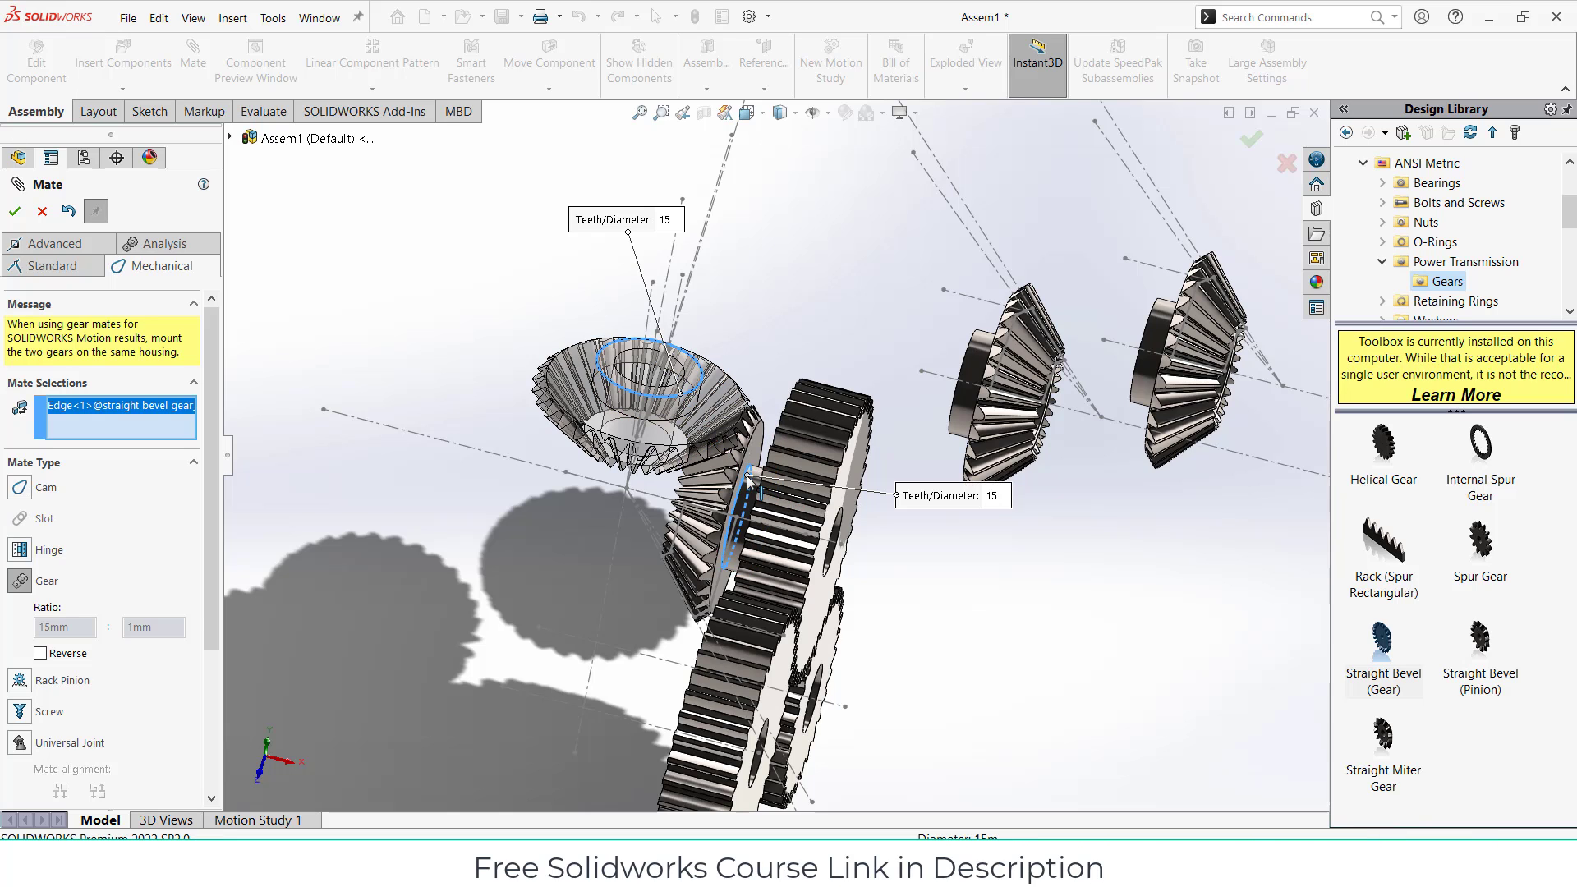
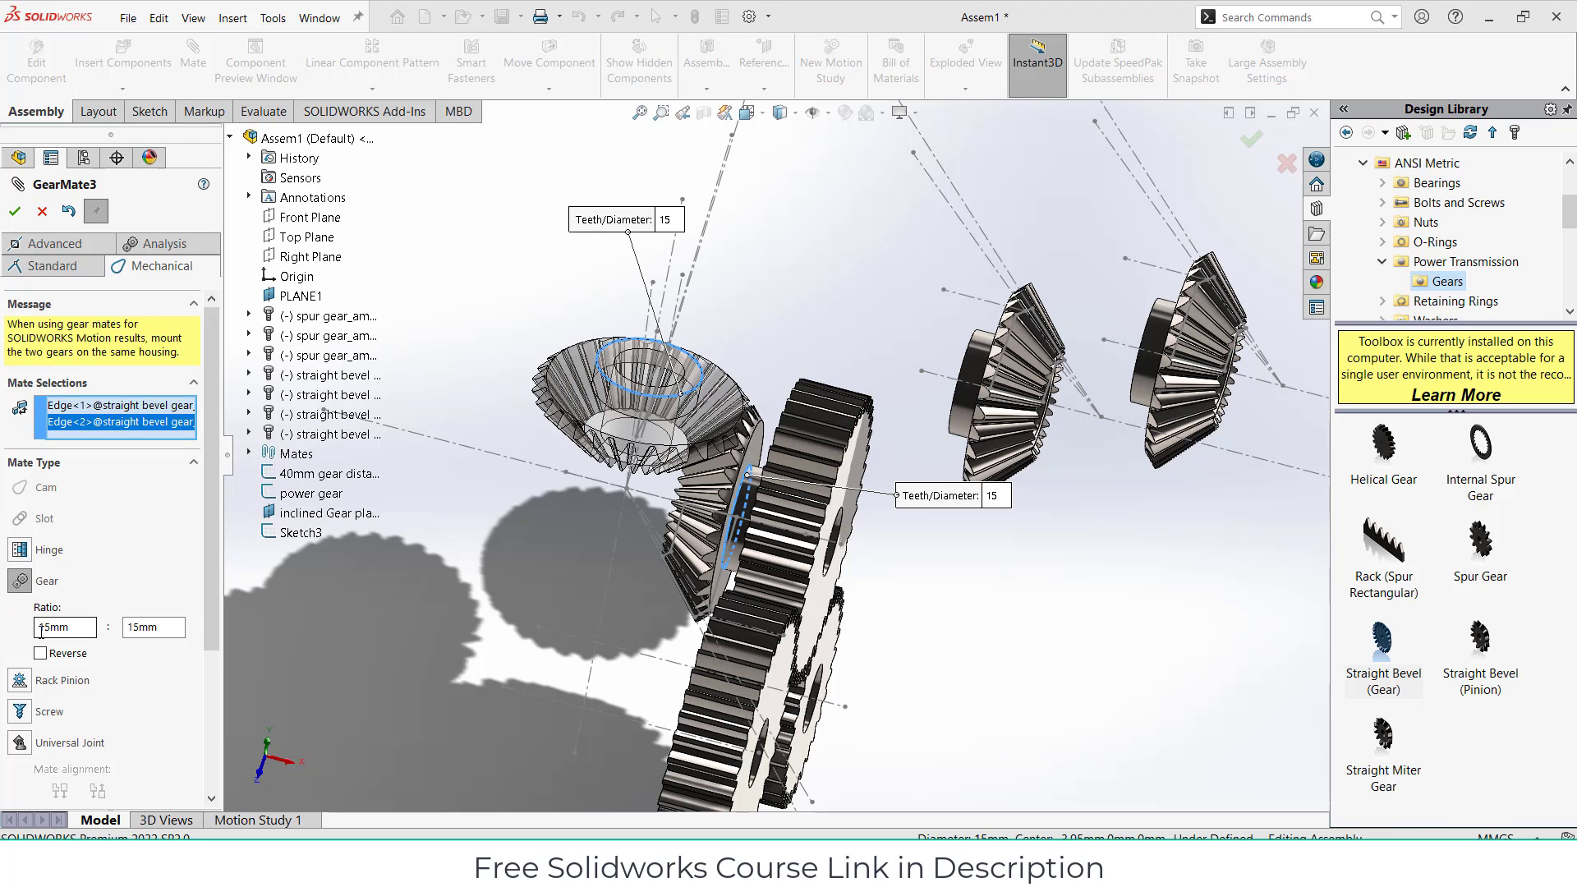
pyautogui.click(14, 212)
# Step: Turn the small spur gear to check the motion of the gear train, and finish mating
pyautogui.moveTo(599, 432); pyautogui.dragTo(687, 471, button='middle')
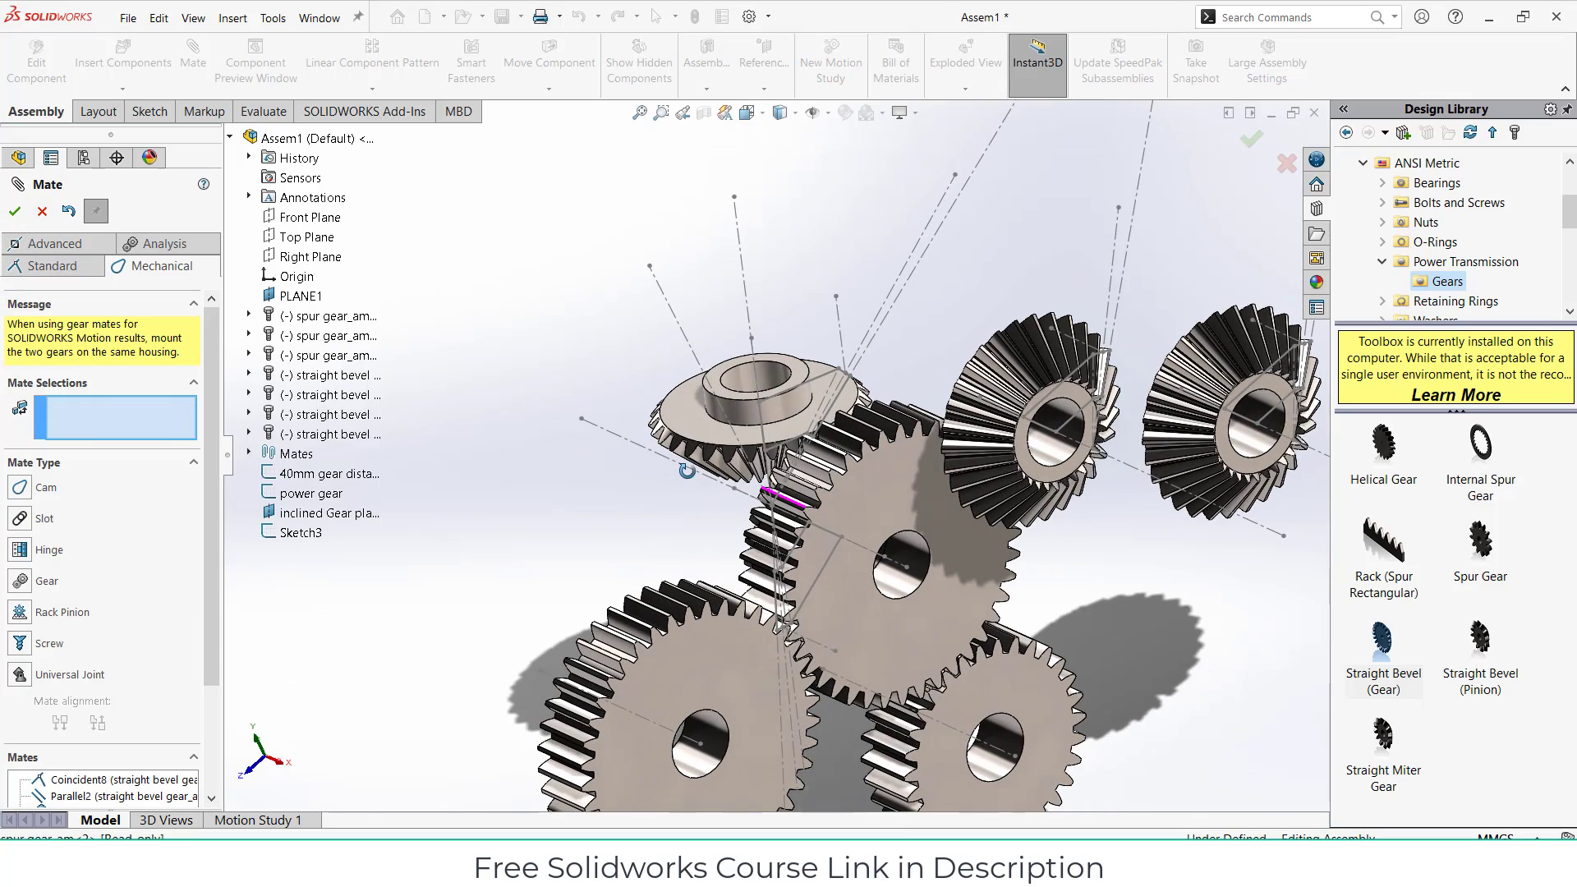
pyautogui.moveTo(978, 694); pyautogui.dragTo(1050, 718)
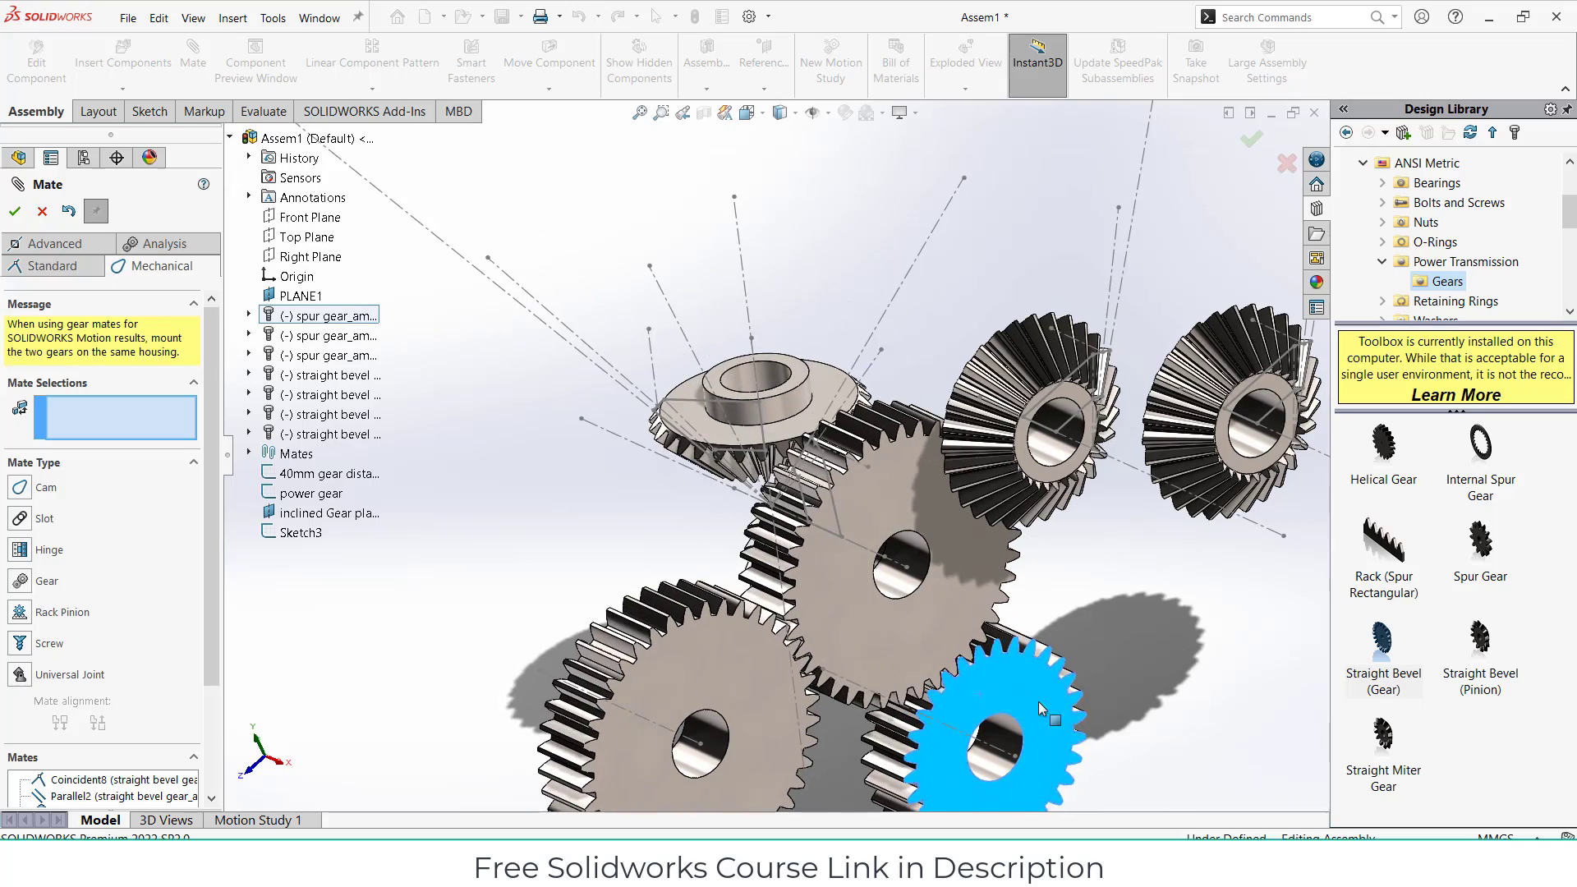
pyautogui.click(14, 211)
pyautogui.scroll(3, 786, 486)
pyautogui.moveTo(787, 486); pyautogui.dragTo(847, 478, button='middle')
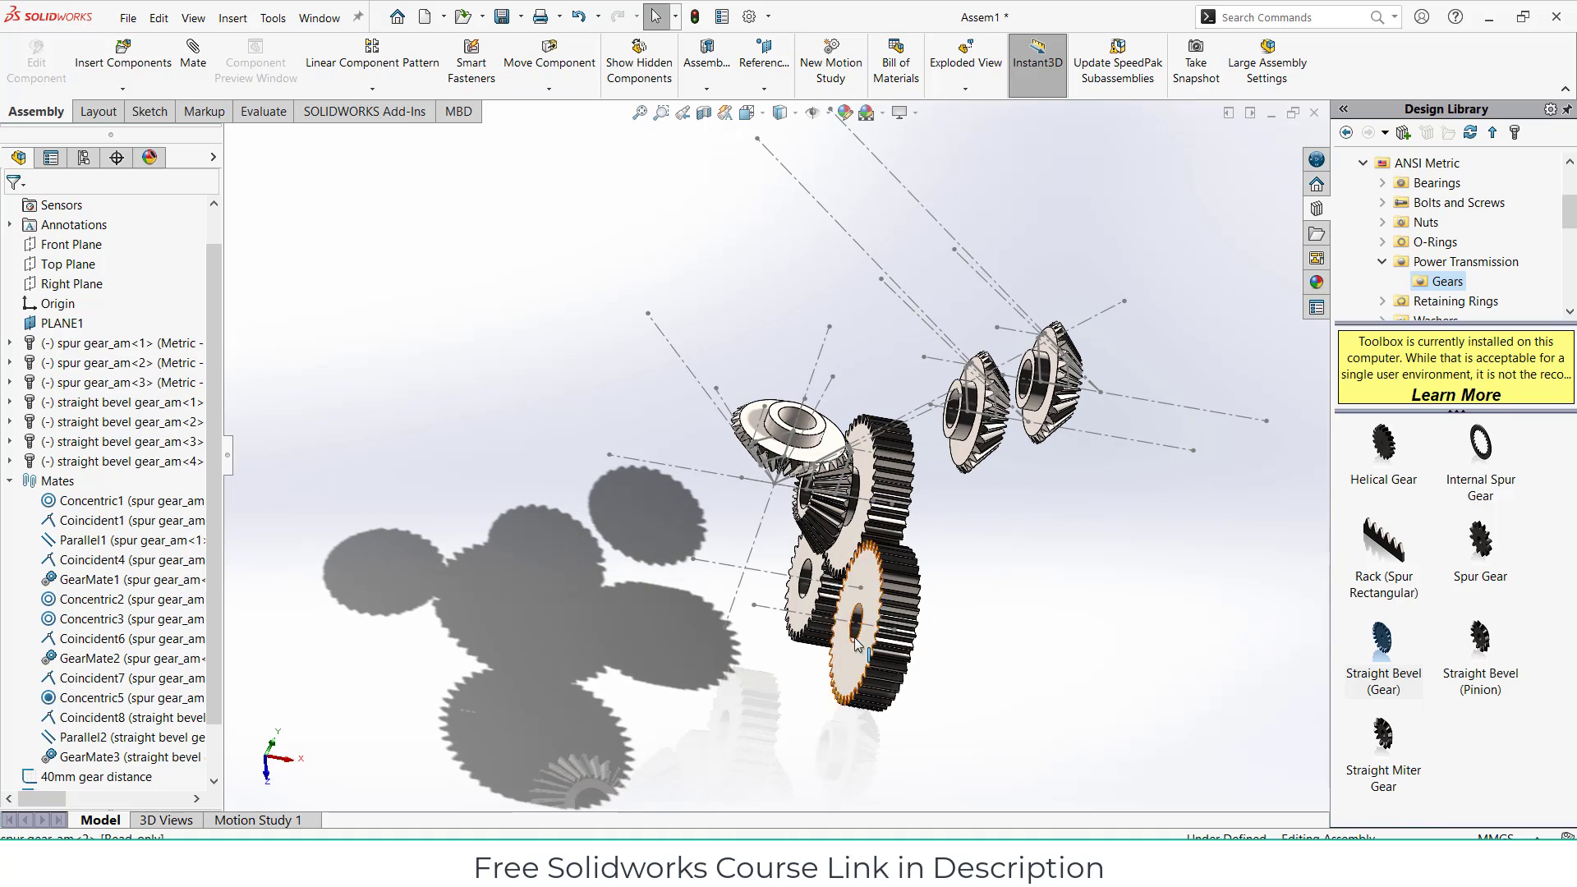
pyautogui.moveTo(981, 520)
pyautogui.mouseDown(button='middle')
pyautogui.moveTo(922, 513)
pyautogui.moveTo(1093, 522)
pyautogui.mouseUp(button='middle')
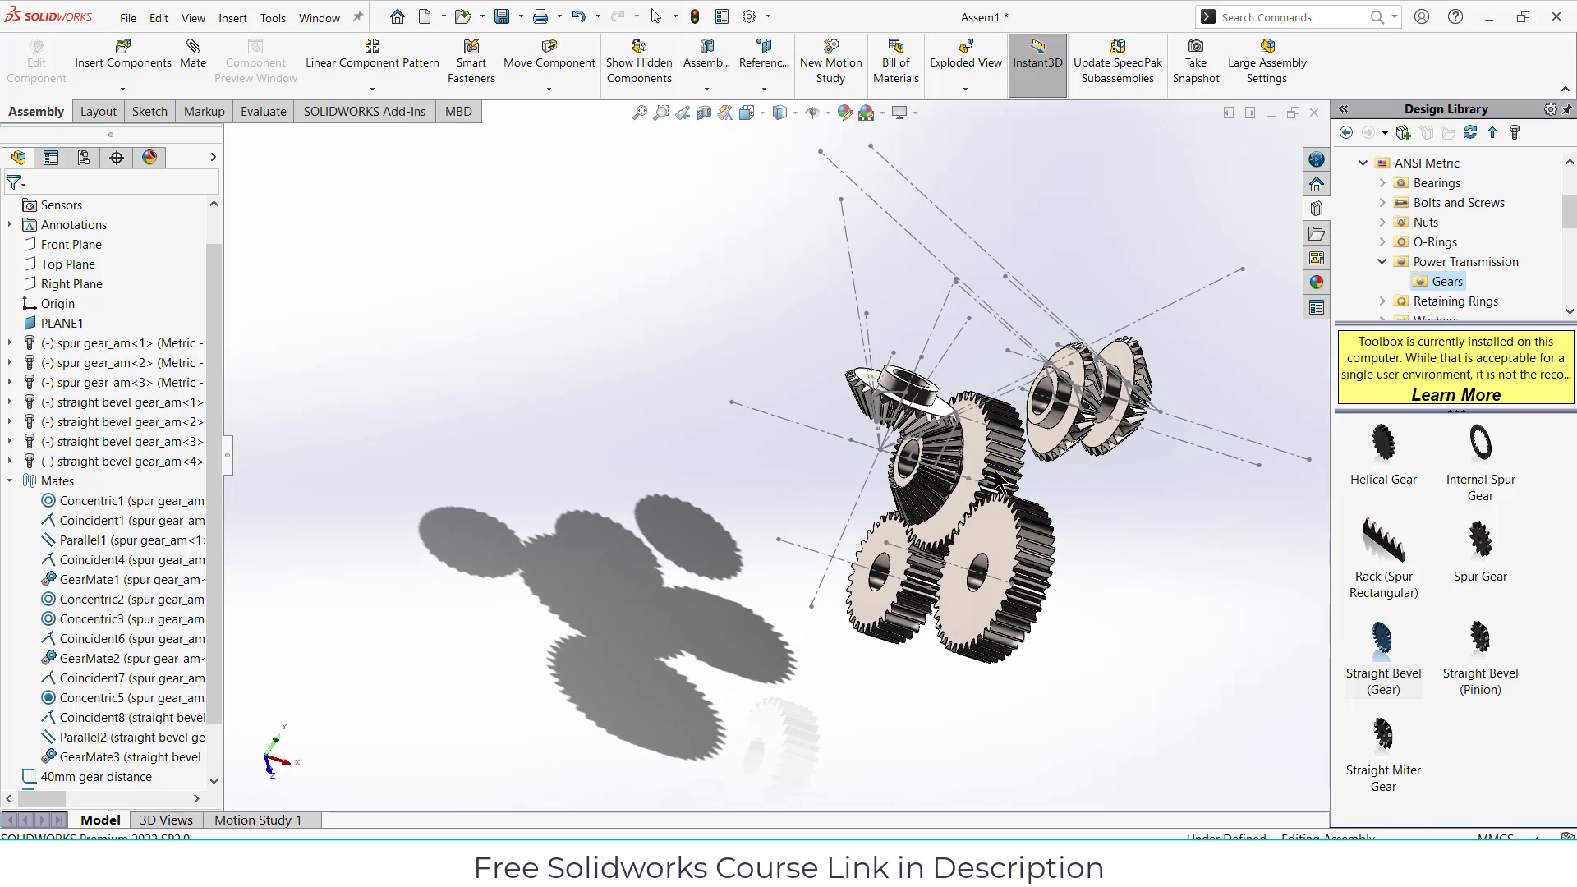
pyautogui.click(387, 87)
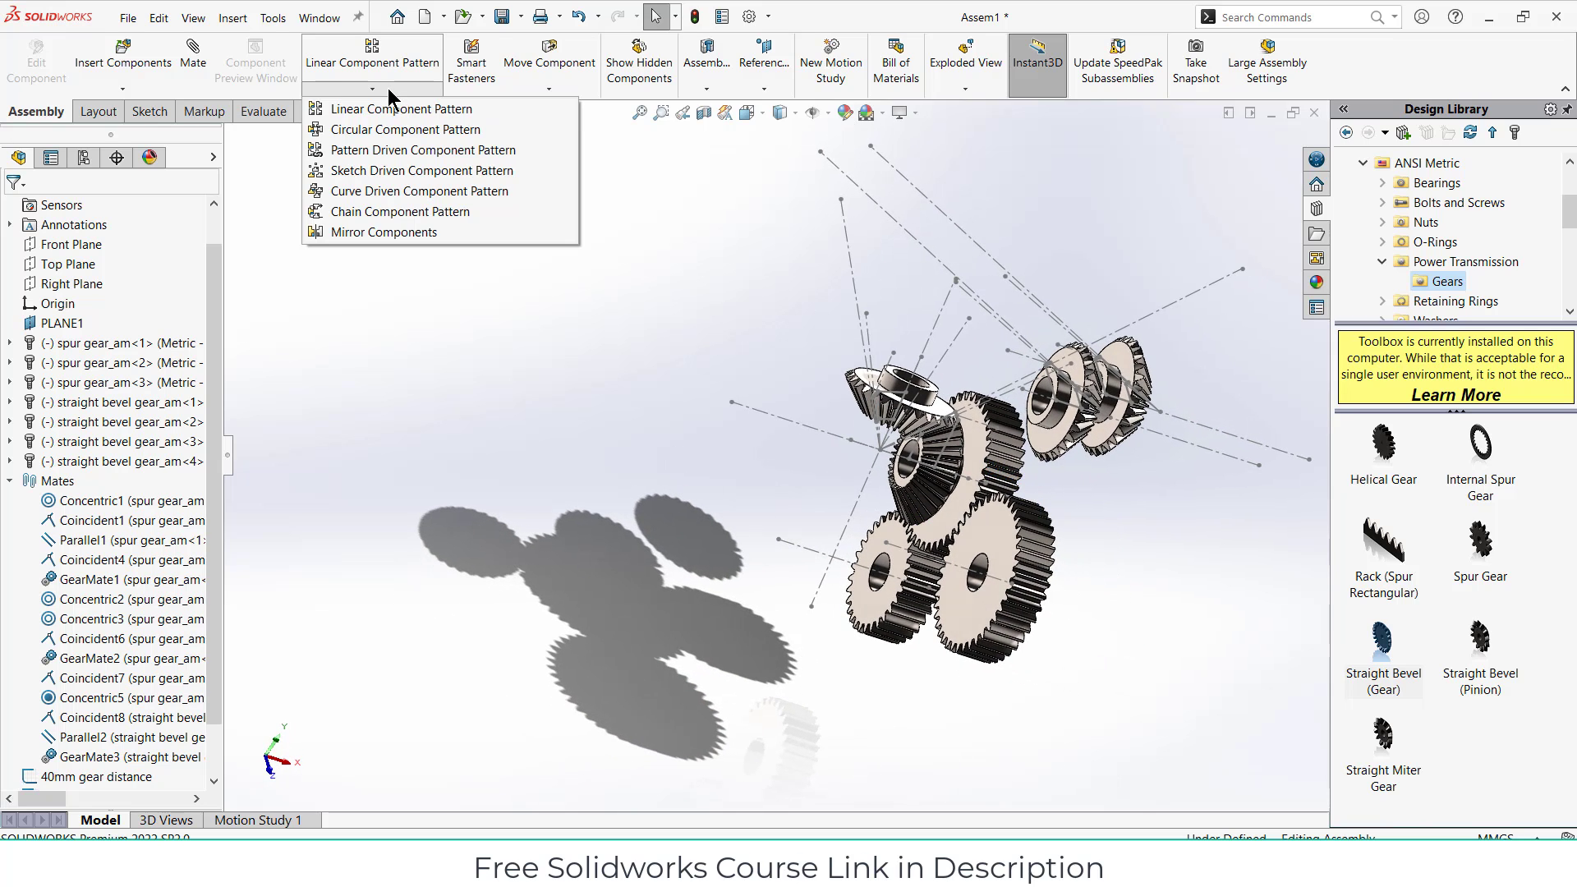
pyautogui.click(553, 47)
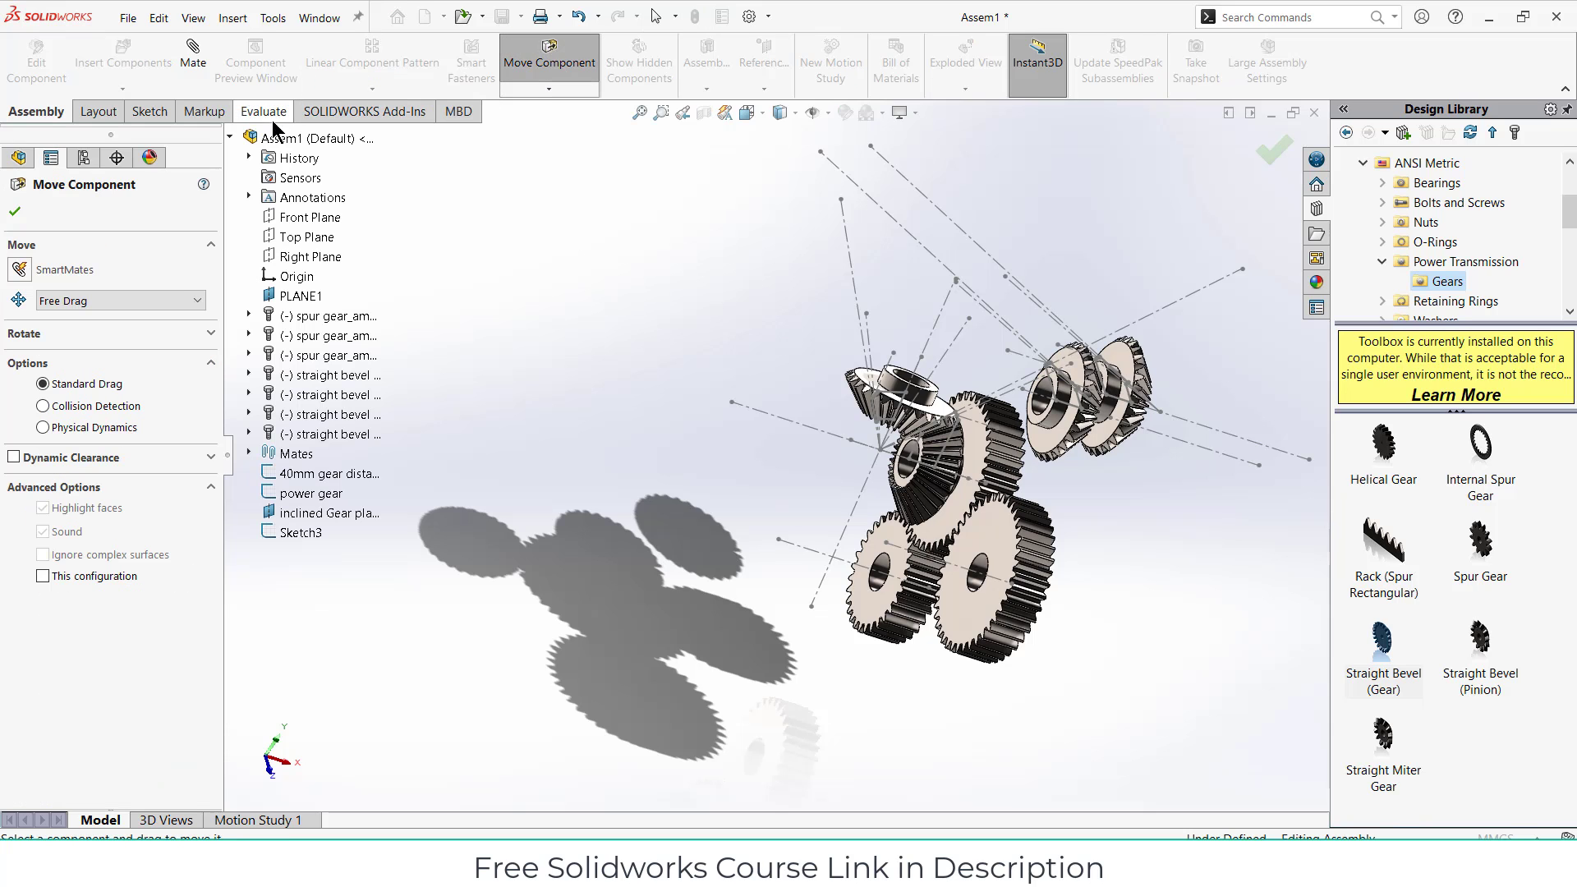
pyautogui.click(308, 216)
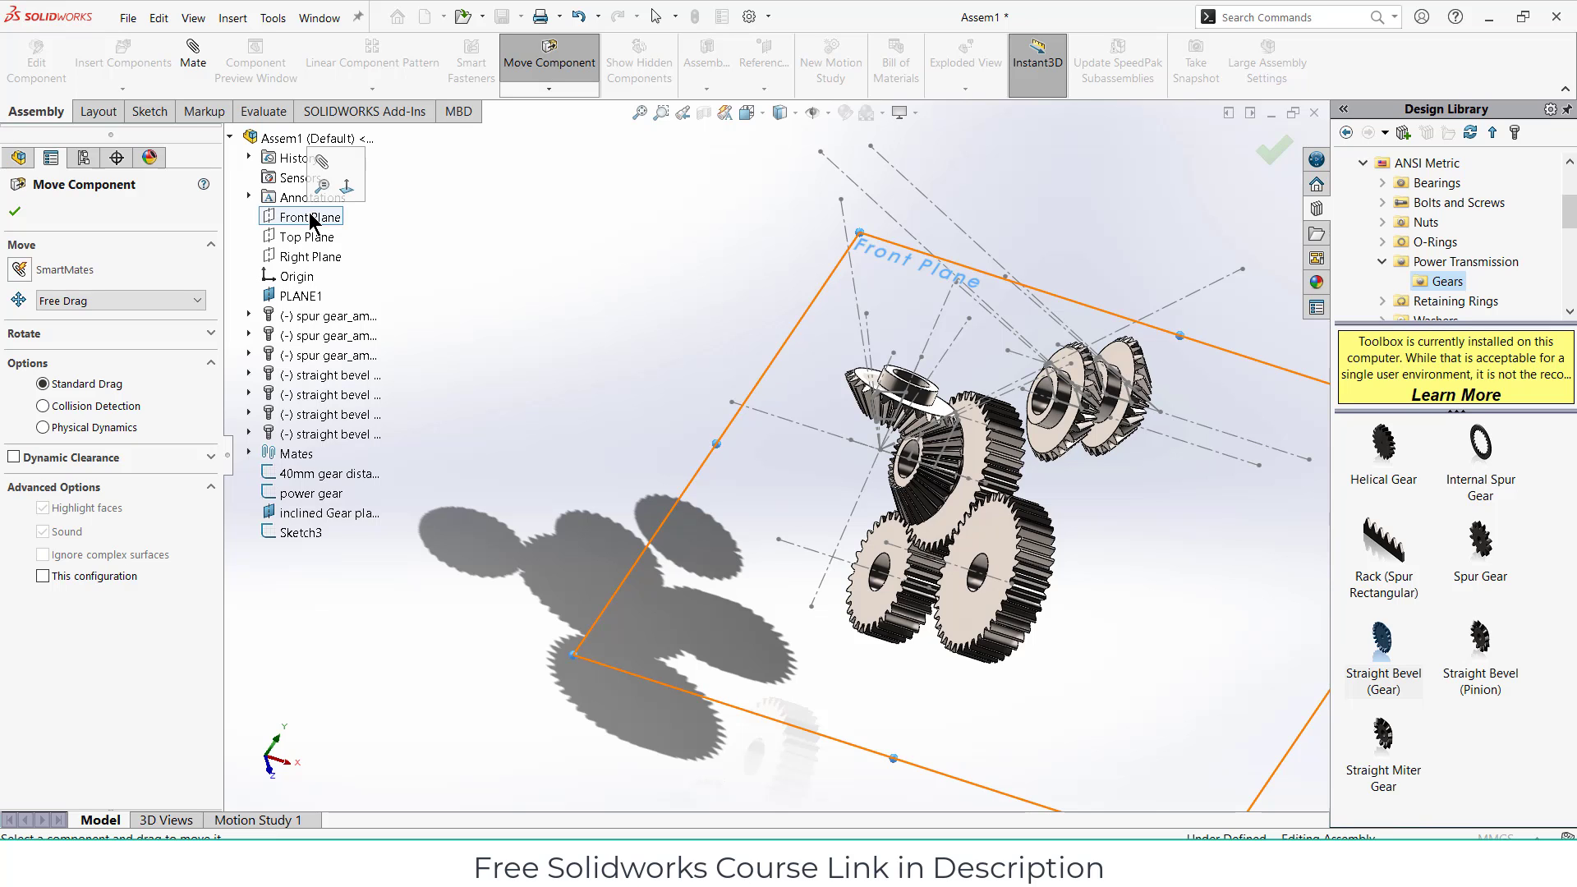
pyautogui.click(16, 212)
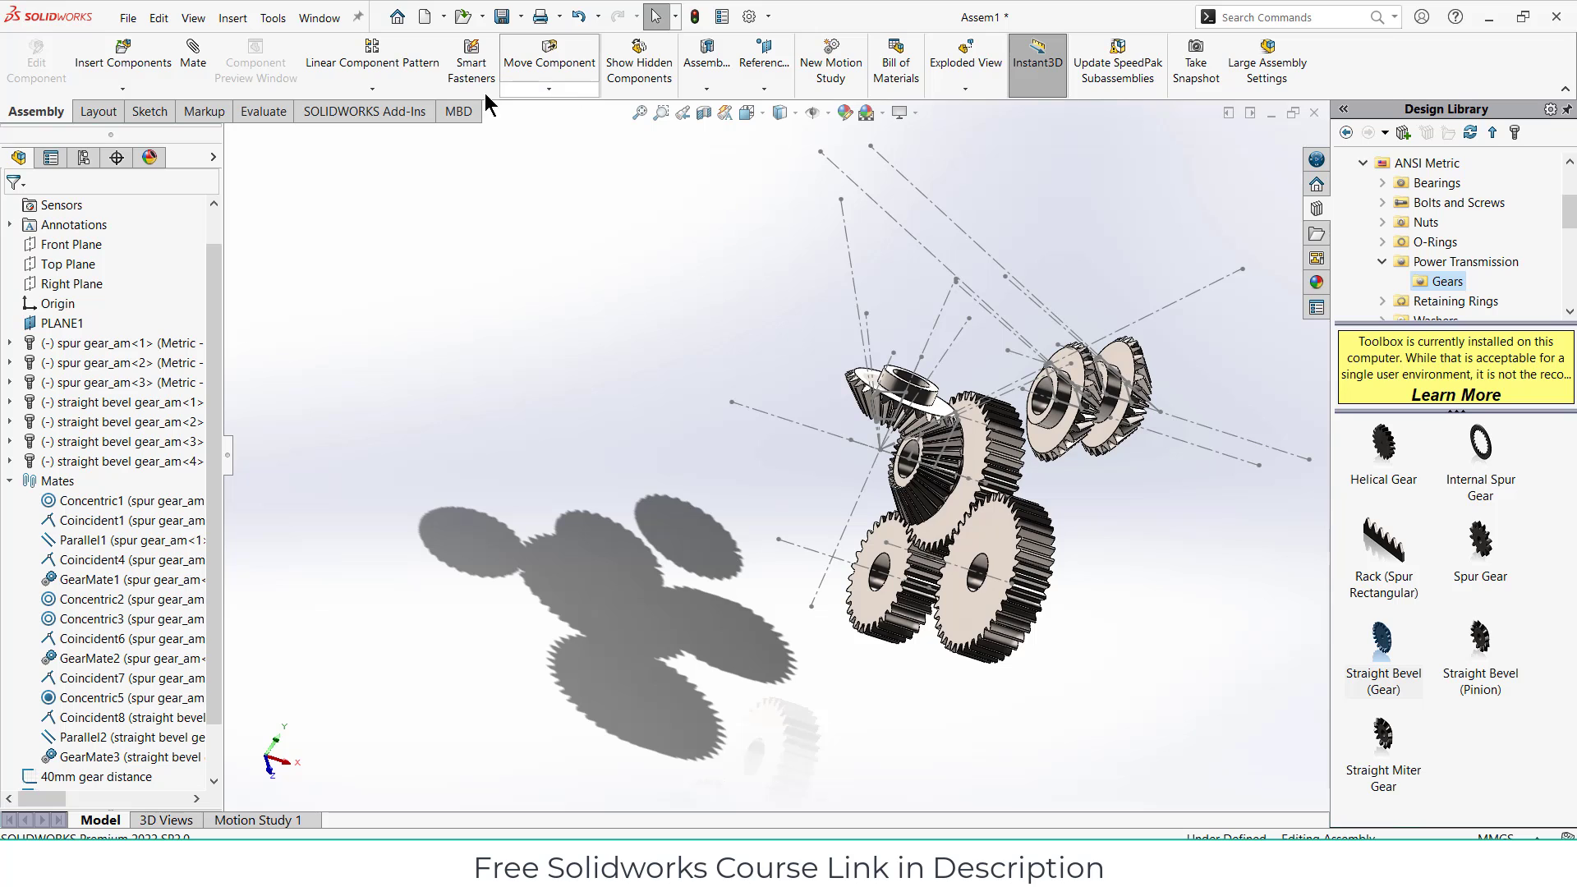
# Step: Start mirroring components with the Front Plane as the mirror plane
pyautogui.click(388, 90)
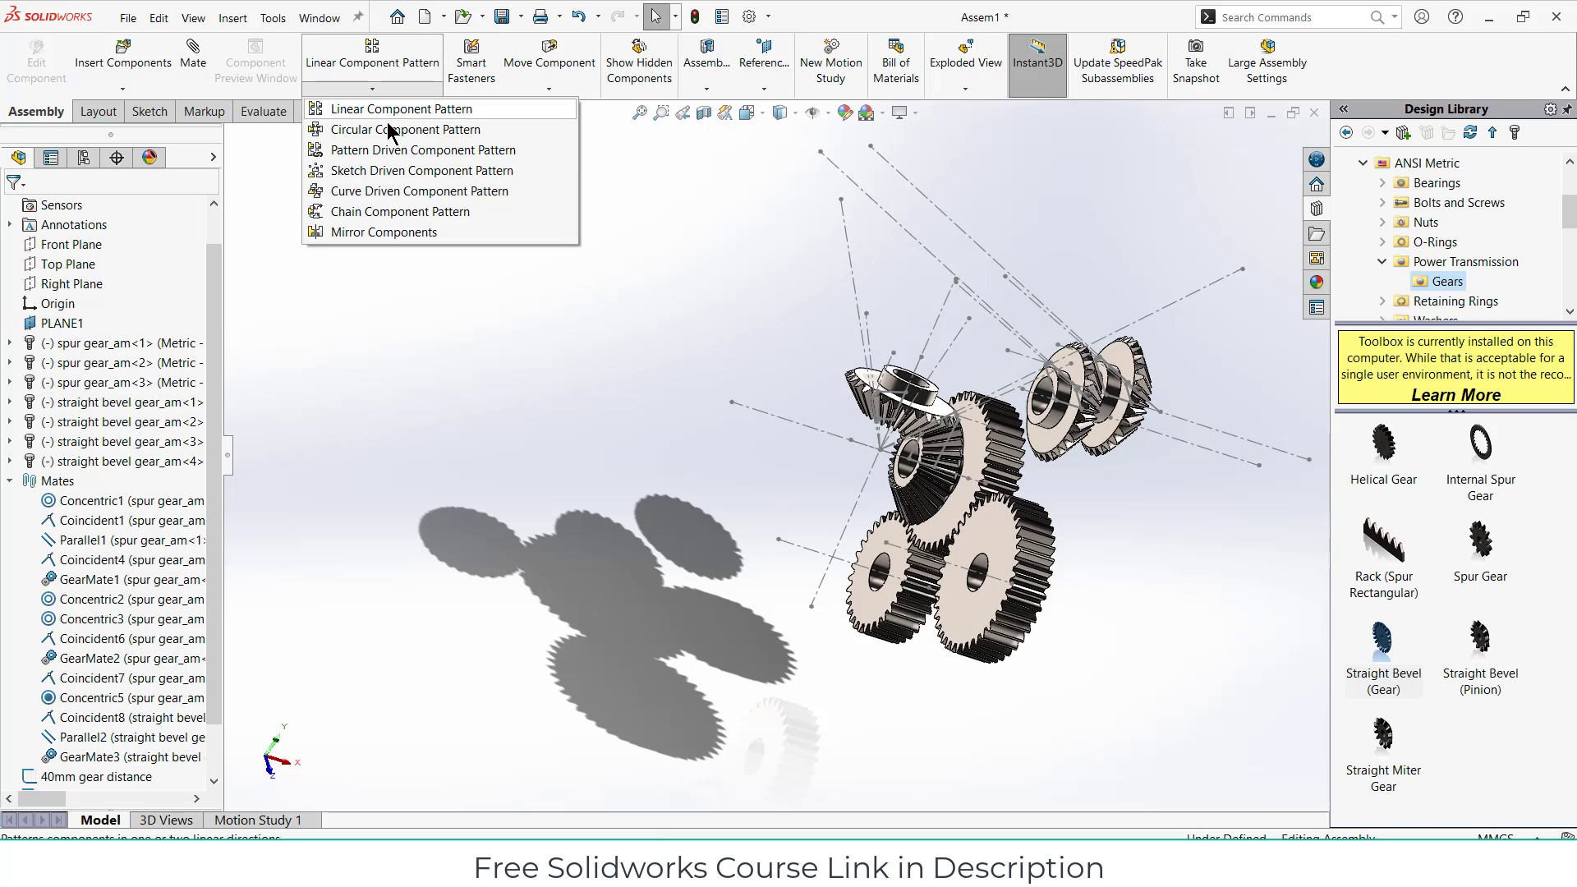
pyautogui.click(389, 233)
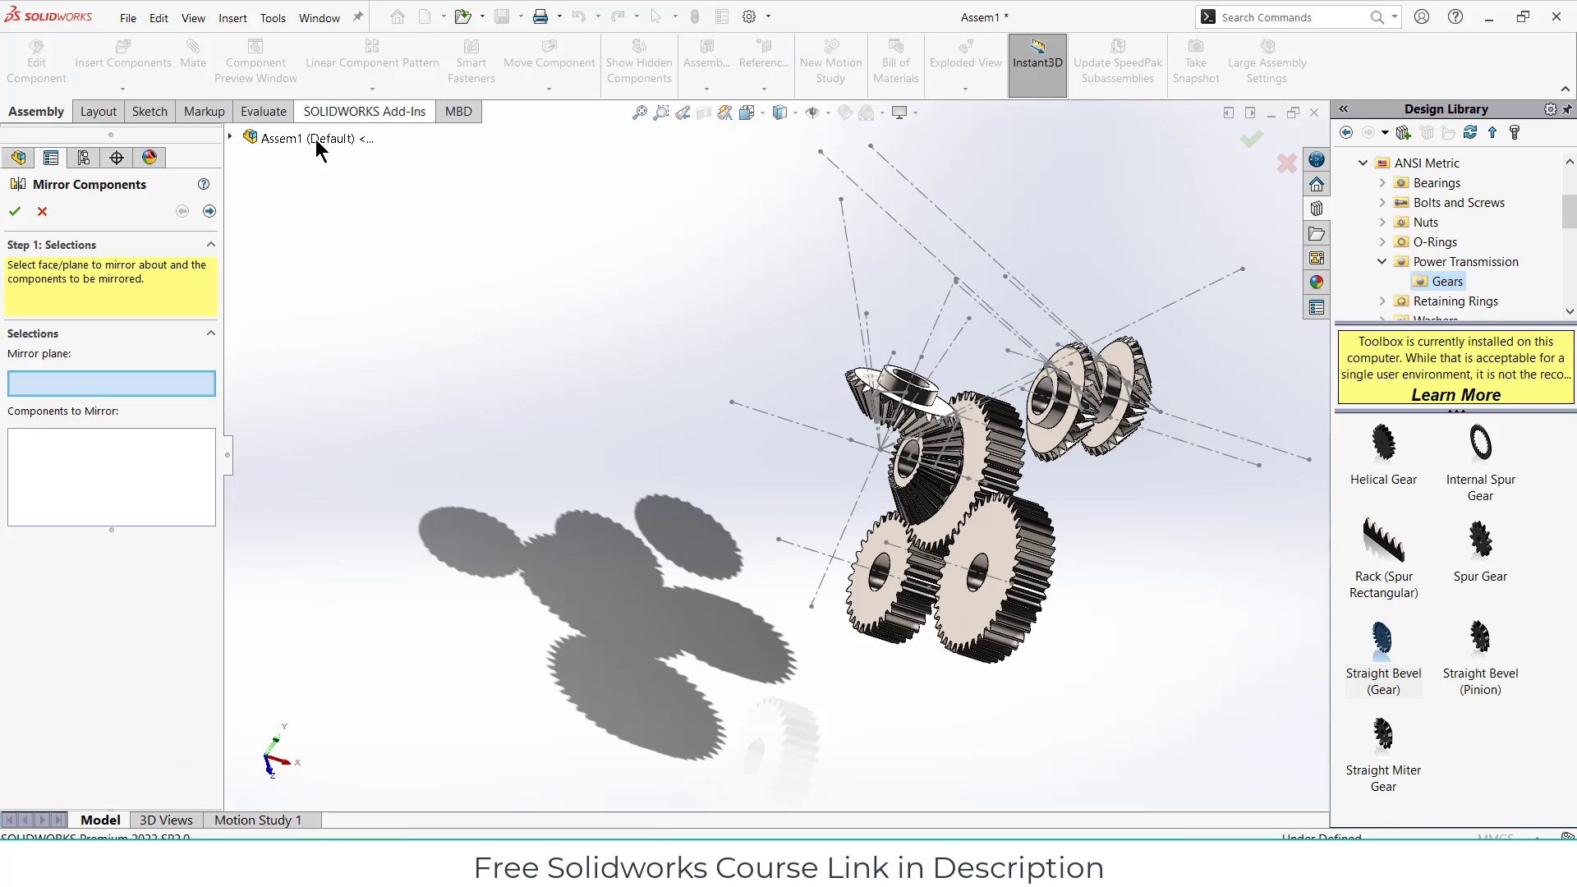
pyautogui.click(229, 137)
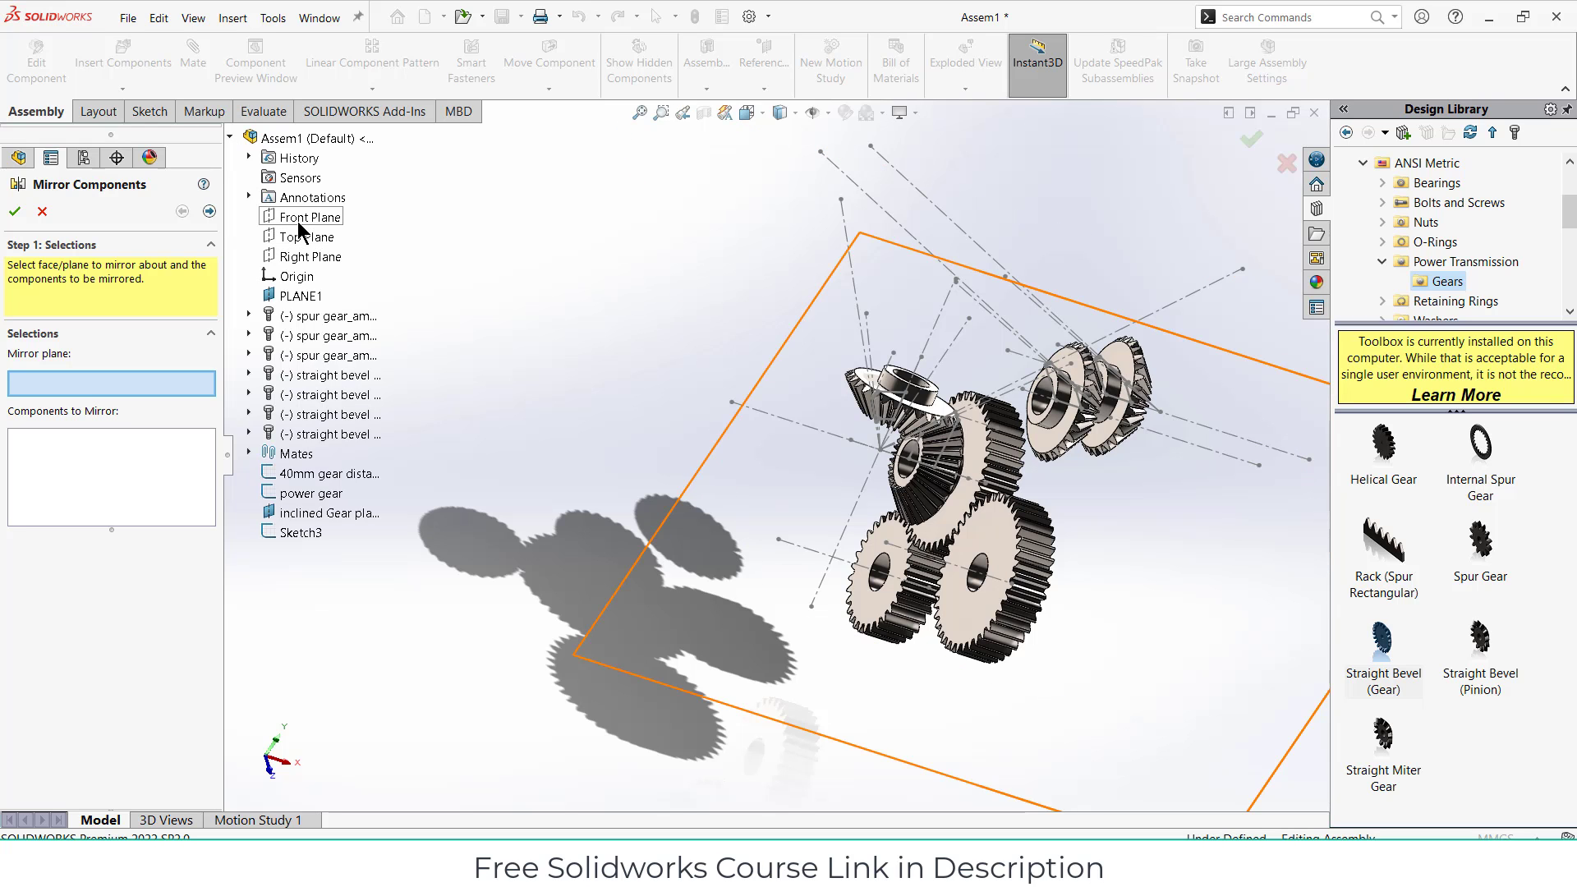
pyautogui.click(301, 218)
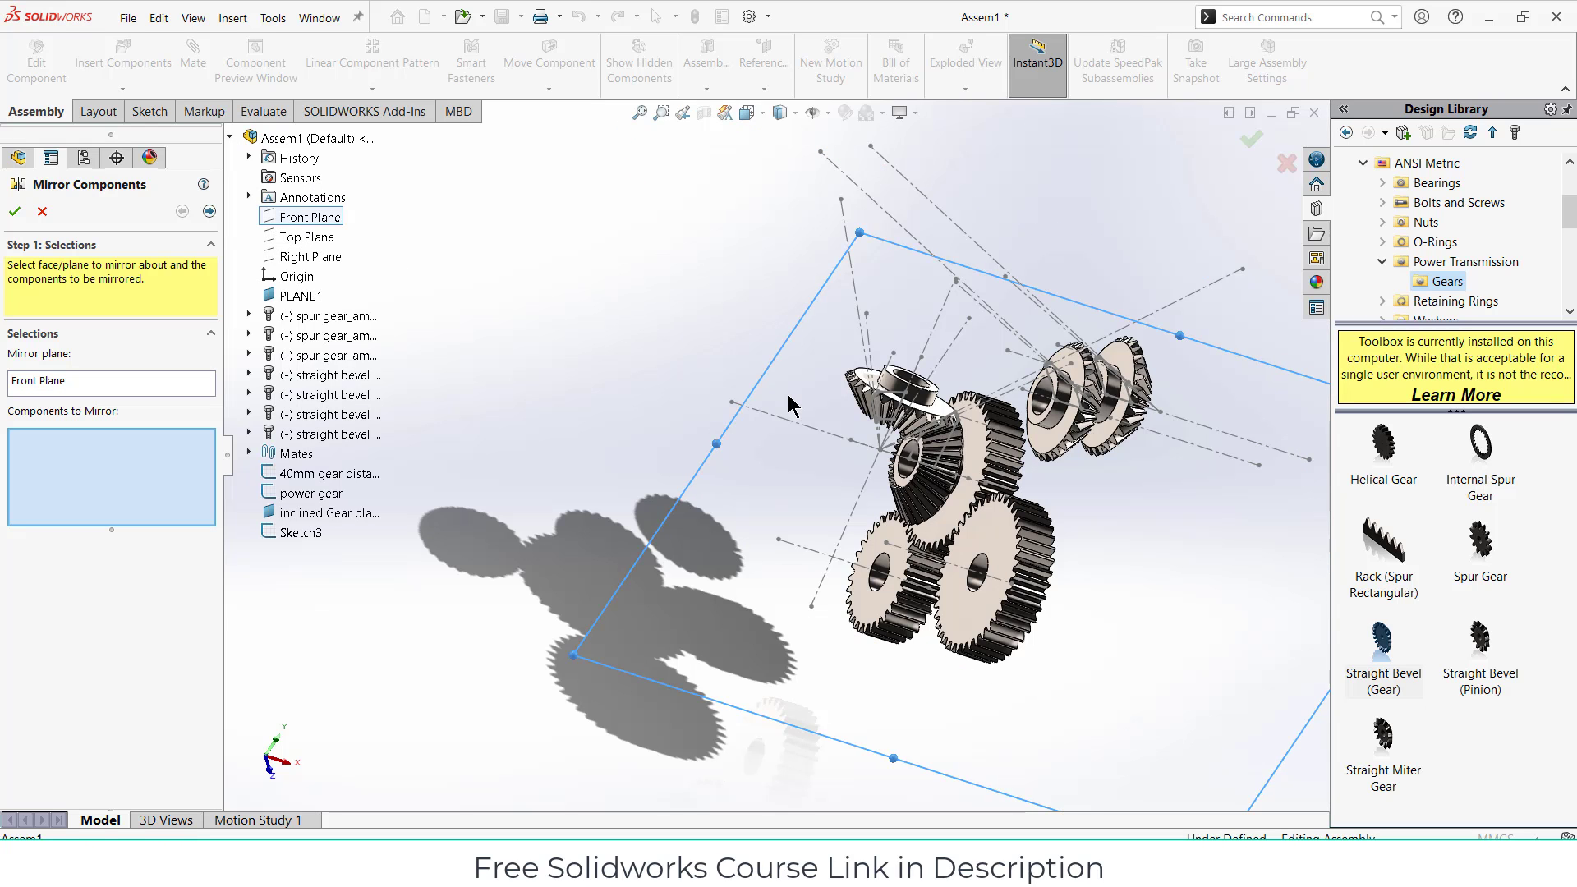
pyautogui.moveTo(789, 403); pyautogui.dragTo(892, 464, button='middle')
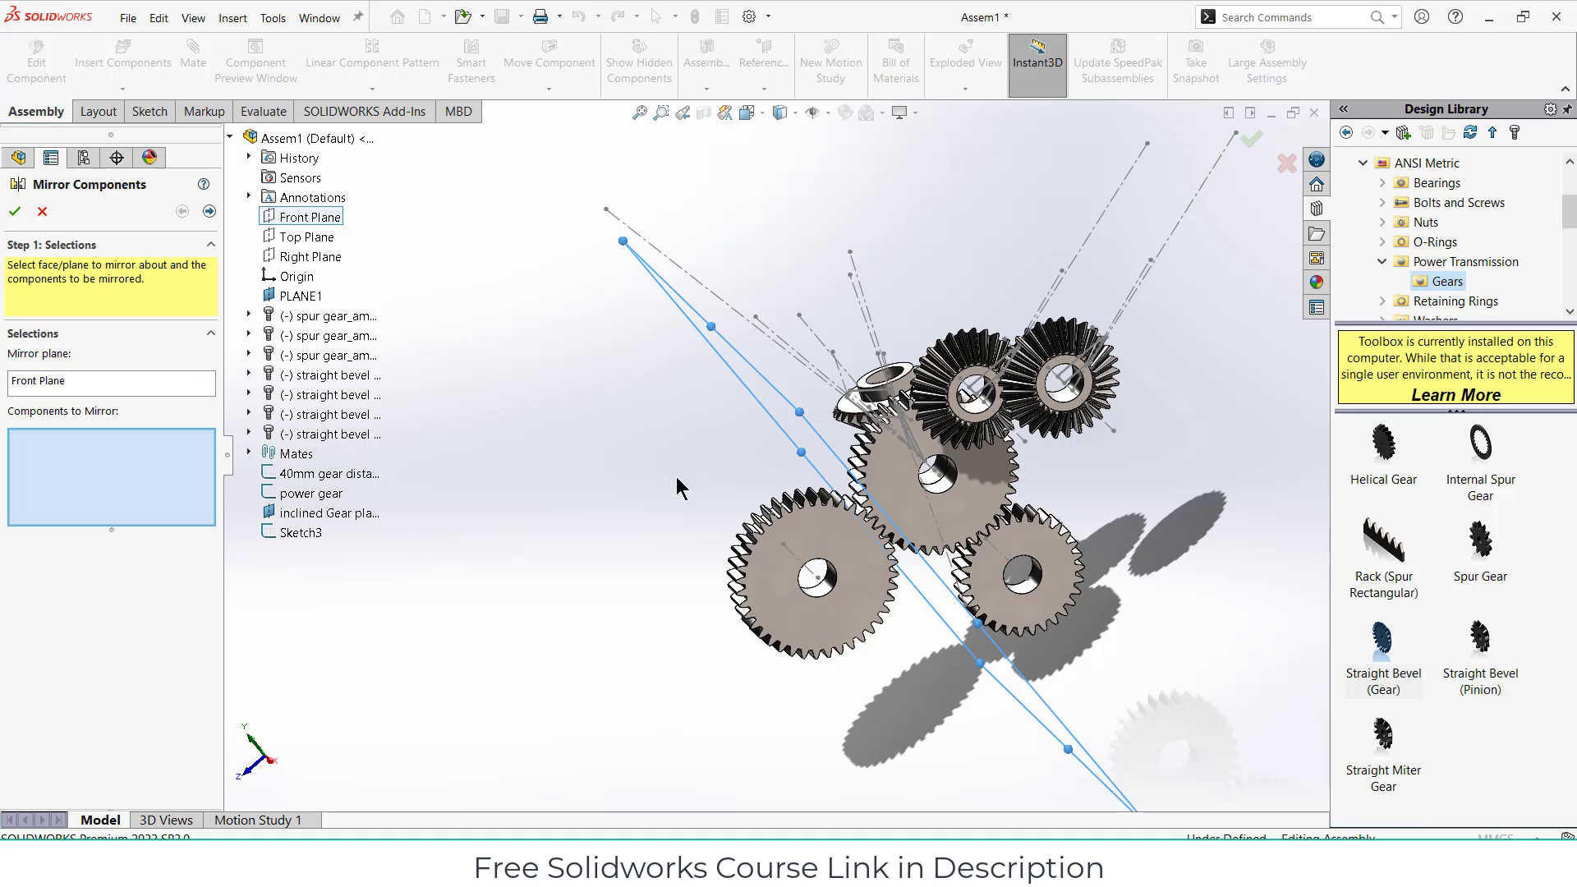
pyautogui.moveTo(732, 423); pyautogui.dragTo(890, 399, button='middle')
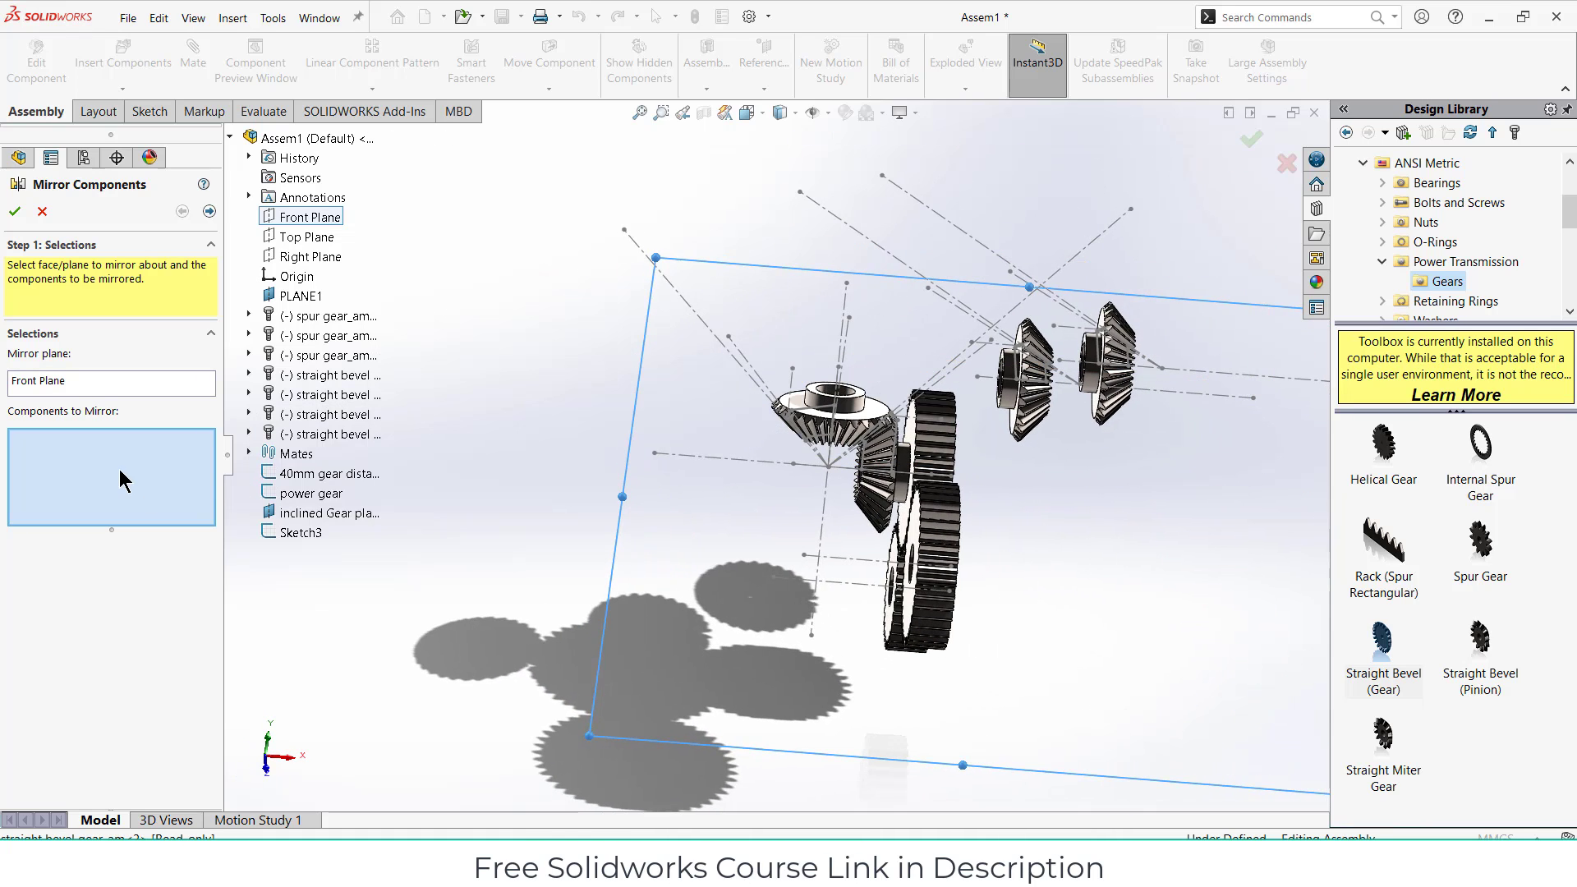
# Step: Choose the two meshed straight bevel gears as the components and complete the mirror
pyautogui.scroll(-4, 875, 478)
pyautogui.click(896, 374)
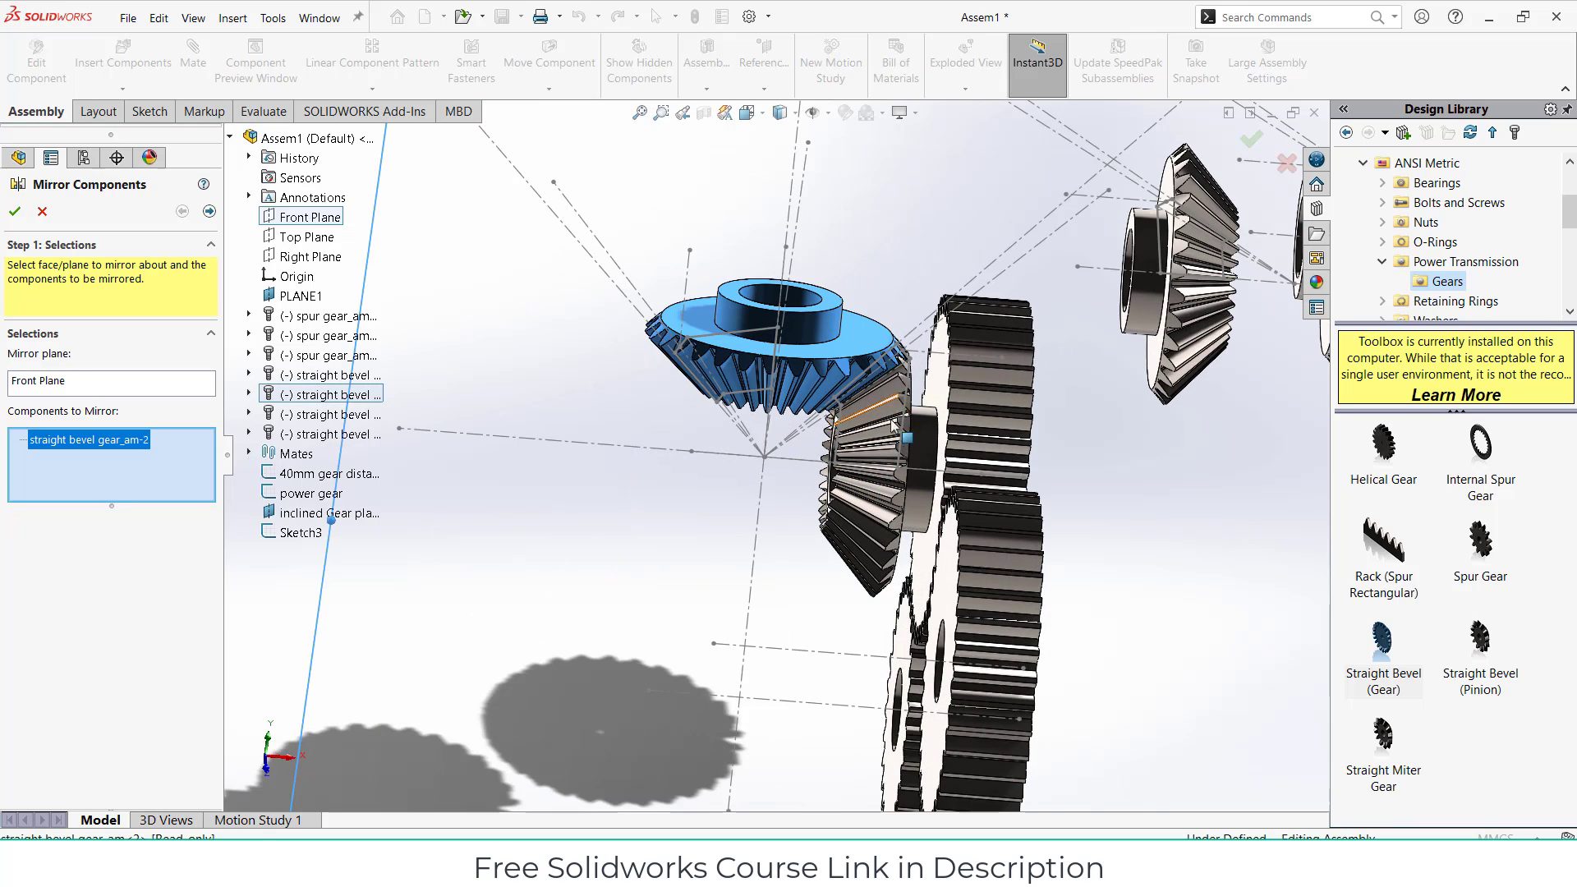
pyautogui.click(894, 444)
pyautogui.scroll(4, 989, 516)
pyautogui.moveTo(989, 516); pyautogui.dragTo(982, 563, button='middle')
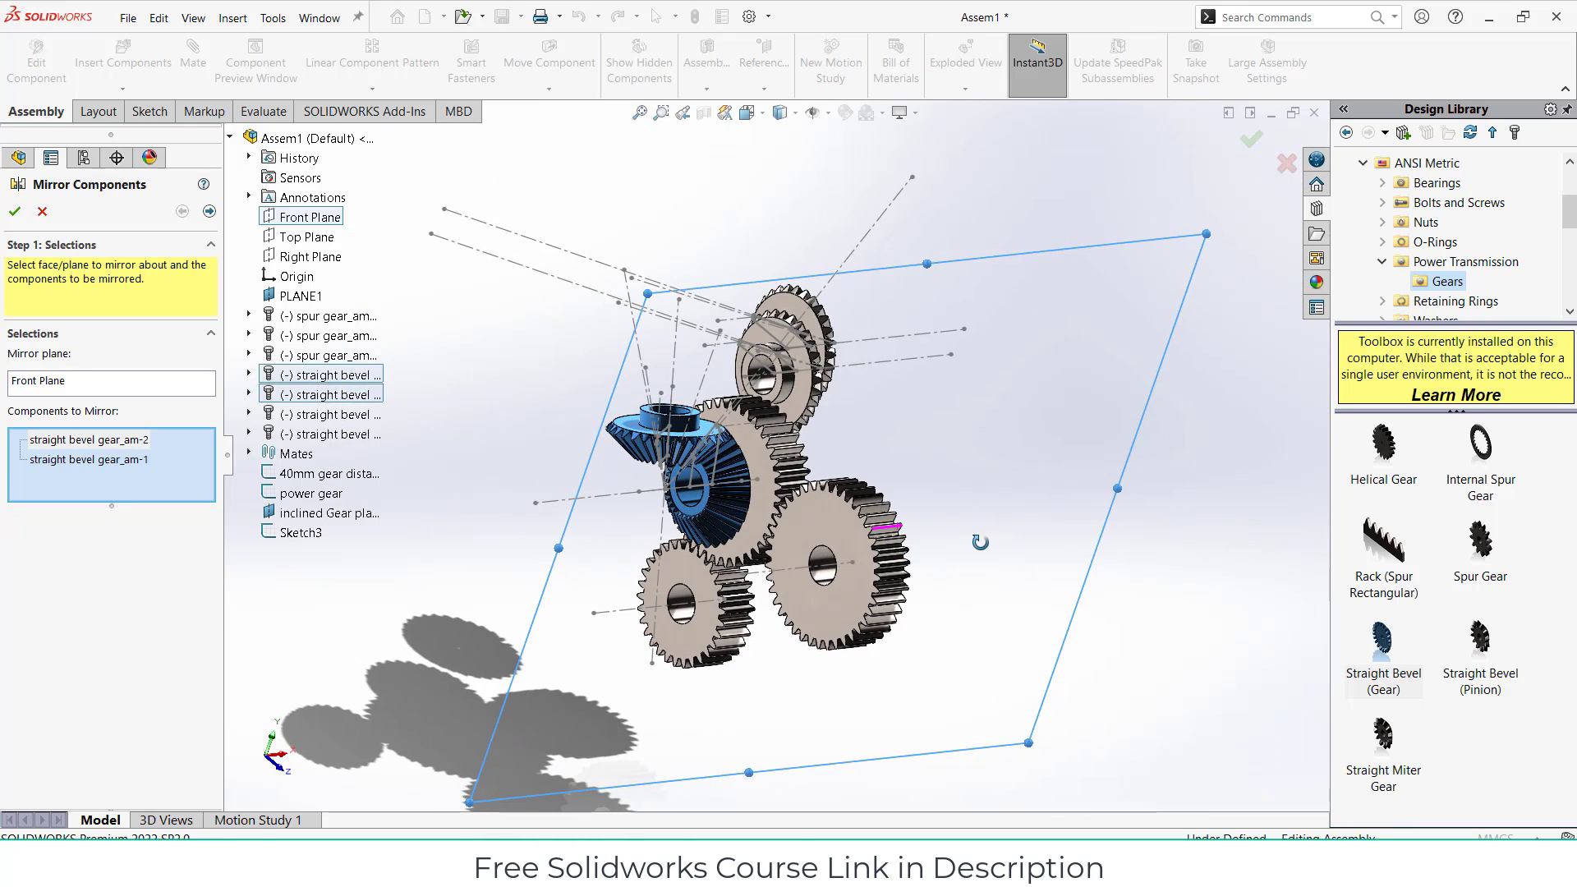
pyautogui.click(210, 213)
pyautogui.moveTo(805, 316); pyautogui.dragTo(860, 307, button='middle')
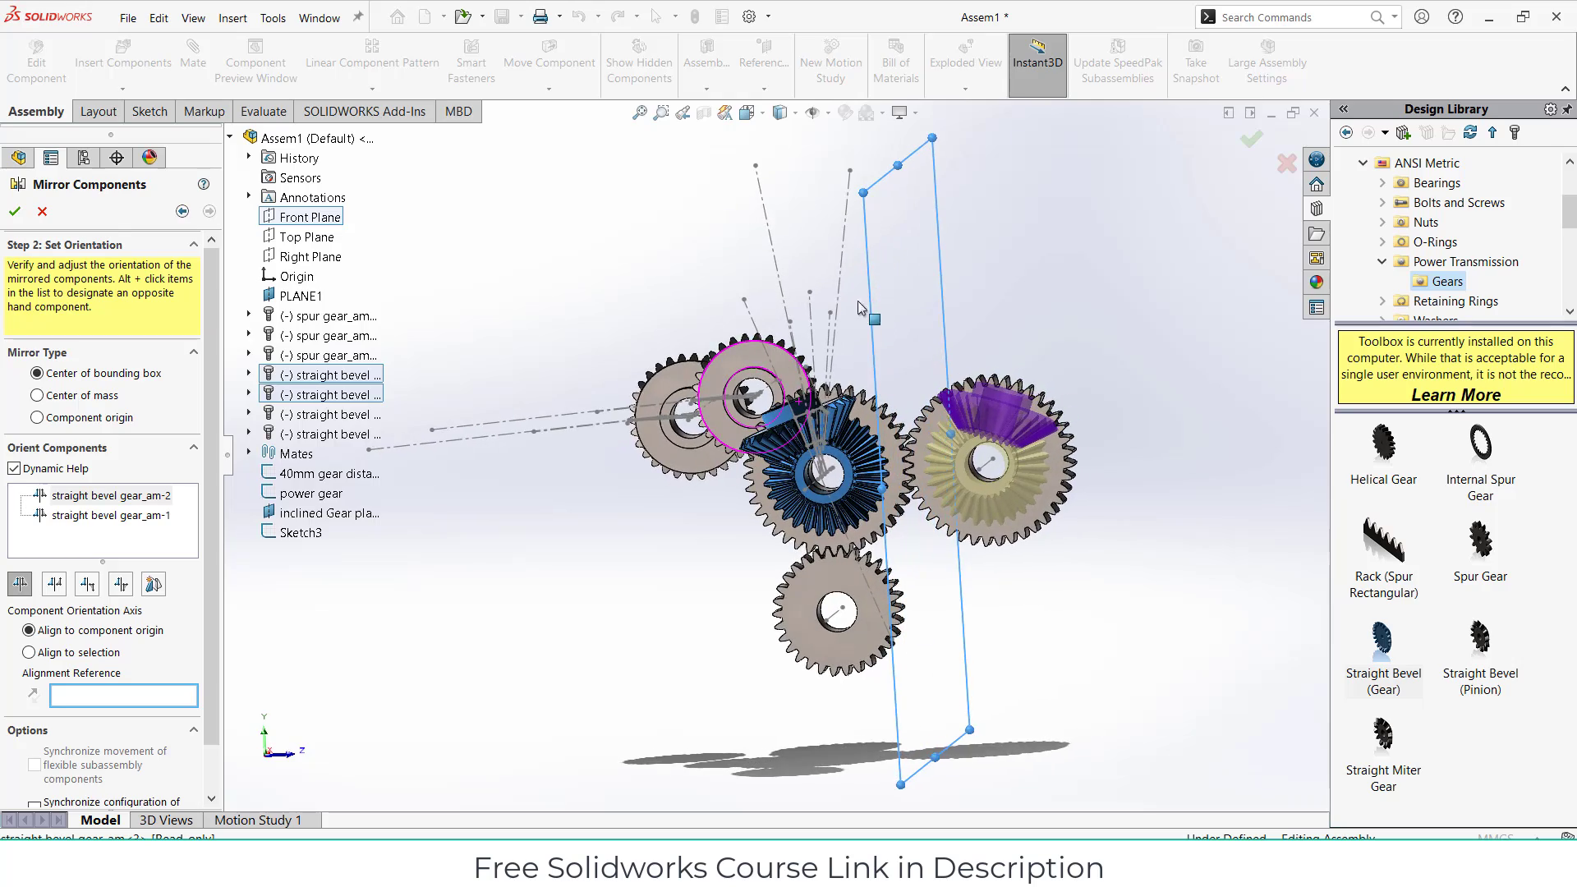
pyautogui.click(17, 214)
# Step: Turn the small spur gear to check how the mirrored bevel gears behave with the gear train
pyautogui.moveTo(846, 575); pyautogui.dragTo(781, 567, button='middle')
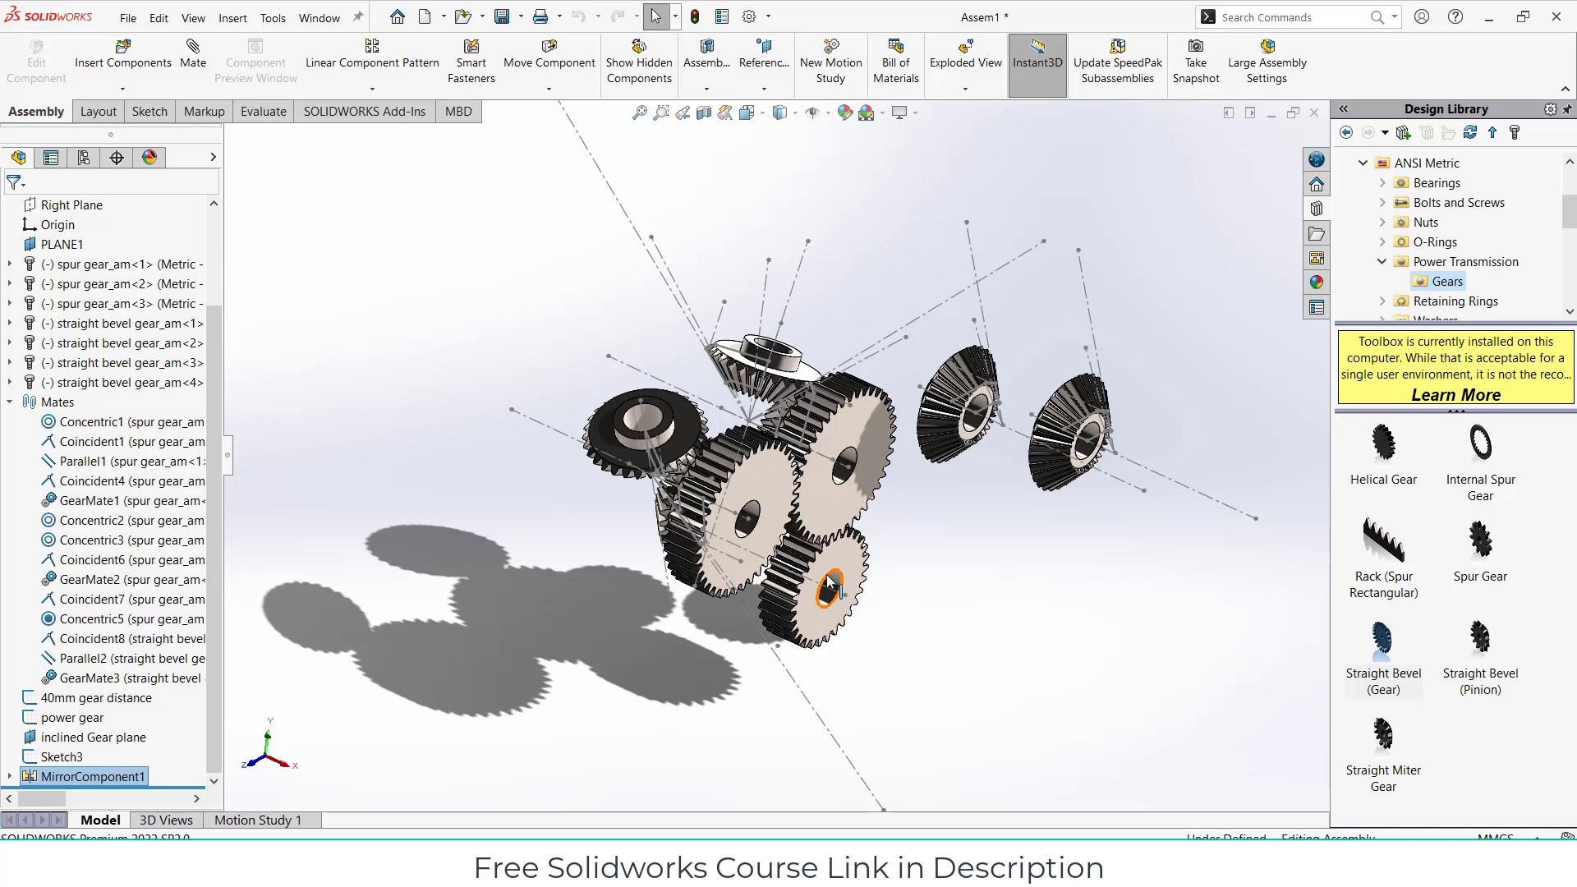
pyautogui.moveTo(850, 562)
pyautogui.mouseDown()
pyautogui.moveTo(860, 538)
pyautogui.moveTo(863, 636)
pyautogui.moveTo(880, 644)
pyautogui.moveTo(783, 567)
pyautogui.moveTo(834, 531)
pyautogui.moveTo(817, 565)
pyautogui.moveTo(889, 571)
pyautogui.mouseUp()
pyautogui.scroll(-6, 727, 419)
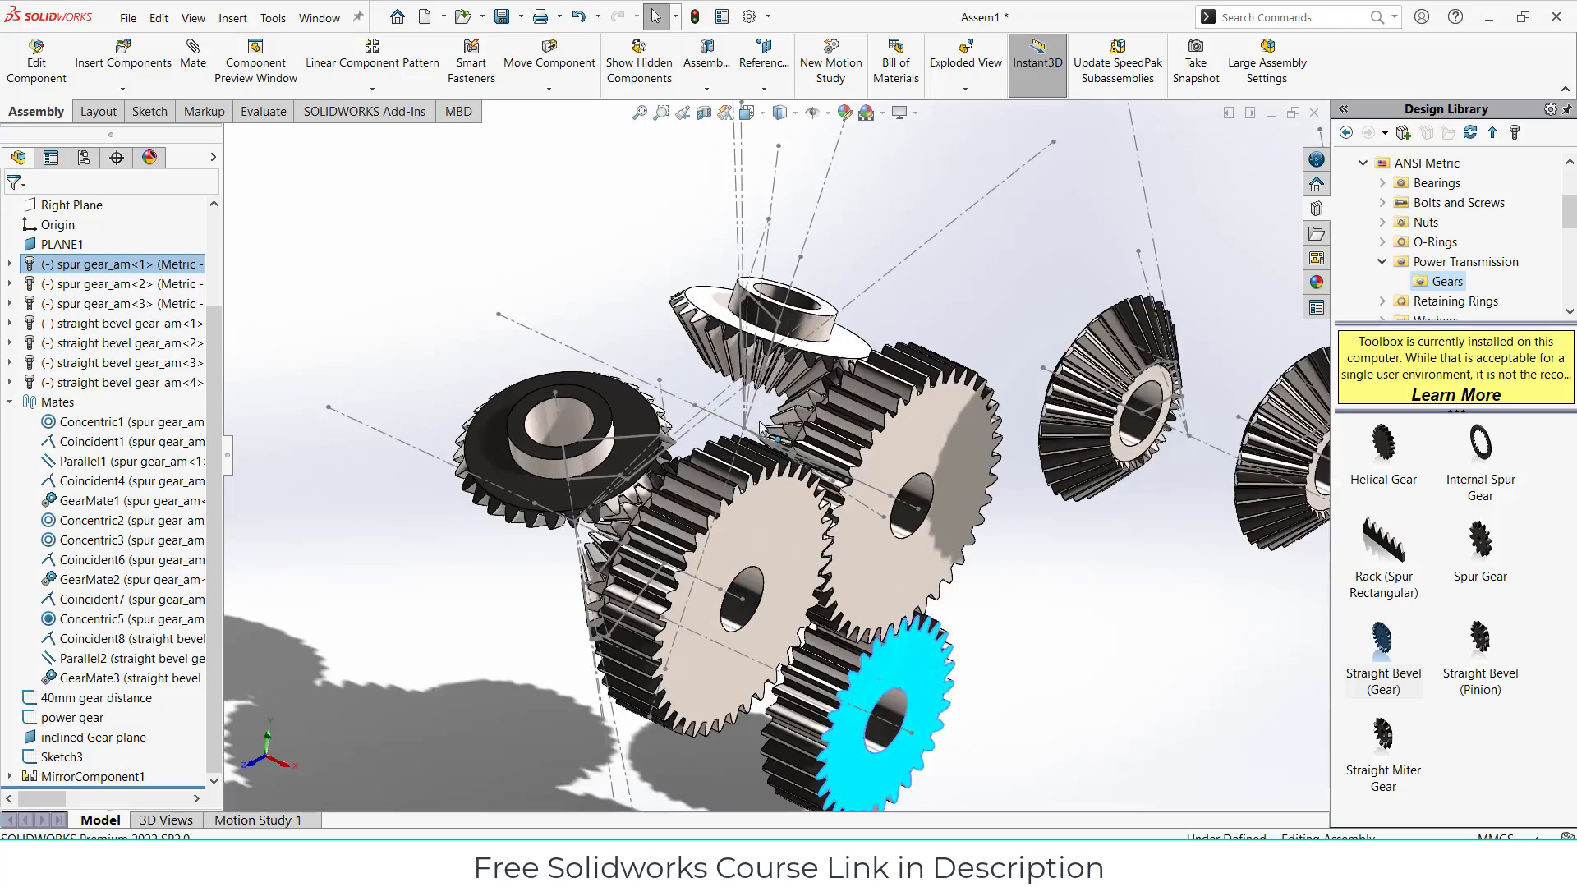
pyautogui.scroll(6, 595, 427)
# Step: Delete the two unused loose straight bevel gears from the assembly
pyautogui.scroll(-2, 1085, 451)
pyautogui.click(1119, 436)
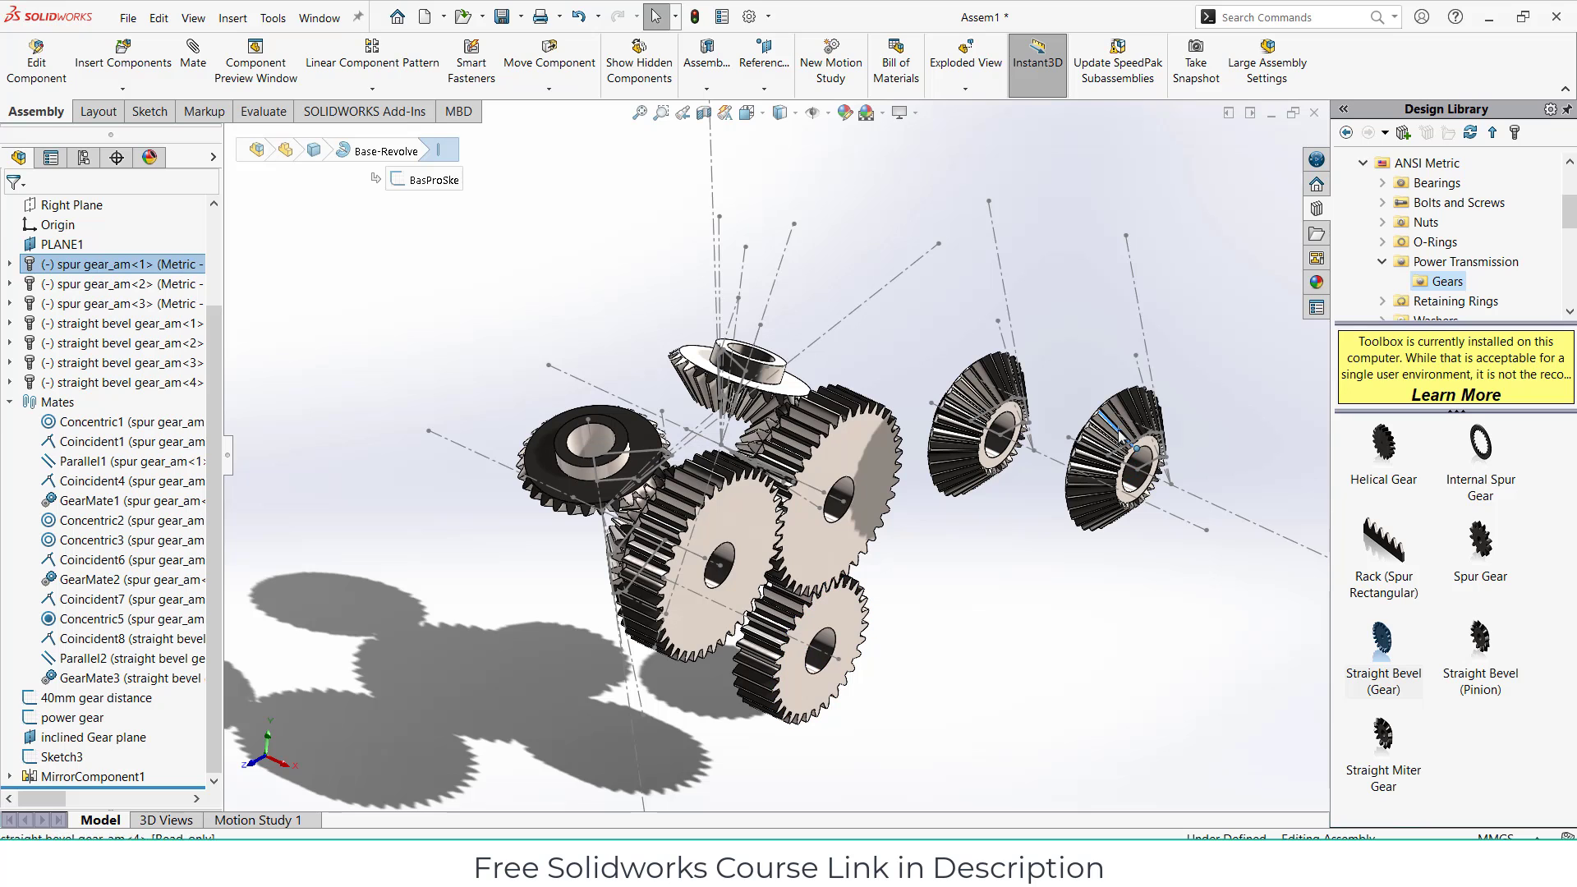
pyautogui.press('Delete')
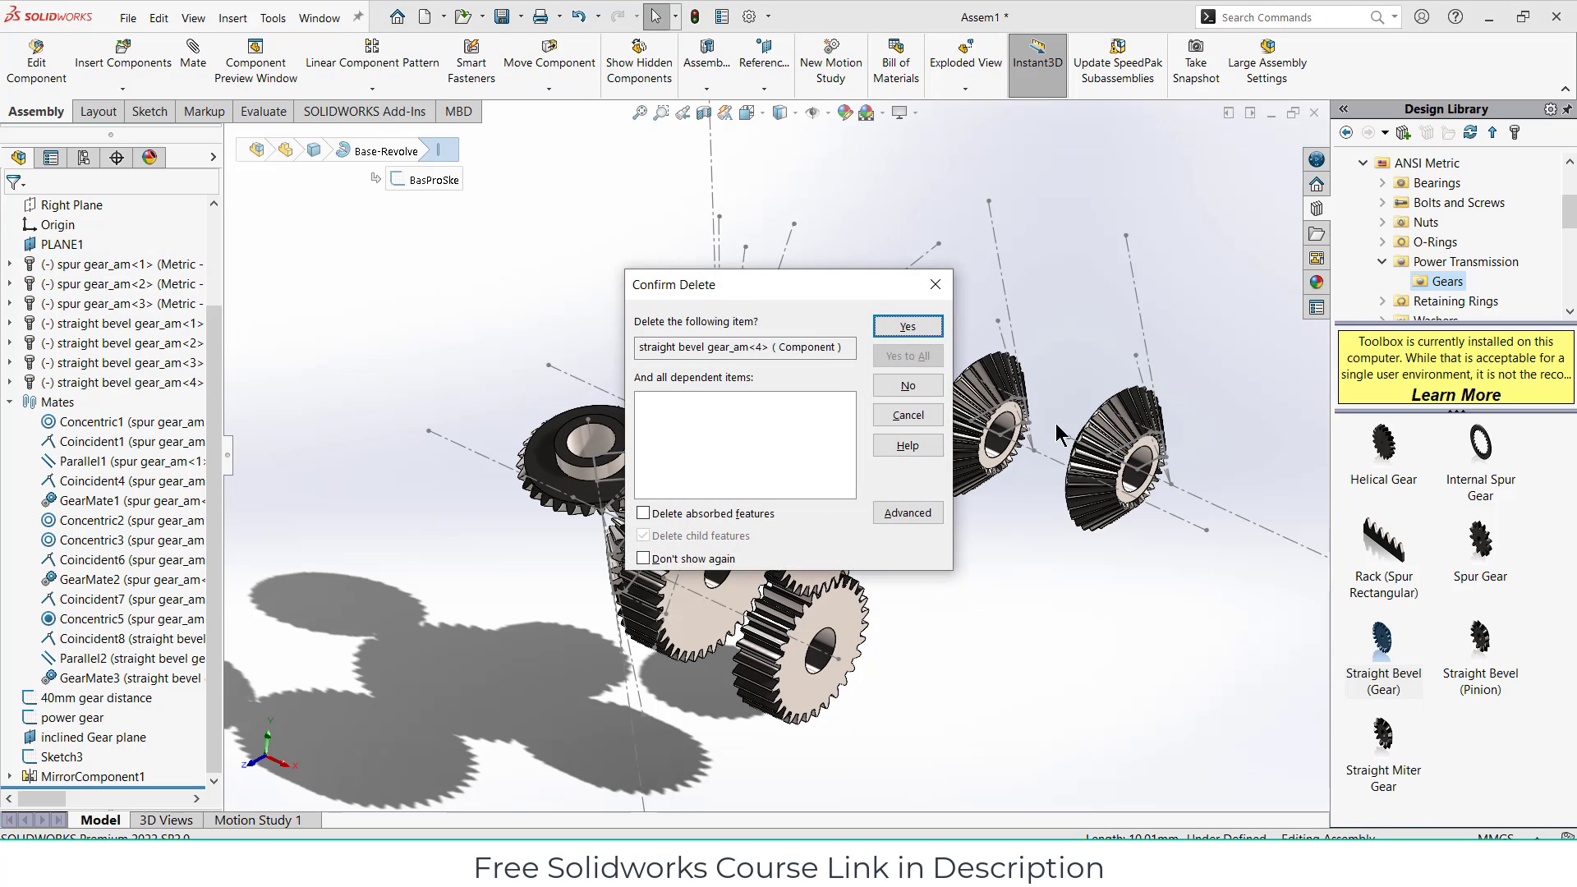
pyautogui.click(899, 326)
pyautogui.press('Delete')
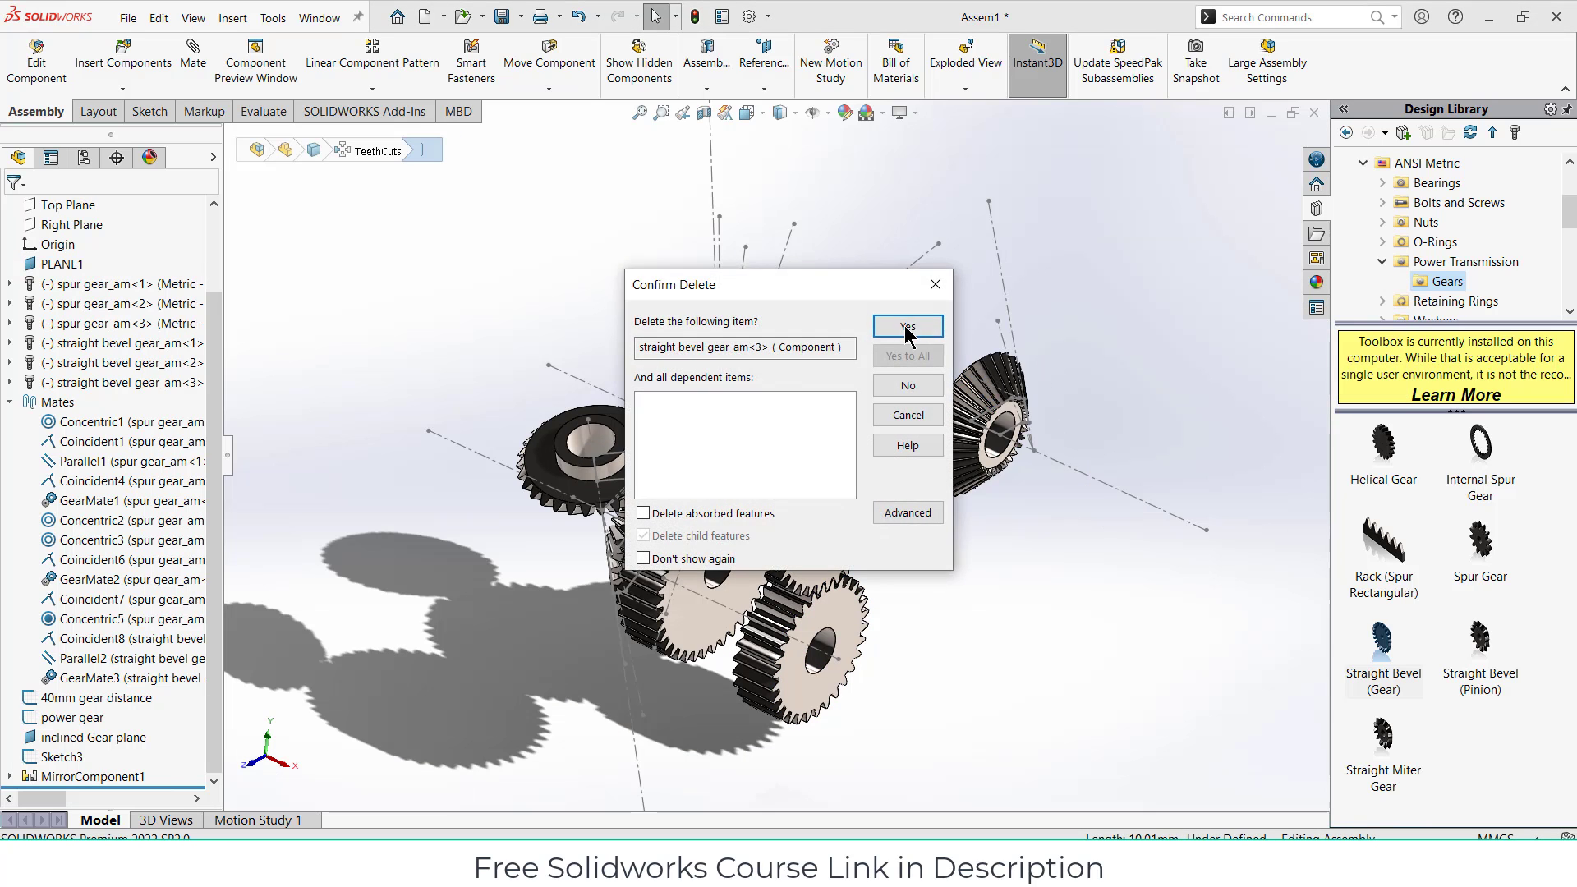
pyautogui.click(908, 333)
# Step: Collapse the Mates folder in the assembly tree
pyautogui.moveTo(633, 458); pyautogui.dragTo(567, 431, button='middle')
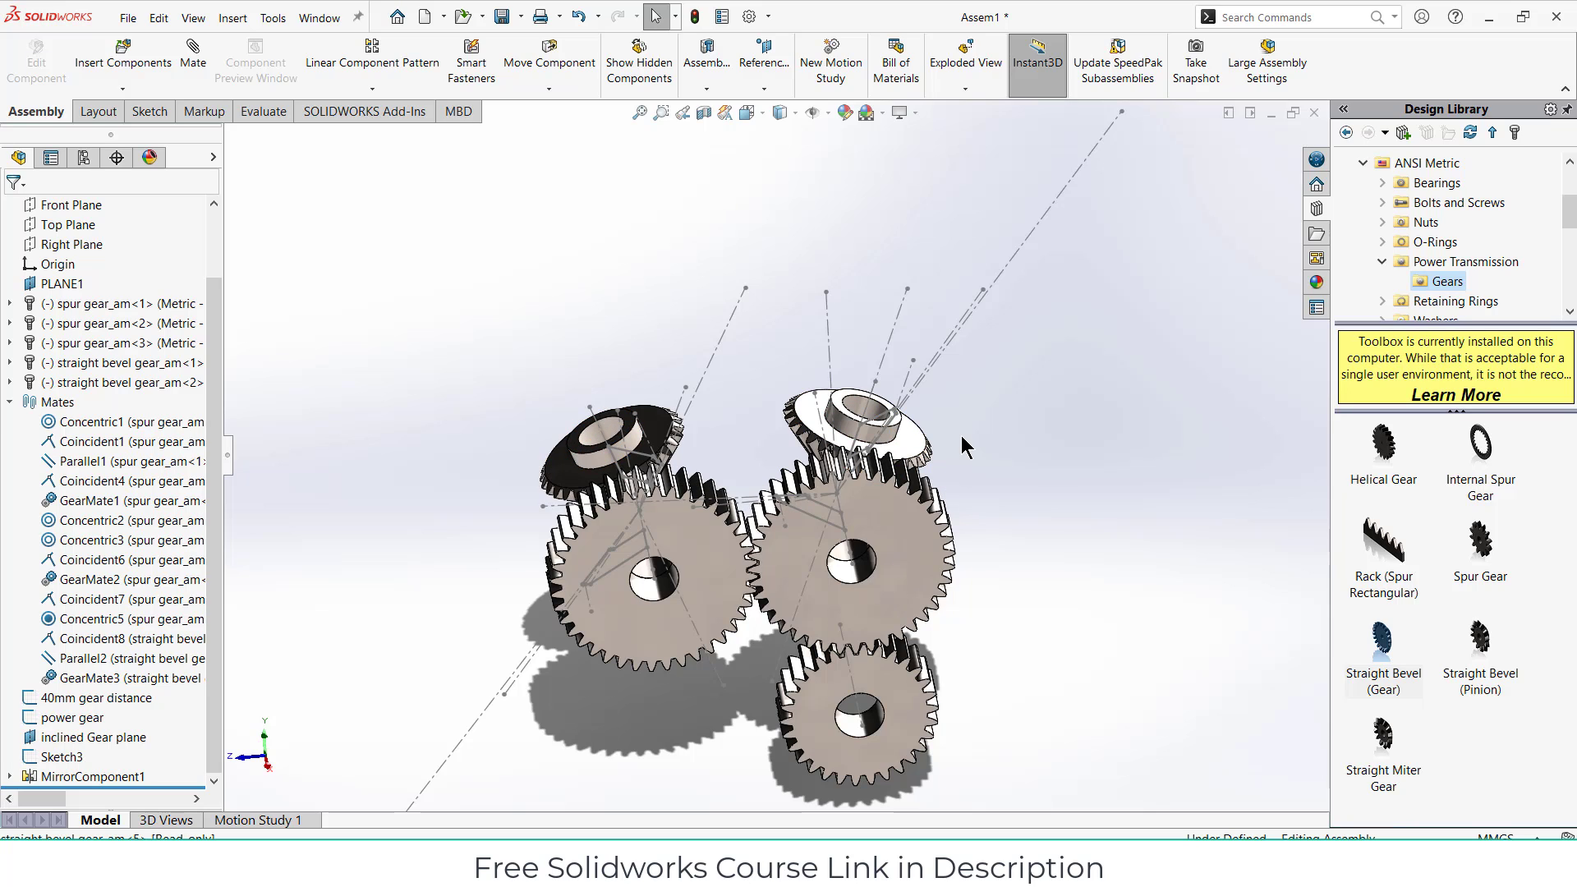
pyautogui.scroll(3, 961, 435)
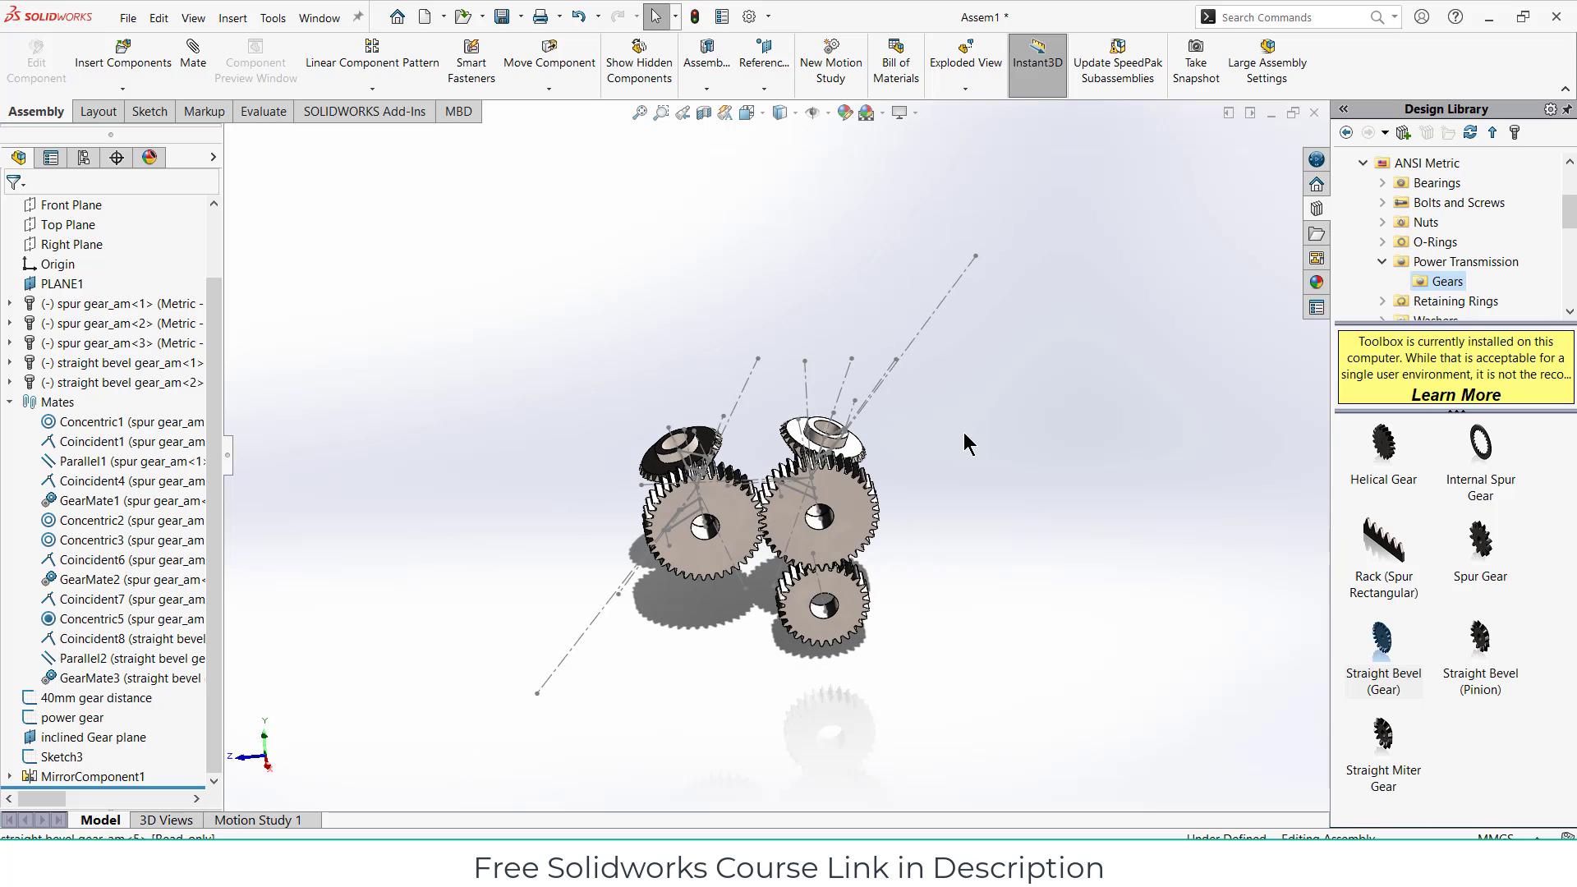
pyautogui.click(10, 402)
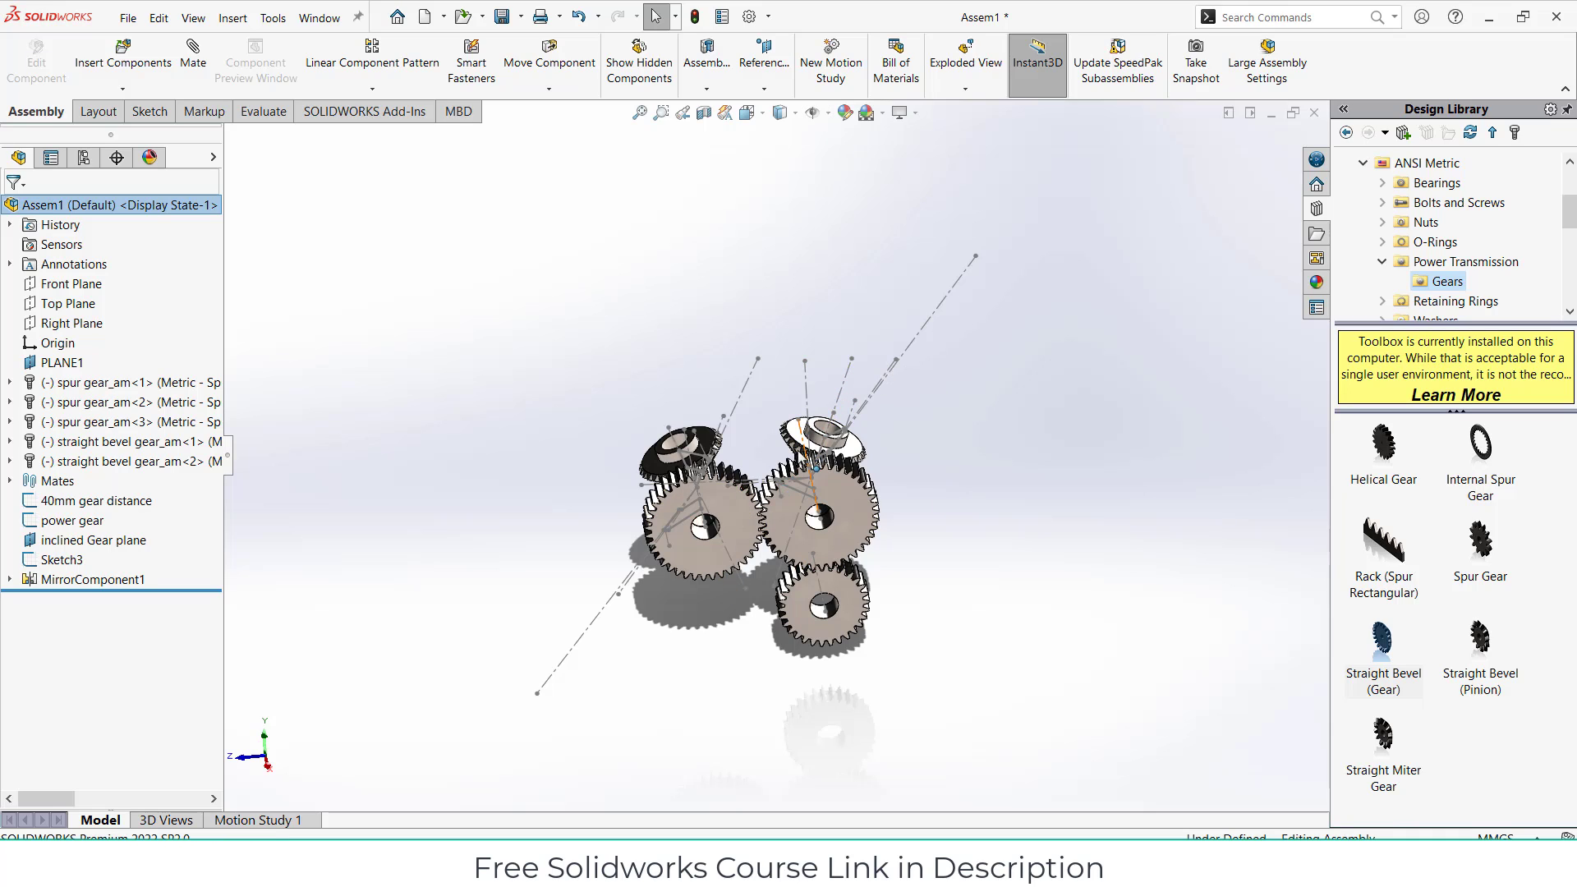
# Step: Show the TooCutSke sketch under the ToothCut feature of the first spur gear
pyautogui.click(806, 388)
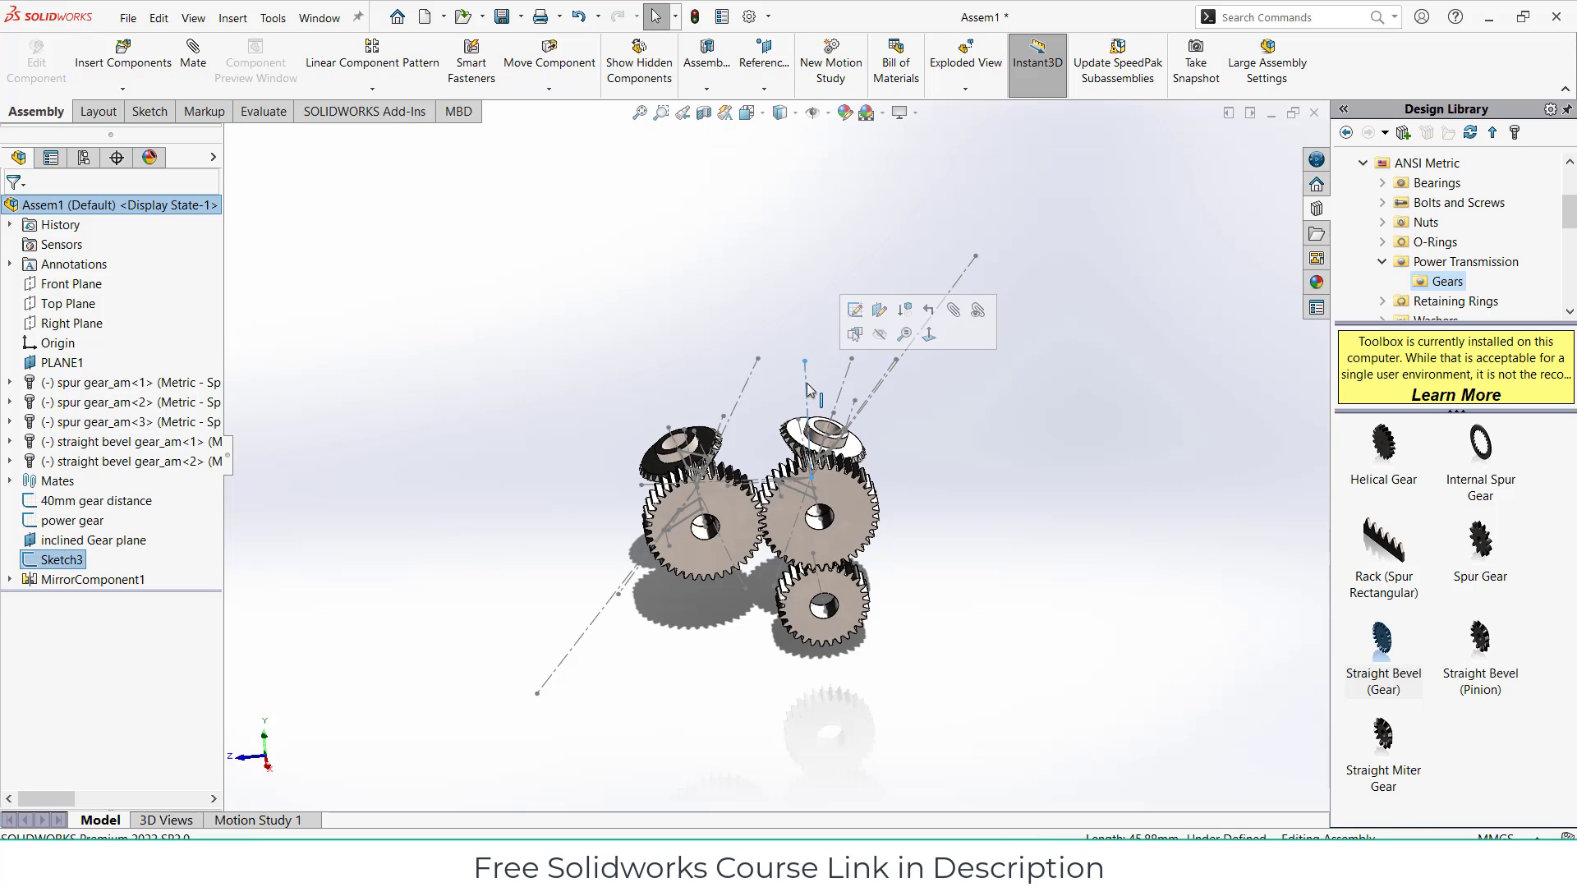
pyautogui.click(9, 421)
pyautogui.scroll(-2, 16, 443)
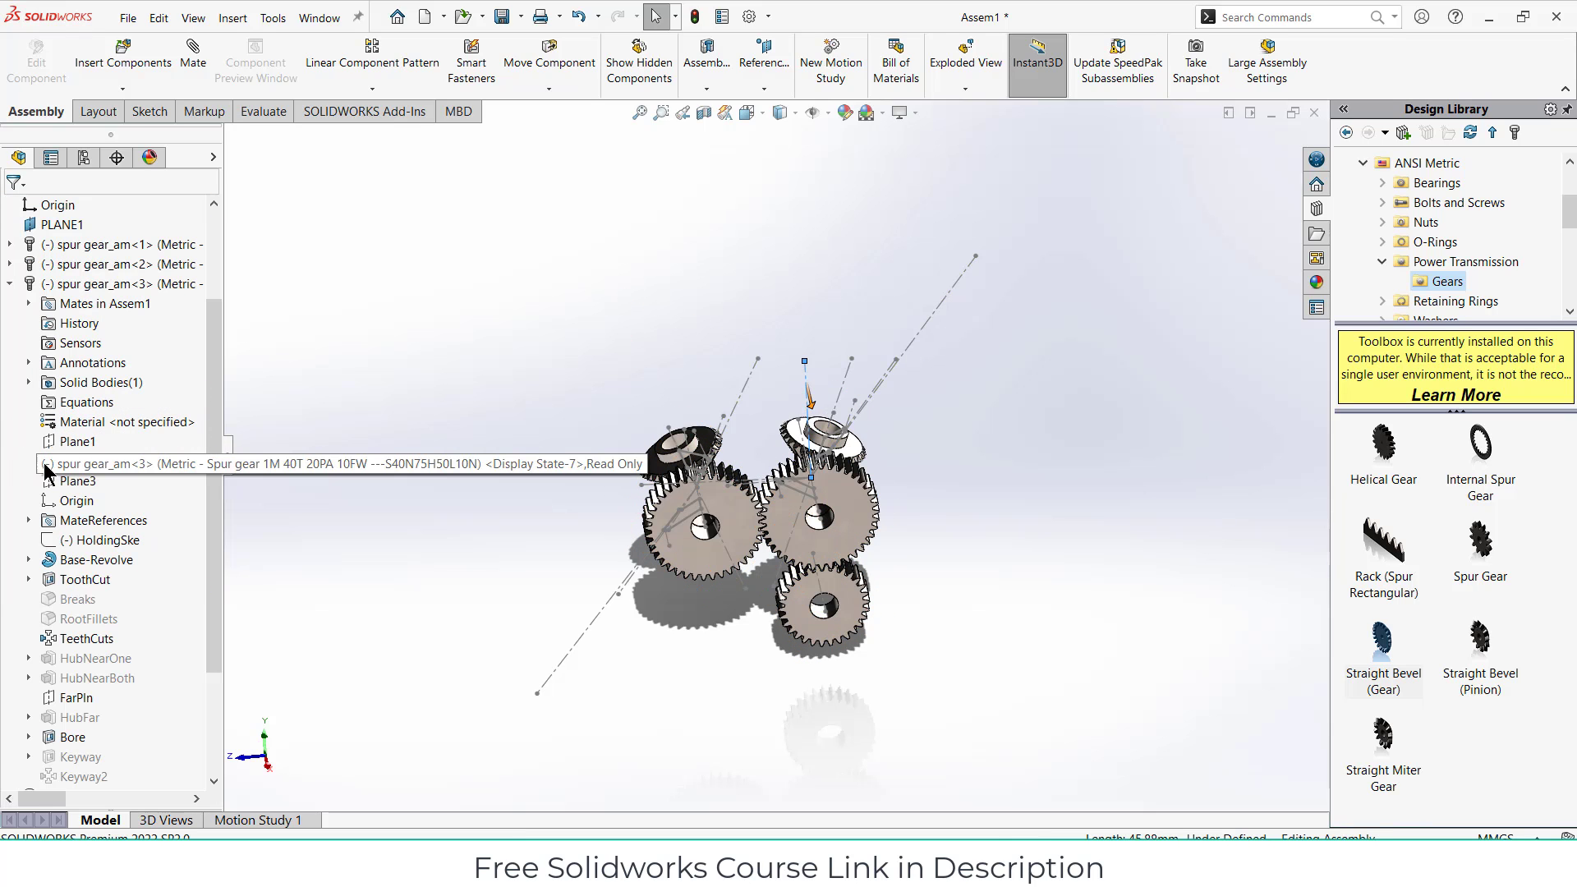
pyautogui.scroll(-2, 24, 575)
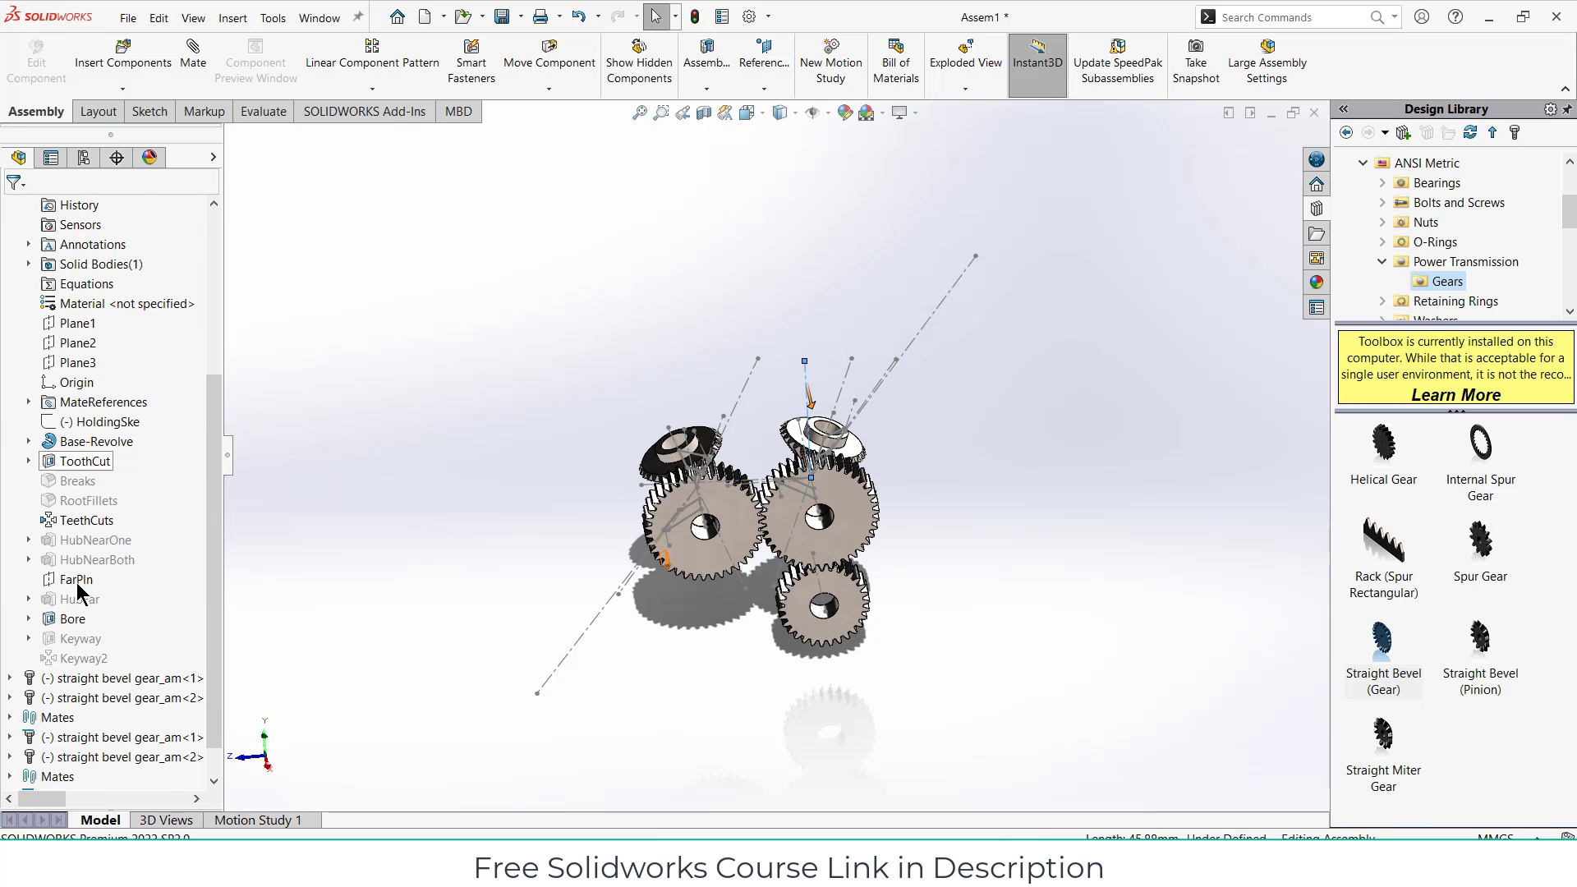
pyautogui.scroll(4, 25, 410)
pyautogui.click(9, 402)
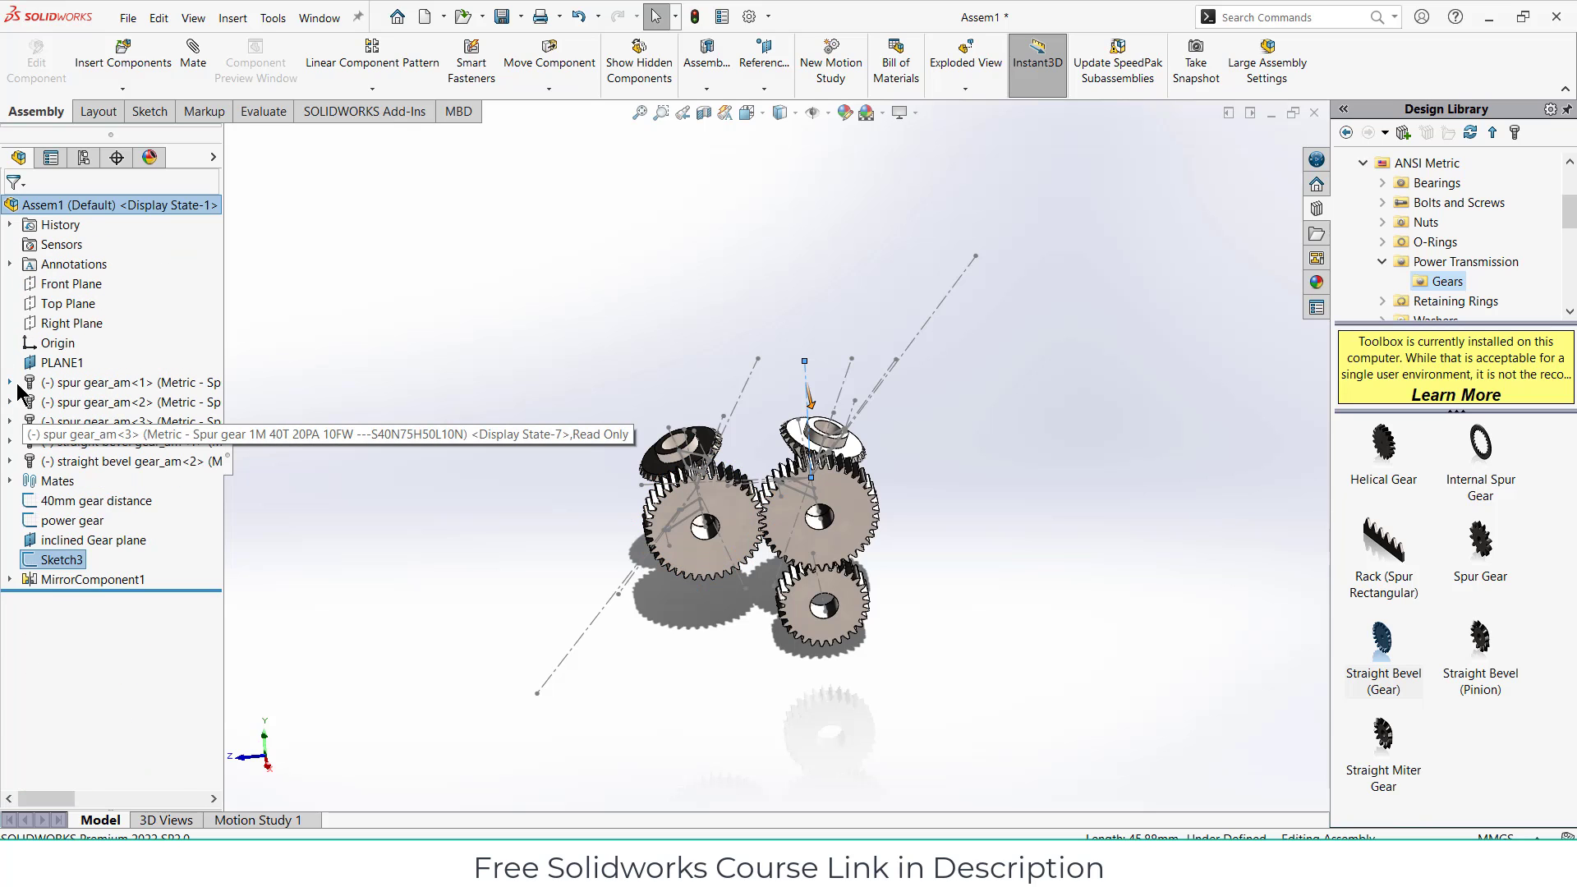
pyautogui.click(10, 383)
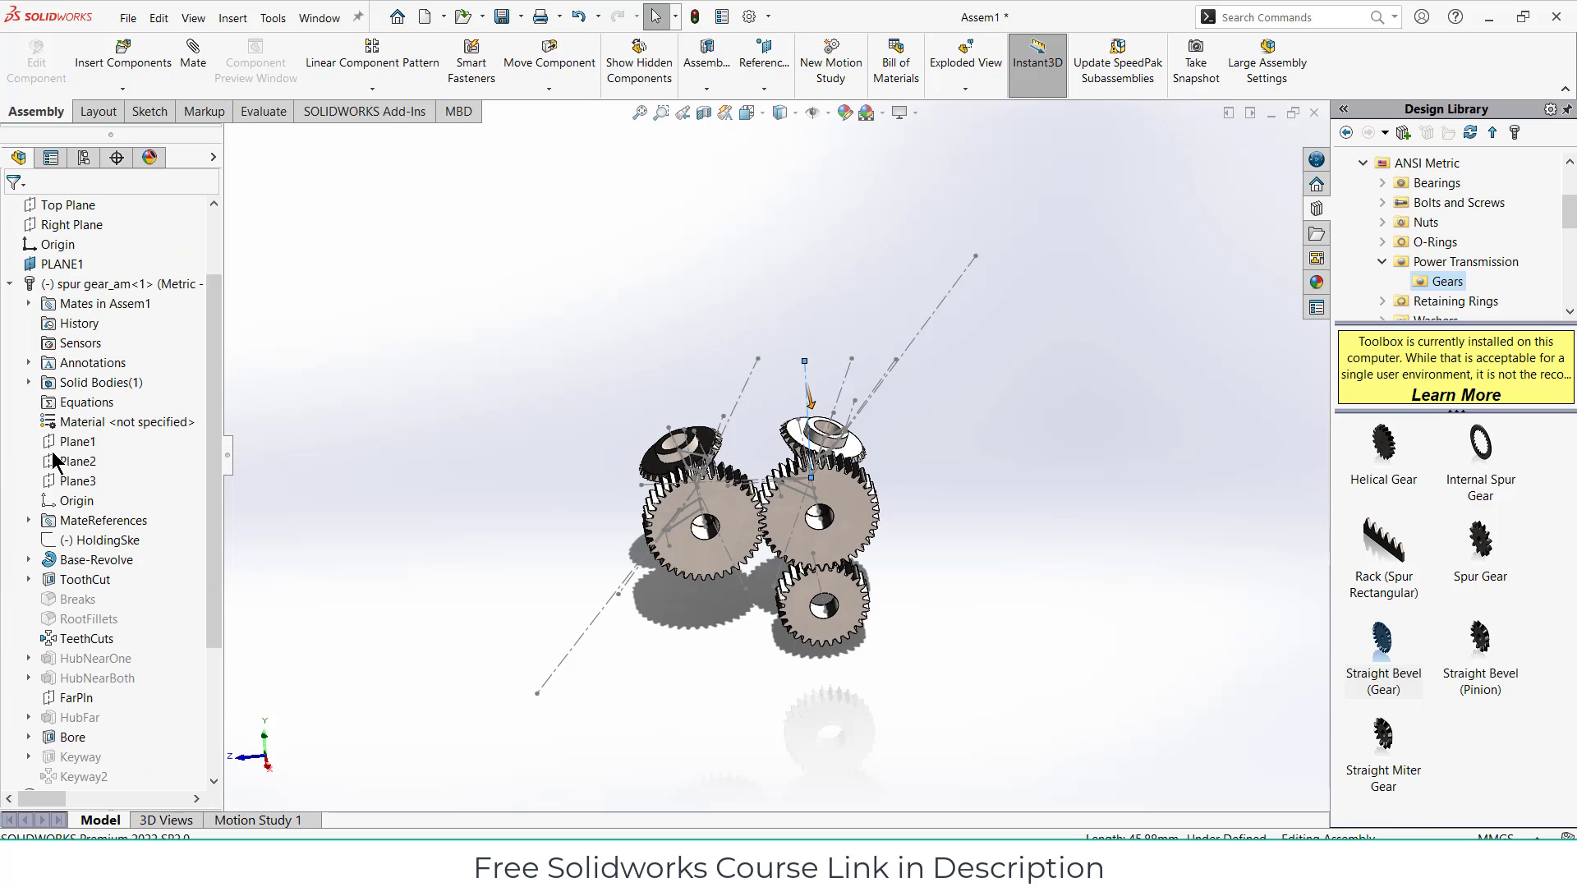
pyautogui.click(29, 580)
pyautogui.rightClick(113, 600)
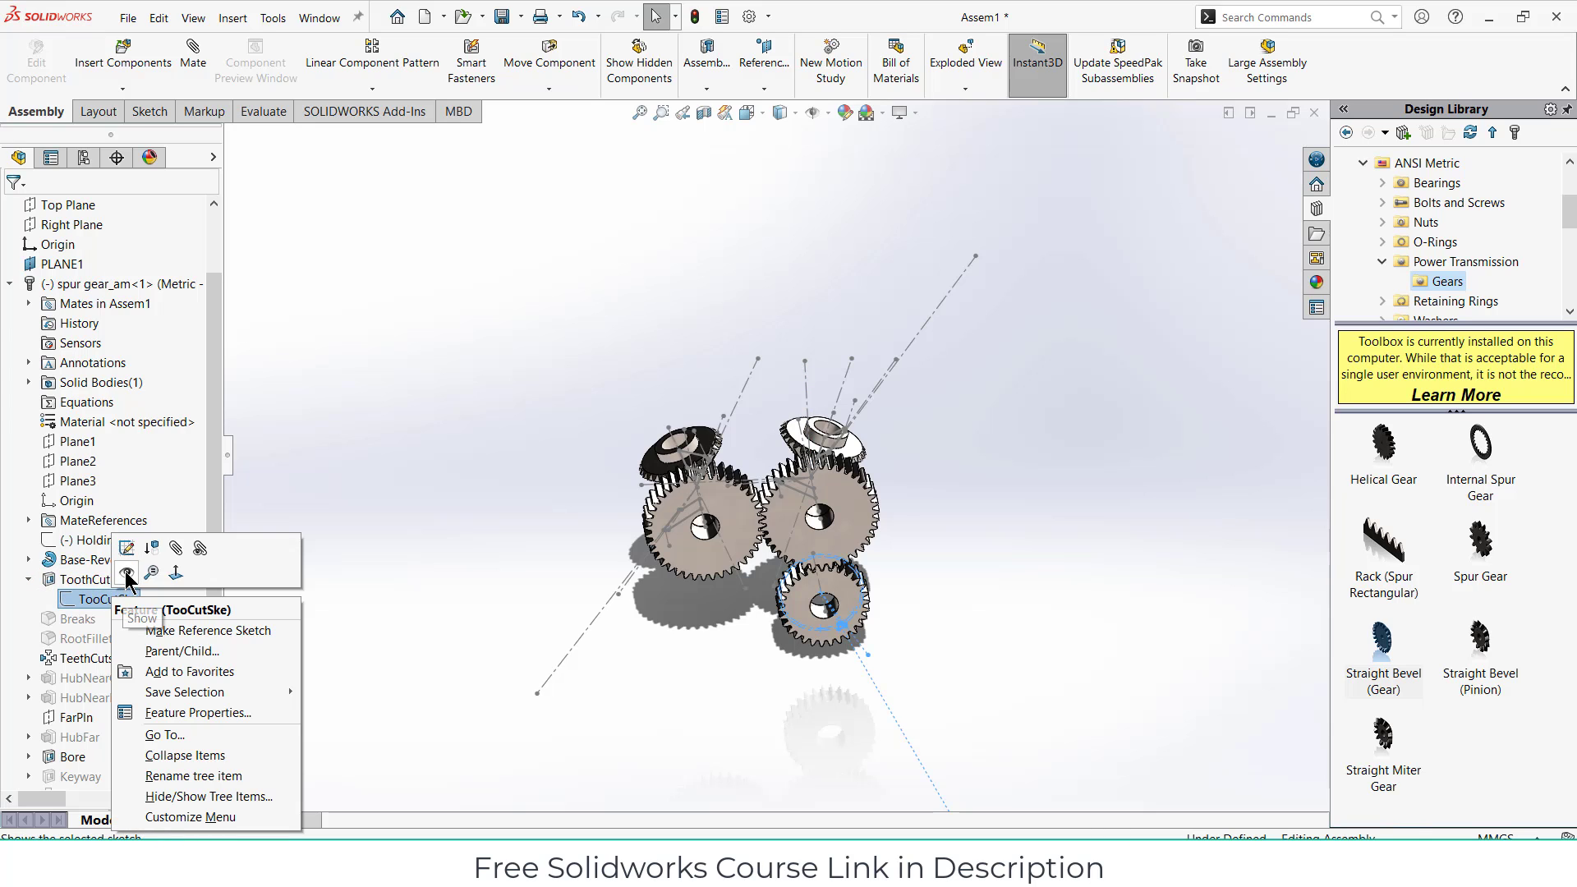
pyautogui.click(144, 546)
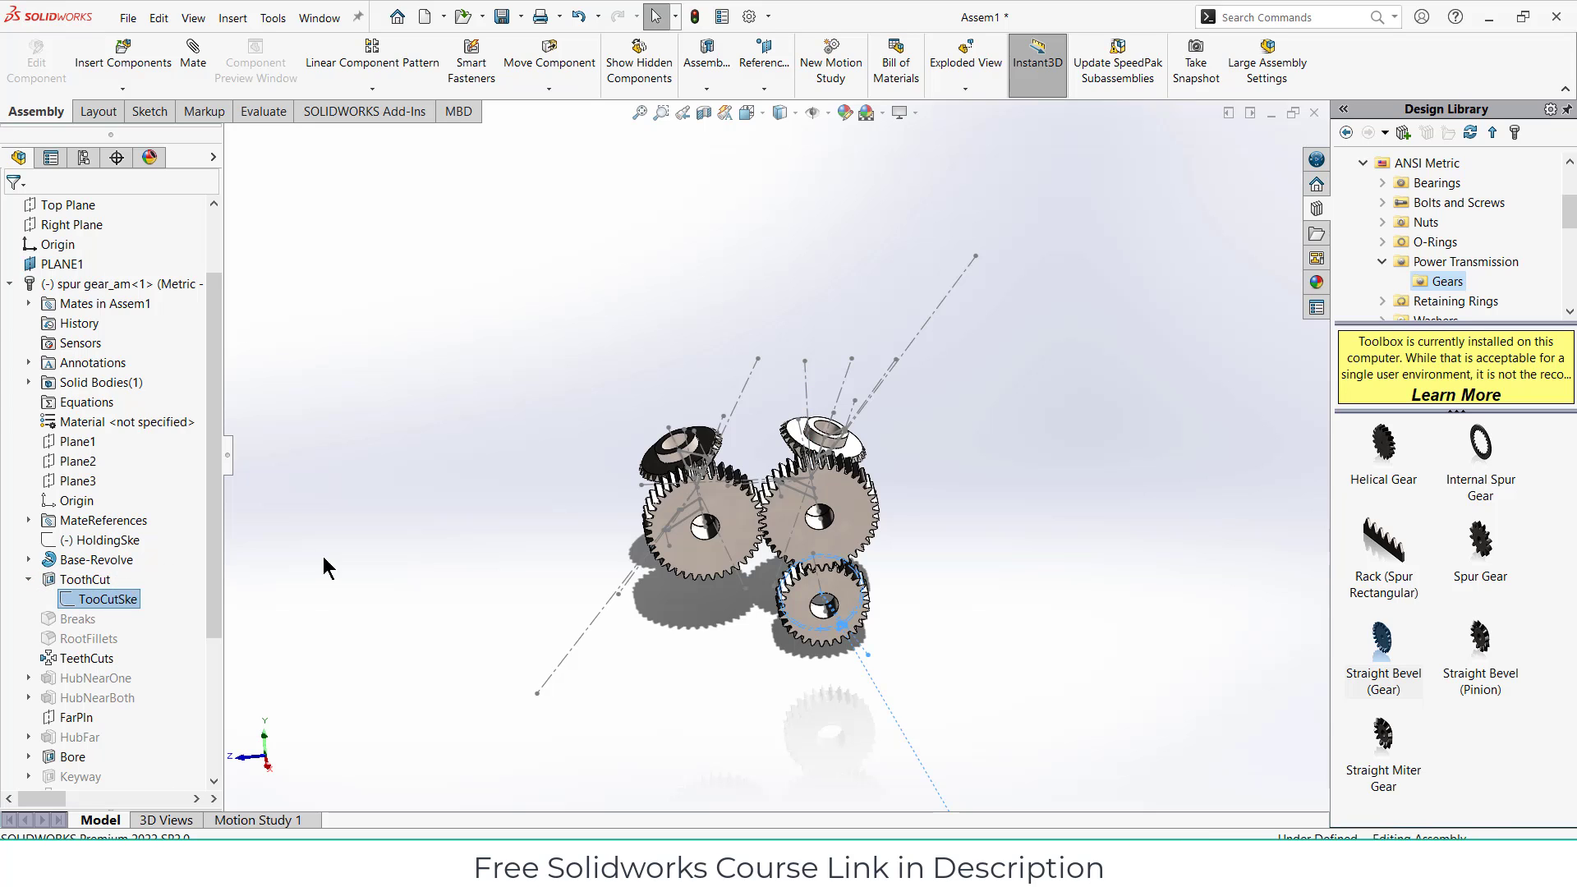
pyautogui.rightClick(80, 599)
pyautogui.click(366, 480)
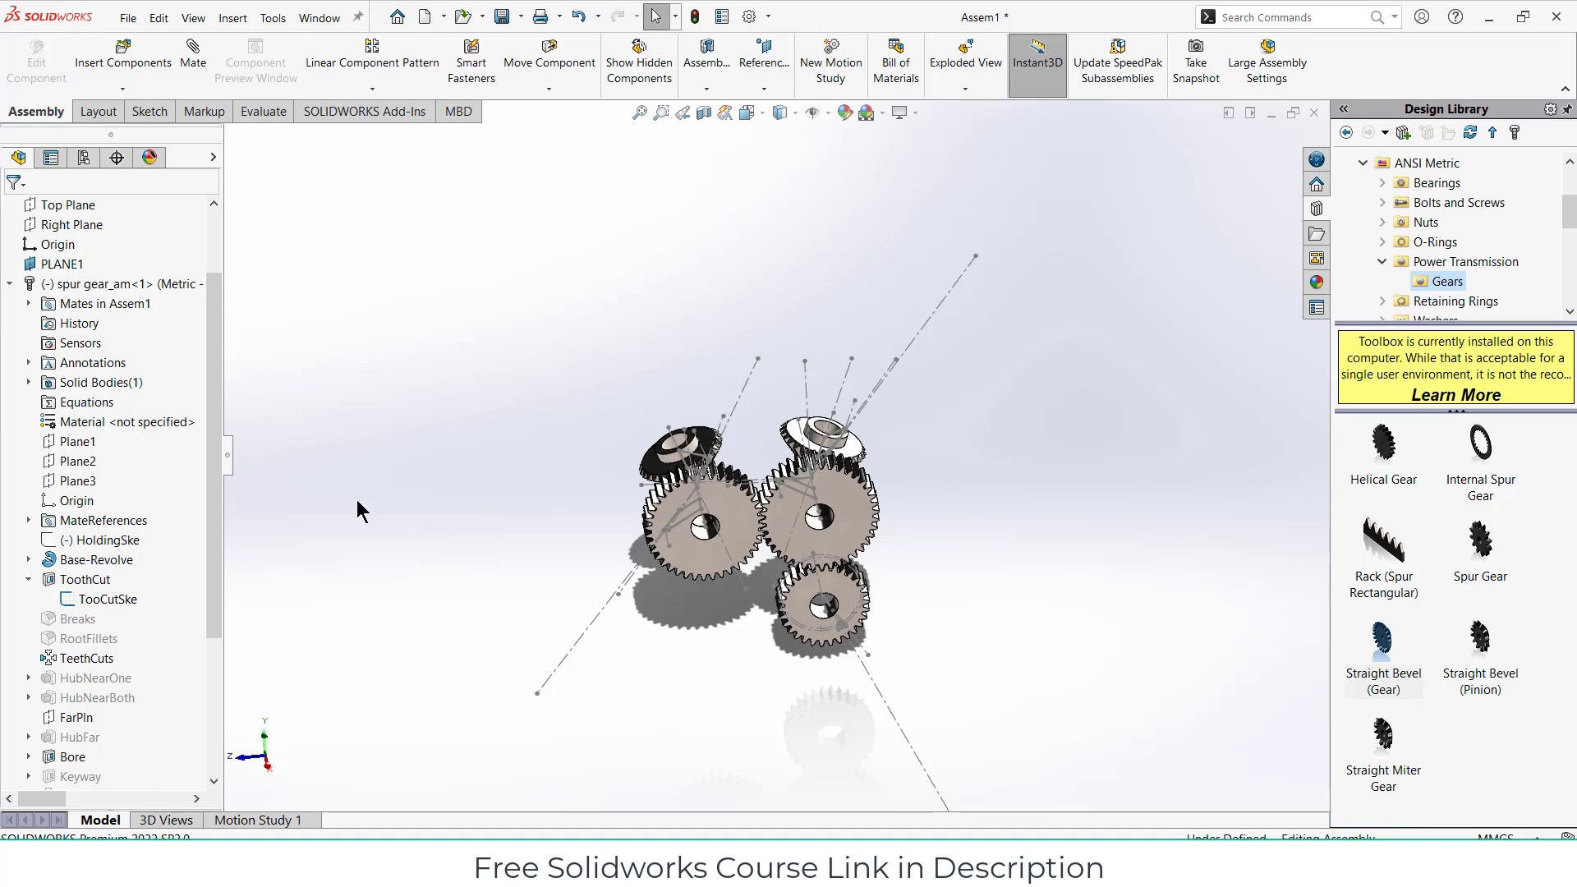
# Step: Hide the BasProSke sketch under the Base-Revolve feature of the first straight bevel gear
pyautogui.click(9, 284)
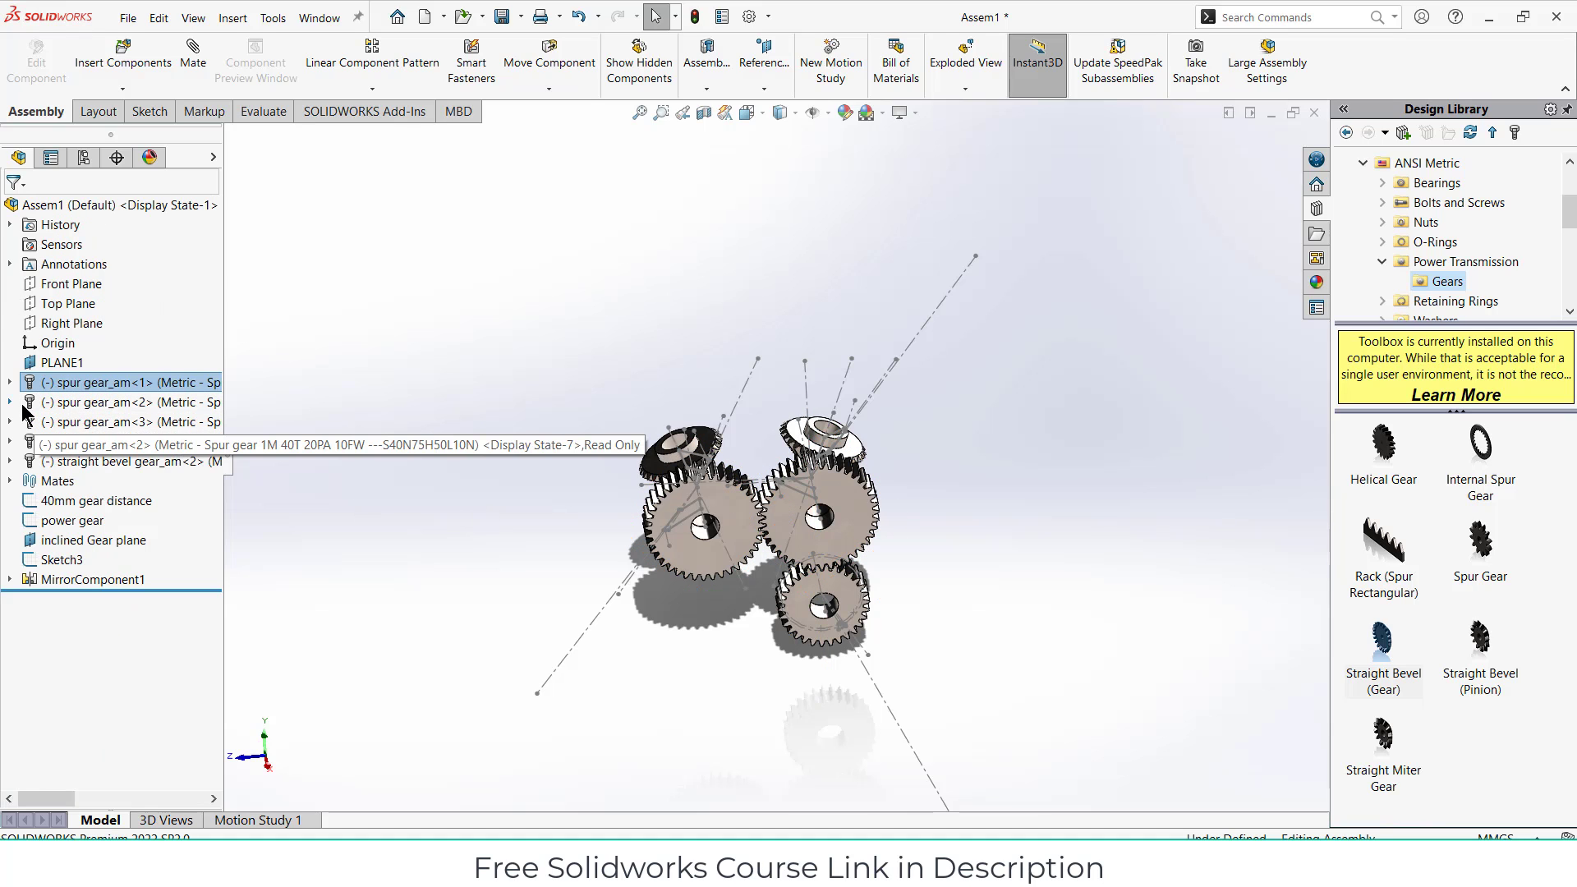
pyautogui.click(10, 422)
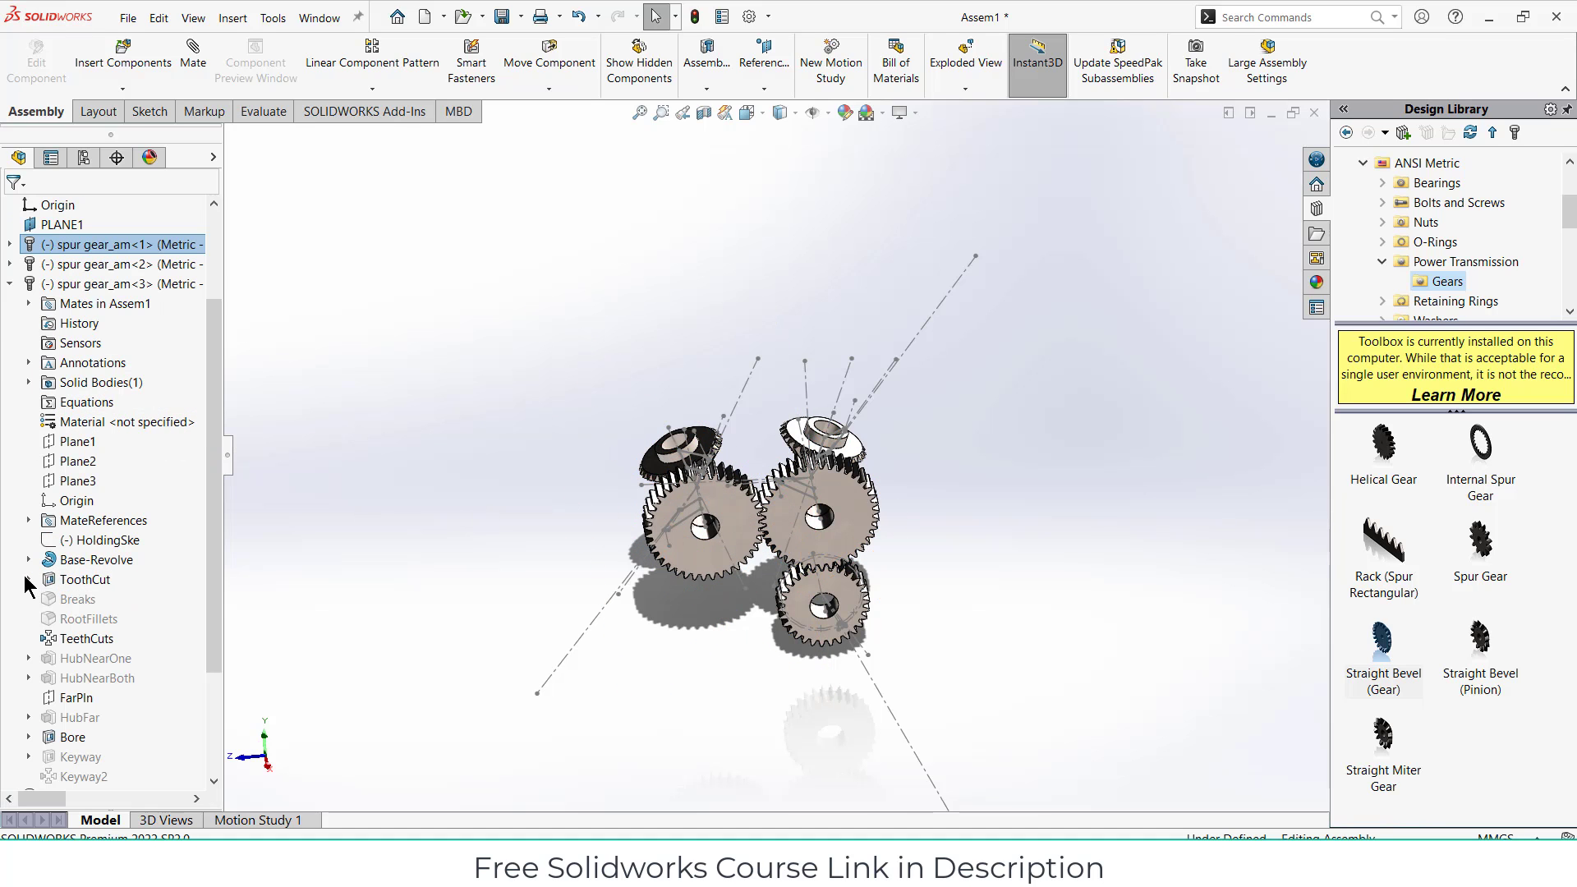
pyautogui.scroll(-3, 69, 464)
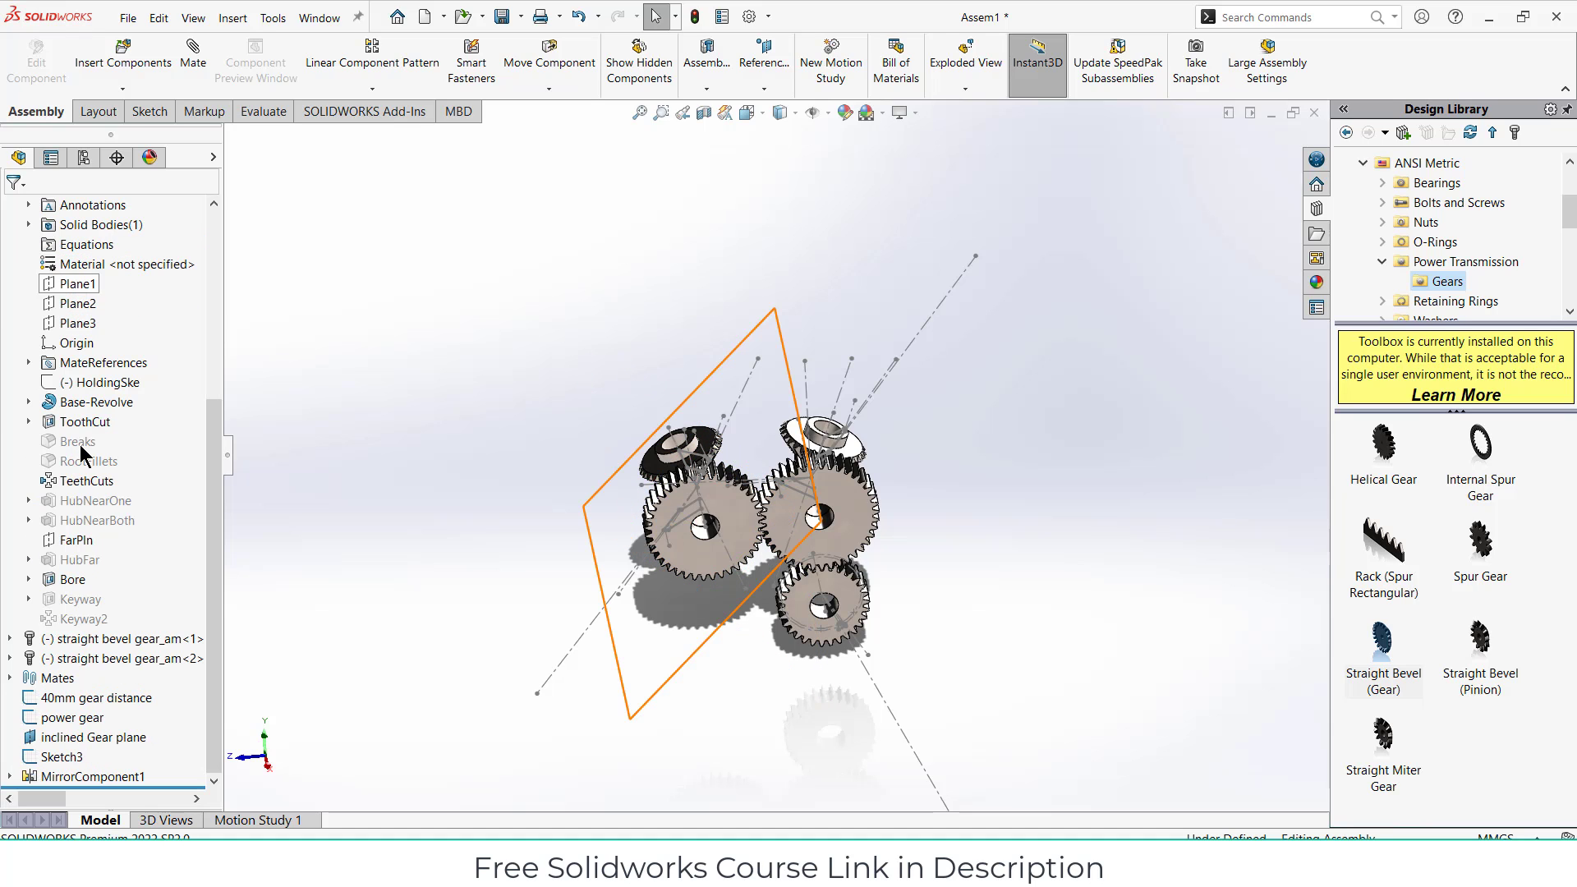
pyautogui.click(85, 637)
pyautogui.click(9, 638)
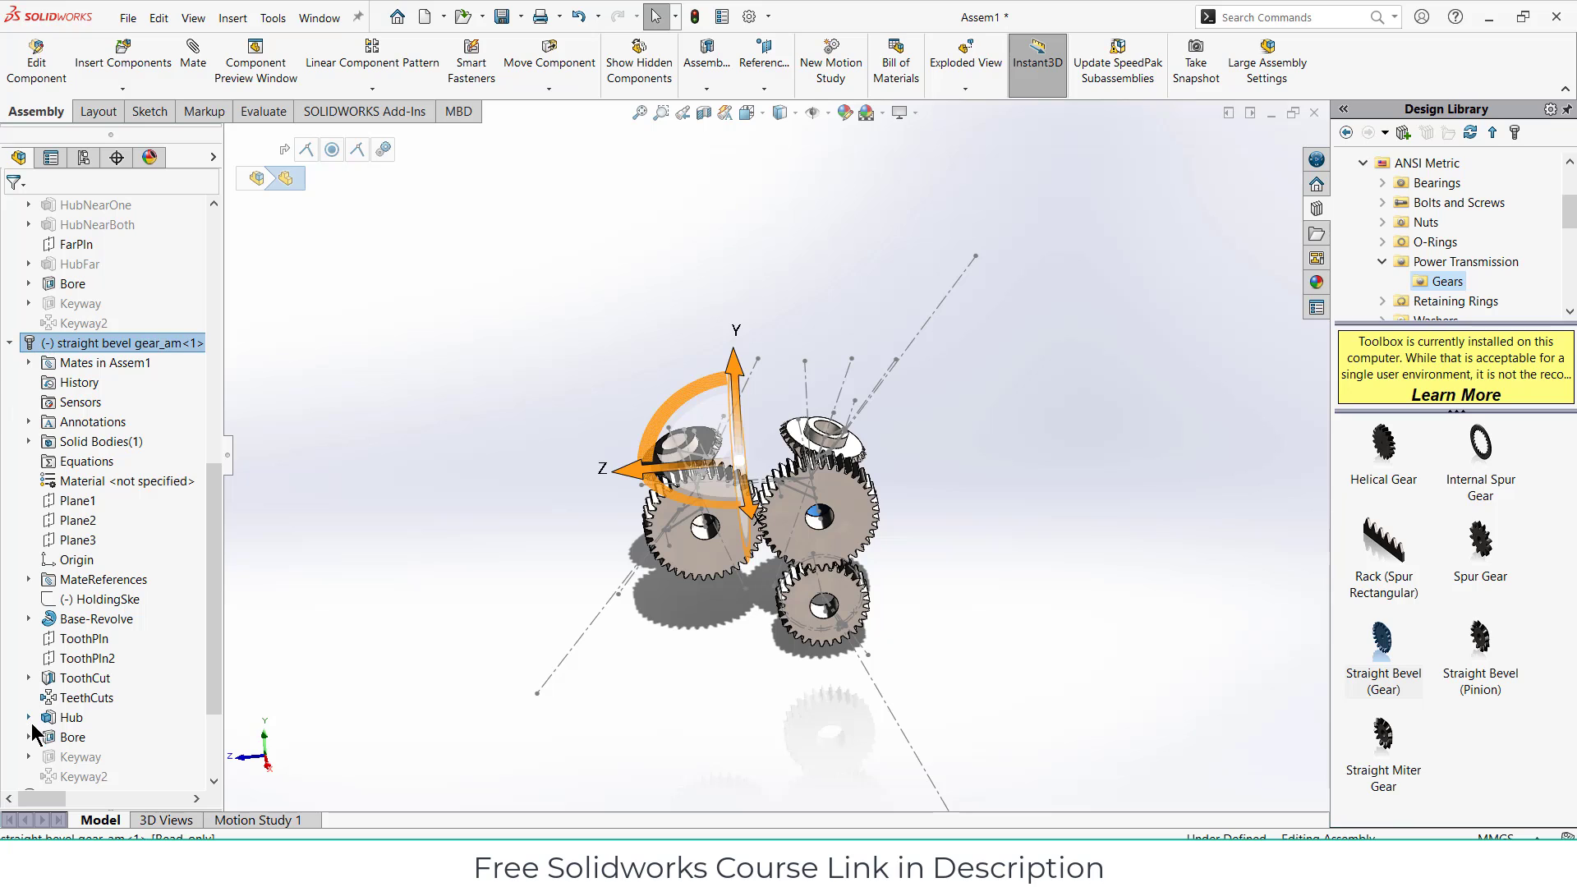
pyautogui.click(29, 620)
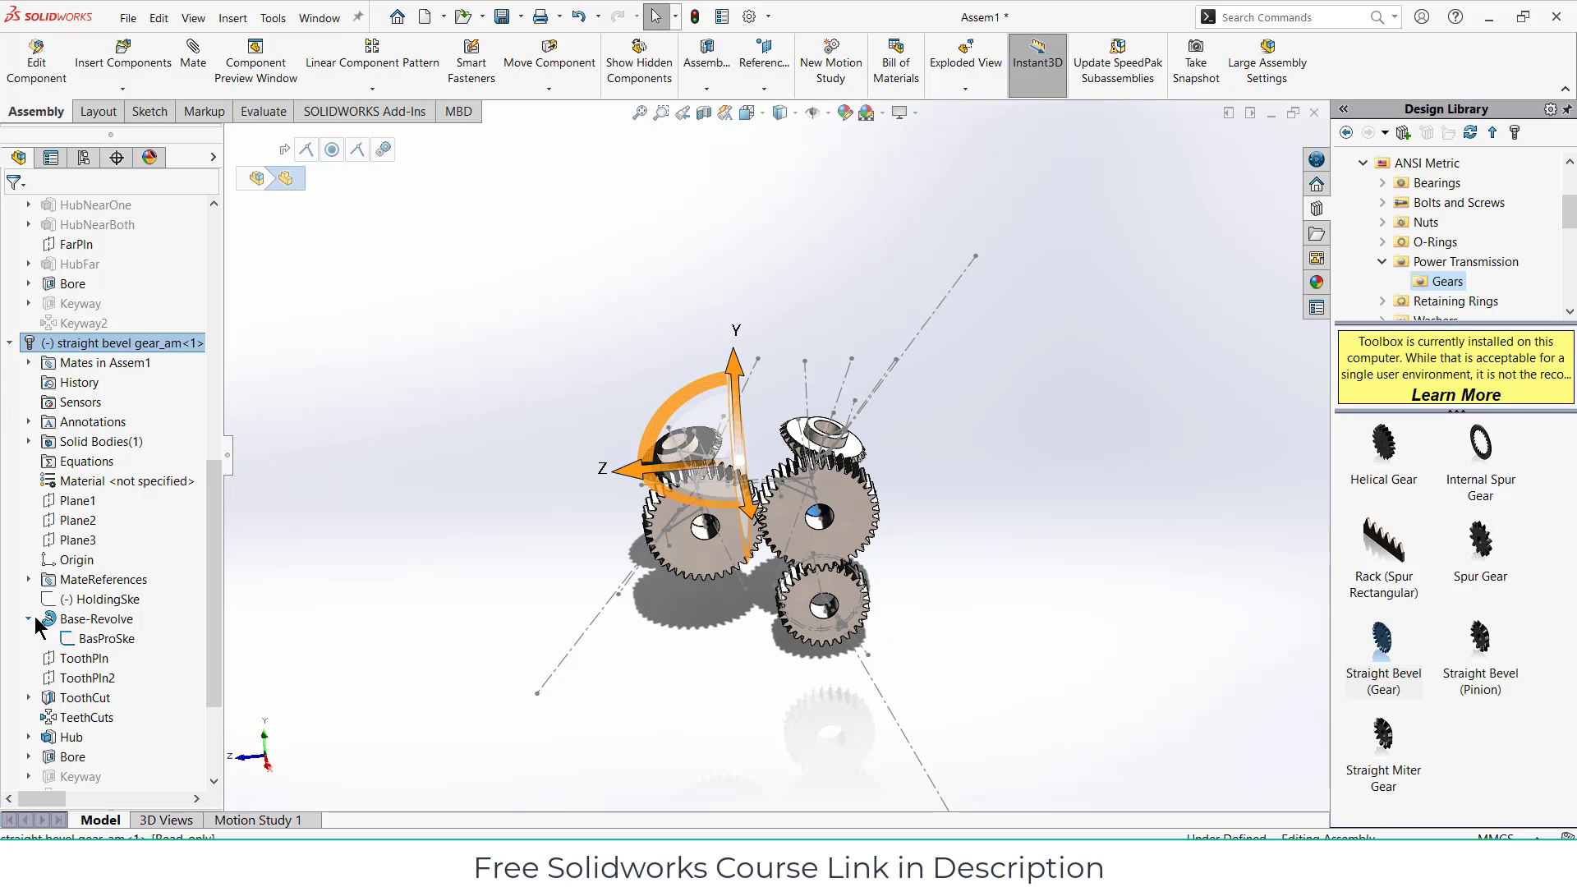
pyautogui.rightClick(97, 646)
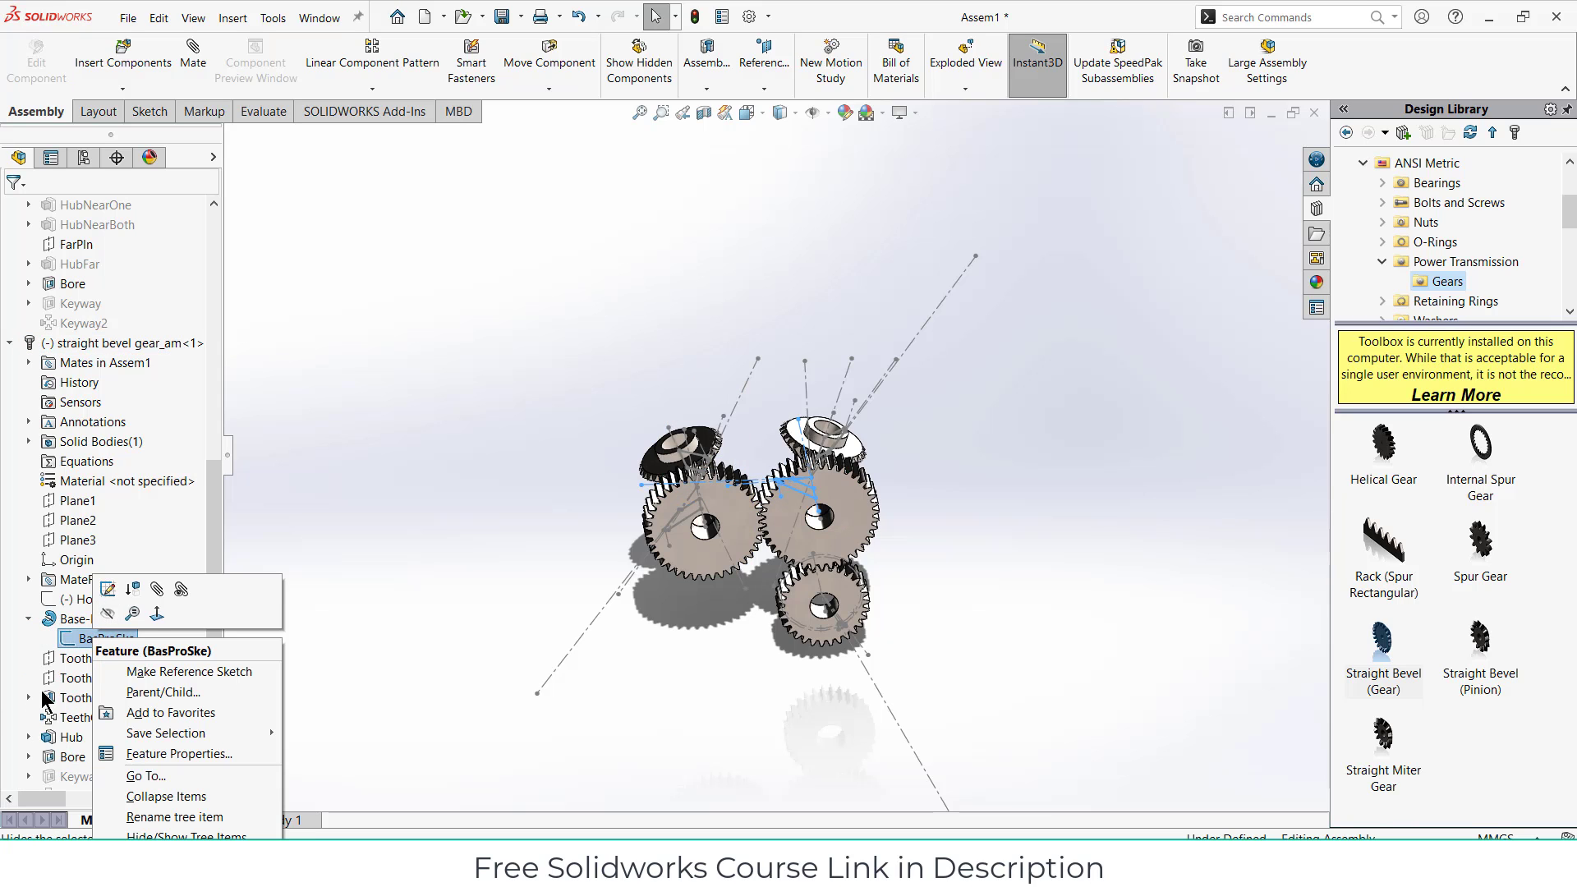
pyautogui.click(28, 737)
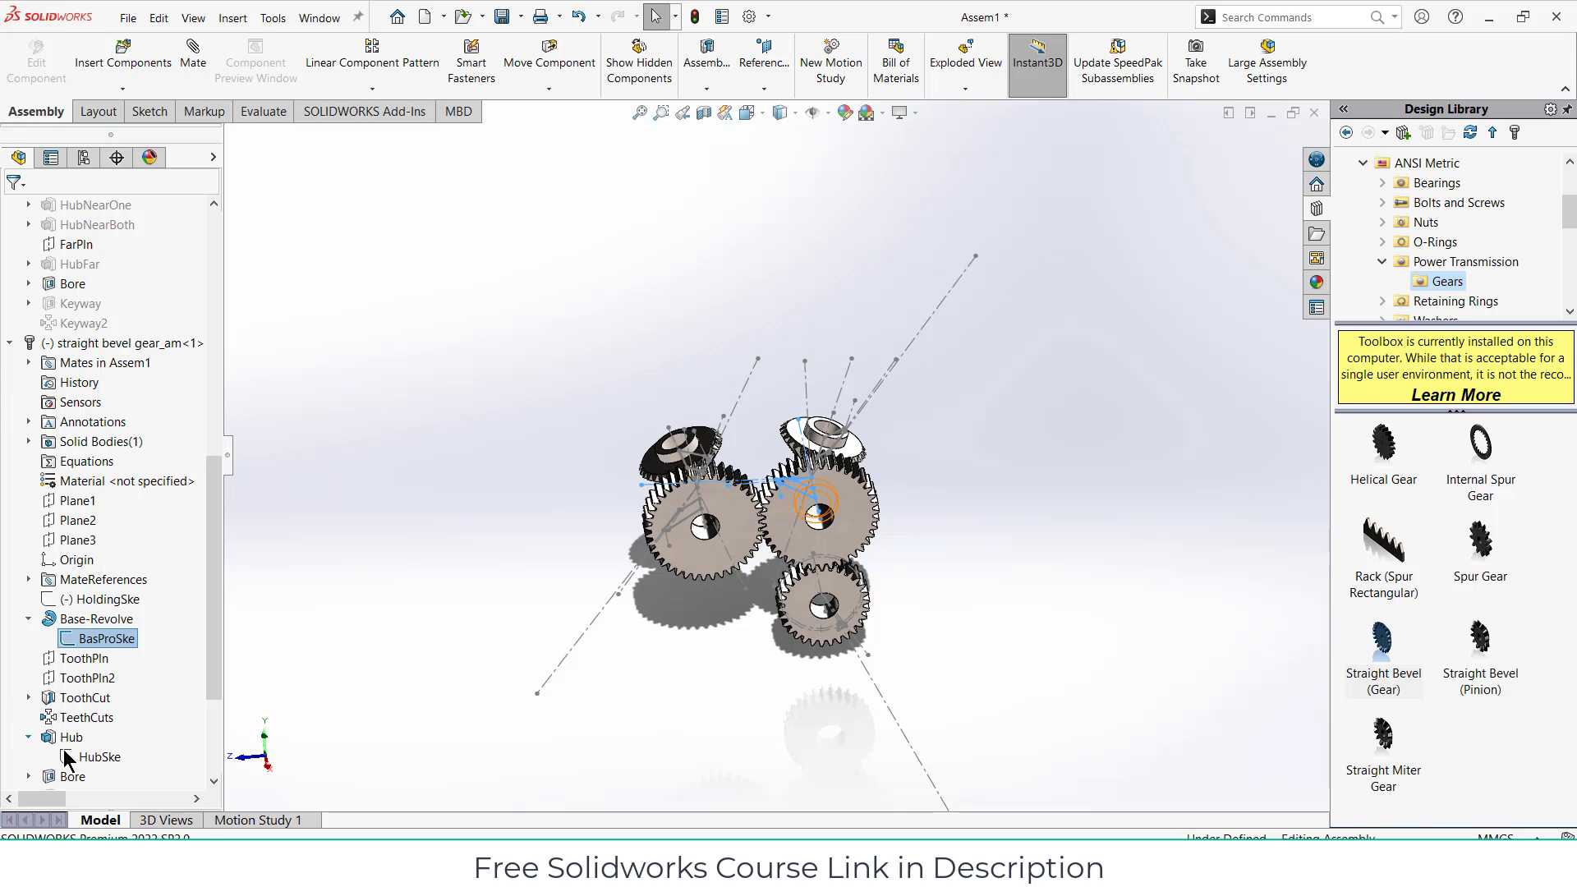
pyautogui.click(82, 758)
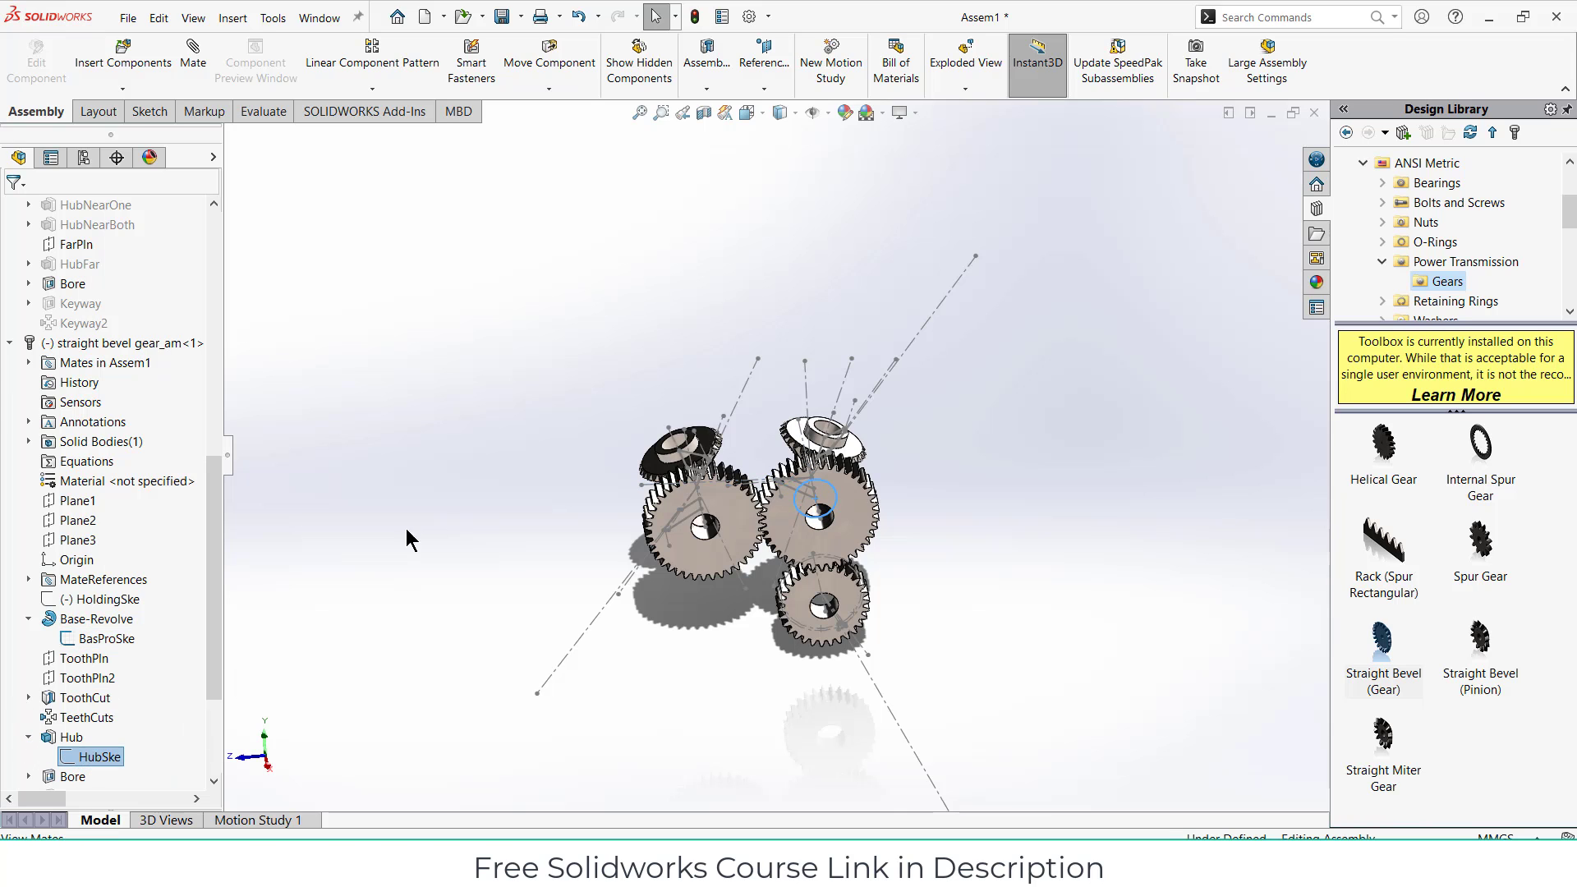
pyautogui.scroll(-3, 32, 732)
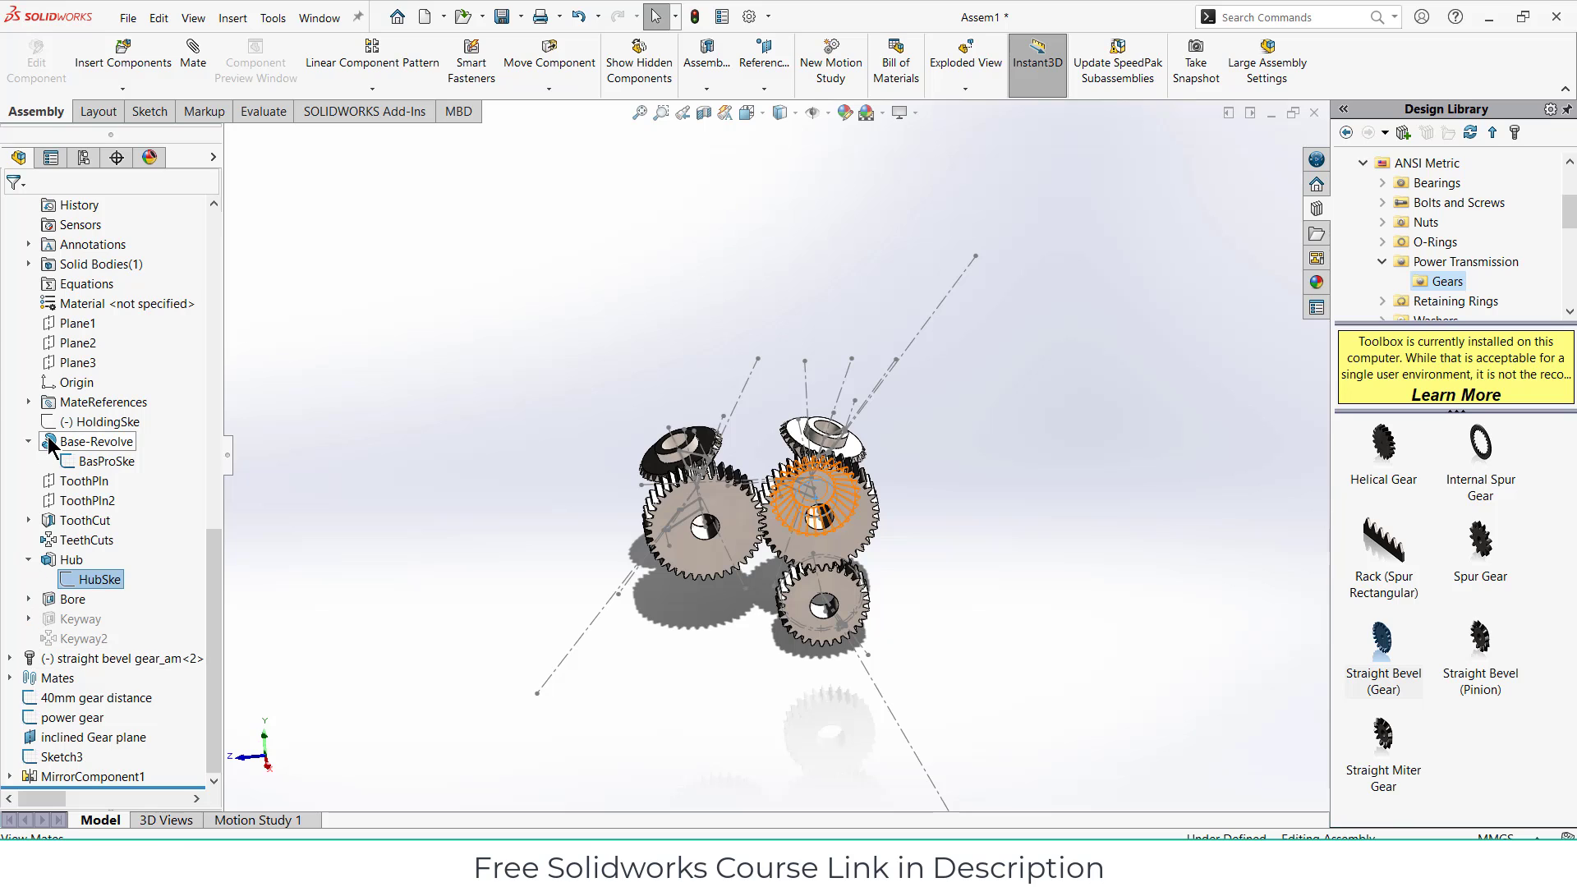
pyautogui.click(103, 461)
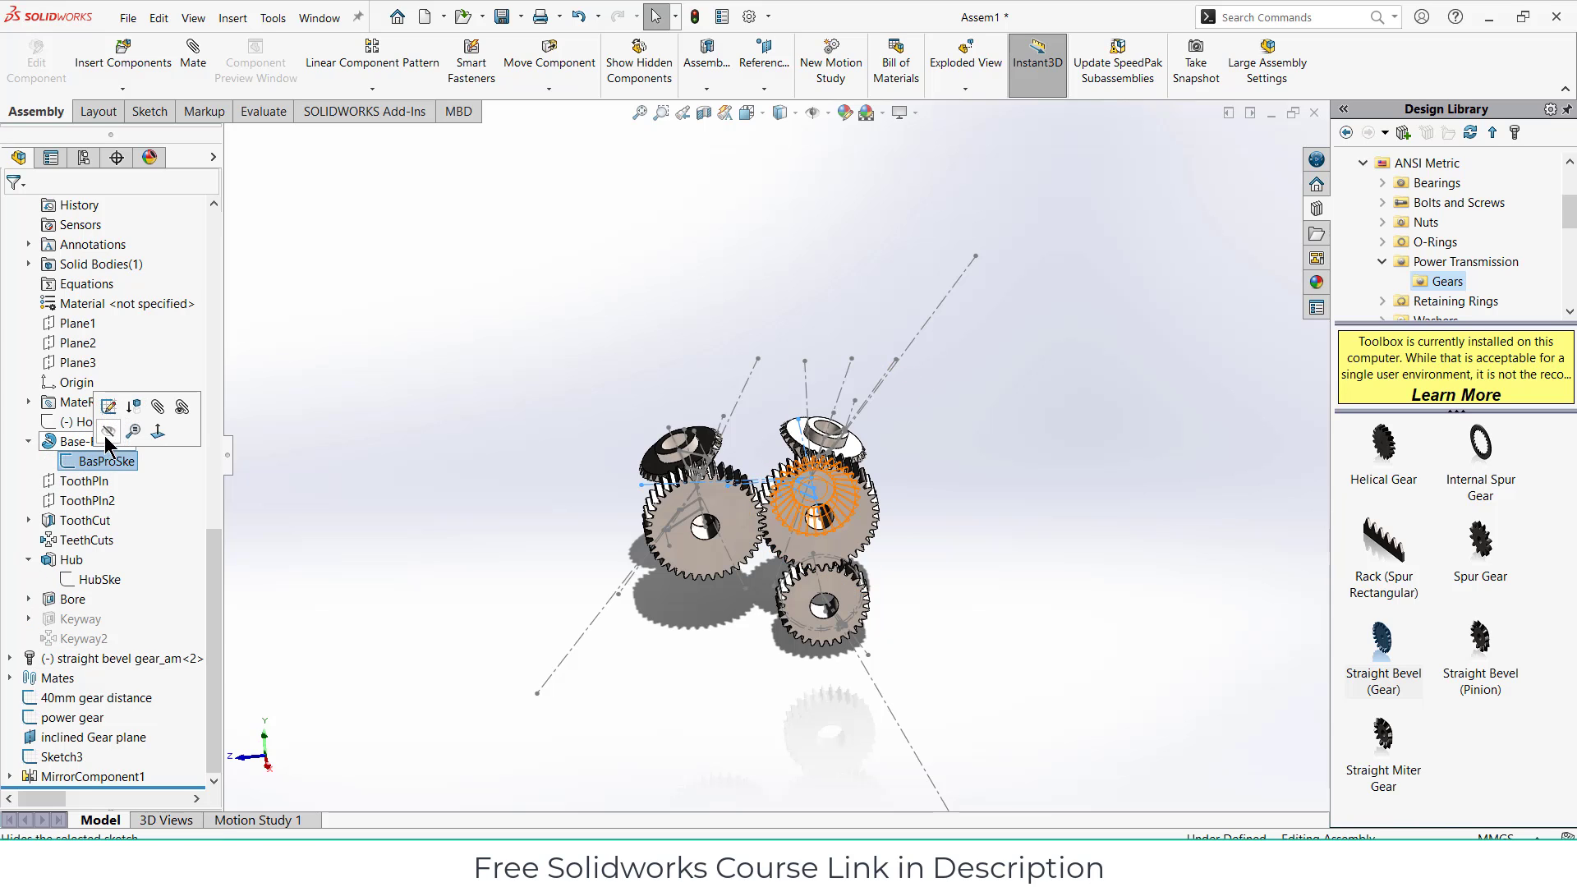
pyautogui.click(112, 426)
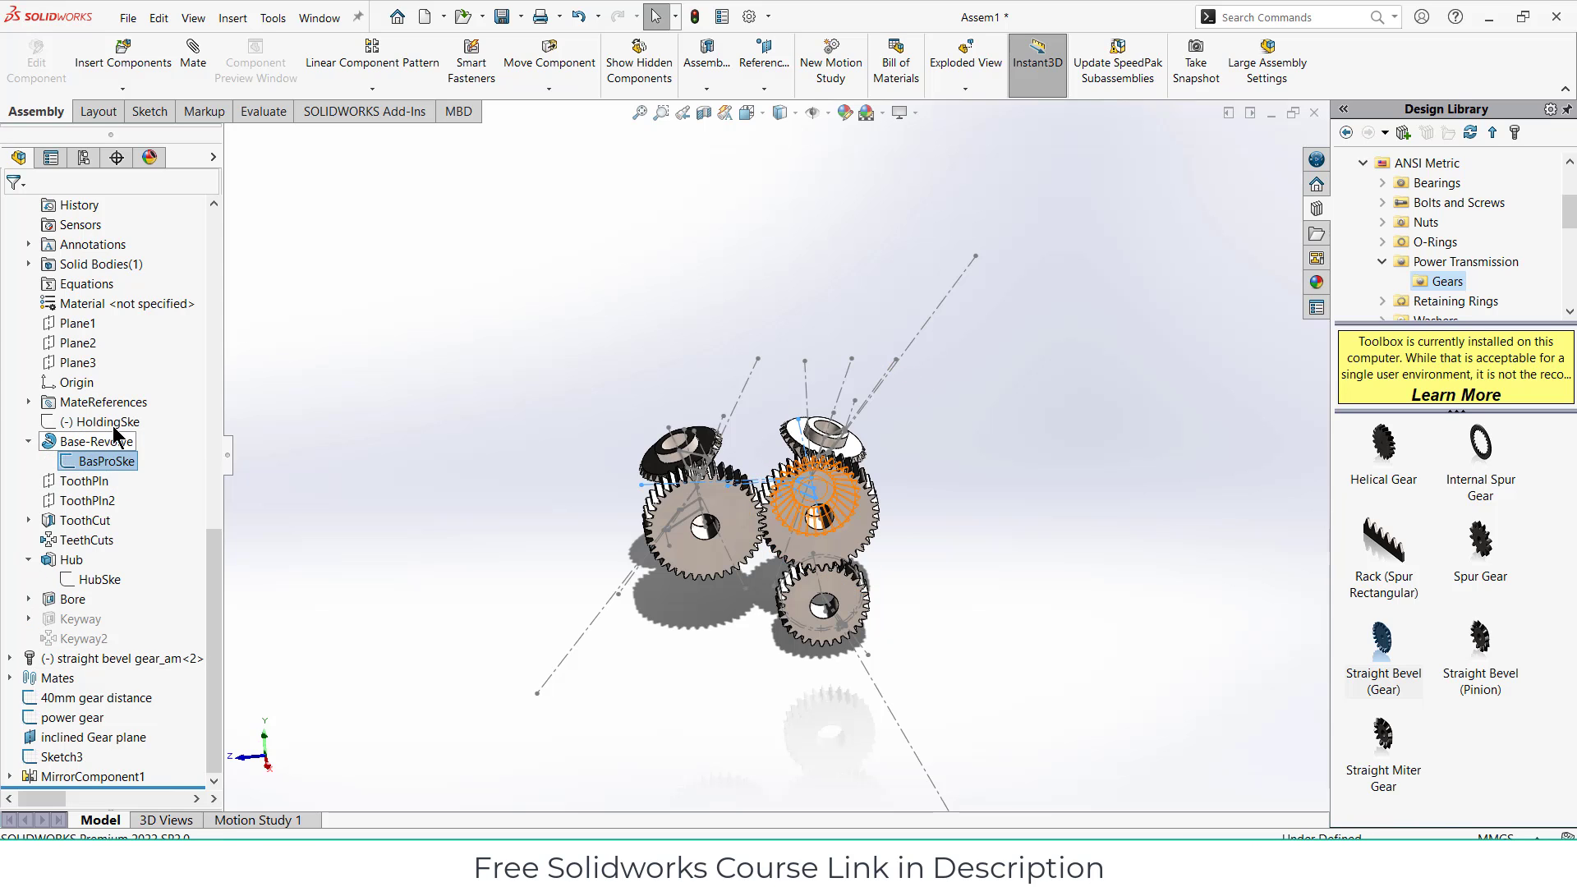
# Step: Hide the TooCutSke sketch under the ToothCut feature of the small spur gear
pyautogui.moveTo(622, 497); pyautogui.dragTo(692, 530, button='middle')
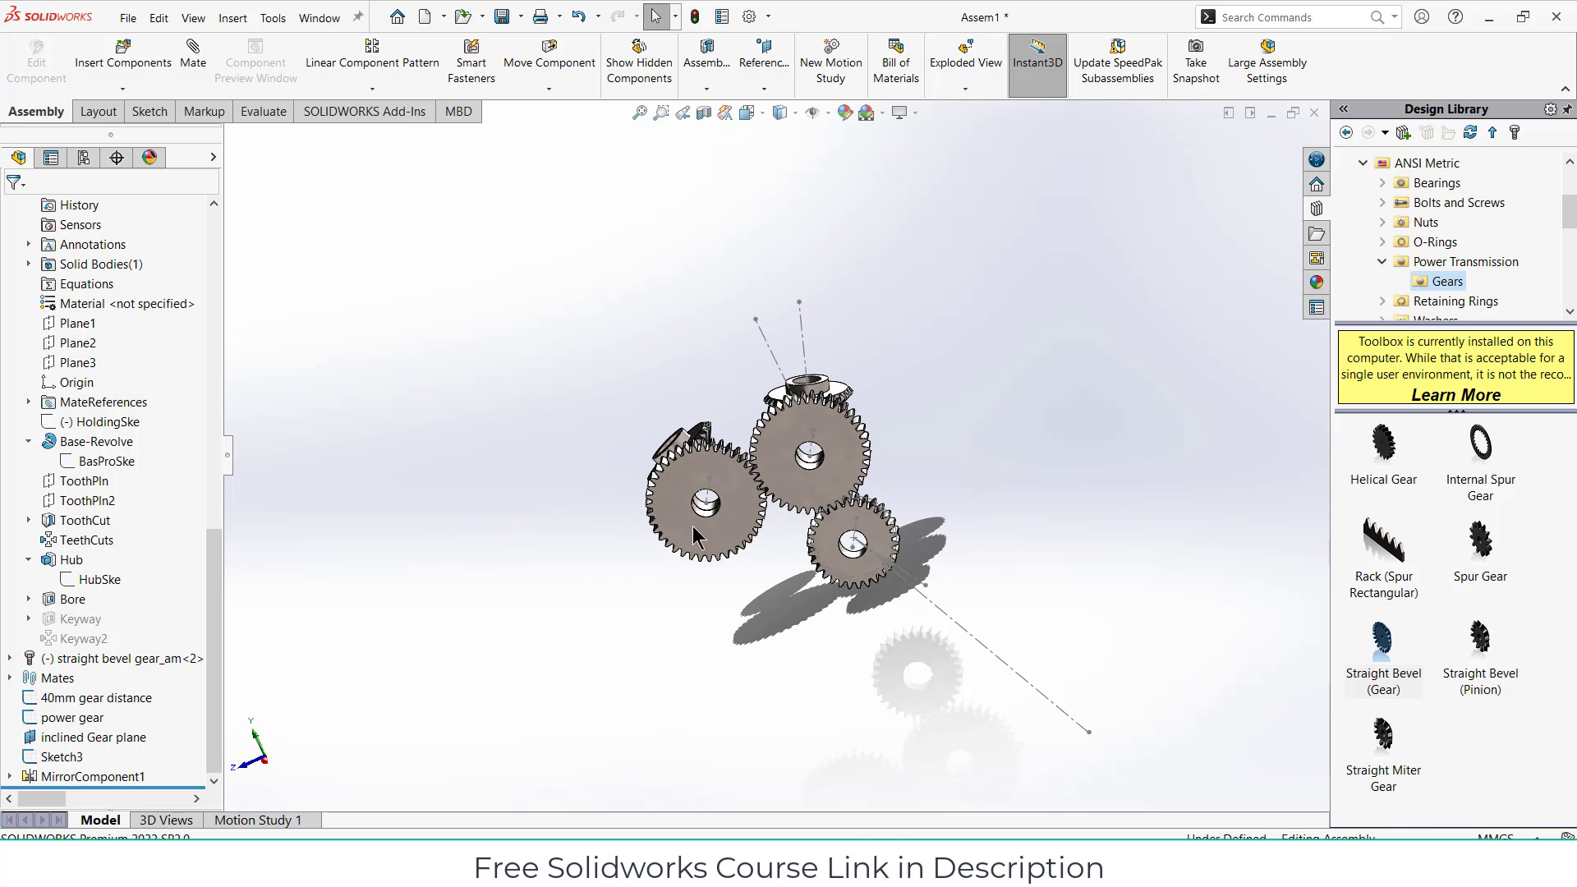
pyautogui.click(948, 610)
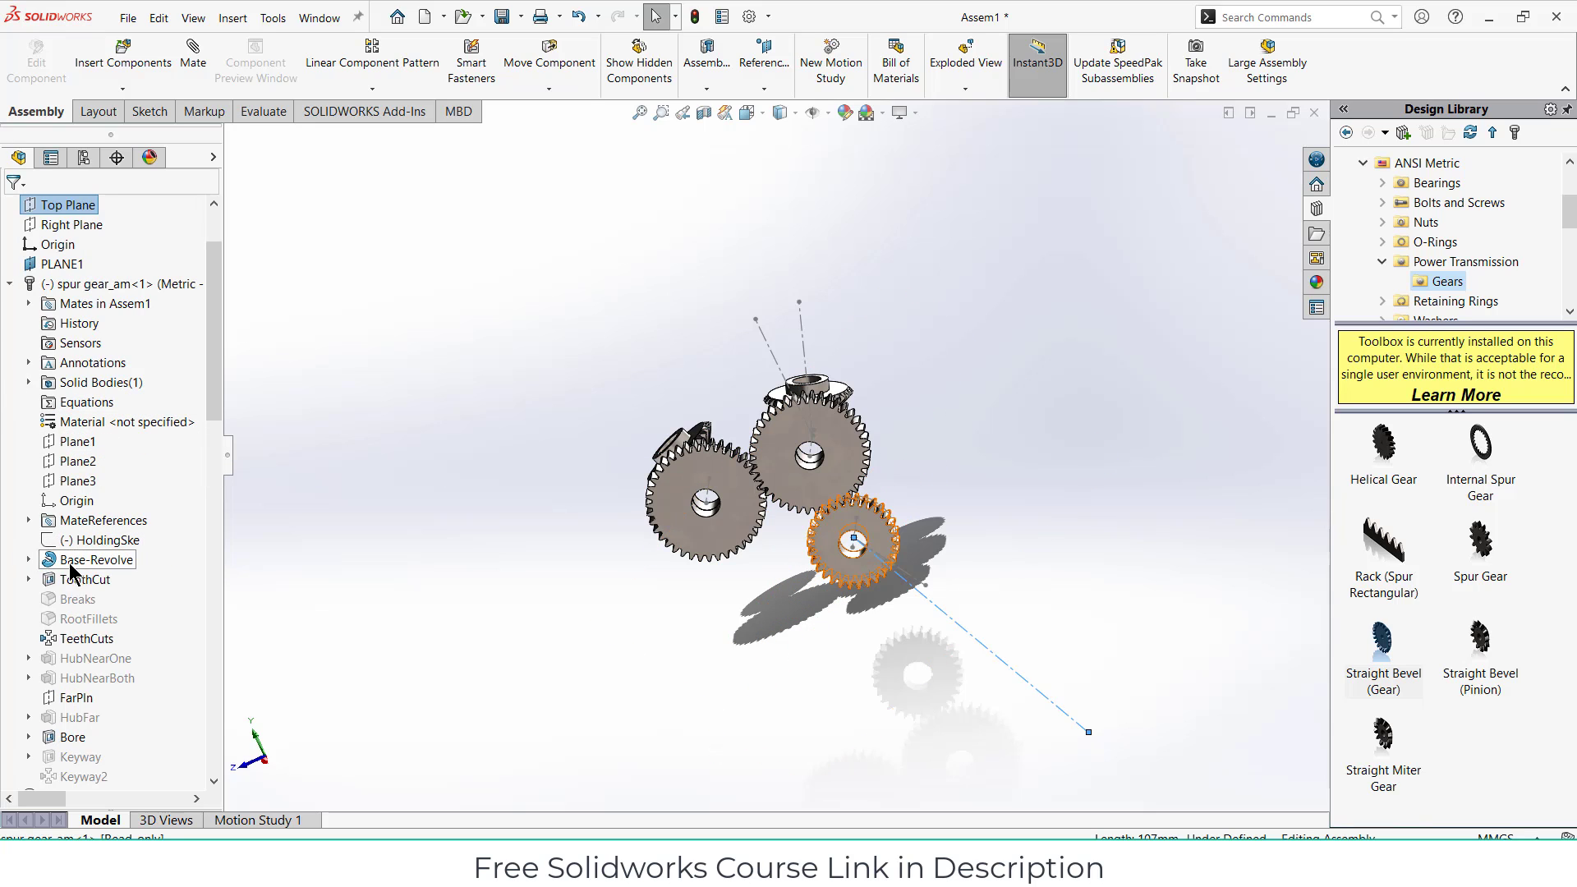
pyautogui.click(29, 560)
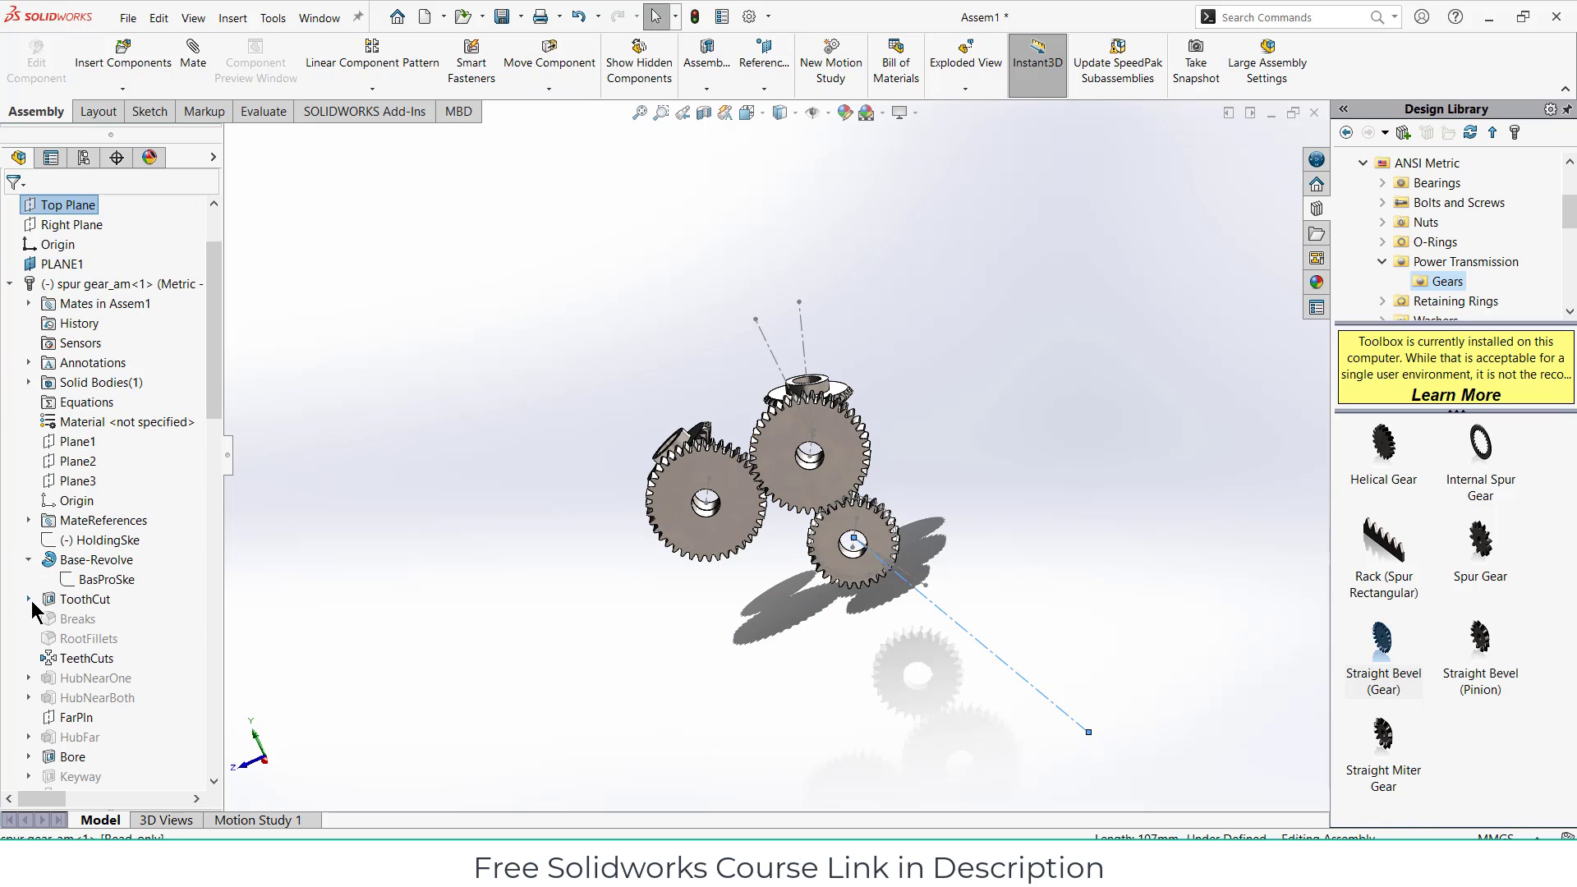
pyautogui.click(29, 600)
pyautogui.rightClick(111, 620)
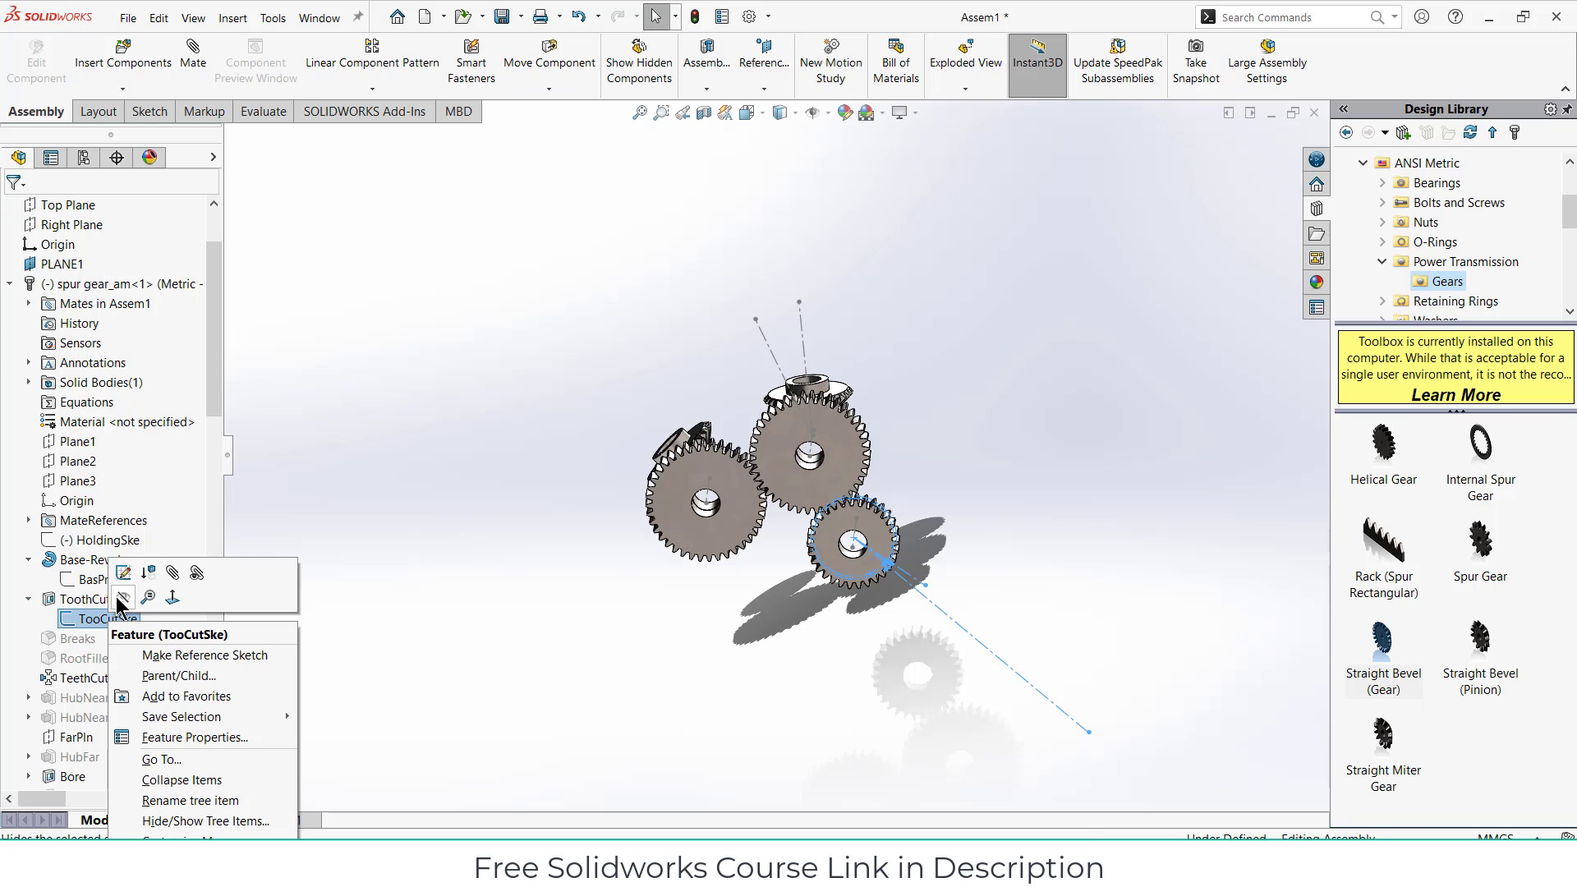
pyautogui.click(122, 599)
# Step: Collapse the expanded spur gear and straight bevel gear components in the assembly tree
pyautogui.moveTo(579, 512)
pyautogui.mouseDown(button='middle')
pyautogui.moveTo(645, 531)
pyautogui.moveTo(581, 457)
pyautogui.moveTo(777, 554)
pyautogui.moveTo(598, 435)
pyautogui.mouseUp(button='middle')
pyautogui.click(9, 284)
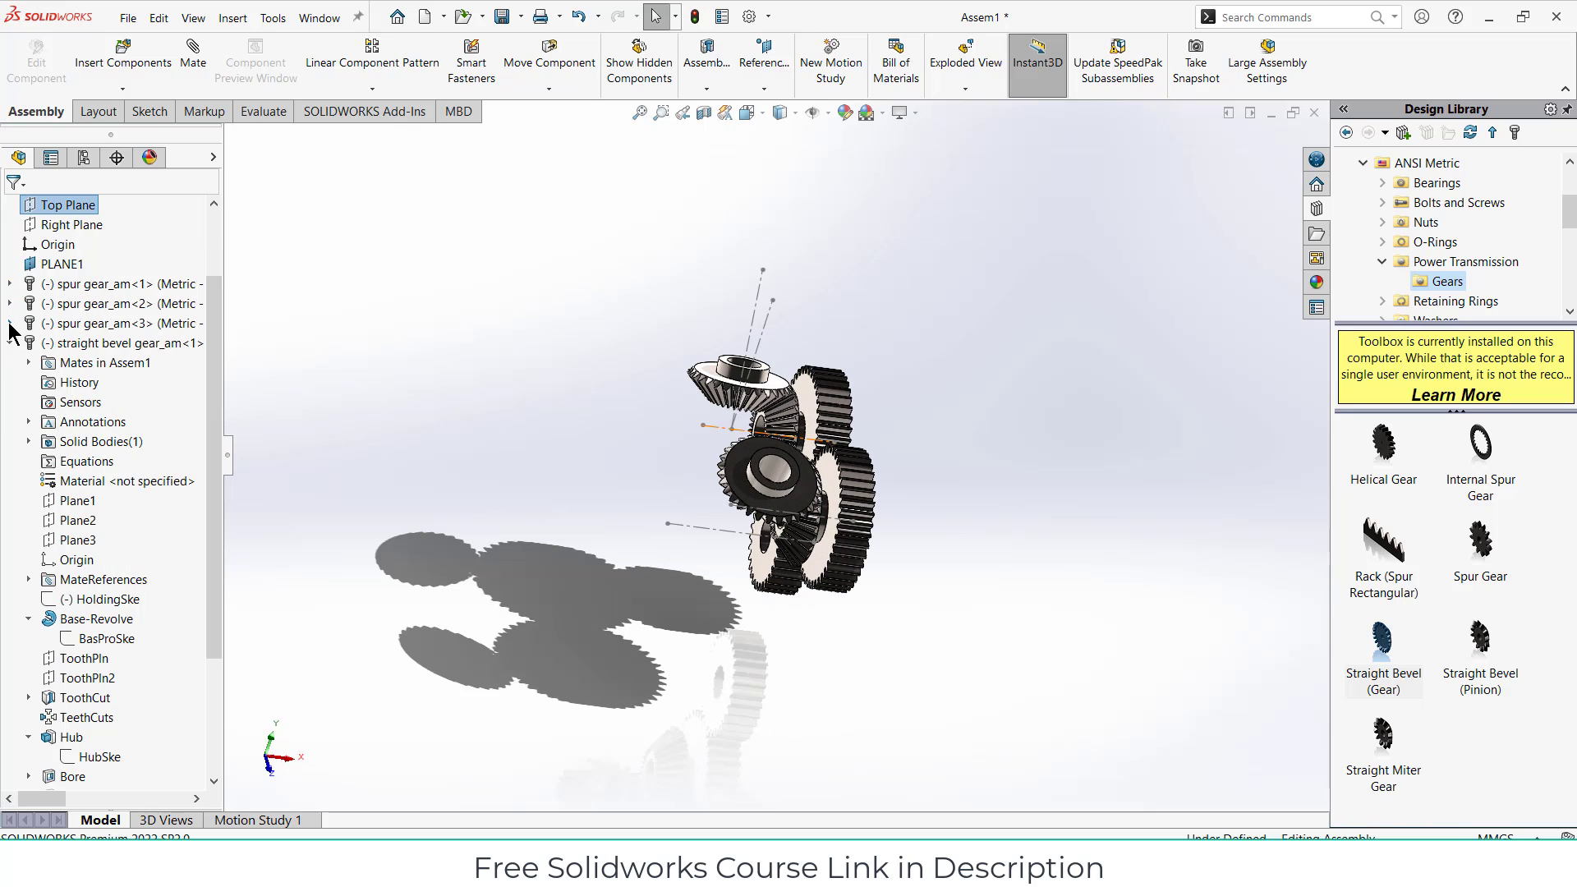
pyautogui.click(9, 343)
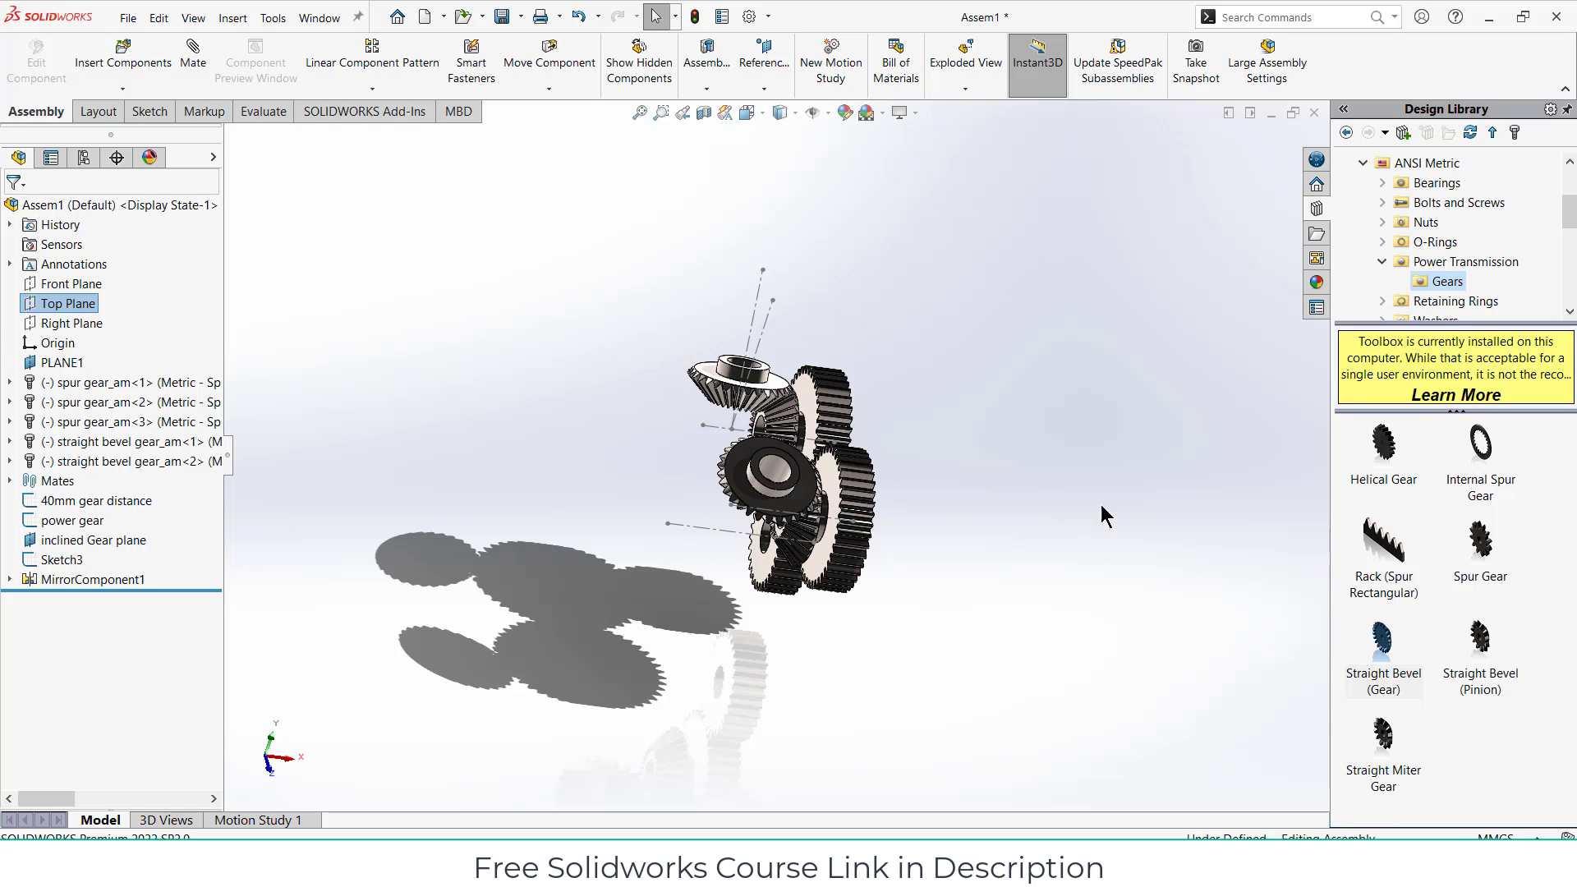
# Step: Insert a new part into the assembly and position it on the Front Plane
pyautogui.moveTo(992, 416); pyautogui.dragTo(901, 516, button='middle')
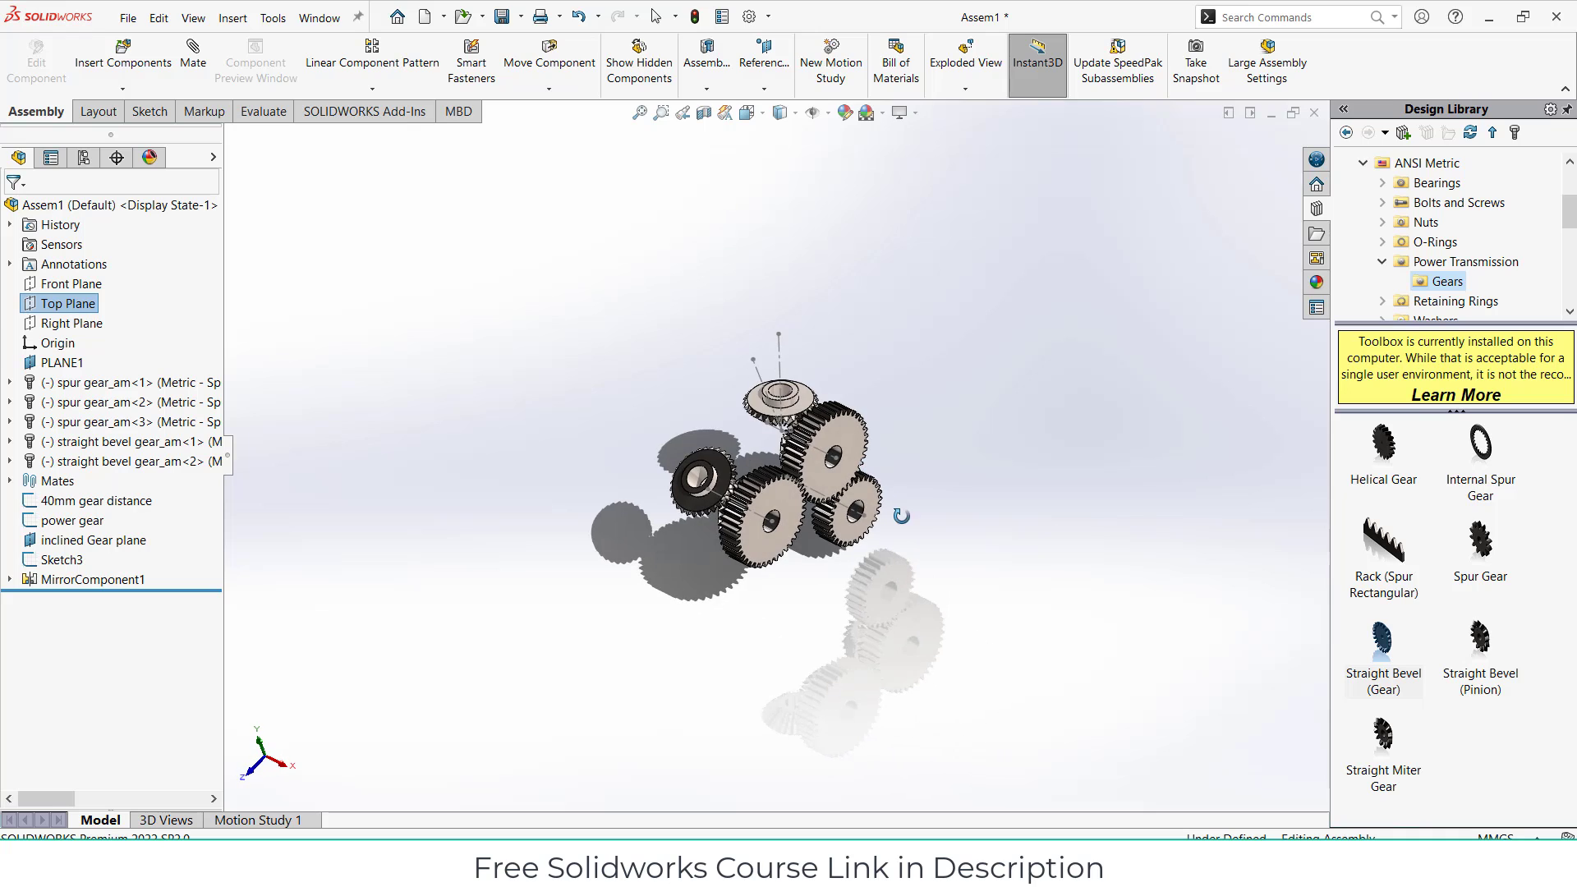
pyautogui.click(122, 88)
pyautogui.click(131, 128)
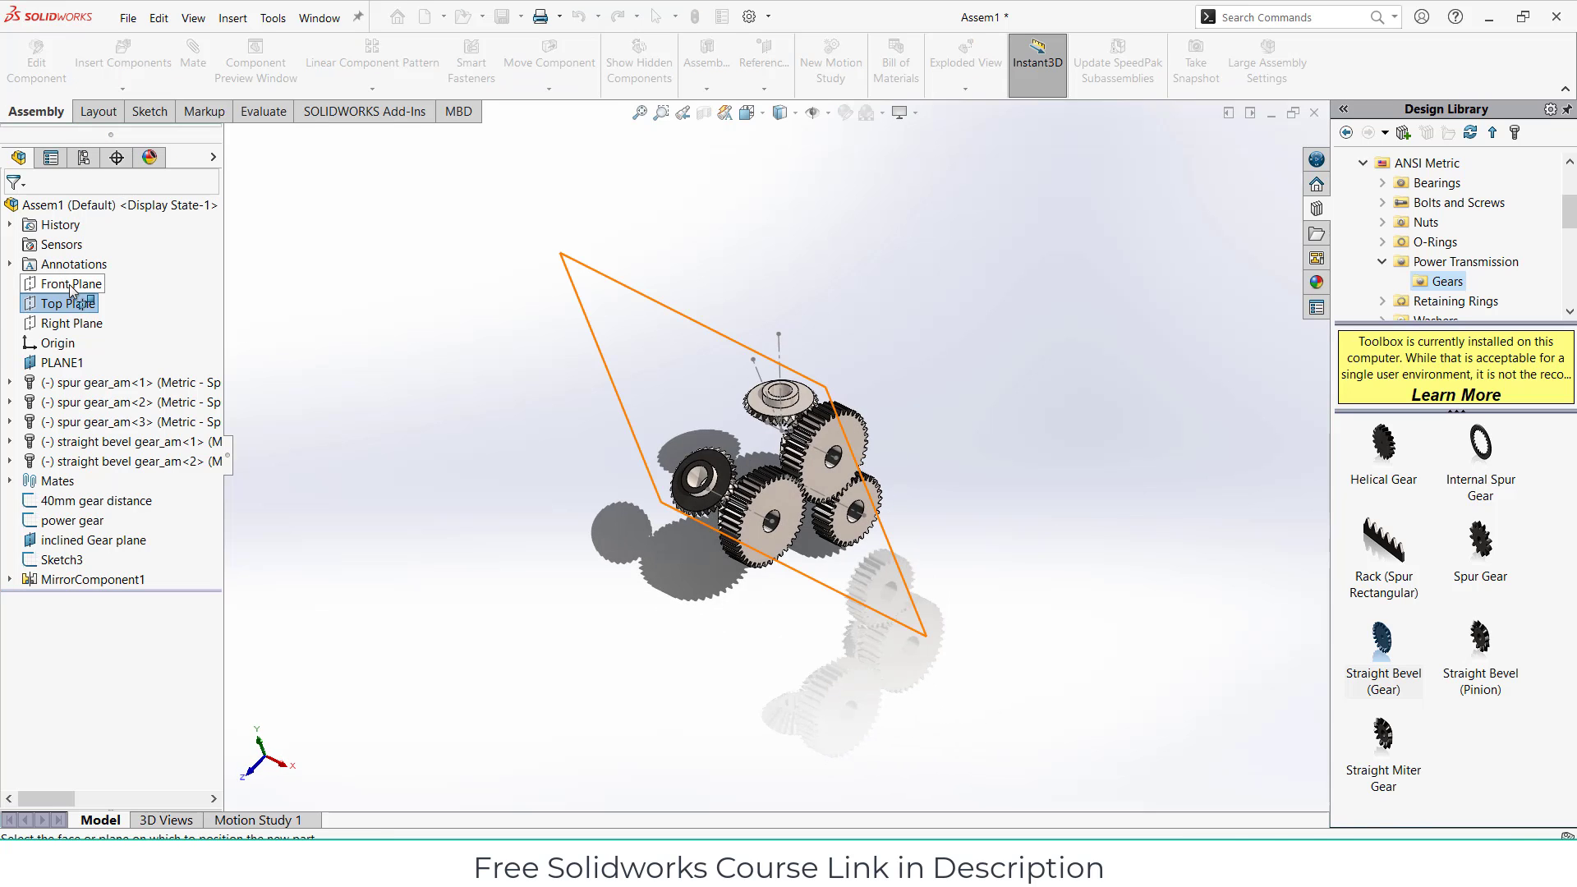
pyautogui.click(71, 284)
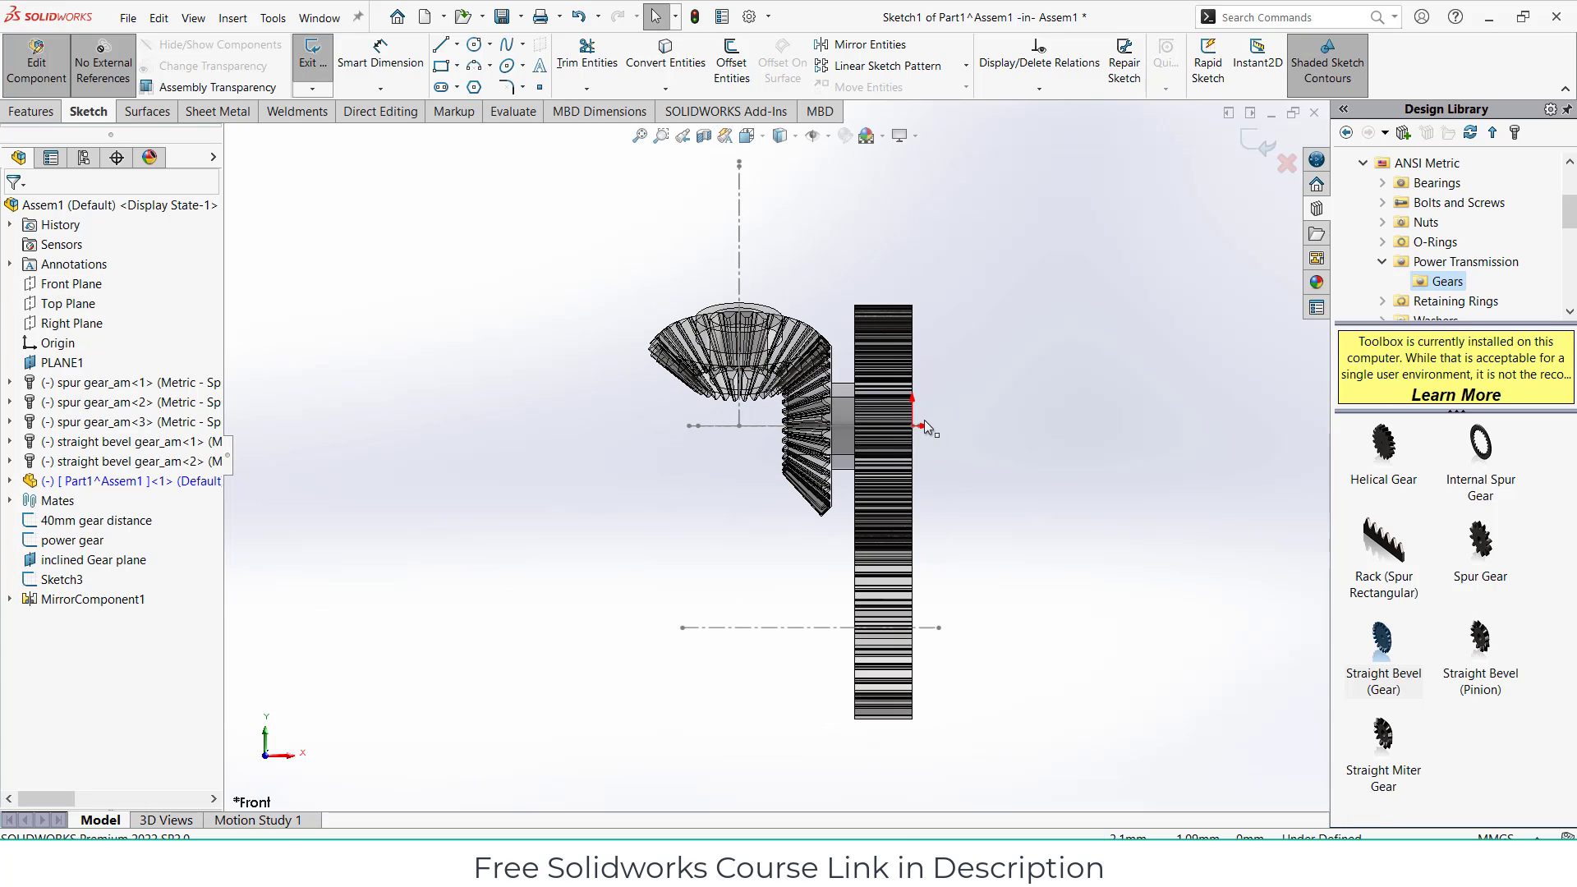
# Step: Start a corner rectangle in the new part's sketch near the origin at the spur gear's outer face
pyautogui.scroll(3, 926, 419)
pyautogui.scroll(-1, 759, 413)
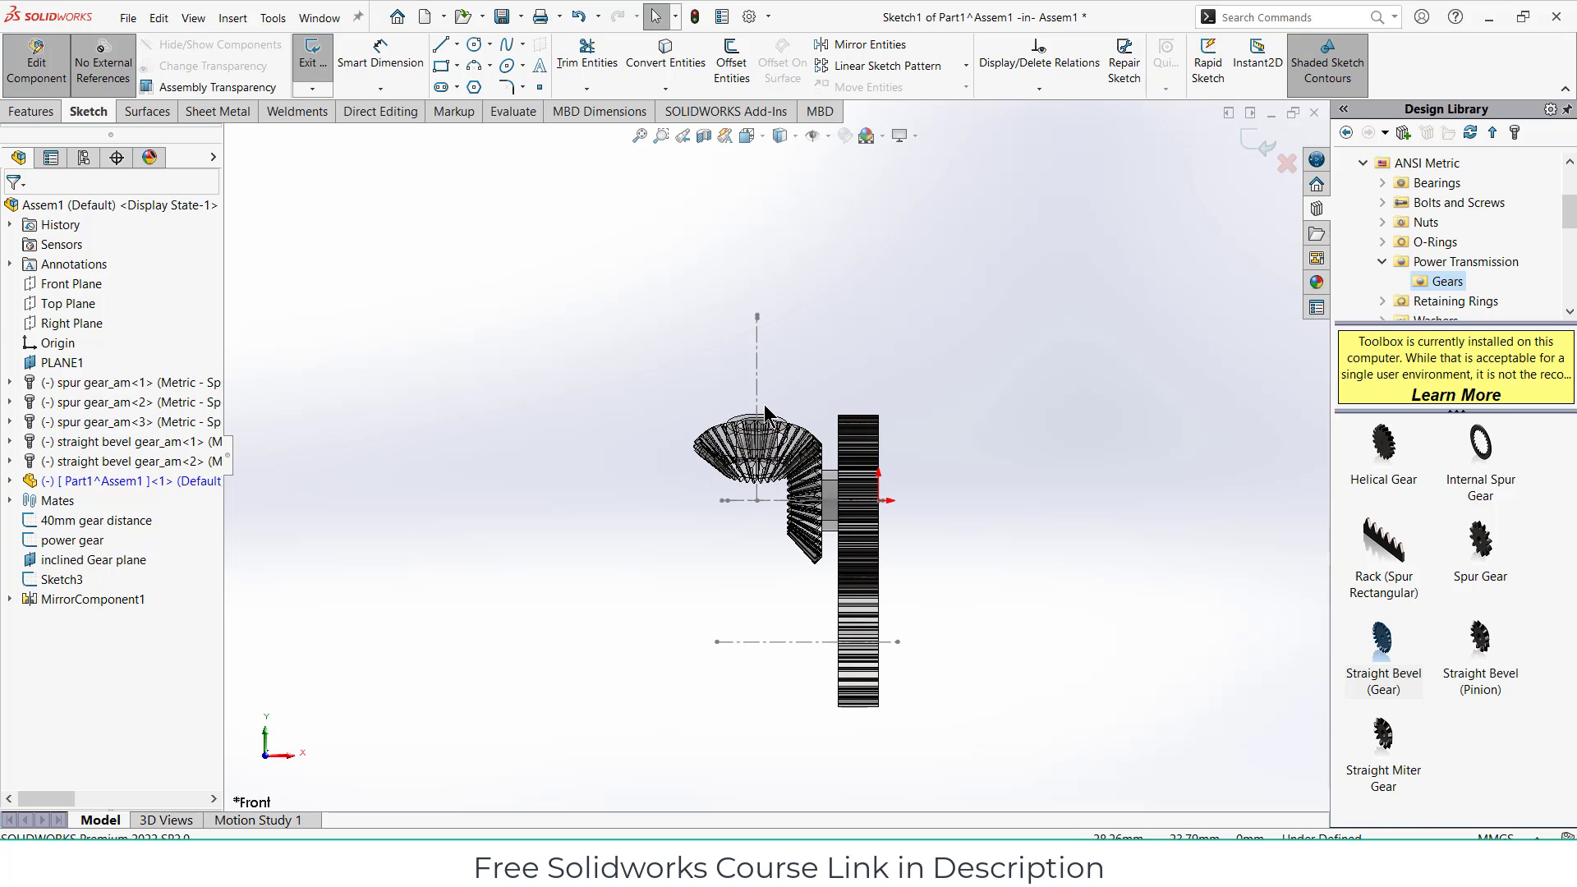
pyautogui.click(442, 69)
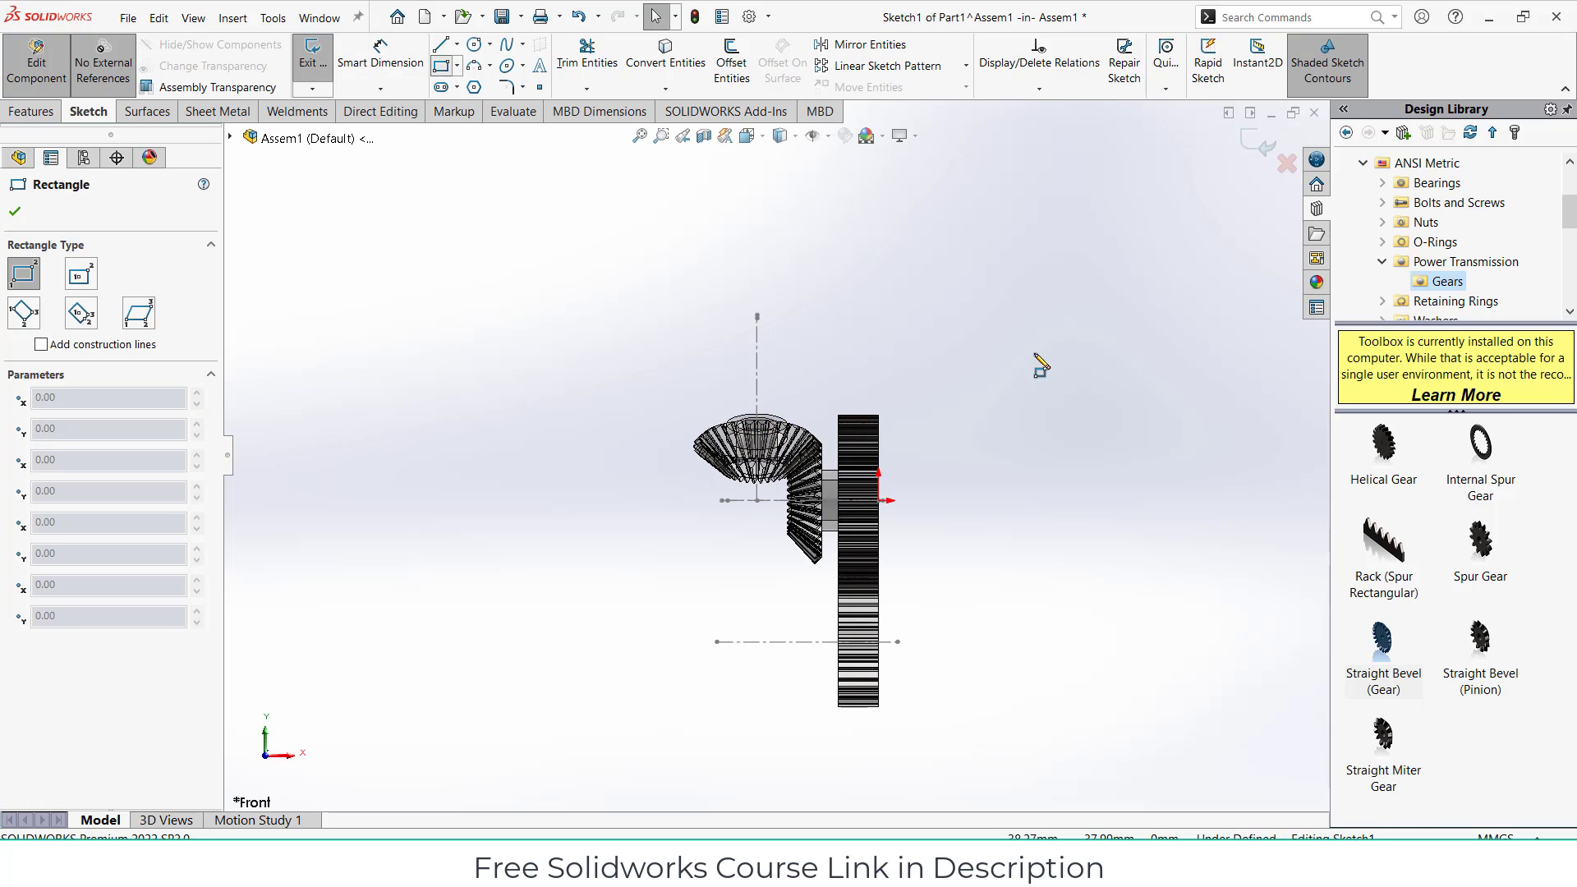
pyautogui.scroll(-3, 886, 502)
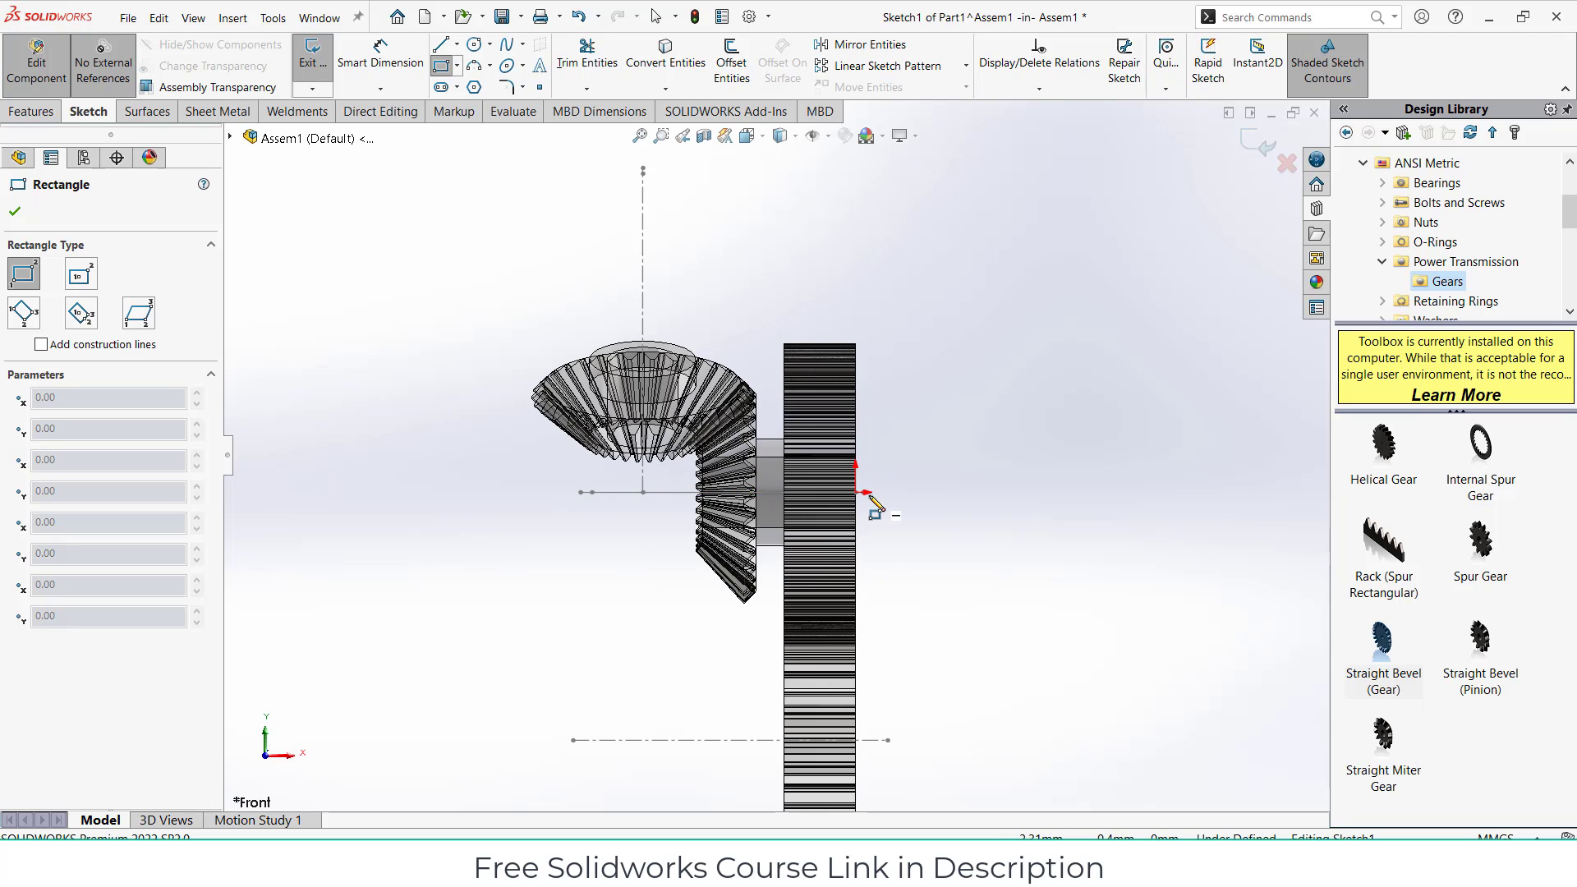
# Step: Sketch a narrow upright corner rectangle about 8 mm wide, starting at the part's origin on the spur gear's outer face
pyautogui.click(857, 492)
pyautogui.scroll(4, 889, 297)
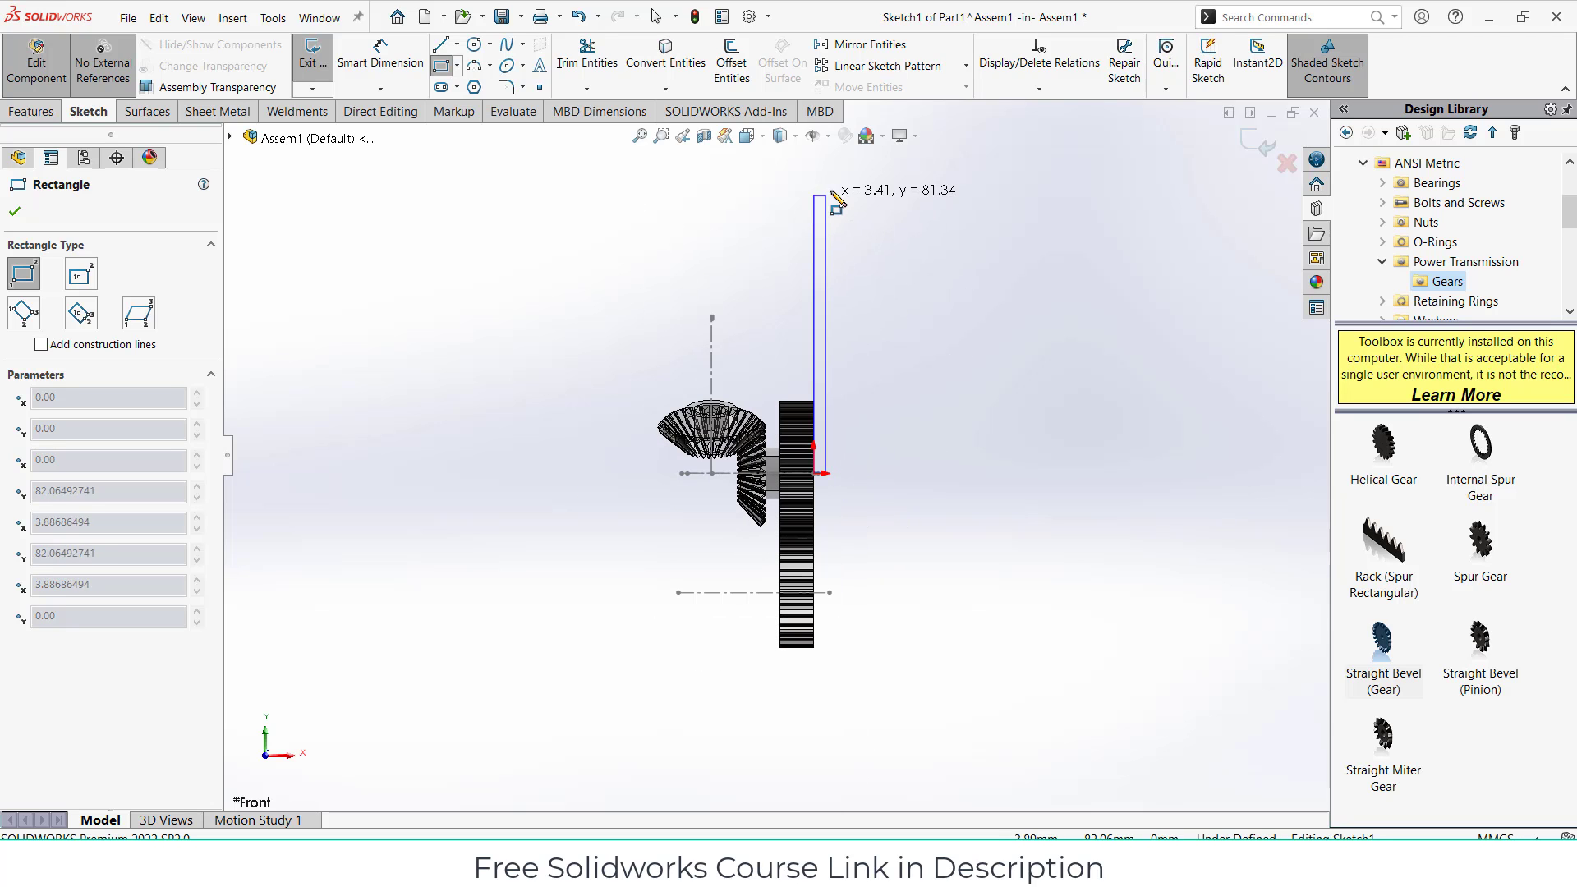
pyautogui.click(842, 167)
# Step: Dimension the rectangle's short upper edge and set its width to 5 mm
pyautogui.click(379, 55)
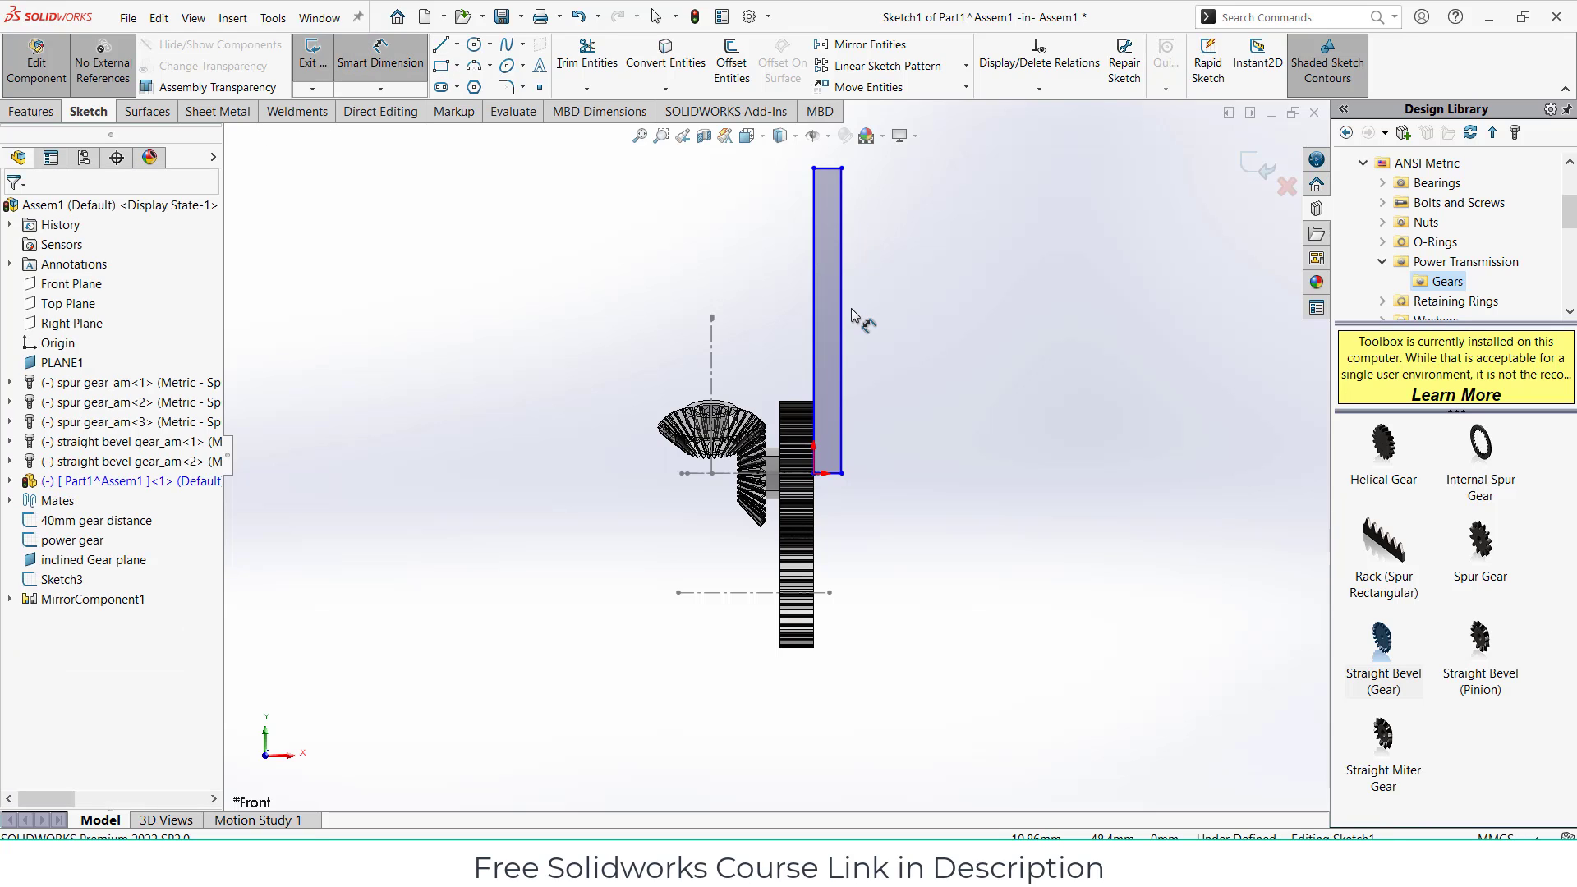
pyautogui.scroll(2, 970, 390)
pyautogui.scroll(-2, 830, 341)
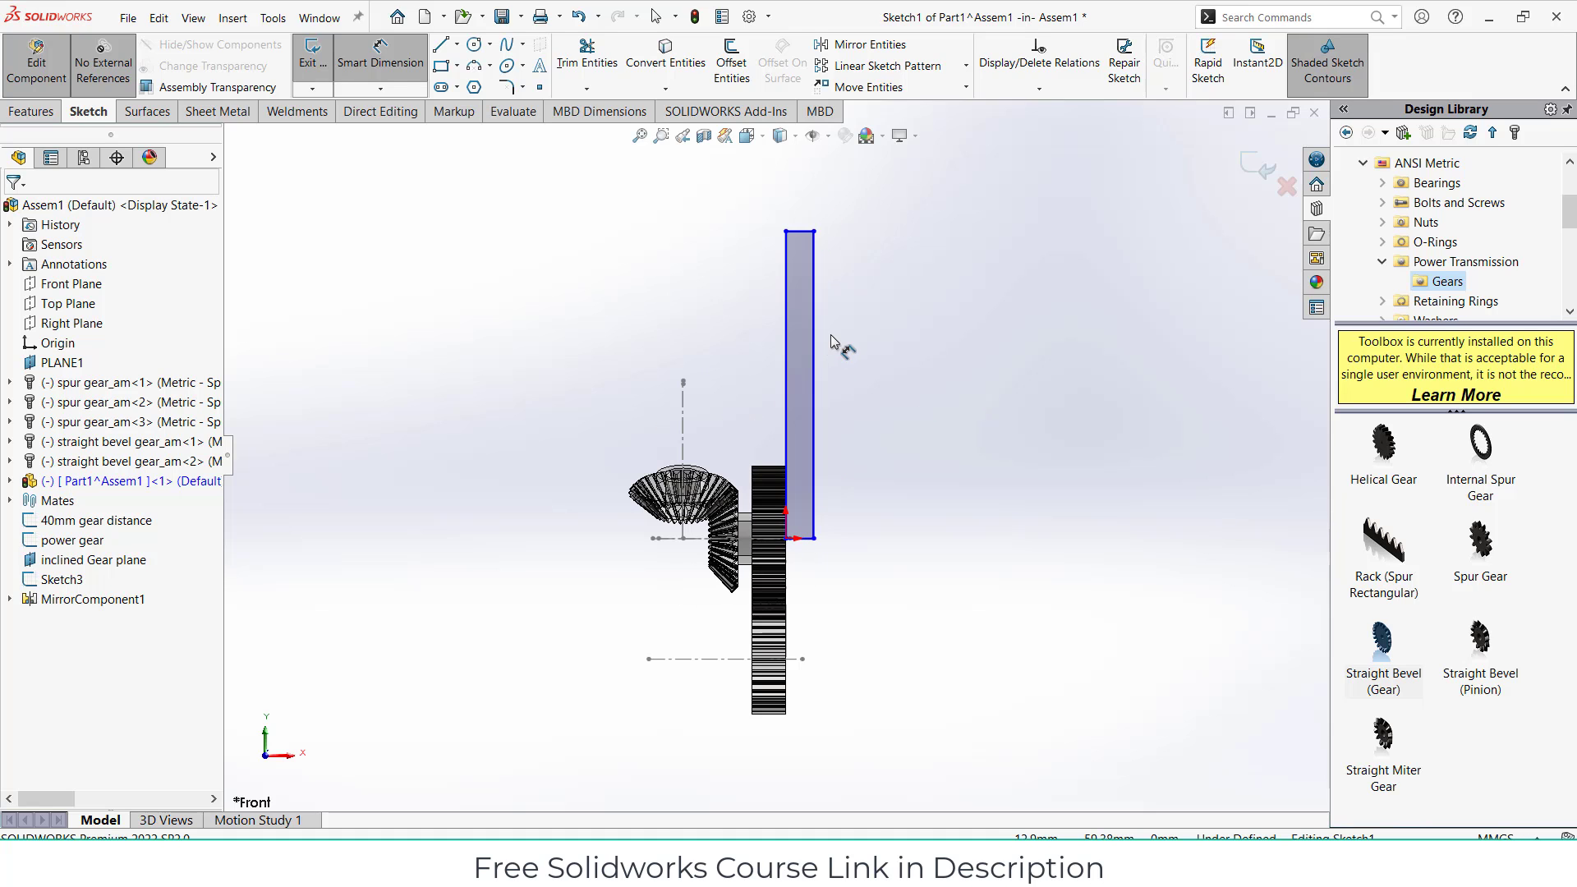
pyautogui.click(802, 234)
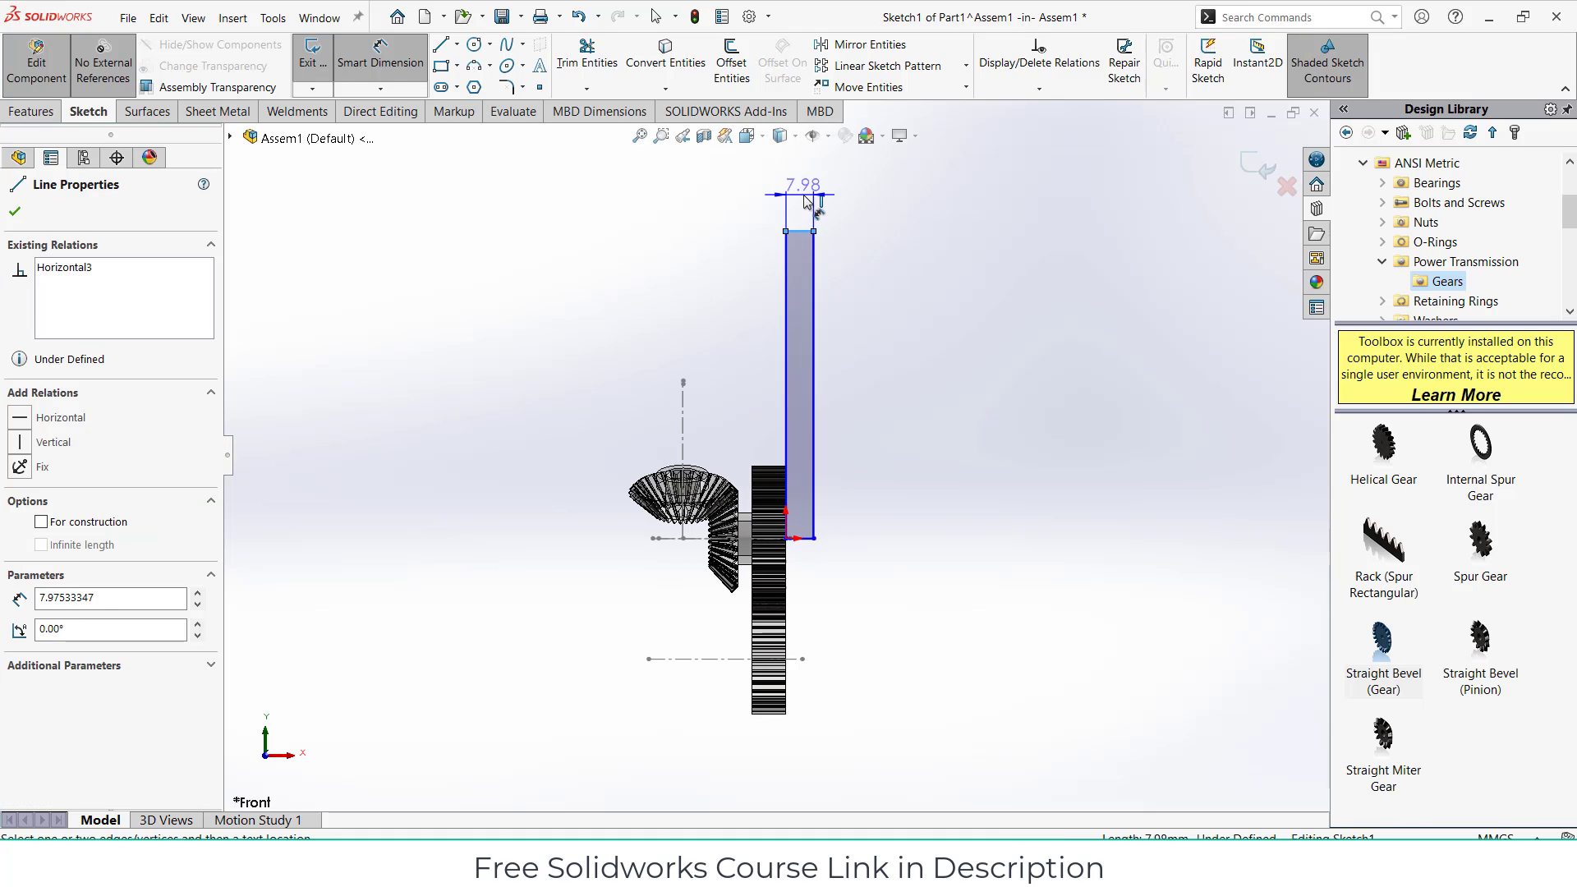
pyautogui.click(805, 200)
pyautogui.write('5.00mm')
pyautogui.press('Return')
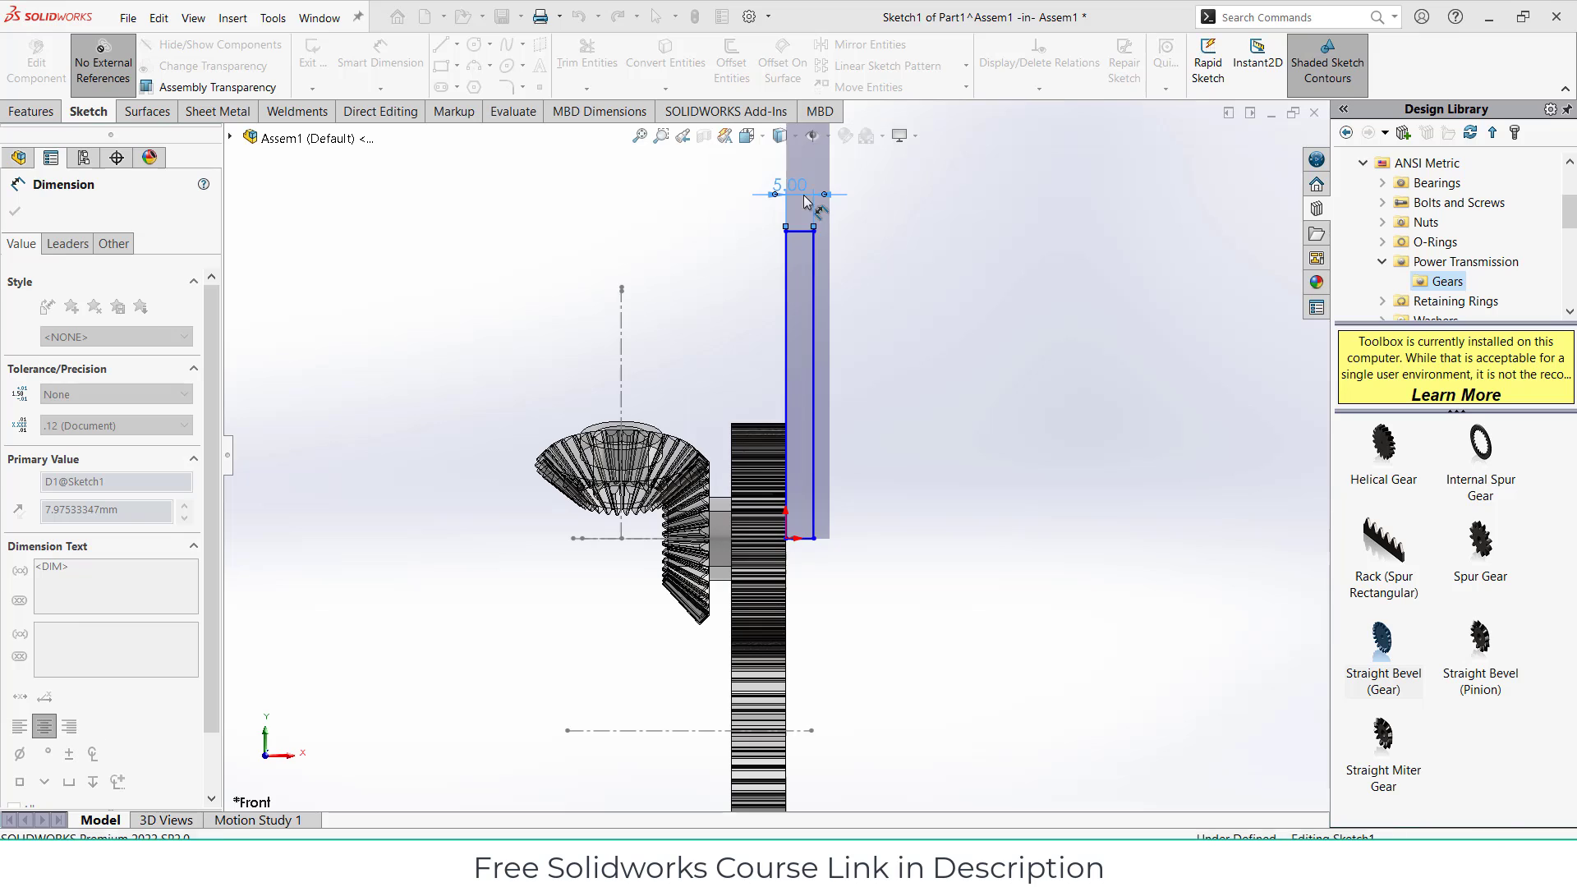
# Step: Dimension the rectangle's long edge nearest the gear and set its height to 70 mm
pyautogui.click(787, 304)
pyautogui.click(468, 271)
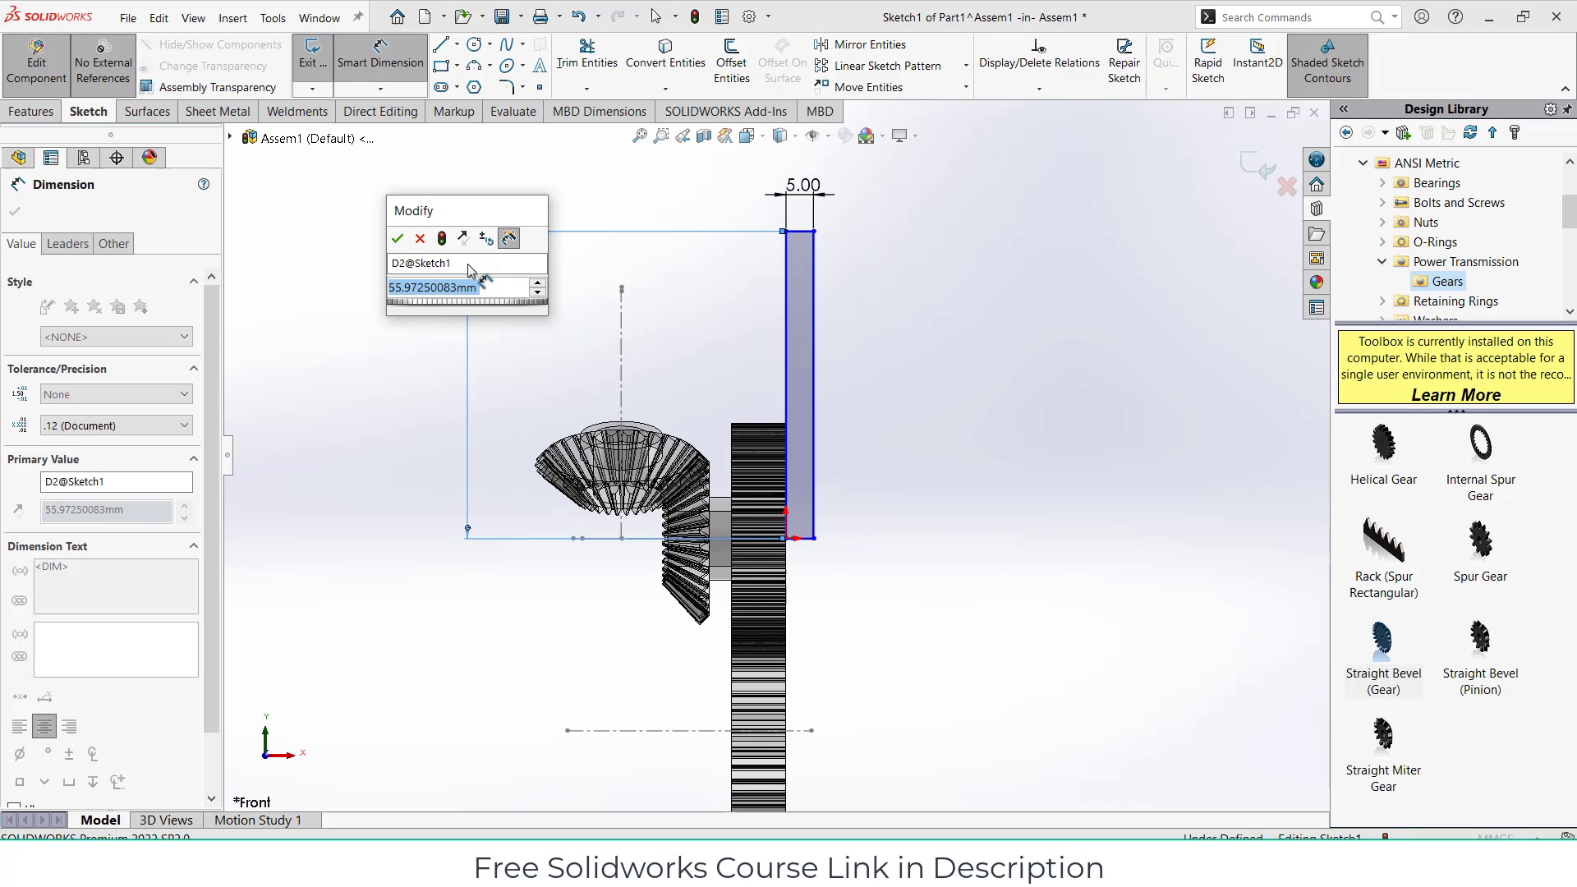
pyautogui.write('70')
pyautogui.press('Return')
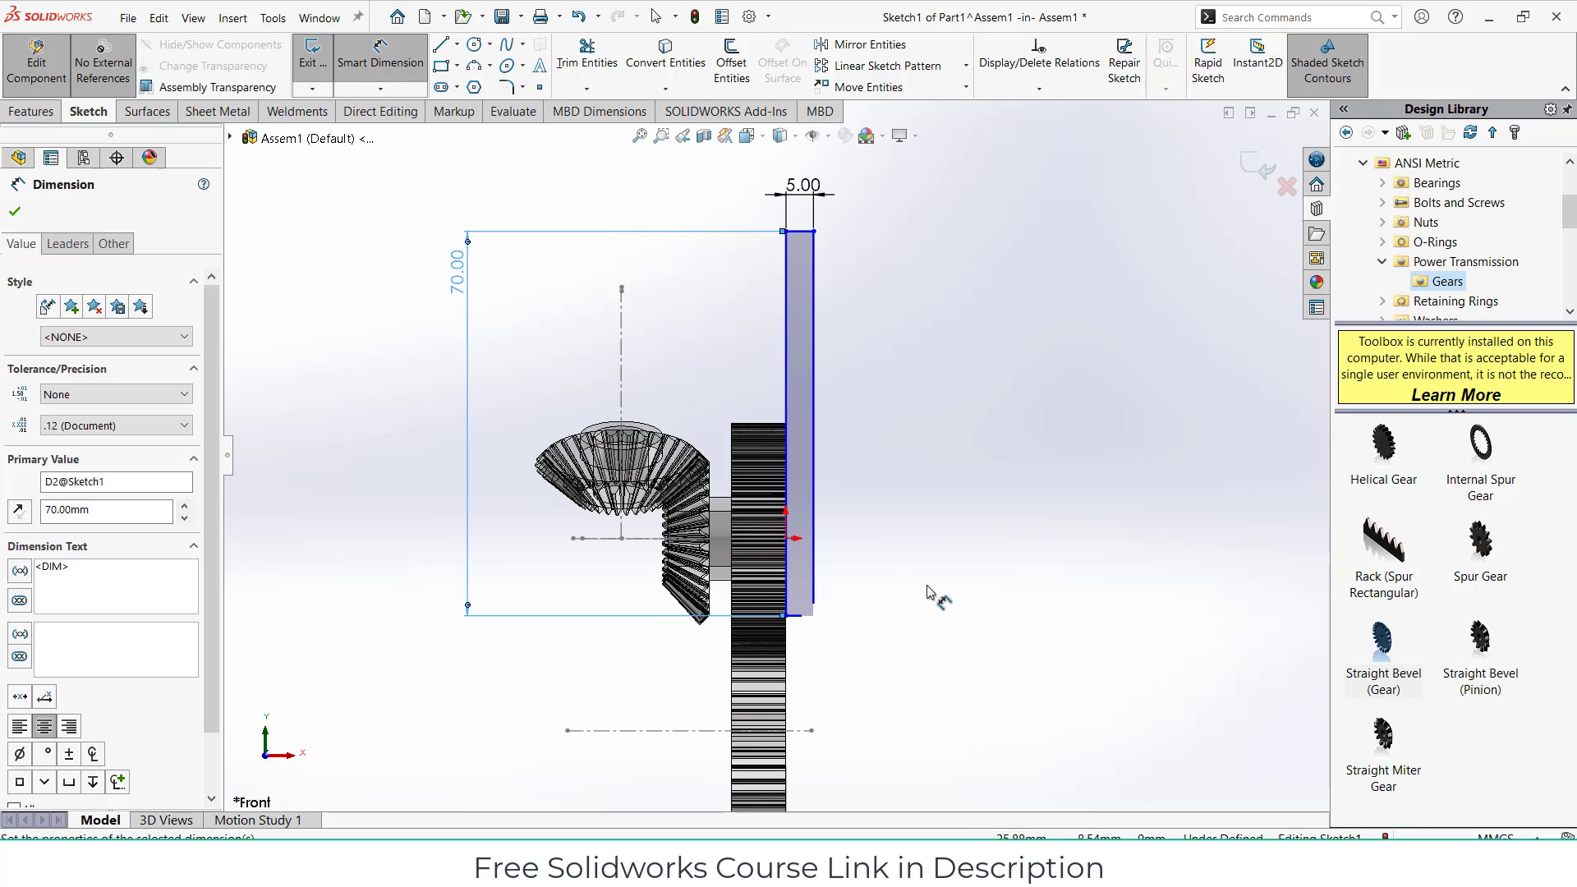
pyautogui.press('Escape')
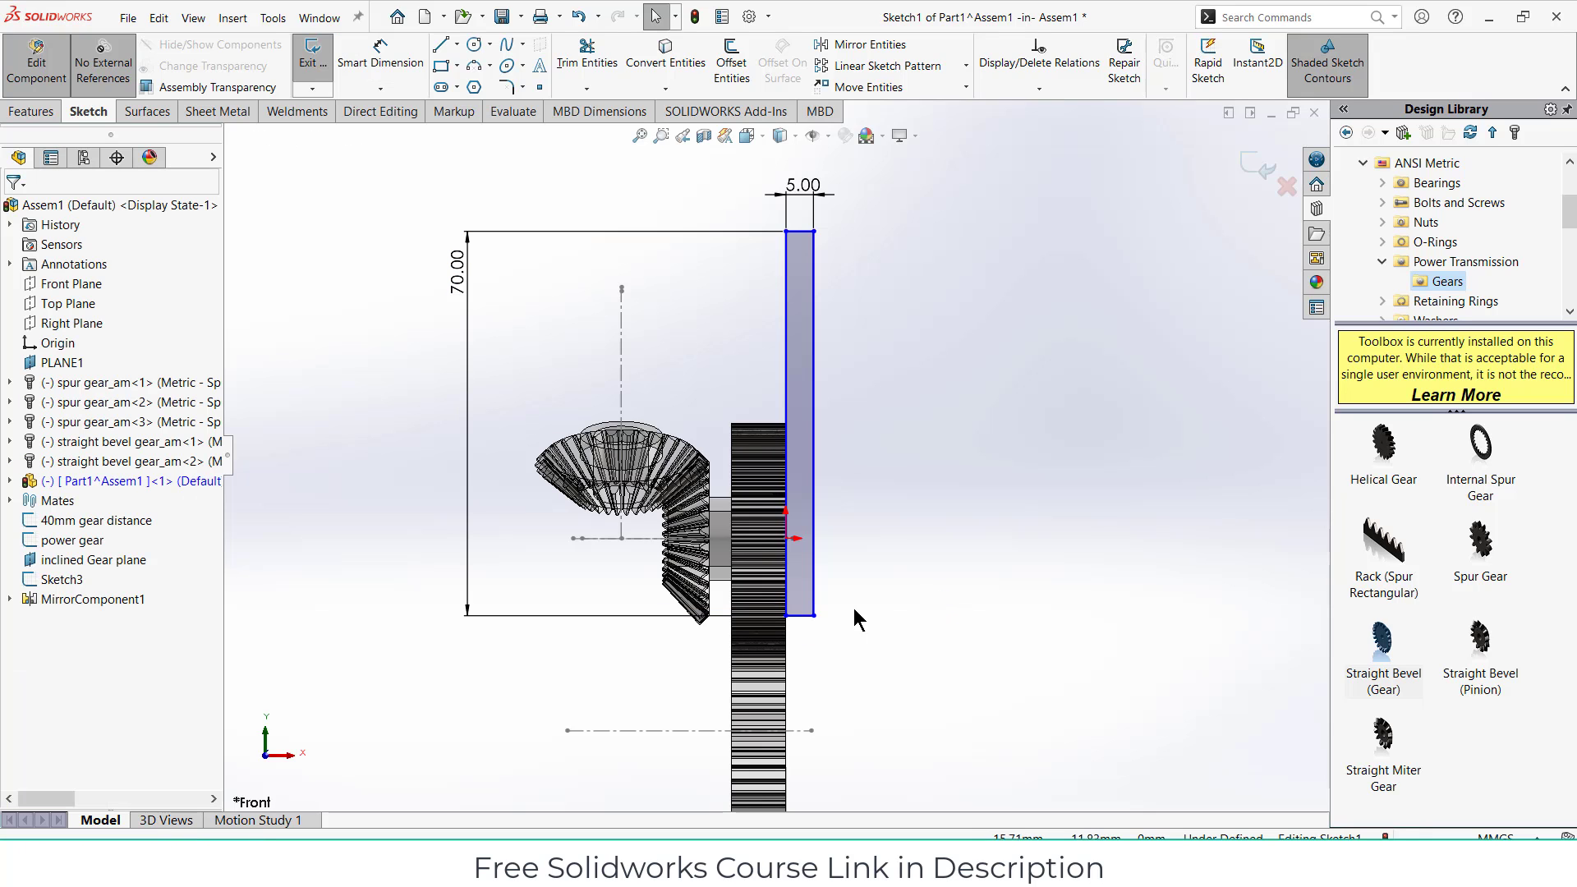
# Step: Make the rectangle's lower corner on the gear side coincident with the part's origin
pyautogui.click(786, 615)
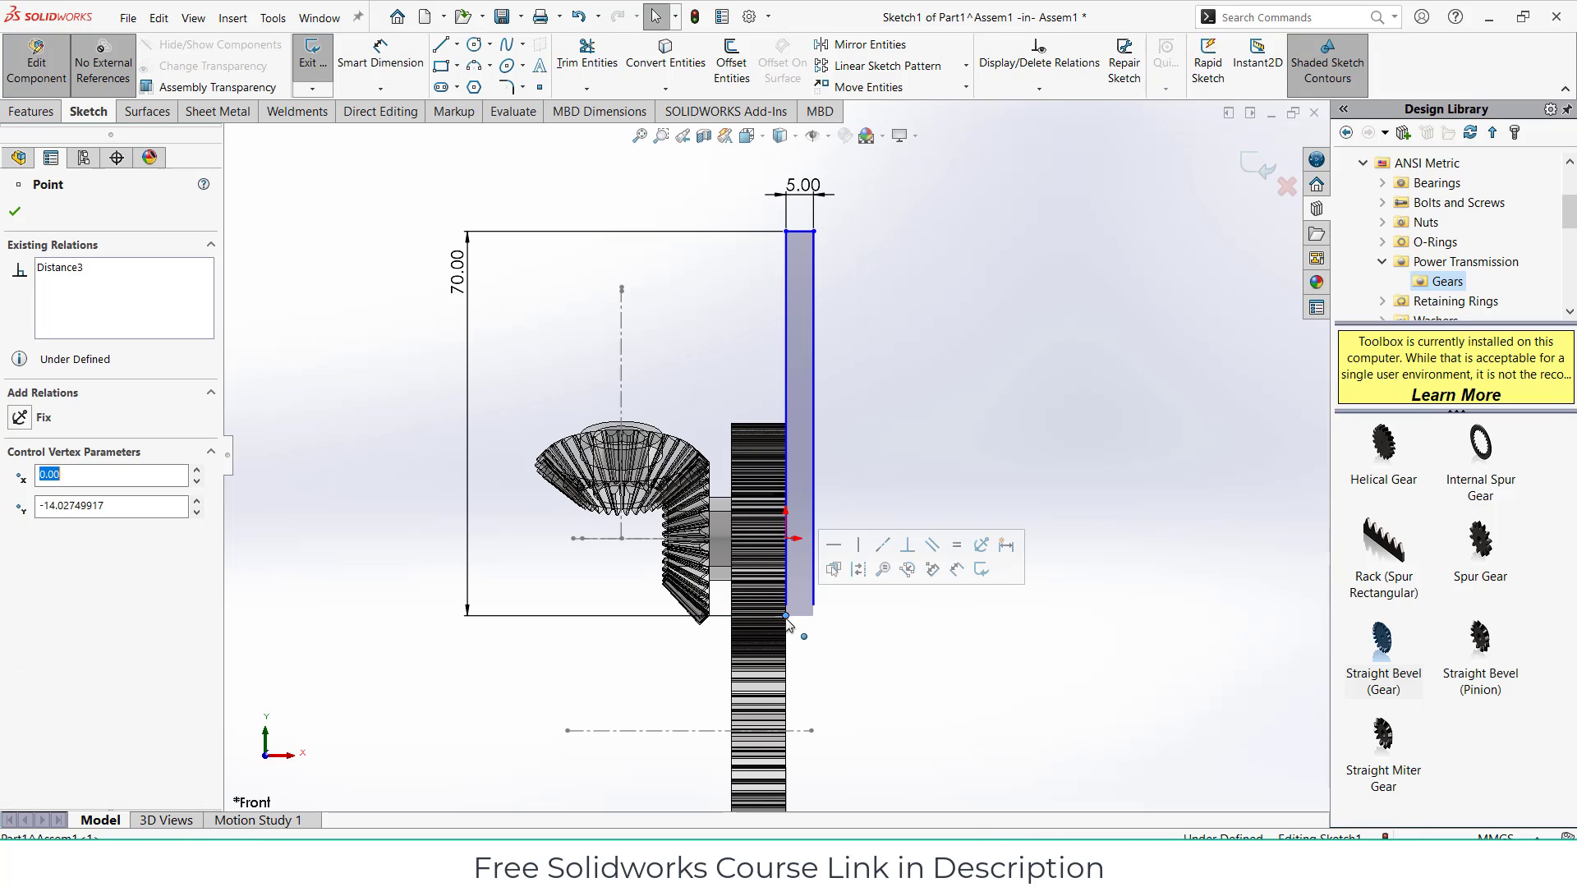
pyautogui.press('Escape')
pyautogui.keyDown('ctrl'); pyautogui.click(787, 539); pyautogui.keyUp('ctrl')
pyautogui.click(900, 466)
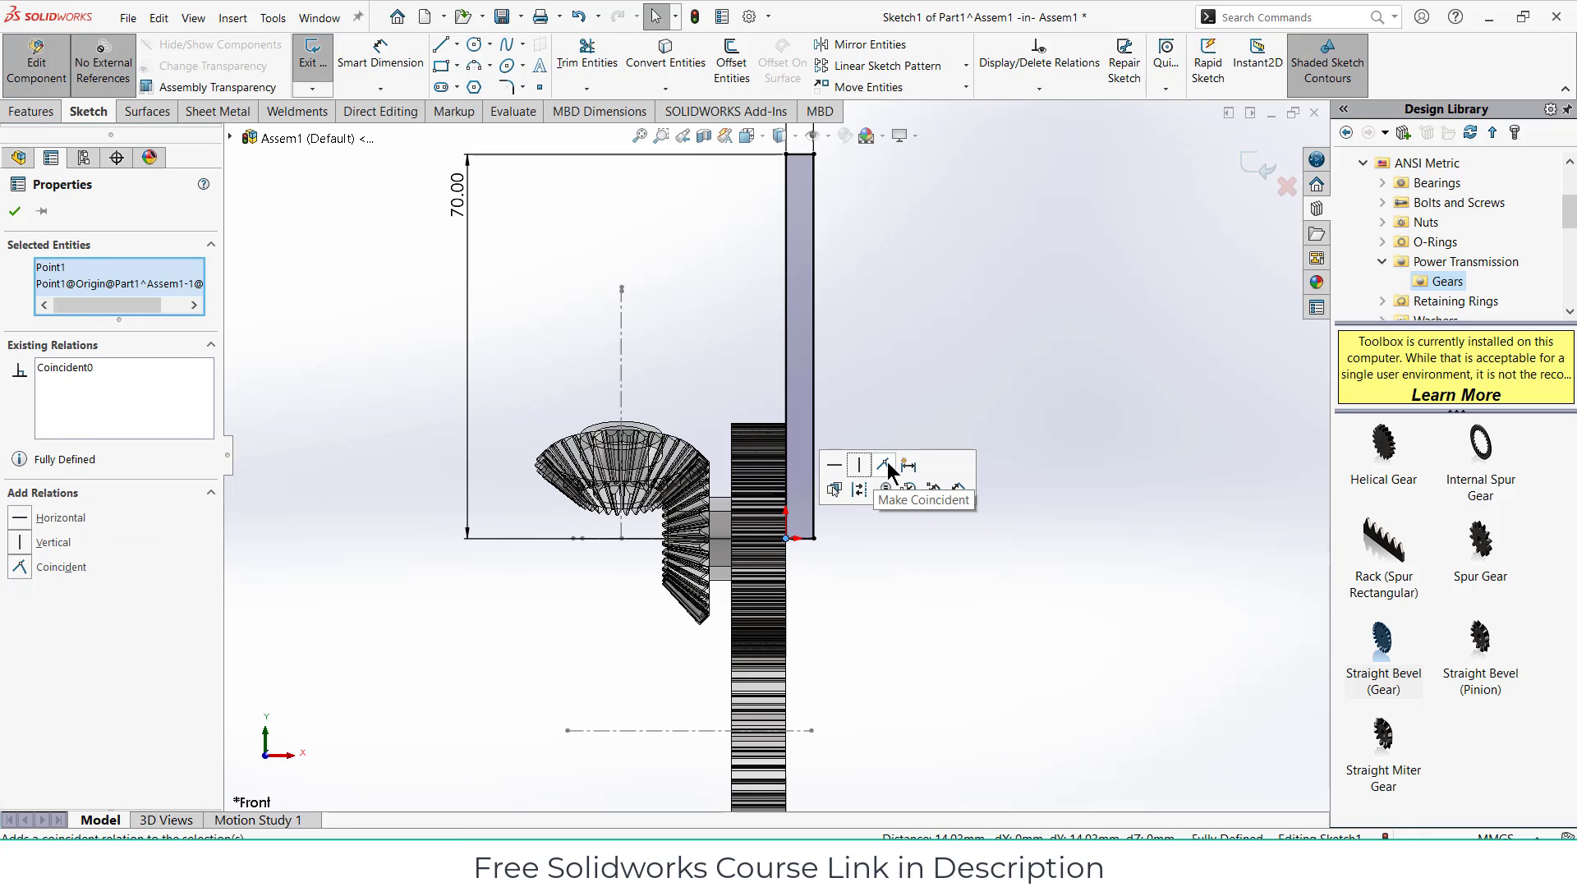
pyautogui.click(994, 576)
# Step: Revolve the rectangle 360 degrees about its long gear-side edge to form a solid cylindrical shaft
pyautogui.scroll(2, 913, 433)
pyautogui.click(30, 112)
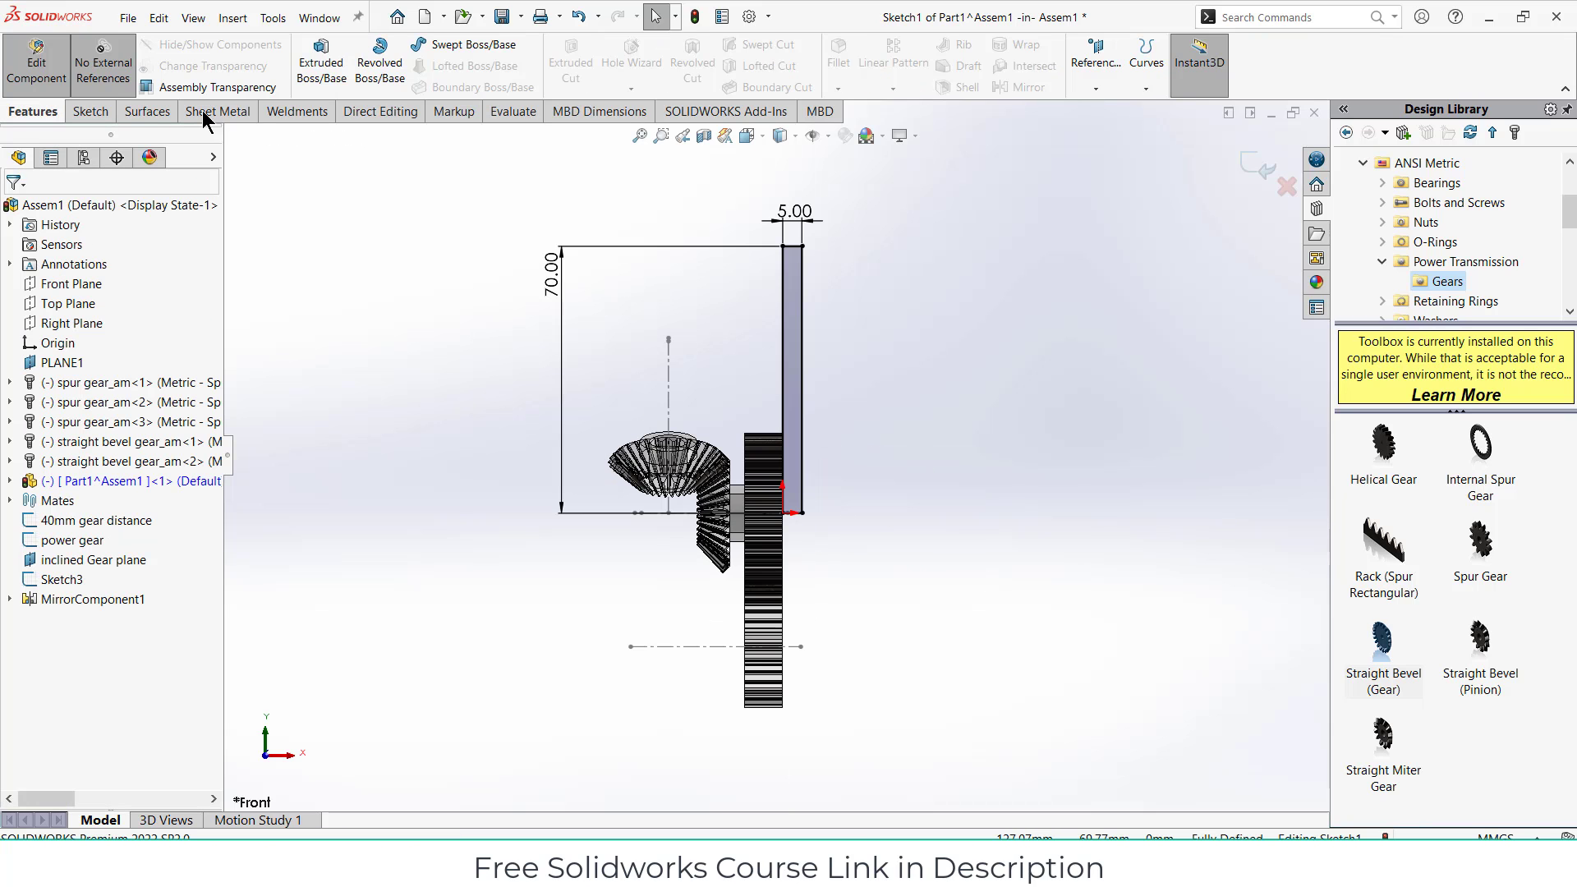
pyautogui.click(377, 73)
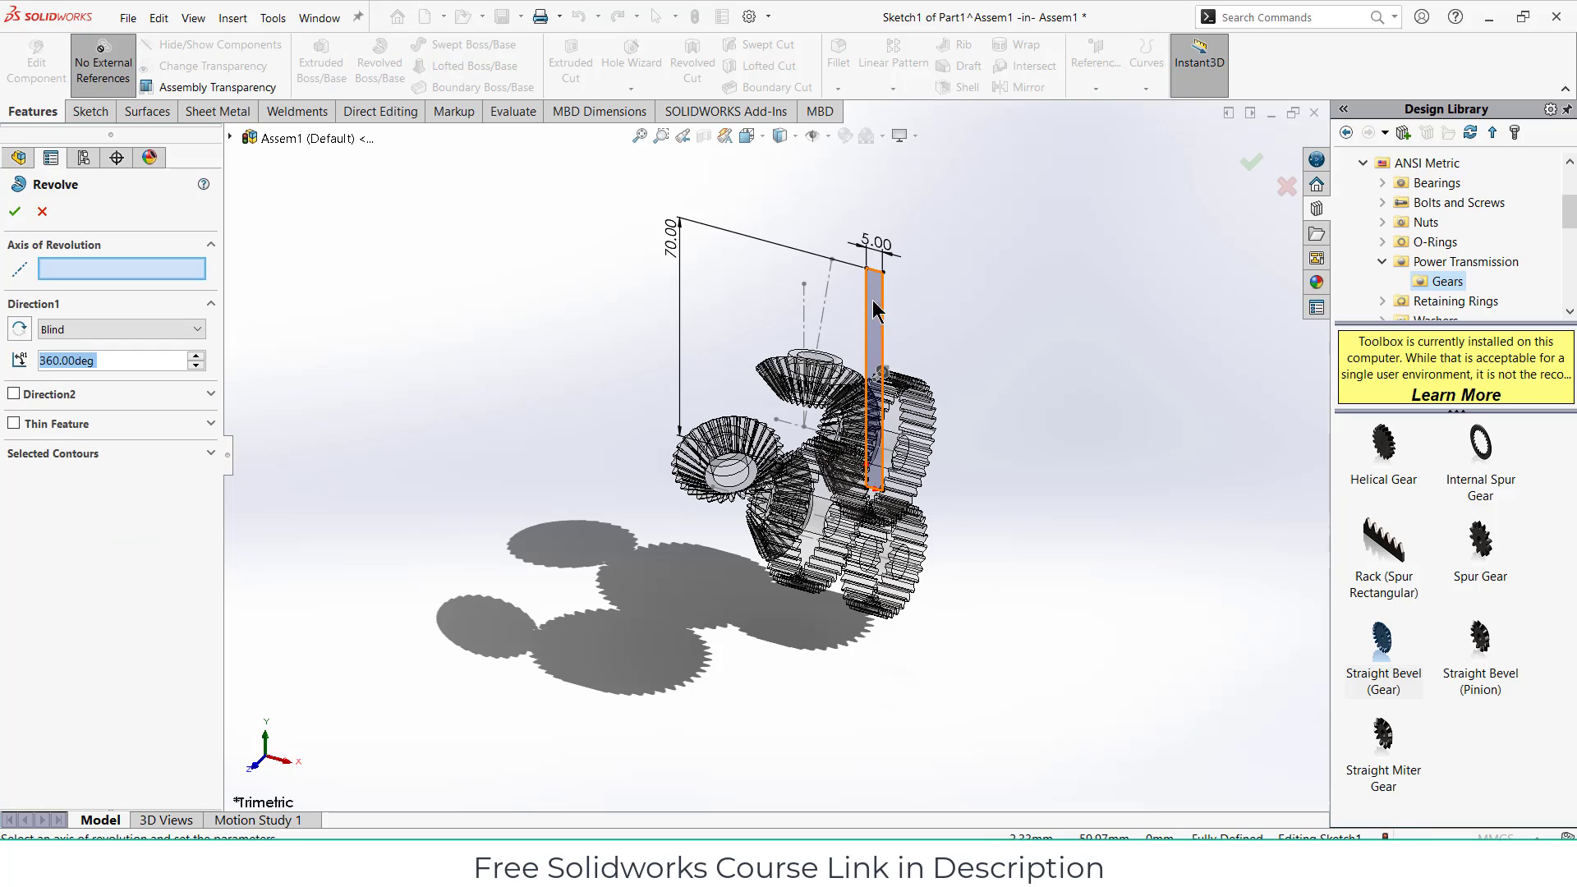
pyautogui.click(866, 300)
pyautogui.click(12, 213)
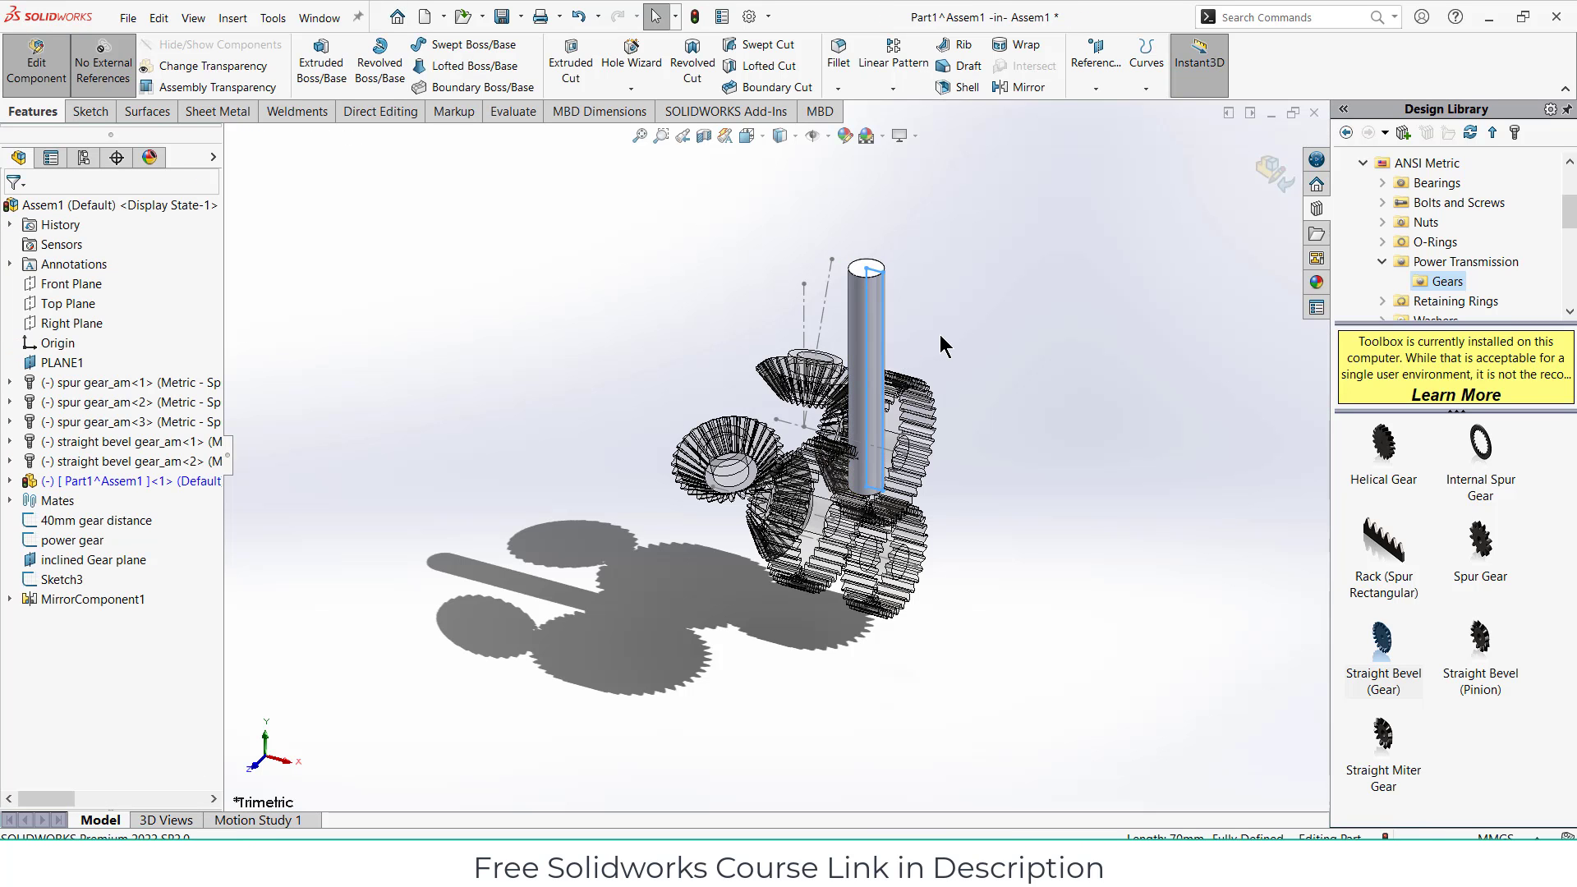
# Step: Start a new sketch on the shaft part's own Front Plane
pyautogui.moveTo(943, 258); pyautogui.dragTo(735, 376, button='middle')
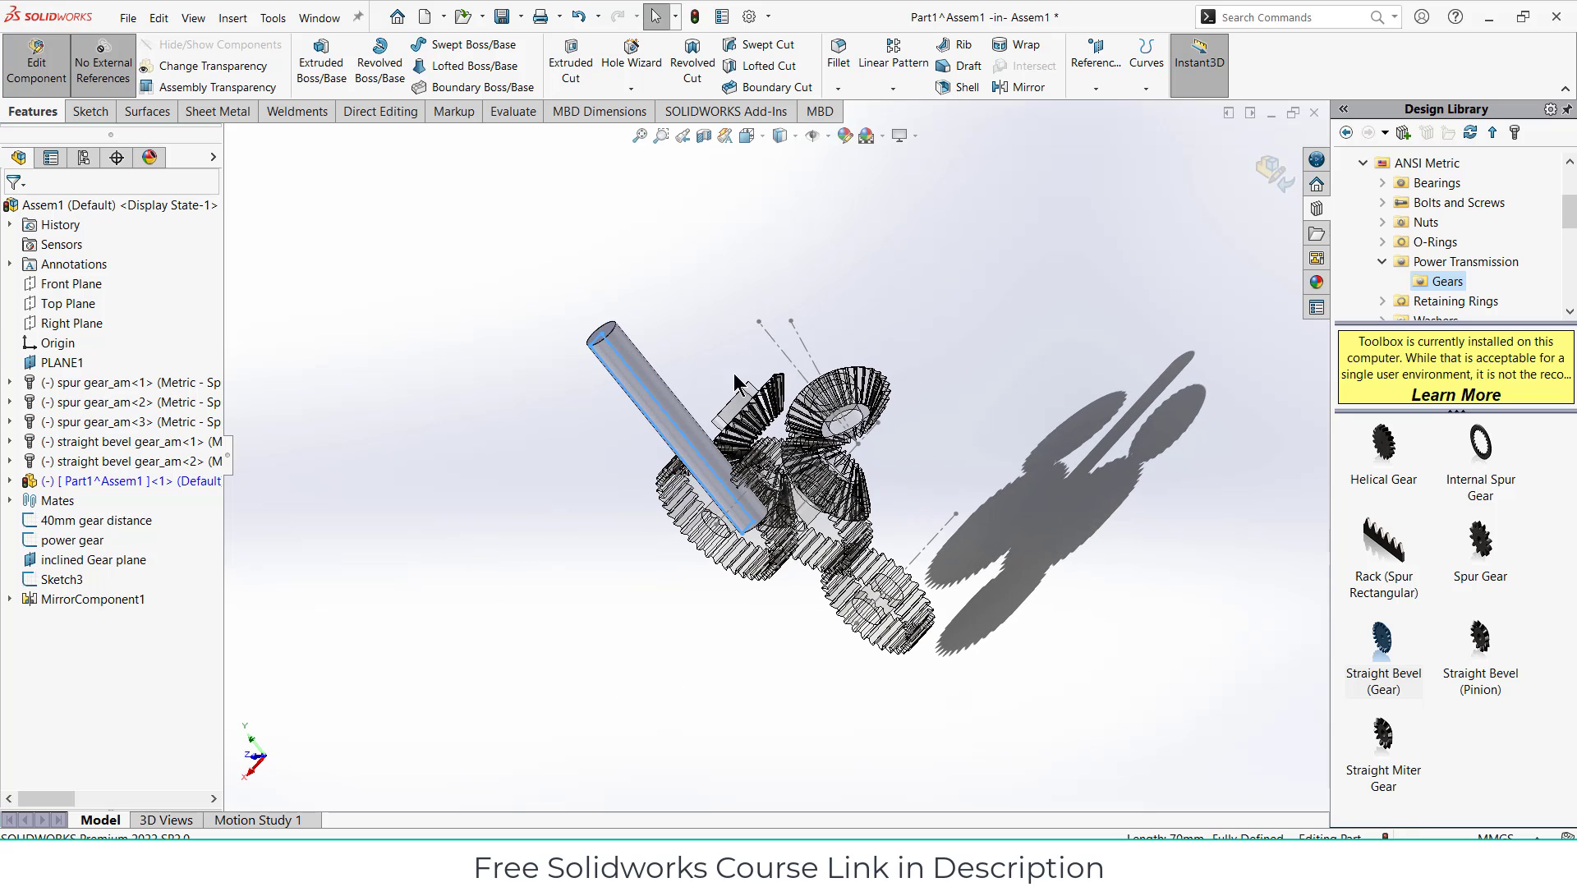
pyautogui.click(9, 481)
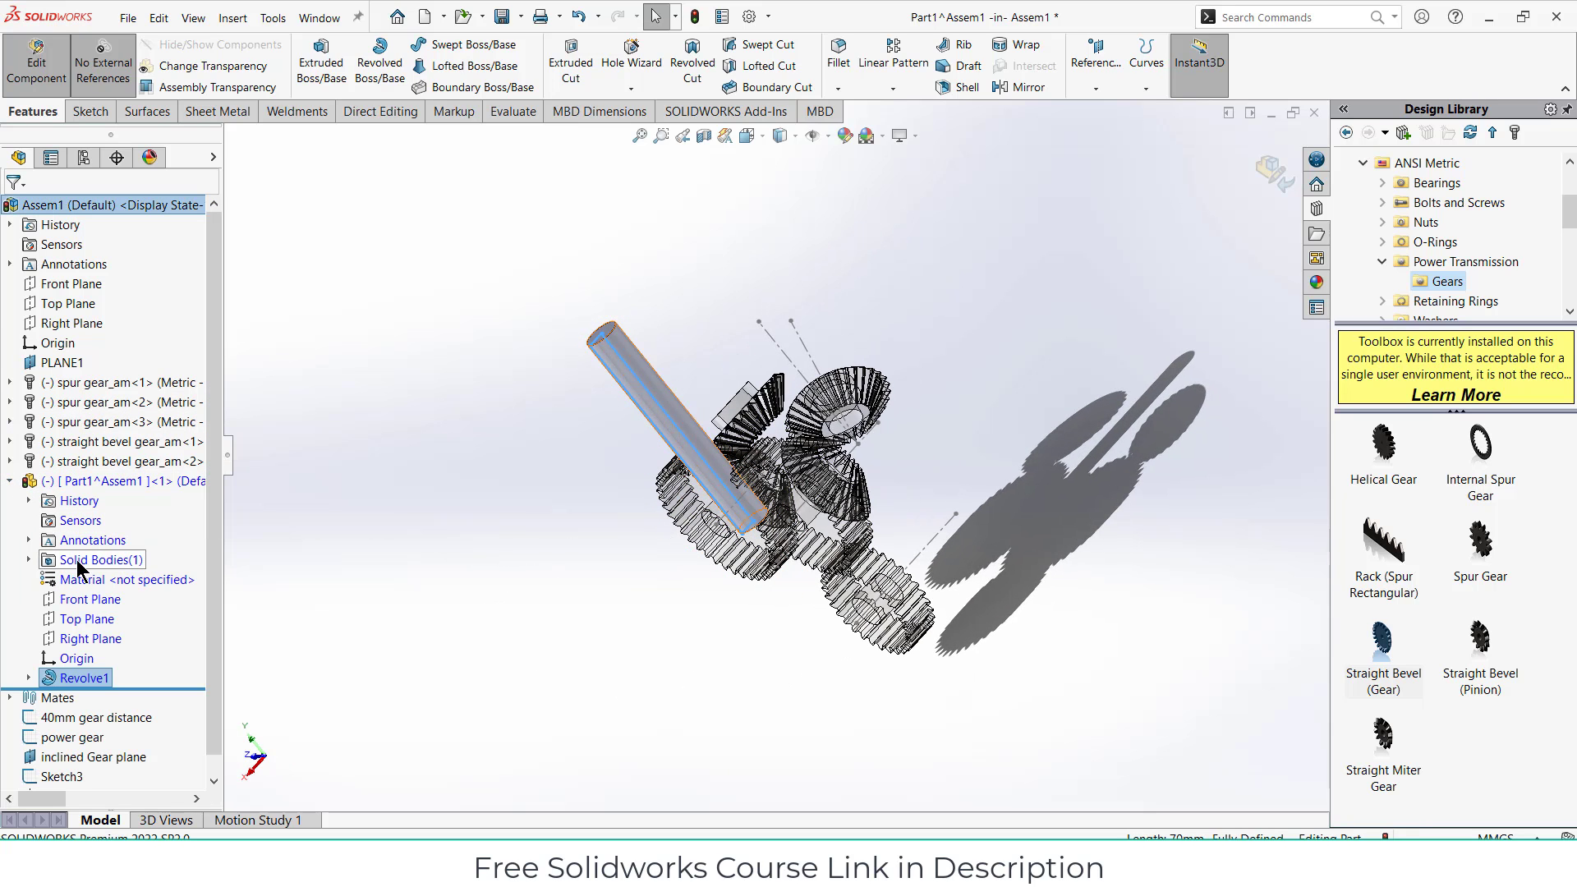
pyautogui.click(82, 678)
pyautogui.click(91, 606)
pyautogui.click(103, 579)
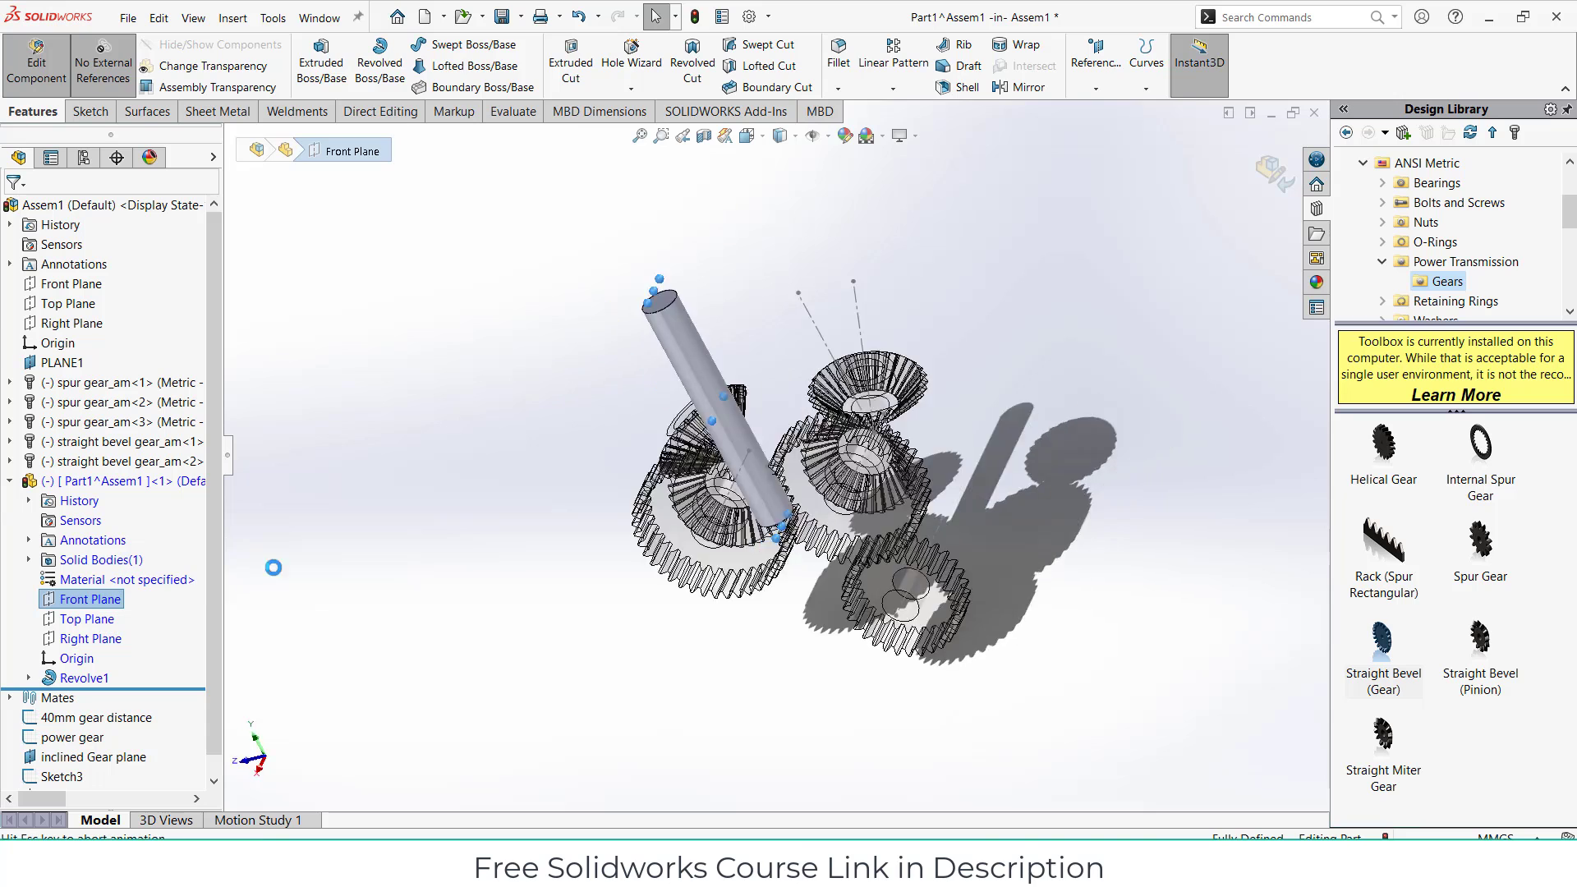
pyautogui.scroll(-3, 937, 357)
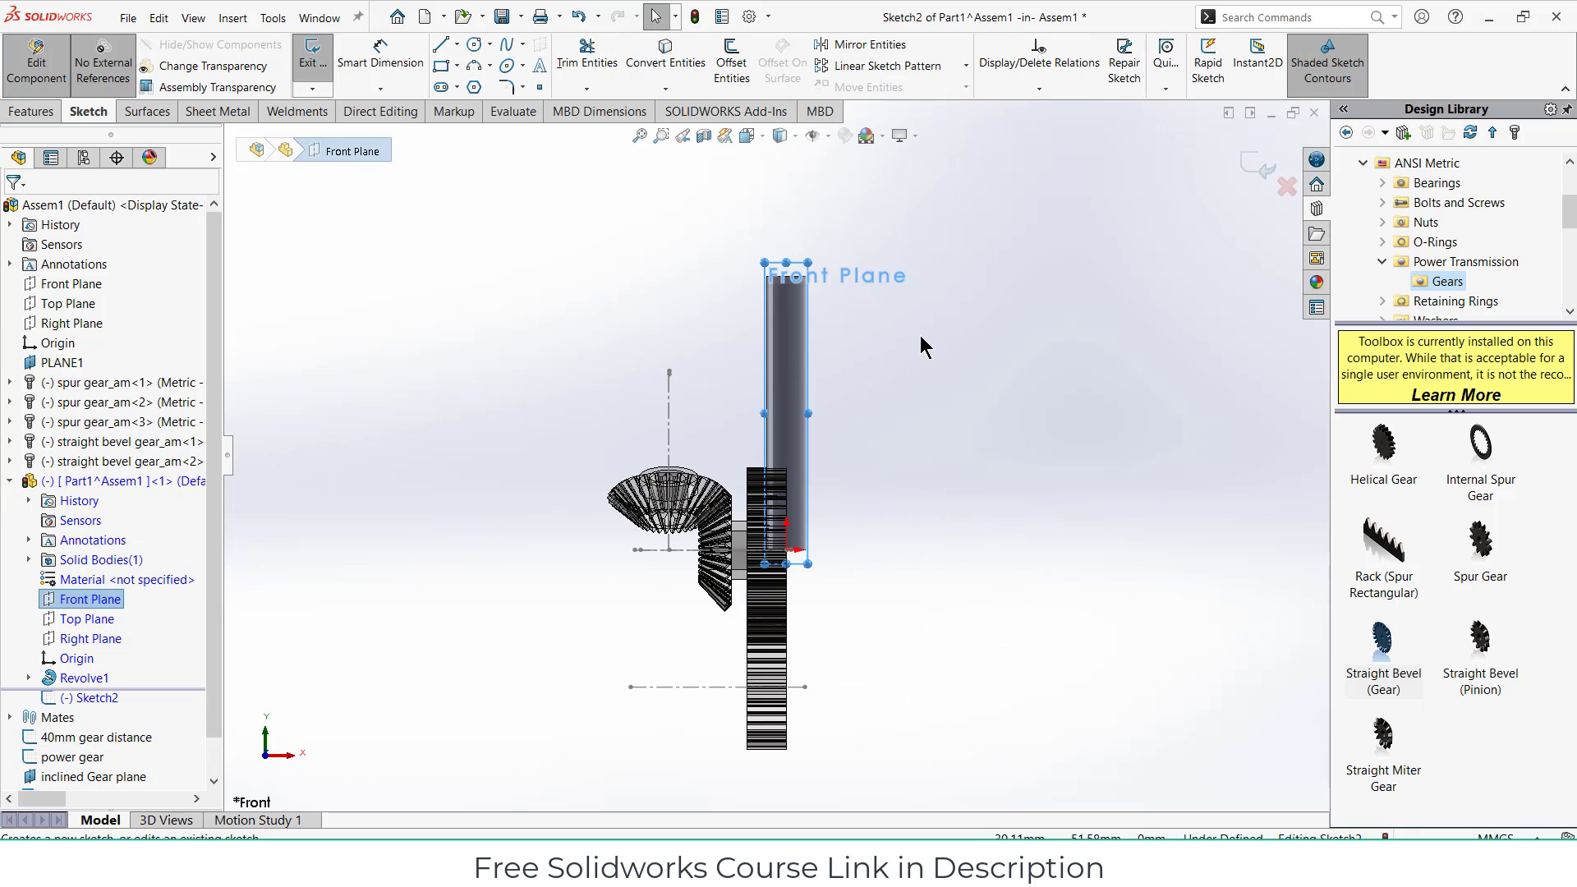
pyautogui.scroll(-1, 774, 291)
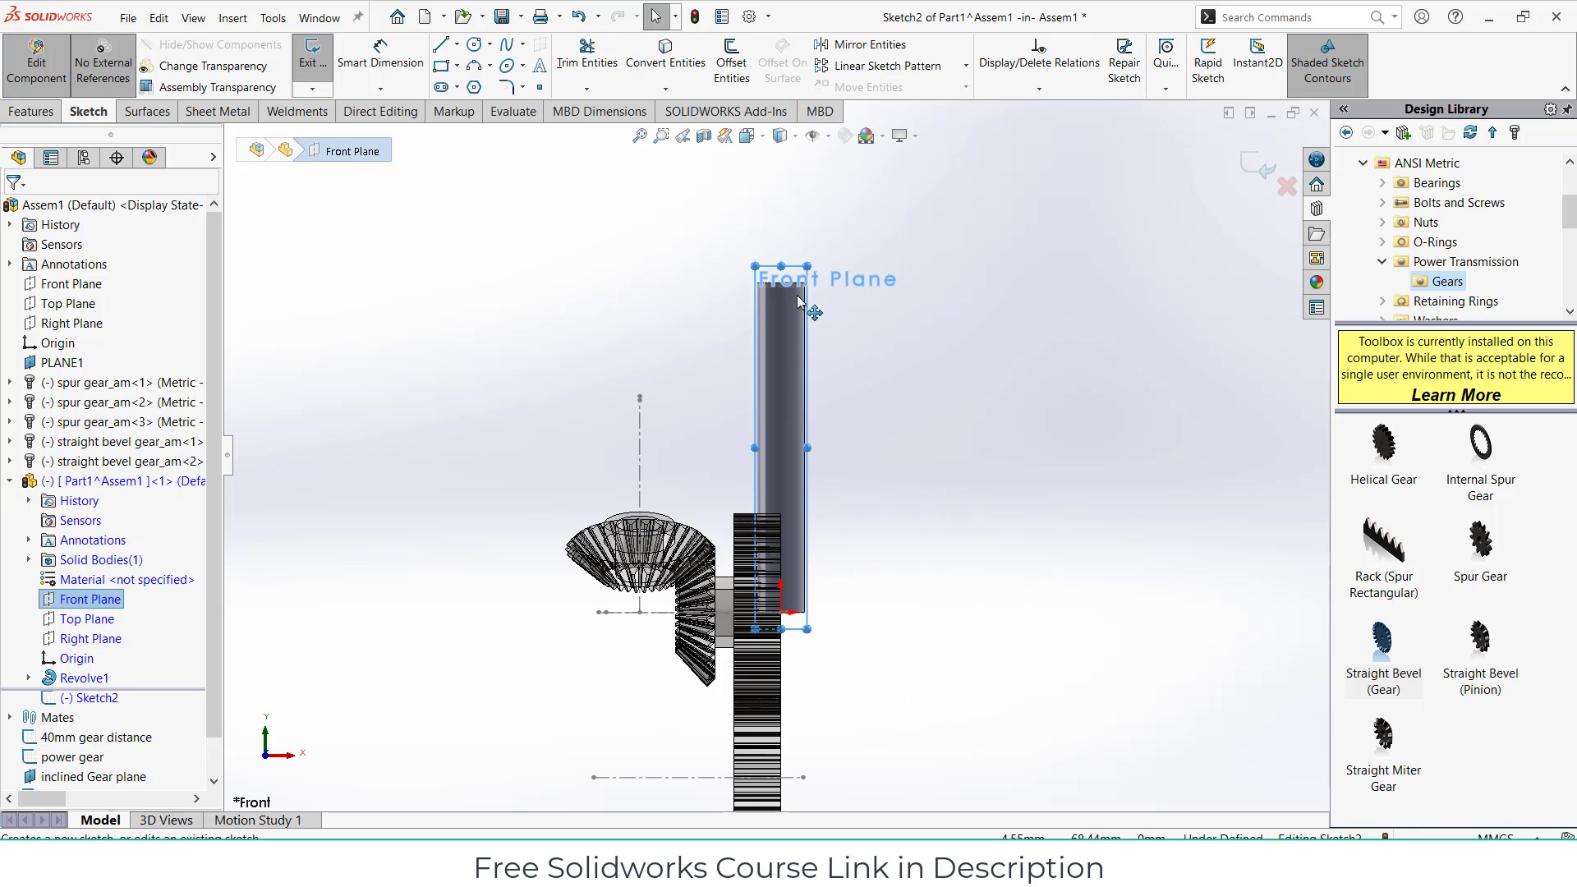
# Step: Sketch a closed, tapering four-line profile across the shaft's upper end, with a short side about 1.8 mm and a sloped upper edge about 9 mm
pyautogui.click(442, 46)
pyautogui.scroll(-1, 760, 247)
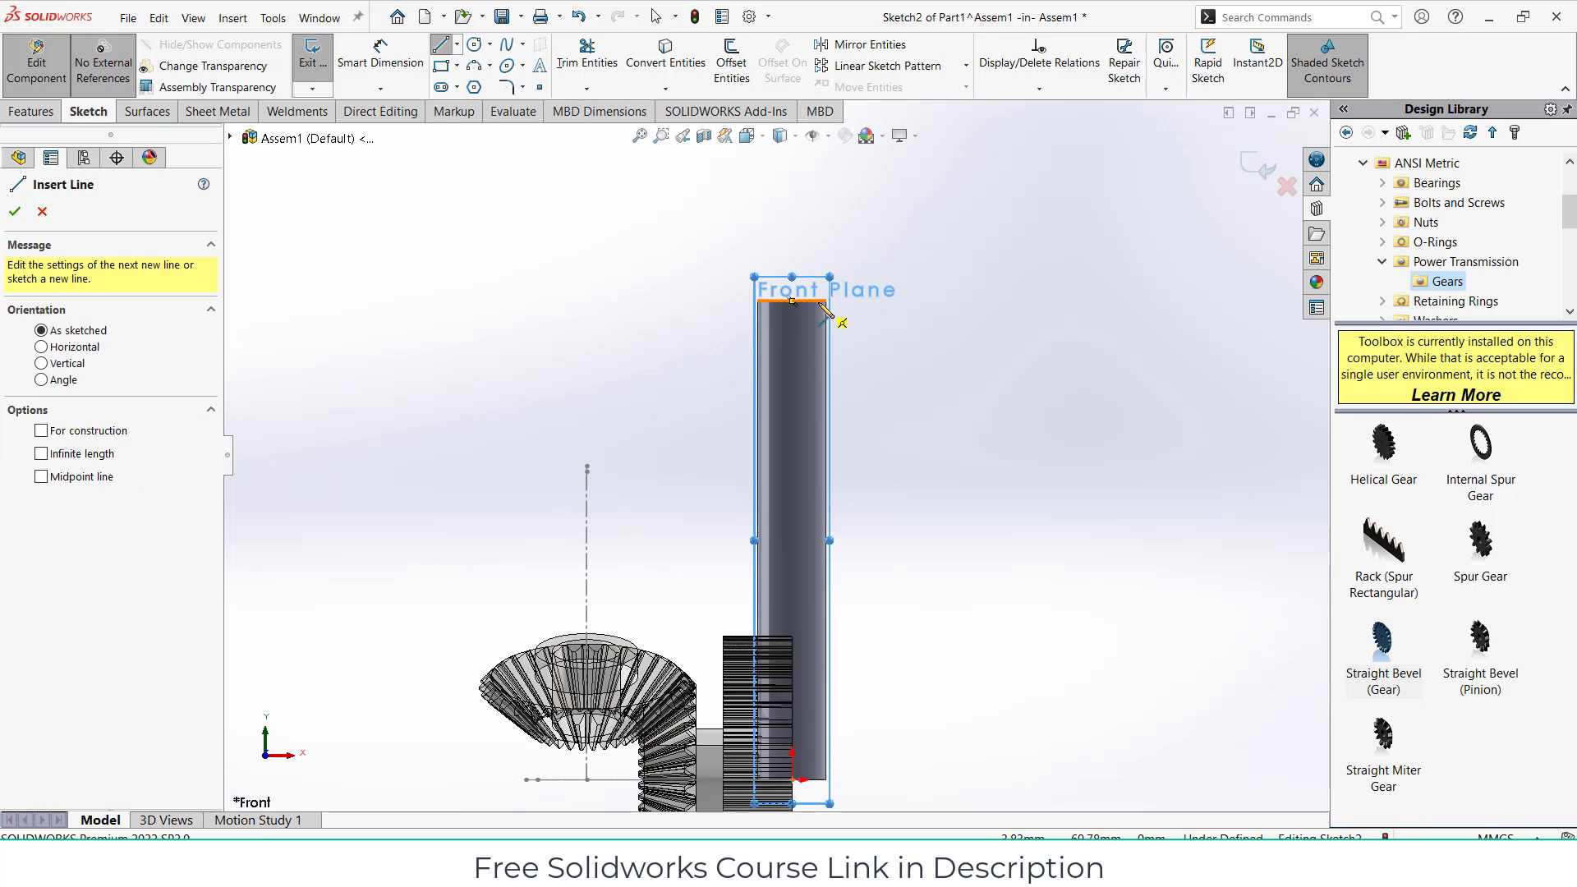
pyautogui.click(819, 339)
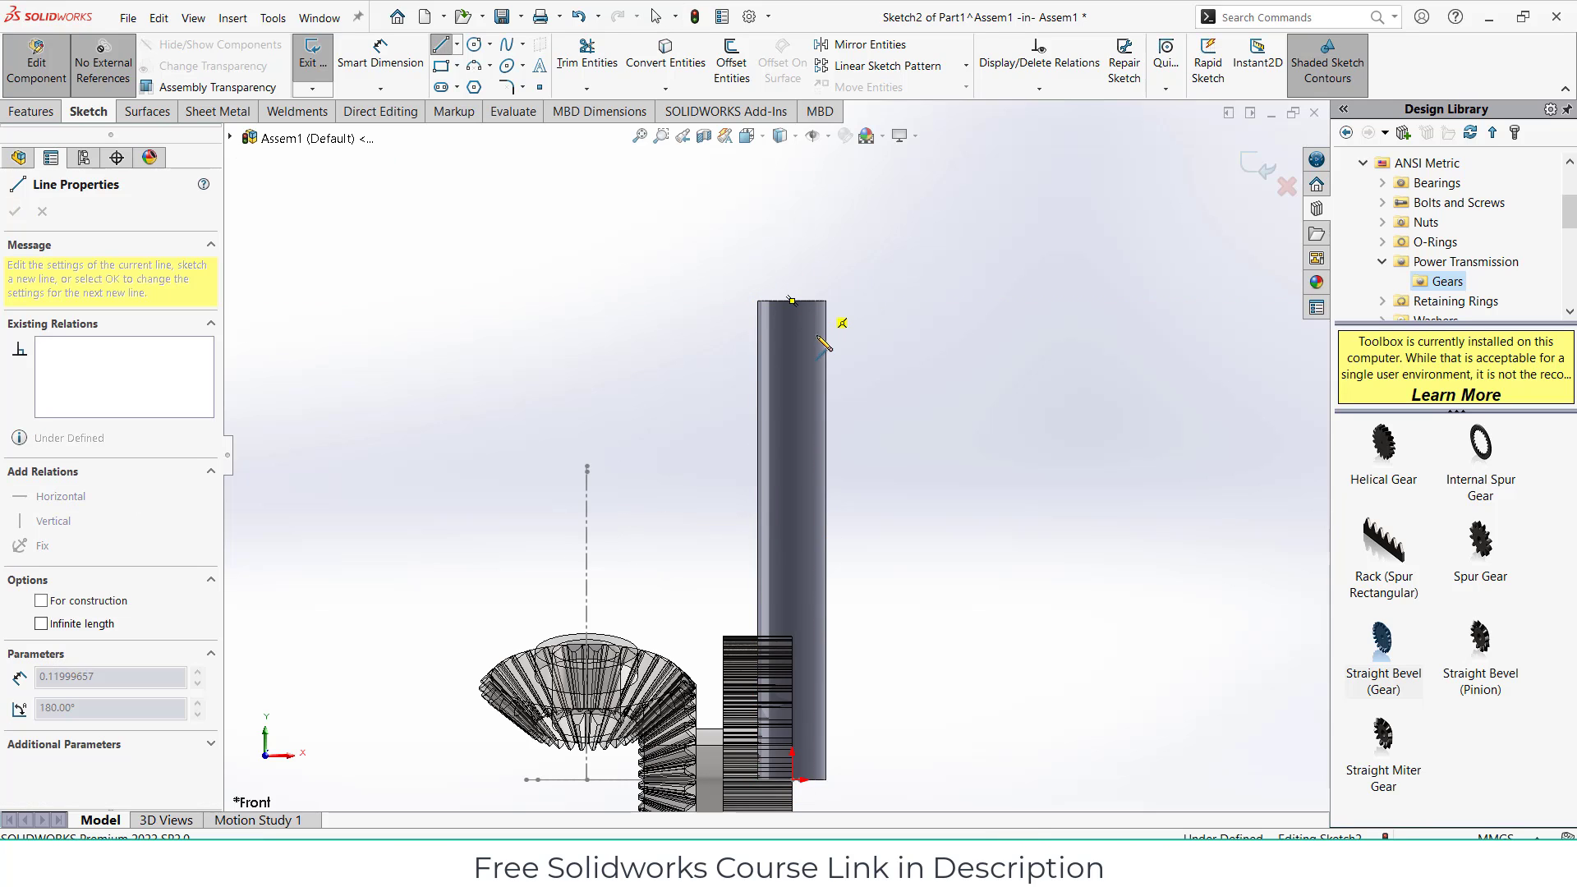
pyautogui.click(759, 328)
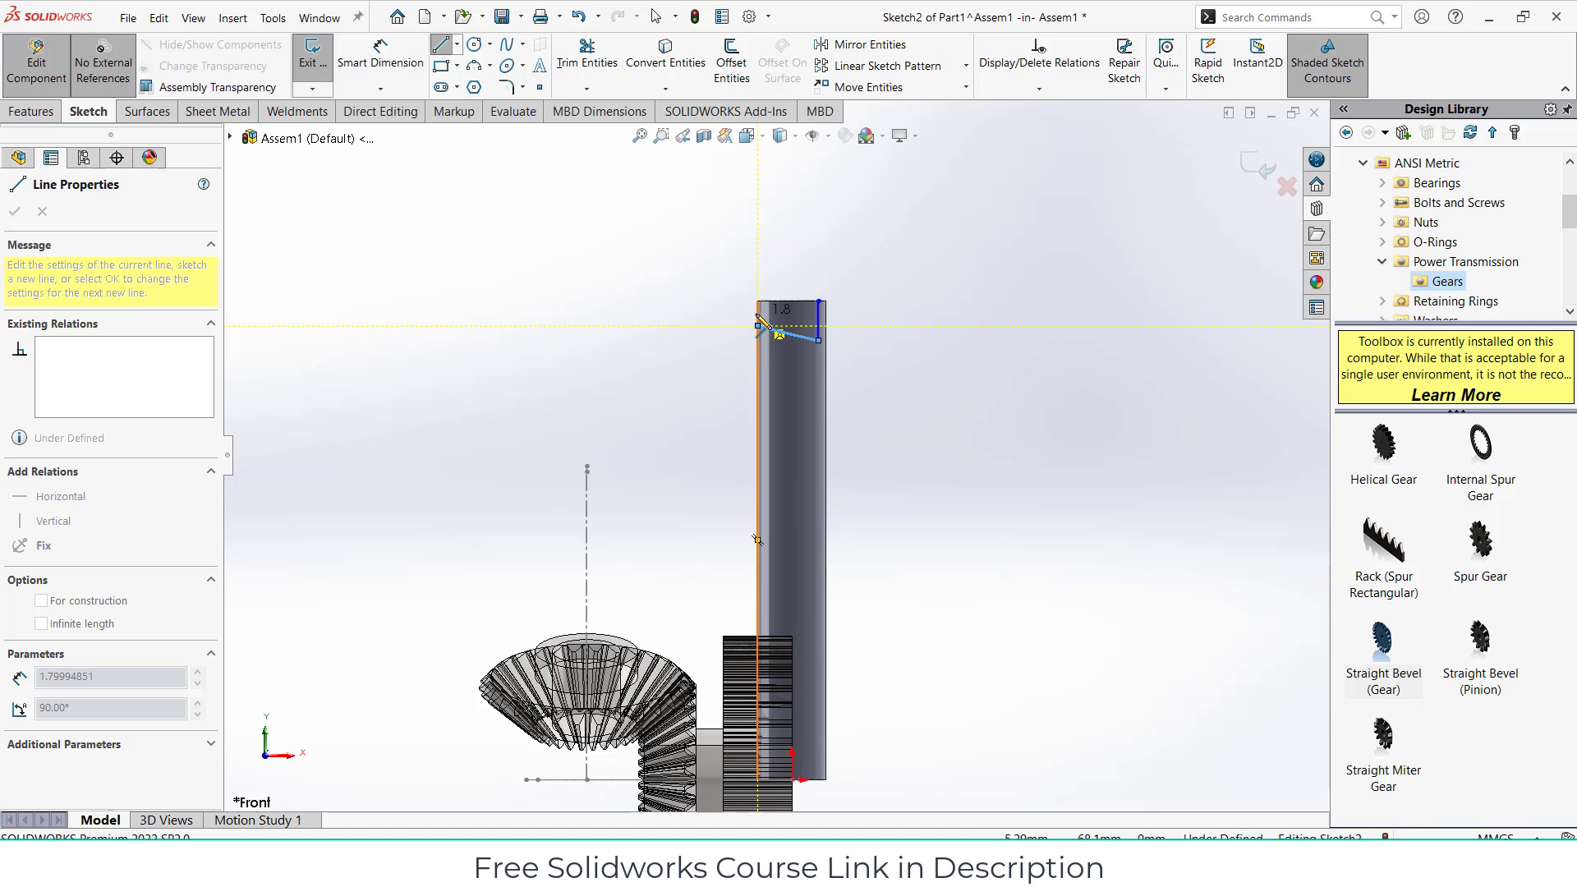
pyautogui.click(759, 318)
pyautogui.click(820, 301)
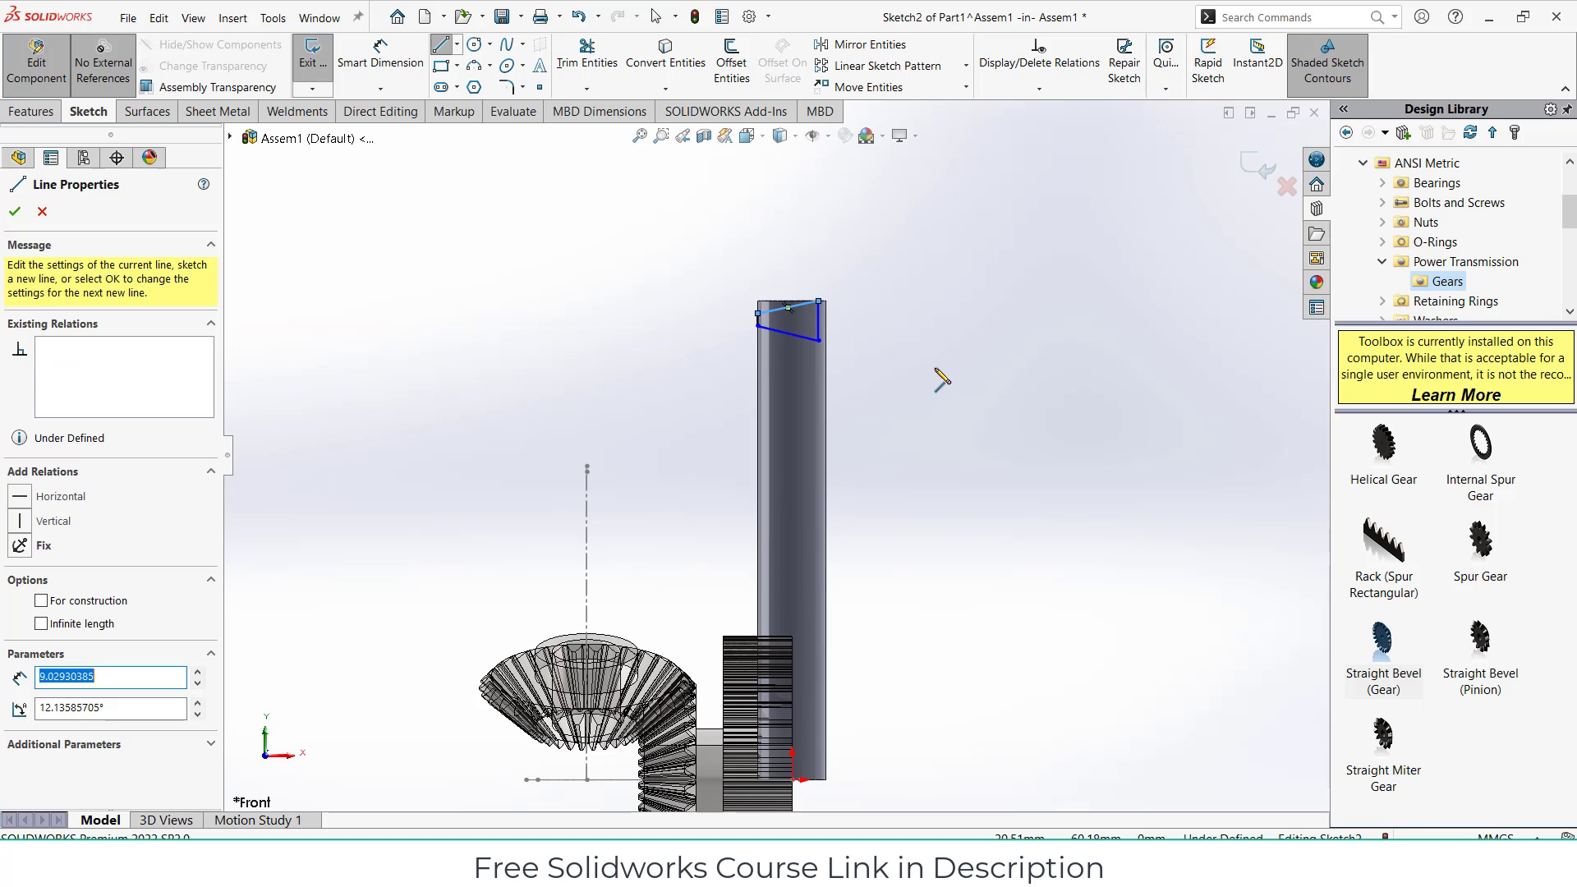
pyautogui.press('Escape')
# Step: Extrude the tapered profile as a blind boss 175 mm deep, merged with the shaft
pyautogui.moveTo(858, 374); pyautogui.dragTo(872, 447, button='middle')
pyautogui.scroll(-4, 806, 405)
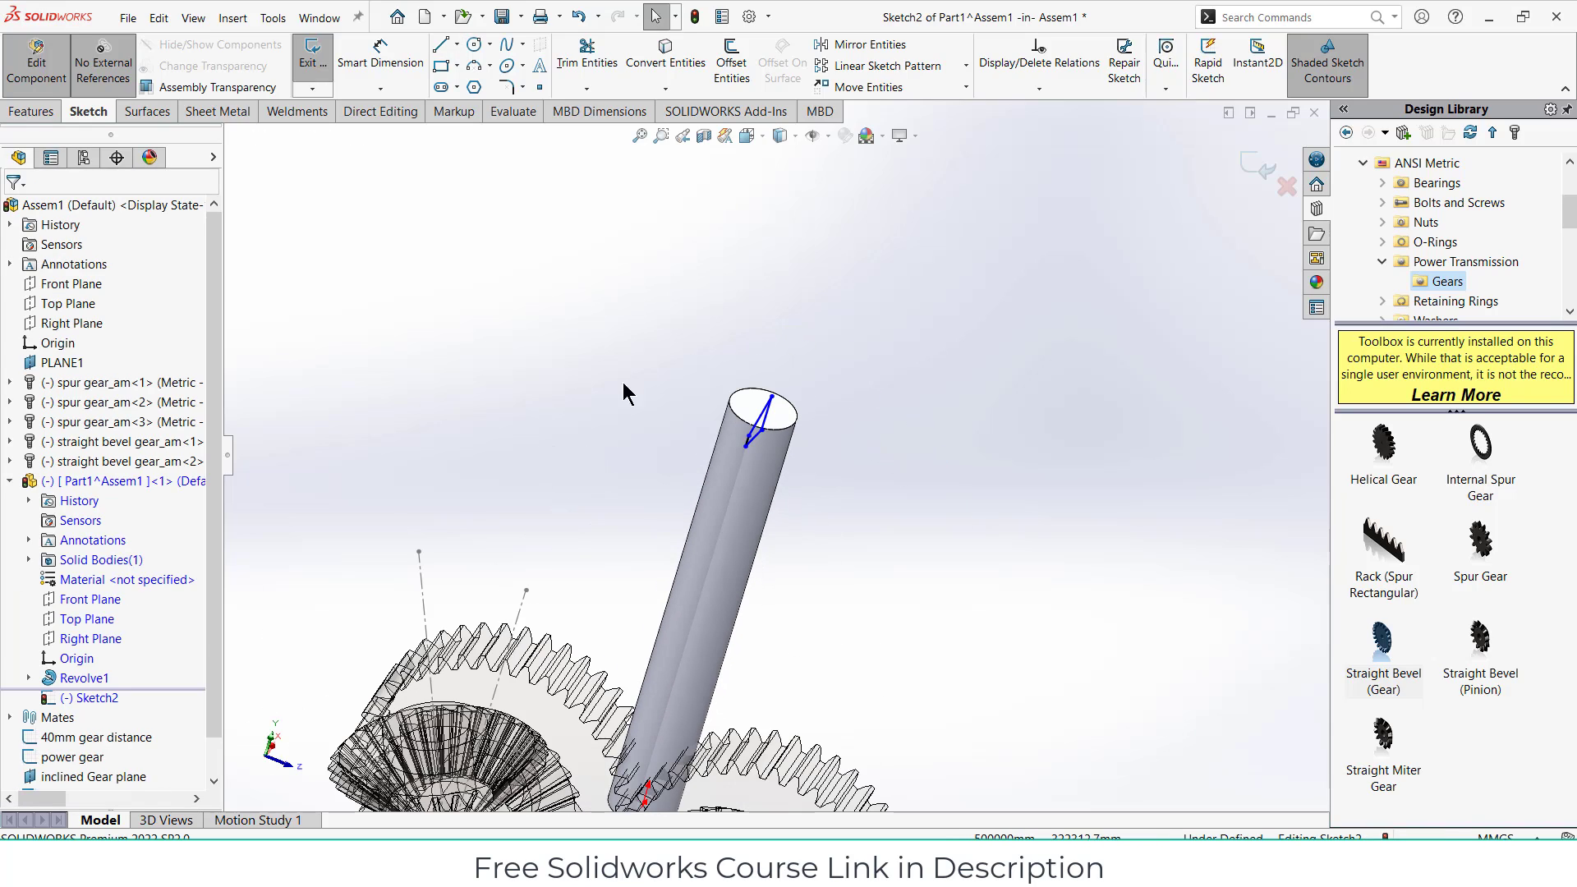
pyautogui.click(31, 115)
pyautogui.click(321, 62)
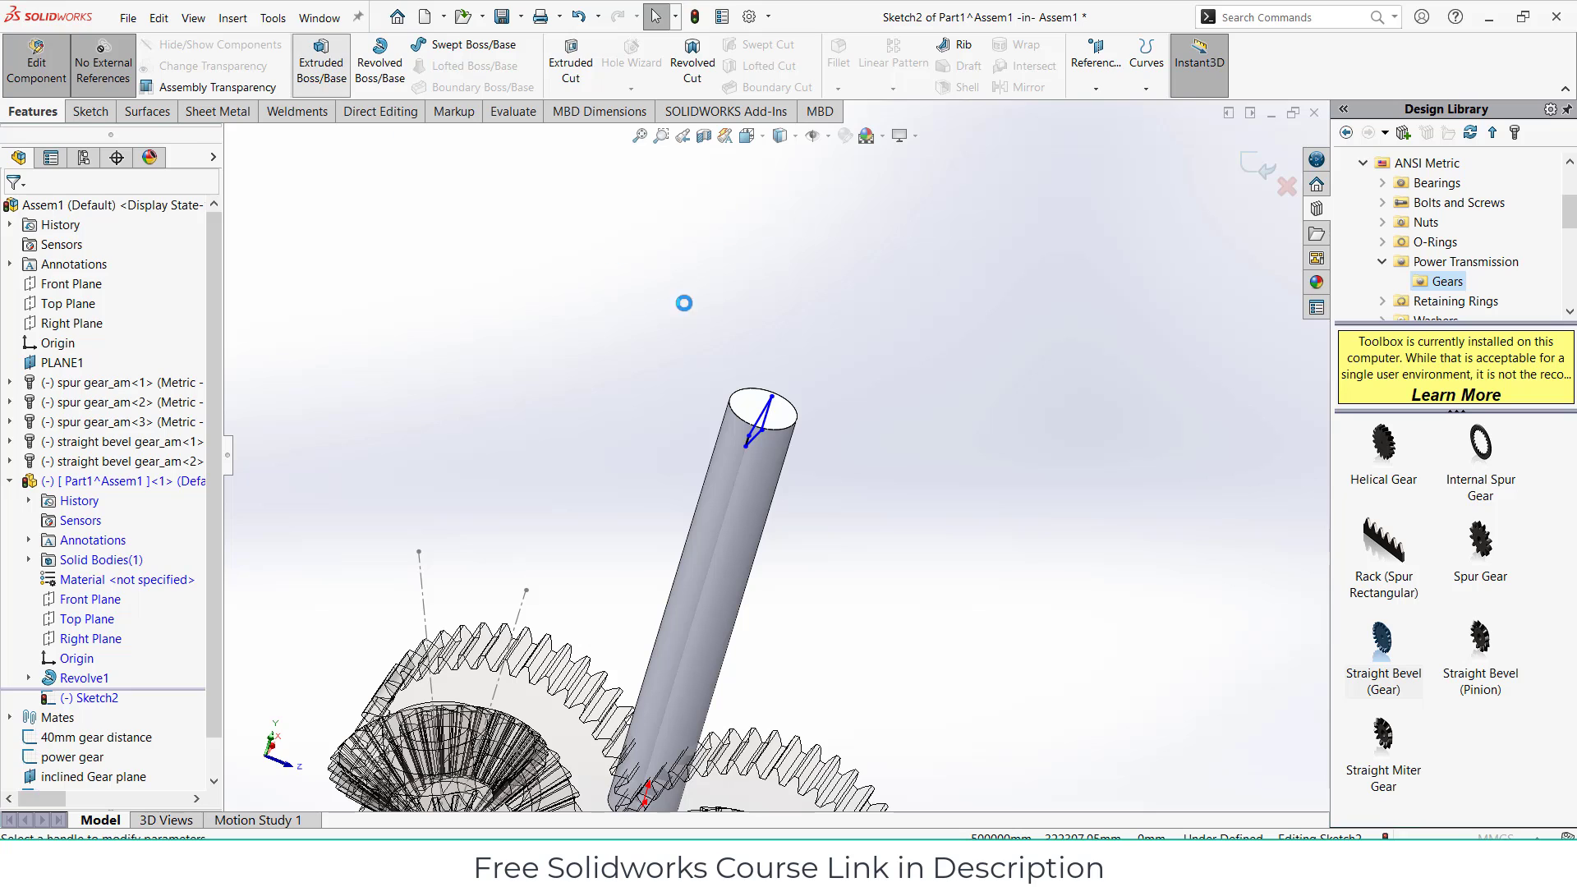
pyautogui.moveTo(830, 467); pyautogui.dragTo(1324, 654)
pyautogui.scroll(3, 983, 506)
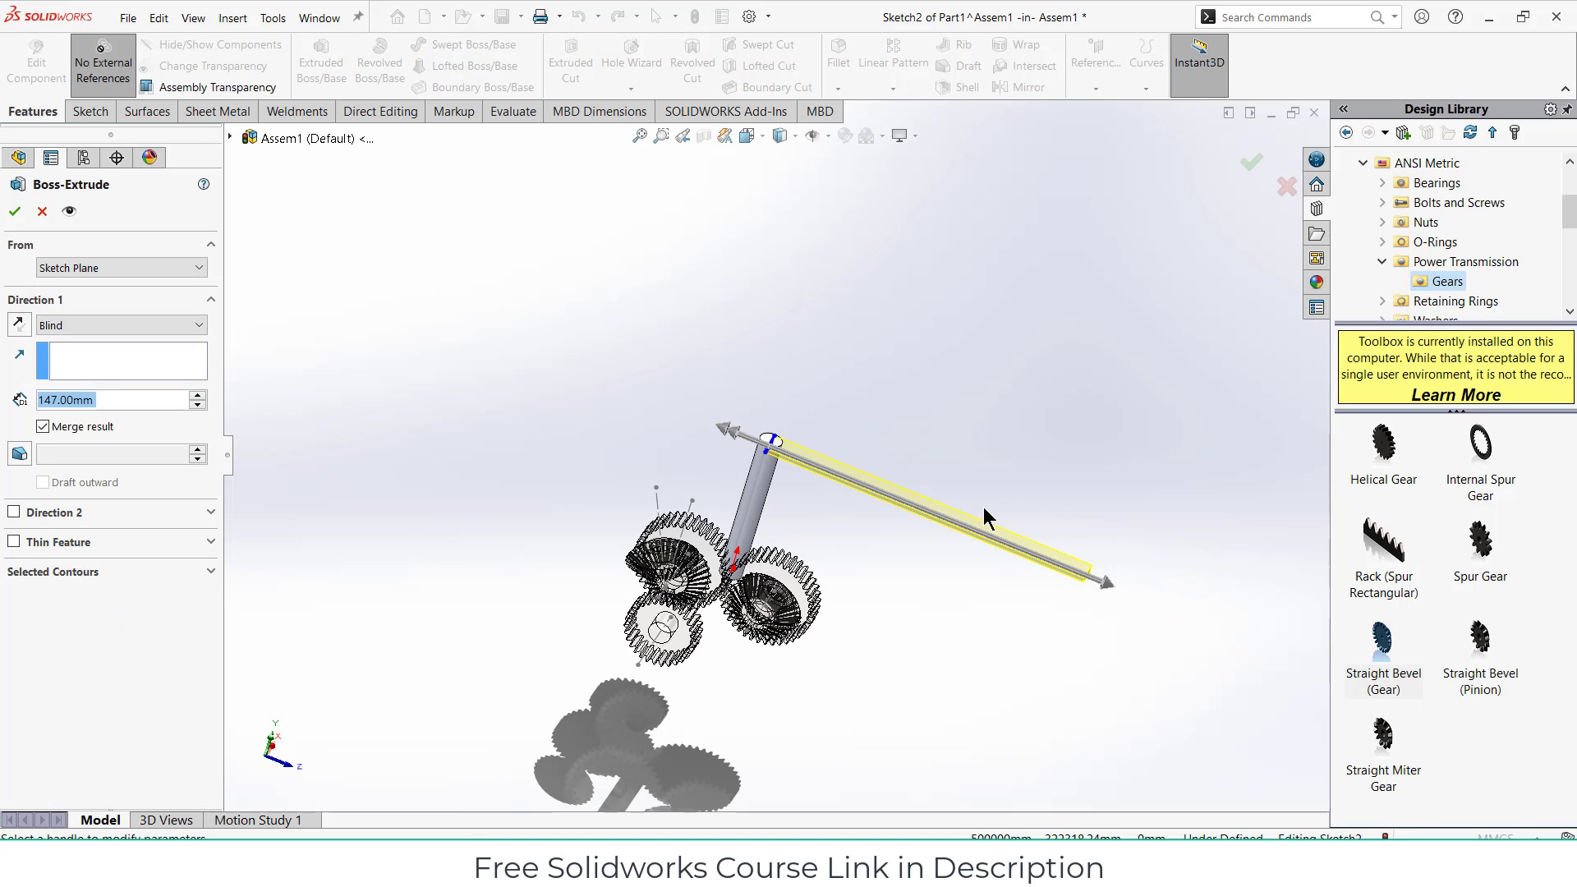
pyautogui.click(1116, 589)
pyautogui.moveTo(1116, 589); pyautogui.dragTo(1146, 608)
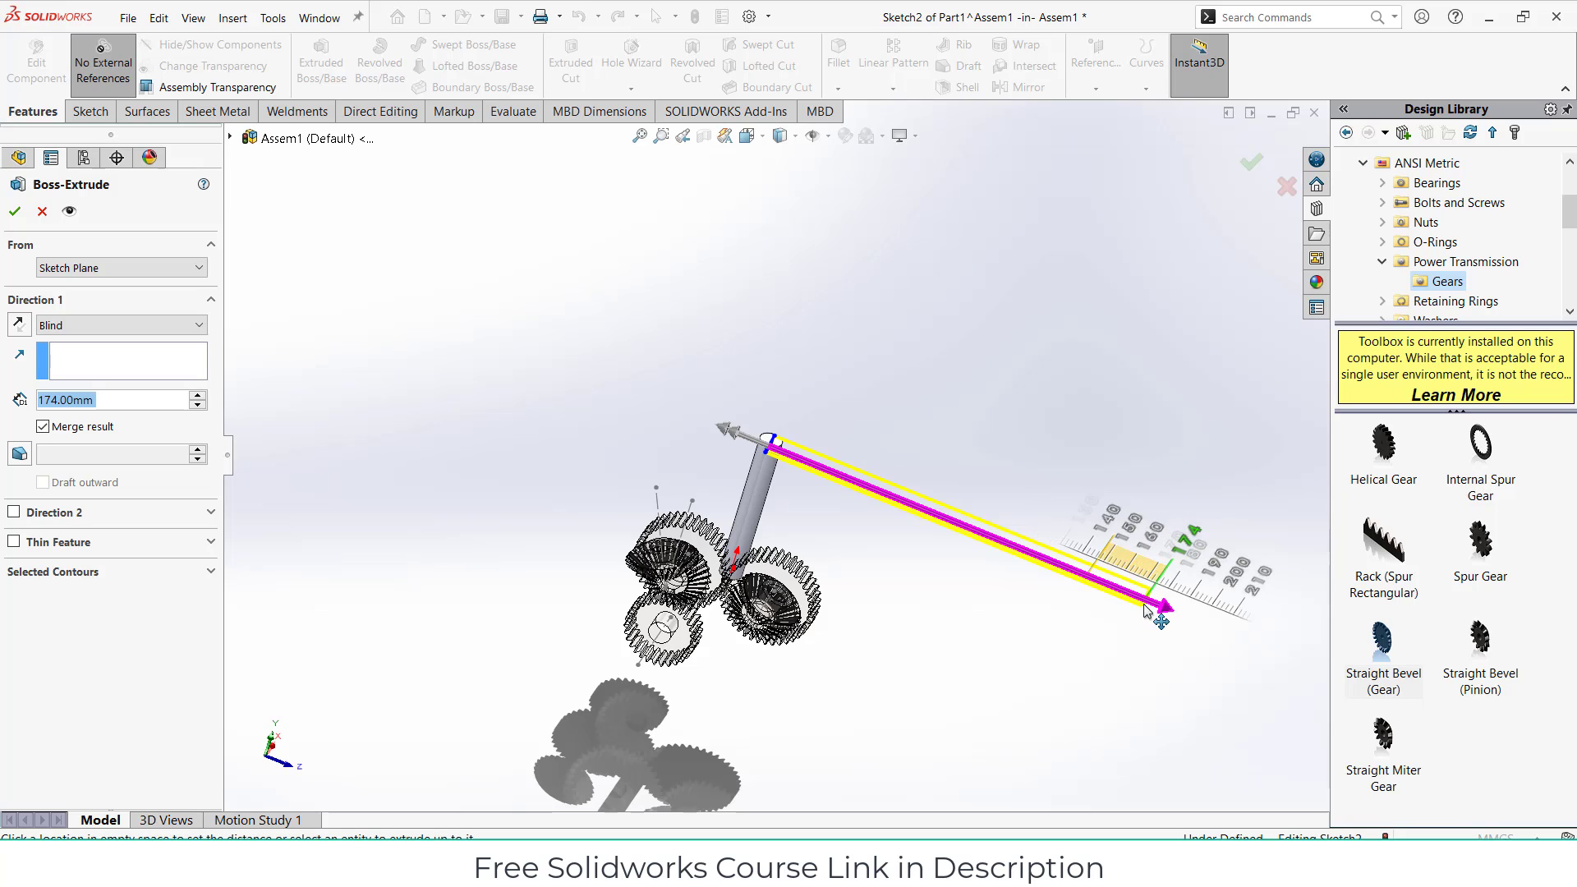
pyautogui.click(1146, 606)
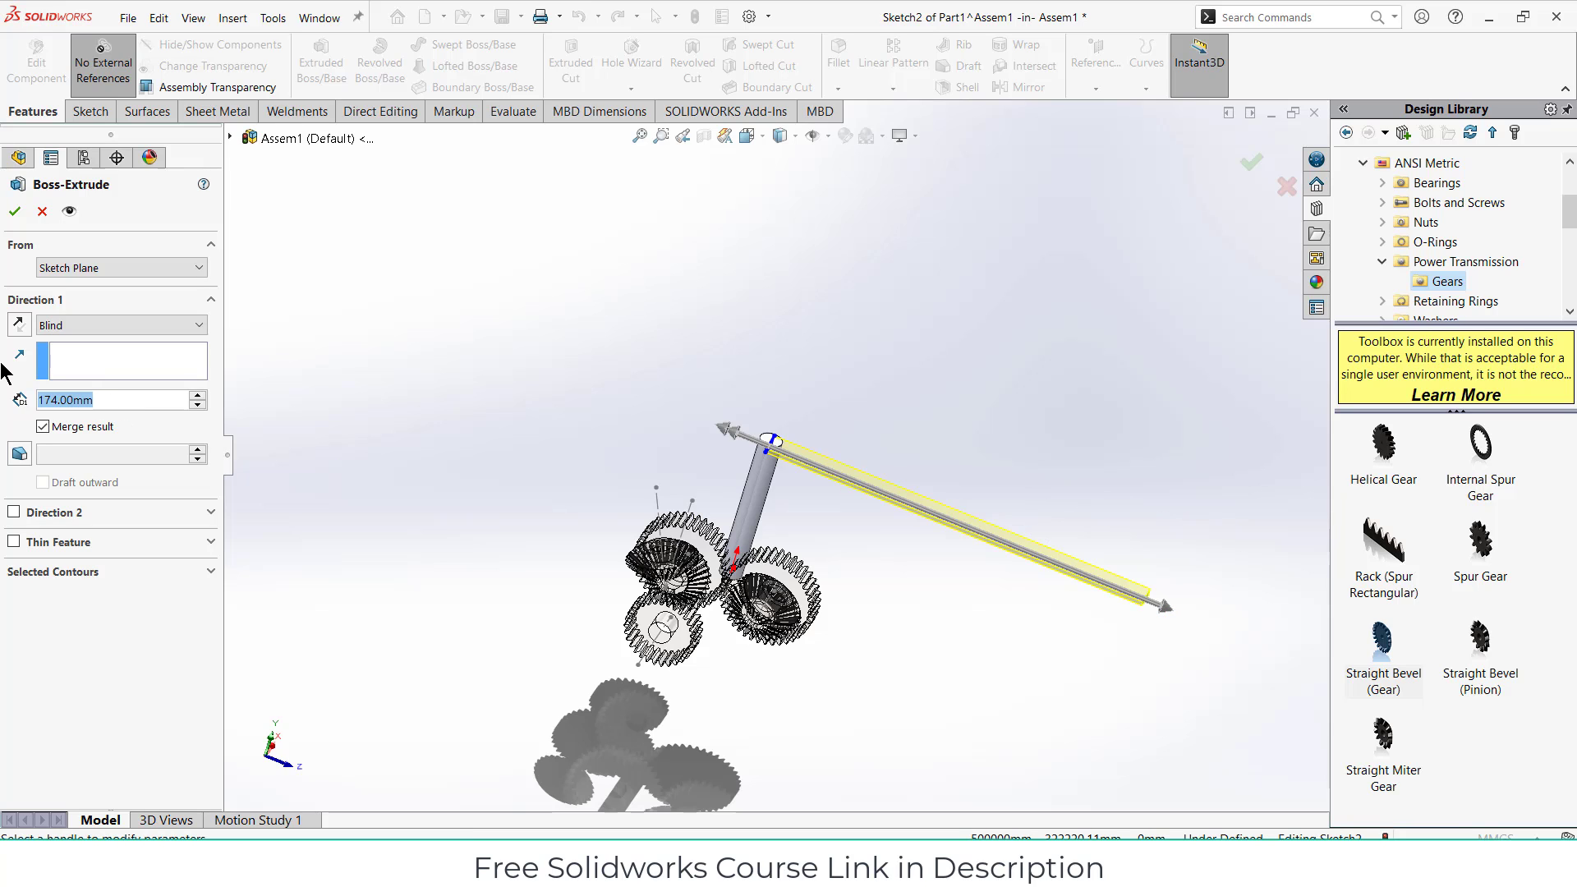
pyautogui.write('175')
pyautogui.press('Return')
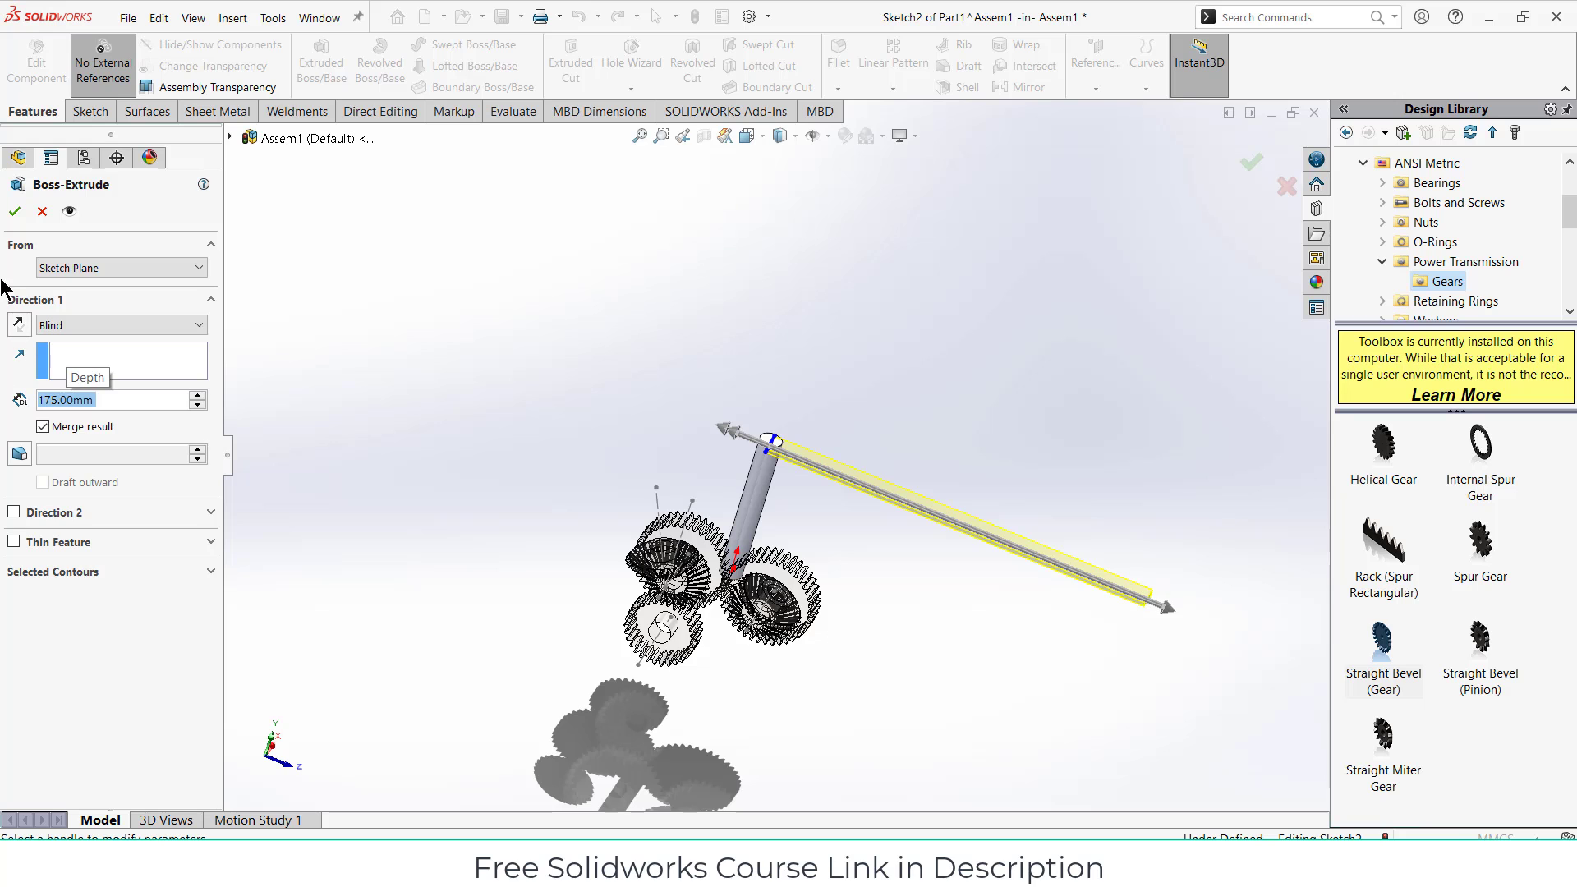
pyautogui.press('Return')
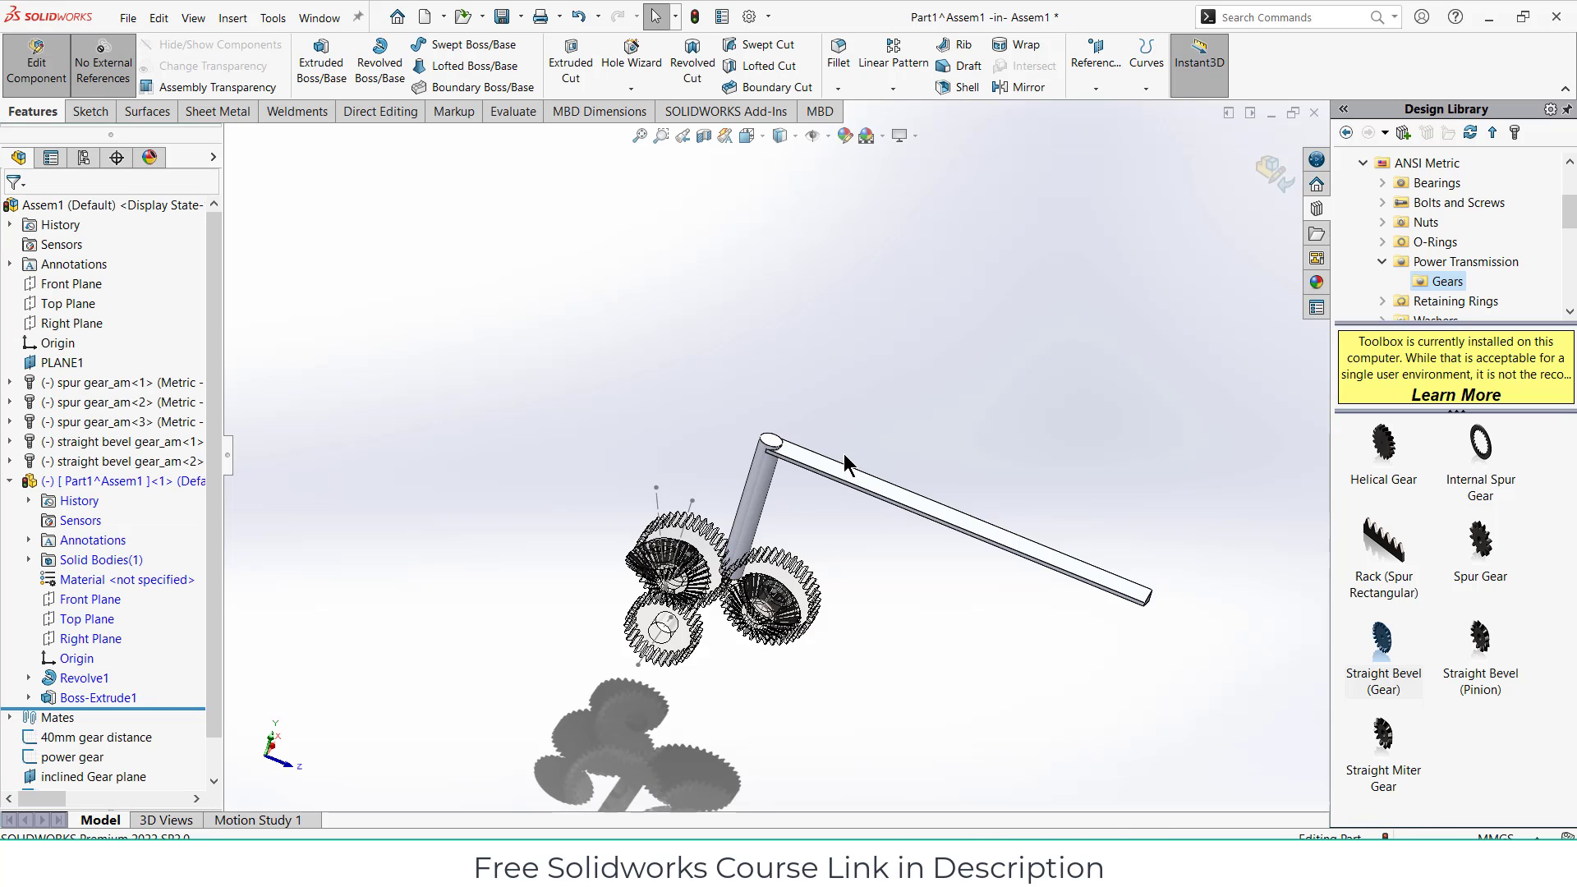
pyautogui.moveTo(845, 454); pyautogui.dragTo(805, 409, button='middle')
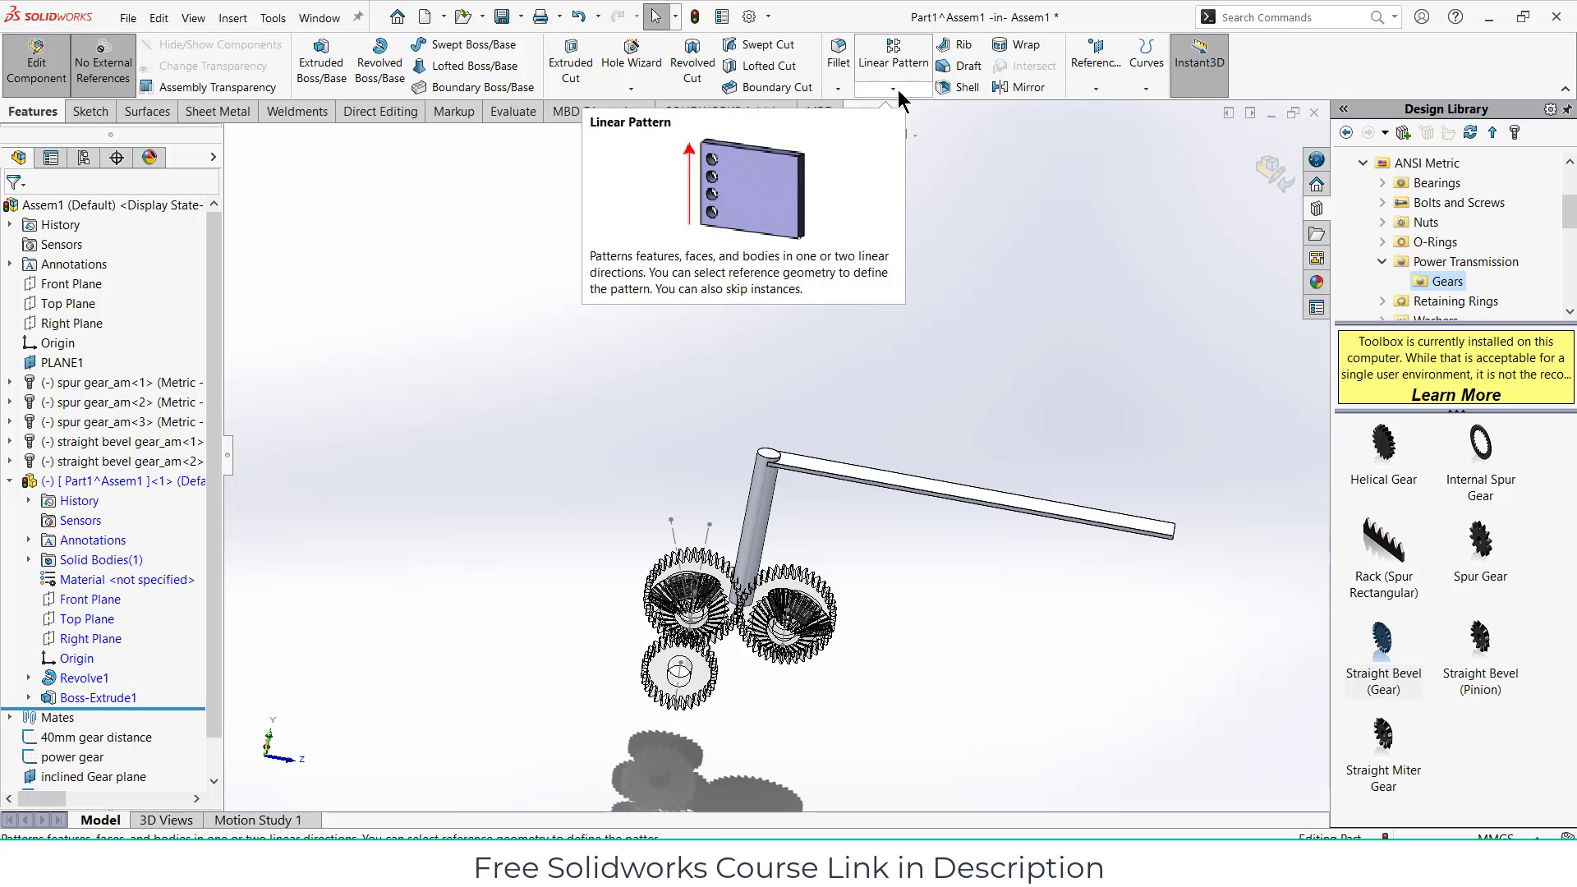
pyautogui.click(1023, 87)
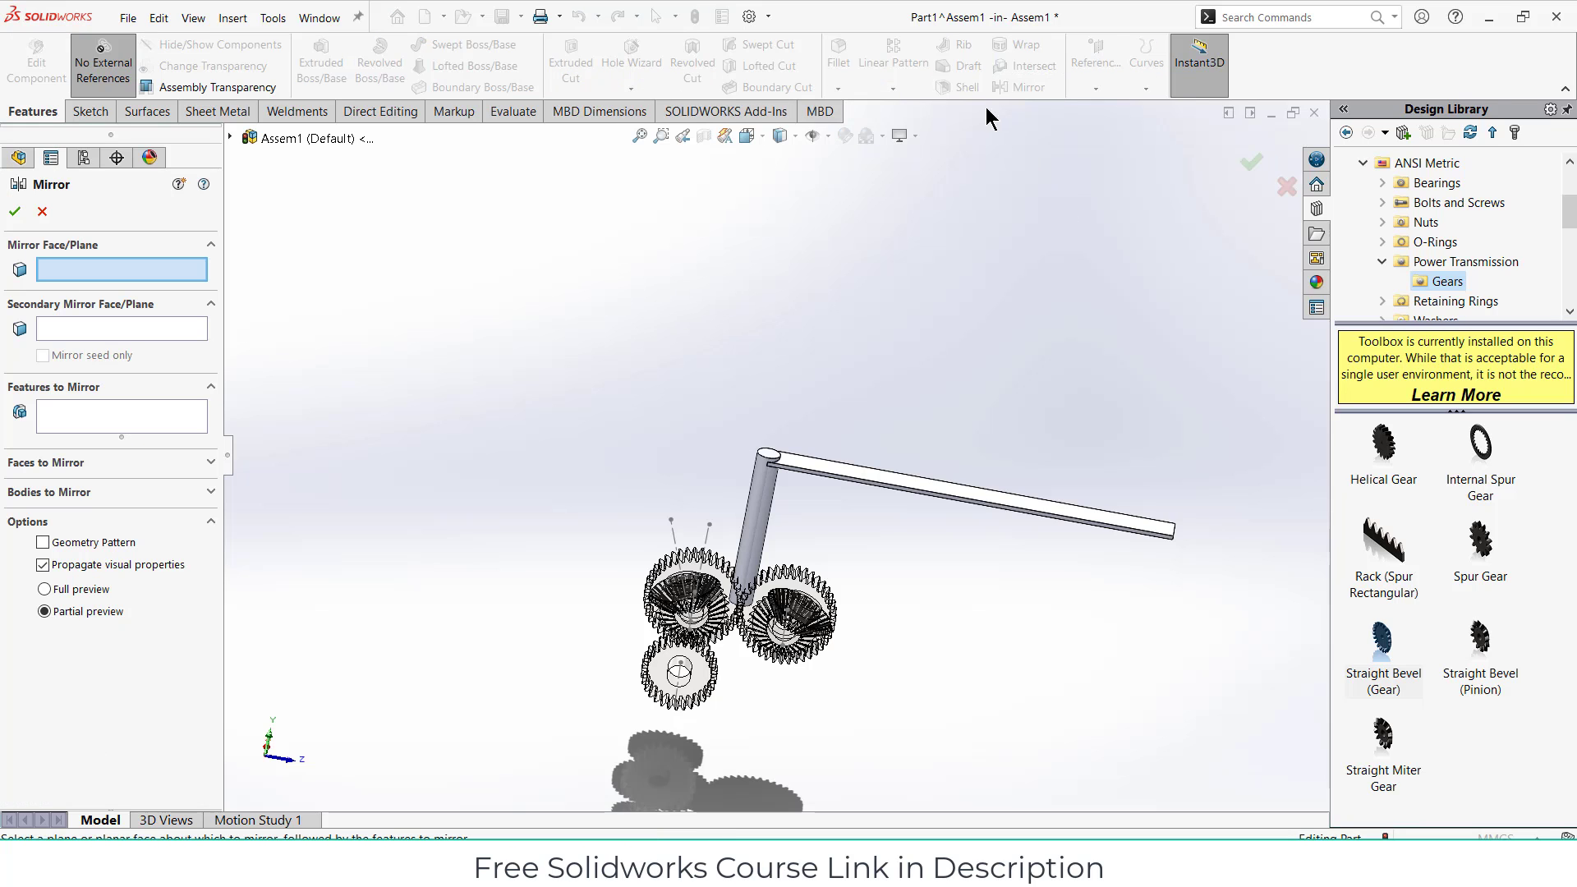
pyautogui.click(230, 136)
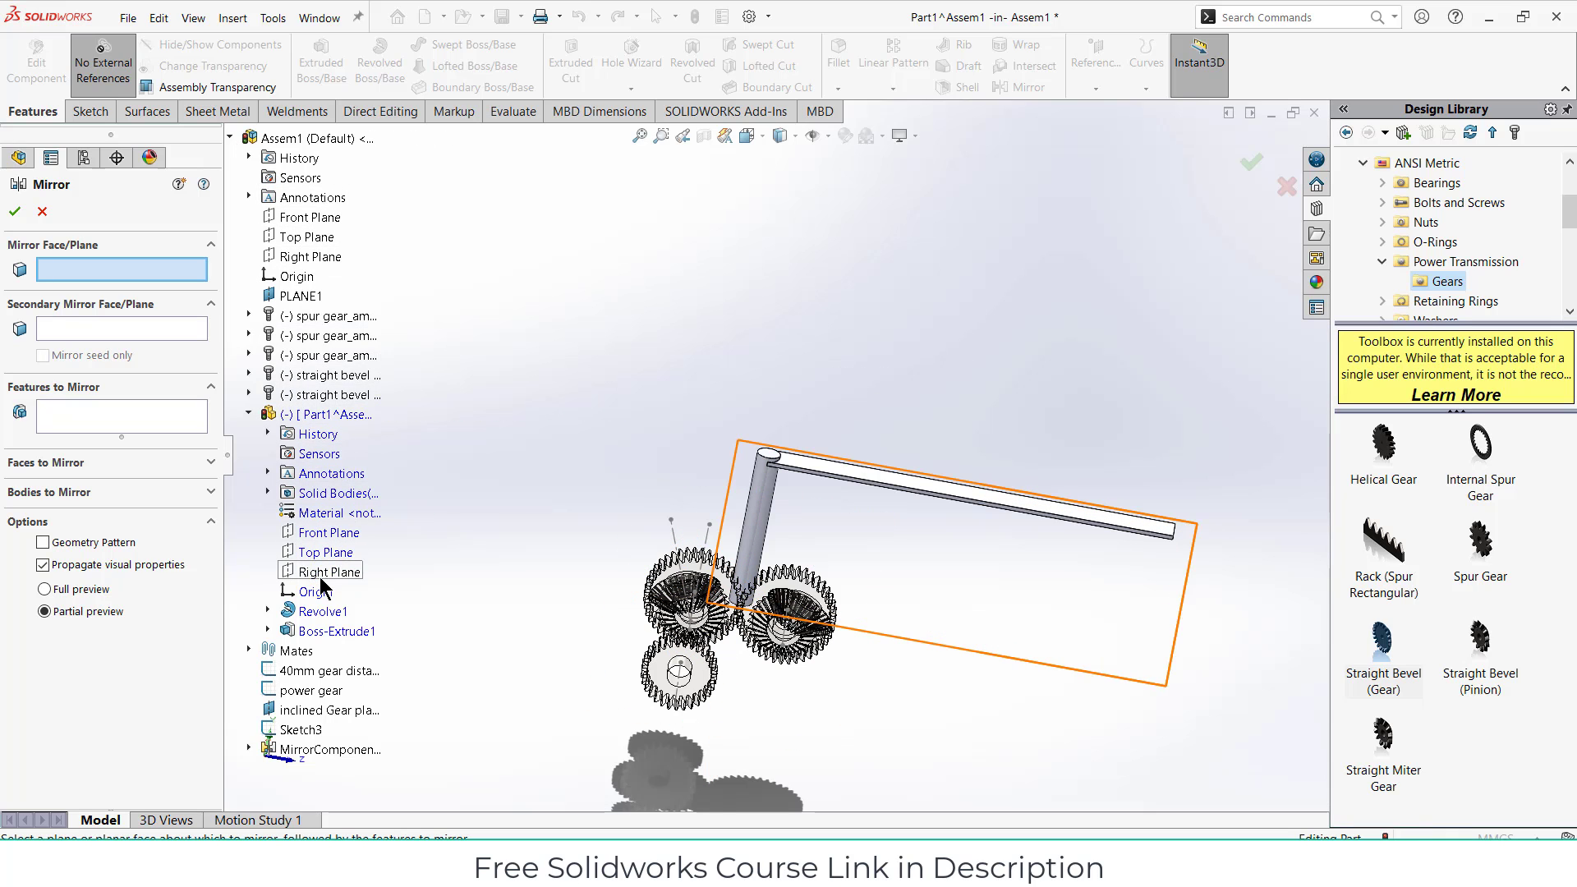
pyautogui.click(330, 533)
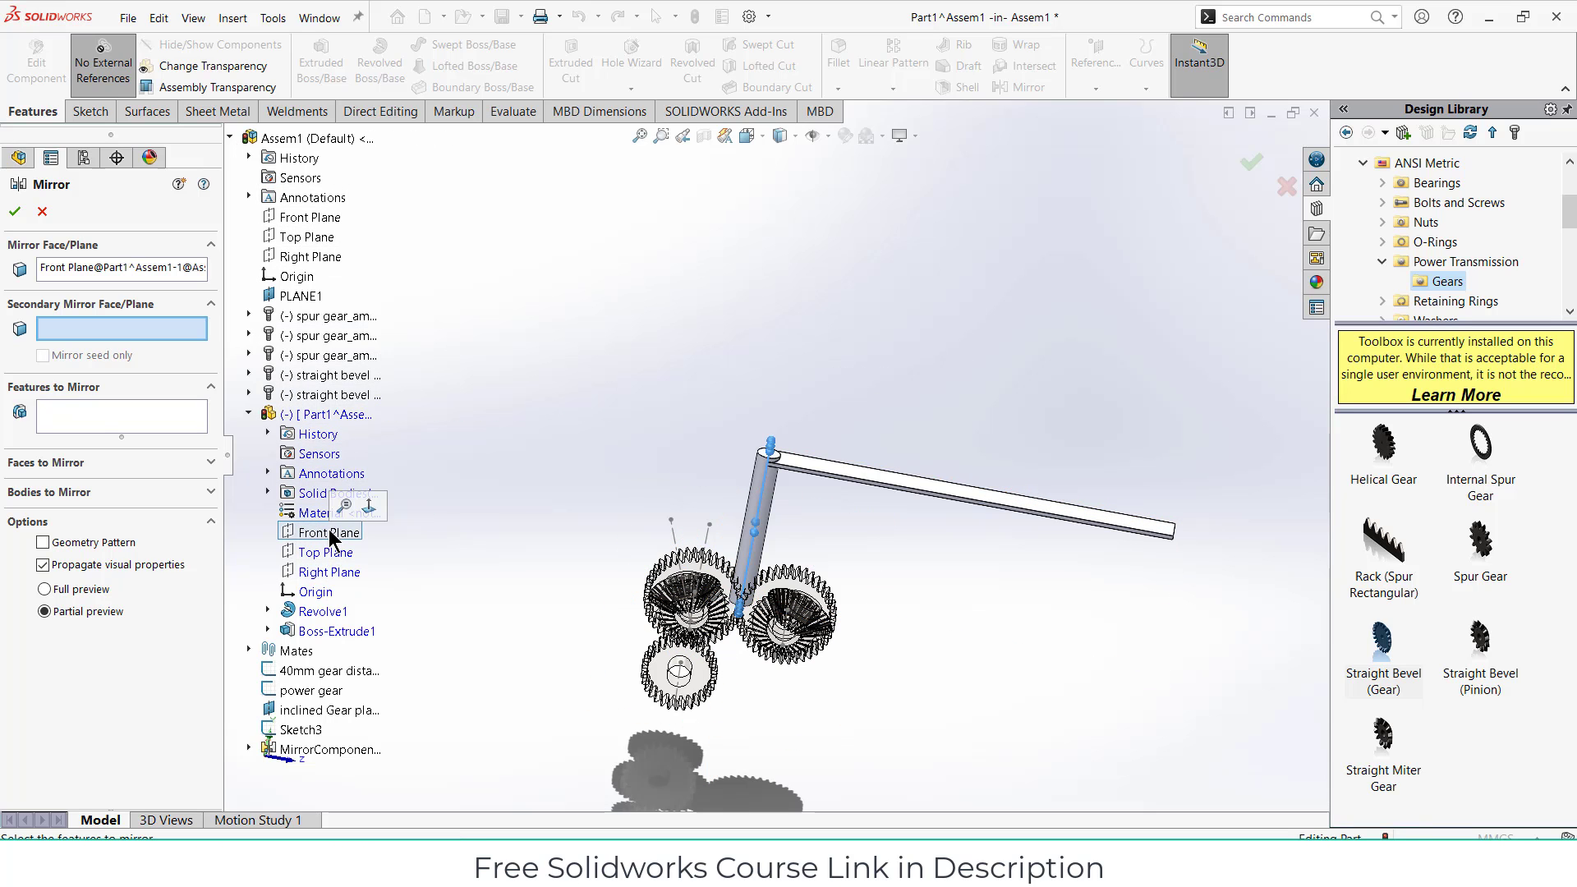
pyautogui.click(112, 413)
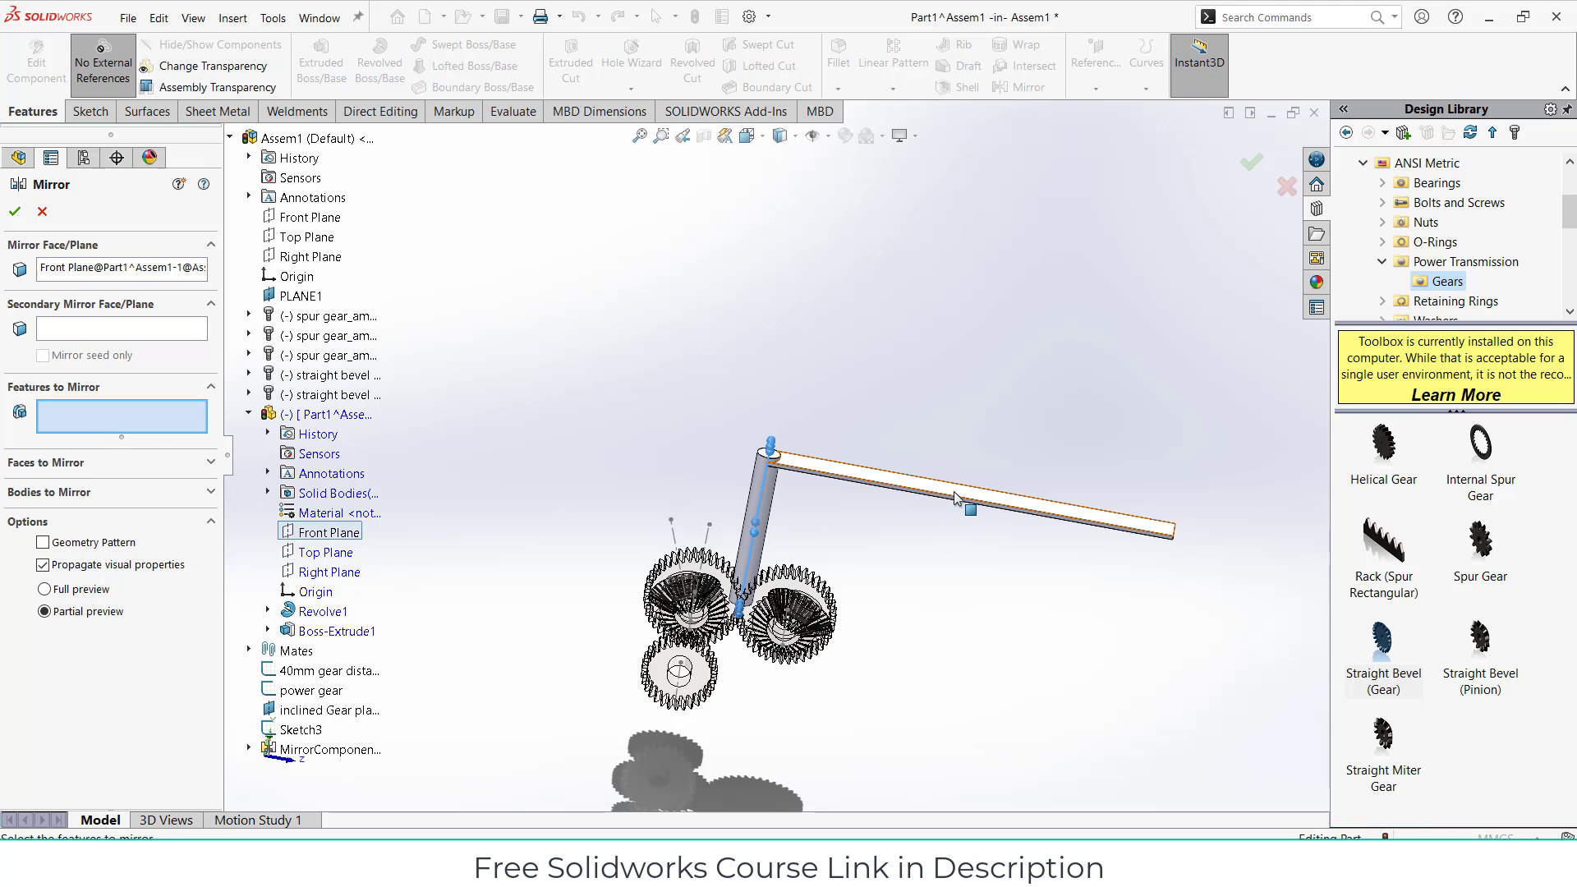
pyautogui.click(955, 497)
pyautogui.moveTo(854, 518); pyautogui.dragTo(998, 460, button='middle')
pyautogui.click(53, 212)
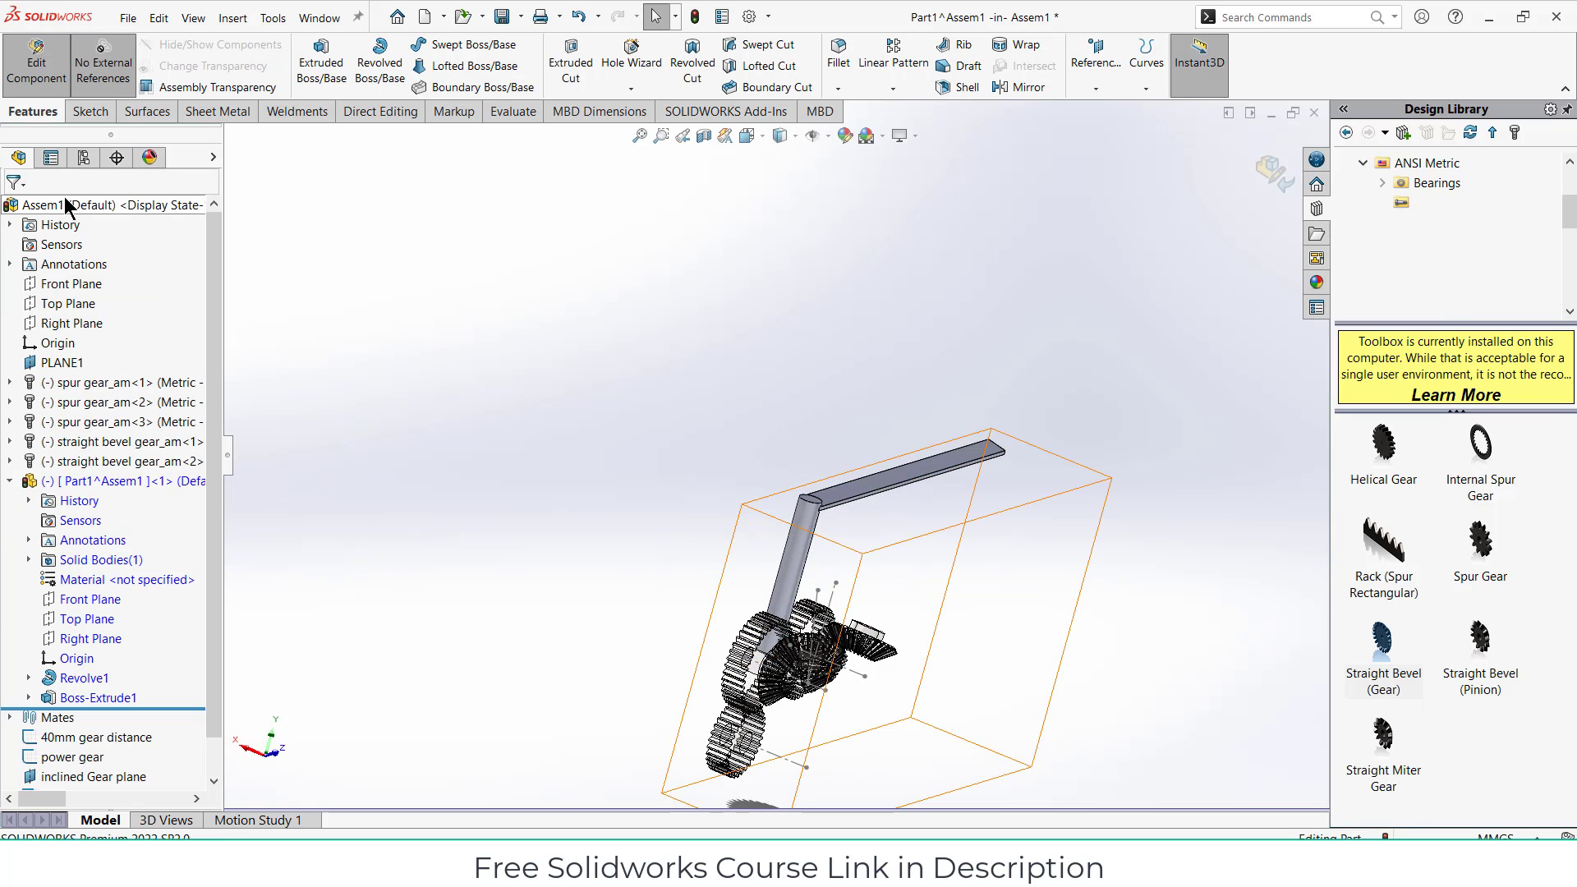
# Step: Circular-pattern the tapered blade around the shaft's cylindrical face with 2 equally spaced instances over 360 degrees
pyautogui.click(896, 91)
pyautogui.click(903, 134)
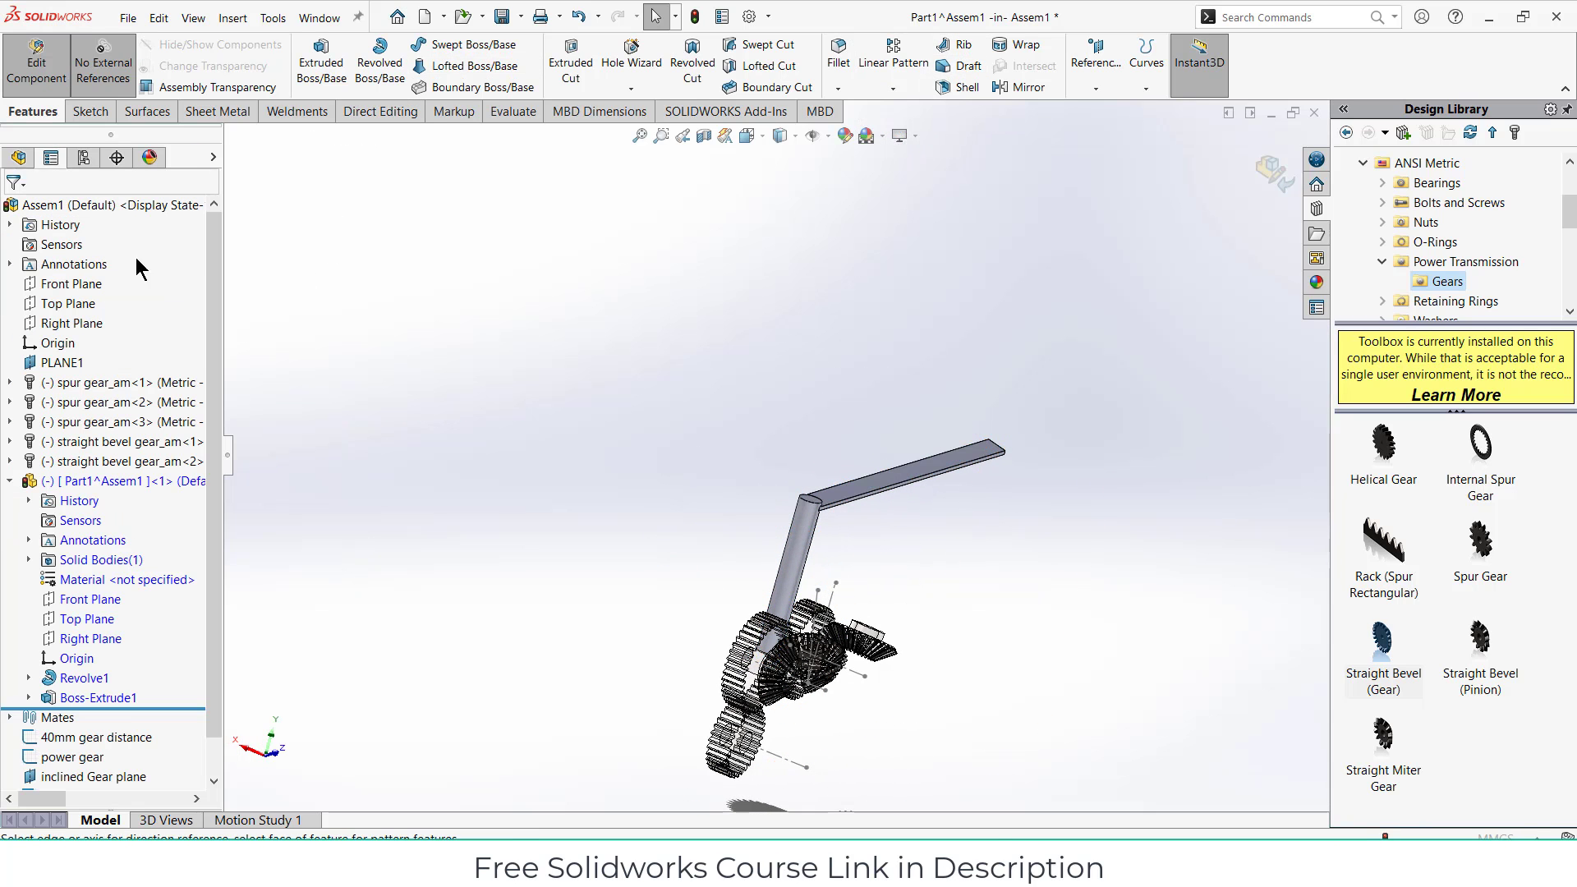
pyautogui.click(795, 558)
pyautogui.click(85, 471)
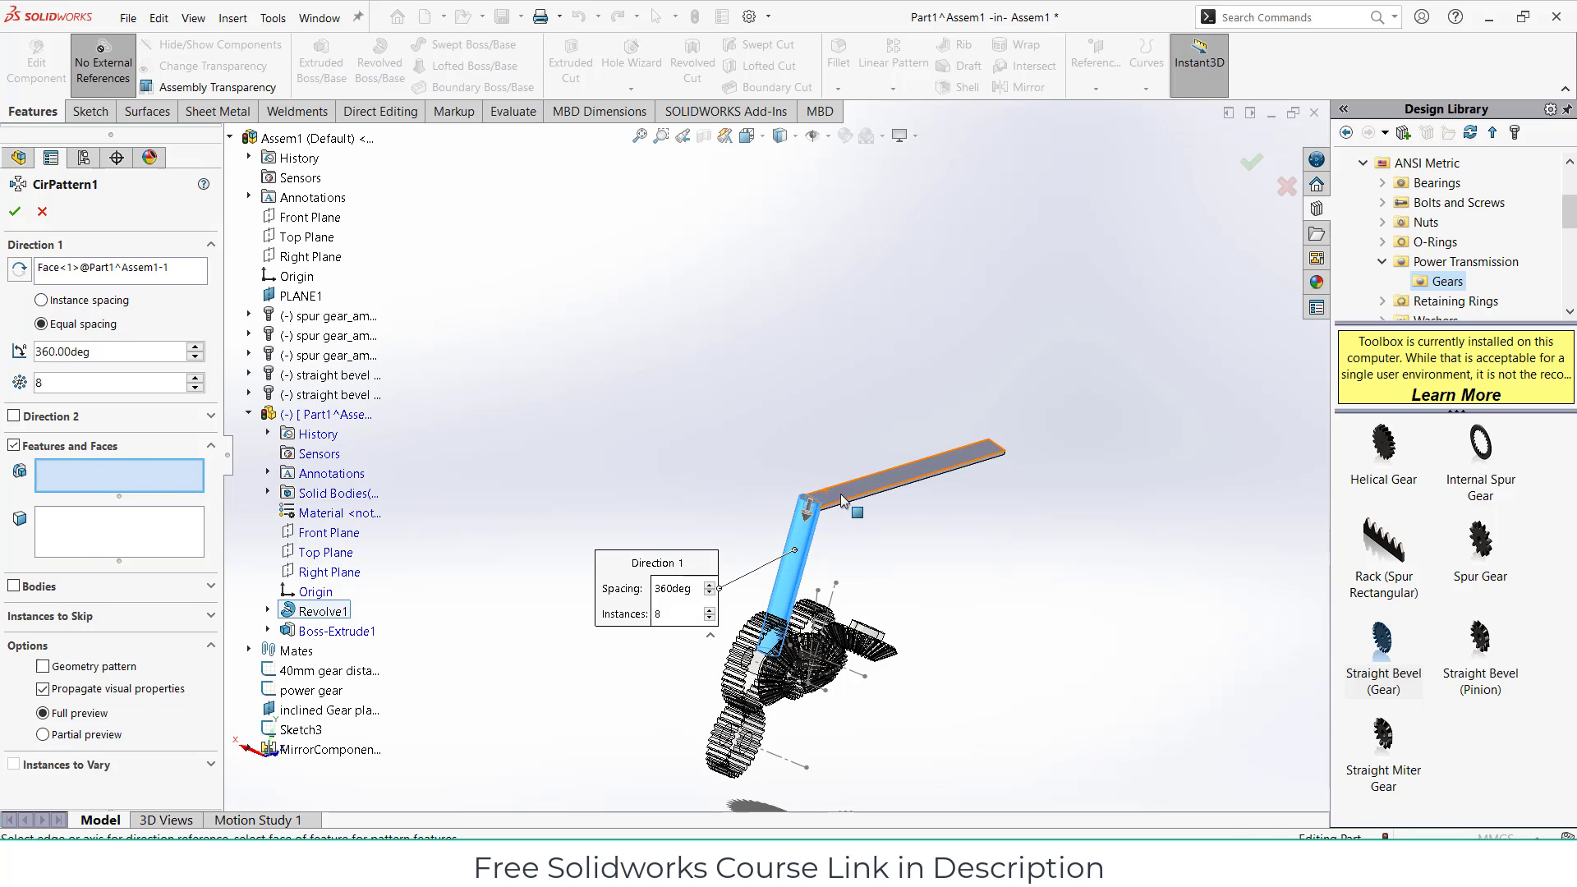
pyautogui.click(843, 499)
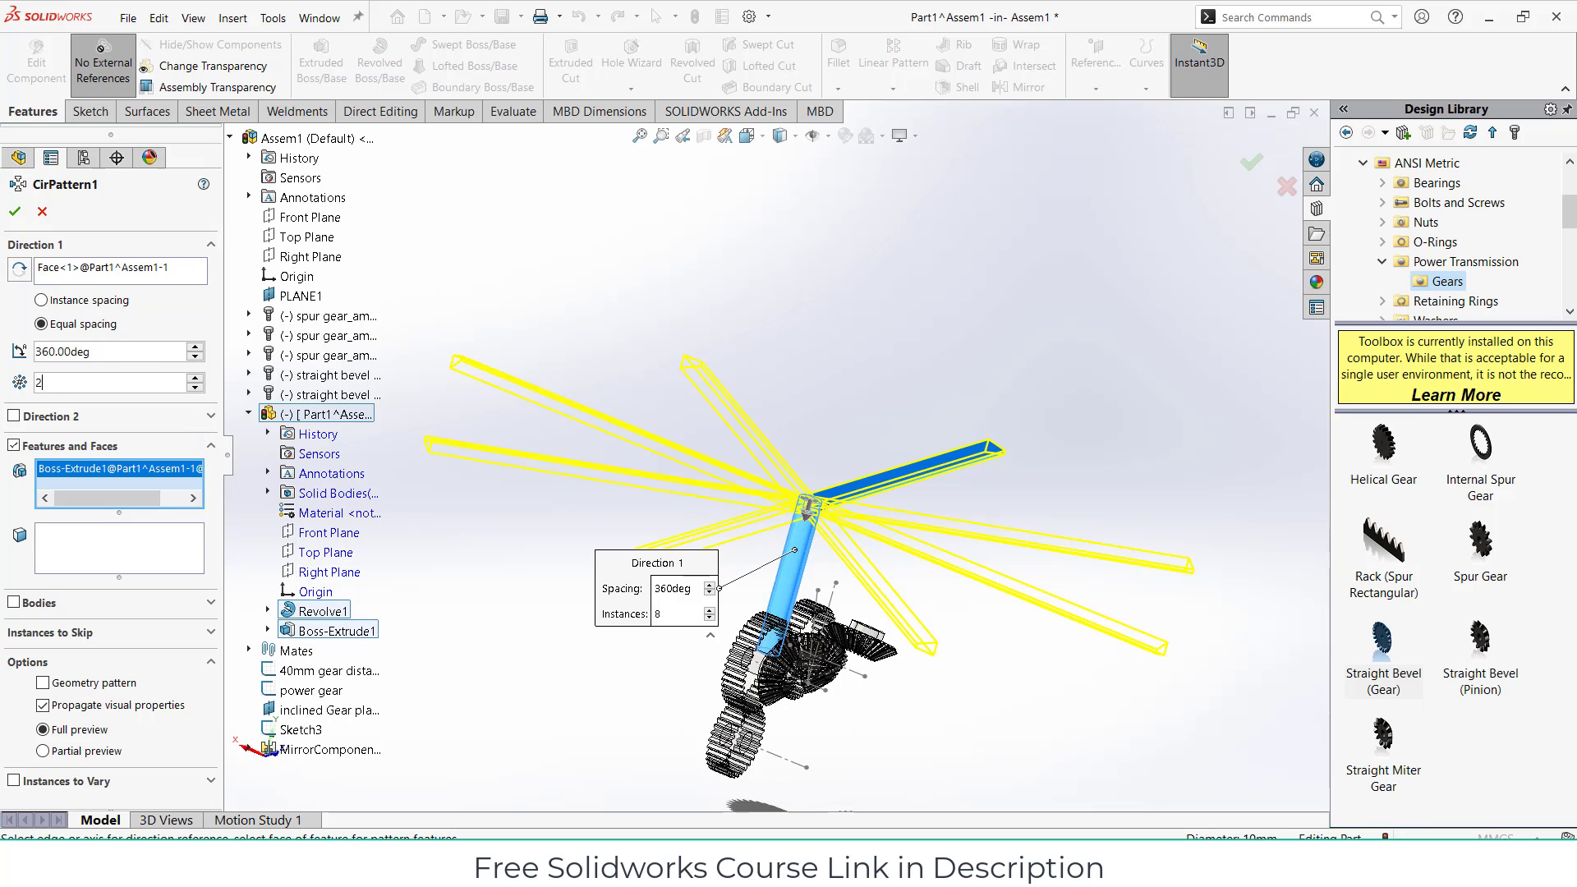
pyautogui.press('Return')
pyautogui.moveTo(1022, 449); pyautogui.dragTo(1029, 431, button='middle')
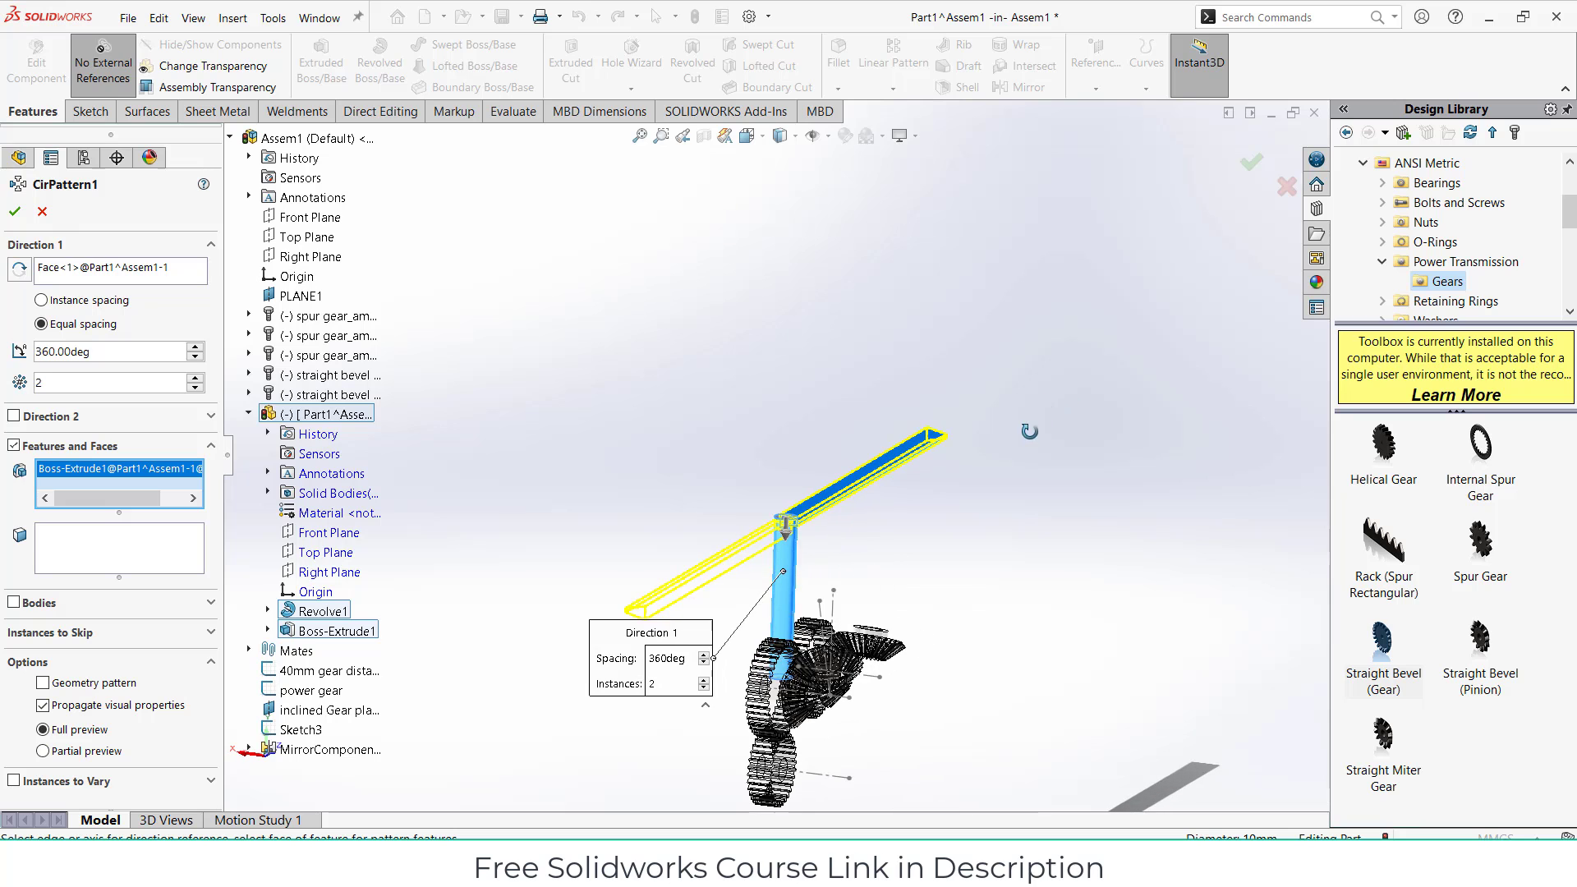
pyautogui.click(14, 211)
pyautogui.moveTo(908, 499)
pyautogui.mouseDown(button='middle')
pyautogui.moveTo(840, 443)
pyautogui.moveTo(921, 489)
pyautogui.mouseUp(button='middle')
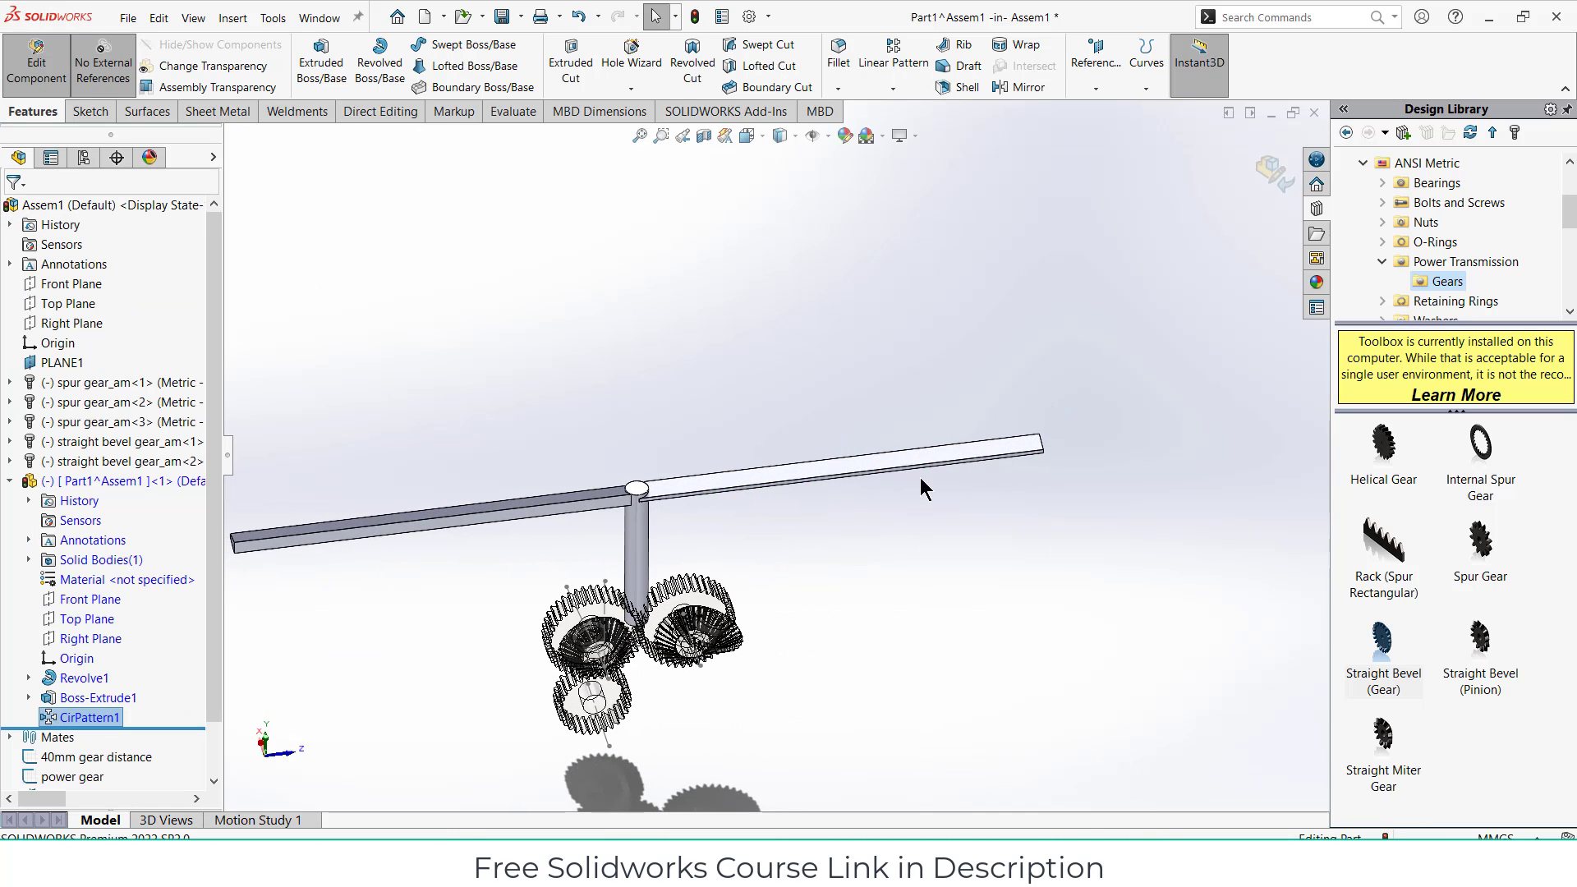
# Step: Finish editing the part in context and move the shaft with its blades clear of the gears
pyautogui.click(1268, 182)
pyautogui.moveTo(1078, 391)
pyautogui.mouseDown(button='middle')
pyautogui.moveTo(762, 538)
pyautogui.moveTo(670, 507)
pyautogui.moveTo(546, 631)
pyautogui.moveTo(675, 544)
pyautogui.mouseUp(button='middle')
pyautogui.moveTo(693, 536); pyautogui.dragTo(636, 424)
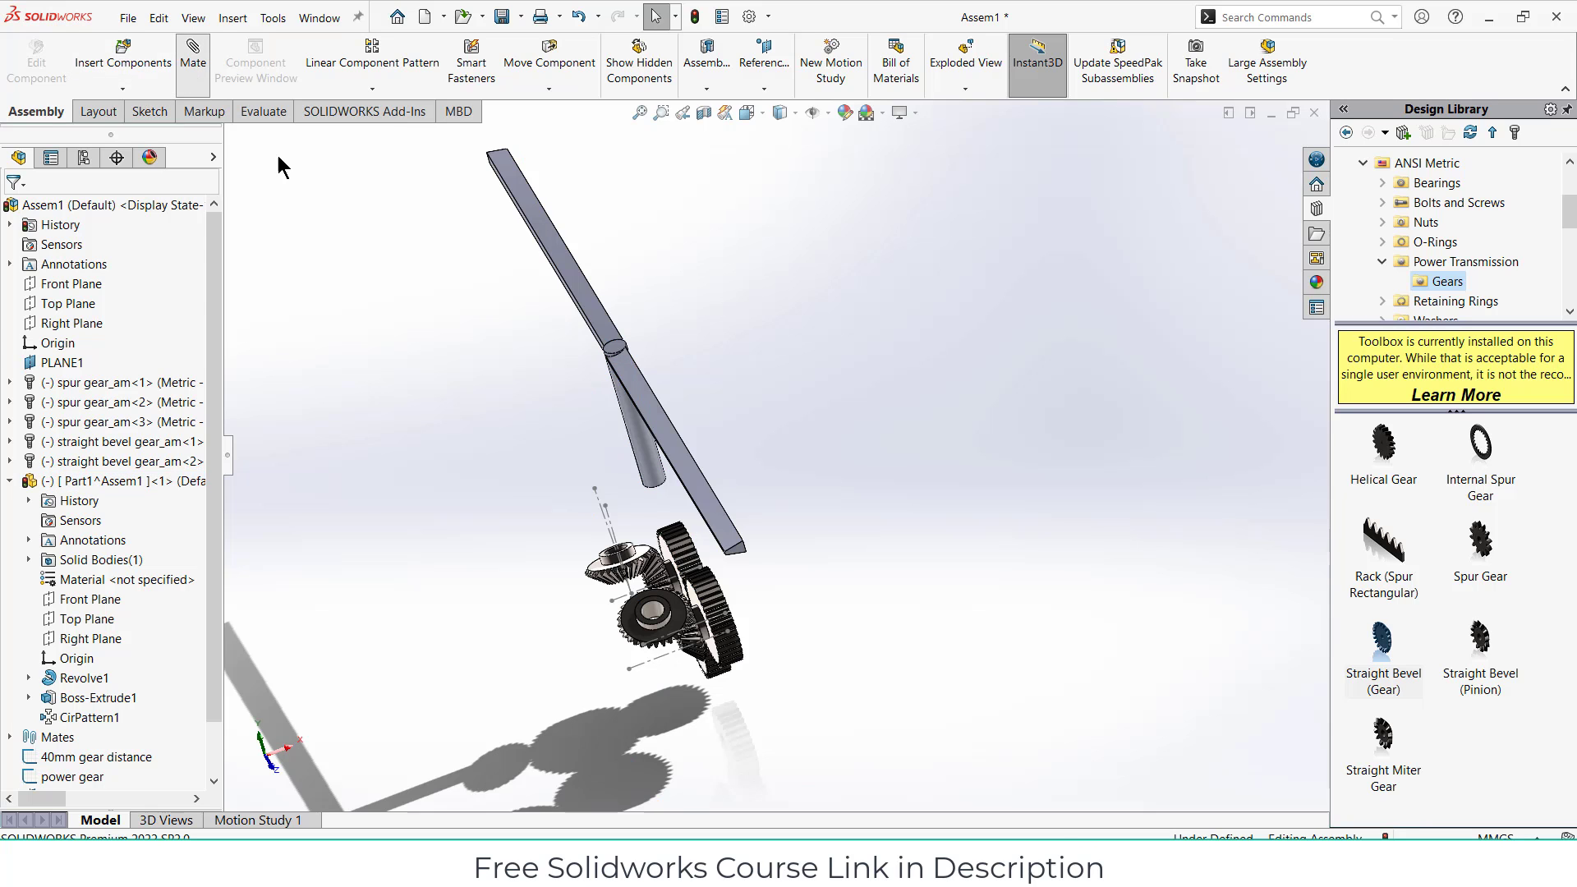
# Step: Add a concentric mate between the shaft's cylindrical face and the bore of the nearby straight bevel gear
pyautogui.scroll(-3, 624, 473)
pyautogui.click(665, 453)
pyautogui.scroll(3, 682, 559)
pyautogui.scroll(-5, 673, 568)
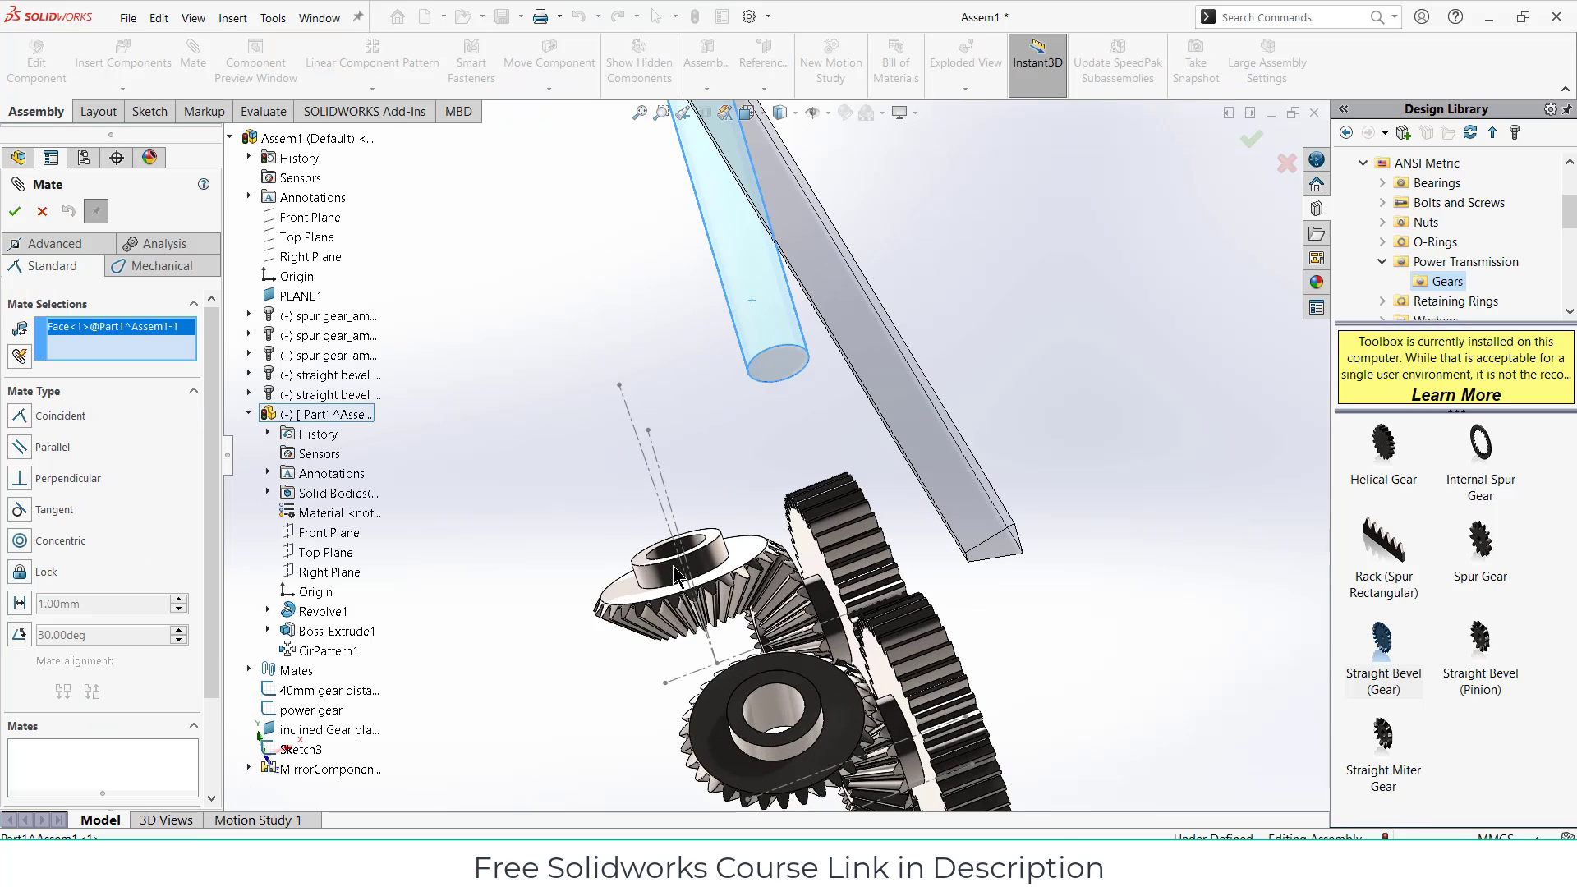
pyautogui.scroll(-3, 675, 576)
pyautogui.click(746, 513)
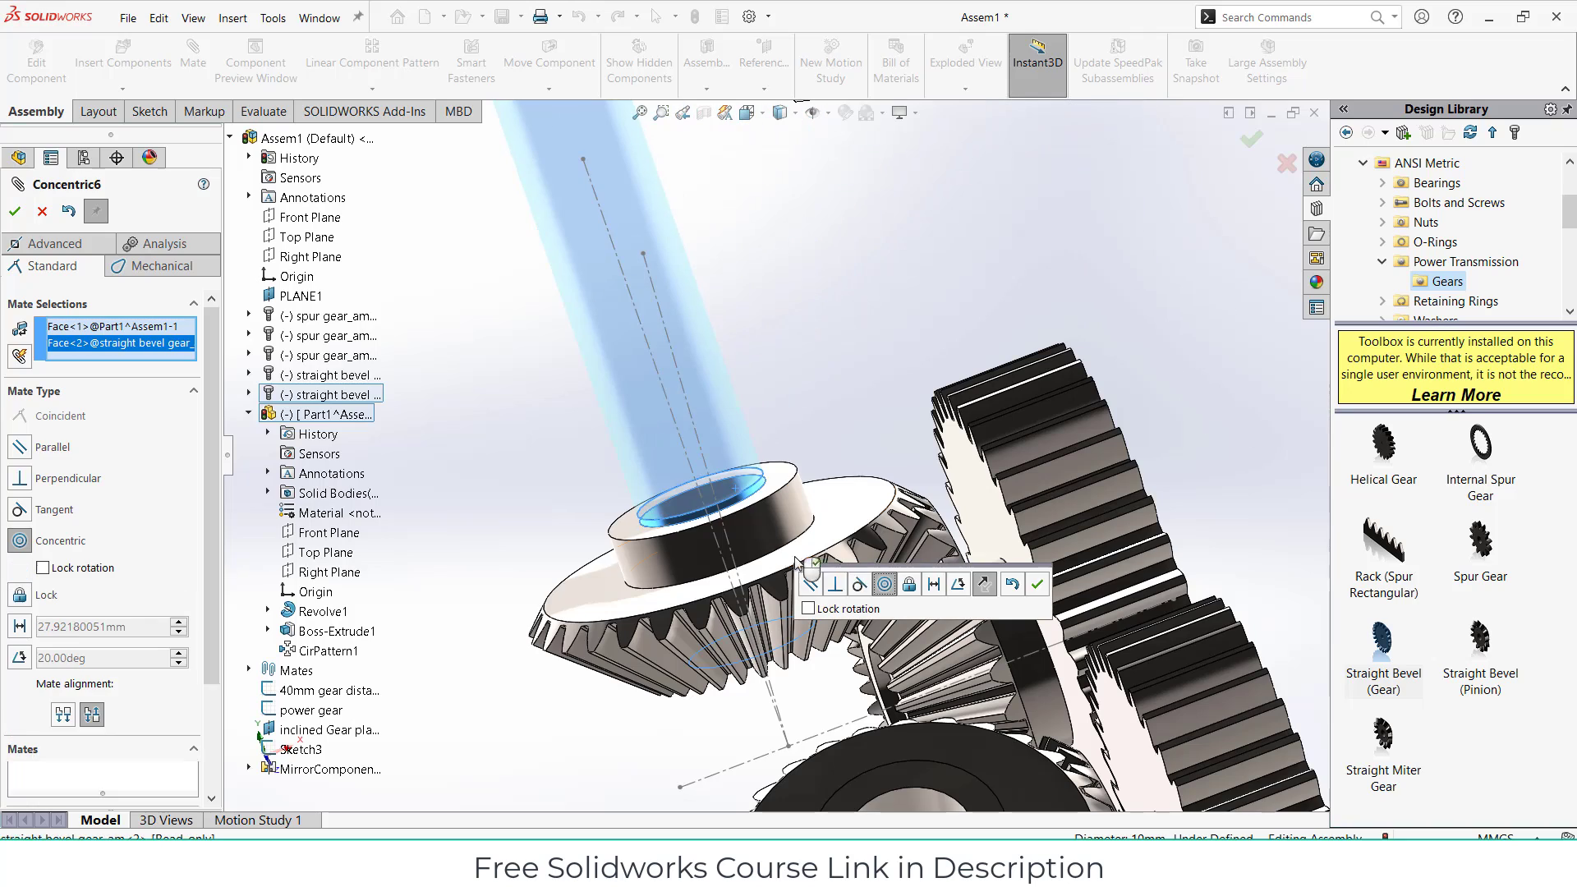
pyautogui.click(1037, 584)
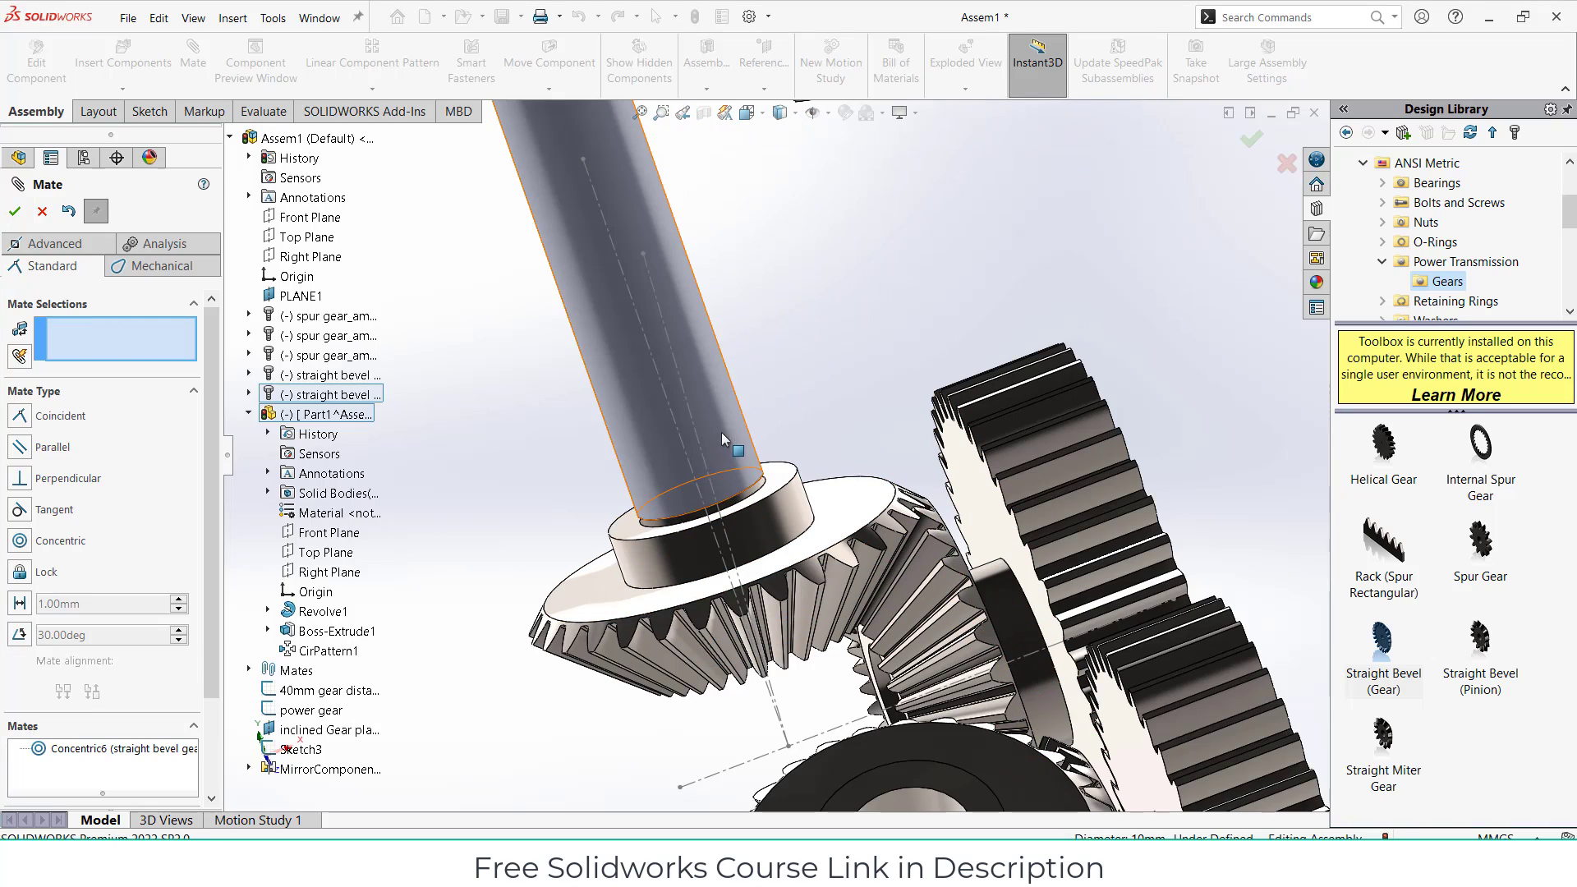
# Step: Add a coincident mate between the shaft's lower end face and the ring face around the bevel gear's bore on its toothed side
pyautogui.moveTo(691, 213); pyautogui.dragTo(601, 308, button='middle')
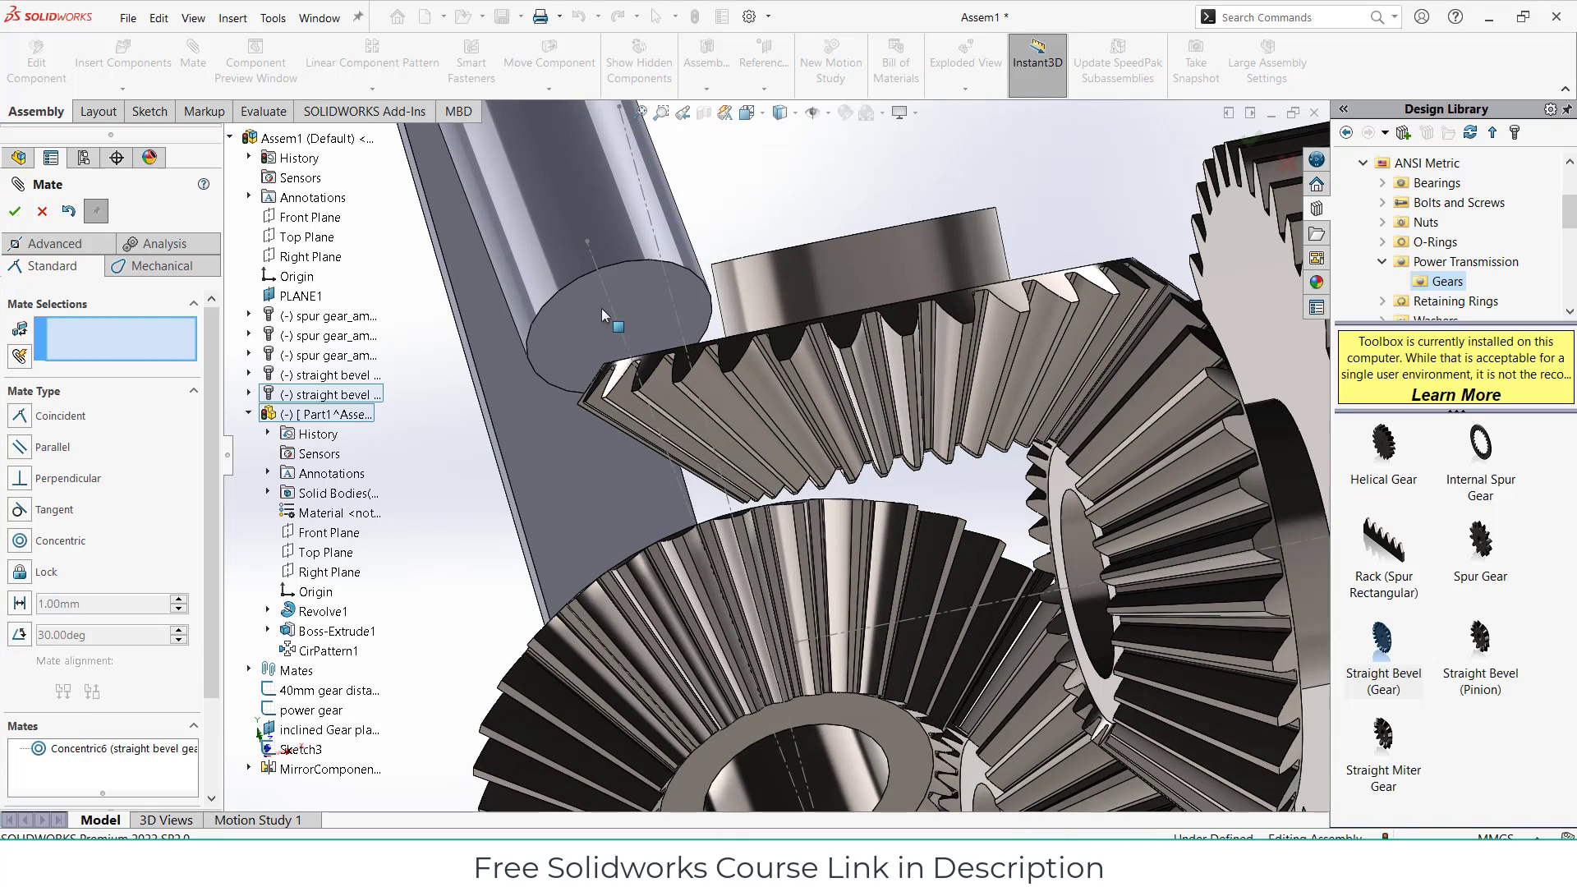
pyautogui.click(580, 333)
pyautogui.moveTo(627, 377); pyautogui.dragTo(818, 562, button='middle')
pyautogui.click(795, 496)
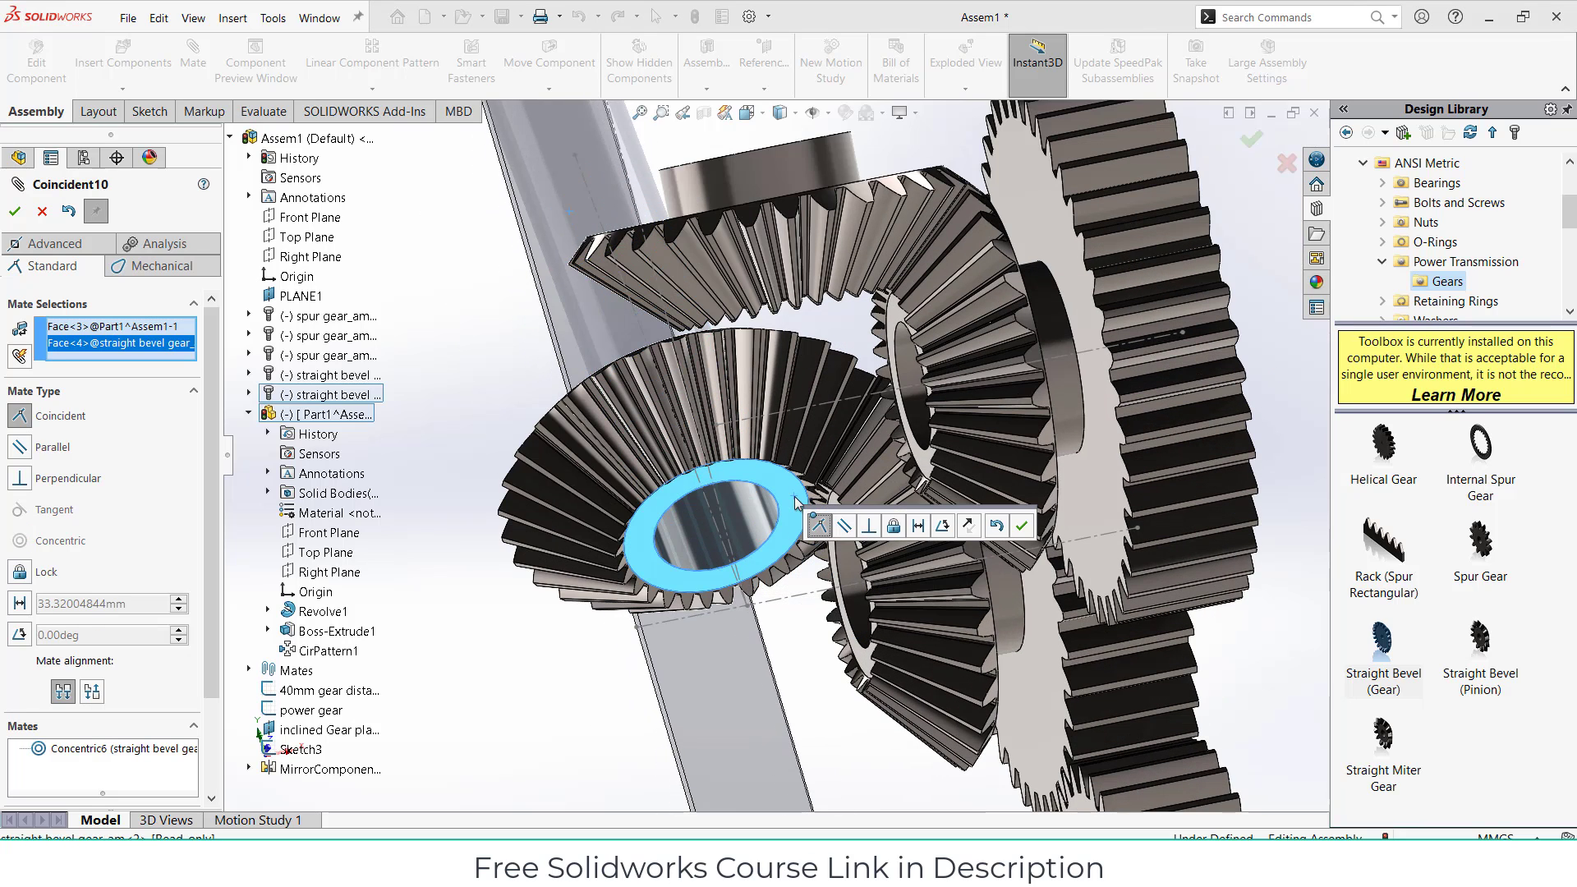
pyautogui.click(1022, 526)
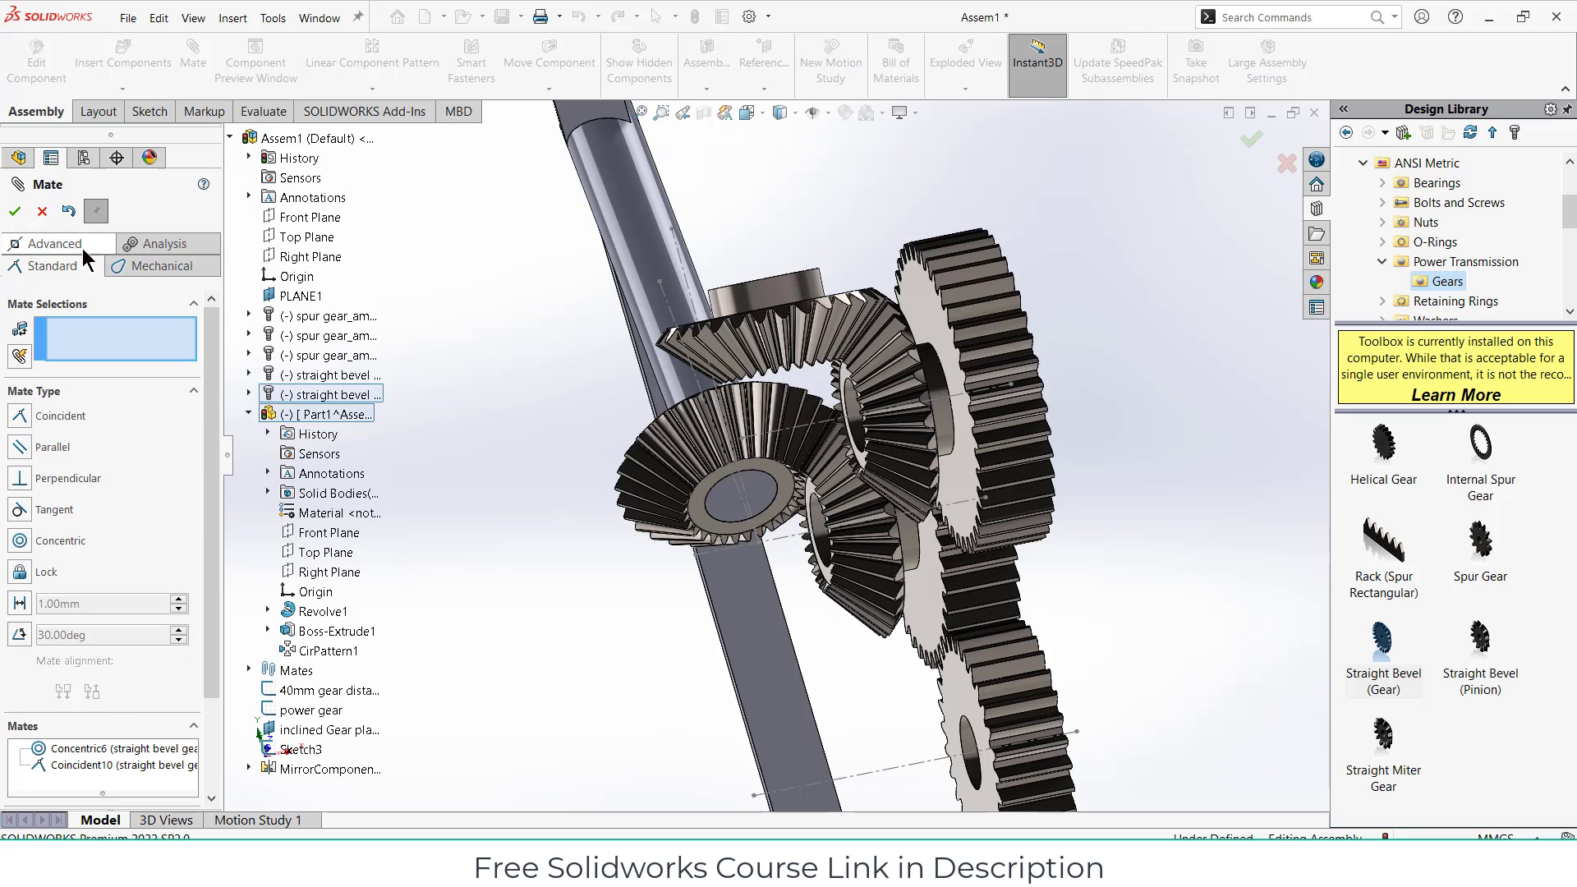
pyautogui.click(14, 211)
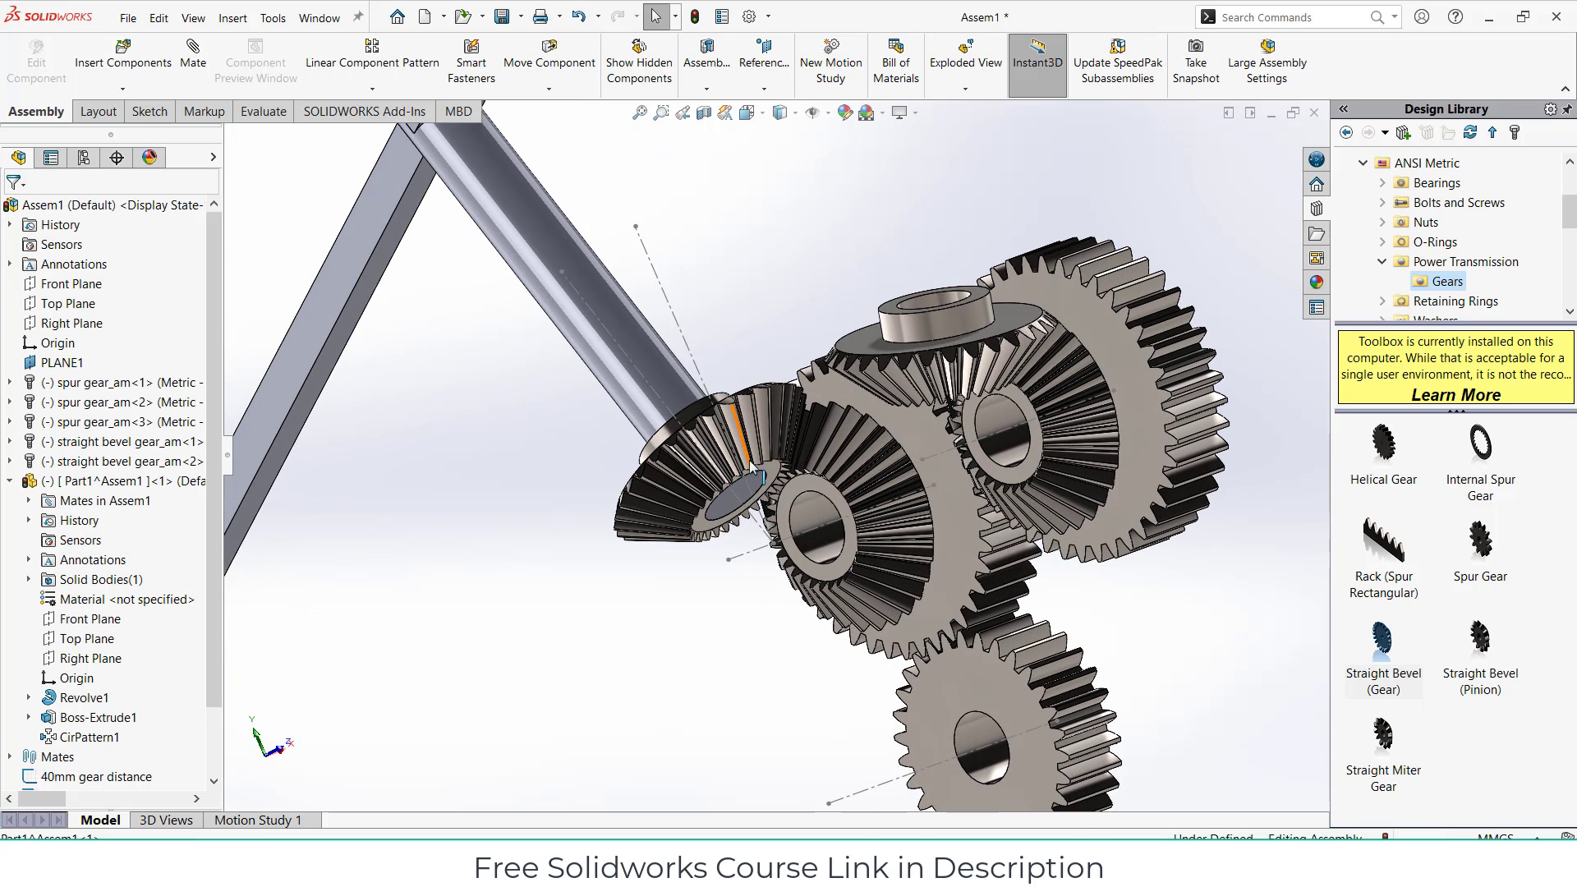
# Step: Turn the lowest spur gear to check whether the bladed shaft rotates with the gear train
pyautogui.scroll(4, 606, 204)
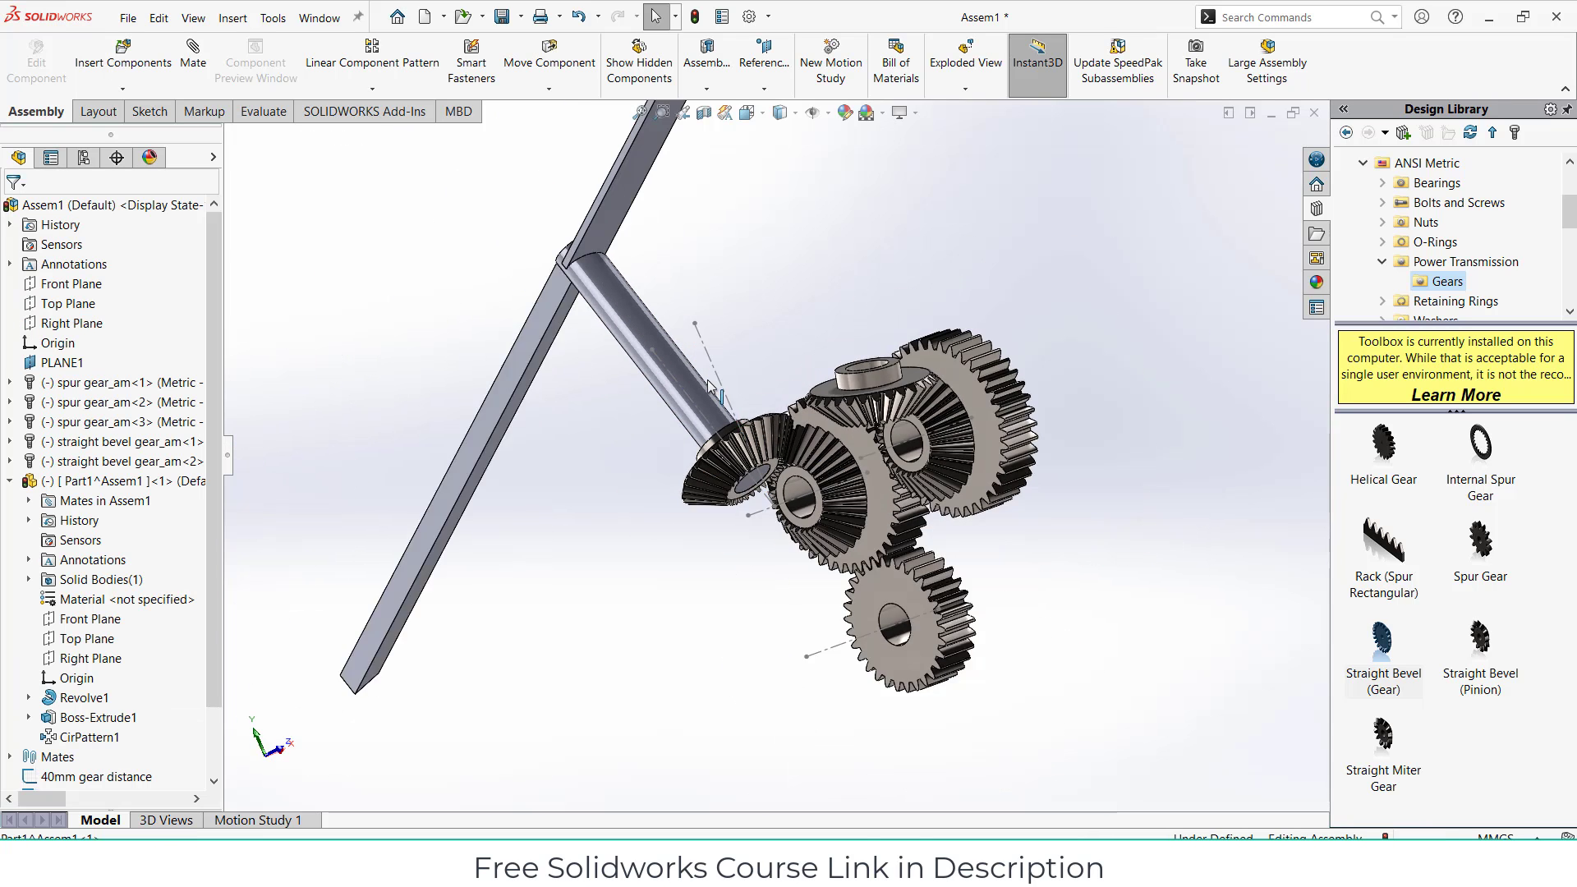
pyautogui.scroll(-1, 901, 530)
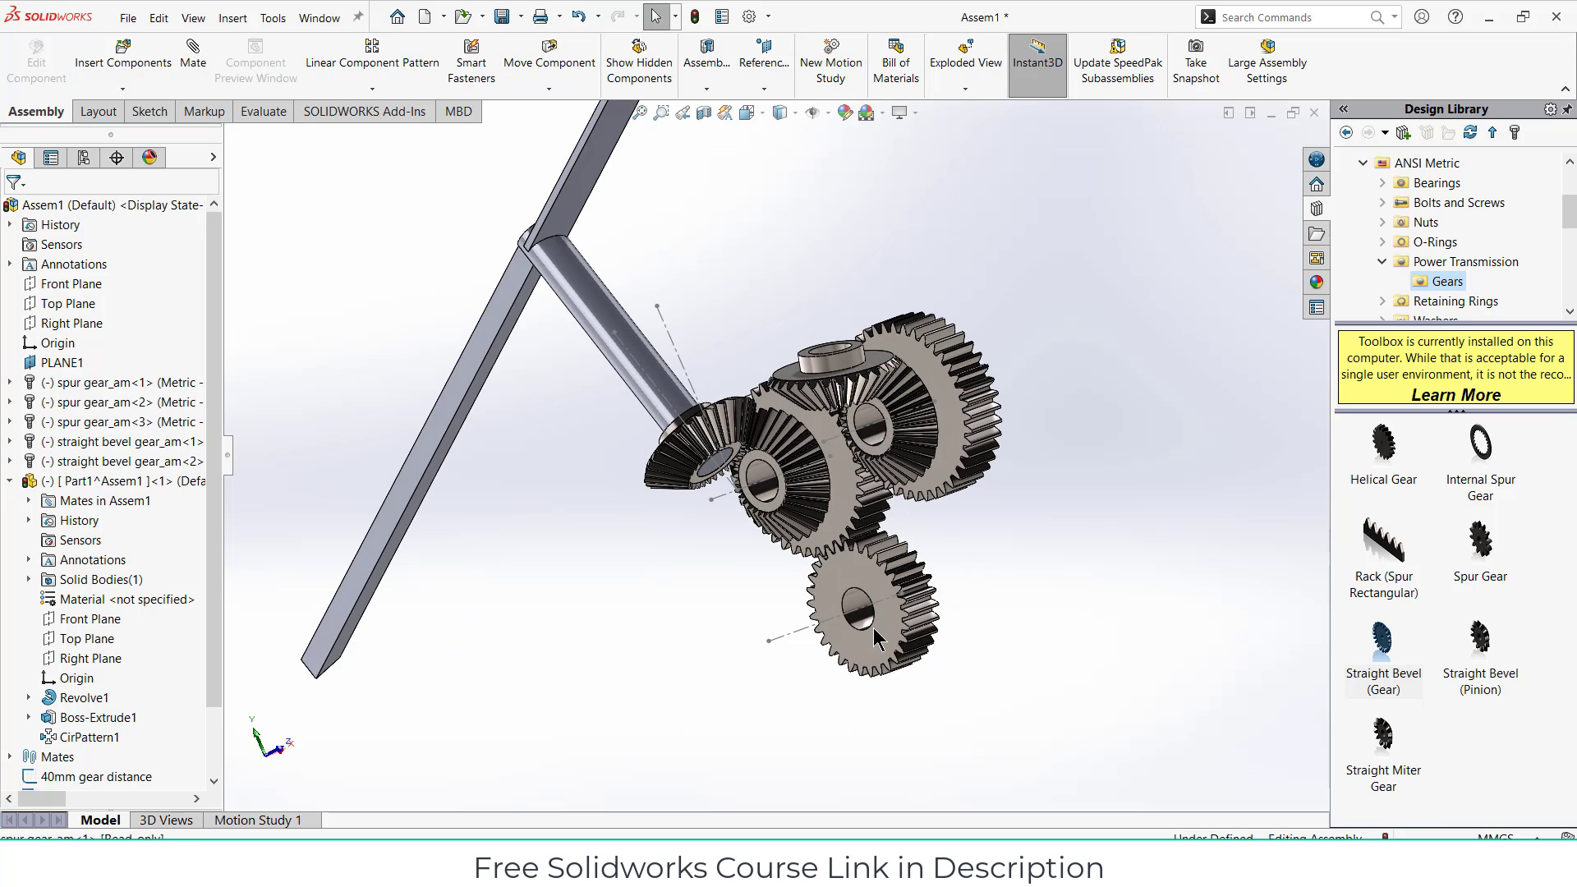
pyautogui.moveTo(874, 628); pyautogui.dragTo(866, 576)
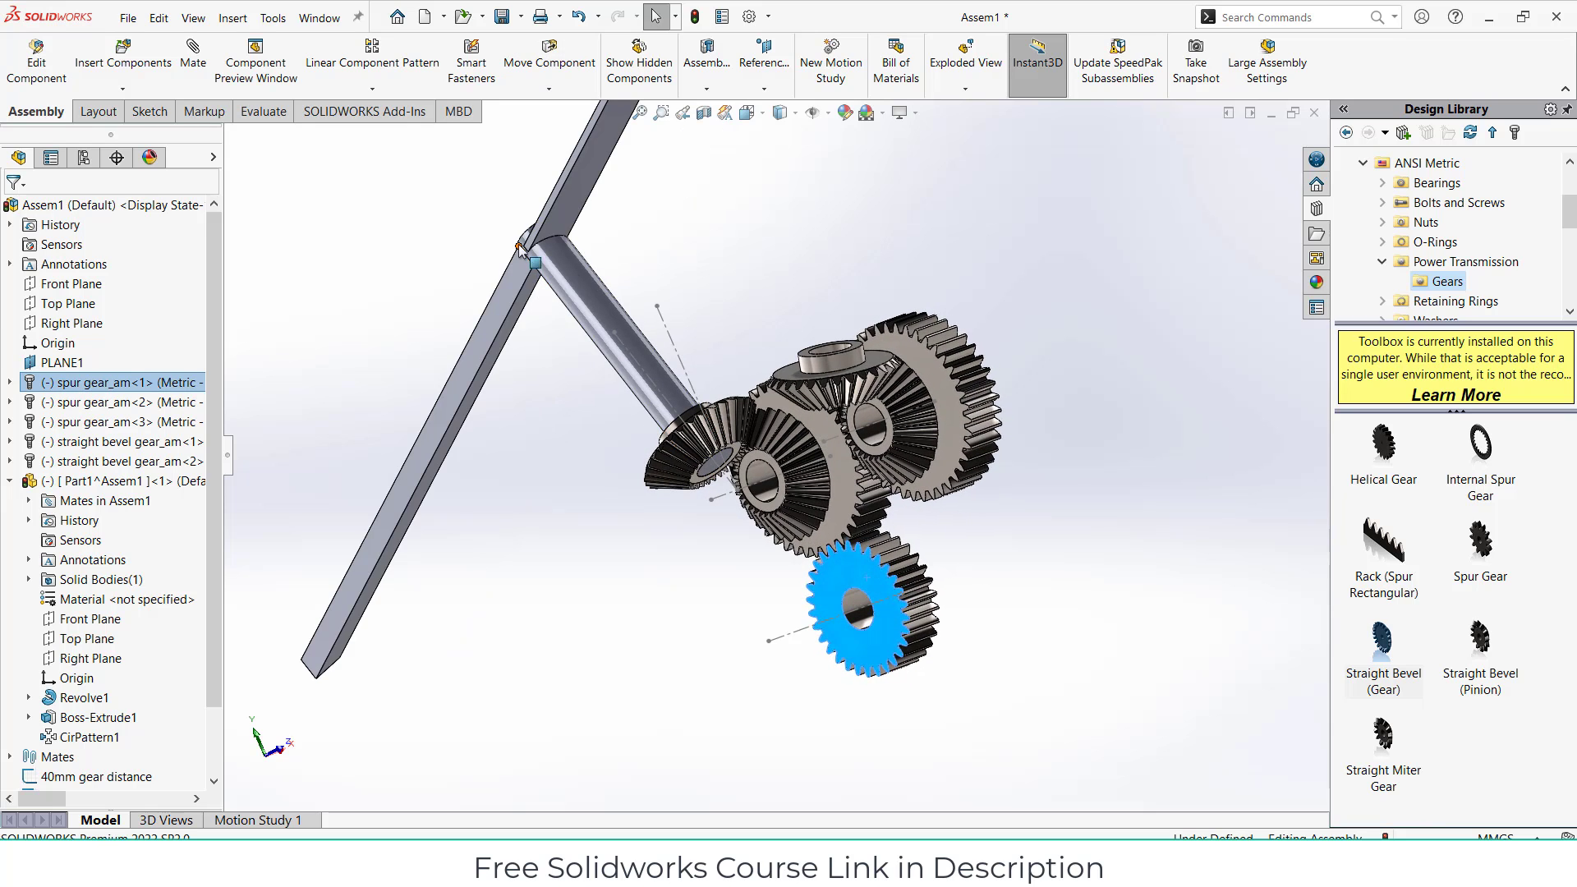
pyautogui.scroll(3, 682, 317)
pyautogui.moveTo(682, 317); pyautogui.dragTo(785, 309, button='middle')
pyautogui.scroll(-4, 755, 460)
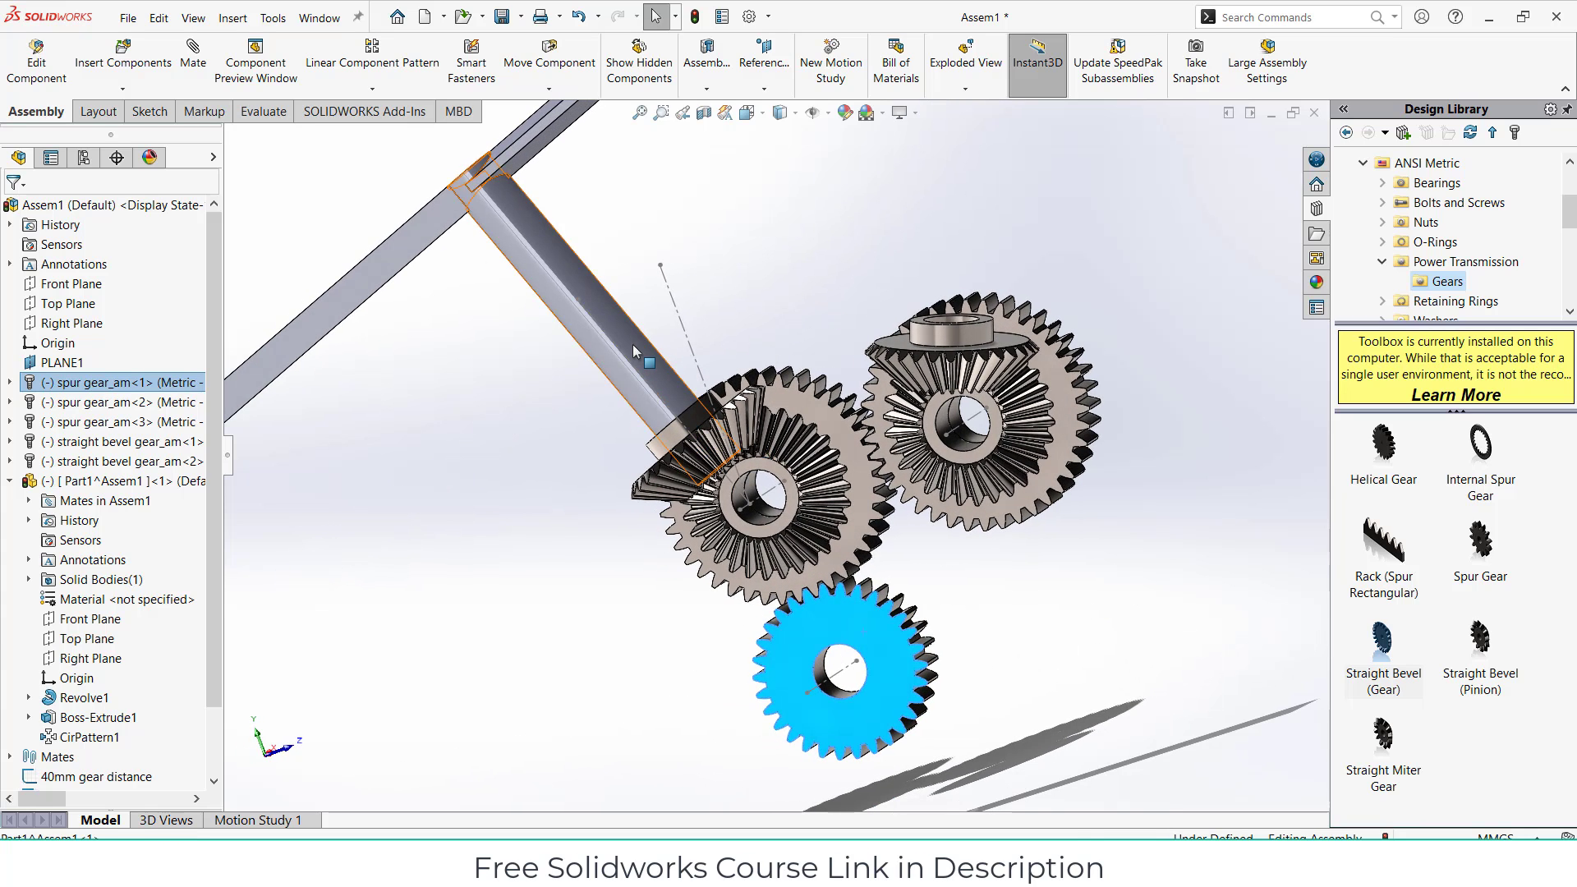
# Step: Edit the concentric mate between the shaft and the bevel gear to lock rotation
pyautogui.click(633, 343)
pyautogui.click(28, 500)
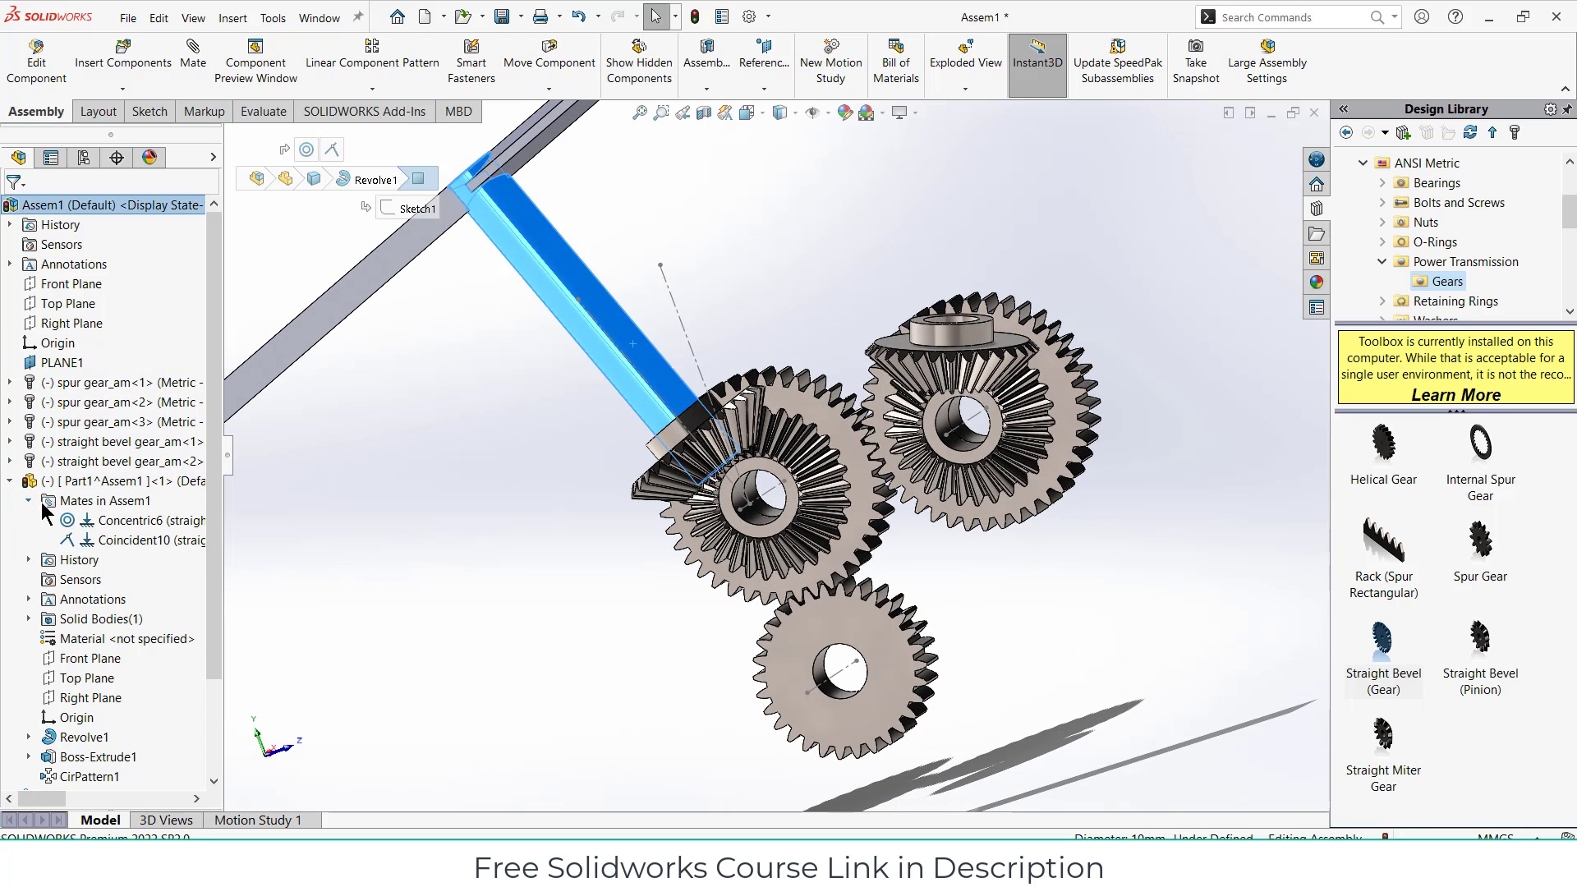
pyautogui.rightClick(103, 523)
pyautogui.click(117, 459)
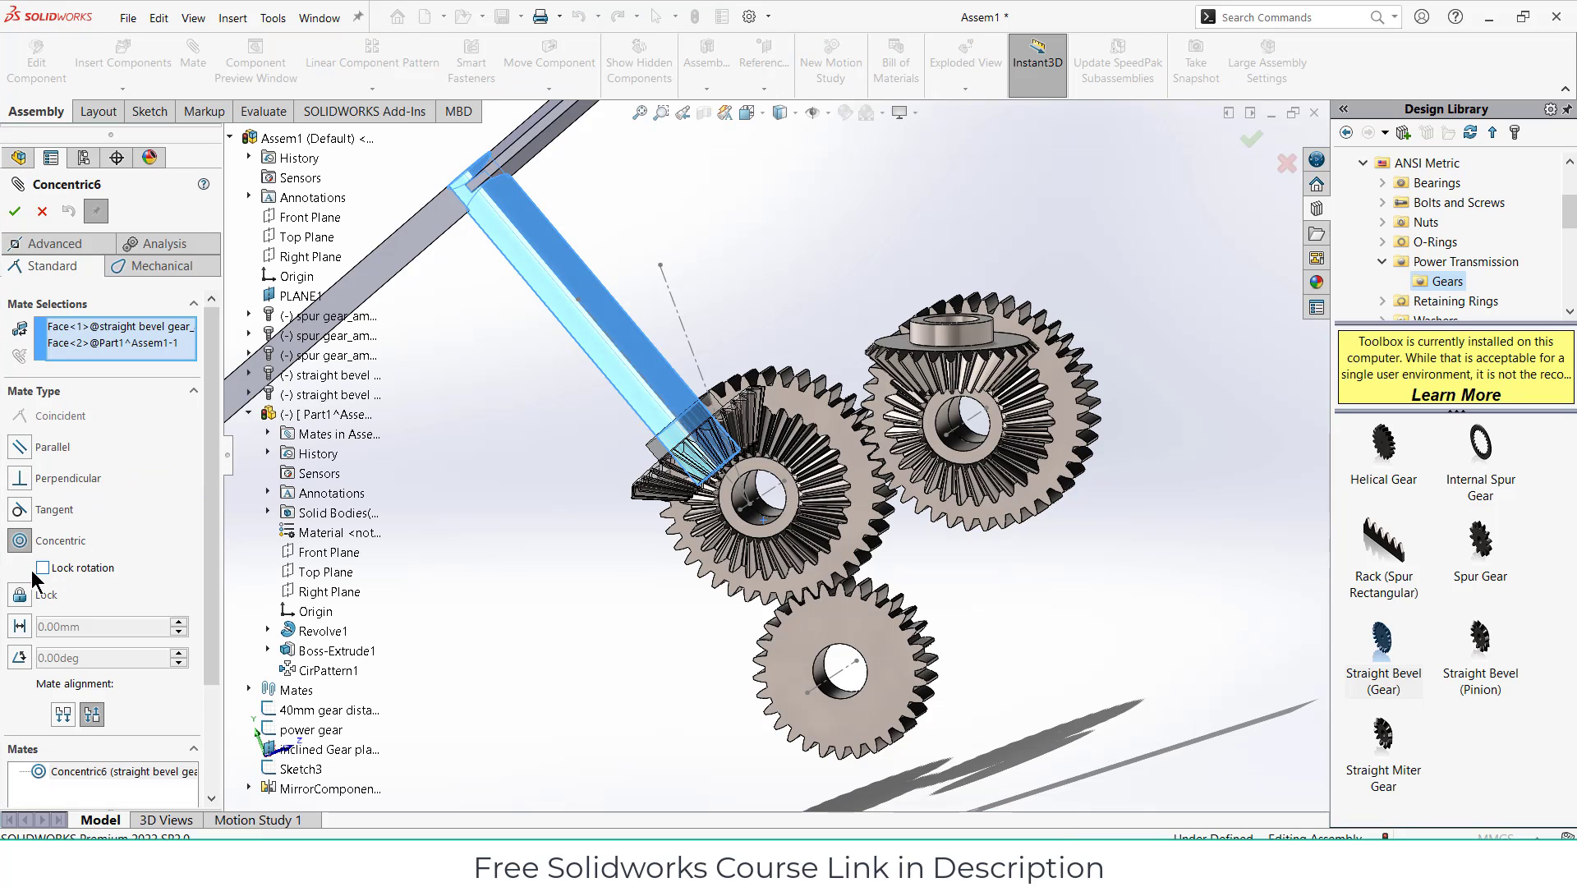
pyautogui.click(43, 568)
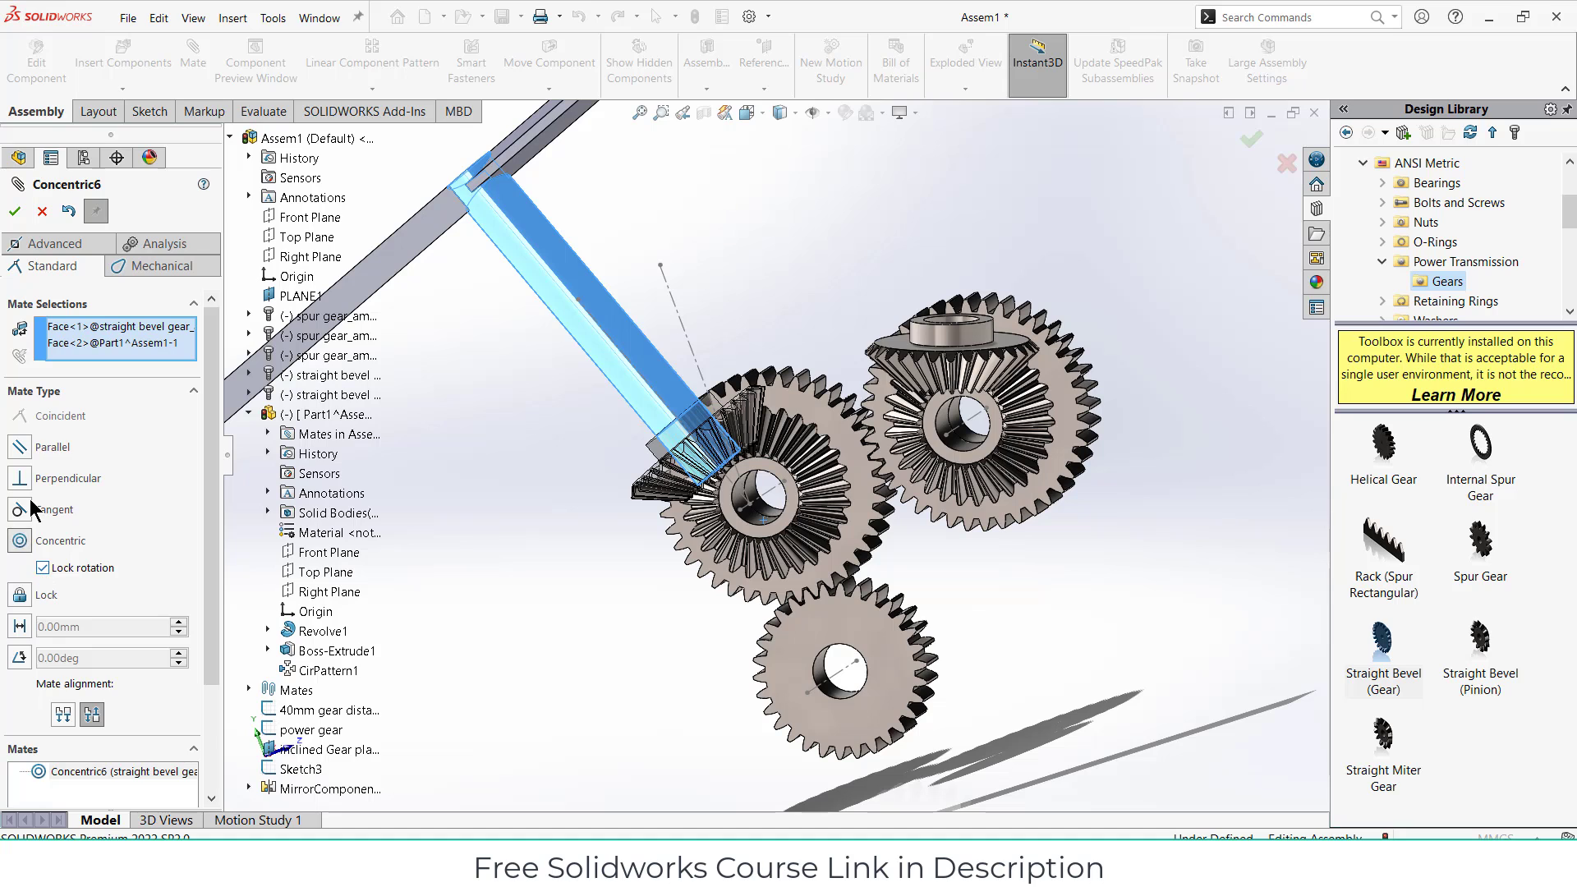
pyautogui.click(17, 213)
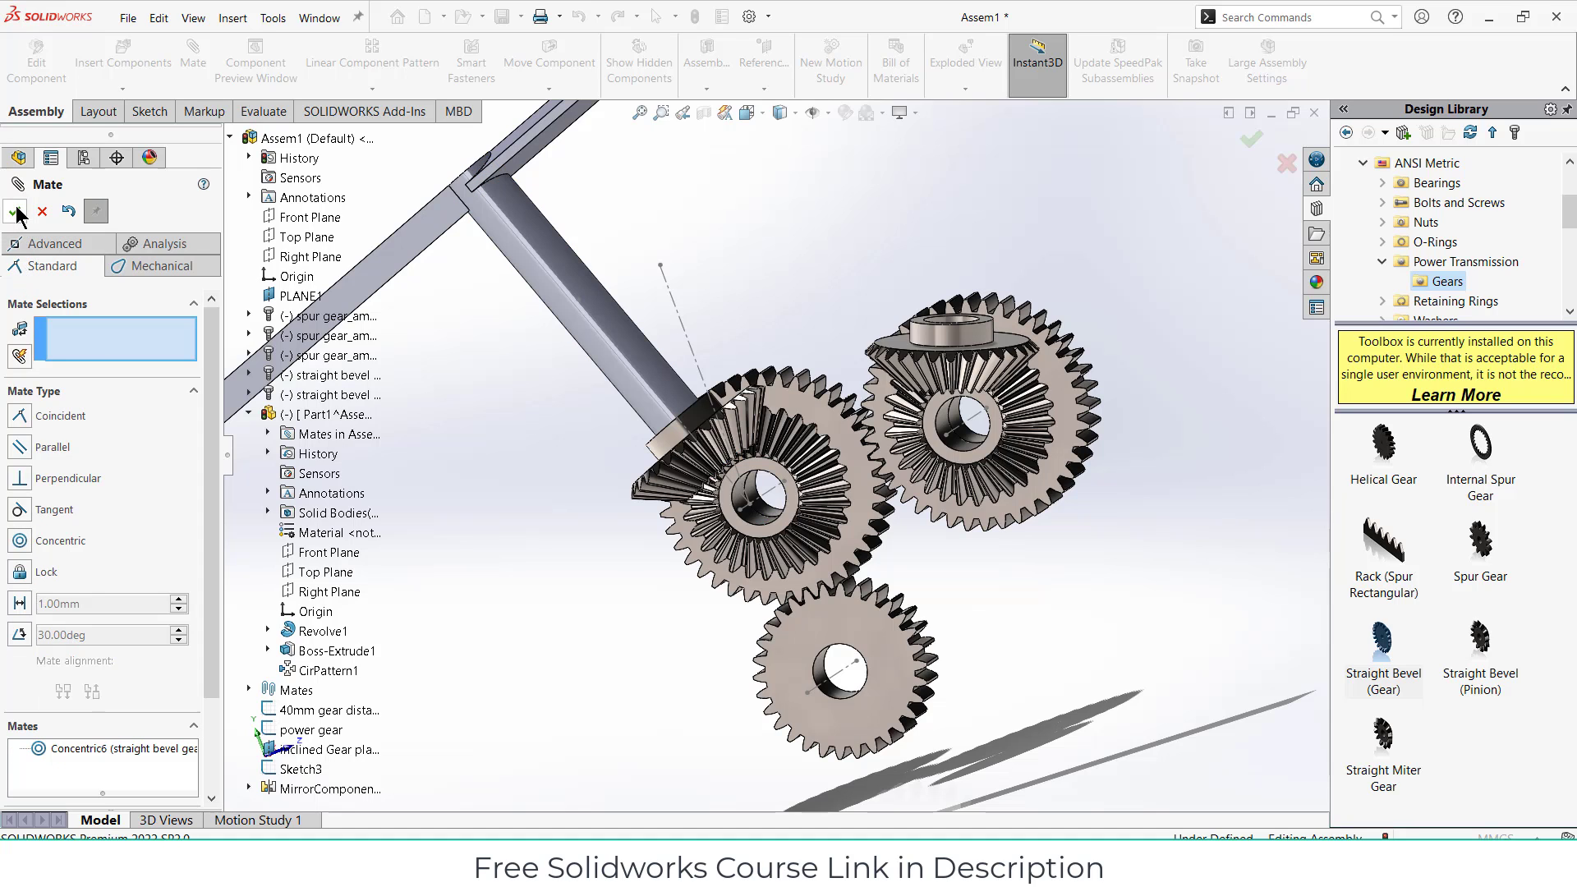
pyautogui.click(42, 212)
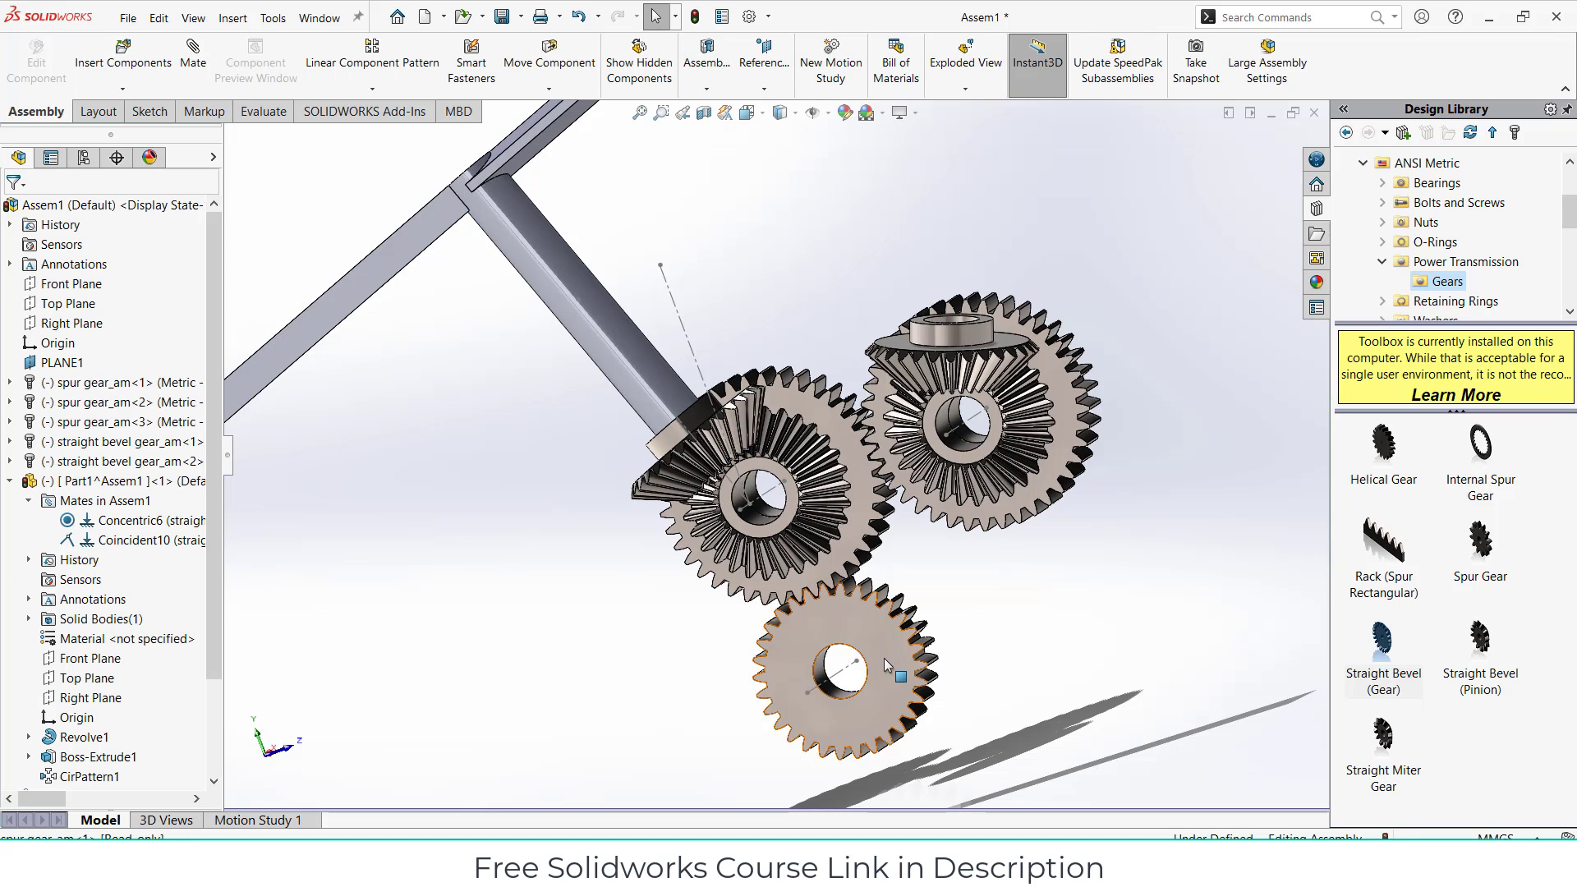
# Step: Rotate the lowest spur gear again and examine how the bladed shaft moves with the locked mate
pyautogui.click(858, 708)
pyautogui.moveTo(858, 707); pyautogui.dragTo(915, 572)
pyautogui.moveTo(914, 572); pyautogui.dragTo(943, 622, button='middle')
pyautogui.scroll(3, 905, 427)
pyautogui.moveTo(902, 417); pyautogui.dragTo(907, 477, button='middle')
pyautogui.scroll(2, 1002, 332)
pyautogui.scroll(-2, 894, 353)
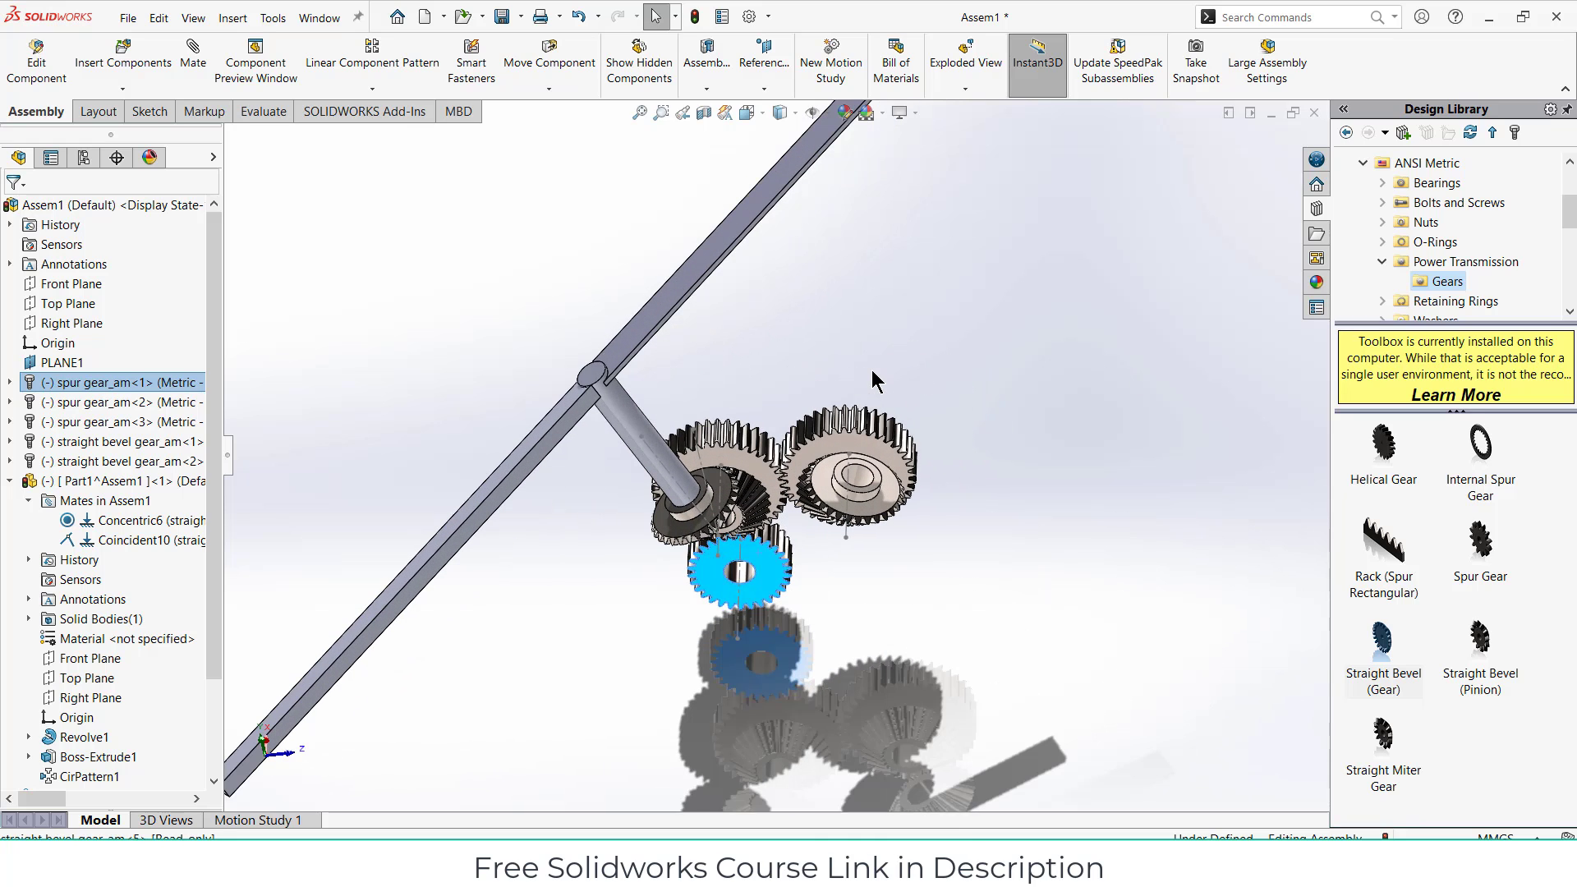
pyautogui.click(386, 89)
pyautogui.click(382, 230)
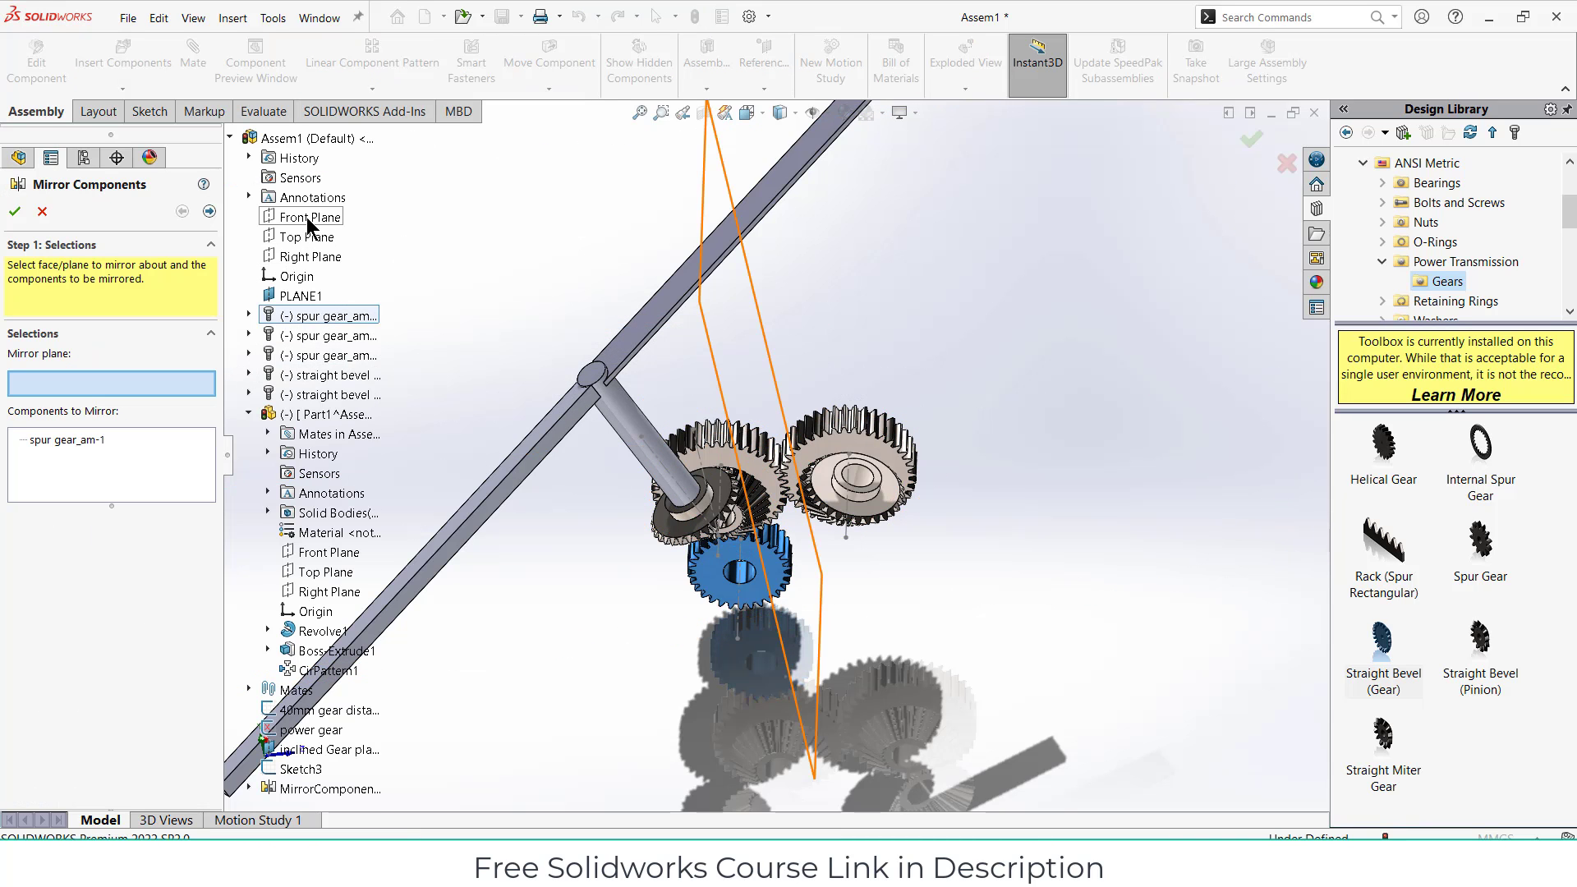
pyautogui.click(311, 219)
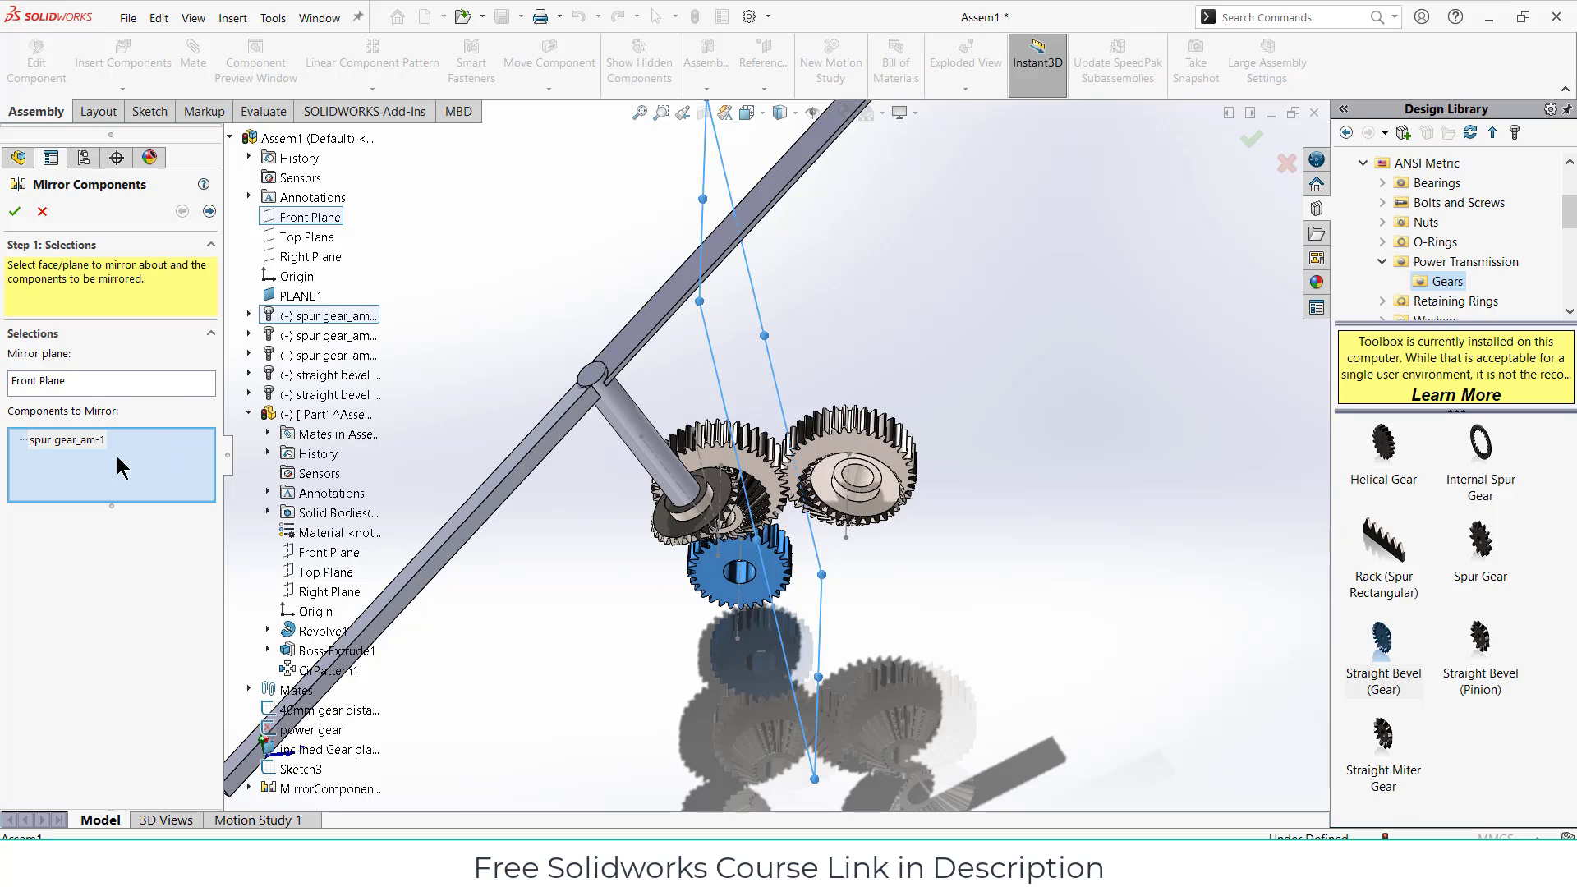
pyautogui.rightClick(47, 444)
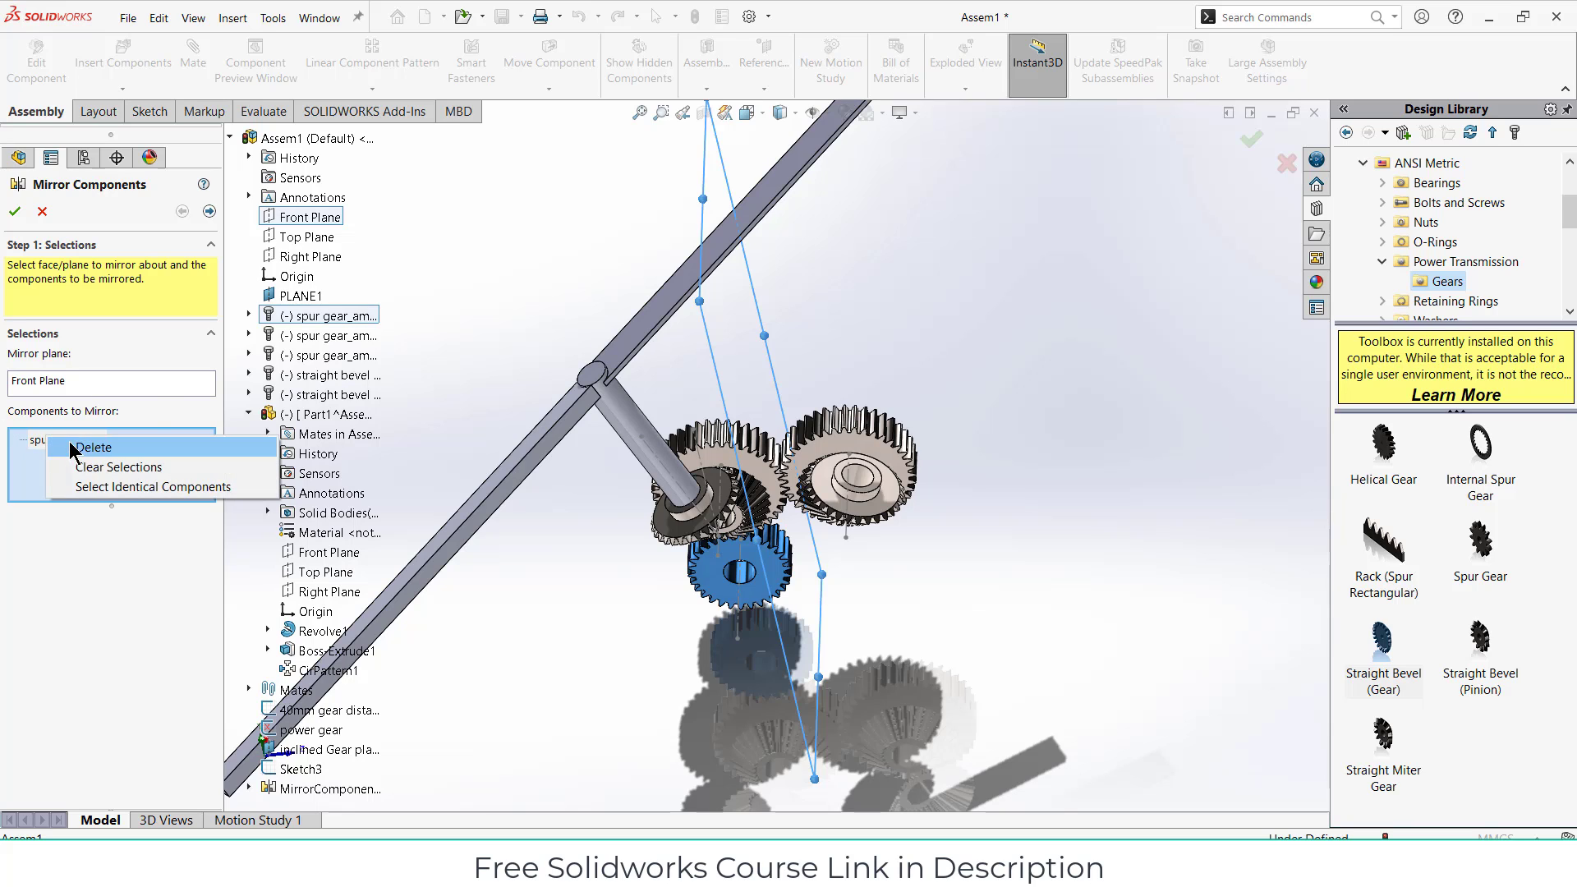
pyautogui.click(91, 463)
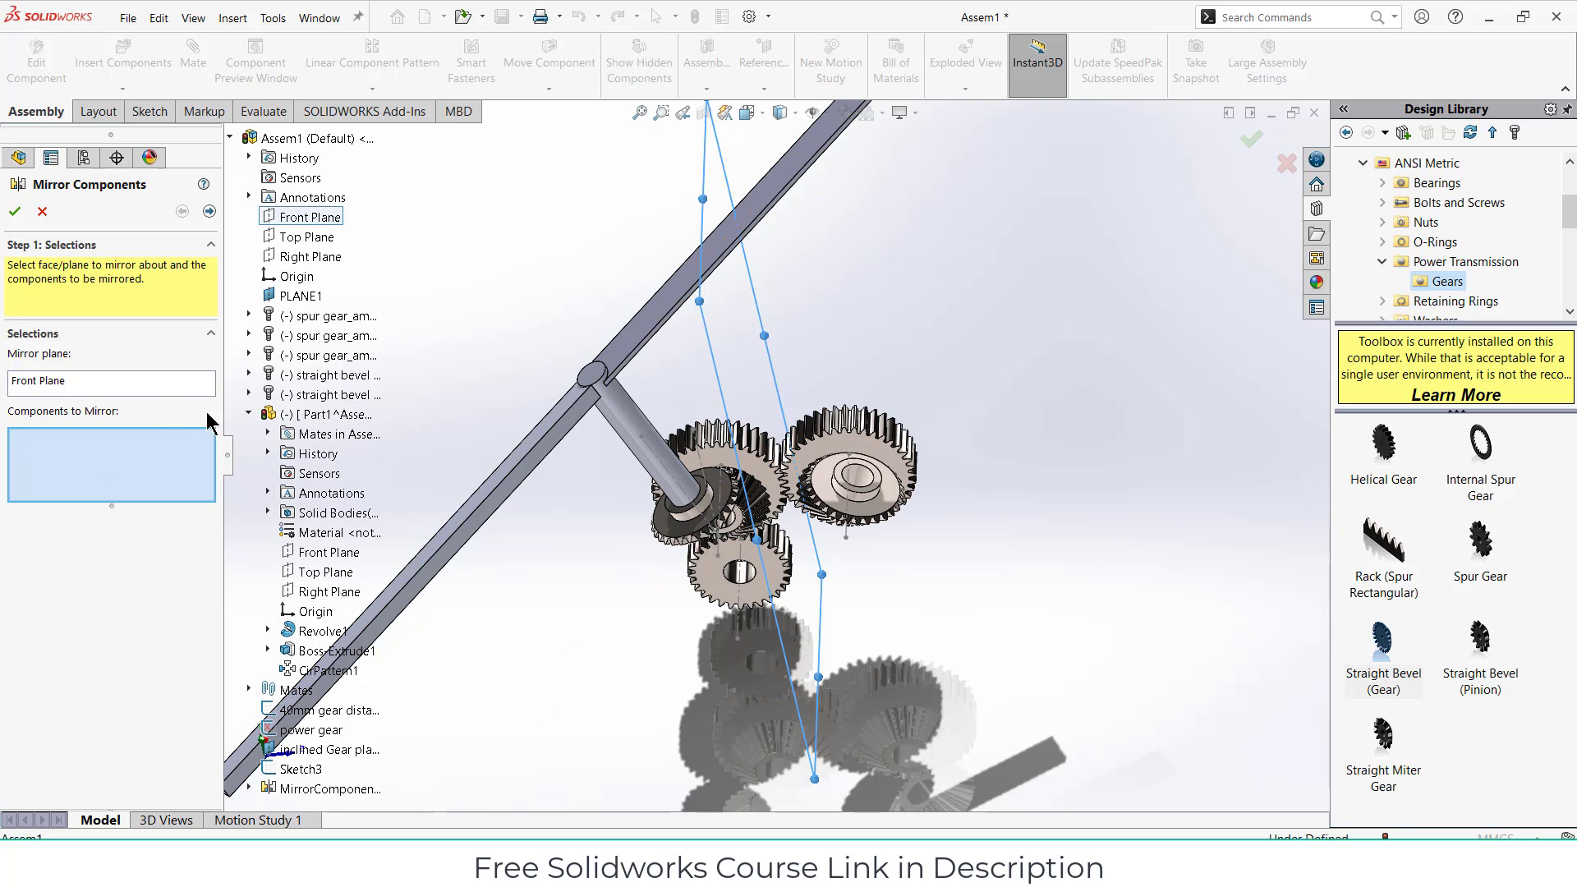
pyautogui.click(623, 440)
pyautogui.scroll(3, 734, 467)
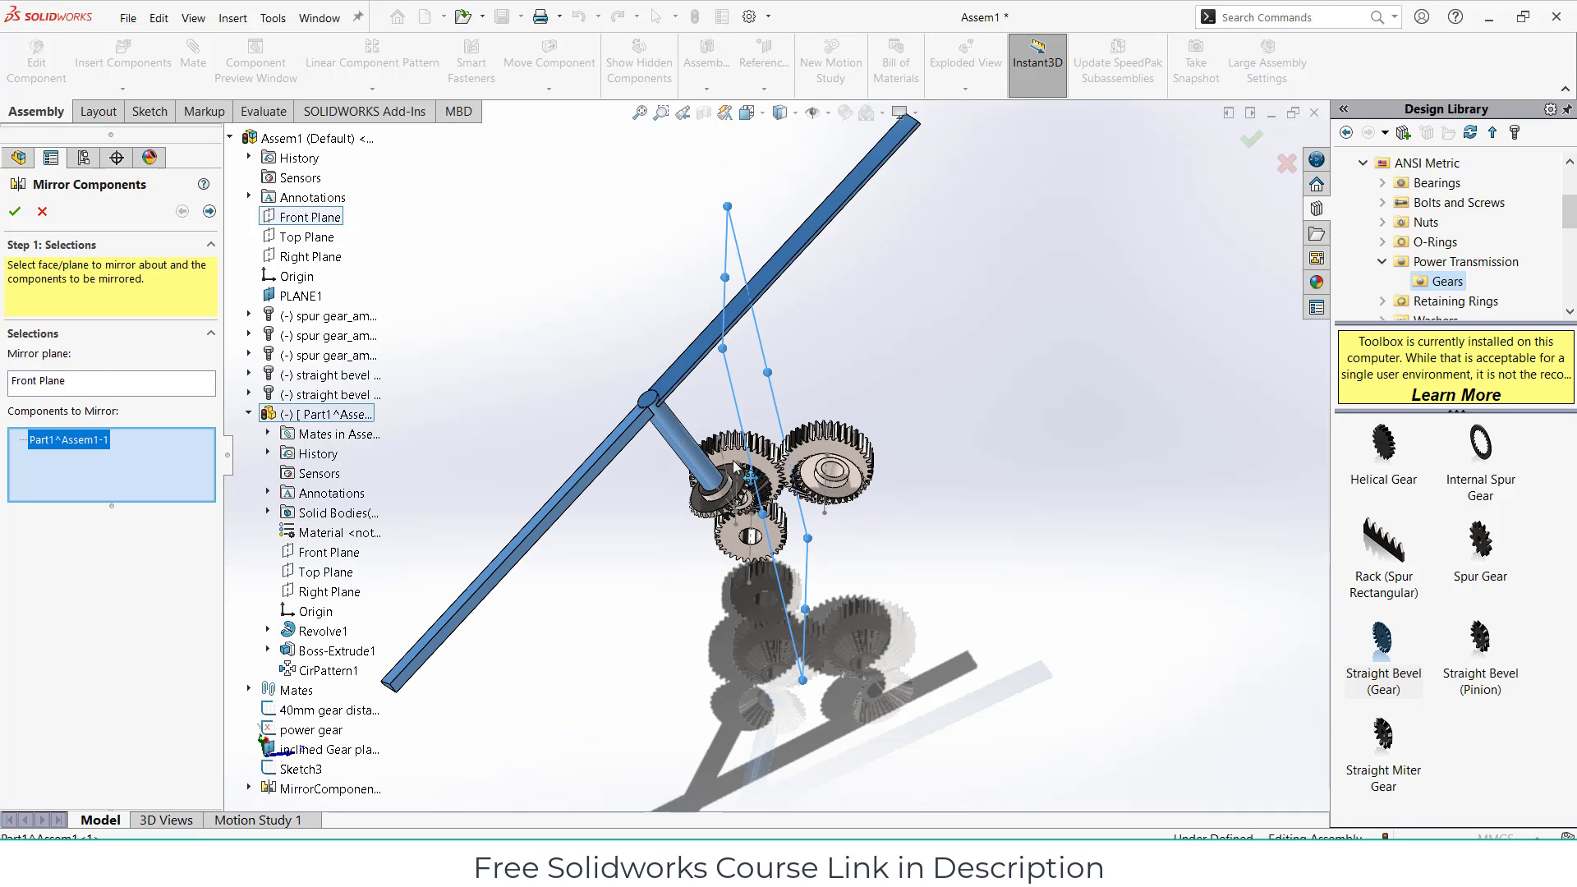
pyautogui.click(209, 213)
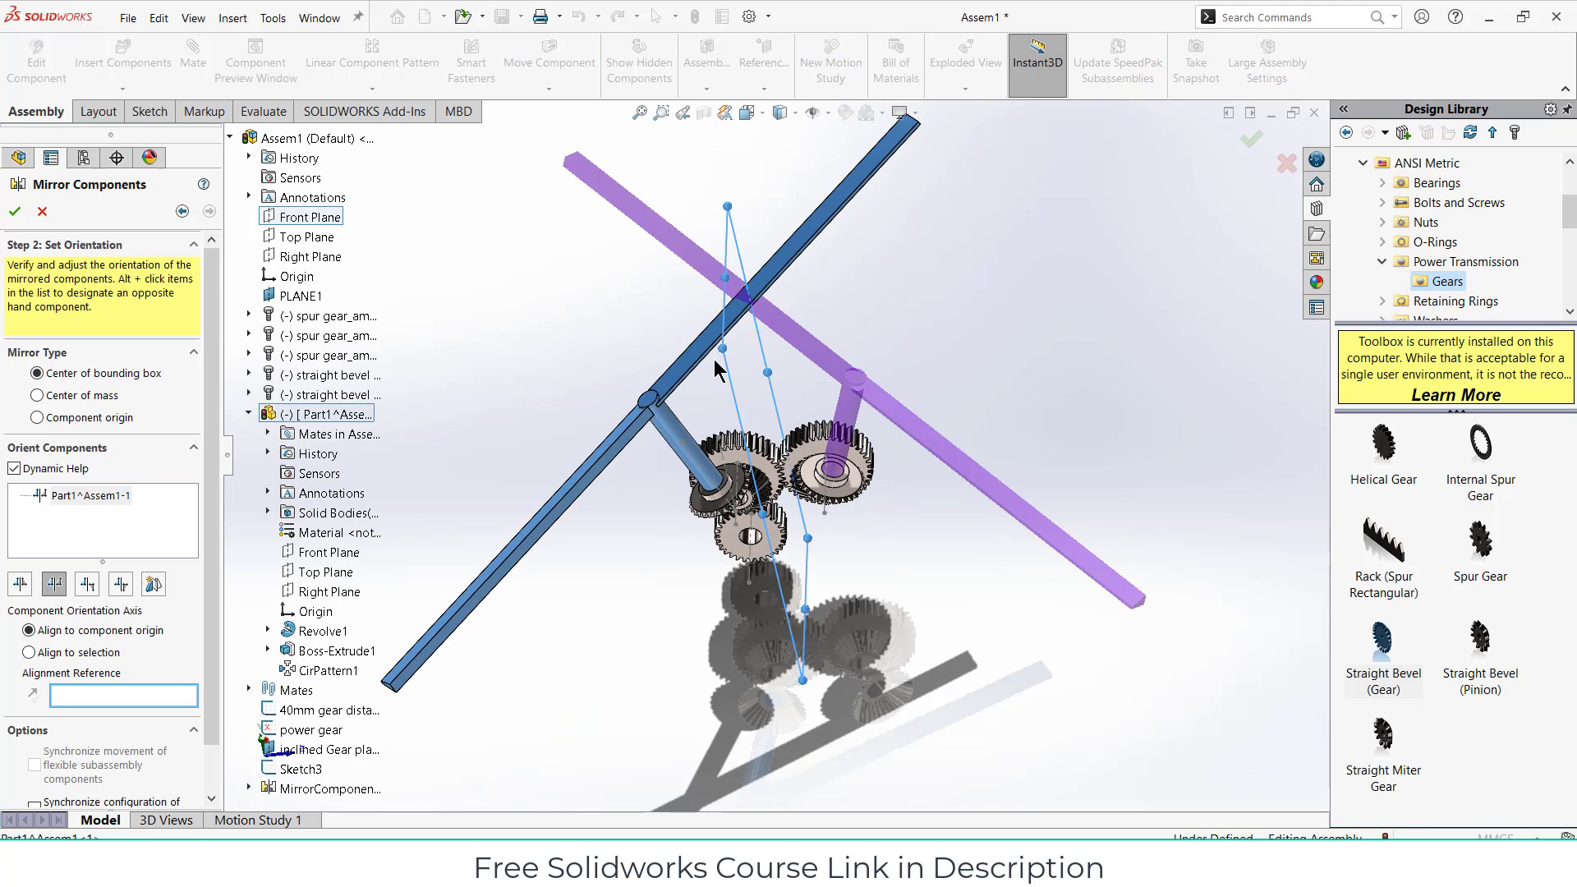
pyautogui.moveTo(714, 370); pyautogui.dragTo(690, 403, button='middle')
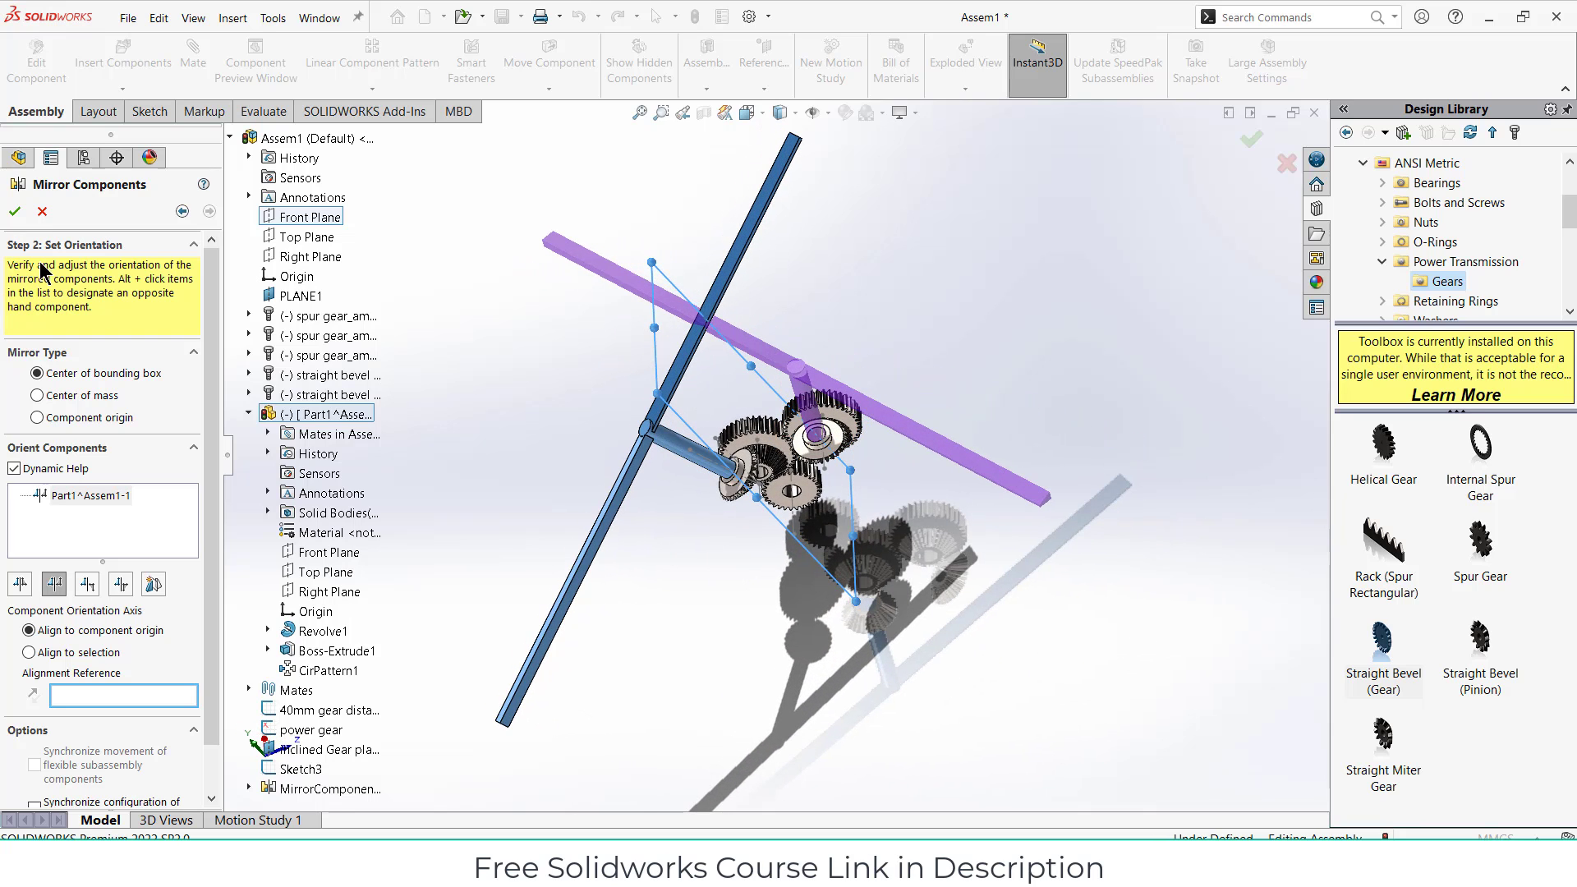
pyautogui.click(43, 213)
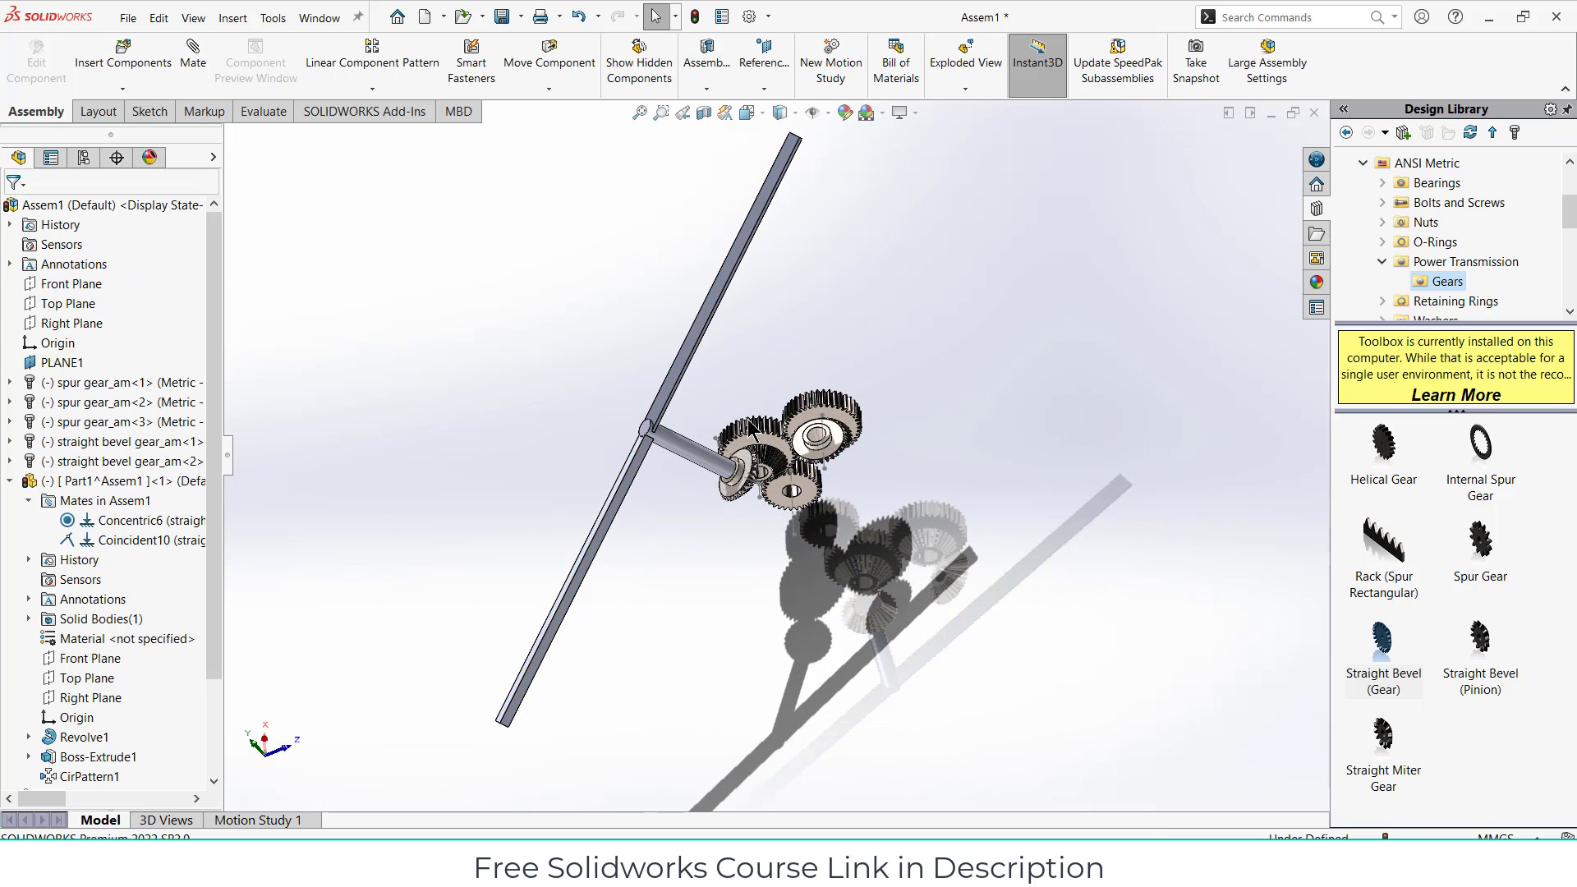
# Step: Place a copy of the bladed shaft part in the assembly near the second bevel gear
pyautogui.scroll(-3, 749, 427)
pyautogui.click(674, 472)
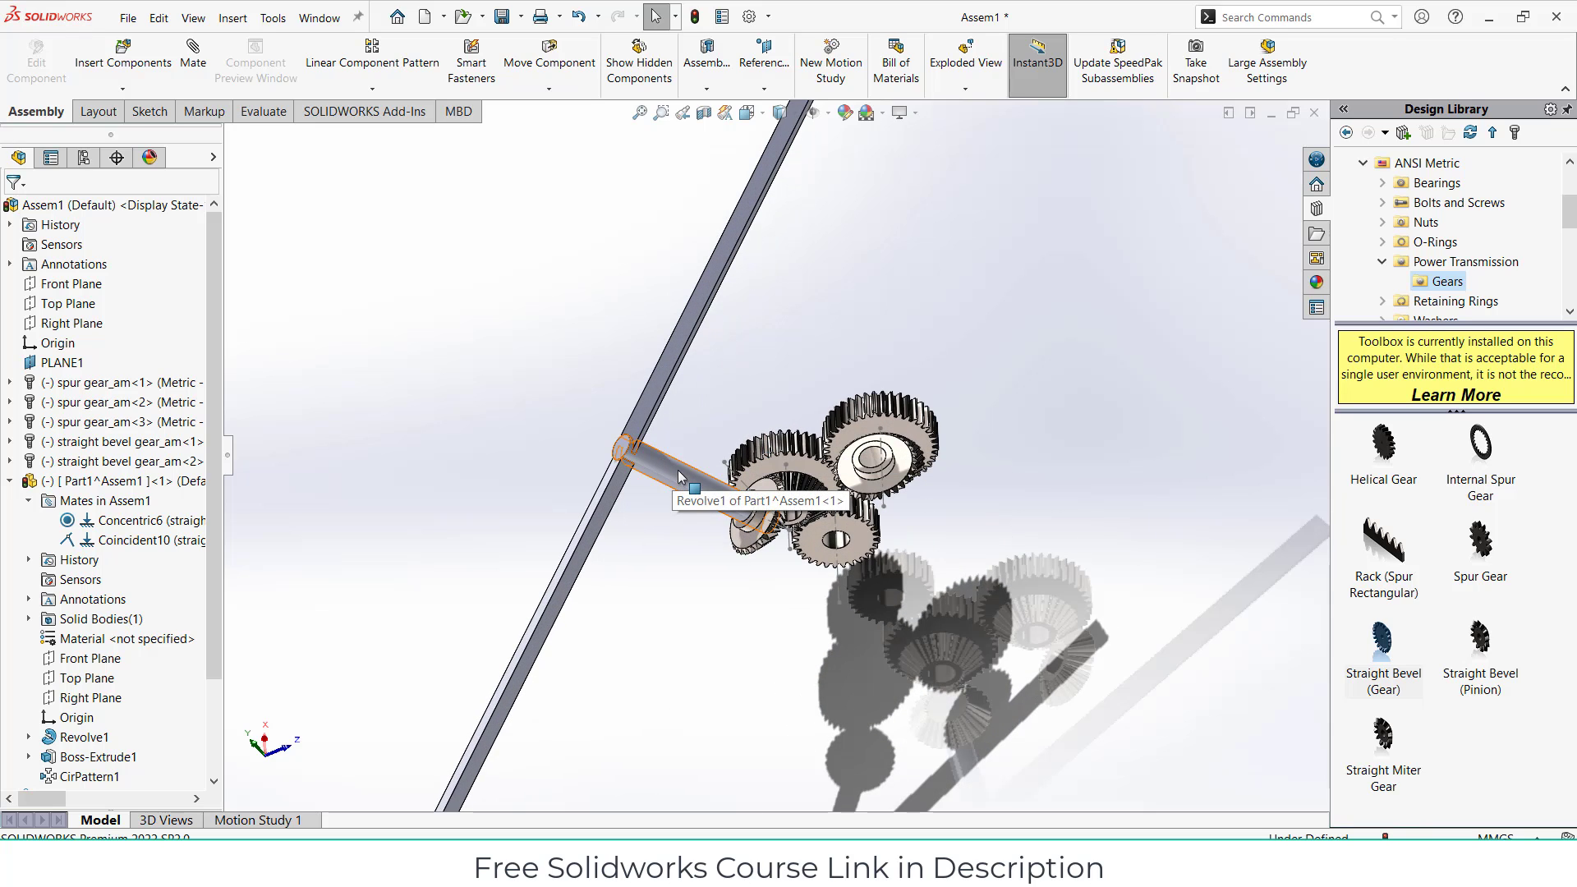
pyautogui.moveTo(678, 475); pyautogui.dragTo(986, 319)
pyautogui.click(1107, 495)
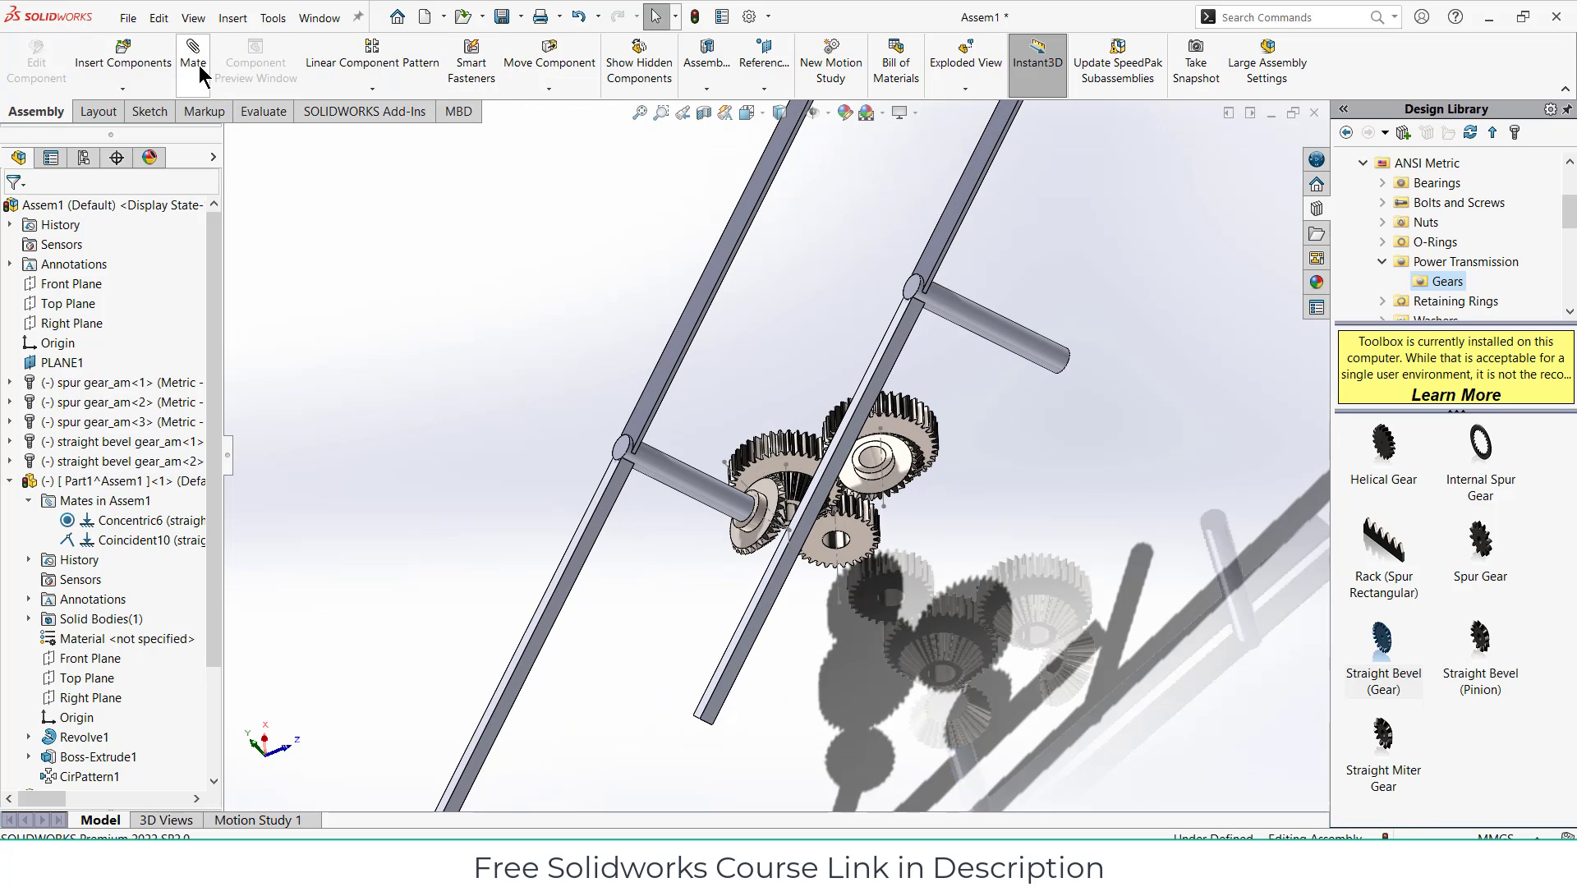
# Step: Mate the second bladed shaft concentric with the second bevel gear's bore and lock its rotation
pyautogui.click(1020, 341)
pyautogui.scroll(-10, 863, 465)
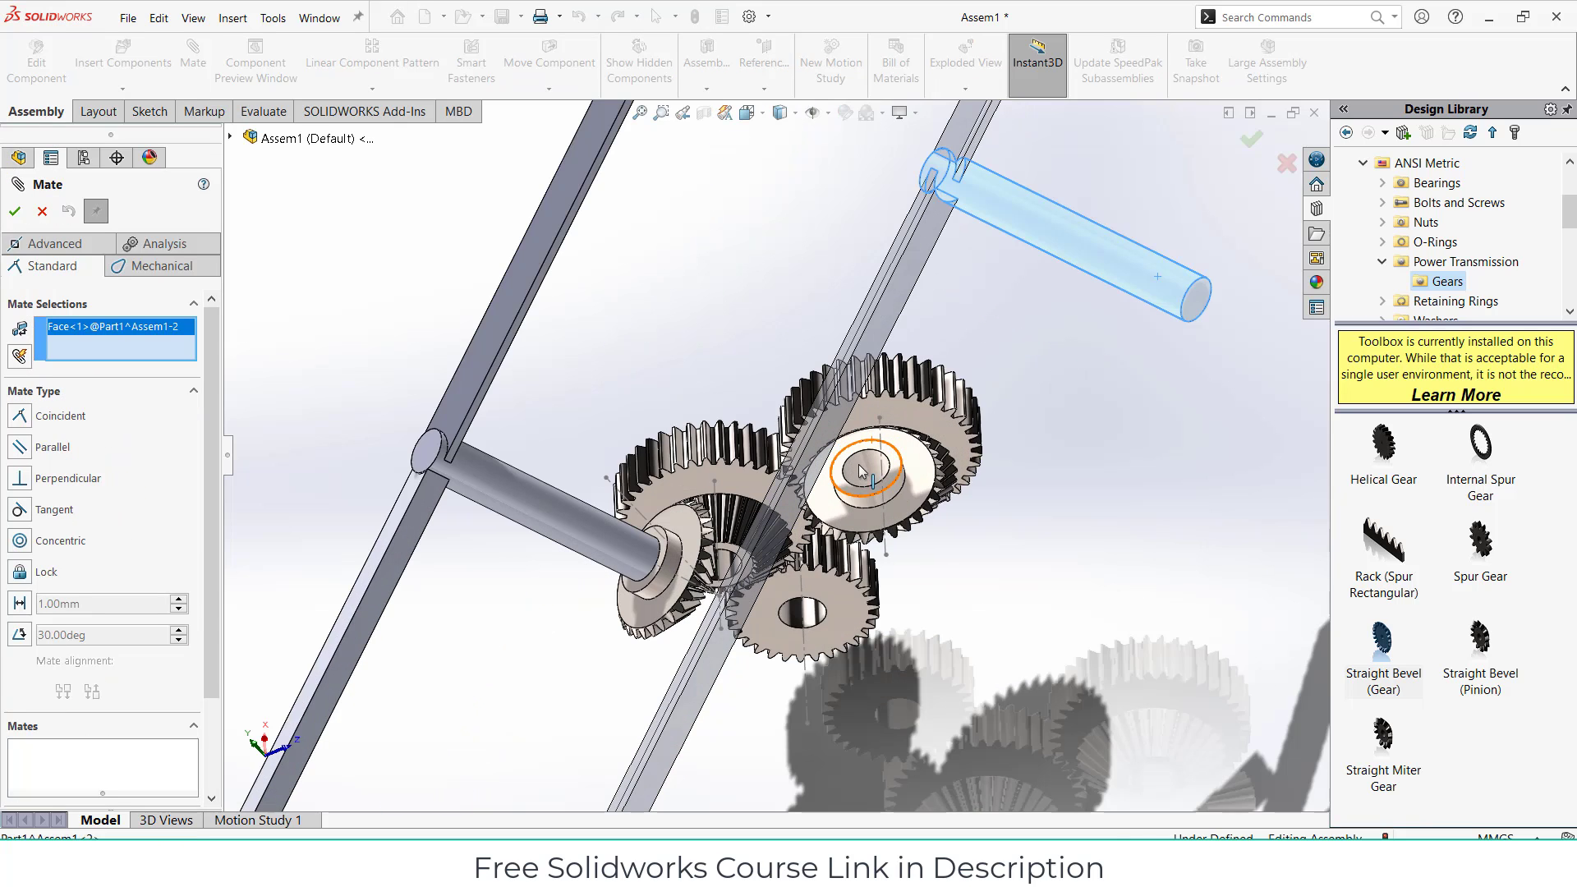
pyautogui.click(855, 457)
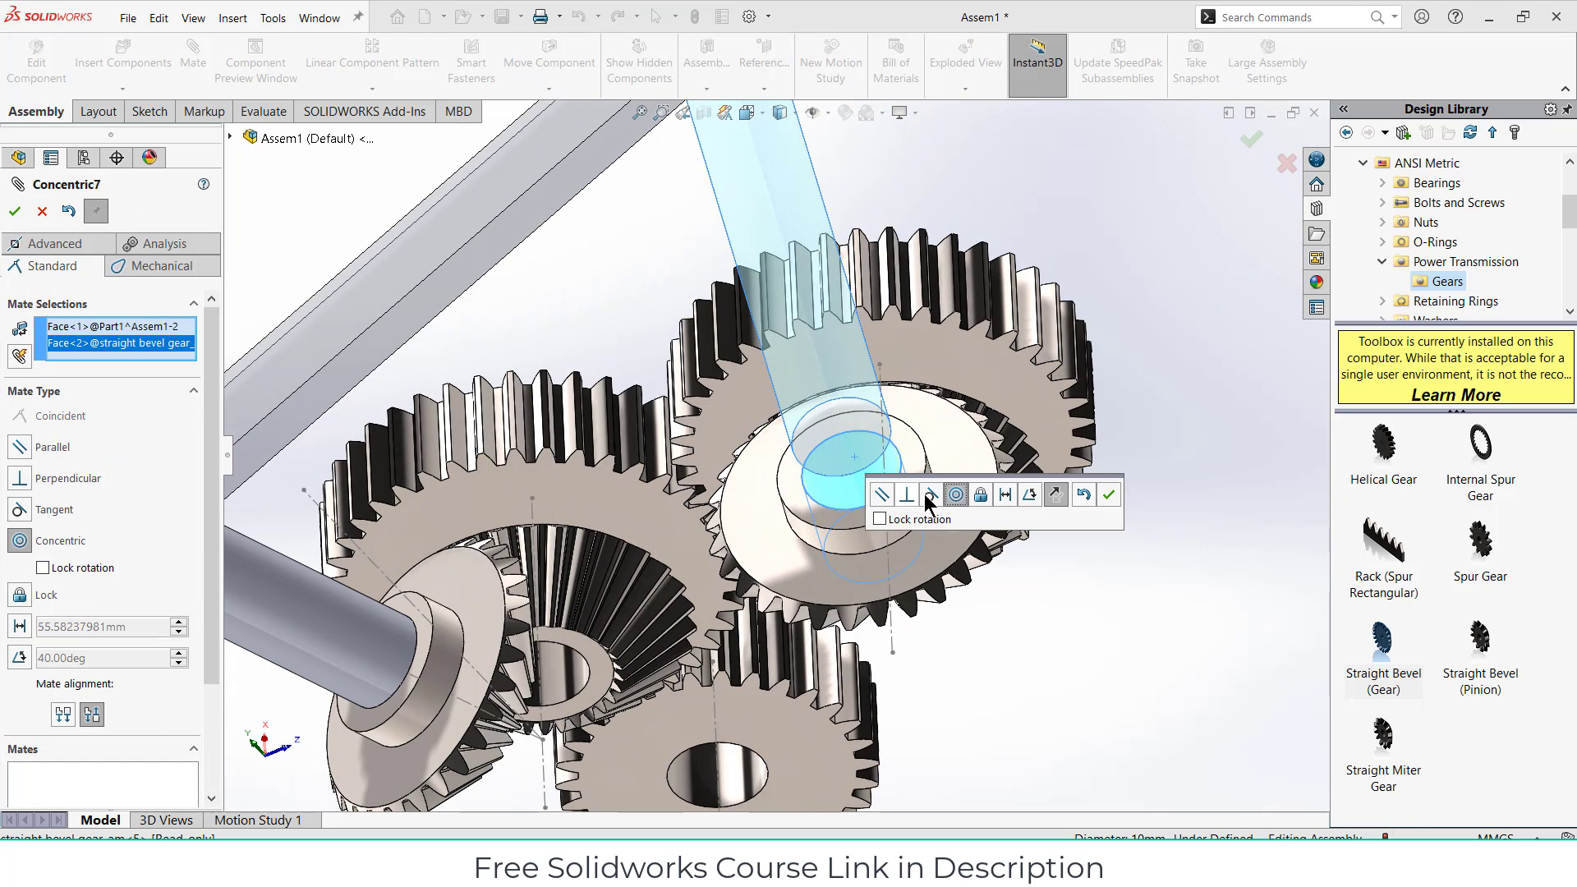
pyautogui.click(880, 520)
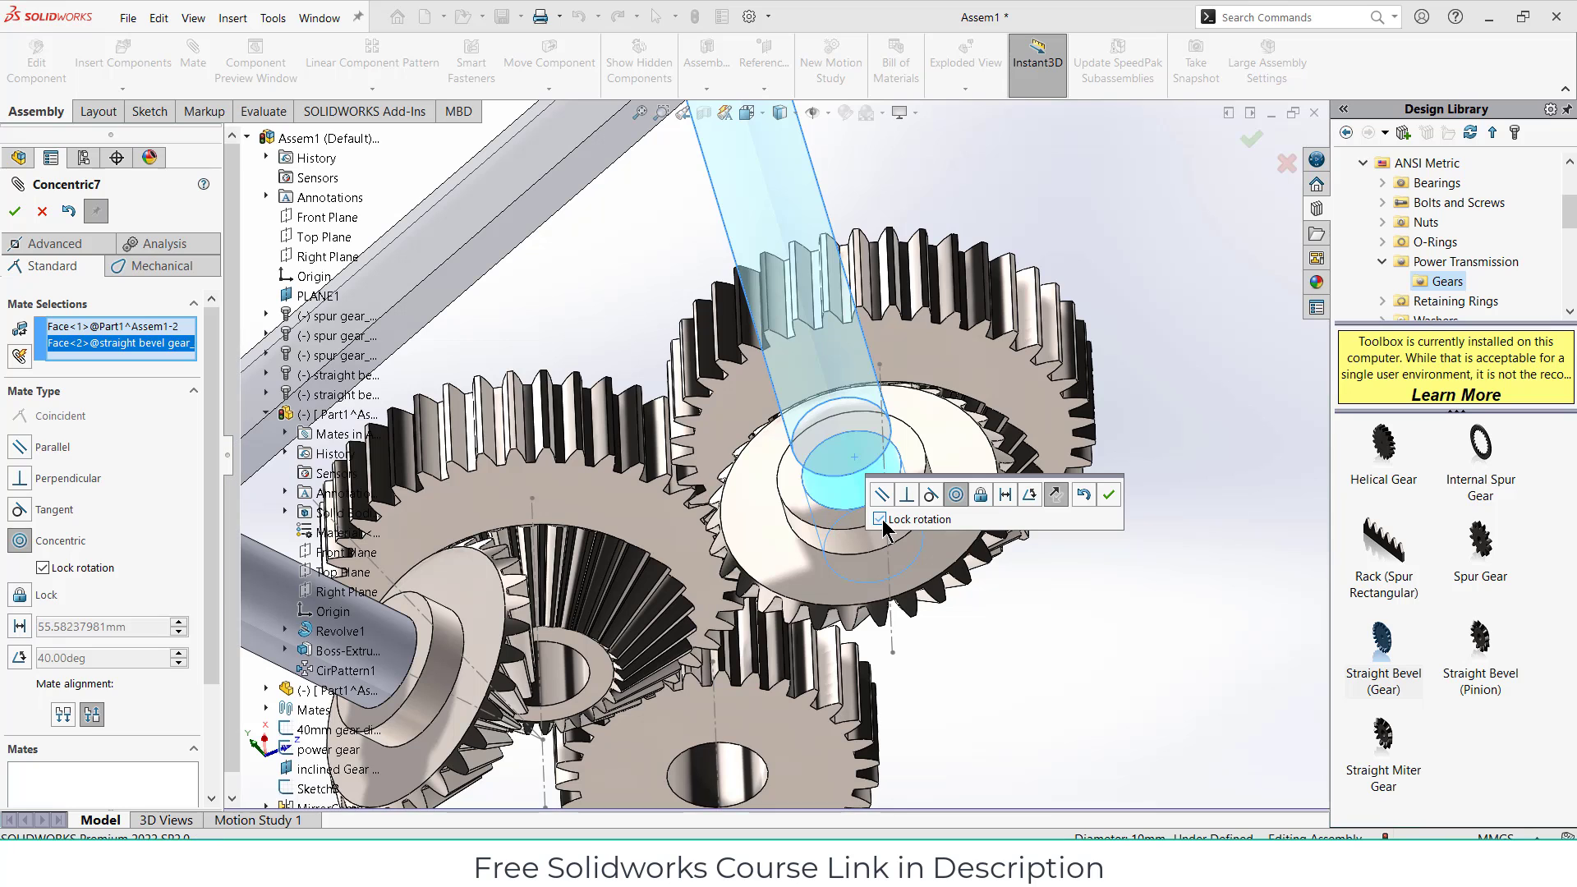
pyautogui.click(1111, 495)
# Step: Mate the second shaft's end face coincident with the bevel gear's small end face around the bore
pyautogui.moveTo(986, 370); pyautogui.dragTo(871, 171, button='middle')
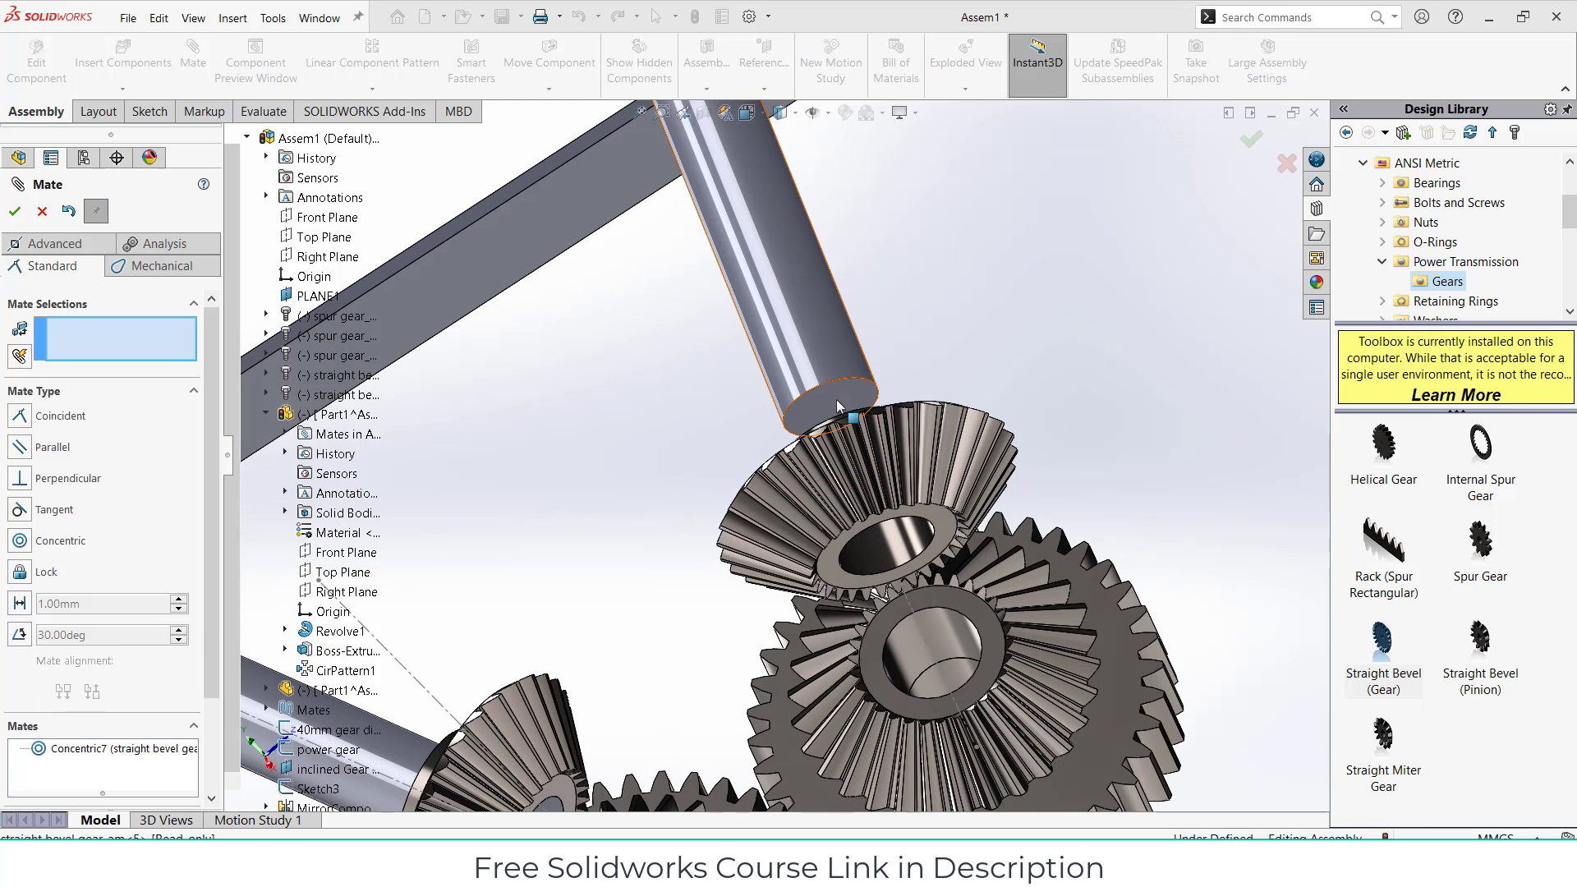
pyautogui.click(837, 401)
pyautogui.click(949, 533)
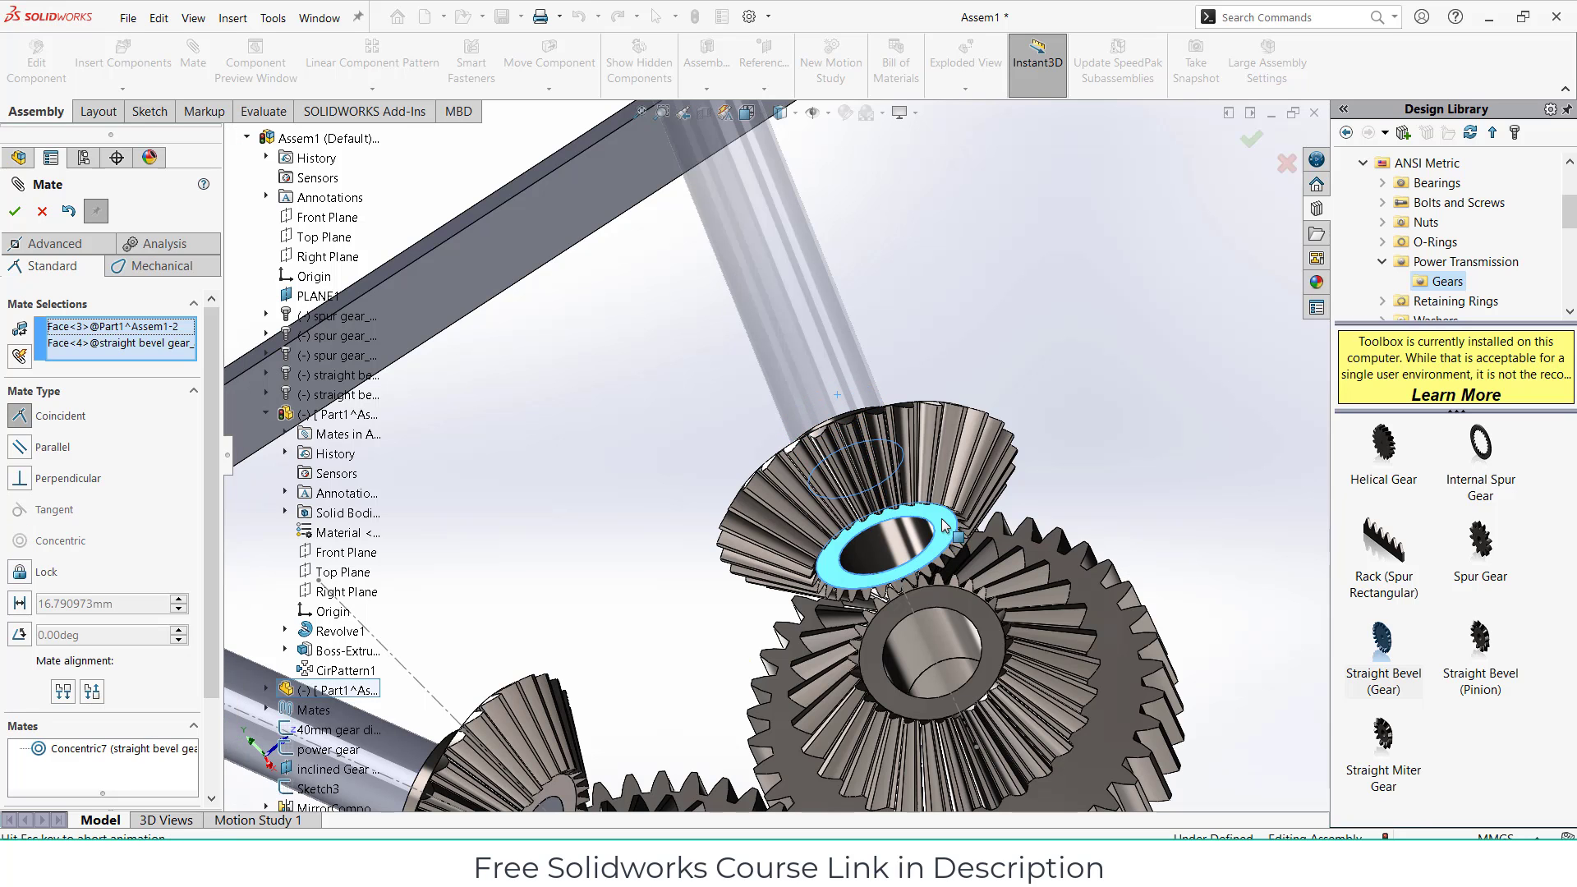
pyautogui.click(1165, 546)
pyautogui.scroll(6, 714, 319)
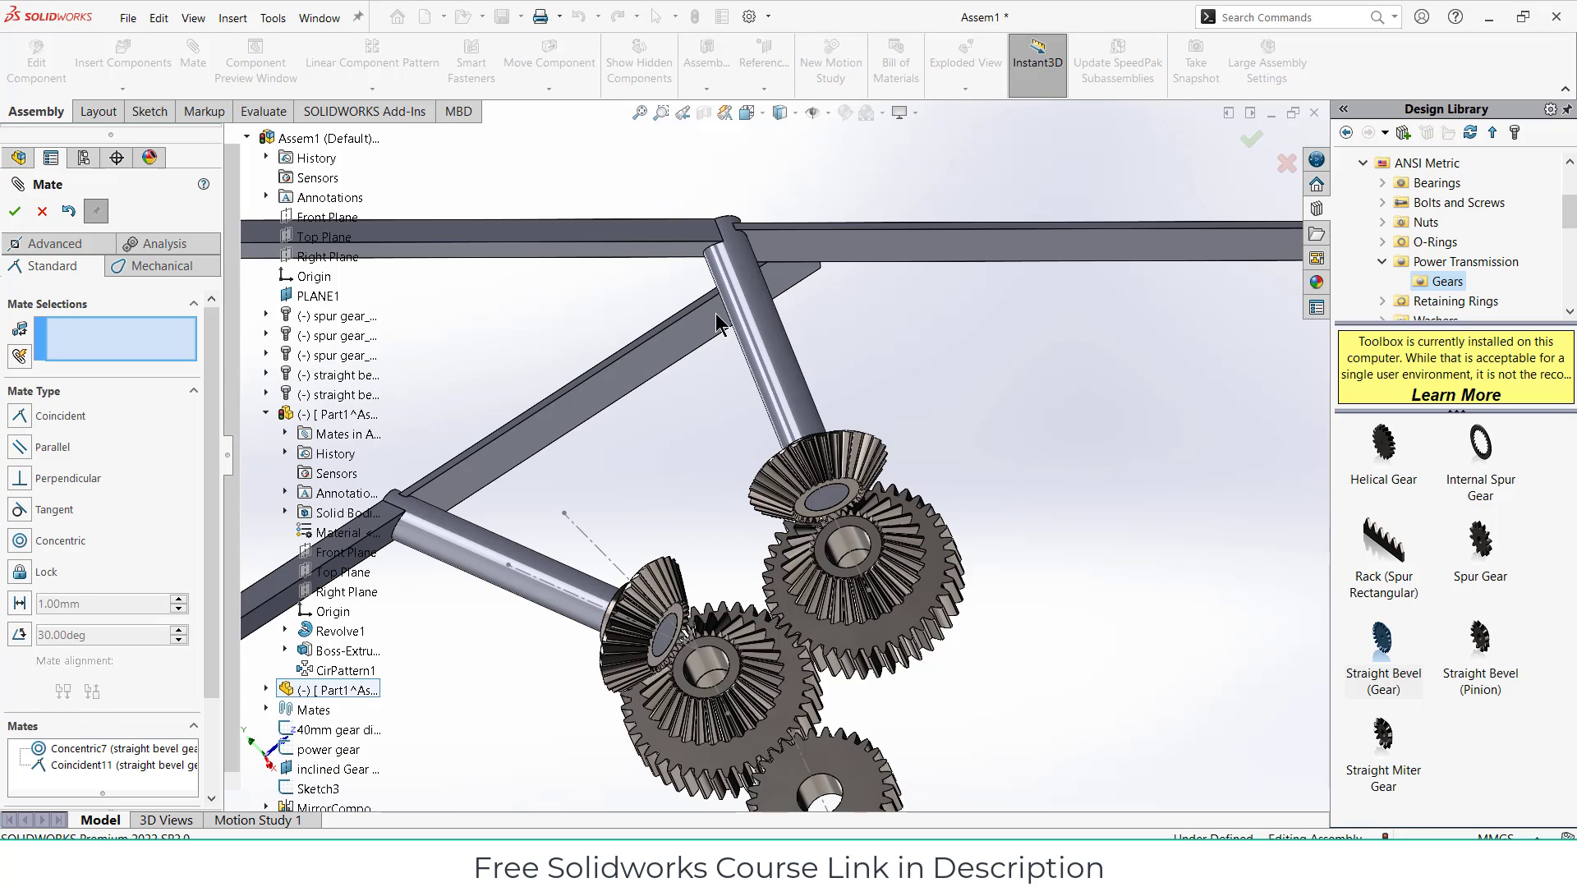
pyautogui.moveTo(707, 313); pyautogui.dragTo(625, 444, button='middle')
pyautogui.click(42, 211)
# Step: Edit the concentric mate between the second shaft and its bevel gear to unlock rotation
pyautogui.scroll(-3, 103, 542)
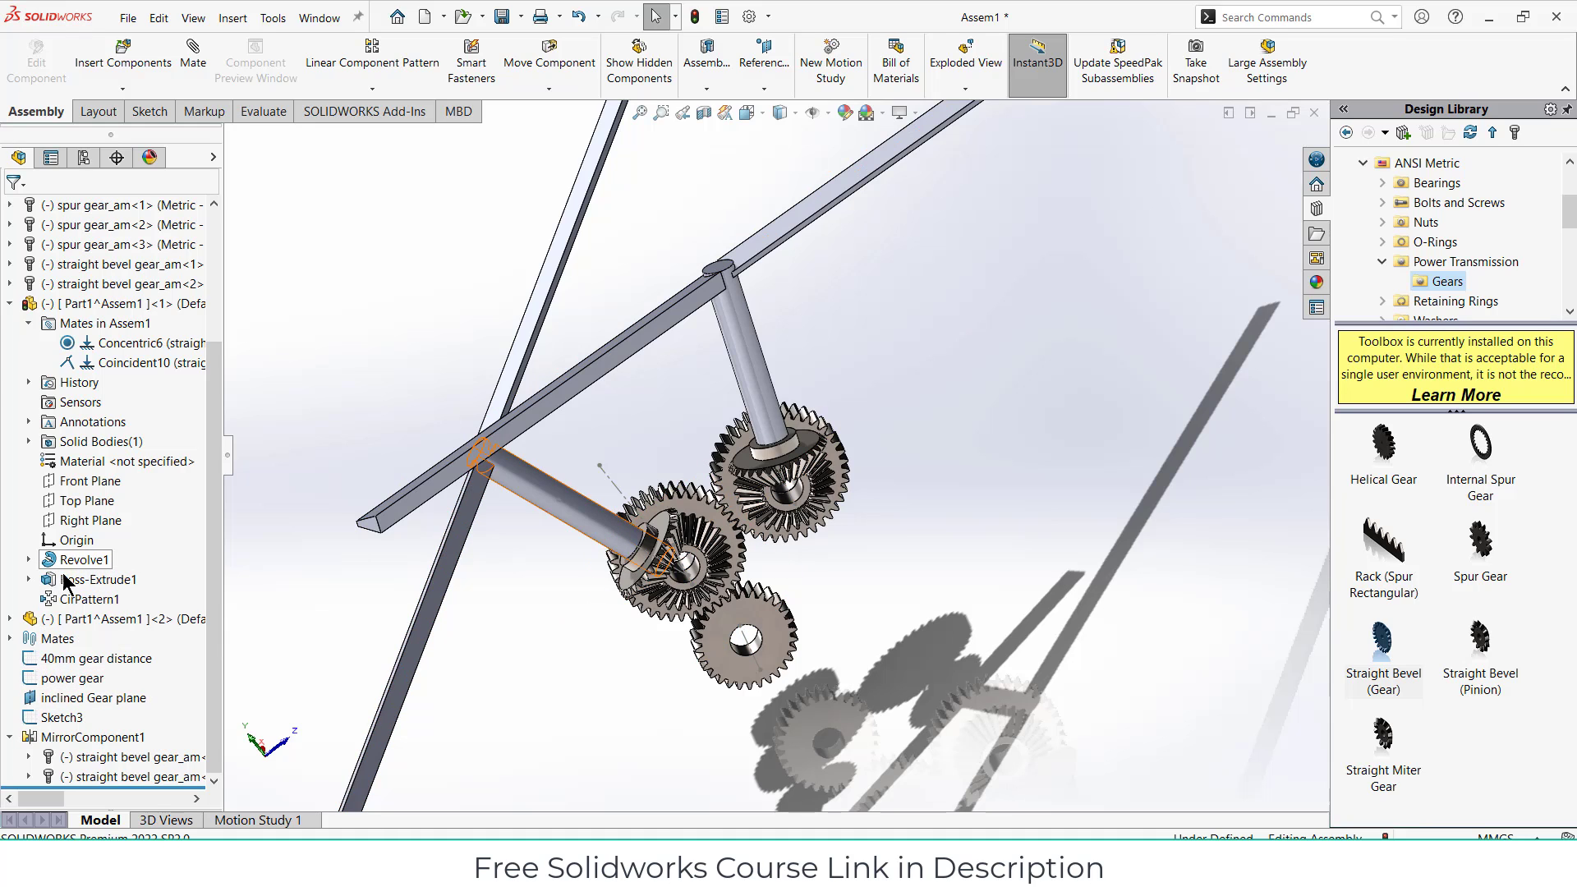
pyautogui.click(10, 303)
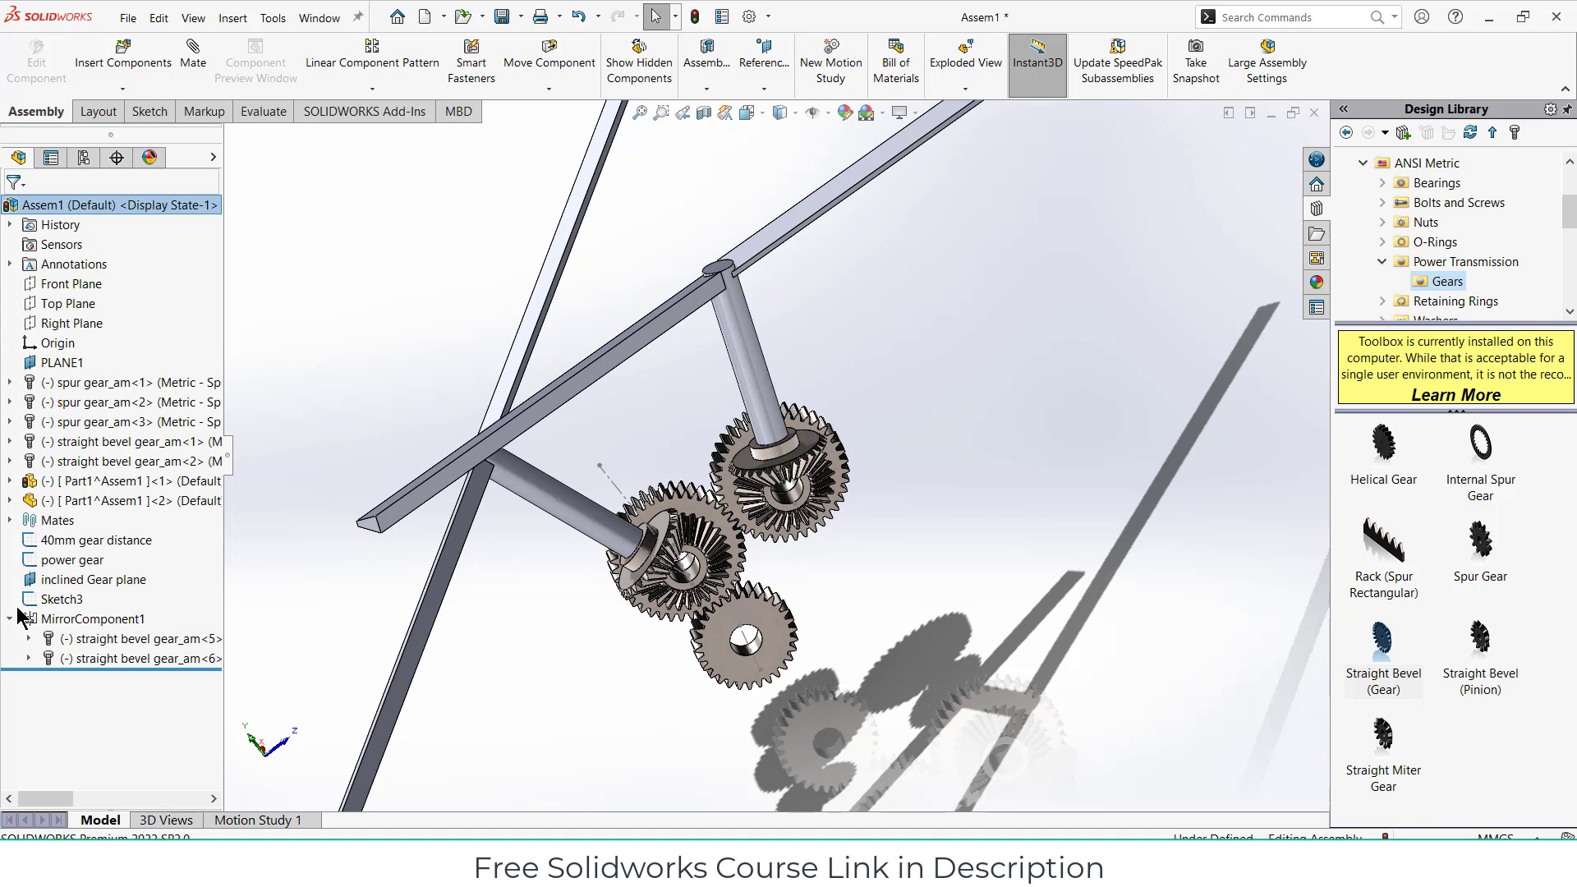
pyautogui.click(10, 520)
pyautogui.scroll(-4, 91, 608)
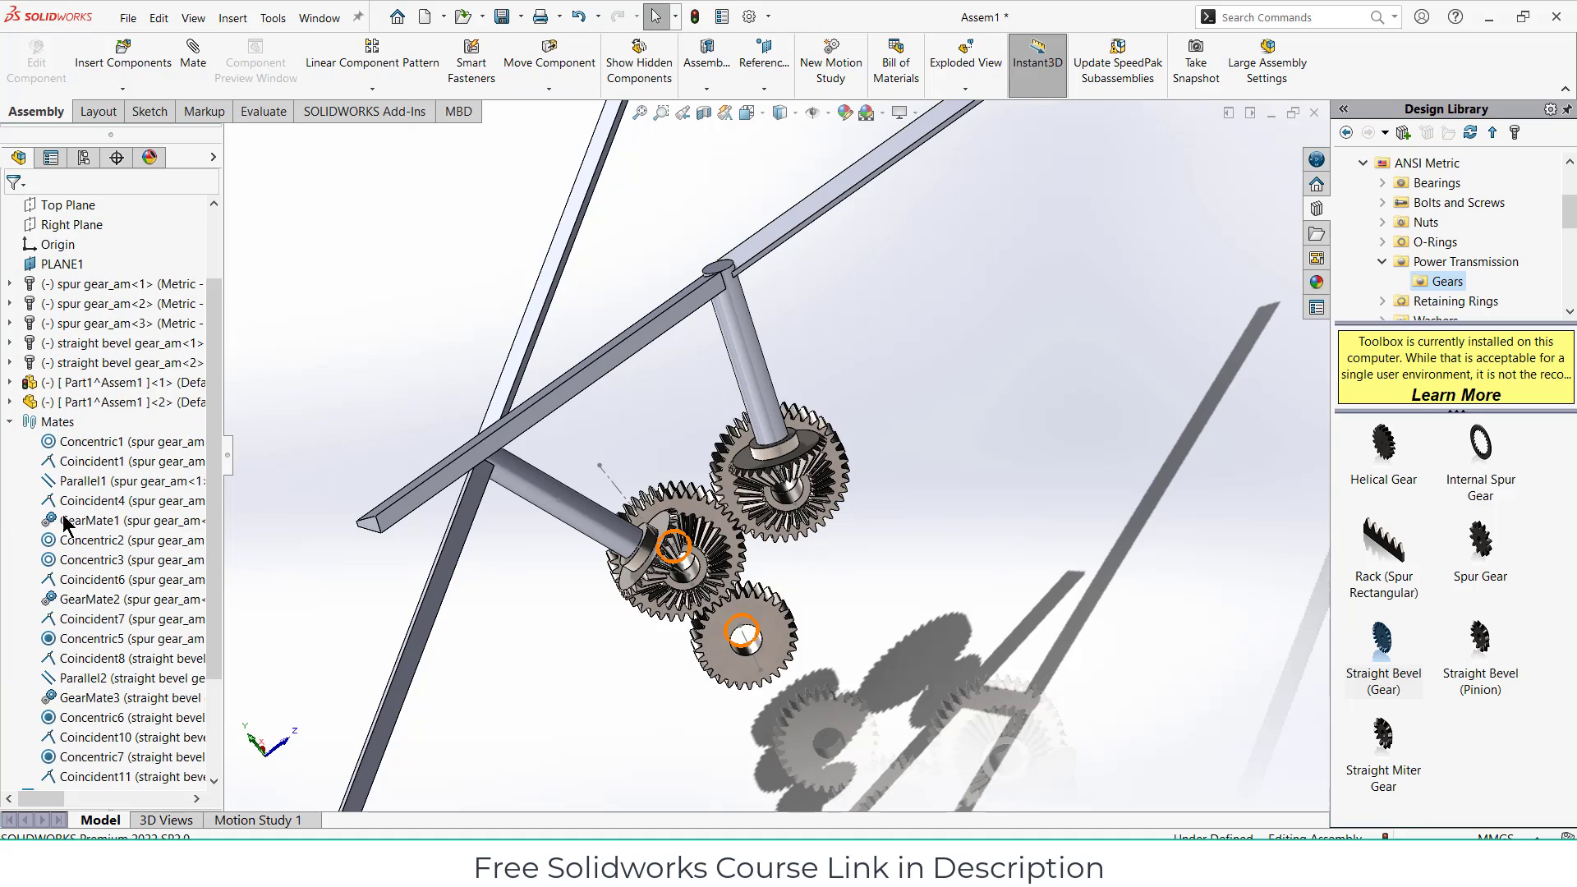
pyautogui.rightClick(97, 616)
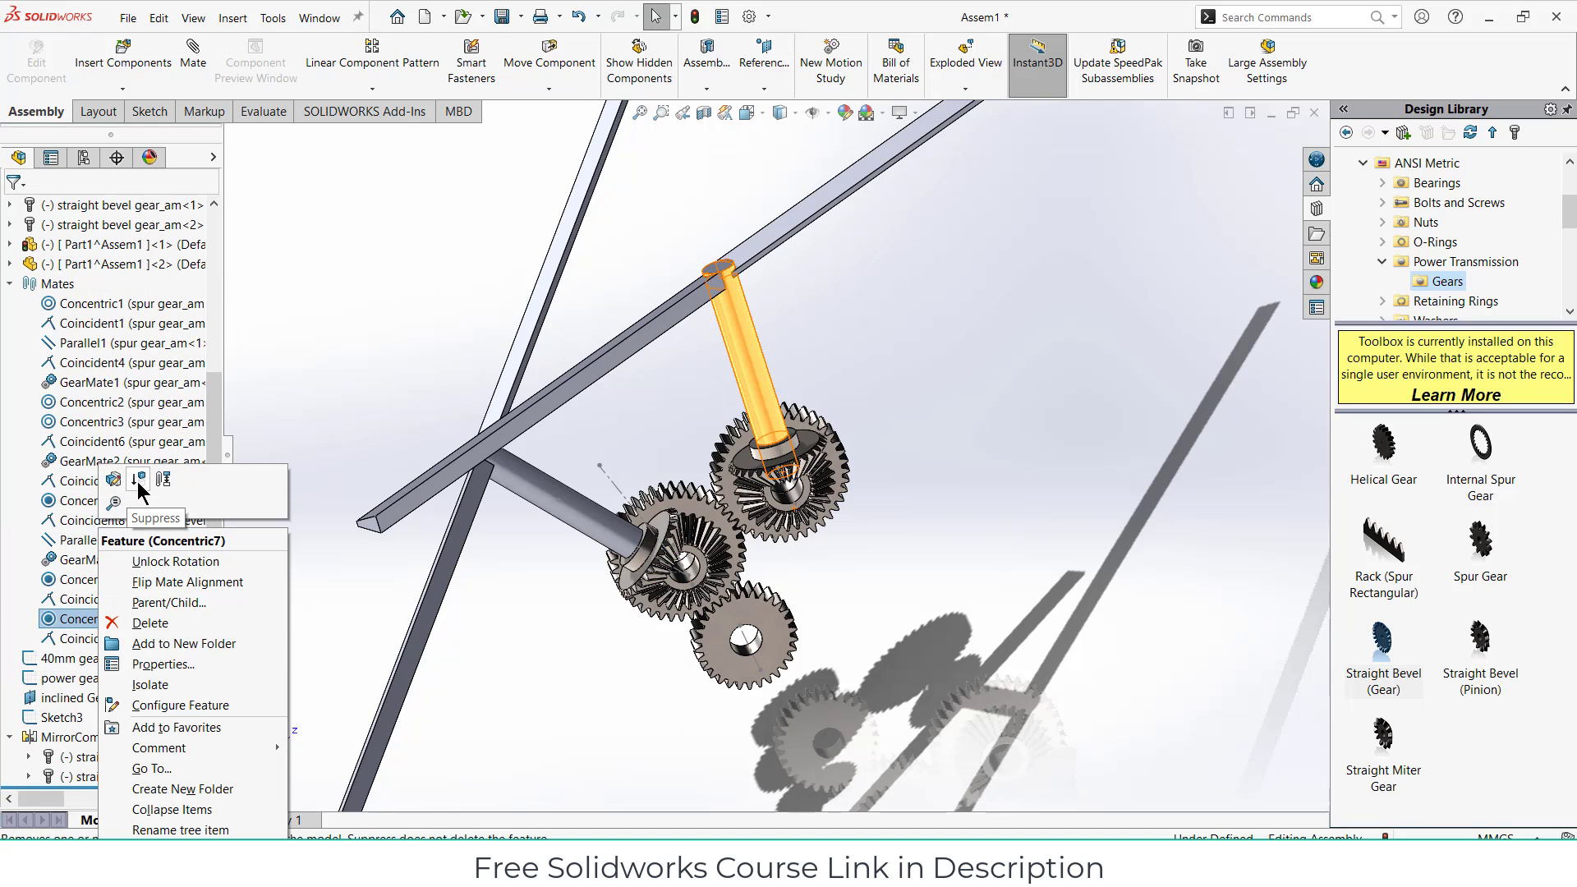
pyautogui.click(111, 481)
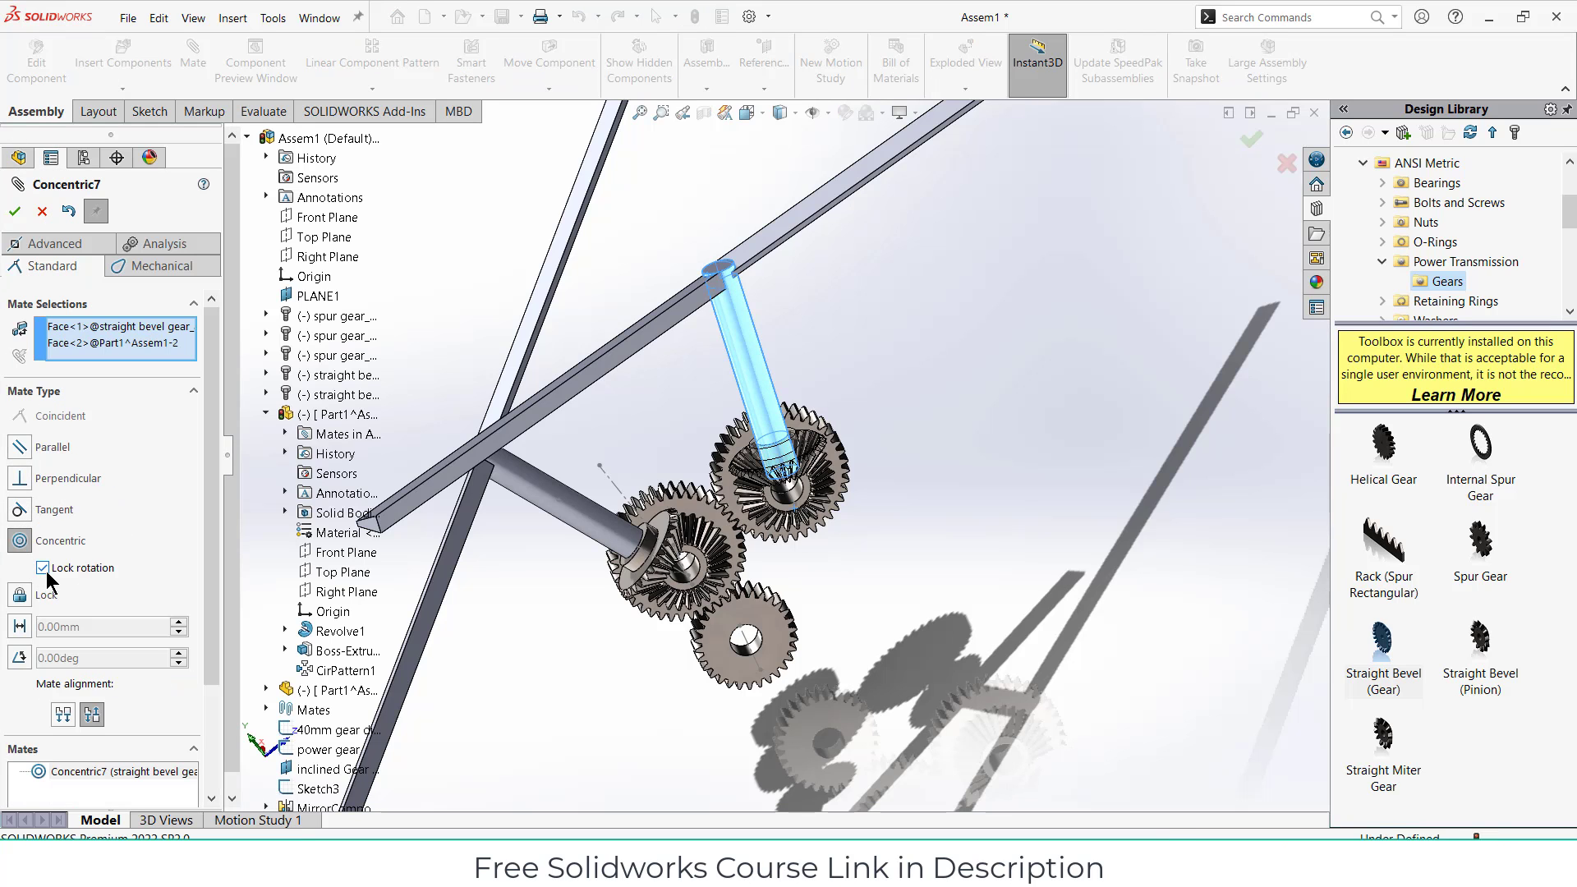
pyautogui.click(44, 569)
pyautogui.click(15, 212)
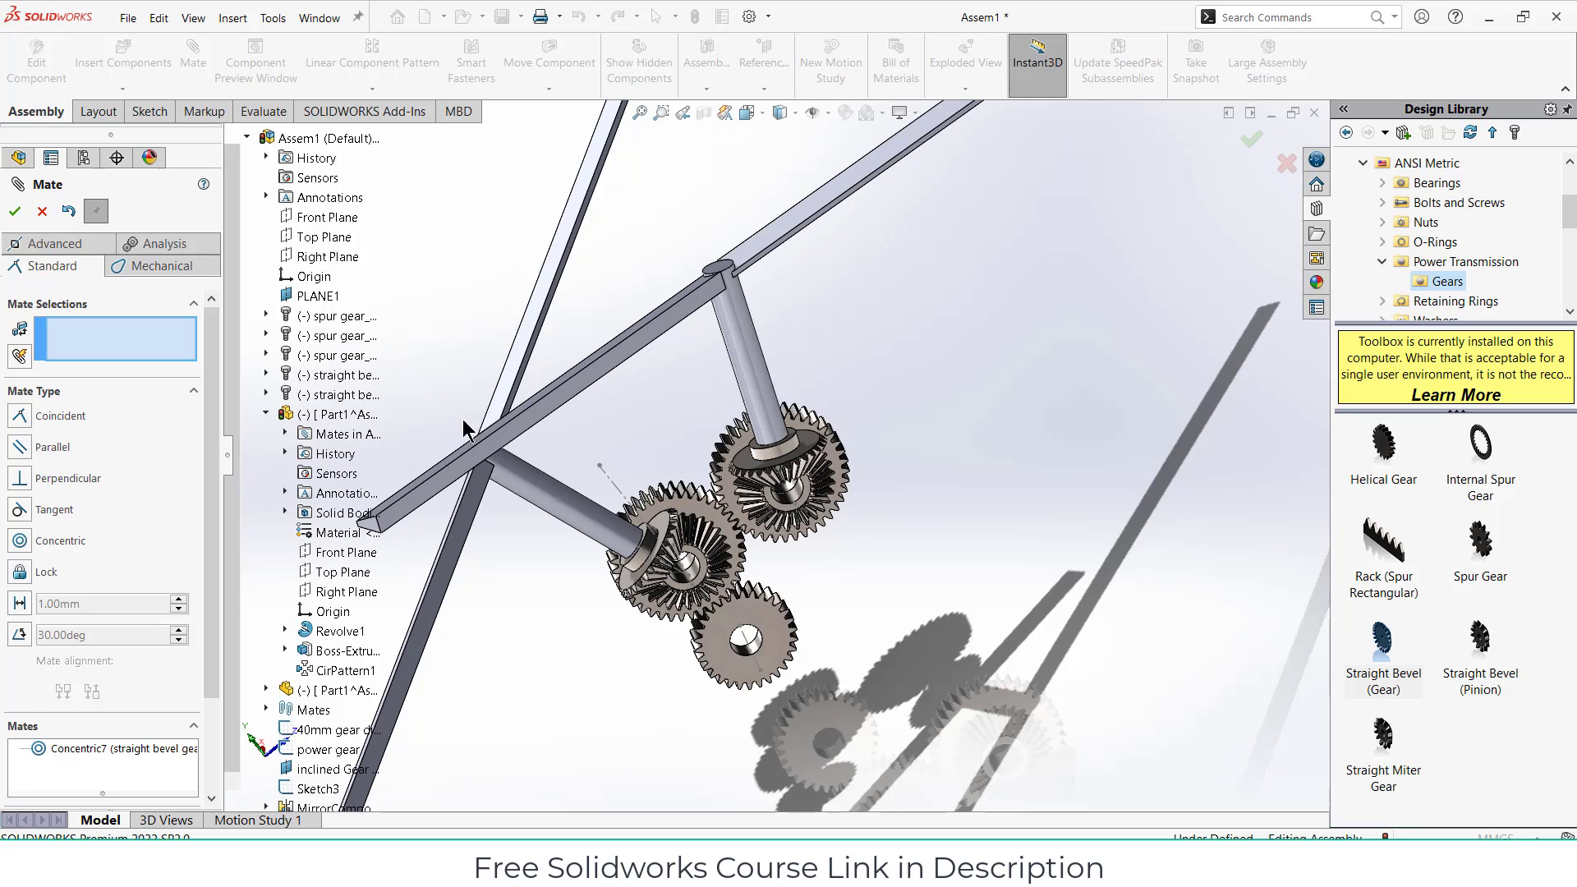
# Step: Rotate the second bladed shaft about its axis until its blades cross those of the first shaft
pyautogui.moveTo(464, 430); pyautogui.dragTo(555, 454, button='middle')
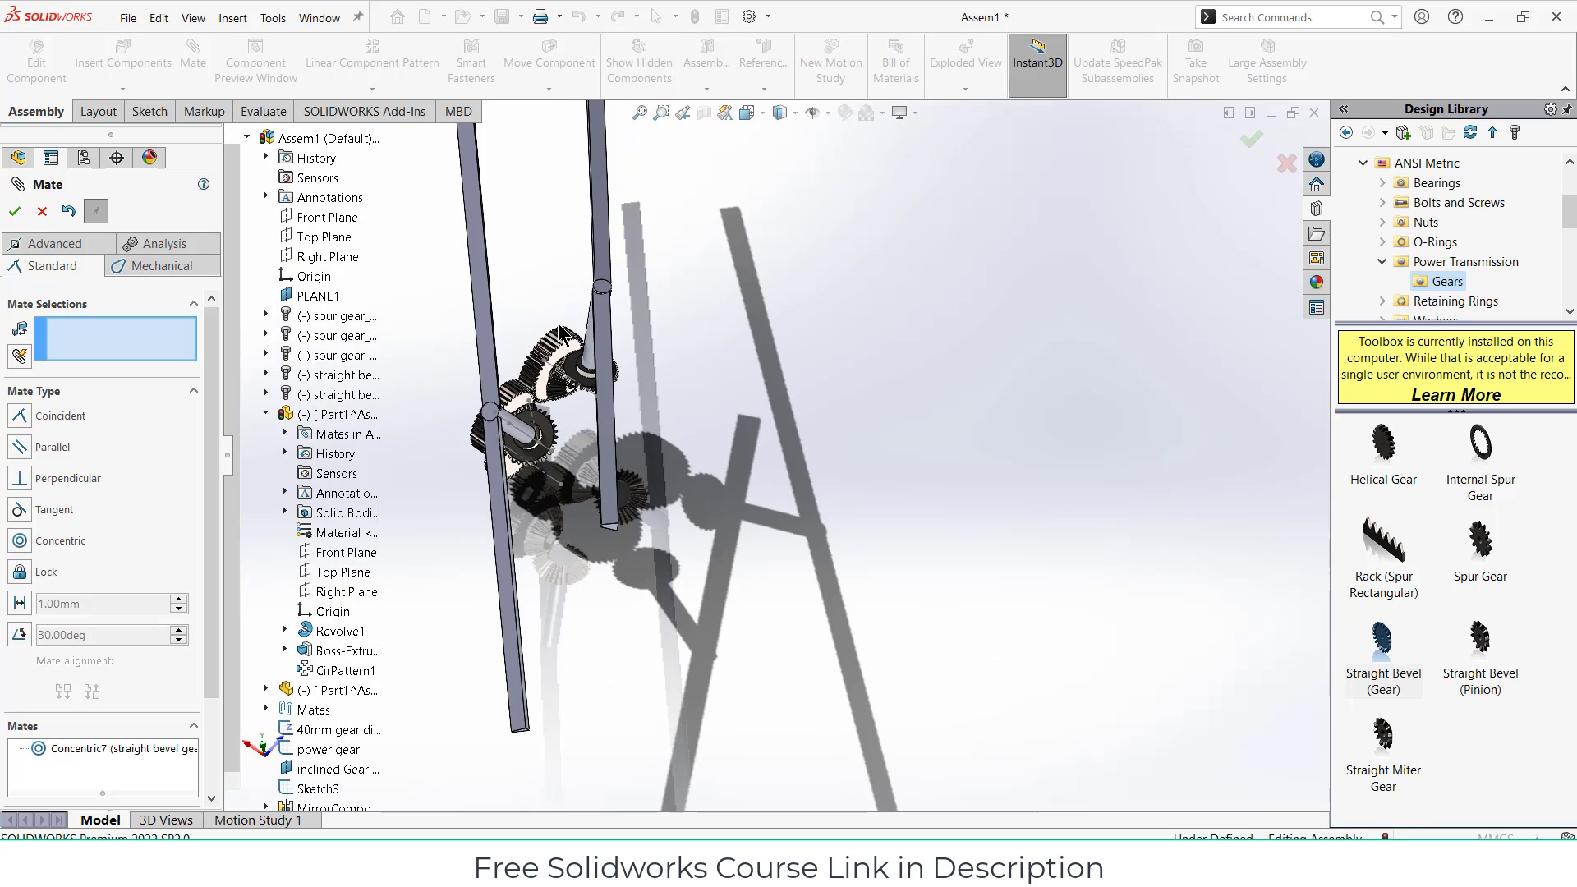
pyautogui.moveTo(588, 362); pyautogui.dragTo(599, 462, button='middle')
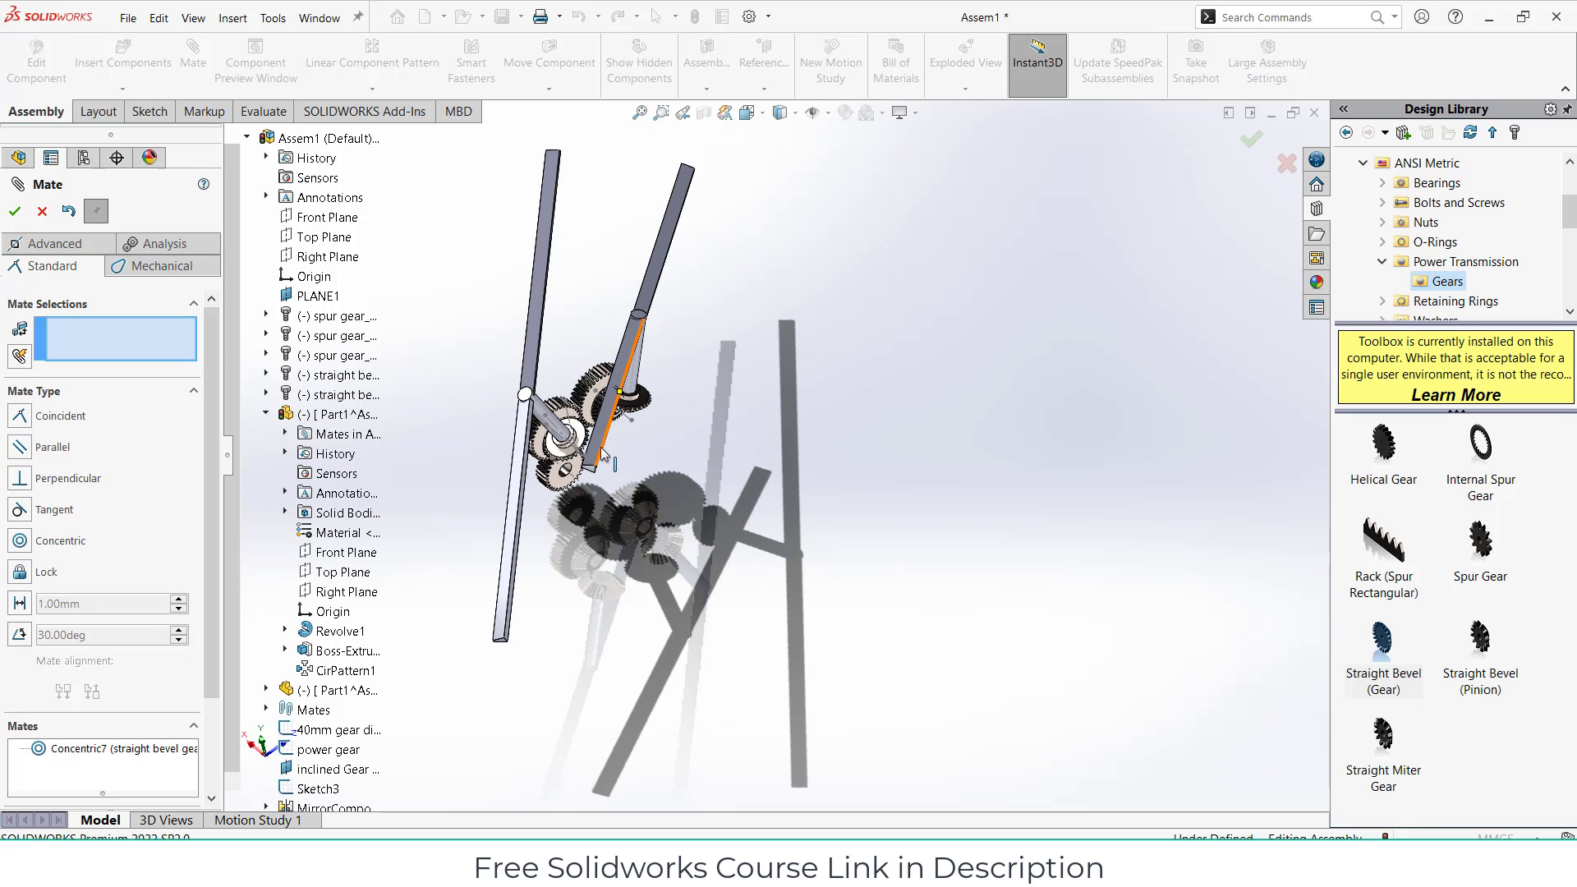
pyautogui.moveTo(577, 379); pyautogui.dragTo(493, 267)
pyautogui.moveTo(649, 458); pyautogui.dragTo(672, 283, button='middle')
pyautogui.moveTo(671, 263); pyautogui.dragTo(707, 308)
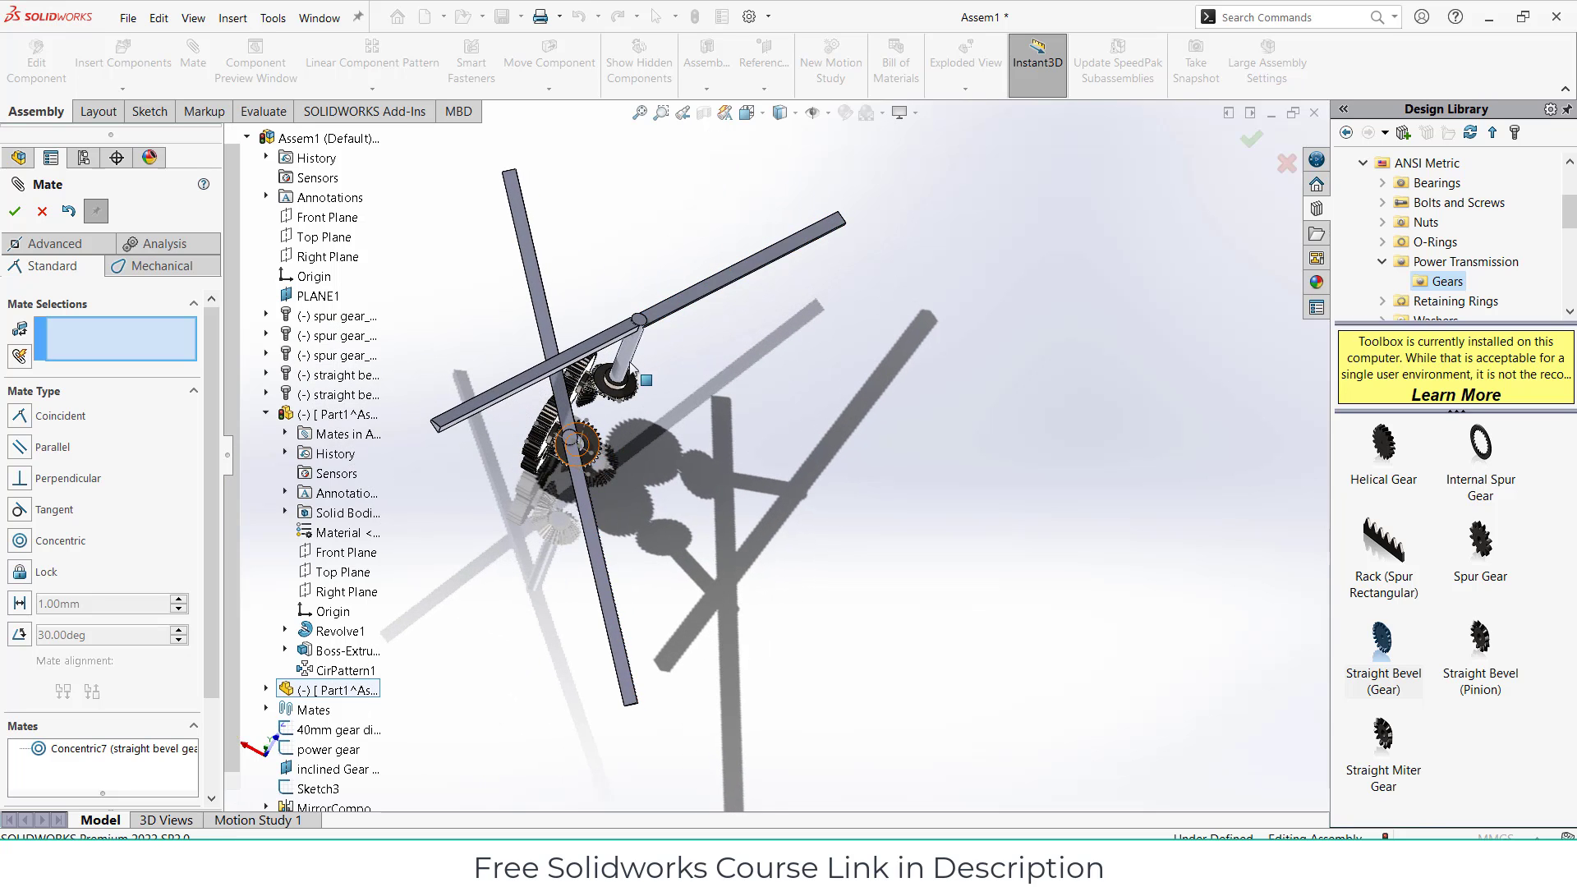
pyautogui.moveTo(707, 308); pyautogui.dragTo(504, 282, button='middle')
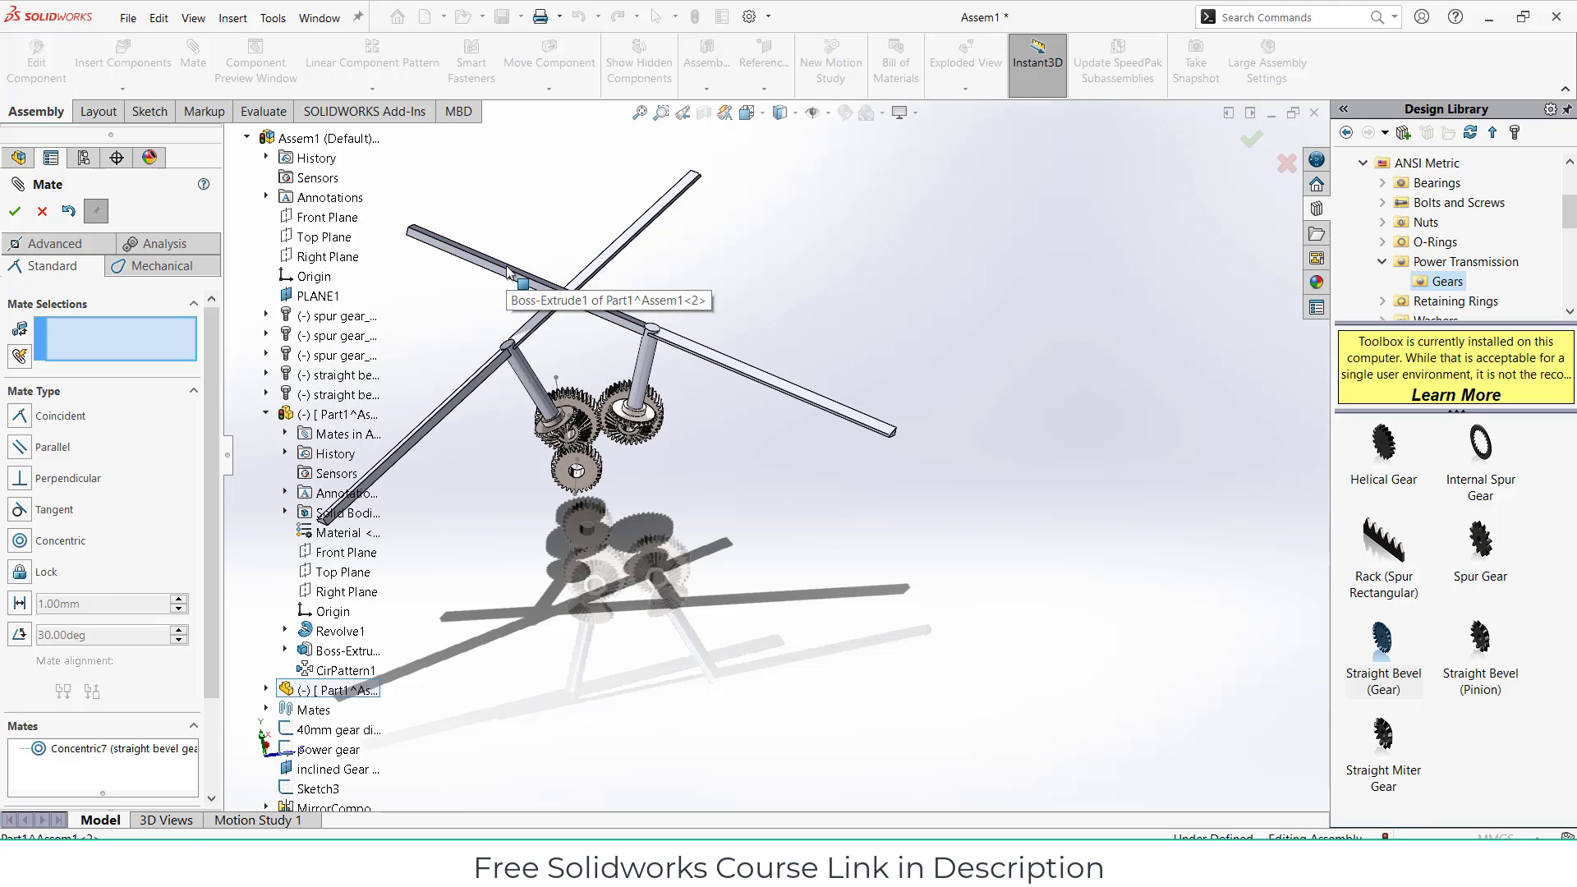
pyautogui.moveTo(507, 272); pyautogui.dragTo(499, 309)
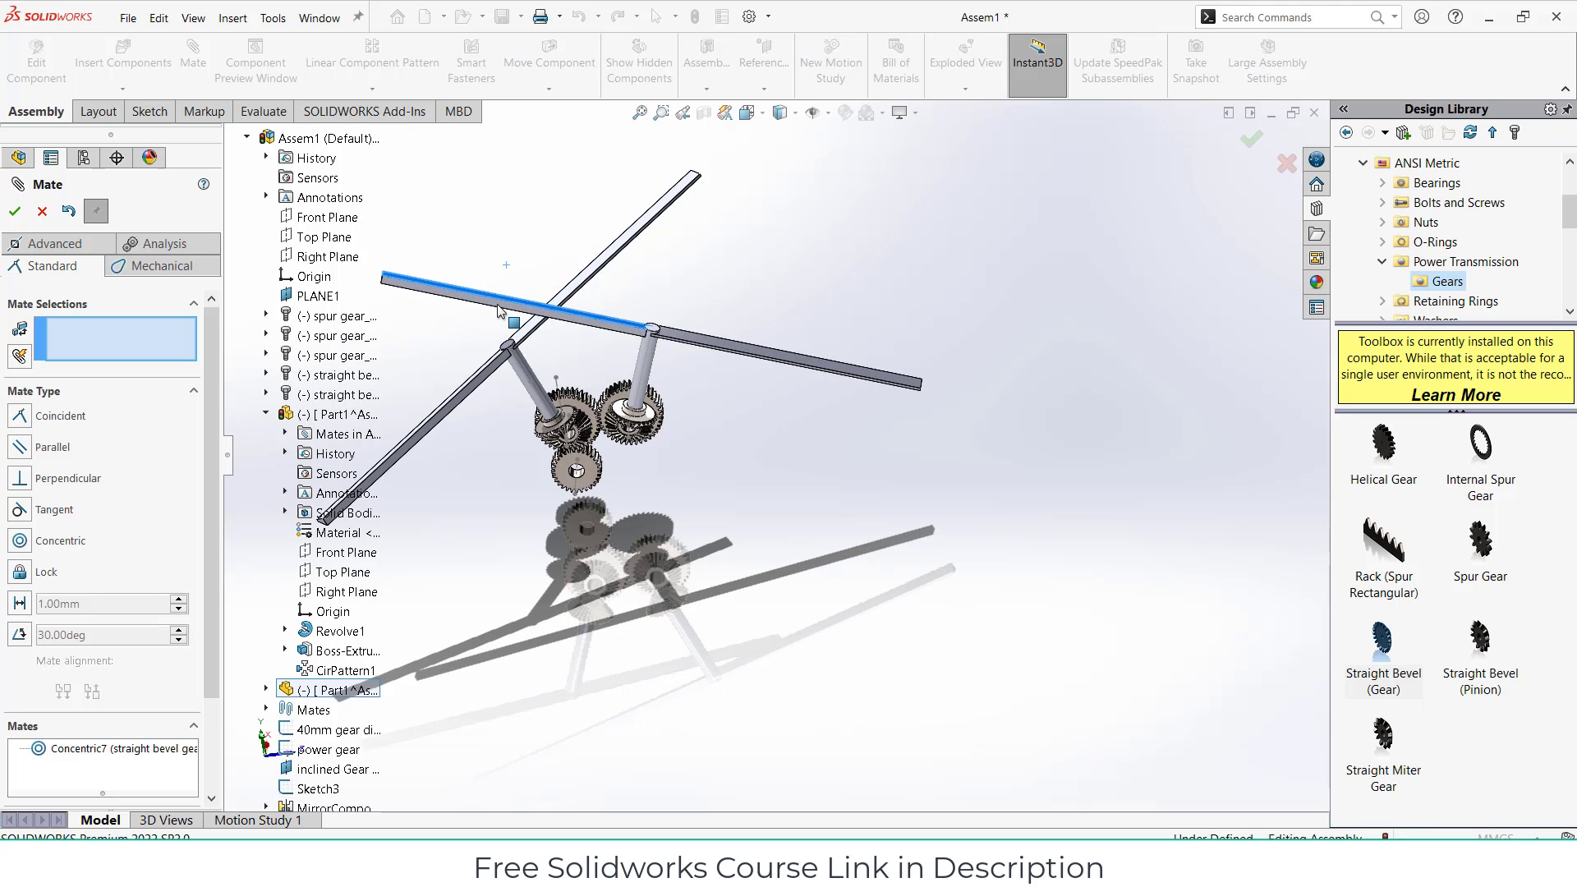
pyautogui.moveTo(649, 380); pyautogui.dragTo(678, 363, button='middle')
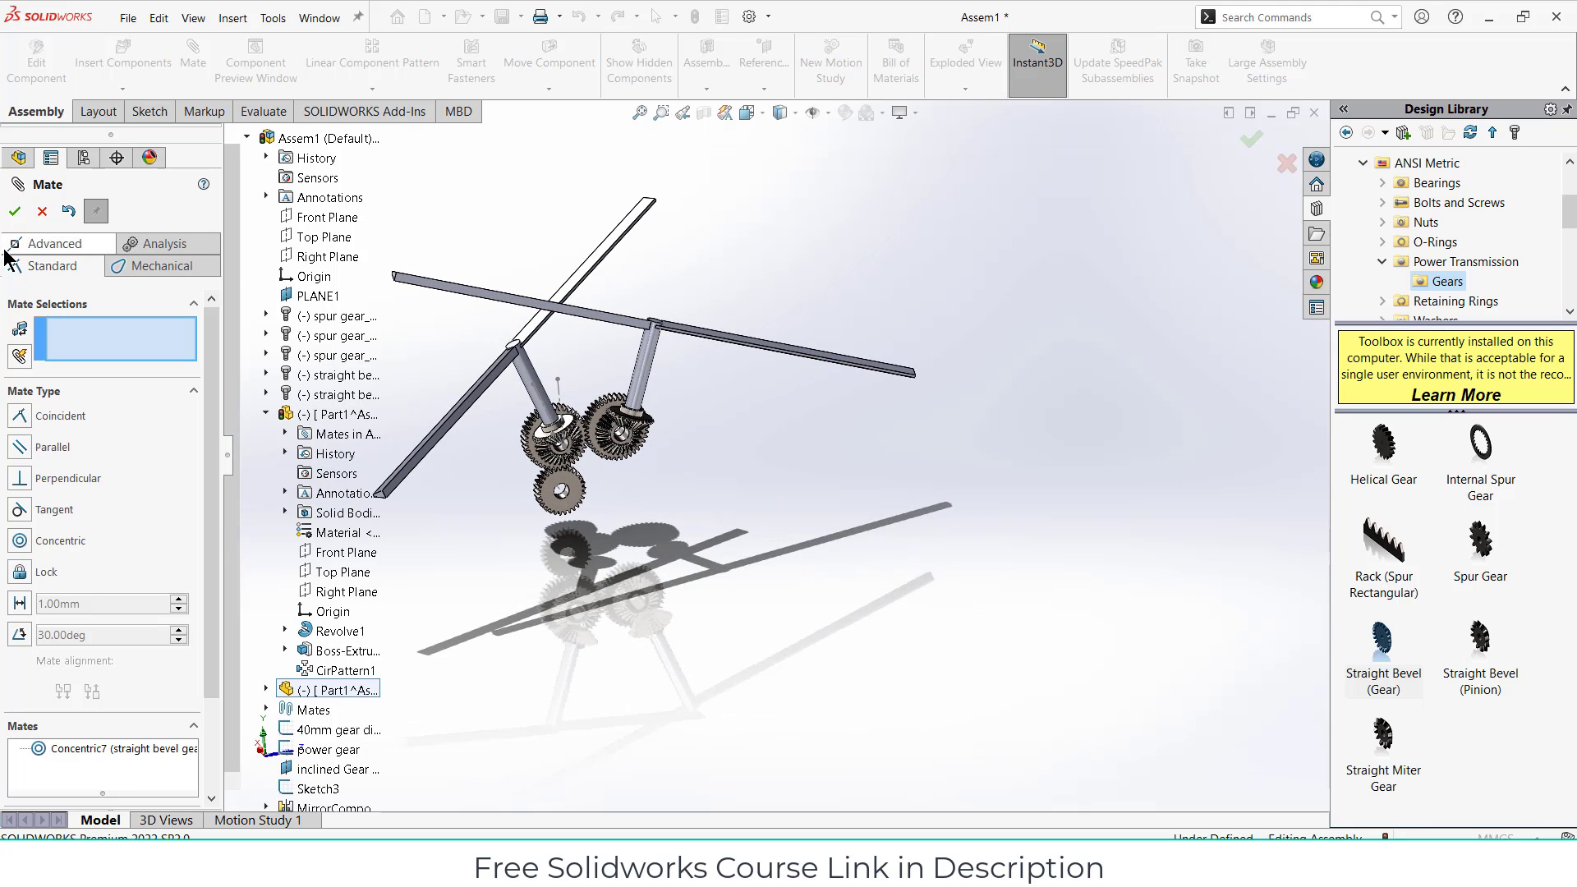
pyautogui.click(43, 212)
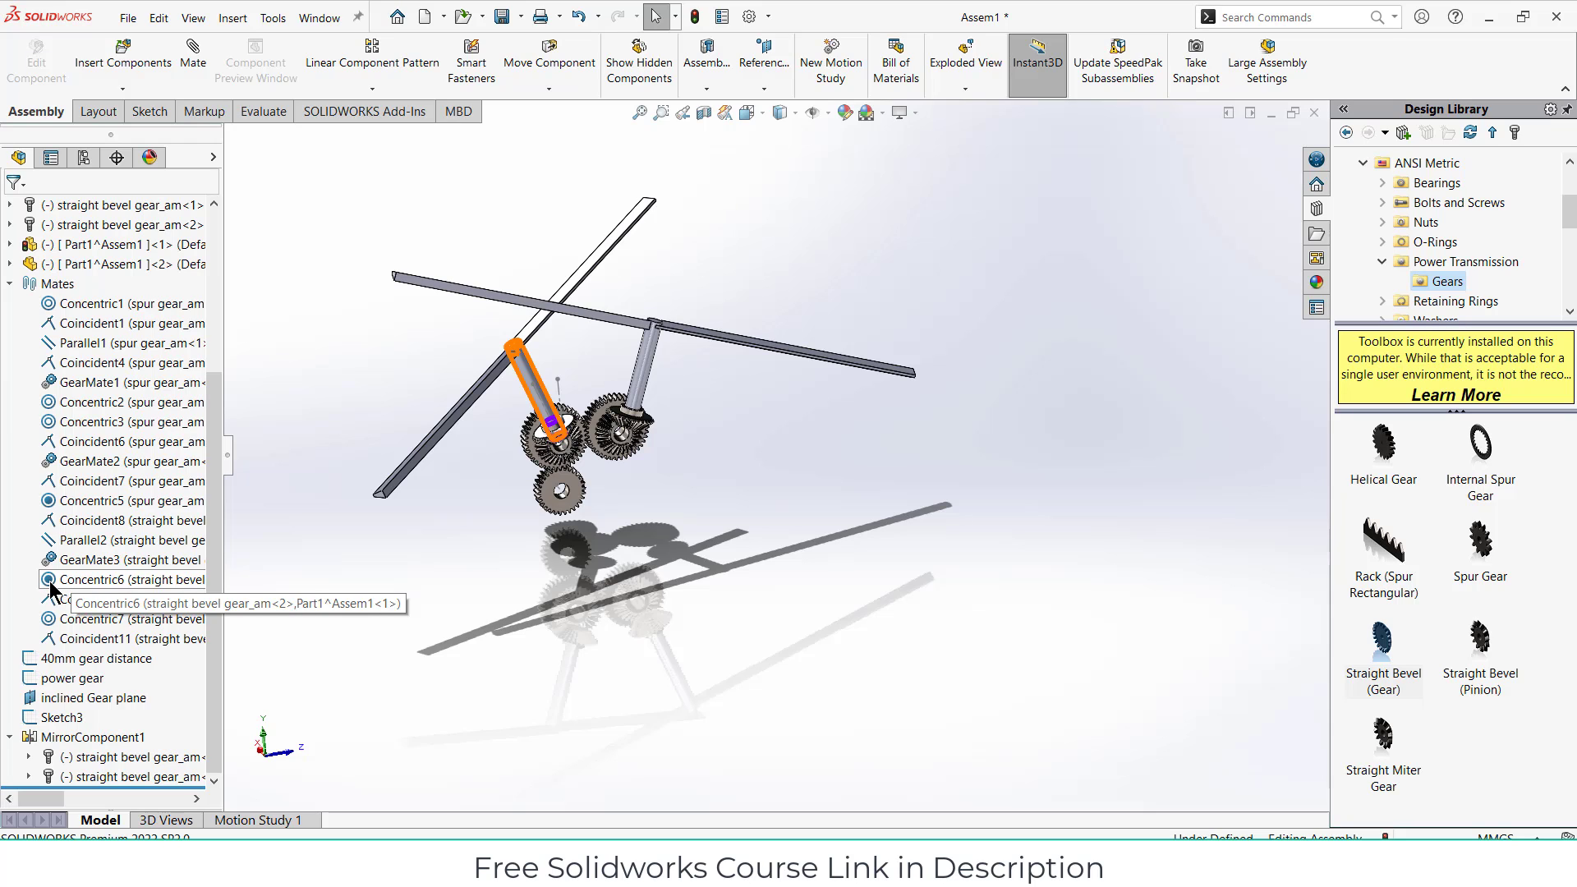
# Step: Edit the second shaft's concentric mate again to lock rotation with the bevel gear
pyautogui.rightClick(55, 629)
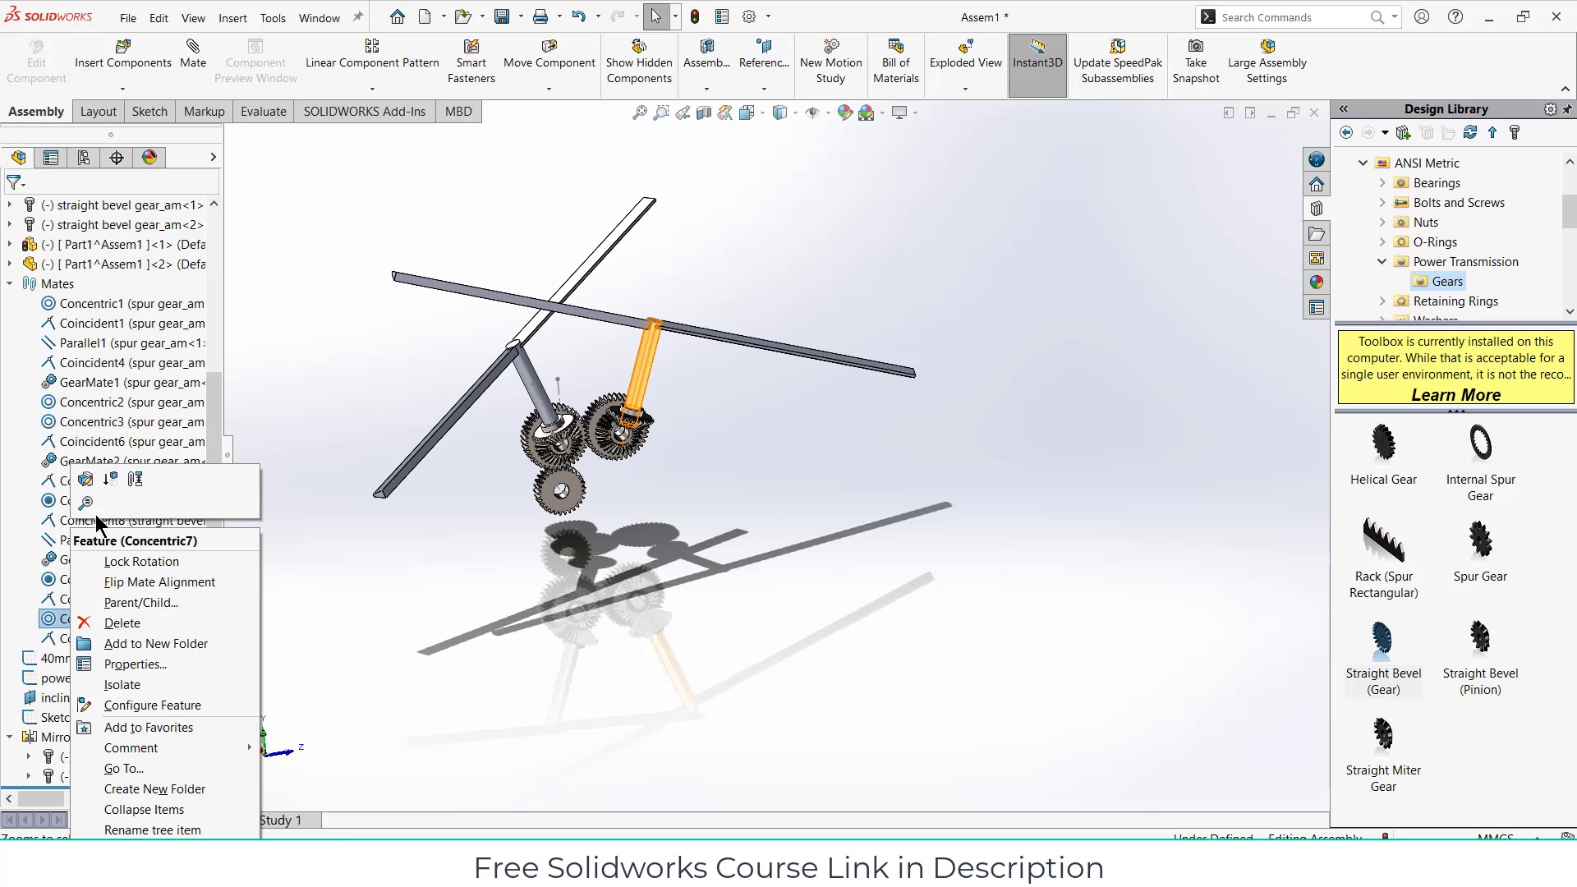
pyautogui.click(88, 481)
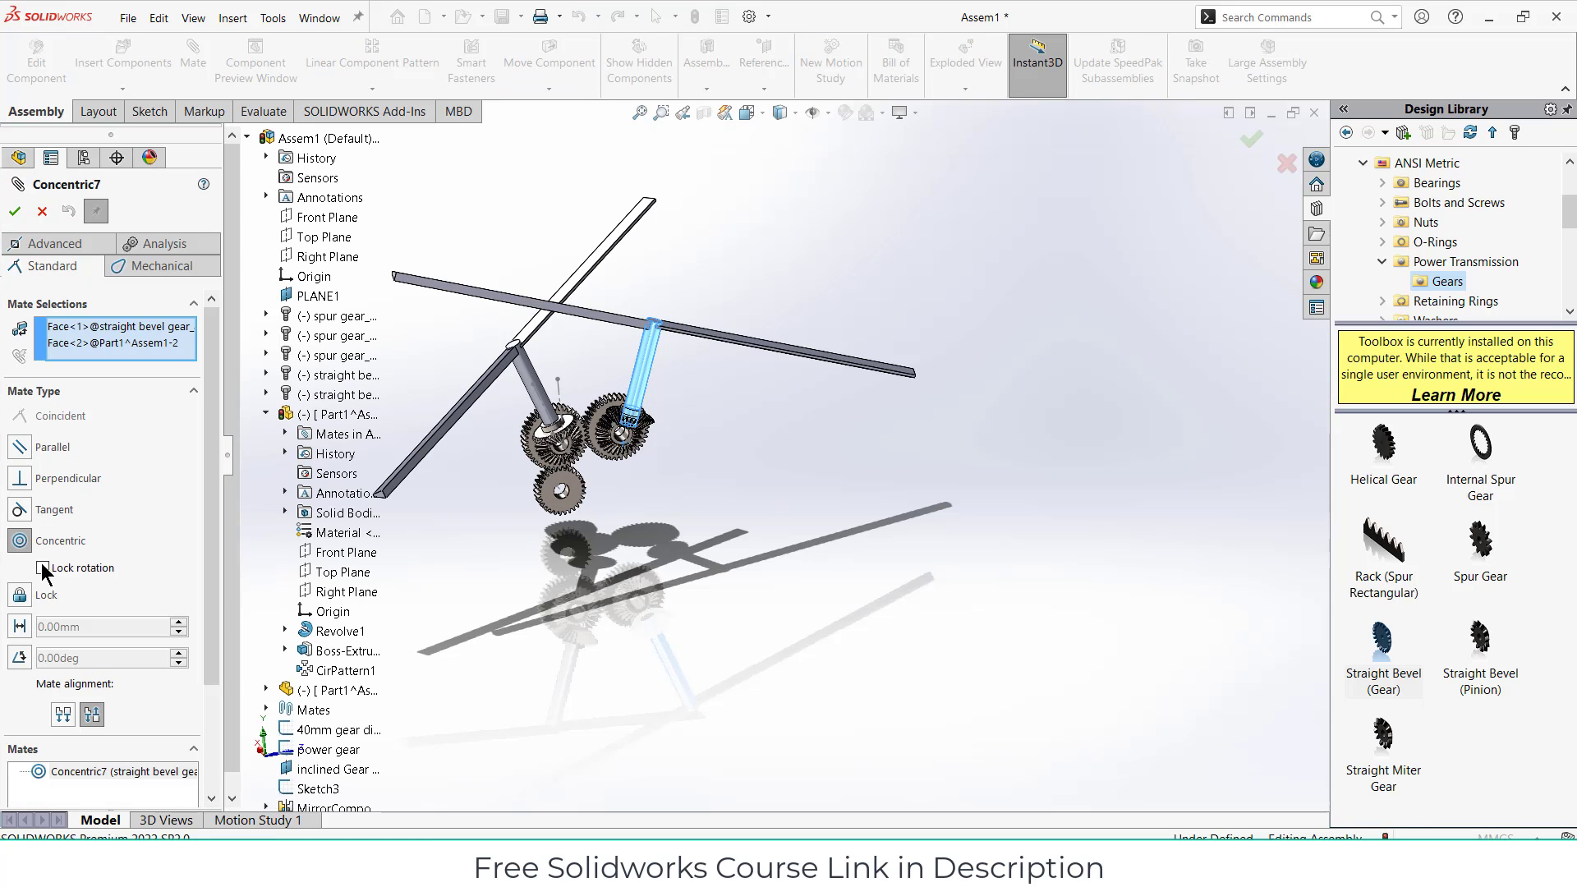
pyautogui.click(45, 568)
pyautogui.click(15, 211)
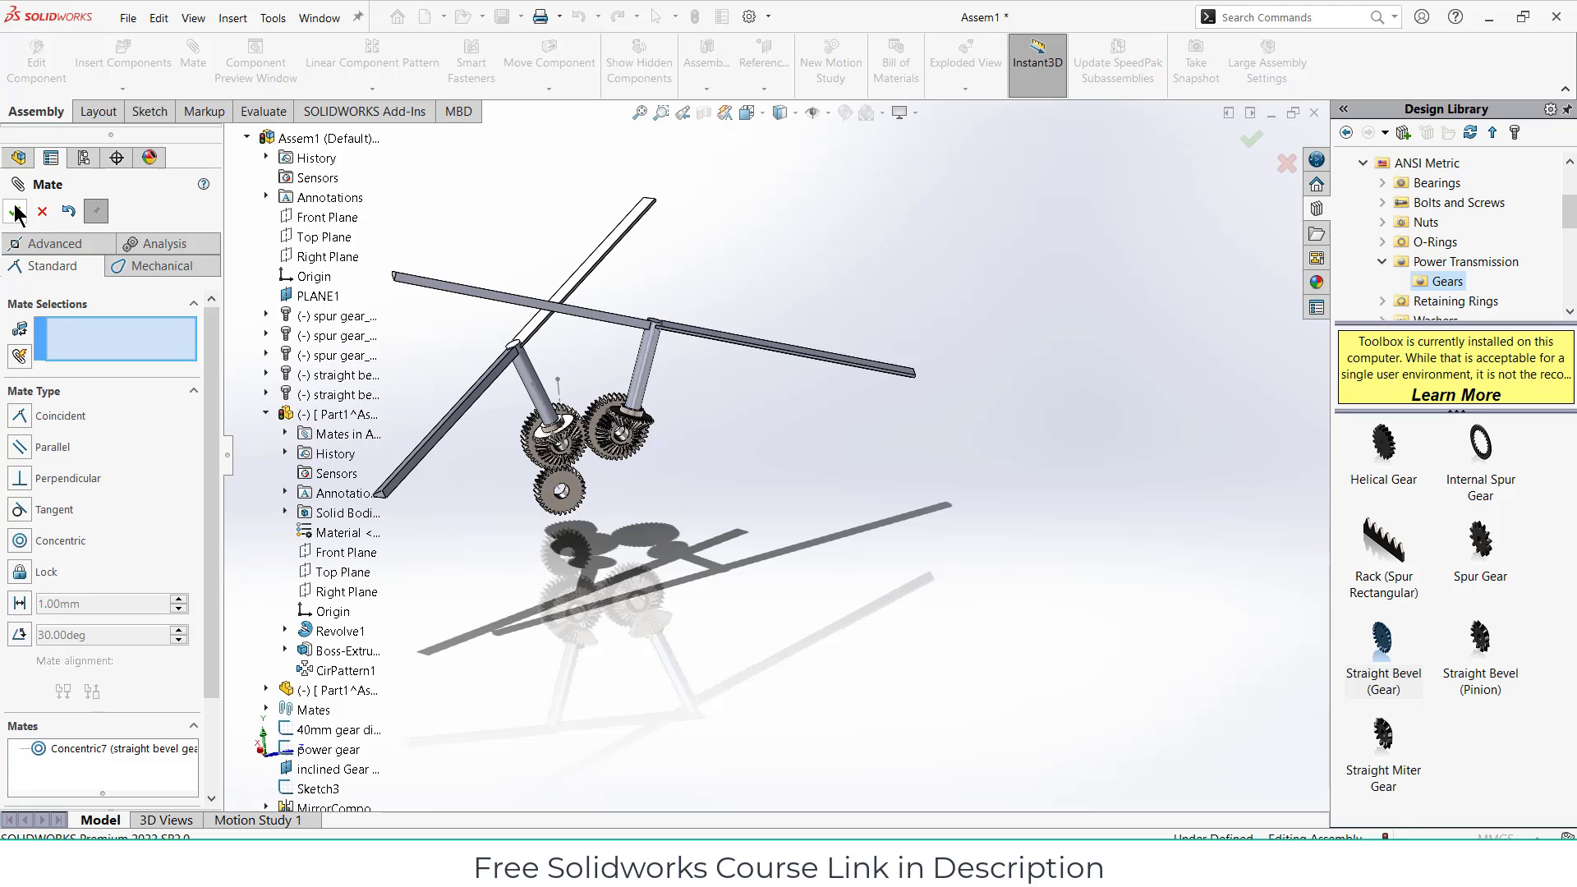
pyautogui.click(41, 211)
# Step: Turn the lowest spur gear and examine from several angles how both bladed shafts move with the gear train
pyautogui.scroll(-2, 575, 493)
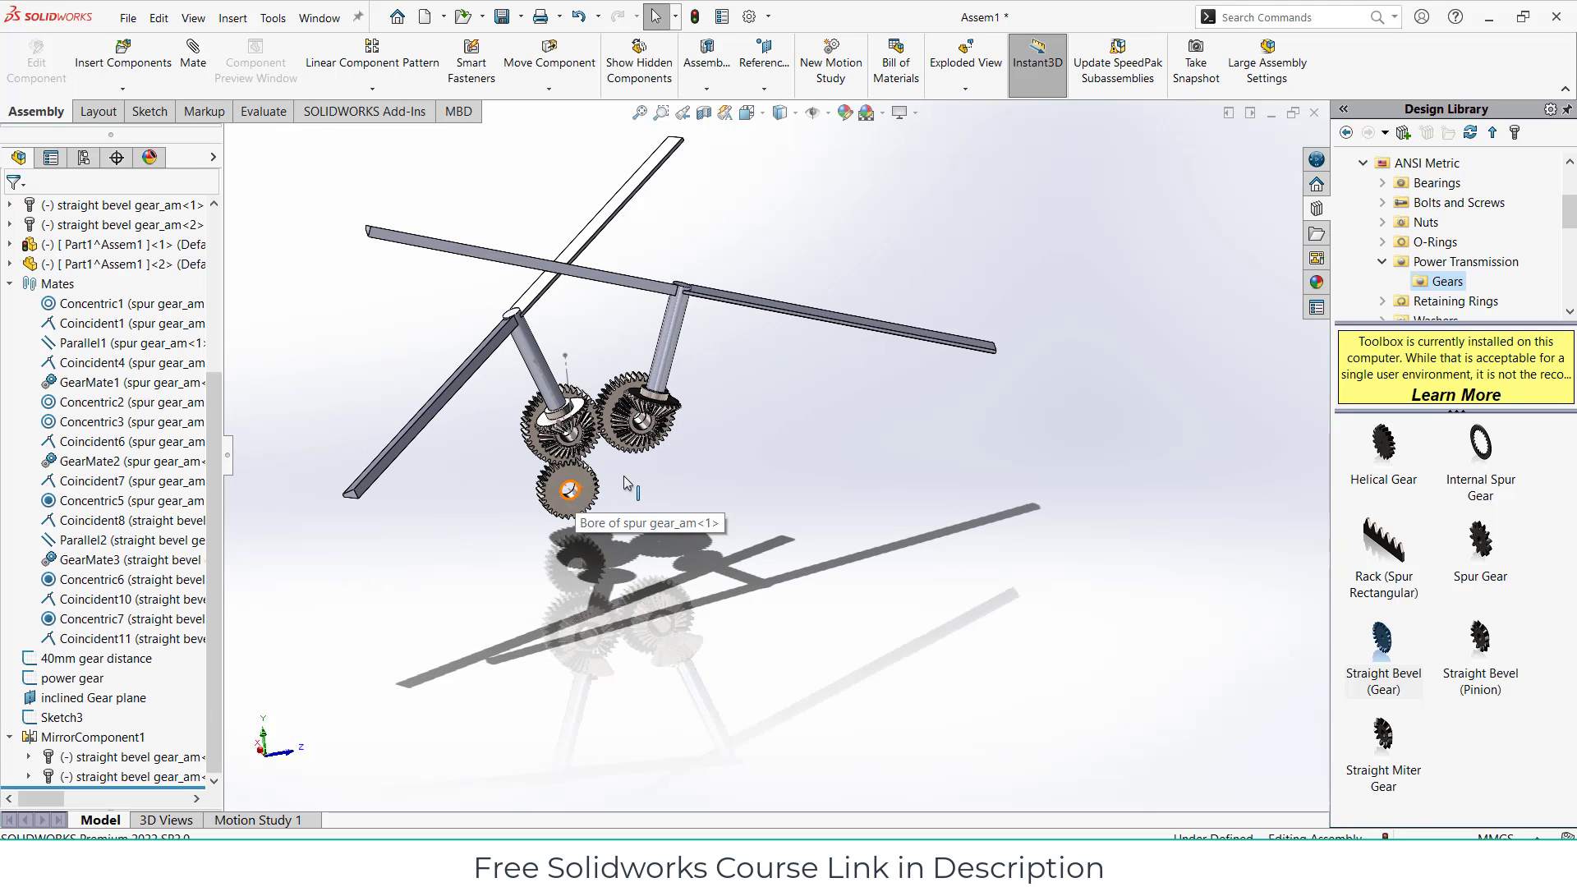
pyautogui.moveTo(577, 520); pyautogui.dragTo(511, 352)
pyautogui.moveTo(510, 353); pyautogui.dragTo(577, 508, button='middle')
pyautogui.scroll(-3, 565, 444)
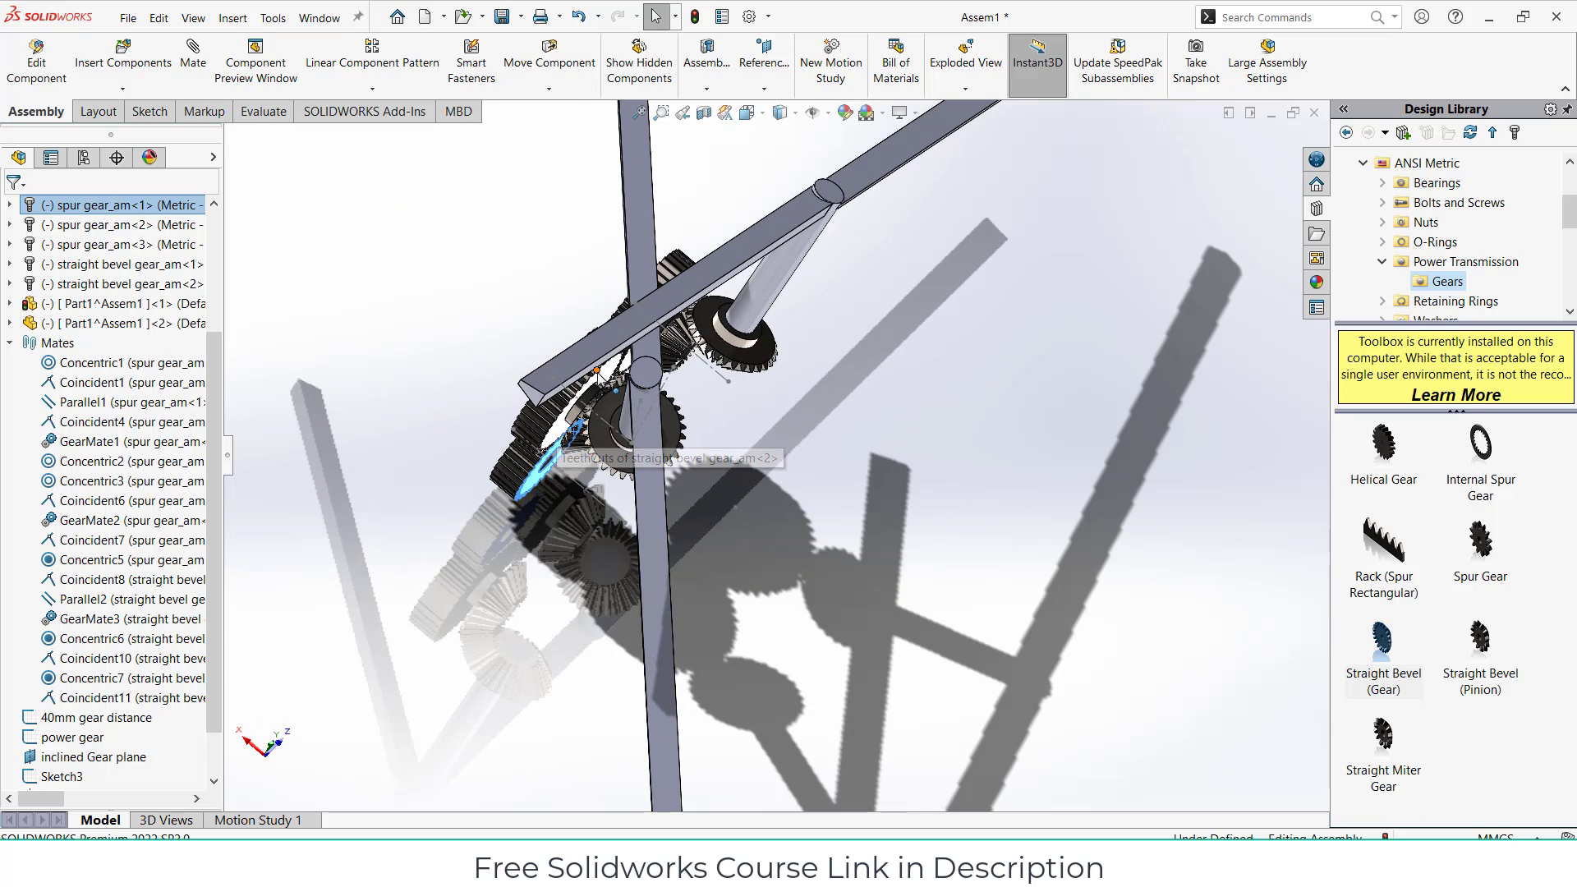
pyautogui.moveTo(646, 400); pyautogui.dragTo(444, 515)
pyautogui.press('Escape')
pyautogui.moveTo(460, 509); pyautogui.dragTo(724, 492, button='middle')
pyautogui.click(891, 485)
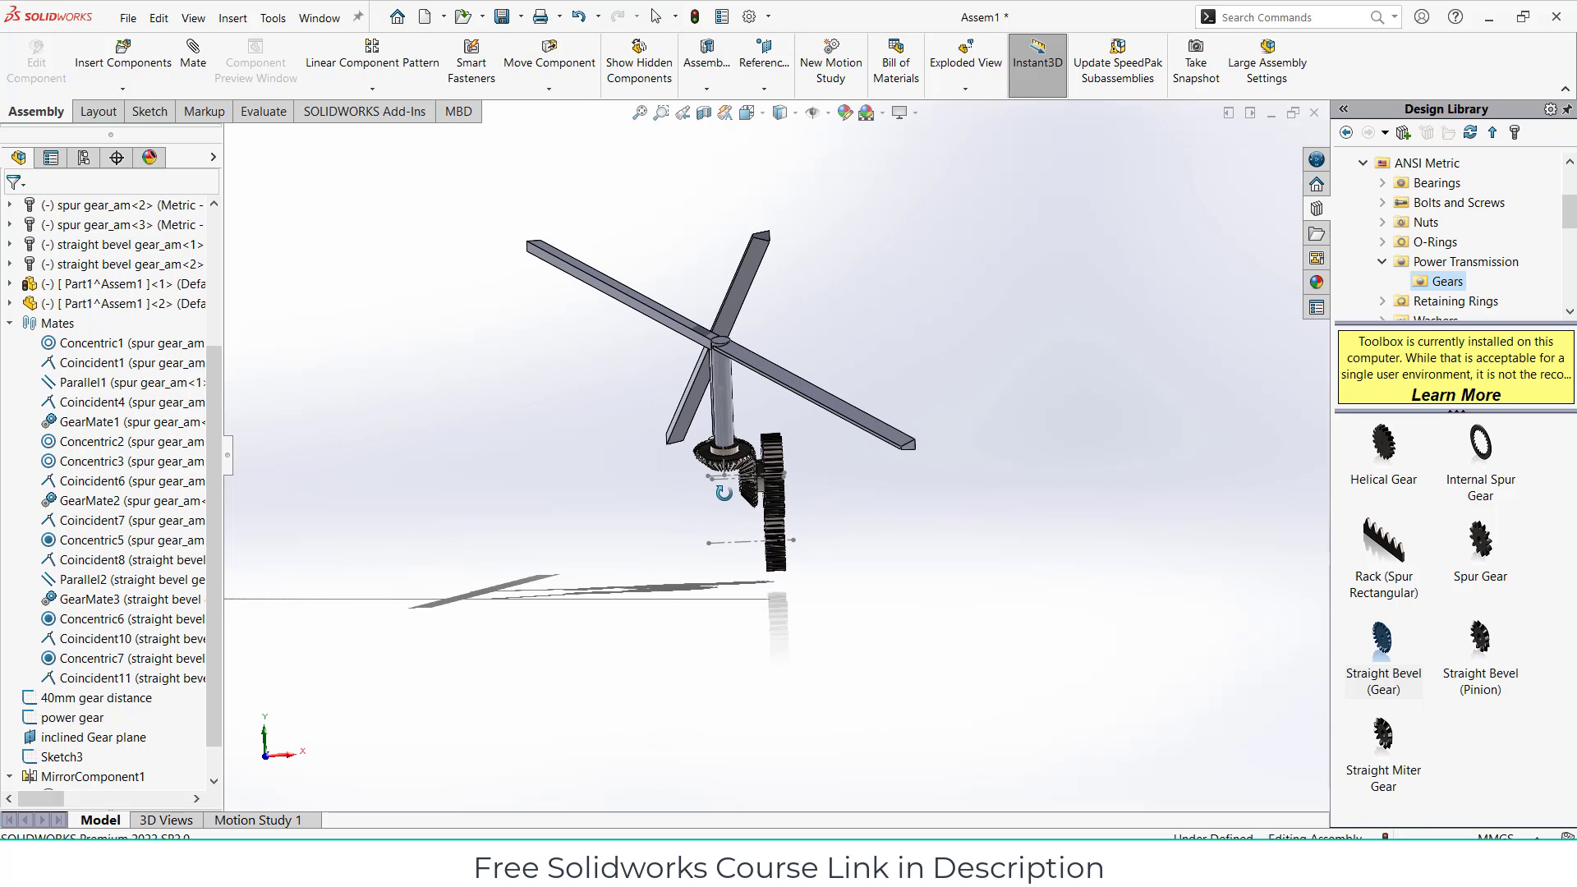
pyautogui.moveTo(614, 545); pyautogui.dragTo(553, 562, button='middle')
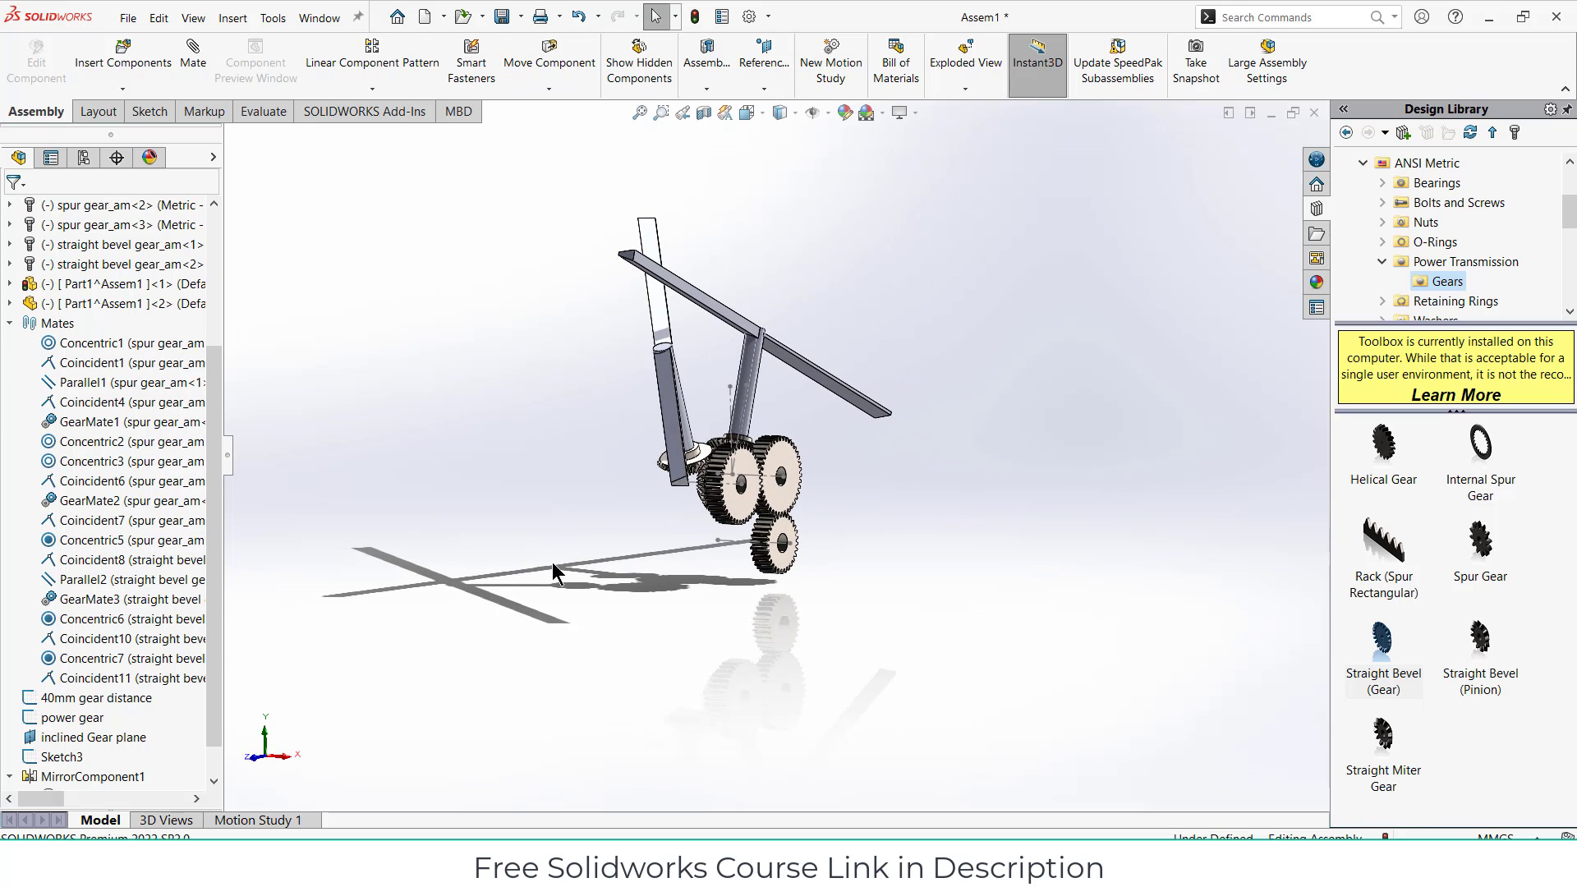
# Step: Collapse the list of mates in the assembly tree and rebuild the assembly
pyautogui.scroll(5, 74, 287)
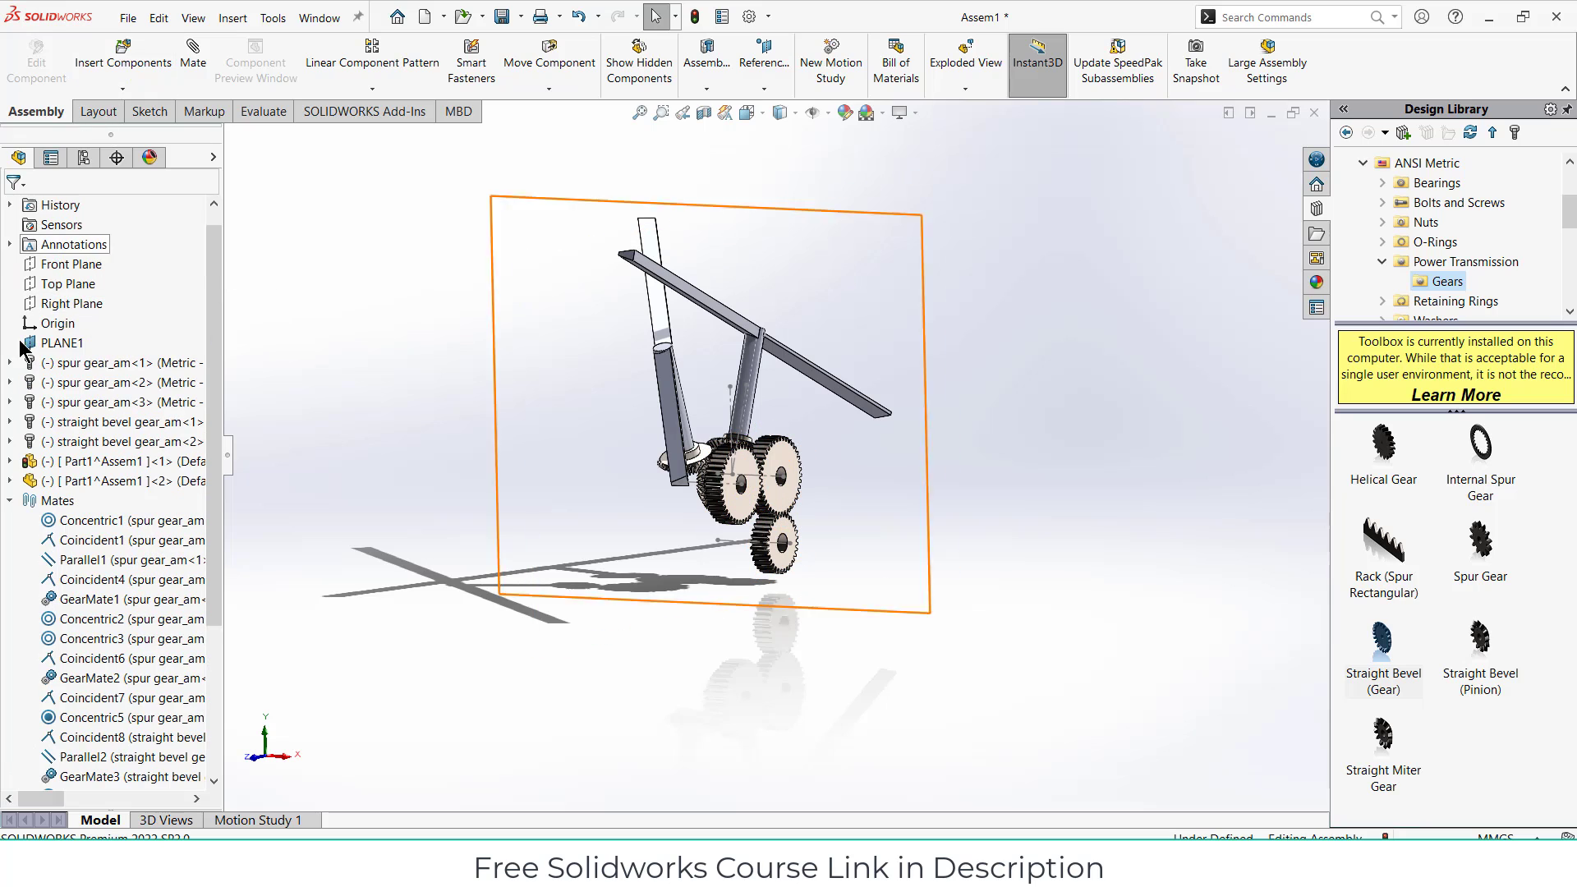
pyautogui.click(10, 520)
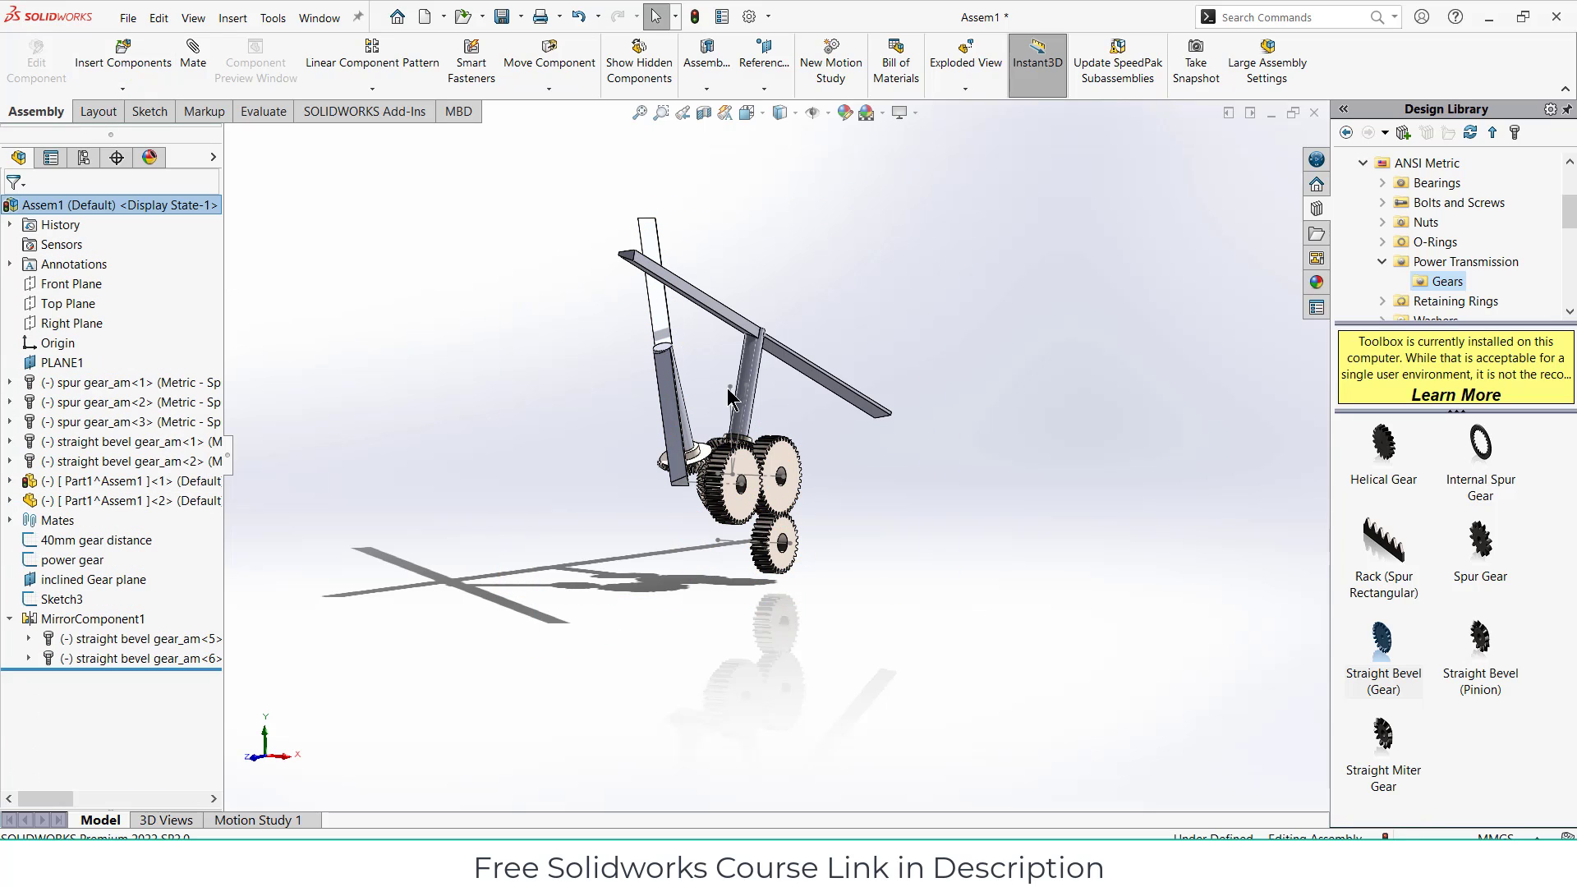
pyautogui.click(760, 373)
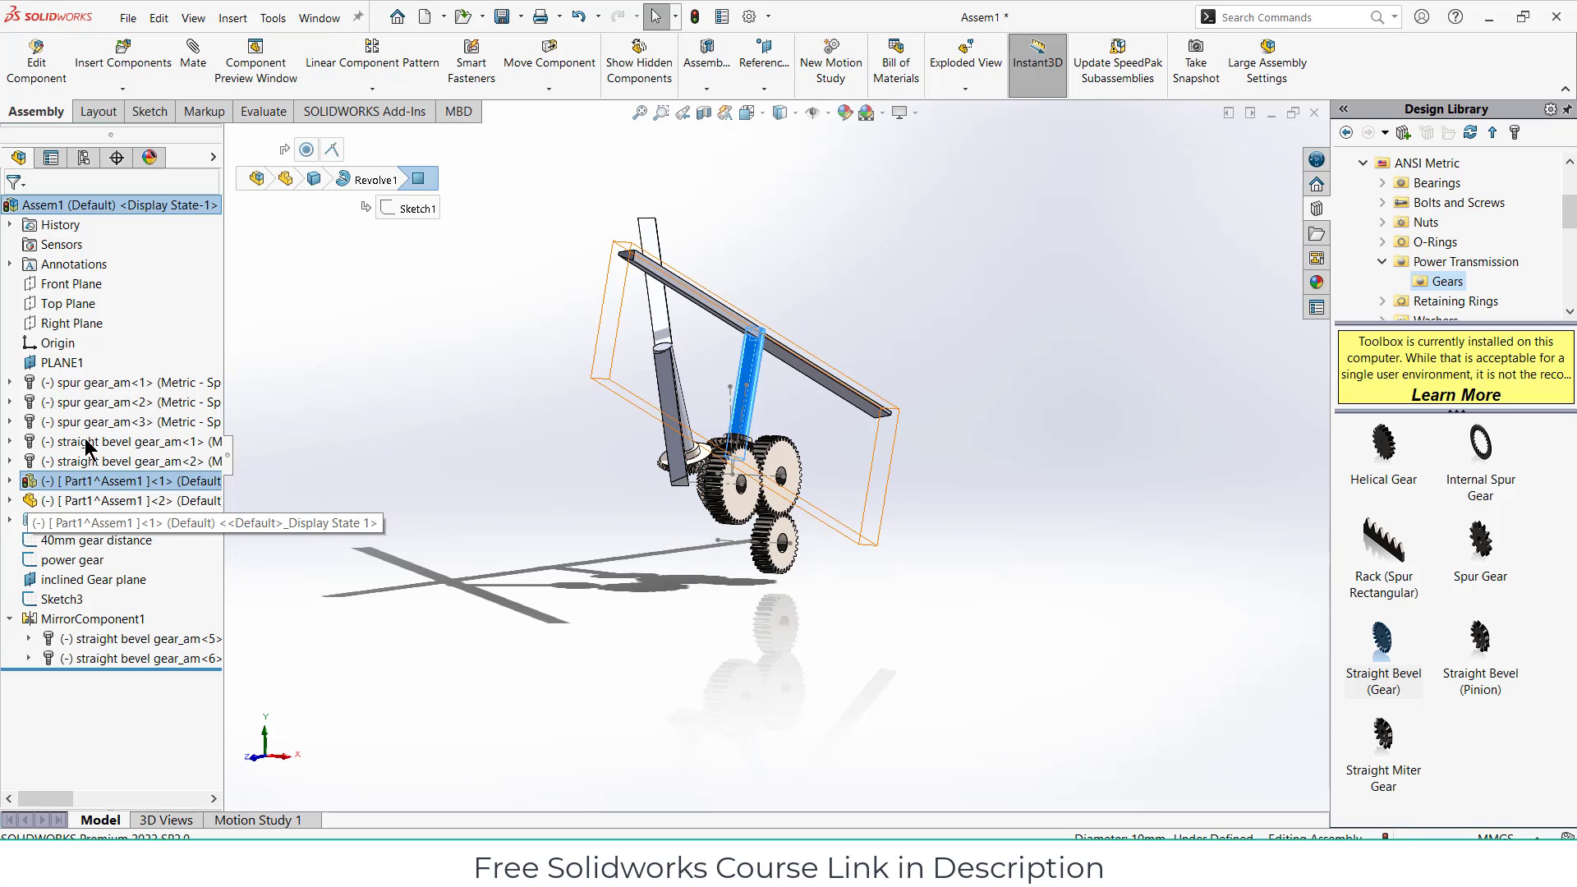
pyautogui.click(695, 18)
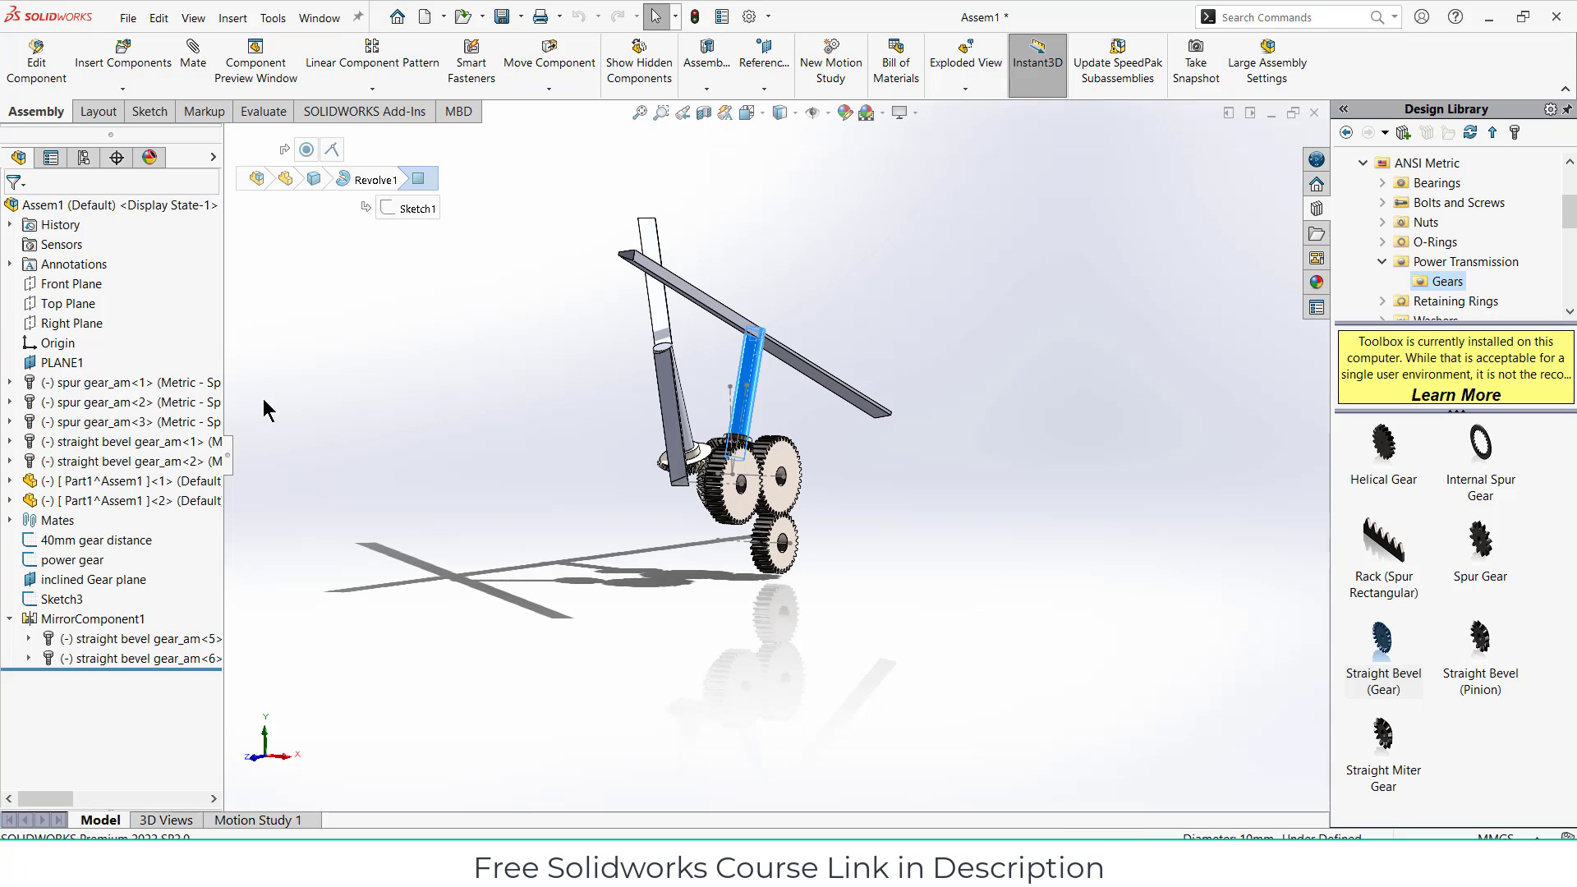
# Step: Rename the bladed shaft part from Part1 to "blades" in the assembly tree
pyautogui.click(124, 462)
pyautogui.click(123, 482)
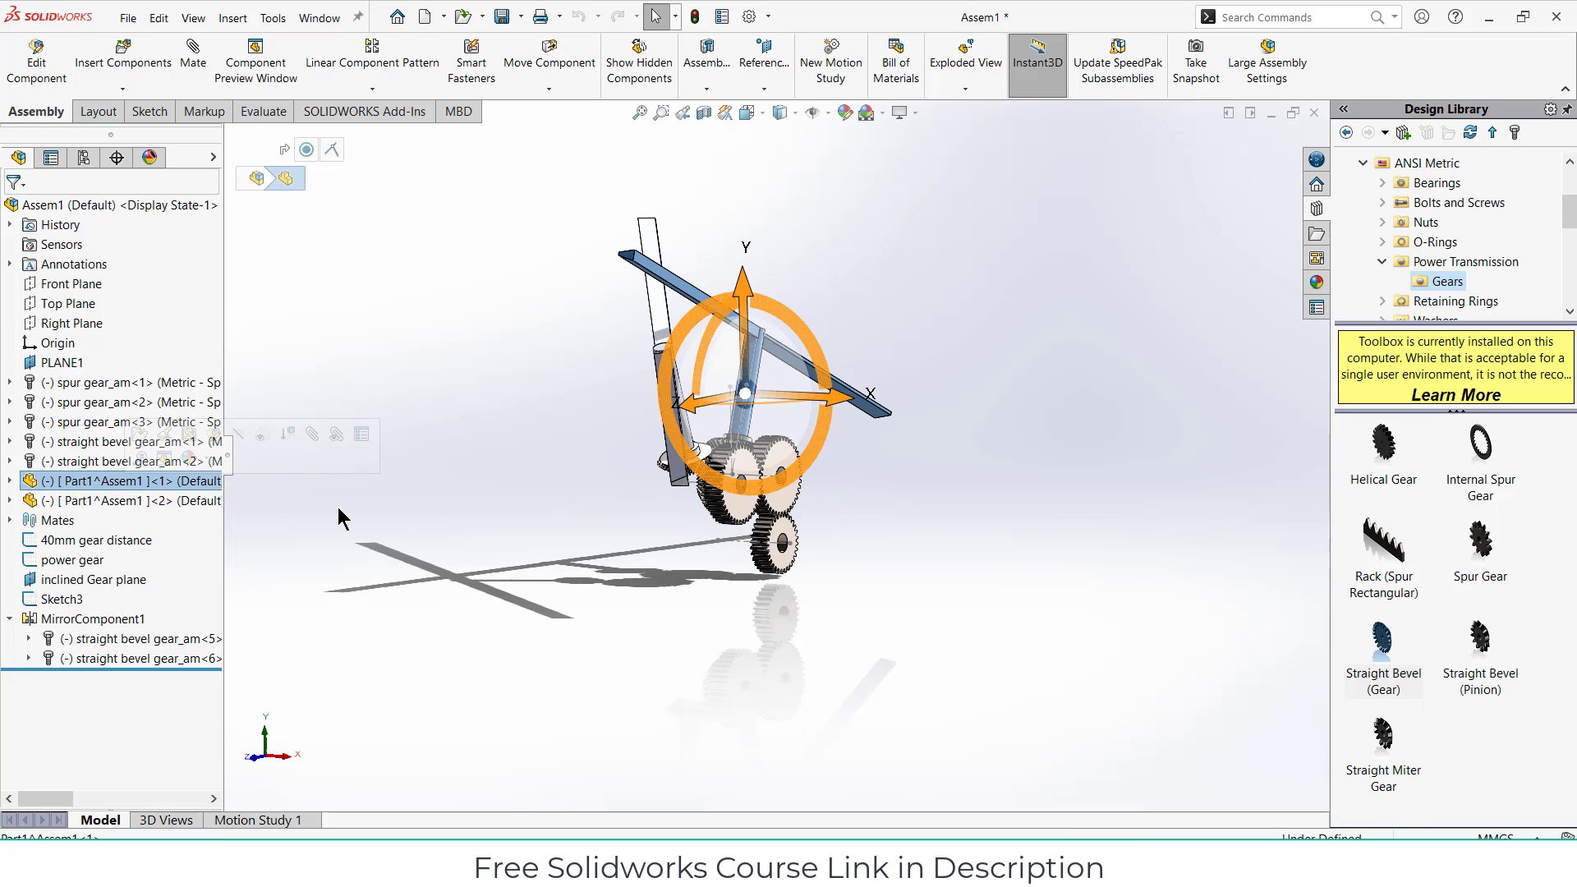
pyautogui.press('F2')
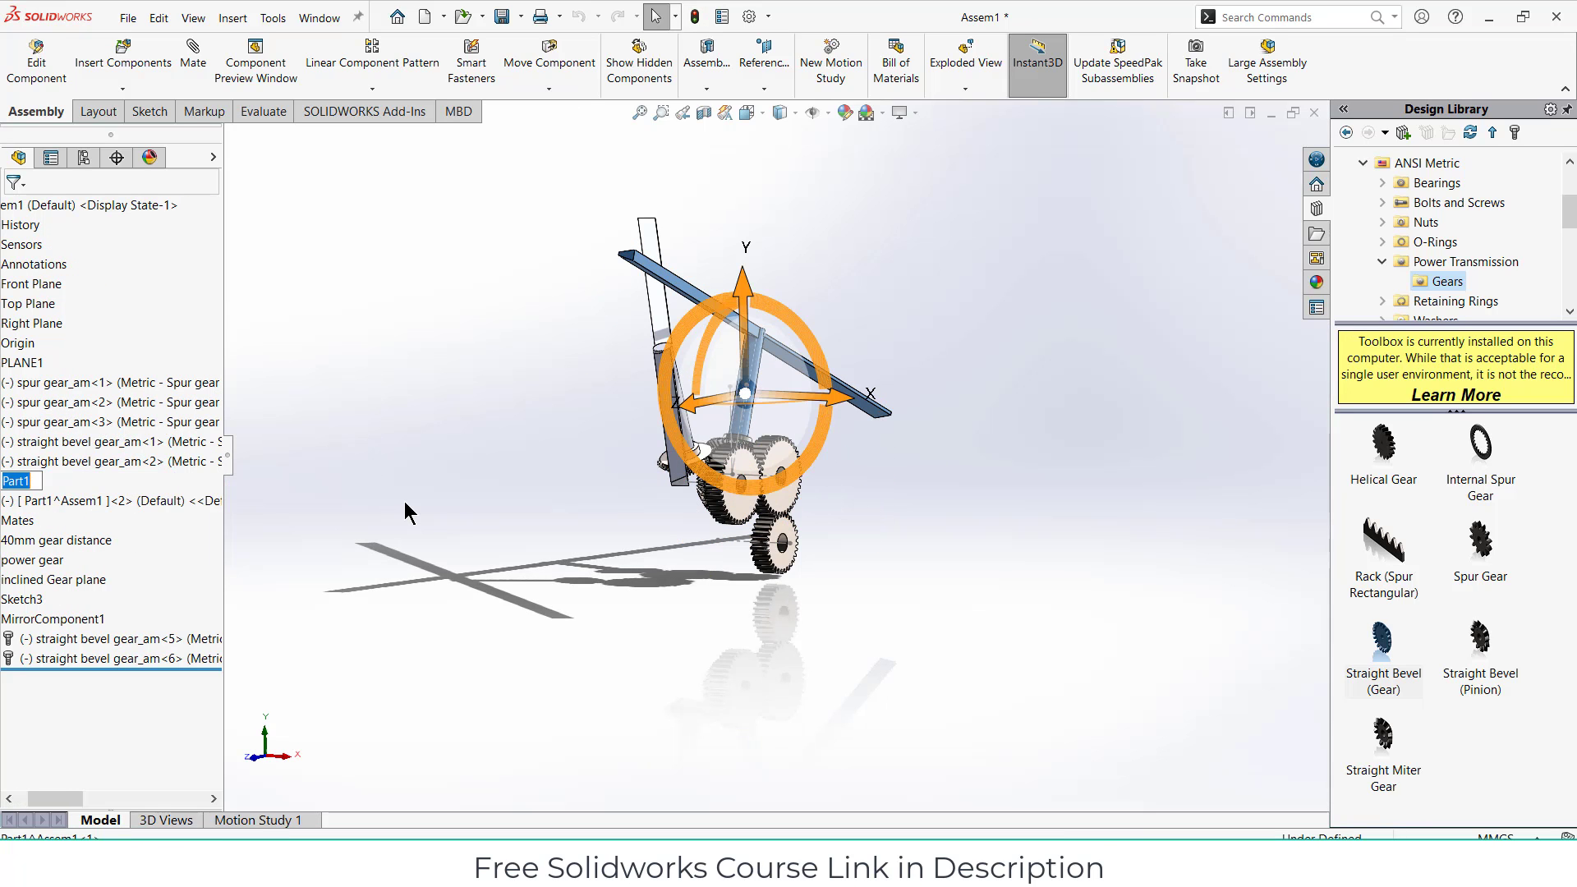
pyautogui.write('blades')
pyautogui.press('Return')
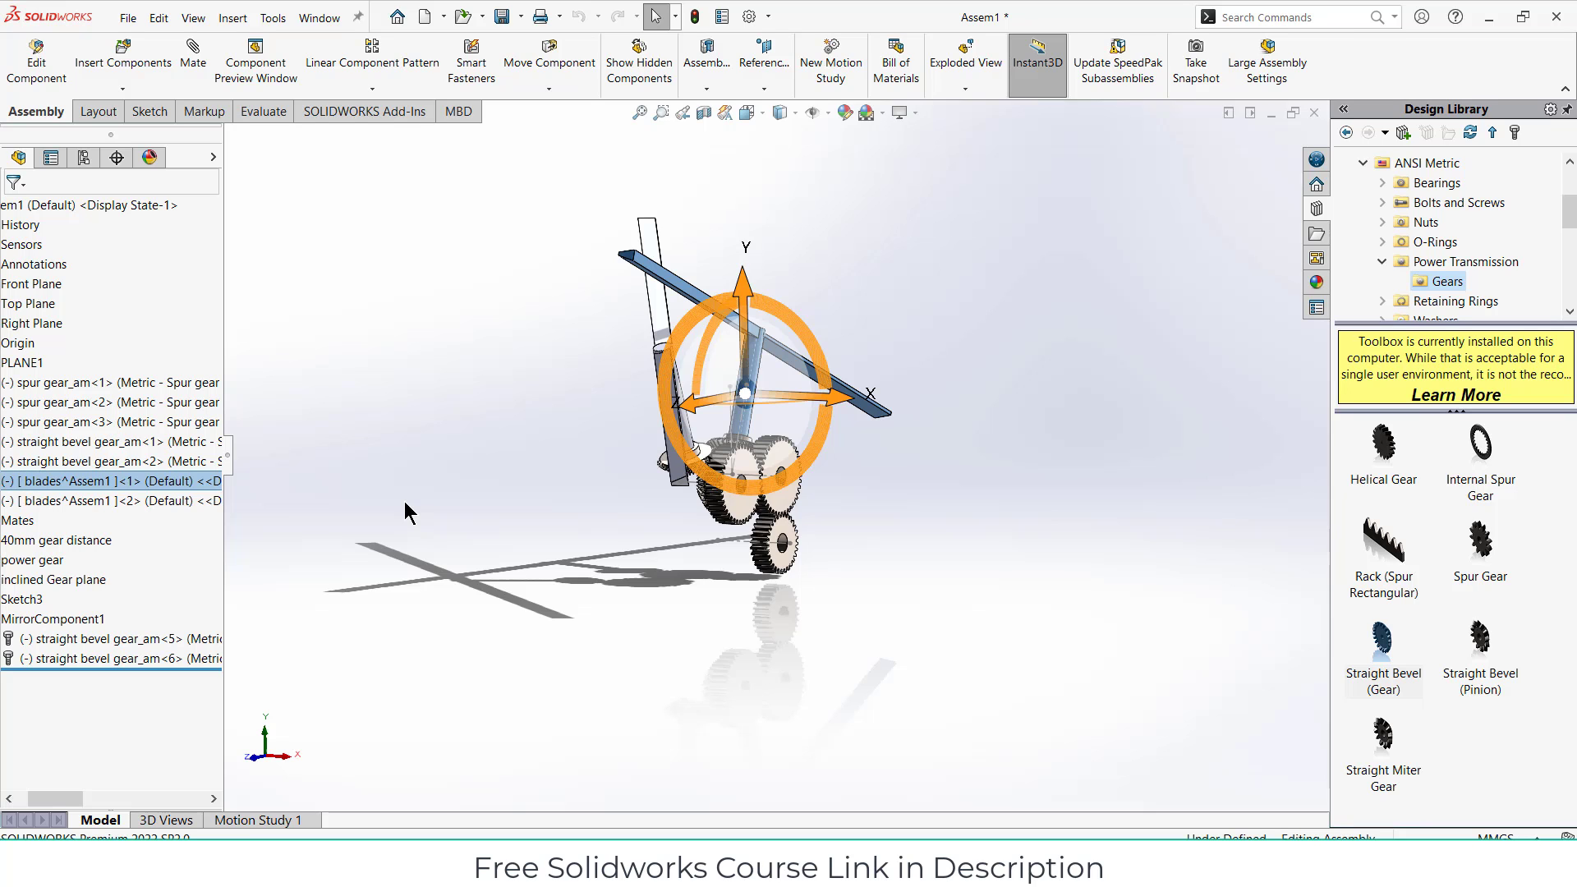
pyautogui.moveTo(77, 798); pyautogui.dragTo(39, 782)
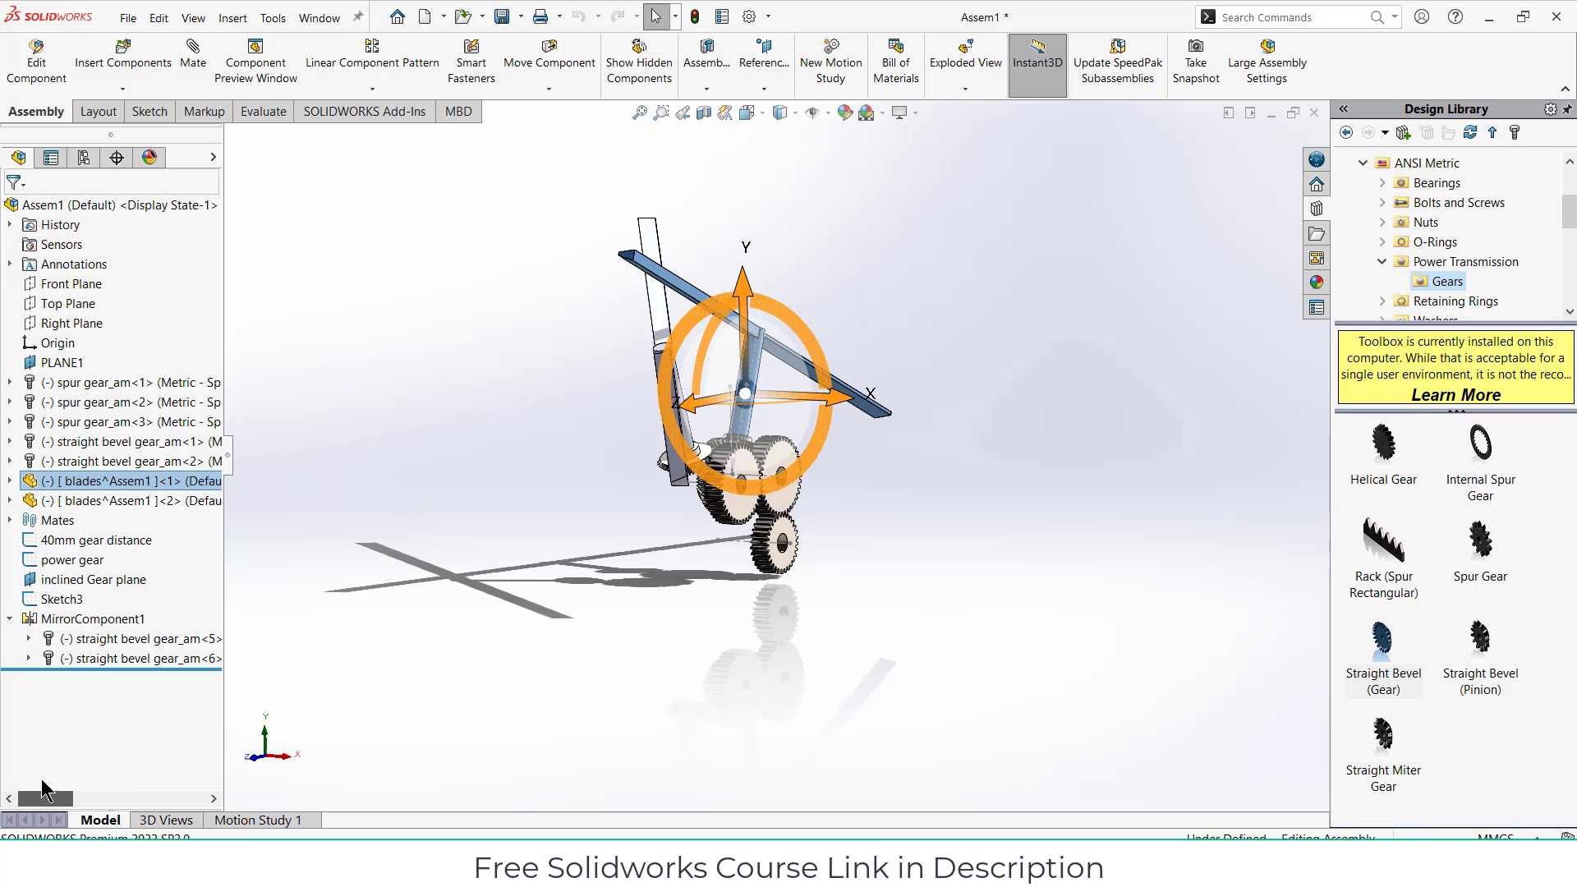
pyautogui.click(579, 594)
pyautogui.moveTo(578, 594); pyautogui.dragTo(632, 456, button='middle')
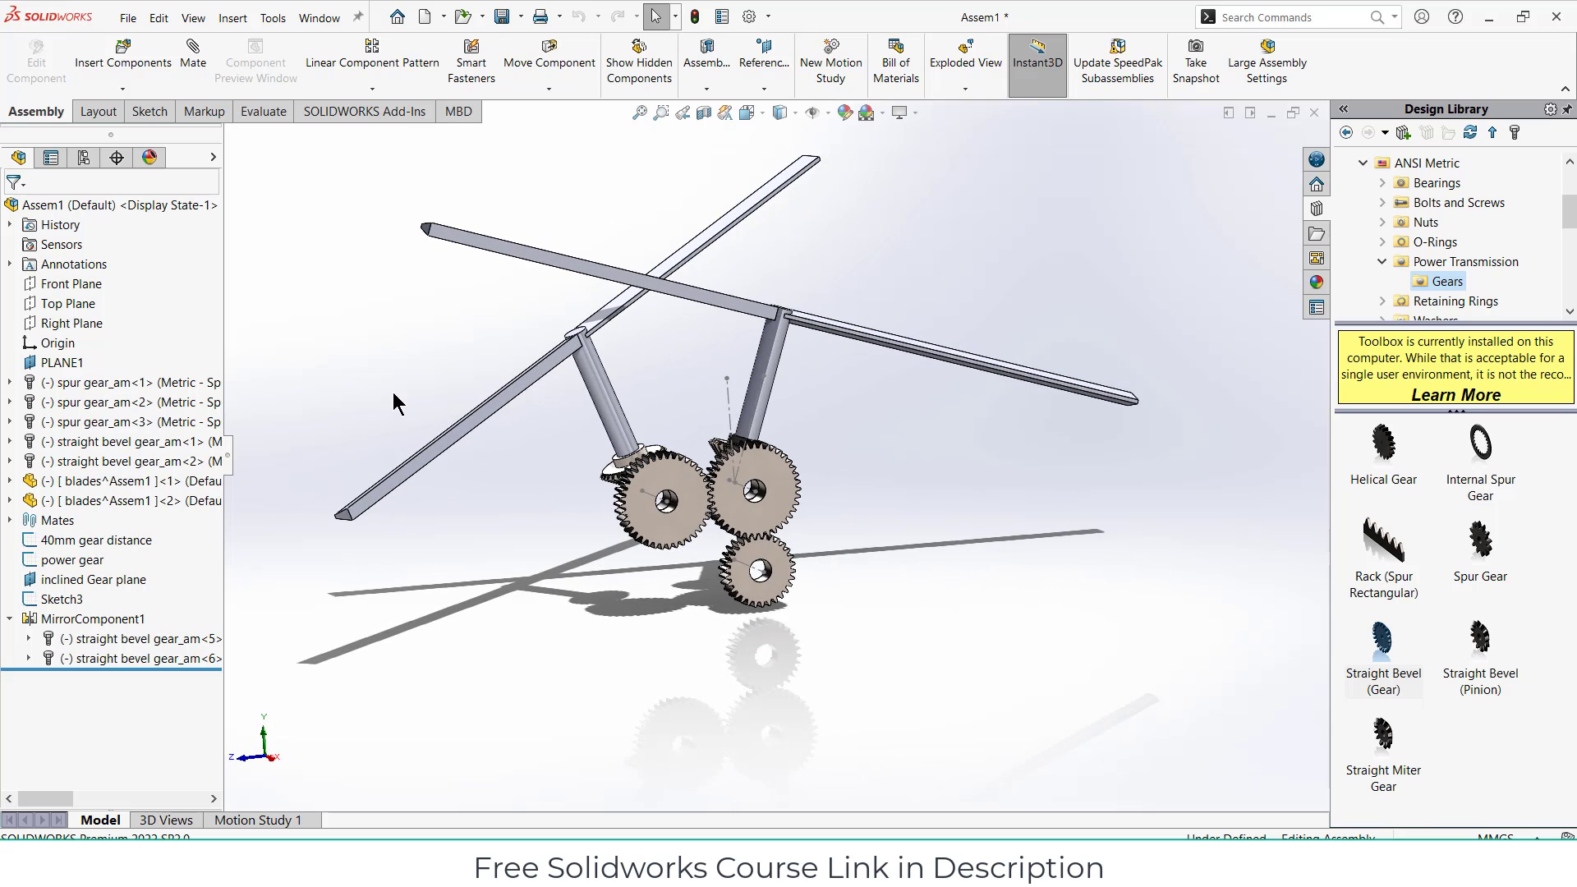
# Step: Insert a new part into the assembly and place it on the Right Plane to open its first sketch
pyautogui.click(122, 88)
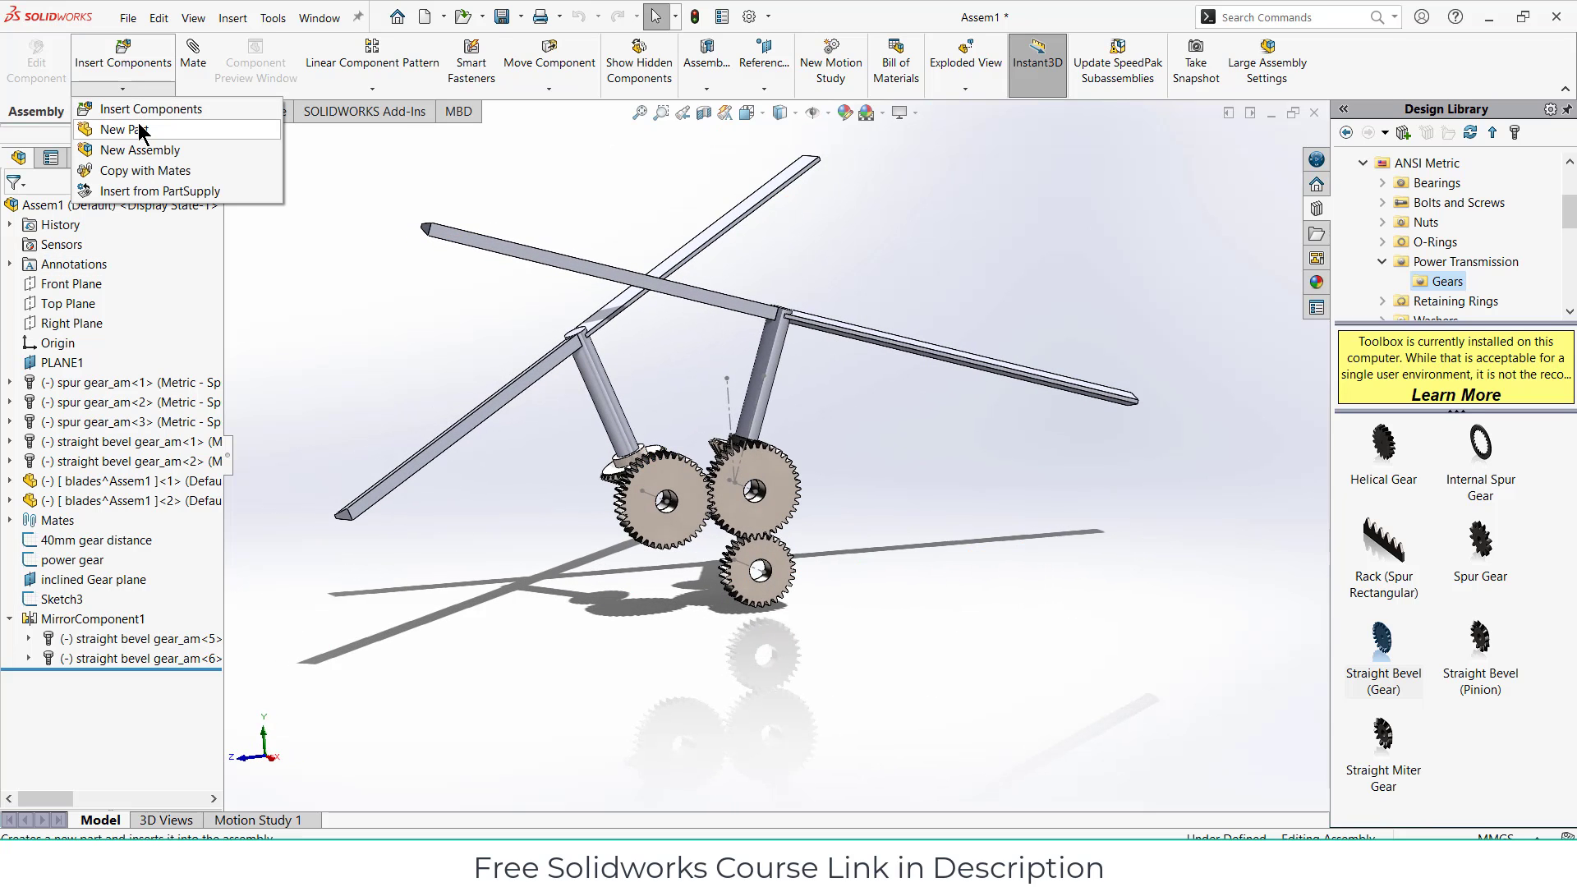
pyautogui.click(123, 130)
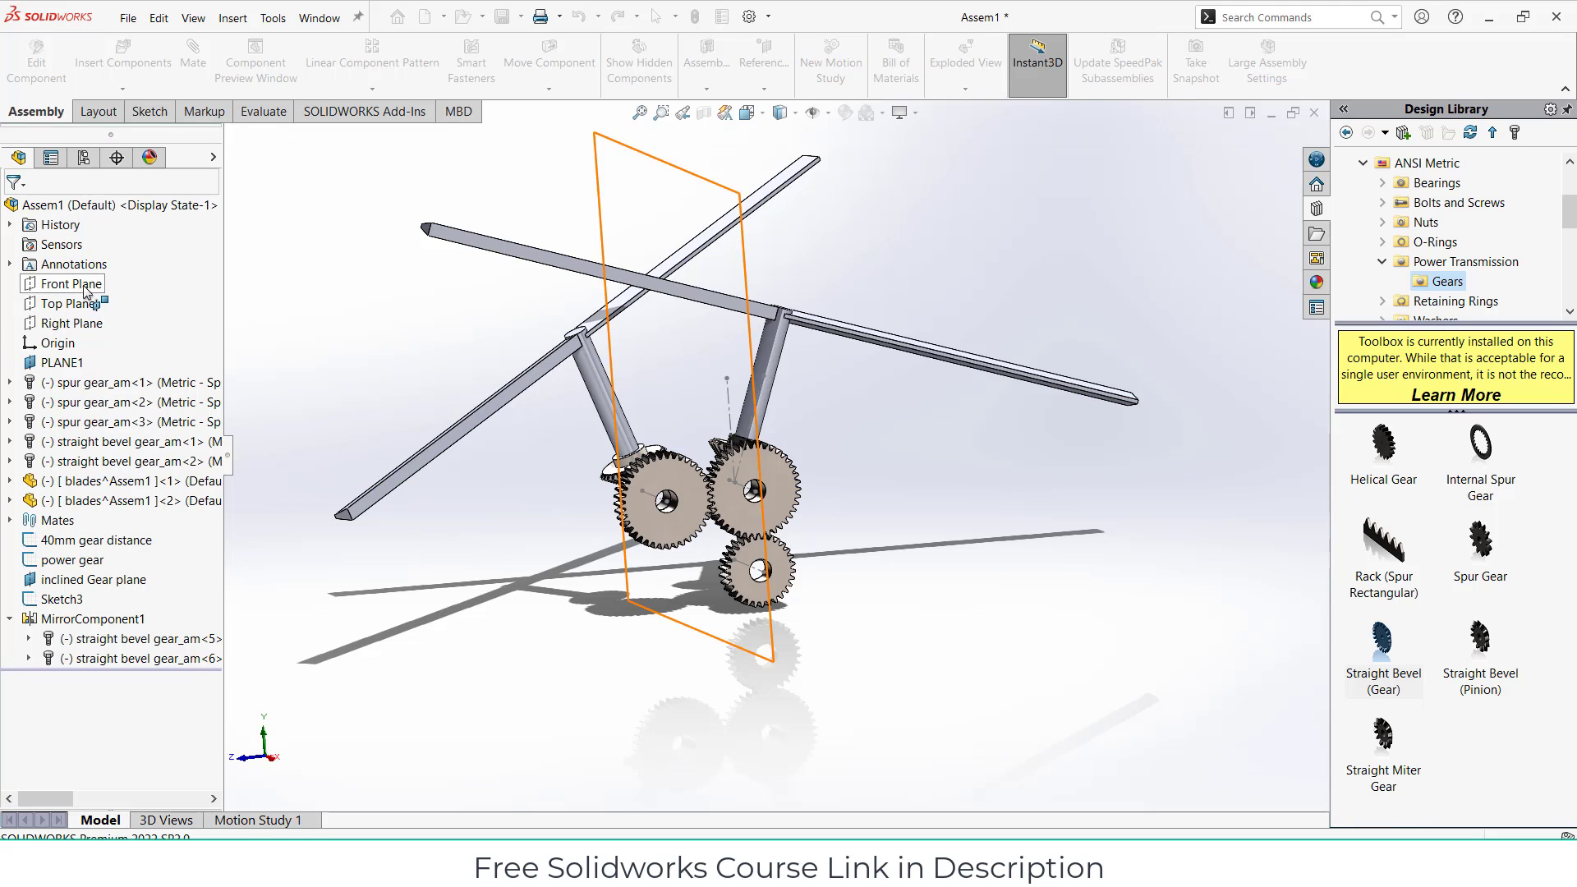
pyautogui.moveTo(564, 465); pyautogui.dragTo(530, 440, button='middle')
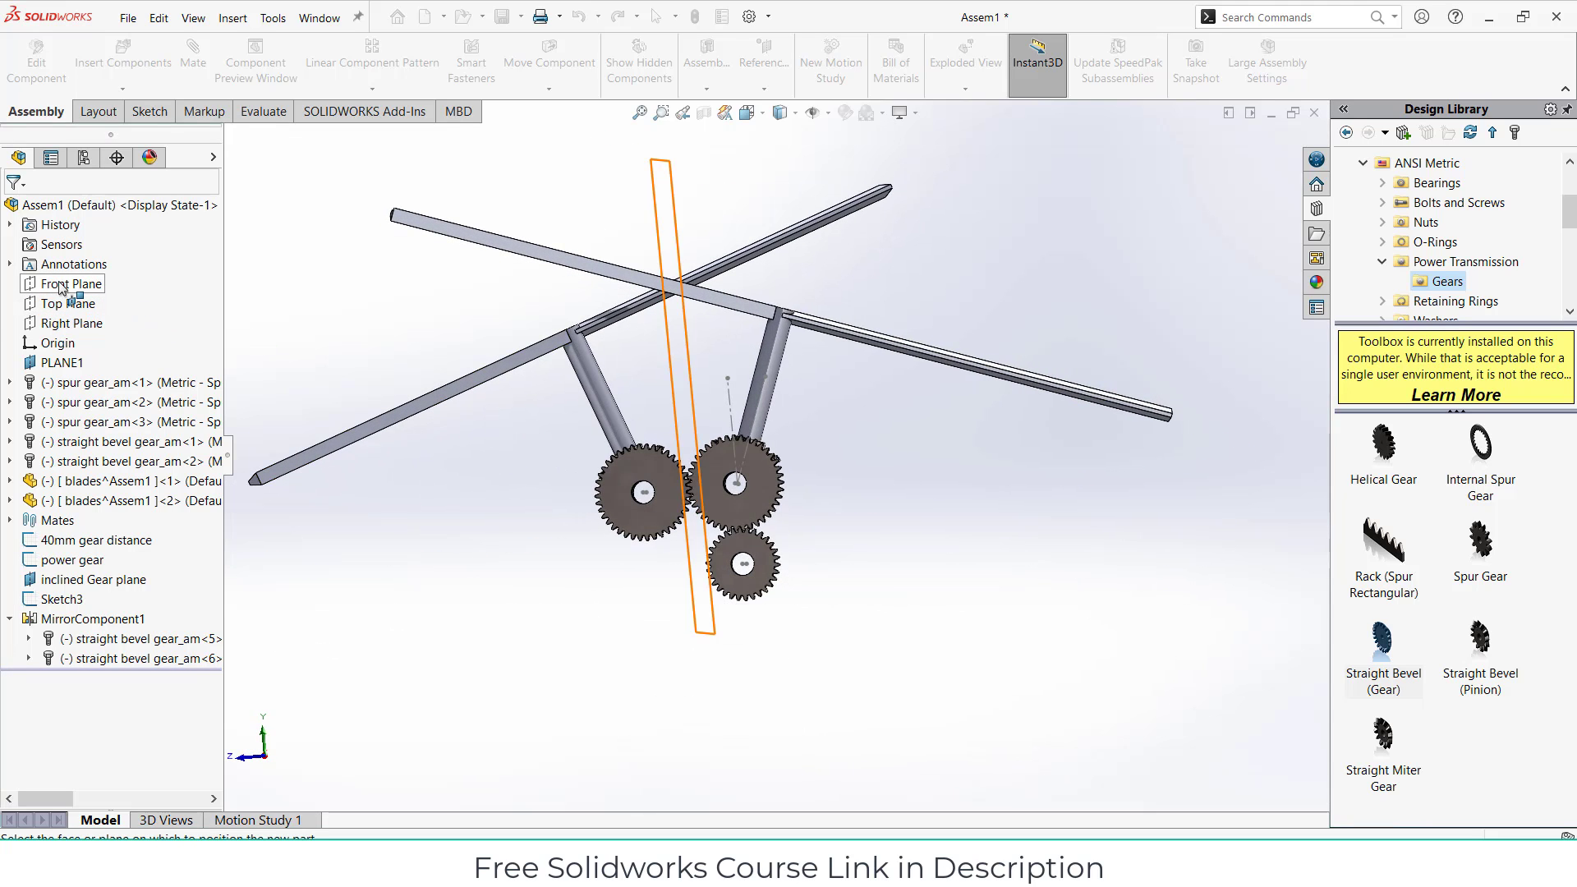
pyautogui.click(68, 326)
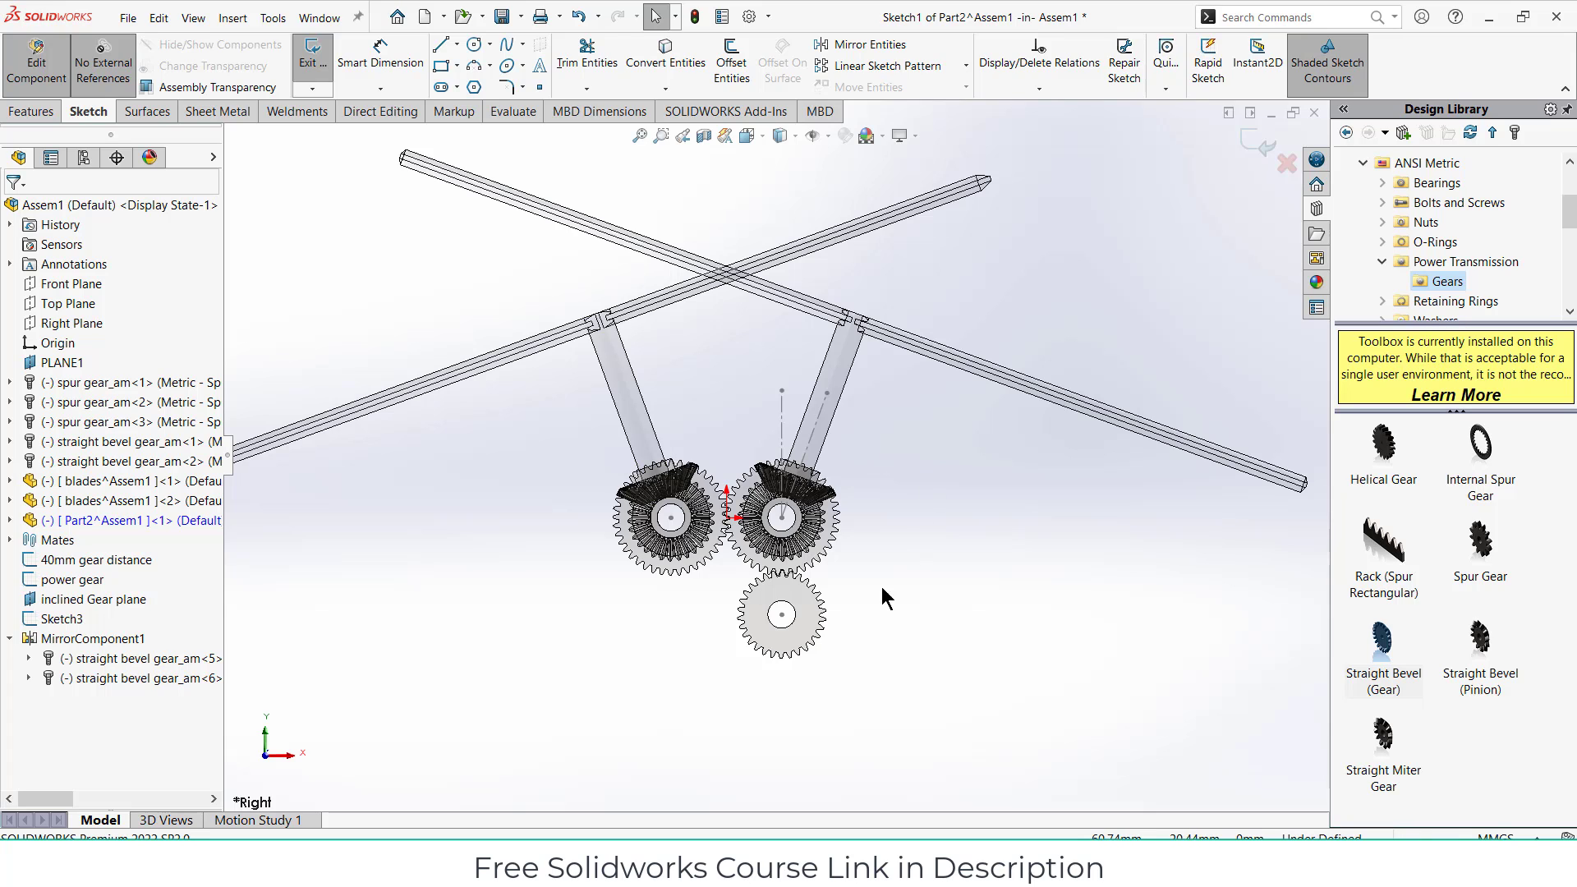
# Step: Sketch a center rectangle about 116 by 115 mm around the three spur gears, centred directly below the part origin
pyautogui.click(457, 66)
pyautogui.click(486, 109)
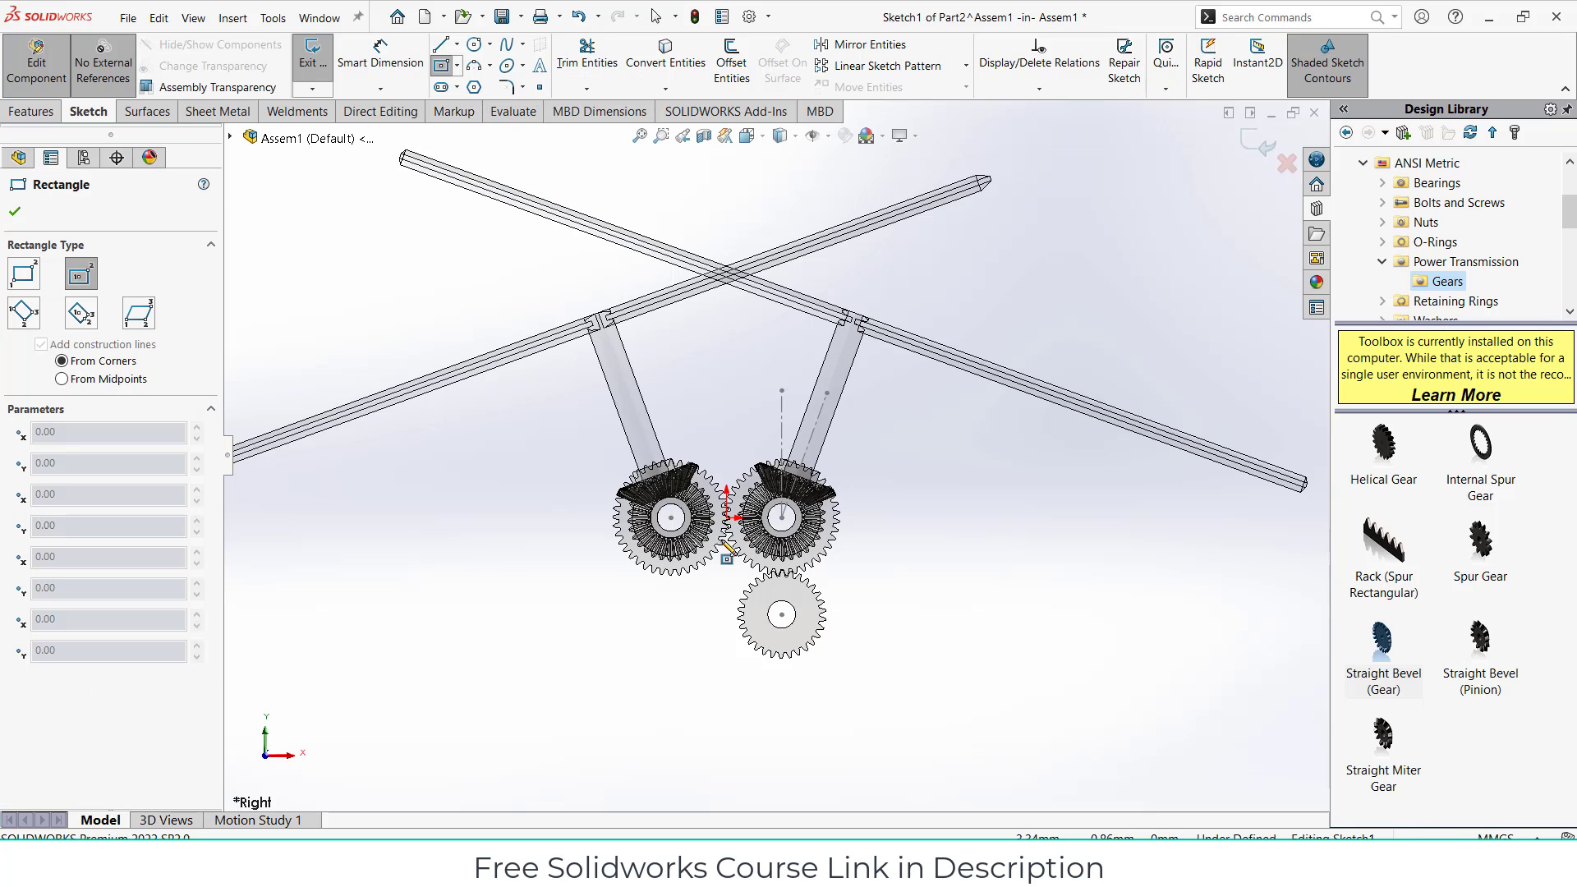
pyautogui.click(727, 592)
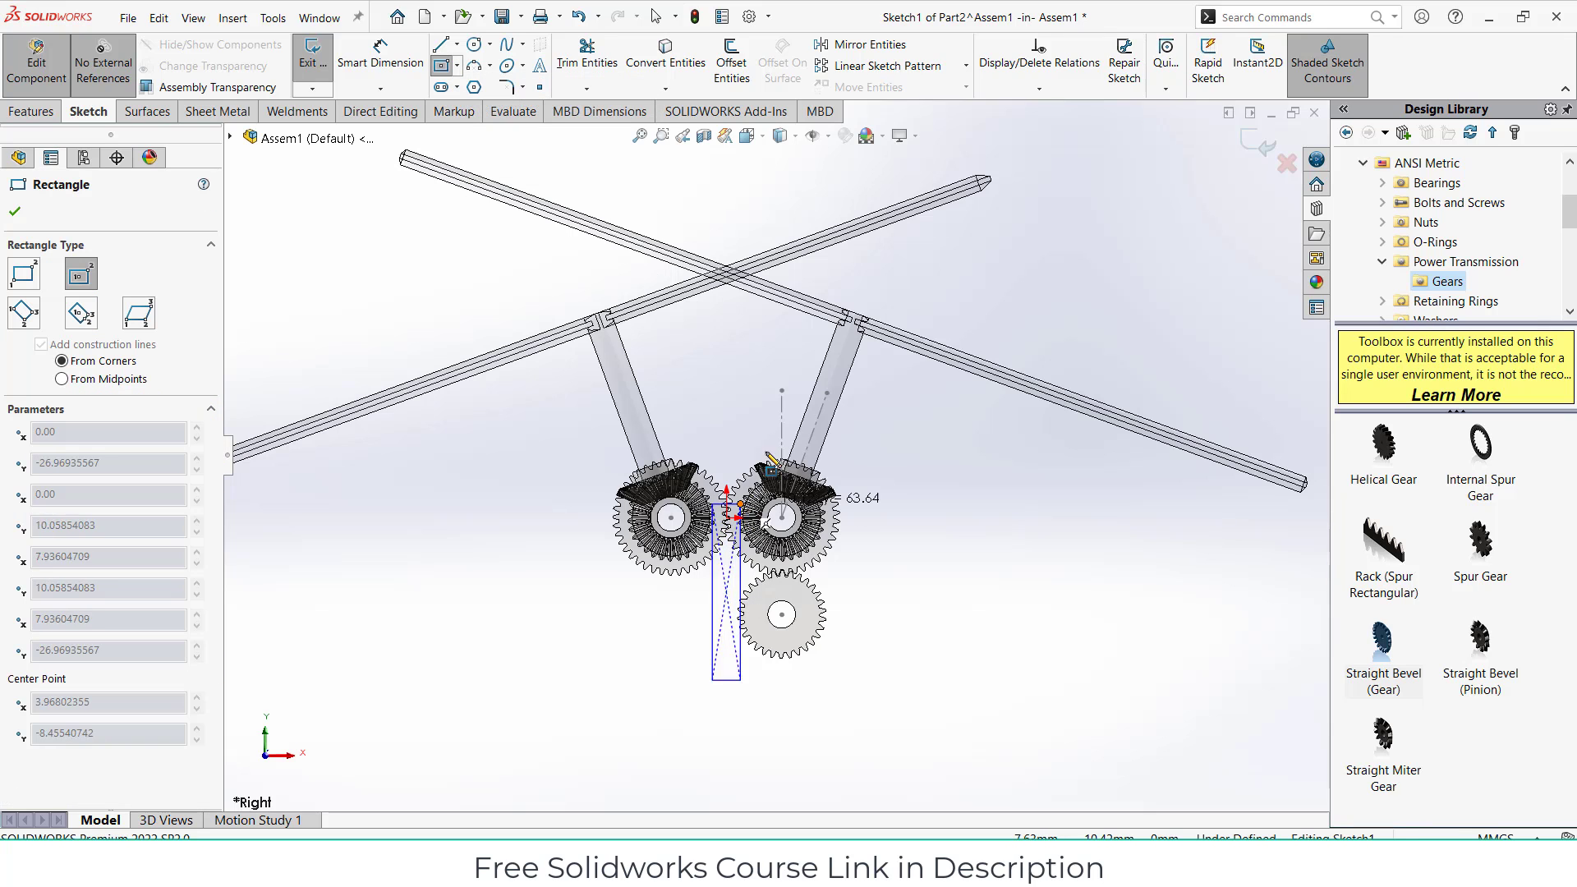
pyautogui.click(889, 433)
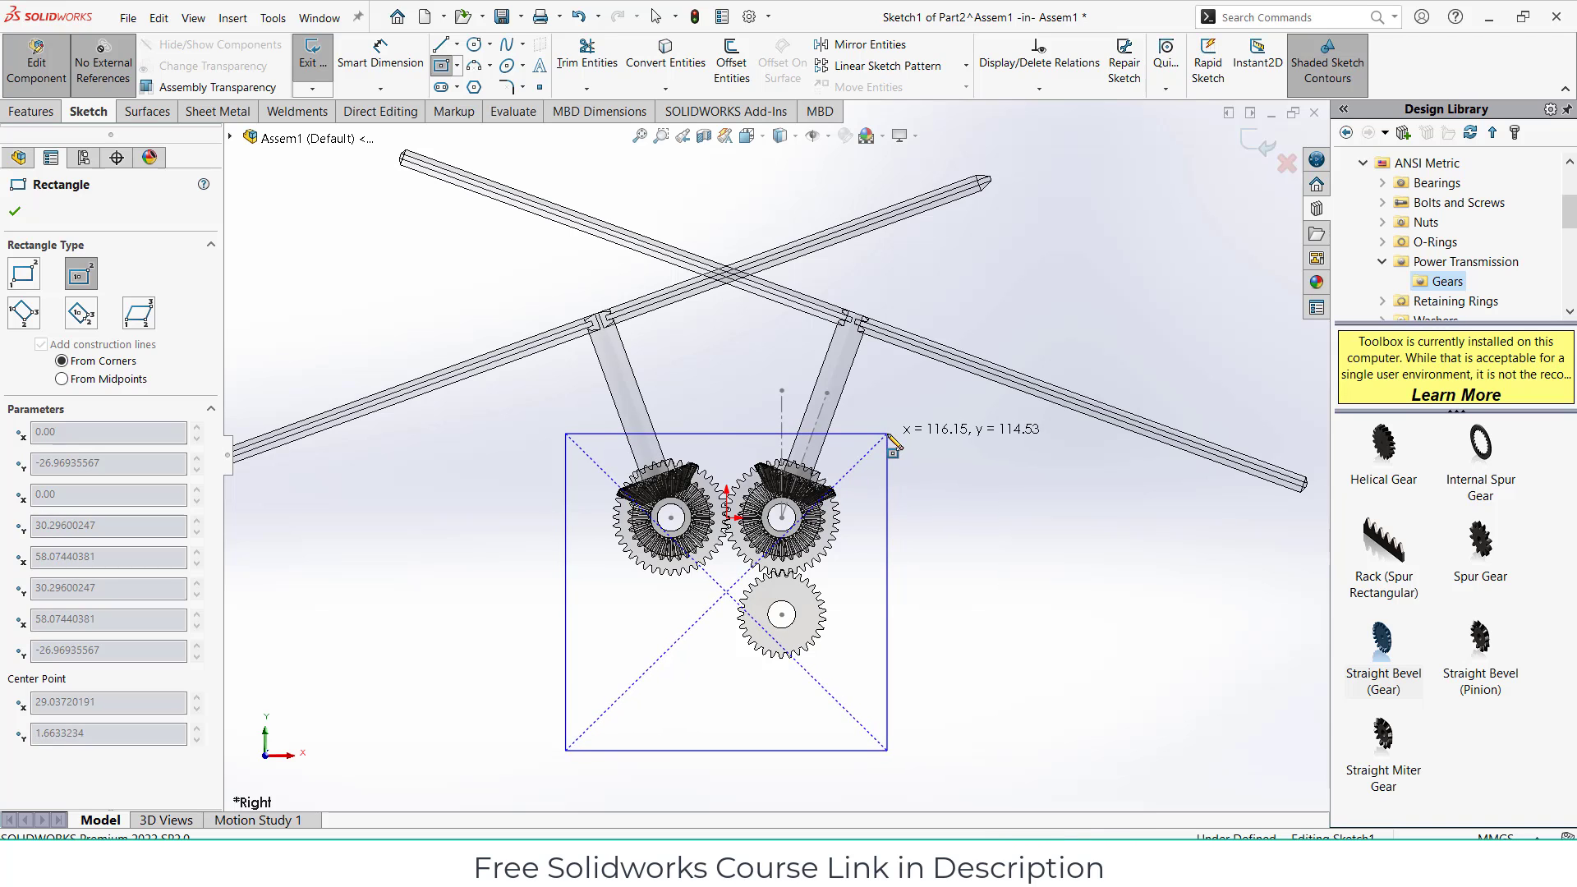
# Step: Dimension the vertical distance between the part origin and the rectangle's centre point to 20 mm
pyautogui.click(380, 54)
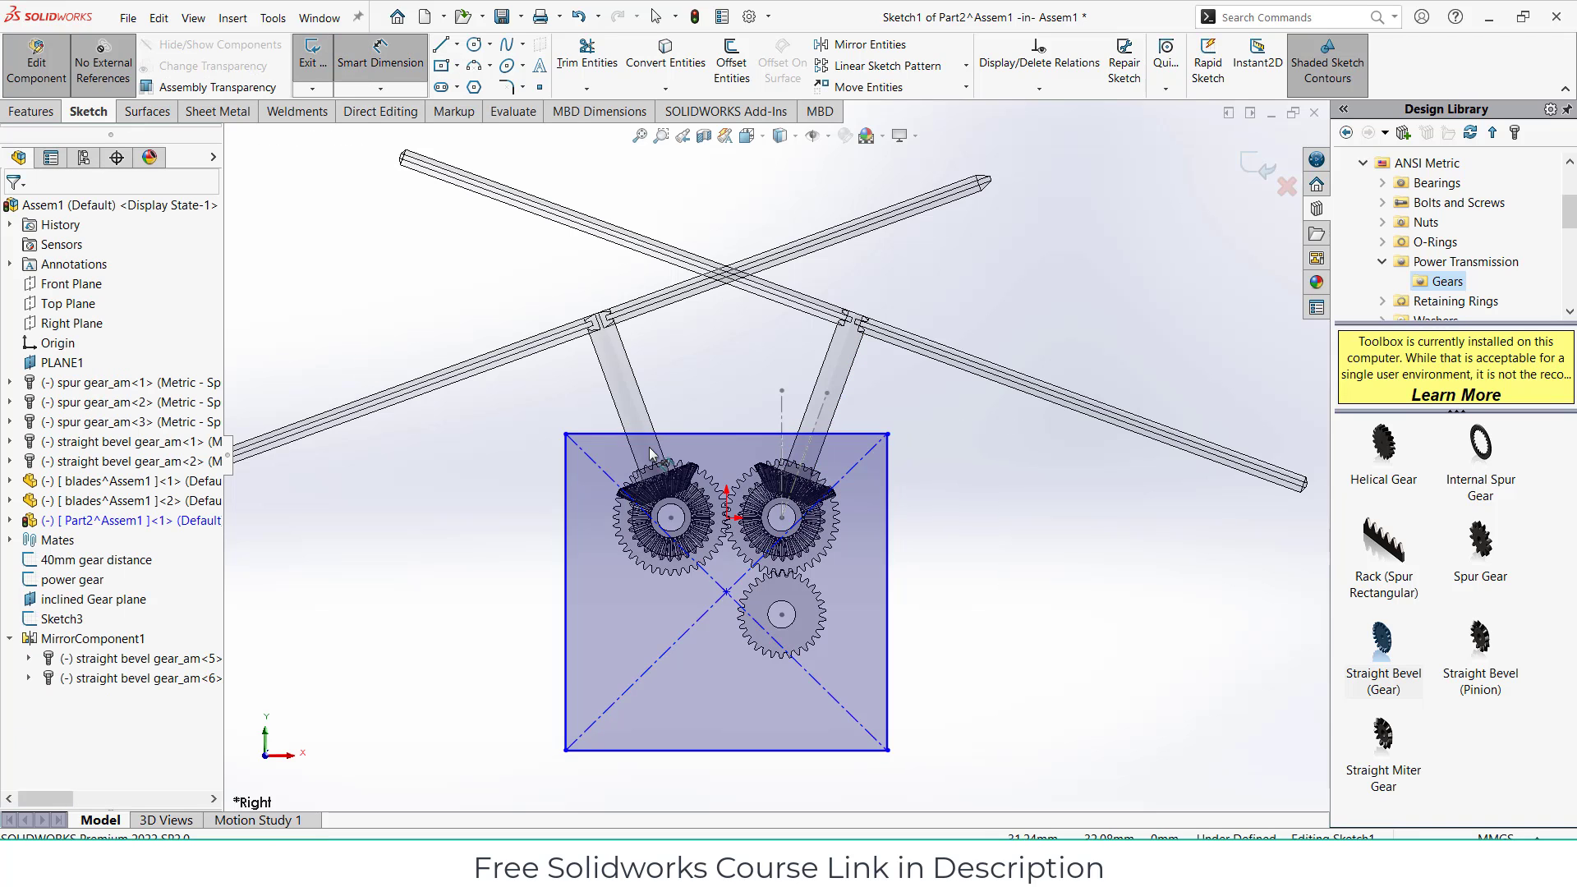
pyautogui.scroll(-3, 723, 558)
pyautogui.click(750, 466)
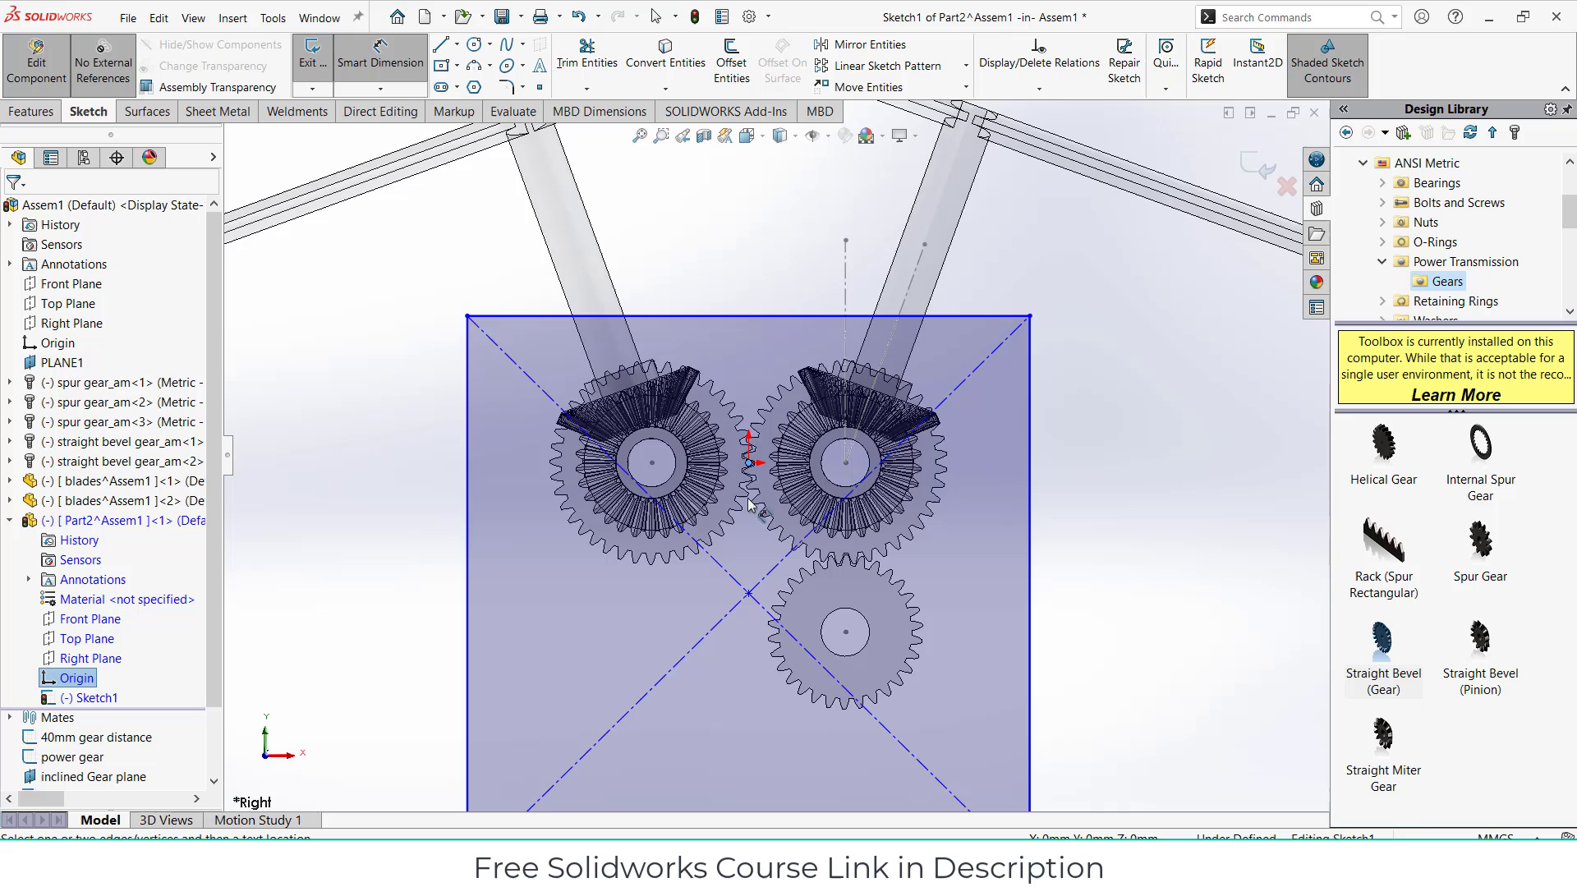
pyautogui.click(750, 593)
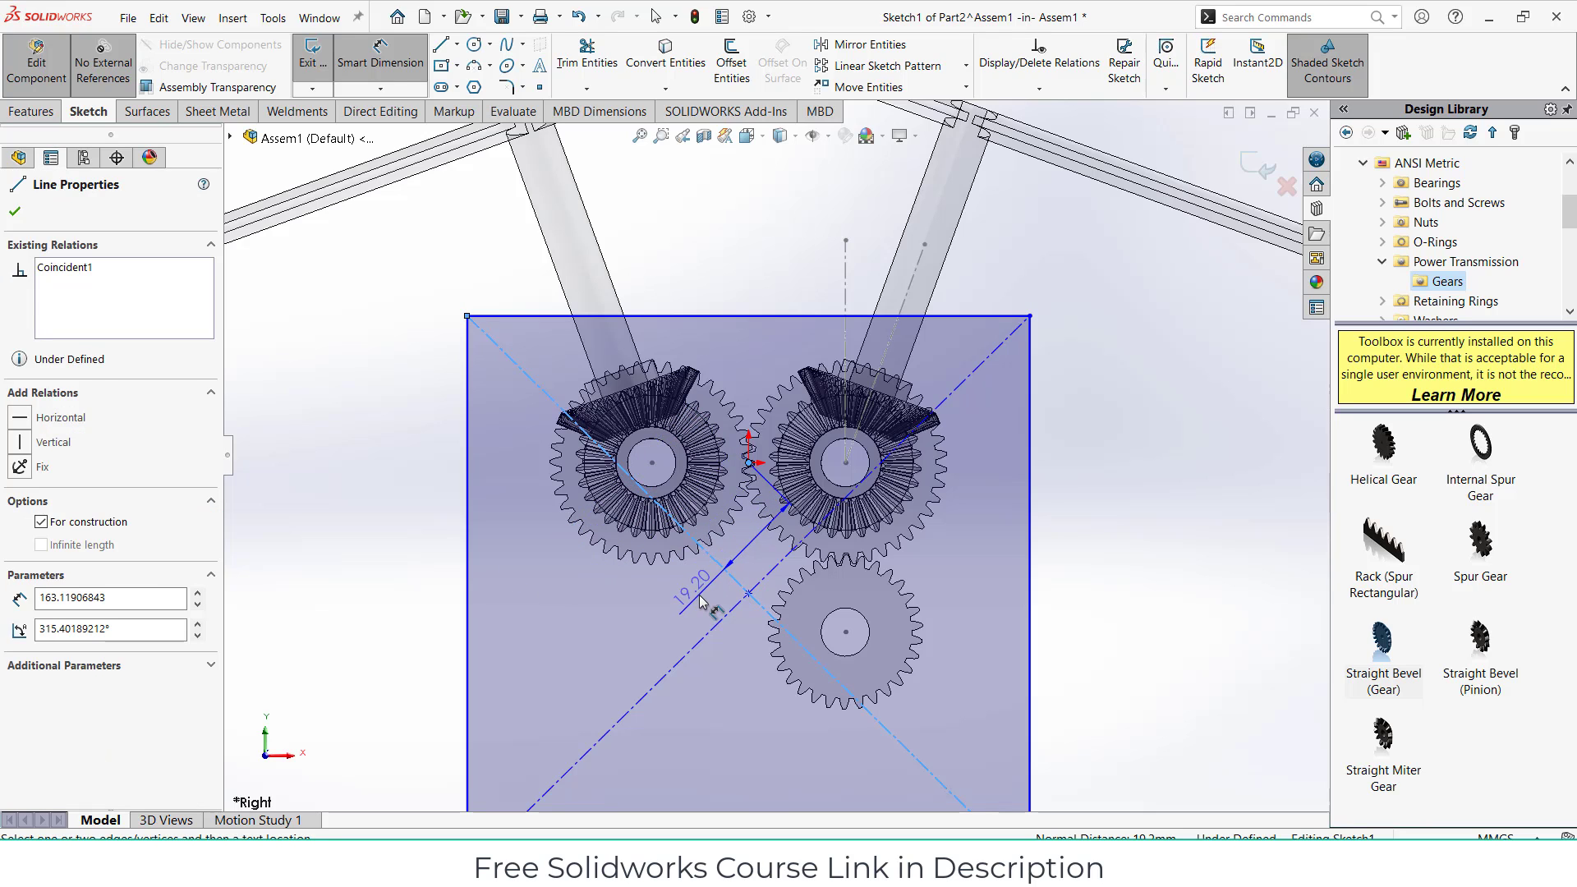
pyautogui.press('Escape')
pyautogui.click(749, 595)
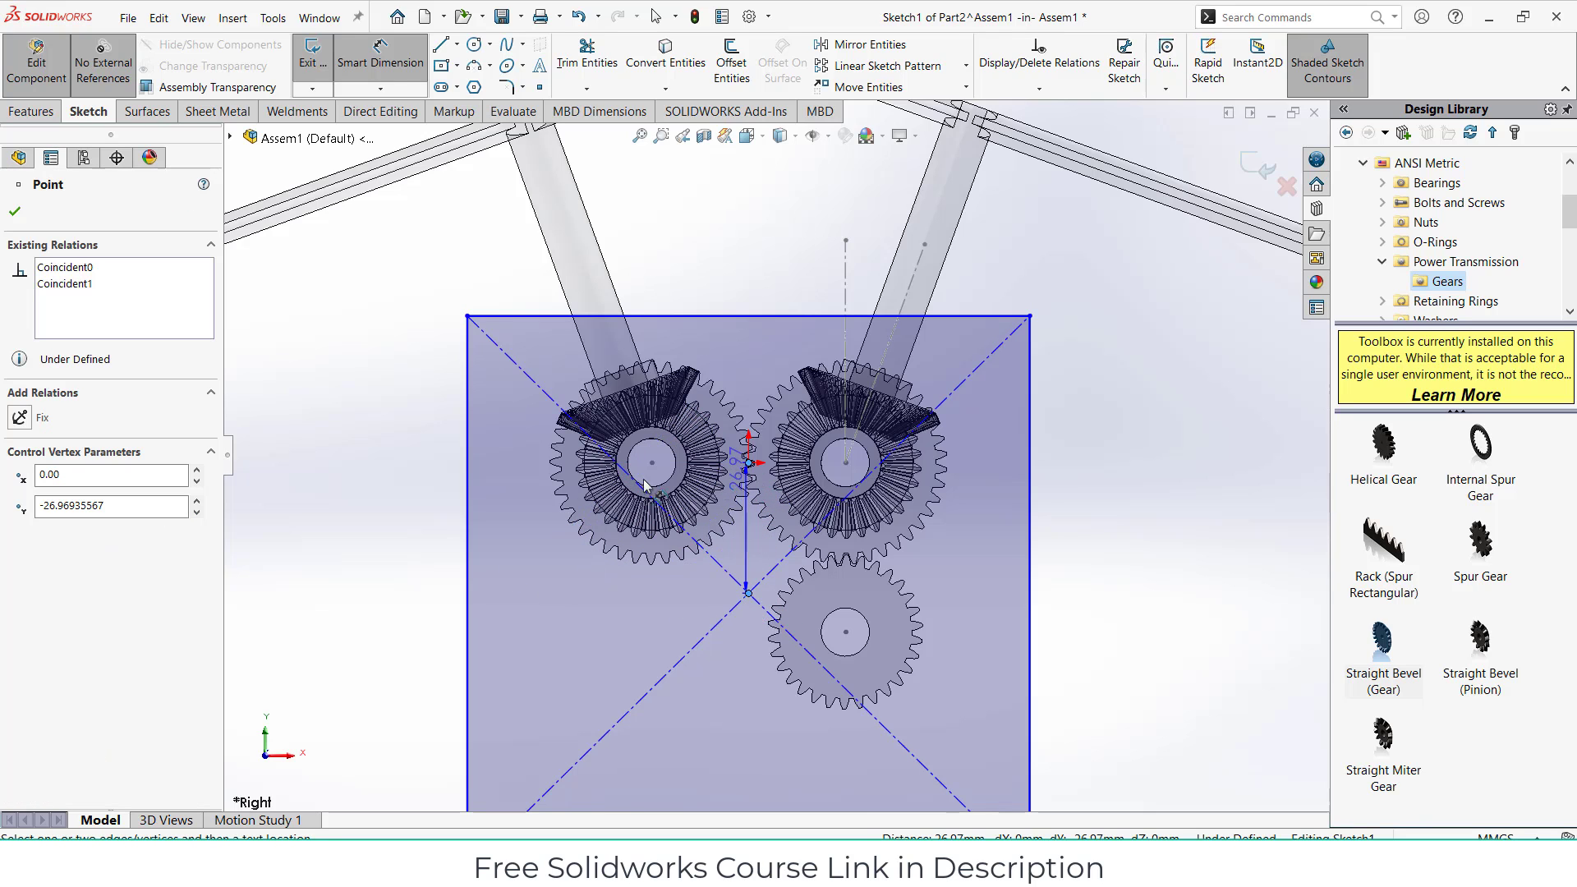
pyautogui.click(329, 526)
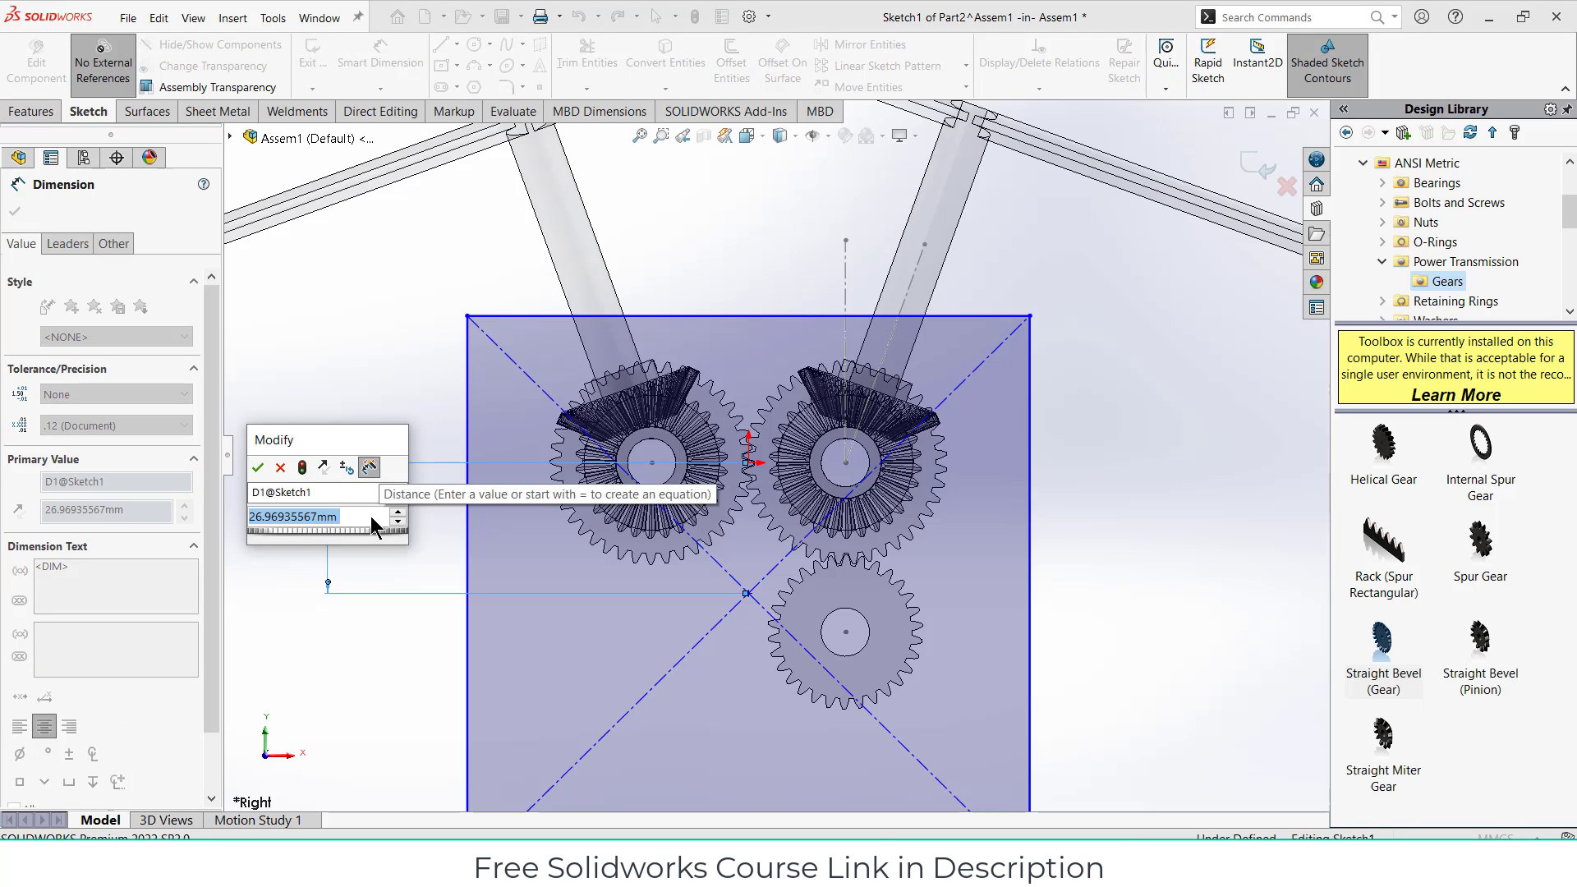
pyautogui.write('20')
pyautogui.press('Return')
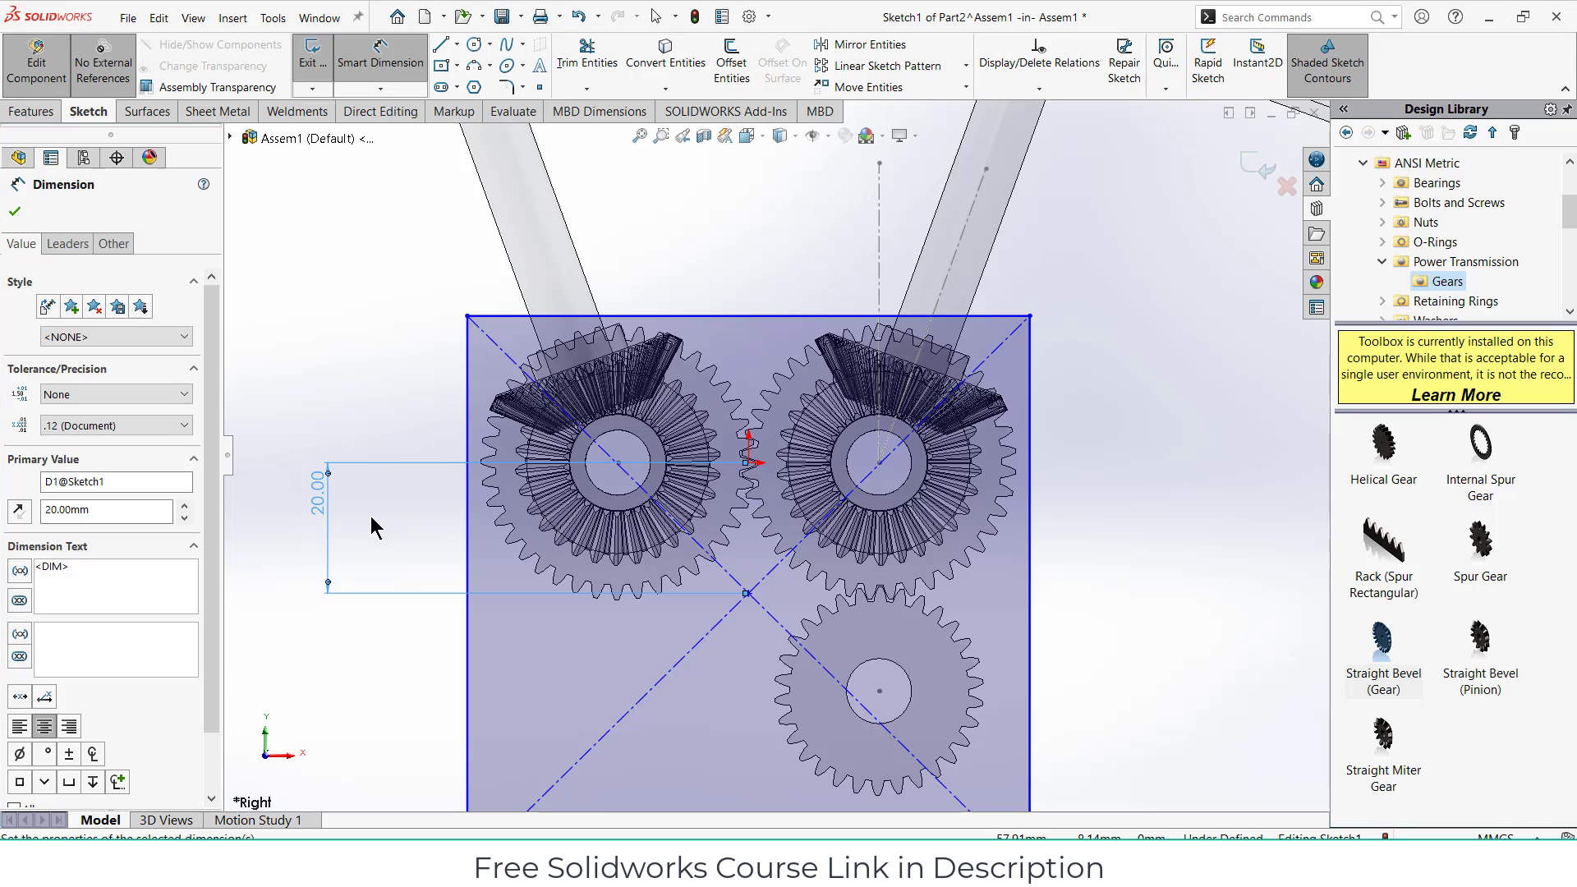
# Step: Dimension the rectangle's height and width to 90 mm each
pyautogui.scroll(2, 774, 455)
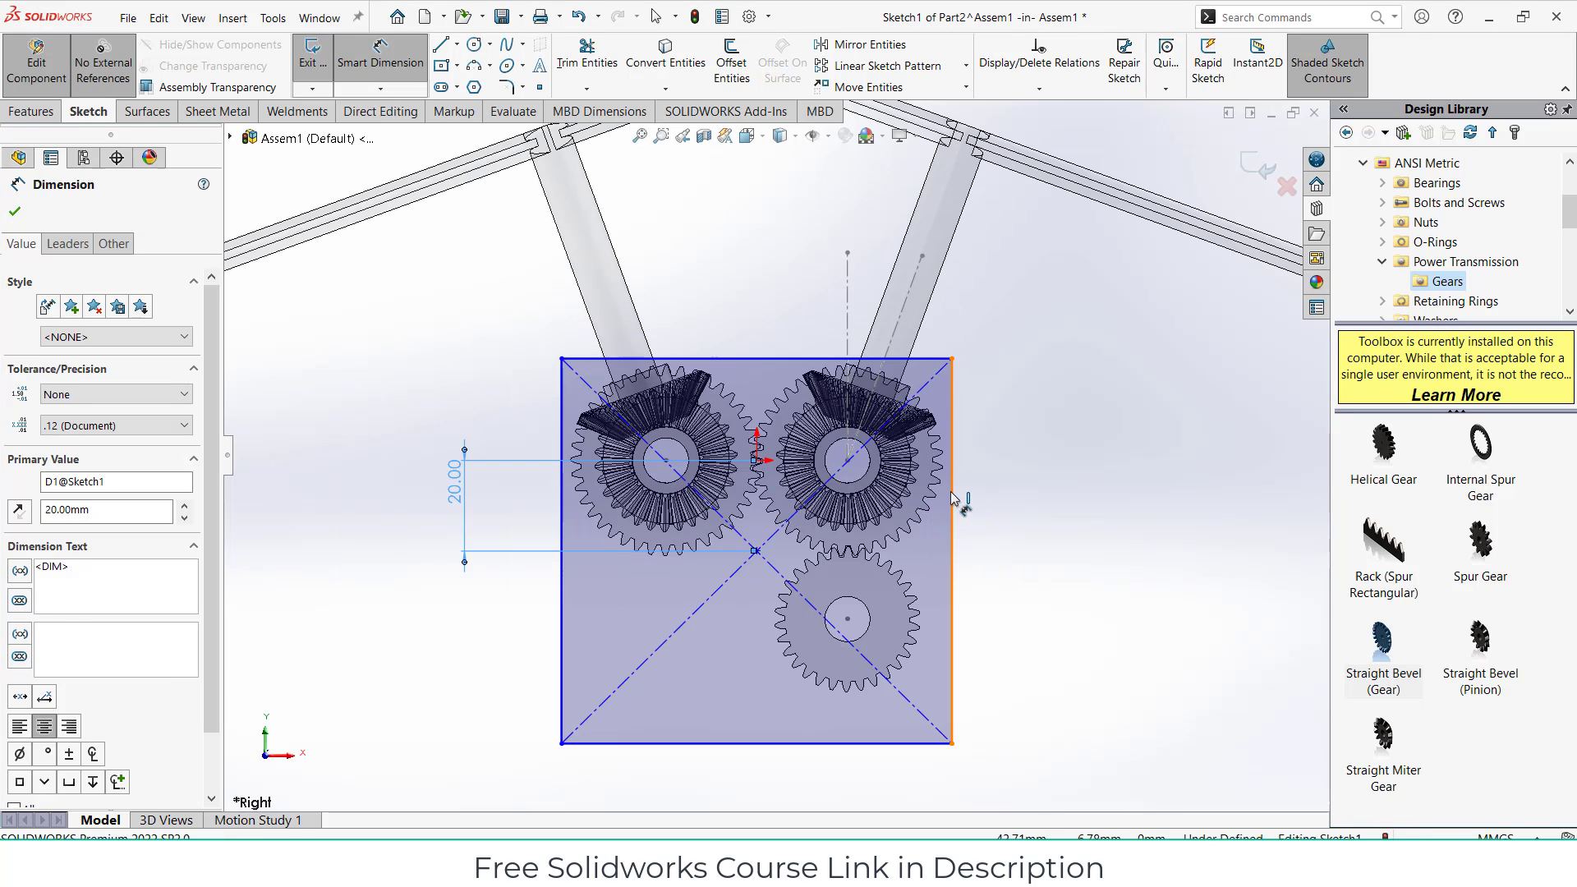
pyautogui.click(953, 498)
pyautogui.click(1040, 498)
pyautogui.write('90')
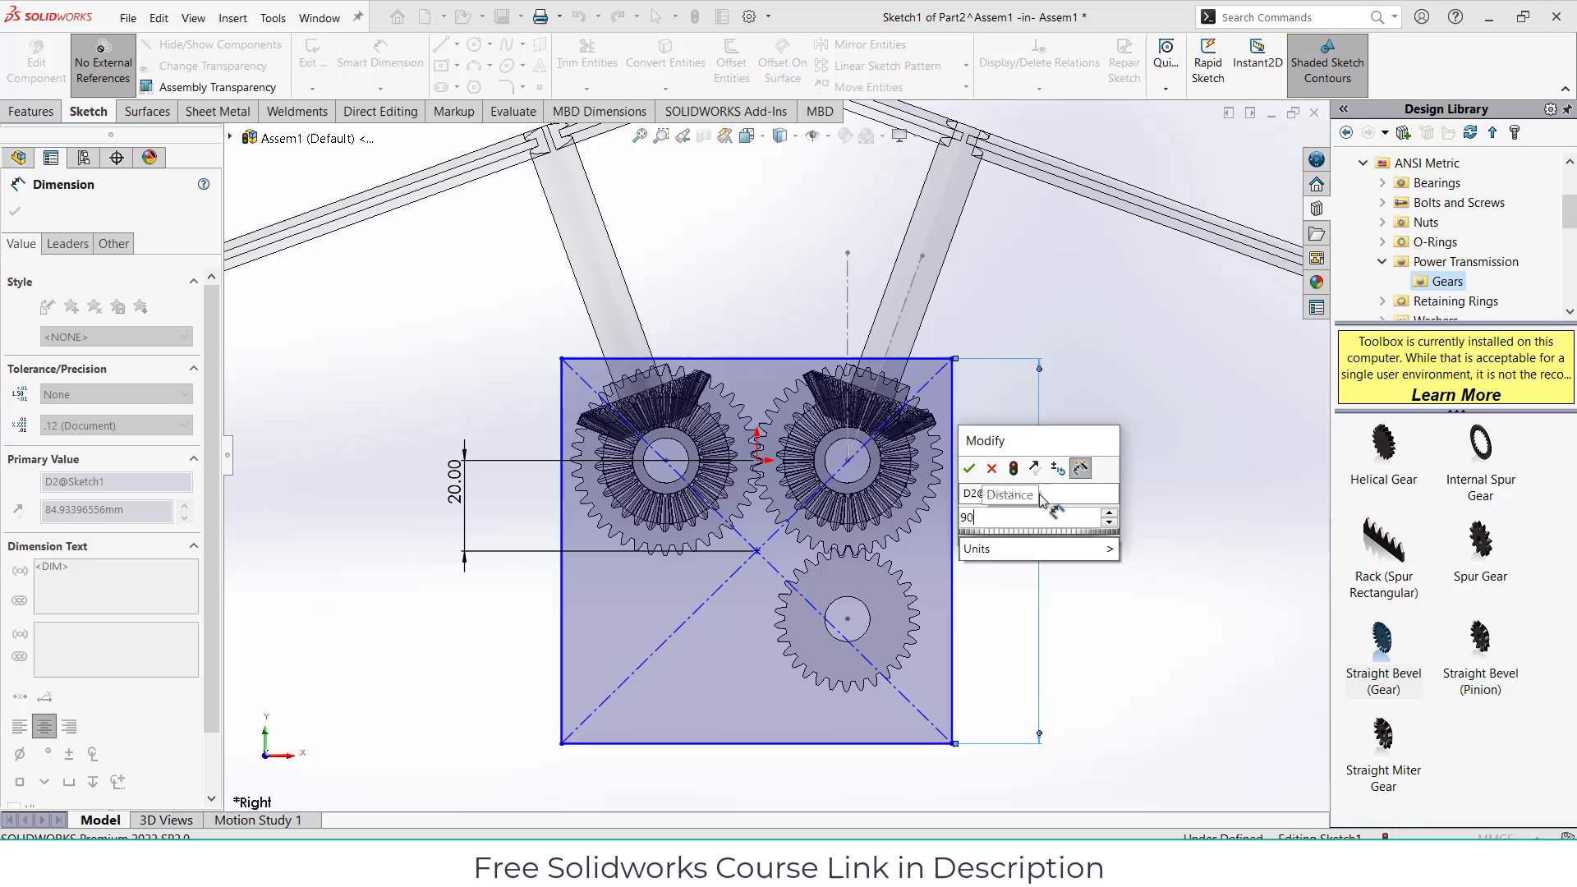
pyautogui.press('Return')
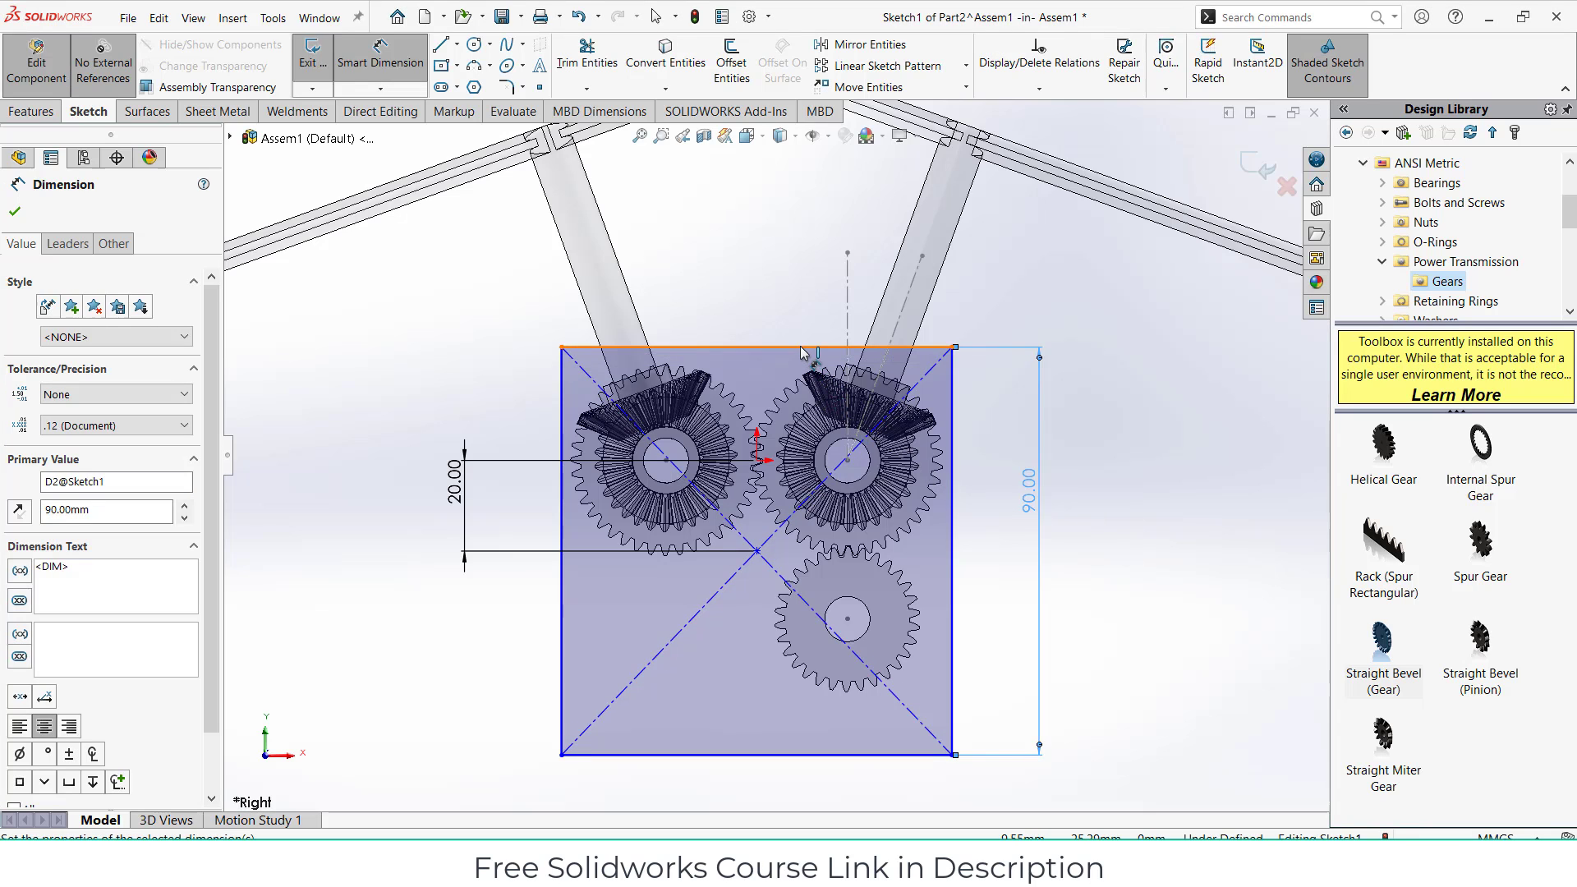
pyautogui.click(793, 346)
pyautogui.click(796, 319)
pyautogui.write('90')
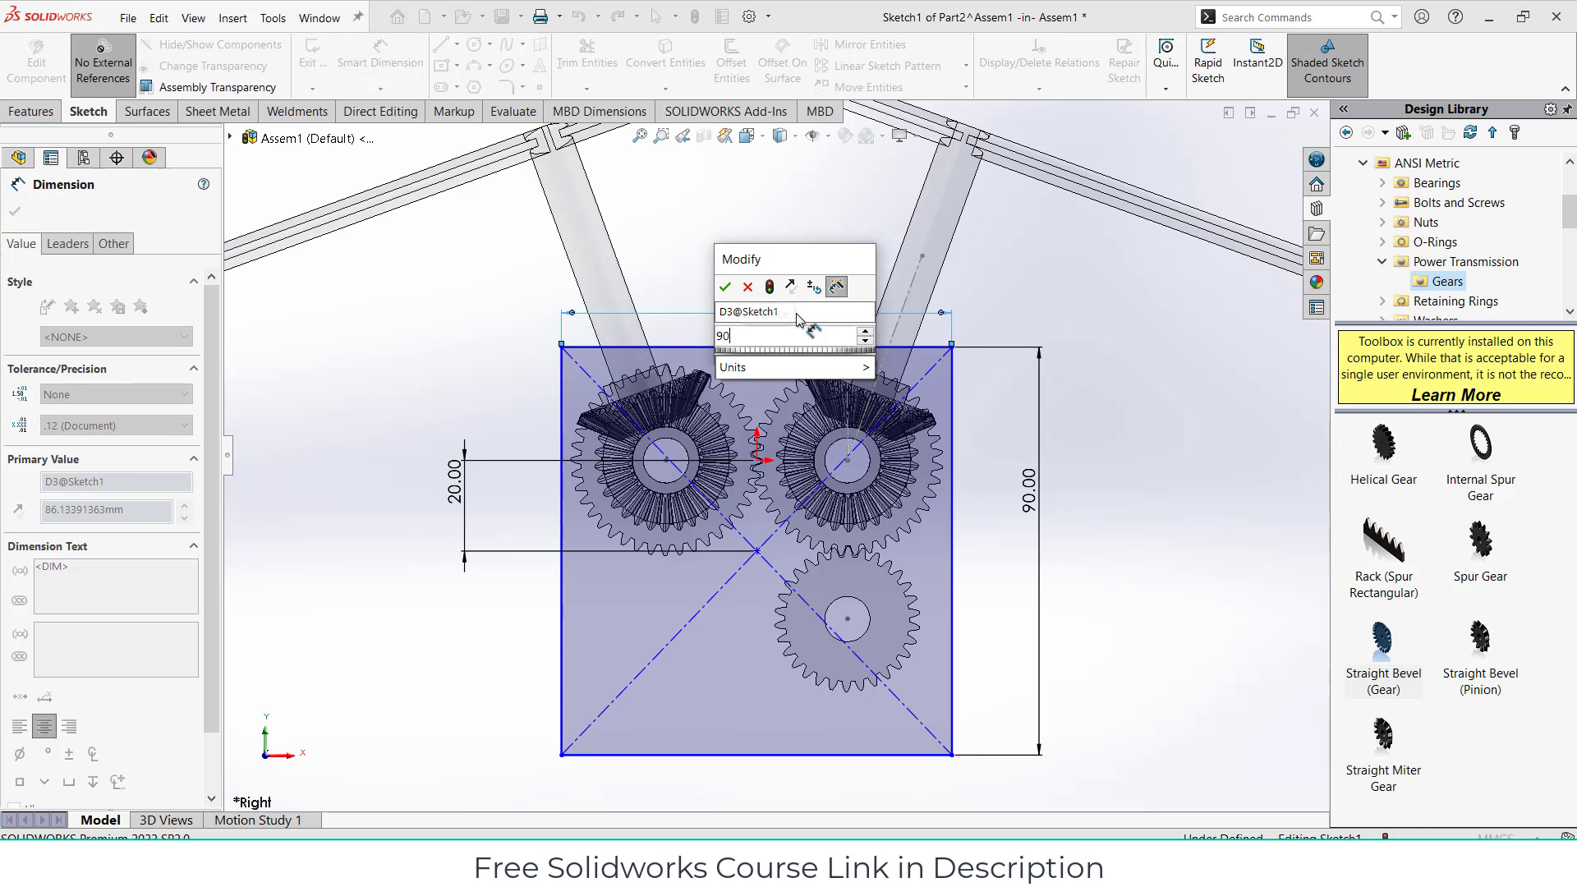
pyautogui.press('Return')
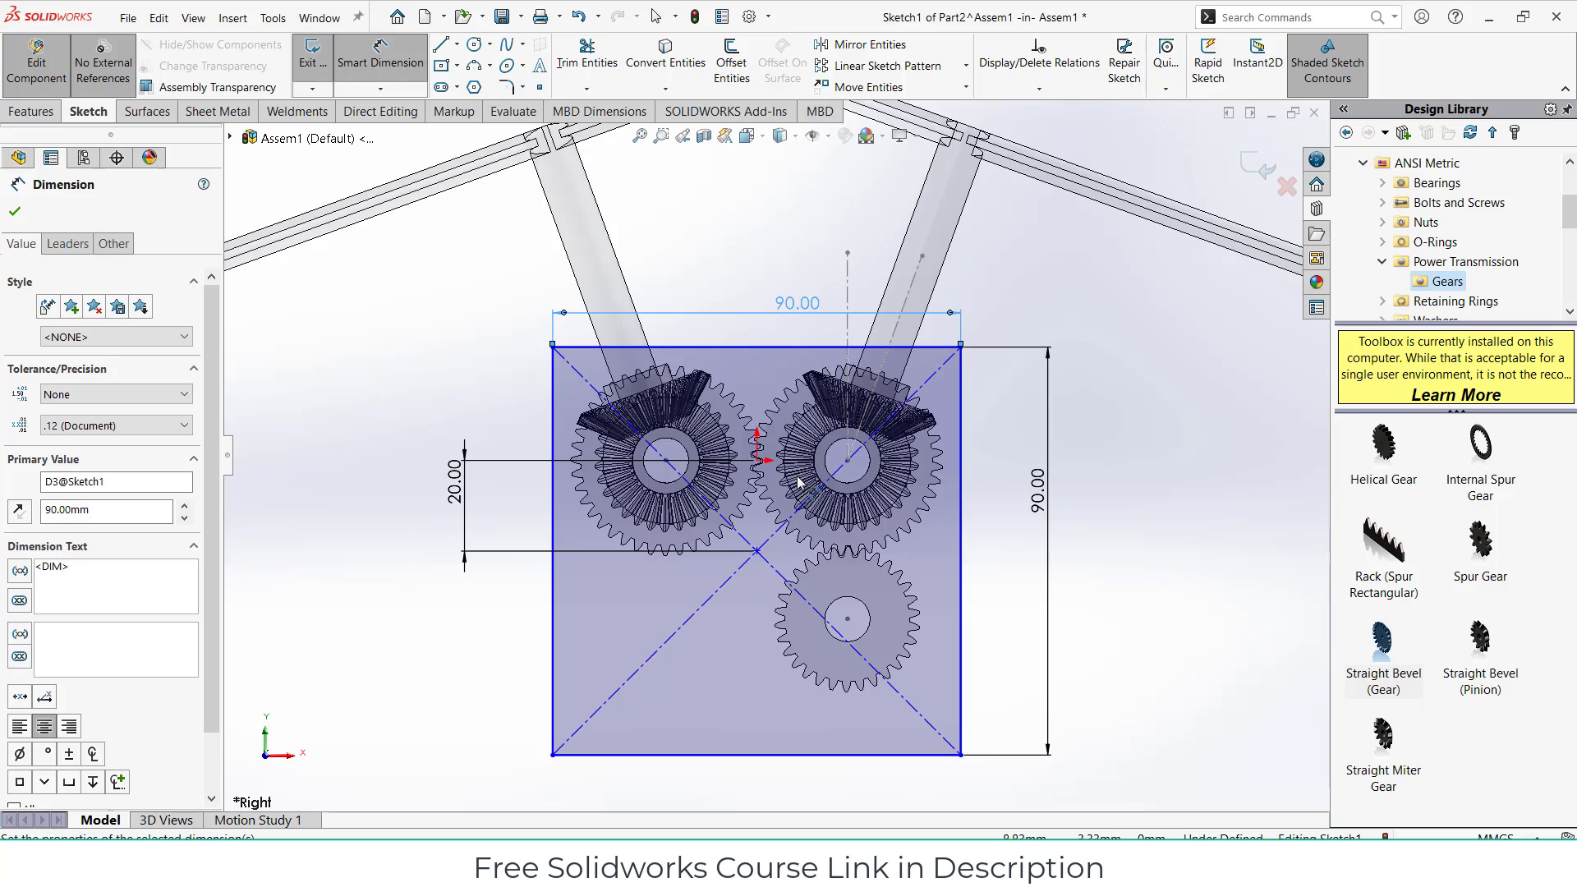
pyautogui.moveTo(777, 447)
pyautogui.mouseDown(button='middle')
pyautogui.moveTo(689, 532)
pyautogui.moveTo(674, 506)
pyautogui.moveTo(579, 464)
pyautogui.mouseUp(button='middle')
pyautogui.click(14, 213)
# Step: Start a boss extrusion of the square sketch as a 10 mm thin feature, reversed towards the bevel gears
pyautogui.moveTo(903, 411)
pyautogui.mouseDown(button='middle')
pyautogui.moveTo(951, 426)
pyautogui.moveTo(930, 431)
pyautogui.moveTo(963, 421)
pyautogui.mouseUp(button='middle')
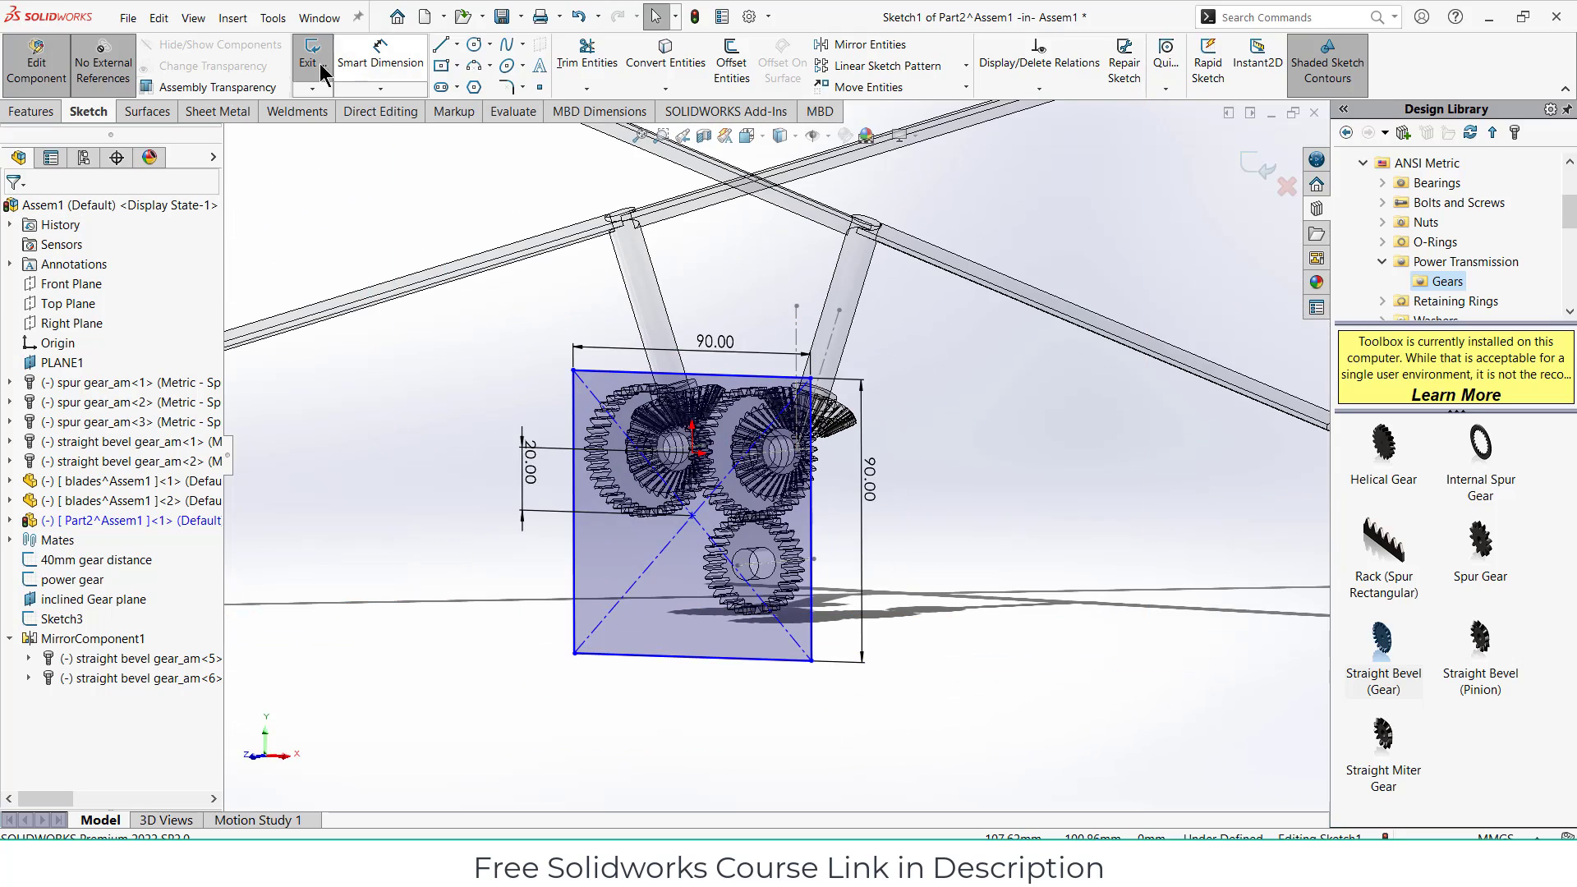
pyautogui.click(321, 68)
pyautogui.click(339, 63)
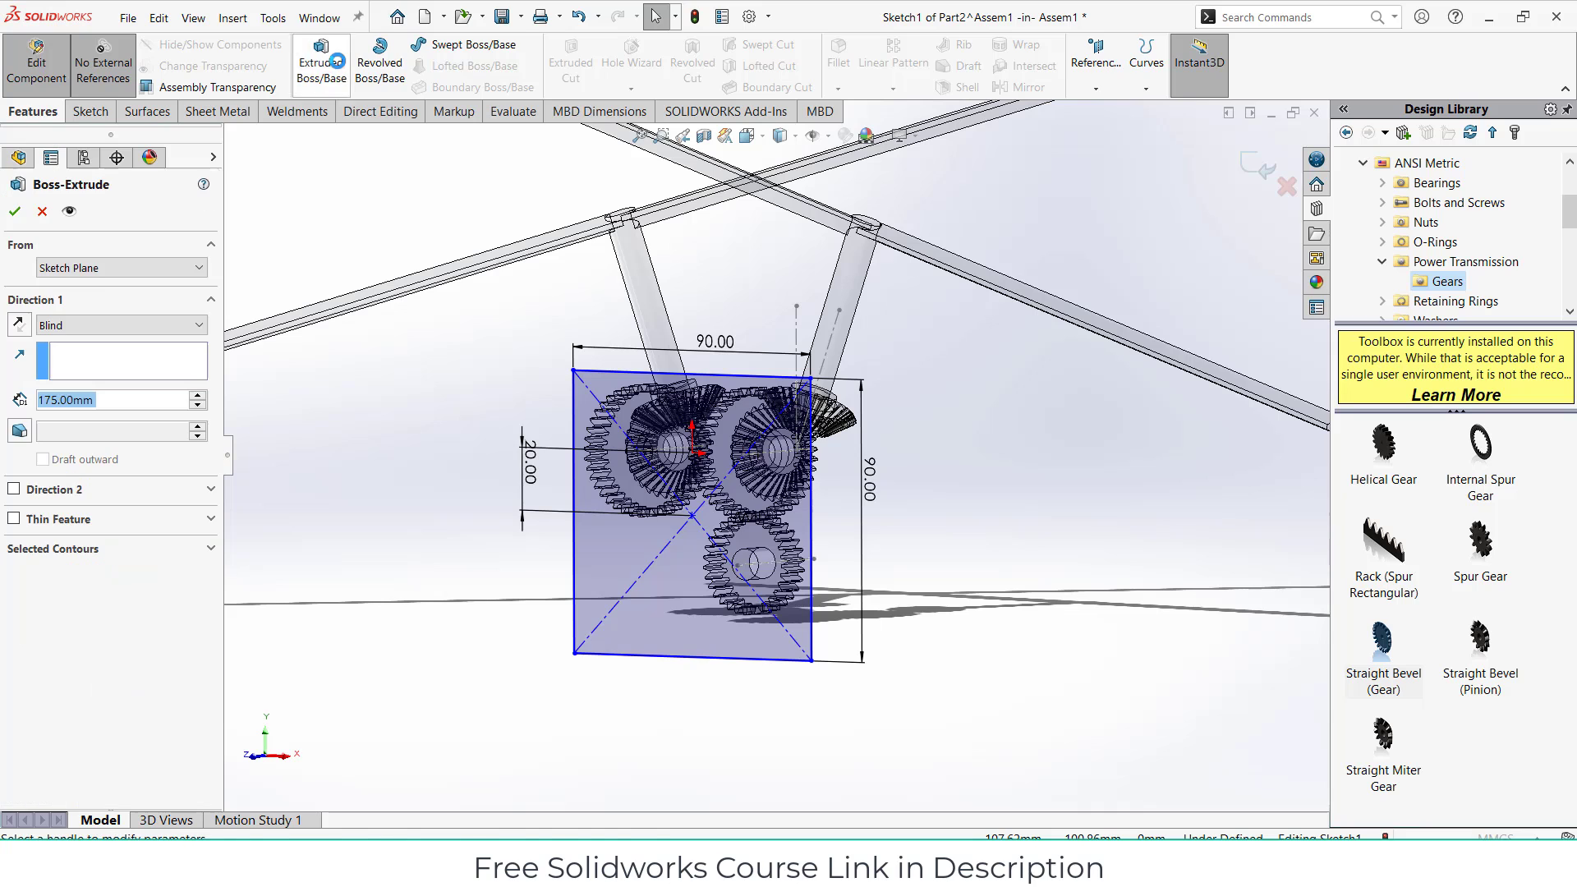
pyautogui.moveTo(730, 474); pyautogui.dragTo(652, 491, button='middle')
pyautogui.click(14, 519)
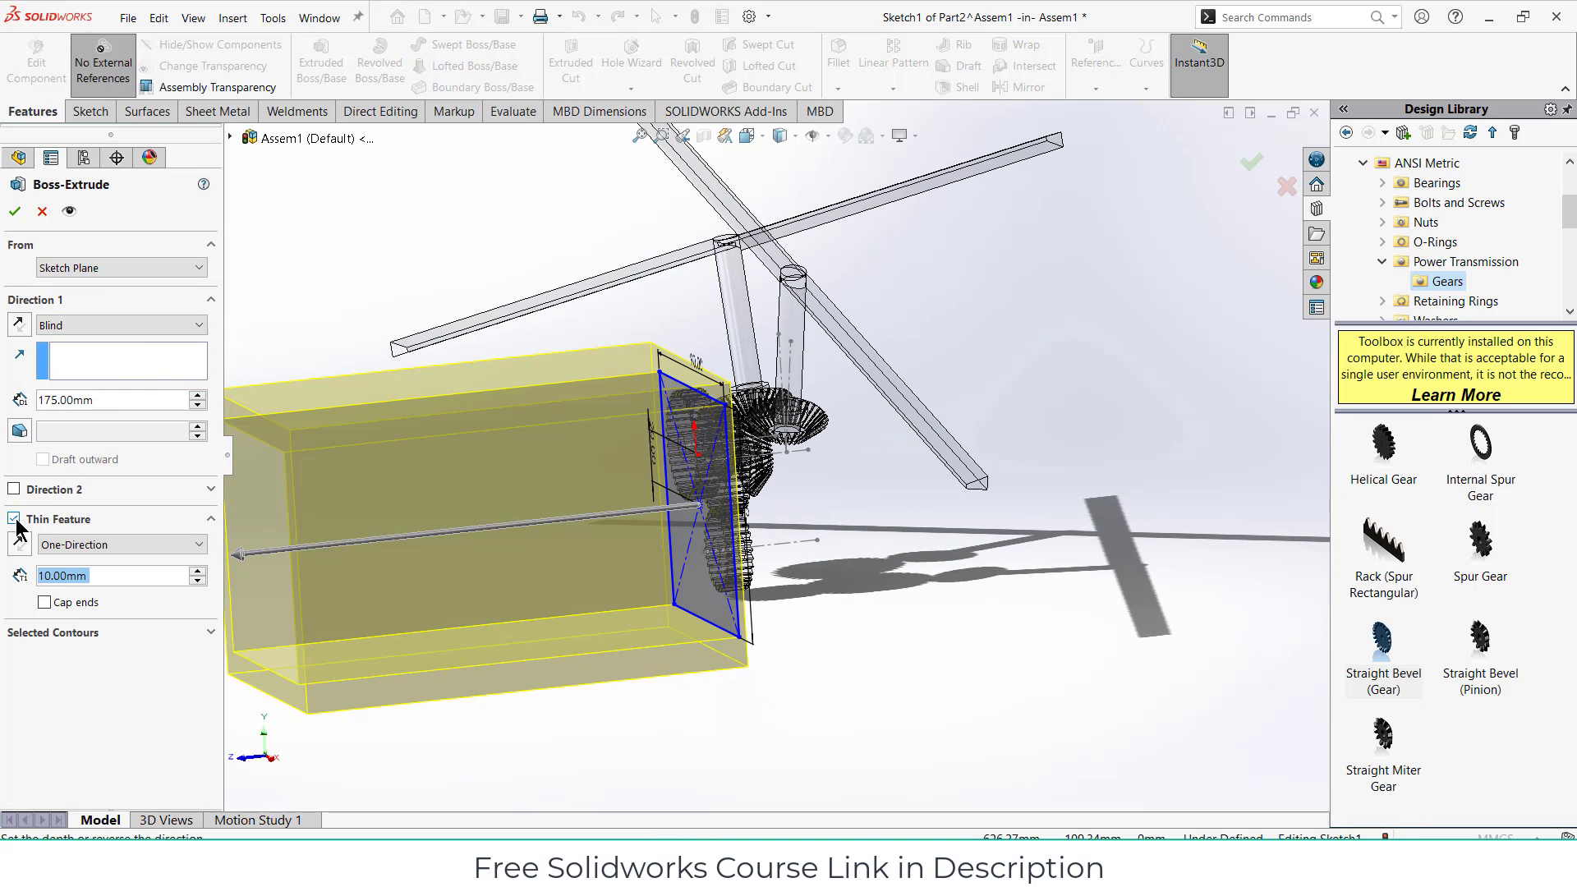
pyautogui.moveTo(688, 459); pyautogui.dragTo(752, 473, button='middle')
pyautogui.click(19, 325)
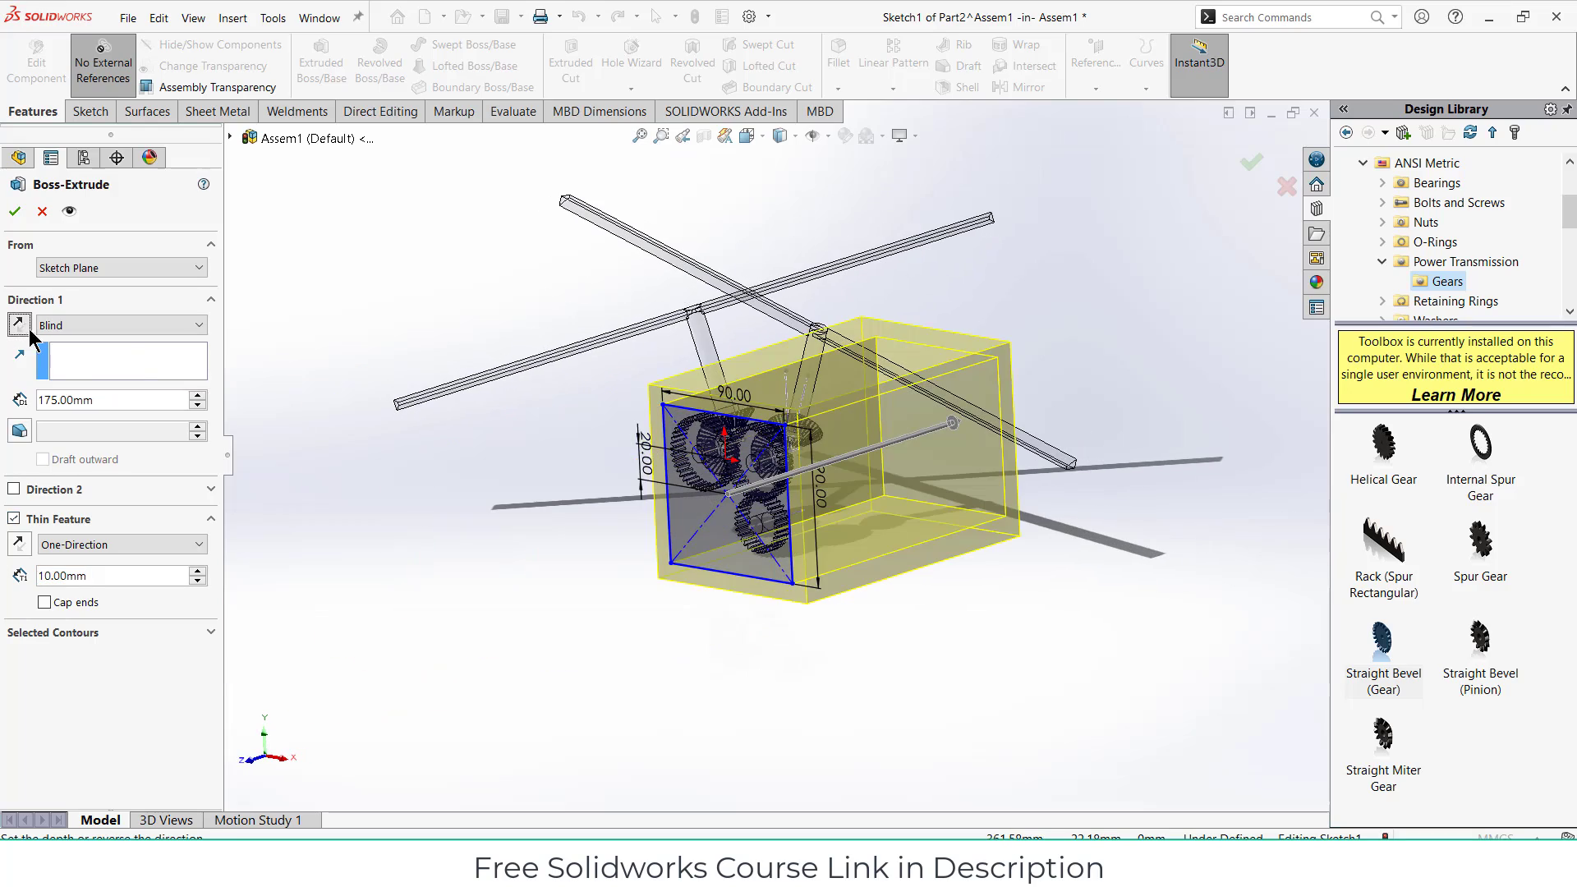
# Step: Add a second blind extrusion direction with a depth of 20 mm
pyautogui.scroll(-4, 772, 416)
pyautogui.moveTo(772, 417); pyautogui.dragTo(680, 421, button='middle')
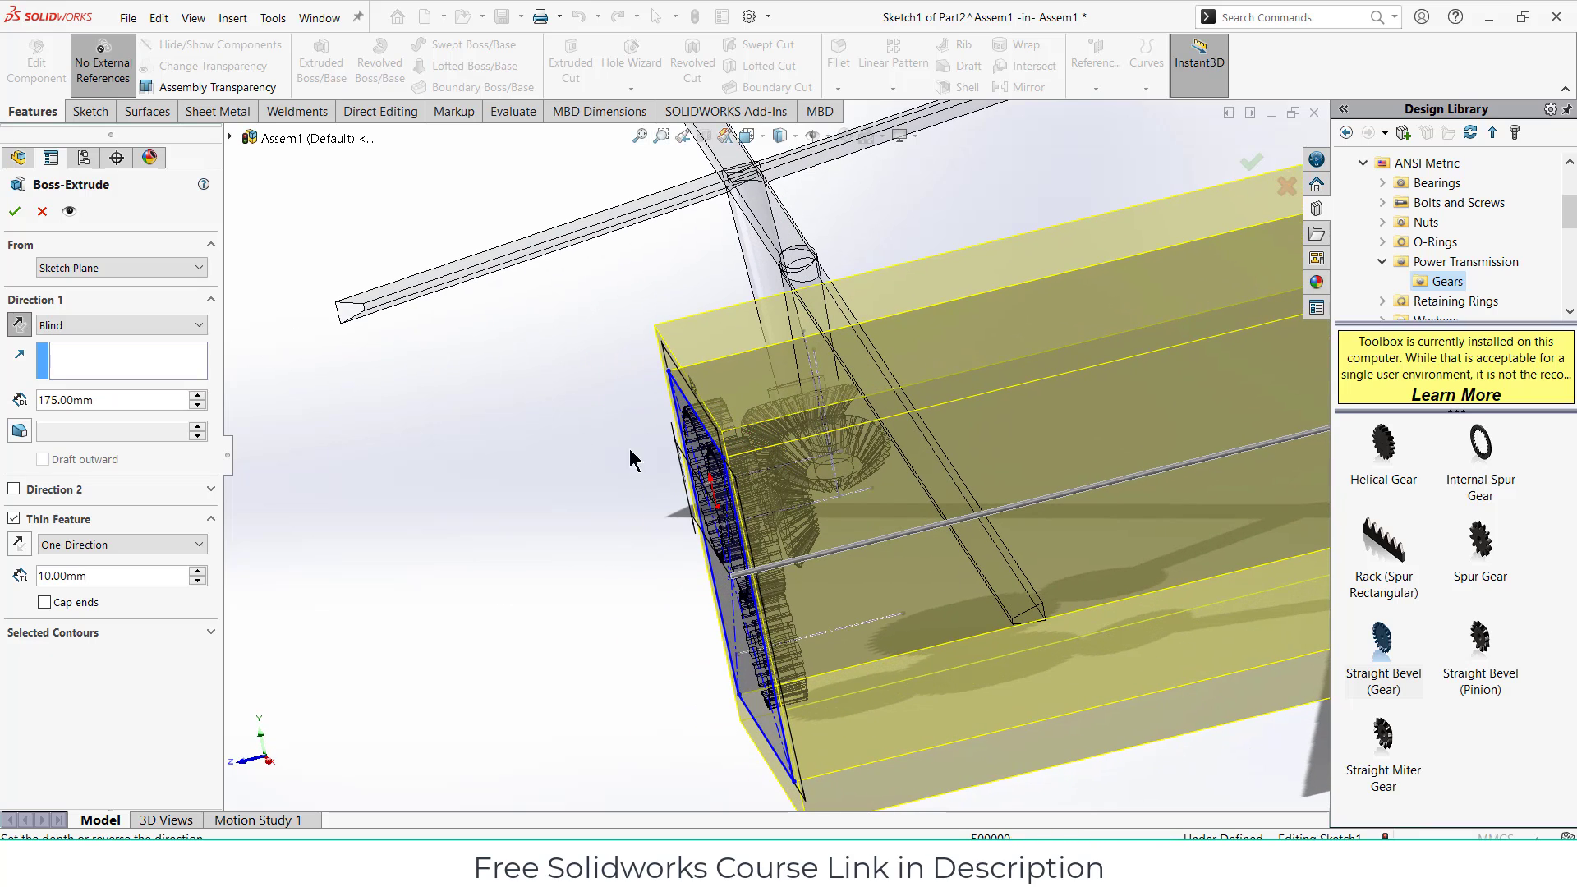
pyautogui.click(13, 490)
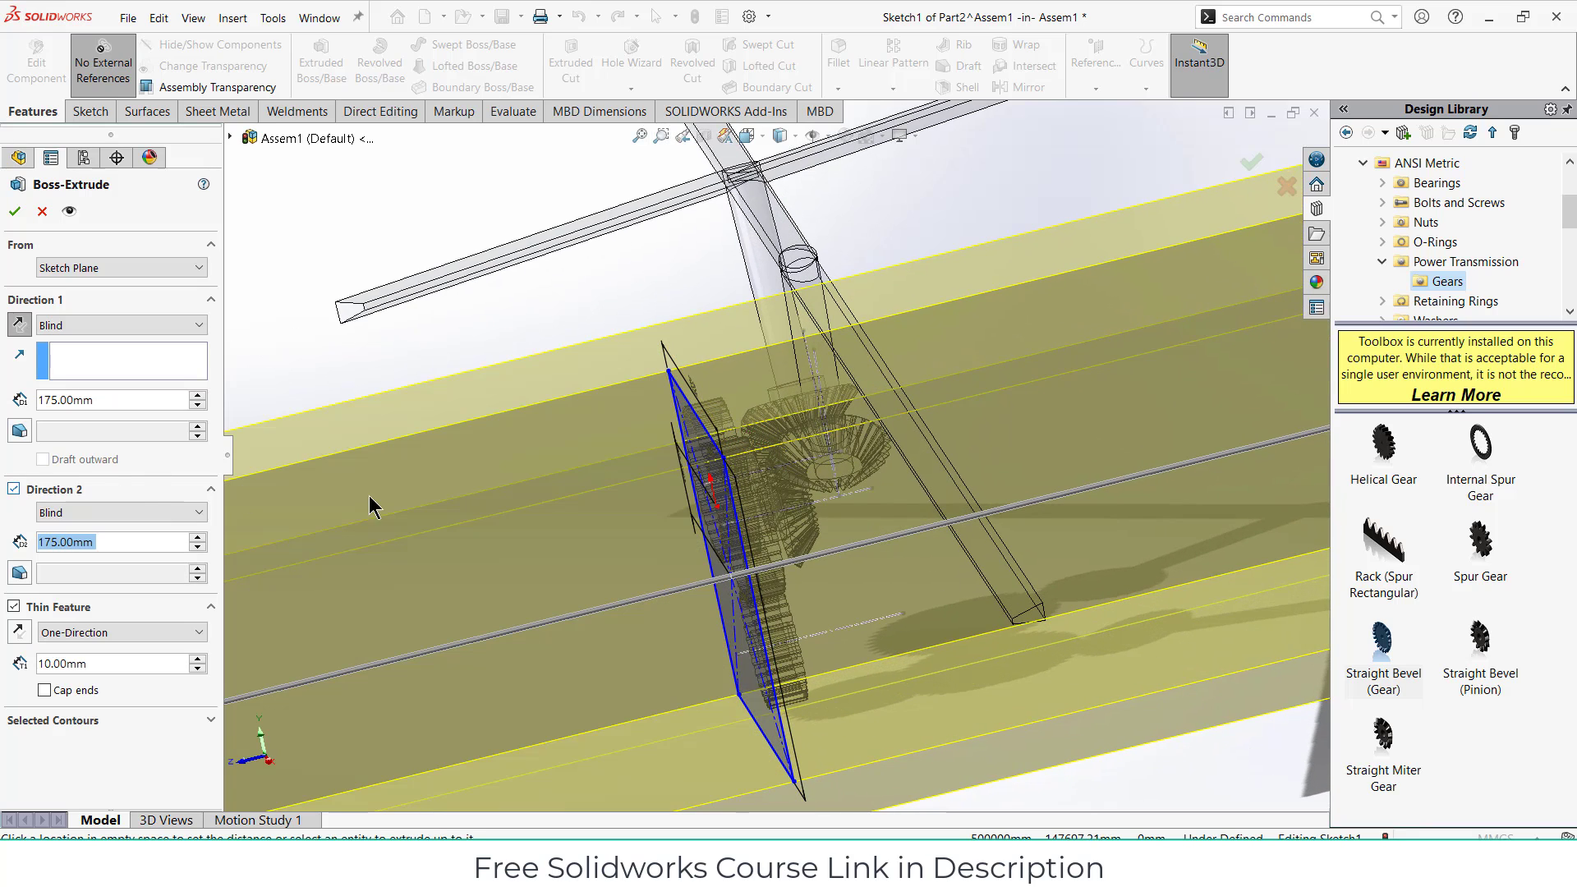
pyautogui.press('BackSpace')
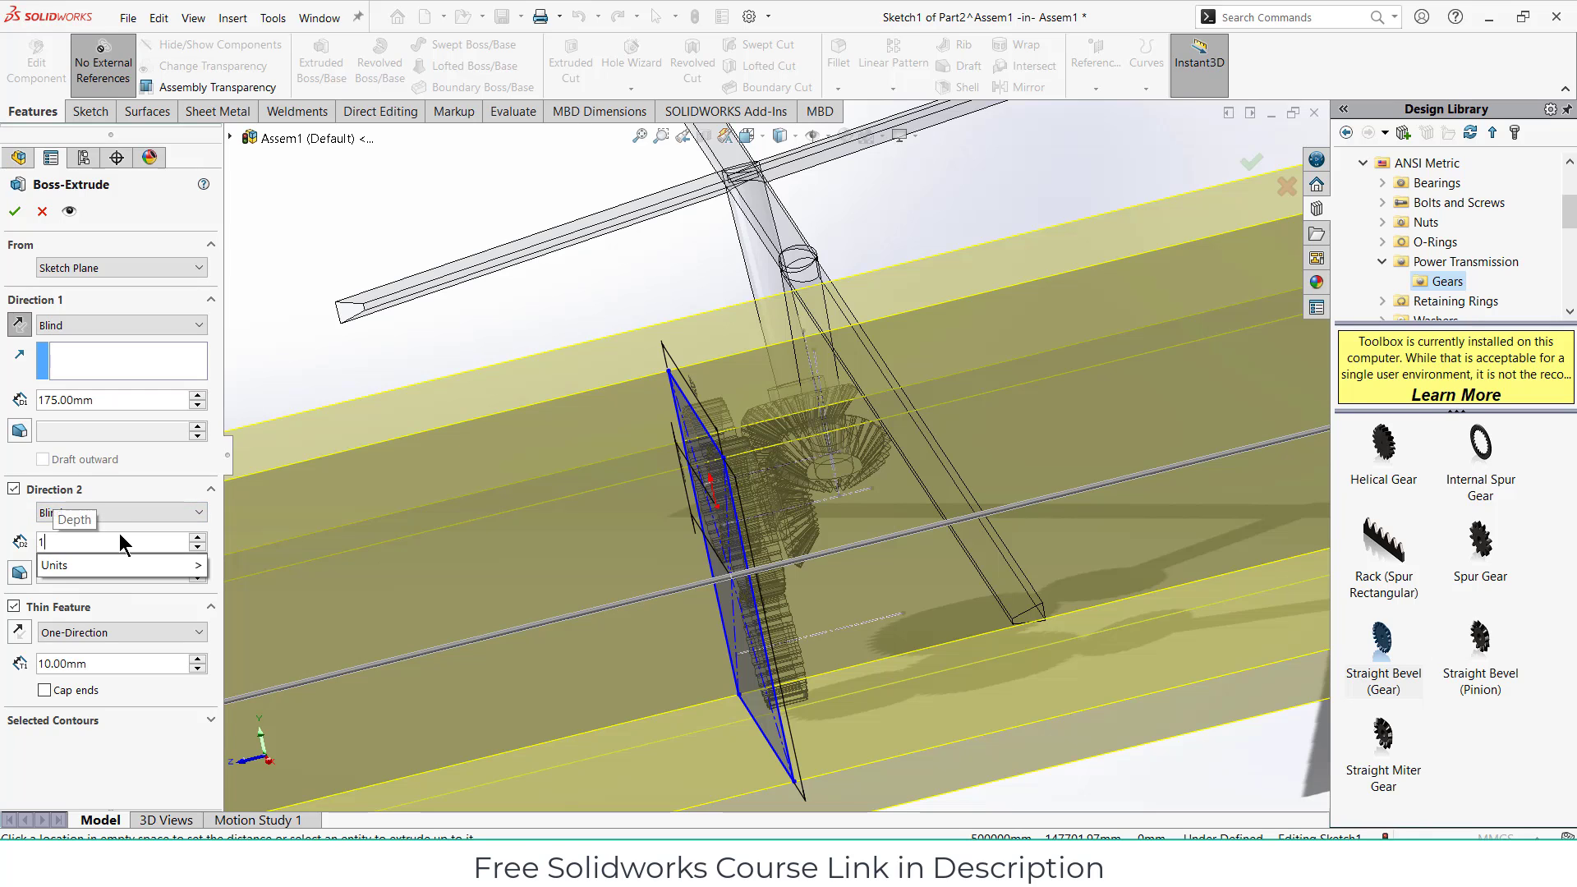
pyautogui.write('20')
pyautogui.press('Return')
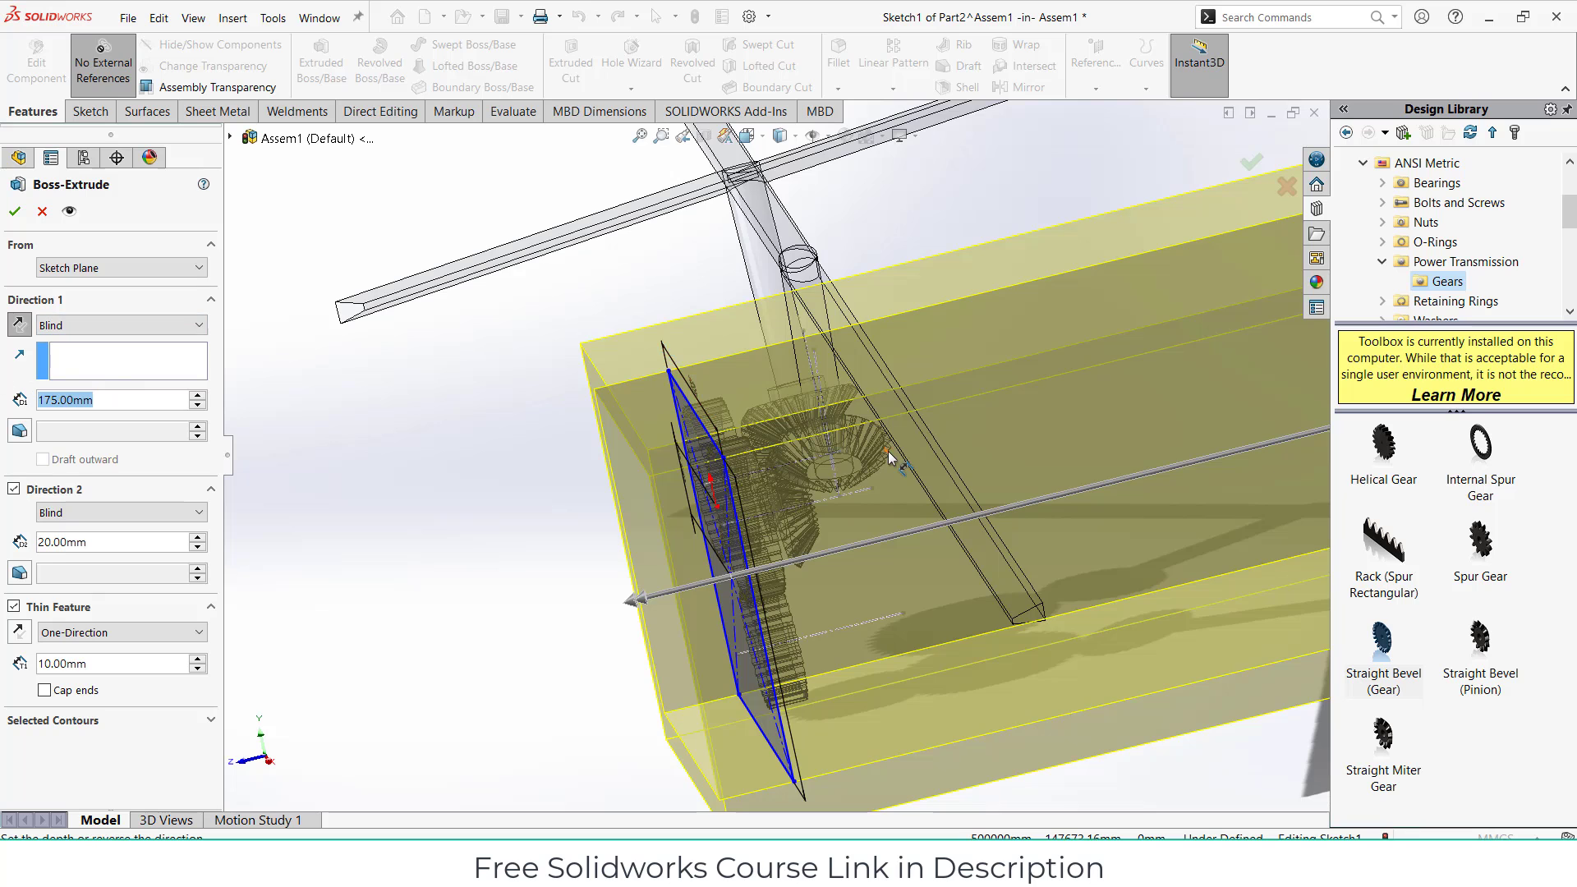
# Step: Try first-direction extrusion depths of 100 mm and 80 mm around the gears
pyautogui.scroll(3, 889, 452)
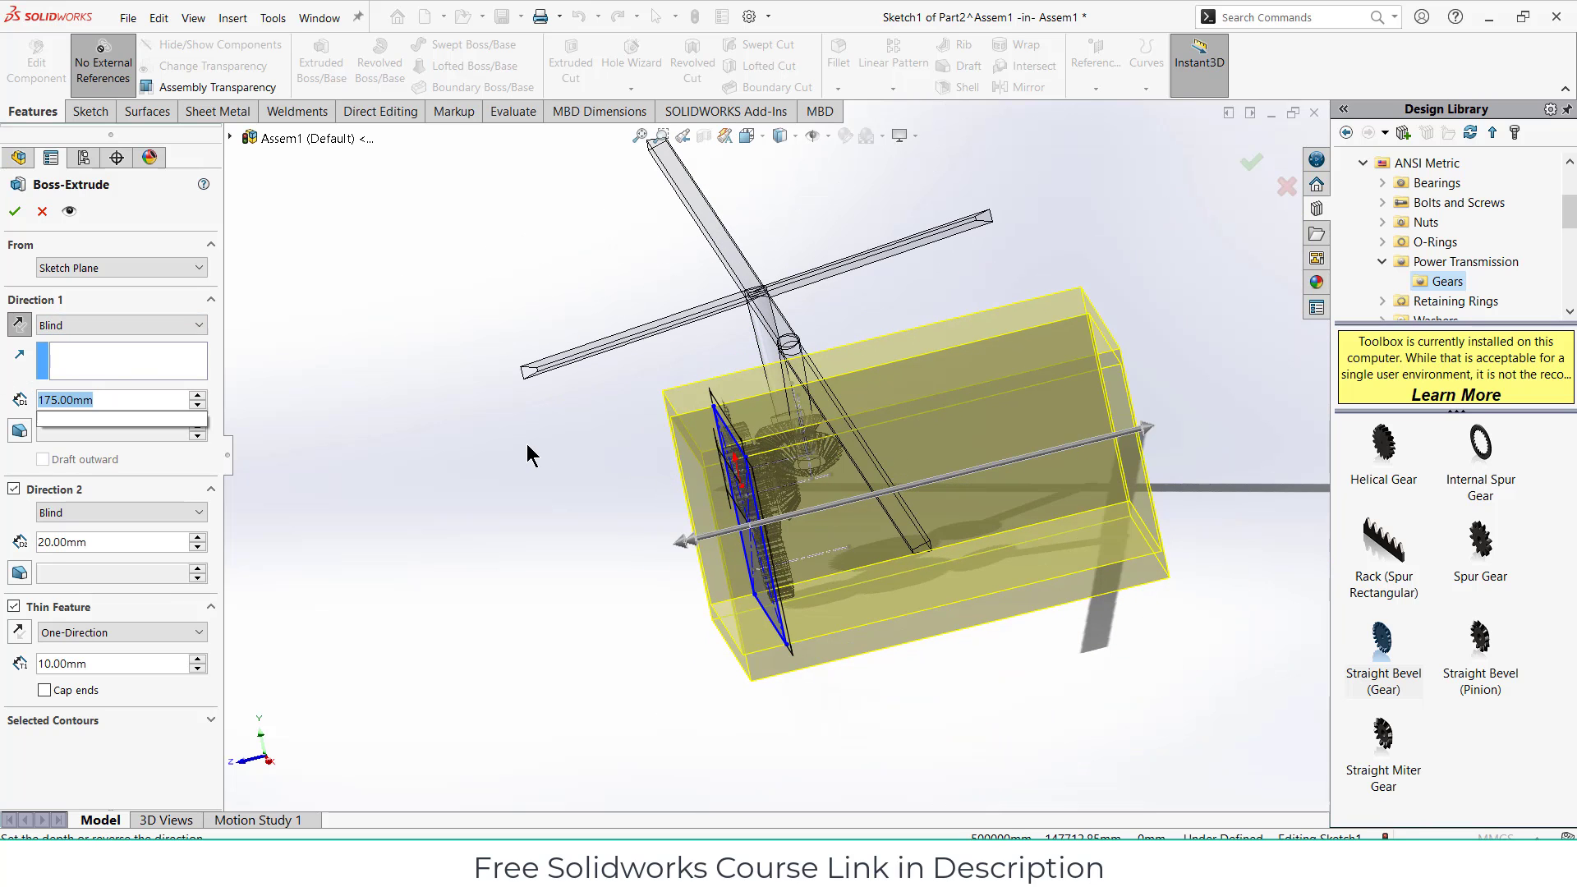
pyautogui.write('100')
pyautogui.press('Return')
pyautogui.moveTo(1225, 606); pyautogui.dragTo(1157, 546, button='middle')
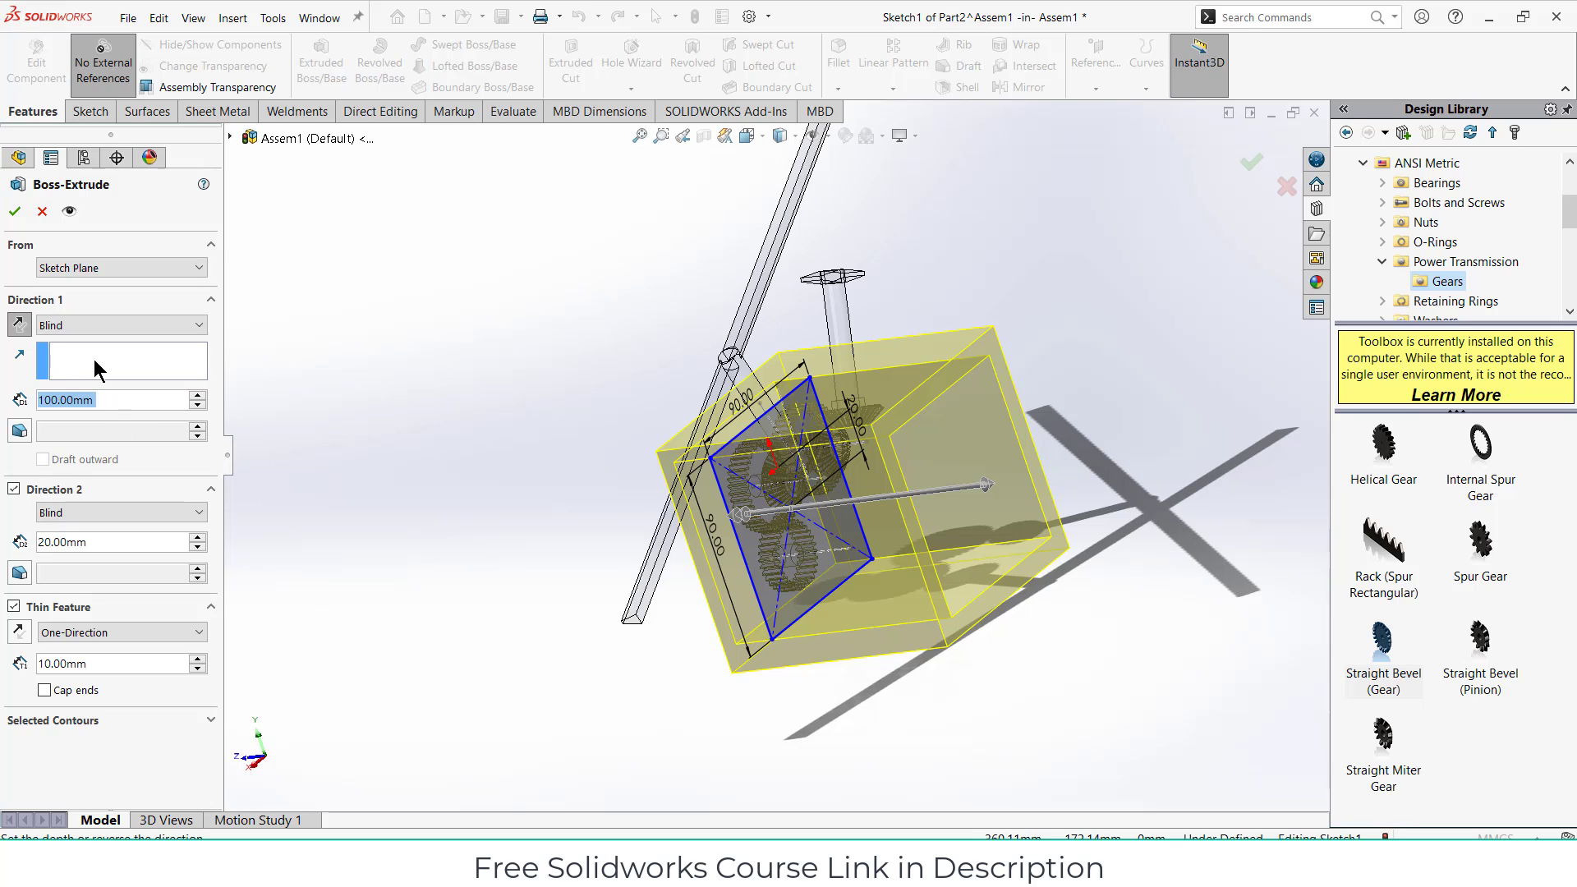
pyautogui.write('80')
pyautogui.press('Return')
# Step: Set the first-direction depth to 50 mm and finish the thin-walled frame extrusion
pyautogui.moveTo(1014, 427); pyautogui.dragTo(1011, 446, button='middle')
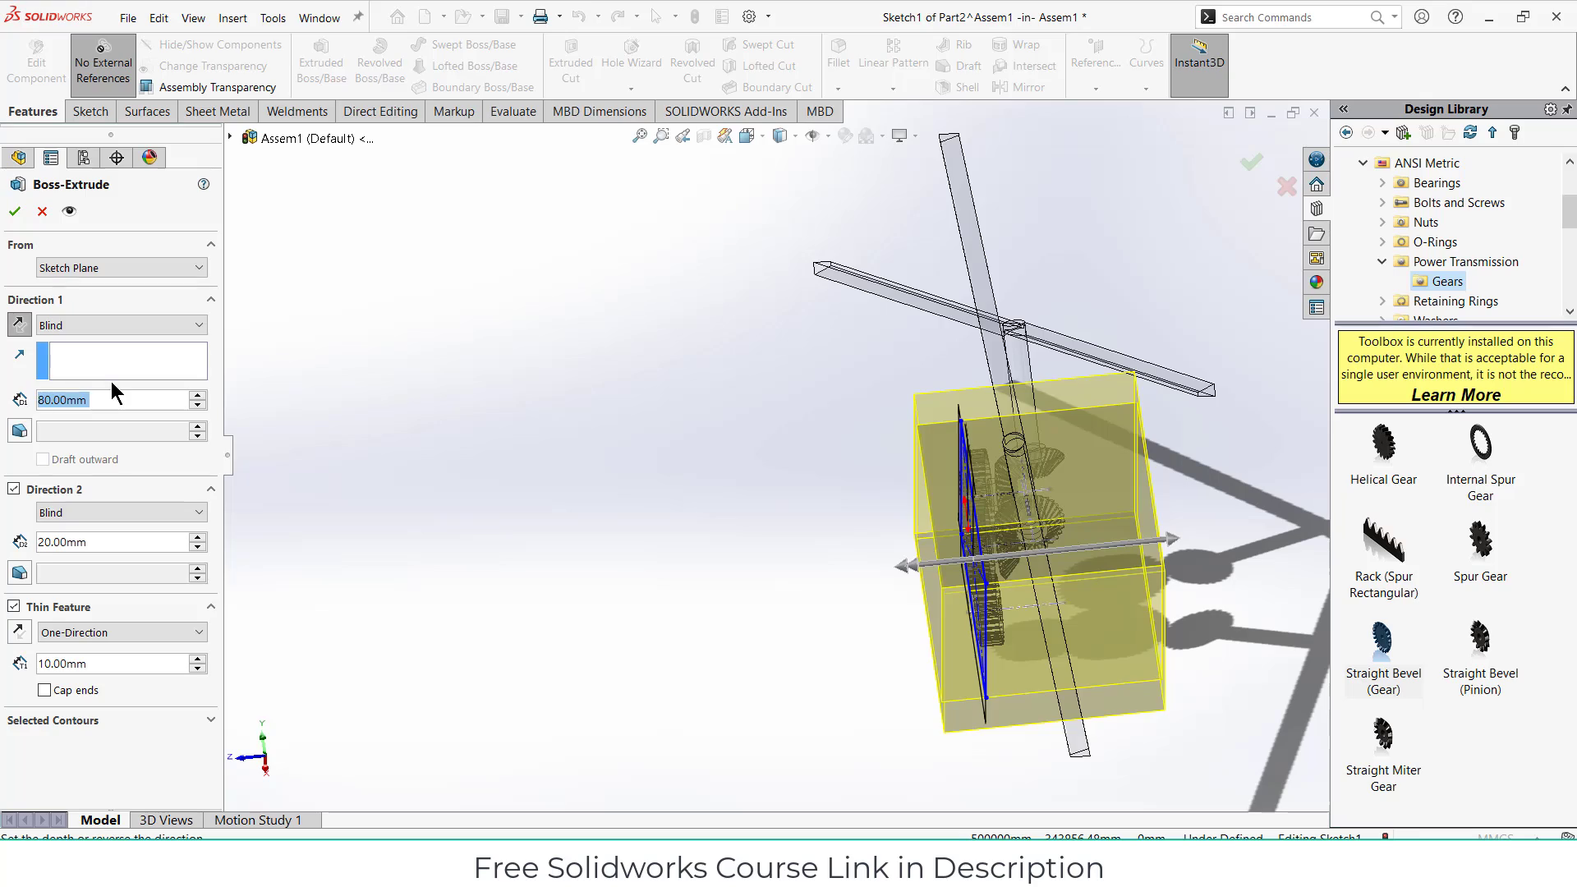
pyautogui.write('50')
pyautogui.press('Return')
pyautogui.moveTo(627, 447); pyautogui.dragTo(1211, 346, button='middle')
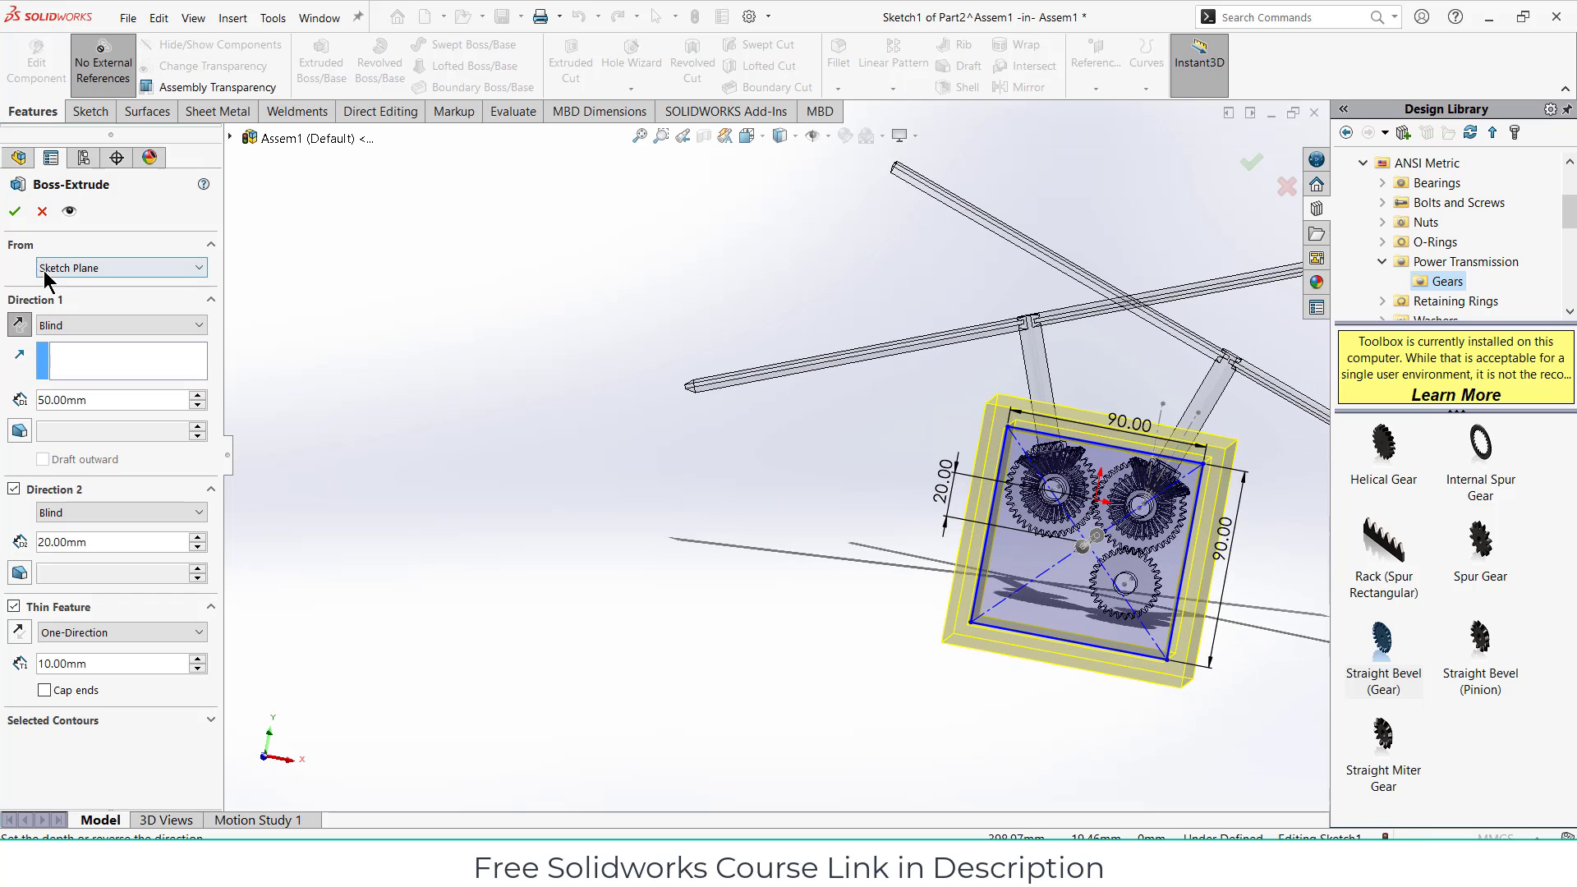
pyautogui.moveTo(929, 491); pyautogui.dragTo(681, 464, button='middle')
# Step: Open a sketch on the frame's bevel-gear-side end face and draw a corner rectangle between opposite outer corners of the frame
pyautogui.click(997, 433)
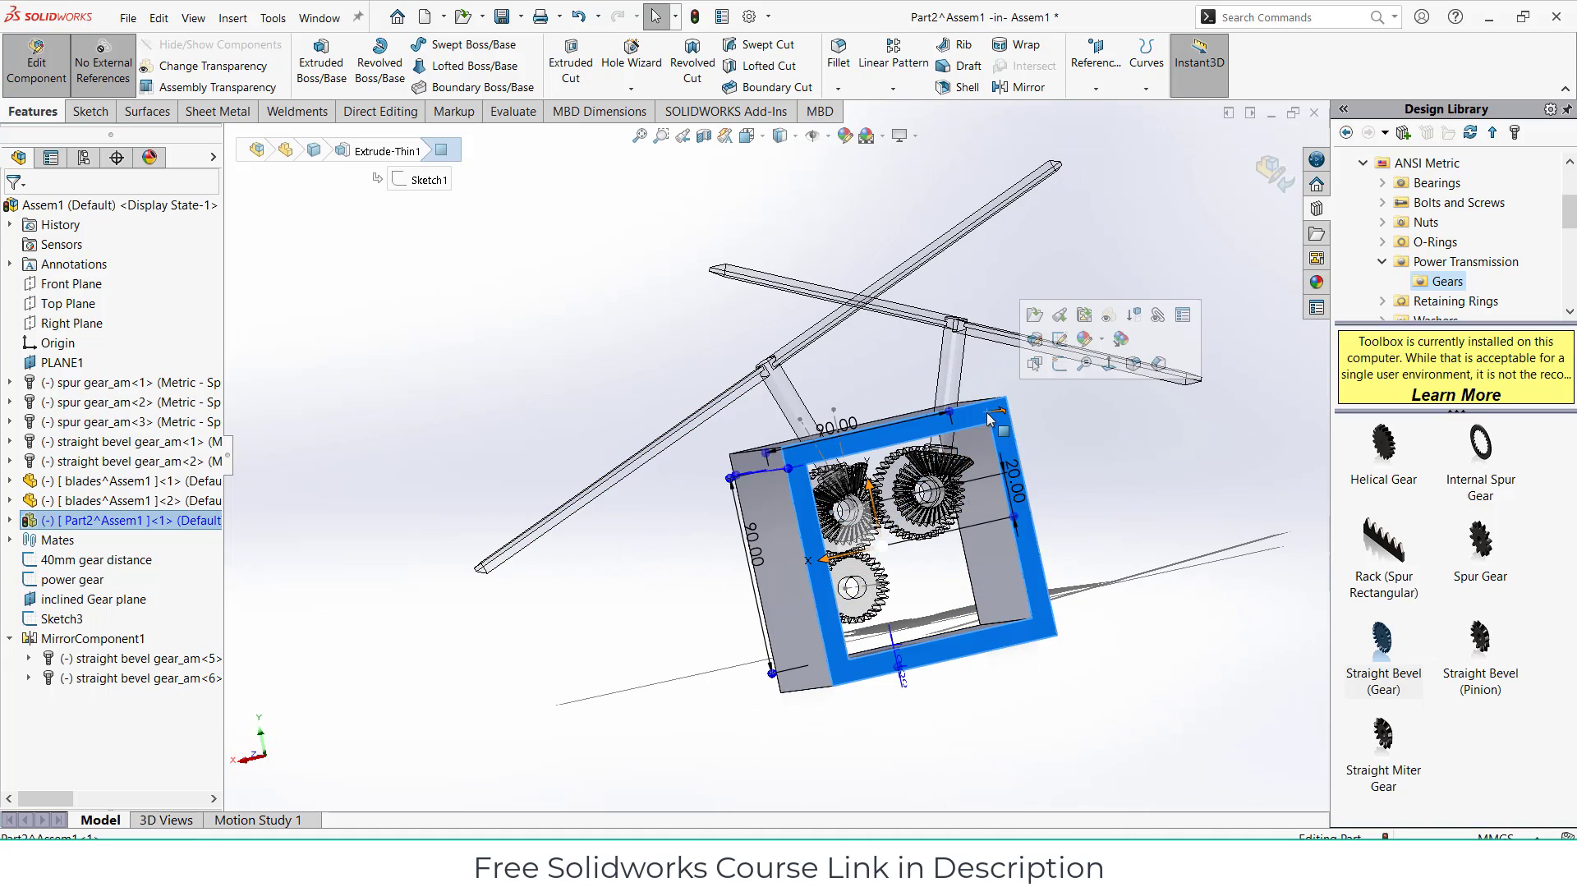
pyautogui.click(1068, 367)
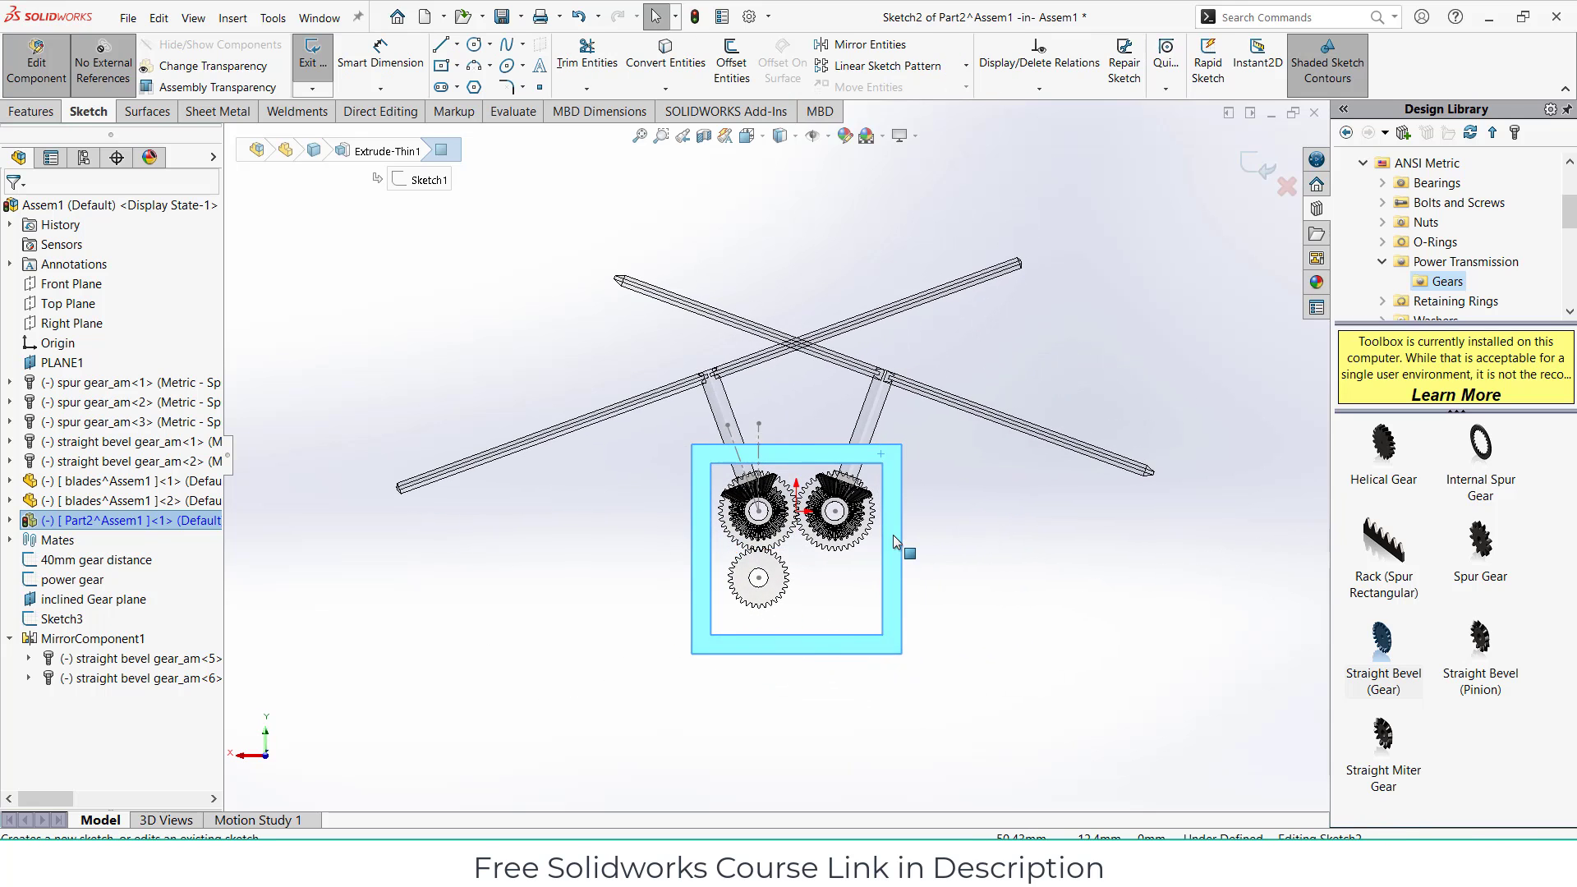
pyautogui.click(456, 67)
pyautogui.click(493, 88)
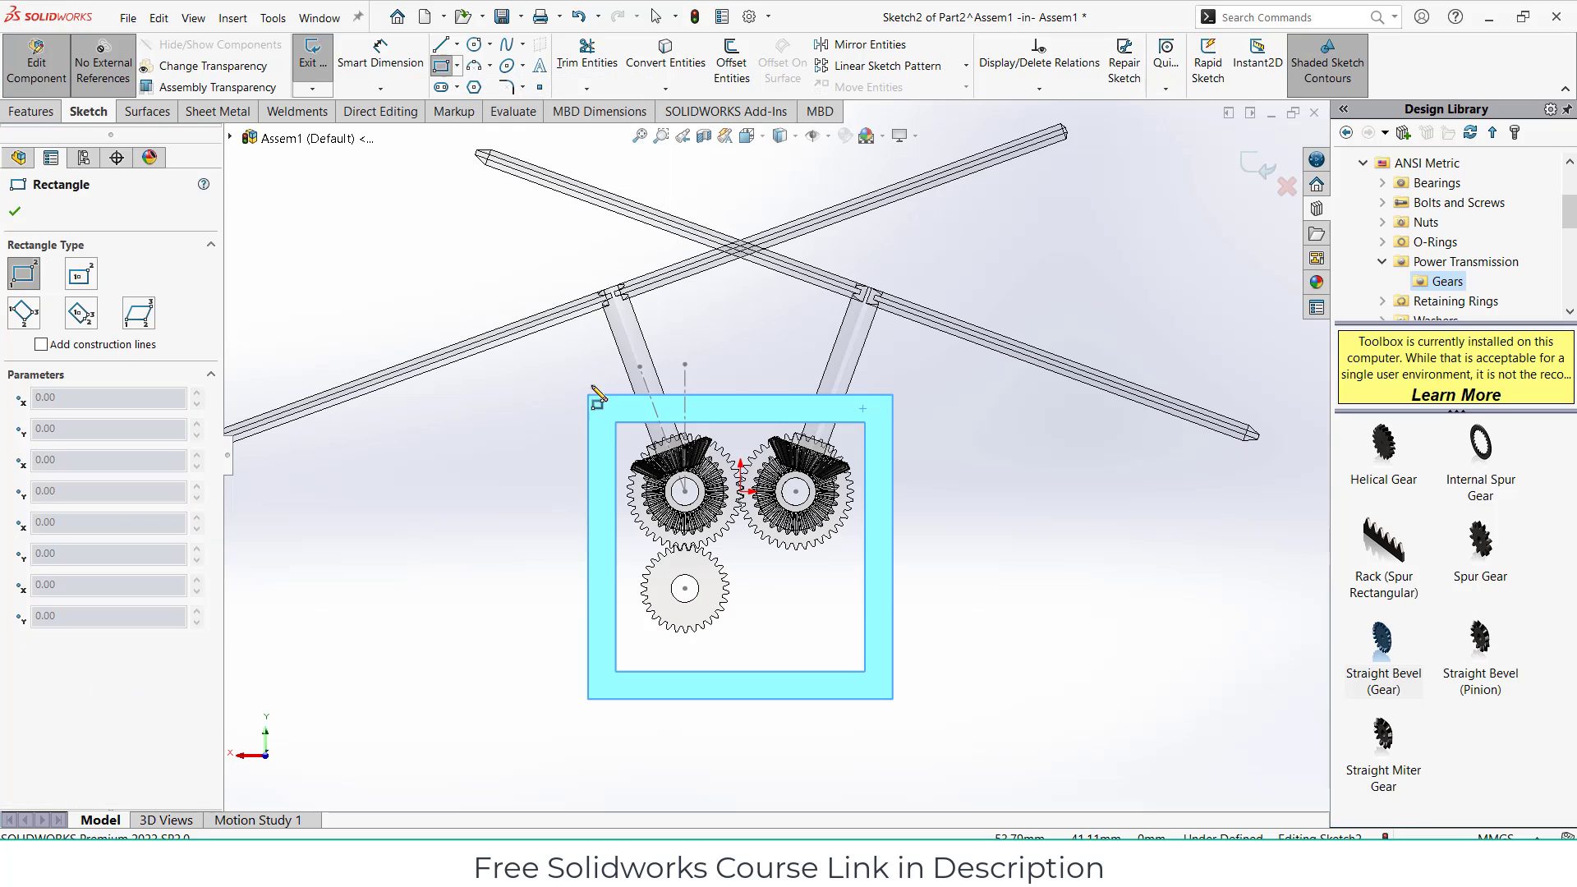
pyautogui.click(588, 395)
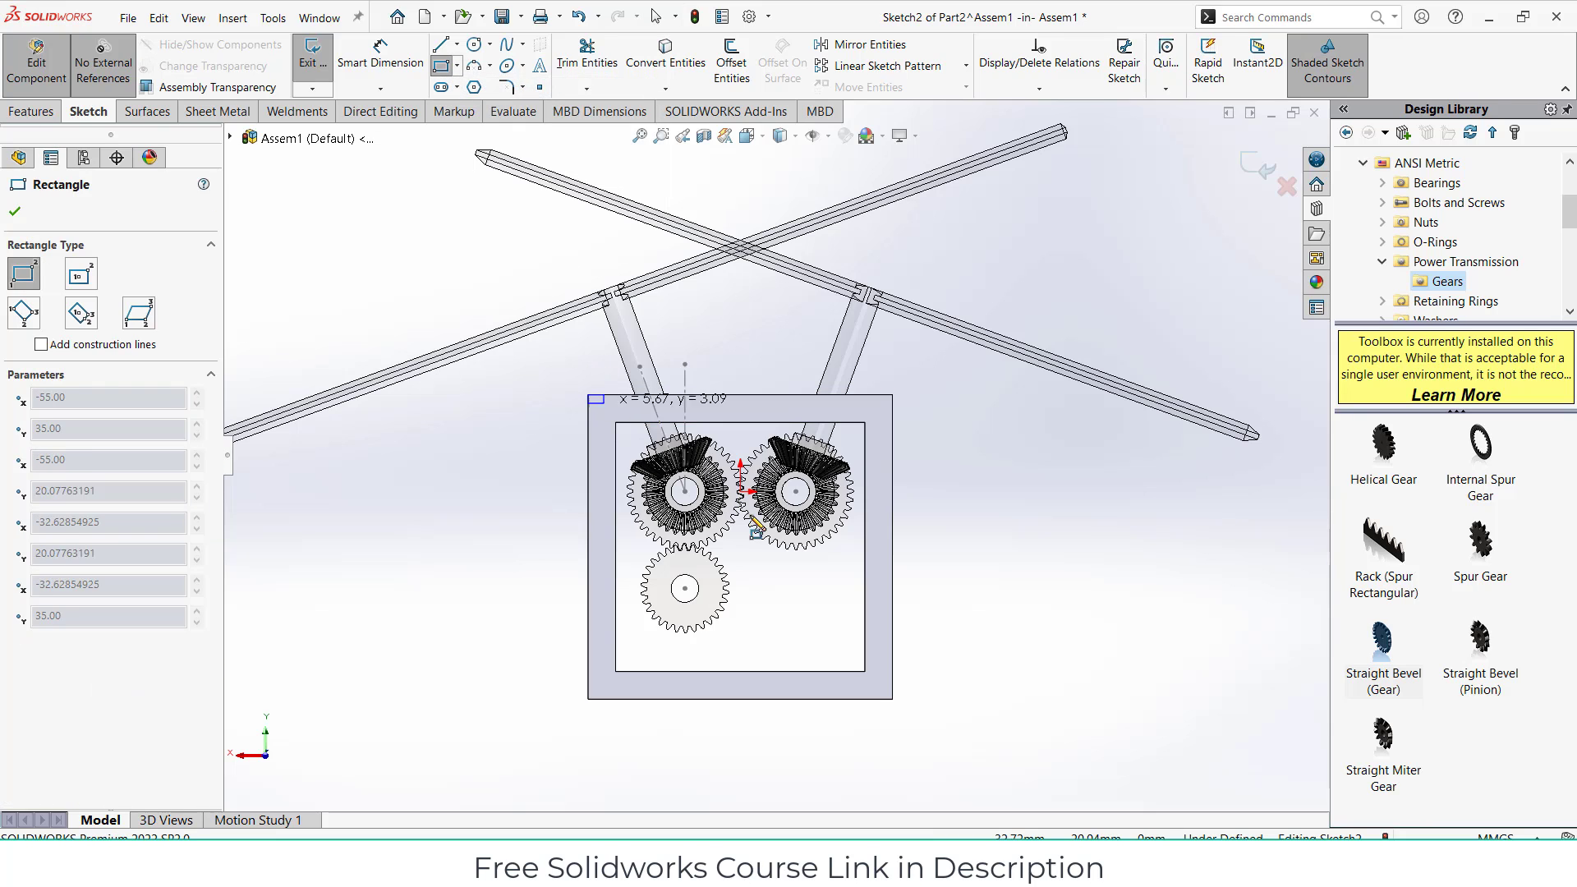
pyautogui.click(893, 699)
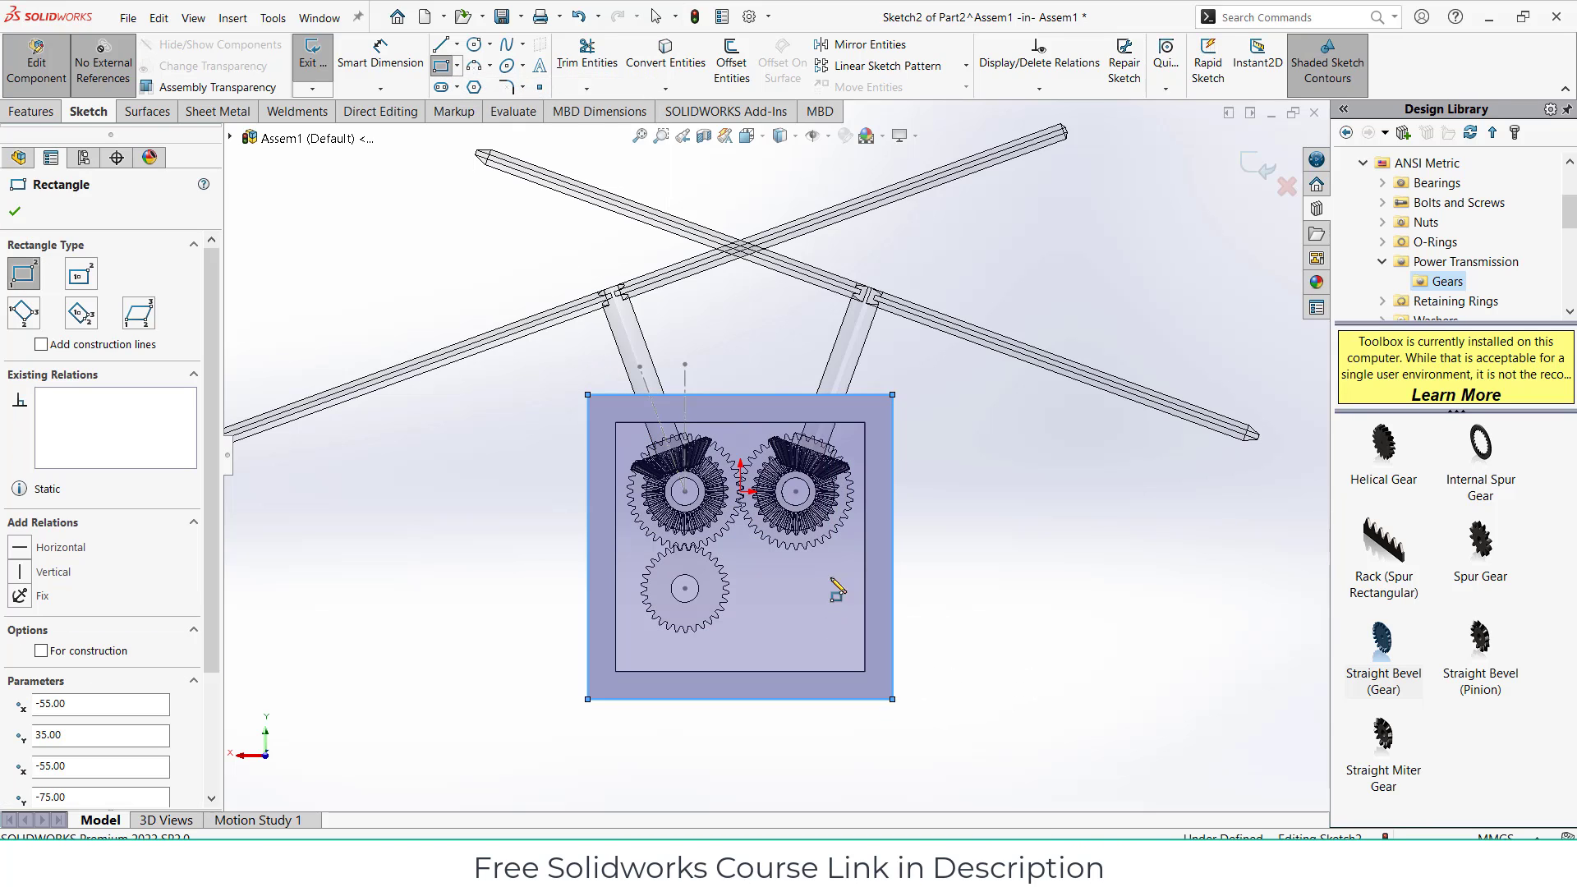
# Step: Sketch three circles of about 5 mm radius over the gear bores, centred on both bevel gears and the lower spur gear
pyautogui.scroll(-2, 837, 546)
pyautogui.scroll(-2, 776, 461)
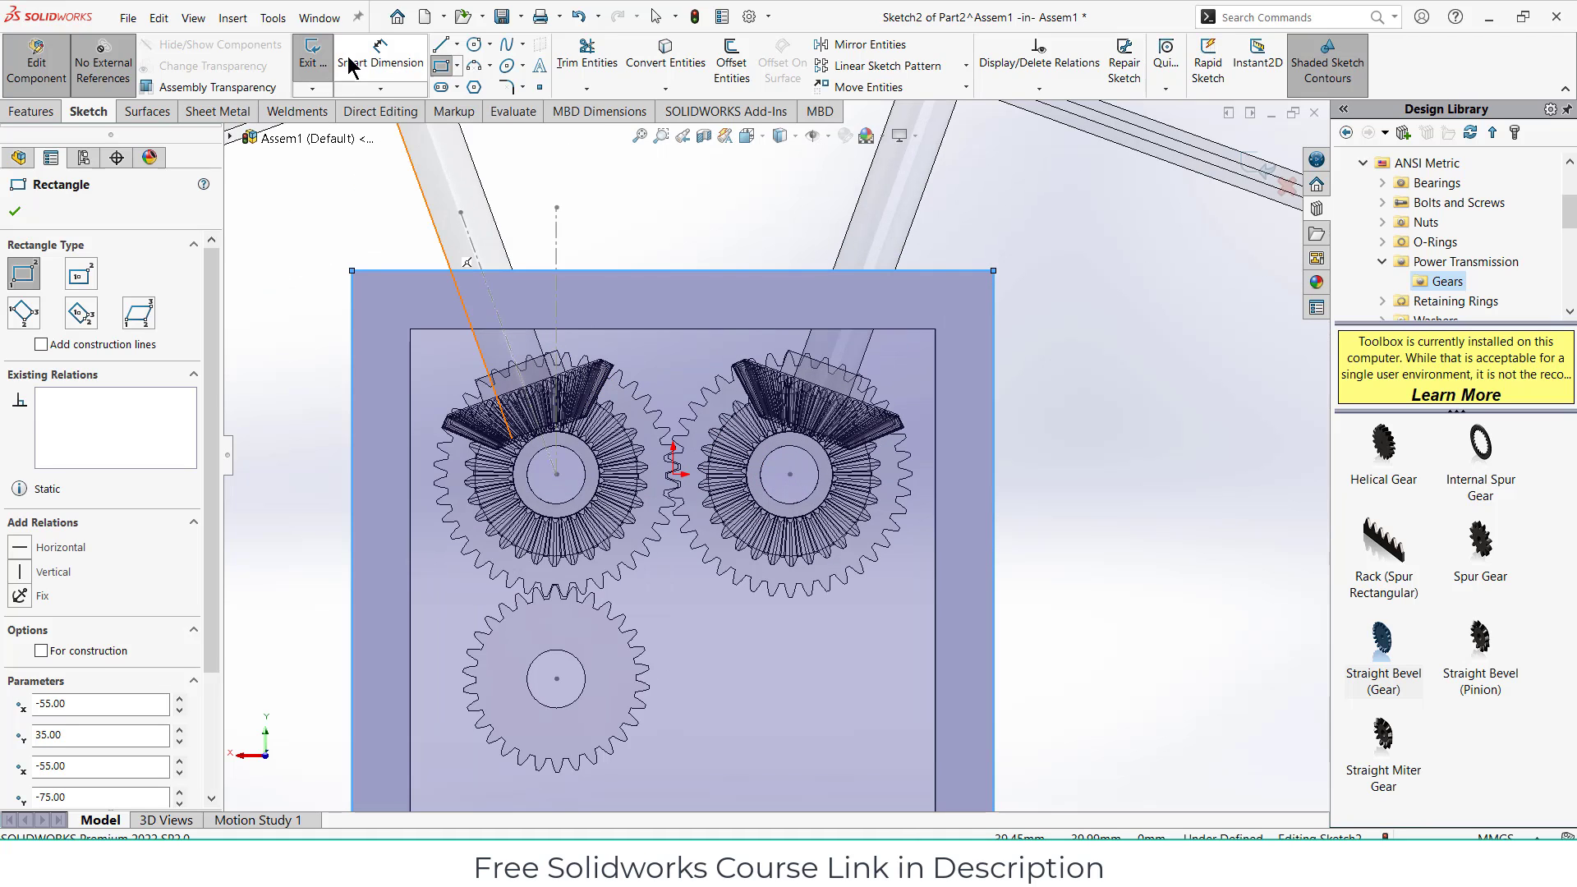
pyautogui.click(474, 44)
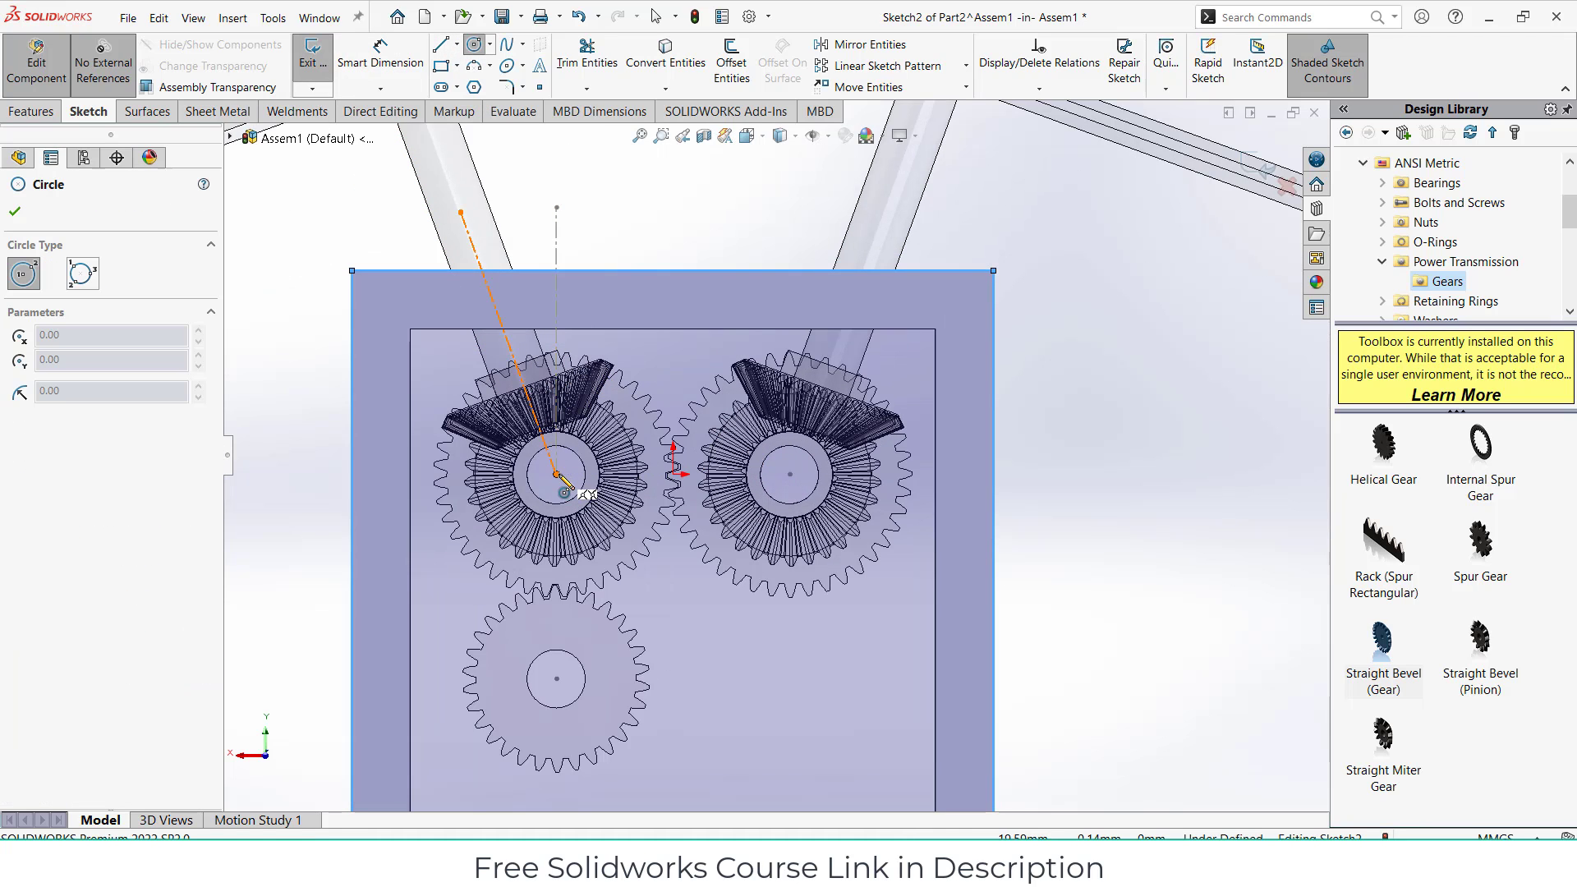
pyautogui.click(556, 475)
pyautogui.click(587, 473)
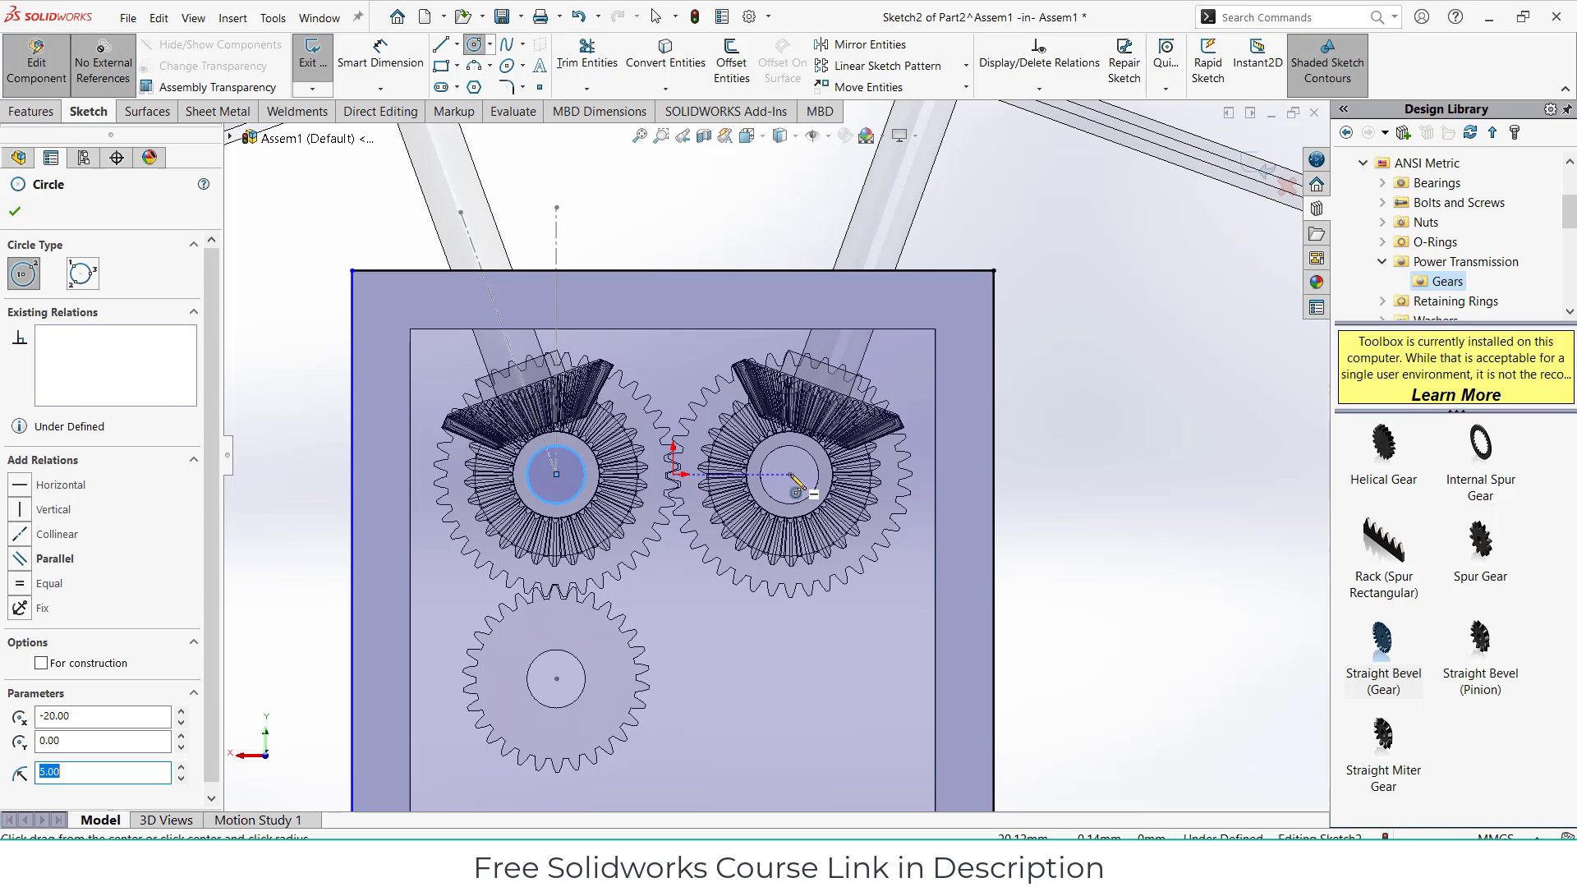
pyautogui.click(791, 474)
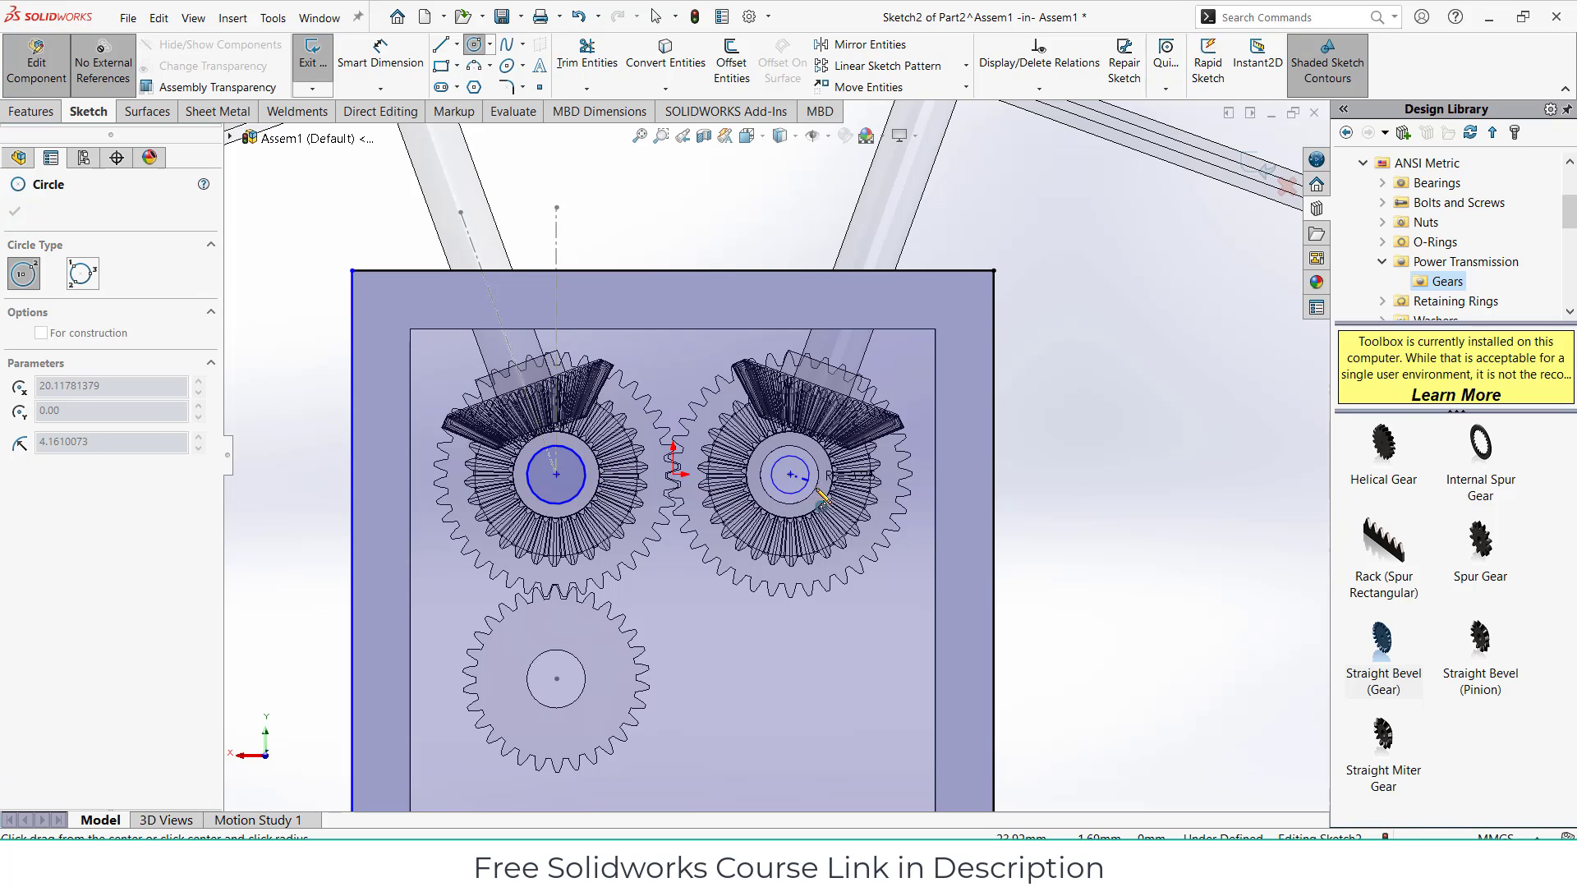
pyautogui.click(815, 496)
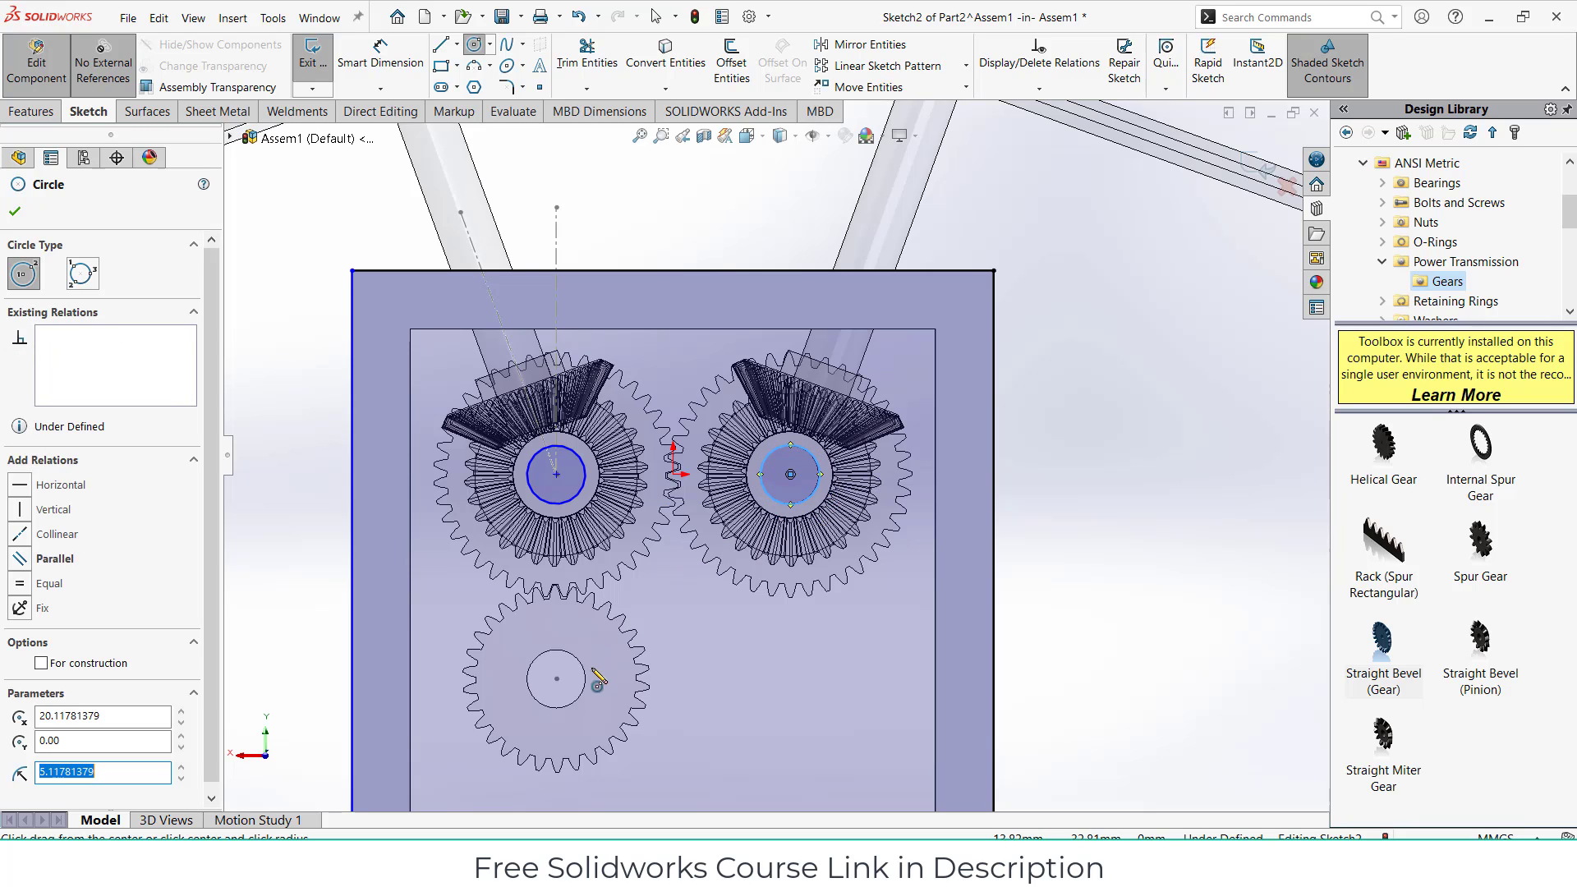
pyautogui.click(557, 679)
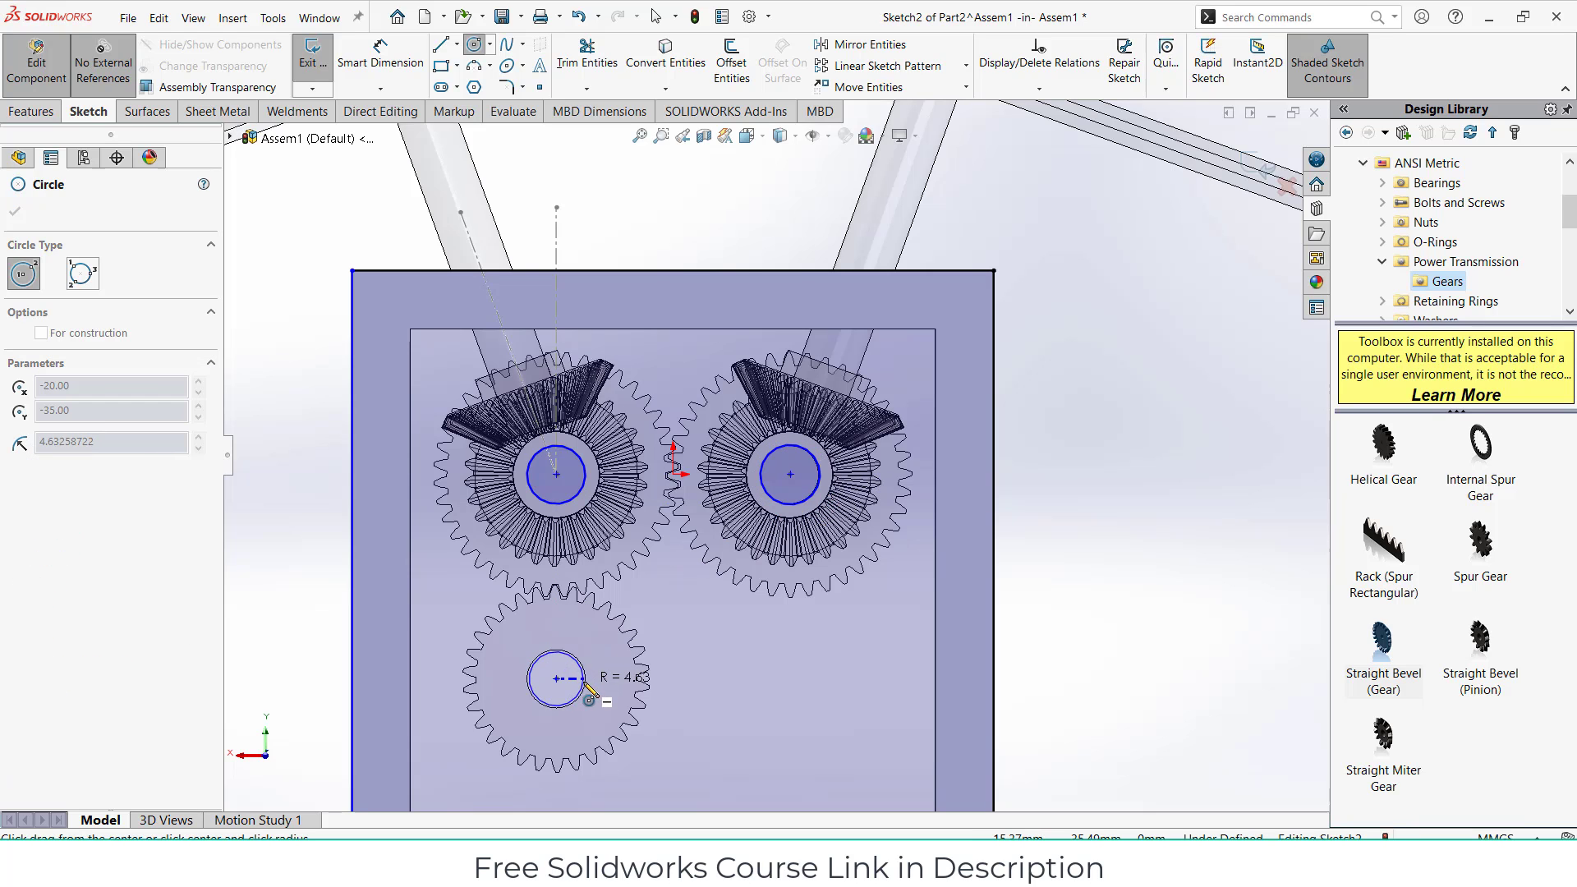
pyautogui.click(587, 686)
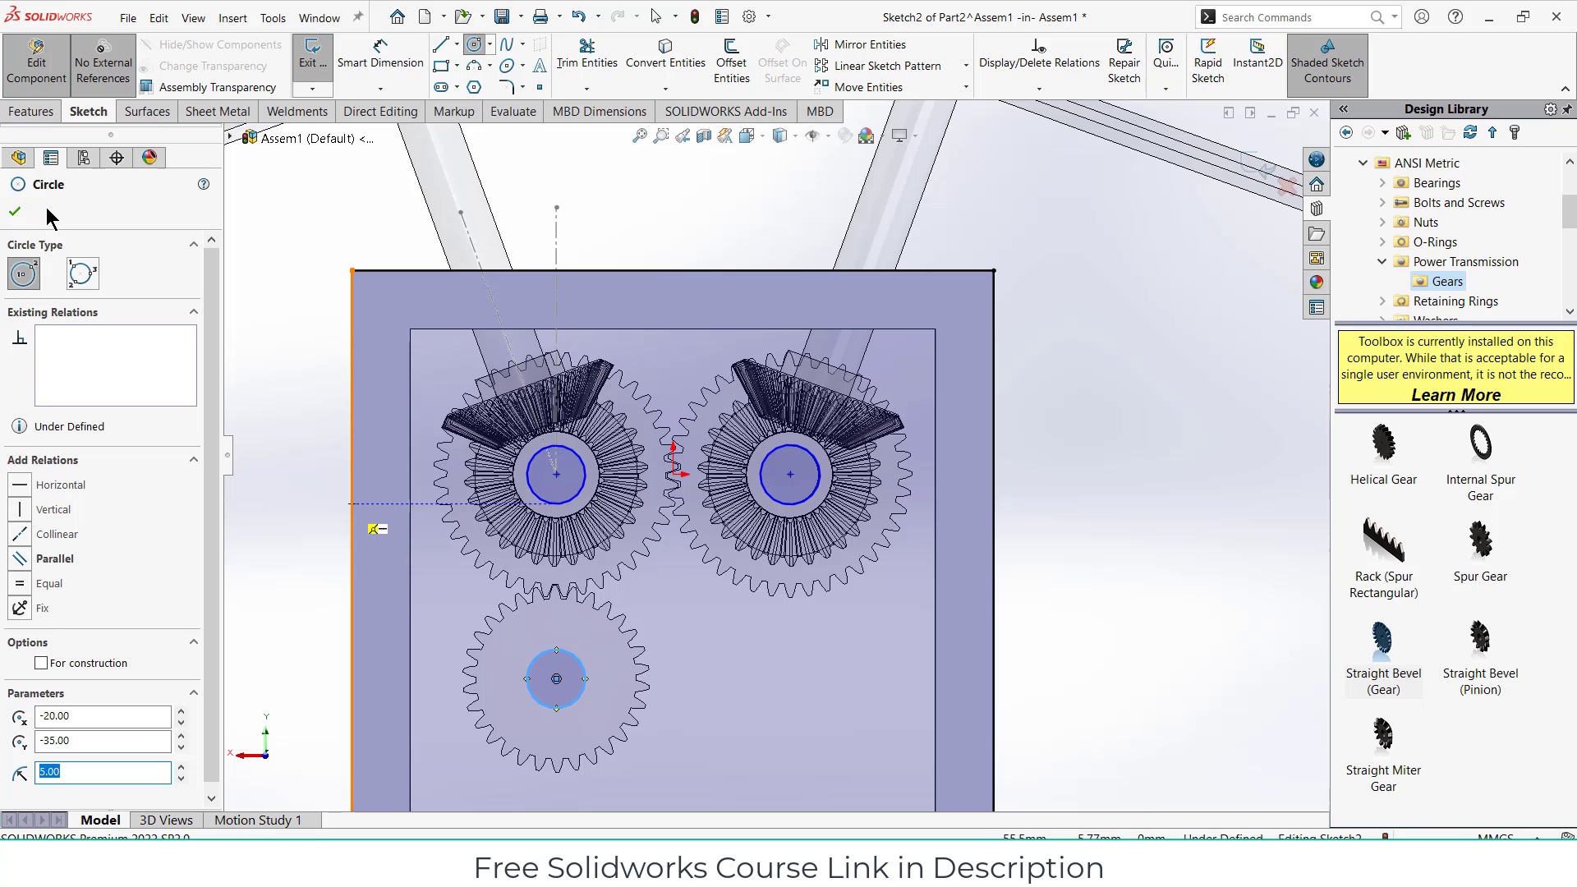
# Step: Extrude the rectangle with its three circular openings 5 mm as an end wall merged with the frame
pyautogui.click(33, 111)
pyautogui.click(321, 61)
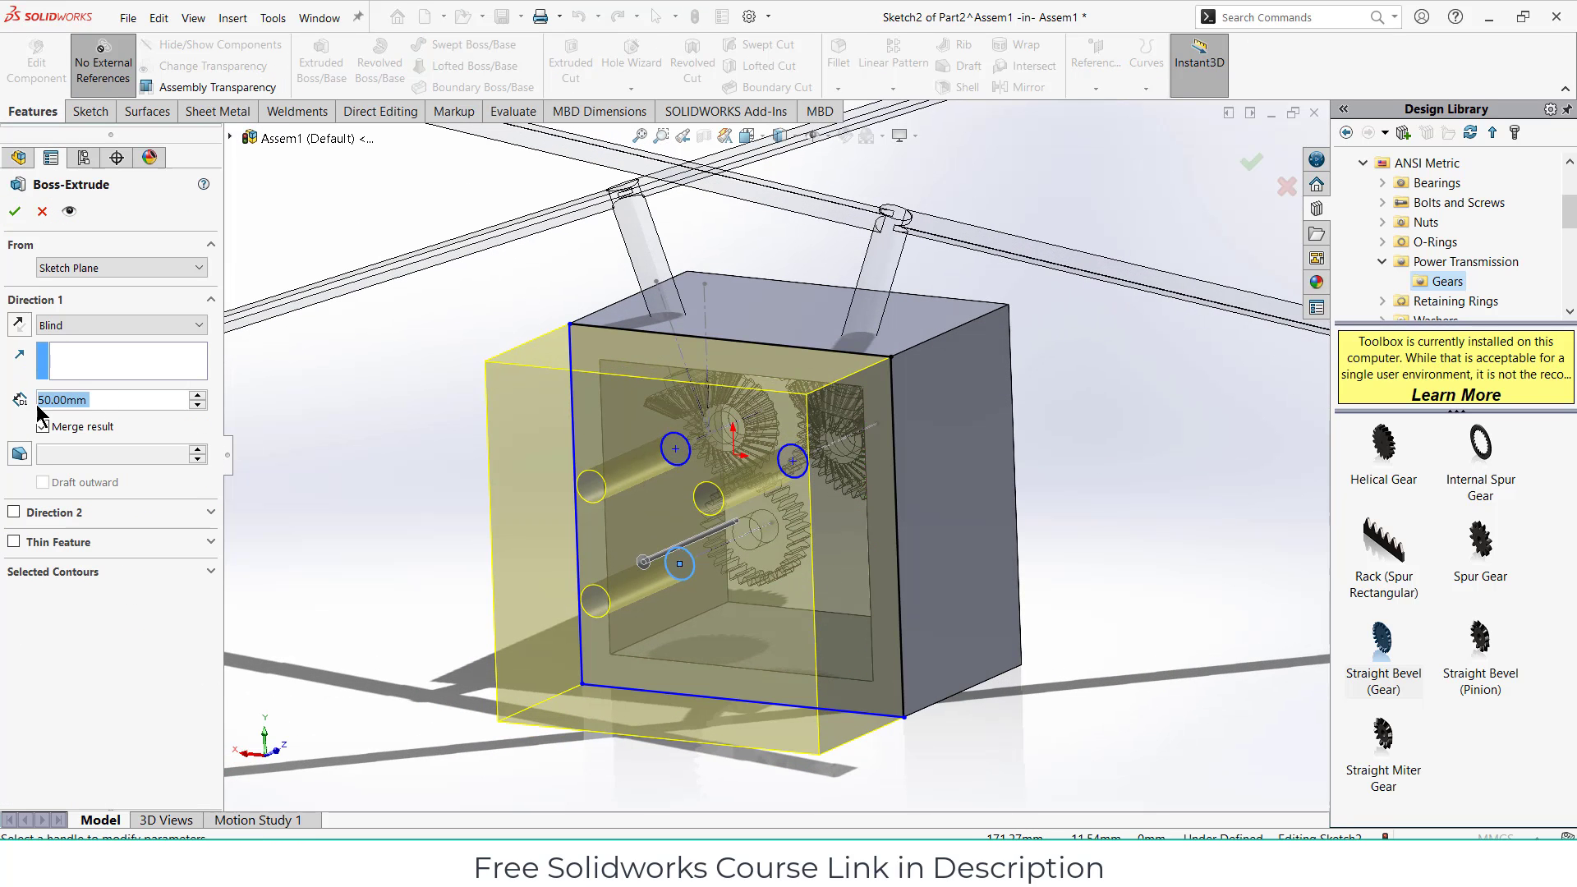
pyautogui.write('5')
pyautogui.press('Return')
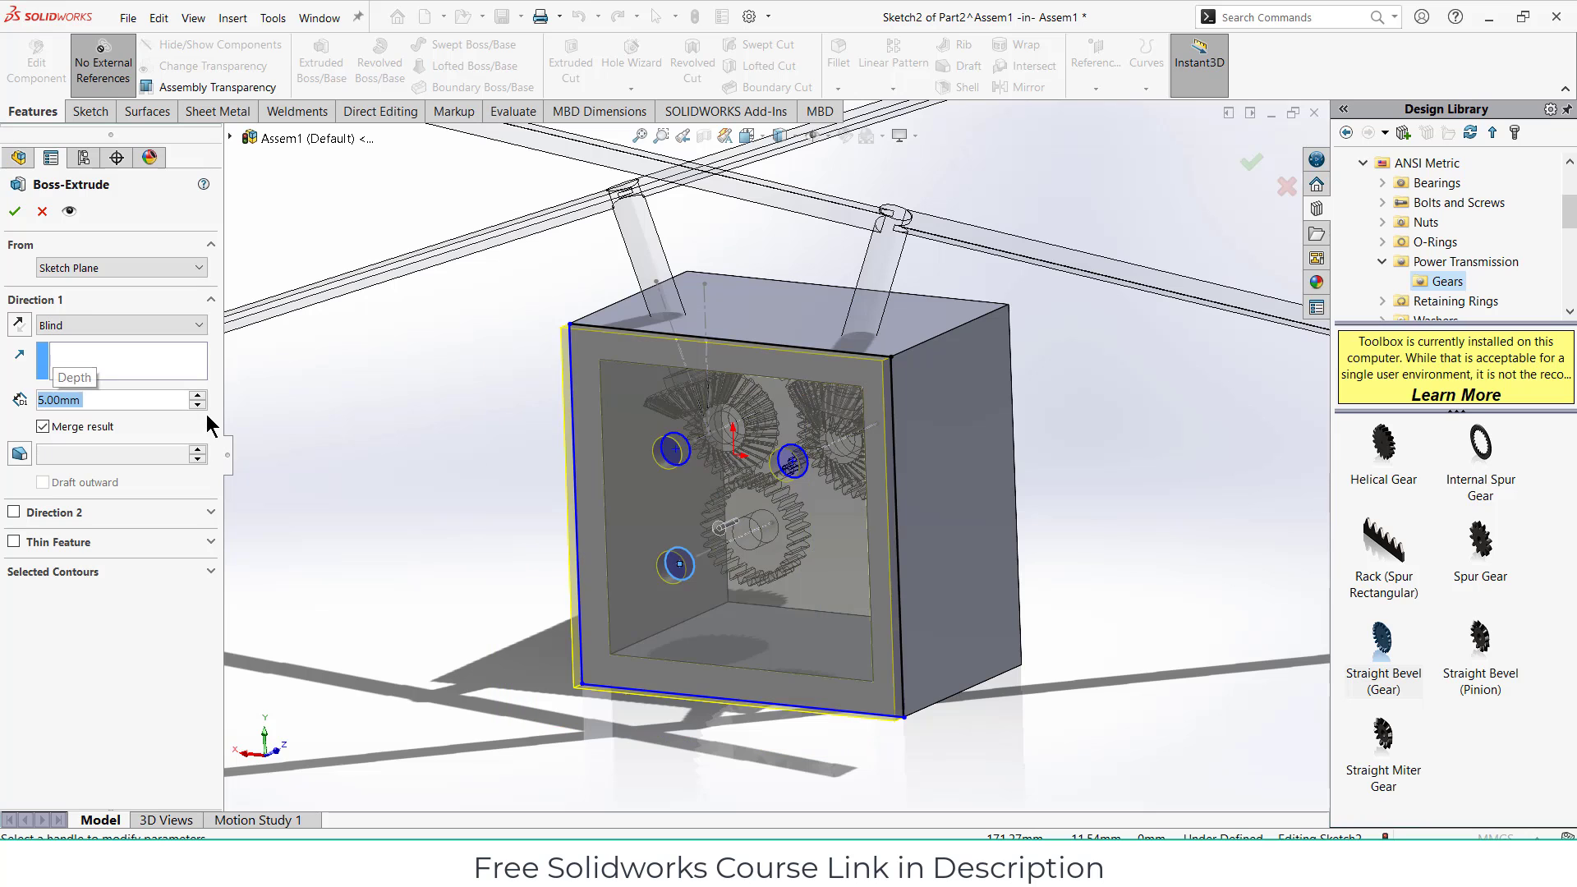
pyautogui.click(15, 211)
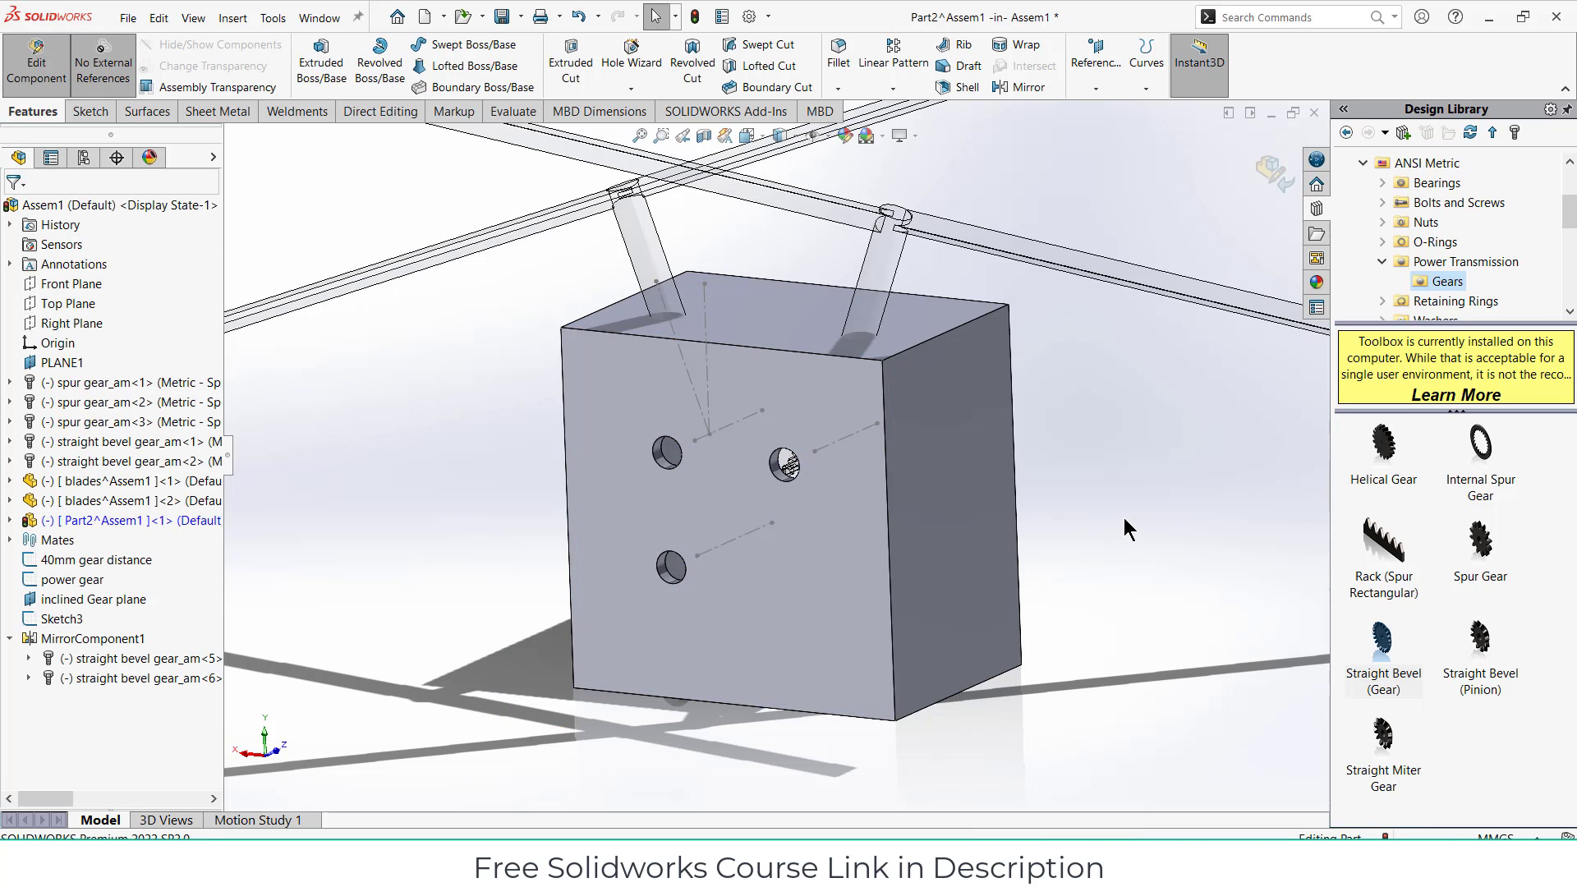
# Step: Open a sketch on the frame's opposite, still open end face and draw a corner rectangle between its outer corners
pyautogui.moveTo(993, 508); pyautogui.dragTo(828, 516, button='middle')
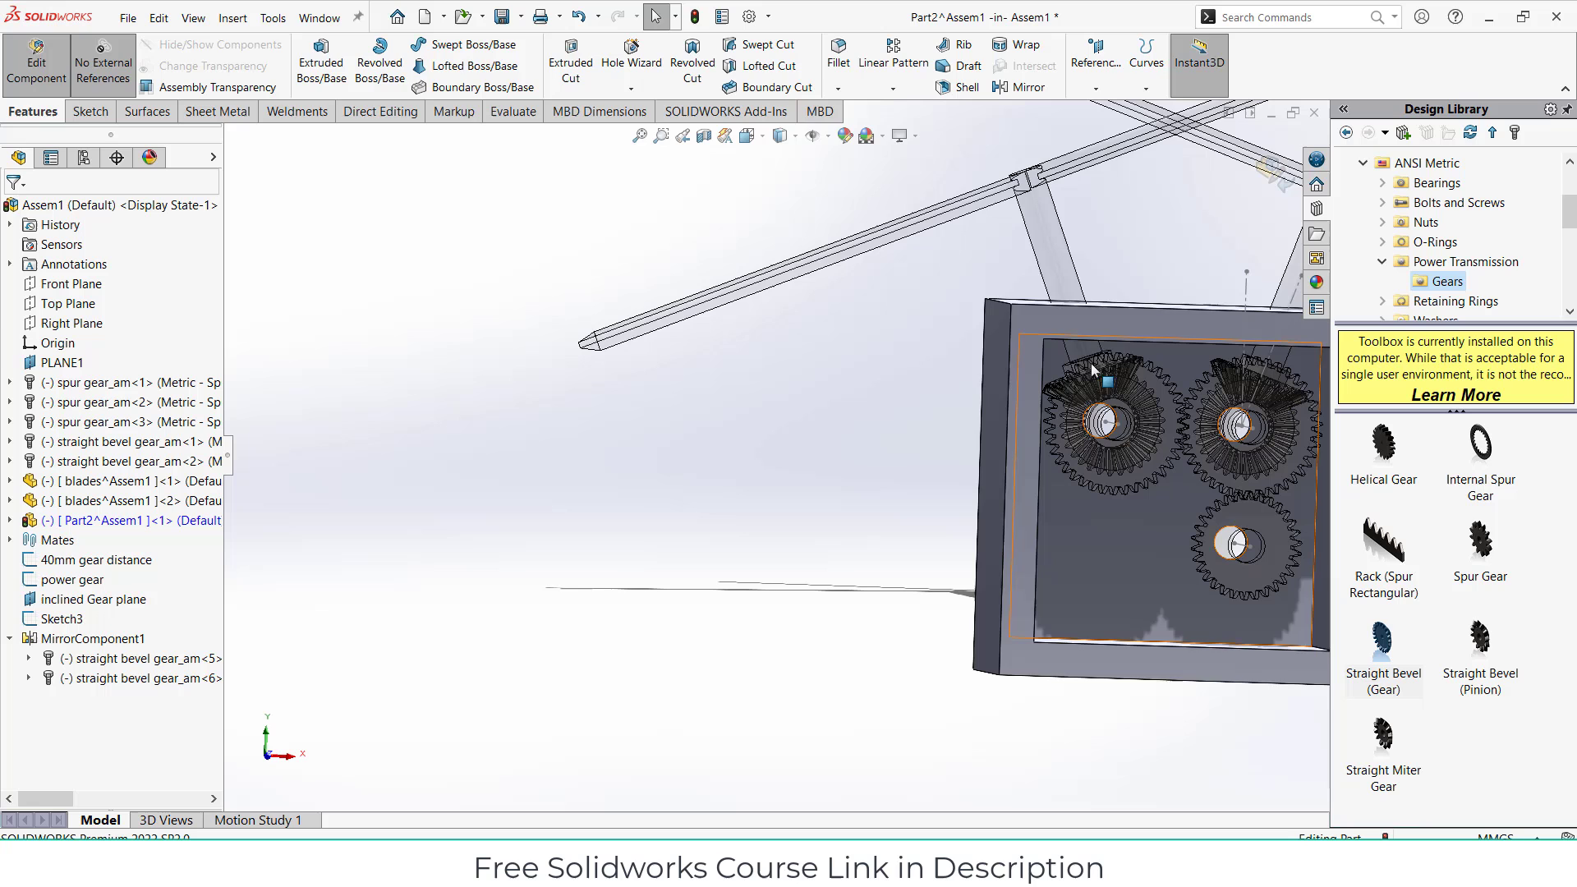
pyautogui.click(1116, 312)
pyautogui.click(1189, 275)
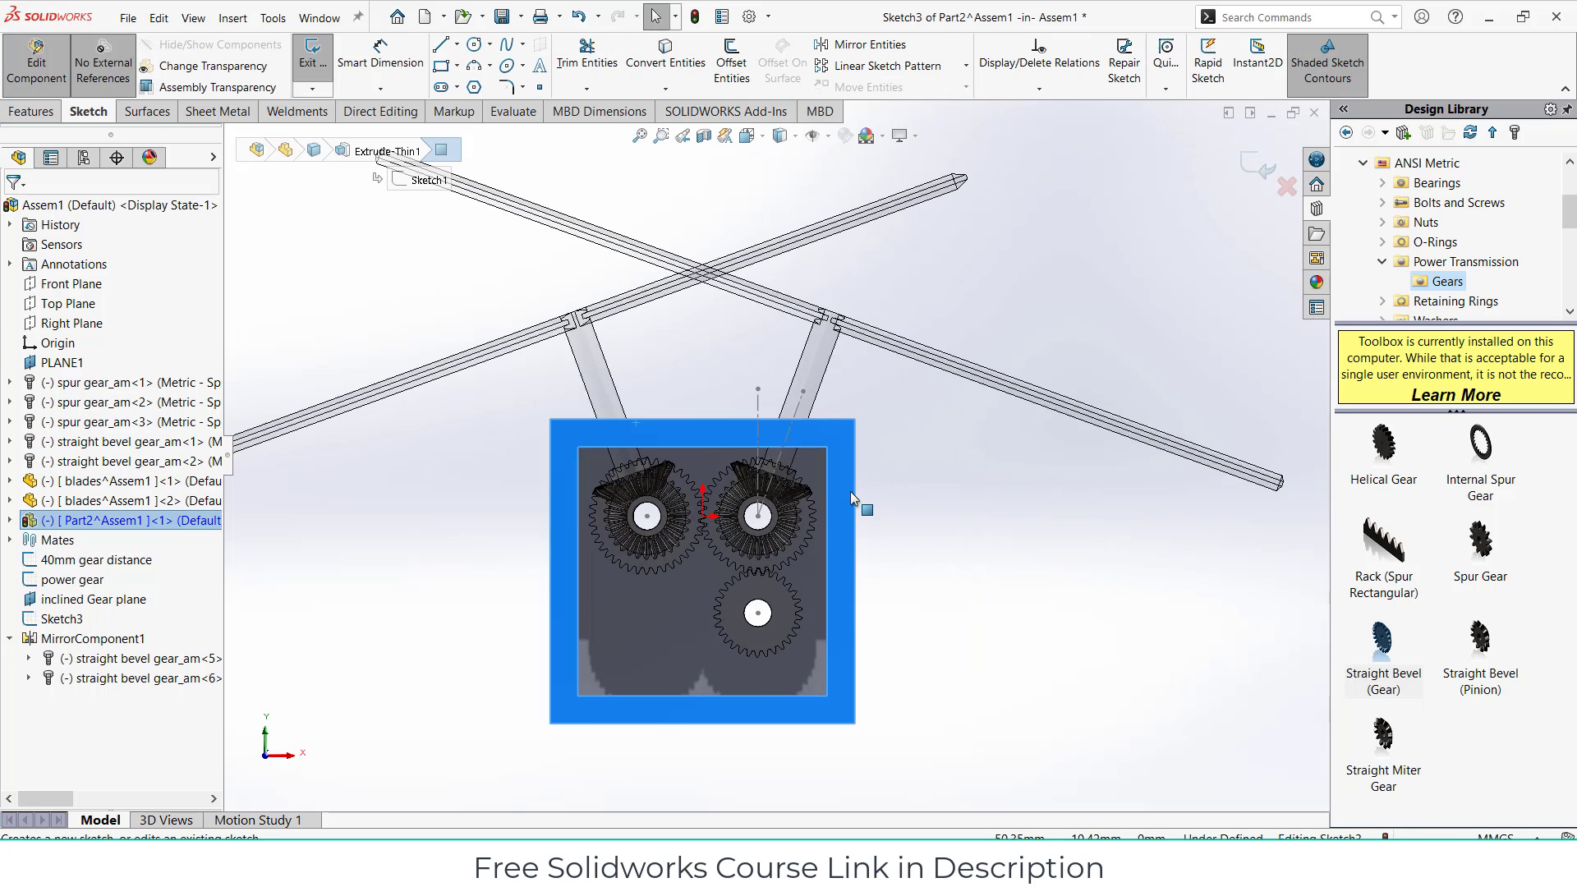
pyautogui.click(457, 66)
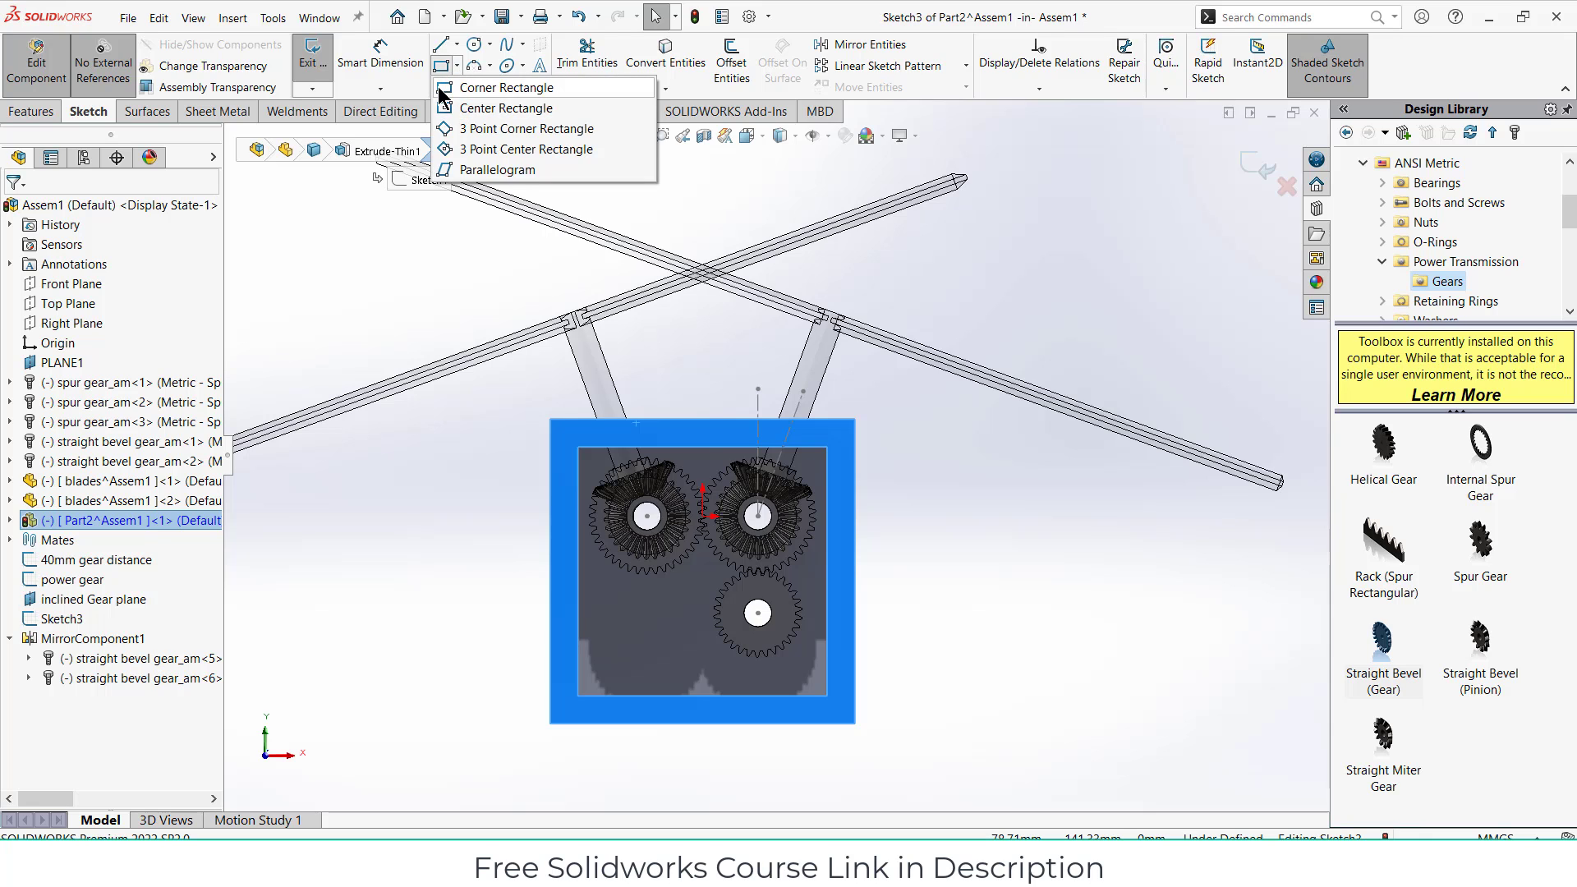
pyautogui.click(501, 86)
pyautogui.click(550, 420)
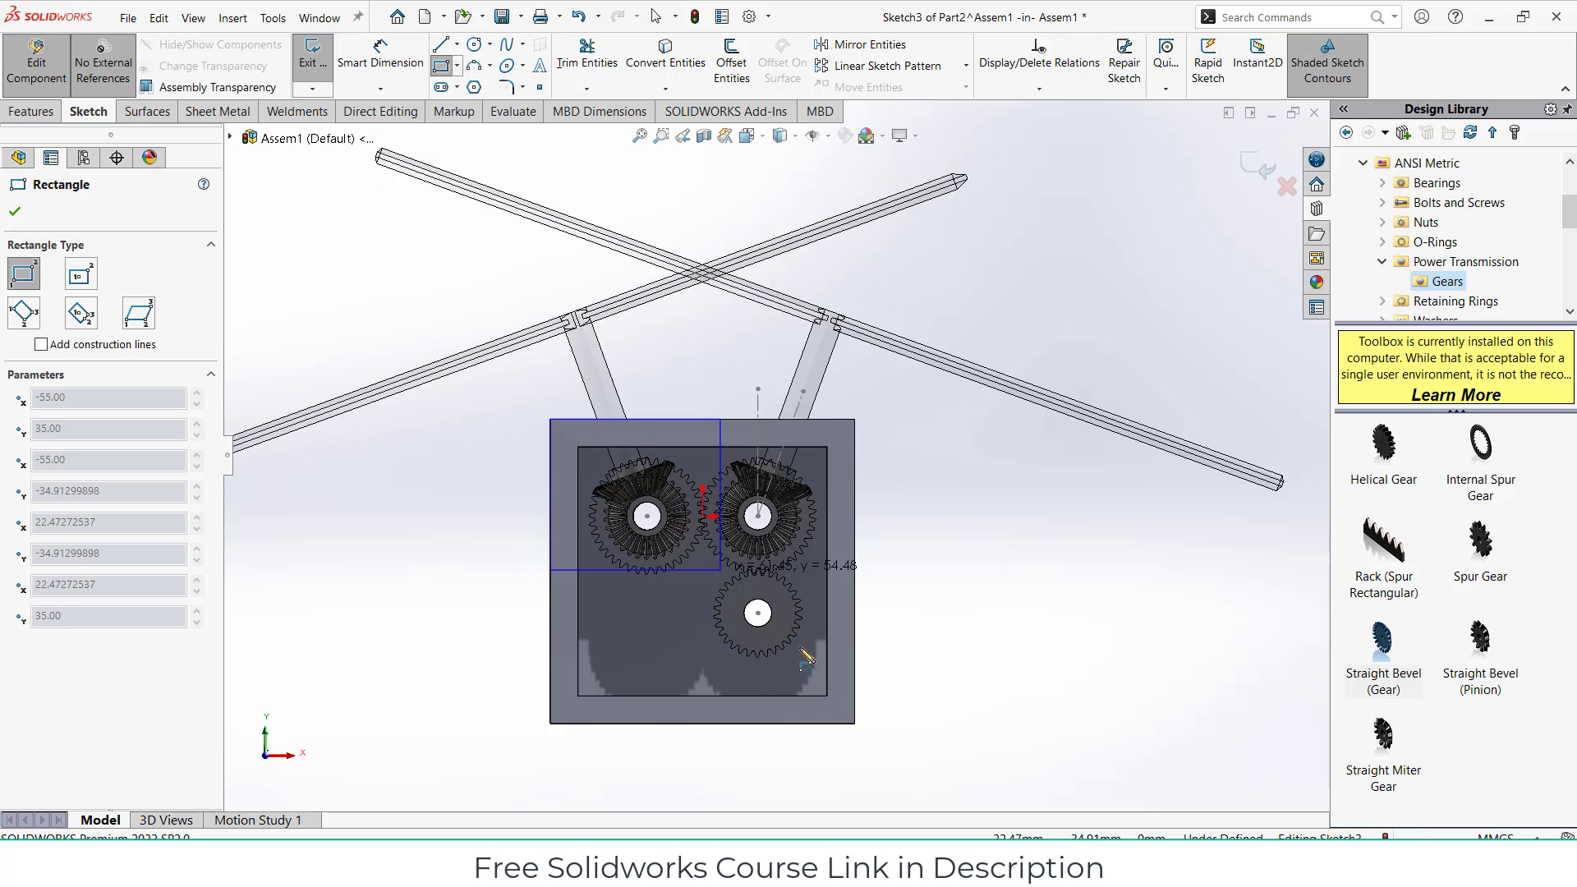
pyautogui.click(856, 724)
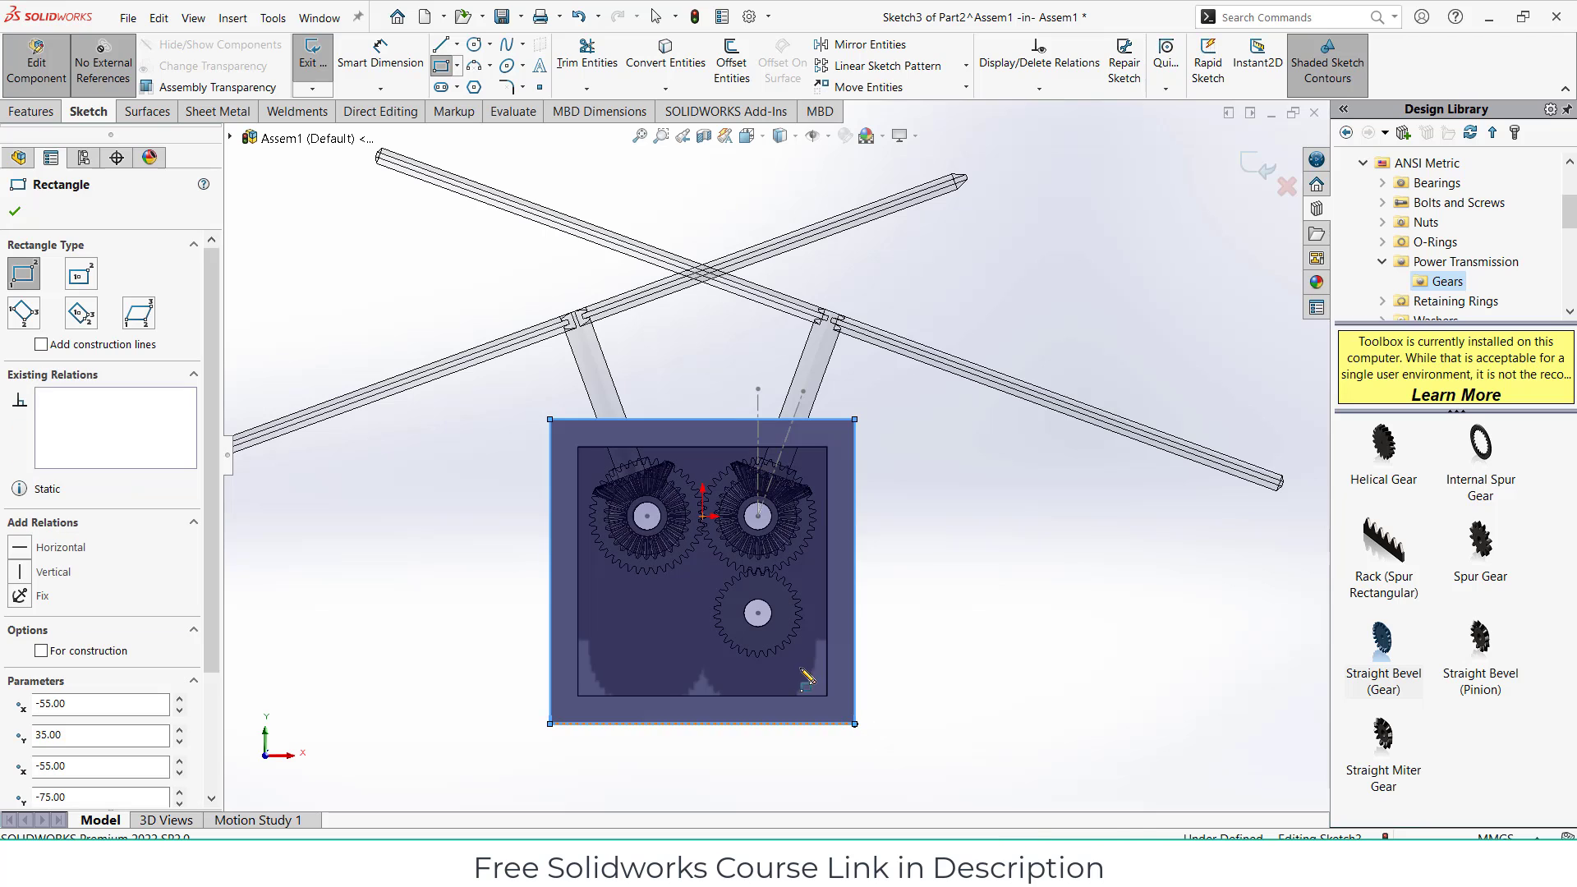
pyautogui.click(474, 44)
pyautogui.scroll(-5, 755, 534)
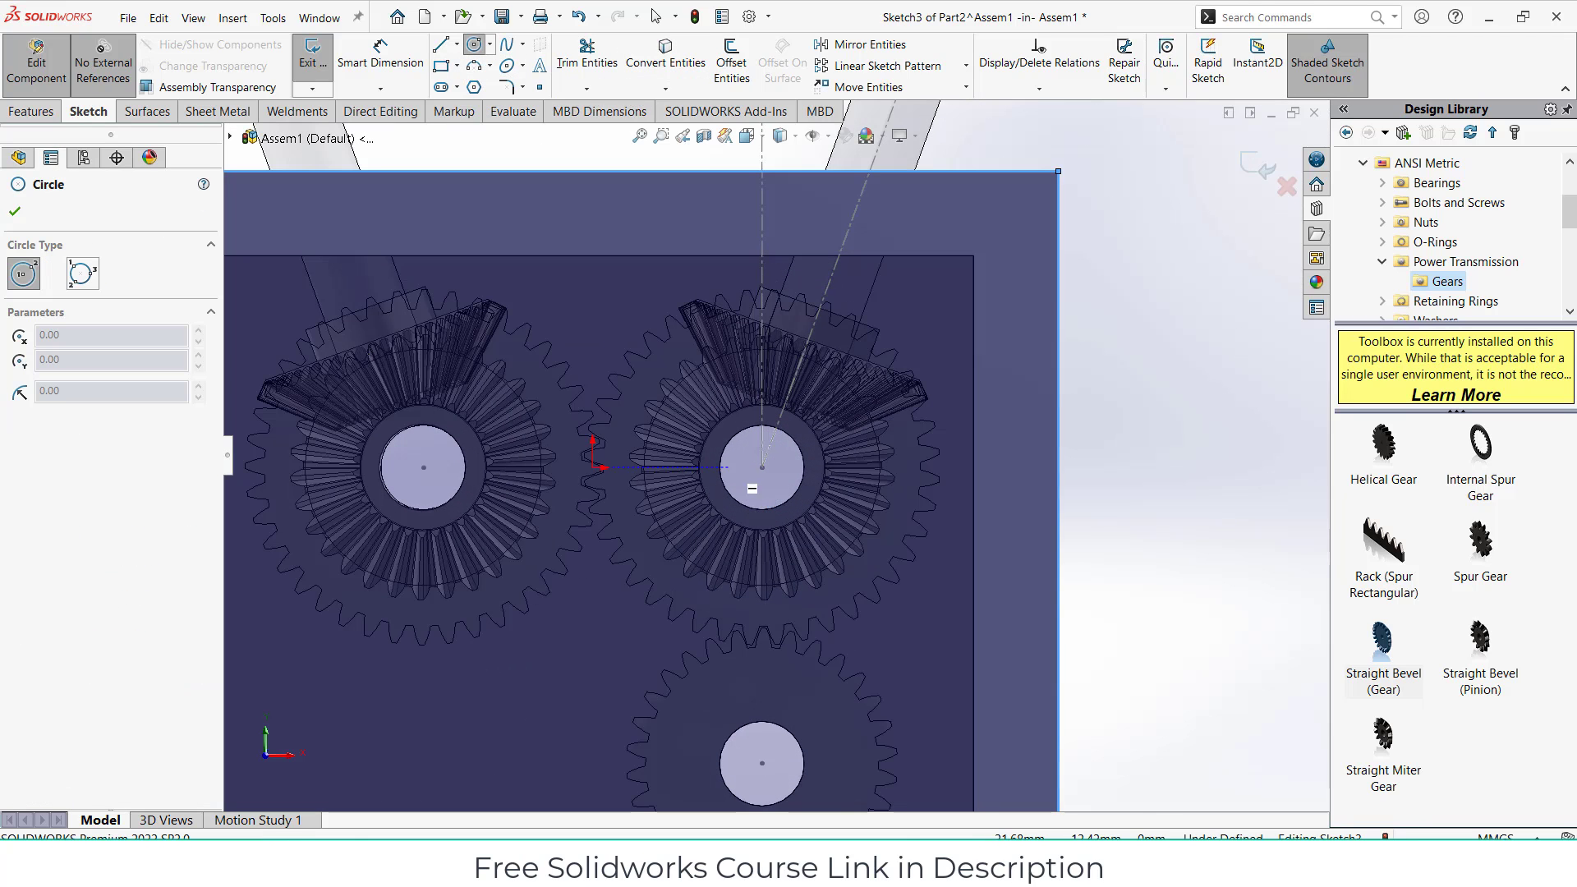
pyautogui.click(14, 214)
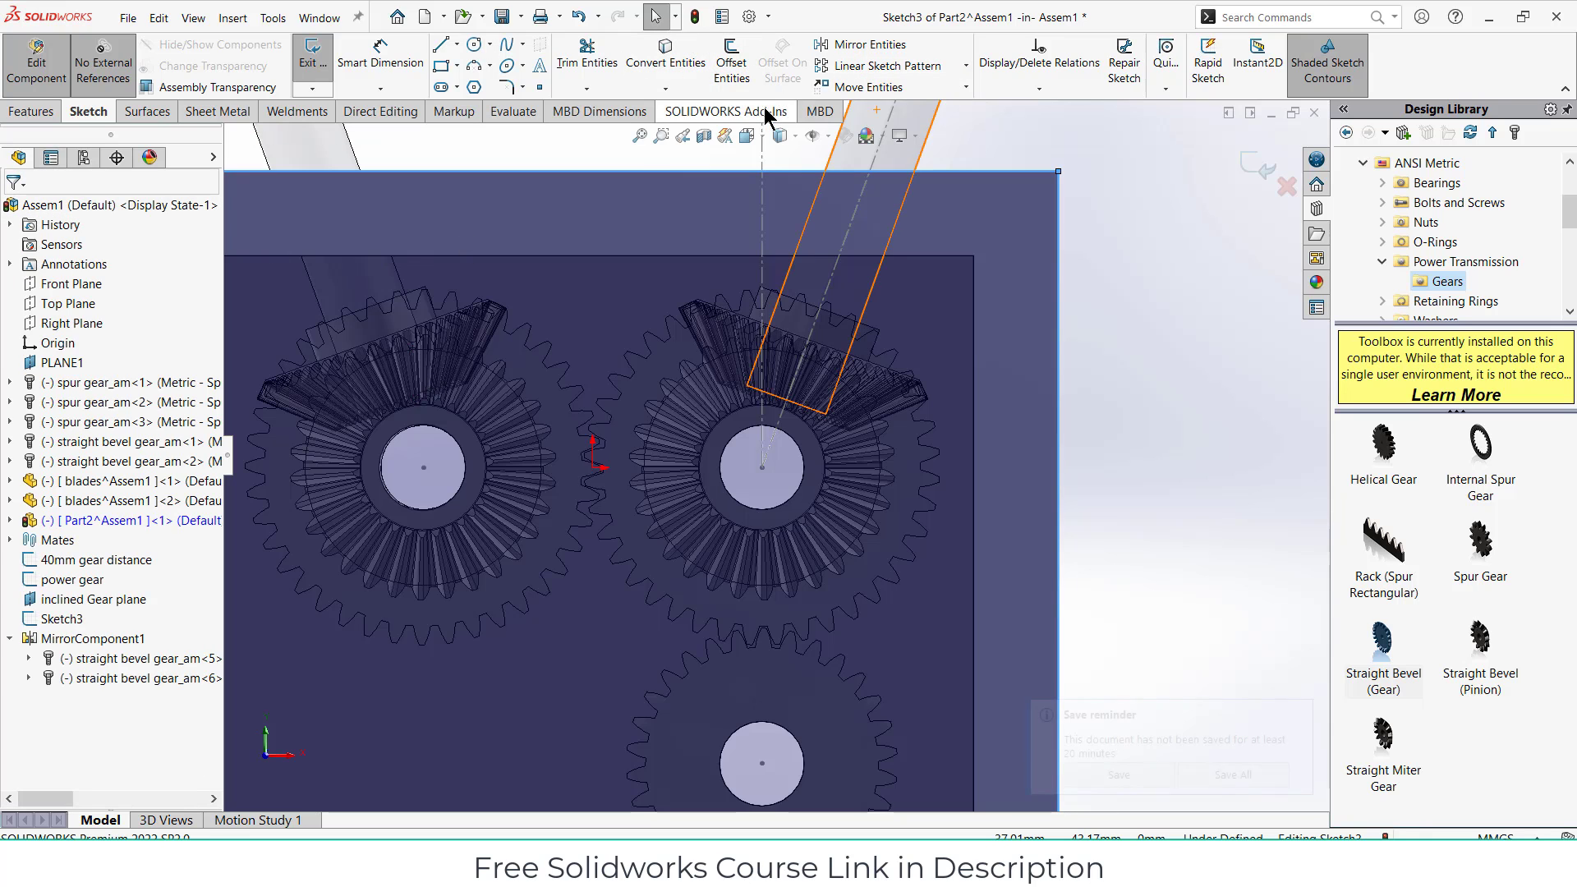
# Step: Convert the three circular hole edges of the far end wall into the current sketch
pyautogui.scroll(3, 747, 135)
pyautogui.click(682, 74)
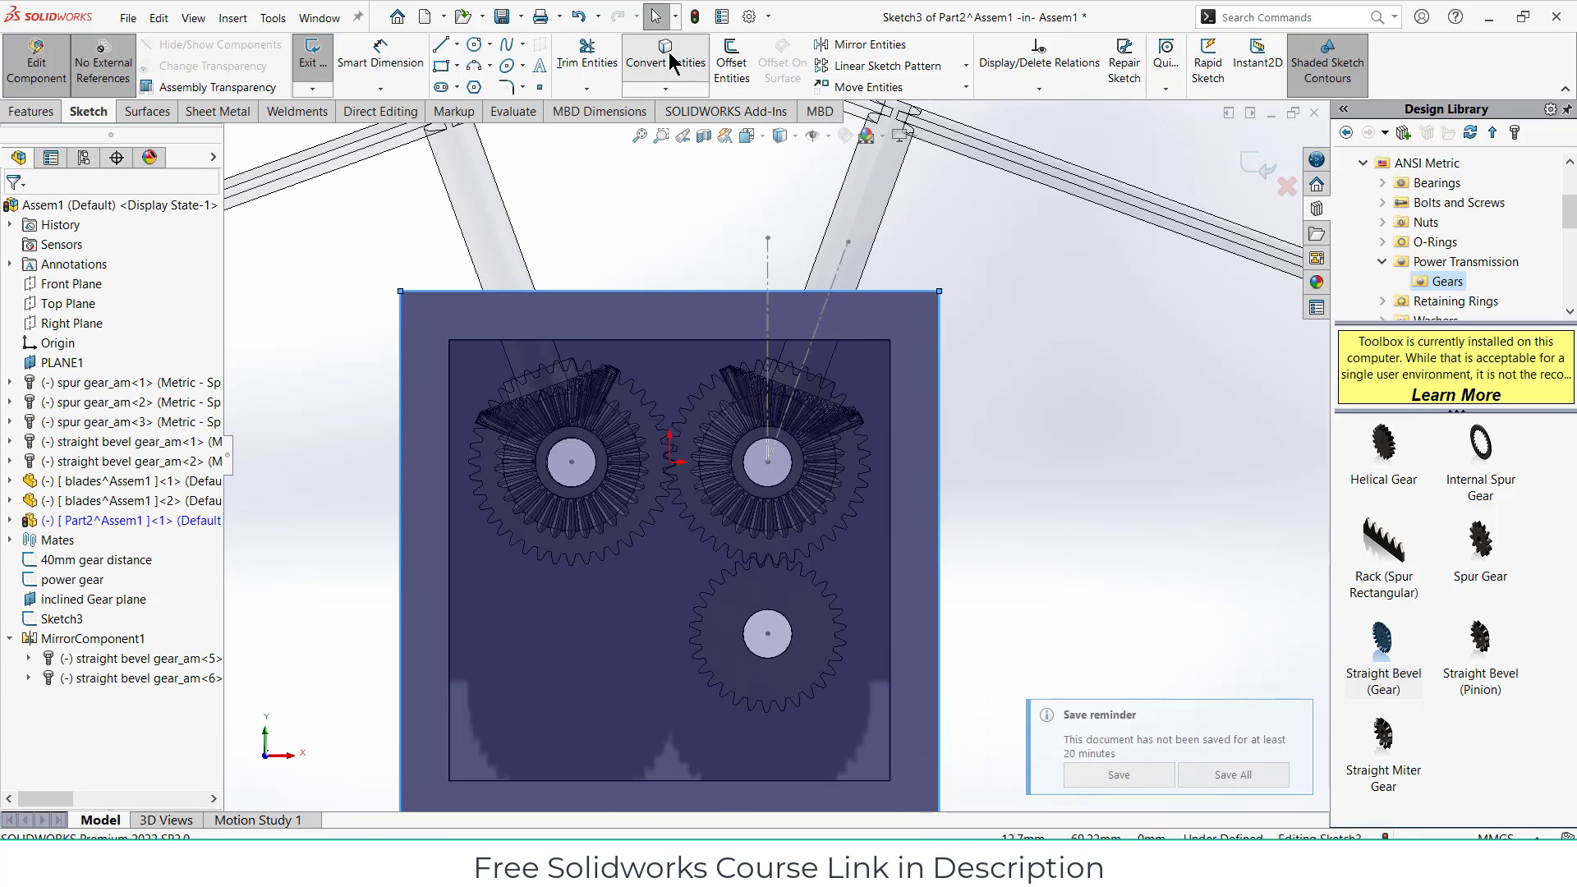
pyautogui.click(595, 480)
pyautogui.click(757, 486)
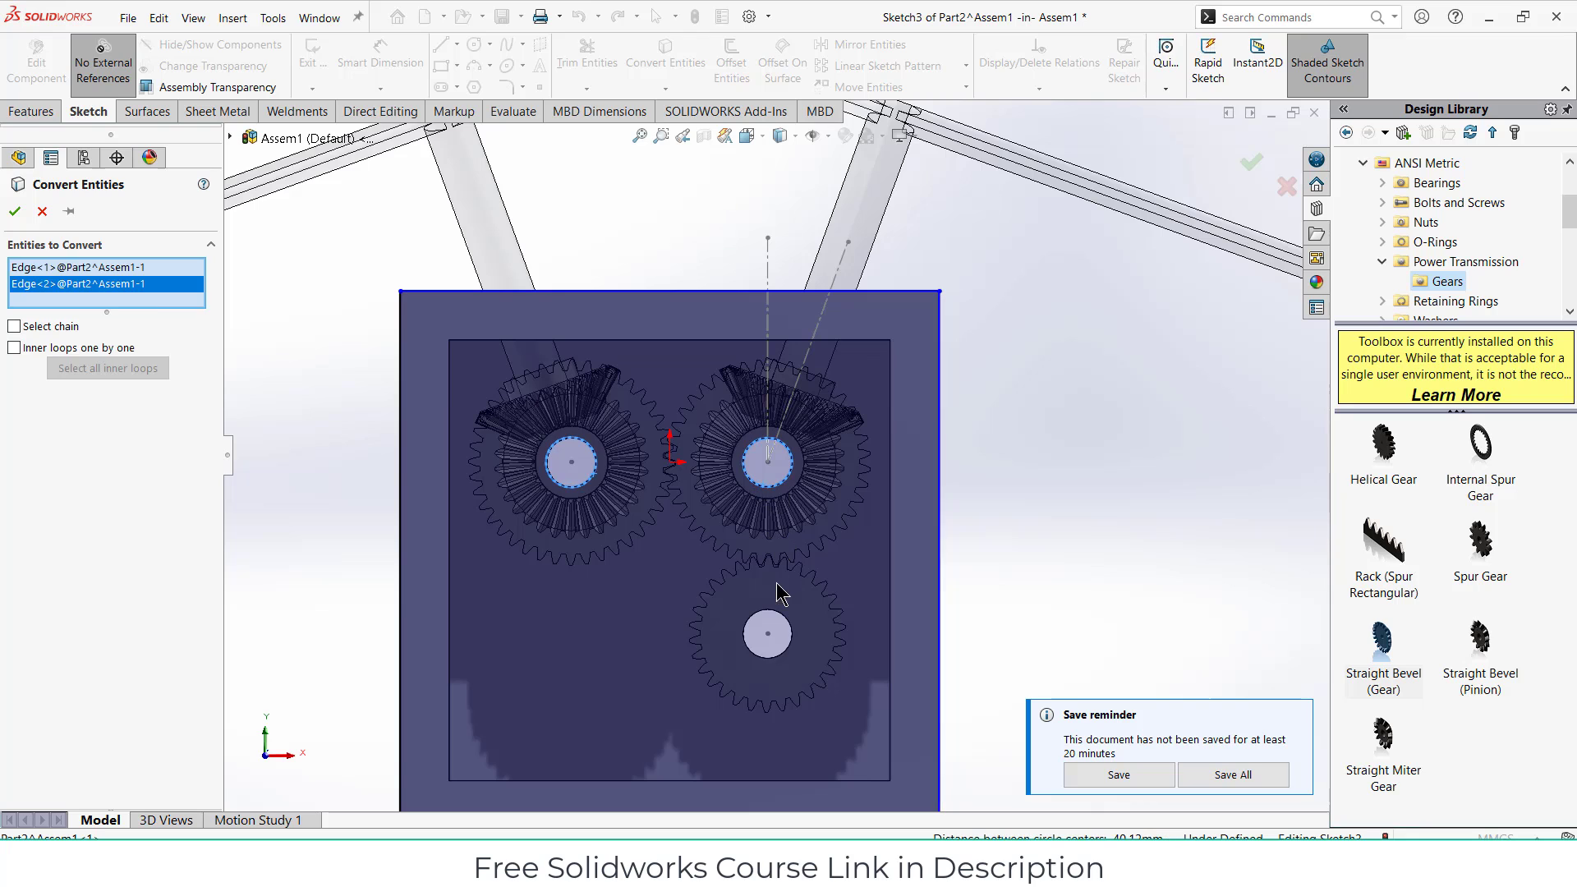
pyautogui.click(792, 646)
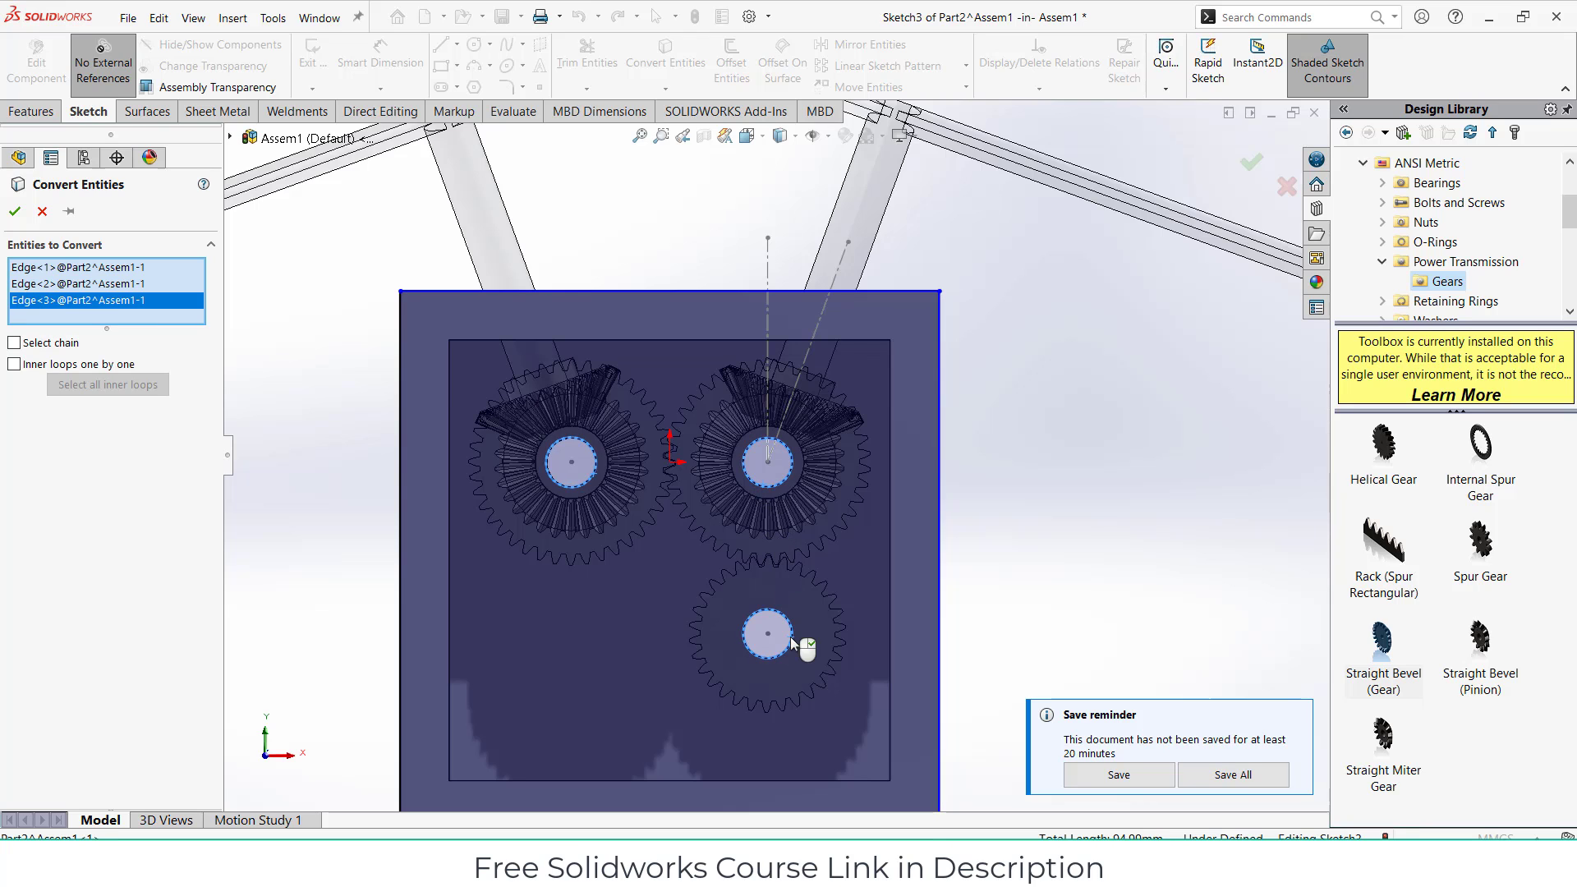
pyautogui.click(15, 212)
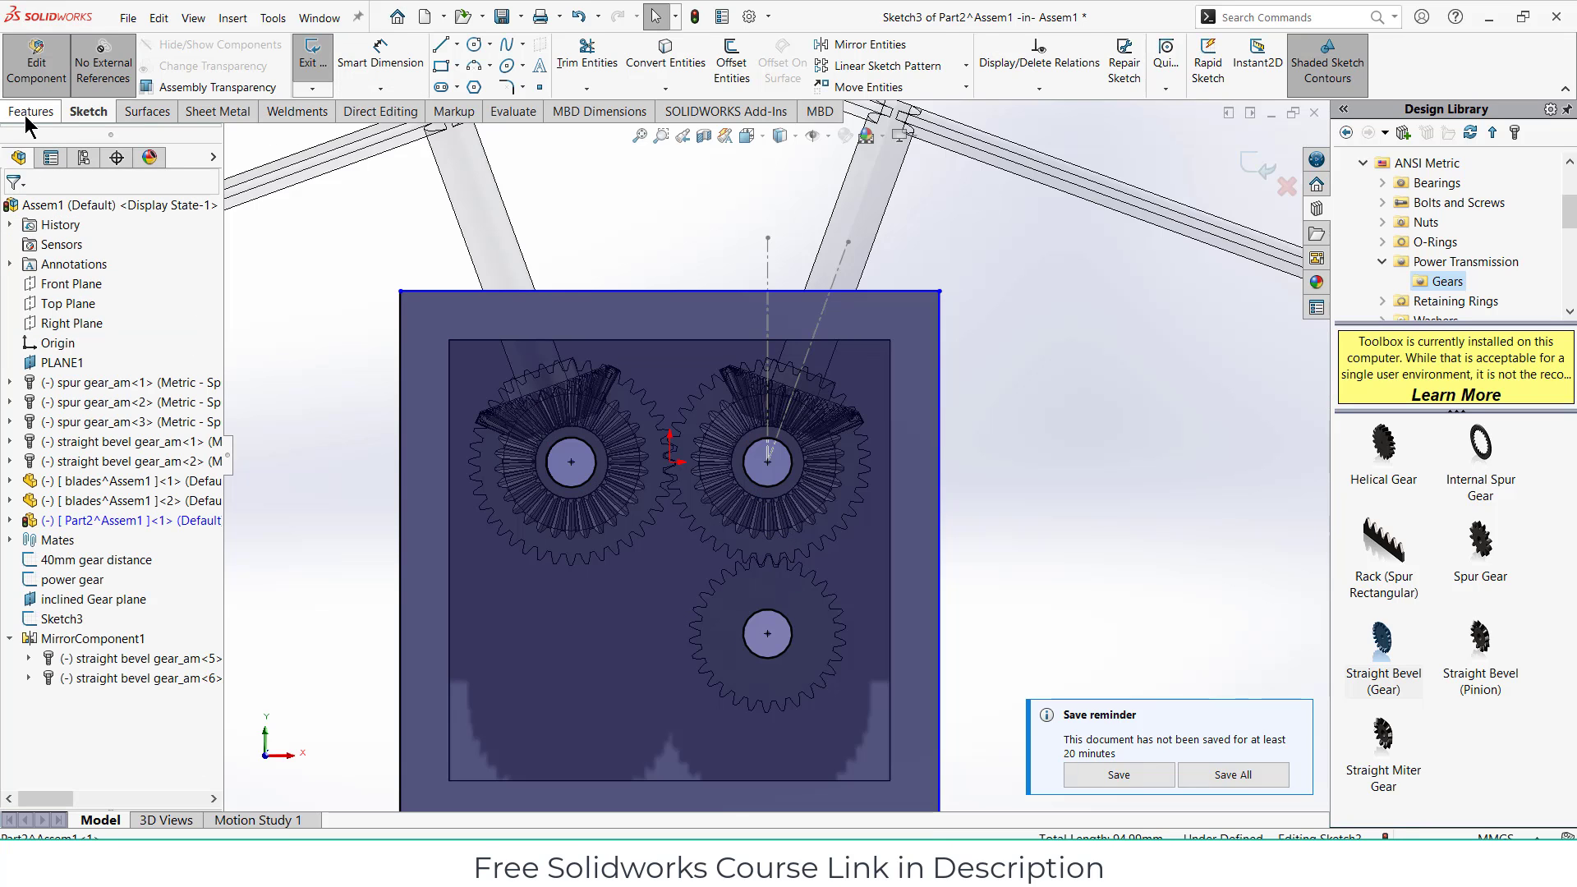
# Step: Extrude the second end wall with its three shaft holes to a blind depth of 5 mm
pyautogui.click(30, 111)
pyautogui.click(321, 62)
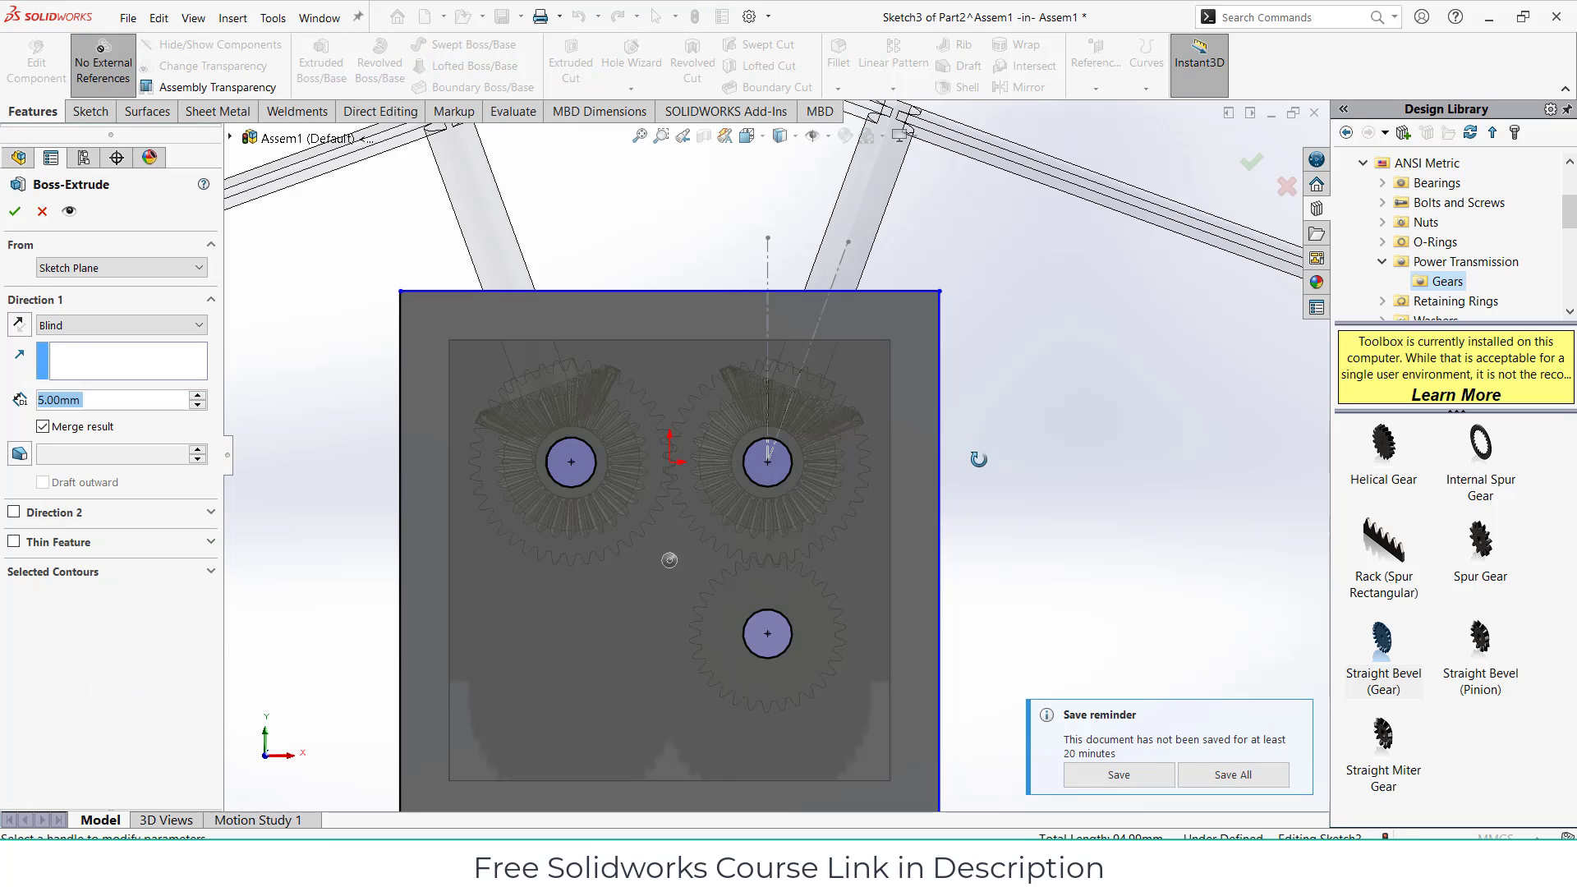
pyautogui.click(15, 212)
# Step: Open a new sketch on the housing's top face, where the inclined bladed shafts pass through
pyautogui.moveTo(1097, 454); pyautogui.dragTo(1023, 496, button='middle')
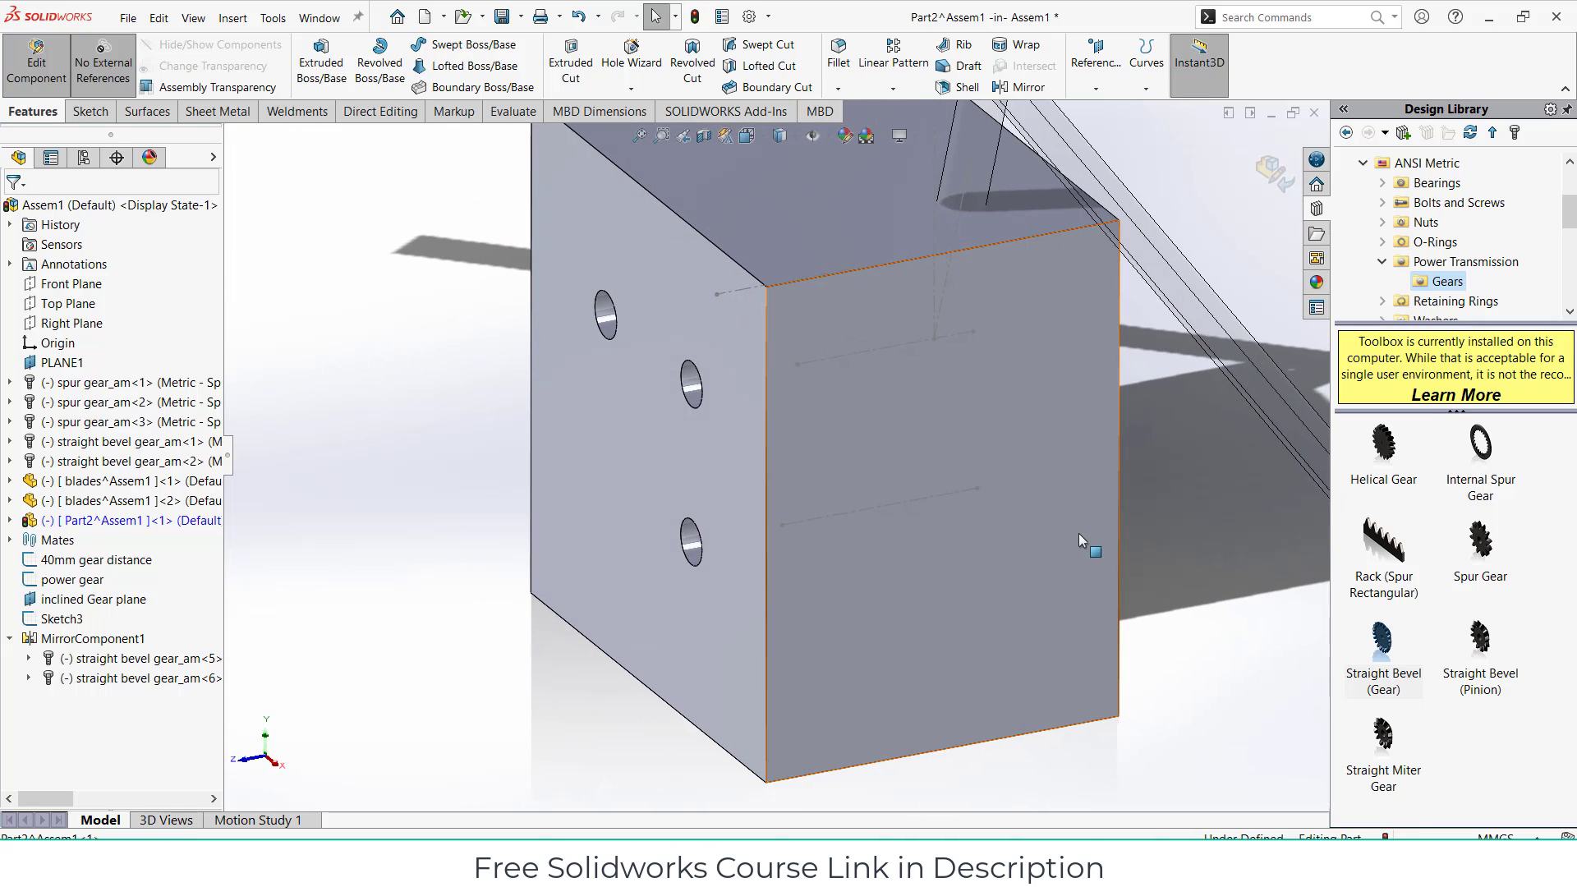
pyautogui.press('f')
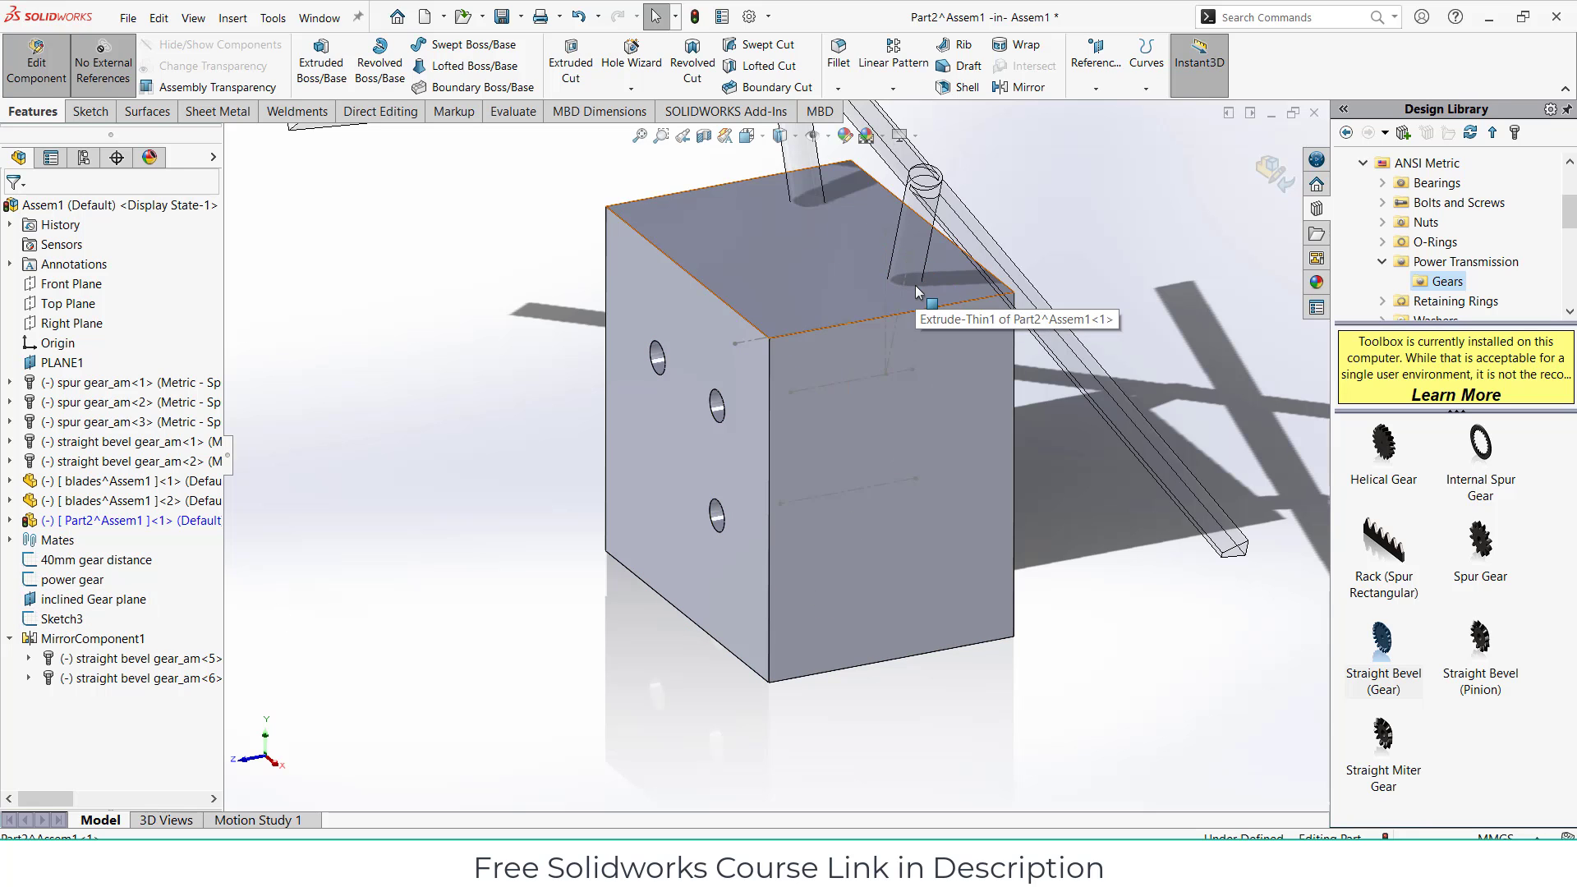
pyautogui.moveTo(915, 284); pyautogui.dragTo(1012, 264, button='middle')
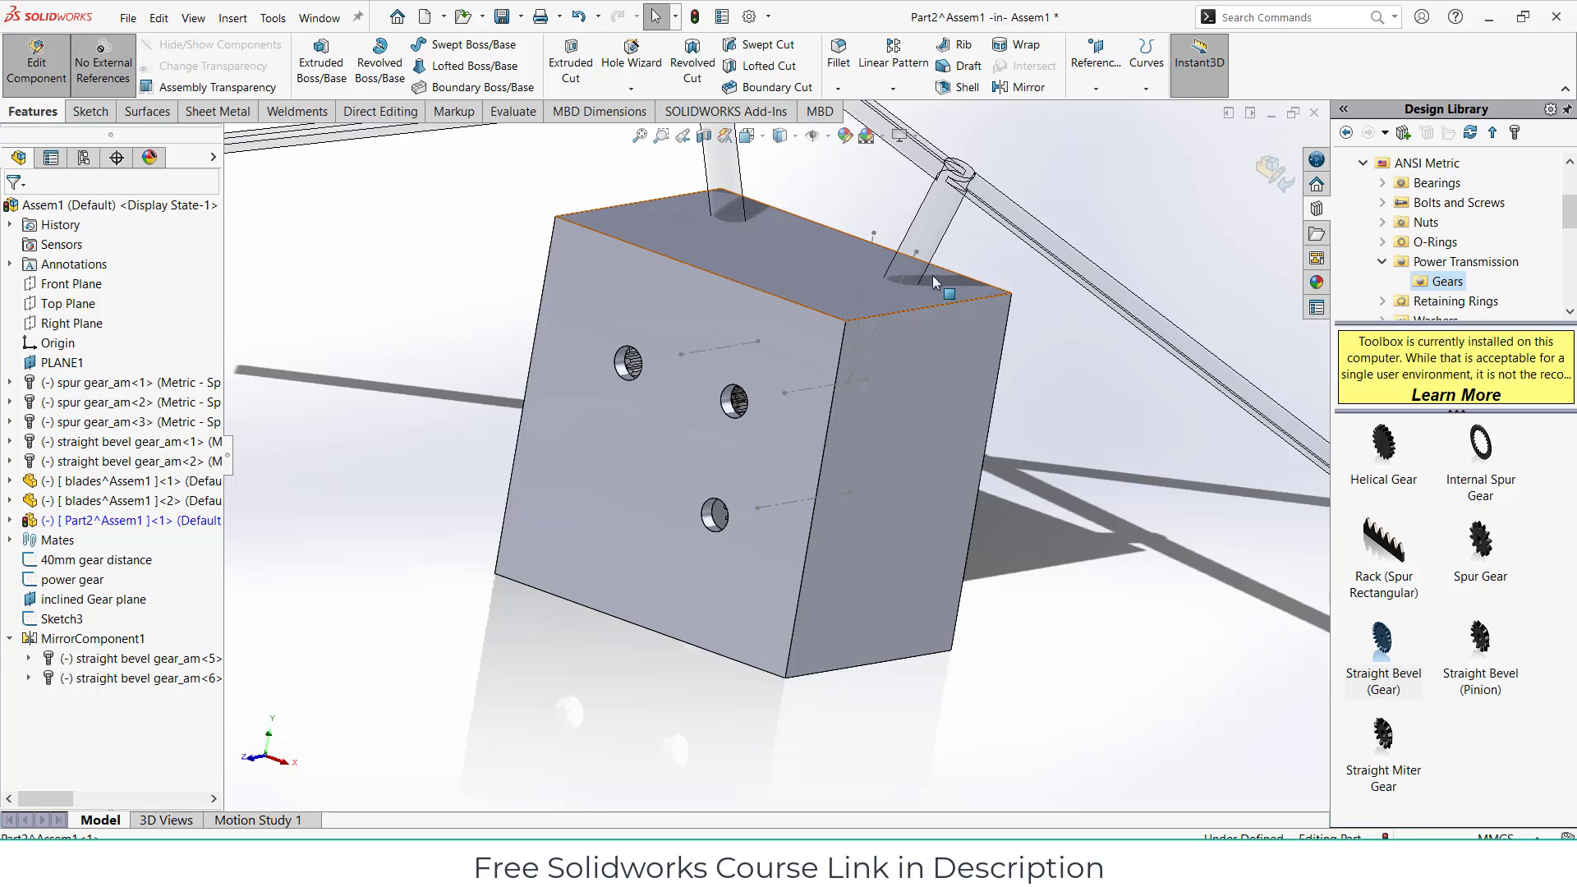
pyautogui.moveTo(910, 291); pyautogui.dragTo(914, 330, button='middle')
pyautogui.scroll(-2, 895, 273)
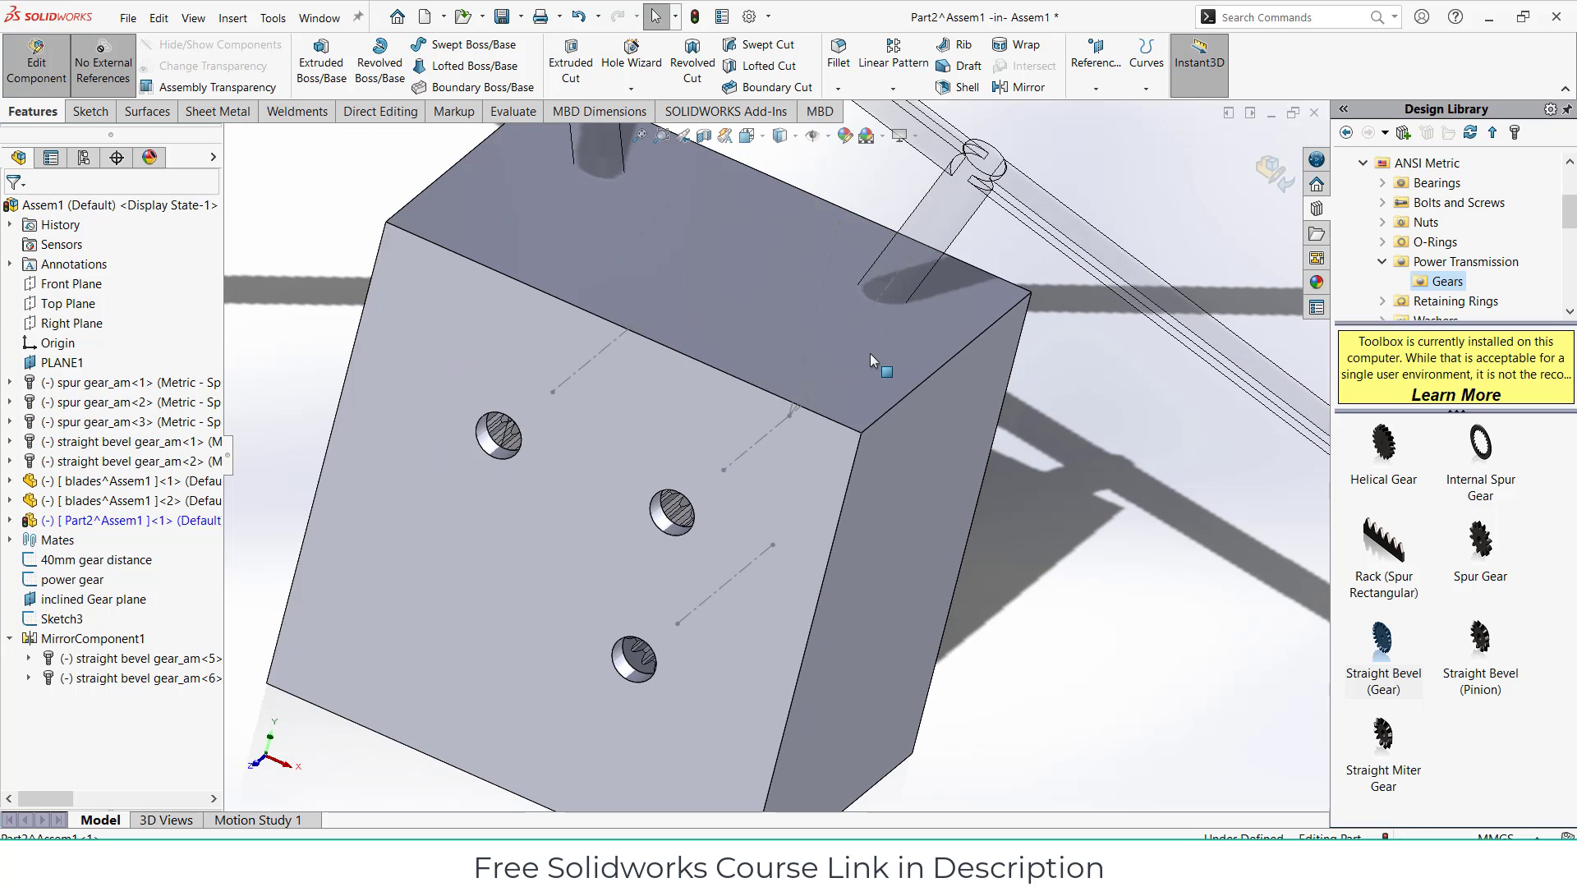
pyautogui.click(925, 347)
pyautogui.click(986, 291)
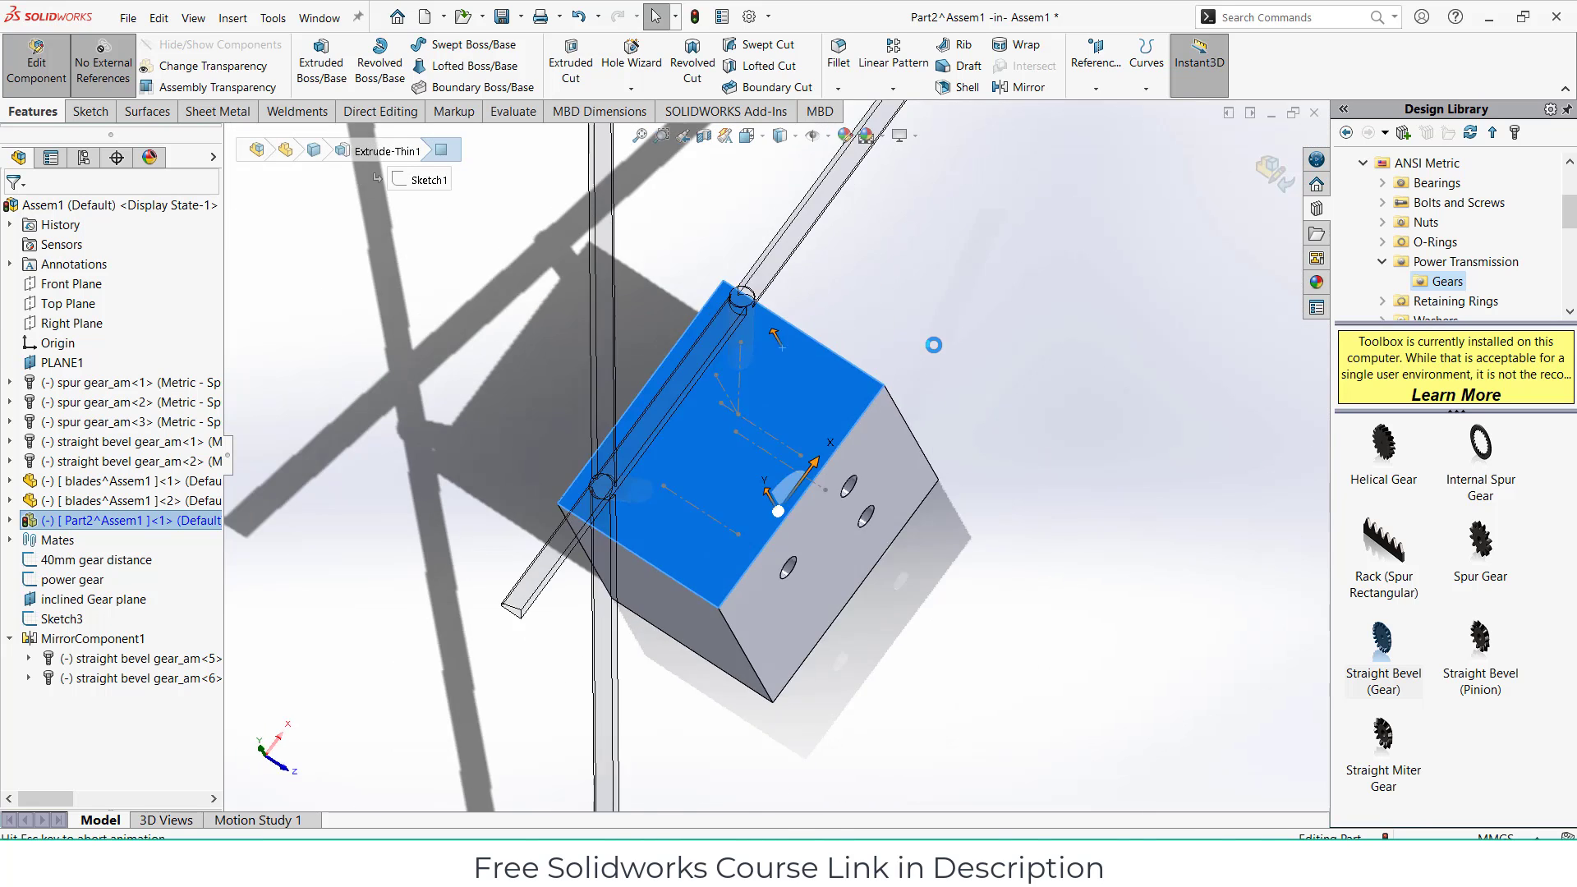
# Step: Draw a circle of about 10 mm radius around one inclined shaft, centred on the centerline beneath it
pyautogui.scroll(-1, 688, 526)
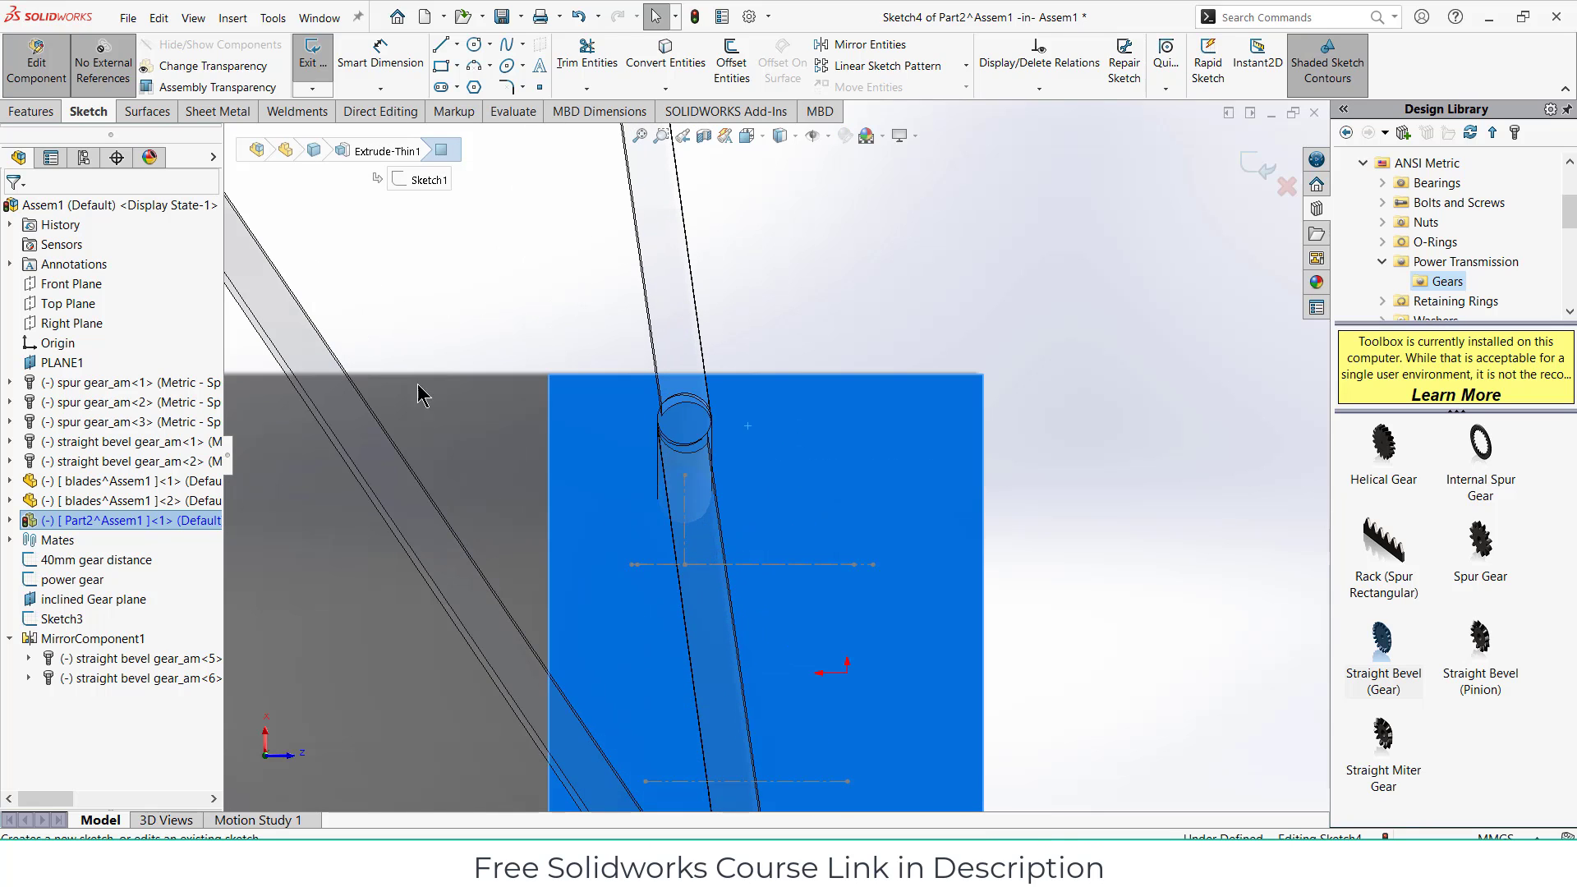
pyautogui.click(474, 46)
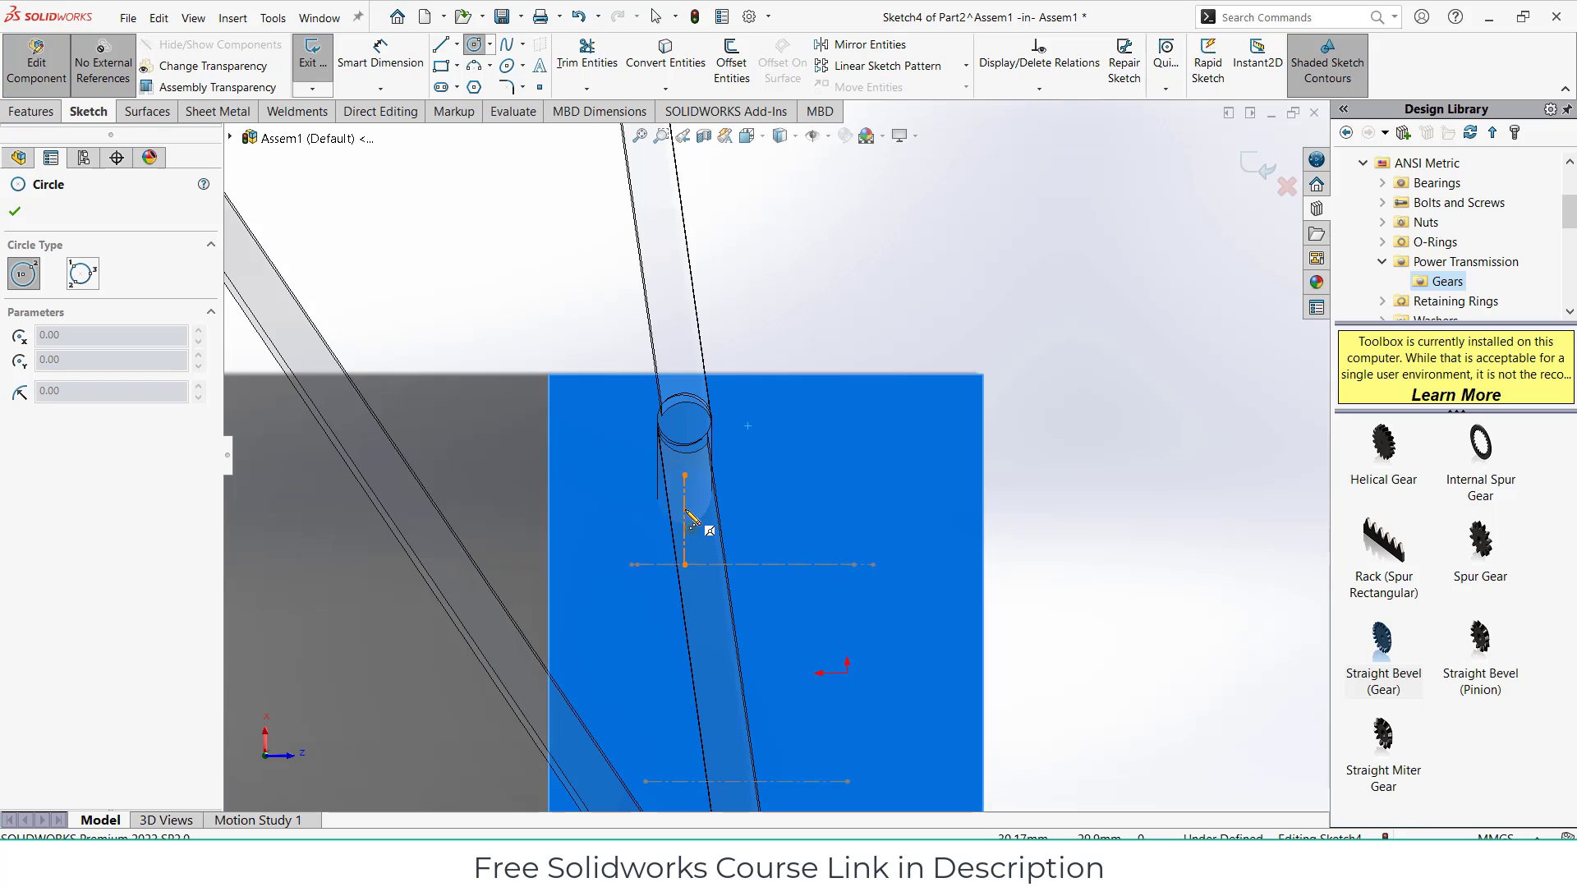
pyautogui.click(688, 513)
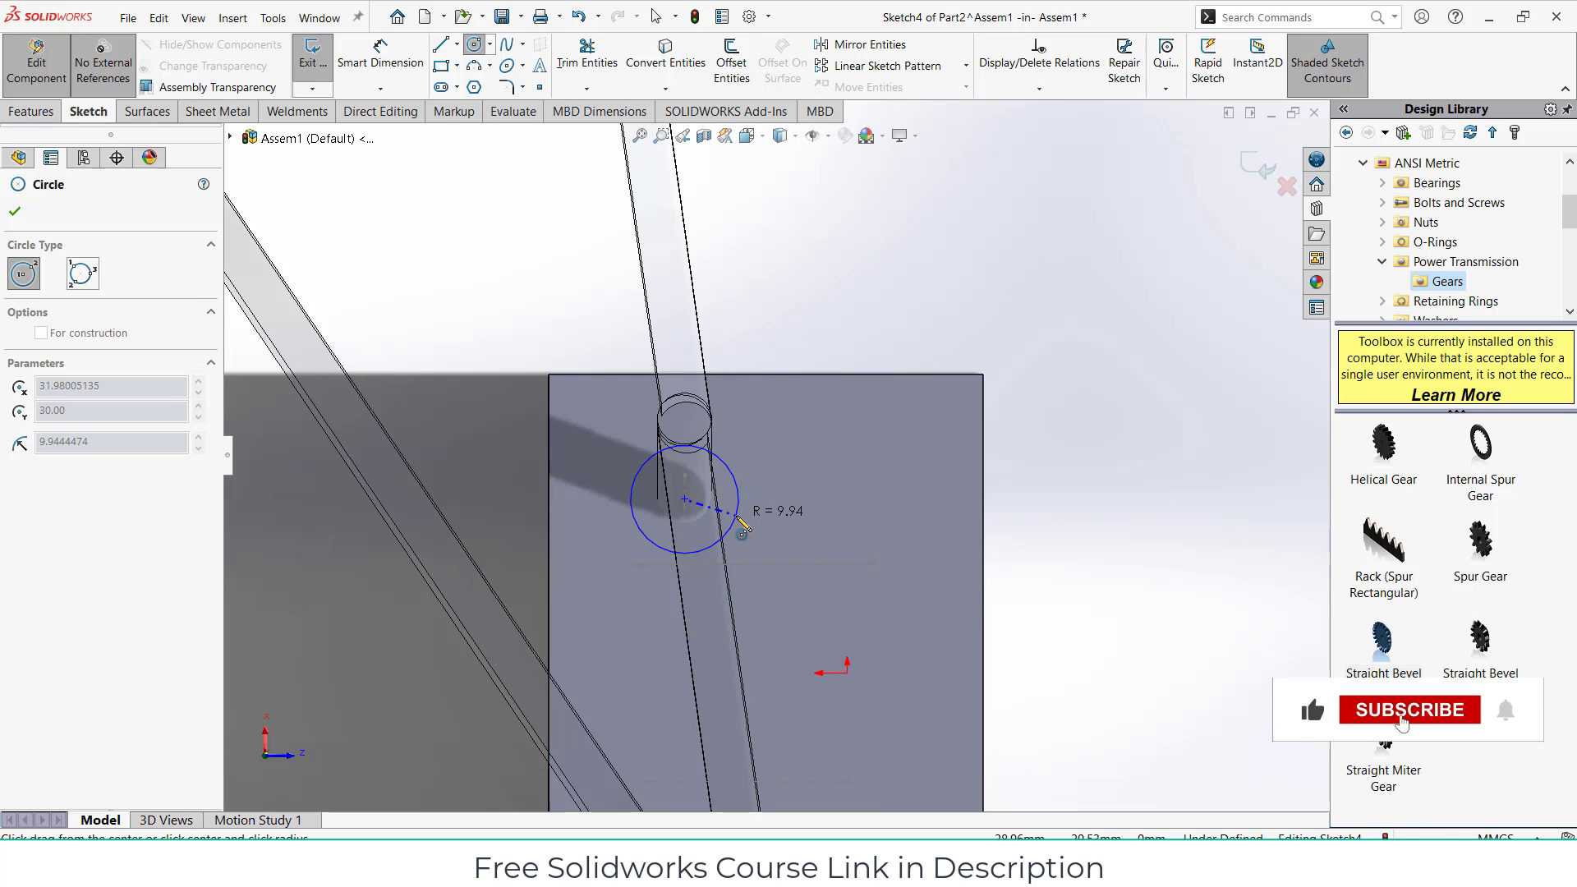
pyautogui.click(739, 523)
# Step: Try to extrude the circle 16 mm along the inclined centerline as a thin feature with a 10 mm wall
pyautogui.moveTo(803, 542)
pyautogui.mouseDown(button='middle')
pyautogui.moveTo(683, 473)
pyautogui.moveTo(690, 381)
pyautogui.moveTo(510, 505)
pyautogui.mouseUp(button='middle')
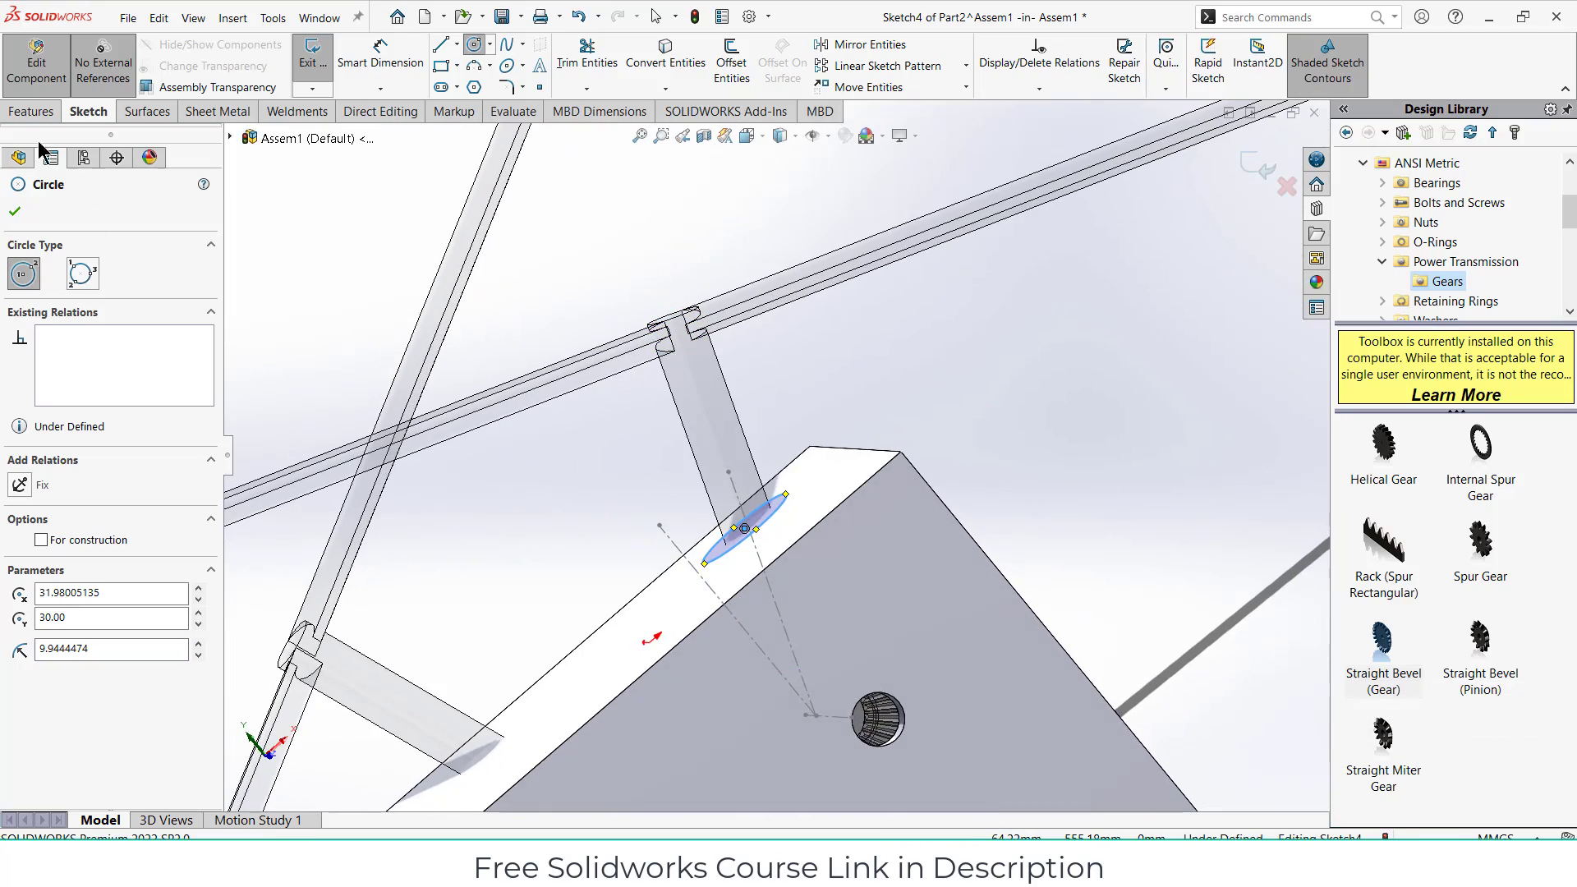
pyautogui.click(32, 112)
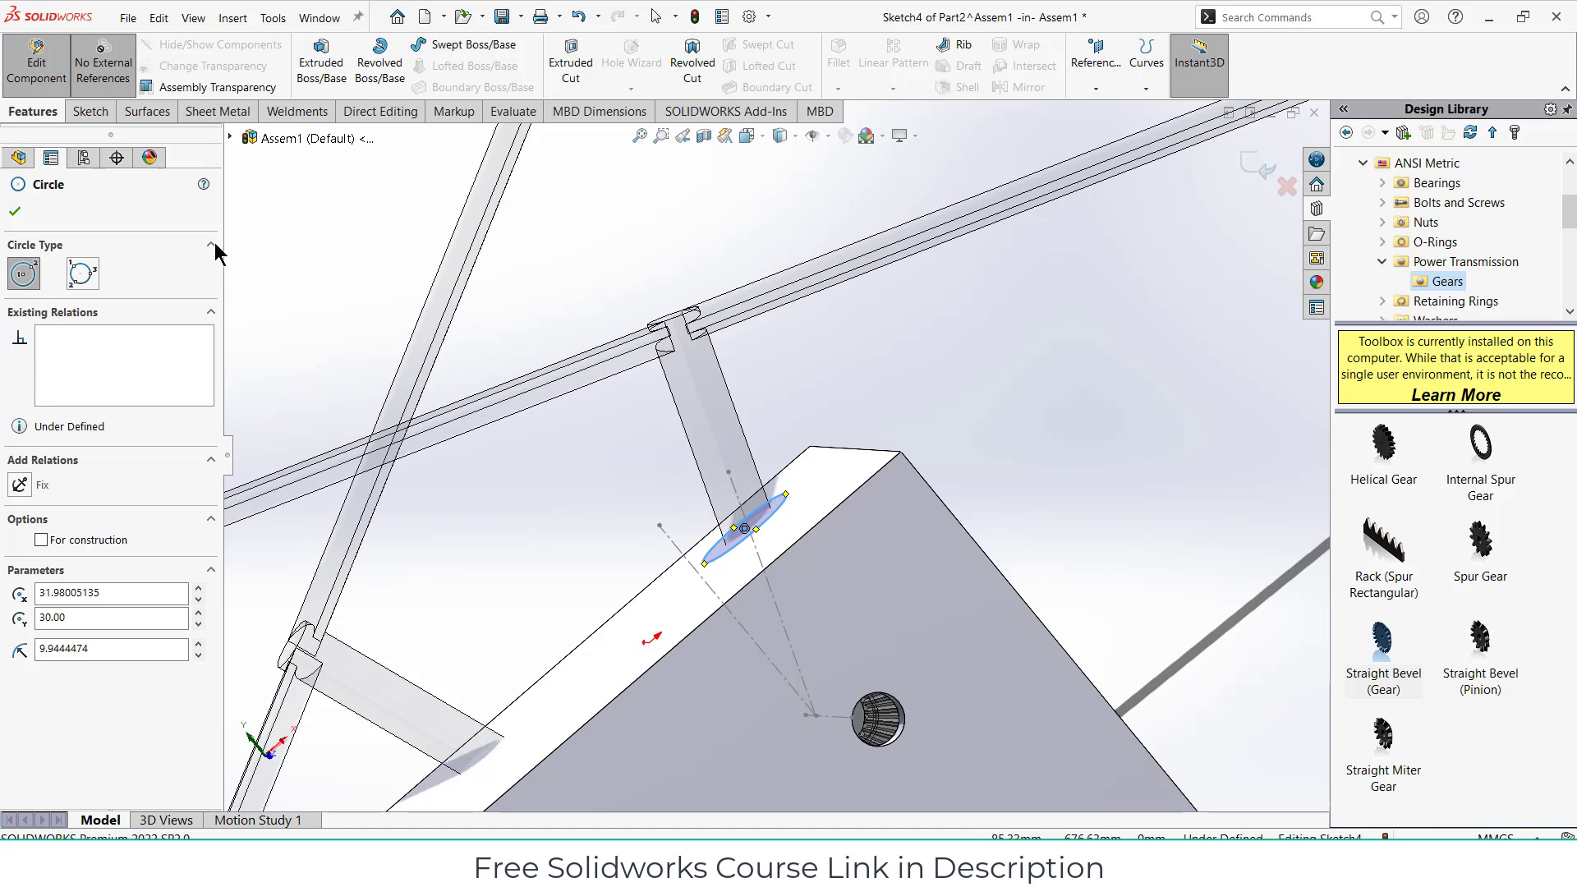
pyautogui.click(333, 67)
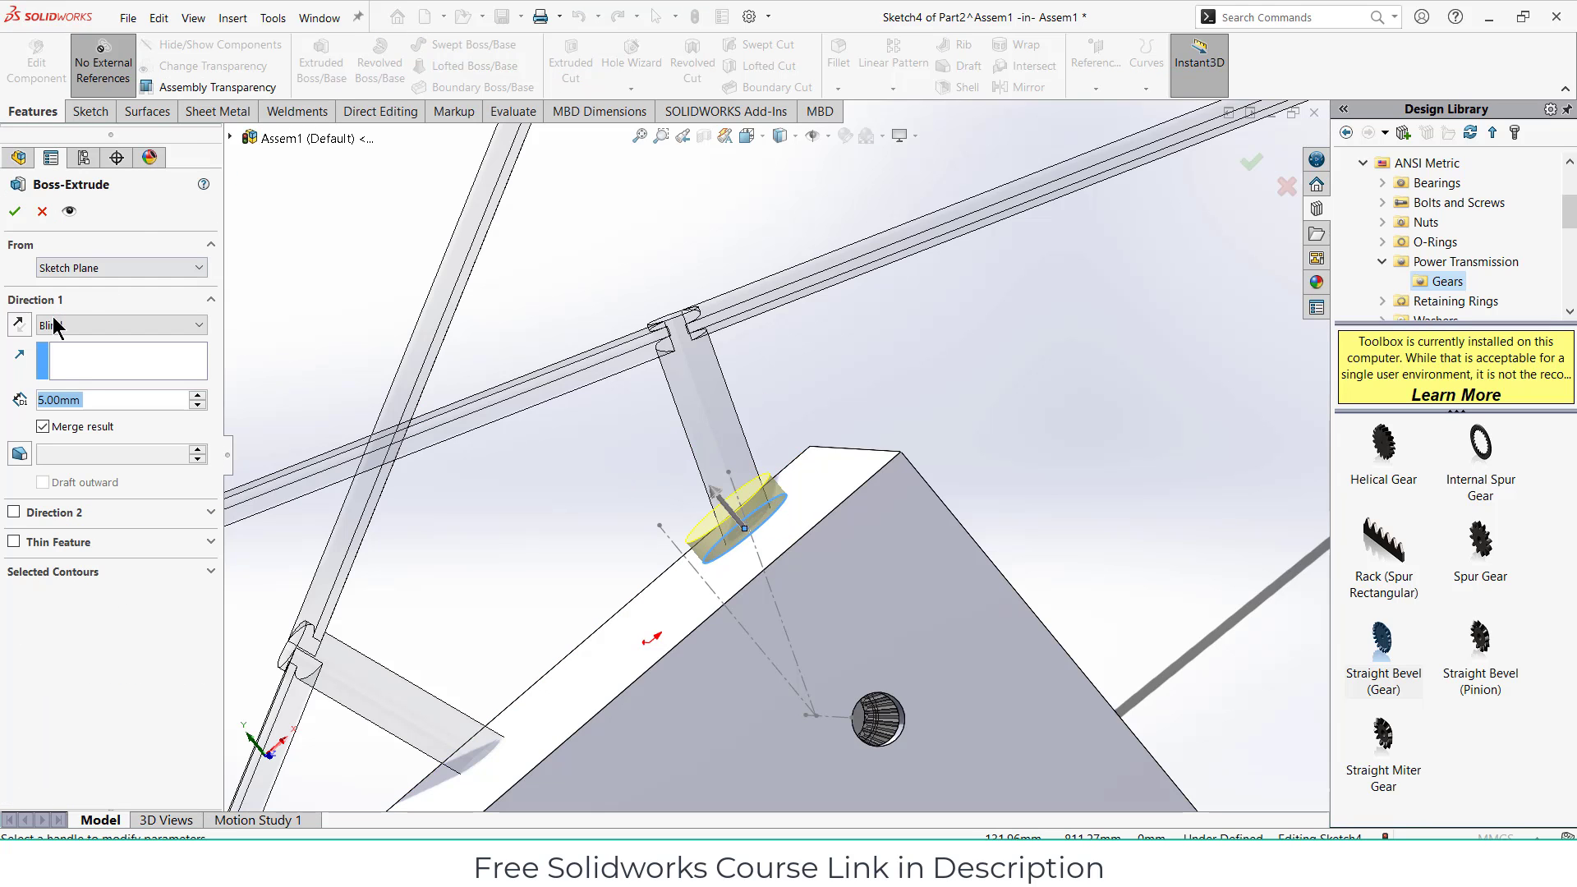
pyautogui.click(79, 370)
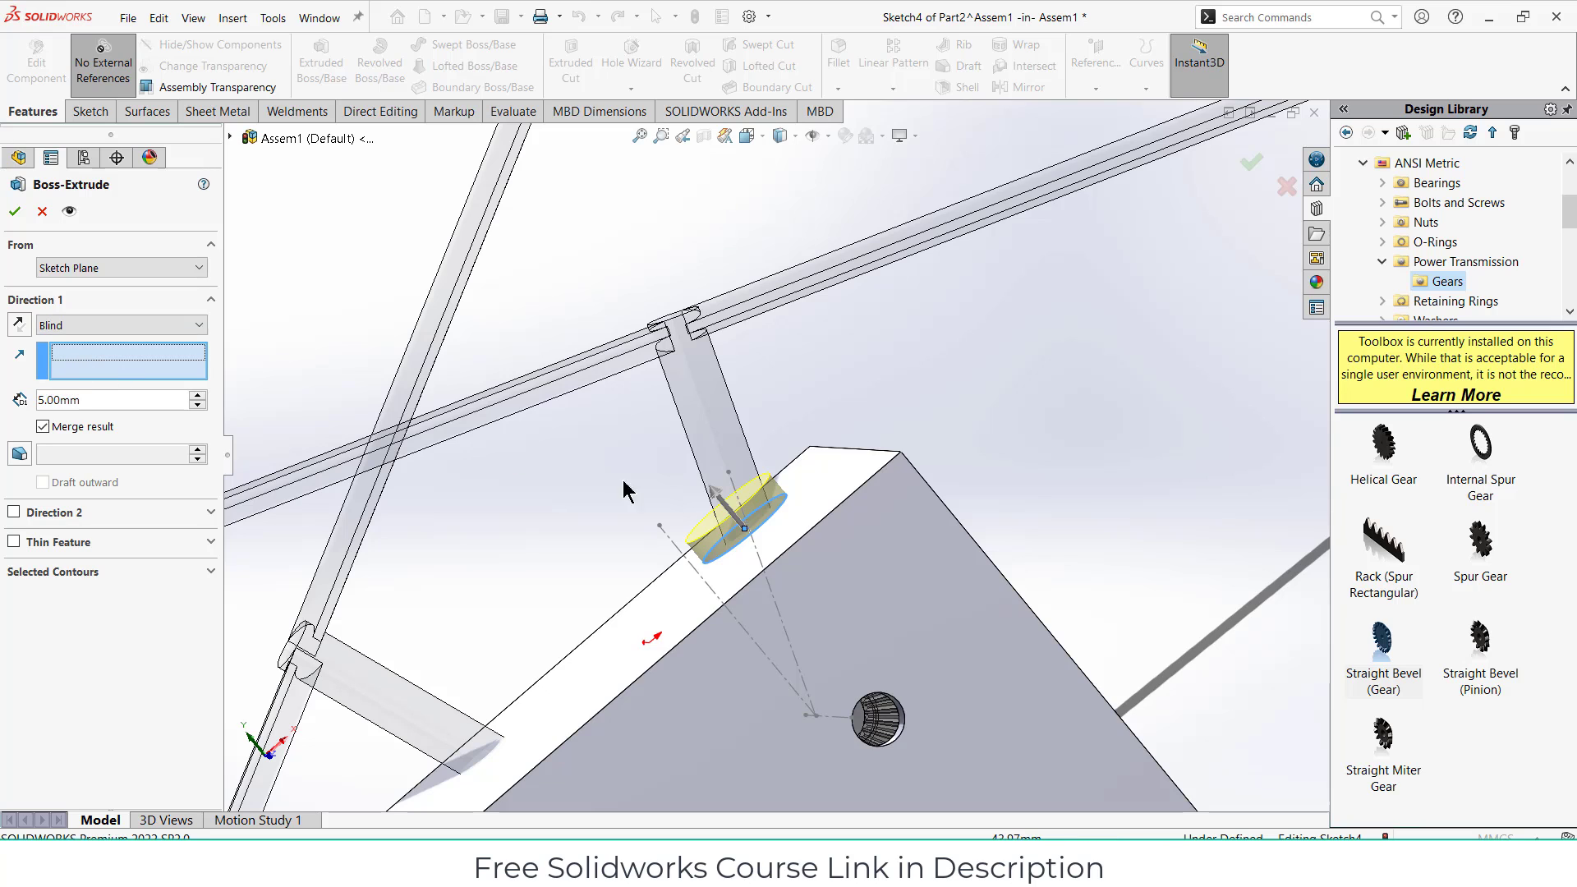
pyautogui.click(734, 490)
pyautogui.moveTo(732, 483); pyautogui.dragTo(733, 460)
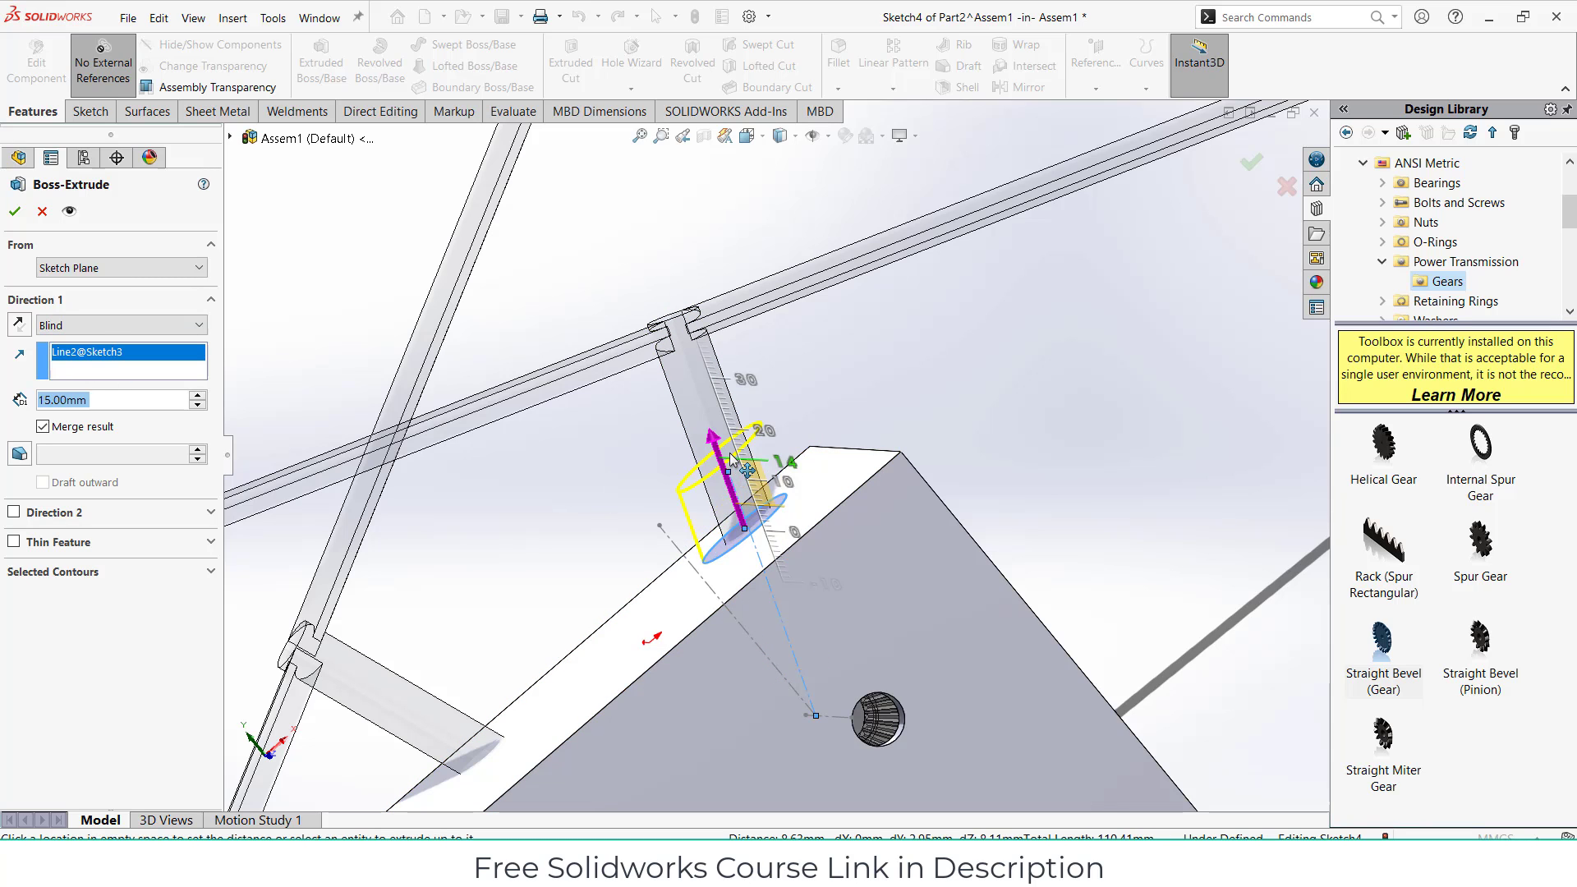
pyautogui.click(729, 449)
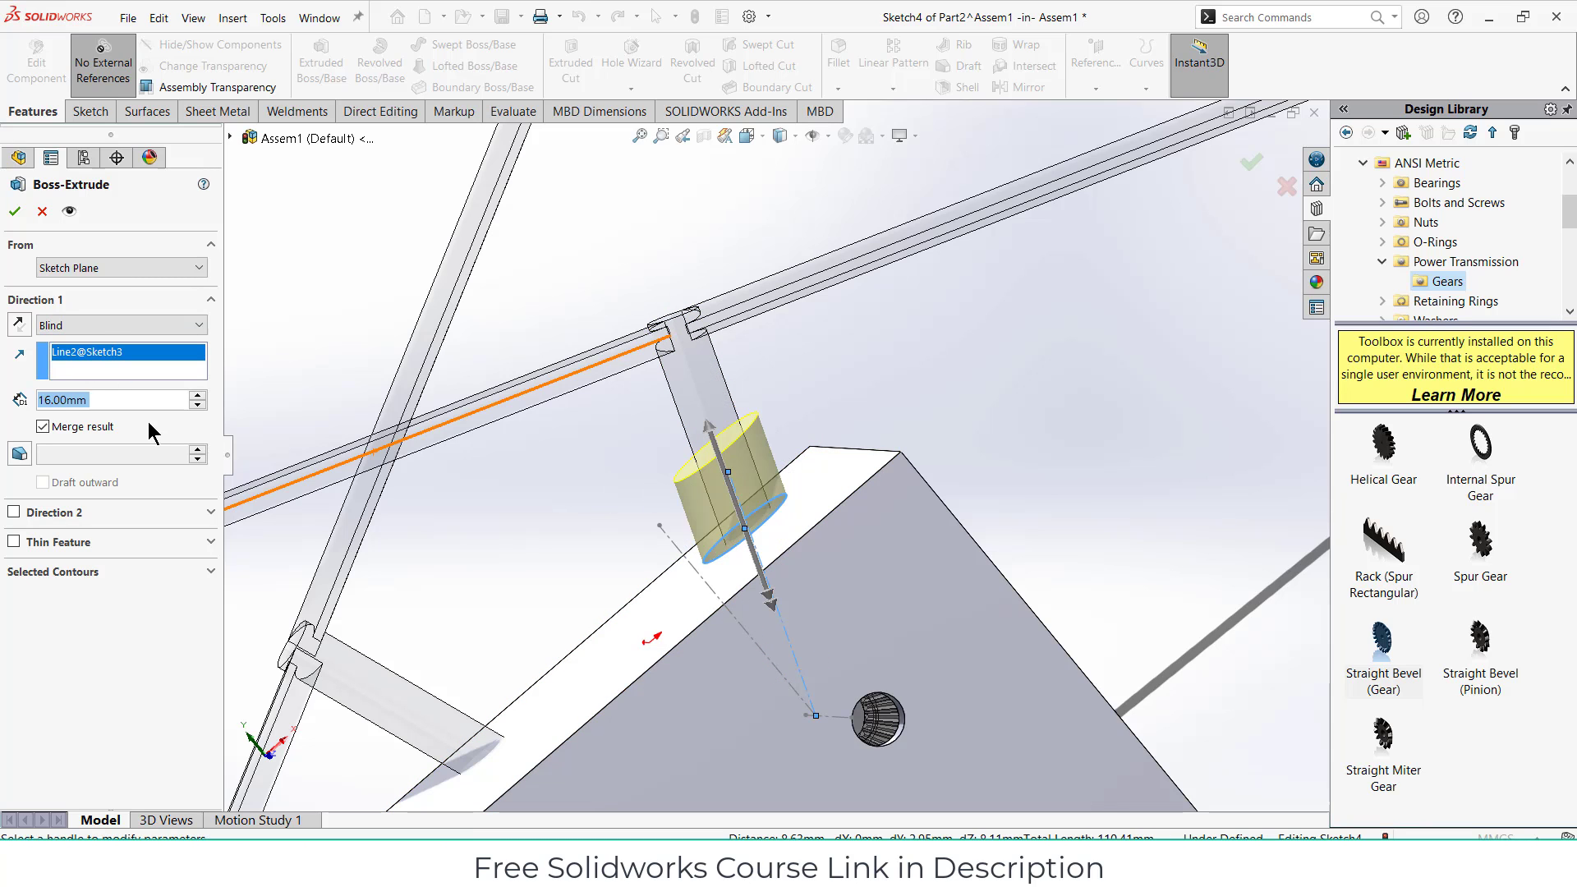
pyautogui.click(14, 543)
pyautogui.moveTo(583, 505); pyautogui.dragTo(680, 529, button='middle')
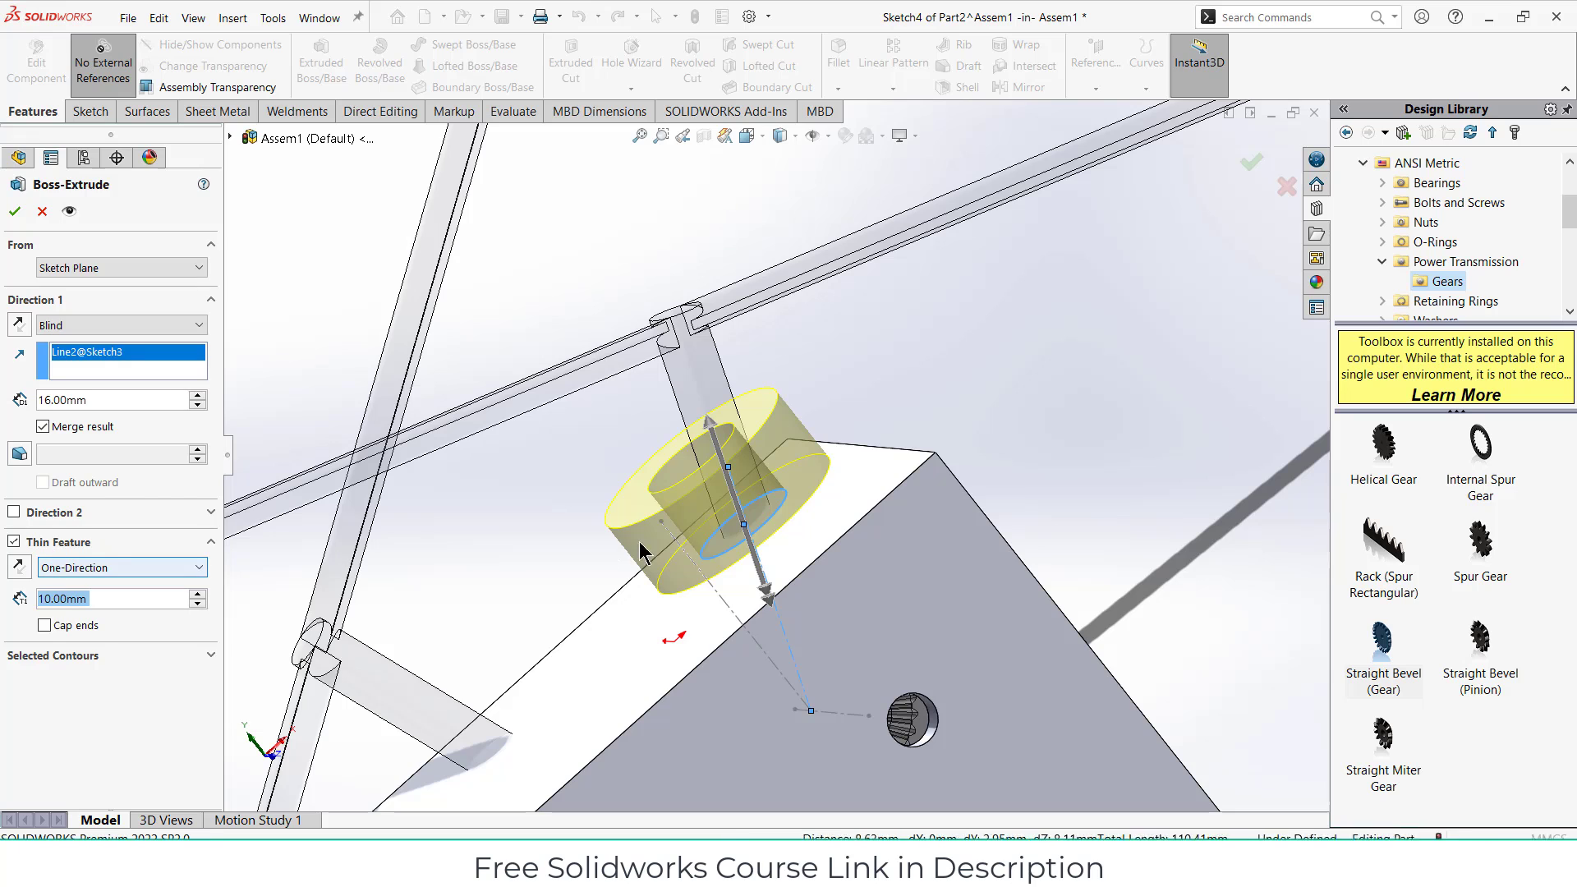
pyautogui.press('Return')
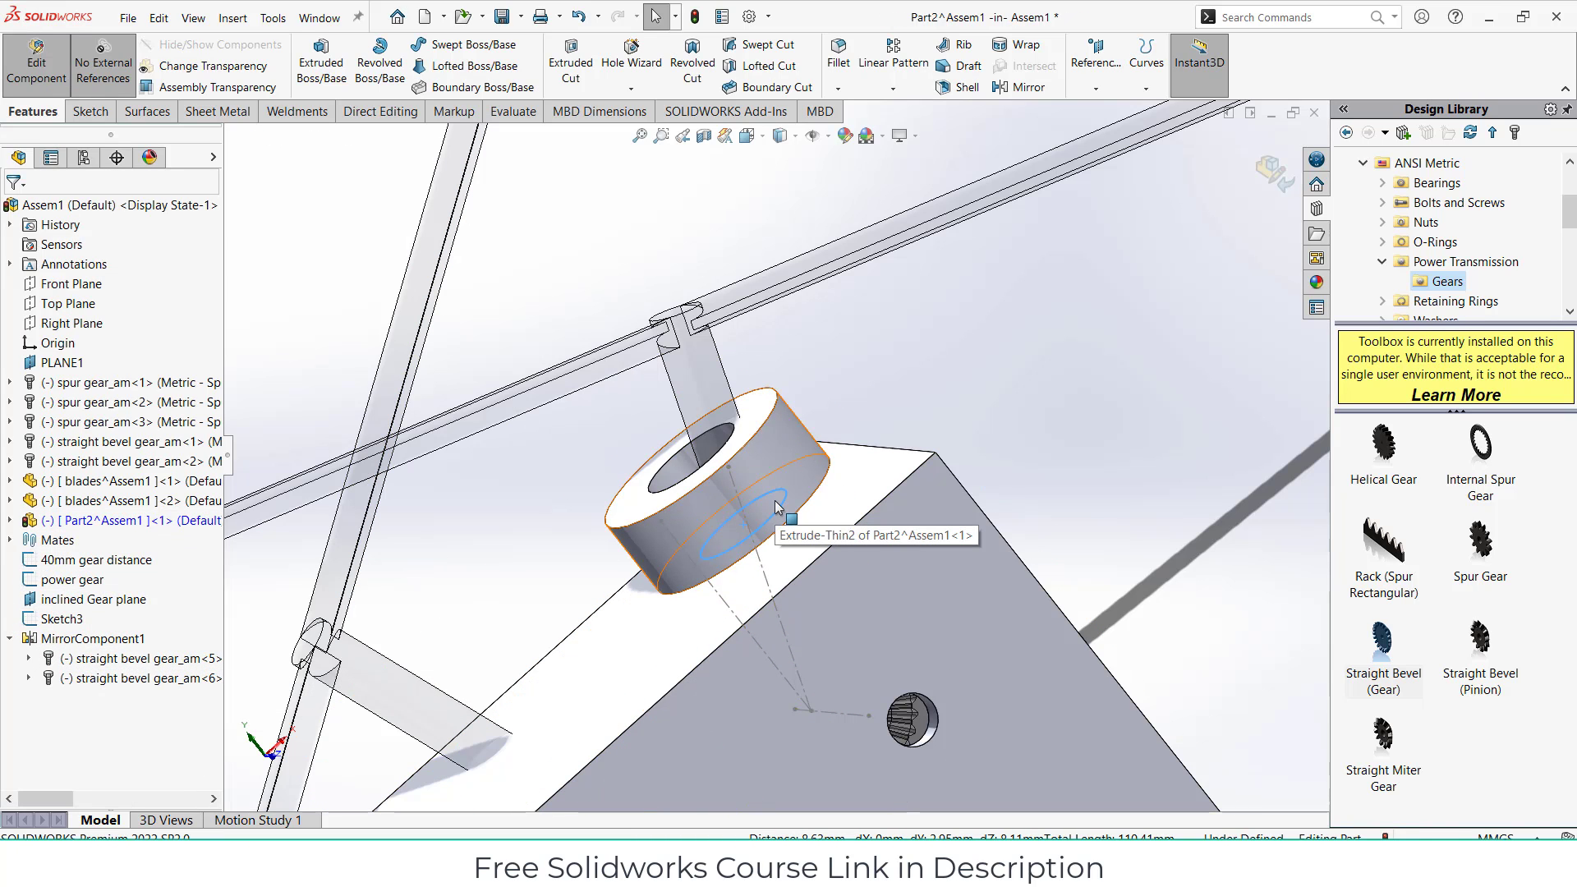
pyautogui.hotkey('ctrl', 'z')
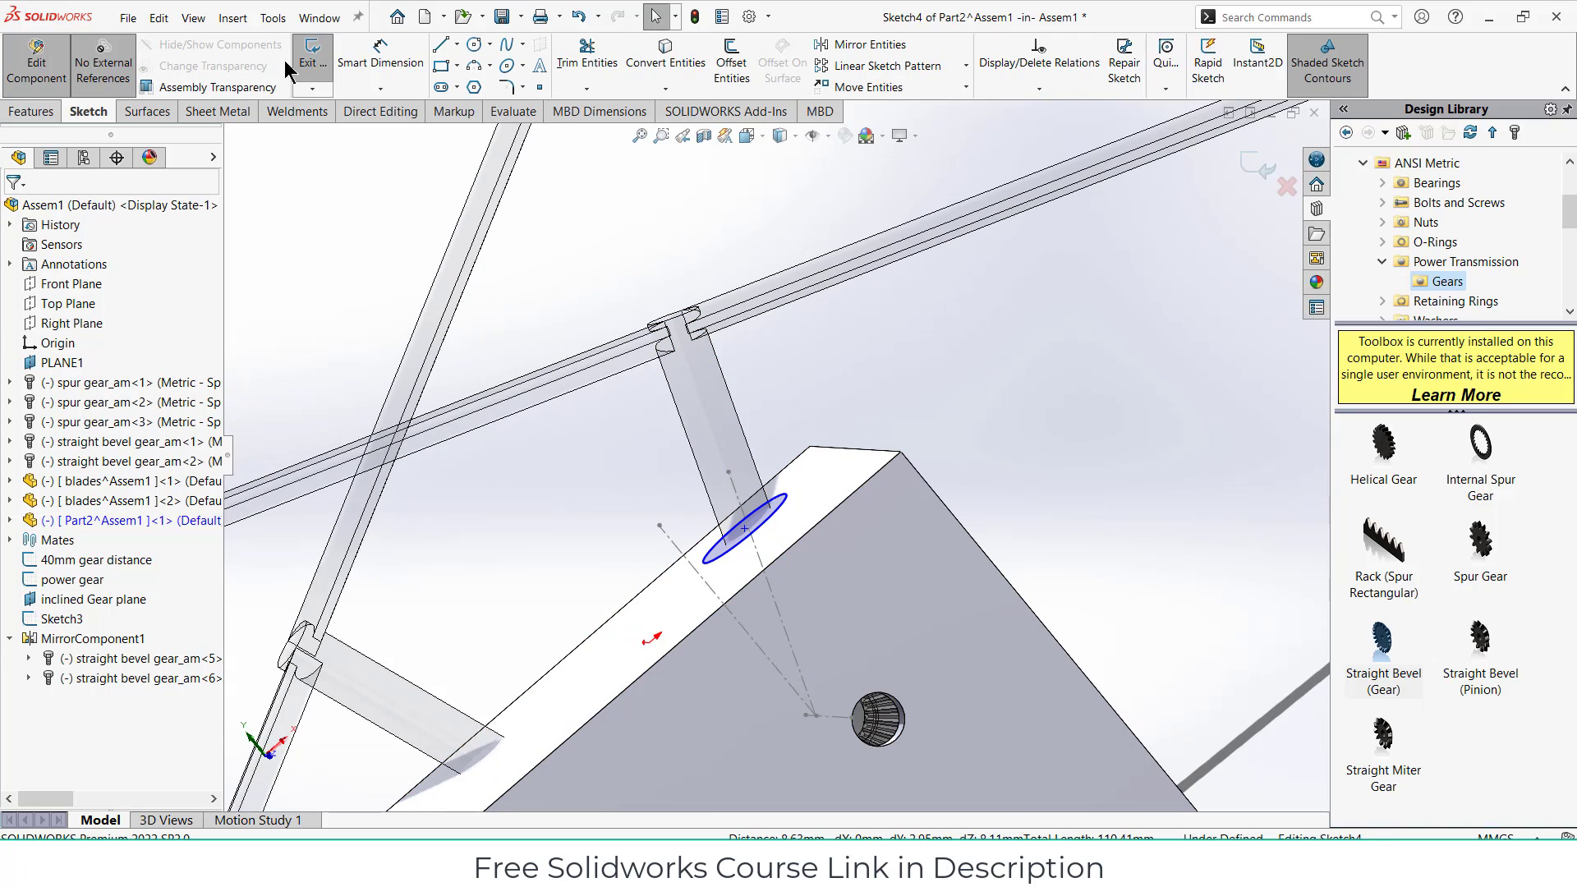
# Step: Extrude the circle 16 mm along the inclined bladed shaft's direction as a one-direction thin feature with a 3 mm wall
pyautogui.click(31, 111)
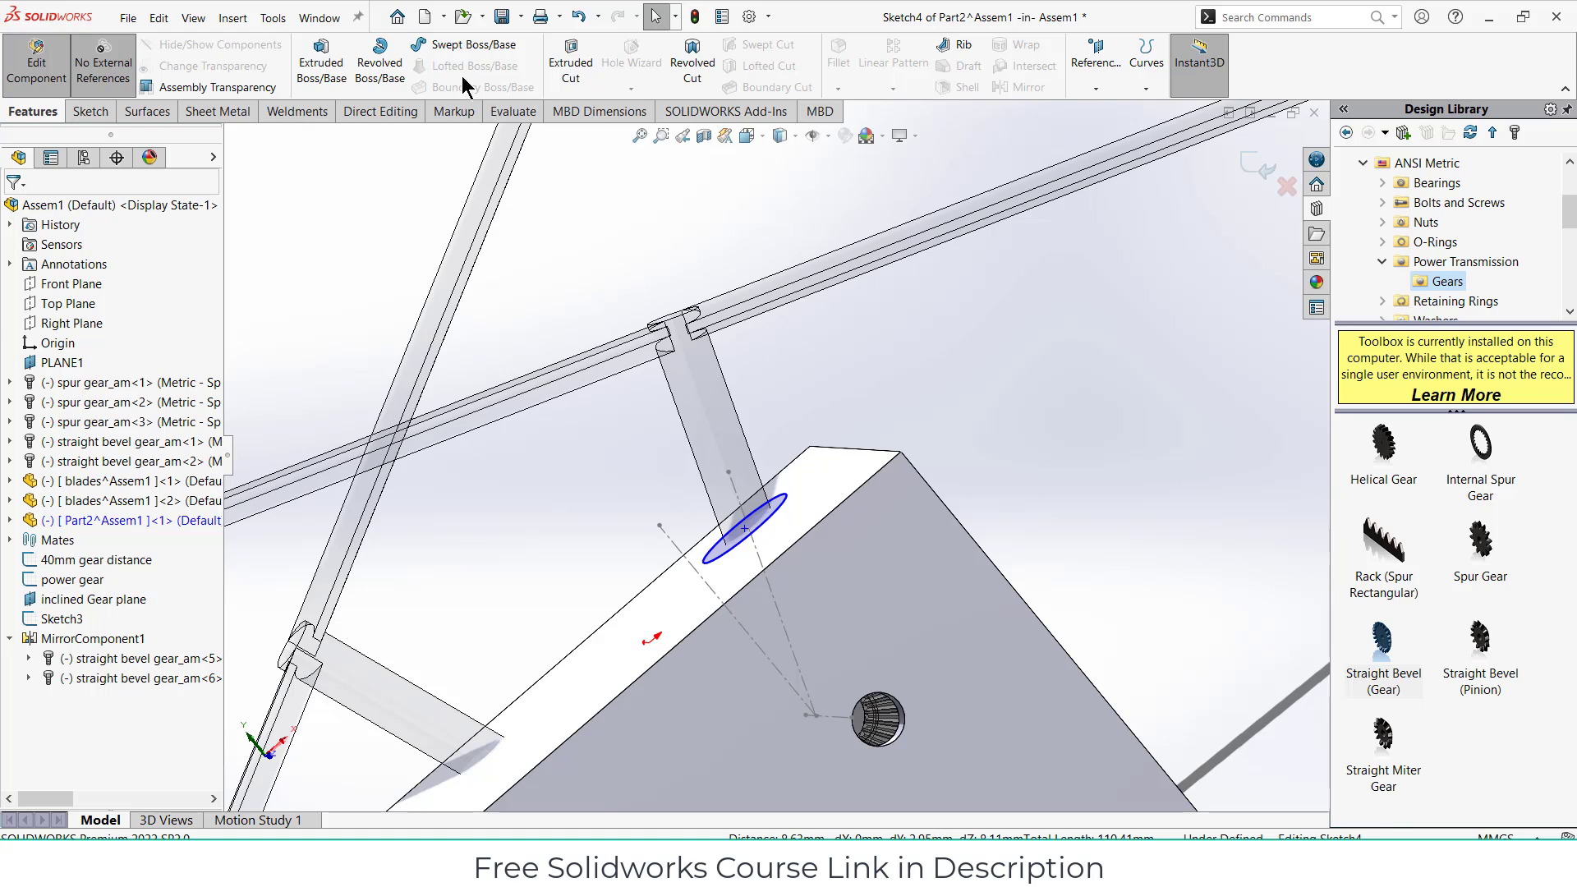
pyautogui.click(321, 61)
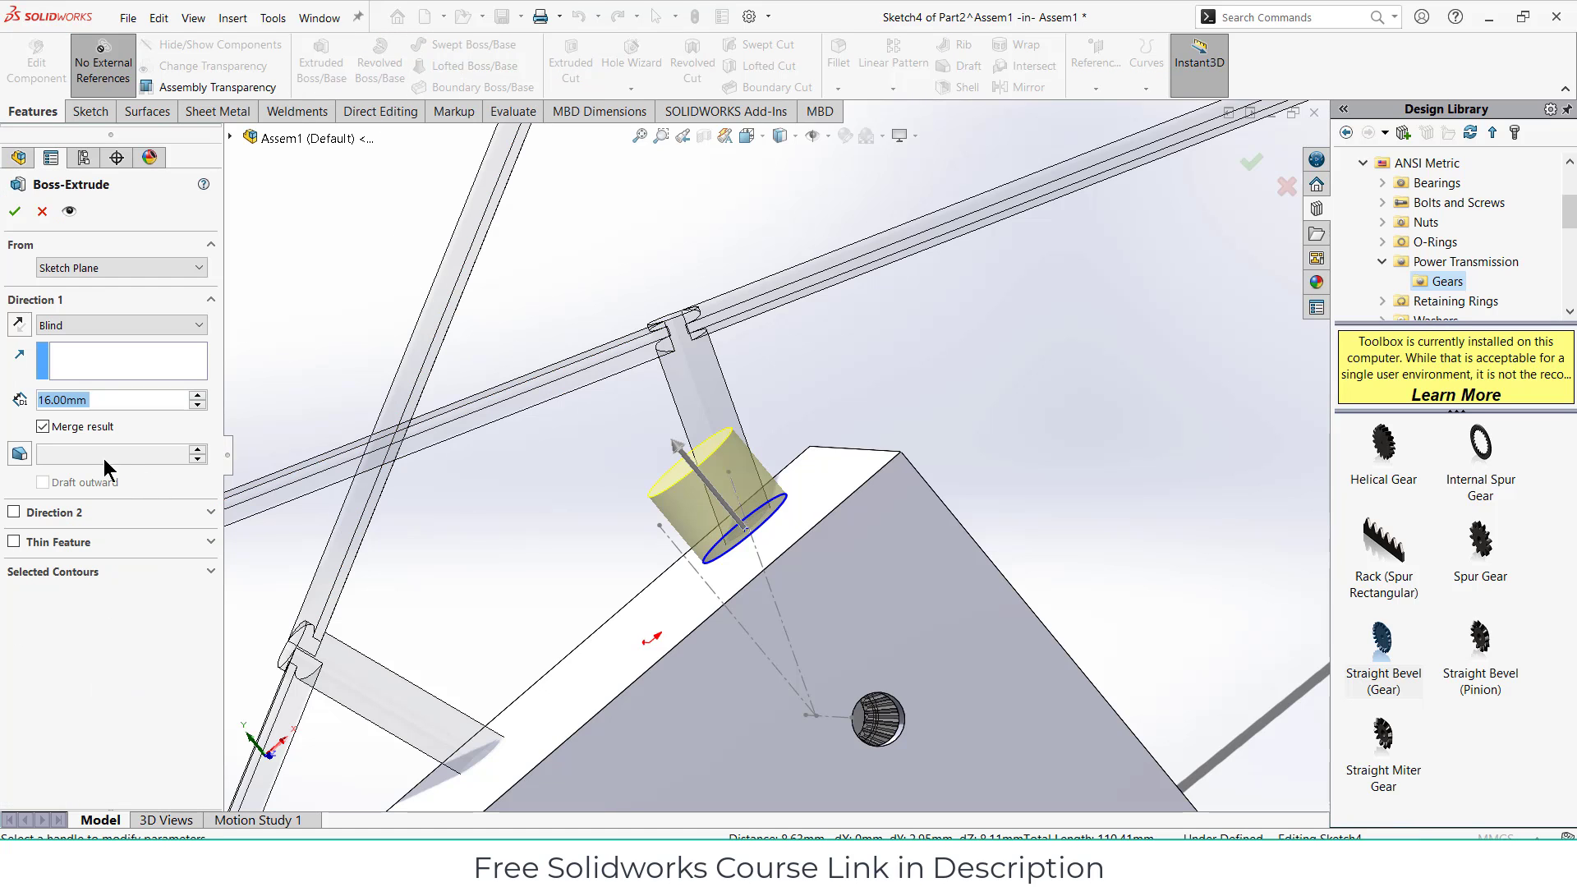
pyautogui.click(14, 543)
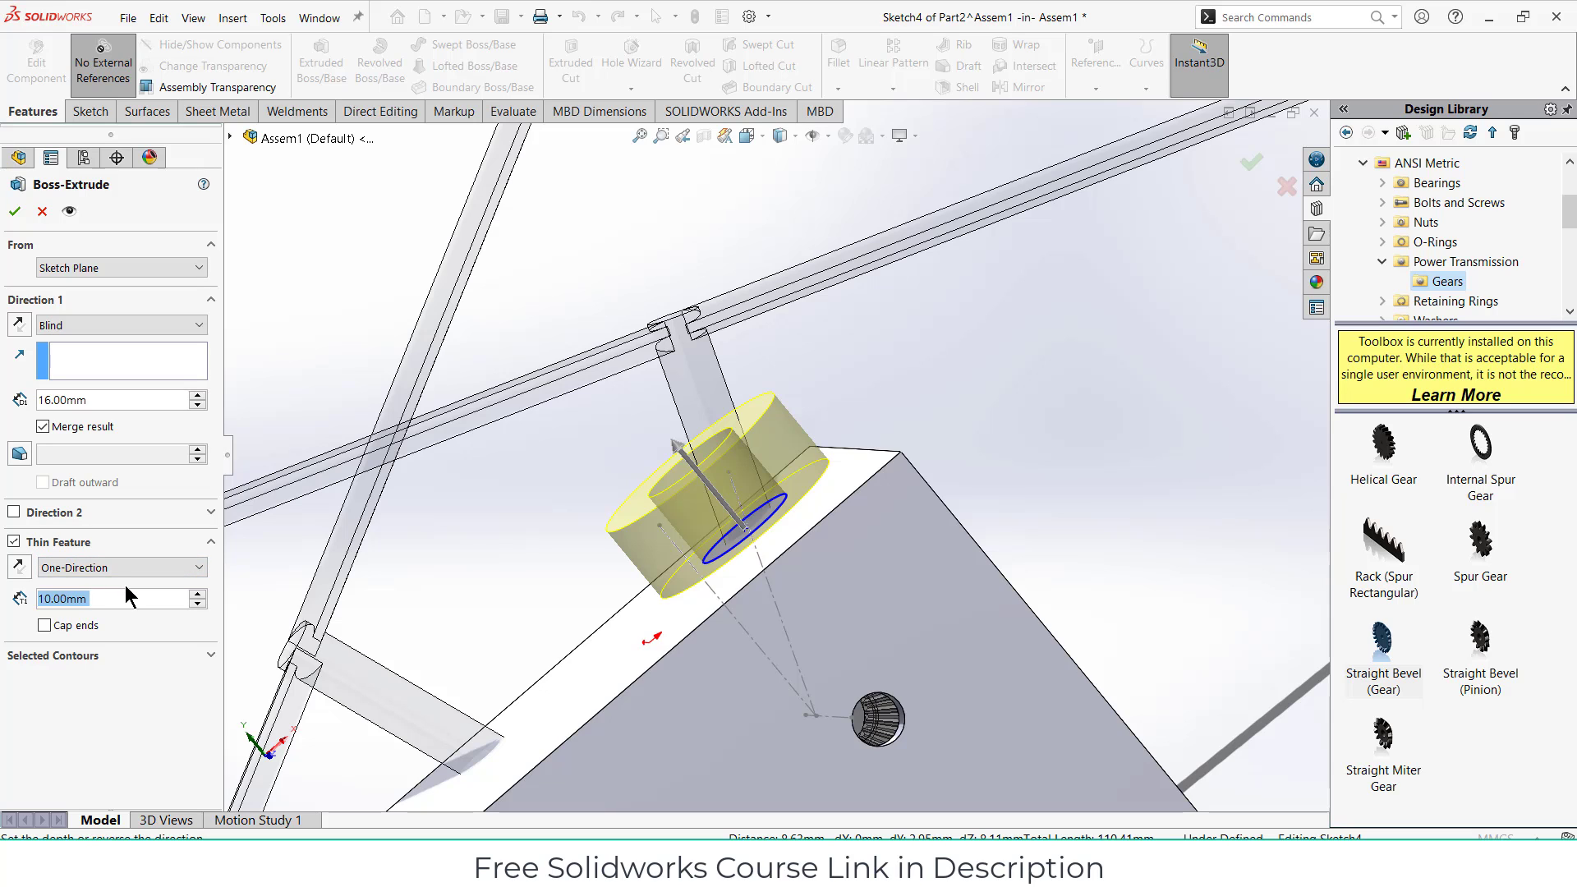
pyautogui.write('3')
pyautogui.press('Return')
pyautogui.click(131, 380)
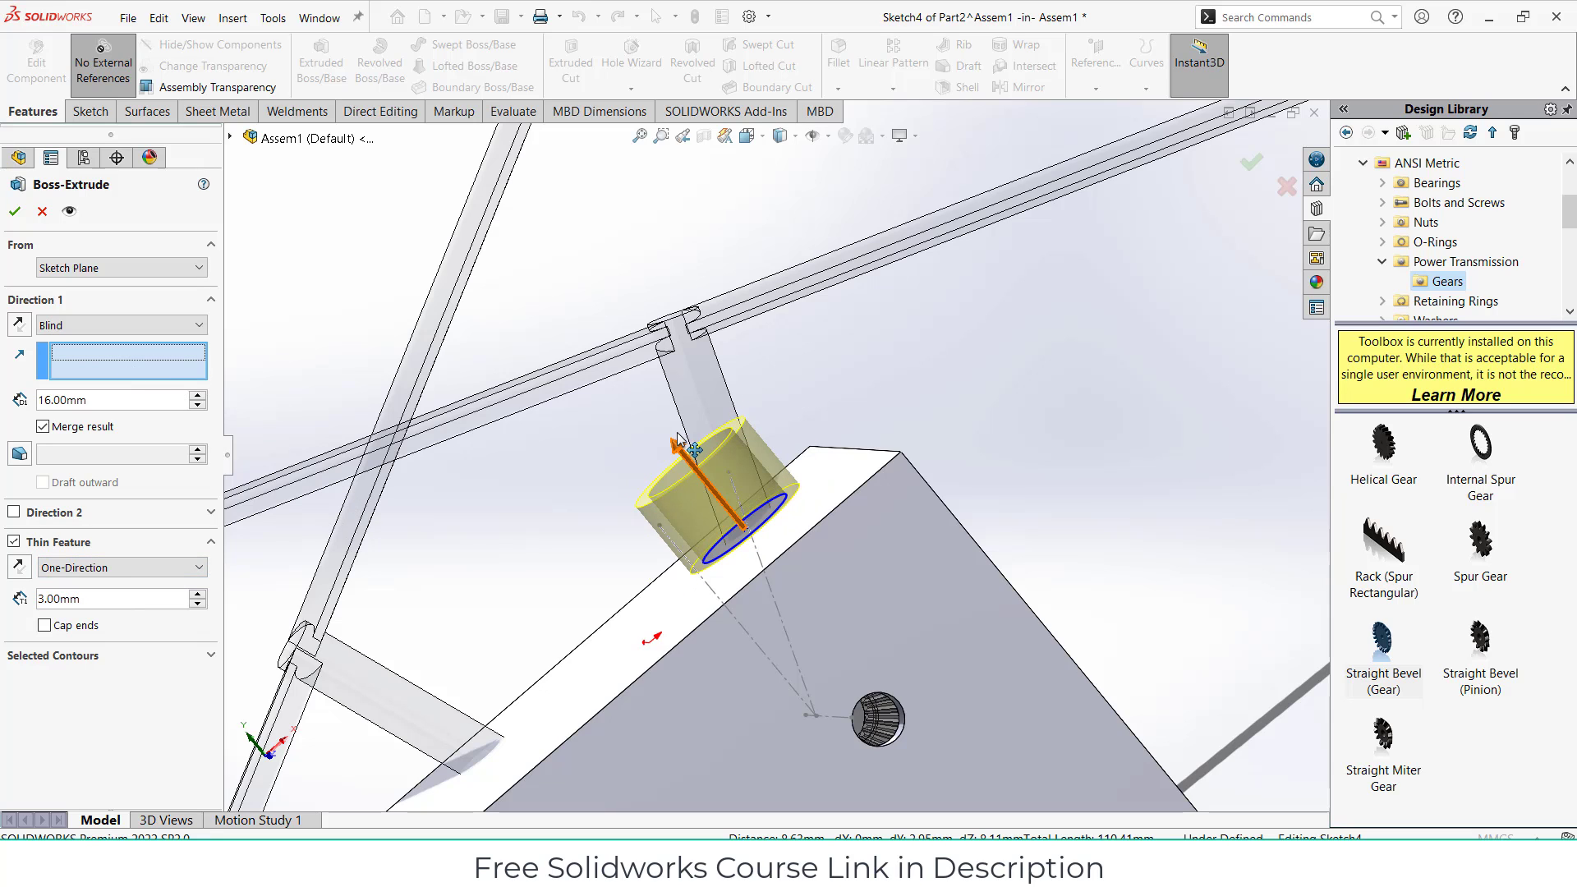
pyautogui.click(741, 493)
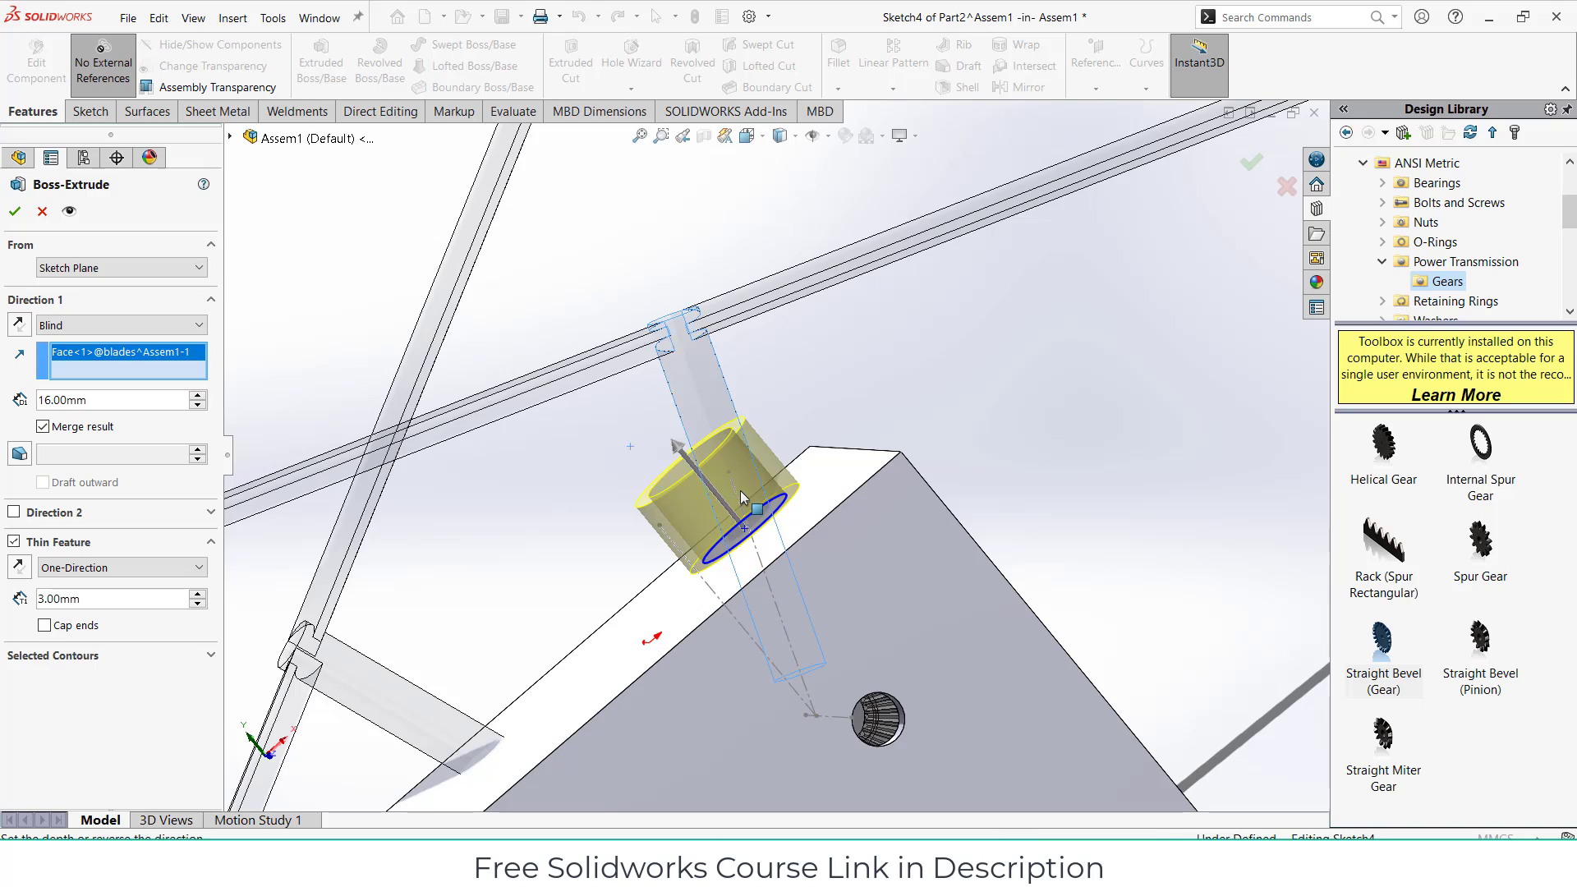
pyautogui.moveTo(772, 458); pyautogui.dragTo(752, 485, button='middle')
pyautogui.click(13, 214)
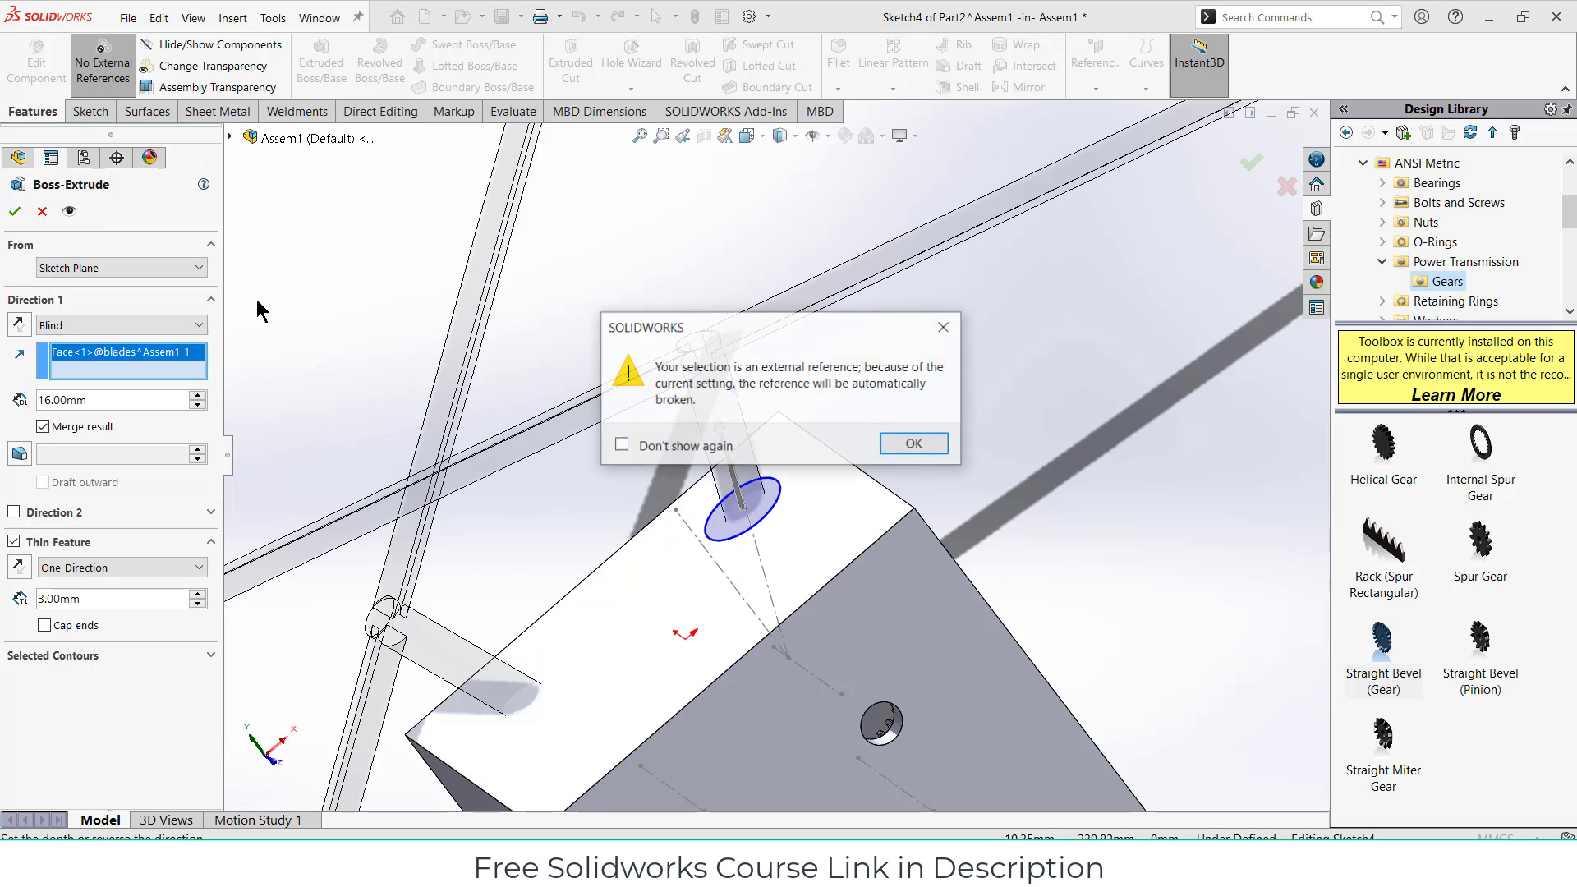
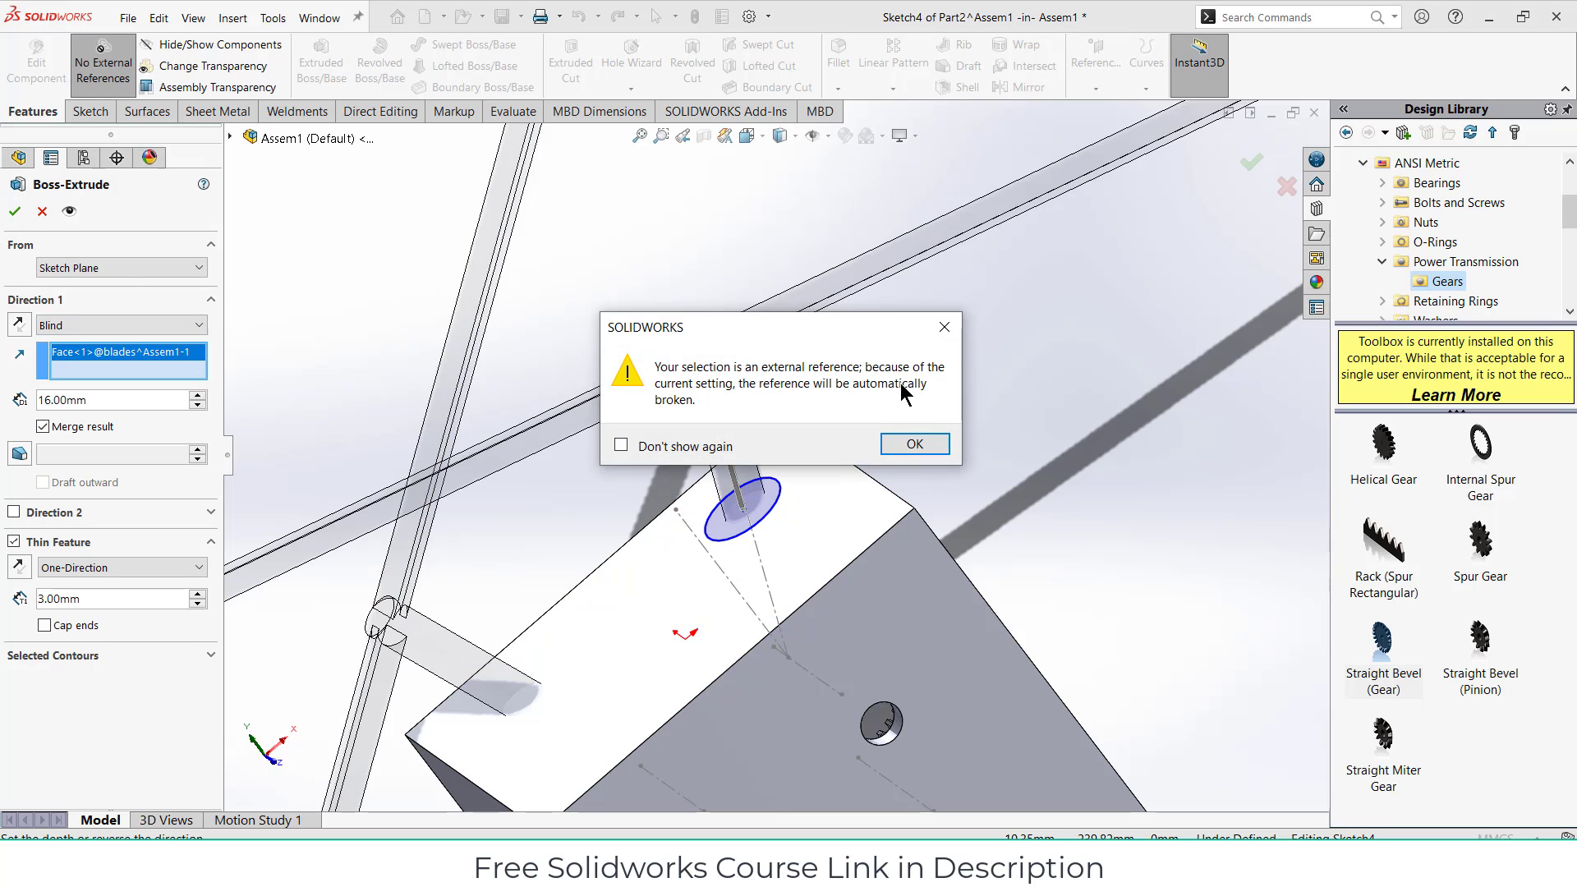
pyautogui.click(947, 327)
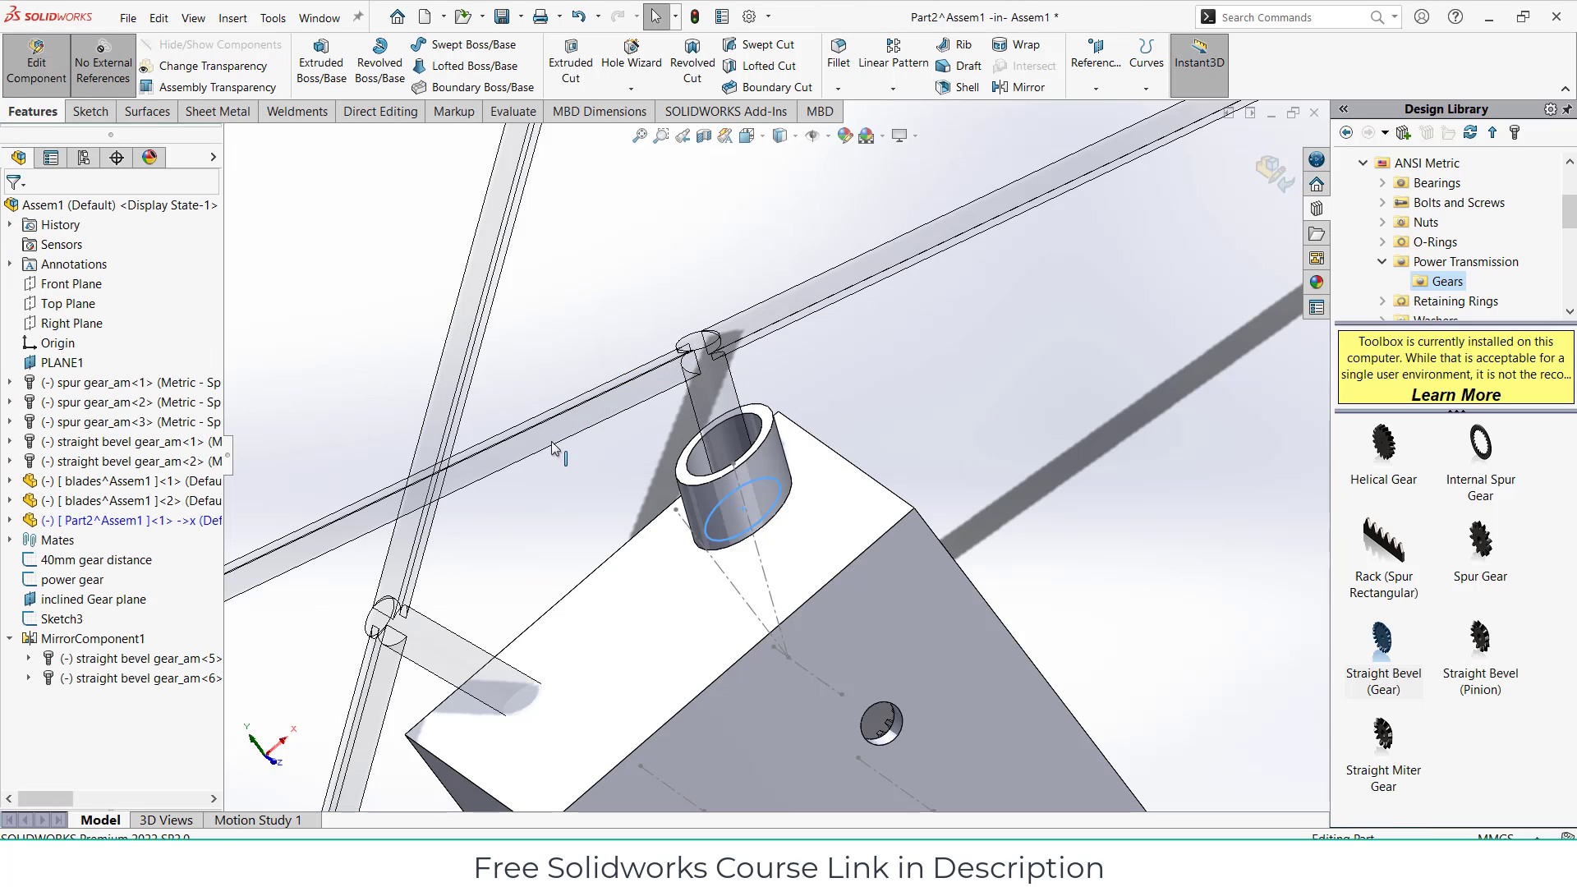
# Step: Try to sketch on the inclined boss's annular end face and convert the circle at the boss's base into it
pyautogui.moveTo(749, 510); pyautogui.dragTo(739, 566, button='middle')
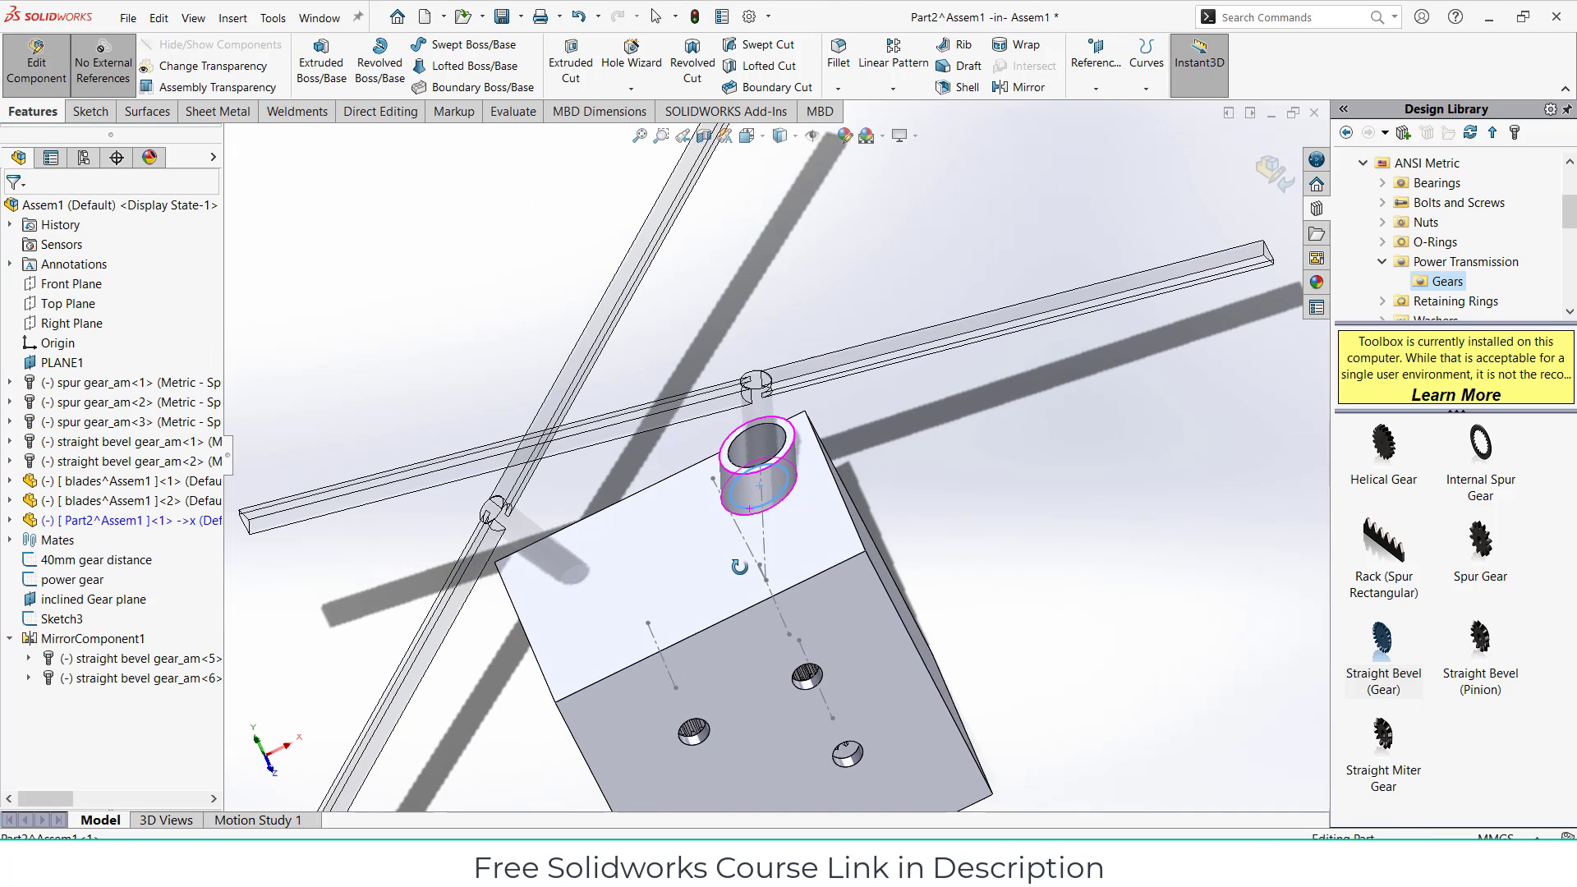
pyautogui.scroll(-4, 789, 489)
pyautogui.click(787, 403)
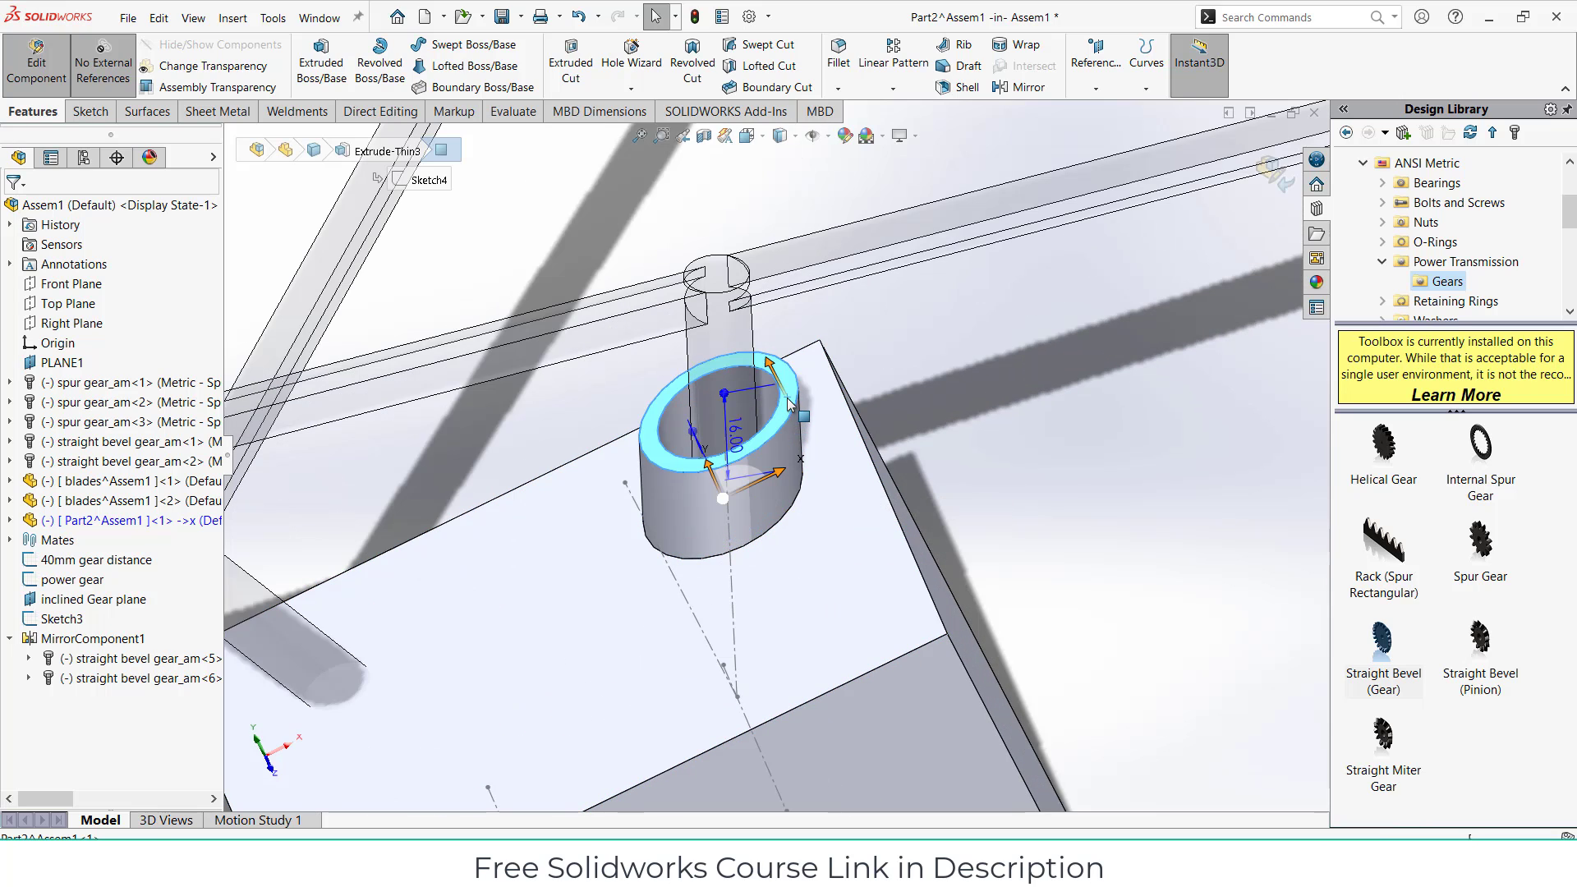
pyautogui.click(868, 350)
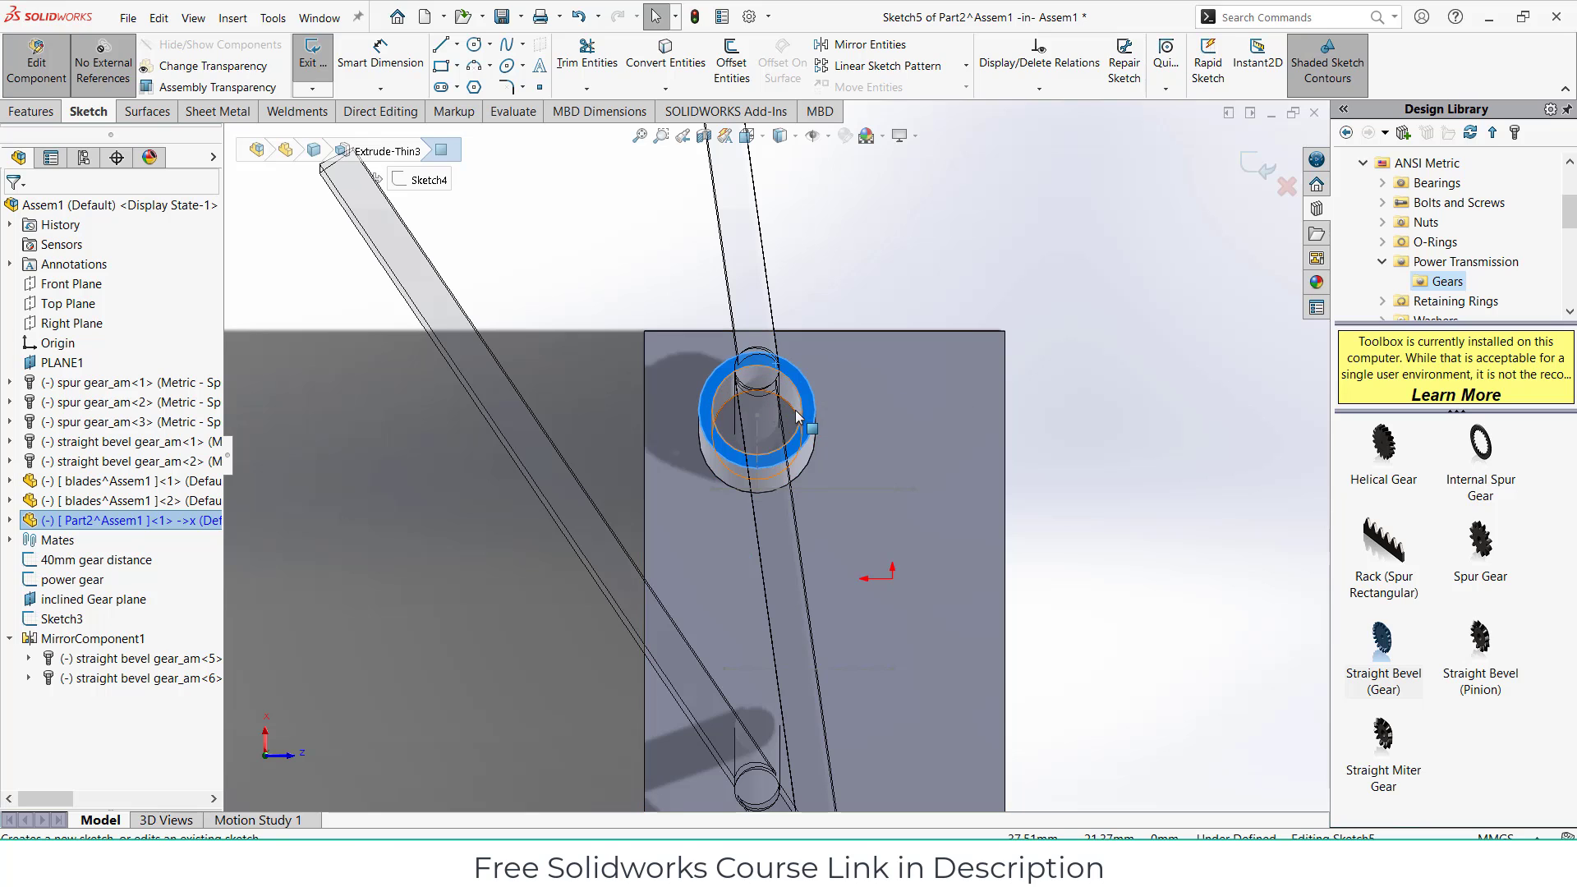
pyautogui.click(796, 416)
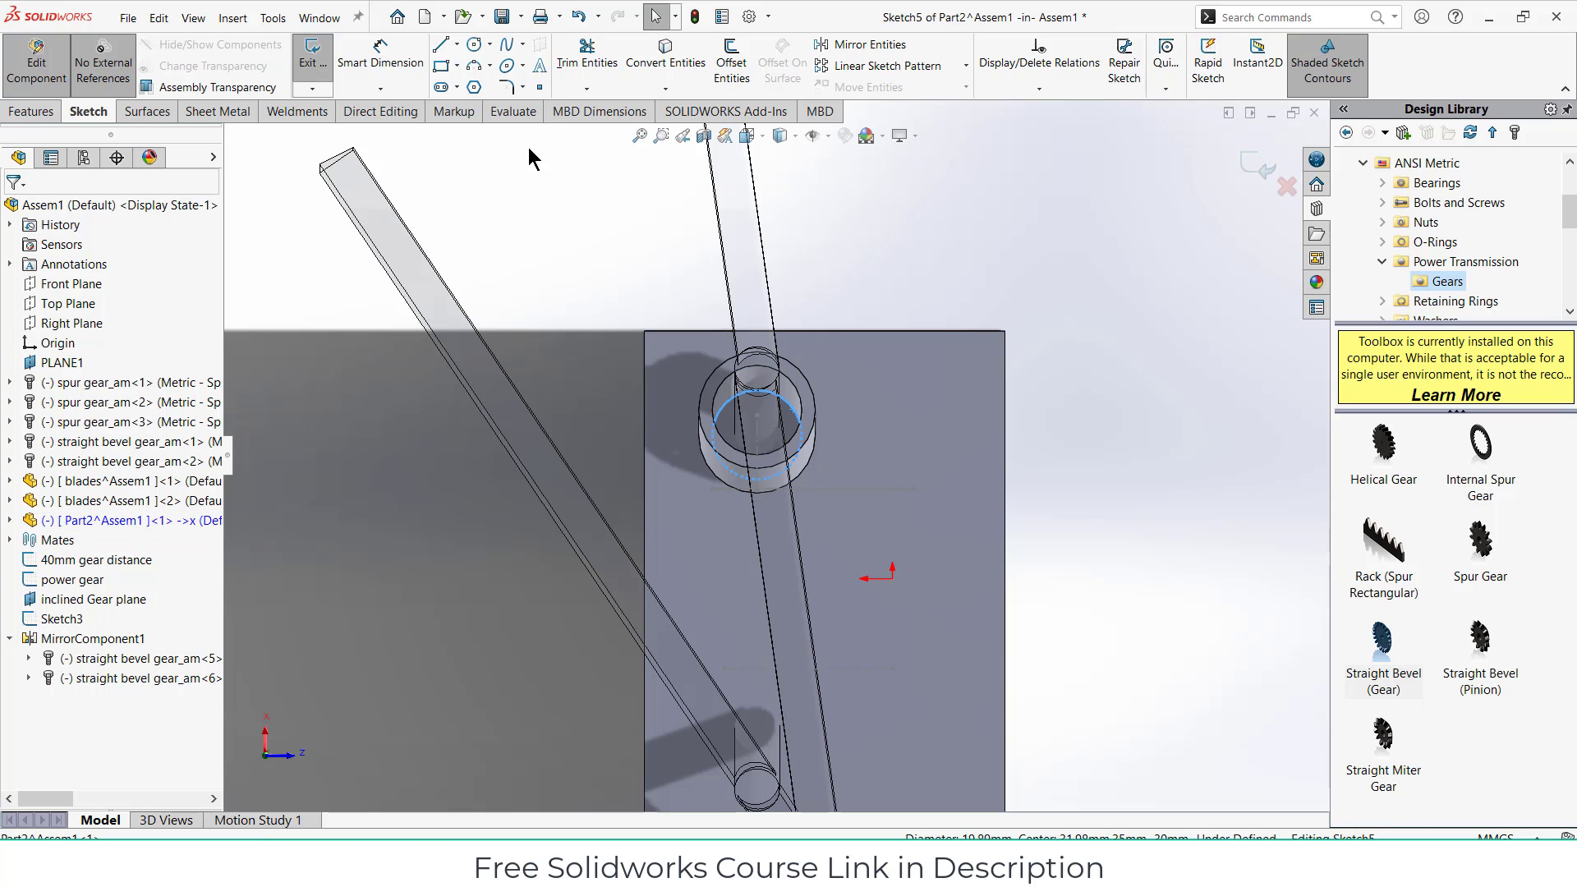
pyautogui.click(657, 66)
pyautogui.moveTo(773, 493)
pyautogui.mouseDown(button='middle')
pyautogui.moveTo(756, 458)
pyautogui.moveTo(821, 506)
pyautogui.mouseUp(button='middle')
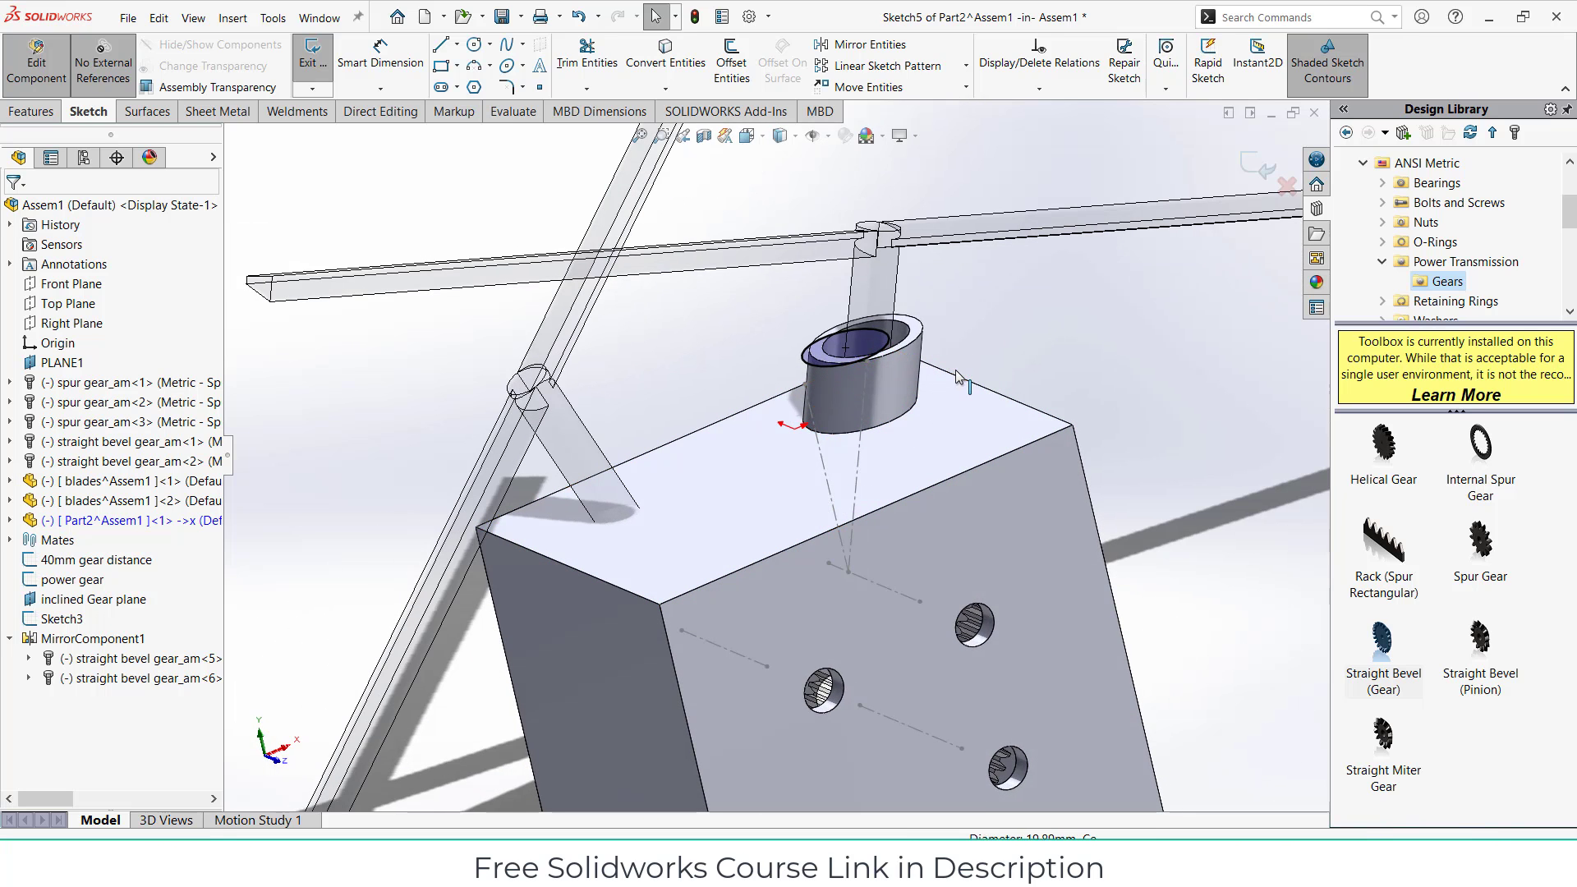
# Step: Undo the converted circle and exit the sketch on the boss's end face
pyautogui.hotkey('ctrl', 'z')
pyautogui.moveTo(903, 469)
pyautogui.mouseDown(button='middle')
pyautogui.moveTo(915, 500)
pyautogui.moveTo(945, 396)
pyautogui.mouseUp(button='middle')
pyautogui.click(944, 396)
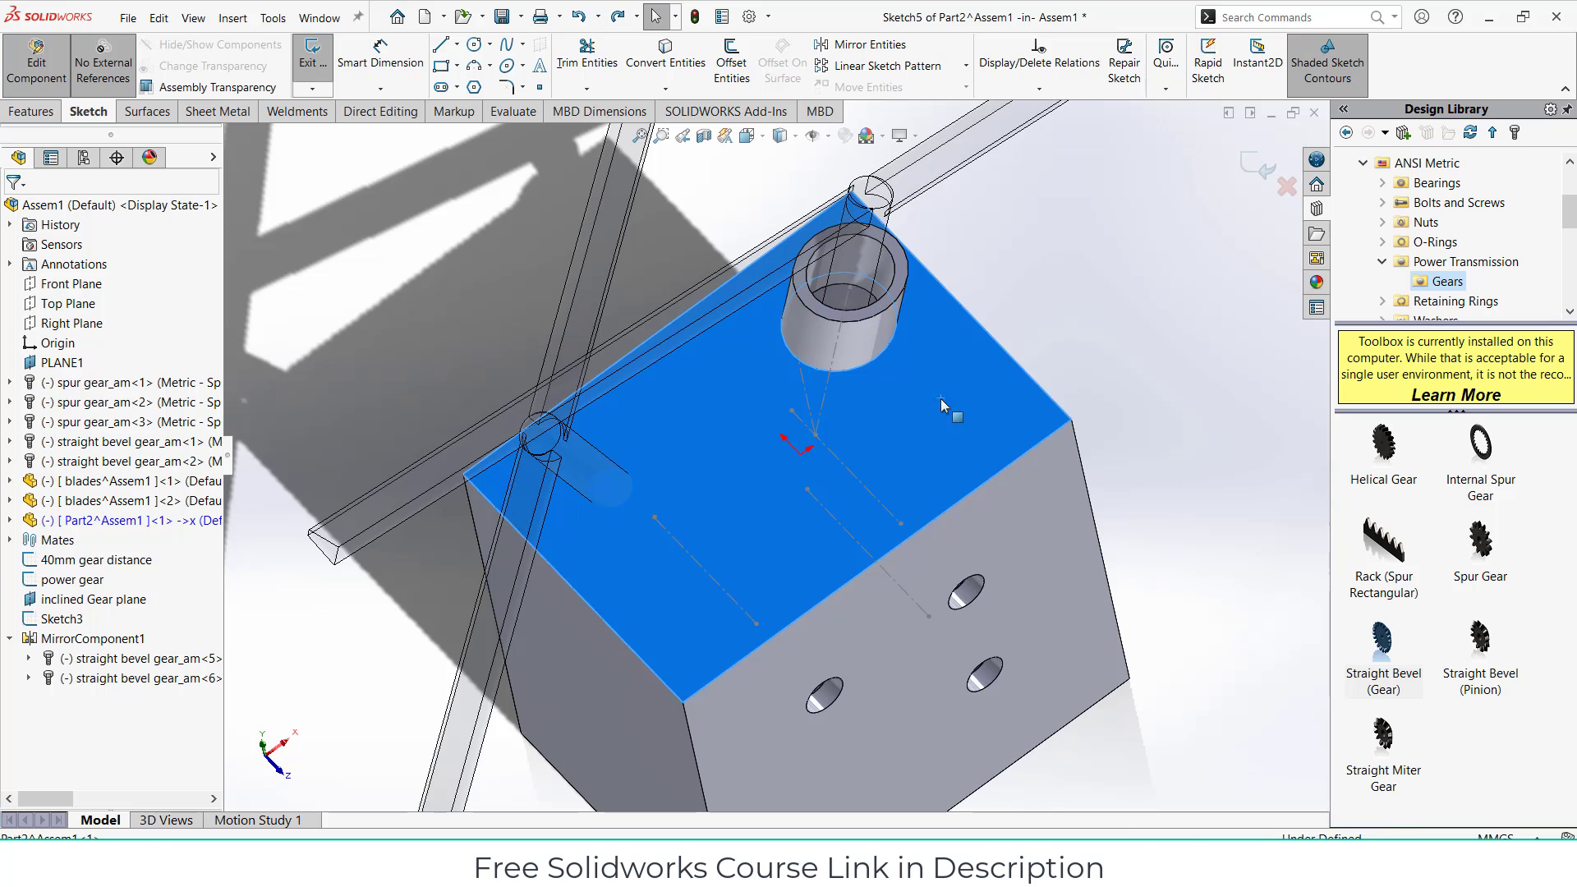
pyautogui.rightClick(986, 409)
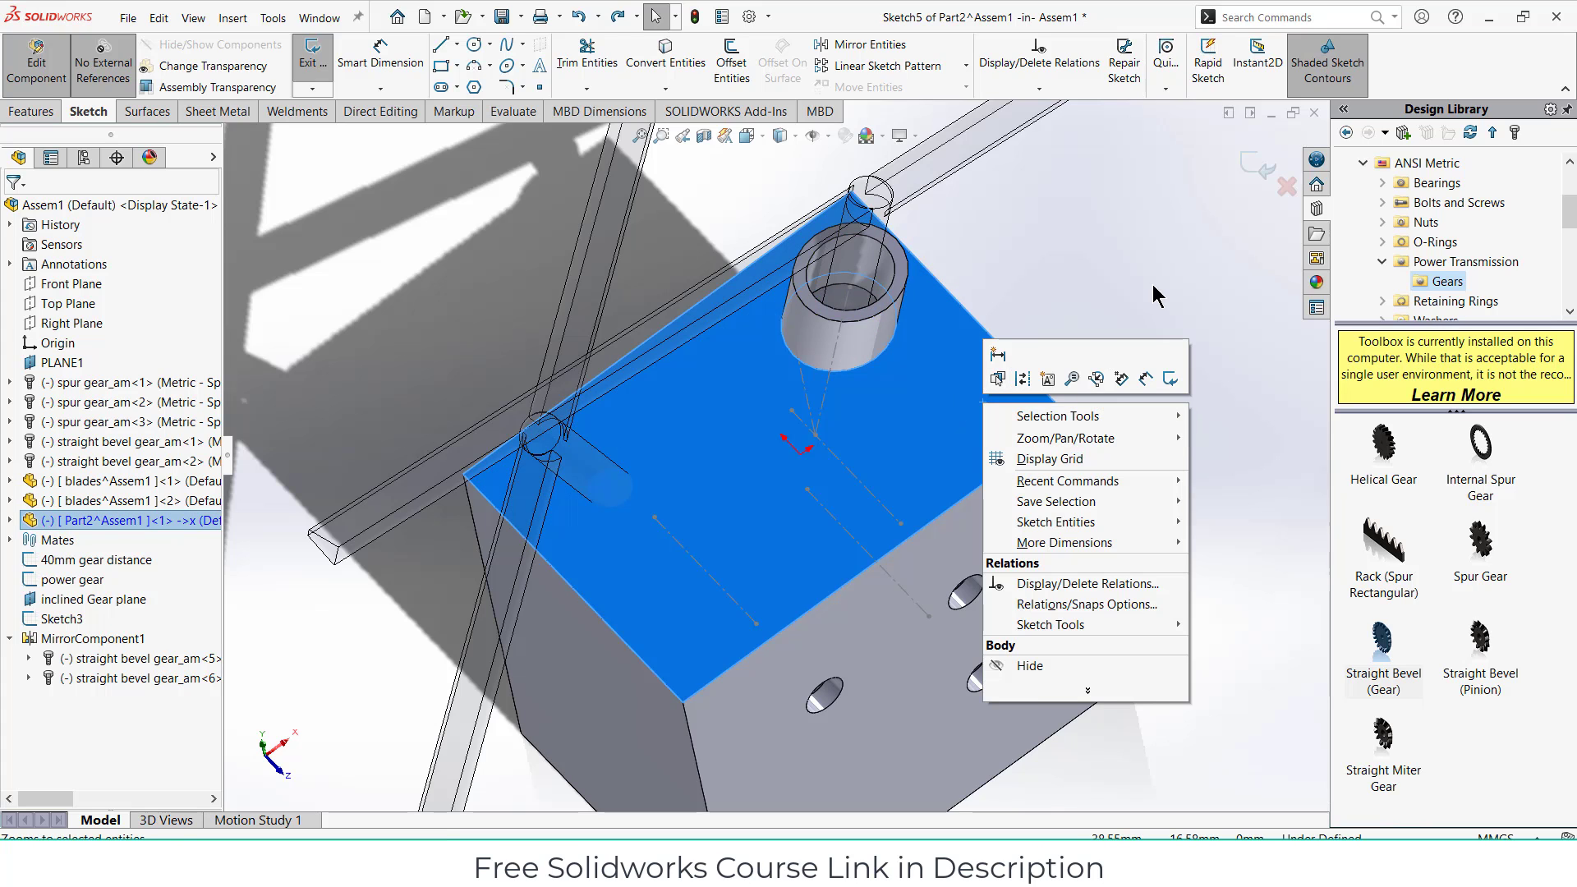
pyautogui.click(1031, 292)
pyautogui.click(1252, 176)
# Step: Open a new sketch on the housing's top face and convert the circle at the inclined boss's base into it
pyautogui.click(935, 379)
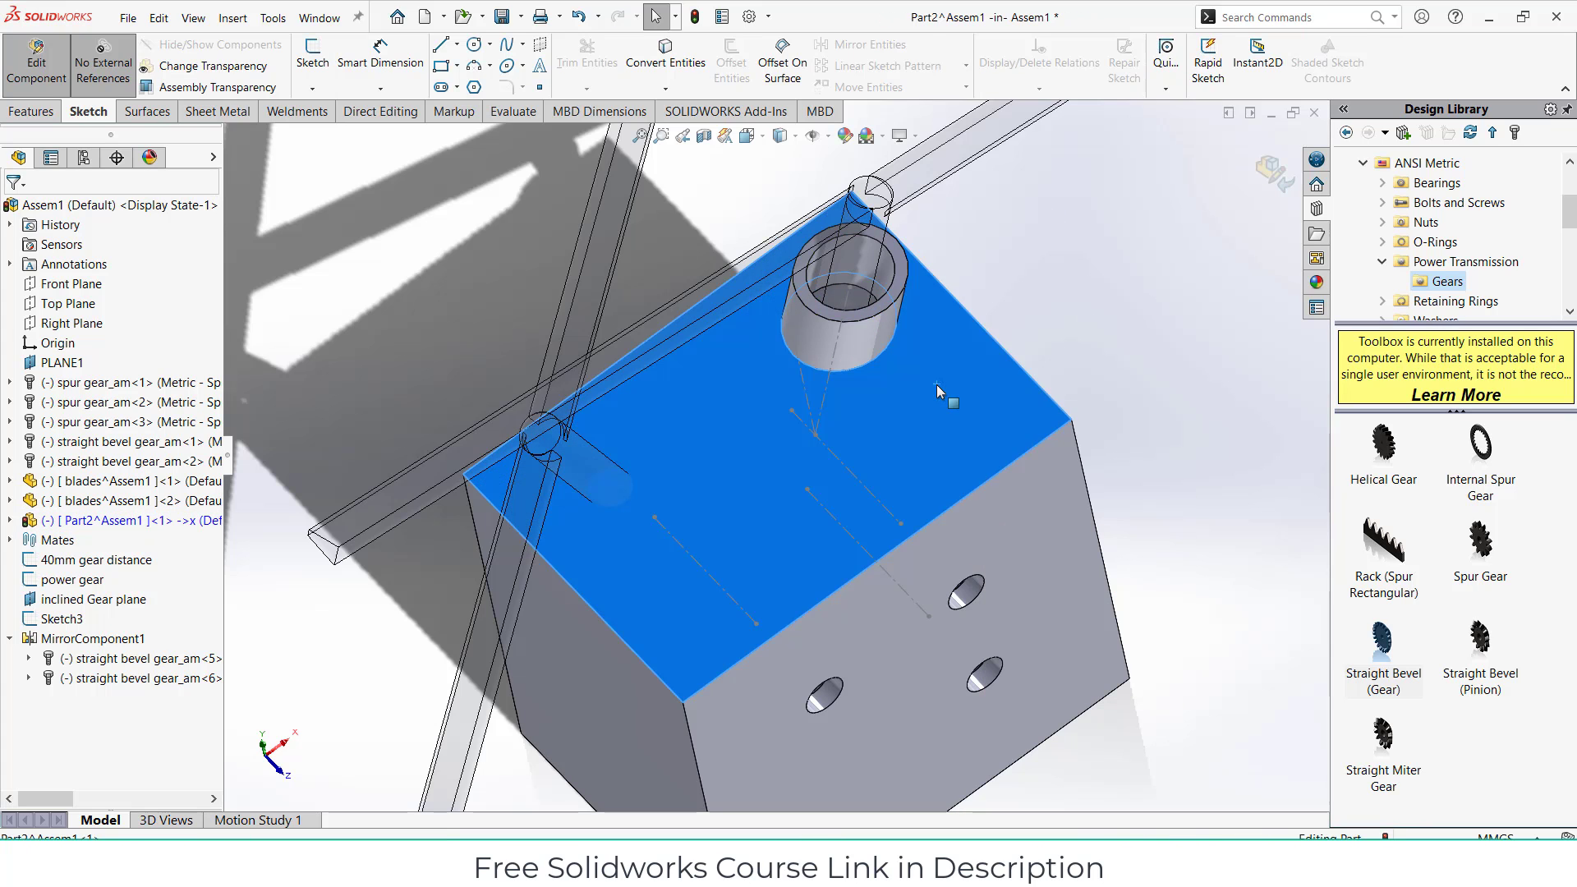
pyautogui.rightClick(936, 385)
pyautogui.click(975, 275)
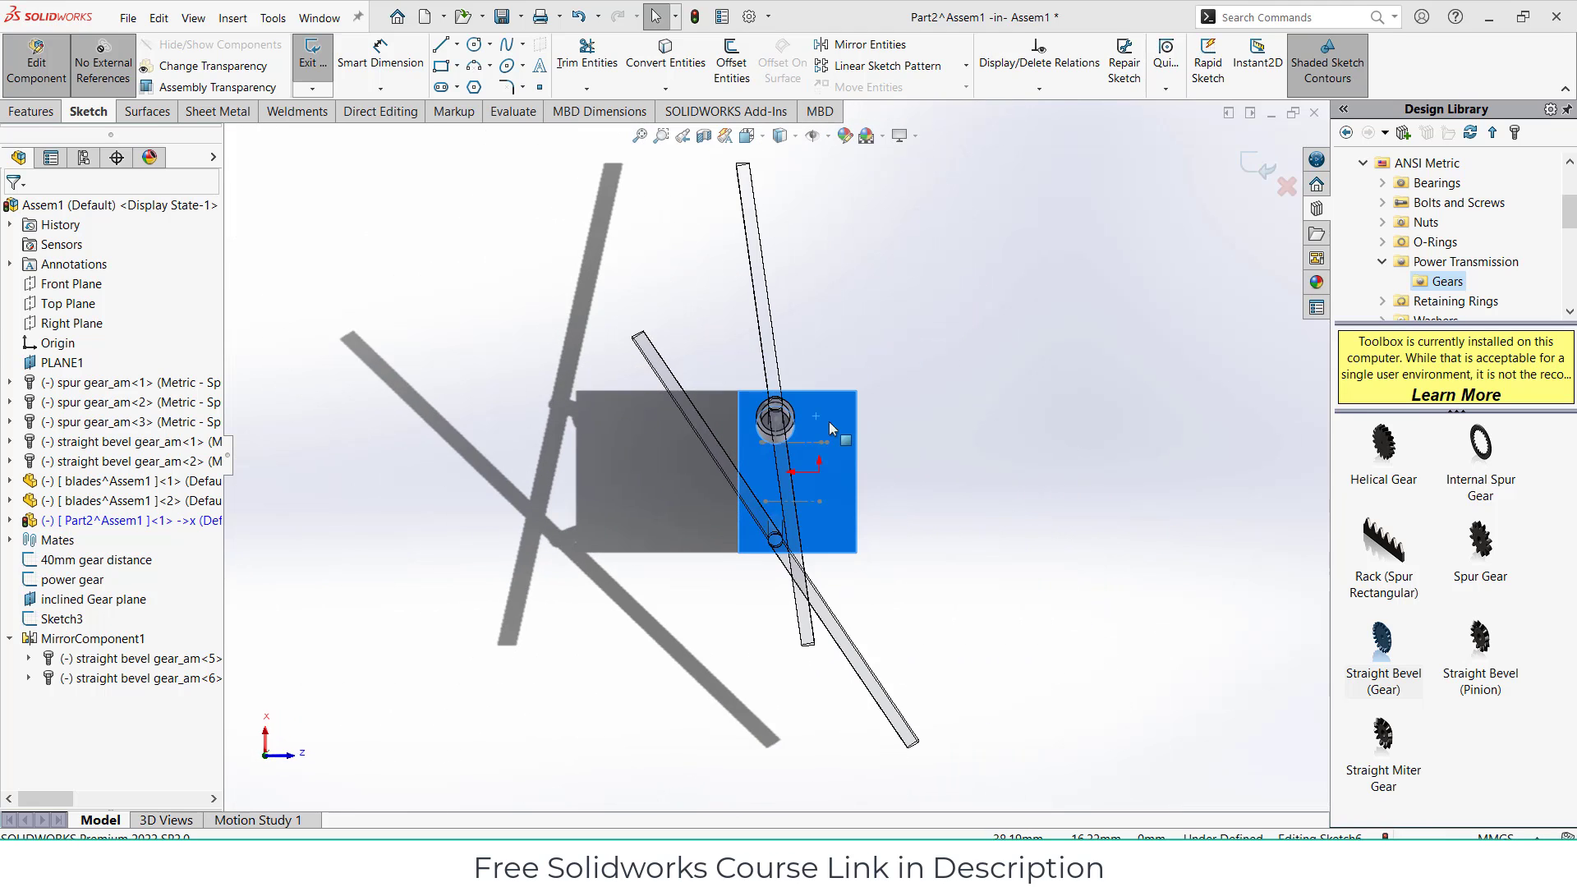
pyautogui.click(728, 428)
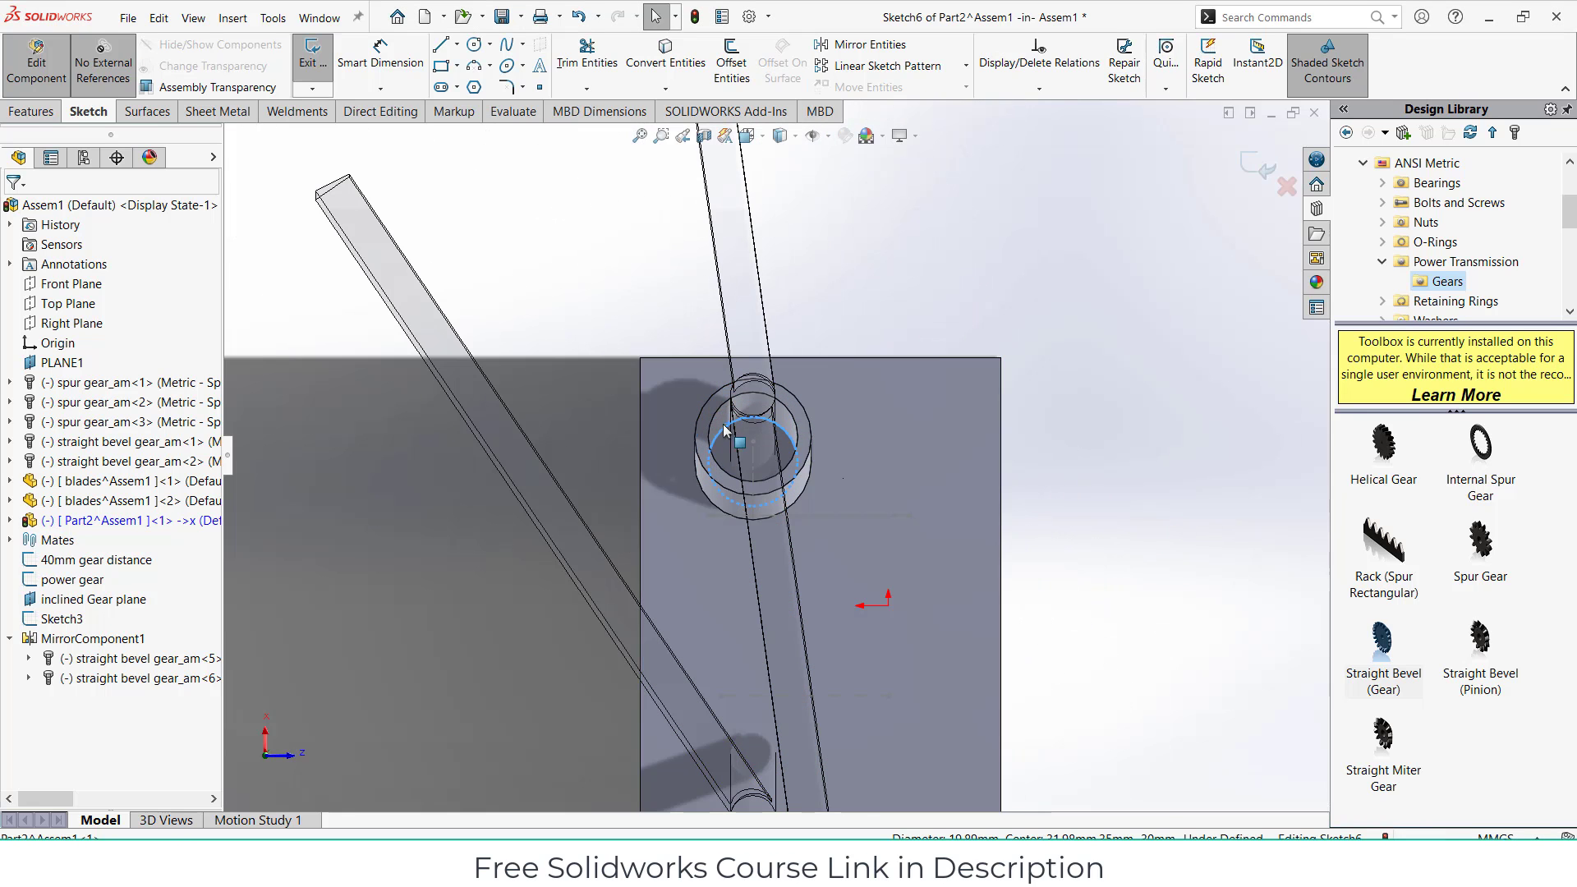
pyautogui.click(666, 56)
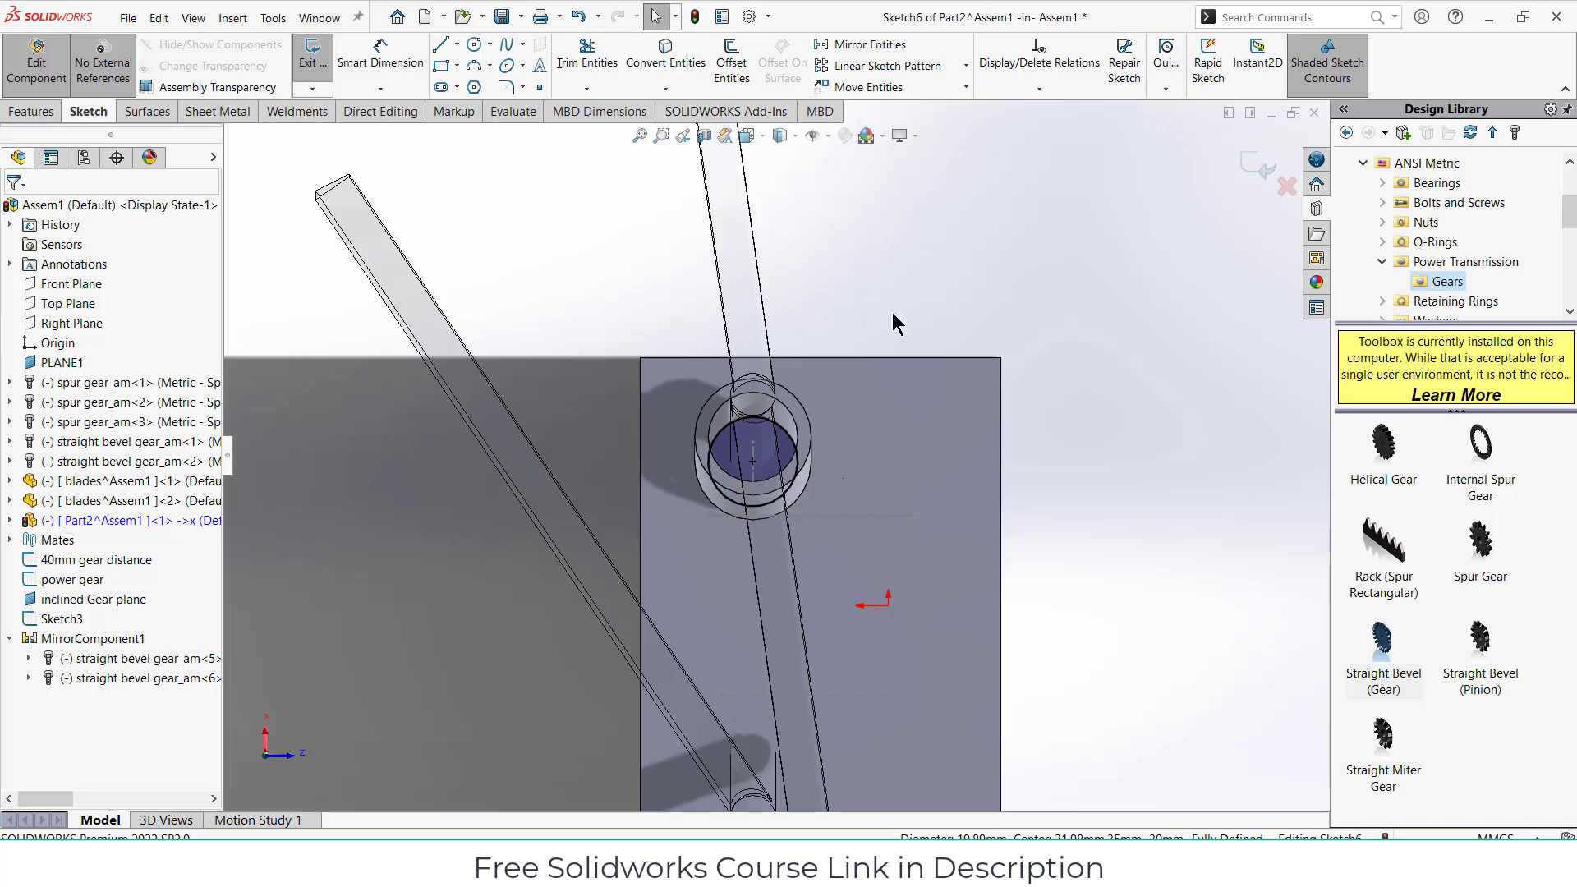
# Step: Set up a 16 mm blind boss extrusion of the converted circle and display the inclined shafts' axes
pyautogui.moveTo(898, 321); pyautogui.dragTo(542, 380, button='middle')
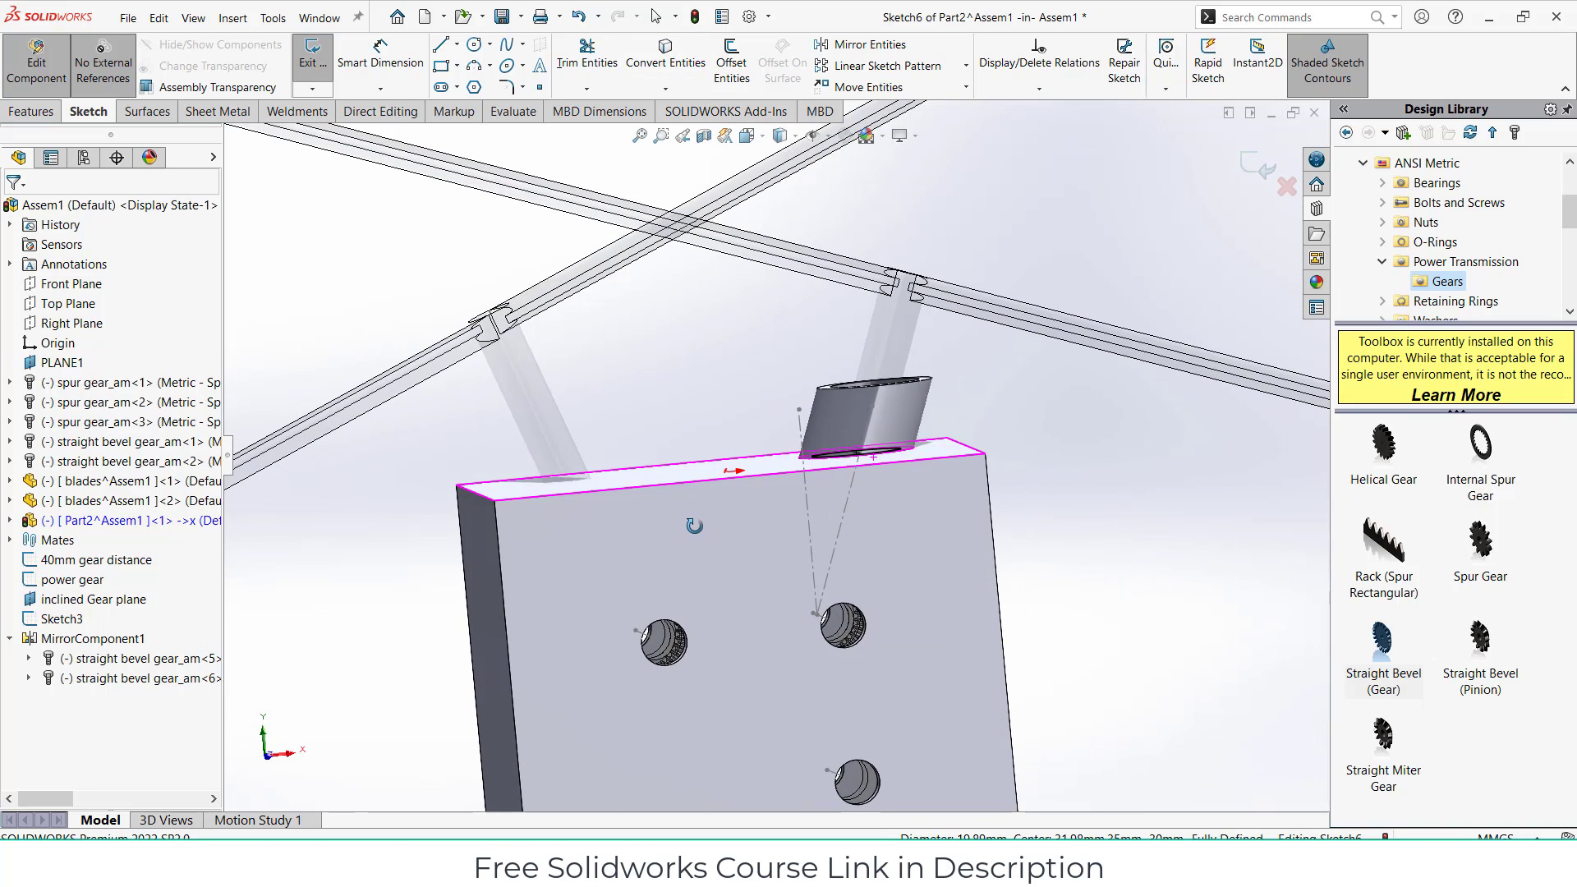
pyautogui.click(39, 114)
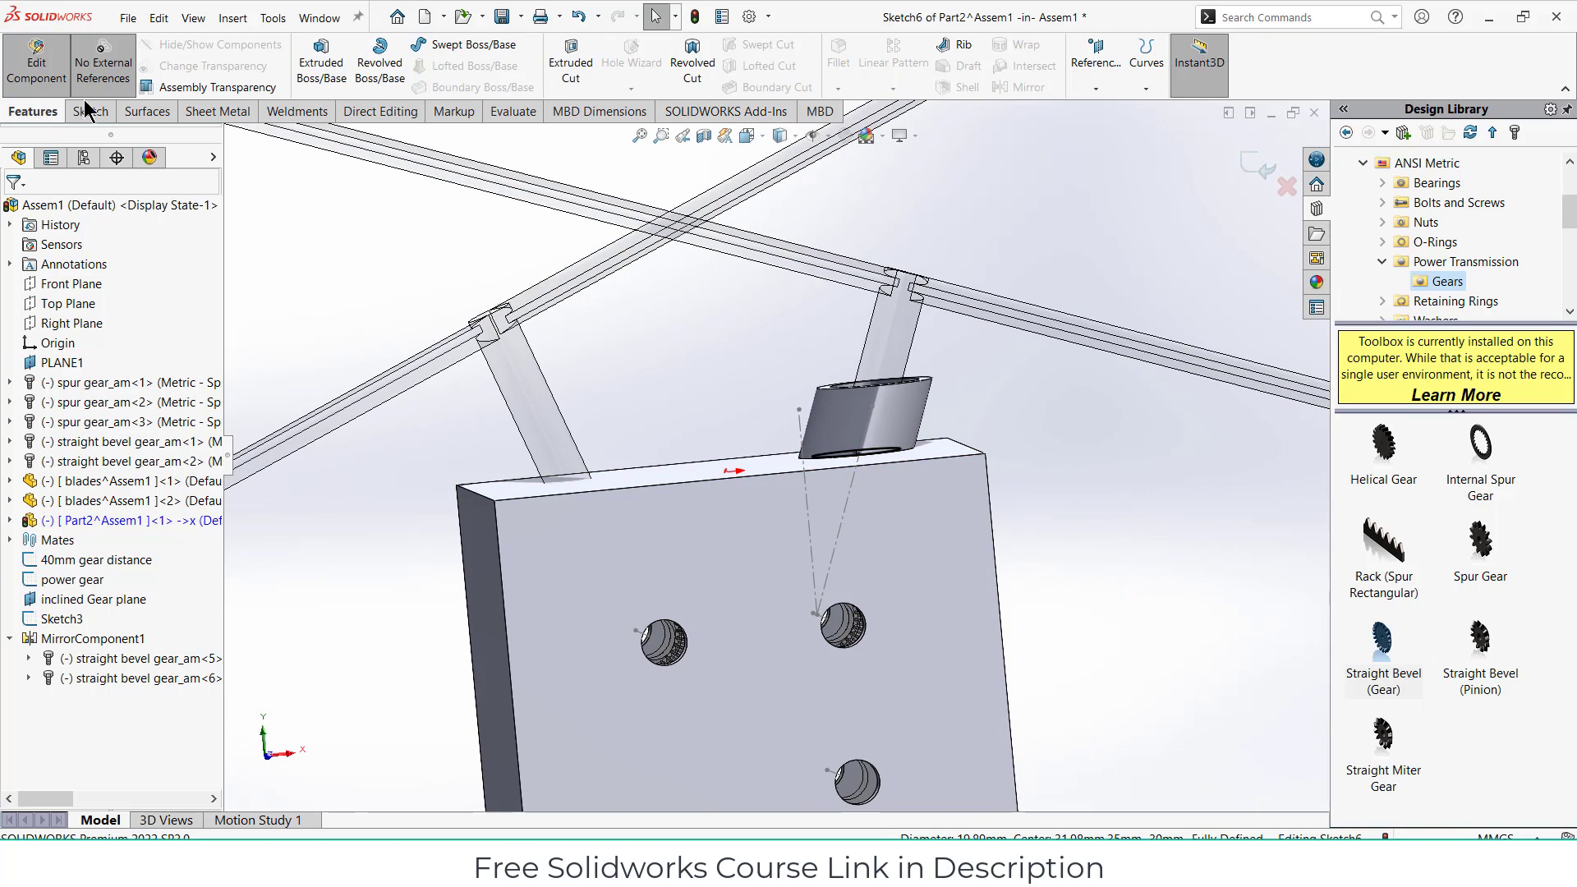
pyautogui.click(321, 62)
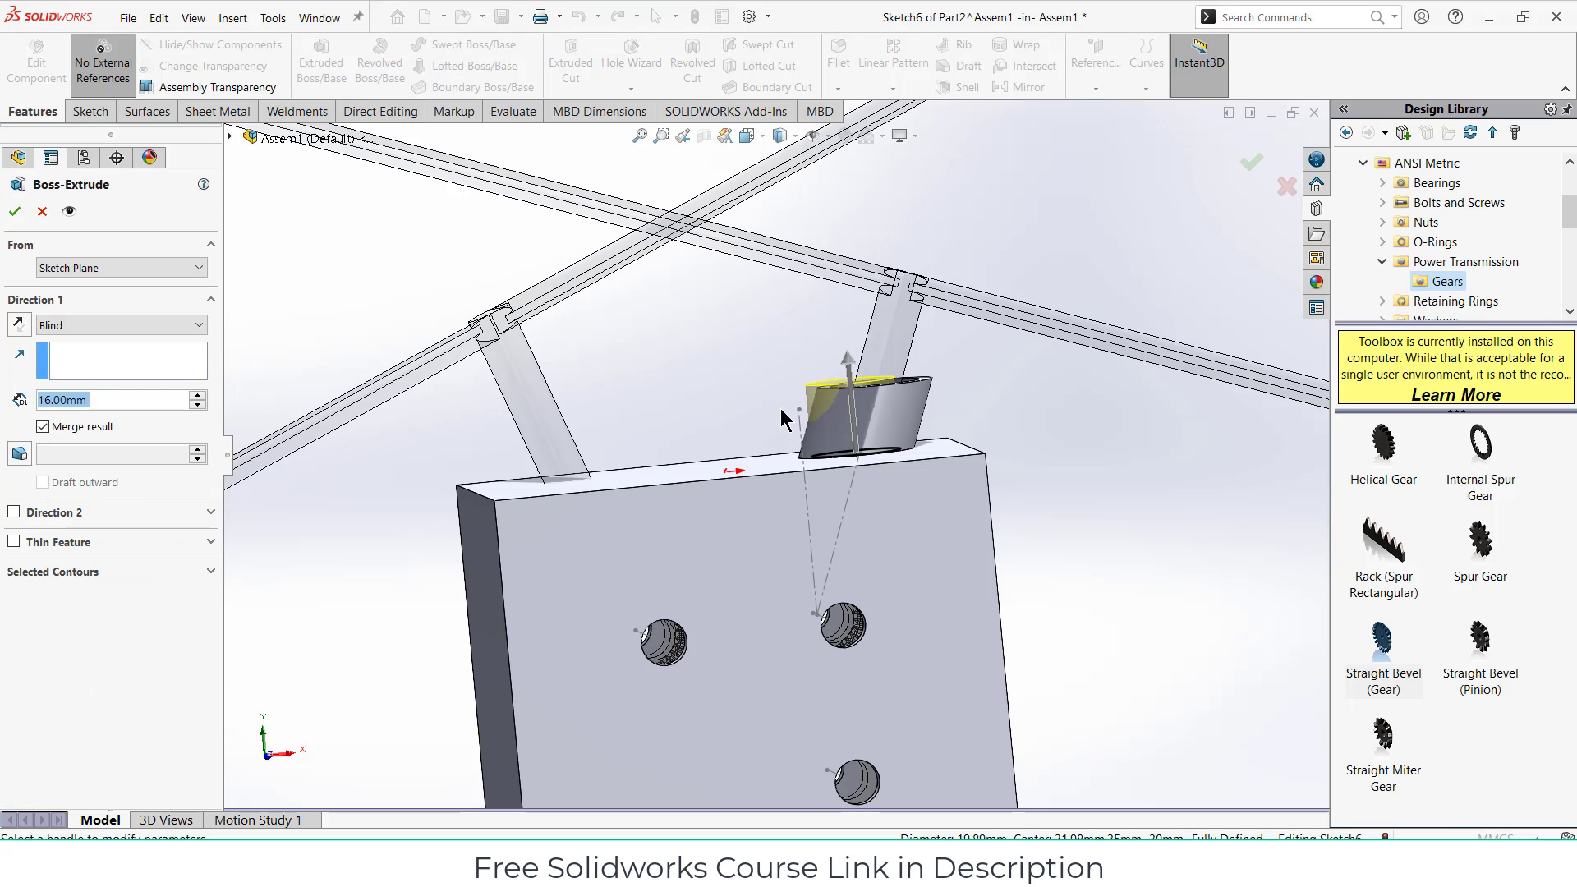
pyautogui.click(79, 348)
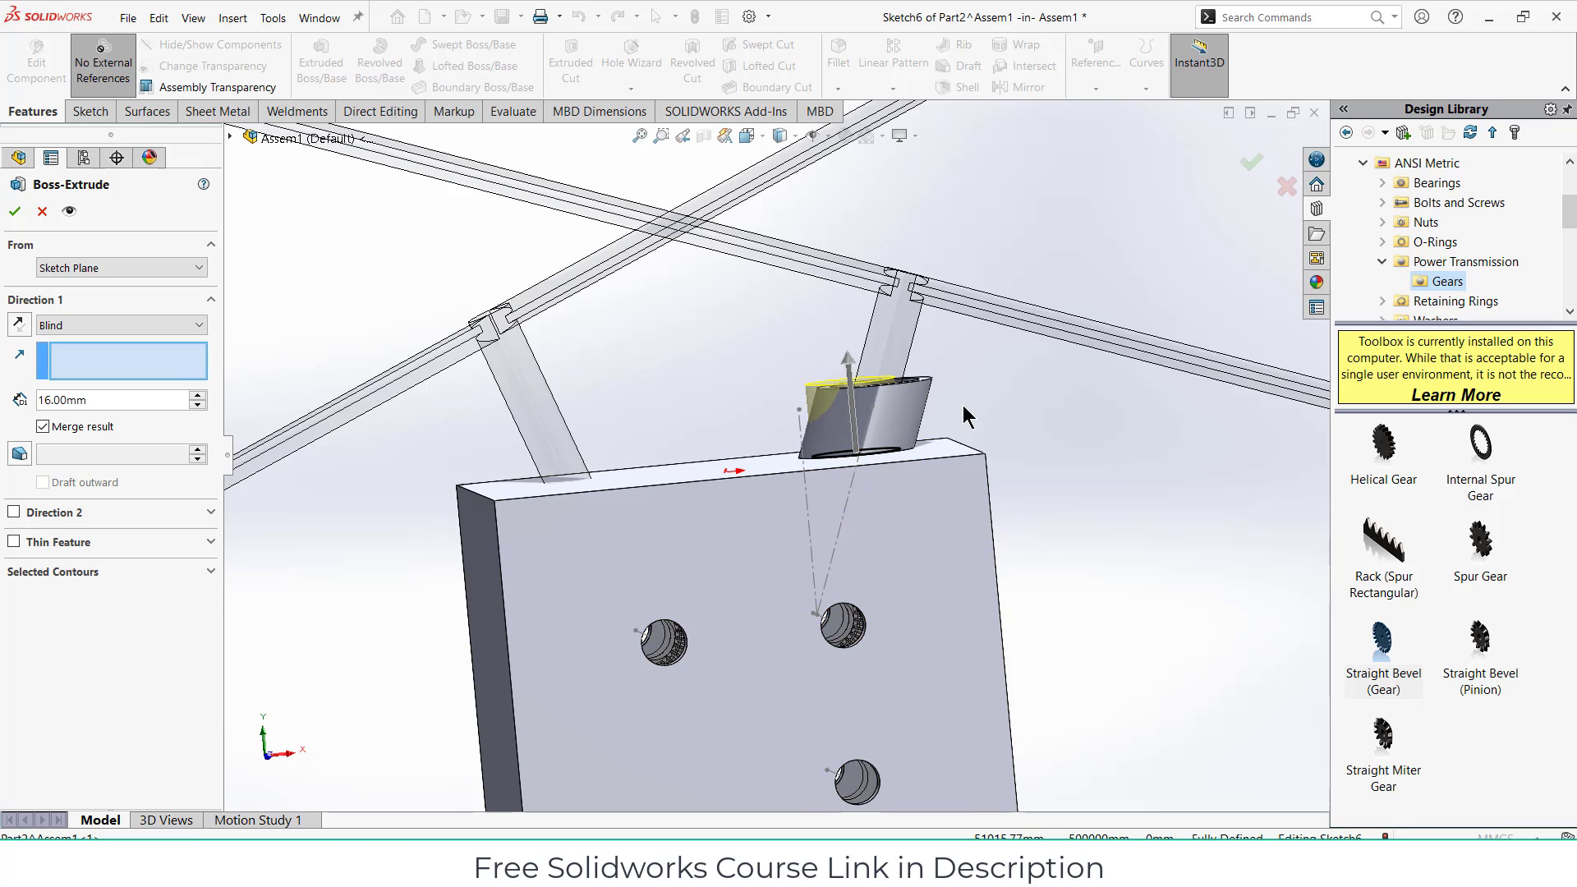
pyautogui.moveTo(929, 406); pyautogui.dragTo(898, 203, button='middle')
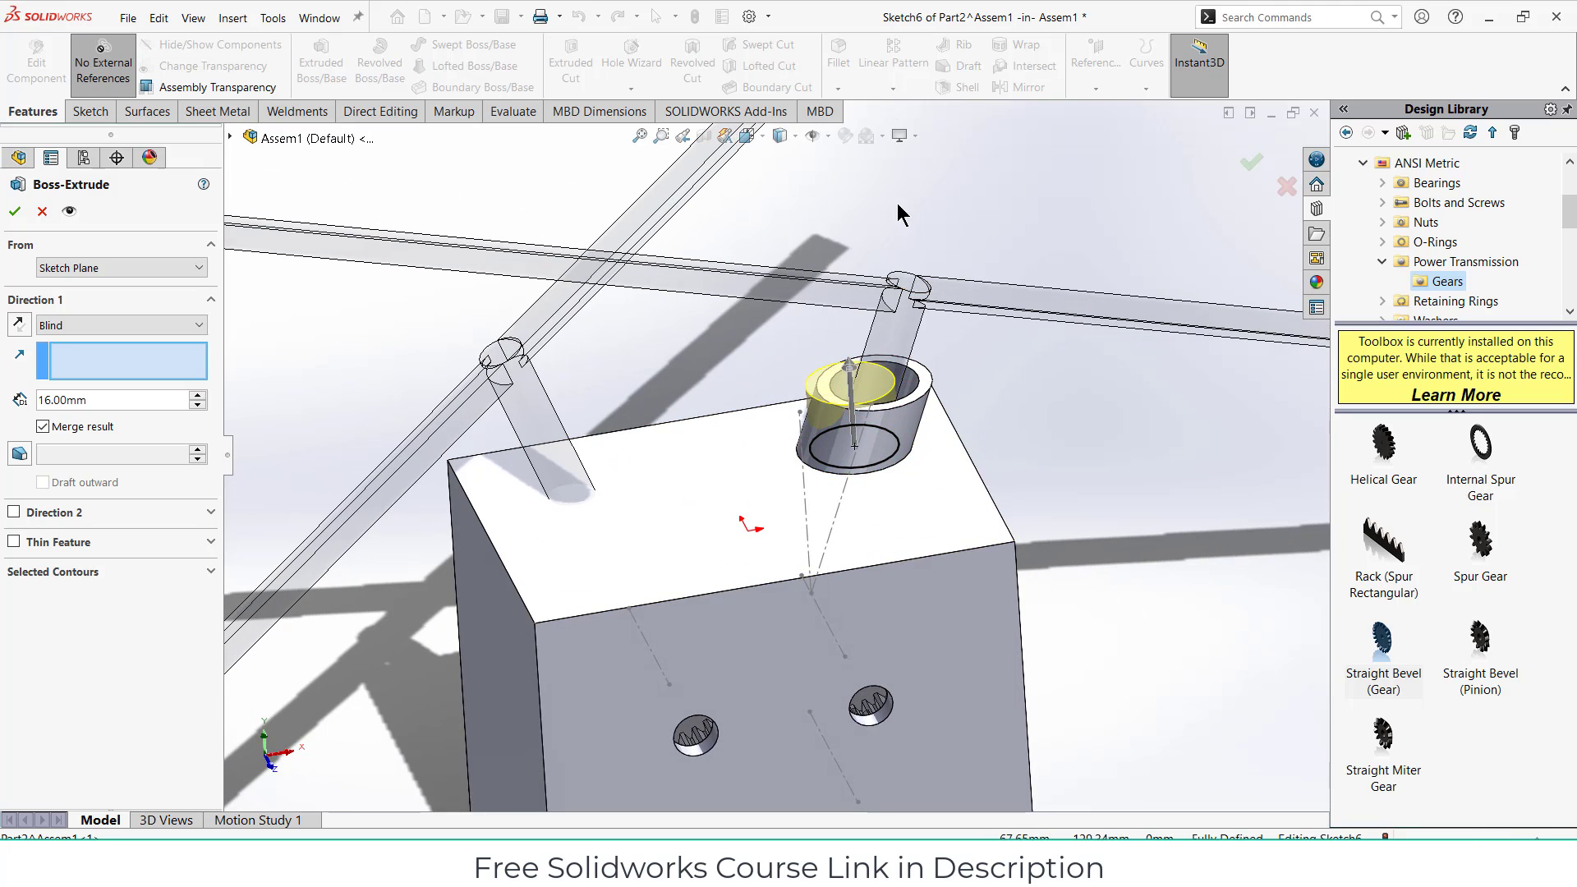
pyautogui.click(832, 137)
pyautogui.click(842, 189)
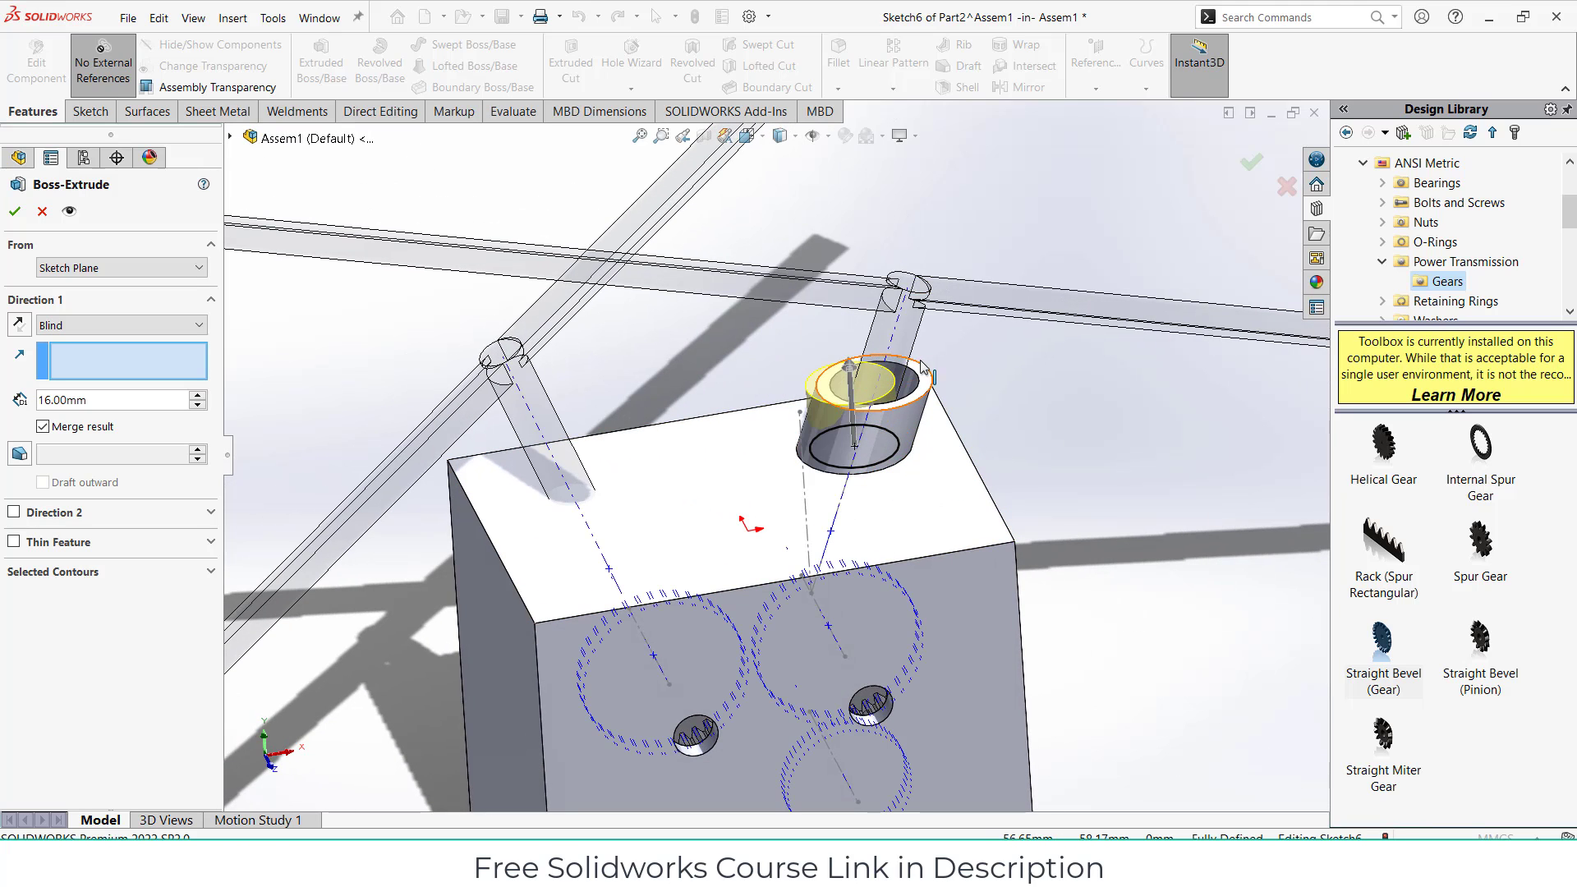
# Step: Direct the extrusion along the inclined blade shaft's axis, reverse it into the housing and accept it without an external reference
pyautogui.click(898, 341)
pyautogui.moveTo(898, 341); pyautogui.dragTo(18, 377, button='middle')
pyautogui.moveTo(246, 386); pyautogui.dragTo(401, 472, button='middle')
pyautogui.click(14, 212)
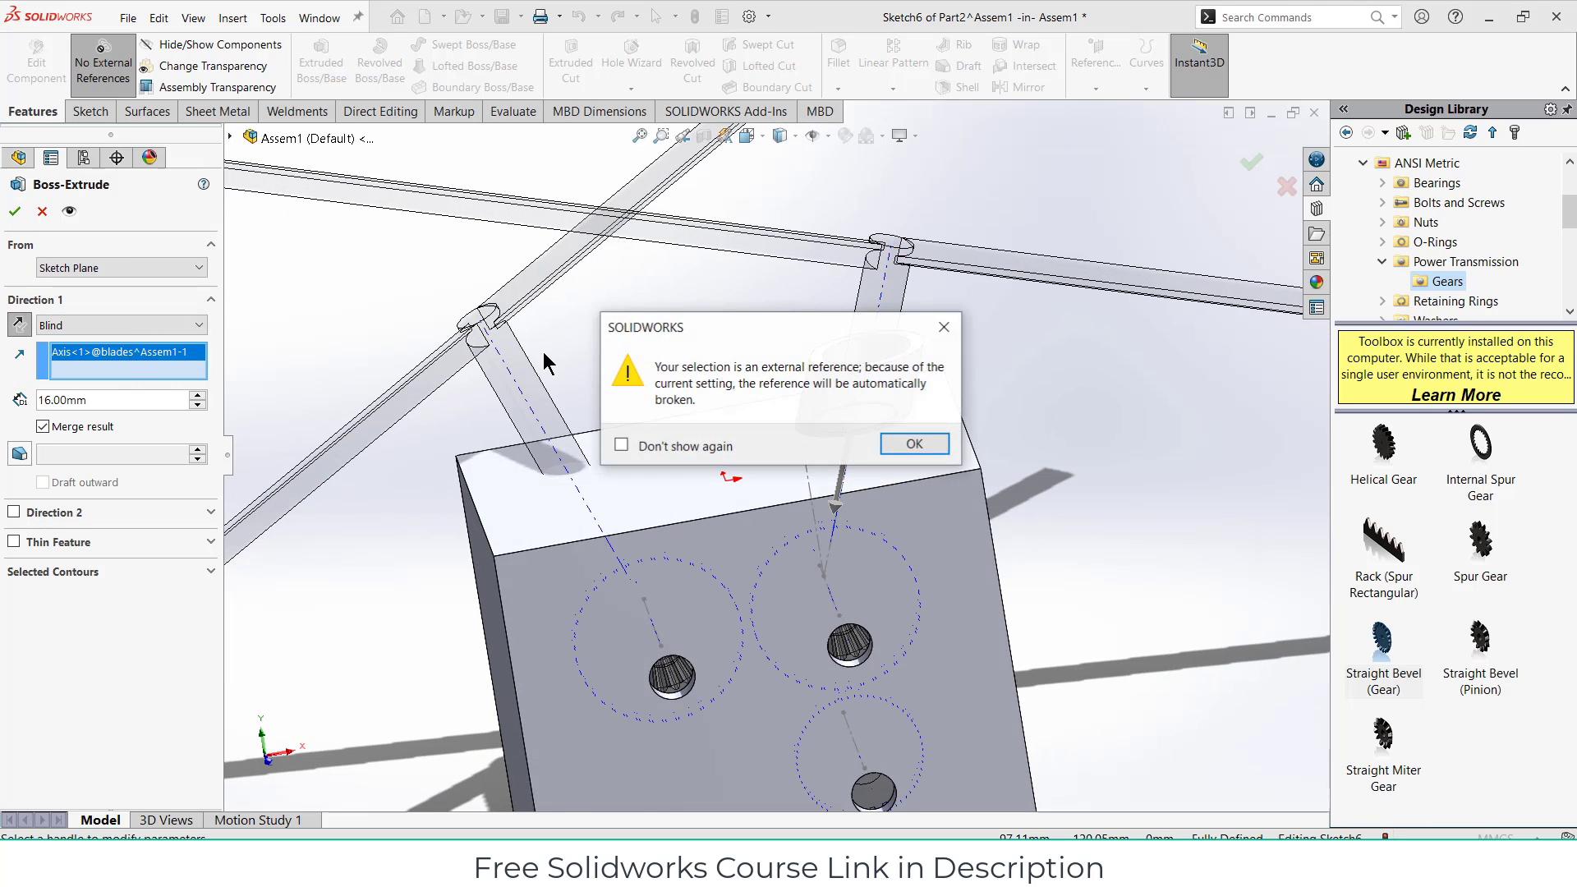
pyautogui.click(896, 448)
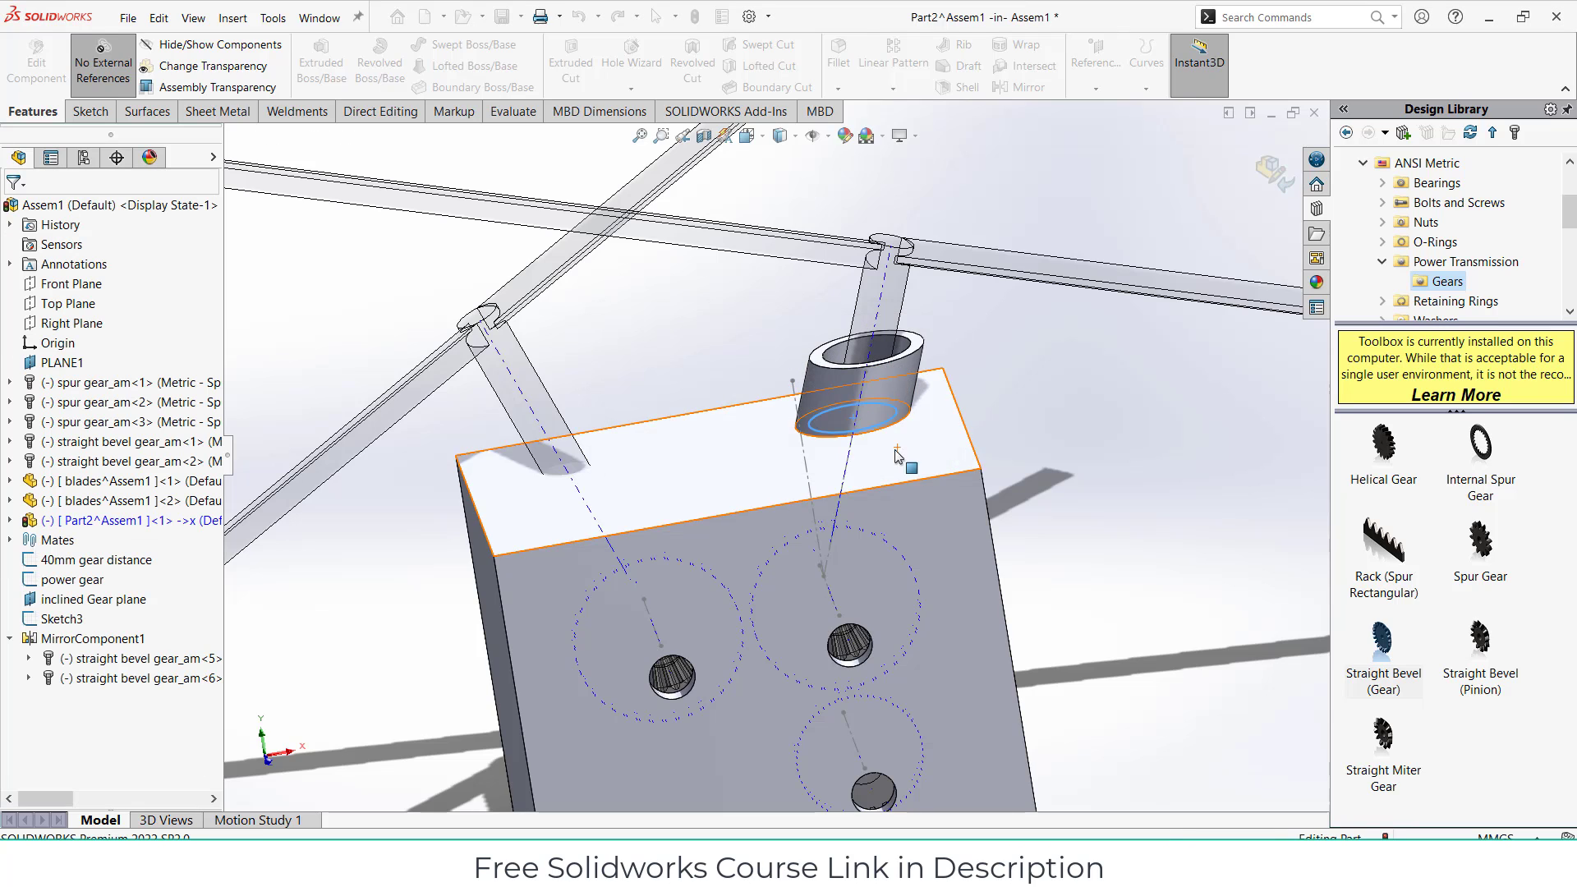
pyautogui.moveTo(939, 466); pyautogui.dragTo(945, 522, button='middle')
pyautogui.click(1112, 454)
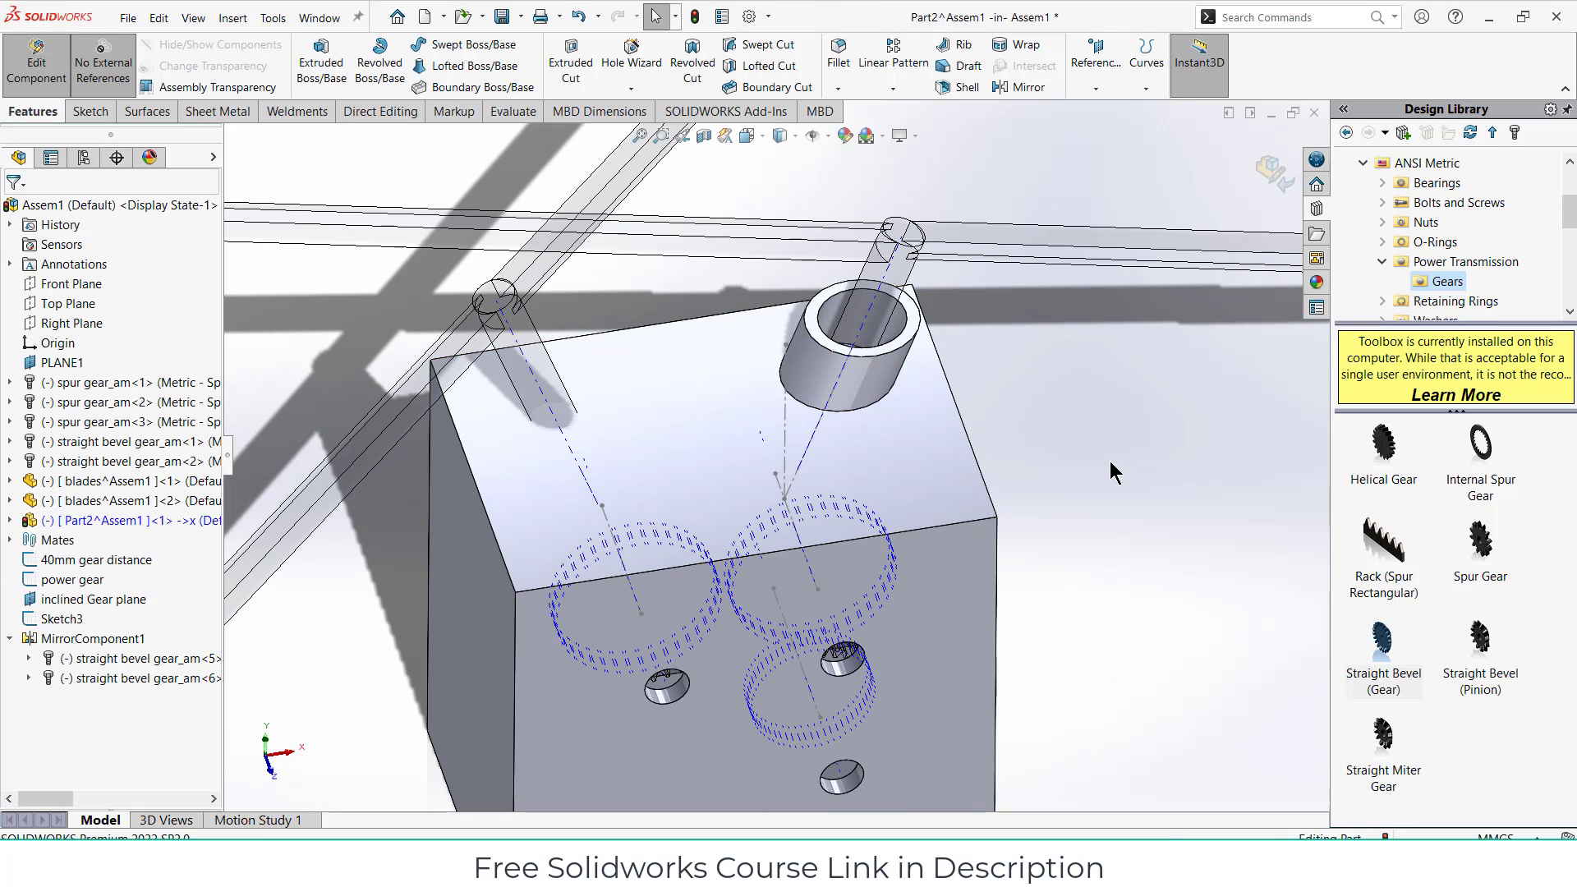
# Step: Set up a feature mirror of the thin-walled inclined boss about the housing part's Right Plane
pyautogui.scroll(3, 1111, 453)
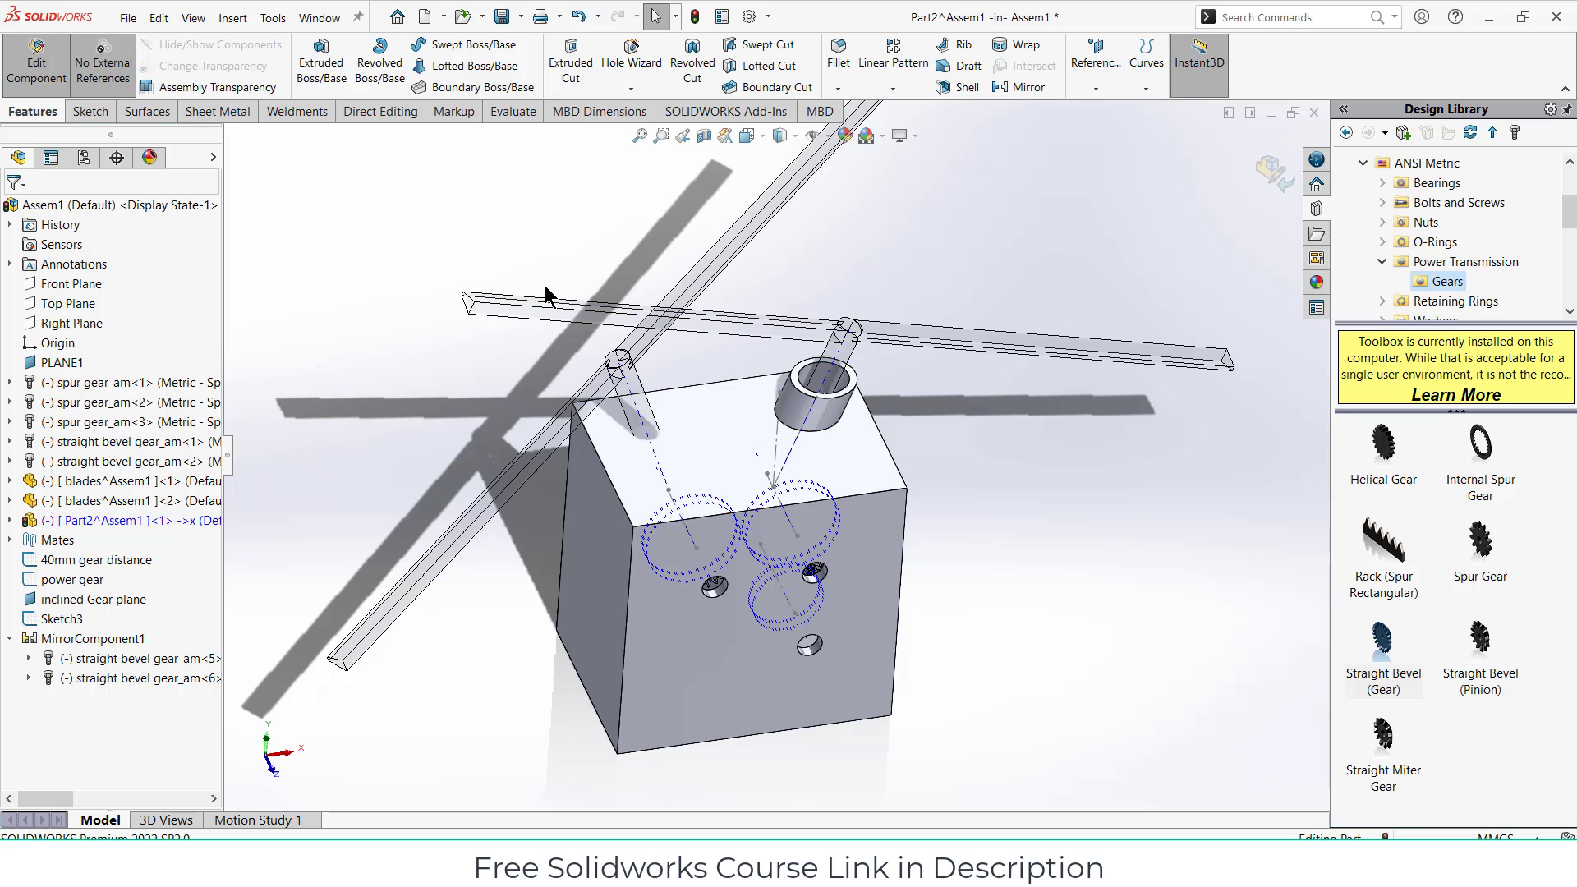
pyautogui.moveTo(723, 412); pyautogui.dragTo(717, 353, button='middle')
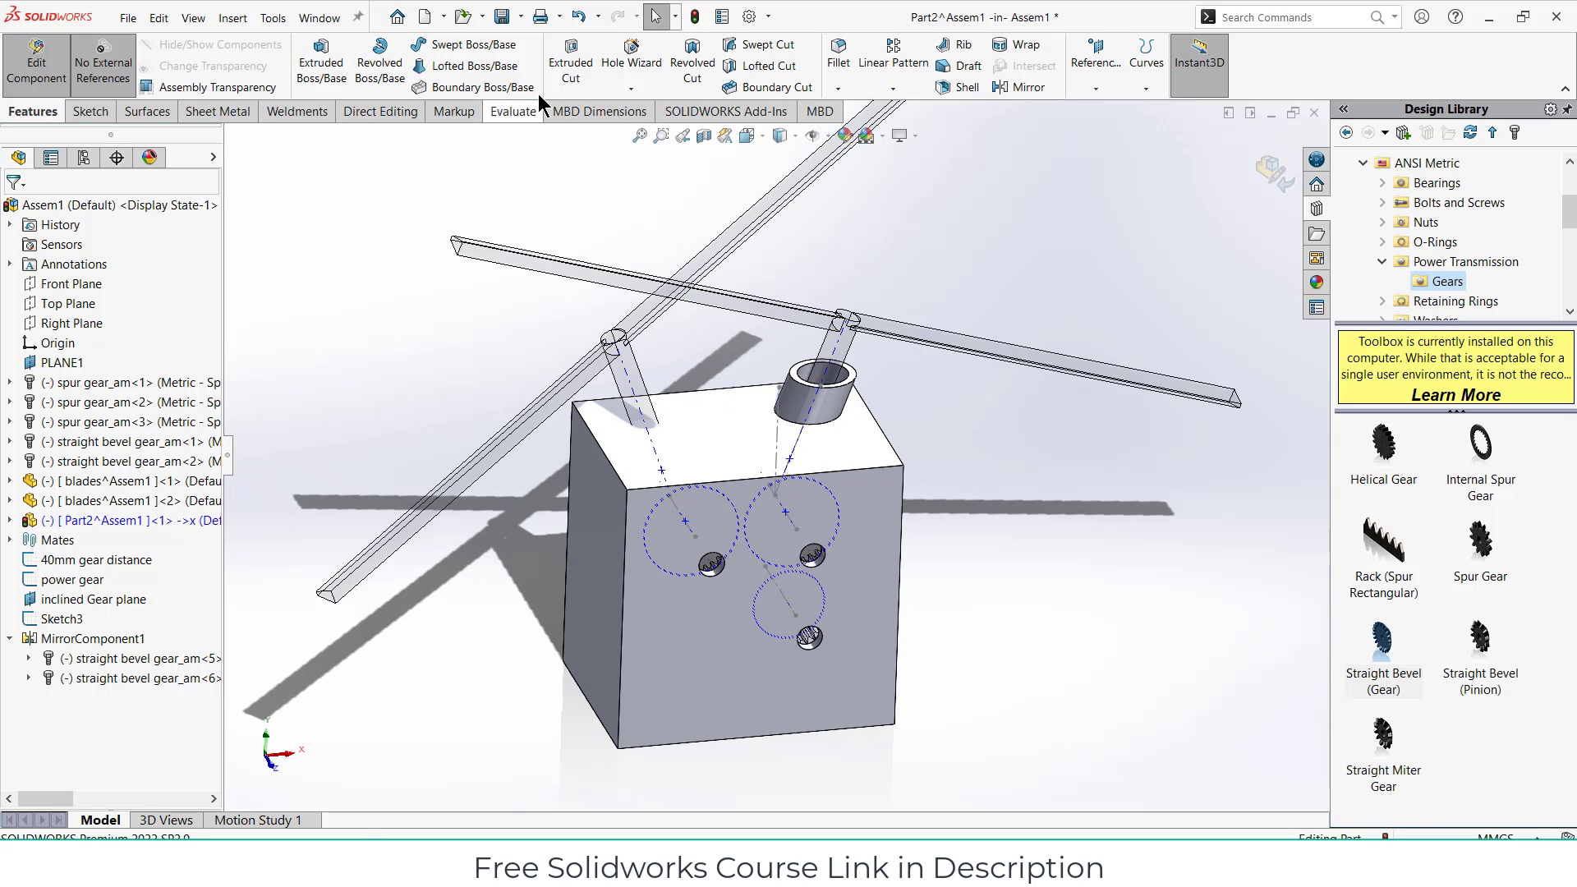
pyautogui.click(899, 91)
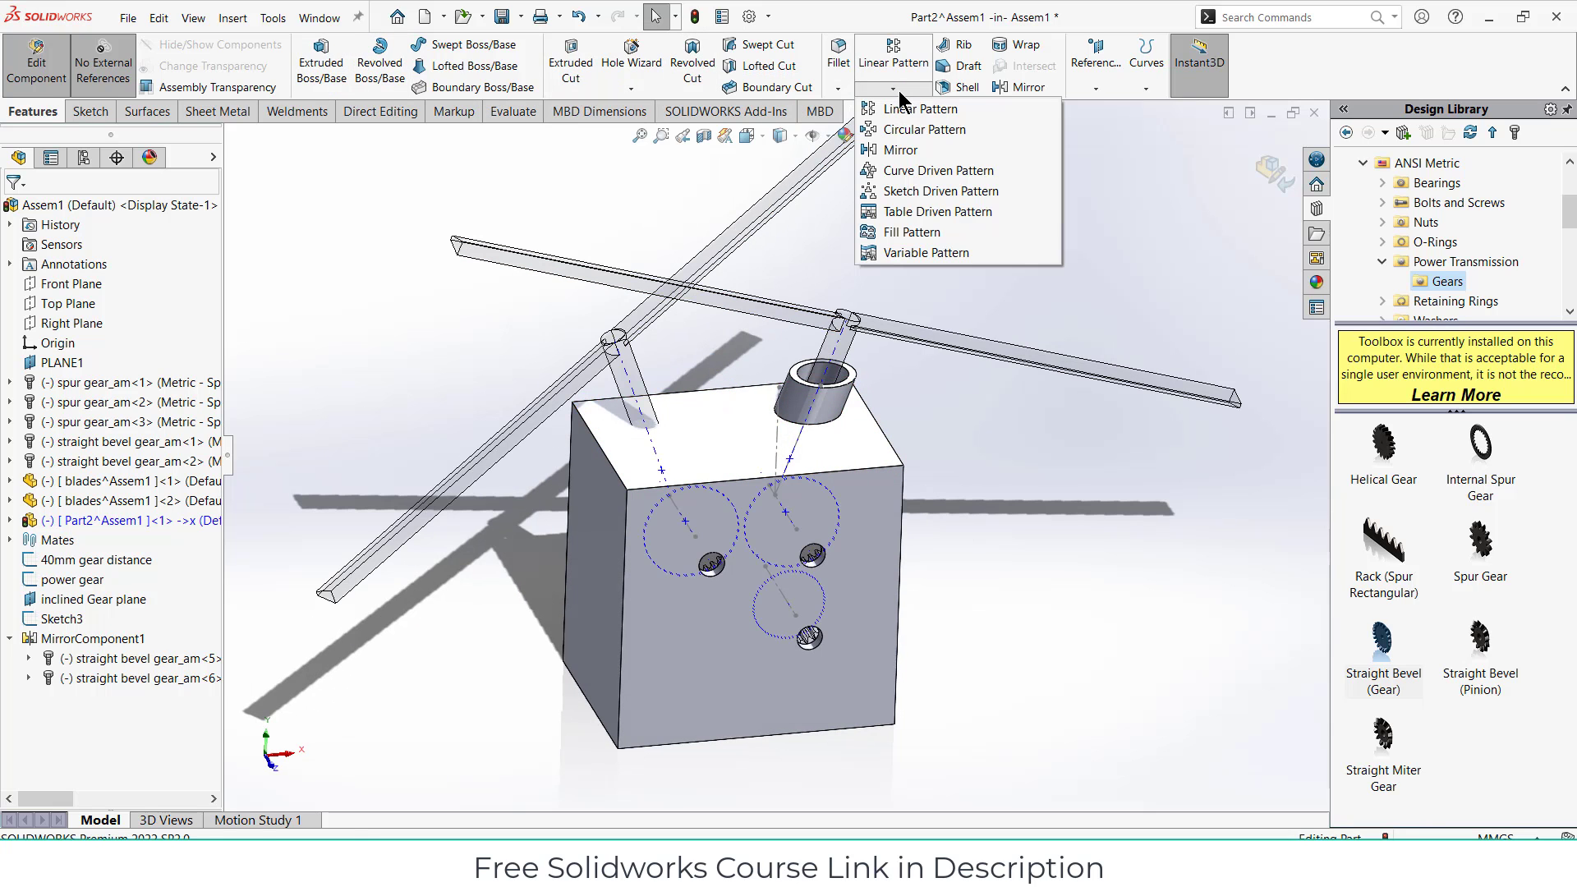
pyautogui.click(902, 152)
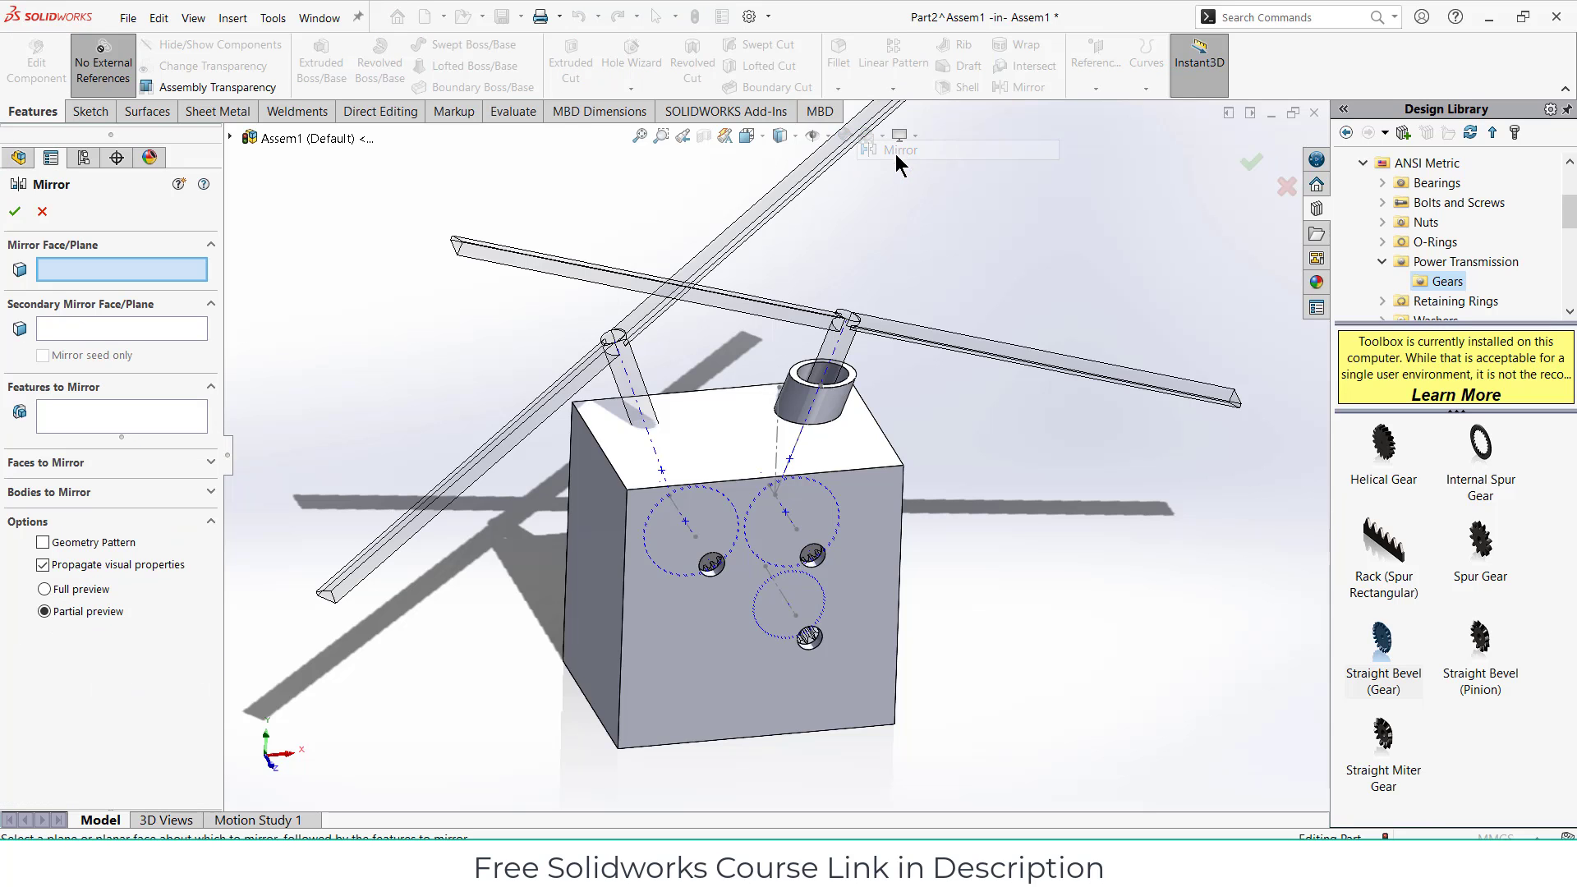
pyautogui.click(230, 139)
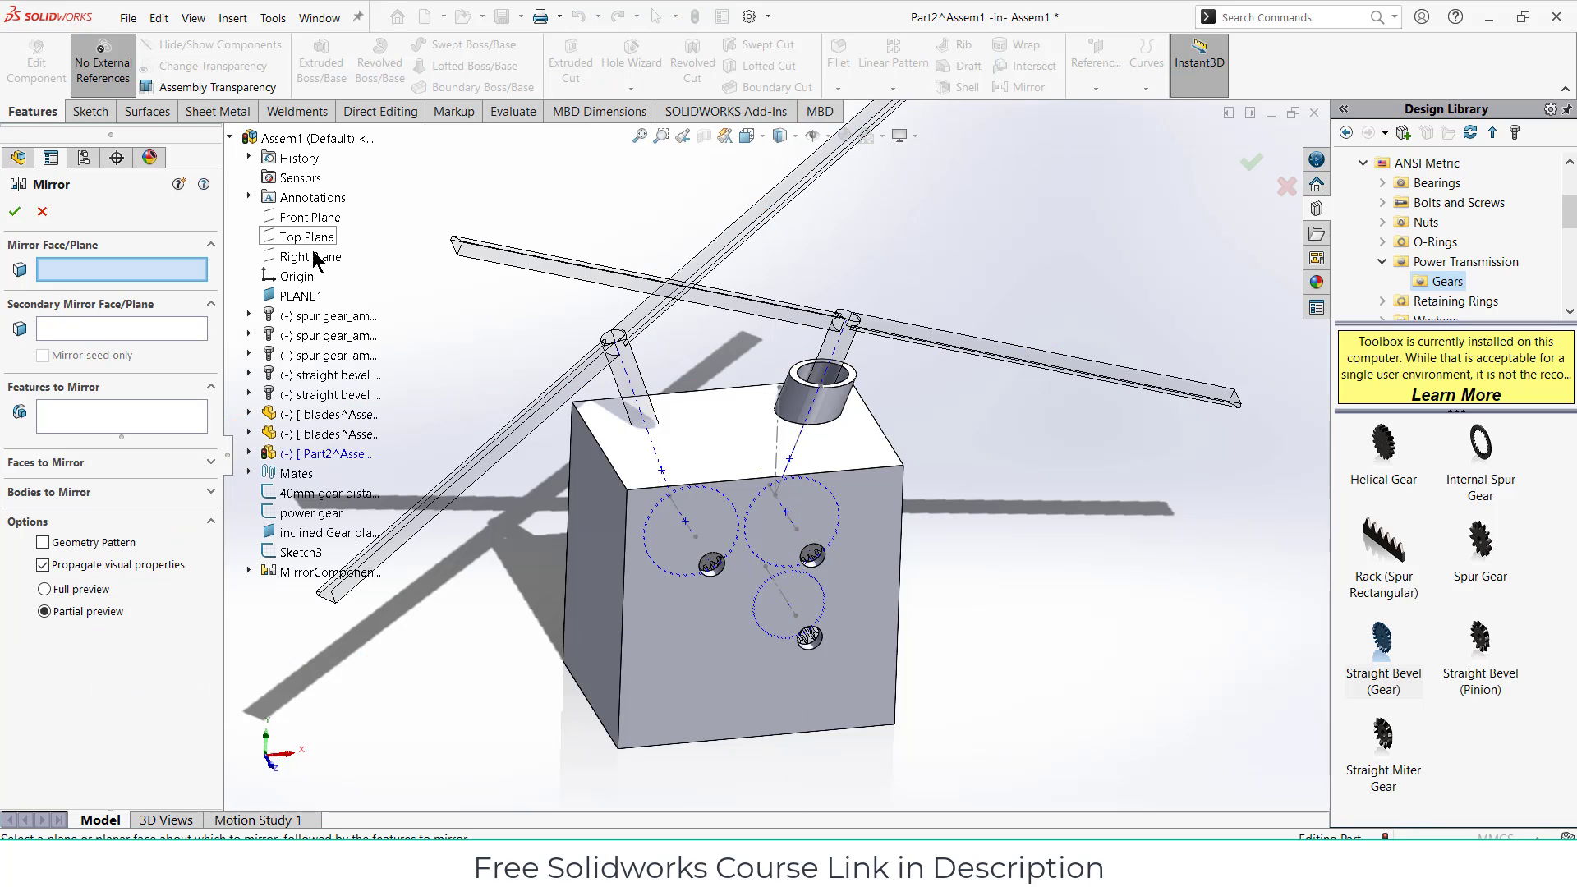
pyautogui.click(249, 454)
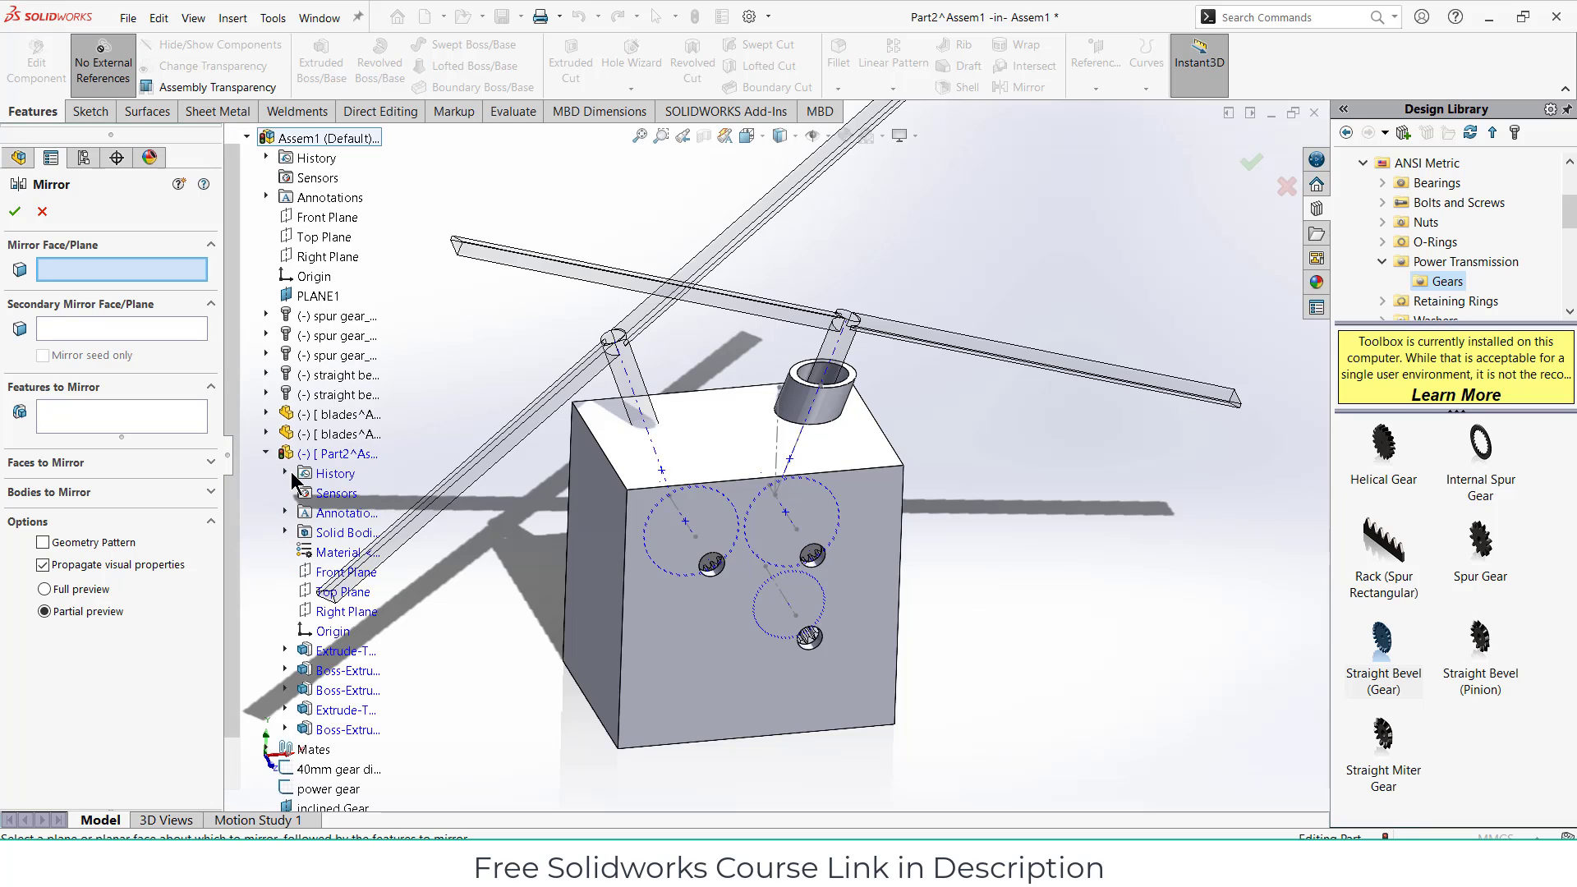
pyautogui.click(344, 612)
pyautogui.click(103, 412)
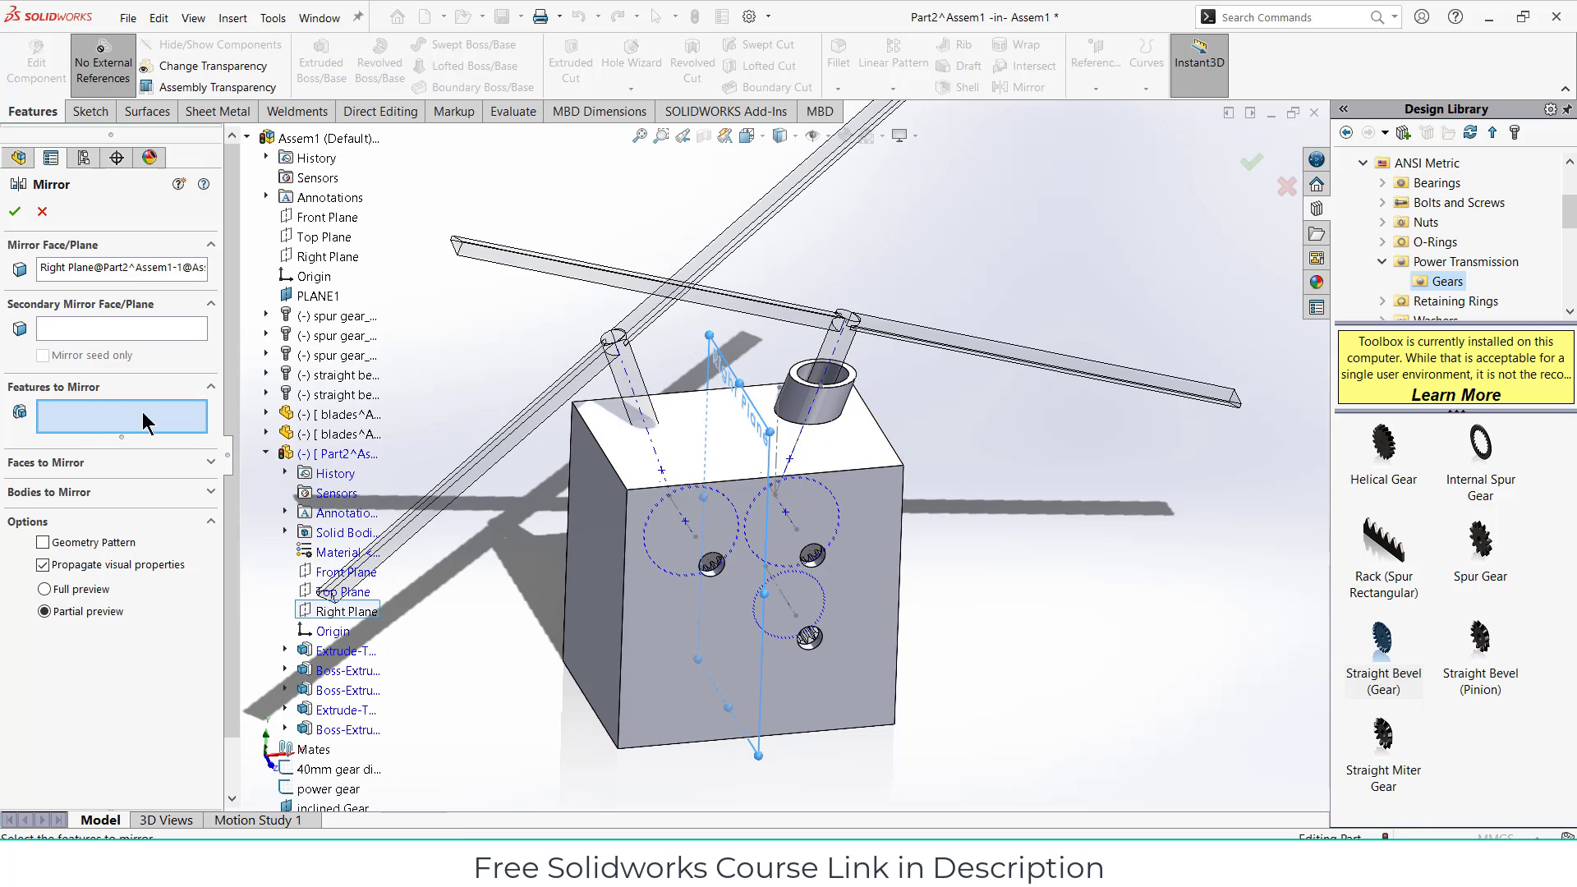
pyautogui.scroll(-5, 687, 395)
pyautogui.click(1106, 405)
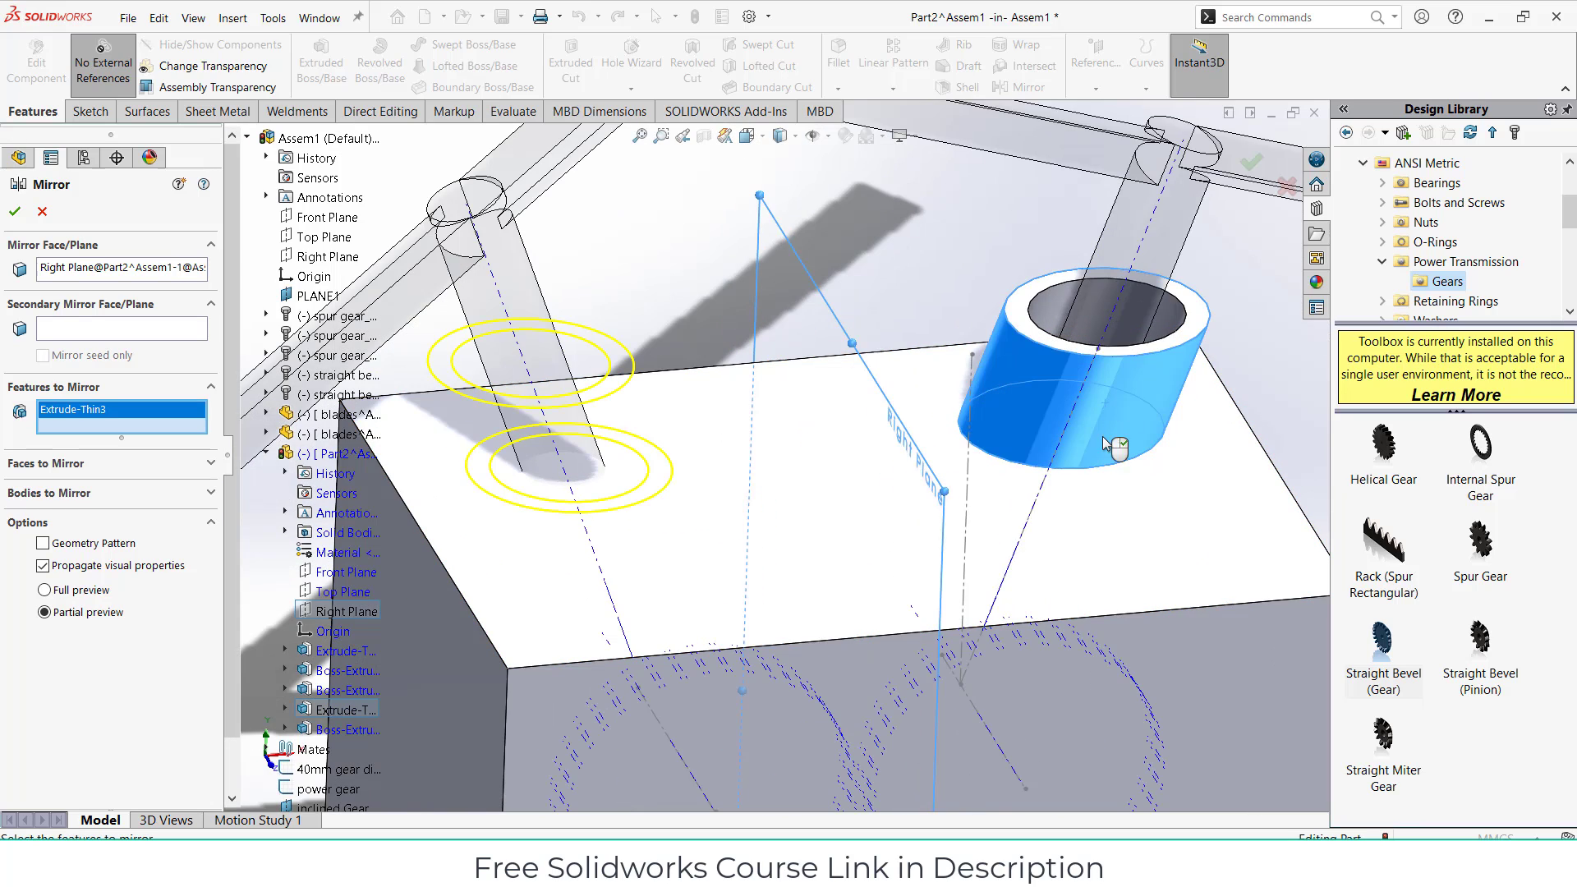
pyautogui.moveTo(1113, 446); pyautogui.dragTo(1085, 554, button='middle')
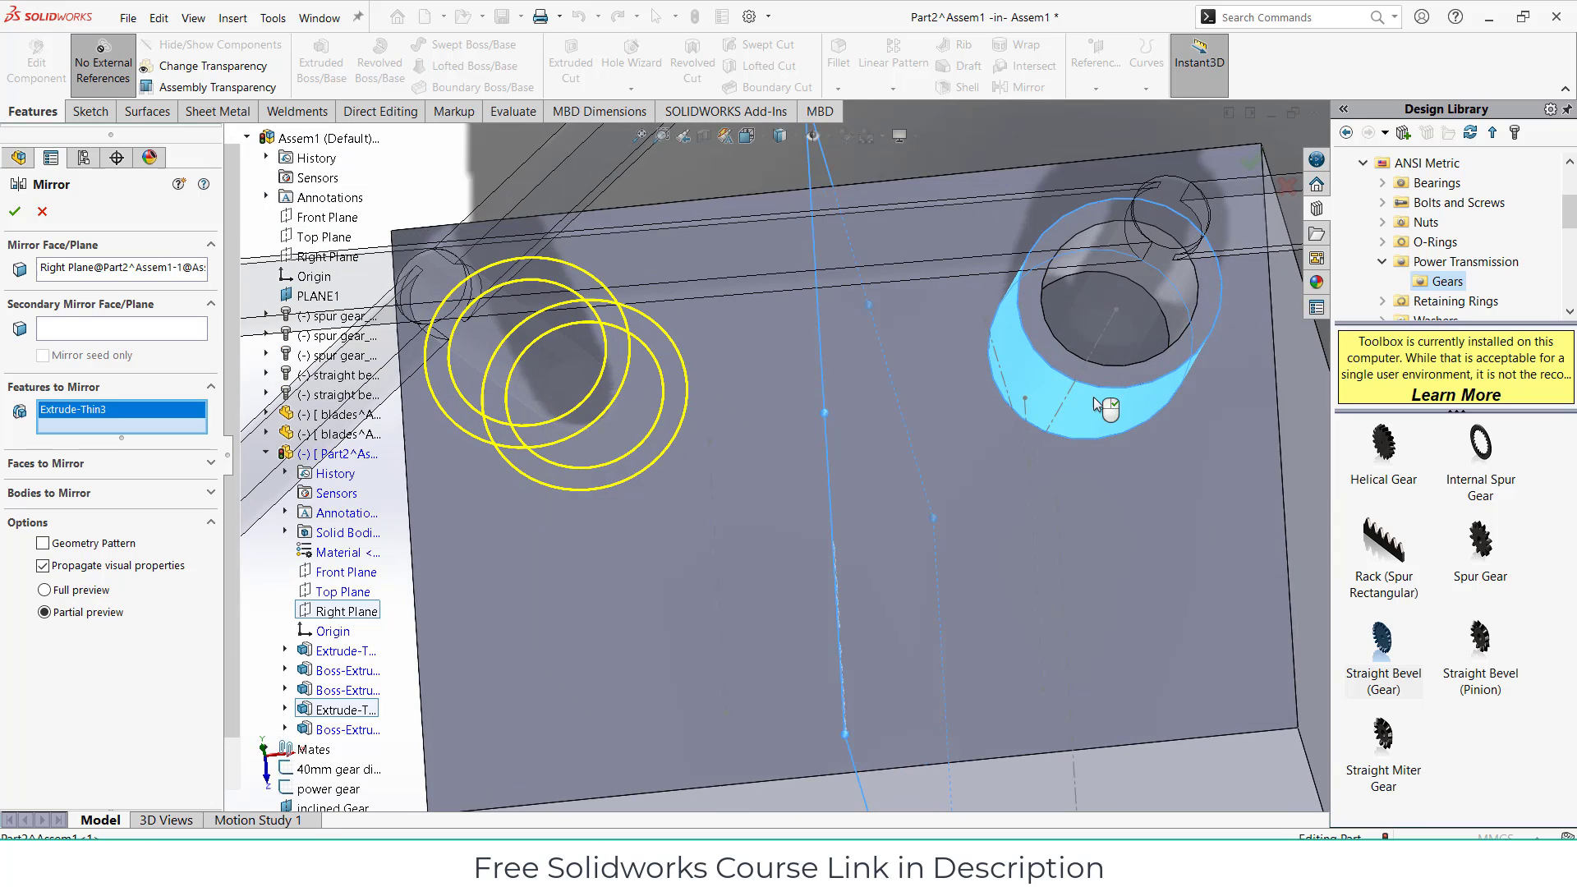
pyautogui.click(1165, 342)
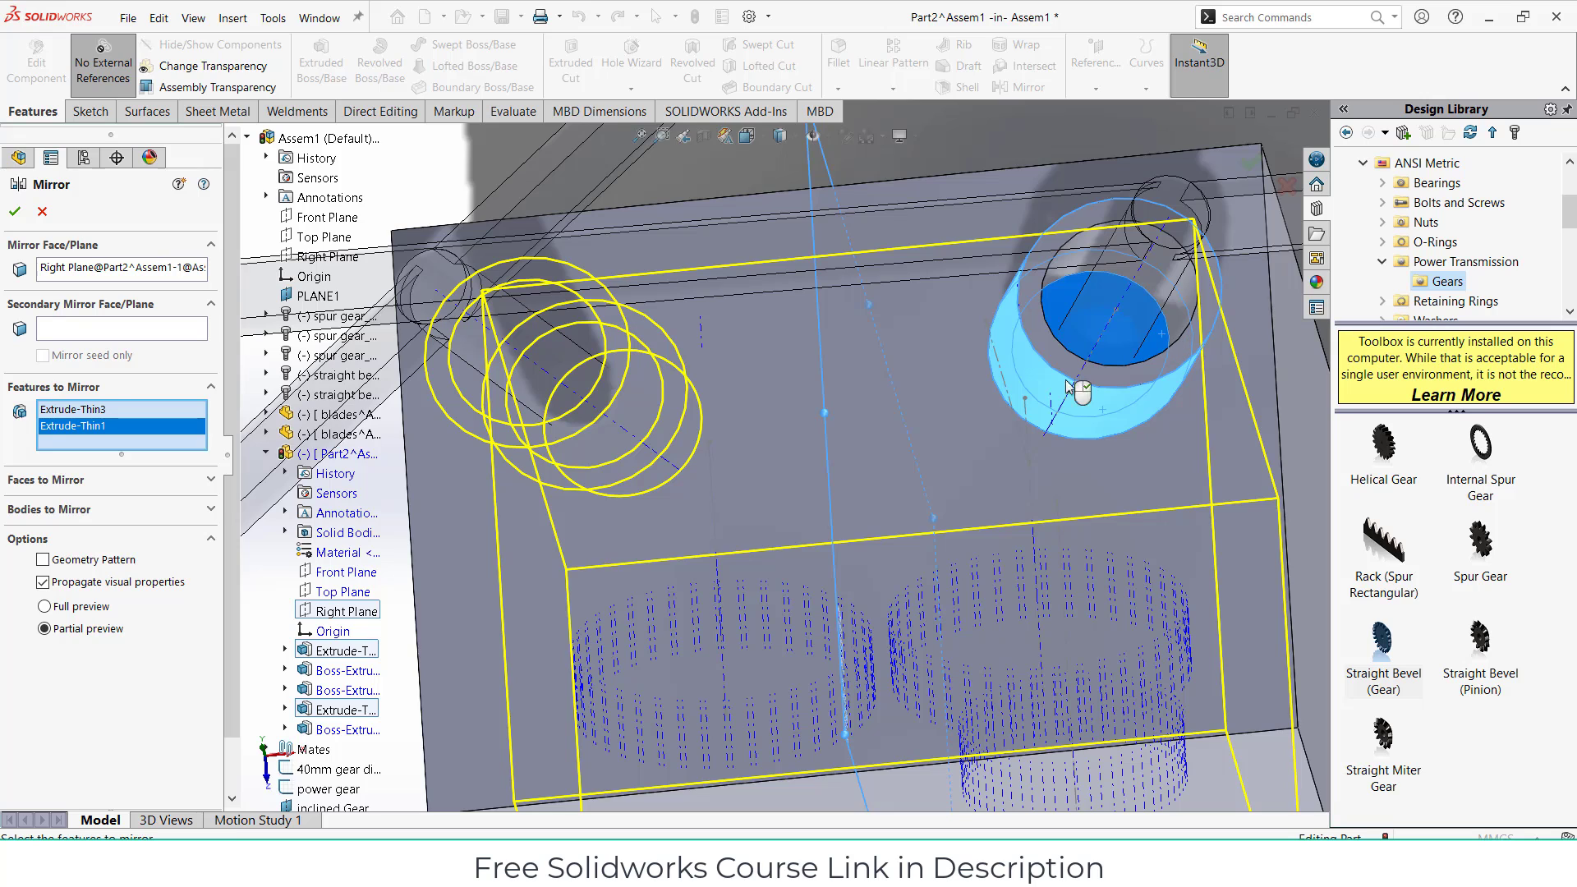
pyautogui.rightClick(105, 430)
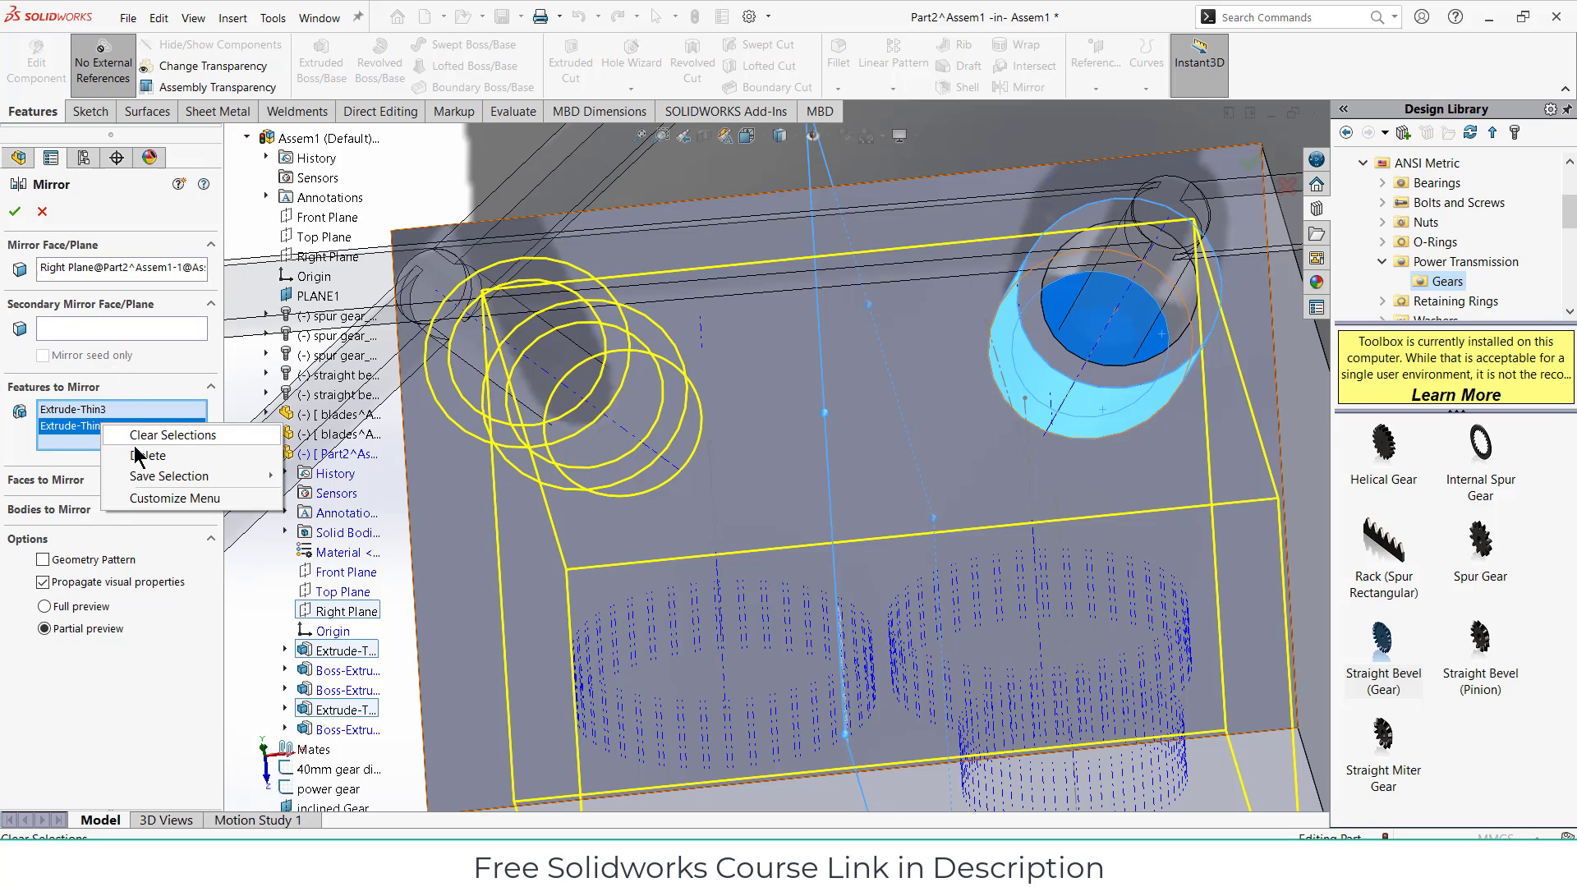
pyautogui.click(140, 455)
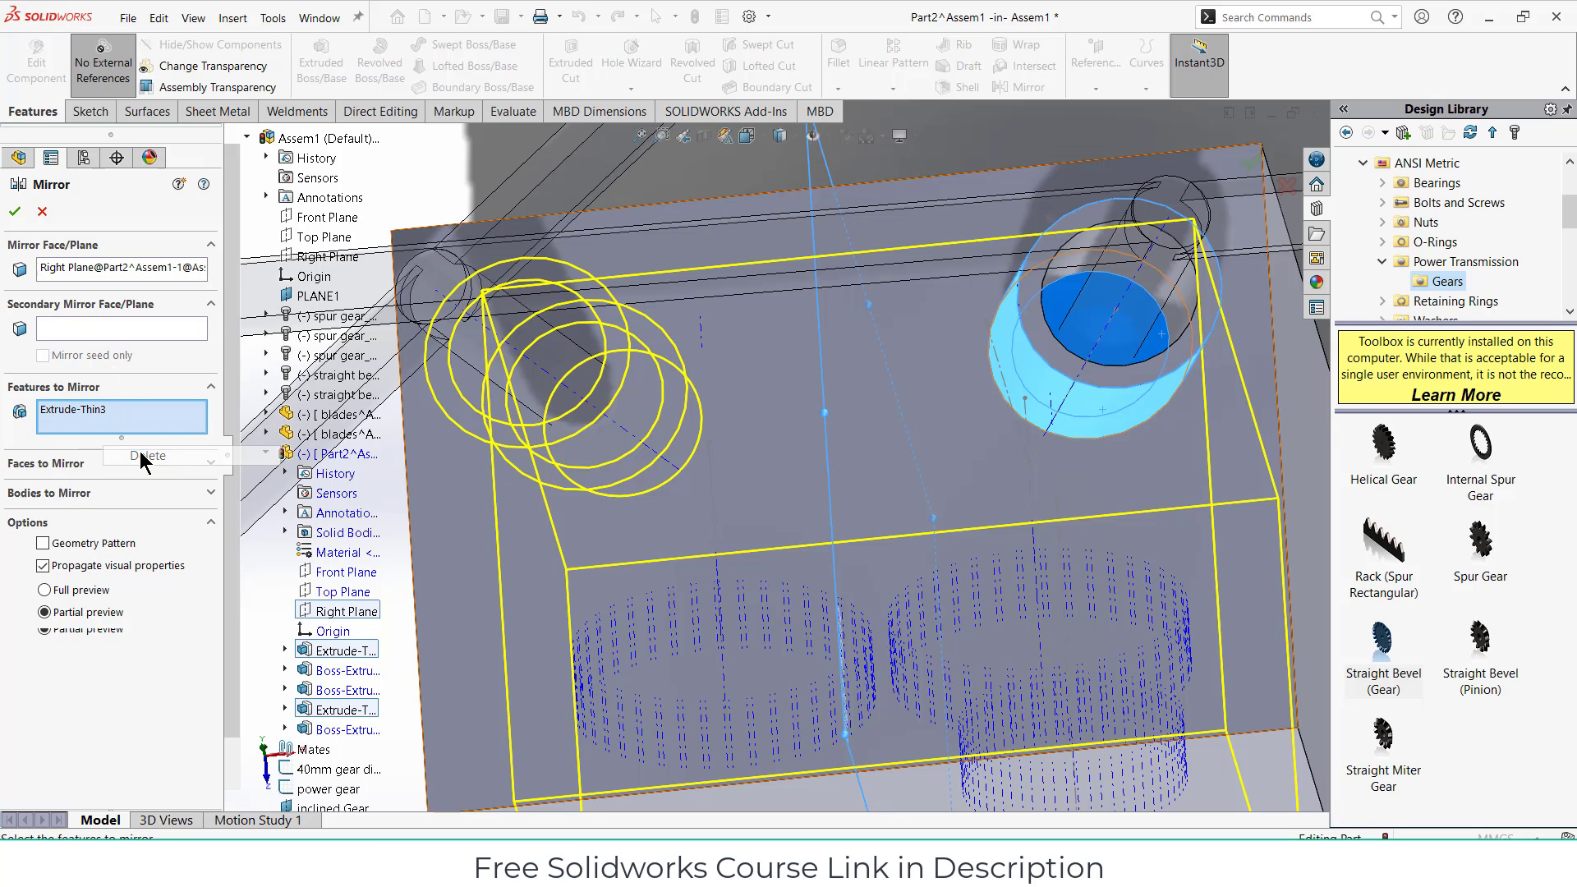
# Step: Add the inclined boss's reversed inner extrusion to the features to mirror and complete the mirror
pyautogui.click(353, 730)
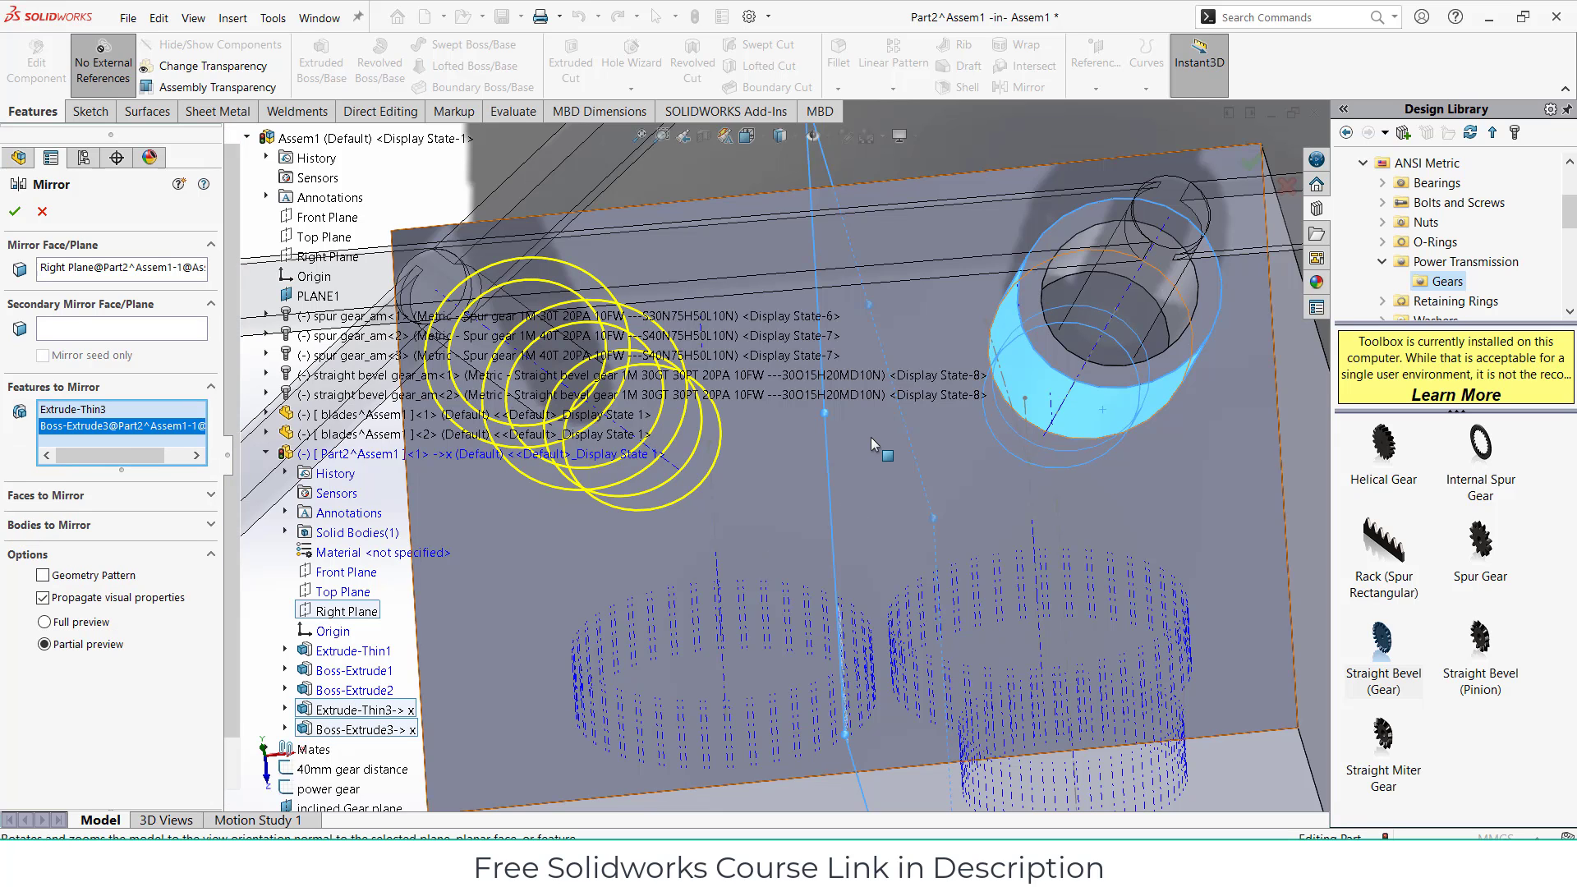
pyautogui.moveTo(871, 437); pyautogui.dragTo(909, 290, button='middle')
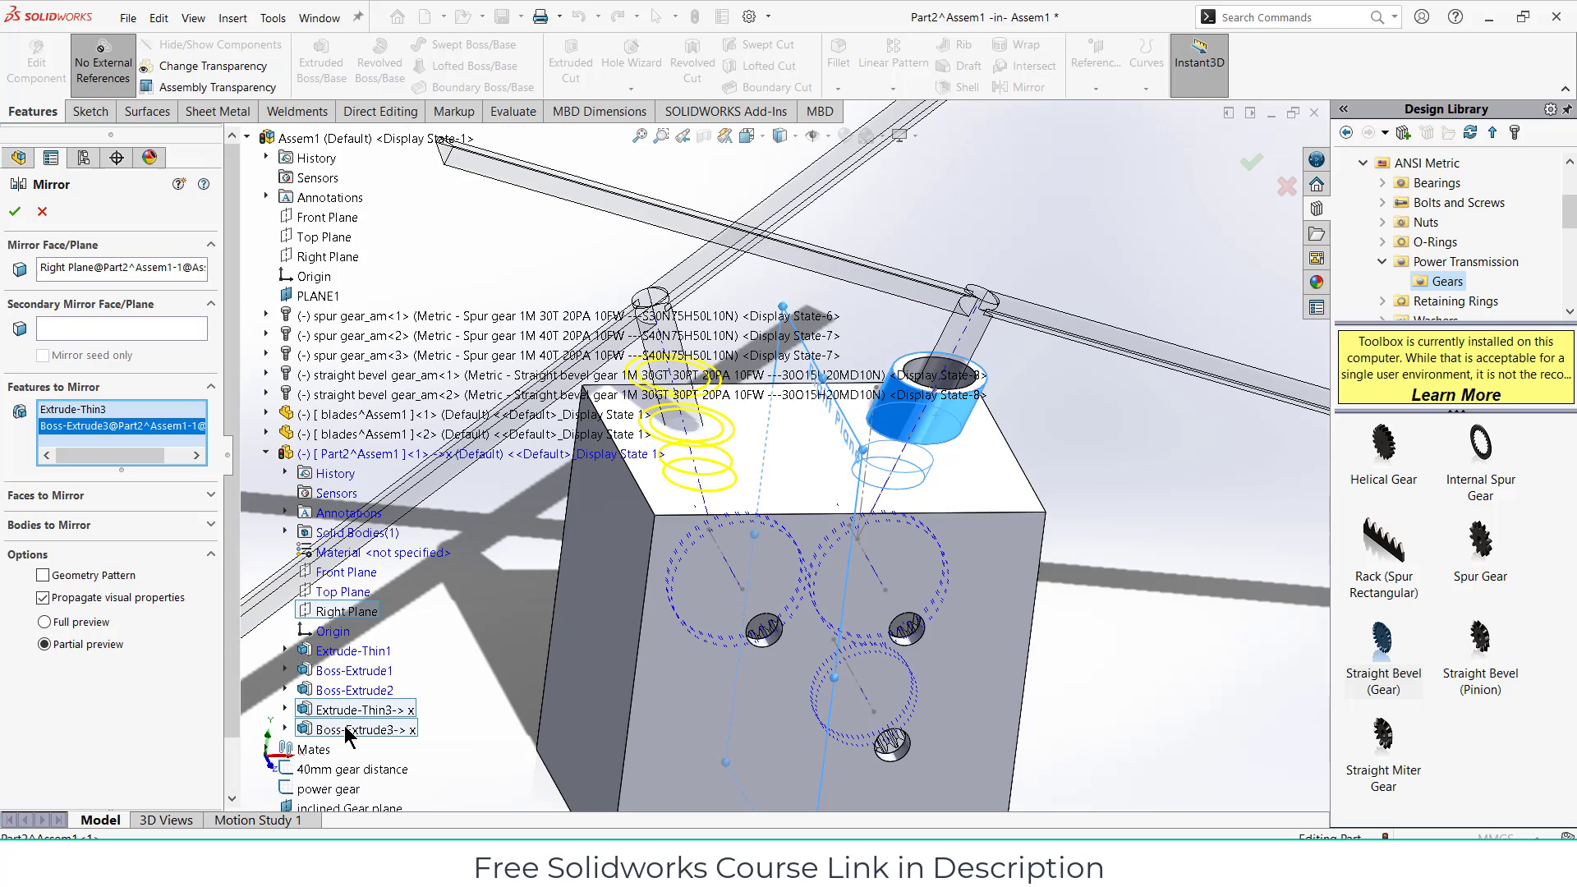
pyautogui.click(14, 216)
pyautogui.moveTo(788, 575); pyautogui.dragTo(836, 508, button='middle')
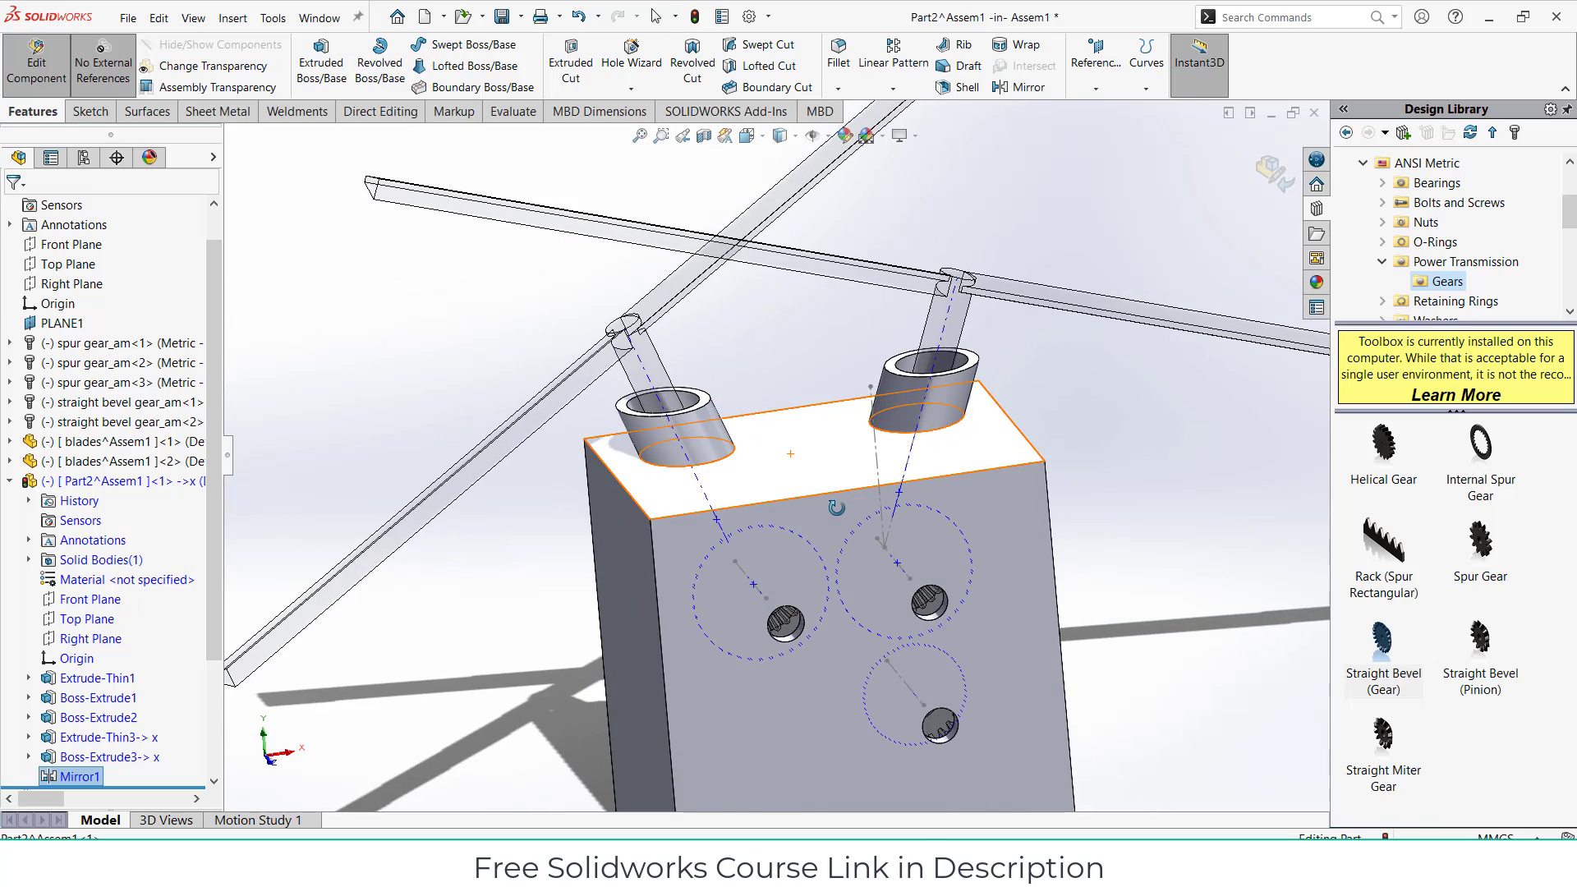
pyautogui.scroll(2, 837, 510)
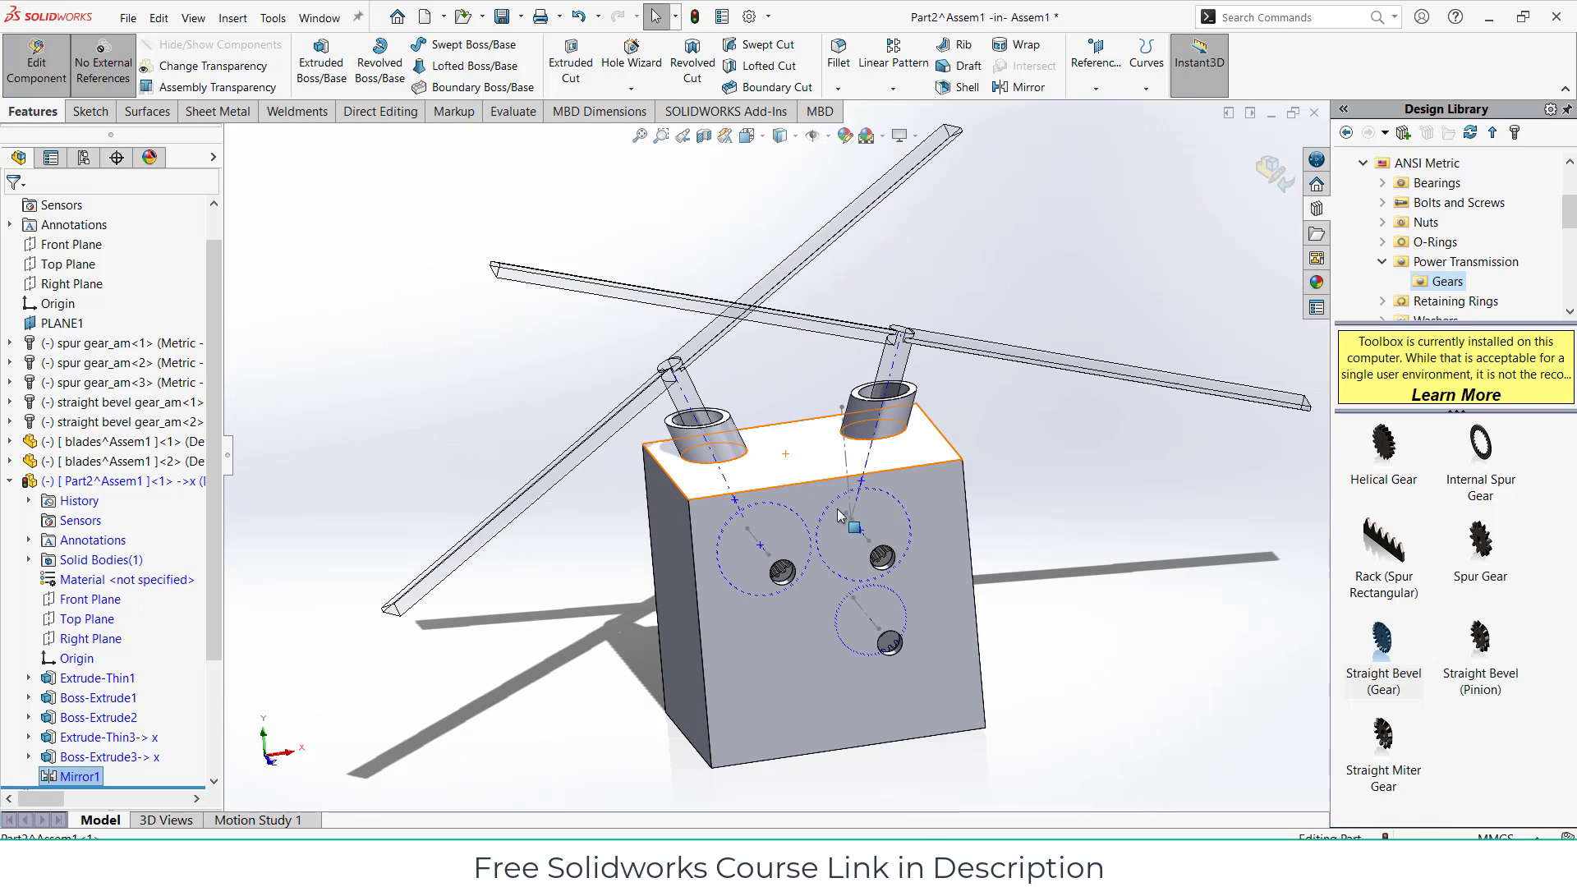
# Step: Finish editing the housing part and make it transparent in the assembly
pyautogui.click(1270, 175)
pyautogui.rightClick(928, 483)
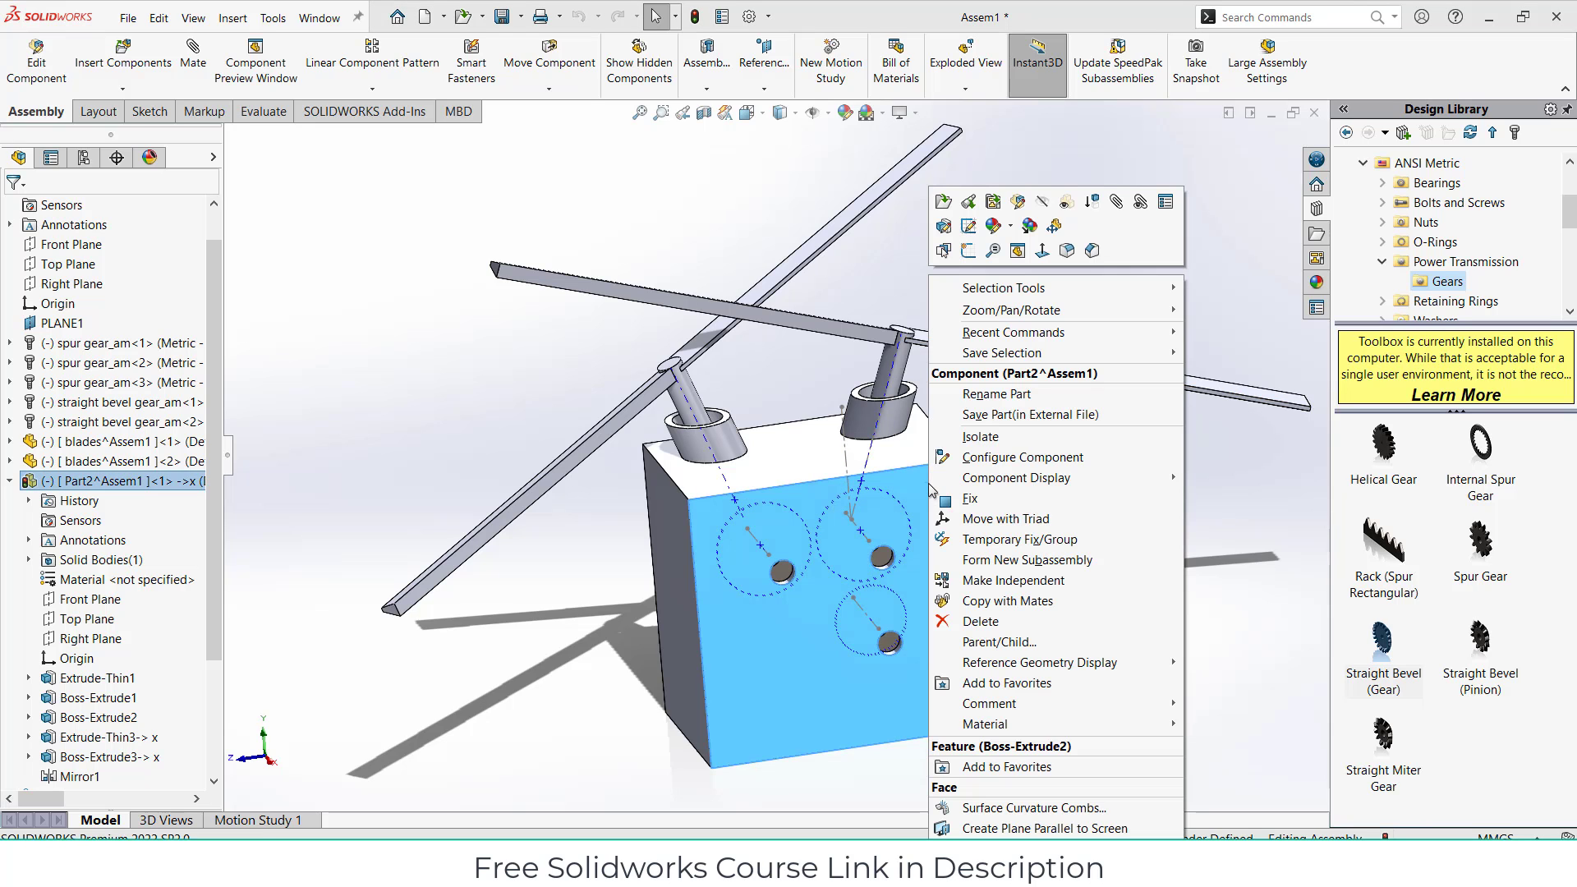
pyautogui.click(1053, 215)
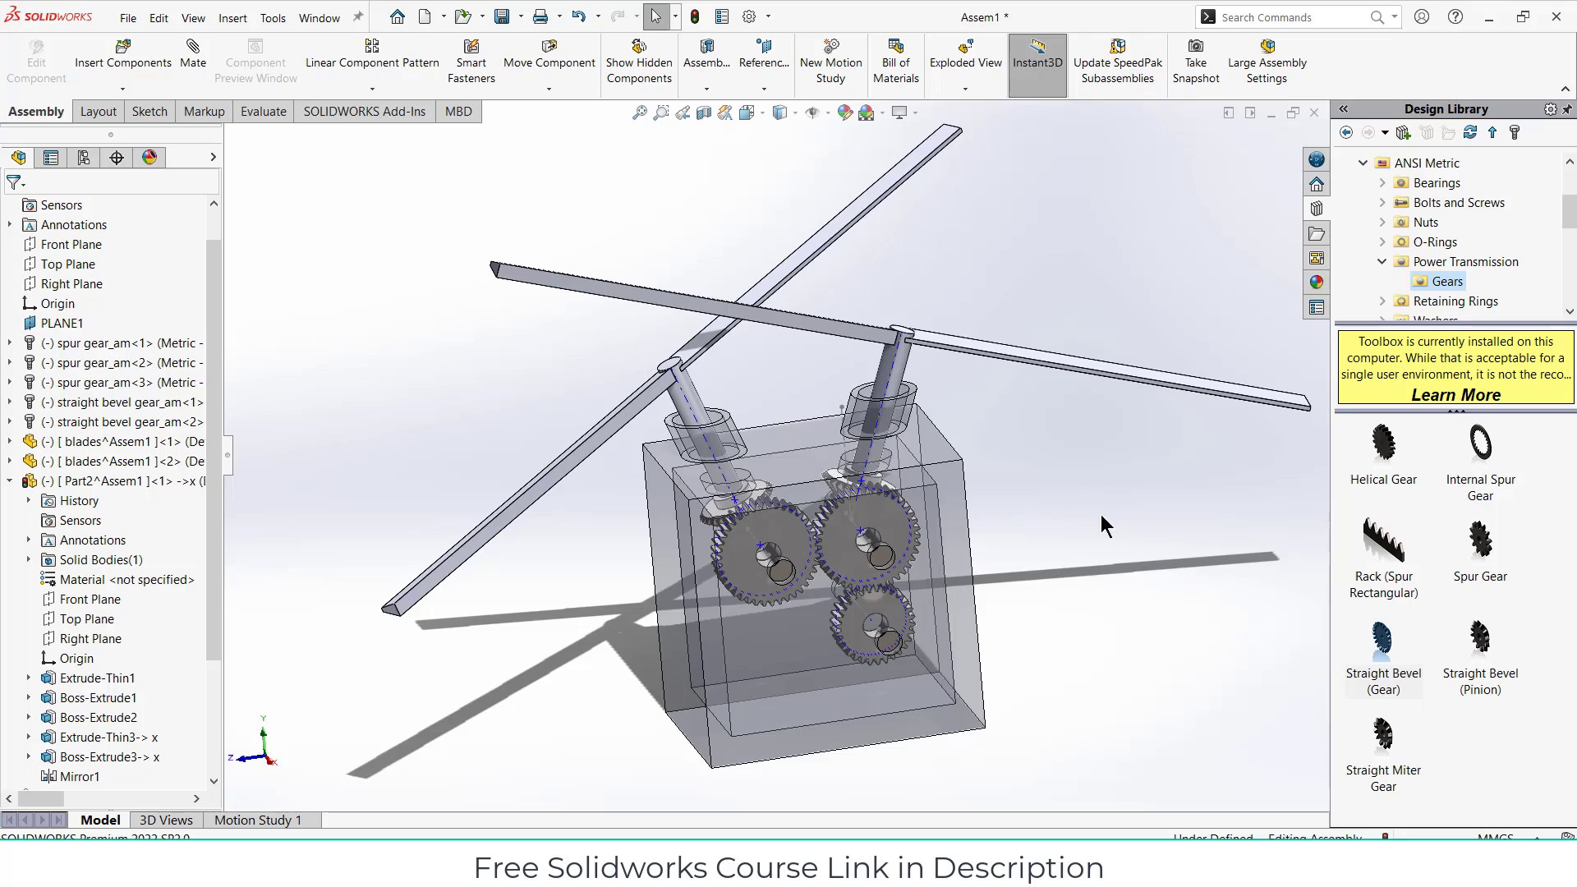
pyautogui.moveTo(1102, 527); pyautogui.dragTo(919, 569, button='middle')
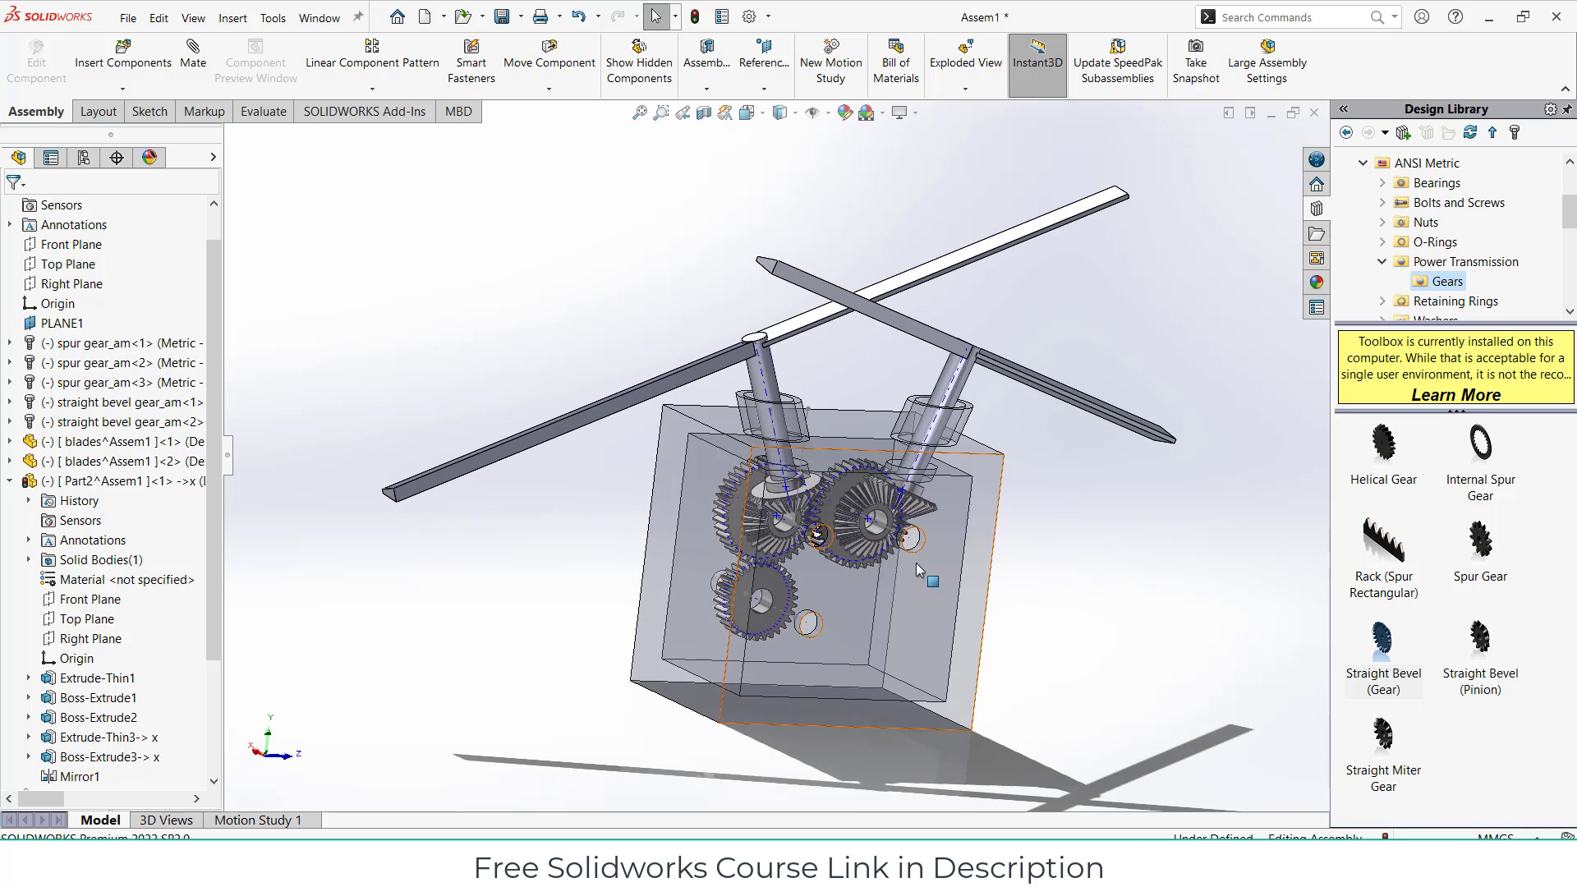
pyautogui.scroll(-2, 904, 538)
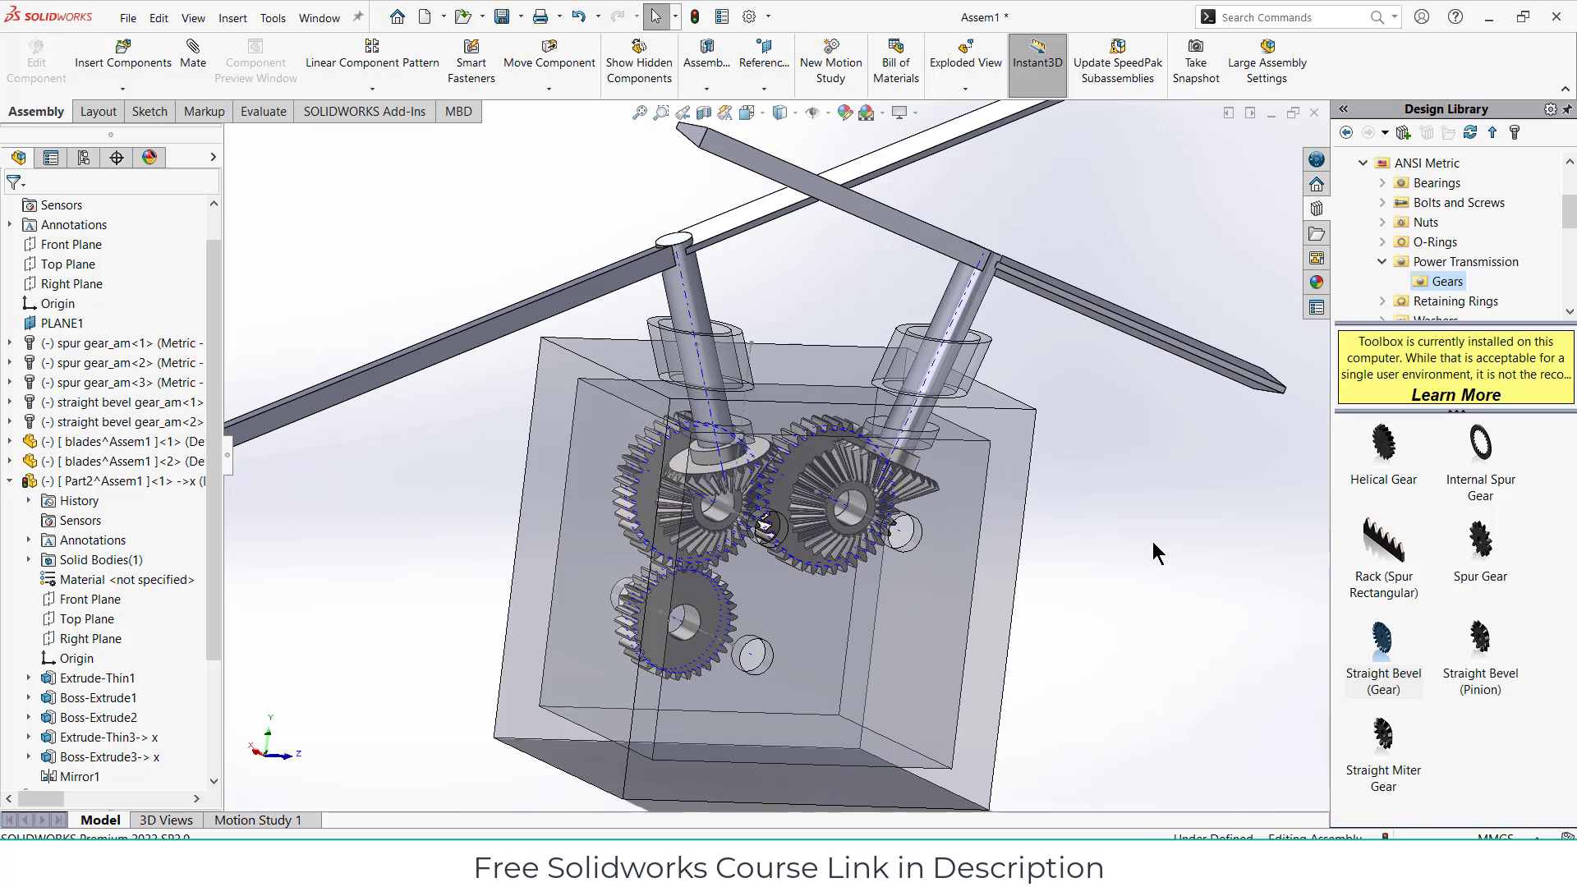
pyautogui.click(989, 502)
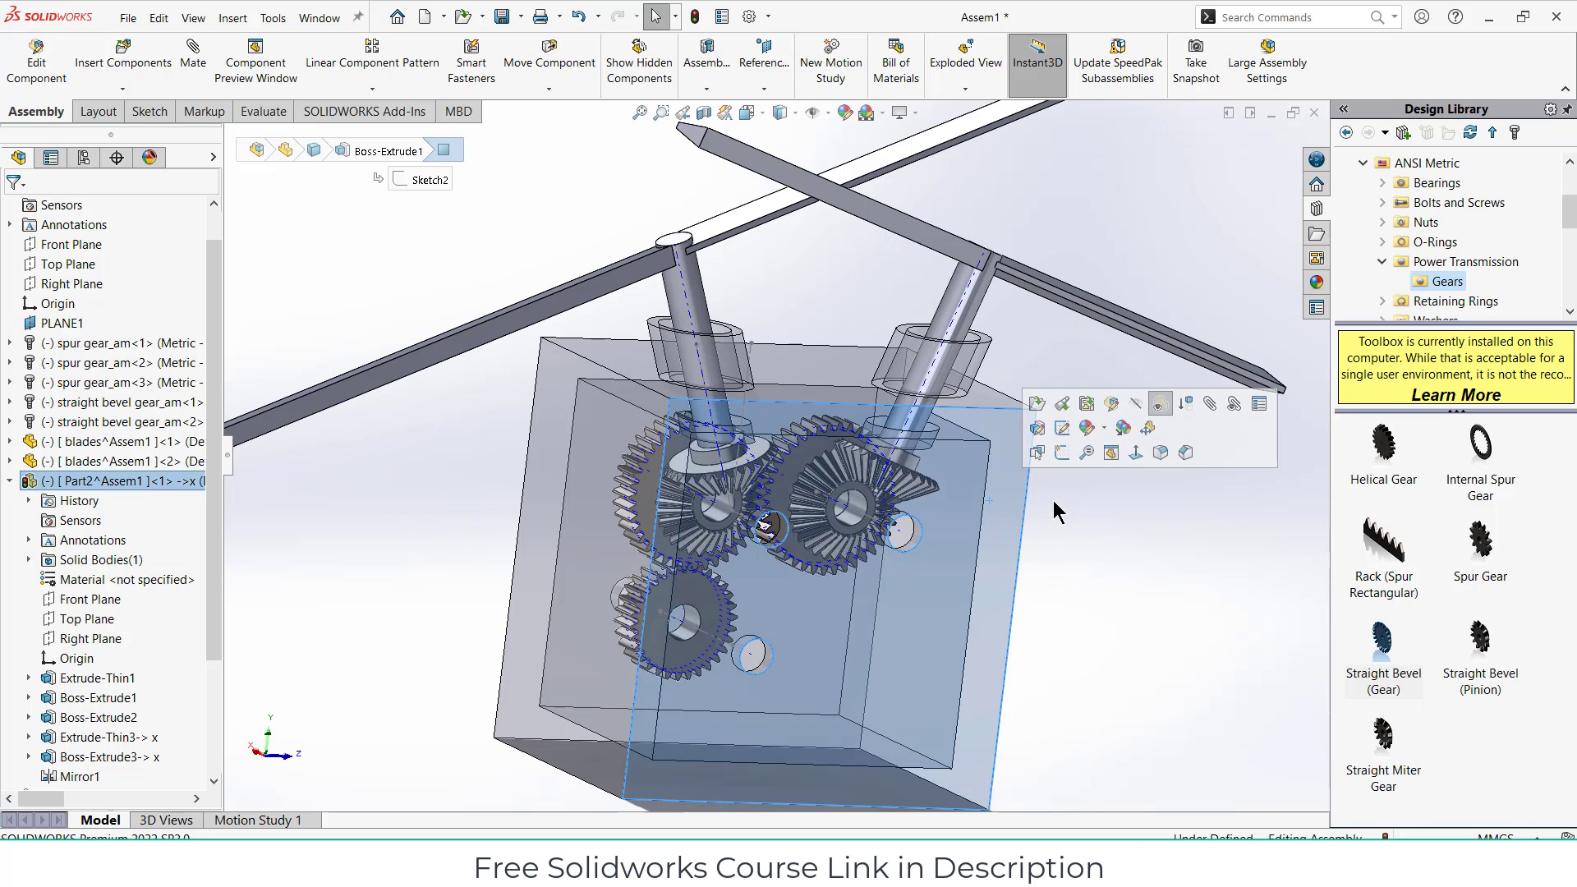
pyautogui.click(1063, 452)
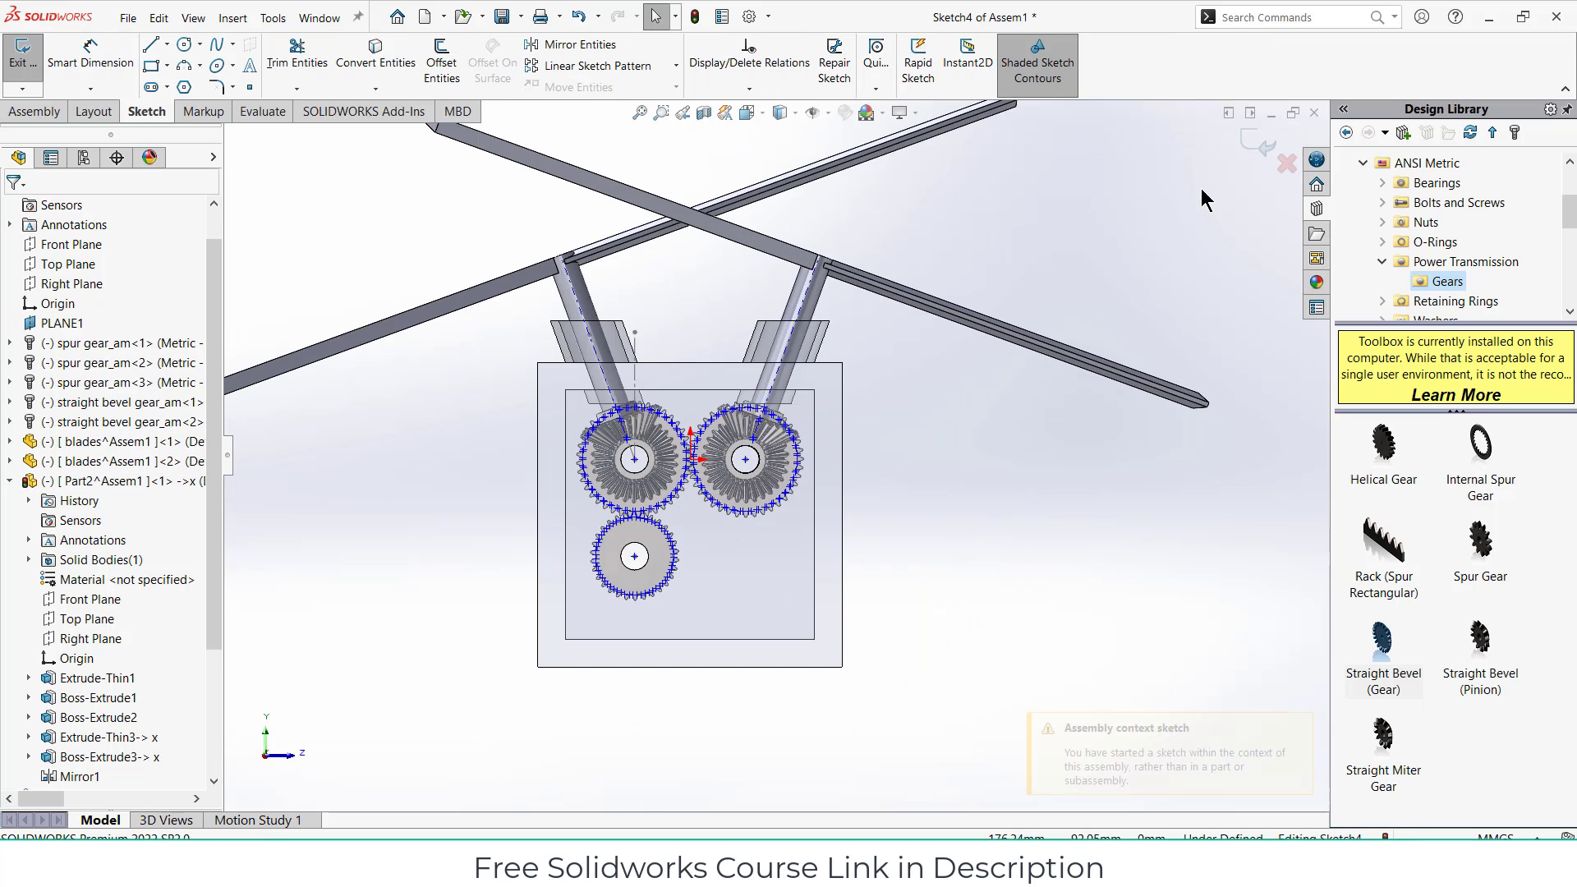
pyautogui.click(1257, 144)
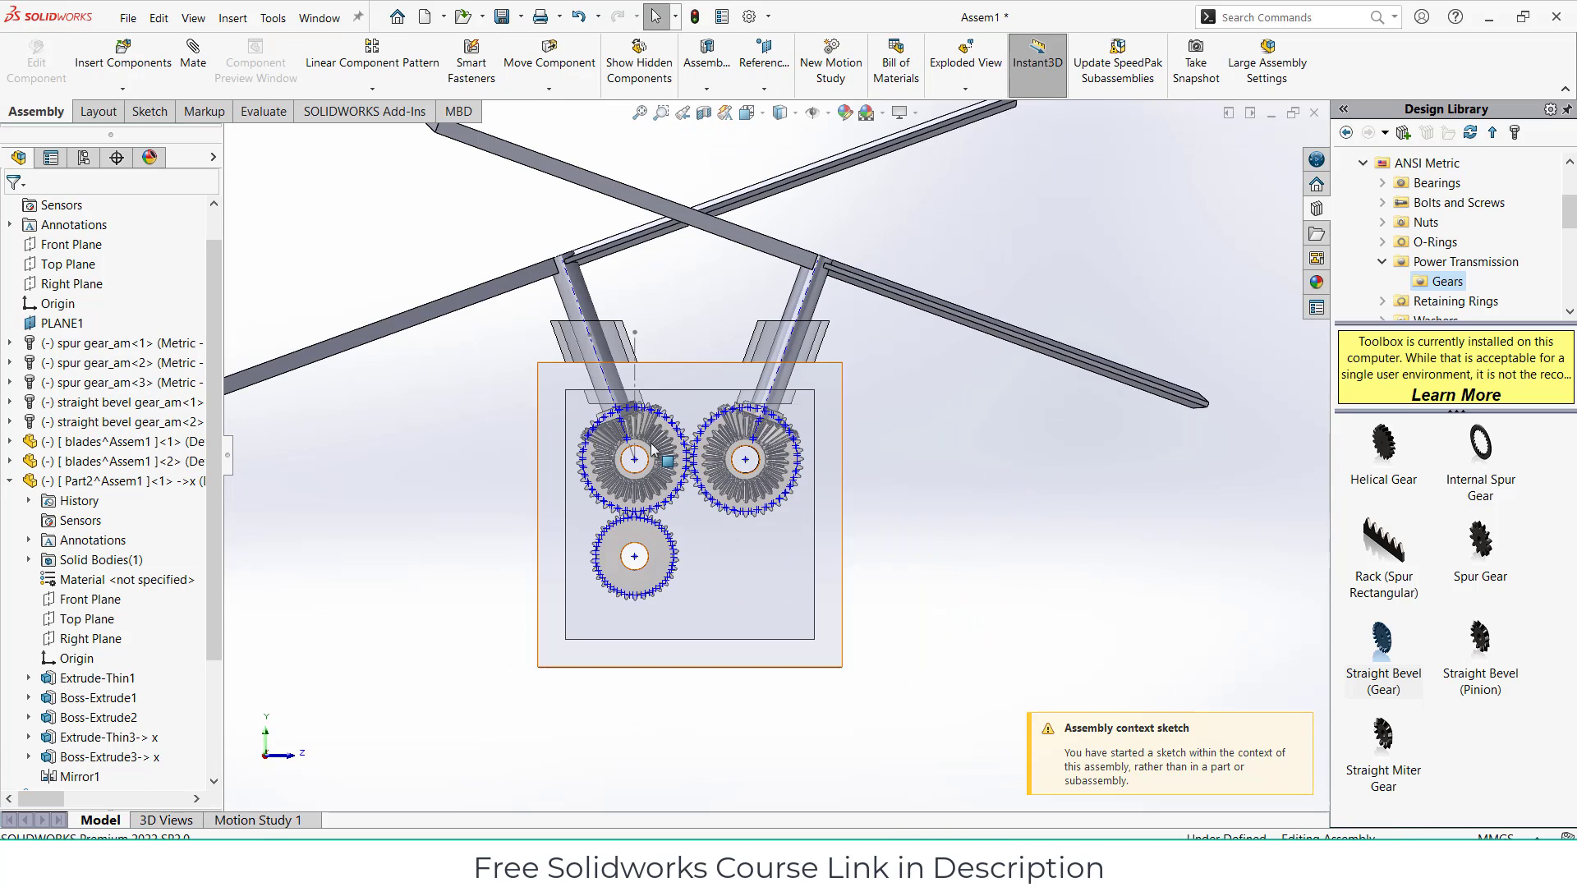
# Step: Insert a new part into the assembly and place it on the assembly's Right Plane, opening its first sketch
pyautogui.scroll(-2, 652, 450)
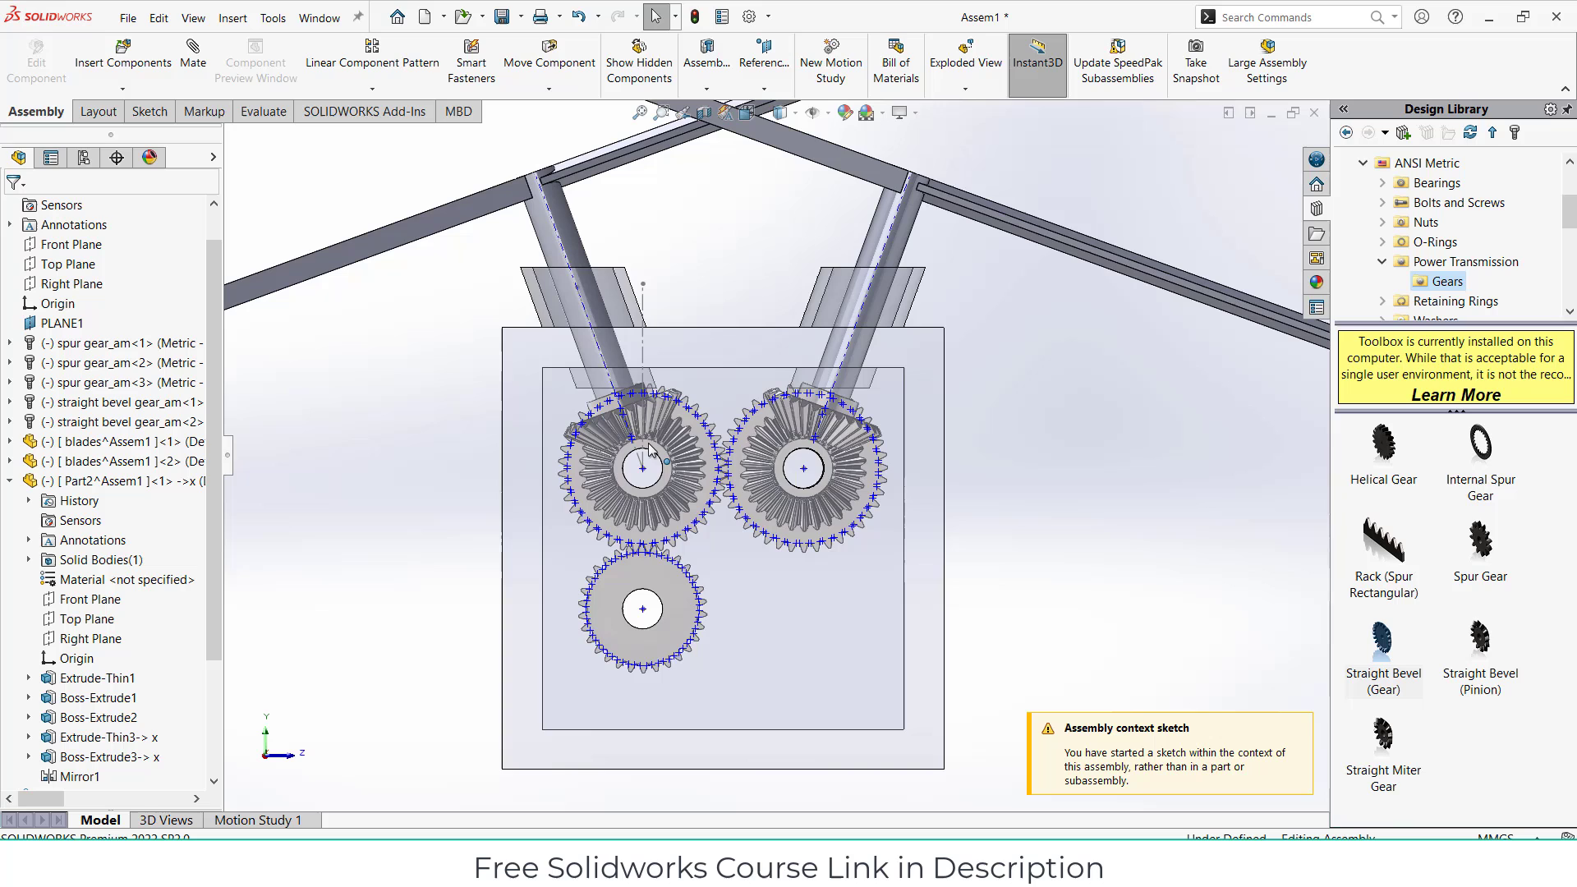
pyautogui.click(122, 92)
pyautogui.click(123, 127)
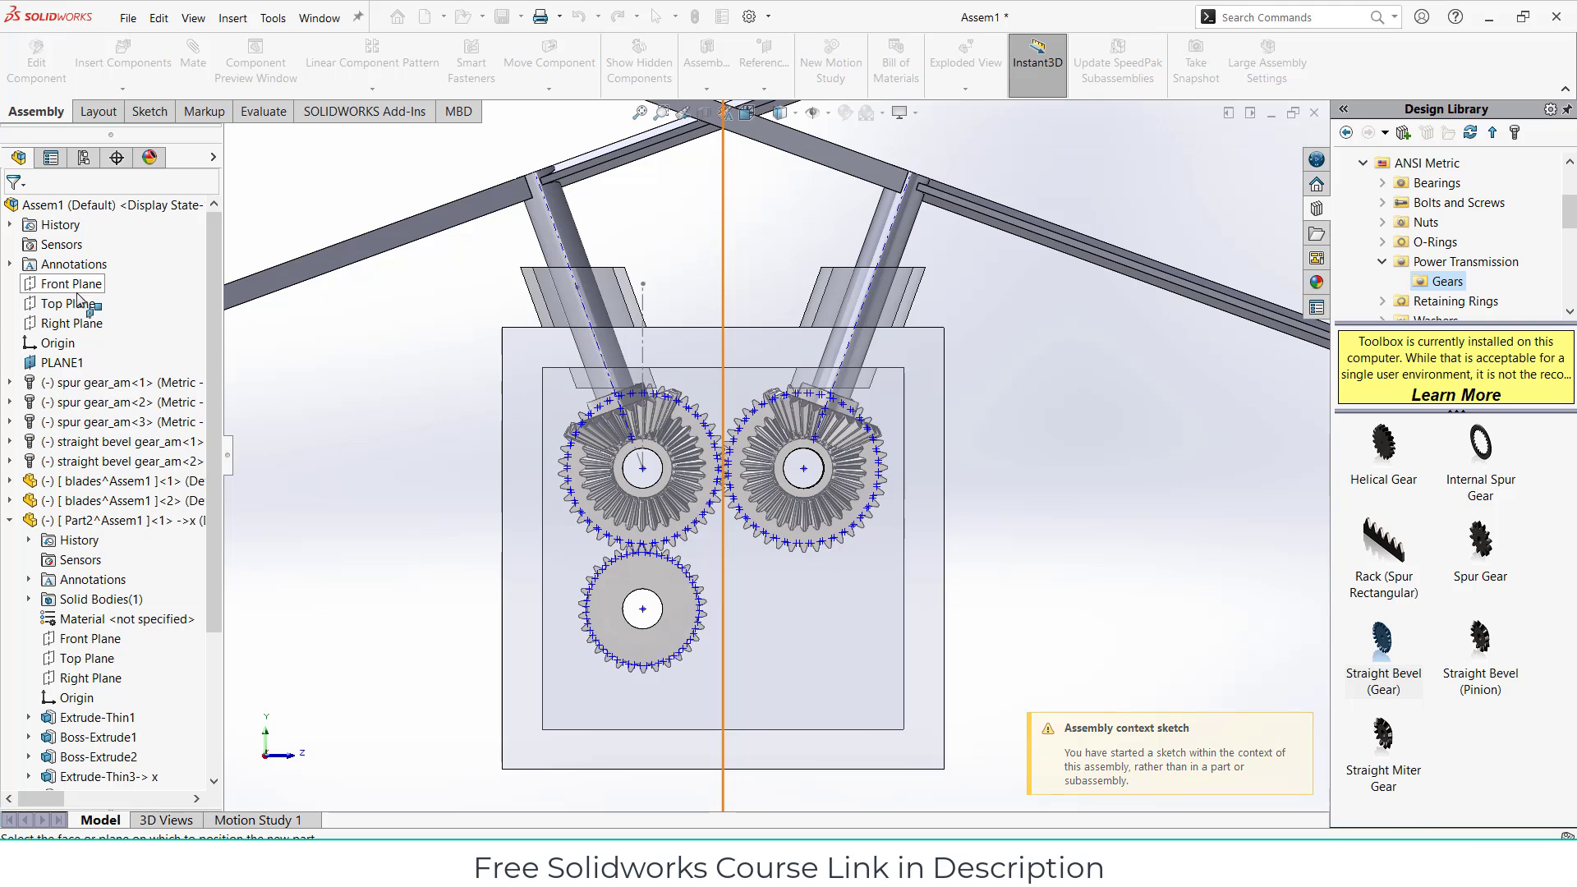
pyautogui.click(81, 323)
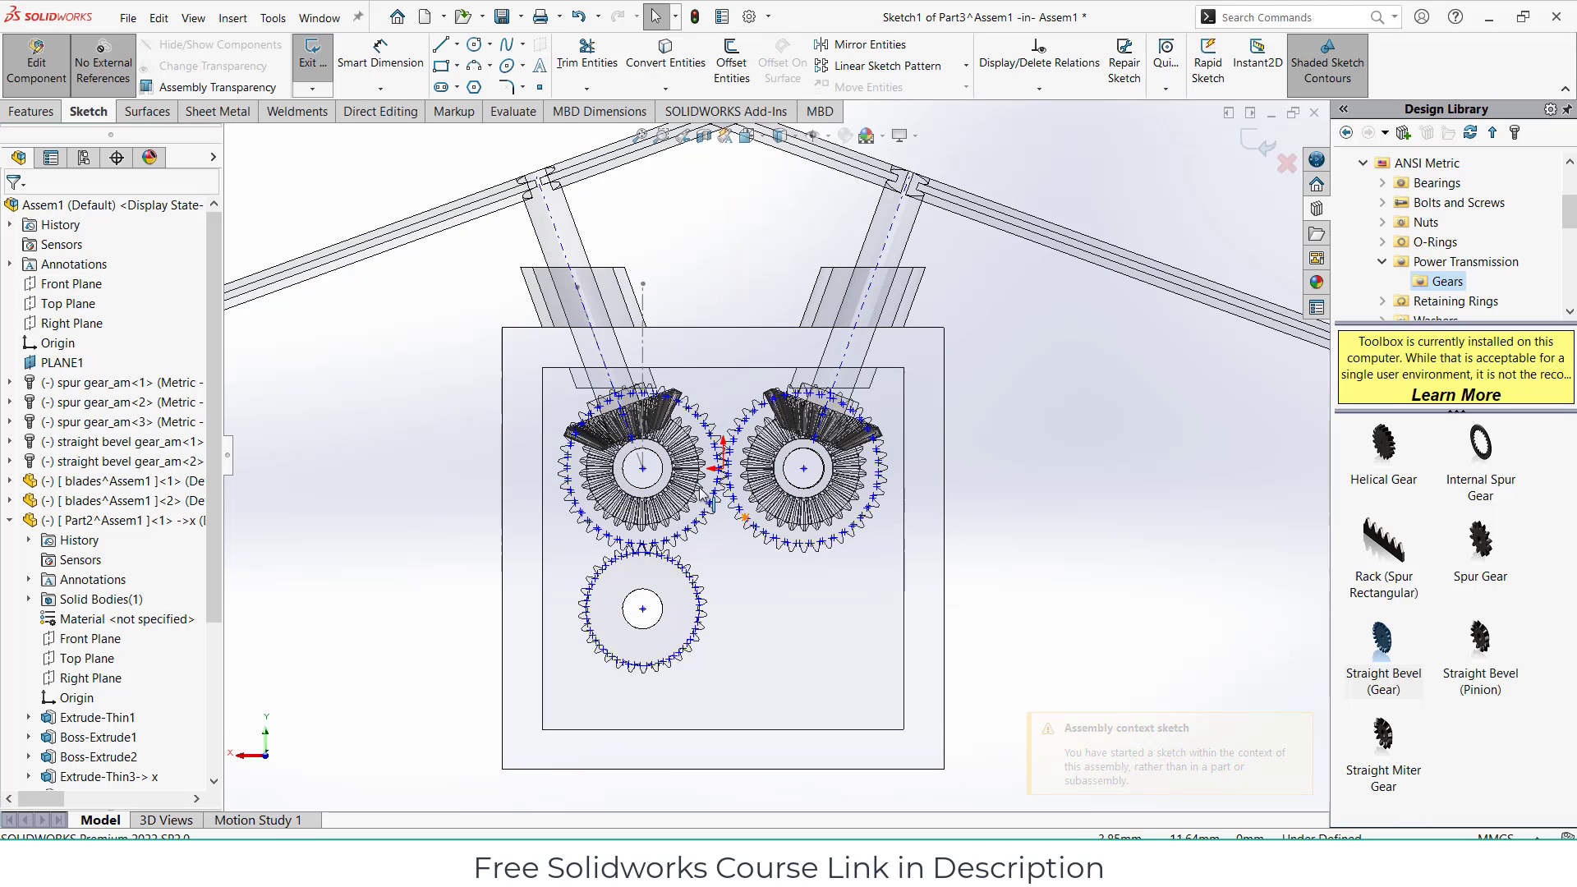
# Step: Sketch a 5 mm radius circle centred on the gear axis directly above the lower spur gear, matching the shaft hole
pyautogui.click(474, 45)
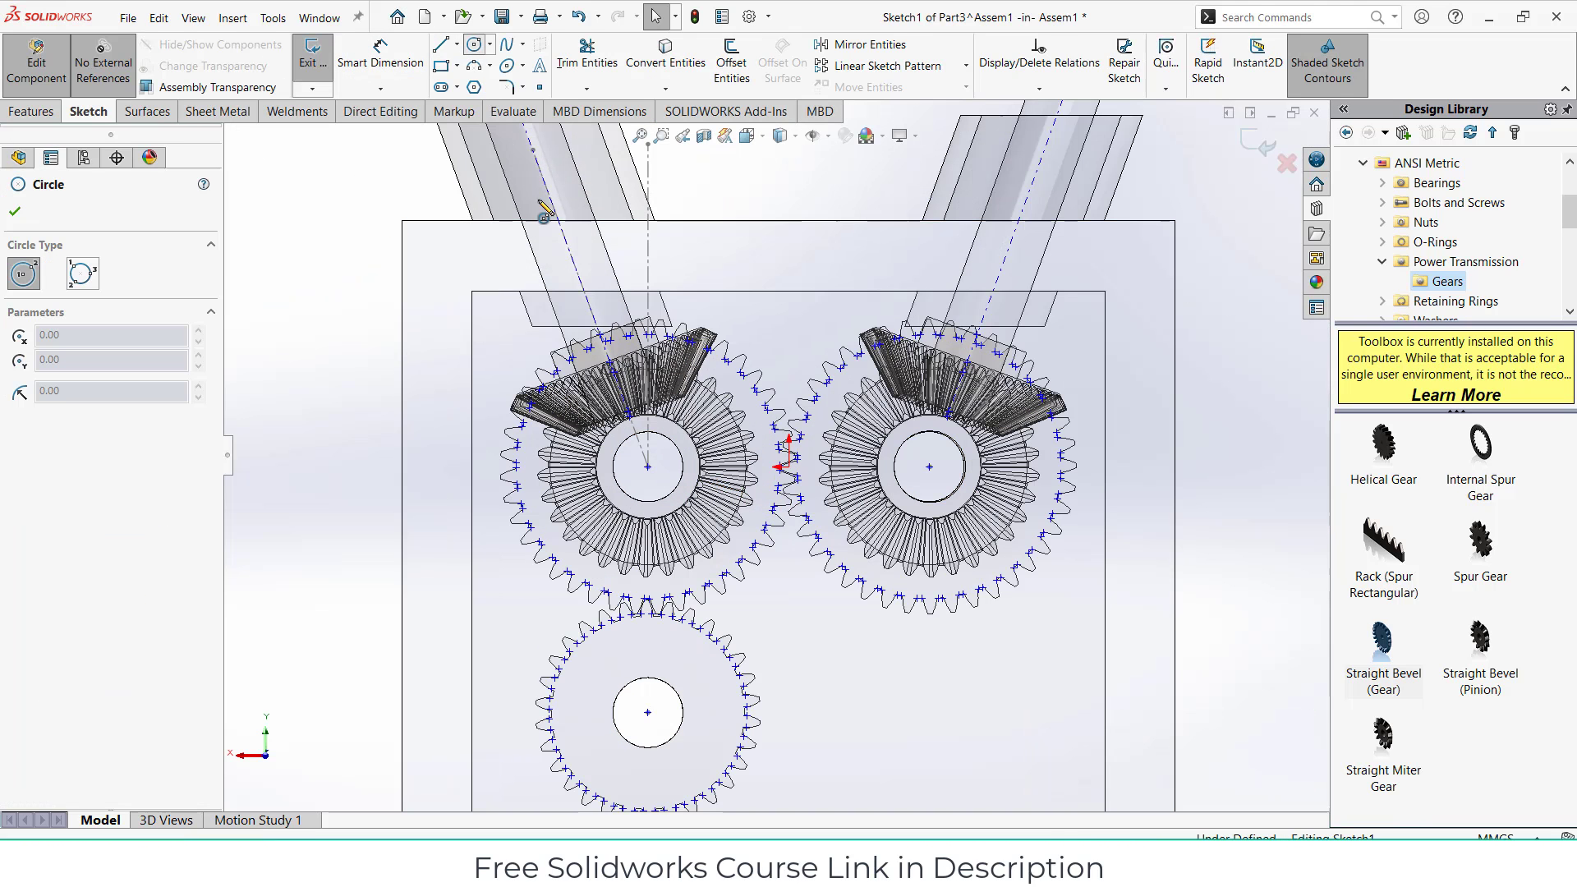
pyautogui.click(648, 468)
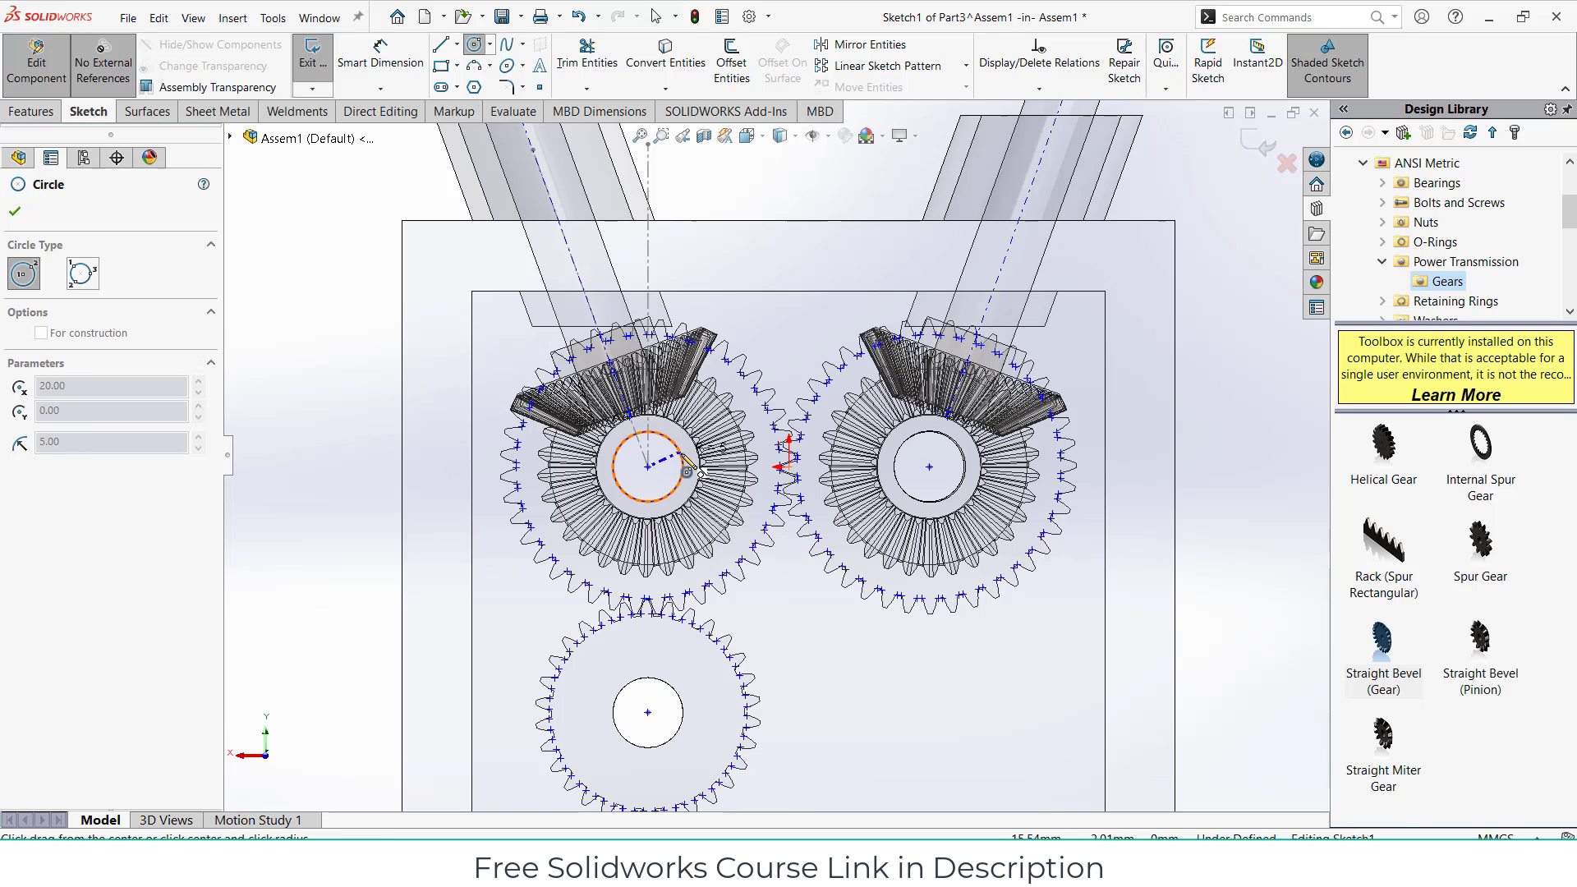
pyautogui.click(687, 467)
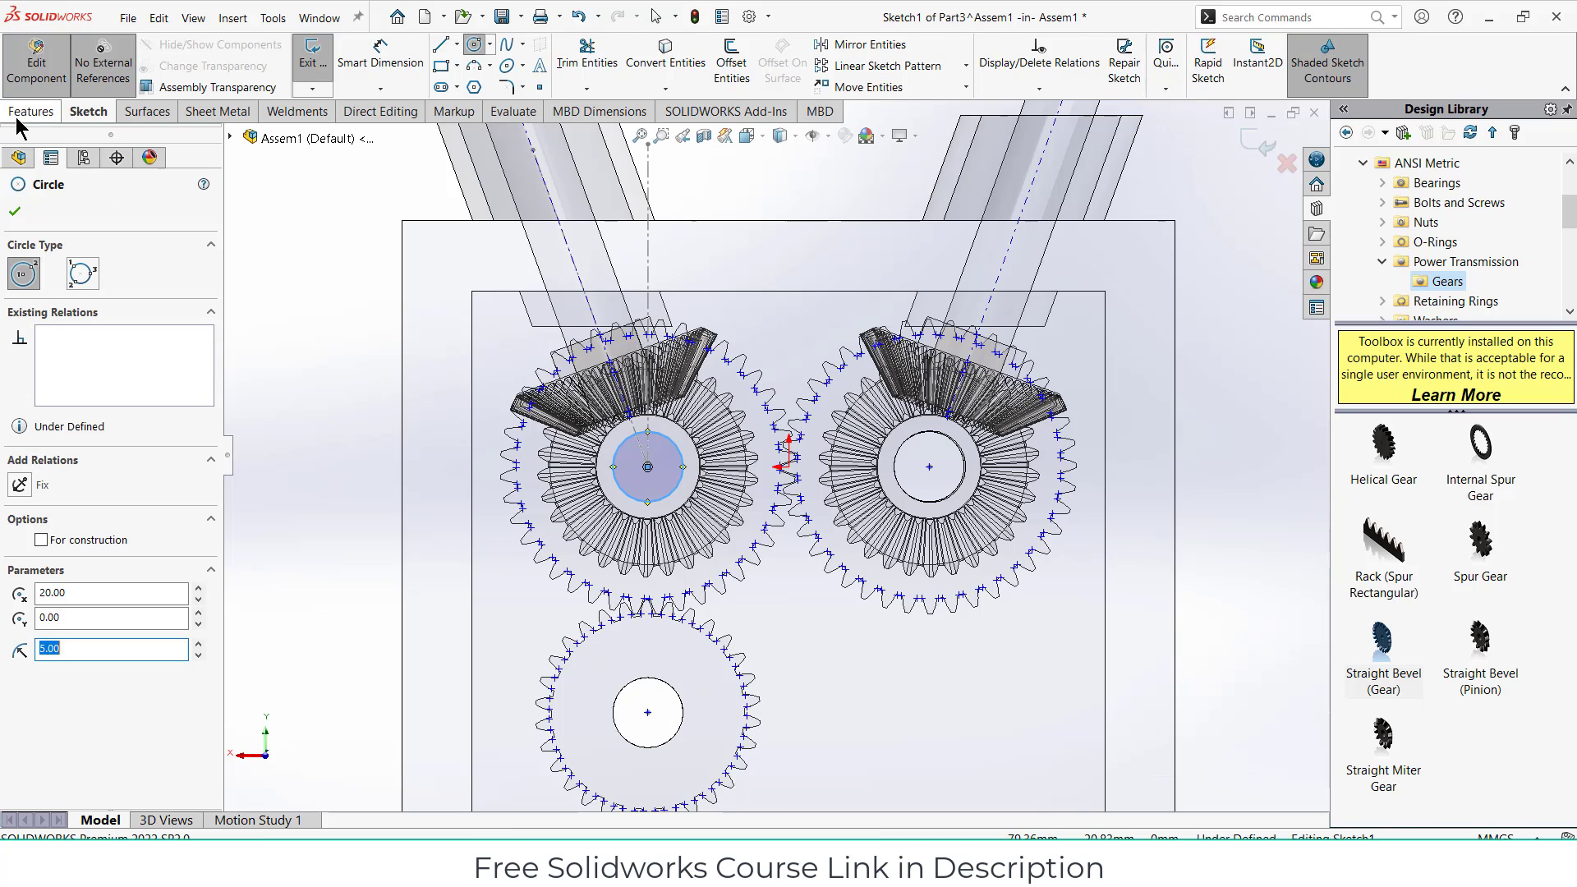
# Step: Extrude the circle into a shaft, 26 mm in the first direction and 55 mm in the second, and finish editing the part
pyautogui.click(30, 111)
pyautogui.click(321, 62)
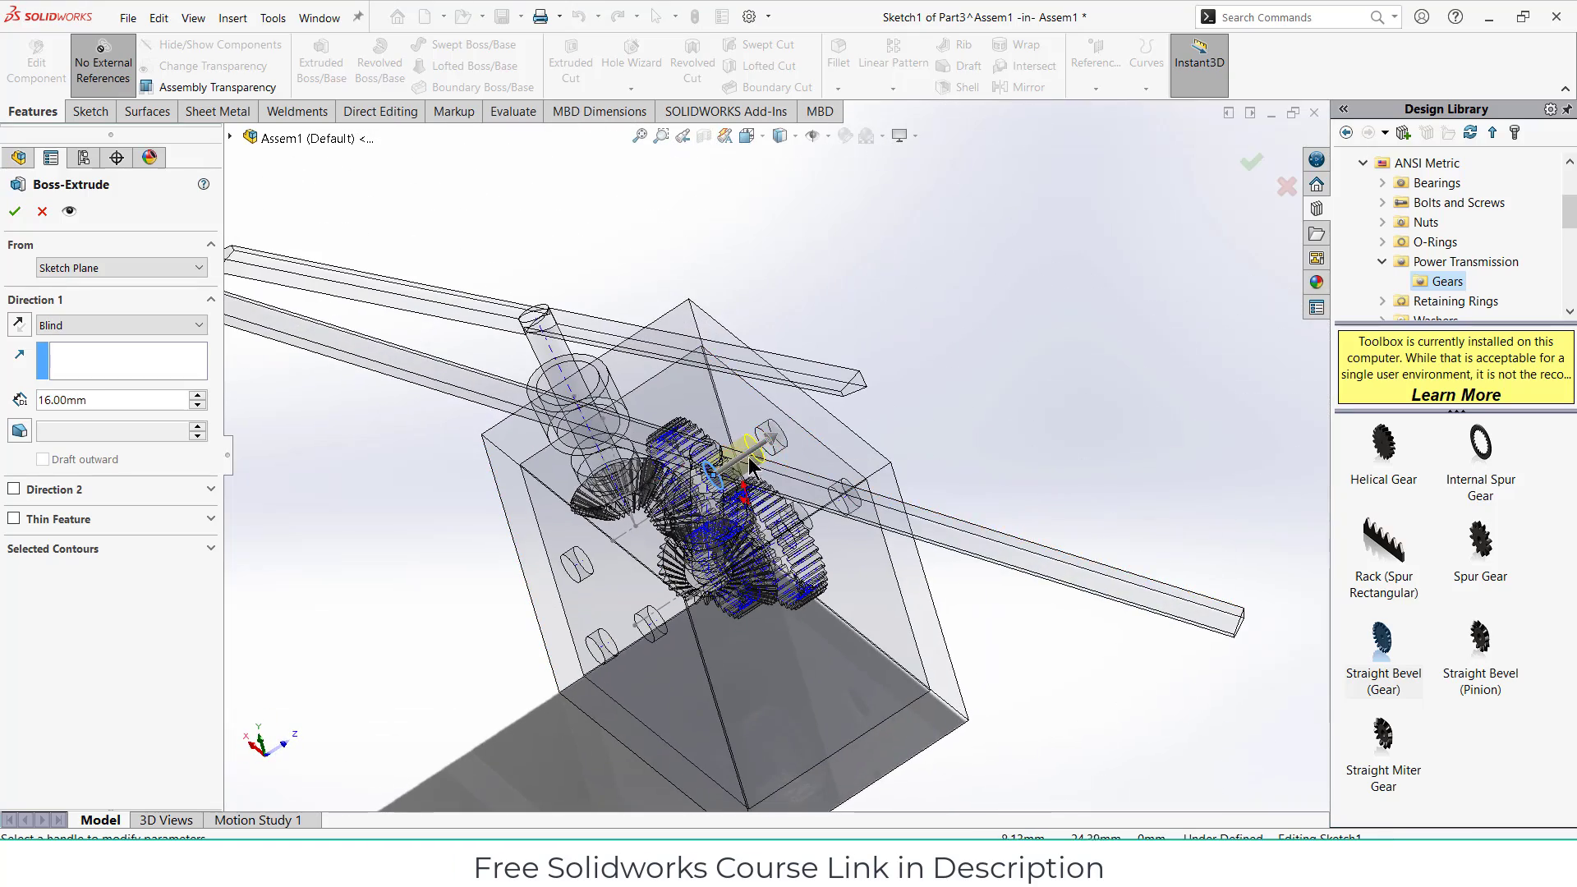
pyautogui.moveTo(774, 442); pyautogui.dragTo(783, 440)
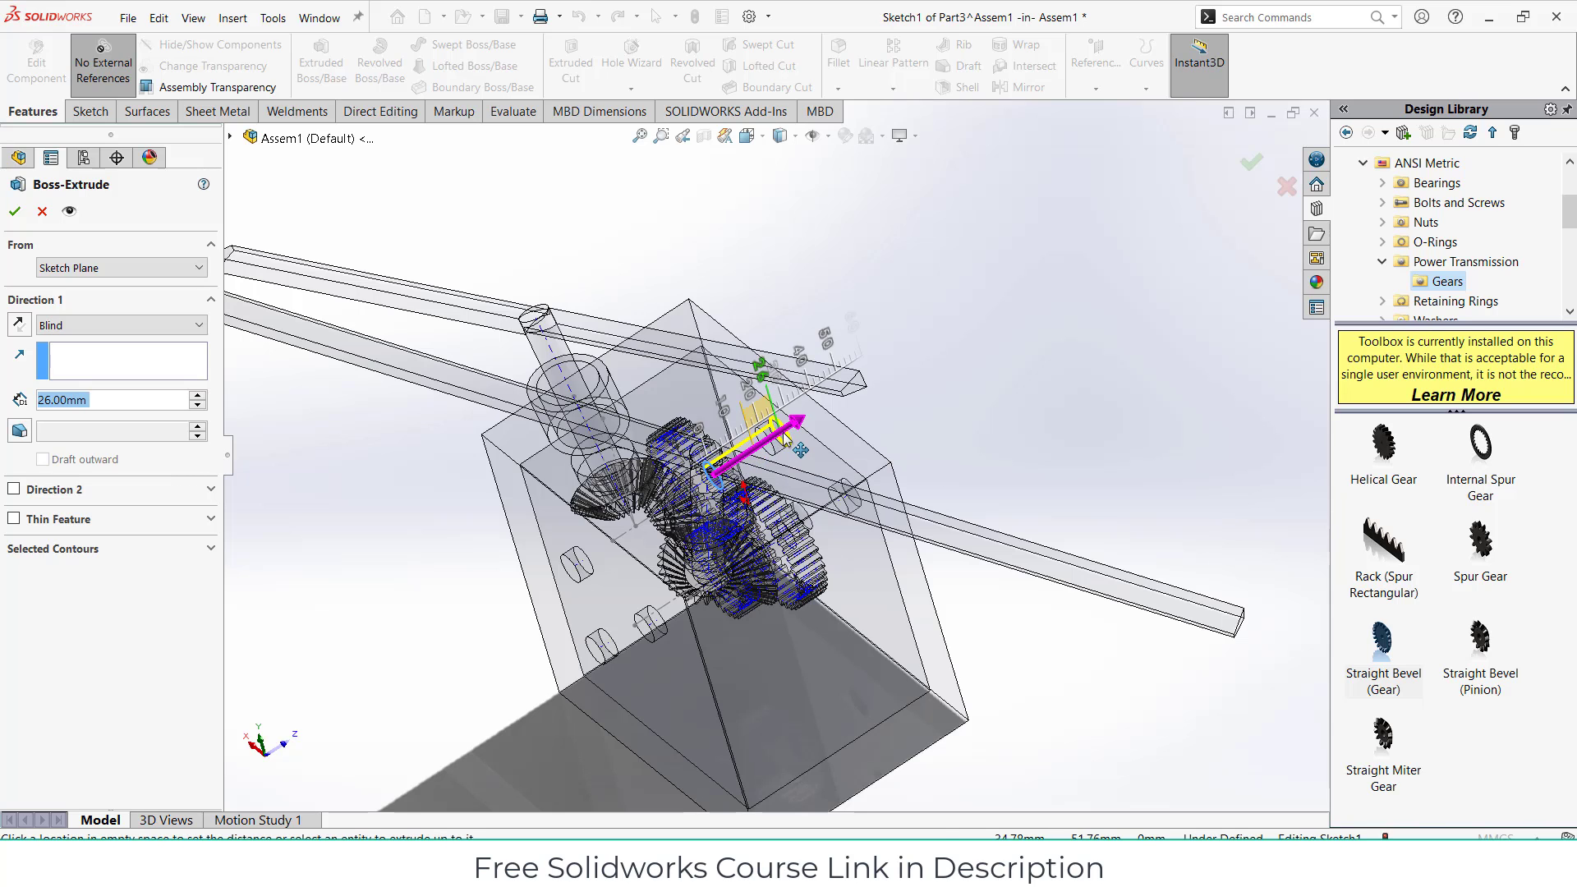
pyautogui.click(14, 490)
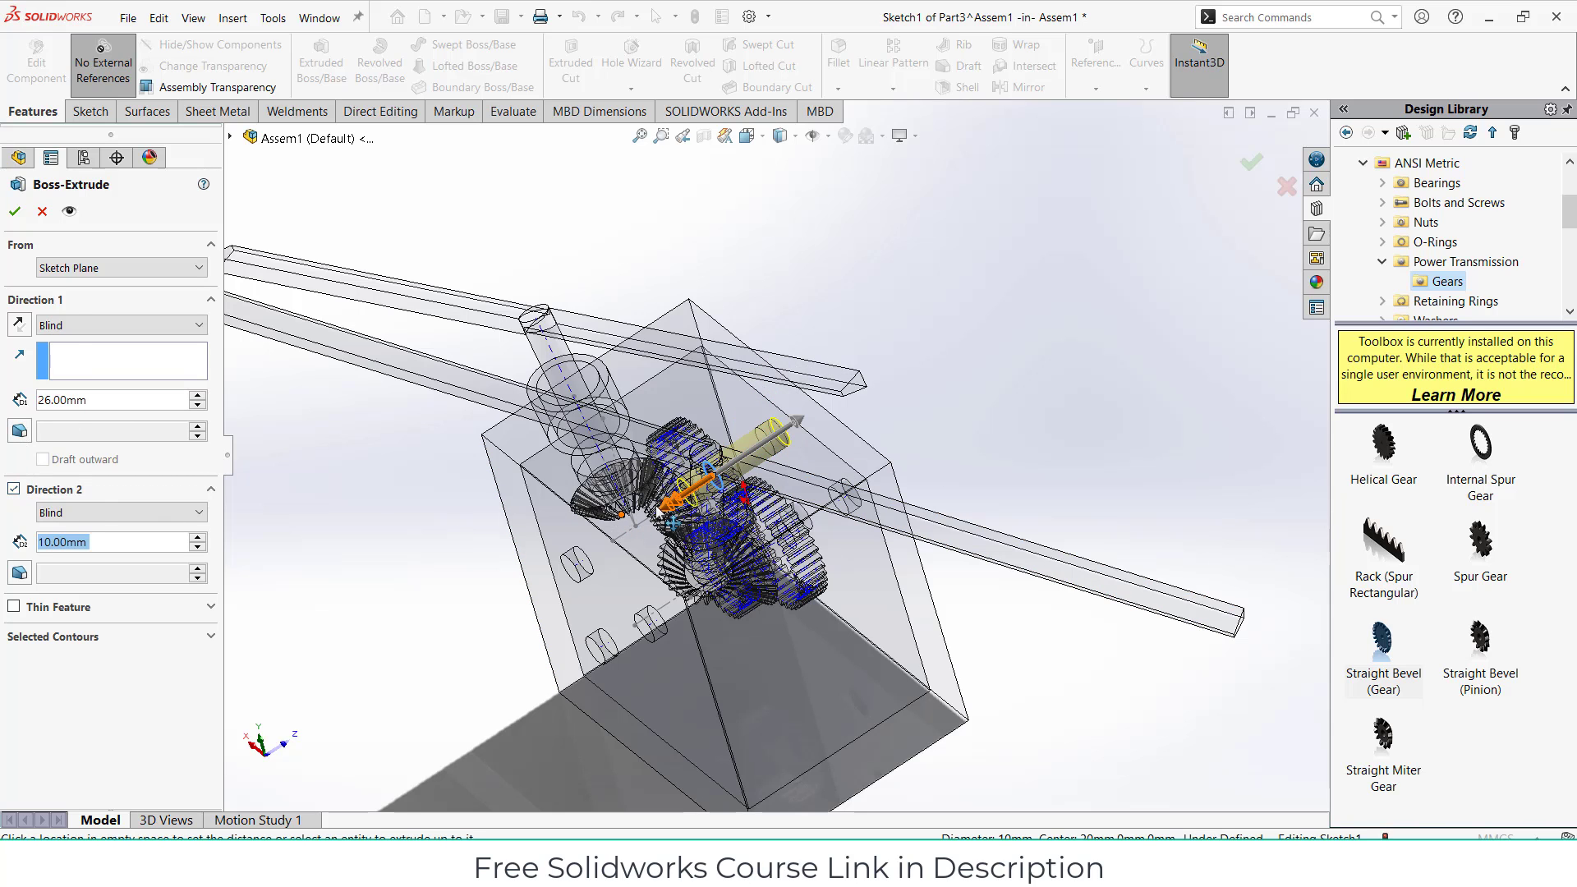
pyautogui.moveTo(661, 511); pyautogui.dragTo(580, 559)
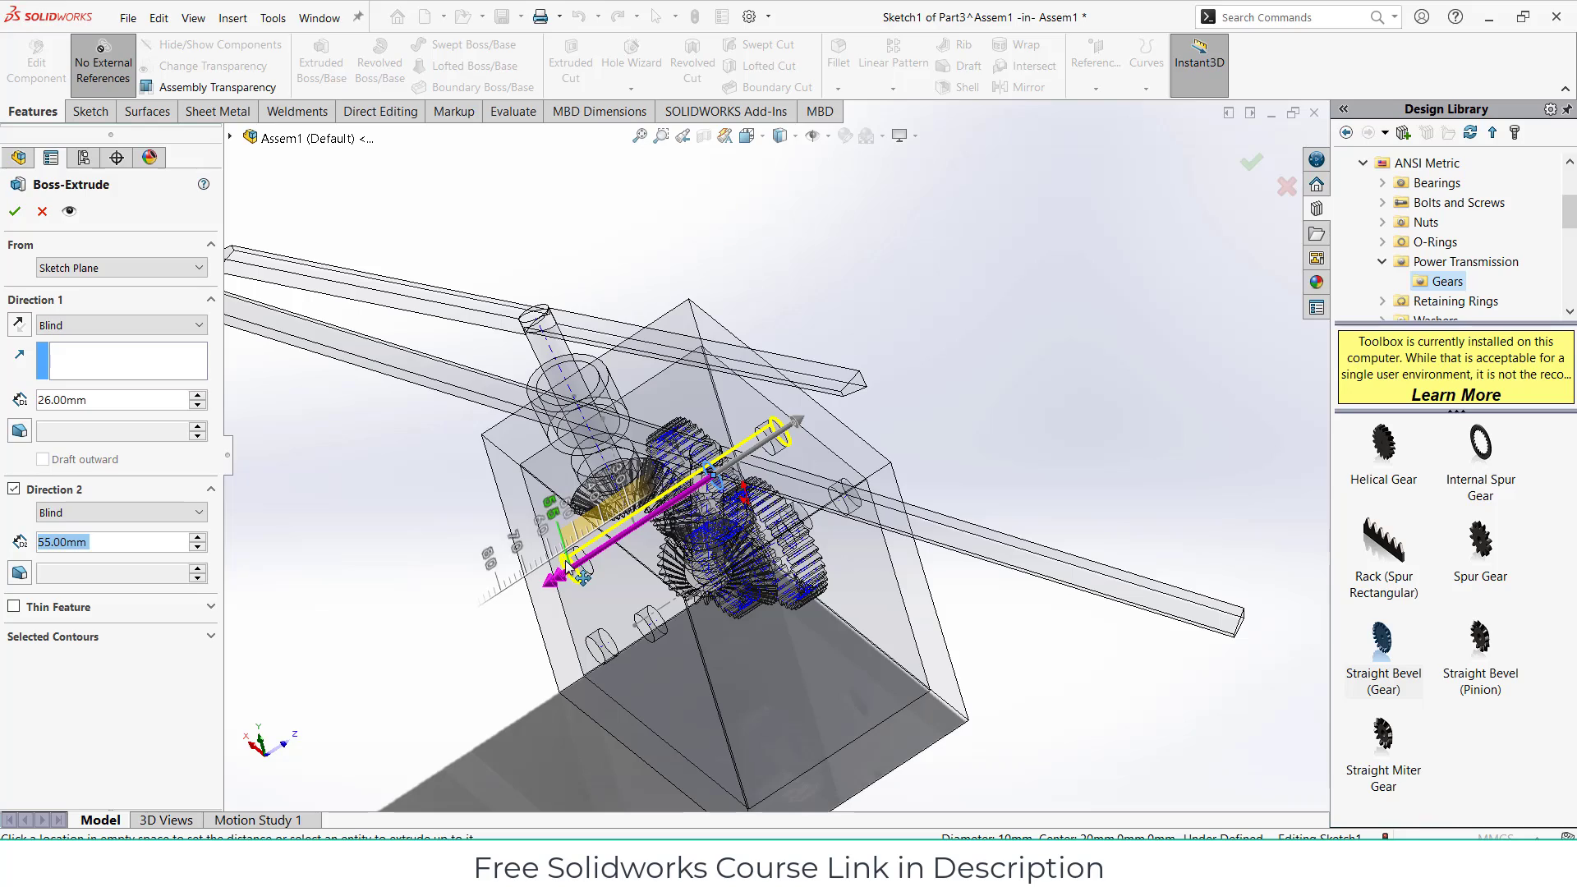
pyautogui.moveTo(464, 599); pyautogui.dragTo(553, 482, button='middle')
pyautogui.click(14, 215)
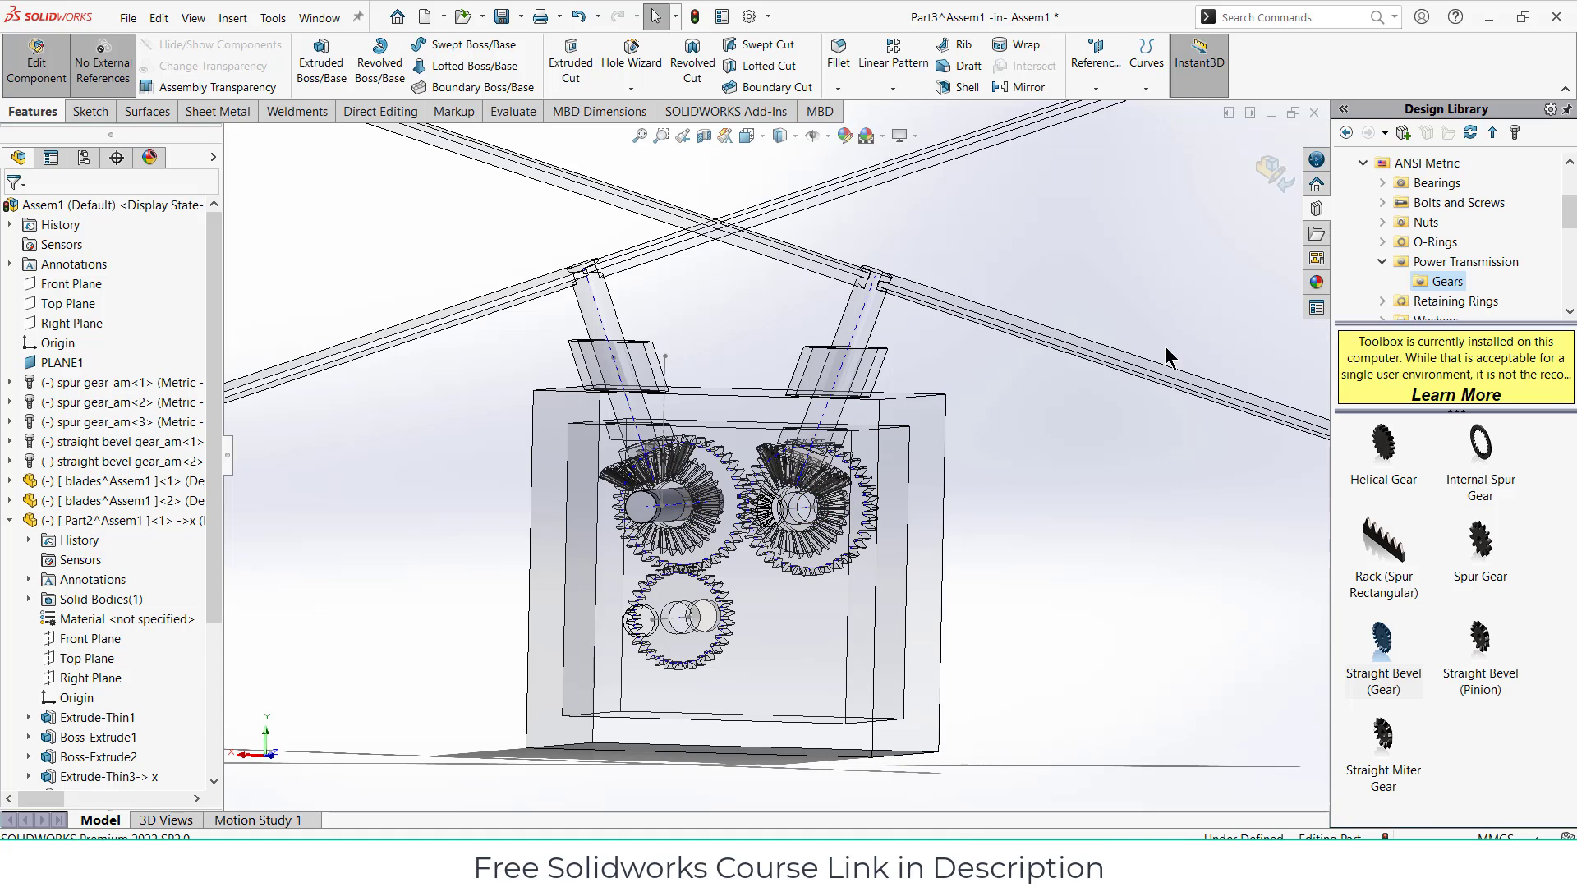
pyautogui.click(1262, 174)
# Step: Make two copies of the shaft and place one on each side of the housing
pyautogui.scroll(-5, 656, 532)
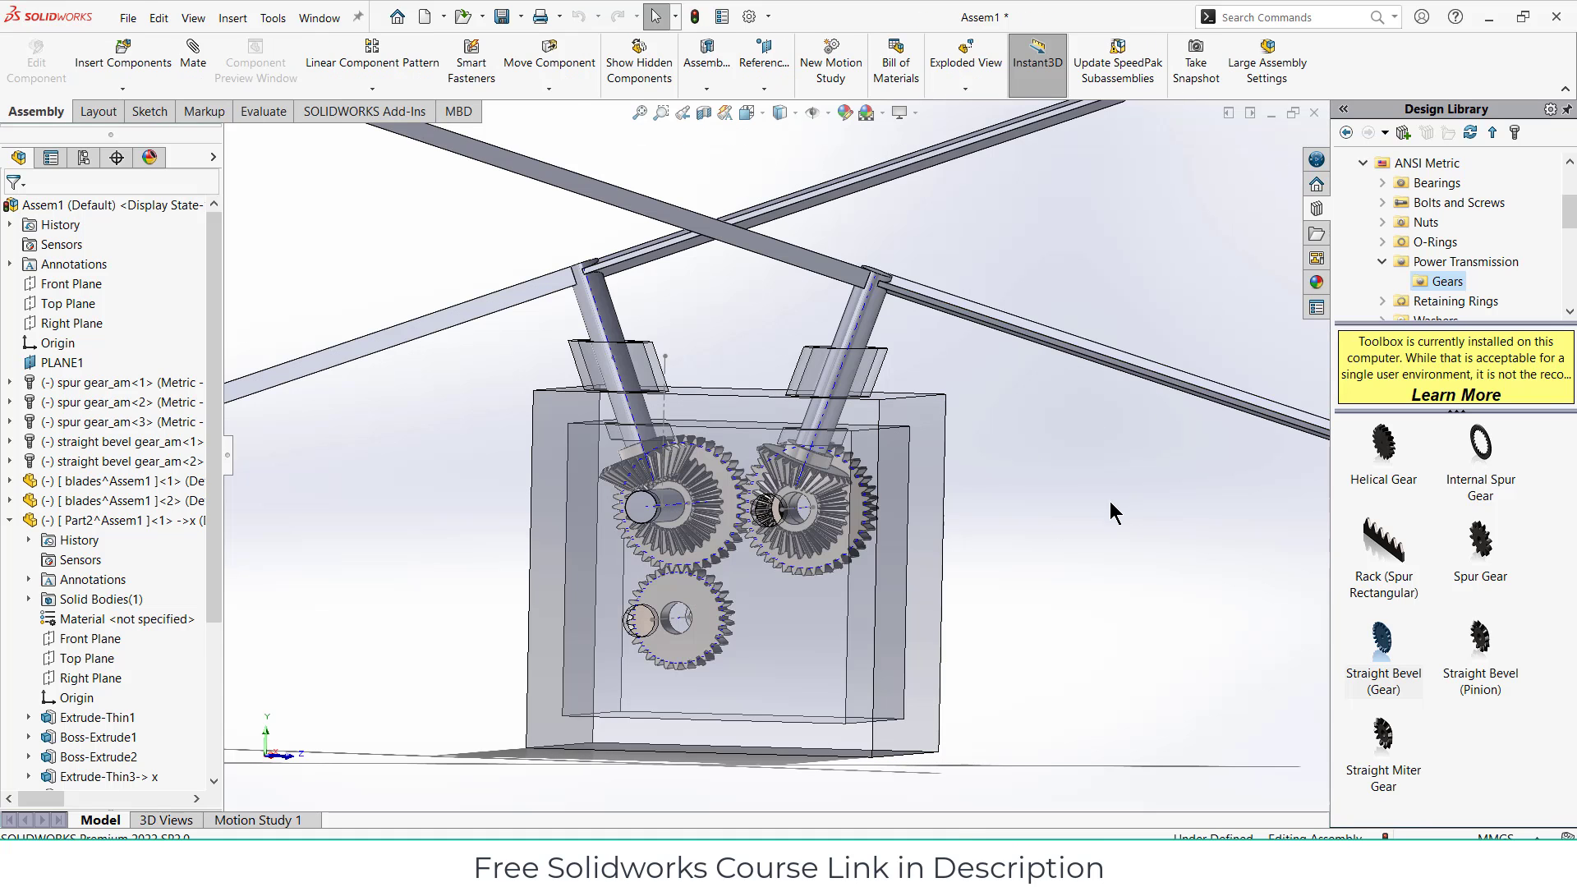
pyautogui.moveTo(657, 519); pyautogui.dragTo(621, 549, button='middle')
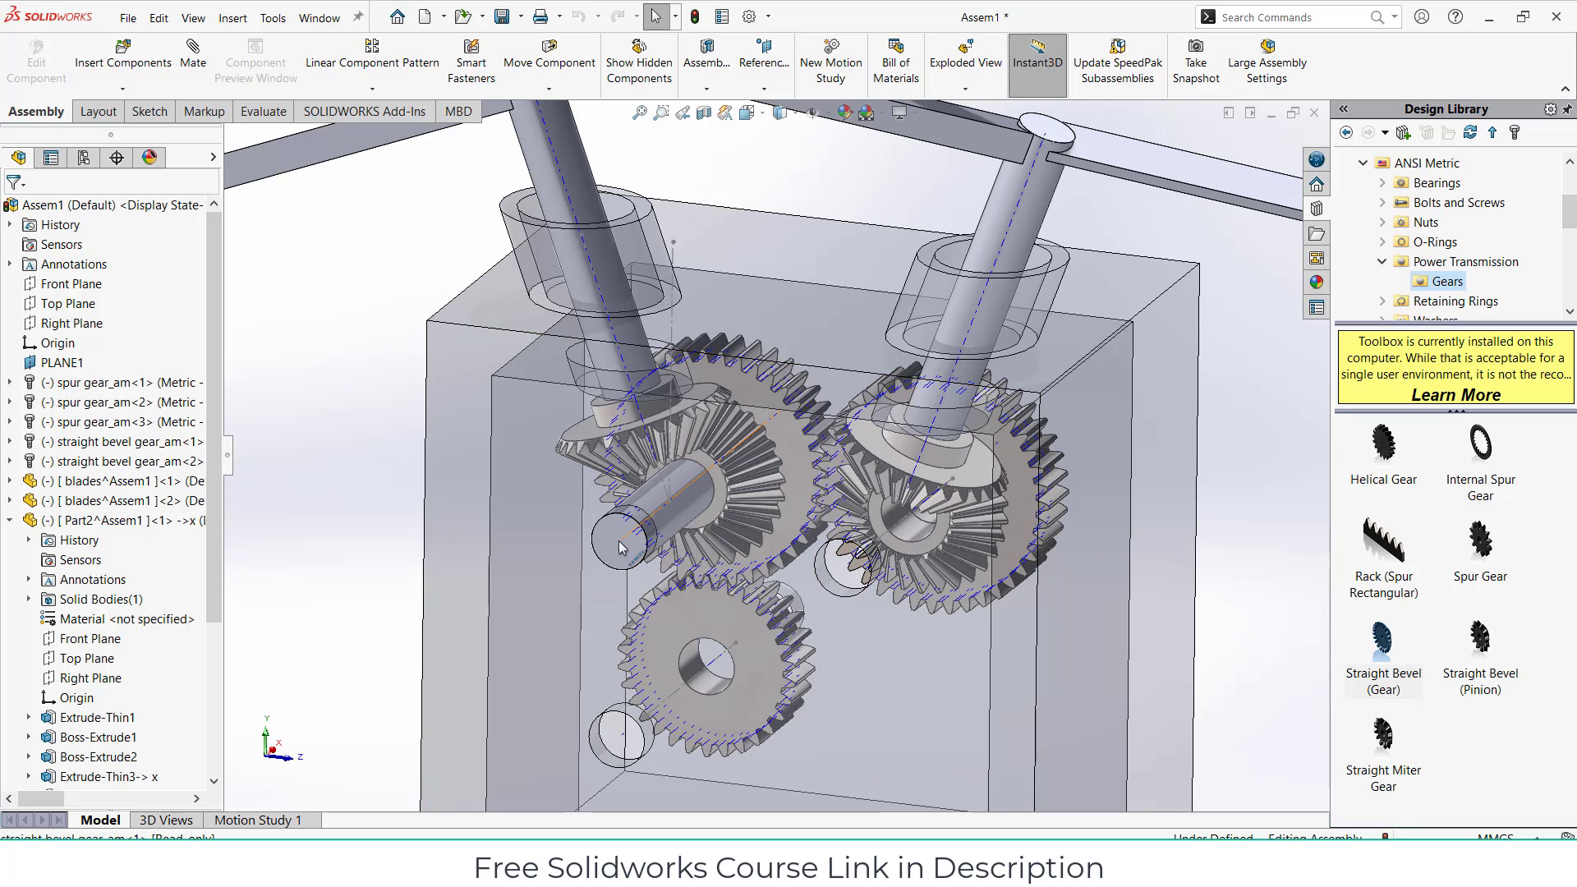
pyautogui.keyDown('ctrl'); pyautogui.moveTo(617, 553); pyautogui.dragTo(1154, 635); pyautogui.keyUp('ctrl')
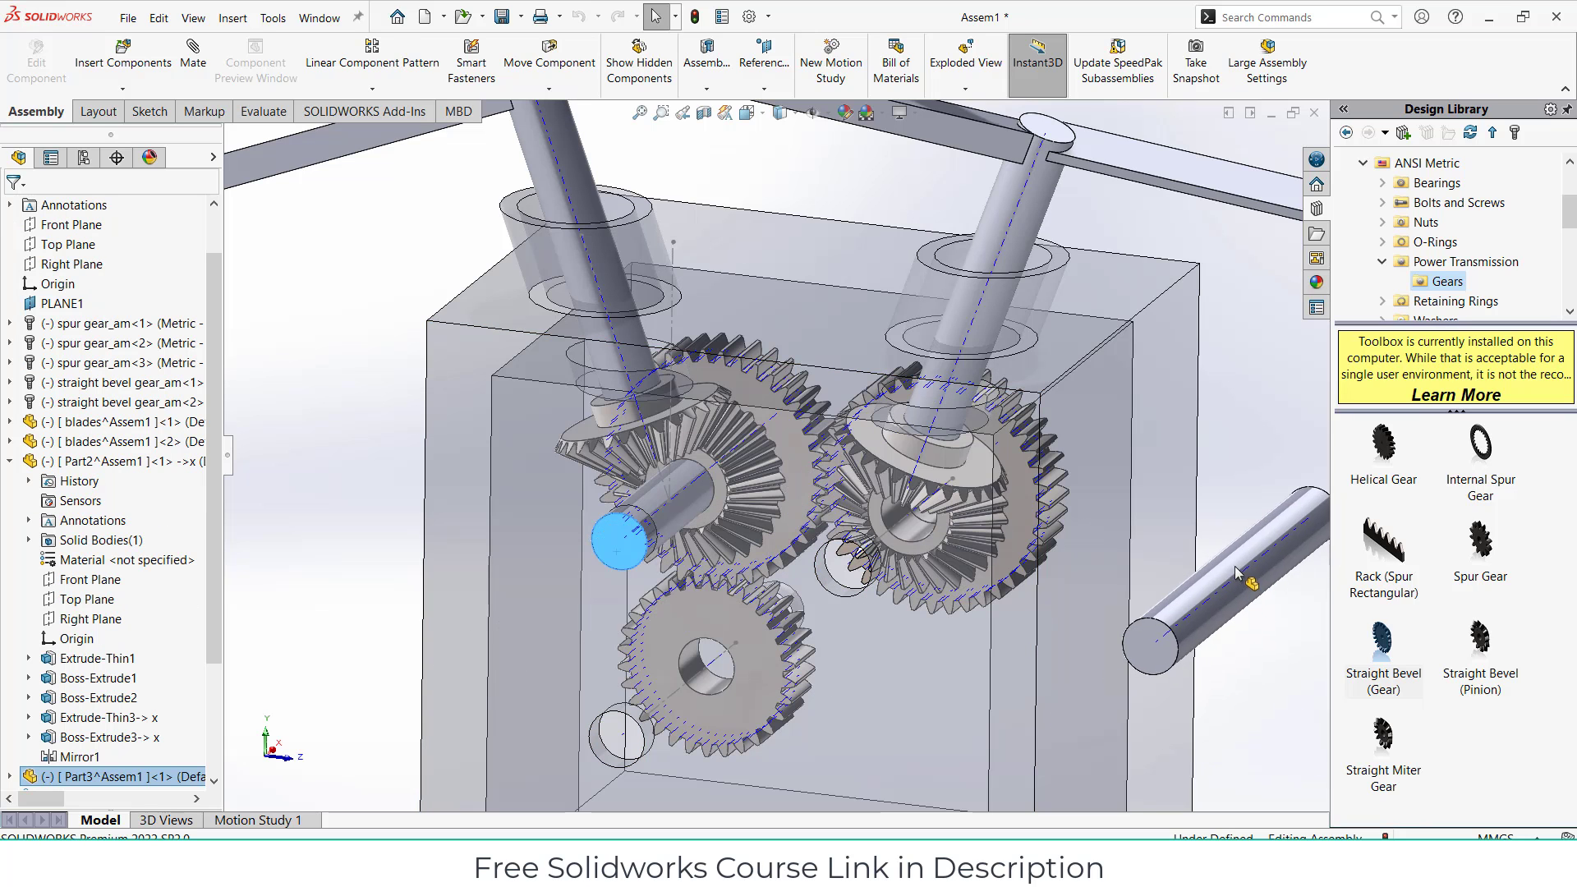
pyautogui.keyDown('ctrl'); pyautogui.moveTo(1196, 574); pyautogui.dragTo(1196, 574); pyautogui.keyUp('ctrl')
pyautogui.scroll(4, 764, 460)
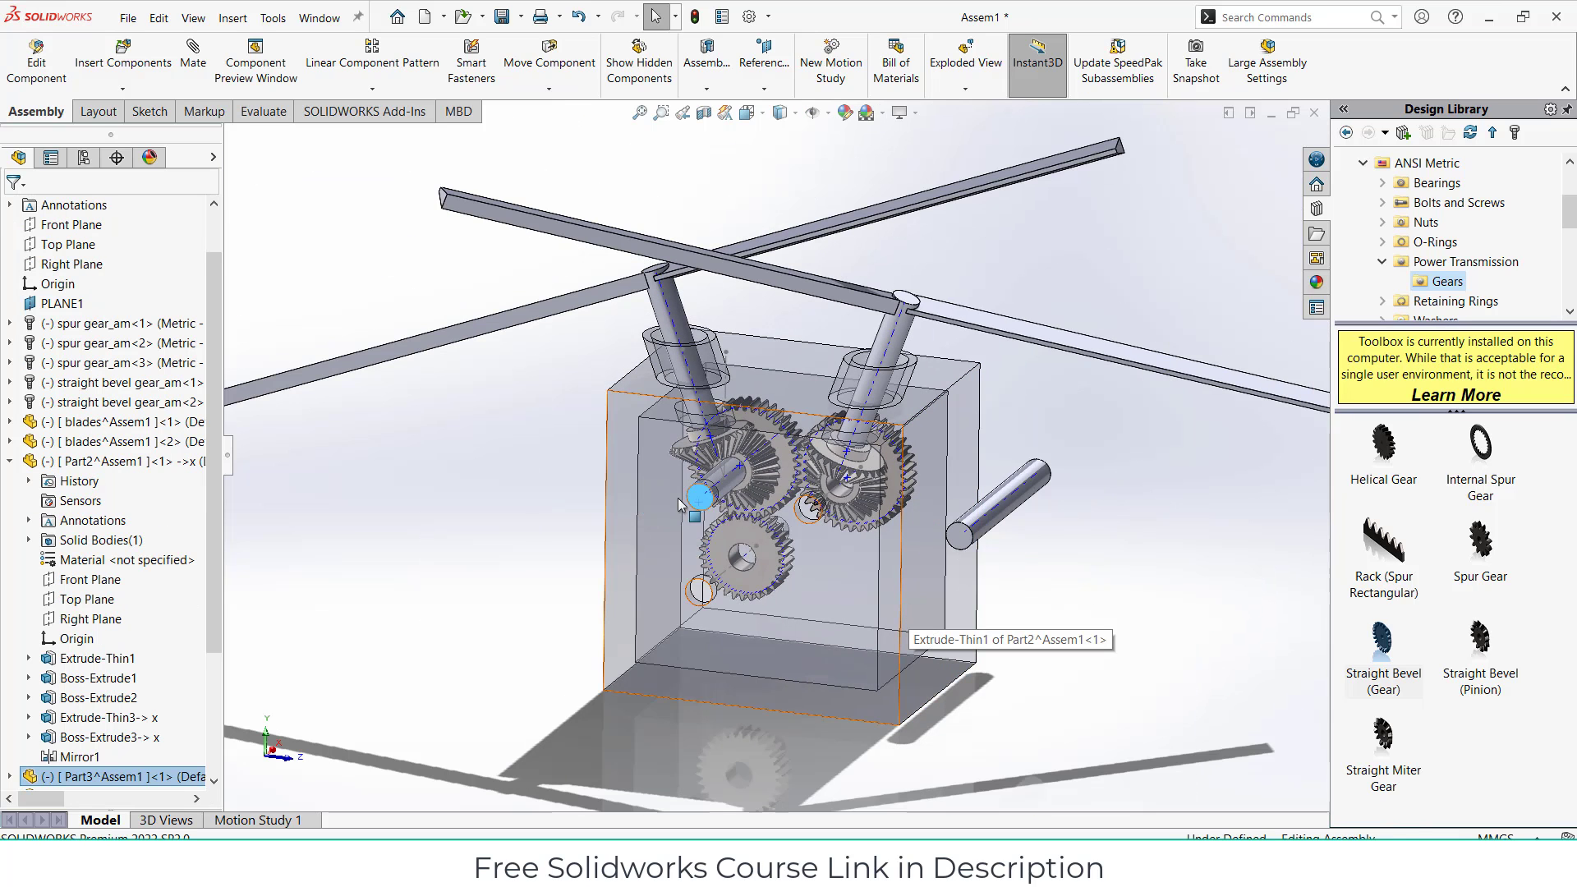
pyautogui.keyDown('ctrl'); pyautogui.moveTo(634, 519); pyautogui.dragTo(450, 603); pyautogui.keyUp('ctrl')
pyautogui.click(1212, 602)
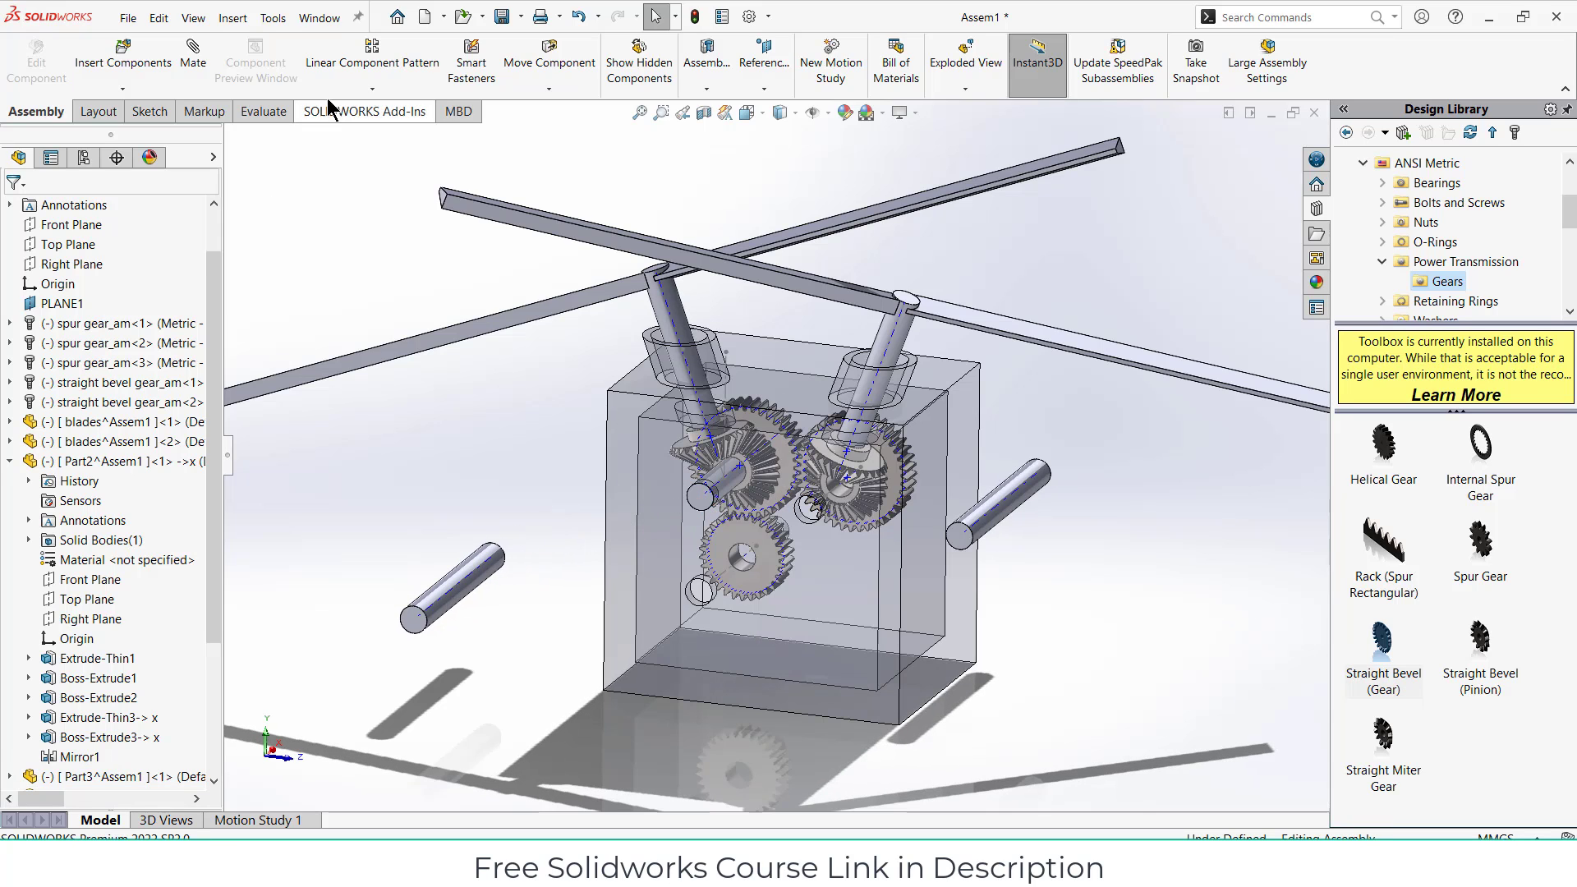
pyautogui.scroll(-5, 961, 522)
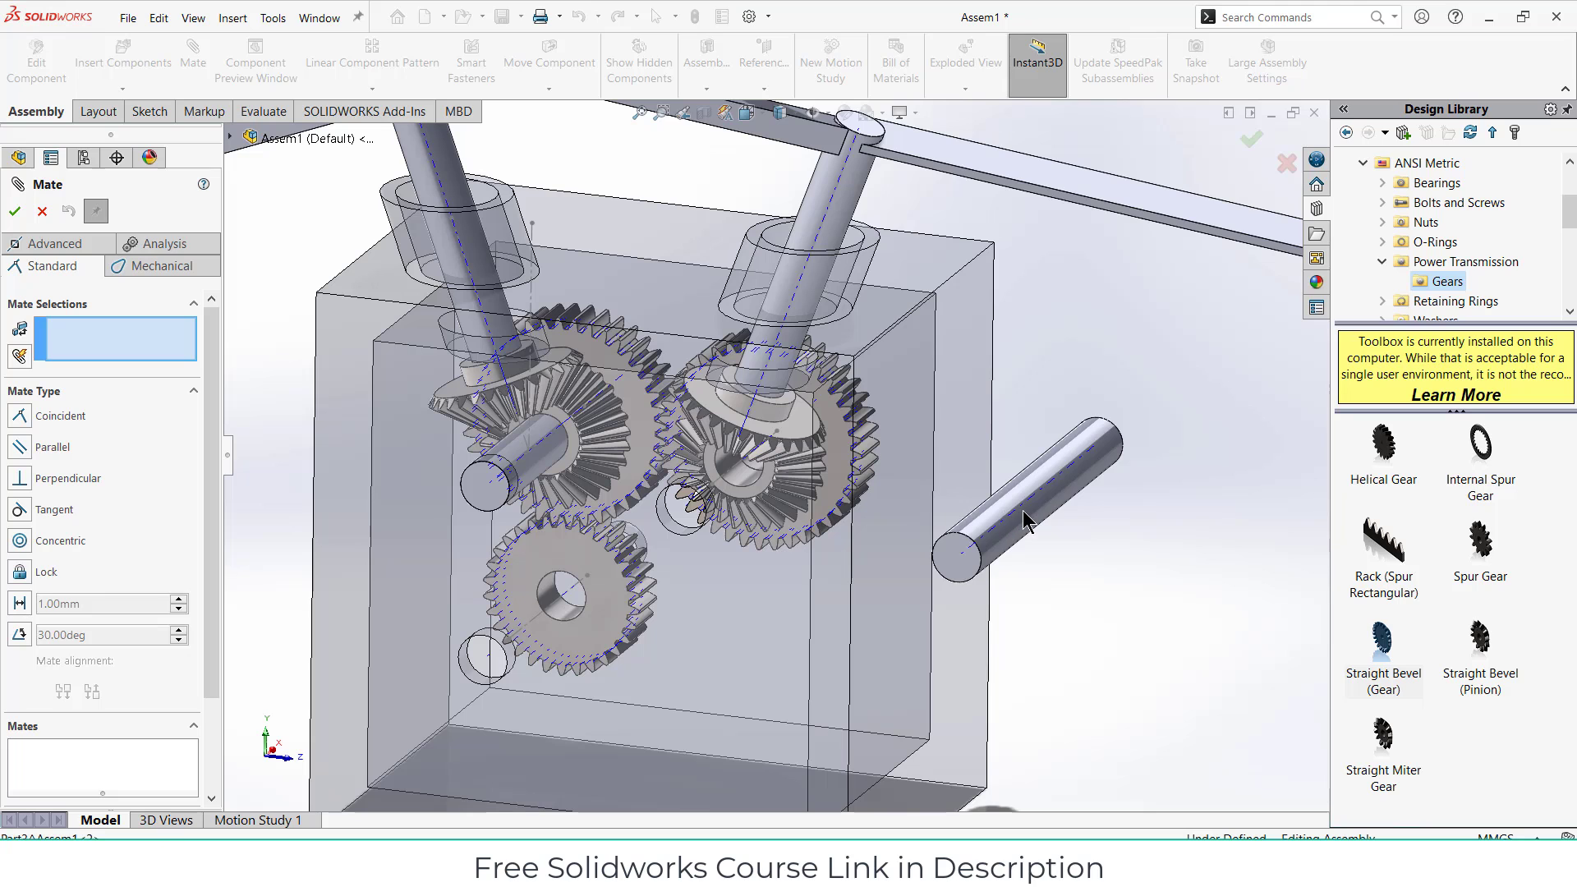
pyautogui.click(1024, 520)
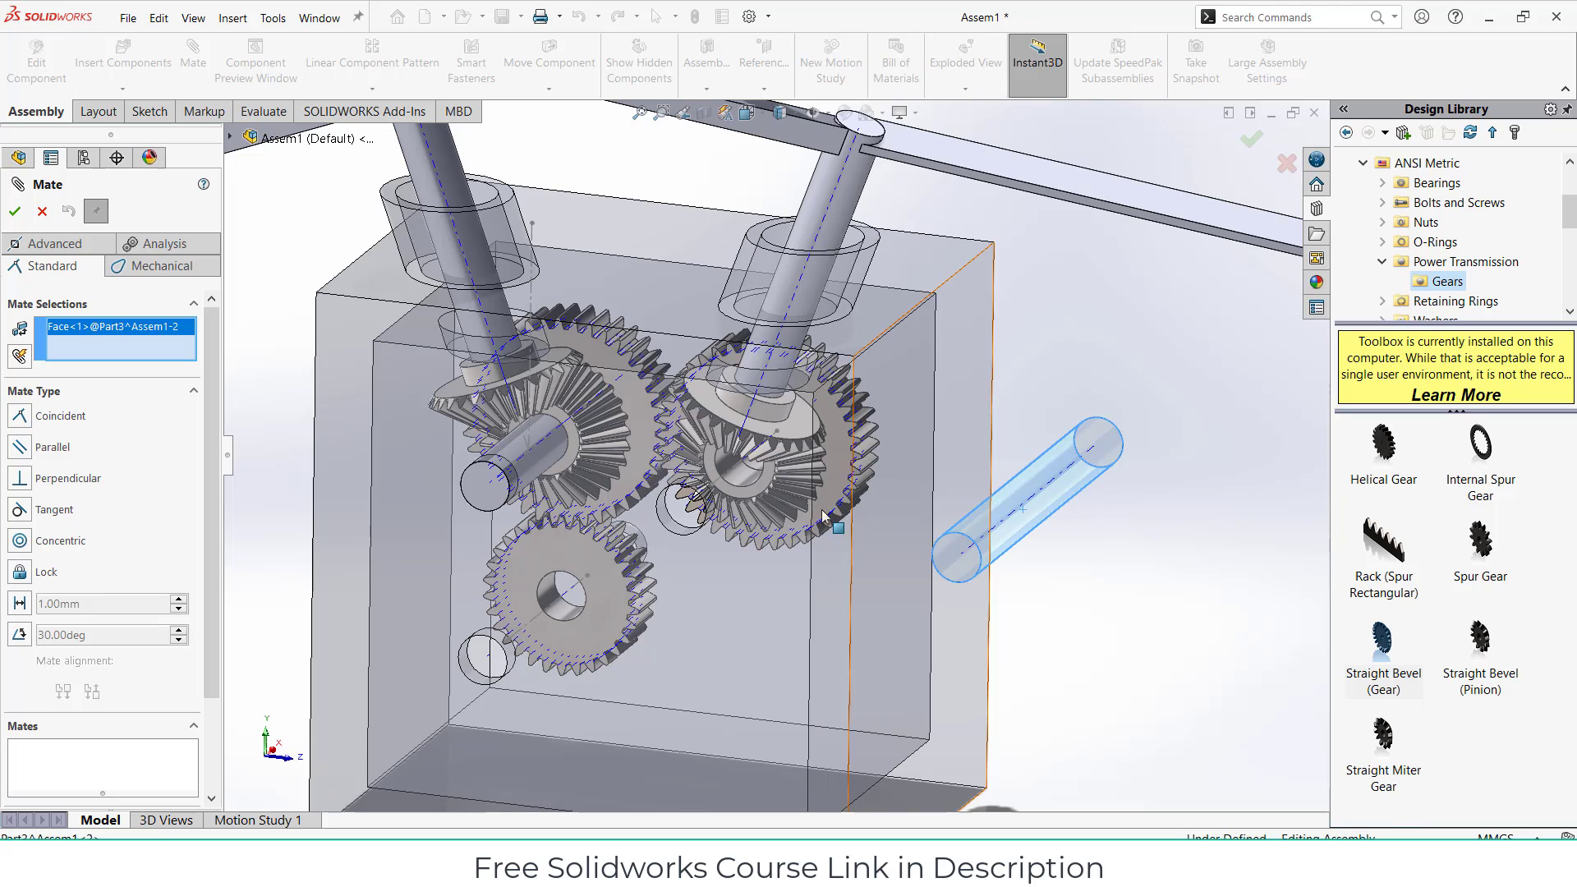
pyautogui.click(673, 531)
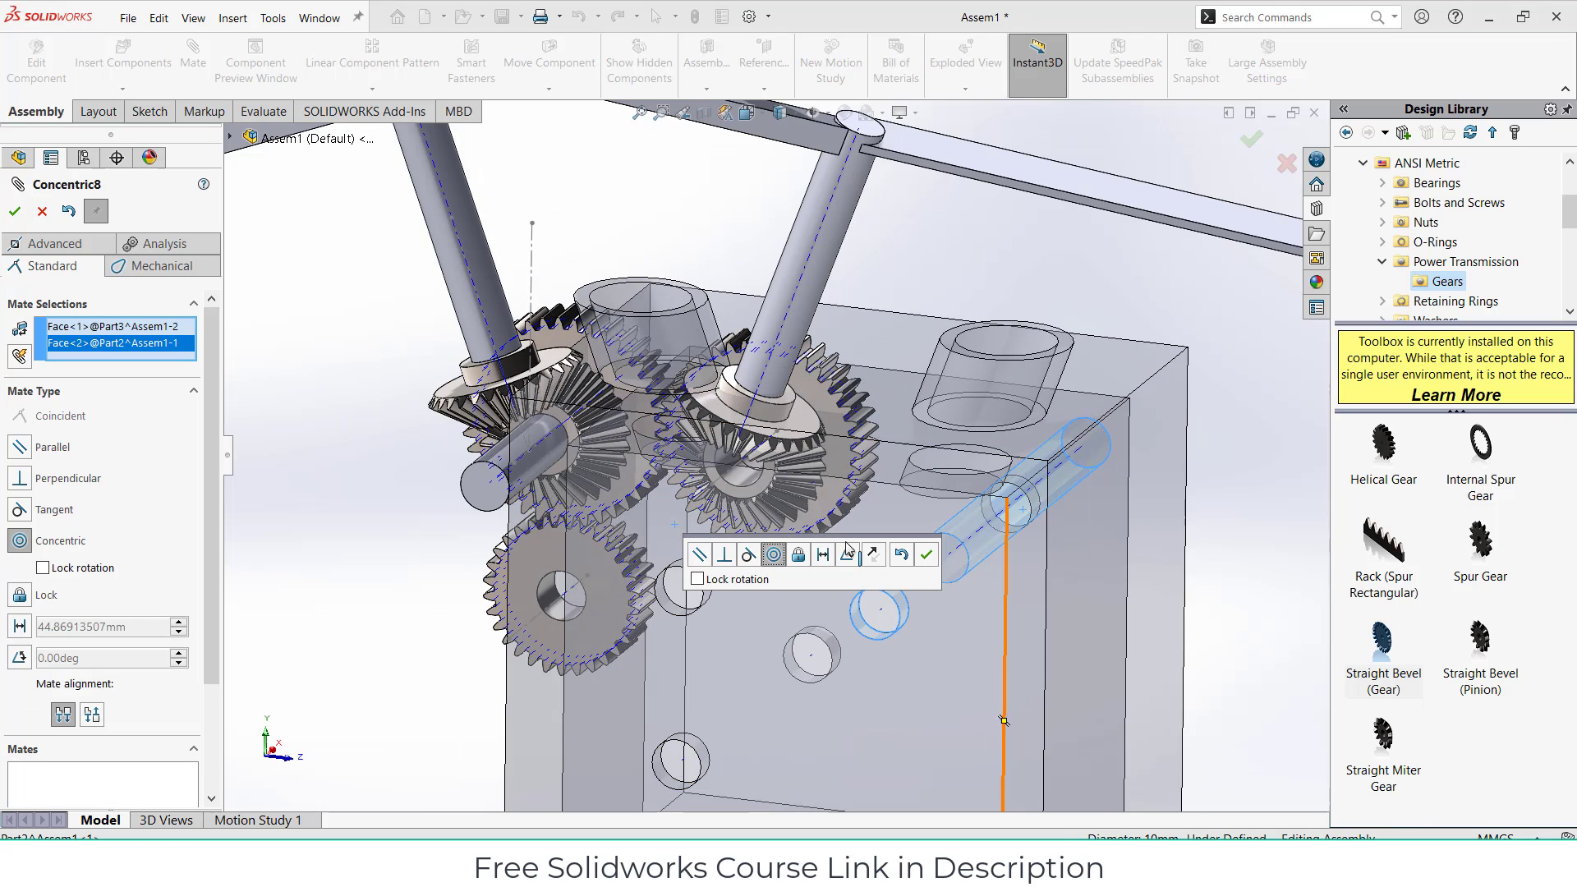
pyautogui.click(43, 212)
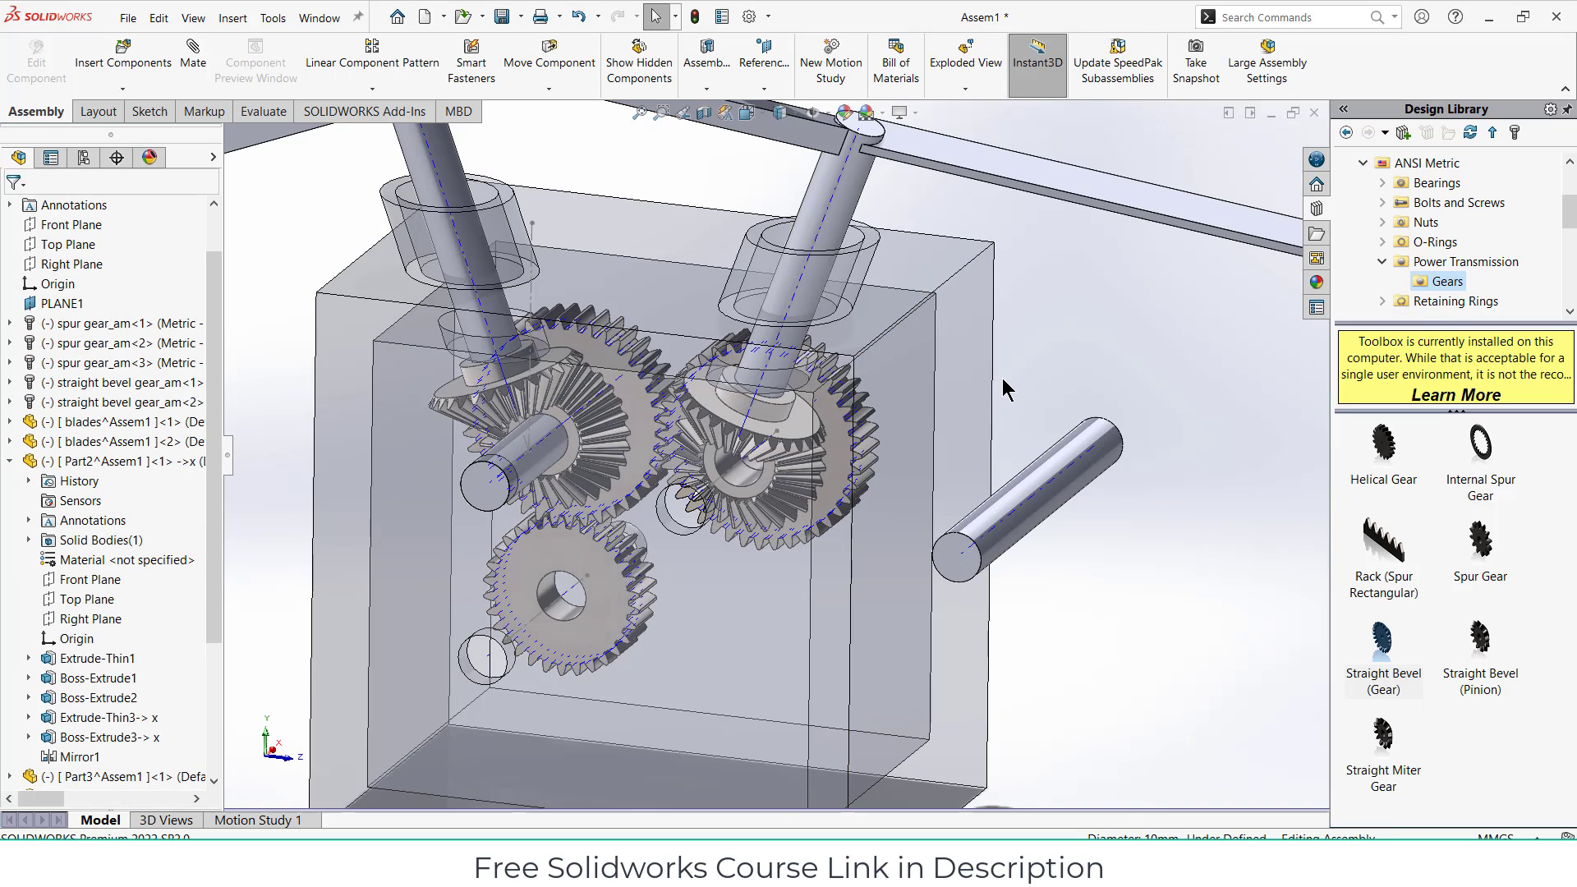
# Step: Fix the housing part in place in the assembly
pyautogui.scroll(3, 865, 403)
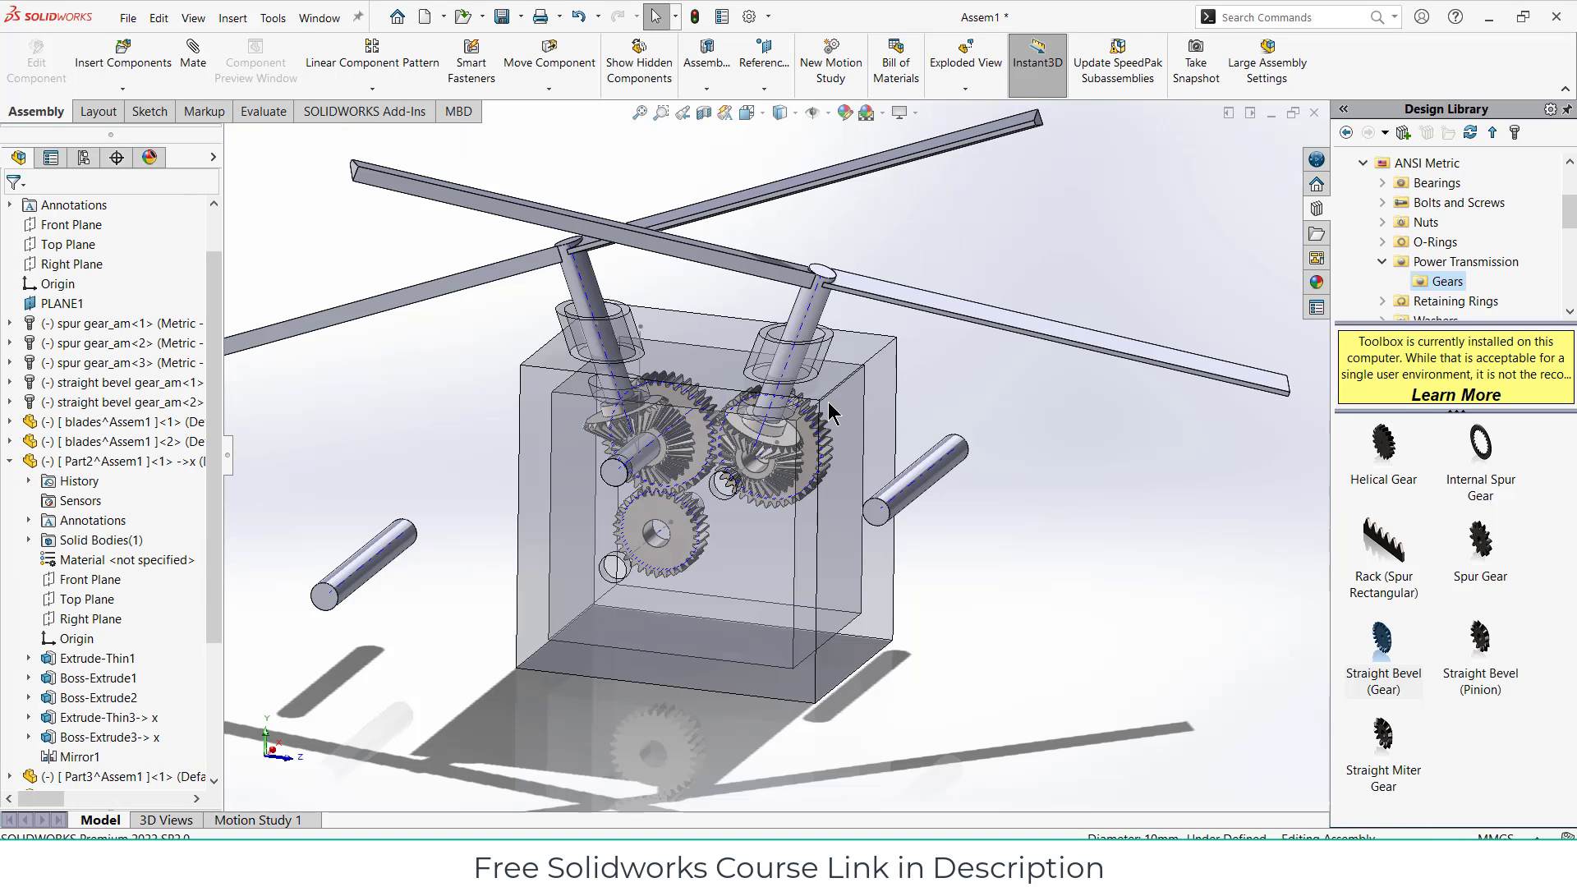
pyautogui.rightClick(874, 380)
pyautogui.click(940, 498)
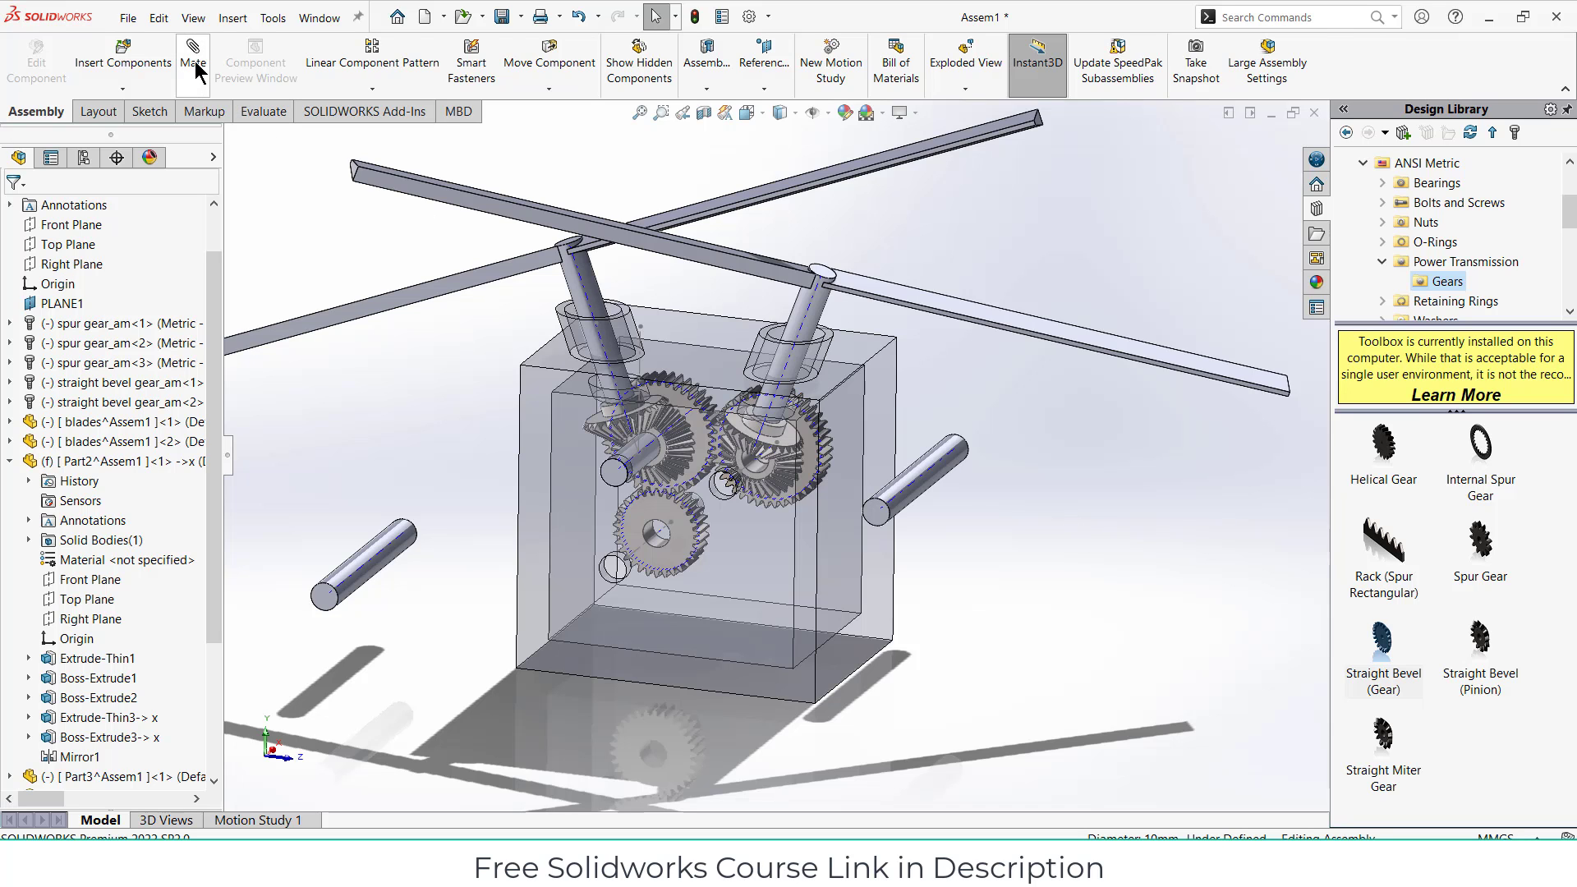
# Step: Add a concentric mate between the first copied shaft and the housing hole for the second bevel gear
pyautogui.click(930, 482)
pyautogui.scroll(-5, 742, 500)
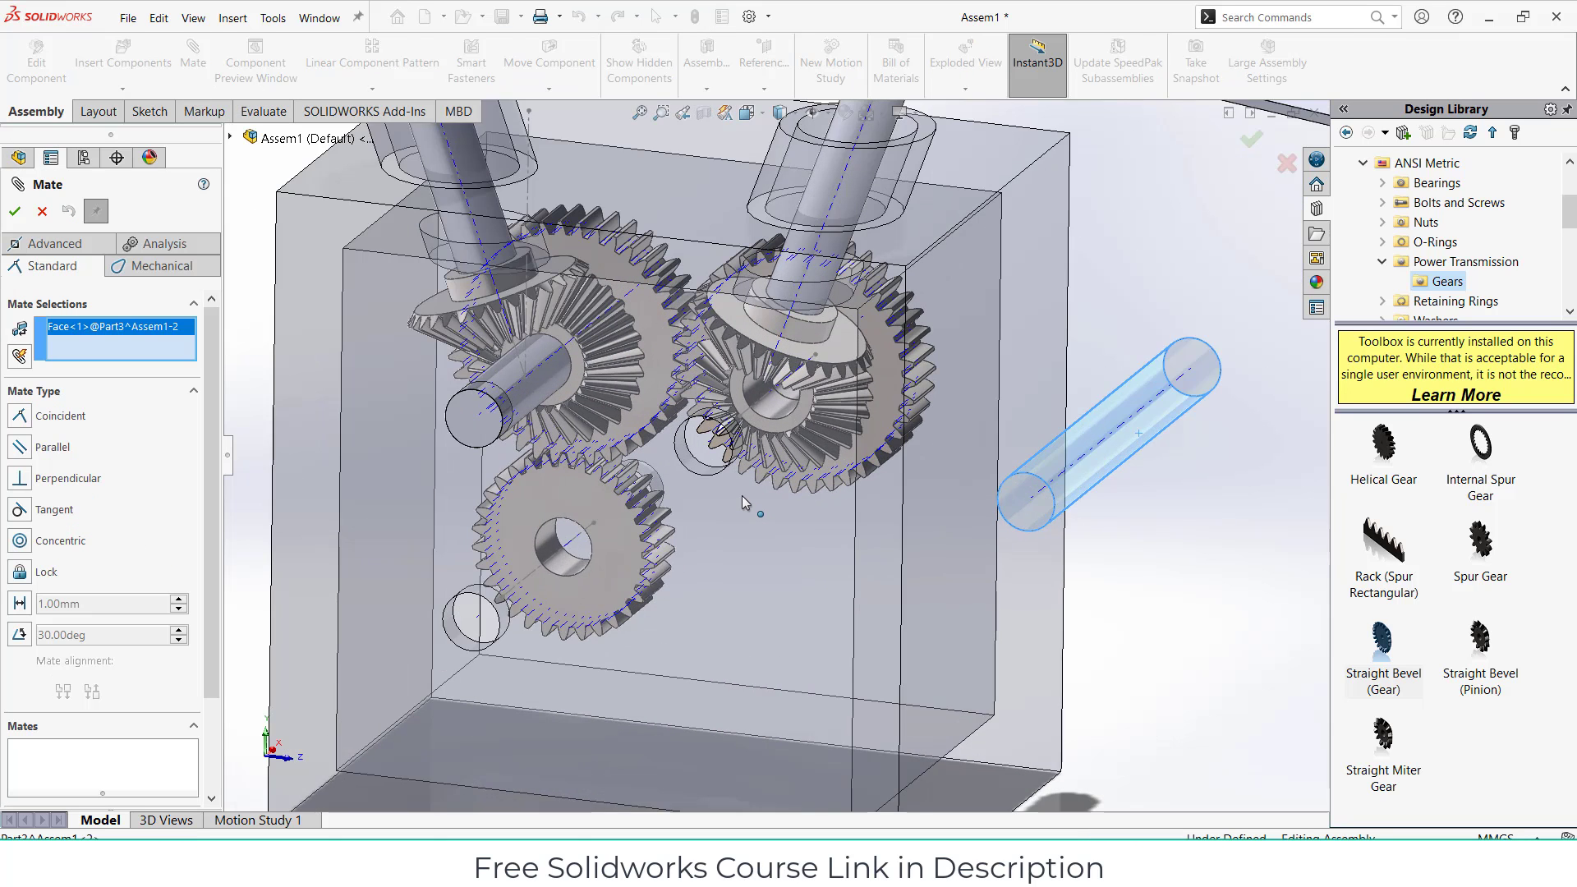
pyautogui.click(676, 458)
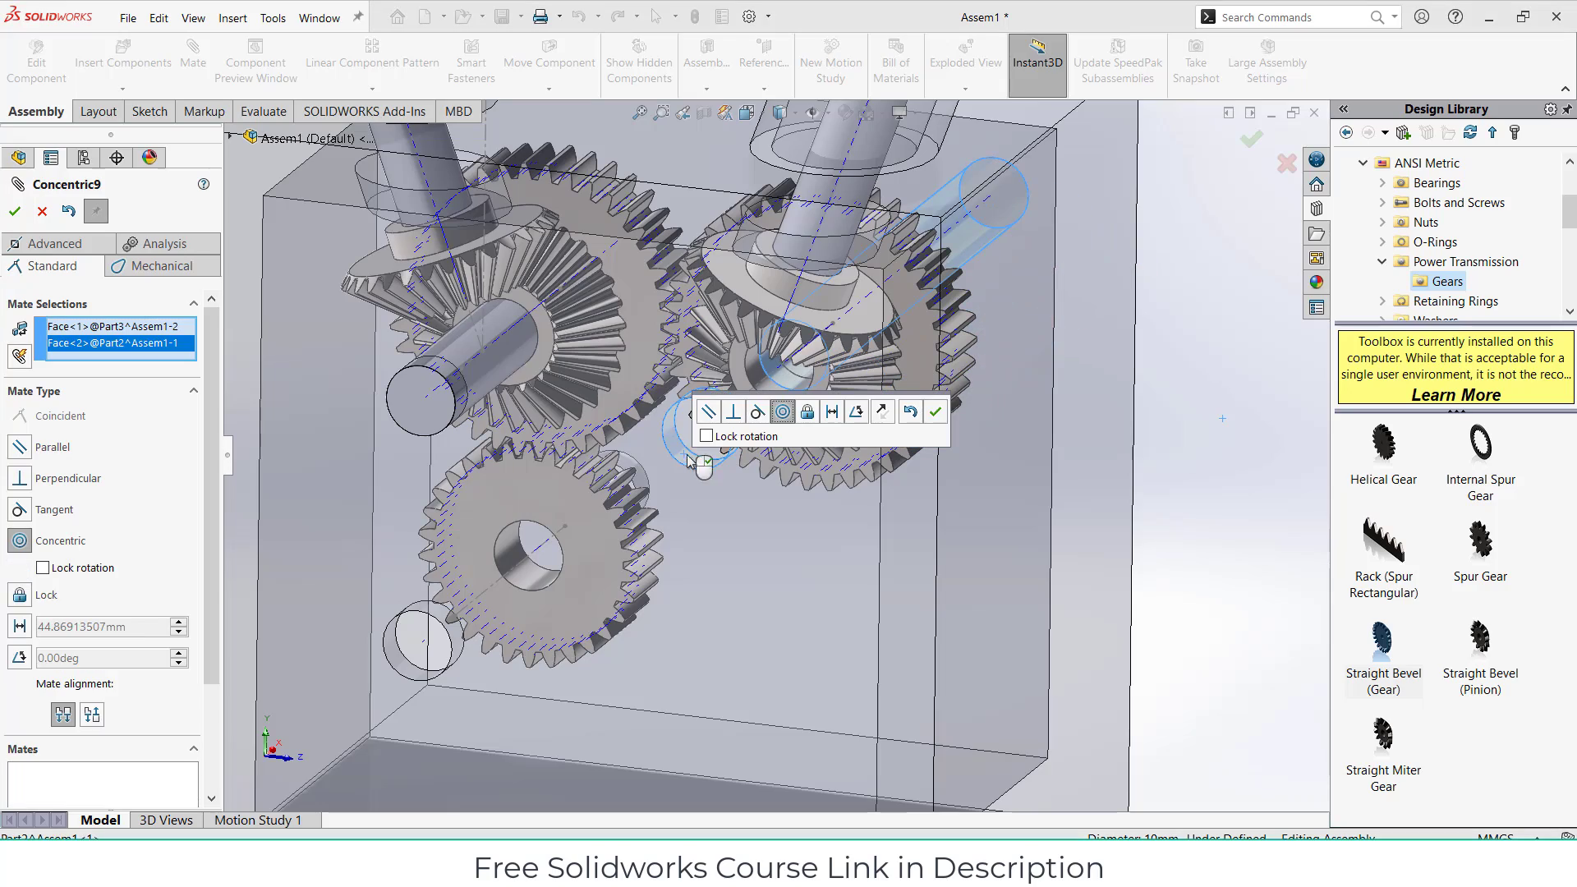
pyautogui.click(935, 411)
# Step: Add a coincident mate between the first copied shaft's end face and the housing's outer face
pyautogui.hotkey('ctrl', '1')
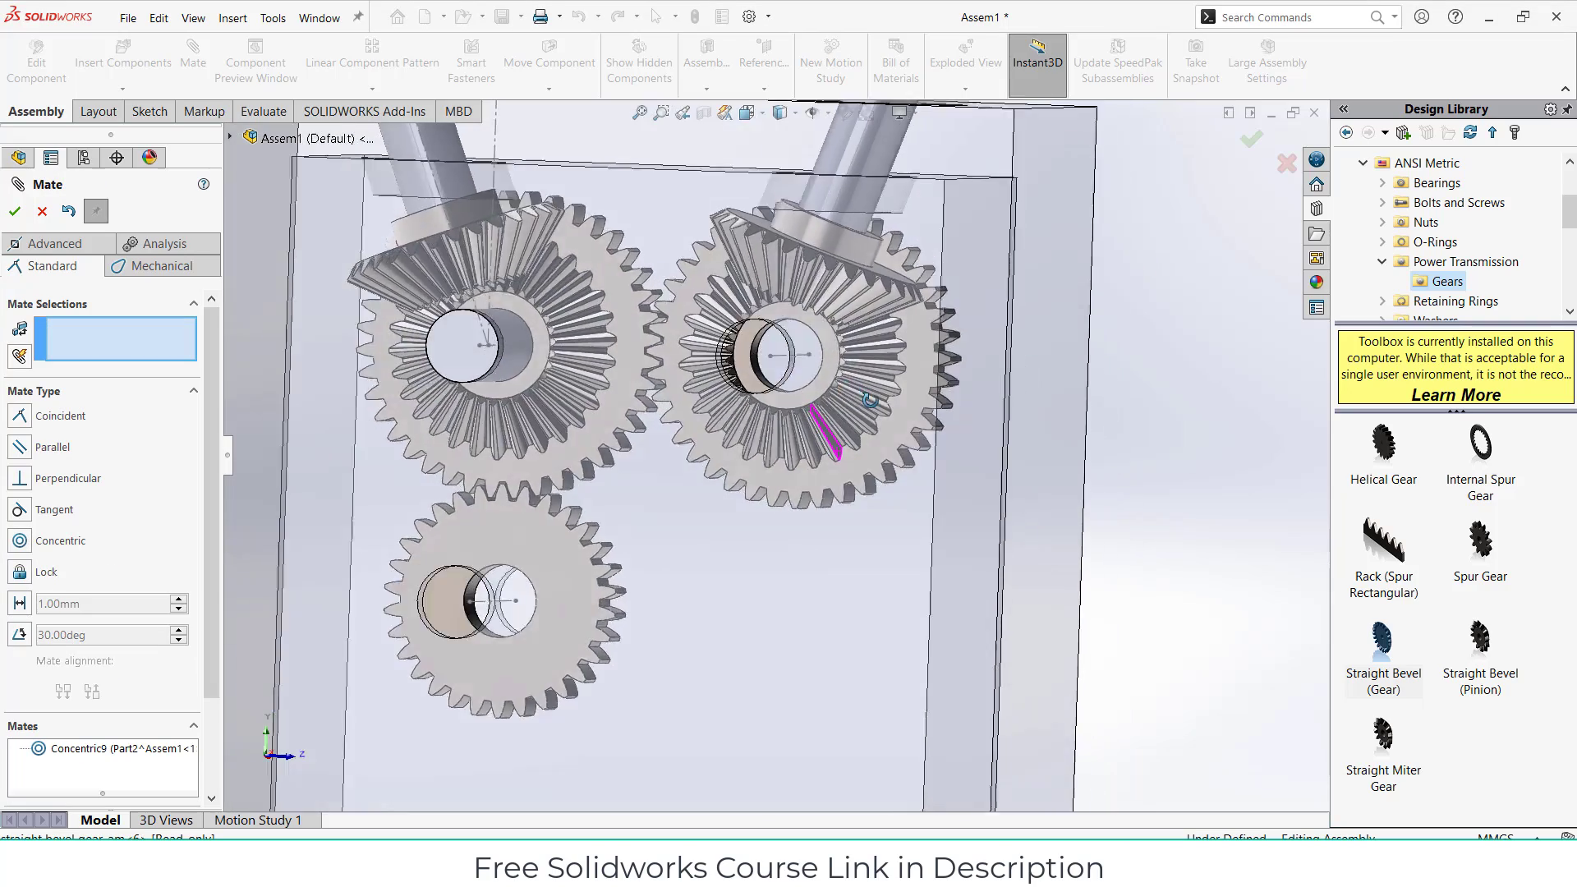
pyautogui.click(799, 373)
pyautogui.scroll(4, 790, 452)
pyautogui.moveTo(772, 493); pyautogui.dragTo(714, 603, button='middle')
pyautogui.click(717, 608)
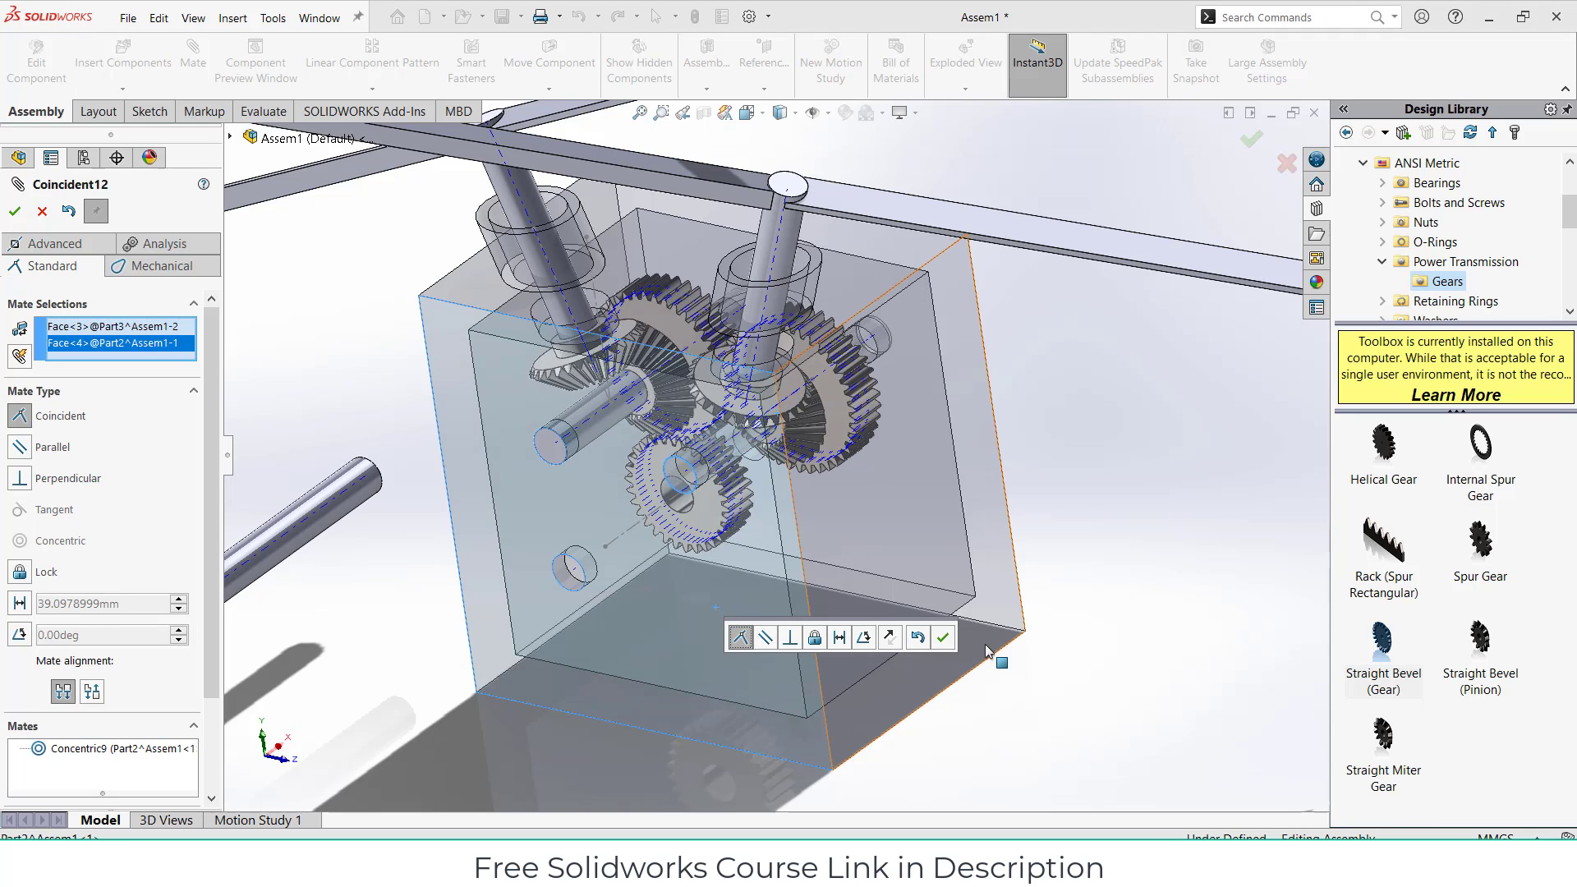
pyautogui.click(943, 637)
# Step: Mate the original shaft's end face coincident with the first copied shaft's end, and its cylinder concentric with its own upper housing hole
pyautogui.click(552, 443)
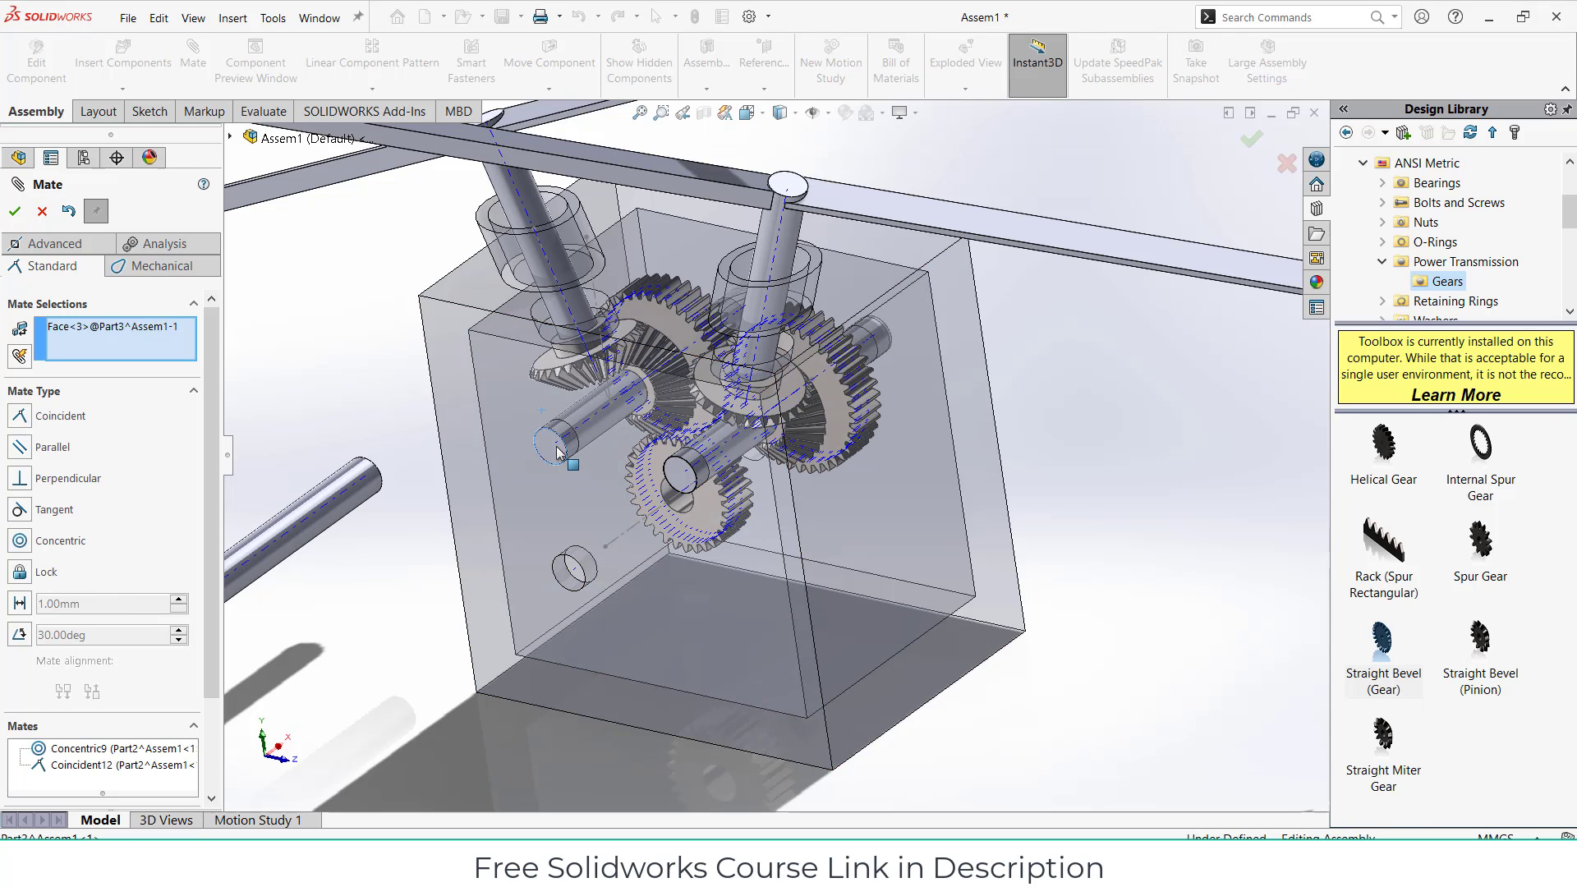
pyautogui.click(685, 485)
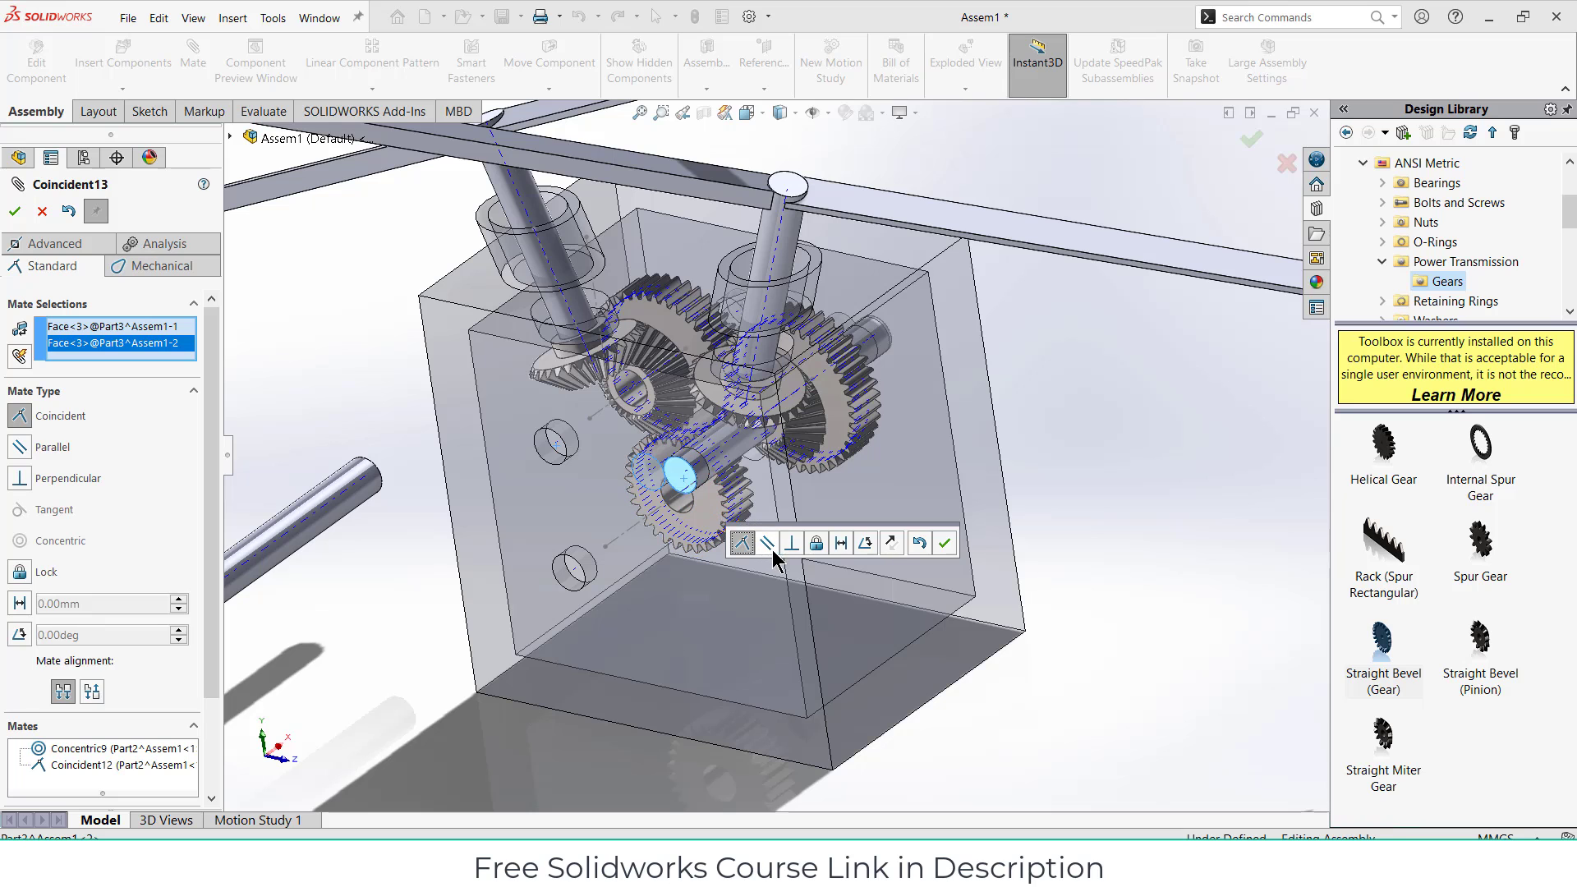
pyautogui.moveTo(675, 485); pyautogui.dragTo(694, 518, button='middle')
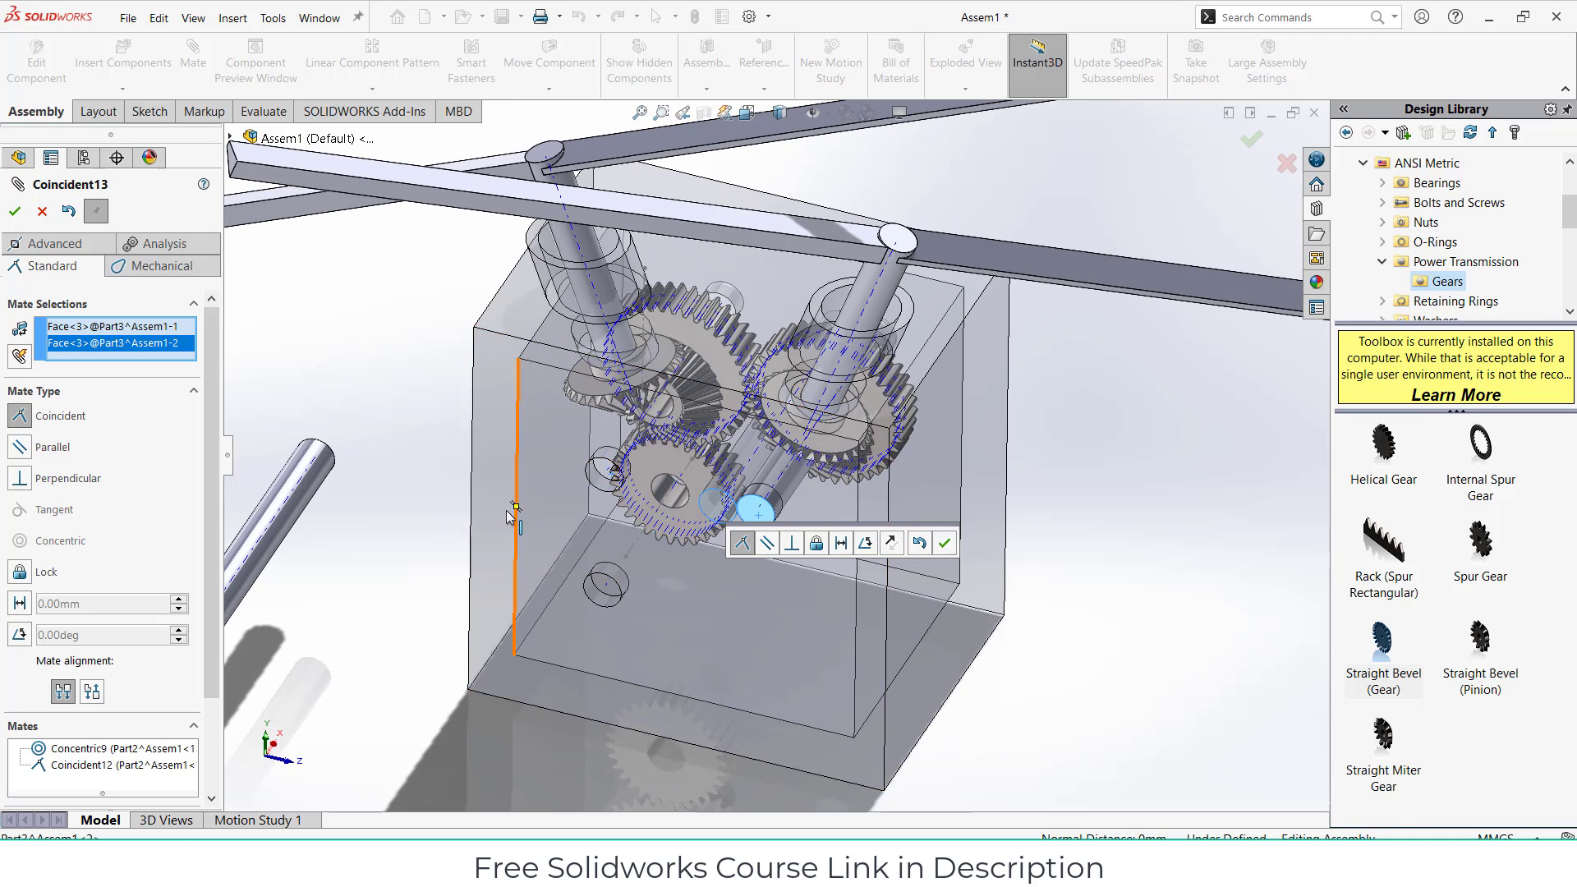
pyautogui.click(944, 543)
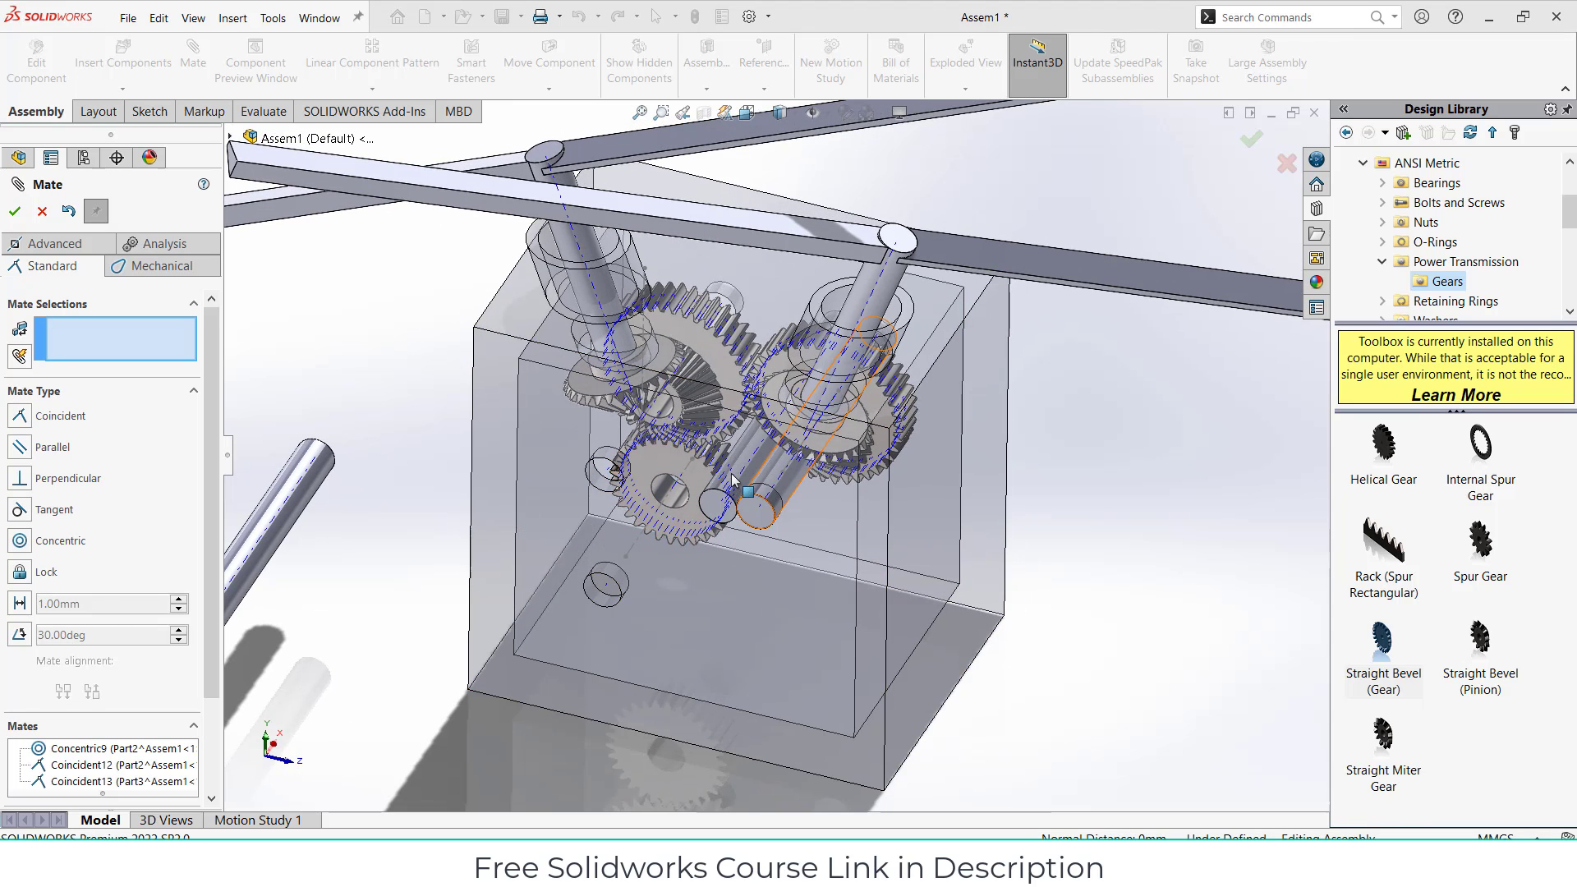
pyautogui.click(749, 466)
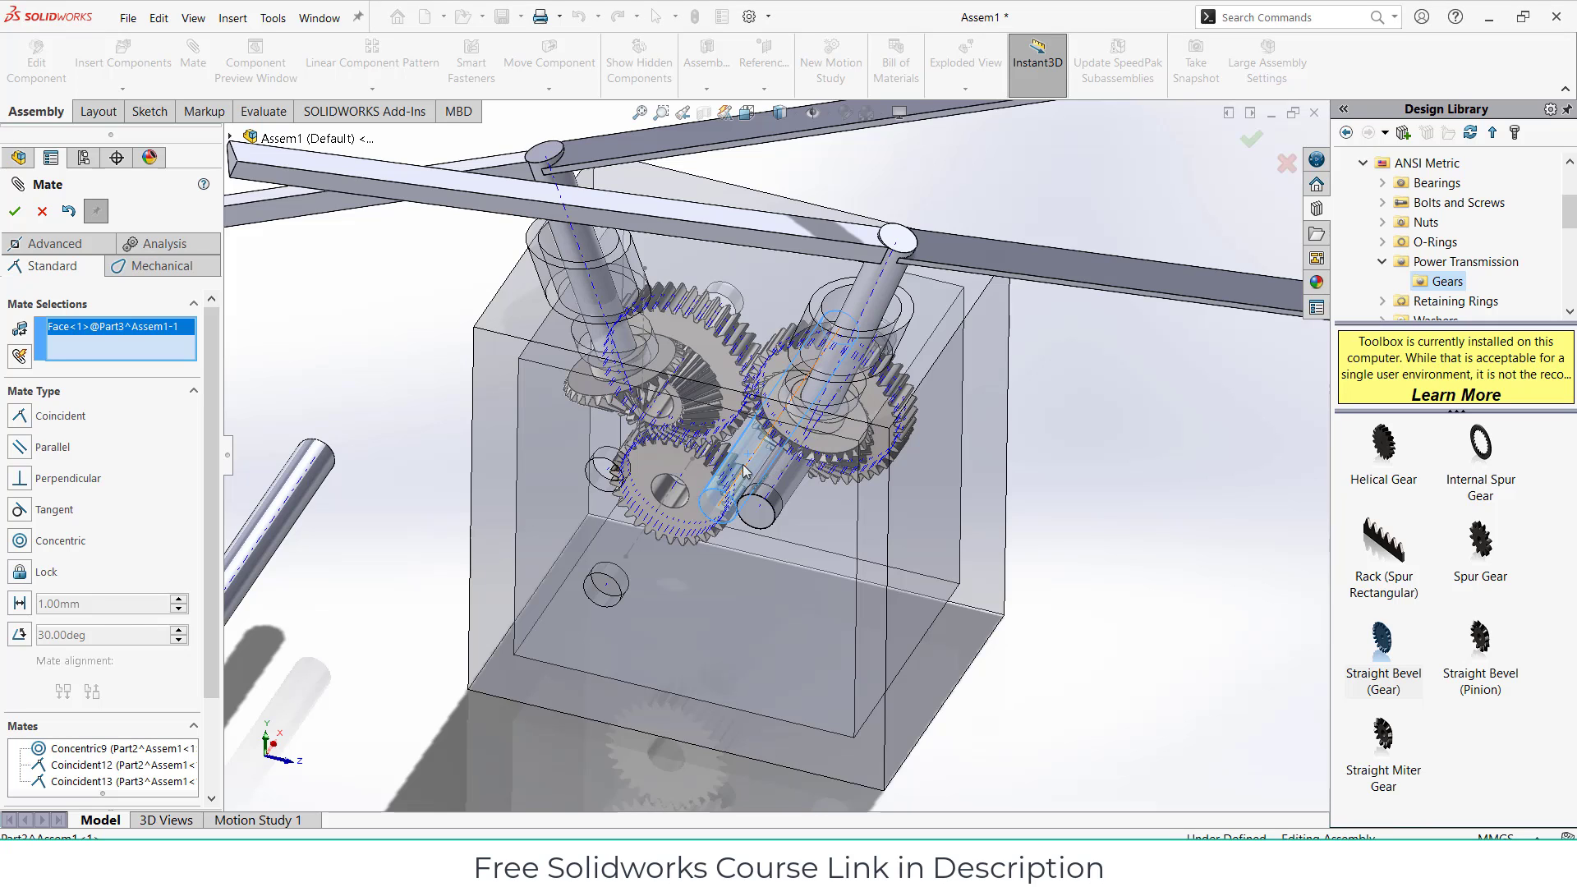
pyautogui.click(605, 485)
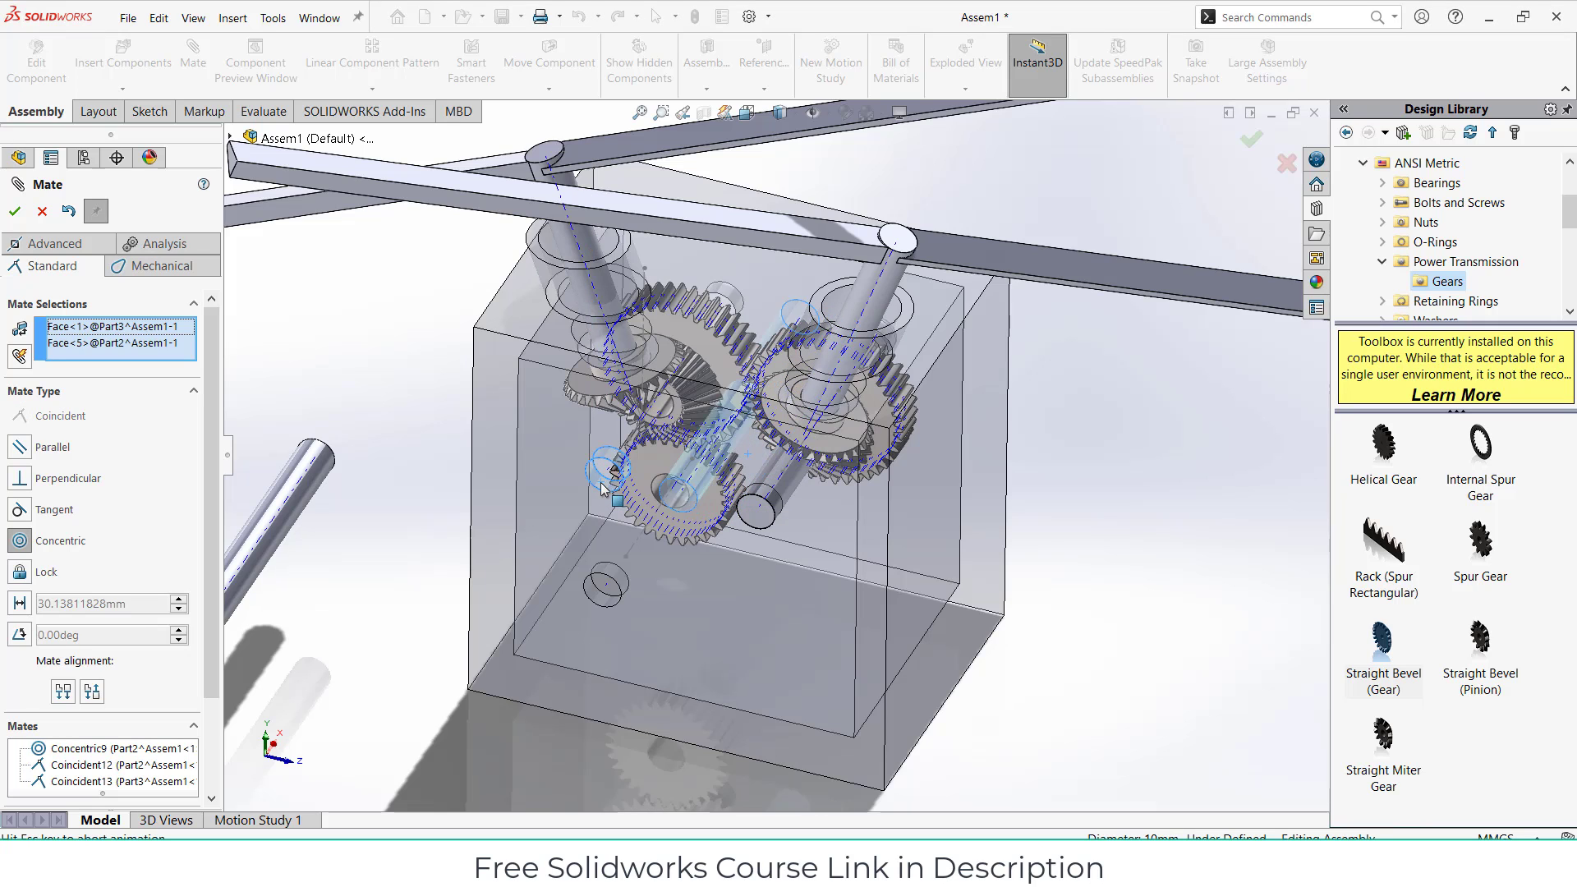
pyautogui.click(582, 511)
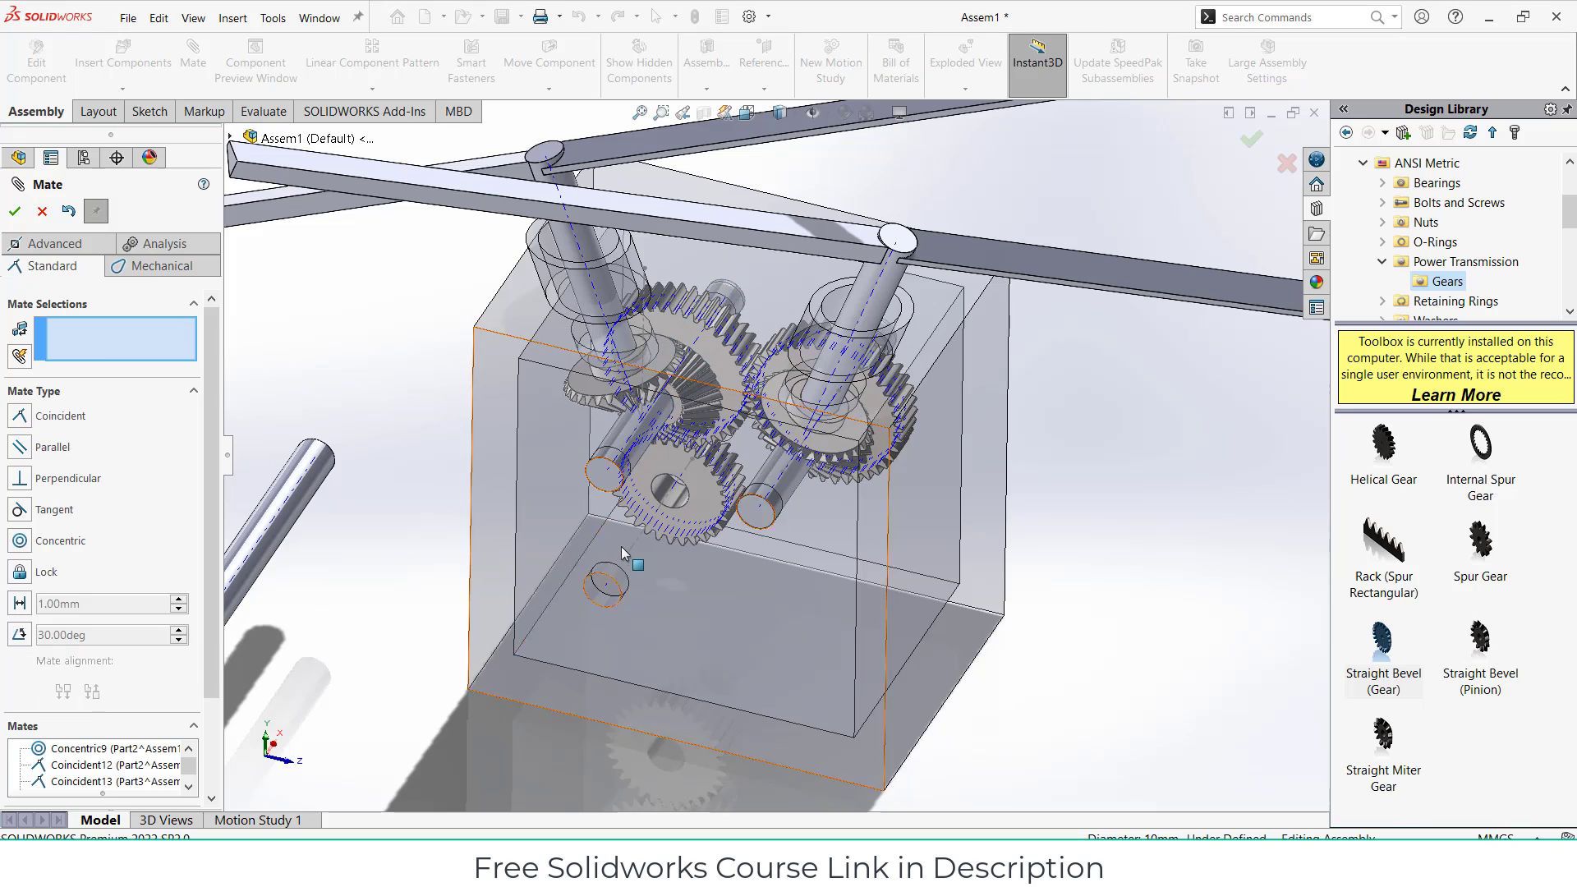
# Step: Mate the remaining copied shaft concentric with the housing's lower hole and its end face coincident with the housing's outer face
pyautogui.scroll(3, 621, 551)
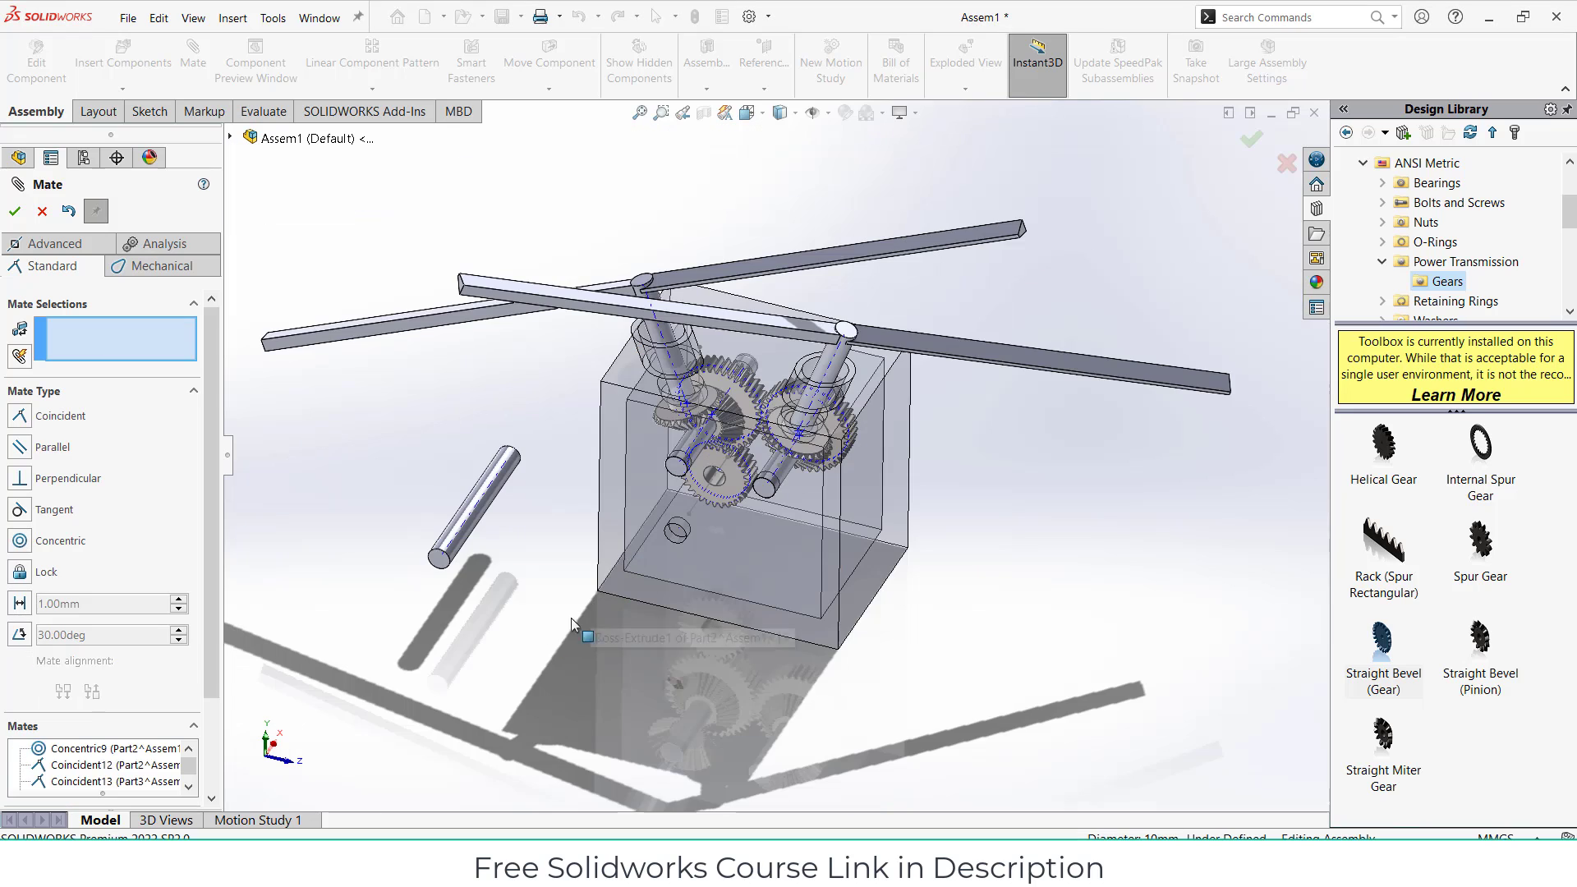
pyautogui.click(465, 511)
pyautogui.scroll(-4, 685, 526)
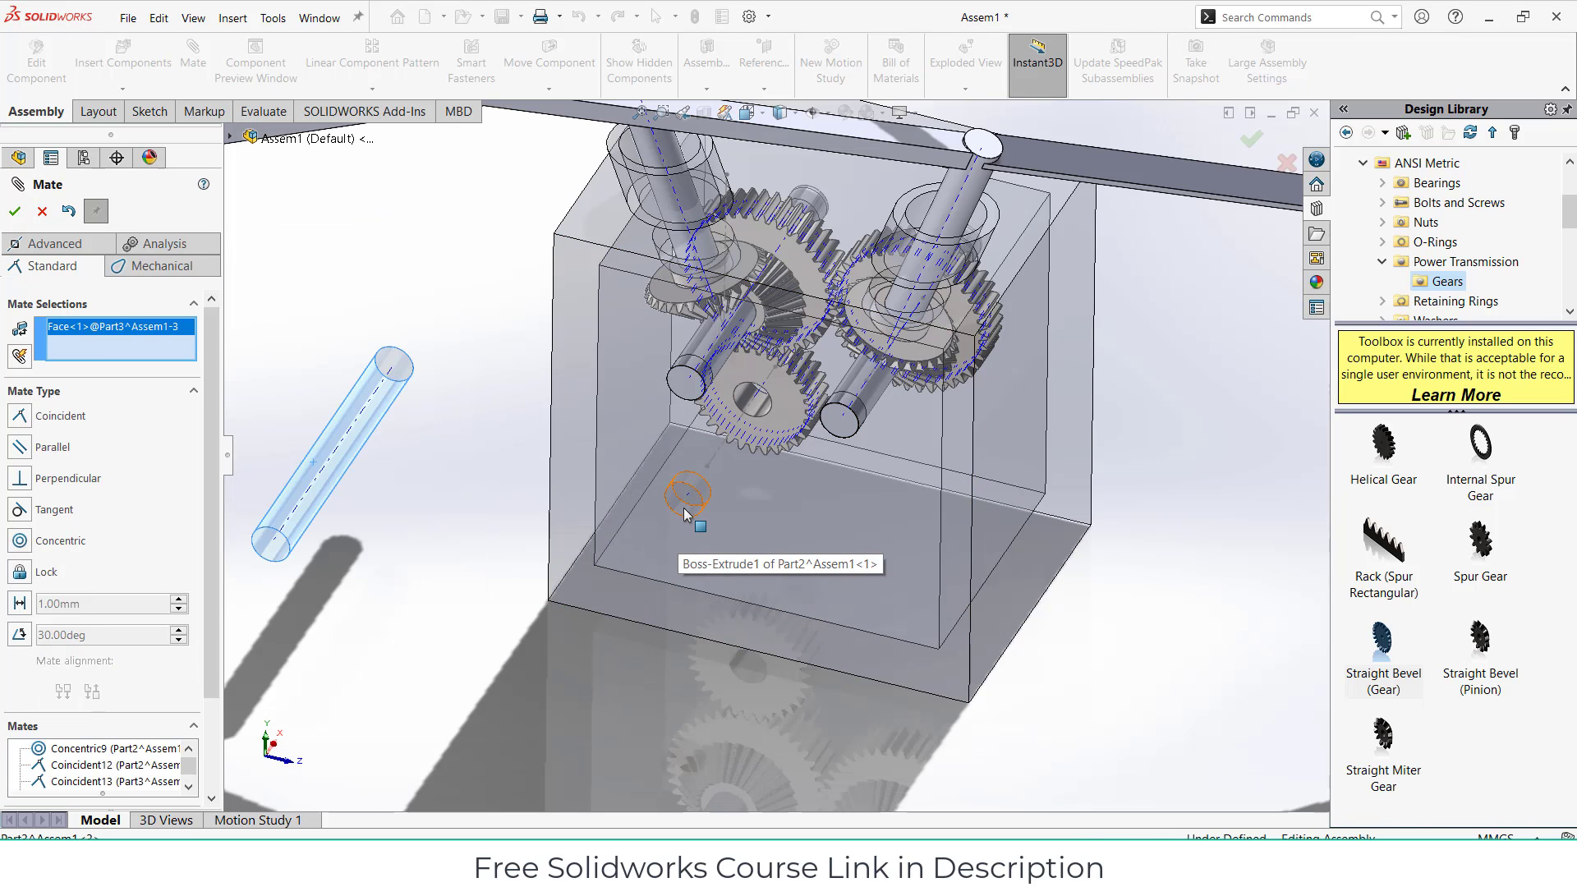
pyautogui.click(683, 507)
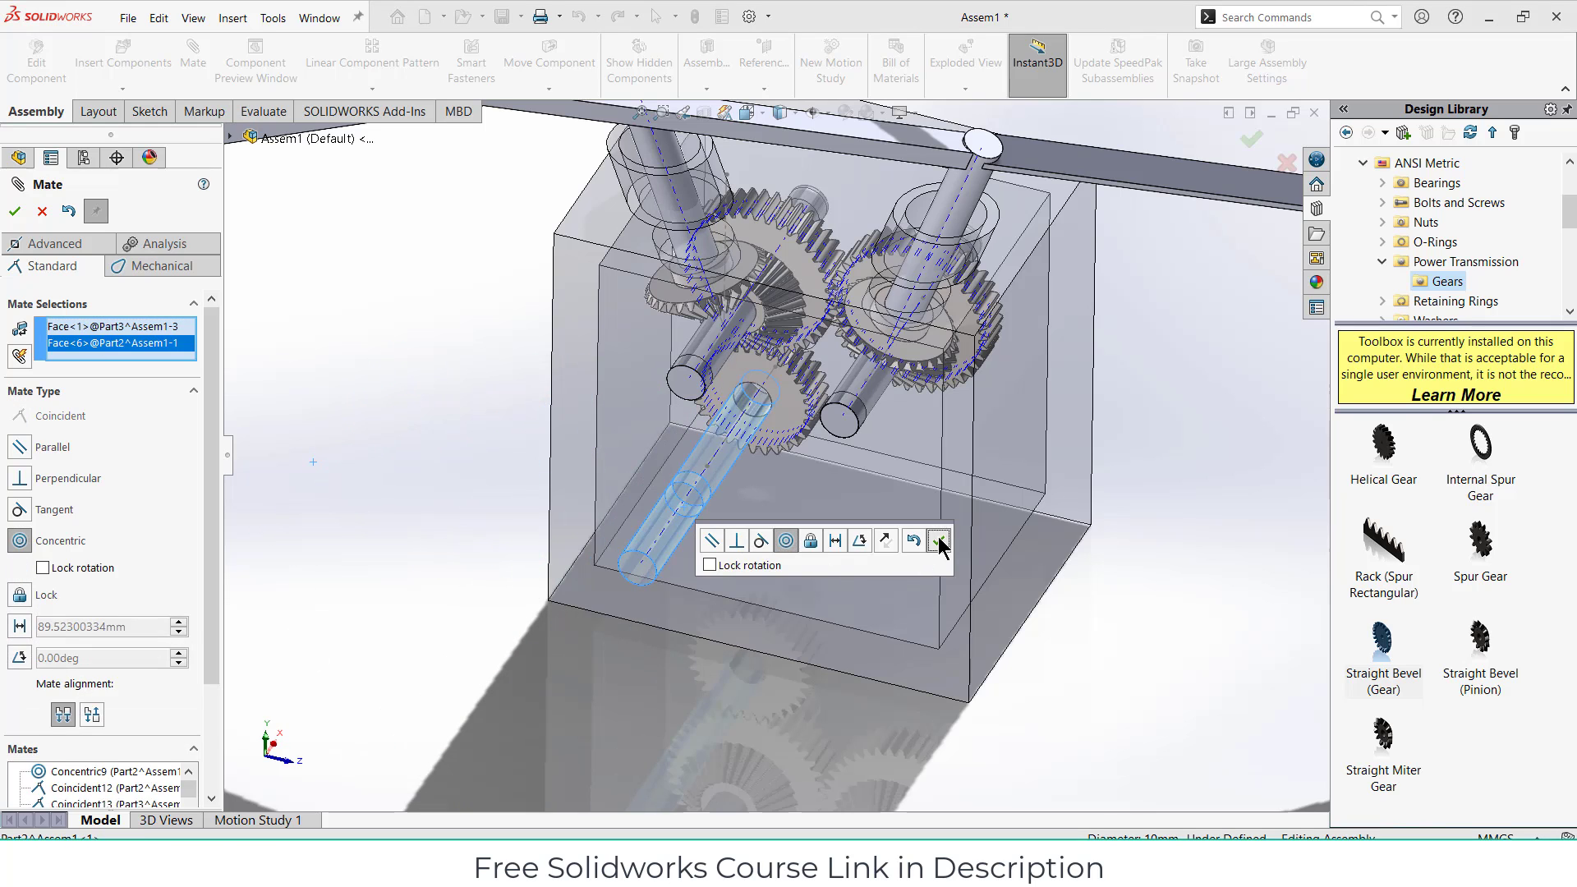
pyautogui.click(939, 541)
pyautogui.click(642, 577)
pyautogui.click(786, 565)
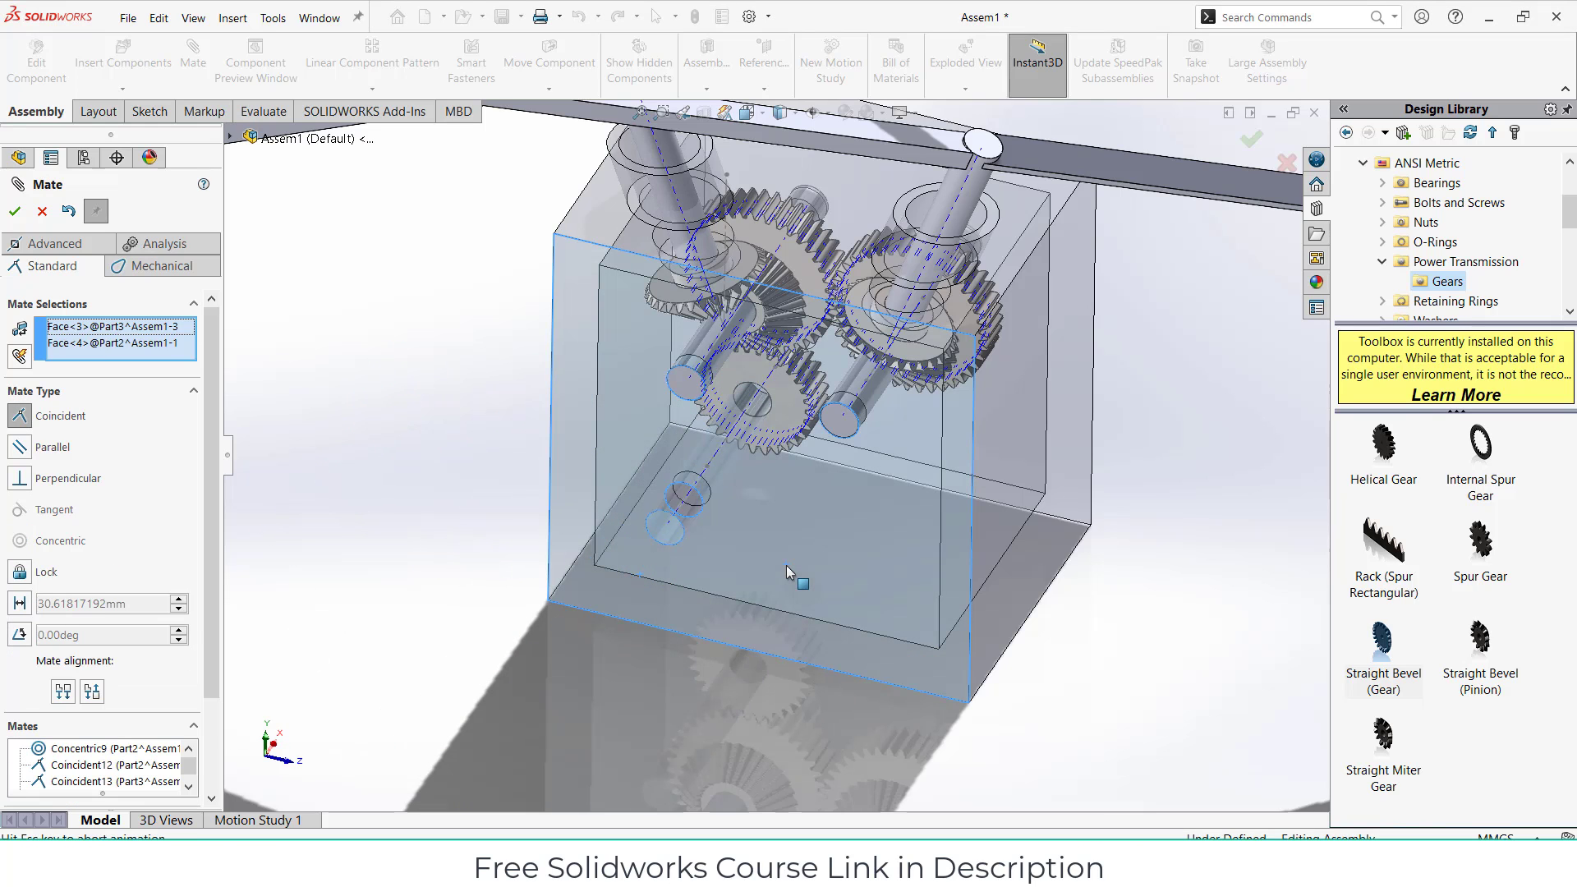
pyautogui.click(1015, 592)
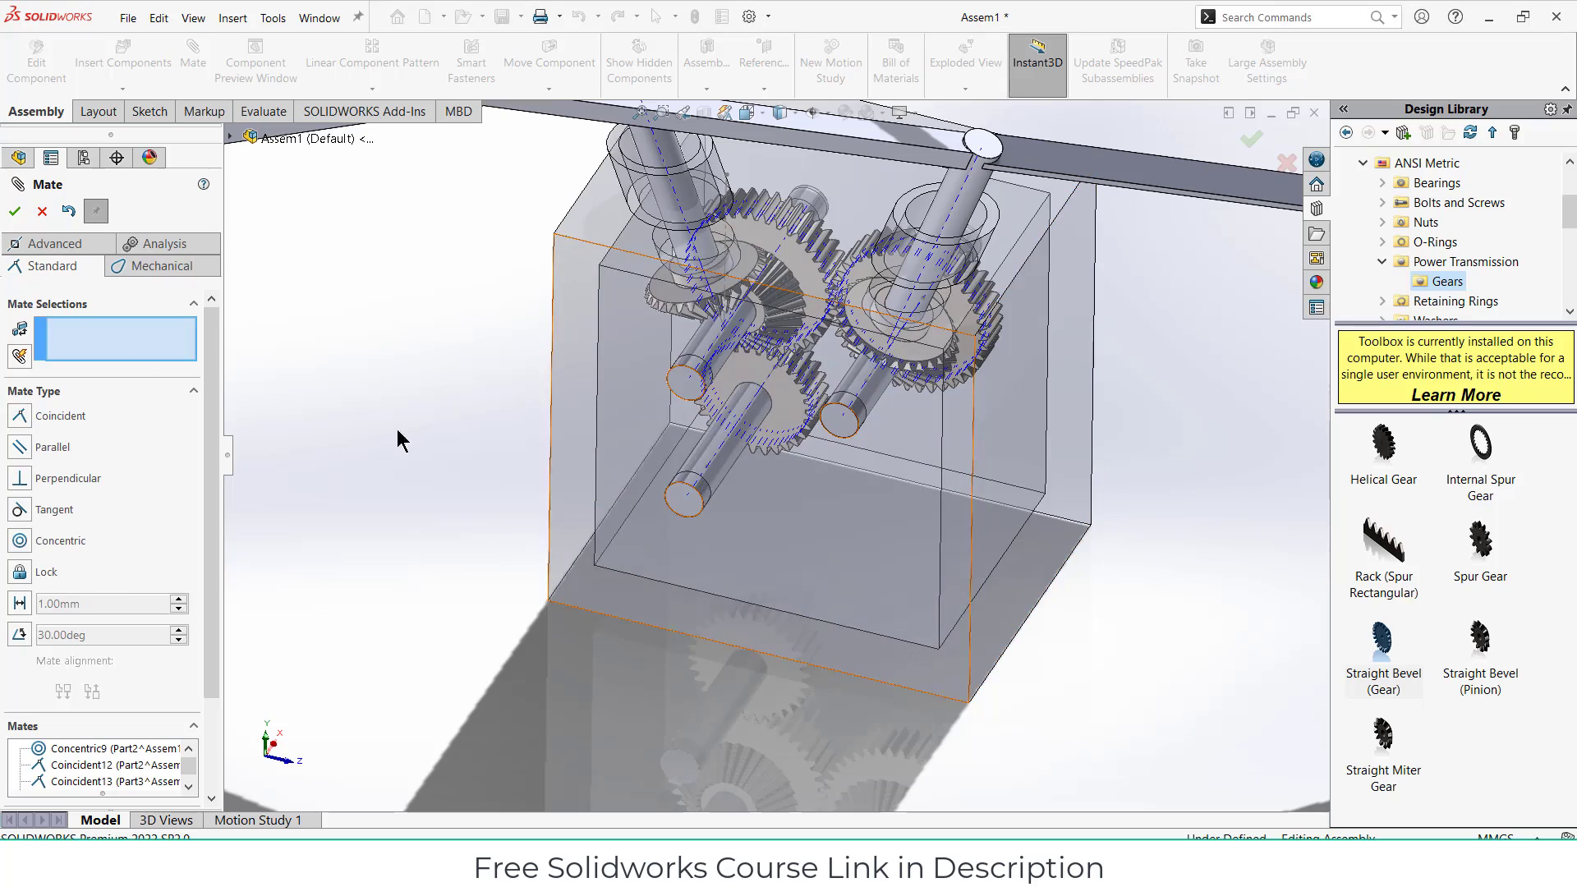
# Step: Finish mating and hide the lowest shaft to expose the lower spur gear's bore
pyautogui.click(43, 214)
pyautogui.moveTo(812, 449); pyautogui.dragTo(780, 480, button='middle')
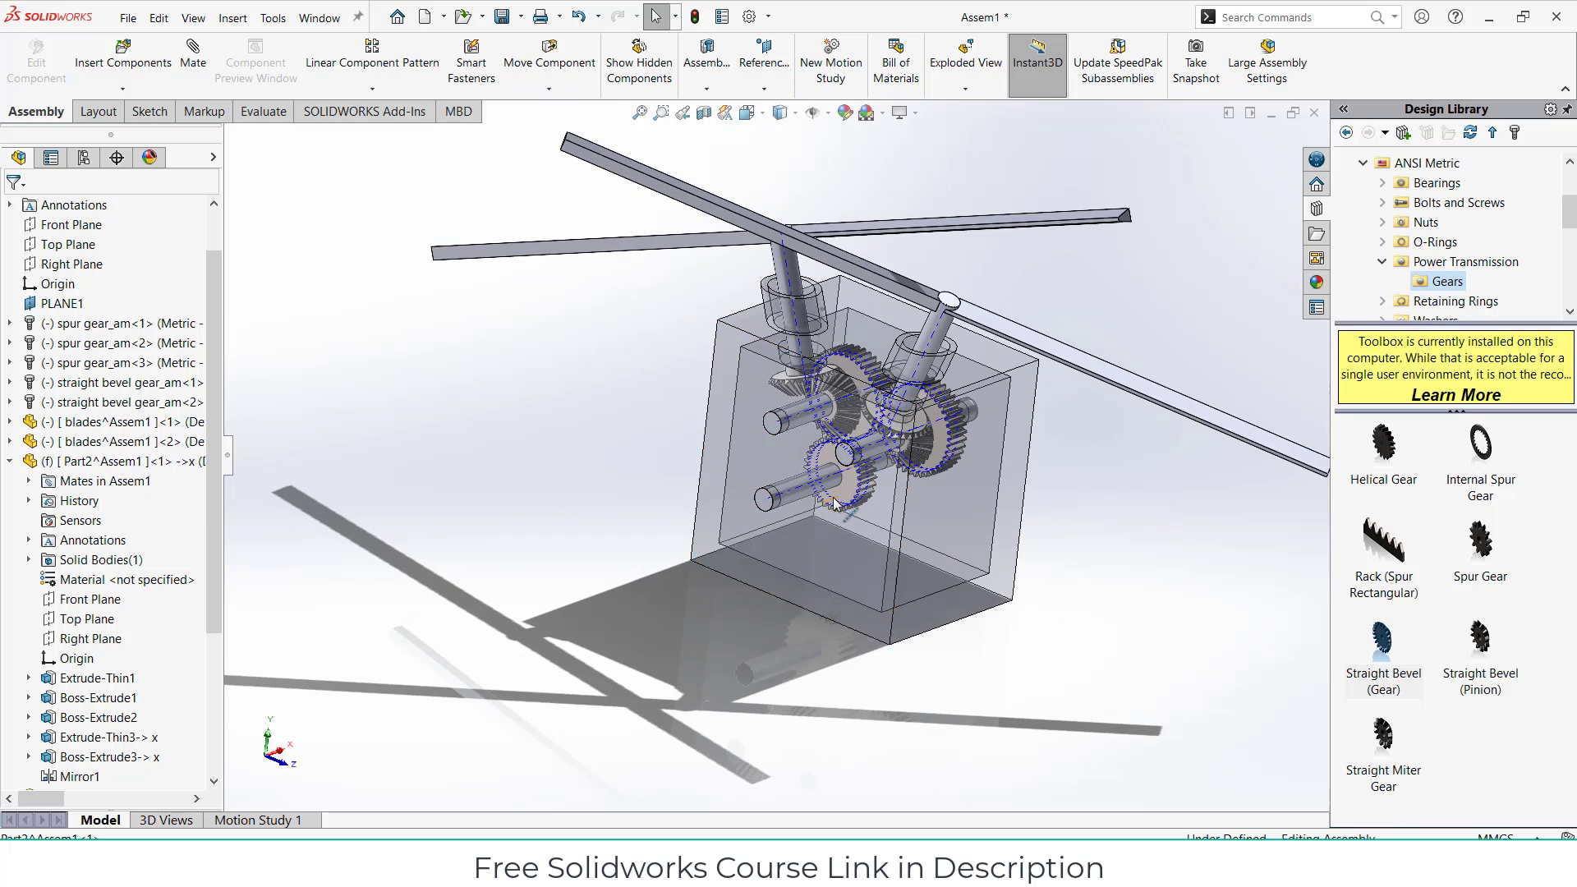
pyautogui.scroll(-4, 776, 485)
pyautogui.scroll(-2, 702, 502)
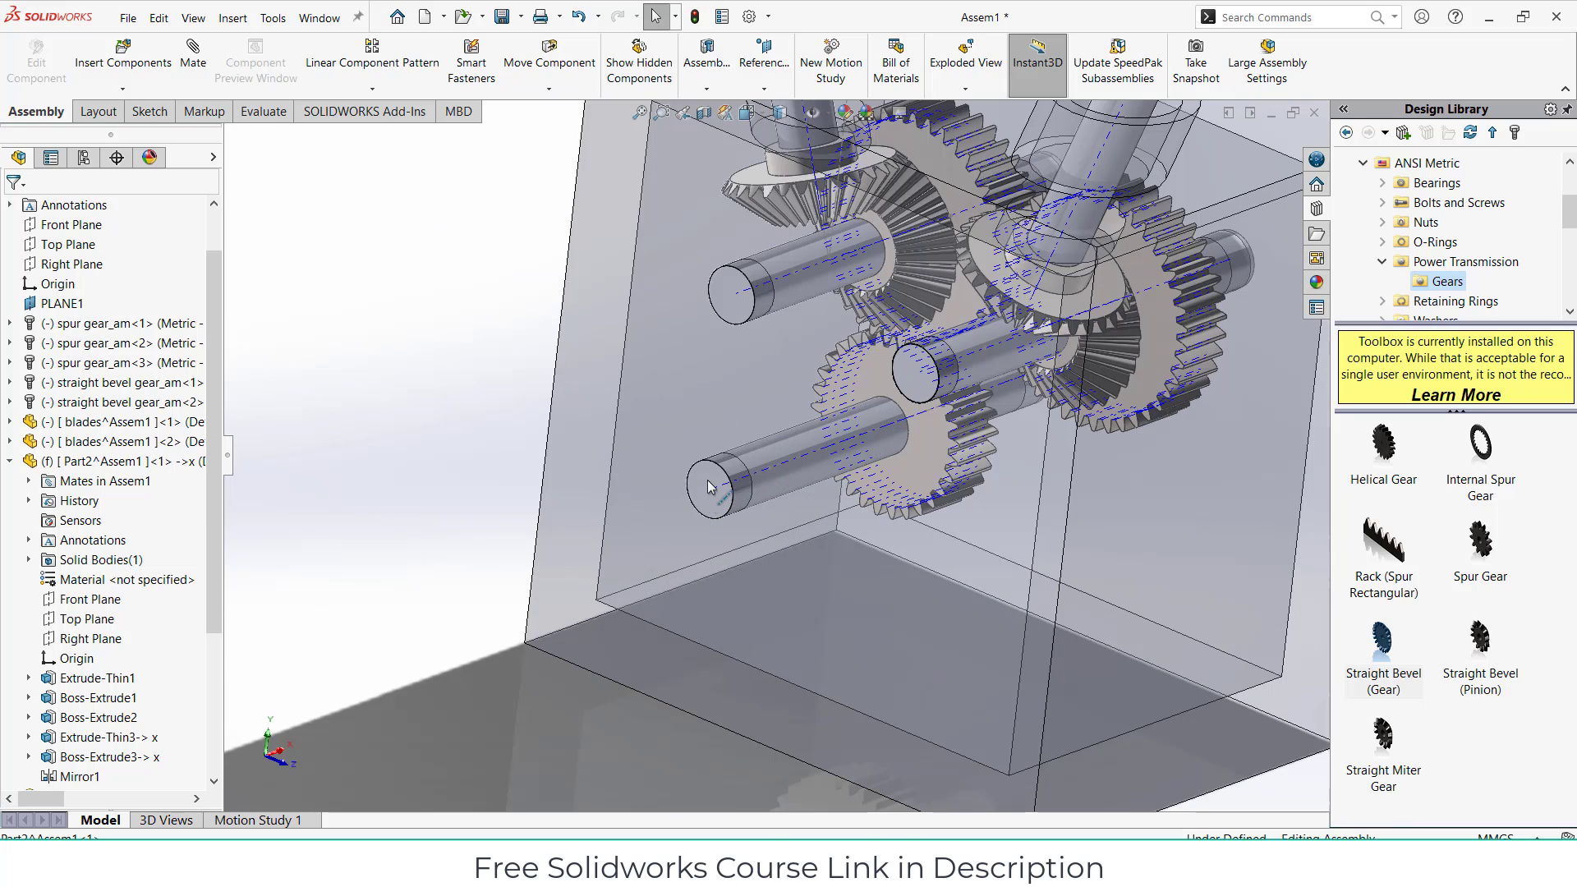
pyautogui.click(701, 491)
pyautogui.rightClick(702, 492)
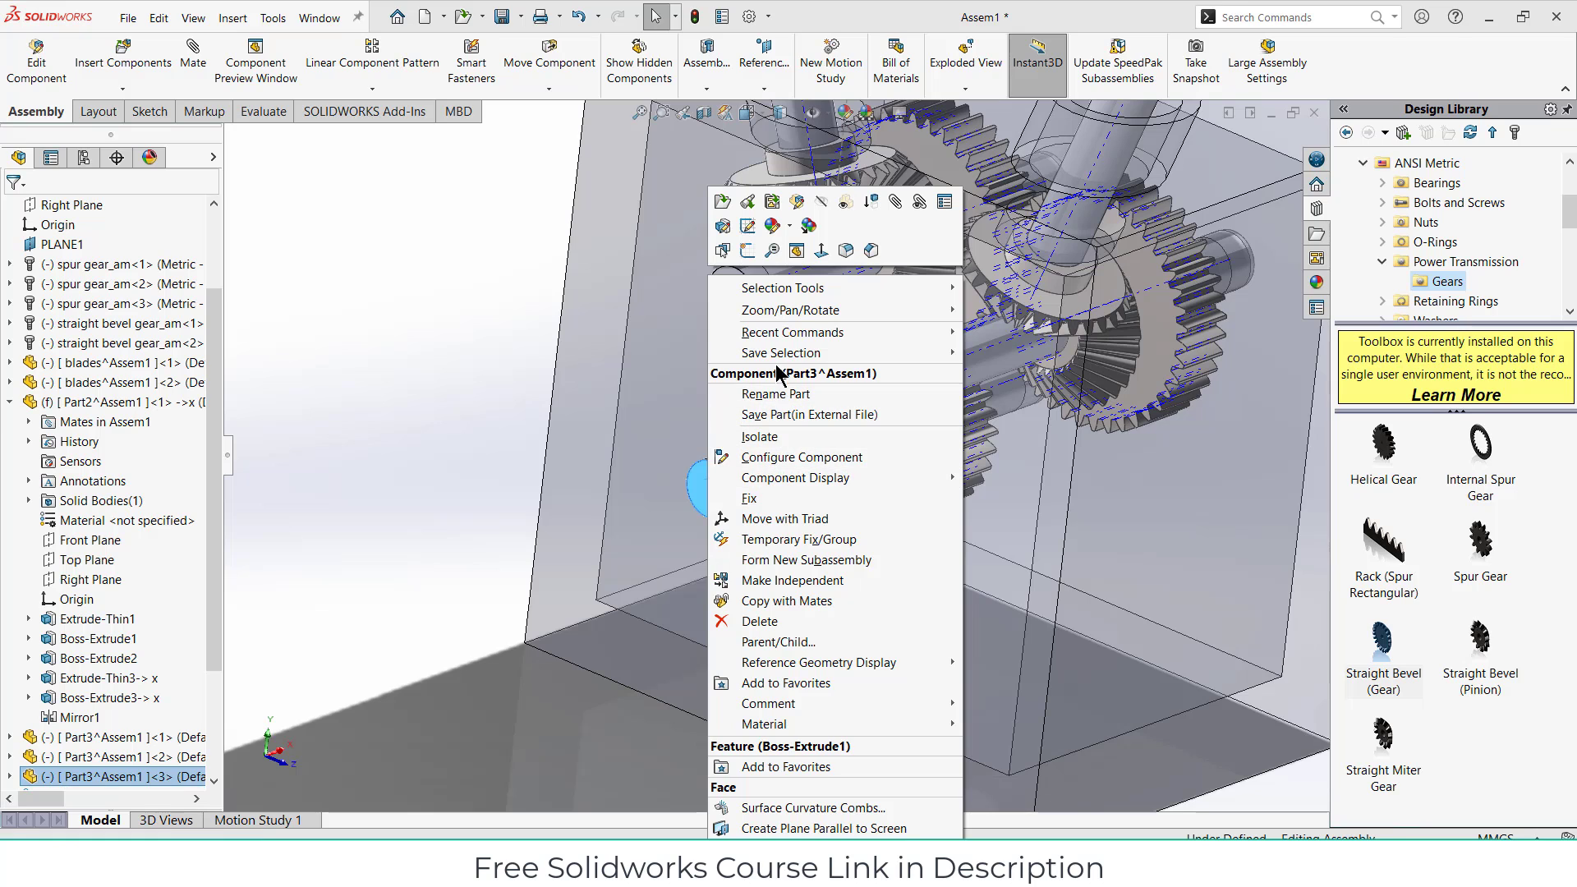
pyautogui.click(822, 203)
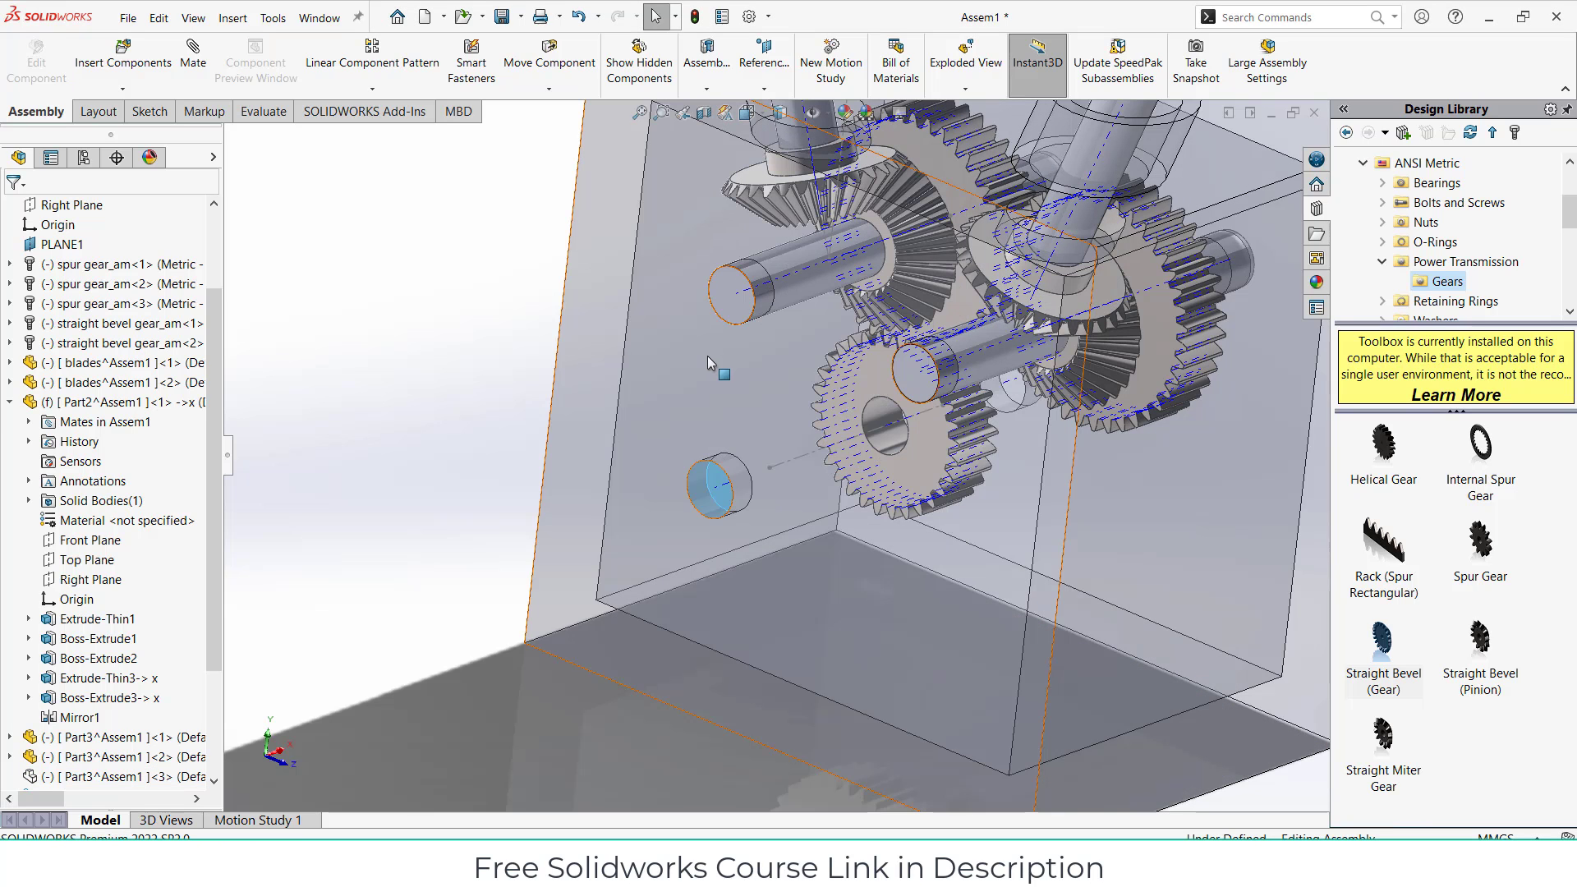
# Step: In Motion Study 1, add a constant-speed 100 RPM rotary motor on the lower spur gear's bore and adjust the study's frames per second
pyautogui.click(284, 819)
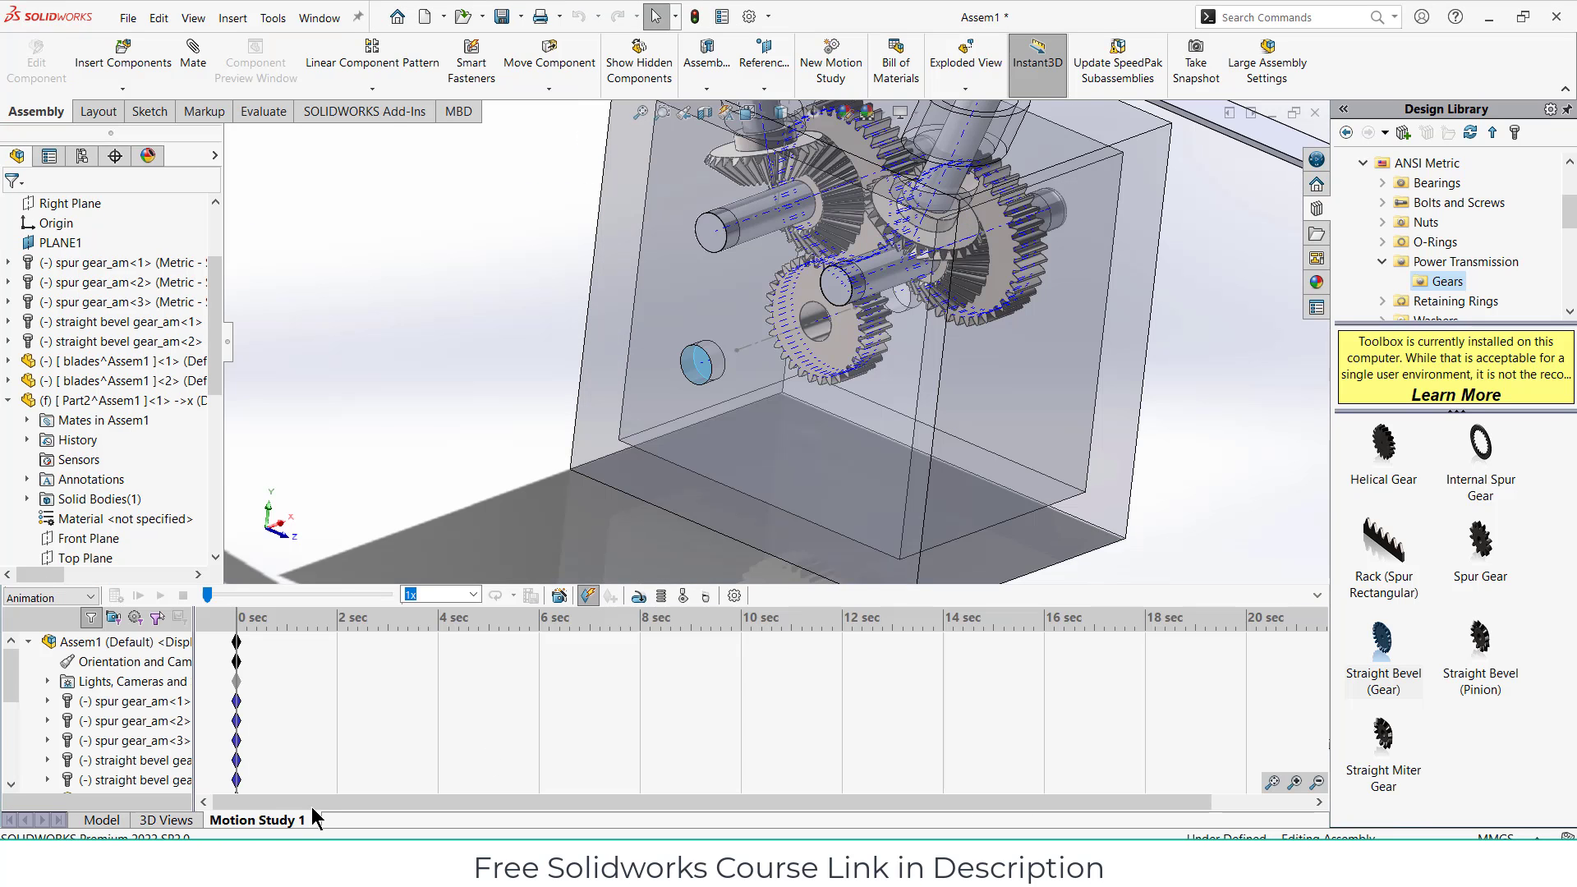
pyautogui.click(639, 598)
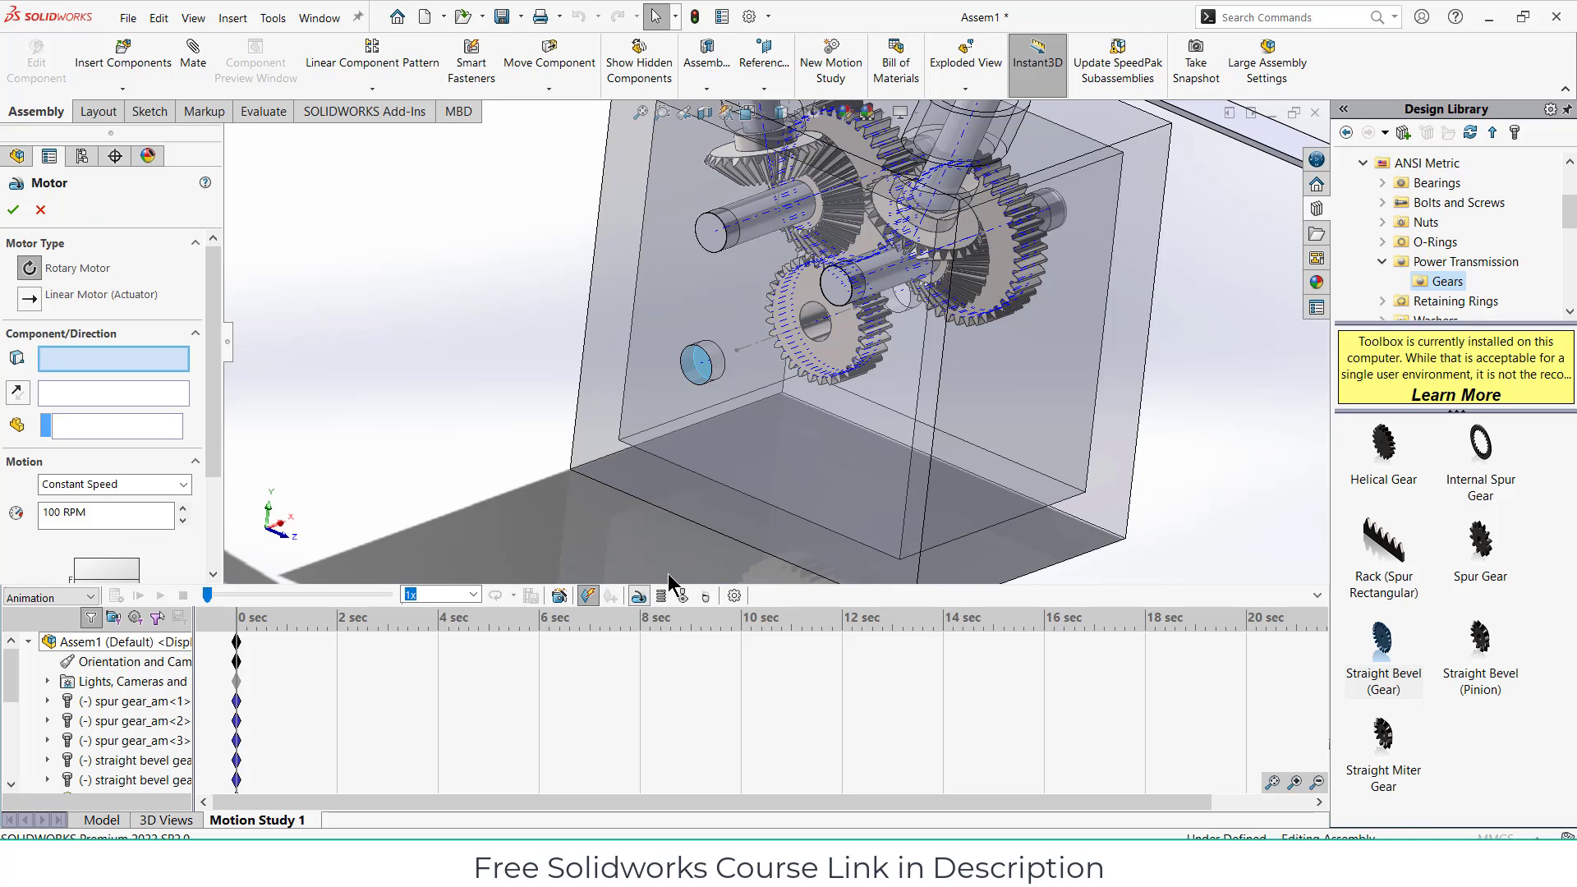
pyautogui.click(816, 321)
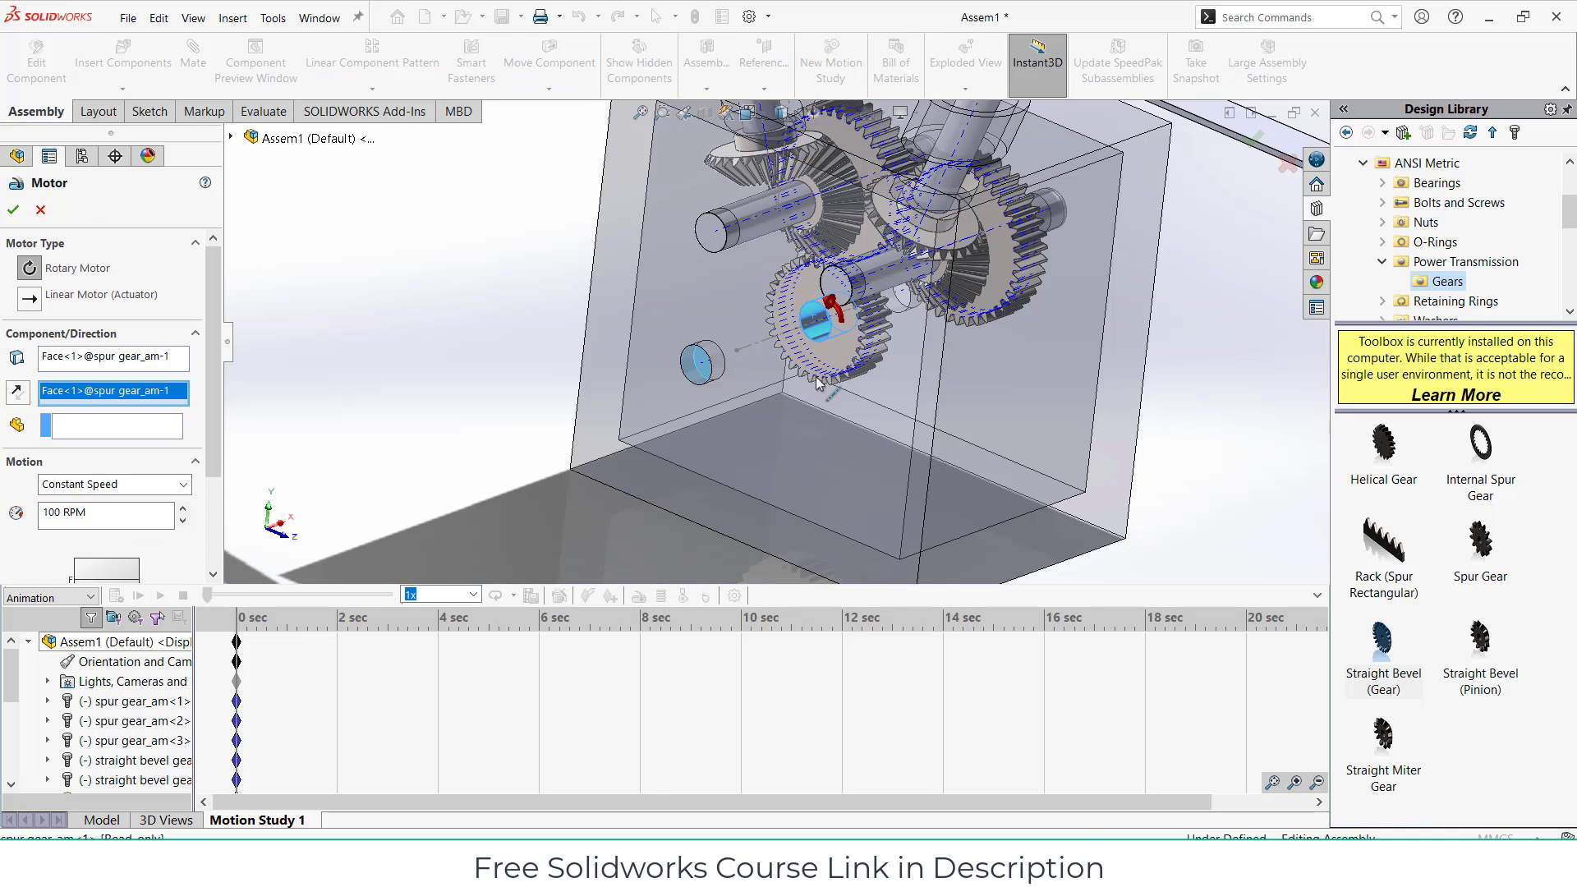
pyautogui.moveTo(820, 384); pyautogui.dragTo(846, 349, button='middle')
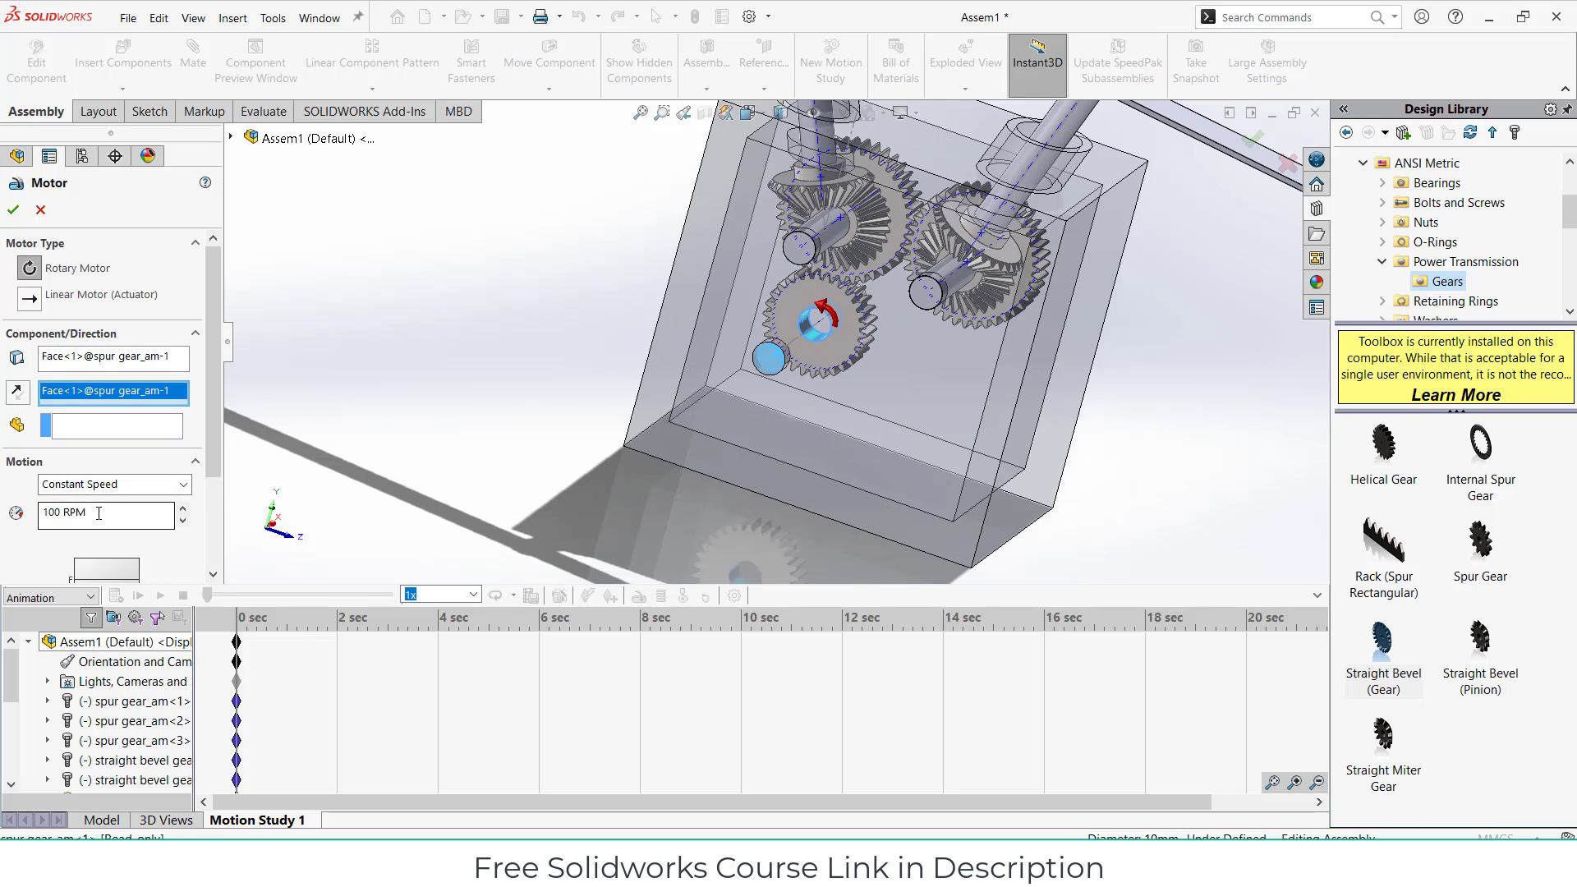
pyautogui.click(13, 211)
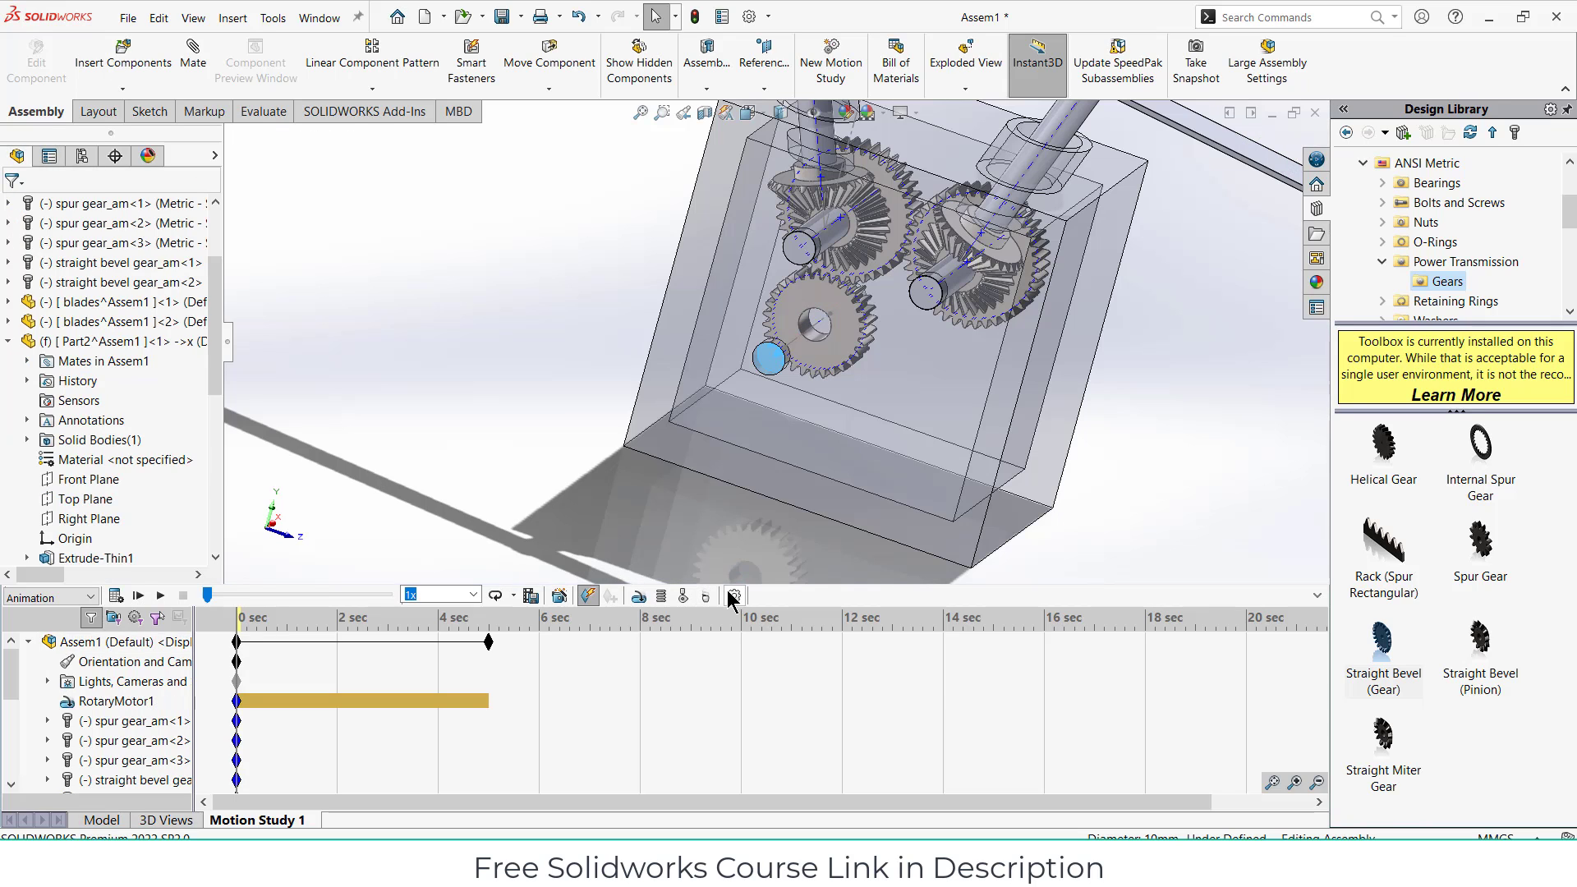
pyautogui.click(734, 596)
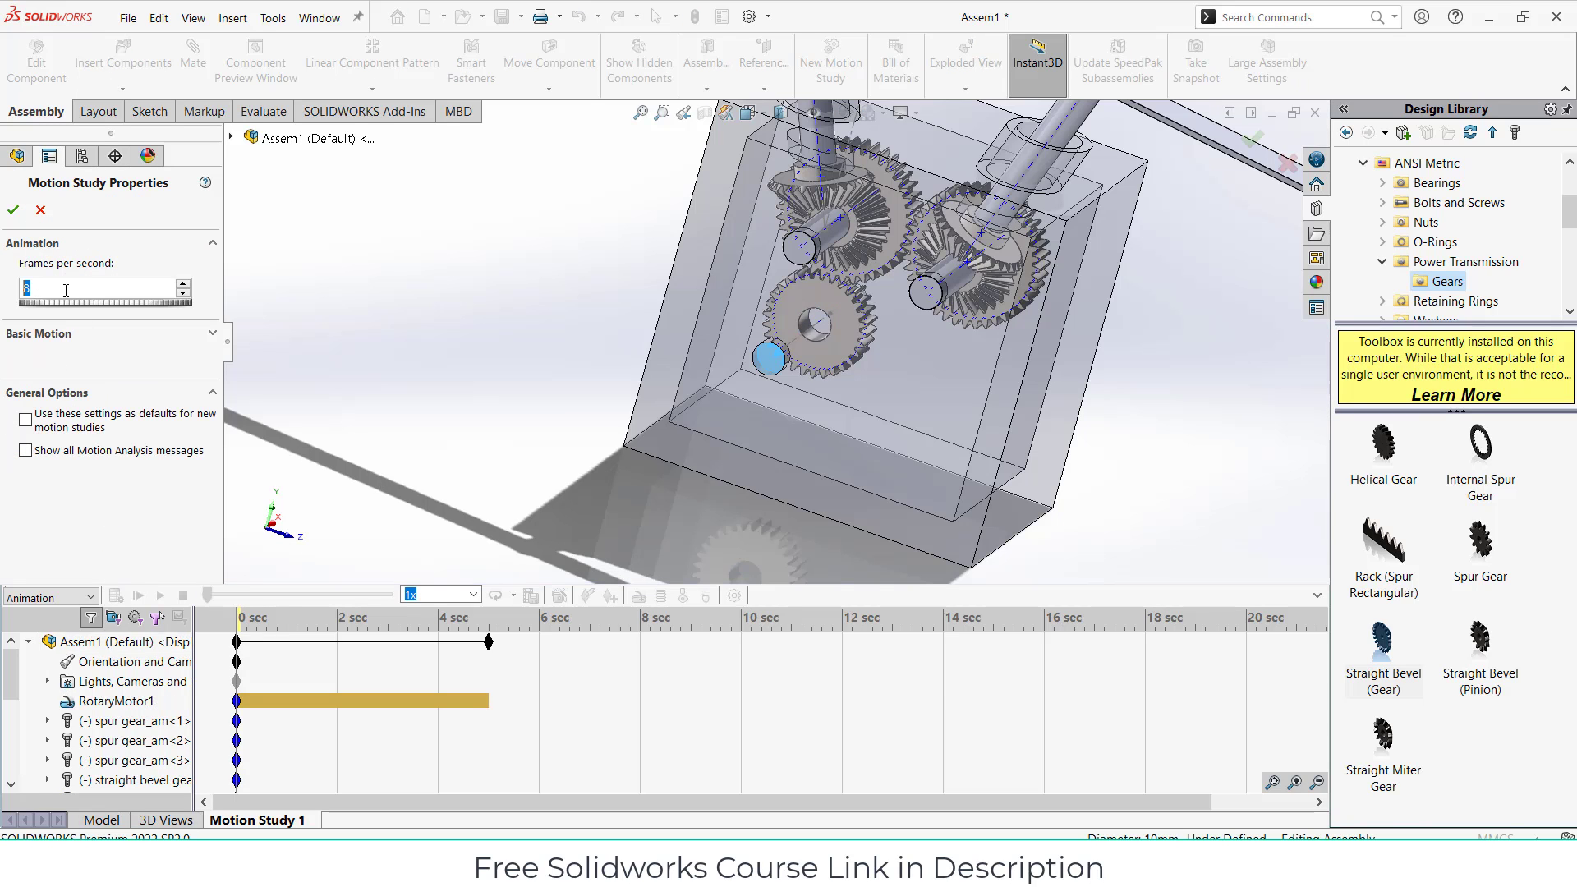
pyautogui.click(10, 214)
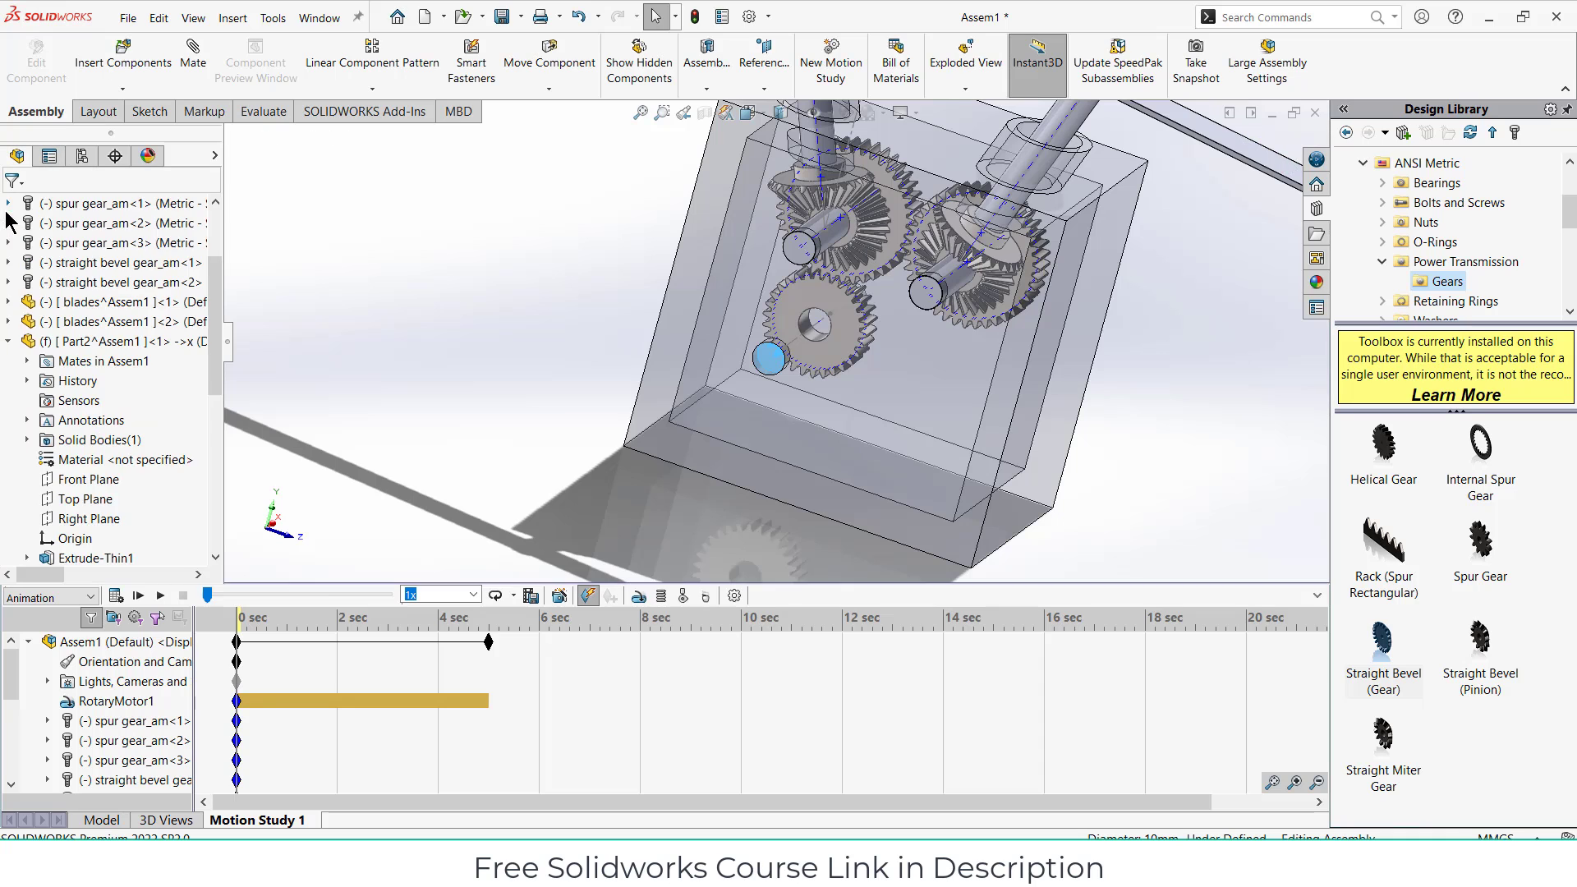
# Step: Show the hidden shaft of the lower spur gear again
pyautogui.scroll(-7, 139, 434)
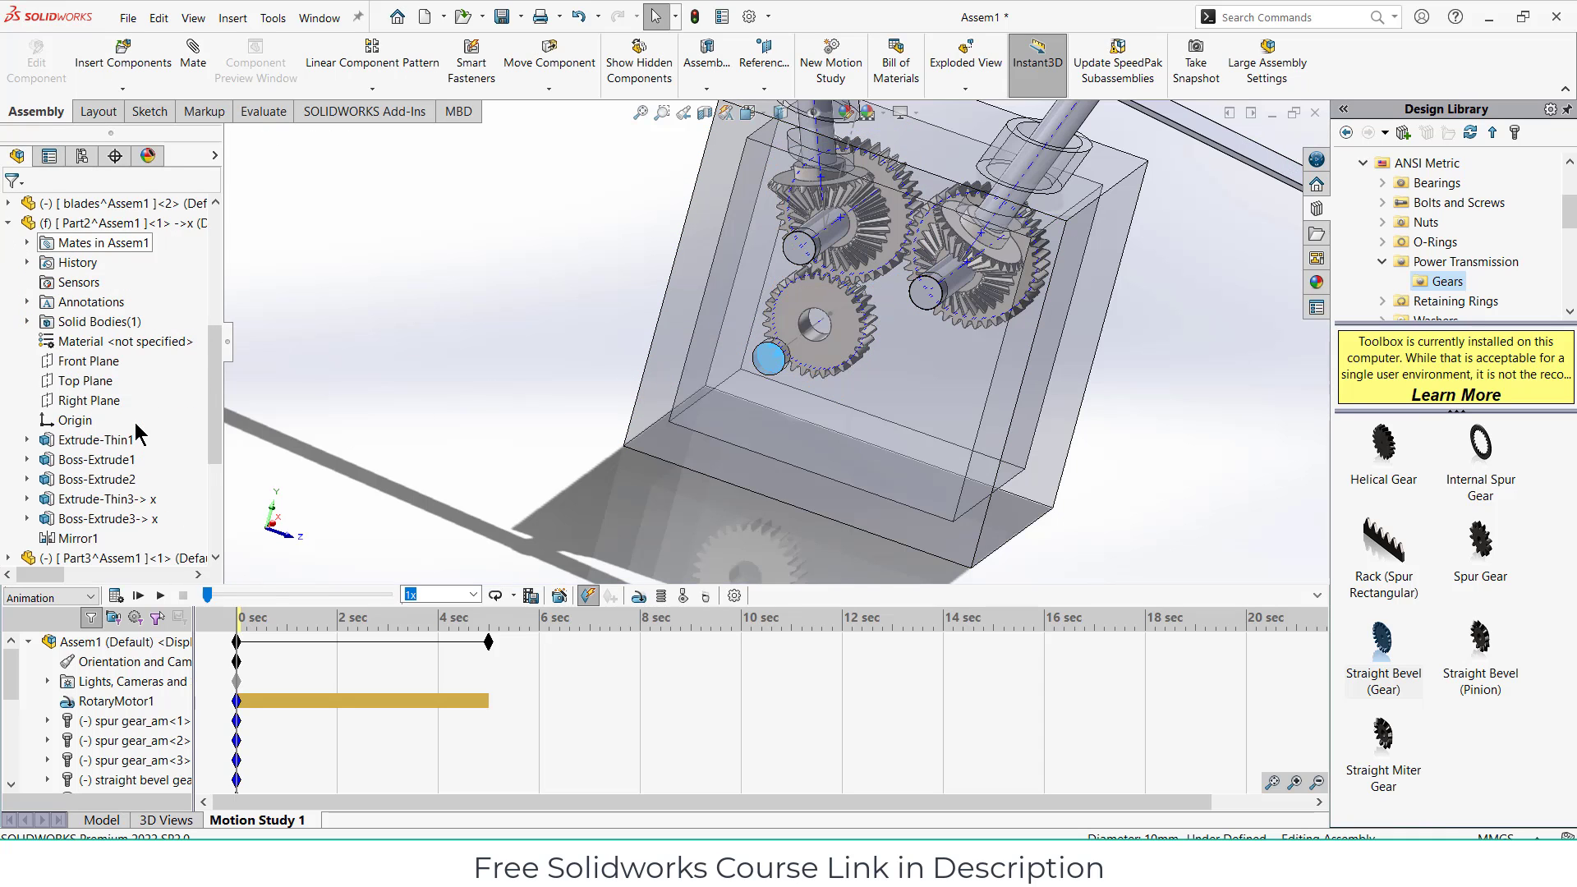
pyautogui.rightClick(123, 382)
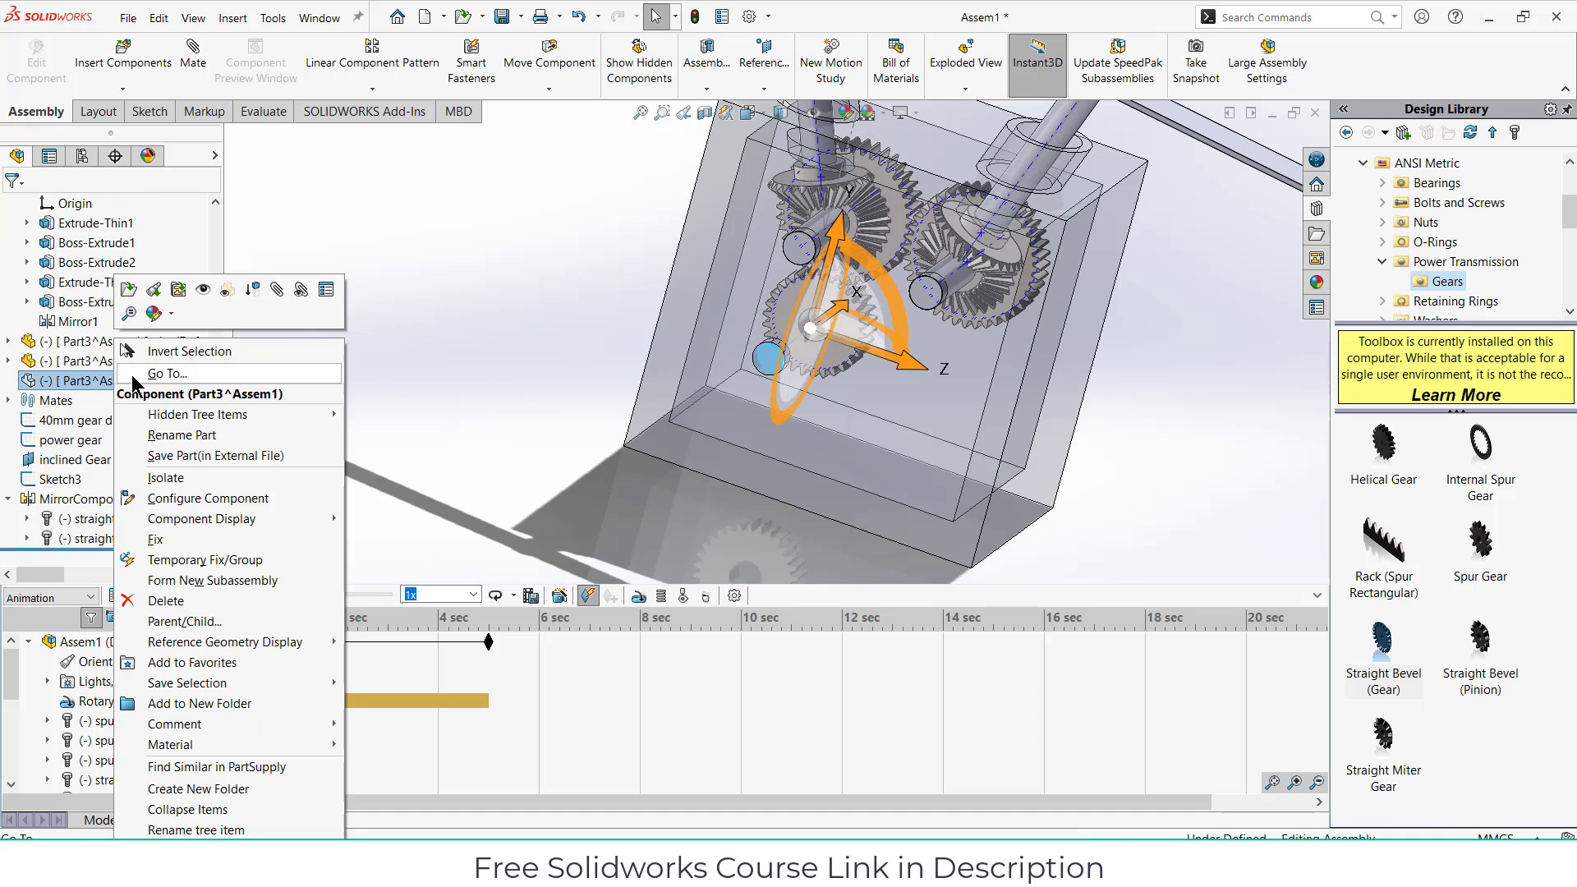
pyautogui.click(202, 291)
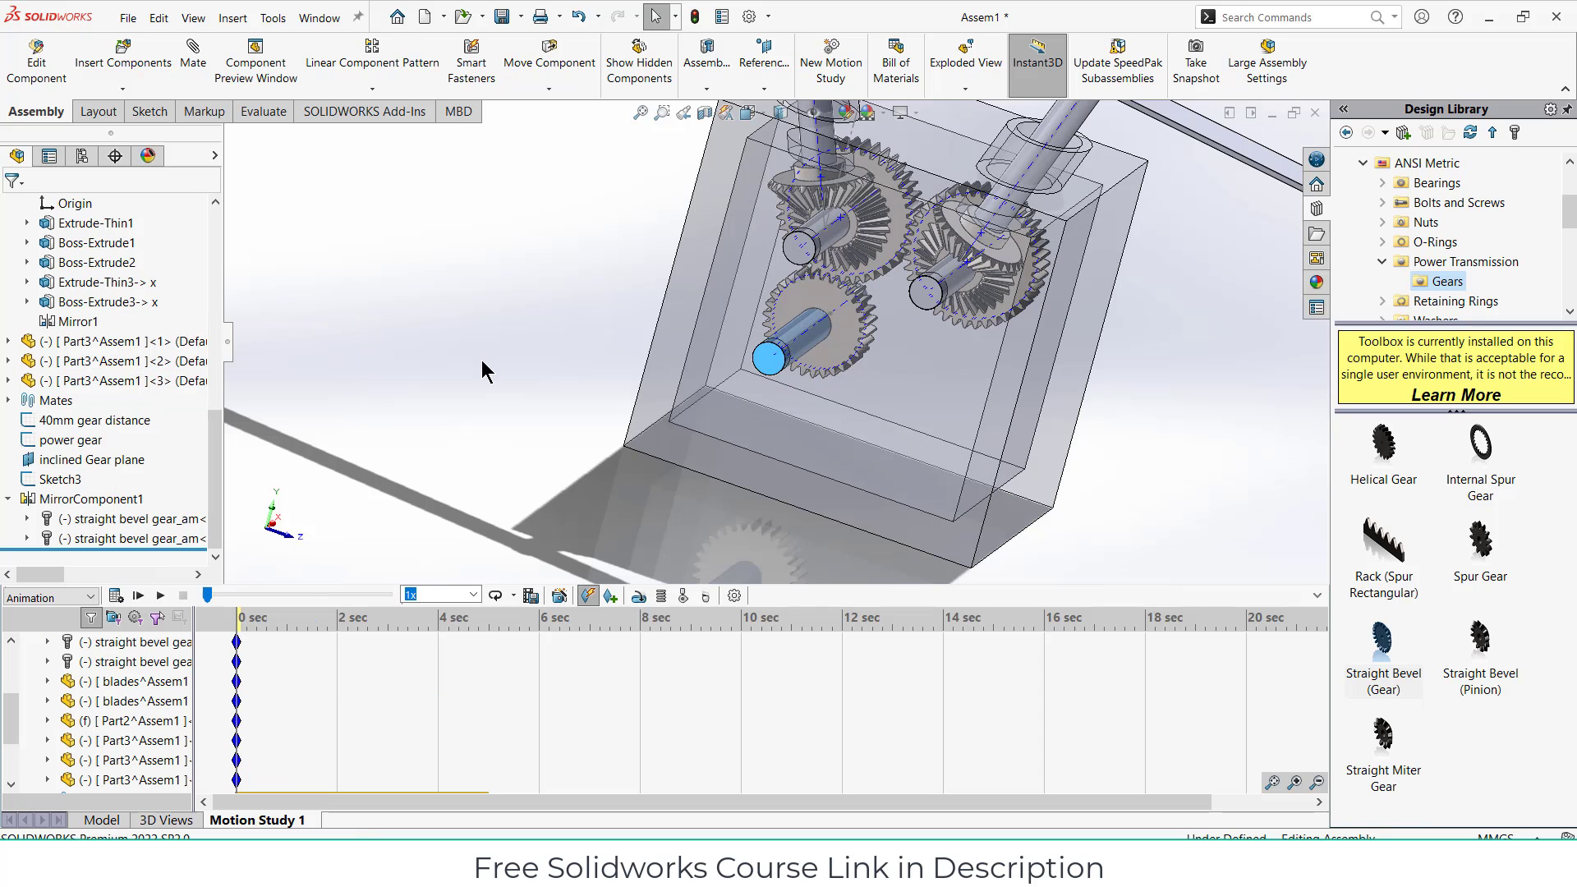
# Step: Collapse the motion timeline and hide the temporary axes and sketches in the assembly view
pyautogui.click(1317, 597)
pyautogui.moveTo(920, 448); pyautogui.dragTo(952, 407, button='middle')
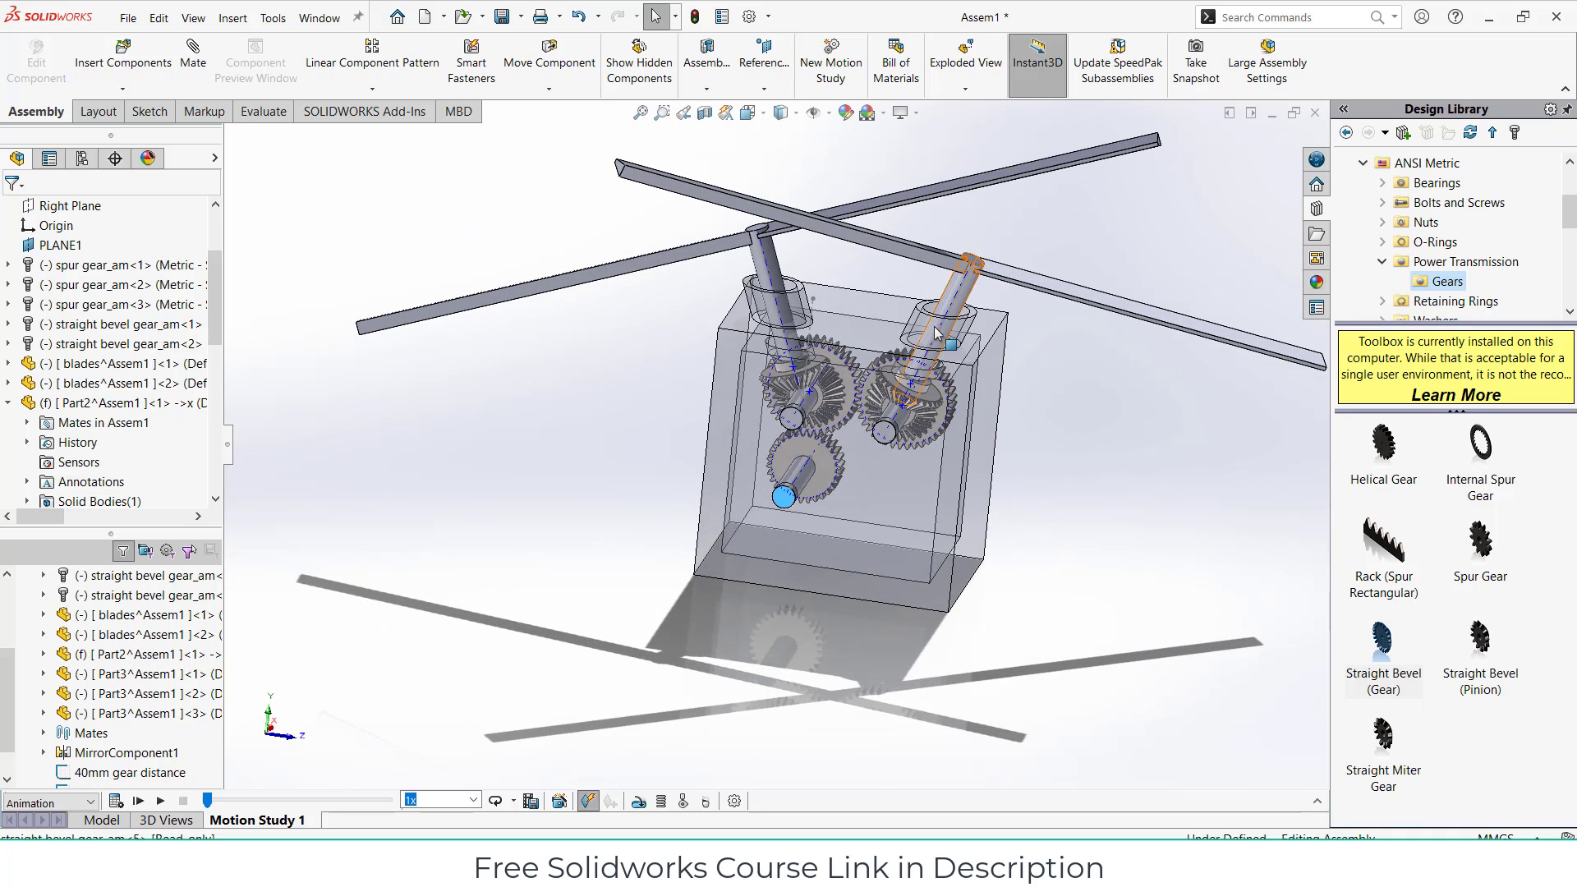
pyautogui.moveTo(934, 327); pyautogui.dragTo(921, 263, button='middle')
pyautogui.click(830, 112)
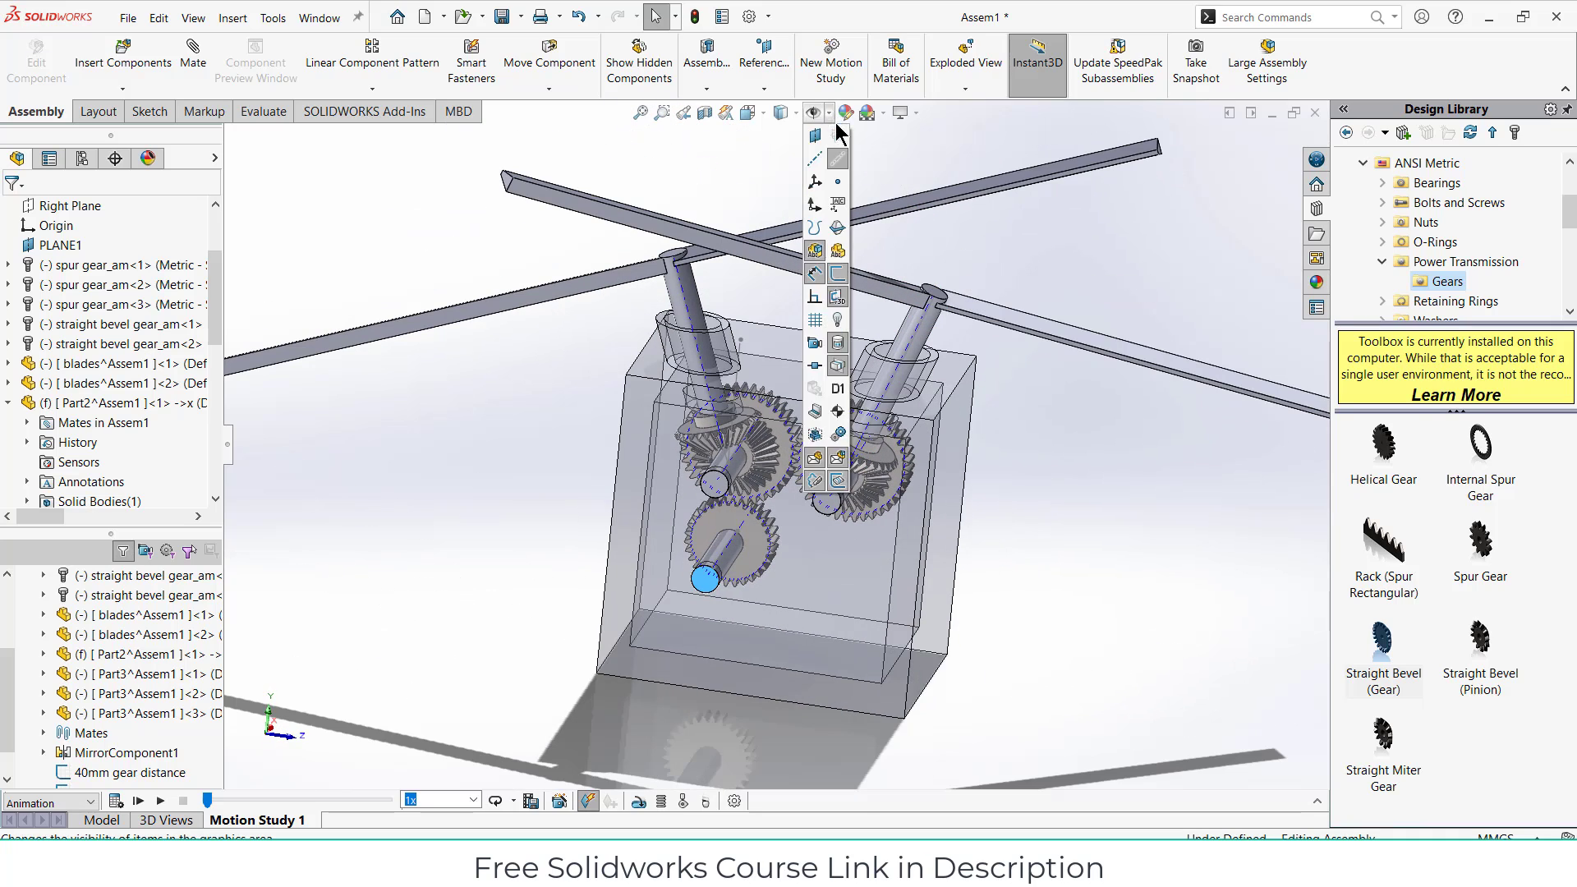
pyautogui.click(836, 125)
pyautogui.click(829, 115)
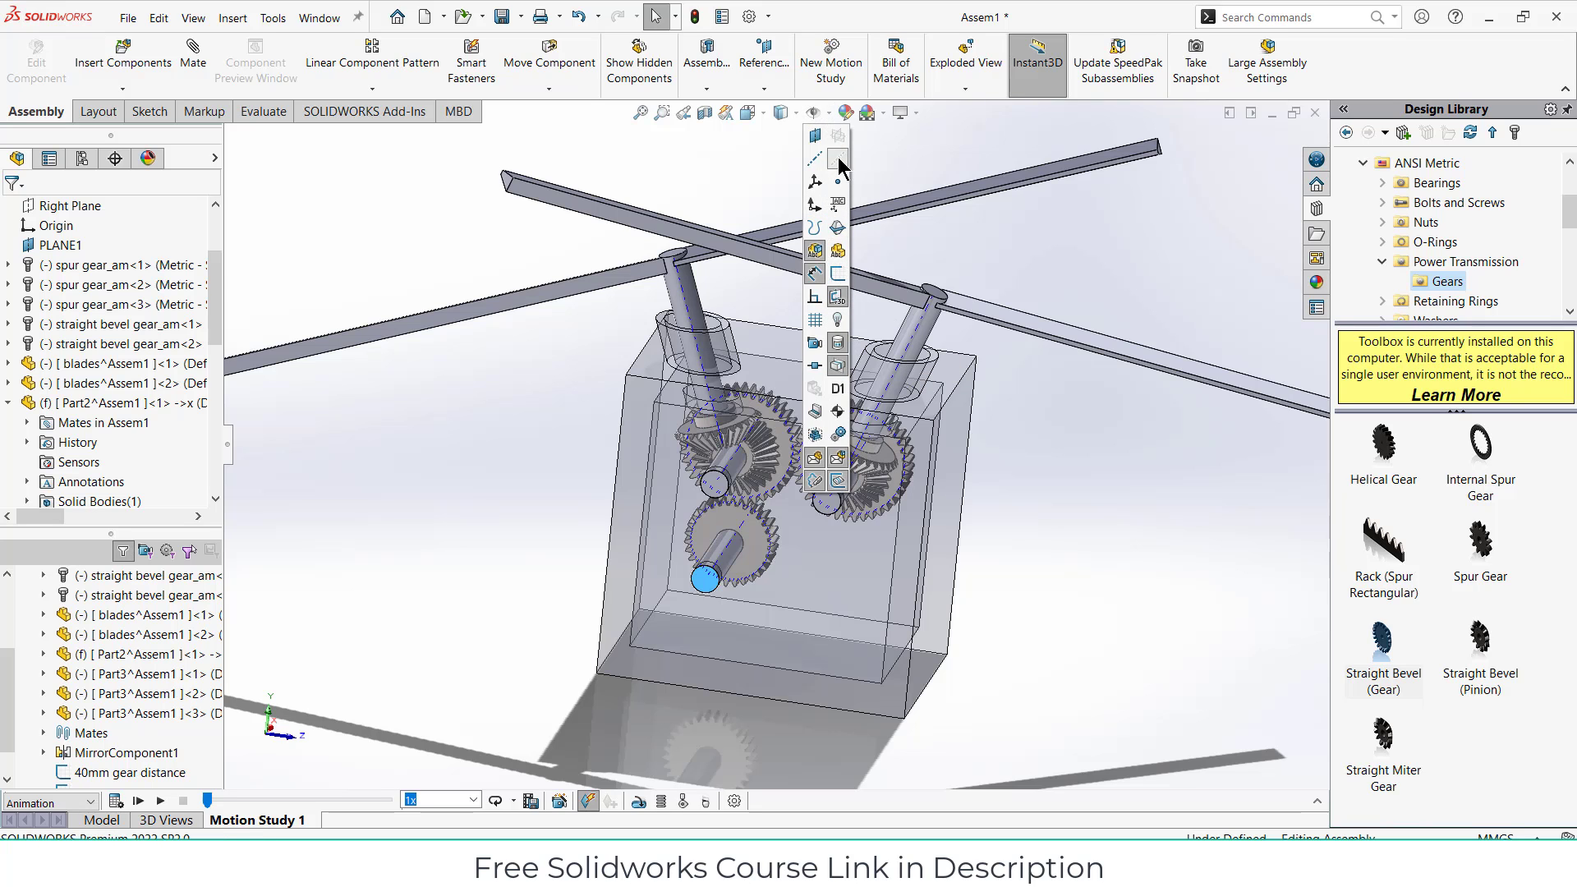
pyautogui.moveTo(1060, 485); pyautogui.dragTo(1064, 448, button='middle')
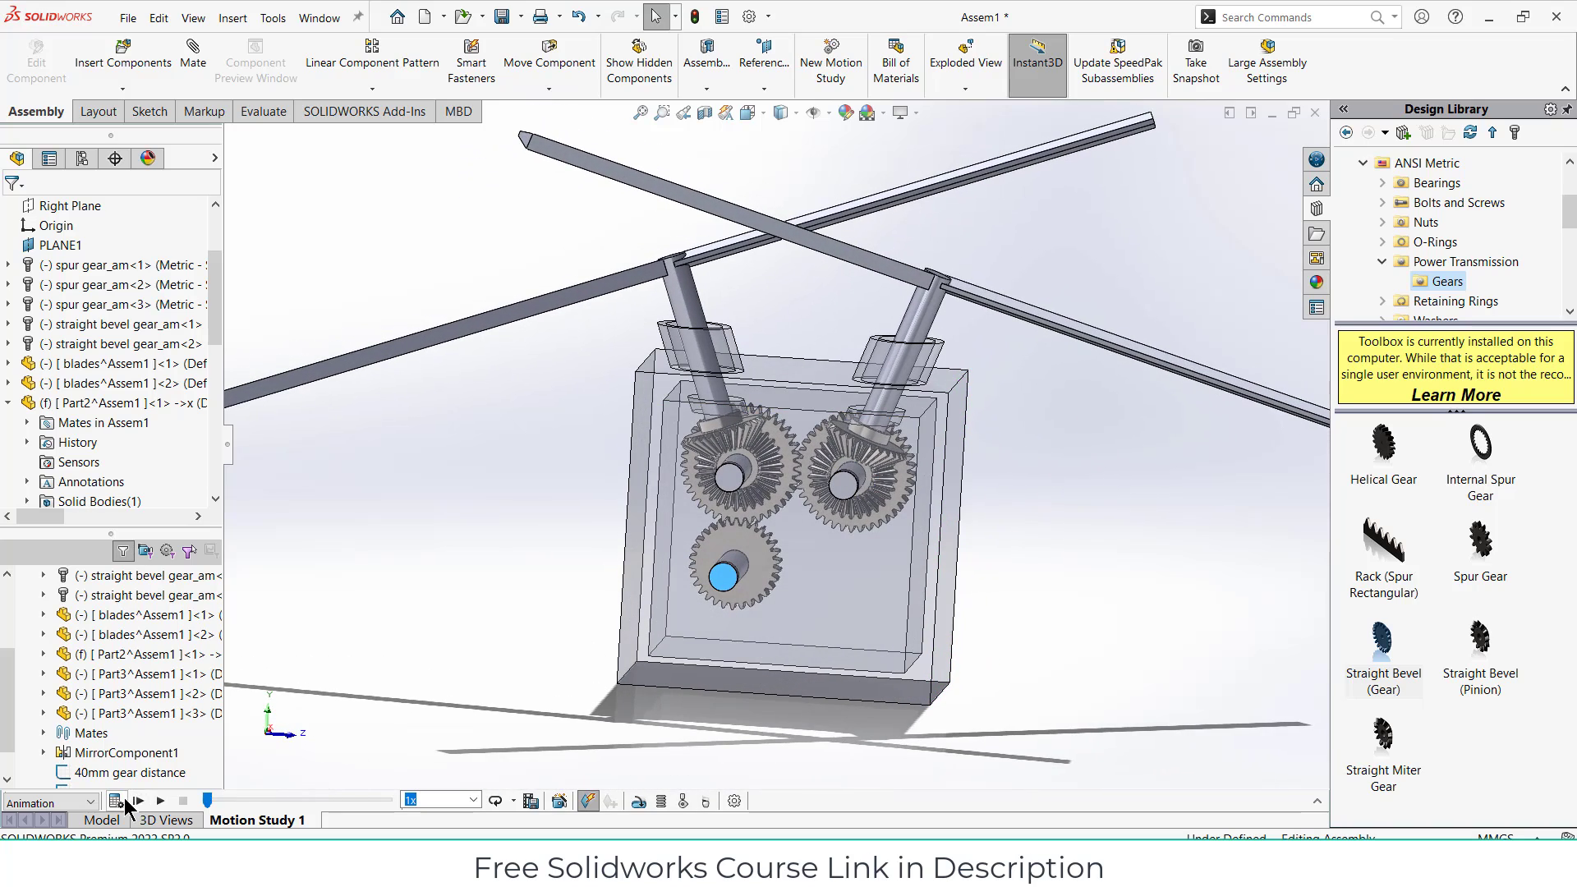
# Step: Calculate the motion study to watch the gear train turn, and stop the playback
pyautogui.click(115, 801)
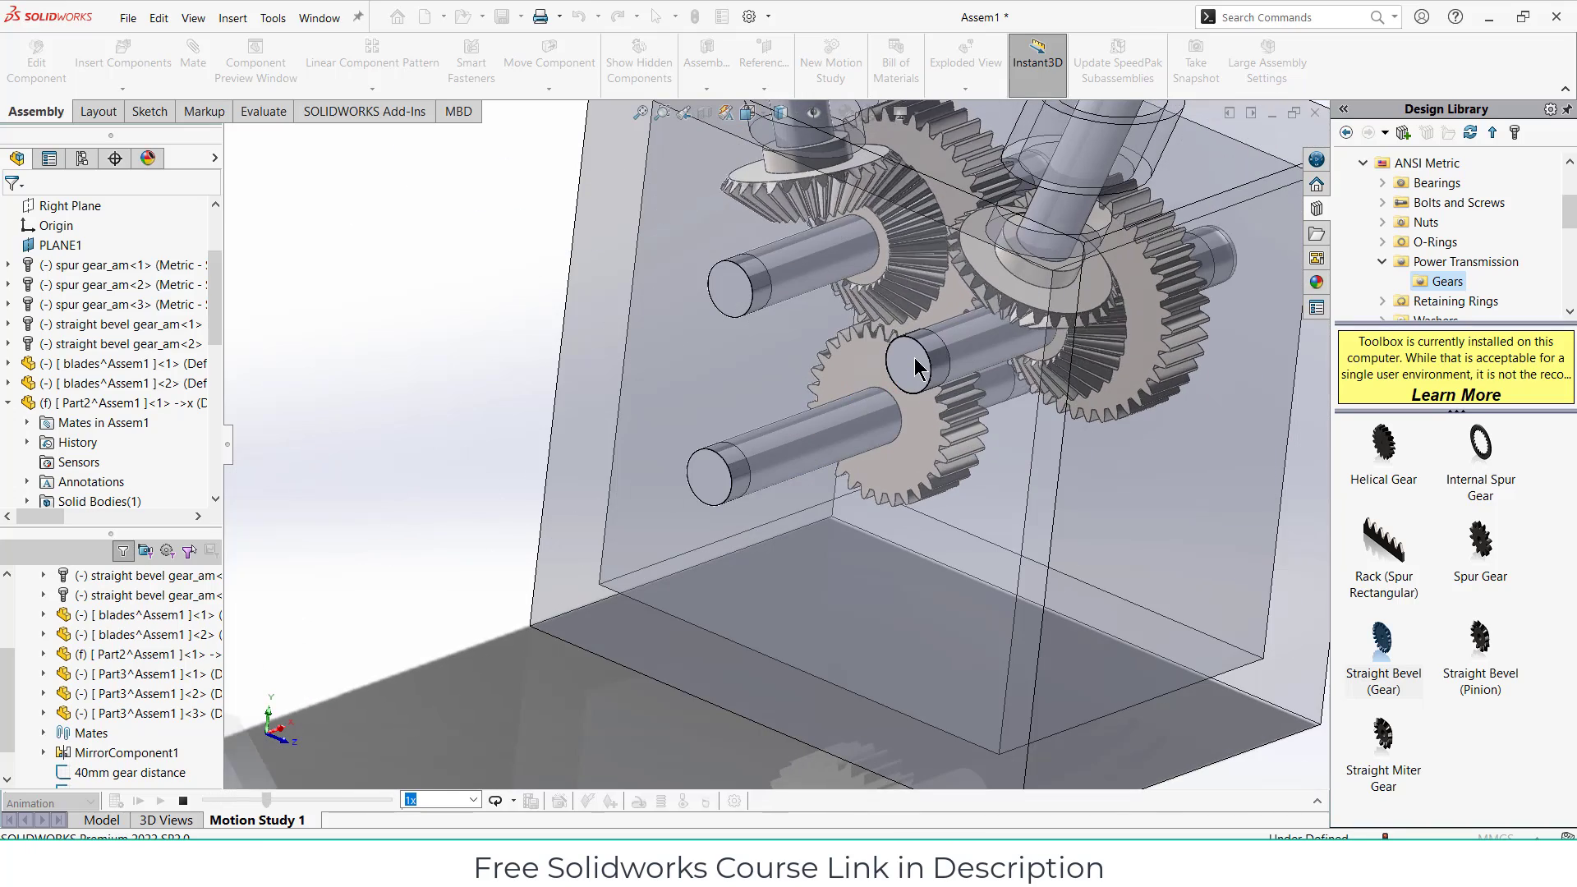
pyautogui.click(184, 801)
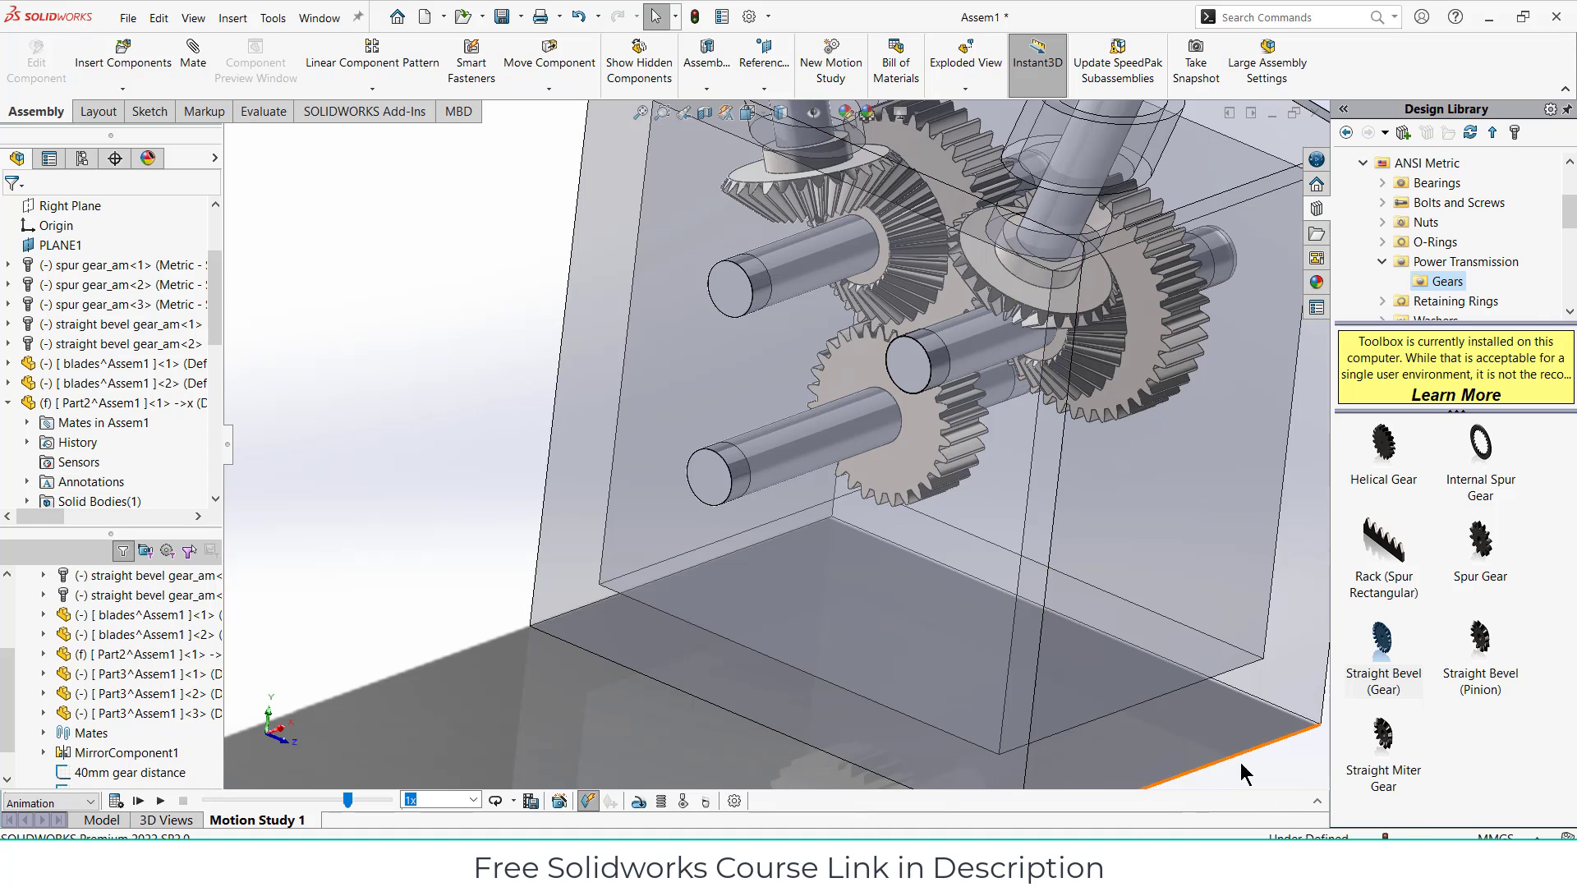
# Step: Expand the motion timeline and set the rotary motor's constant speed to 10 RPM
pyautogui.click(1317, 801)
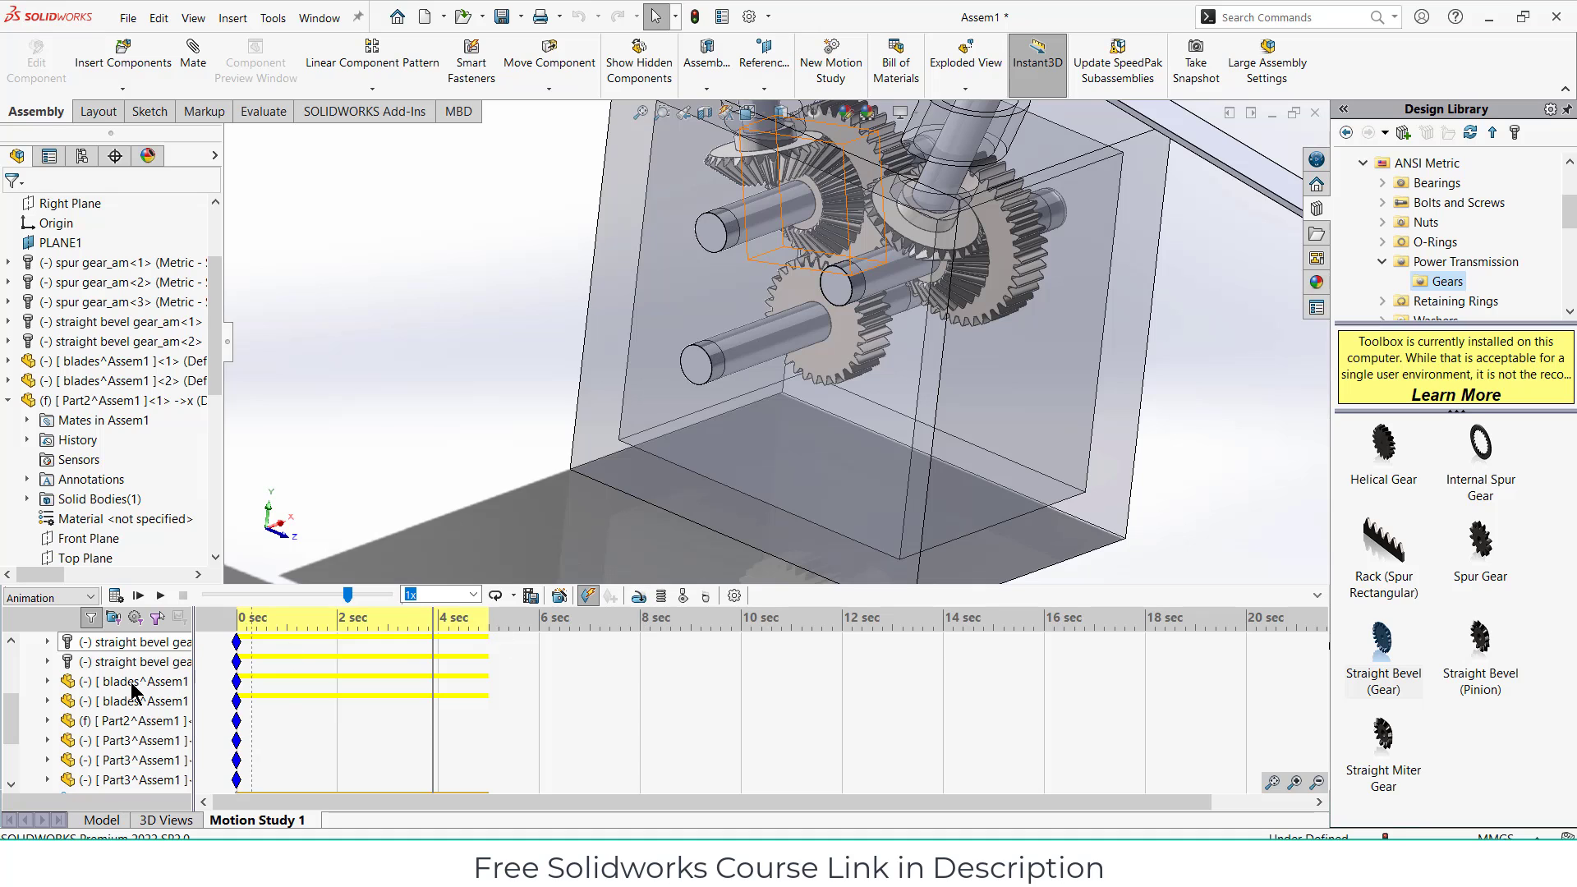
pyautogui.scroll(3, 104, 697)
pyautogui.rightClick(103, 700)
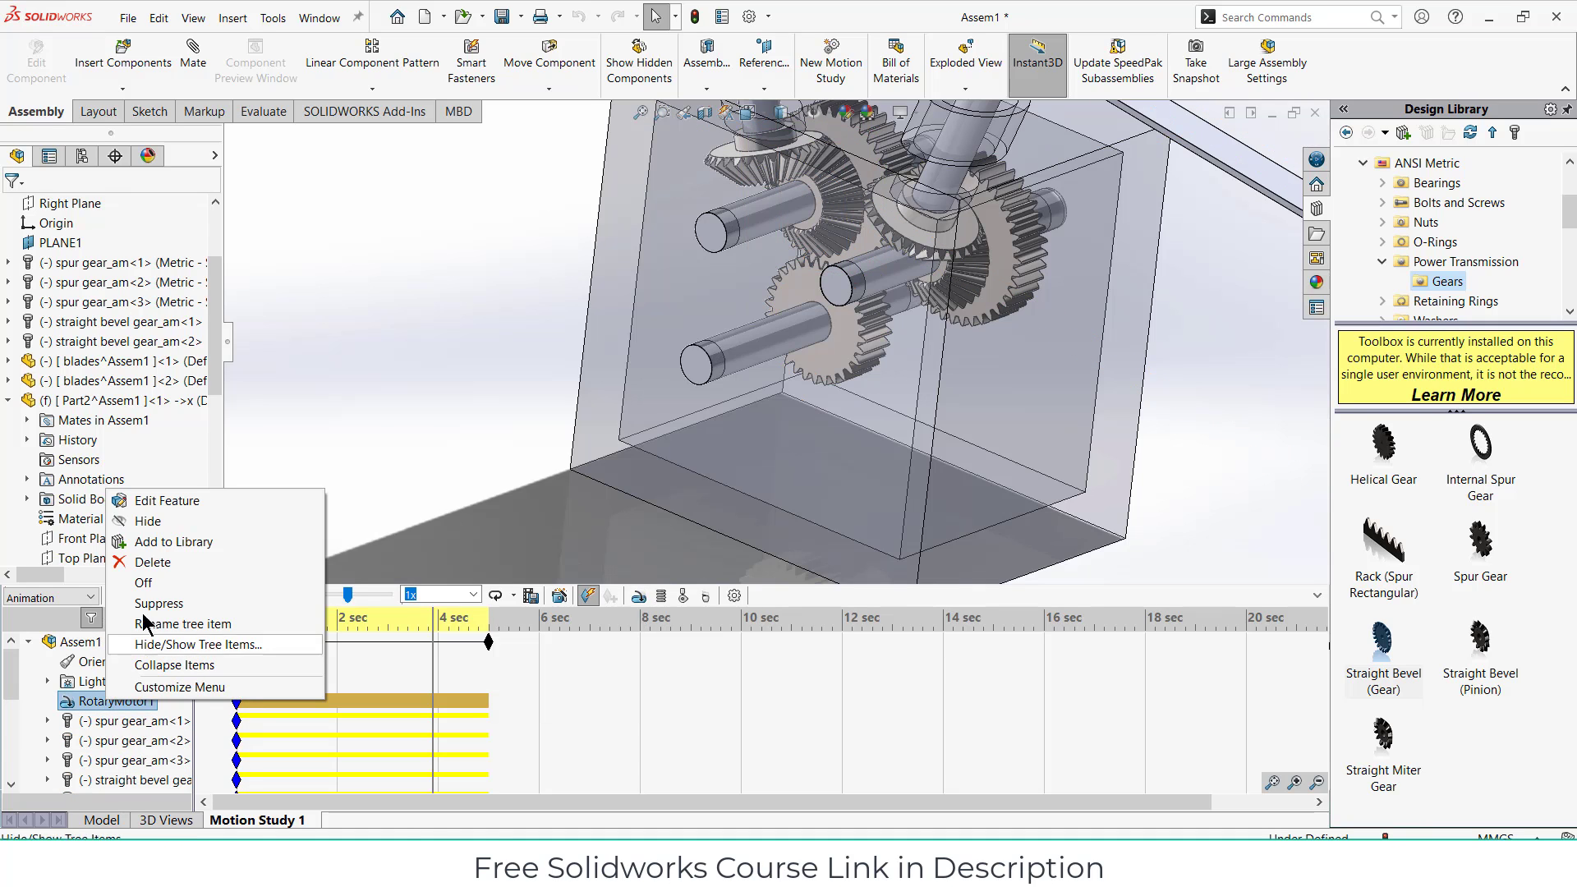
pyautogui.click(161, 500)
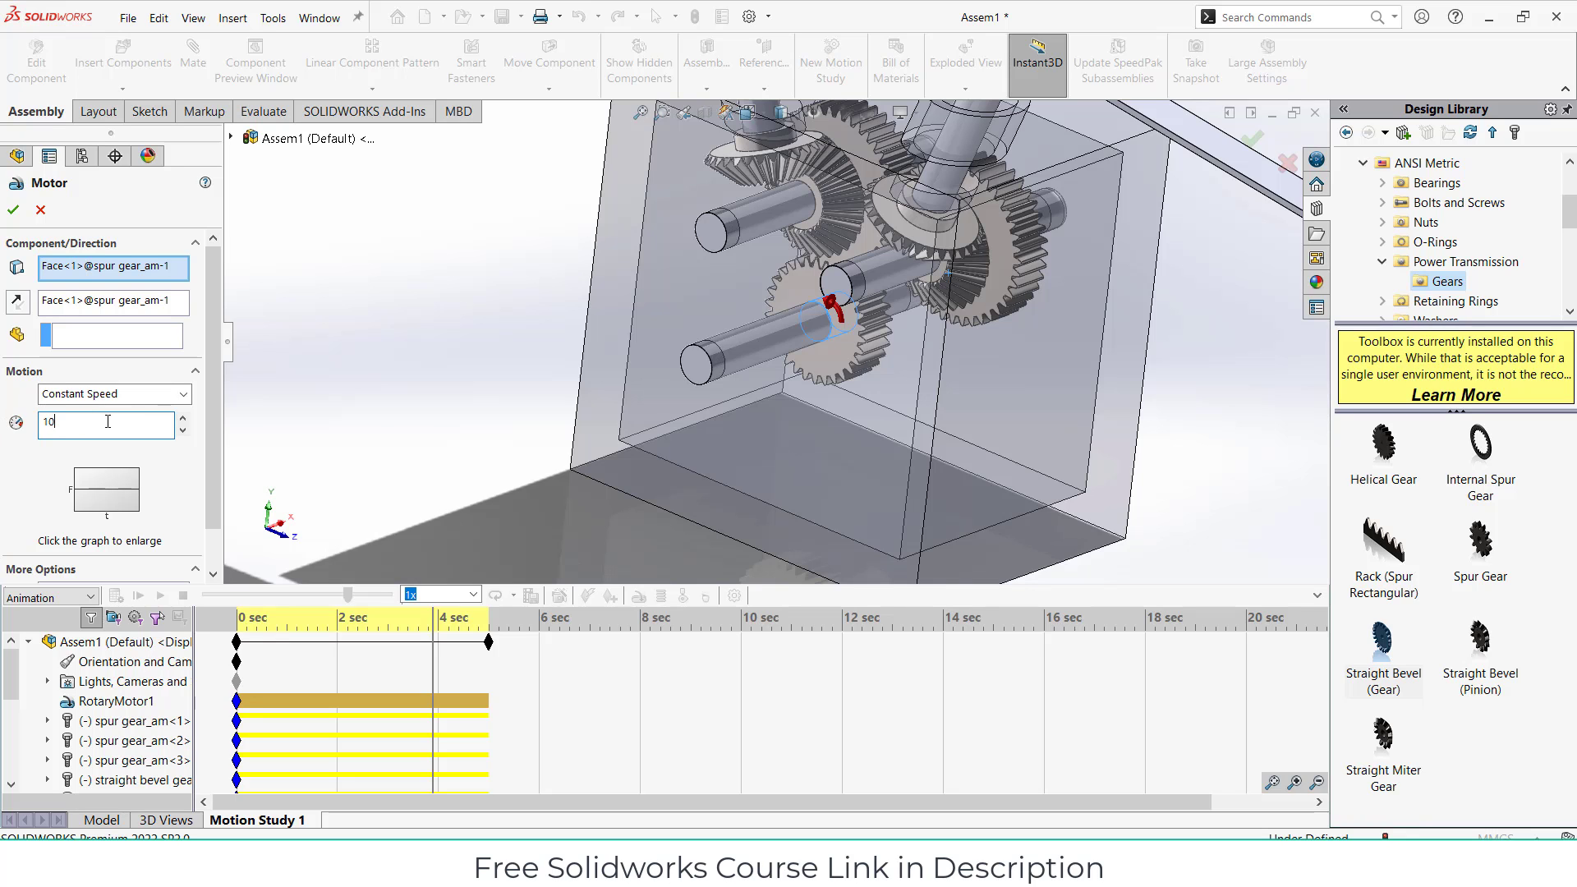
pyautogui.click(14, 211)
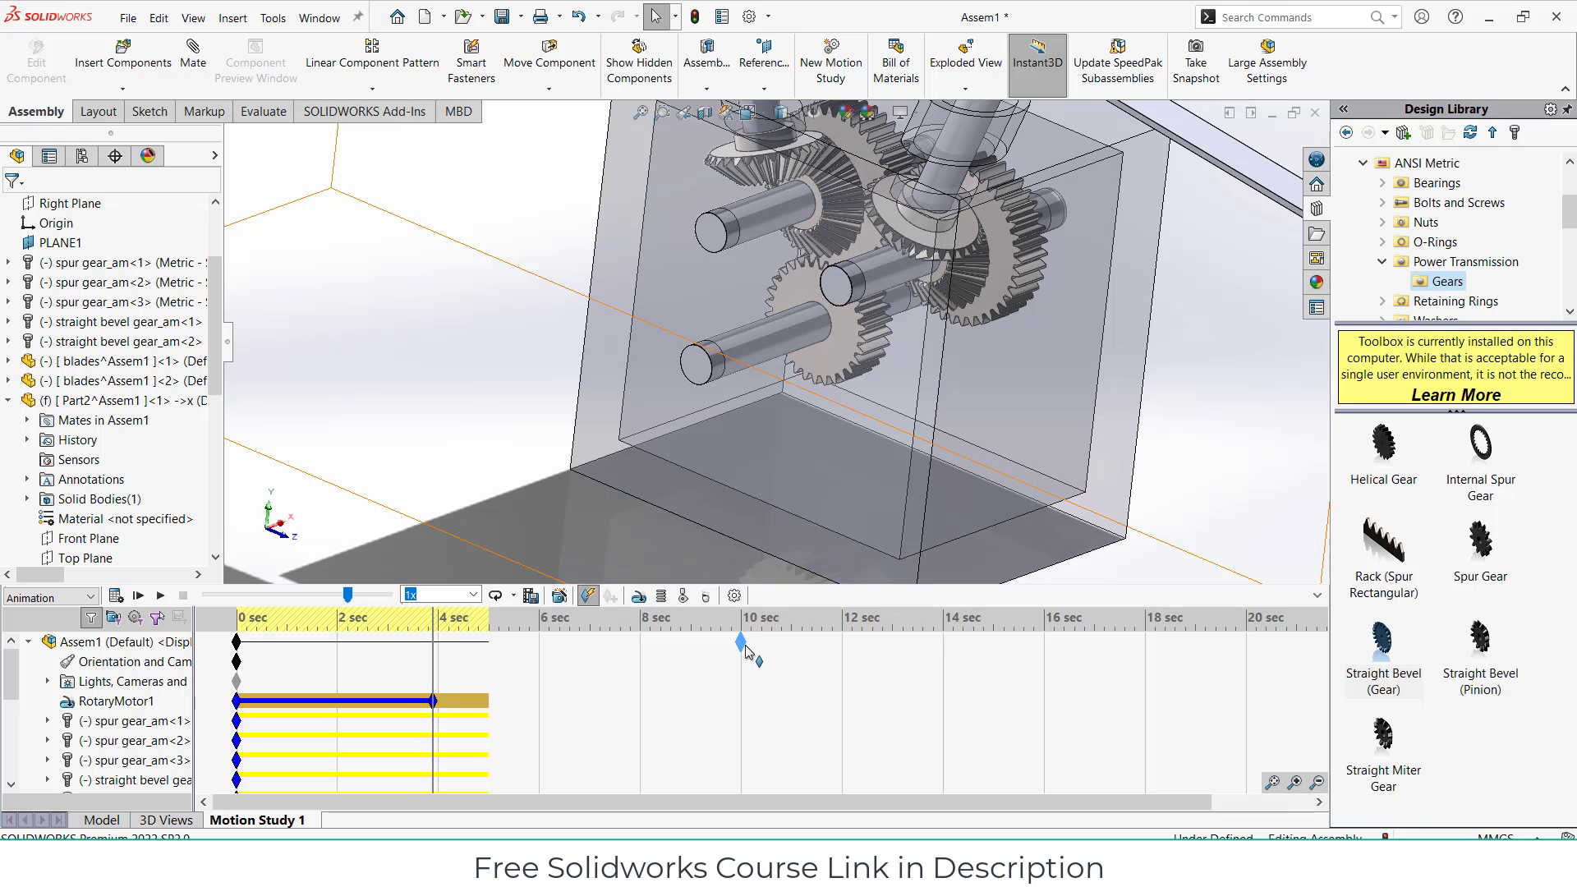
# Step: Extend the motion study's duration to 10 seconds and change its frames-per-second setting
pyautogui.moveTo(746, 648); pyautogui.dragTo(746, 648)
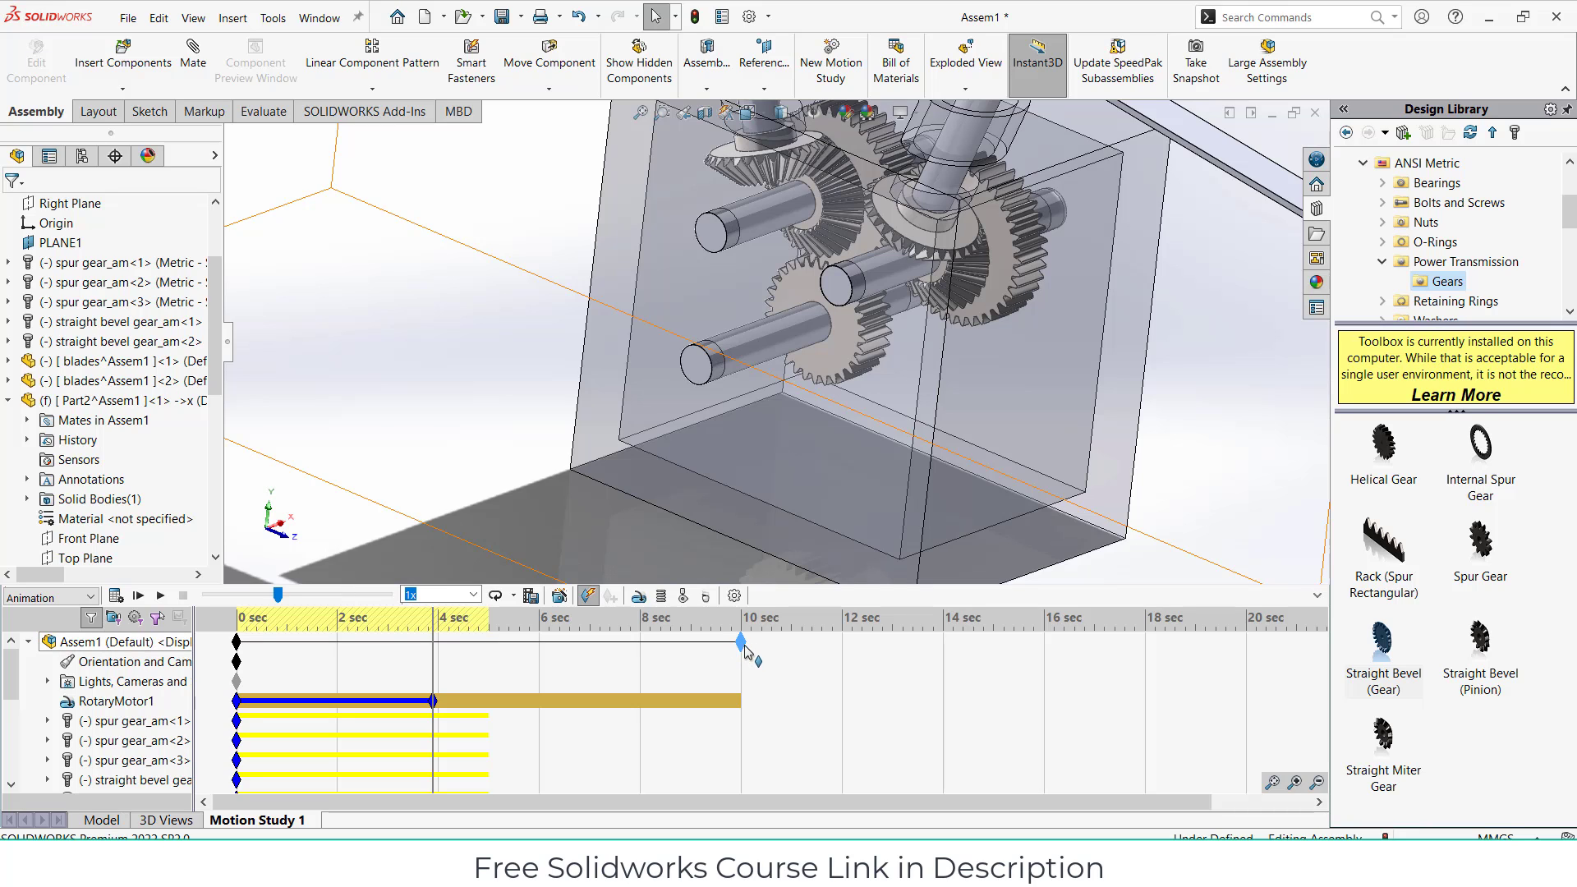
pyautogui.click(733, 597)
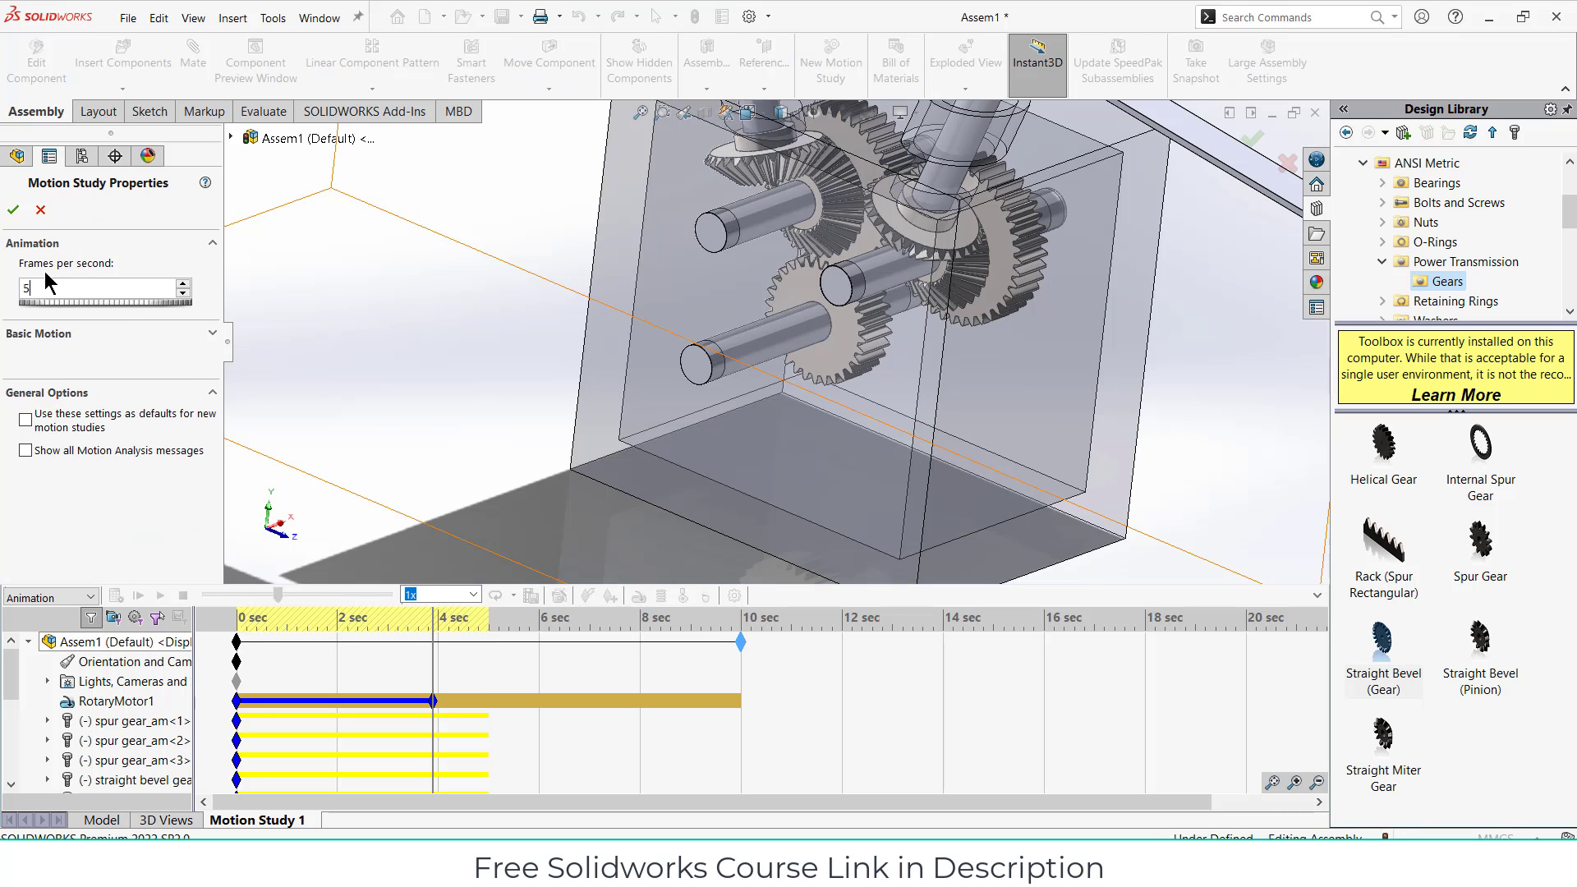
pyautogui.click(13, 210)
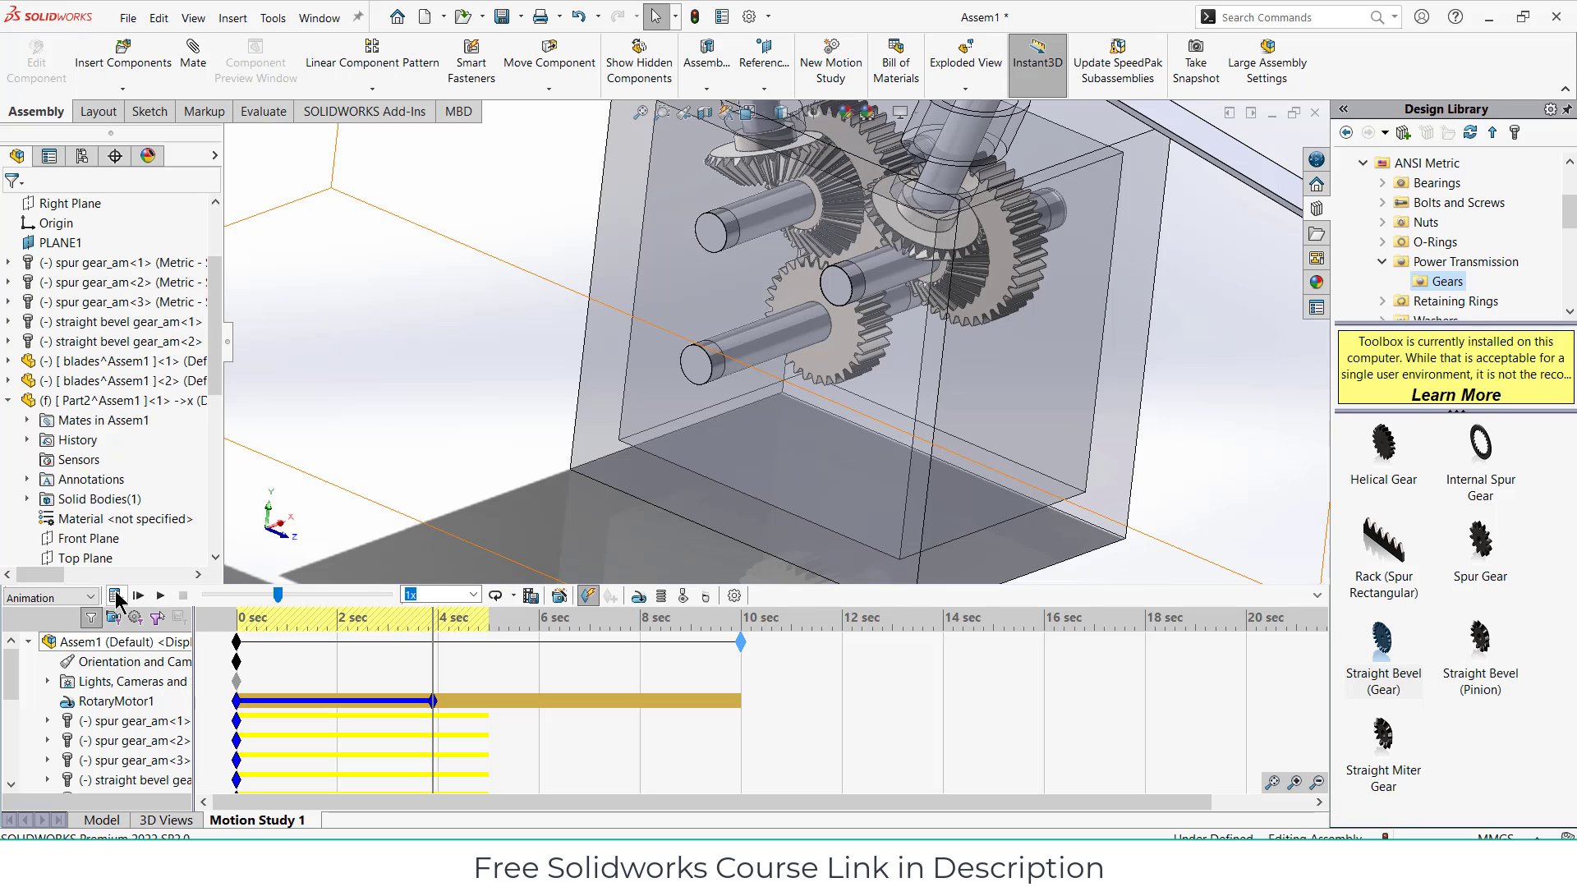
# Step: Recalculate the 10-second motion study, inspect the meshing gears up close, and stop the playback
pyautogui.click(116, 596)
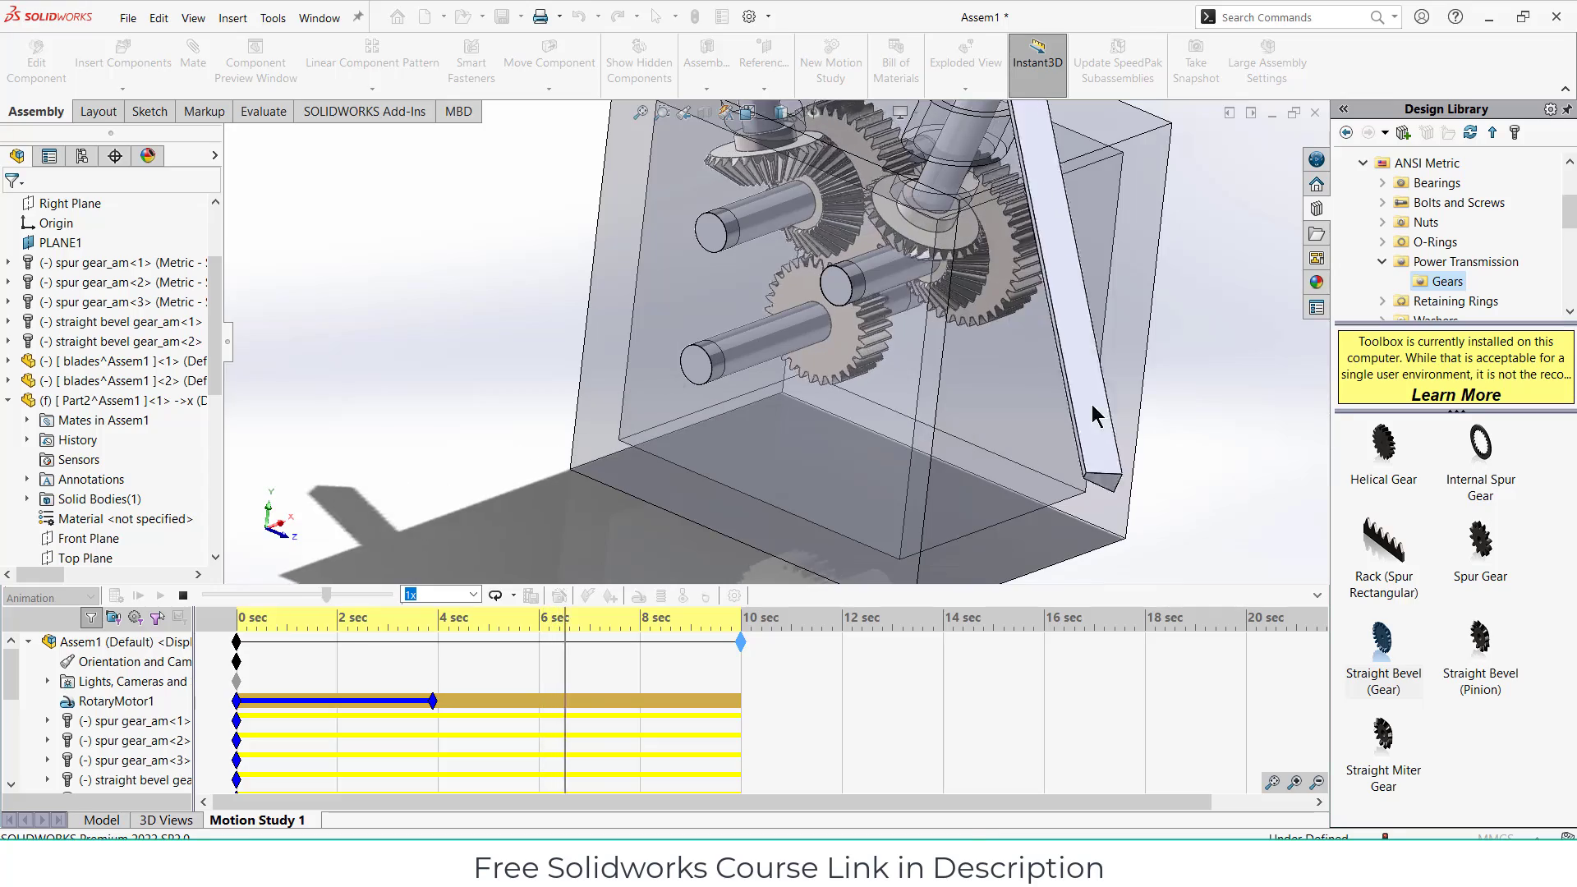
pyautogui.scroll(-2, 809, 186)
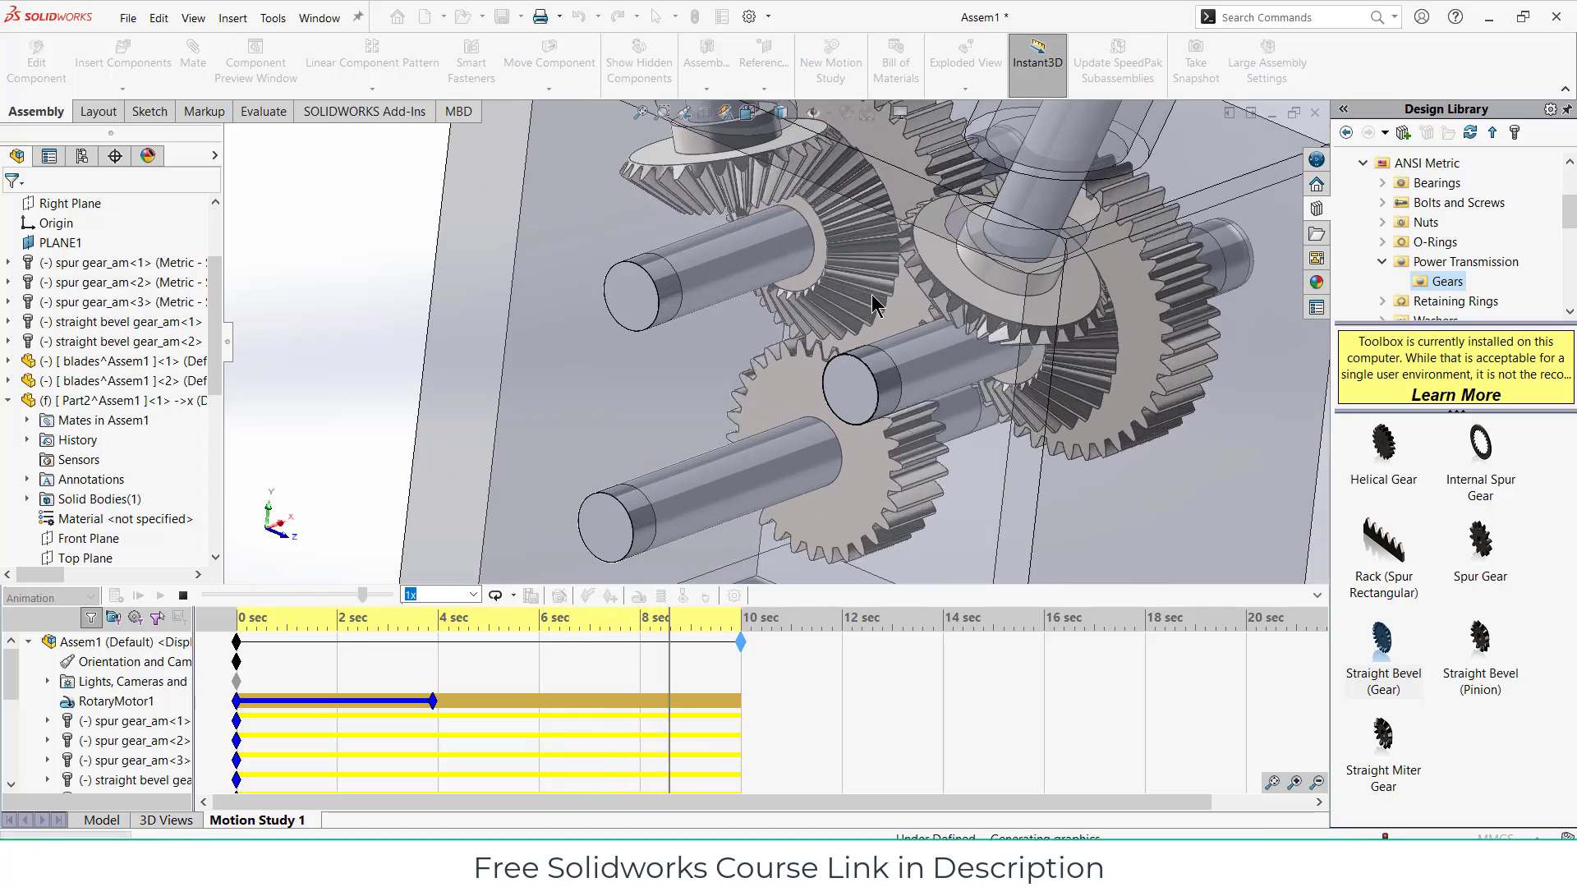
pyautogui.scroll(3, 873, 296)
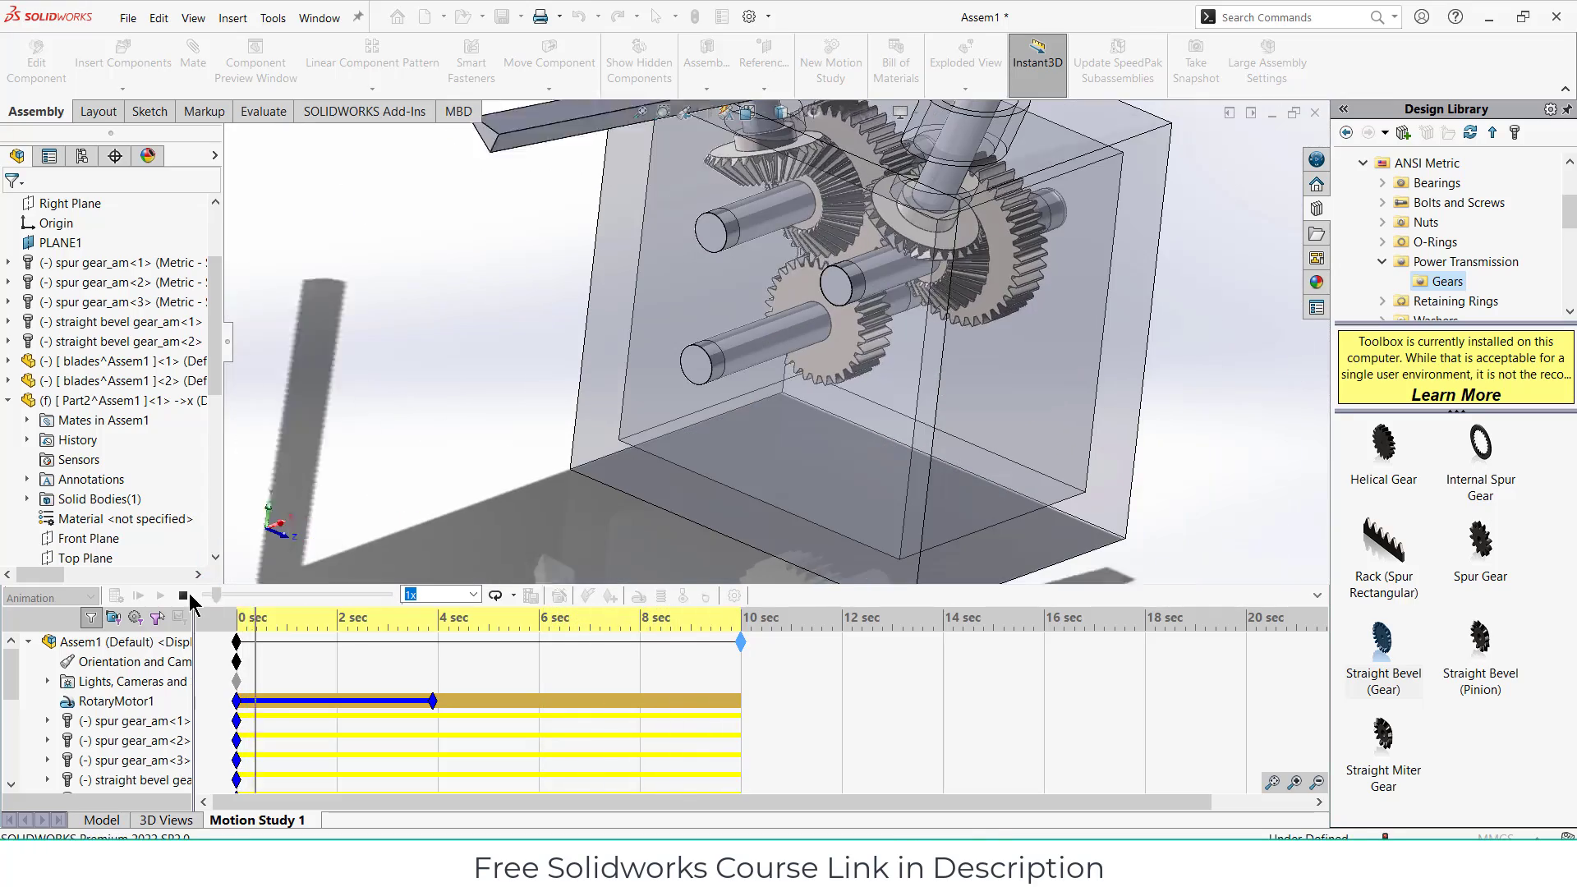
pyautogui.click(183, 596)
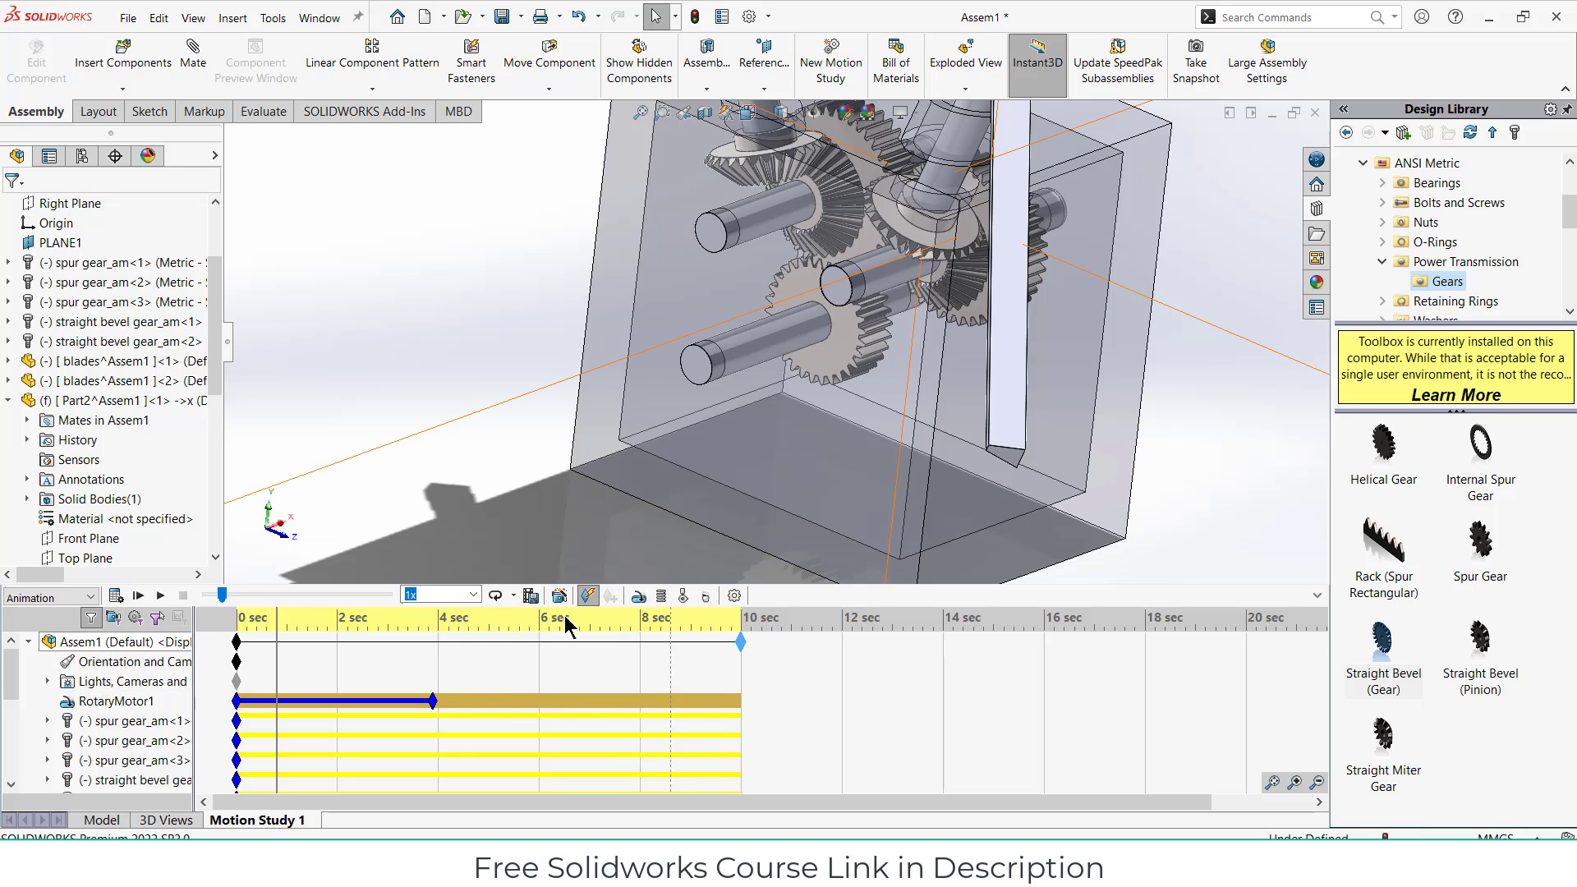
# Step: Rewind the motion study to 0 seconds and delete the rotary motor's key point near 4 seconds
pyautogui.moveTo(220, 600); pyautogui.dragTo(207, 597)
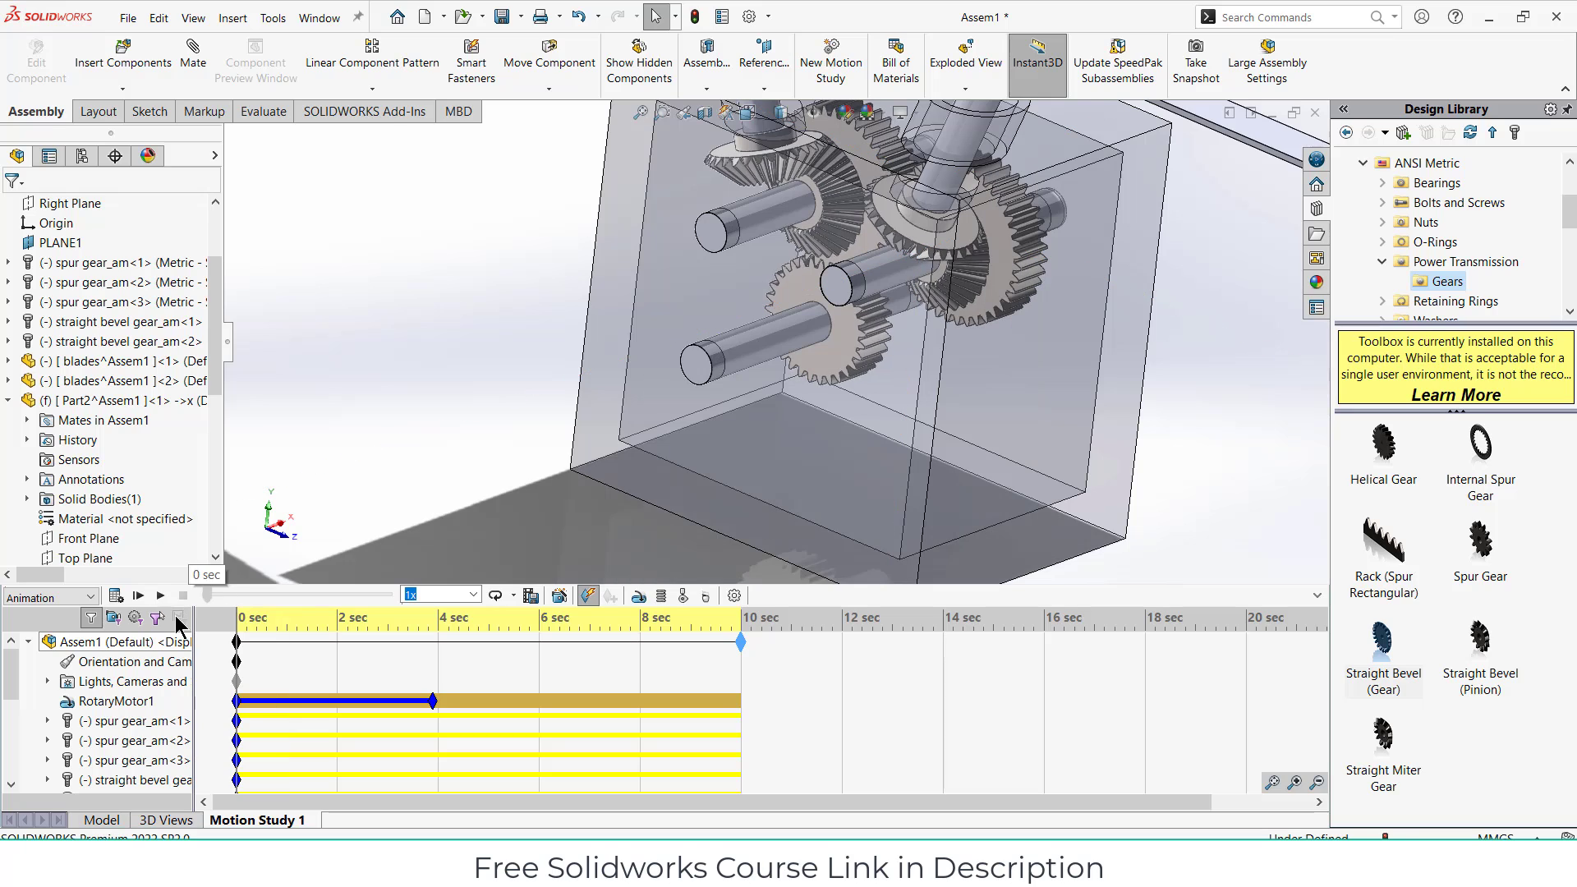
pyautogui.rightClick(96, 707)
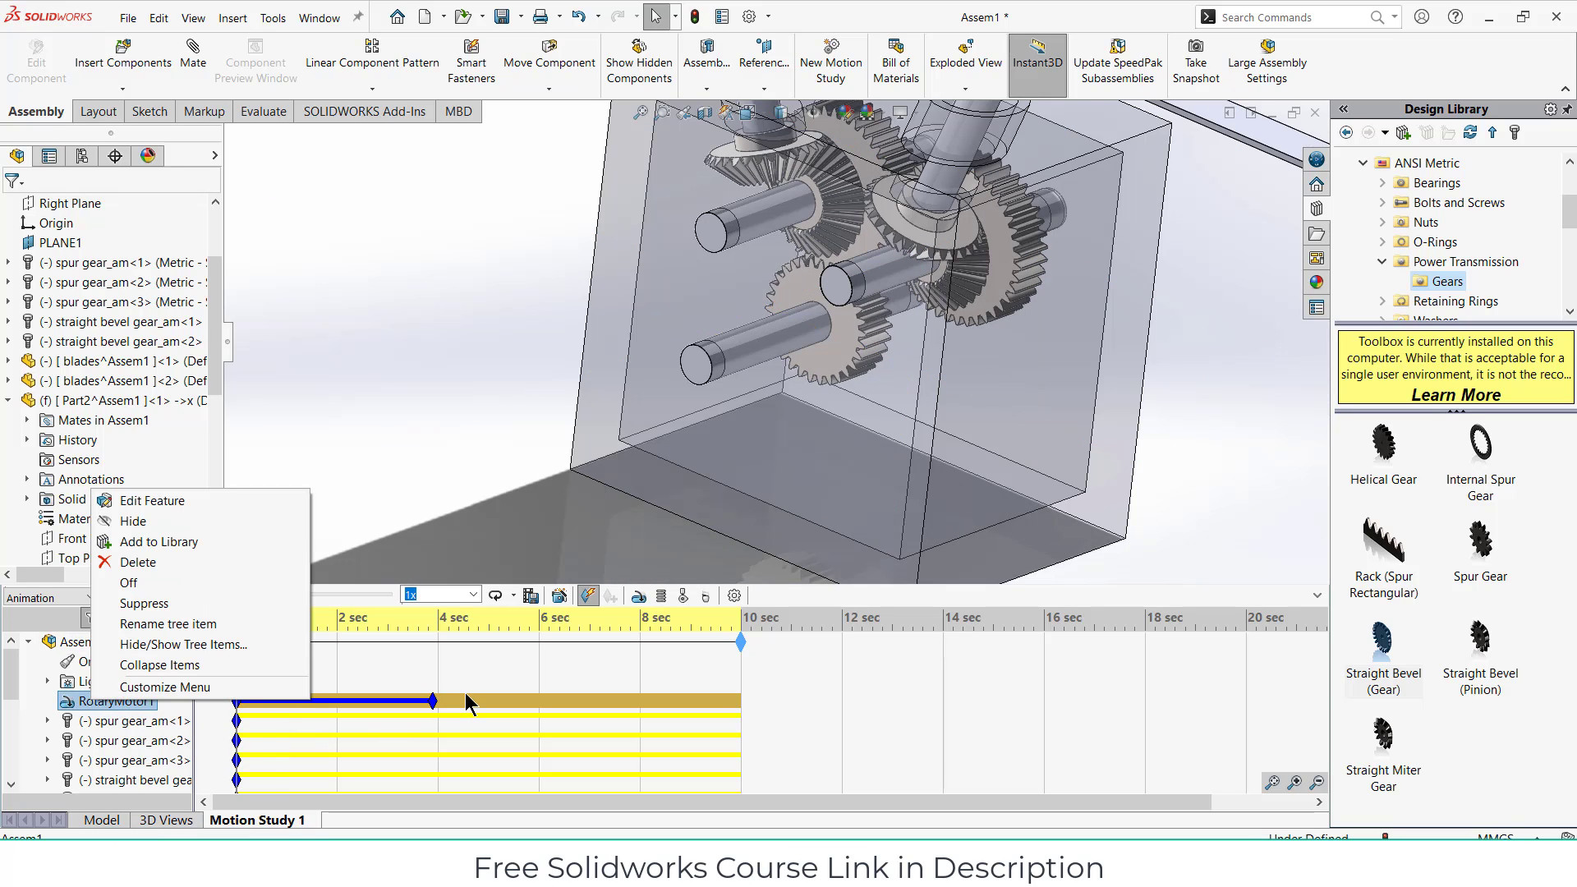
pyautogui.click(432, 702)
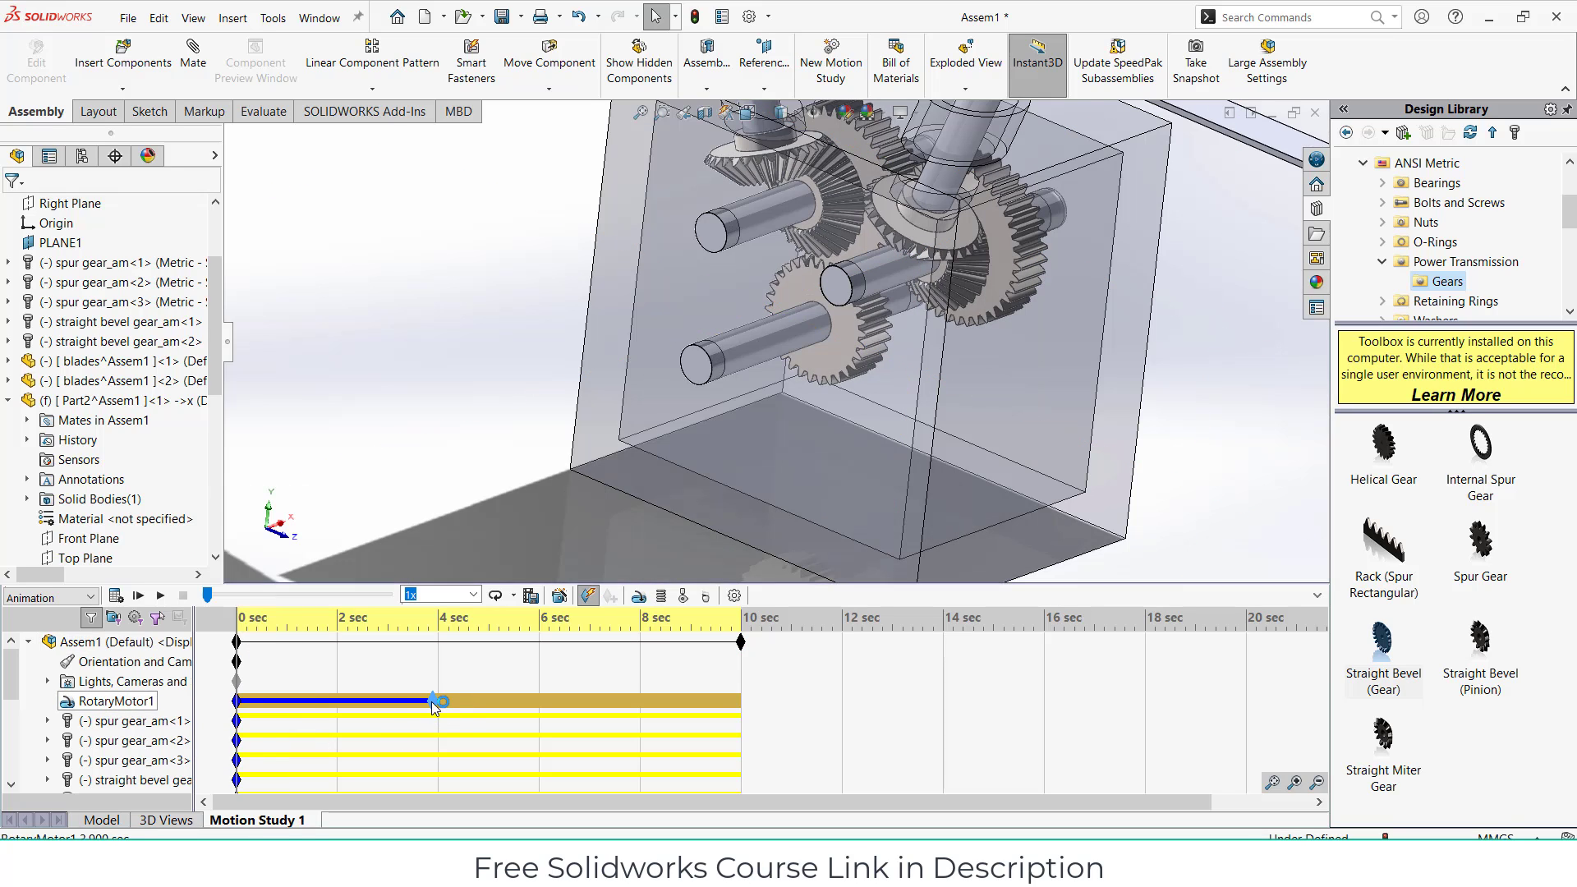
pyautogui.rightClick(432, 702)
pyautogui.click(493, 624)
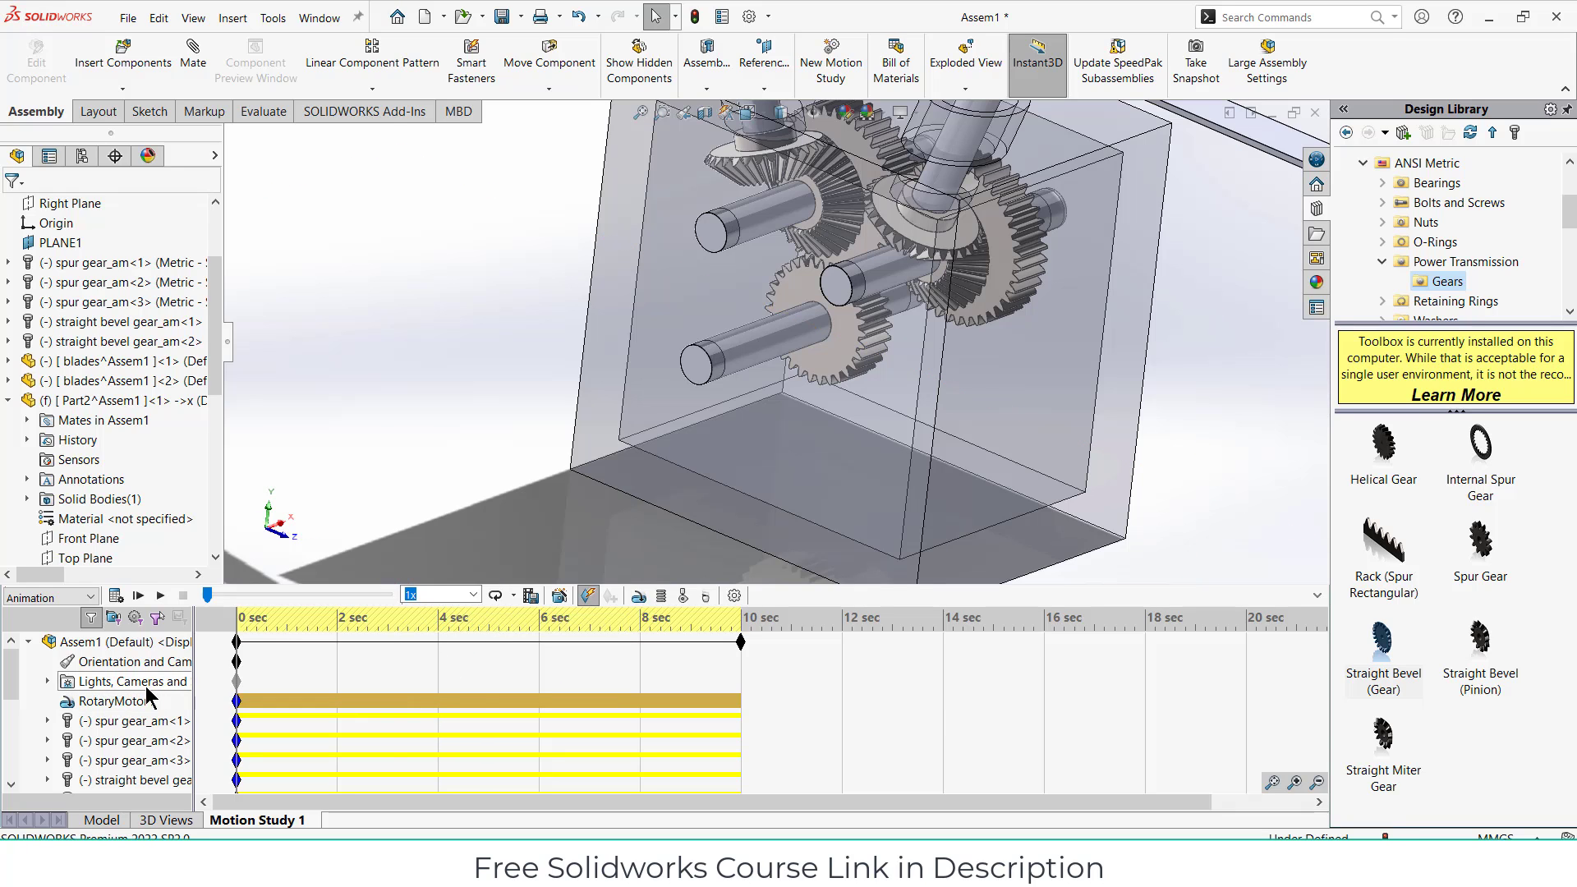
# Step: Edit the rotary motor's constant speed and recalculate the motion study
pyautogui.rightClick(104, 708)
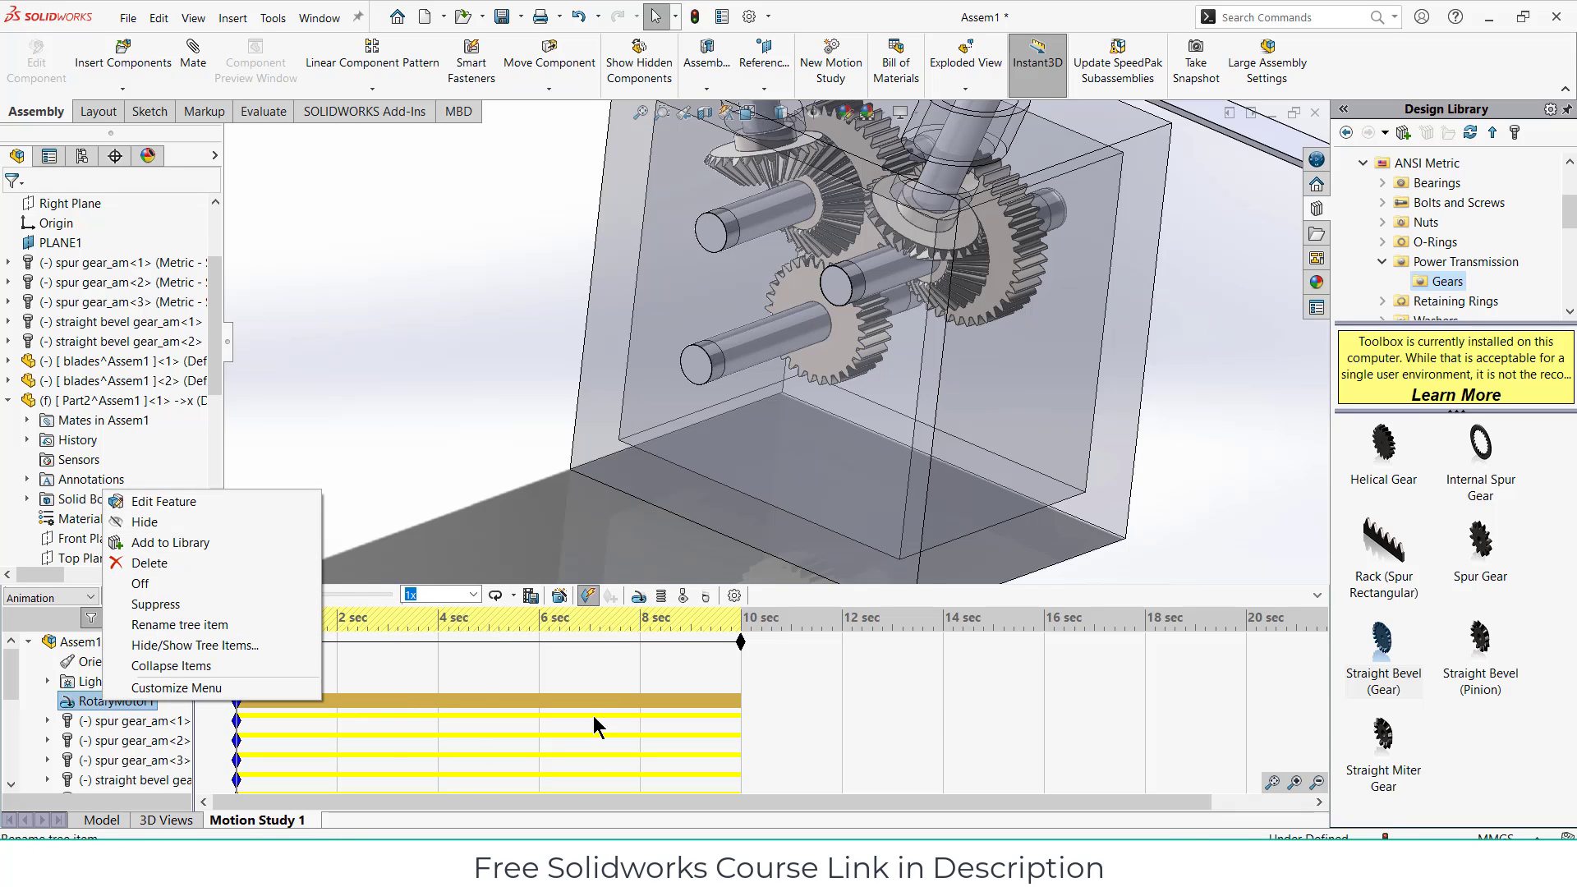
pyautogui.click(385, 415)
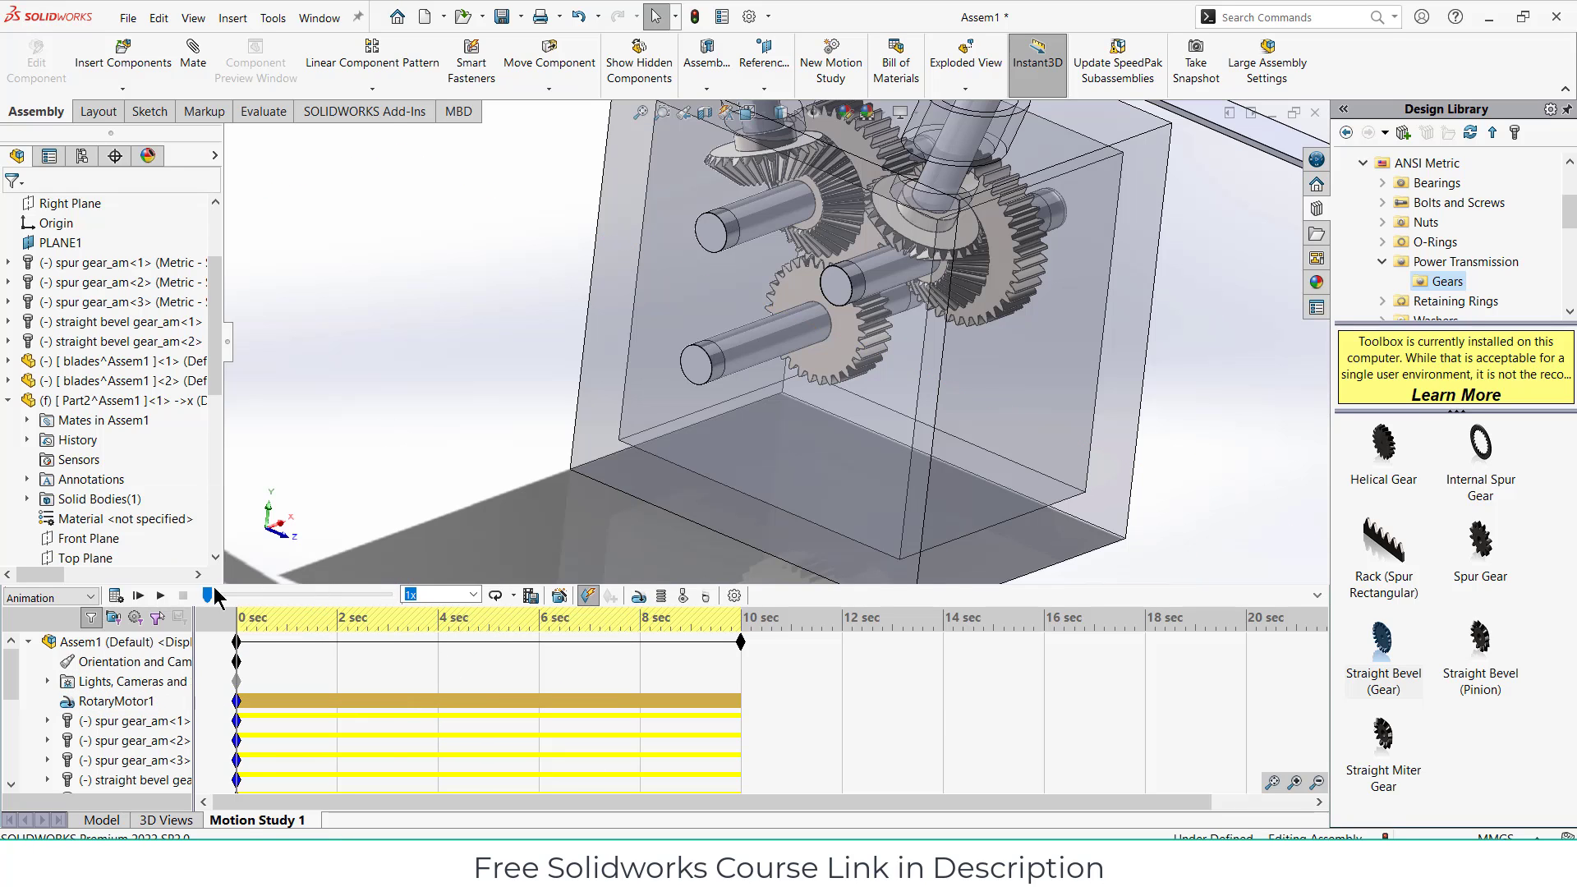
pyautogui.rightClick(99, 708)
pyautogui.click(172, 508)
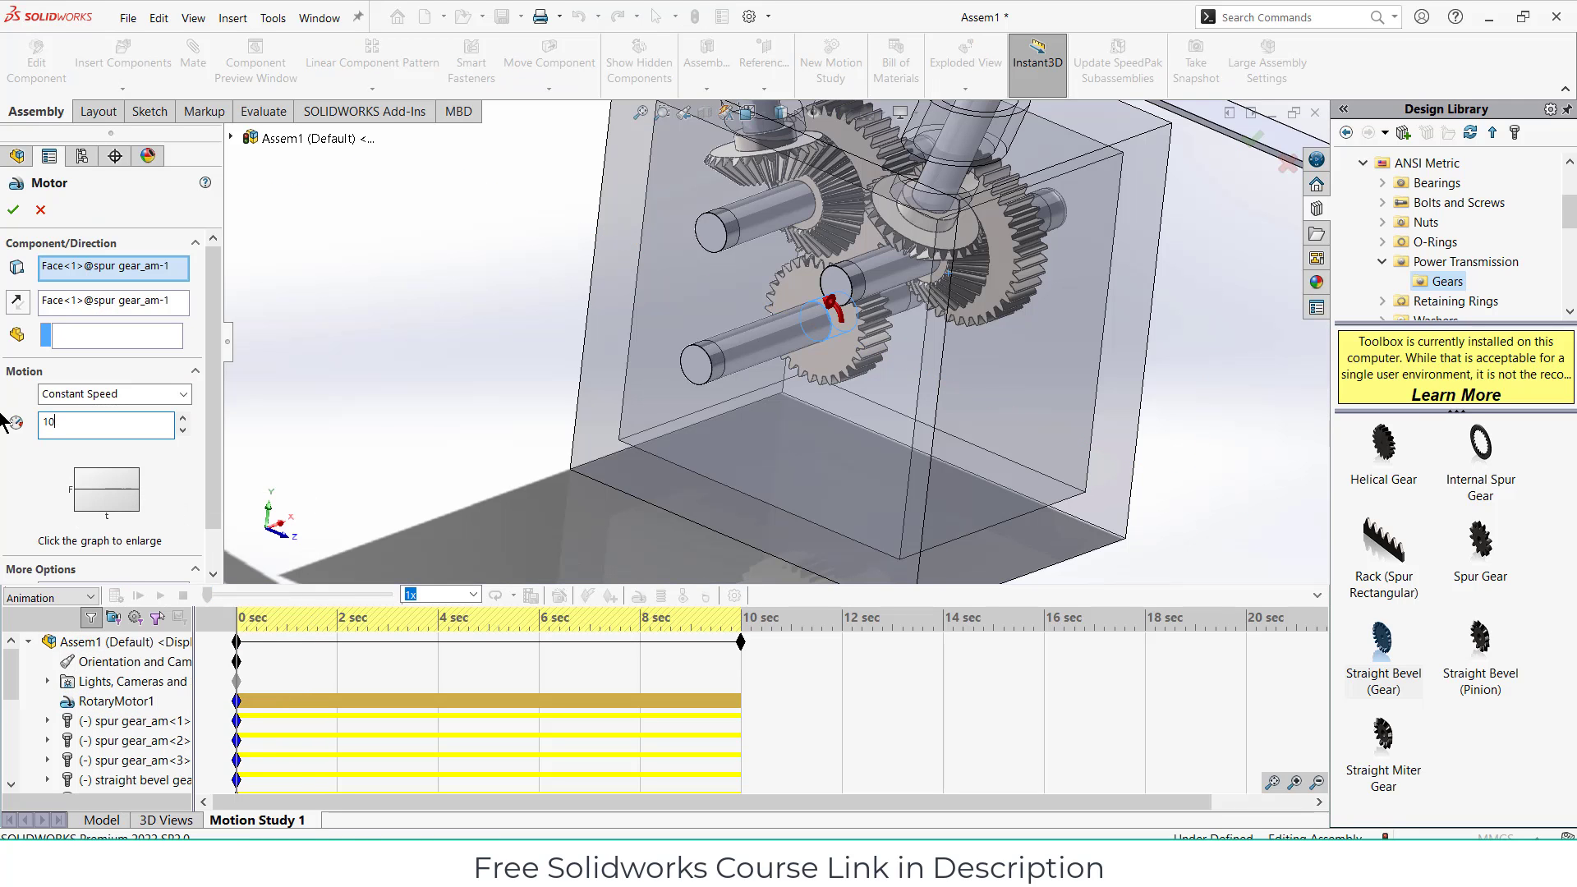
pyautogui.click(14, 211)
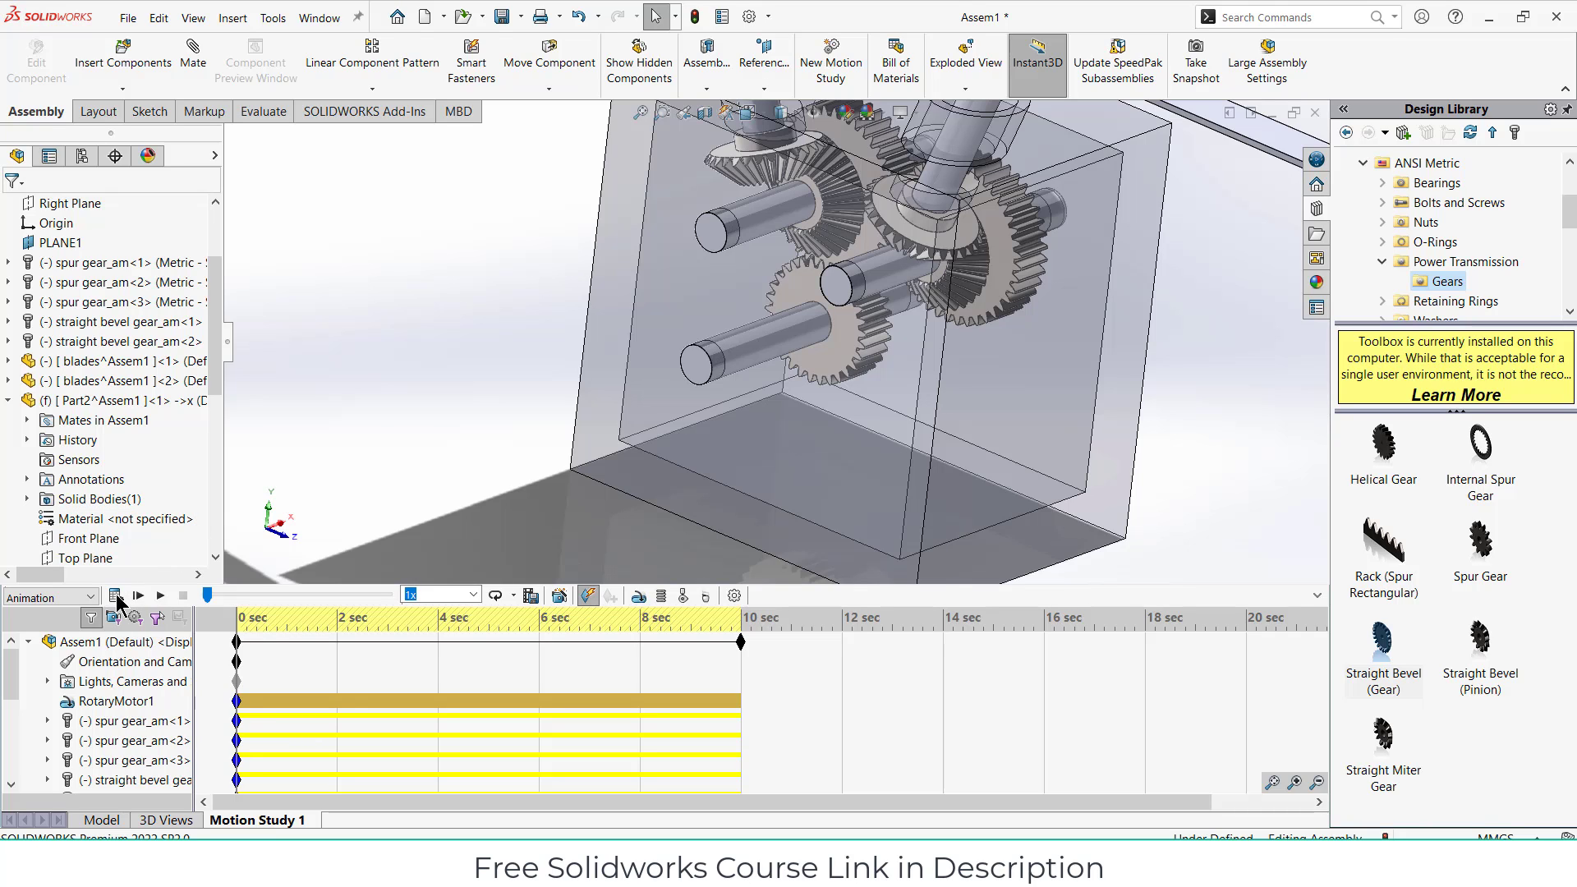
pyautogui.click(116, 596)
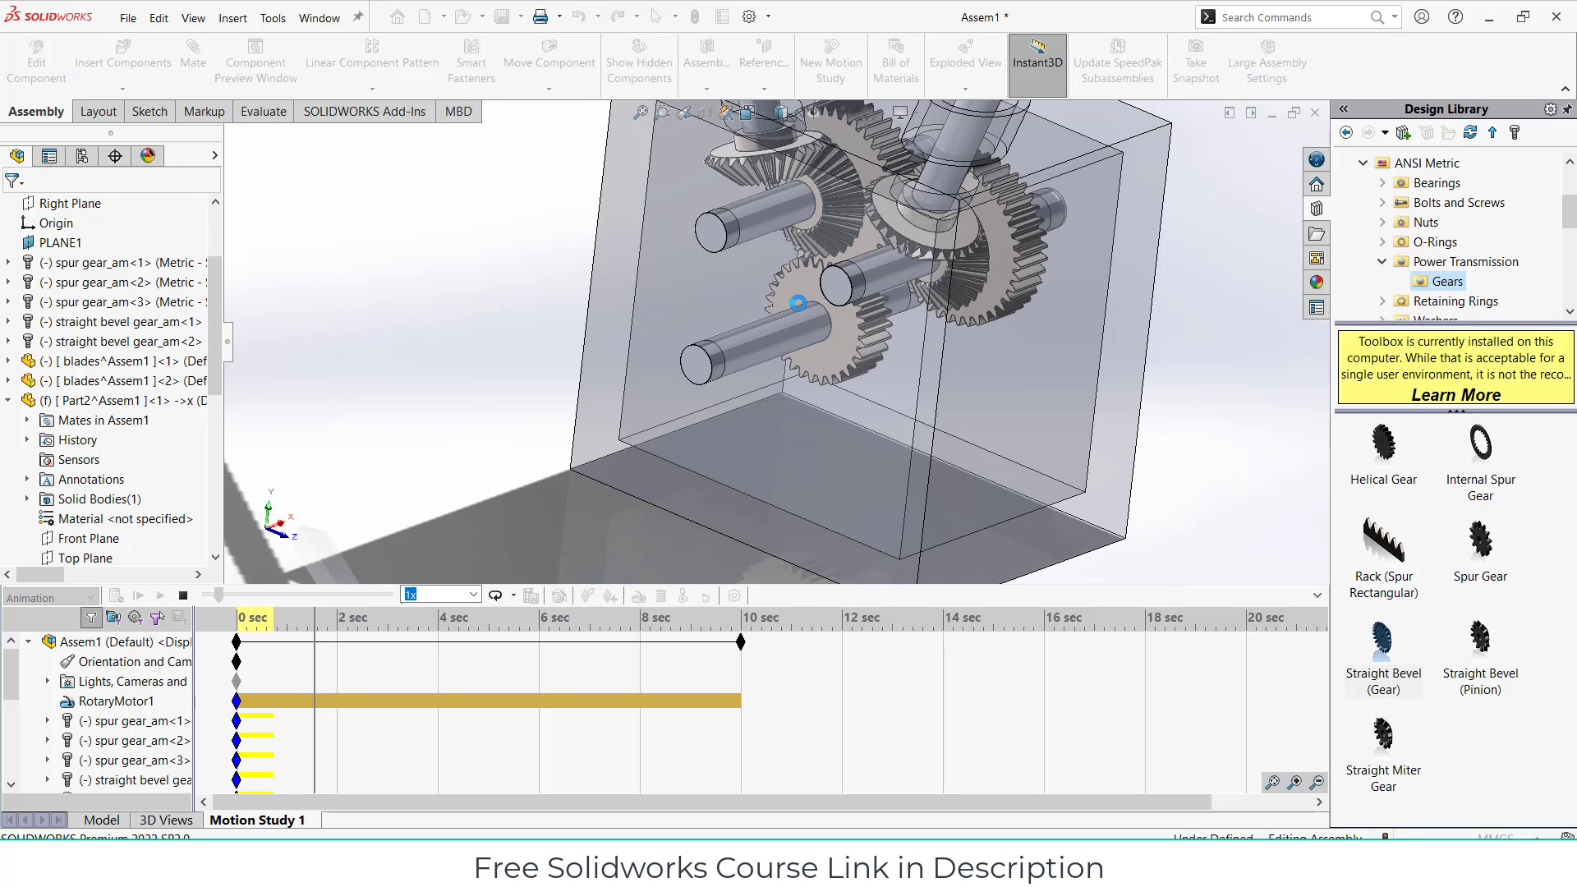
pyautogui.scroll(3, 798, 304)
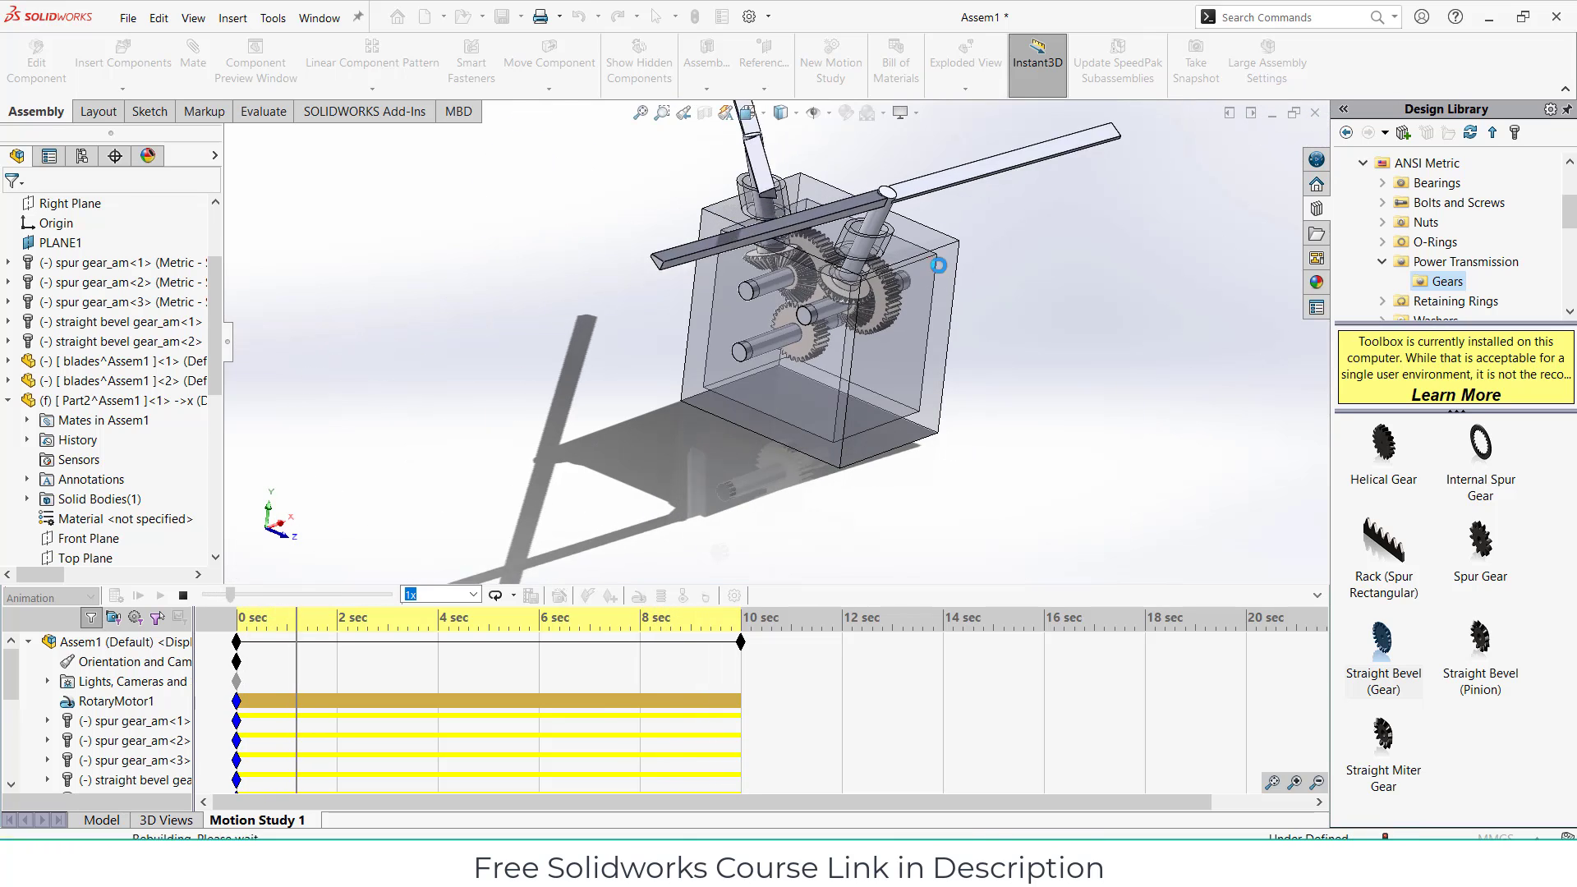
# Step: Disable playback of view keys for the orientation and camera views, and collapse the motion timeline
pyautogui.rightClick(125, 682)
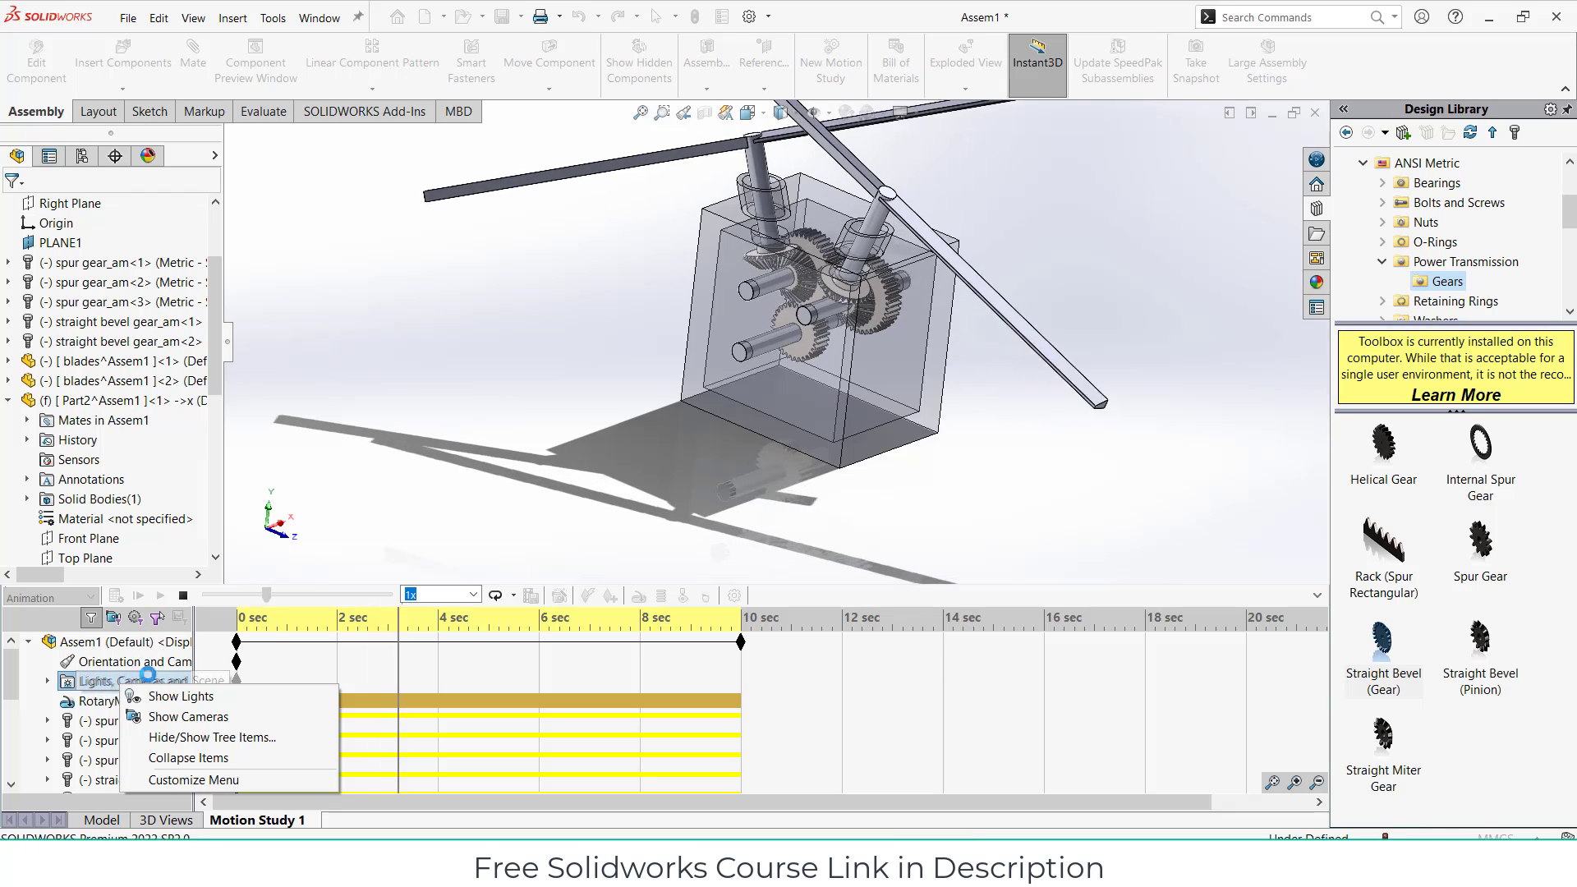
pyautogui.rightClick(148, 664)
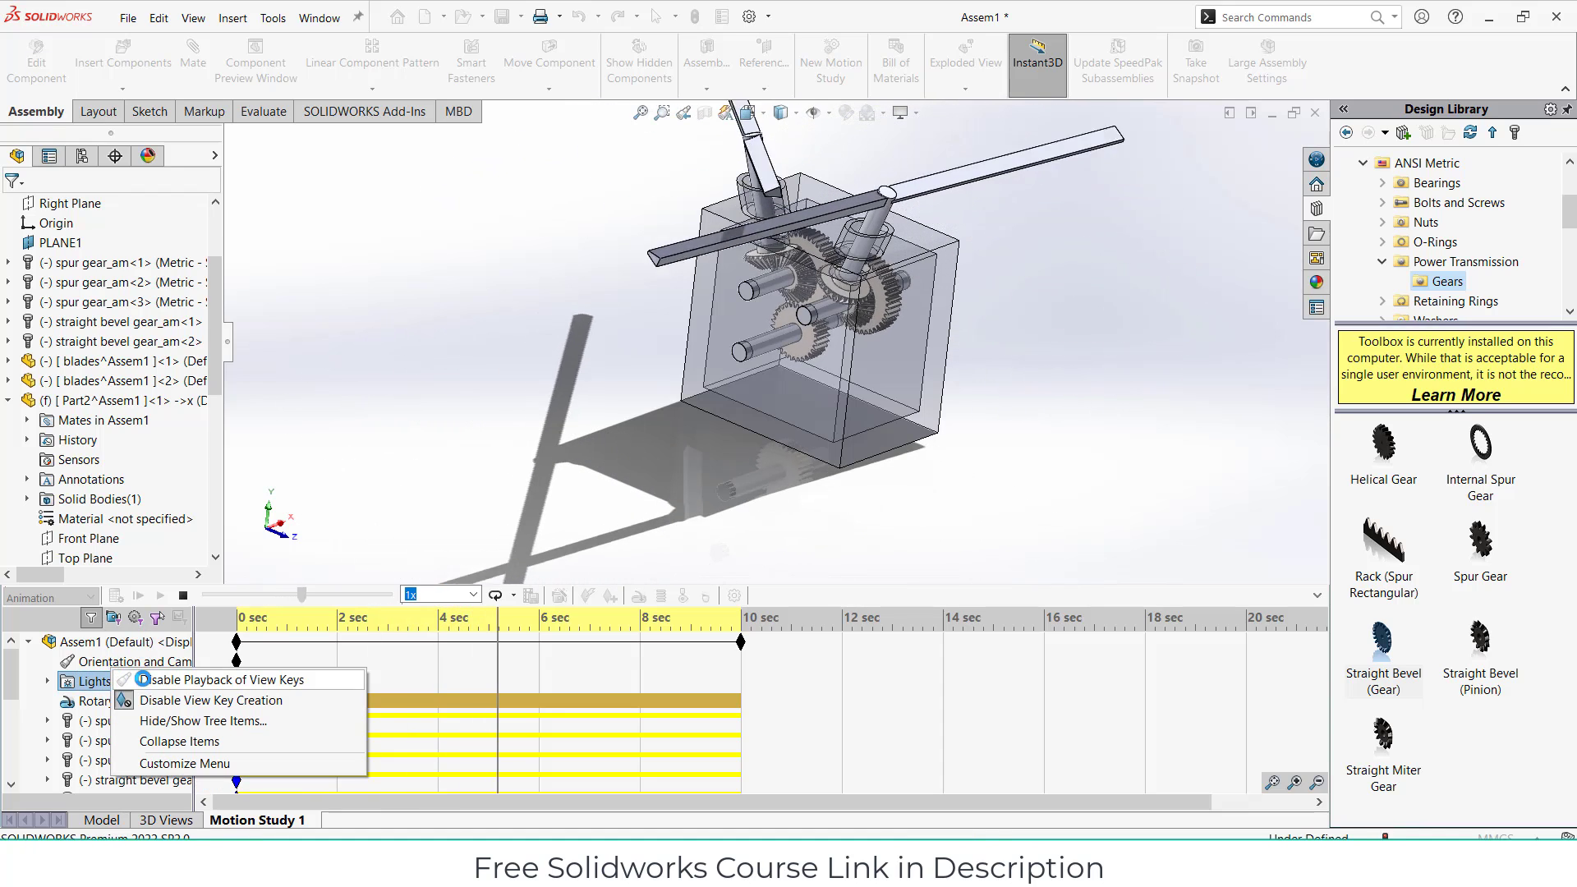
pyautogui.click(150, 678)
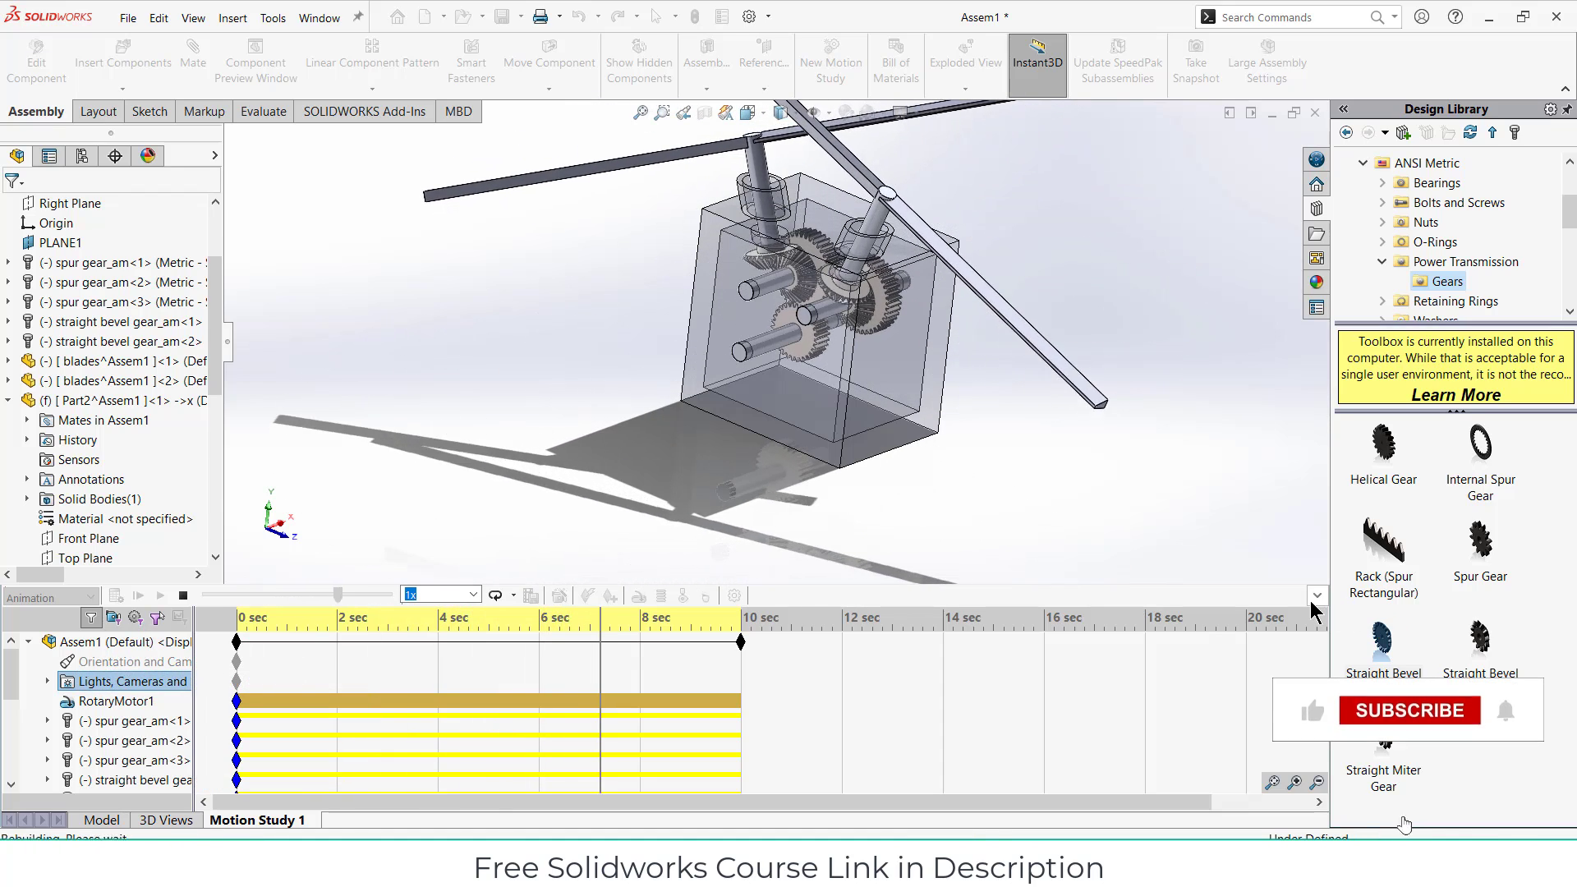
pyautogui.click(1317, 596)
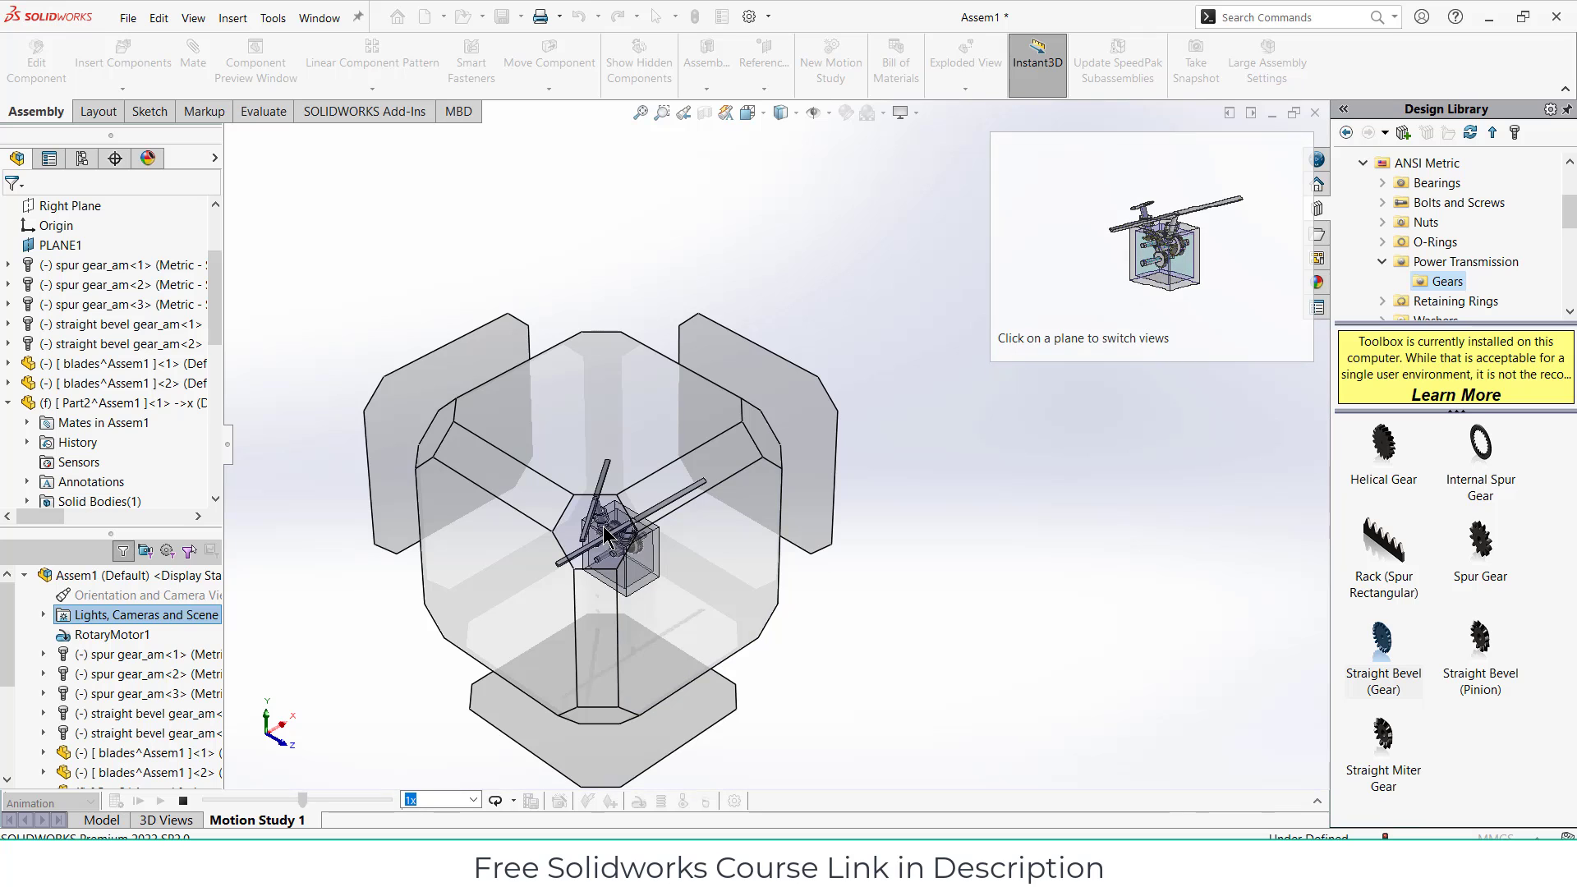
# Step: Watch the running animation from the isometric view and another standard corner view, checking the rotor blades and meshing gears
pyautogui.click(772, 448)
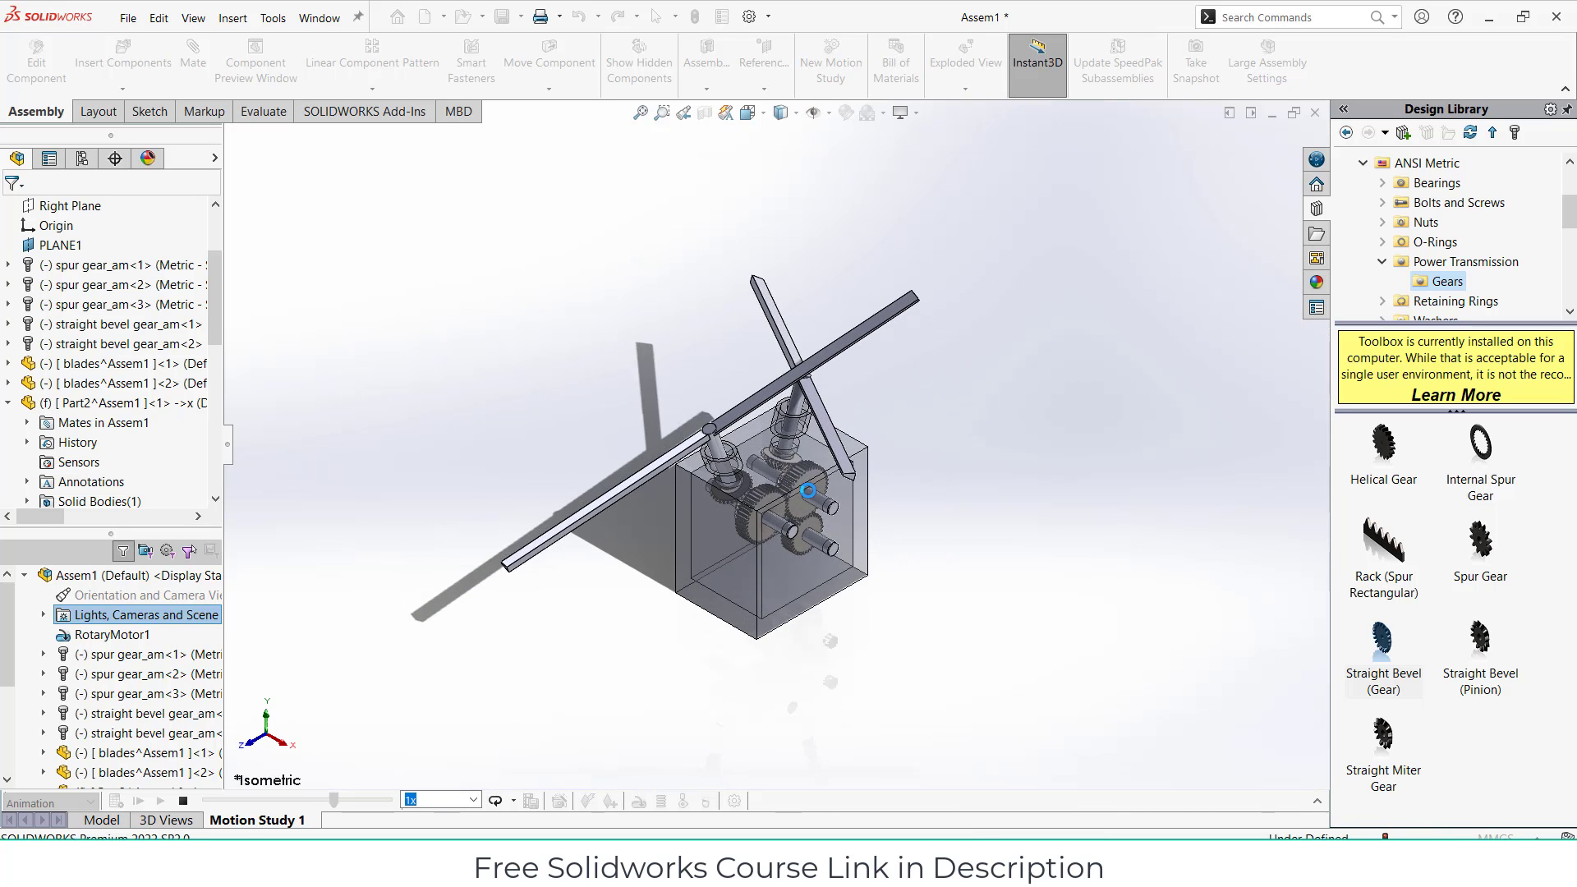
pyautogui.scroll(-8, 808, 491)
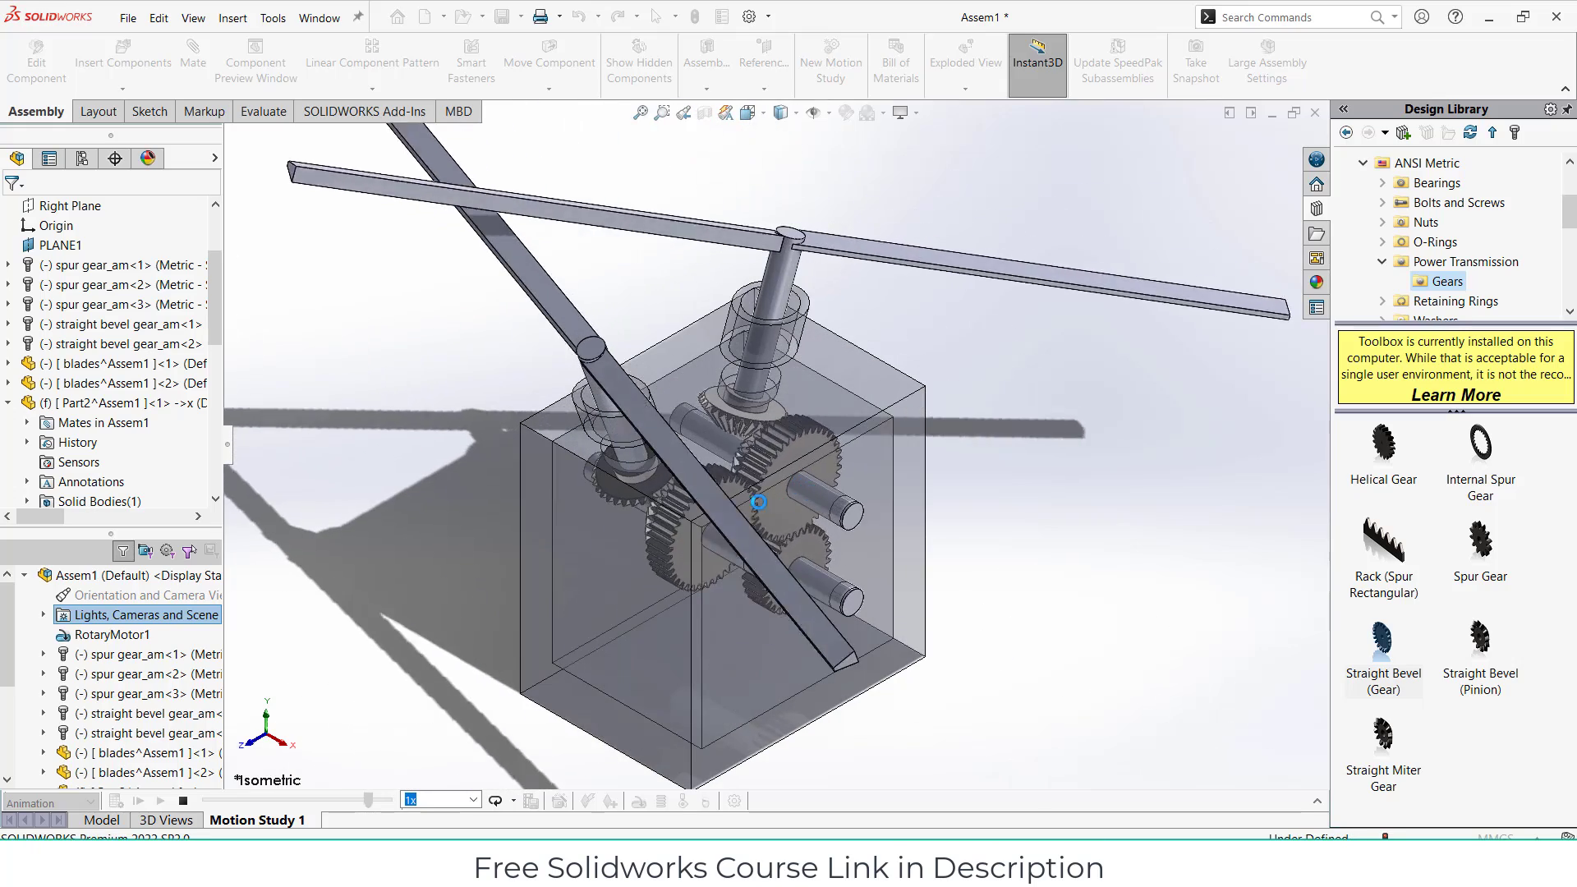
pyautogui.scroll(-3, 729, 439)
pyautogui.scroll(4, 821, 274)
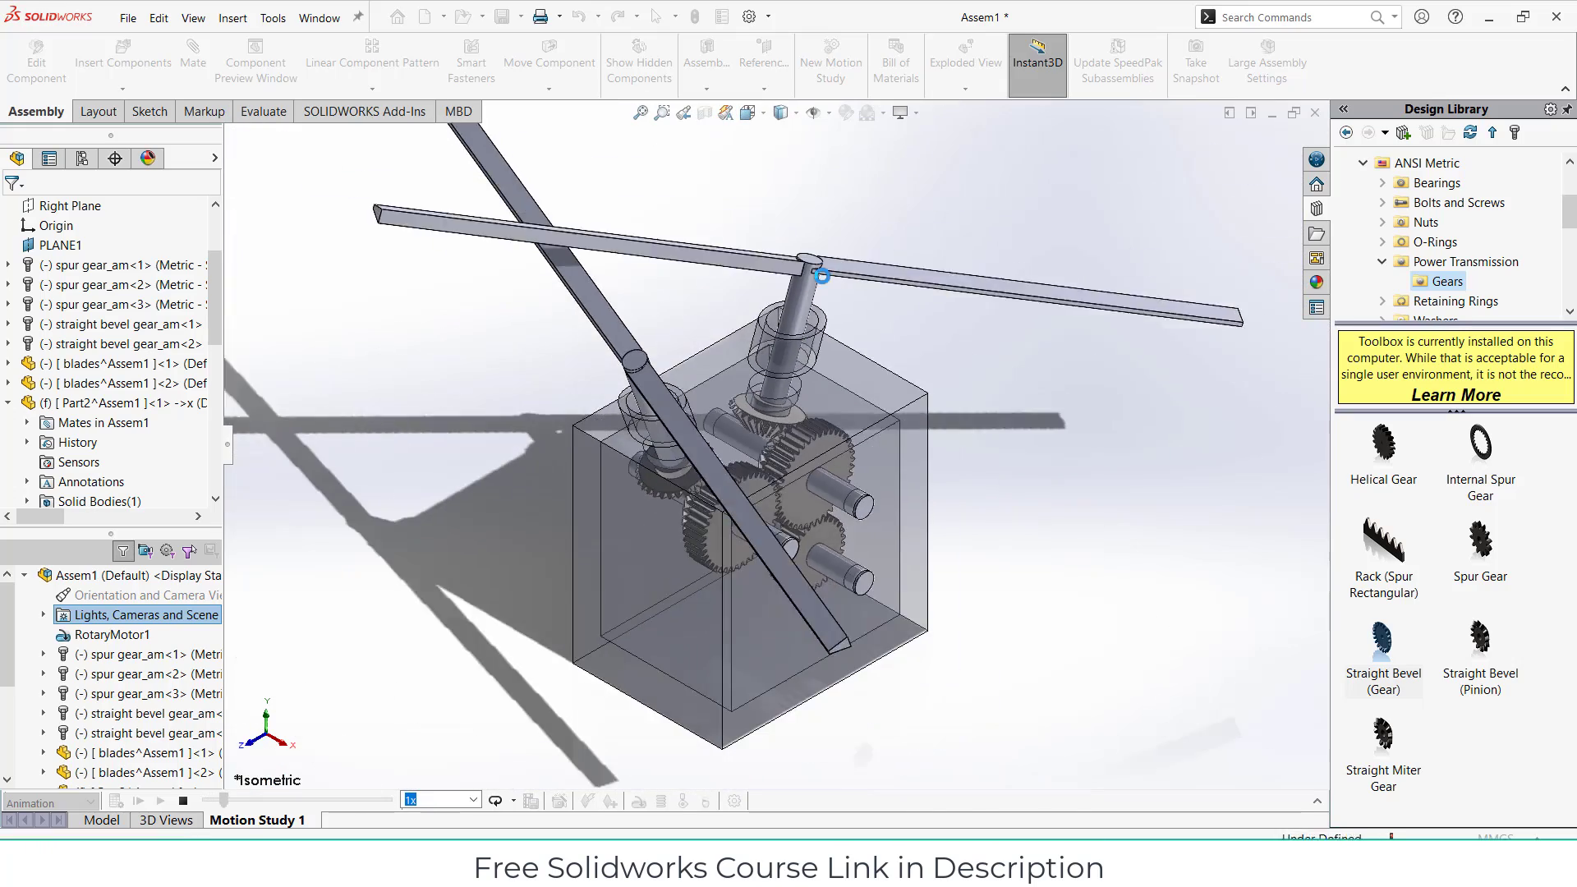
pyautogui.scroll(5, 822, 274)
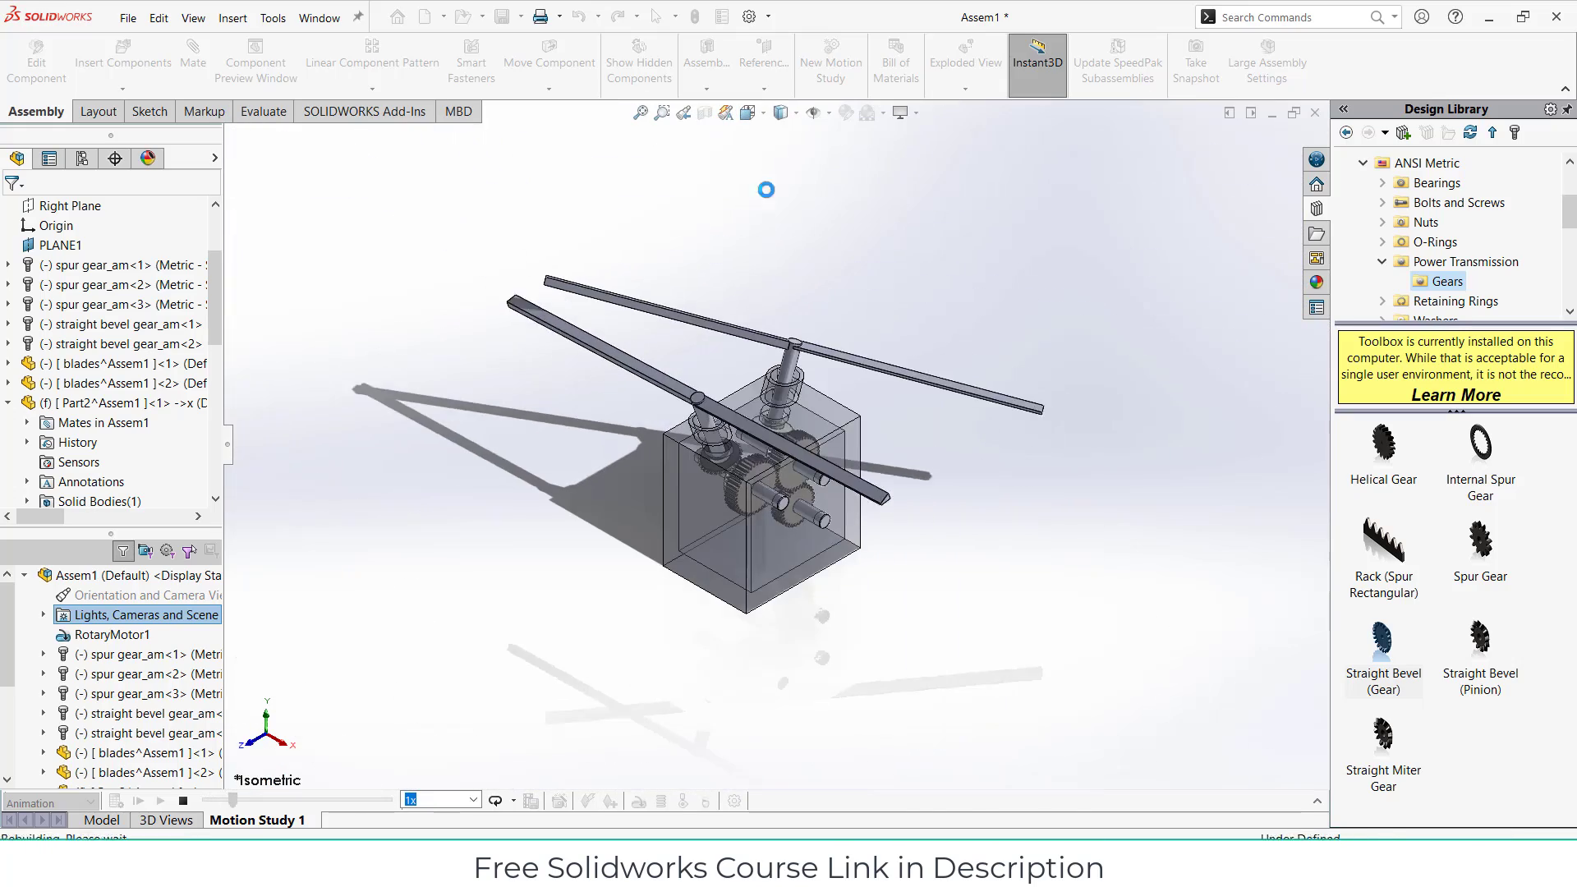
pyautogui.click(766, 115)
pyautogui.click(437, 432)
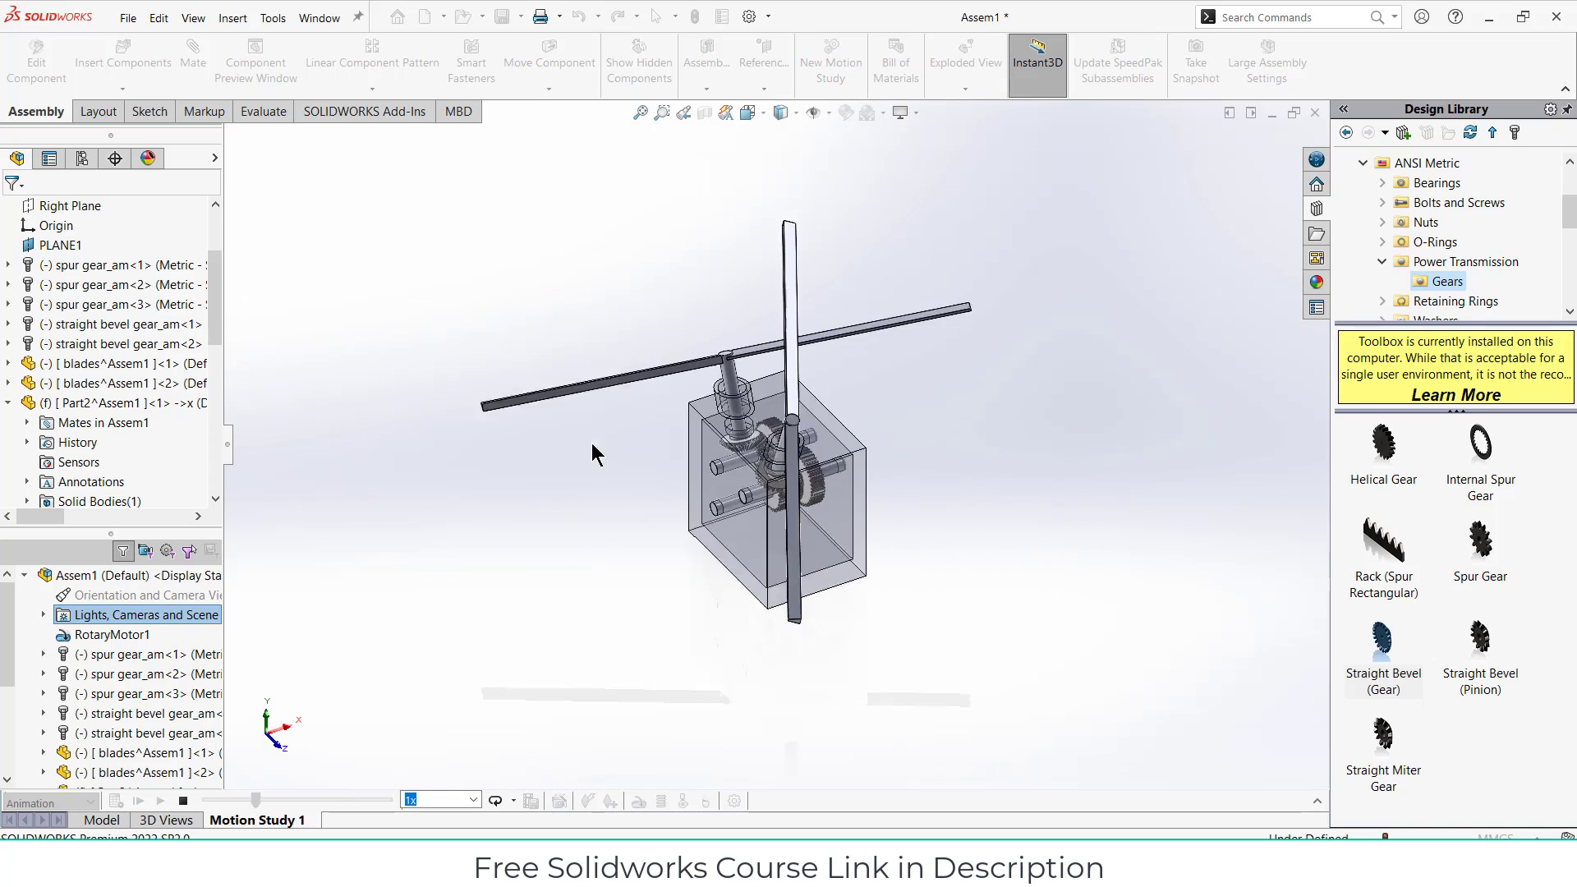
pyautogui.scroll(-5, 795, 490)
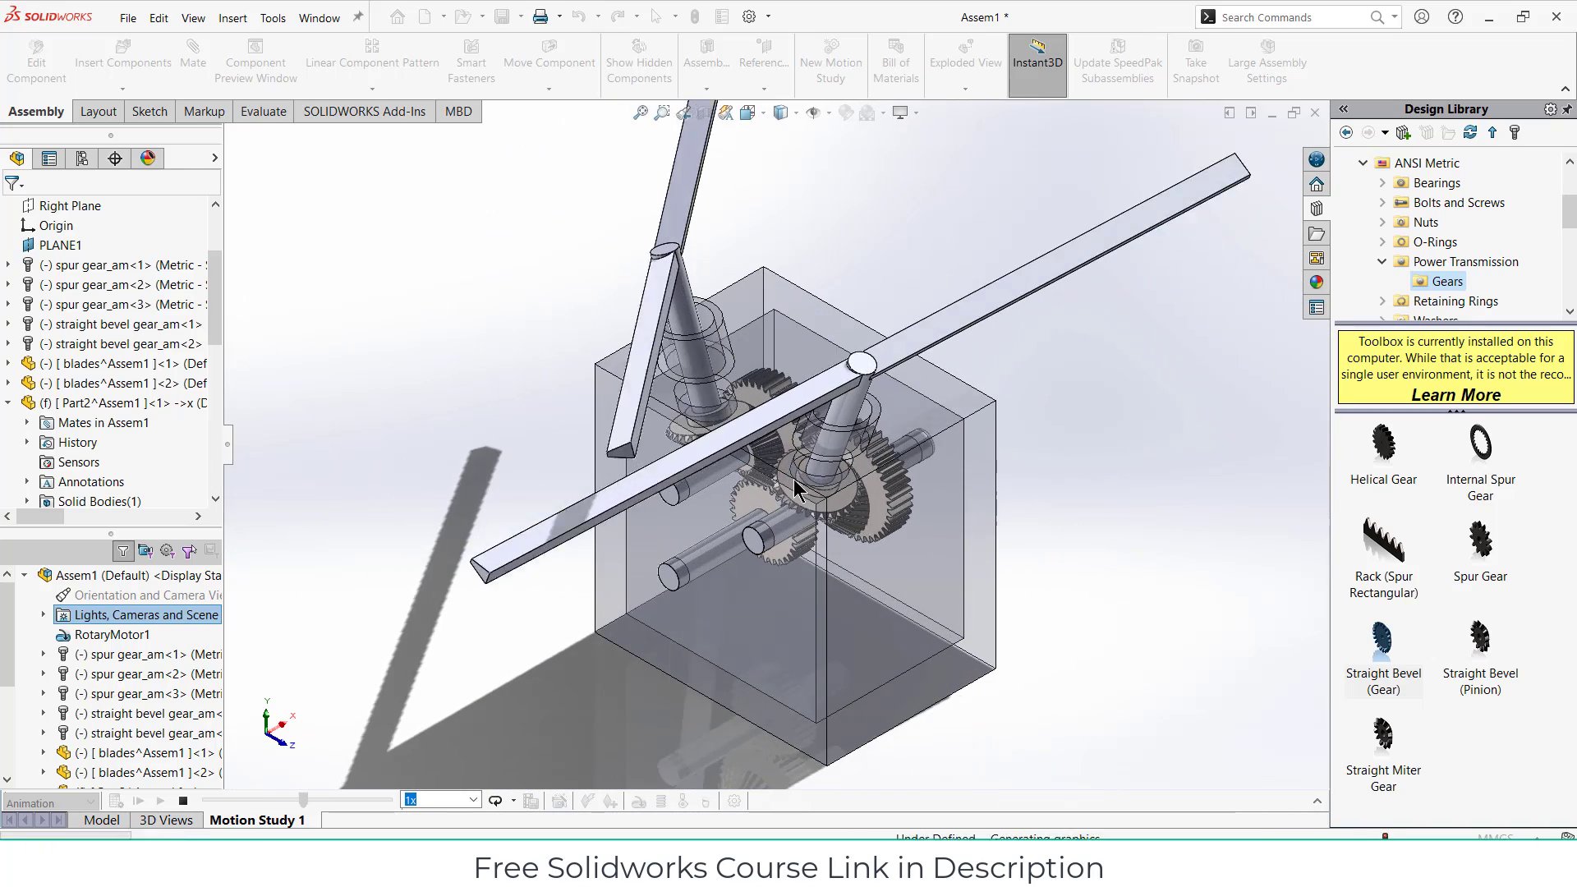
pyautogui.scroll(1, 796, 490)
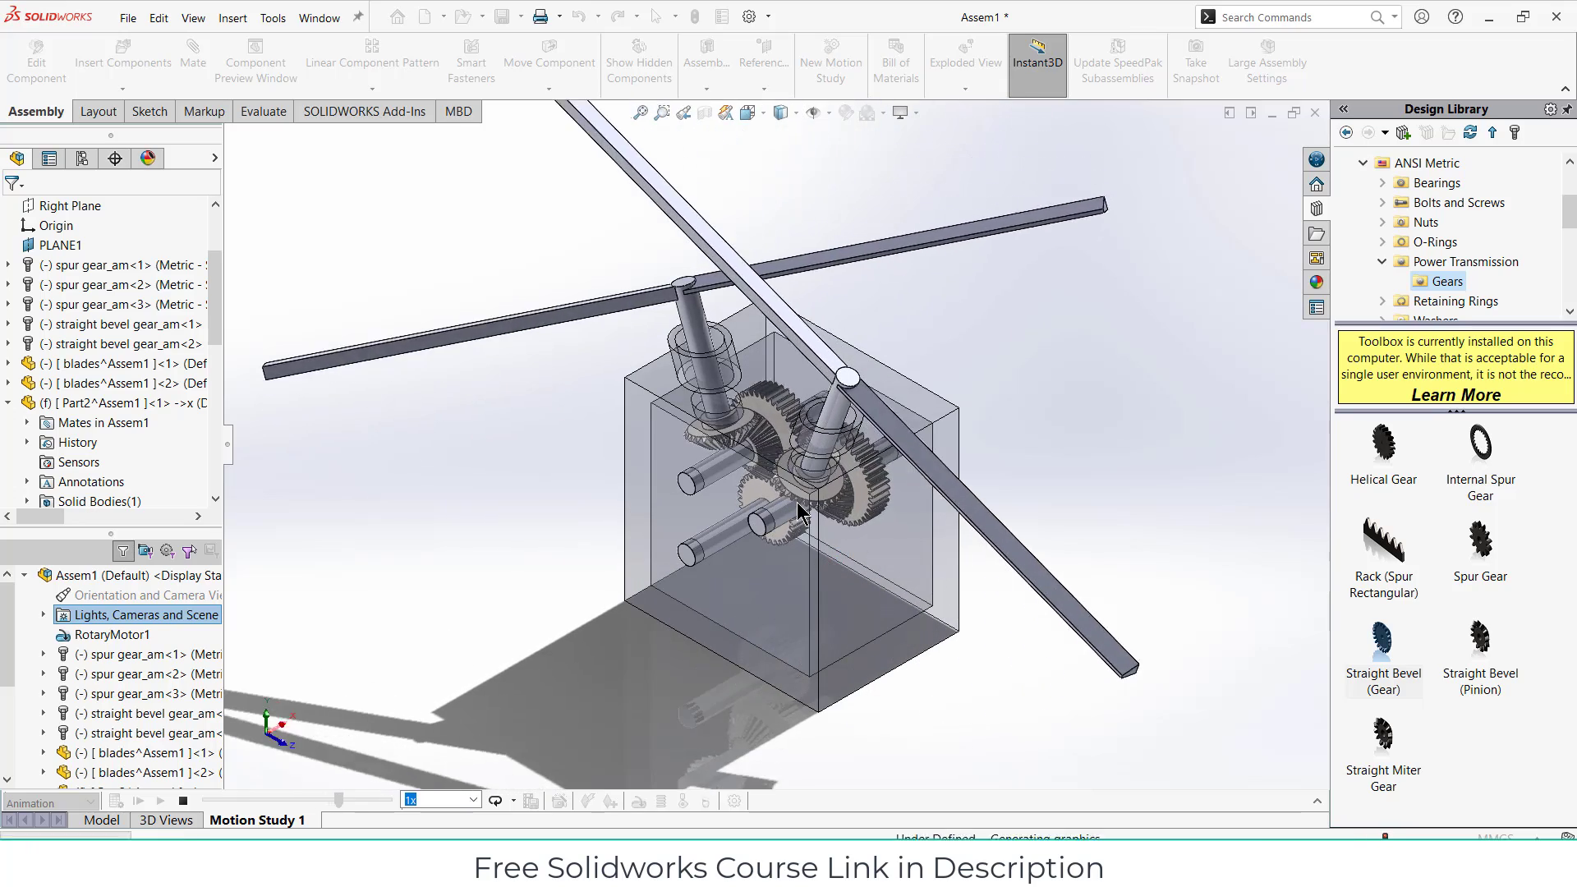
pyautogui.scroll(-1, 797, 513)
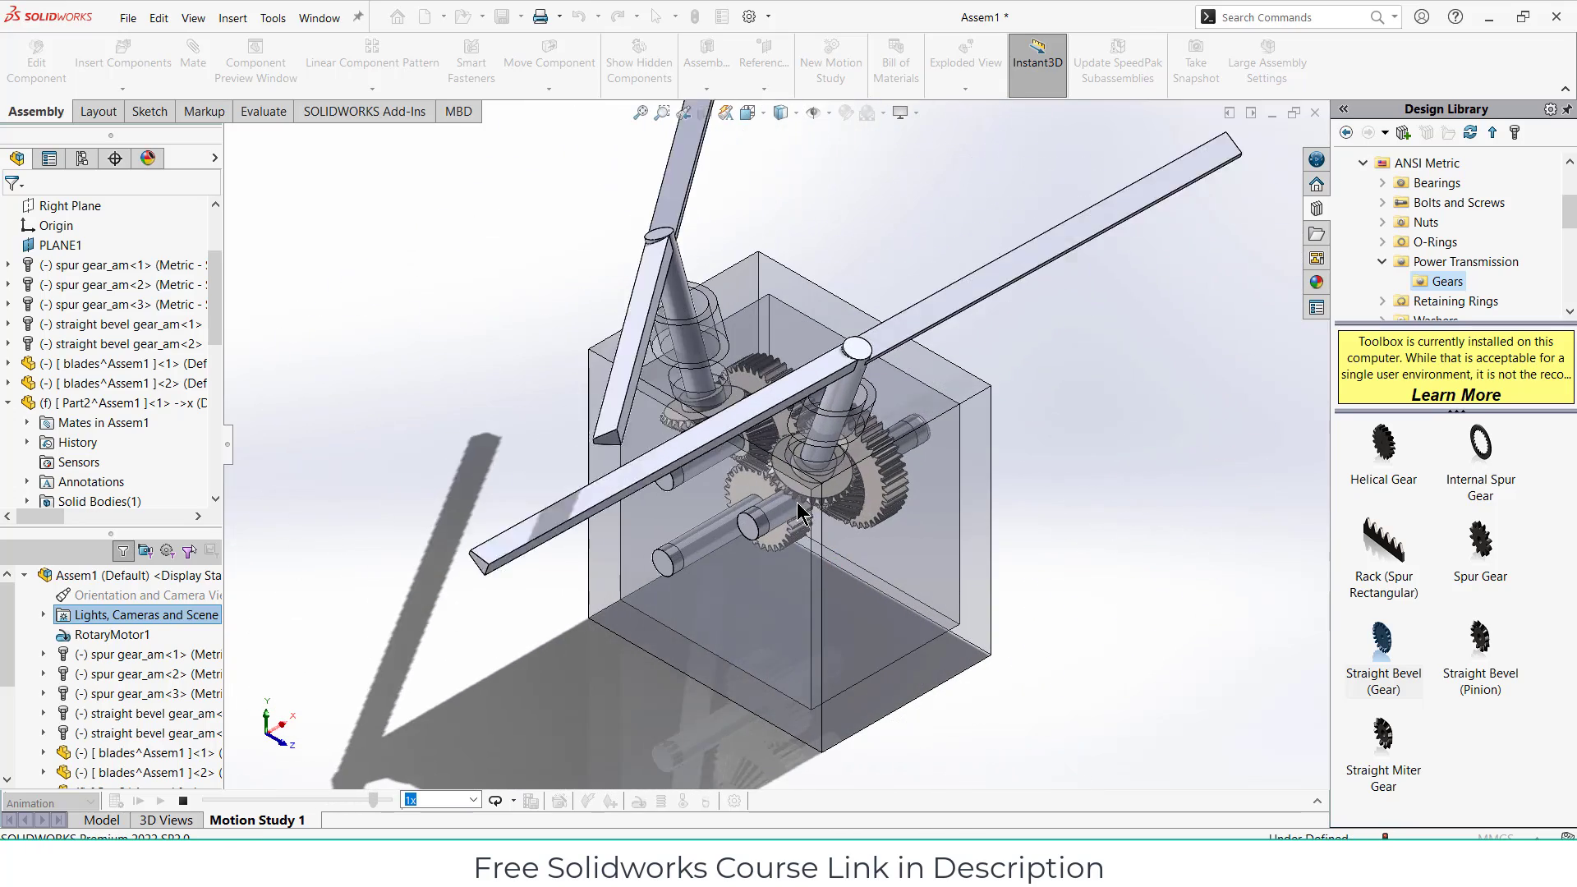
pyautogui.scroll(2, 797, 509)
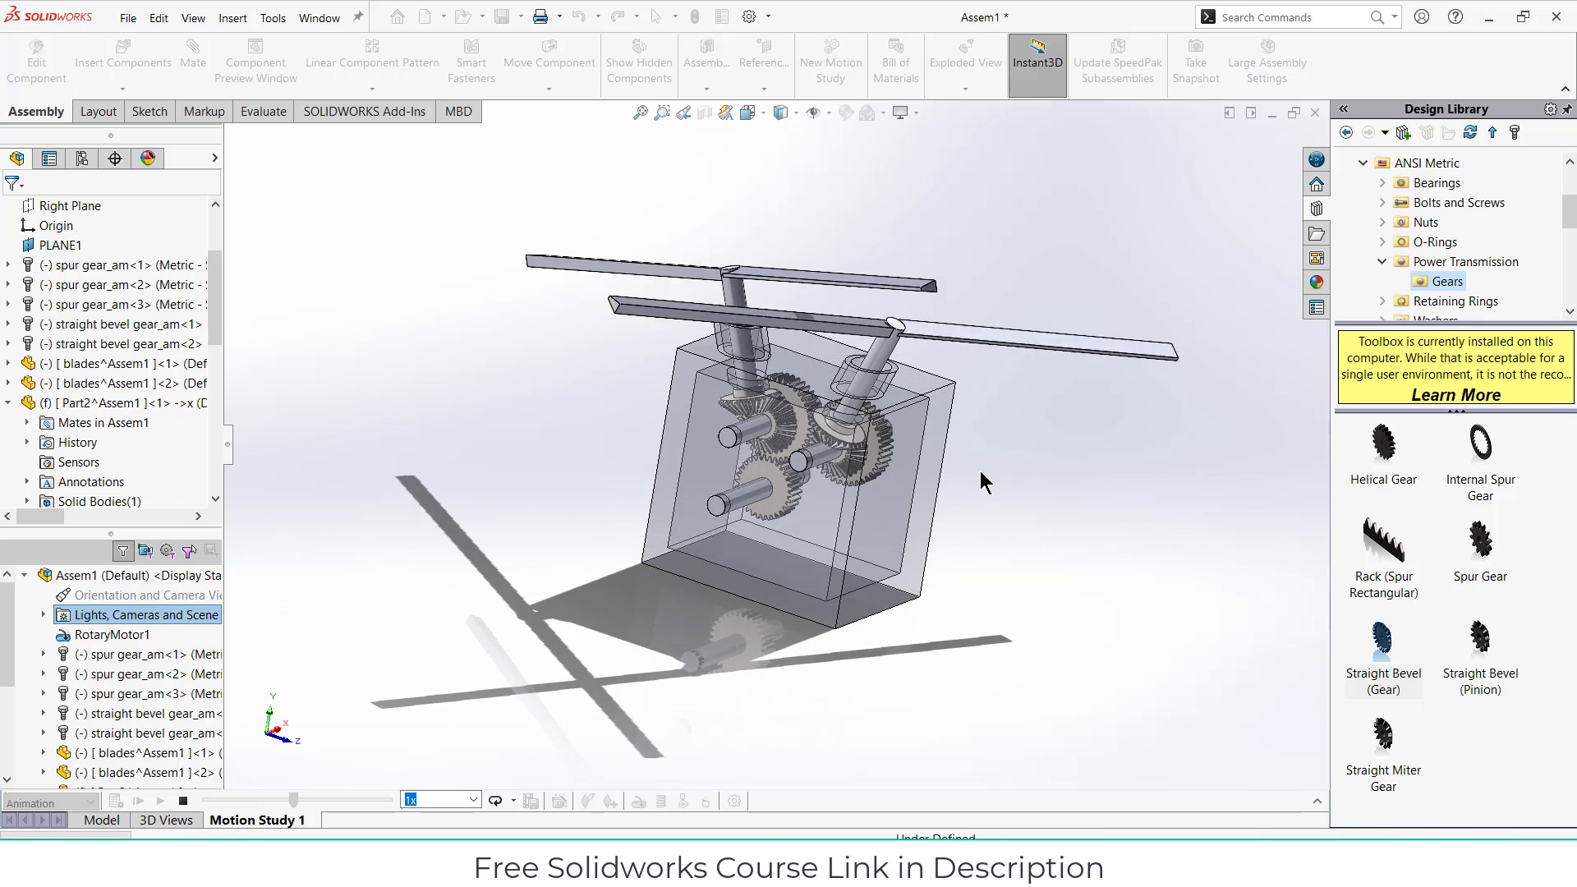
# Step: Inspect the moving gear train and both rotor shafts through the transparent housing from several sides
pyautogui.moveTo(886, 471); pyautogui.dragTo(1195, 559, button='middle')
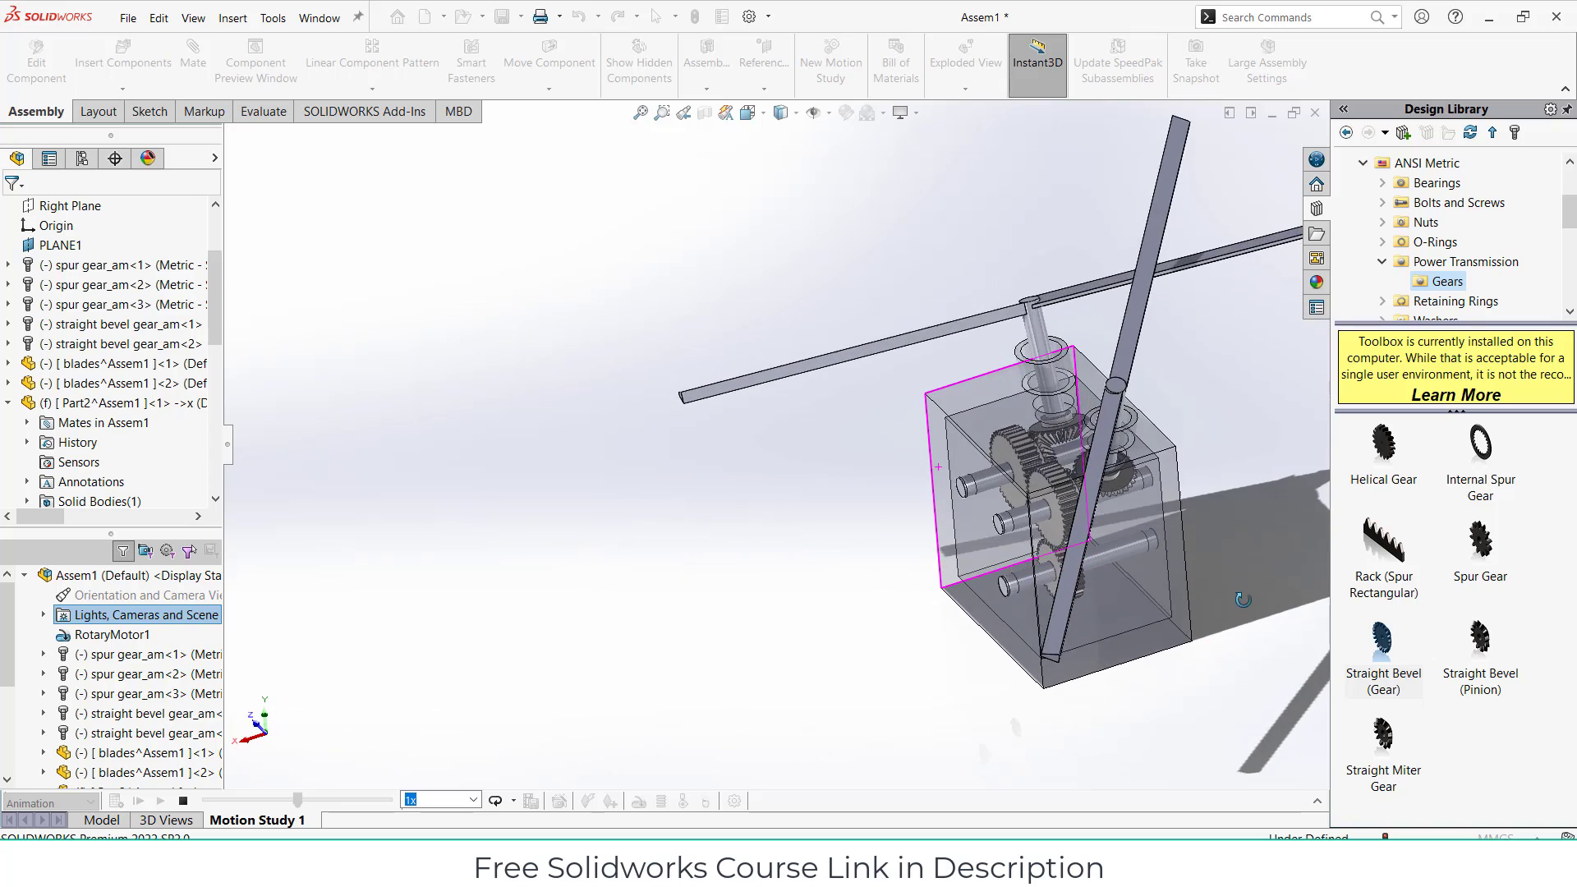
pyautogui.scroll(-2, 1128, 448)
pyautogui.scroll(2, 1060, 475)
pyautogui.scroll(-1, 1066, 485)
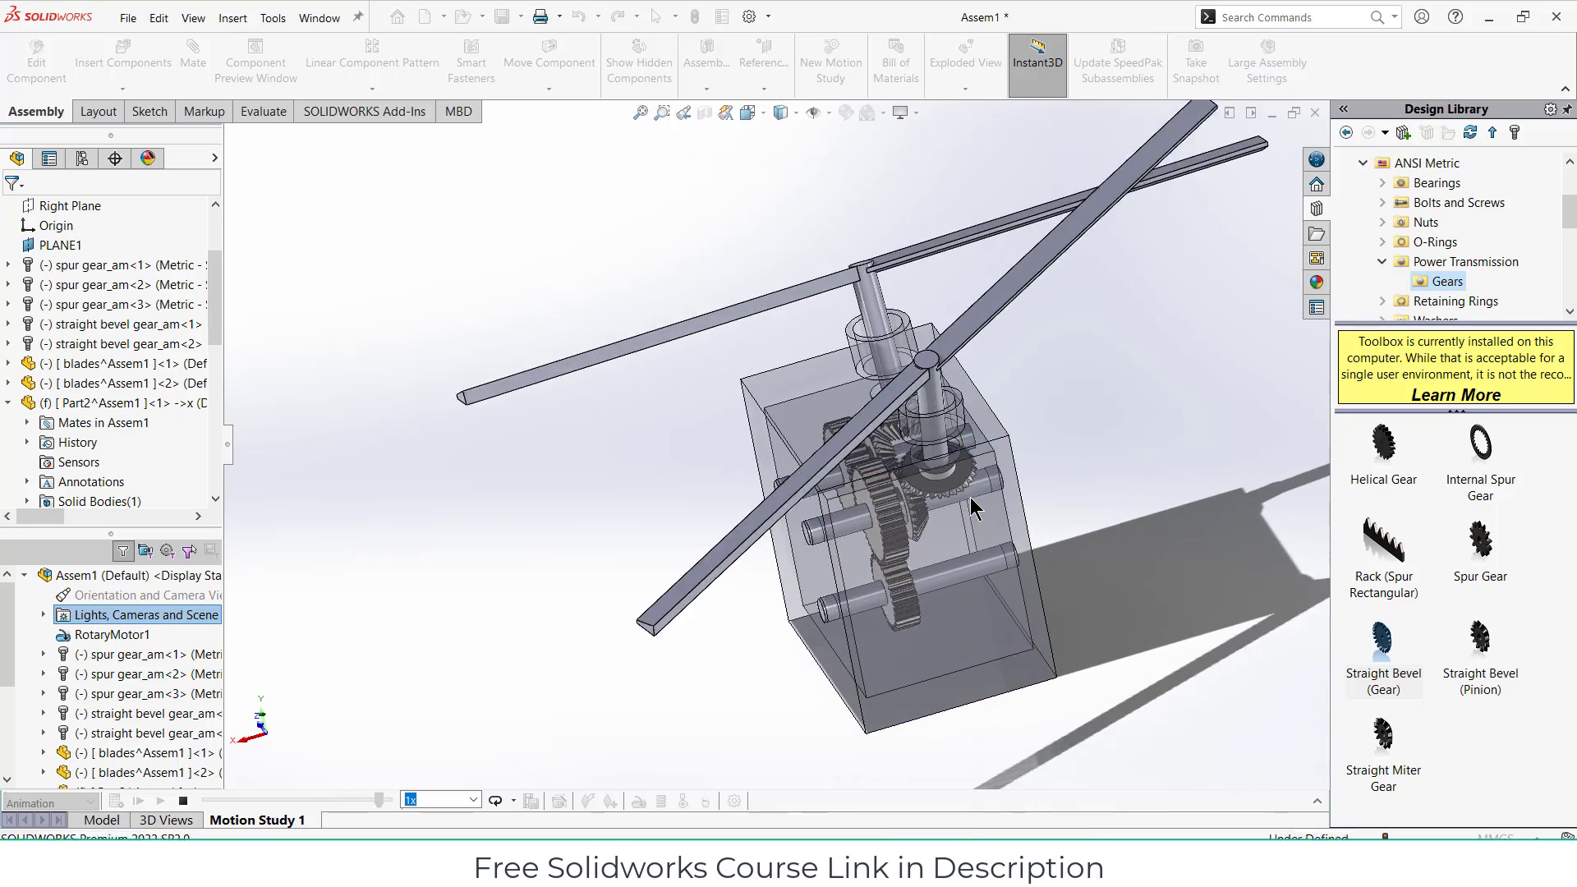
pyautogui.moveTo(975, 507); pyautogui.dragTo(902, 338, button='middle')
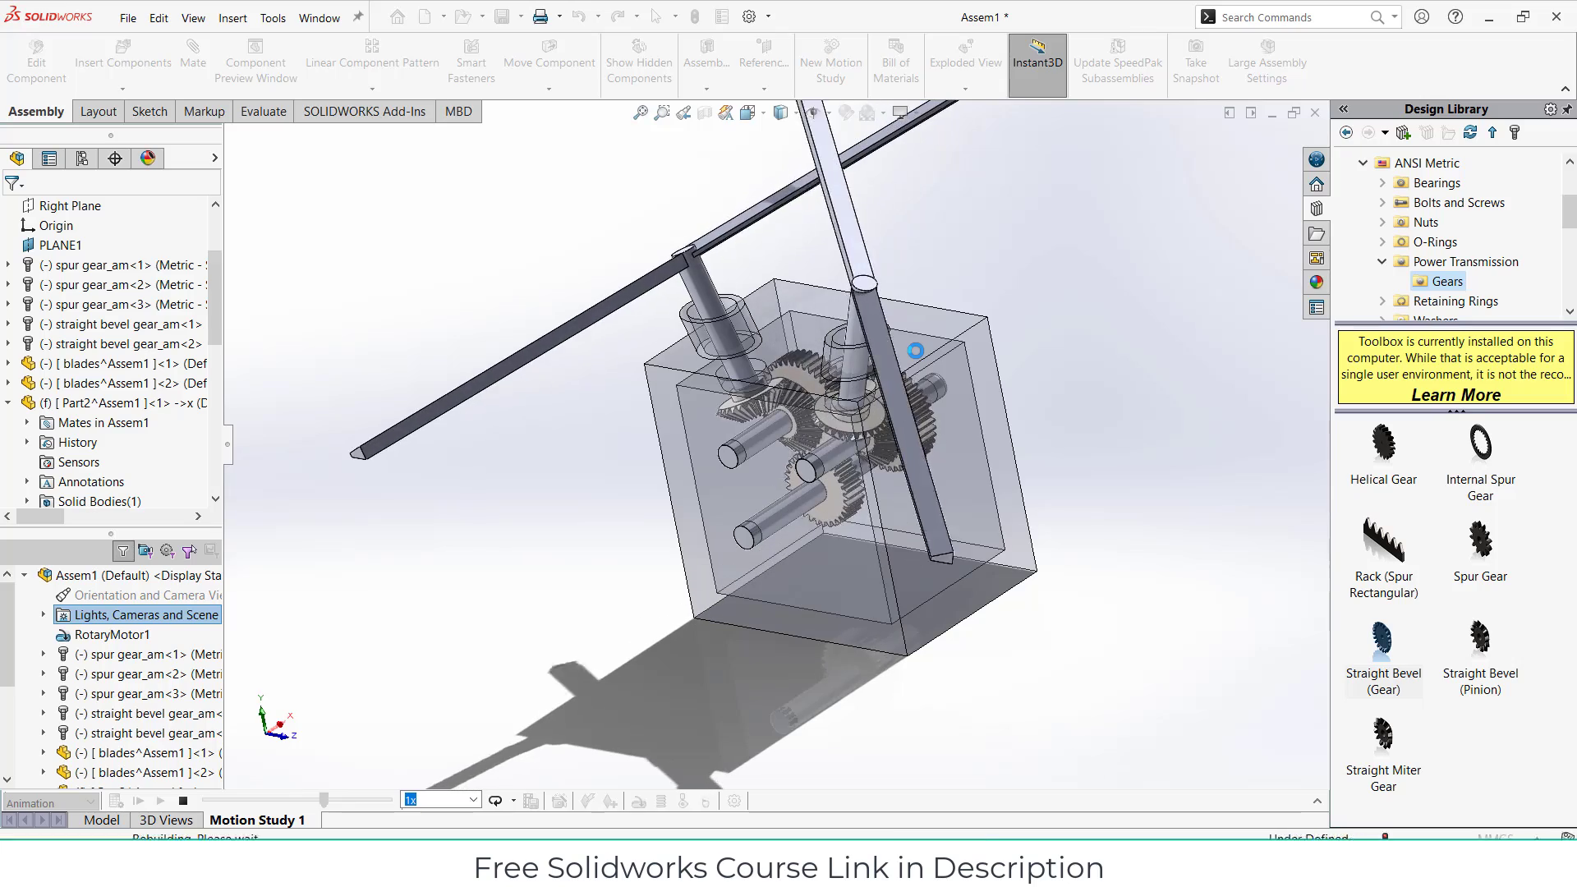
pyautogui.moveTo(922, 357); pyautogui.dragTo(981, 379, button='middle')
pyautogui.scroll(2, 981, 379)
pyautogui.scroll(-1, 958, 366)
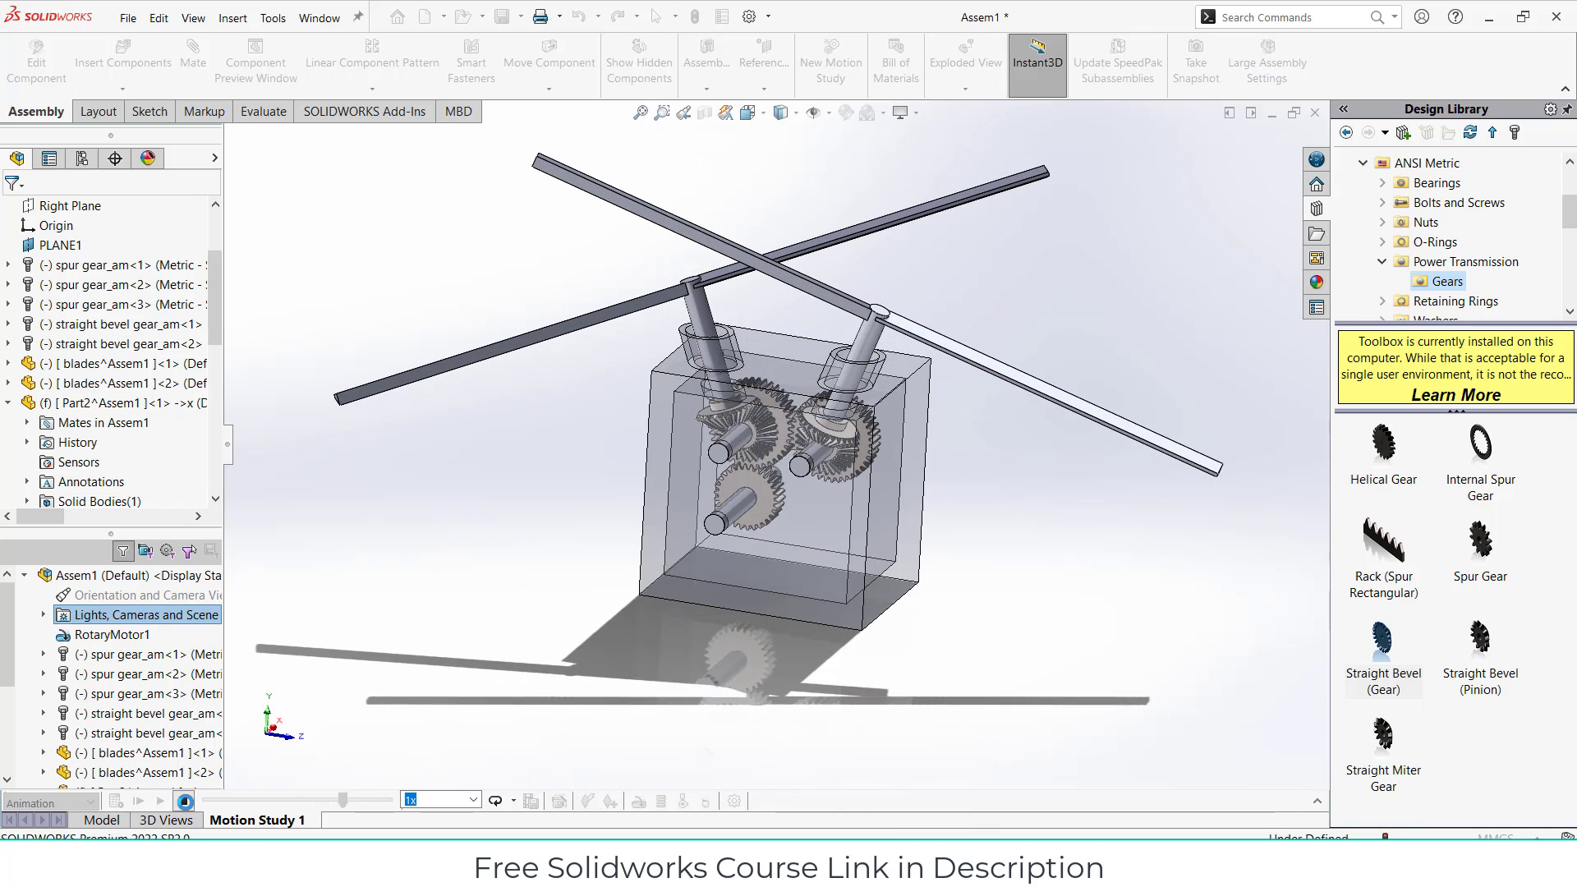
# Step: Stop the animation, return to the model, and start a sketch on the housing's front face while editing the part in the assembly
pyautogui.click(118, 820)
pyautogui.scroll(6, 769, 562)
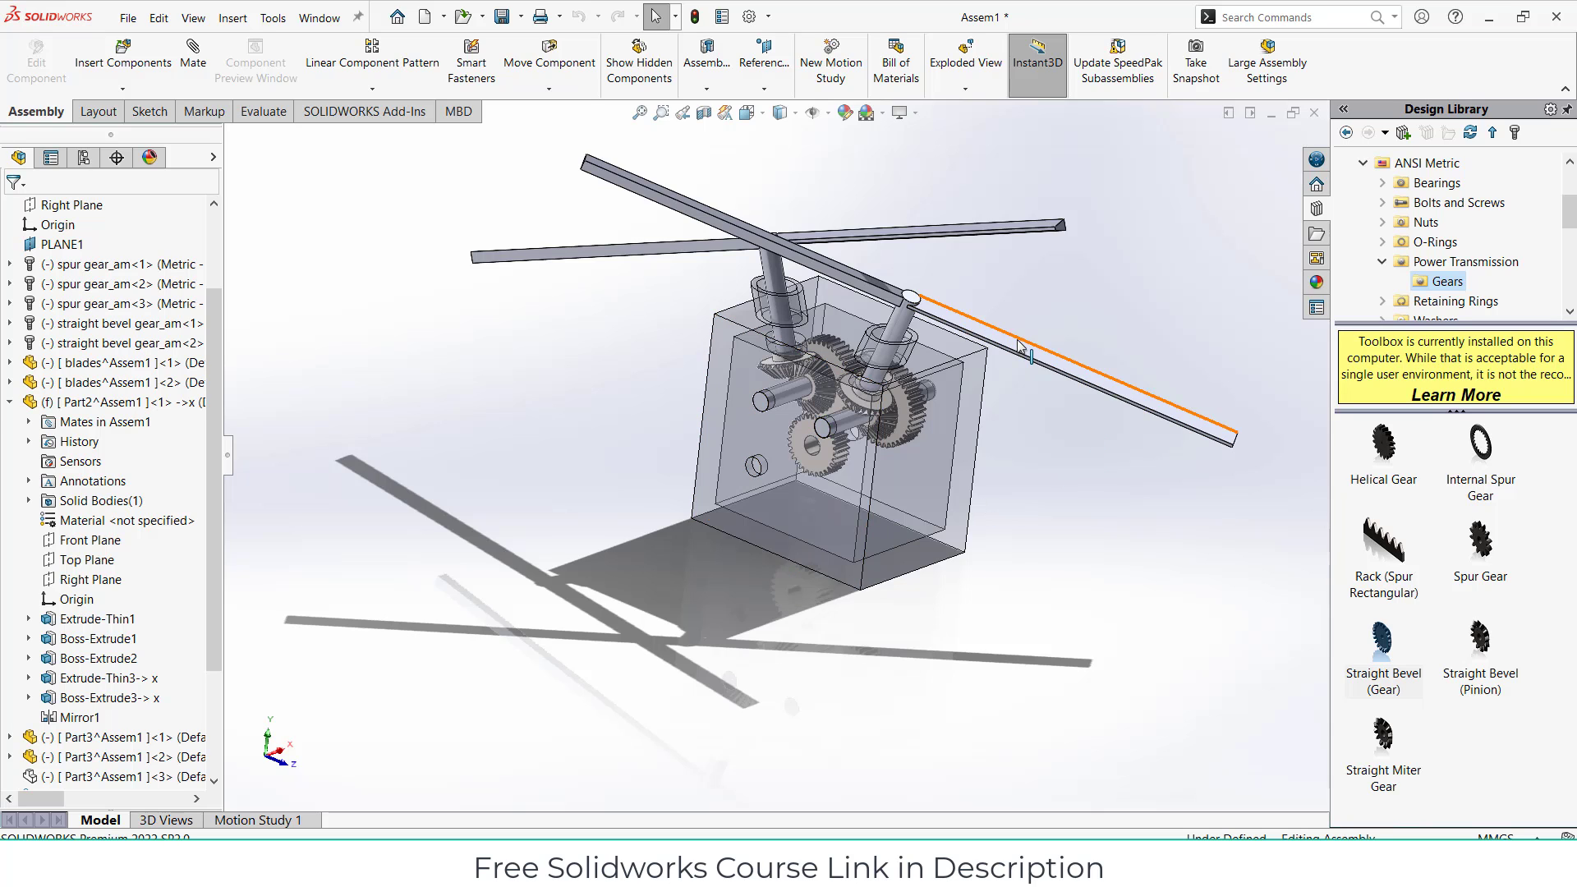
pyautogui.scroll(-2, 874, 482)
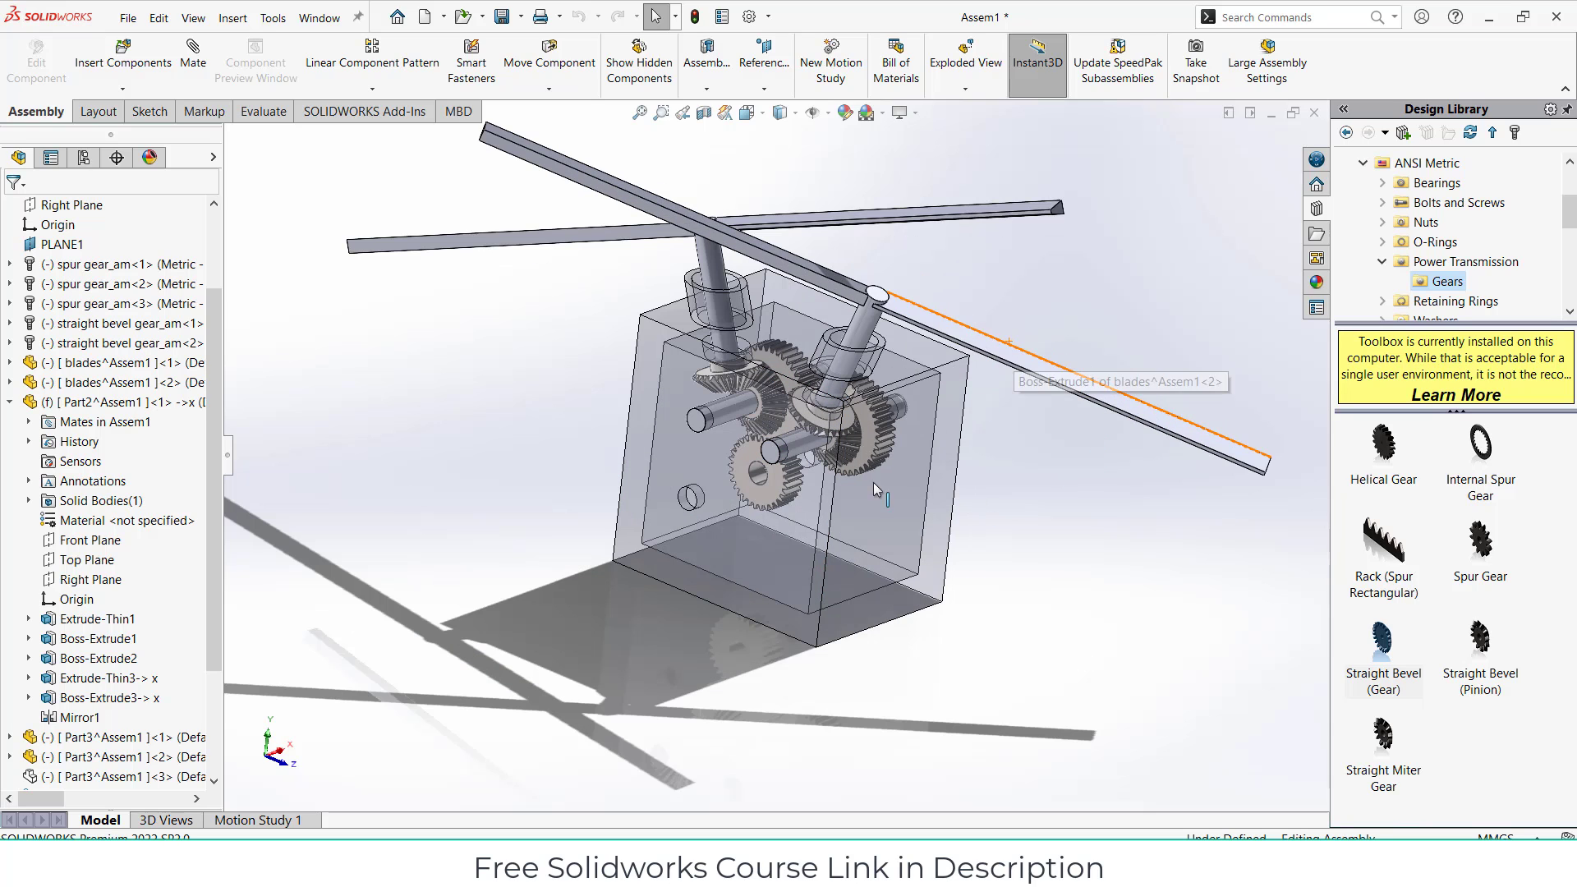
pyautogui.click(757, 585)
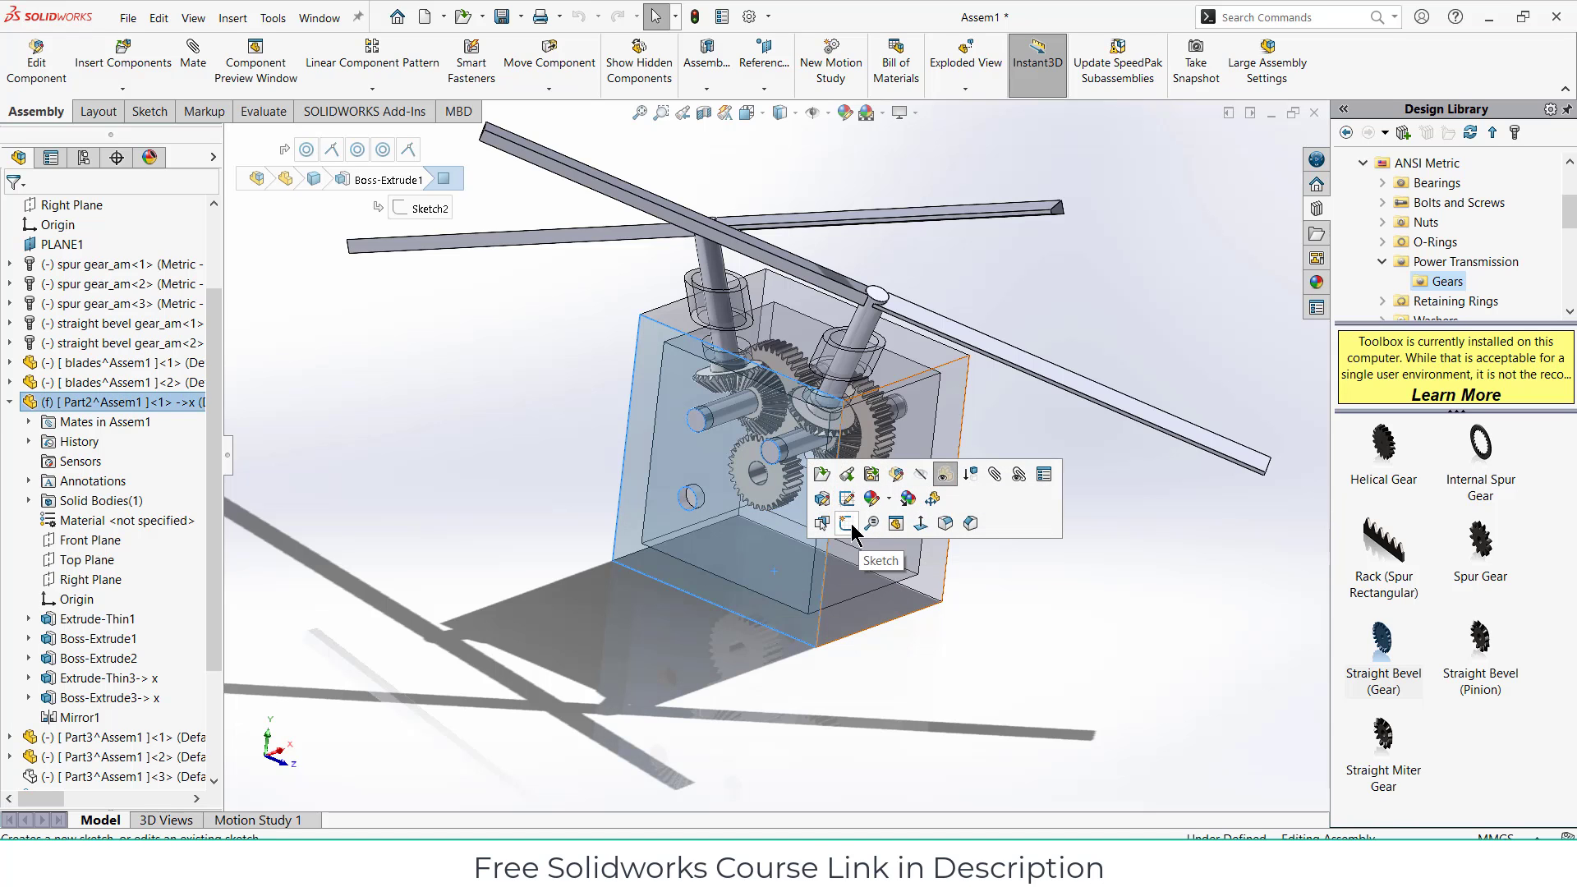
pyautogui.click(46, 72)
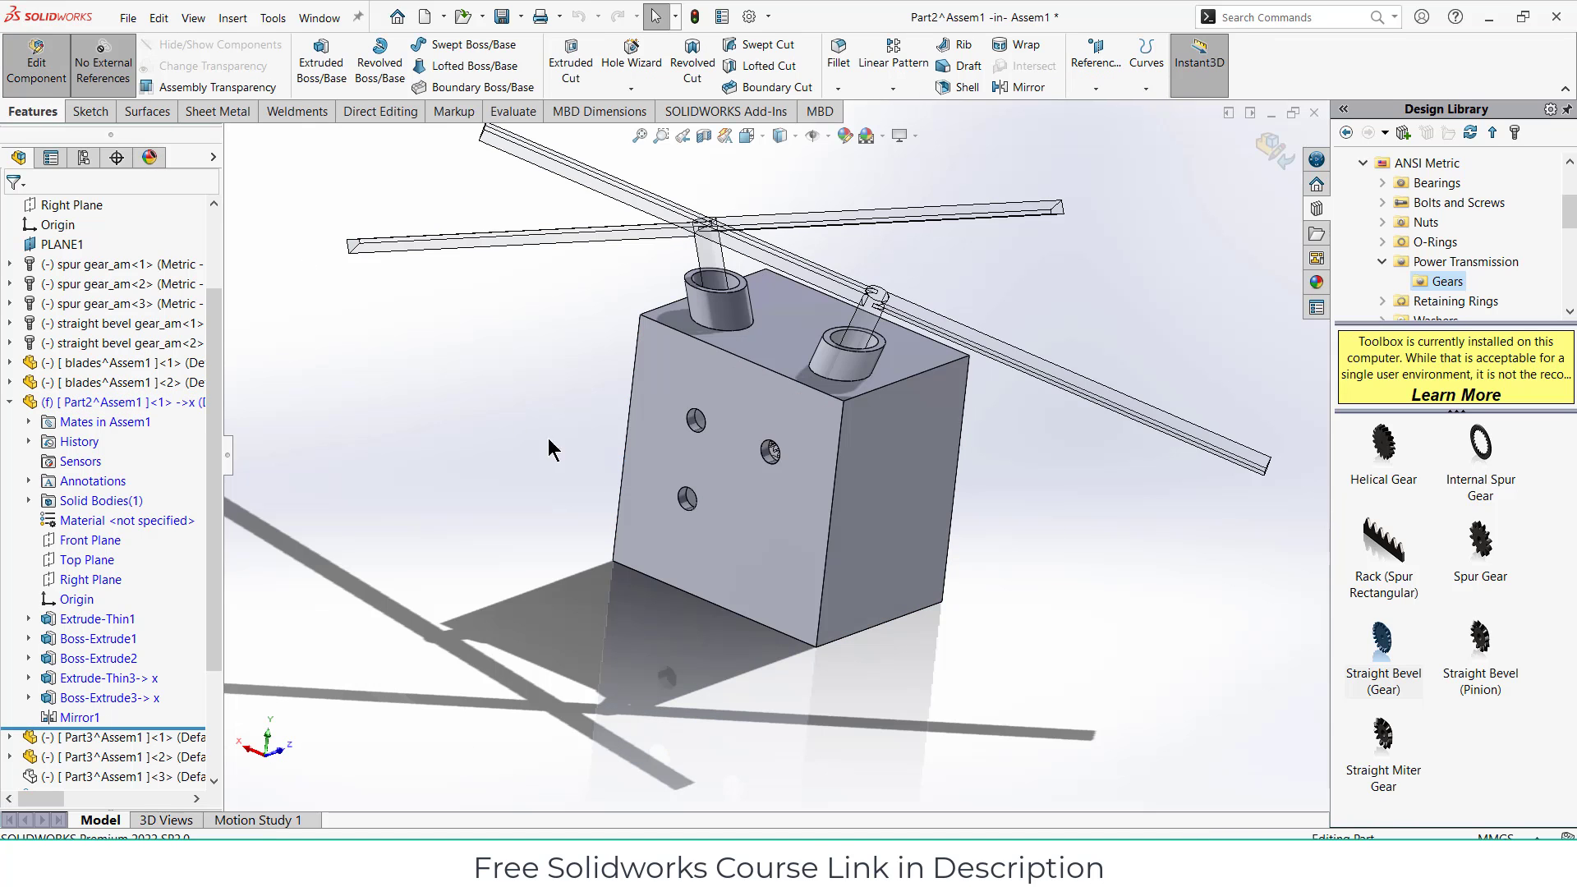
pyautogui.click(786, 547)
pyautogui.click(857, 500)
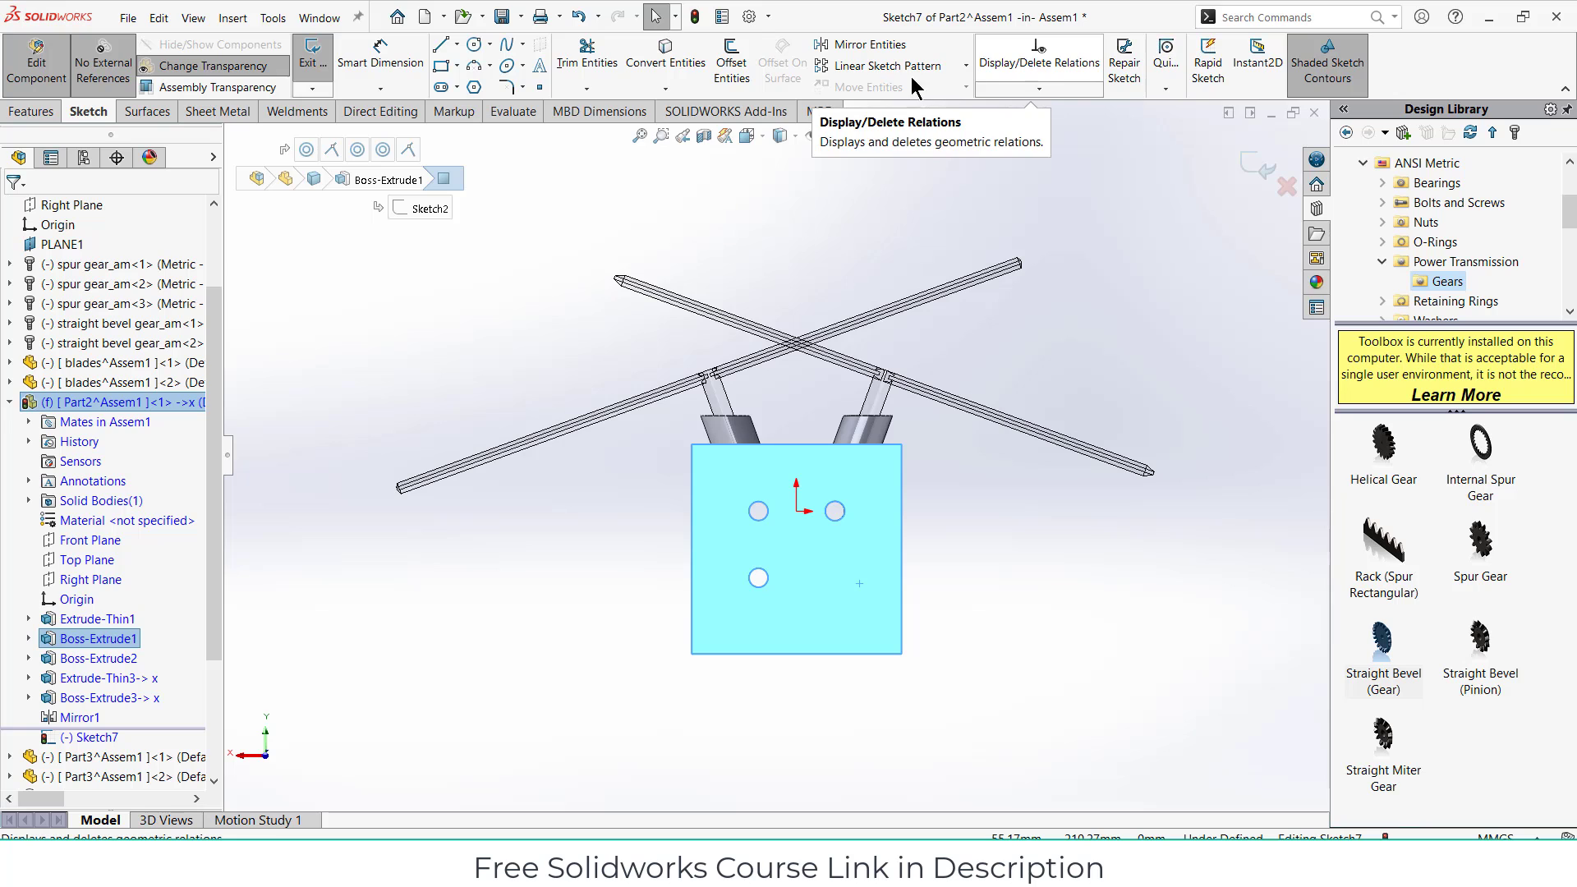
# Step: Start a sketch text on the housing face and use the lower inner edge as its curve
pyautogui.click(540, 65)
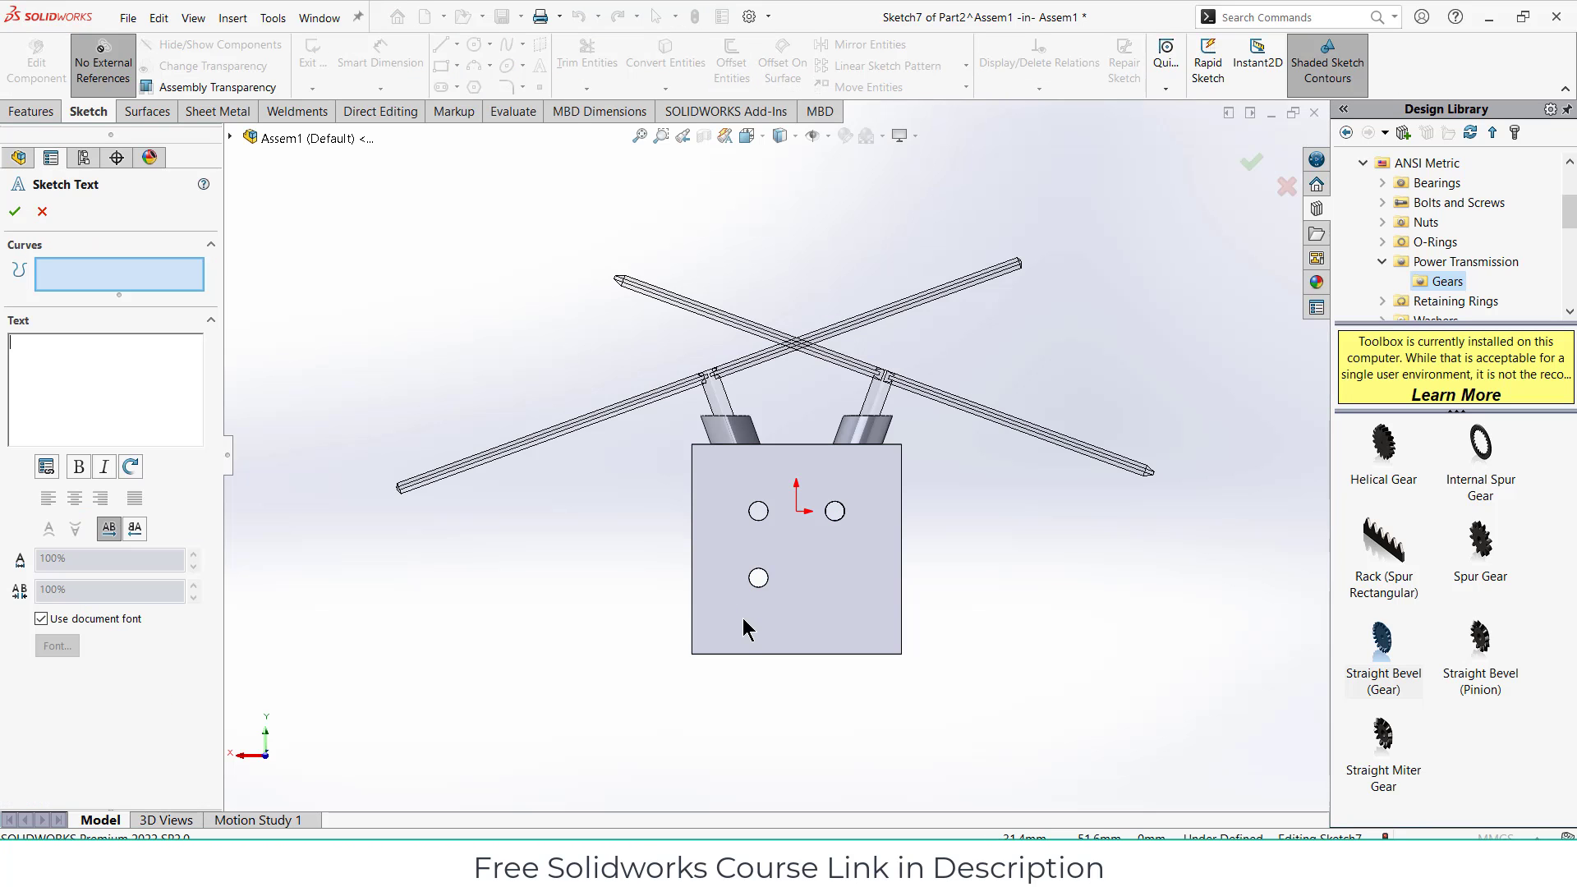
pyautogui.click(782, 637)
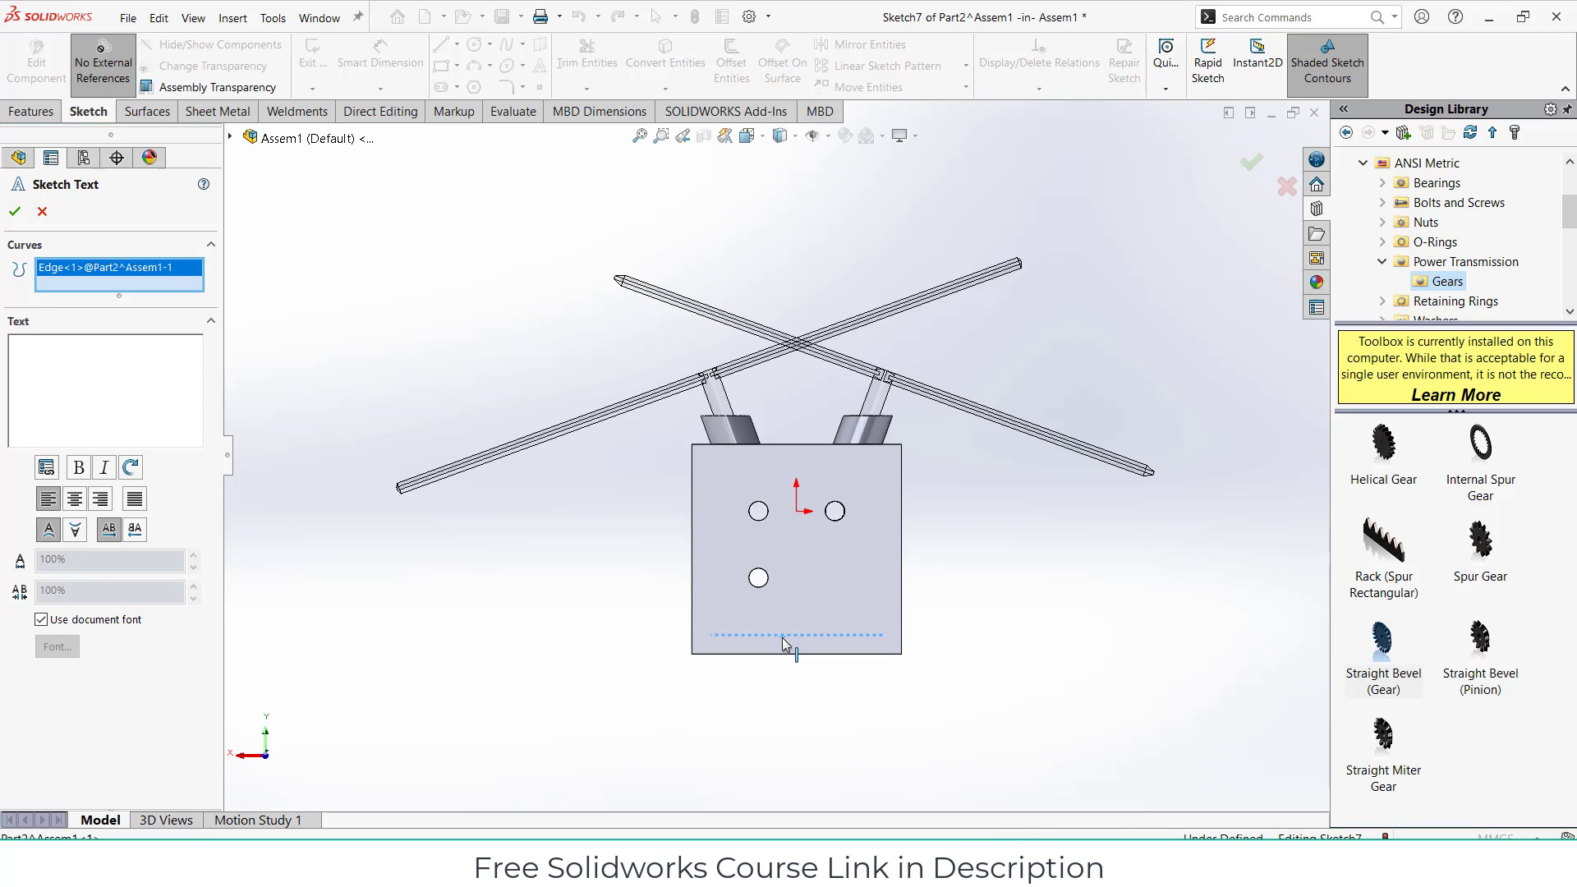